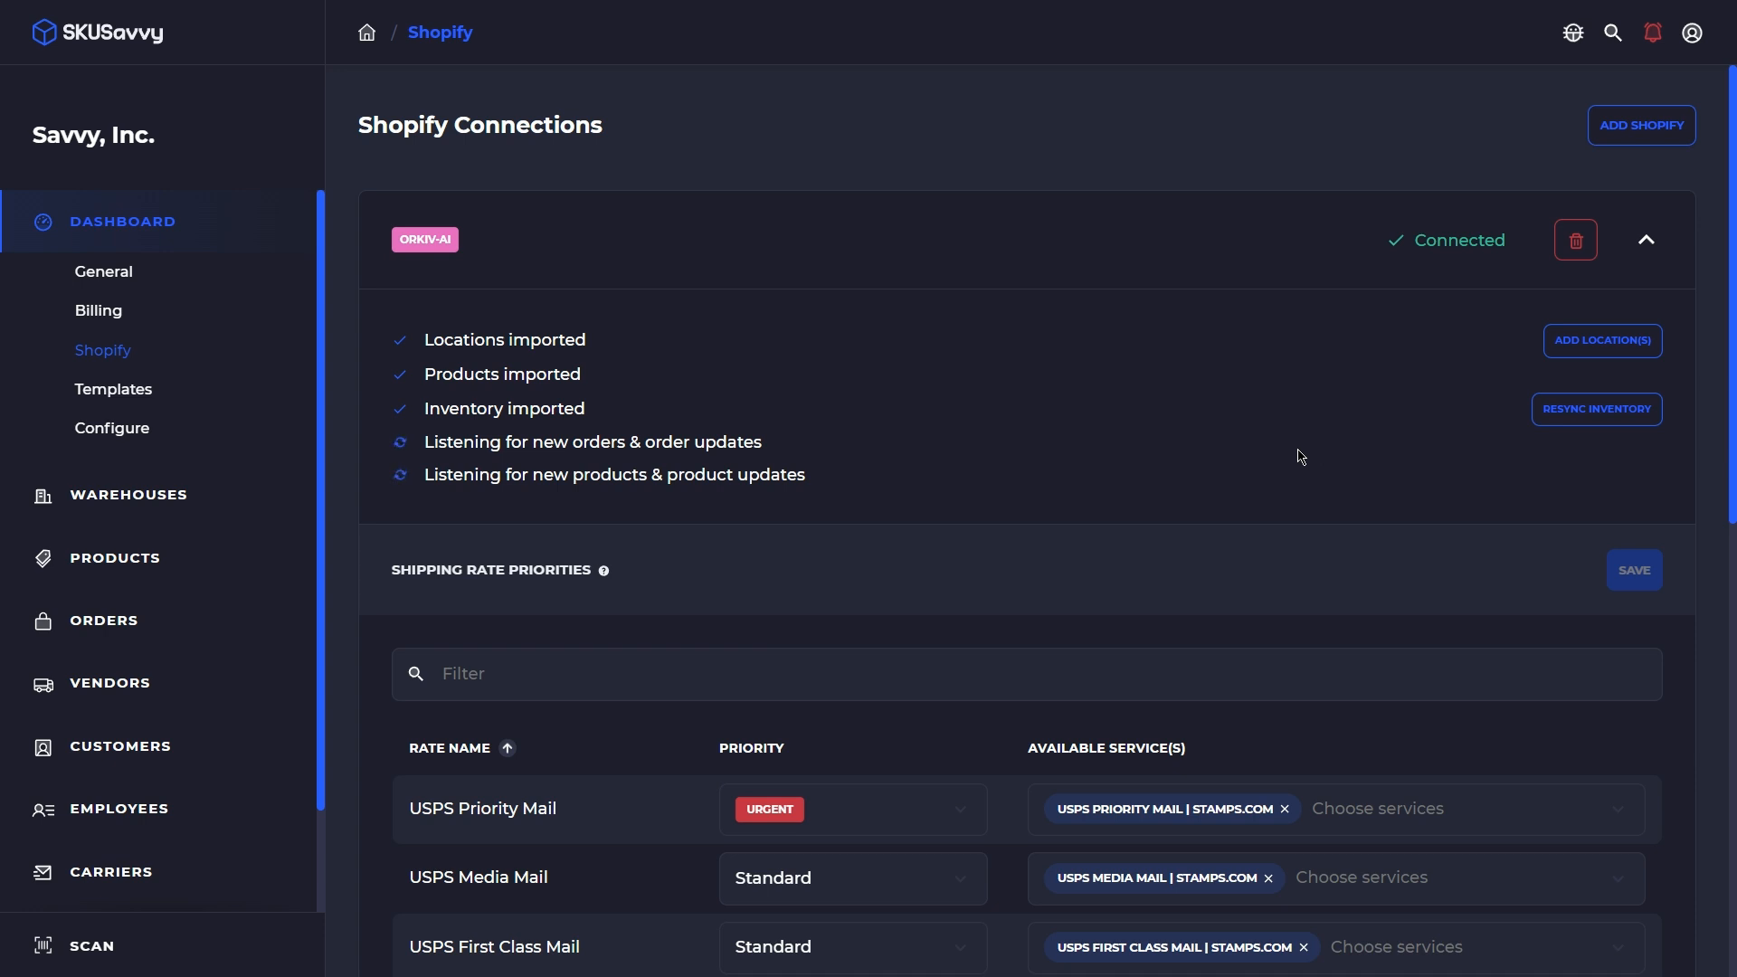
Check the inventory resync options for the Shopify connection and how its locations map to SKUSavvy warehouses
click(1599, 418)
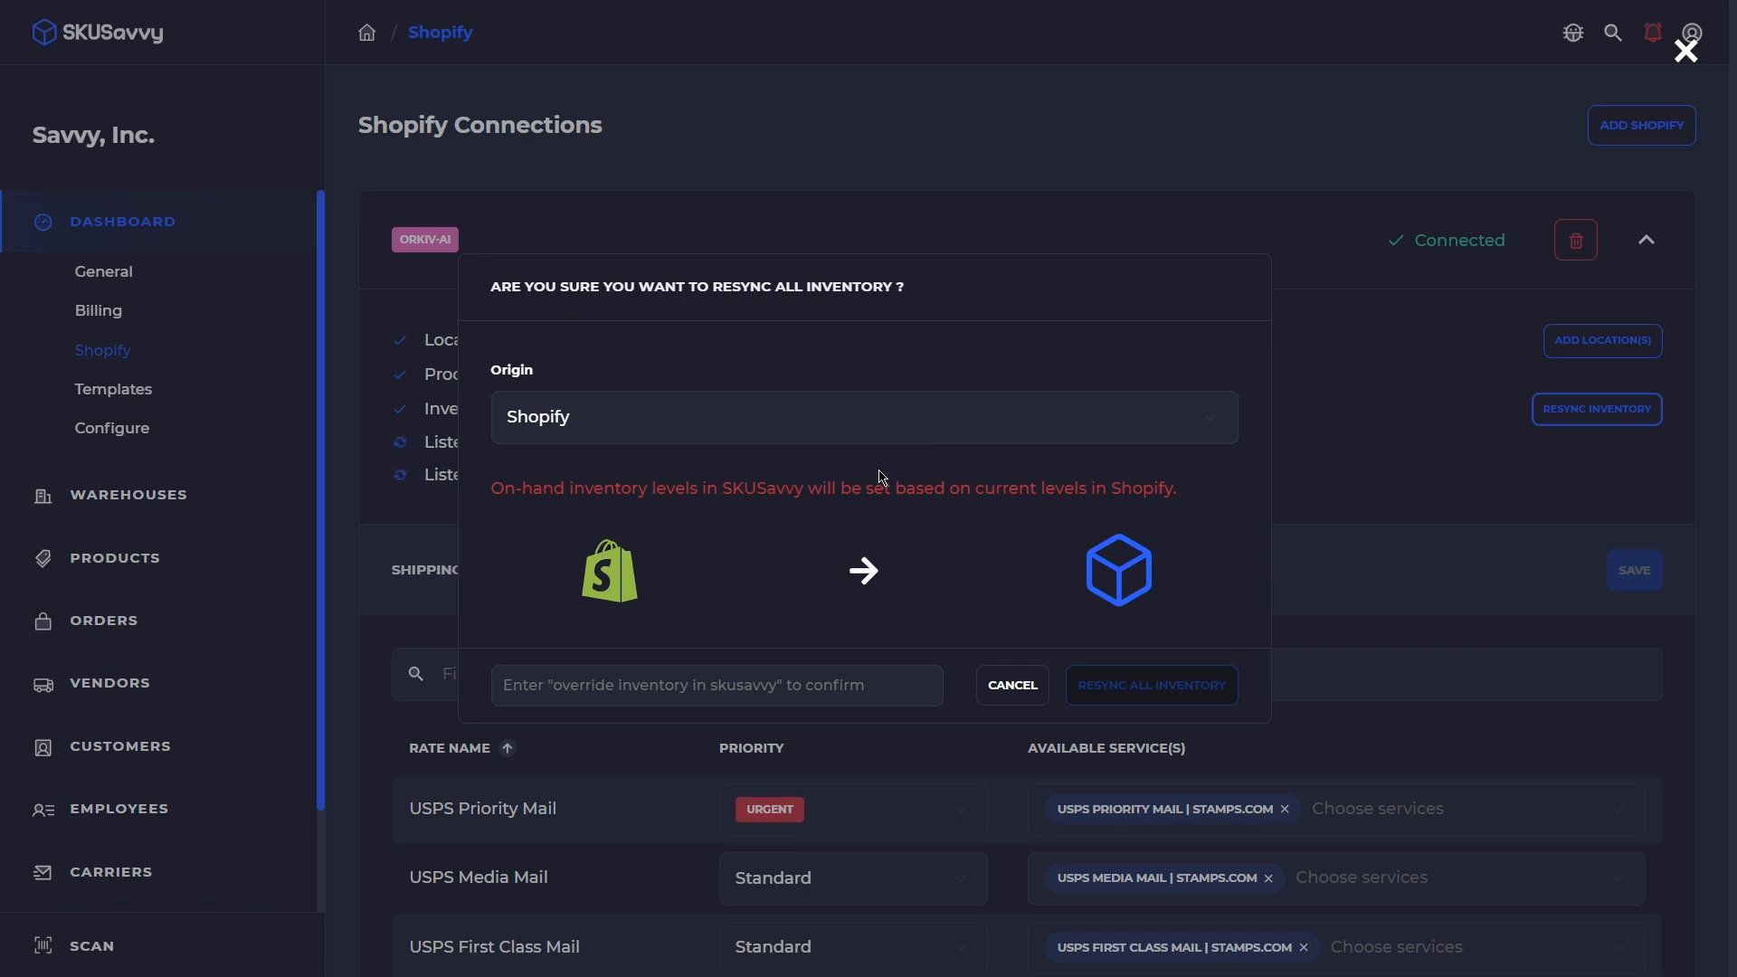
click(1404, 333)
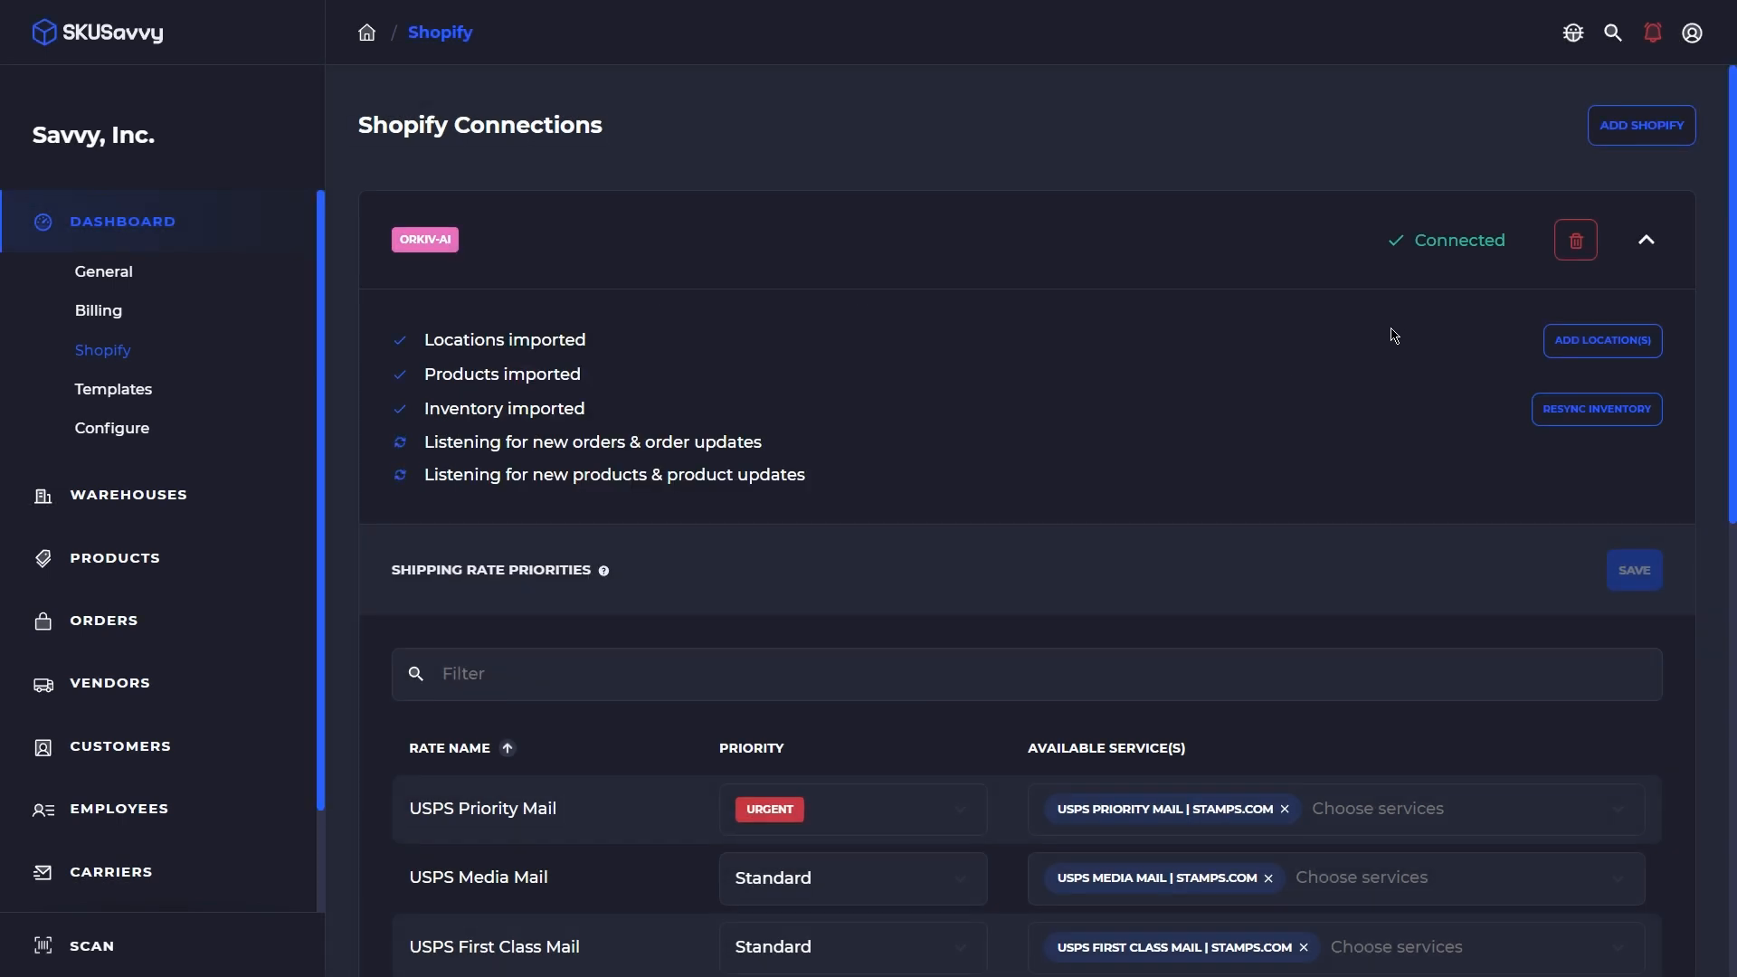
click(1601, 341)
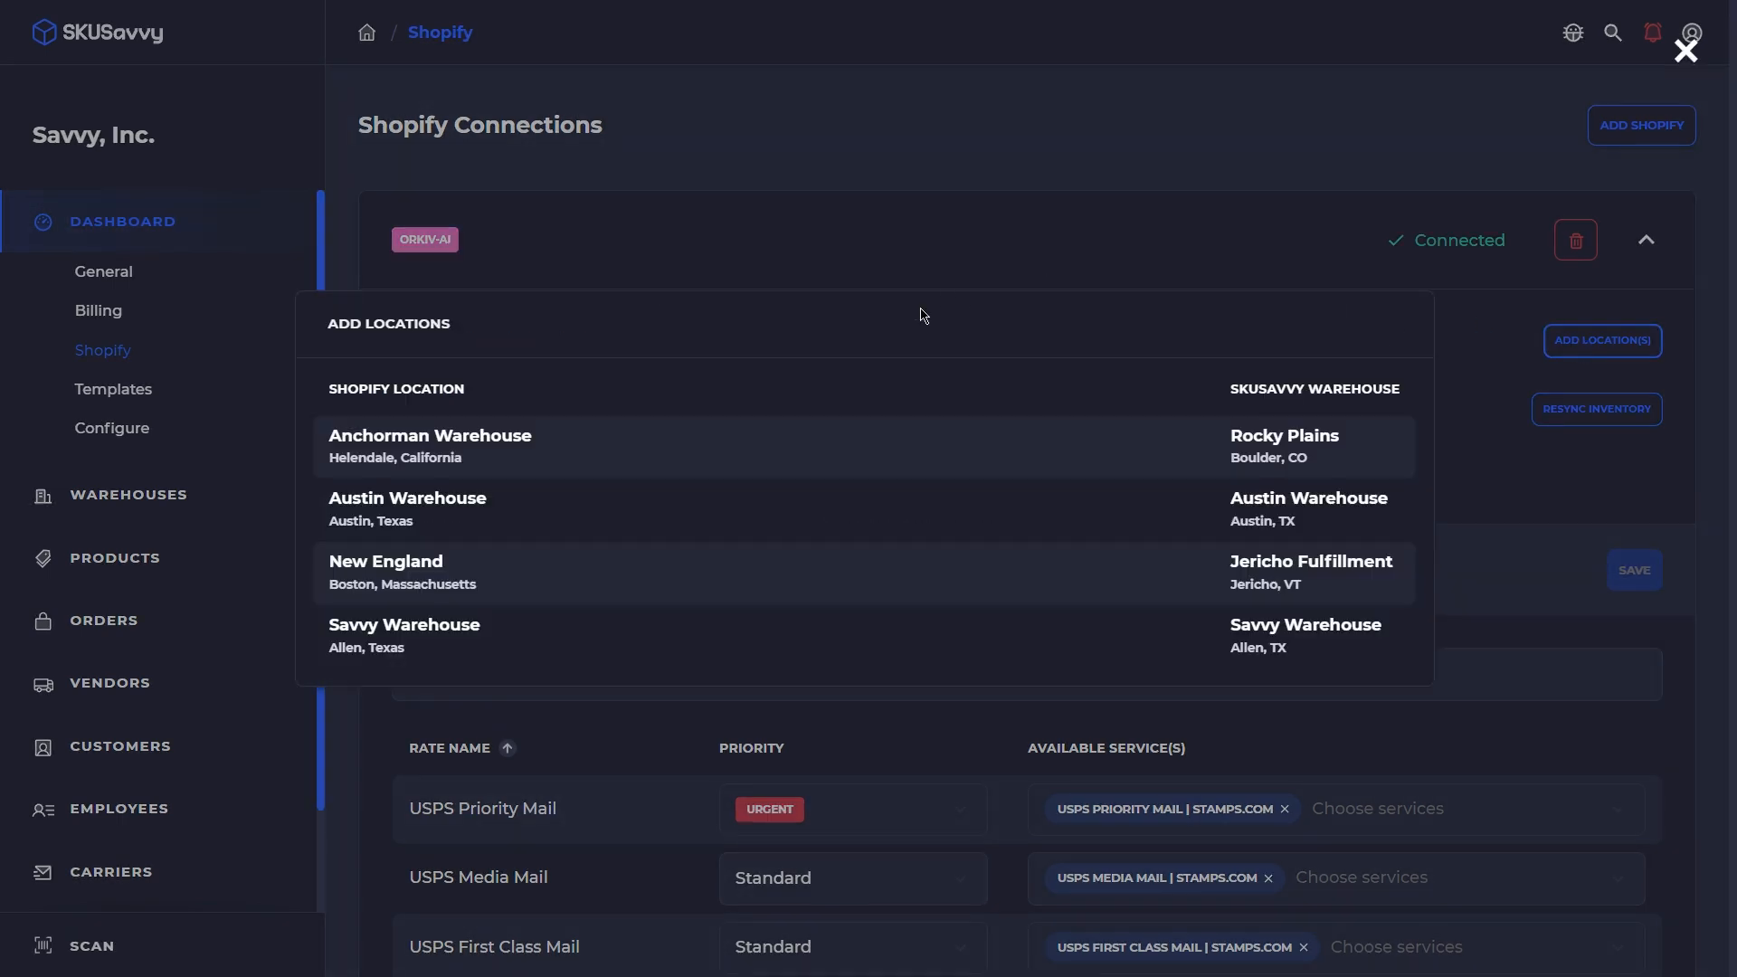
click(1088, 211)
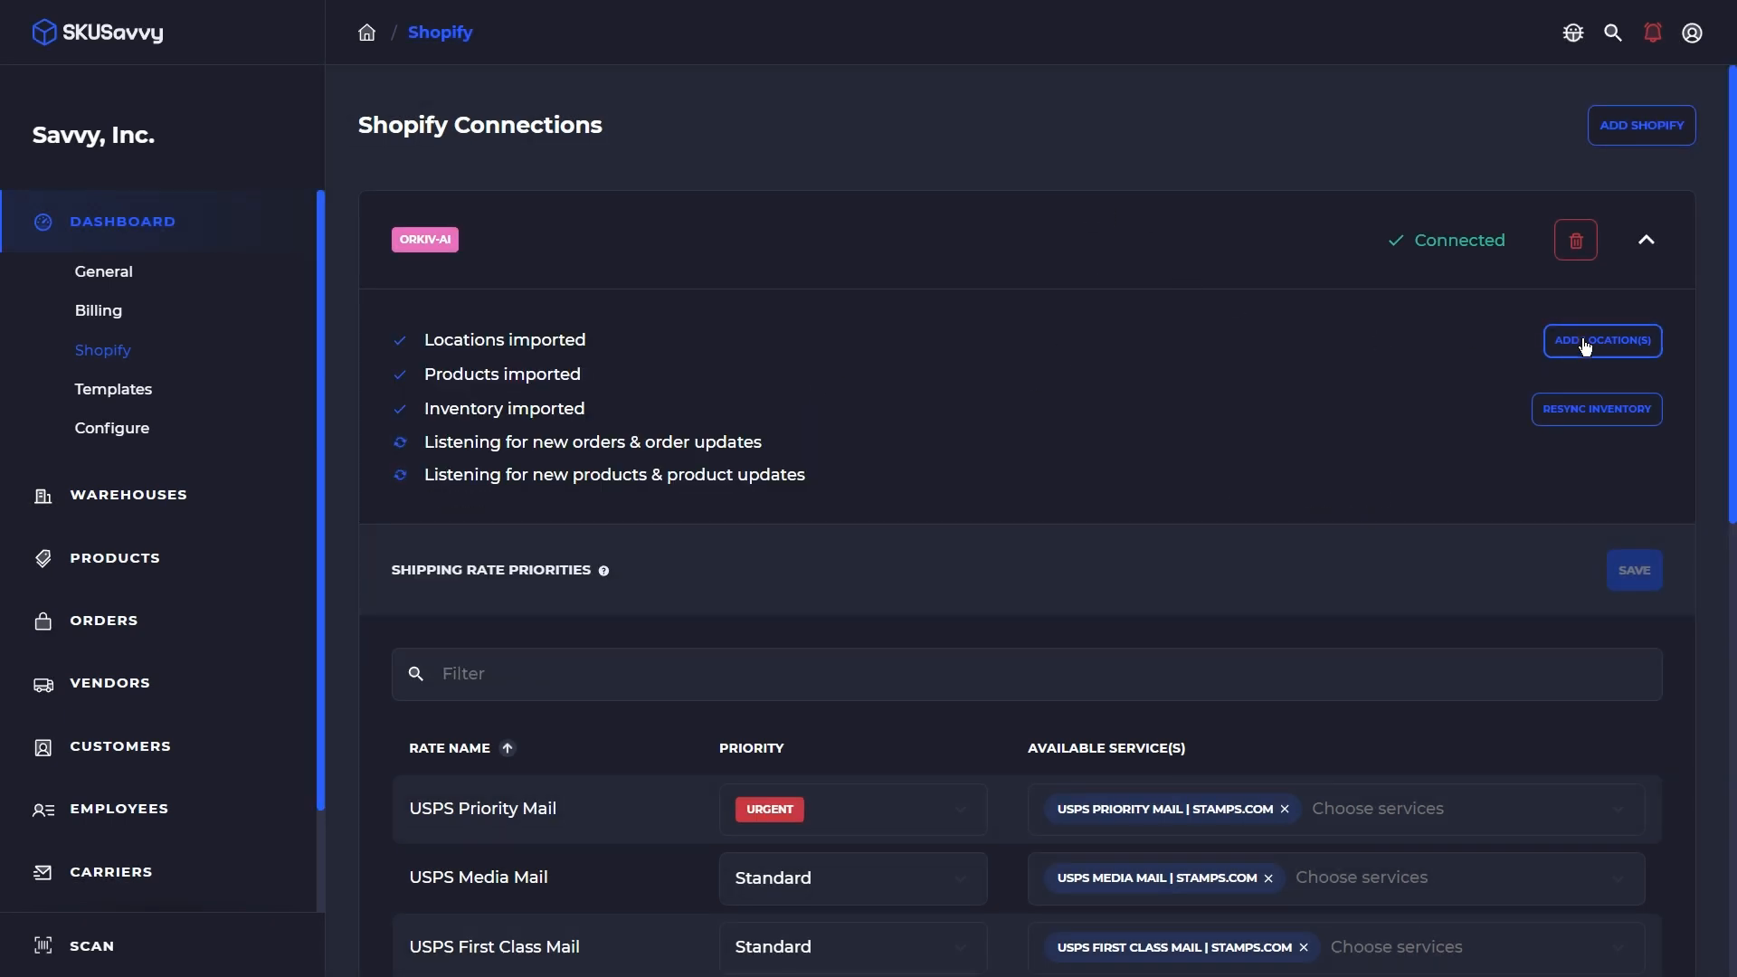
Review the shipping rate priorities and available carrier services of the Shopify connection
scroll(1246, 412, down, 1)
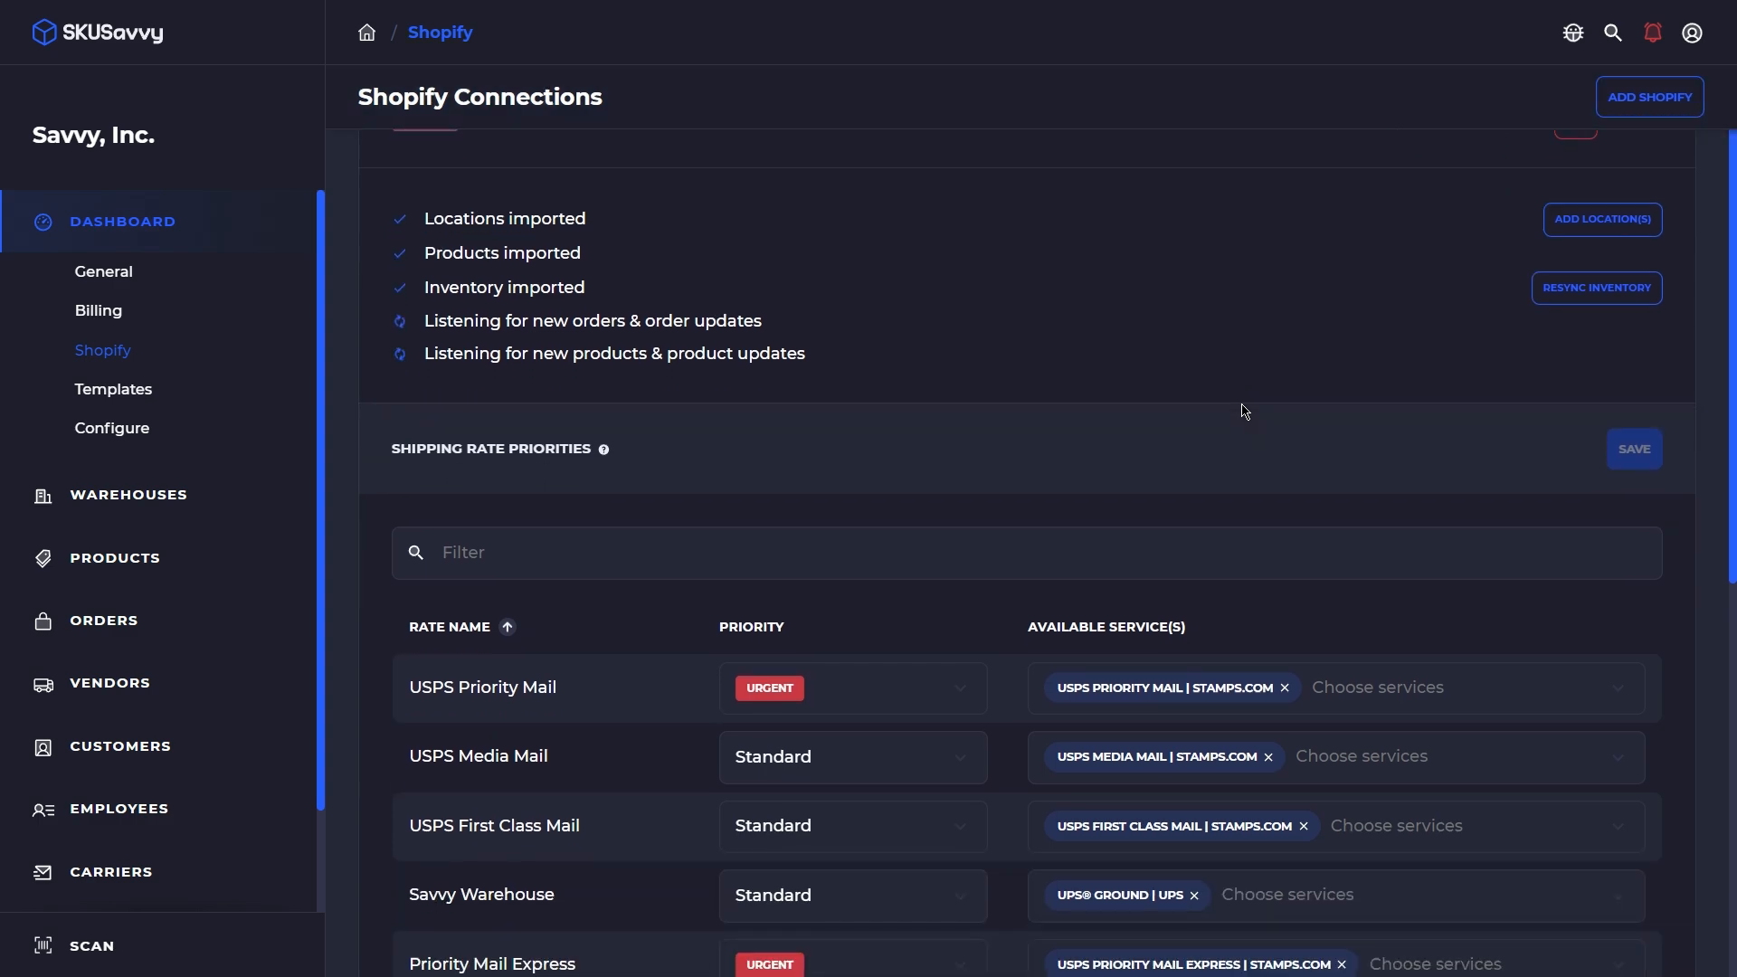
scroll(1246, 411, down, 3)
scroll(764, 256, up, 1)
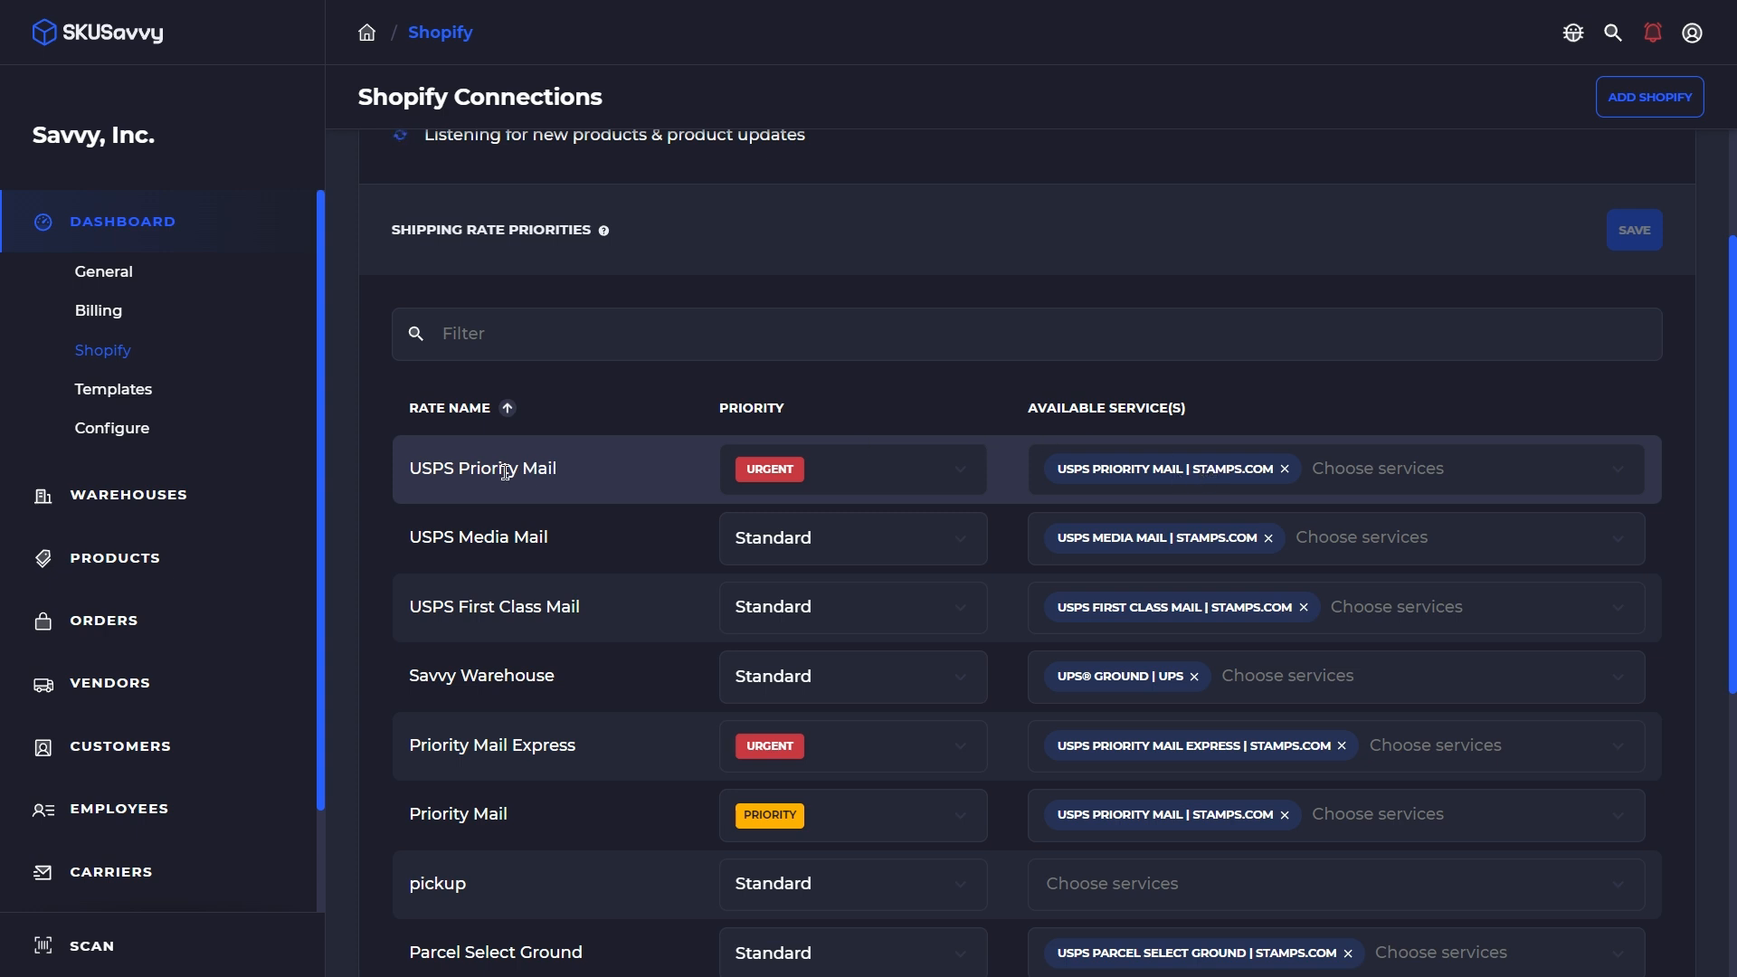
scroll(606, 471, up, 4)
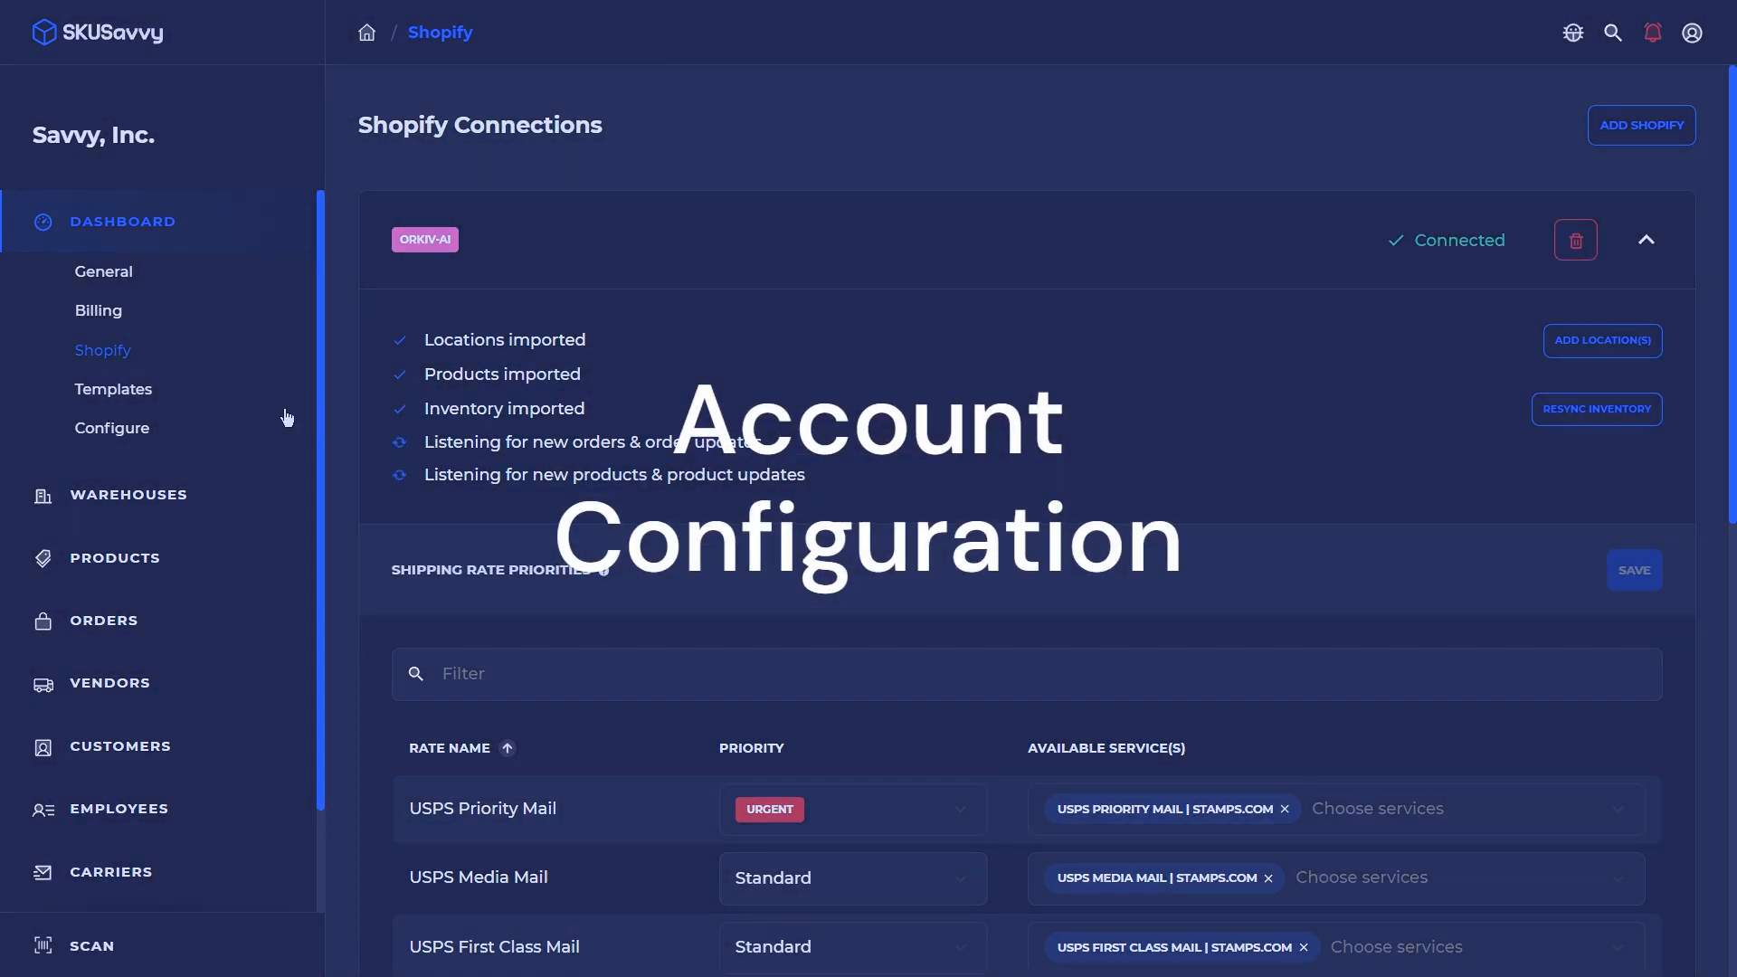
Open the account configuration and turn on Scan Item for the Pick stage of the fulfillment scan points
click(111, 430)
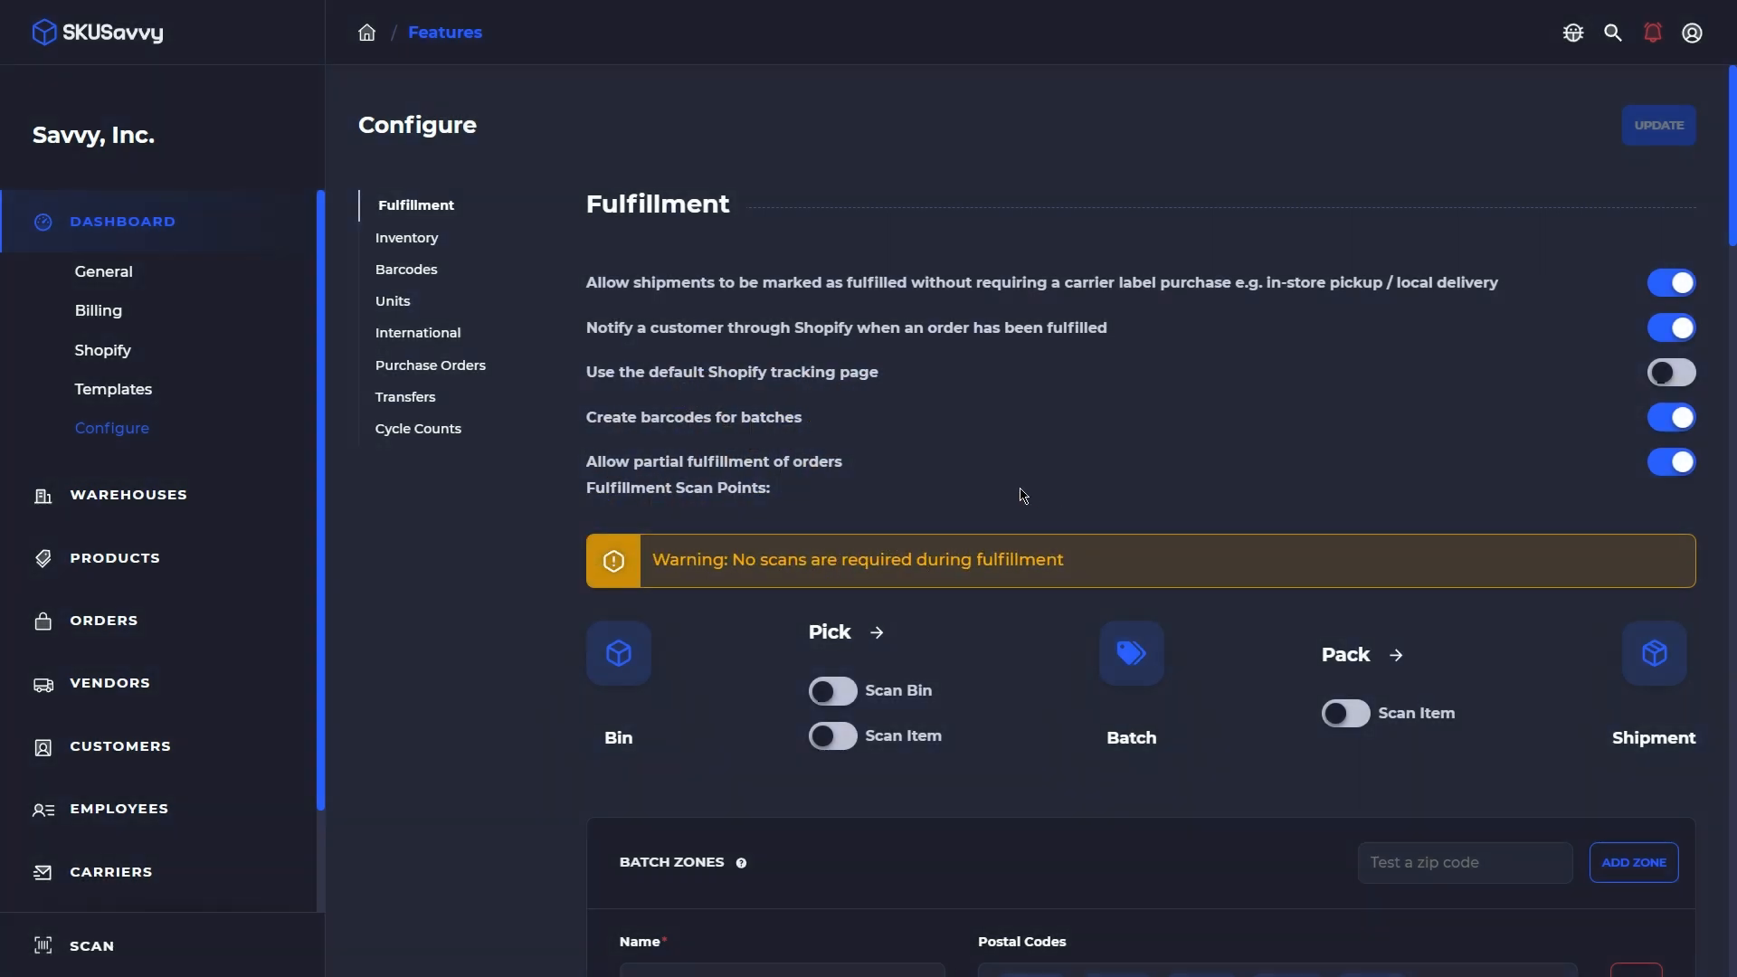
scroll(1020, 492, down, 1)
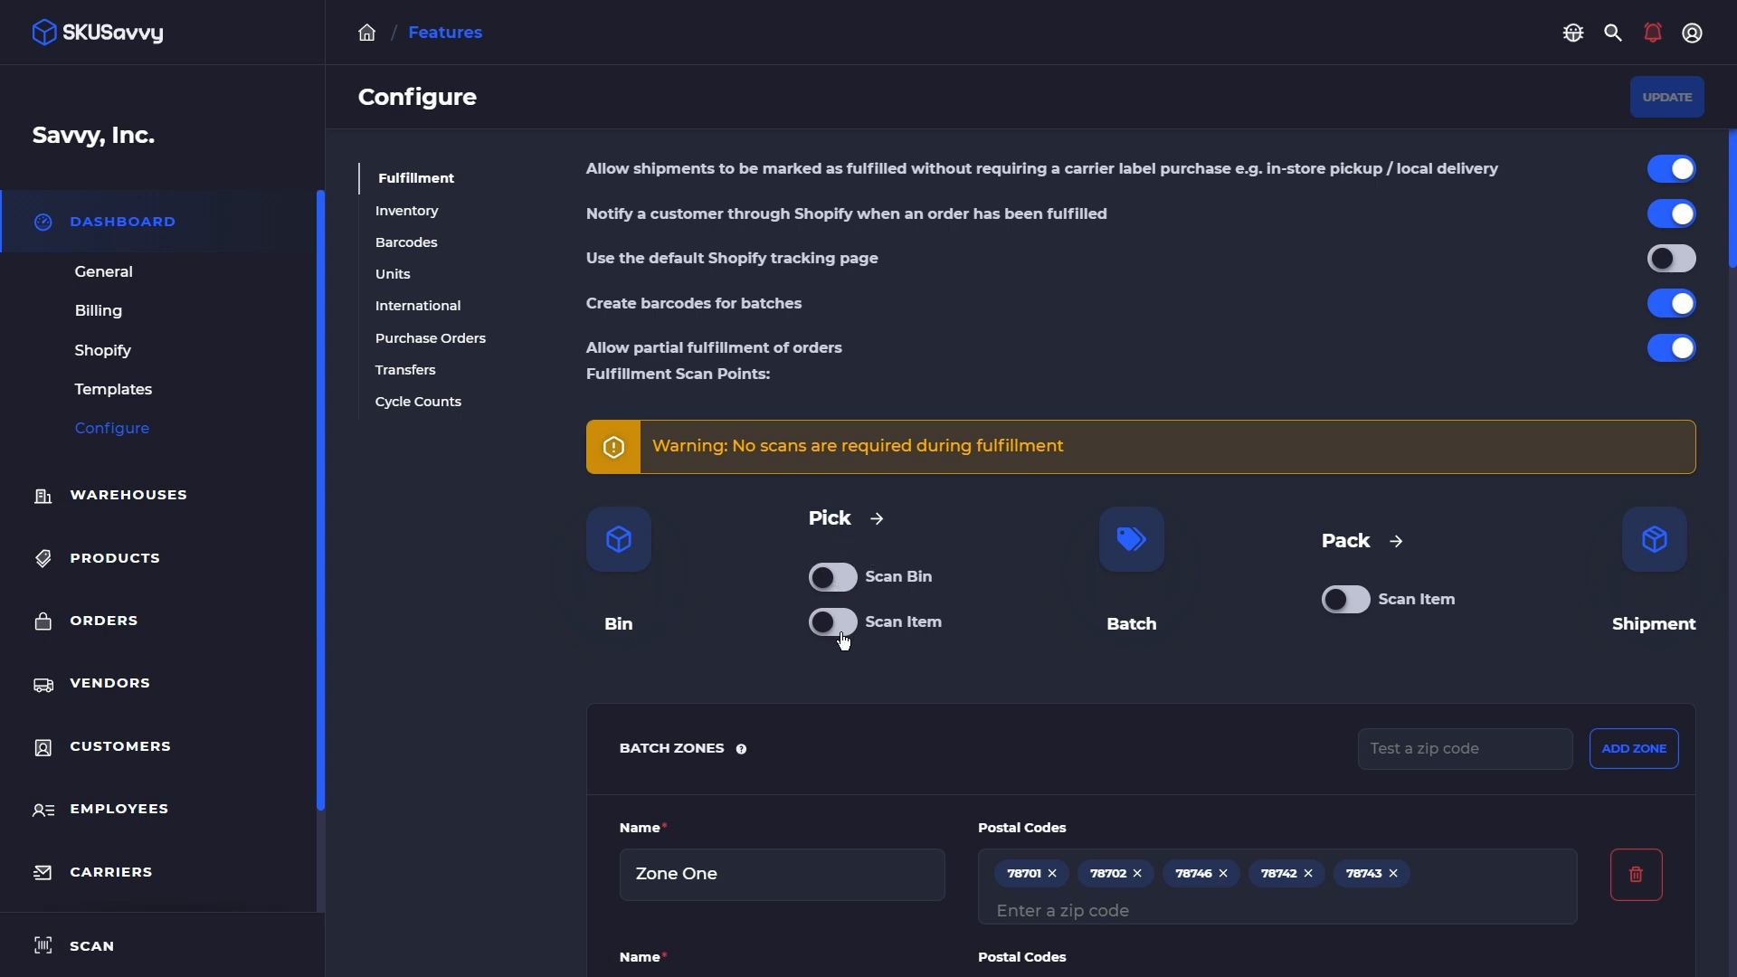
click(899, 626)
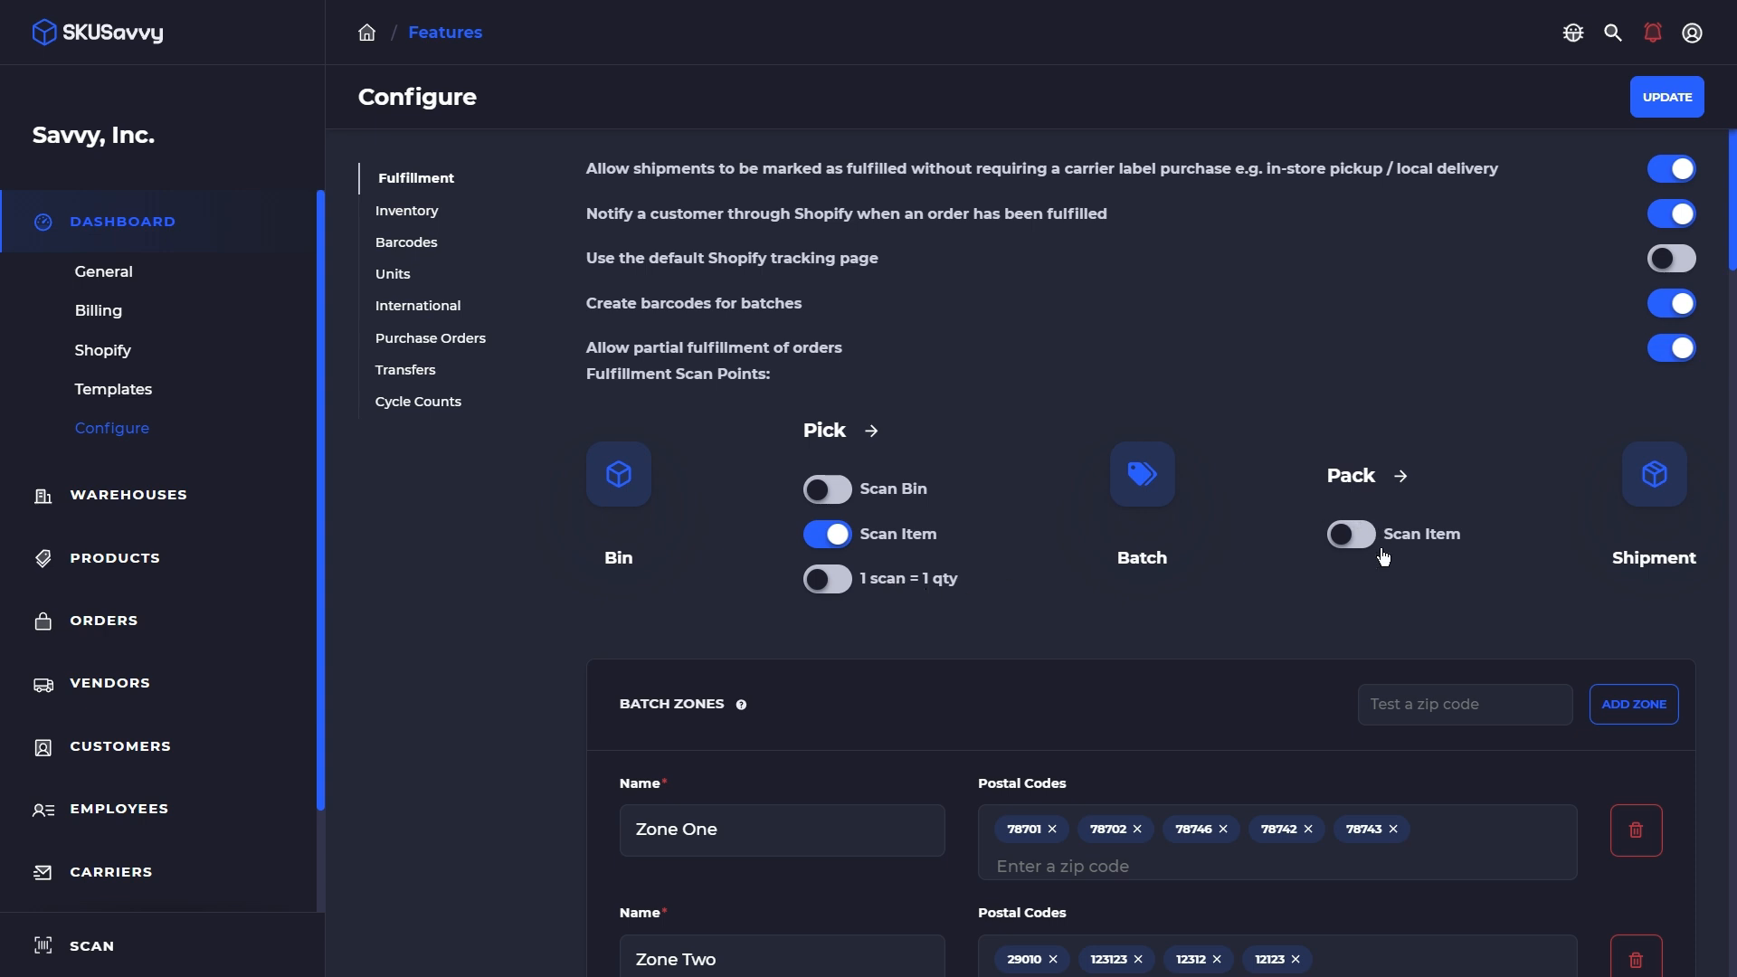
Review the batch zones, the inventory settings and the available choices for the default item barcode format
scroll(1008, 377, down, 4)
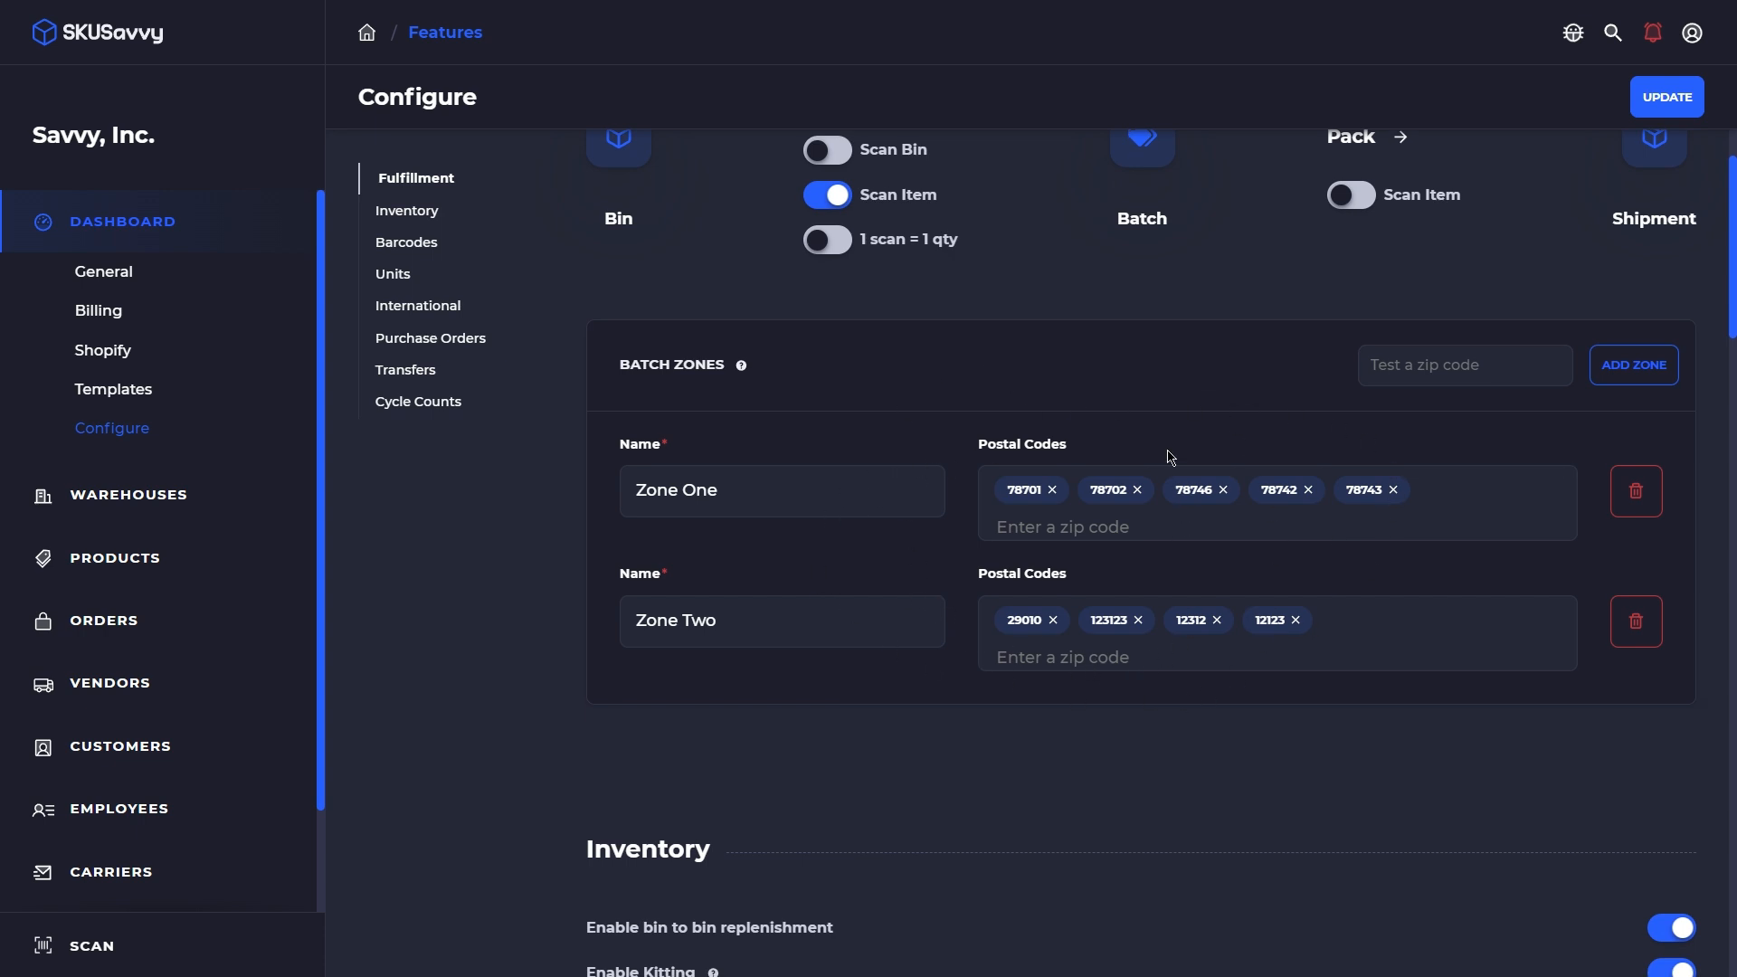
scroll(1158, 500, down, 6)
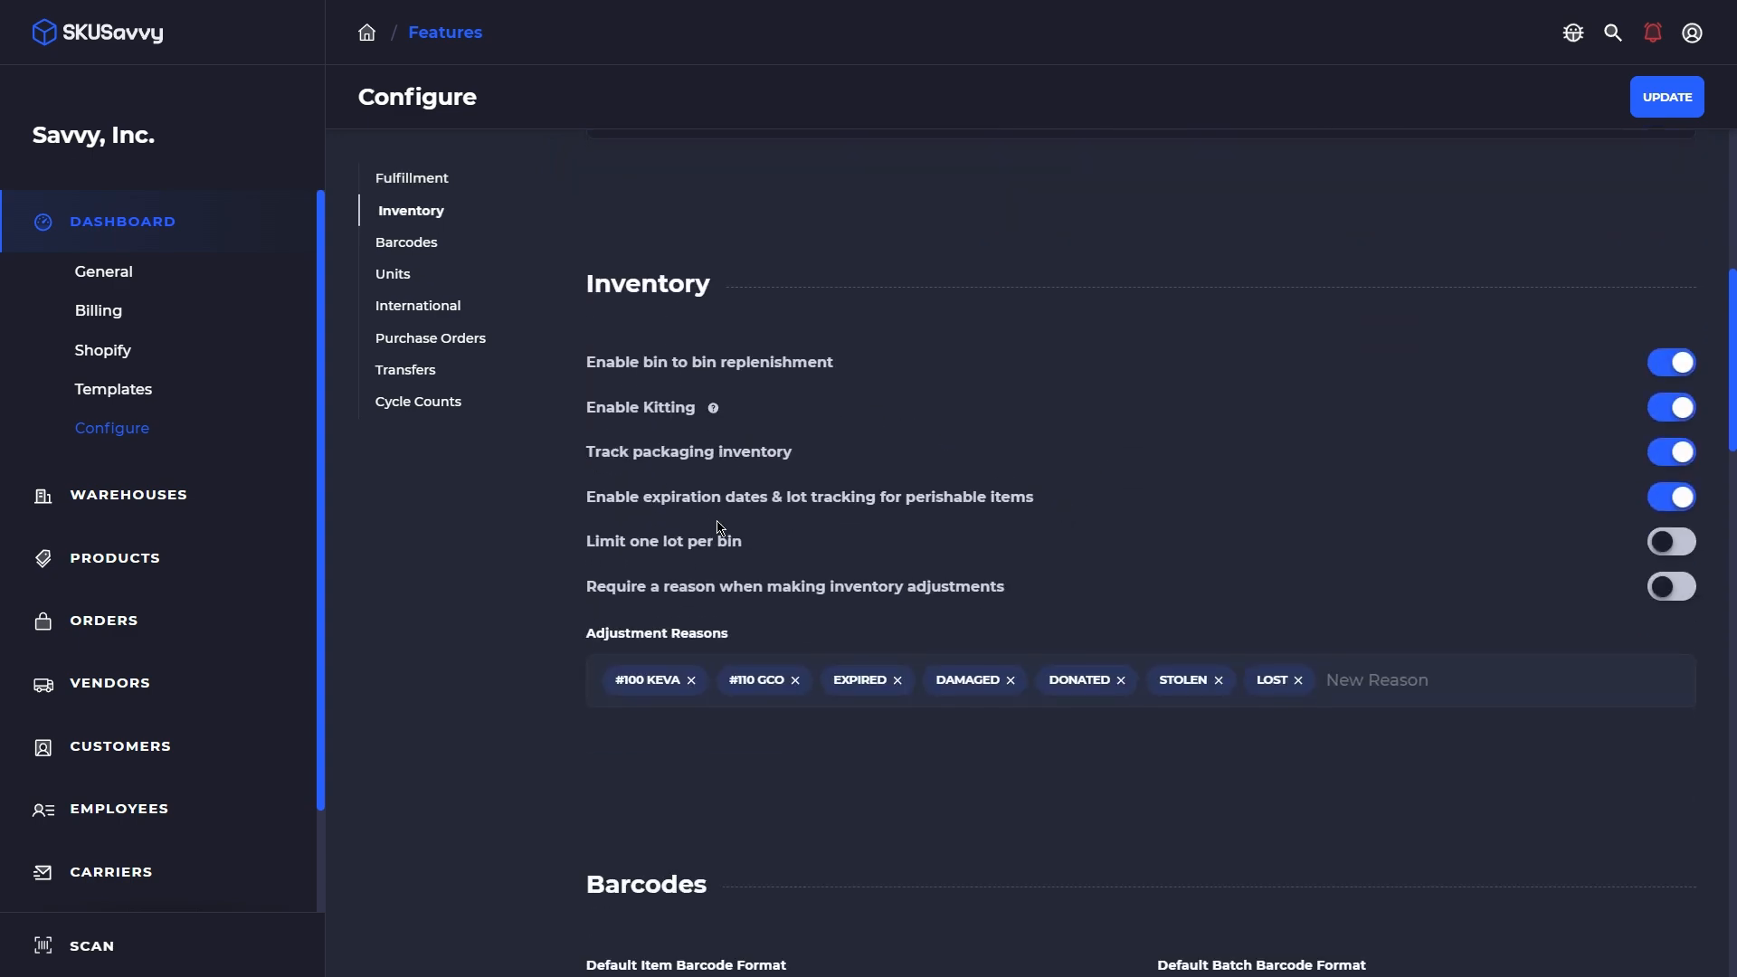
scroll(882, 566, down, 5)
scroll(887, 575, down, 1)
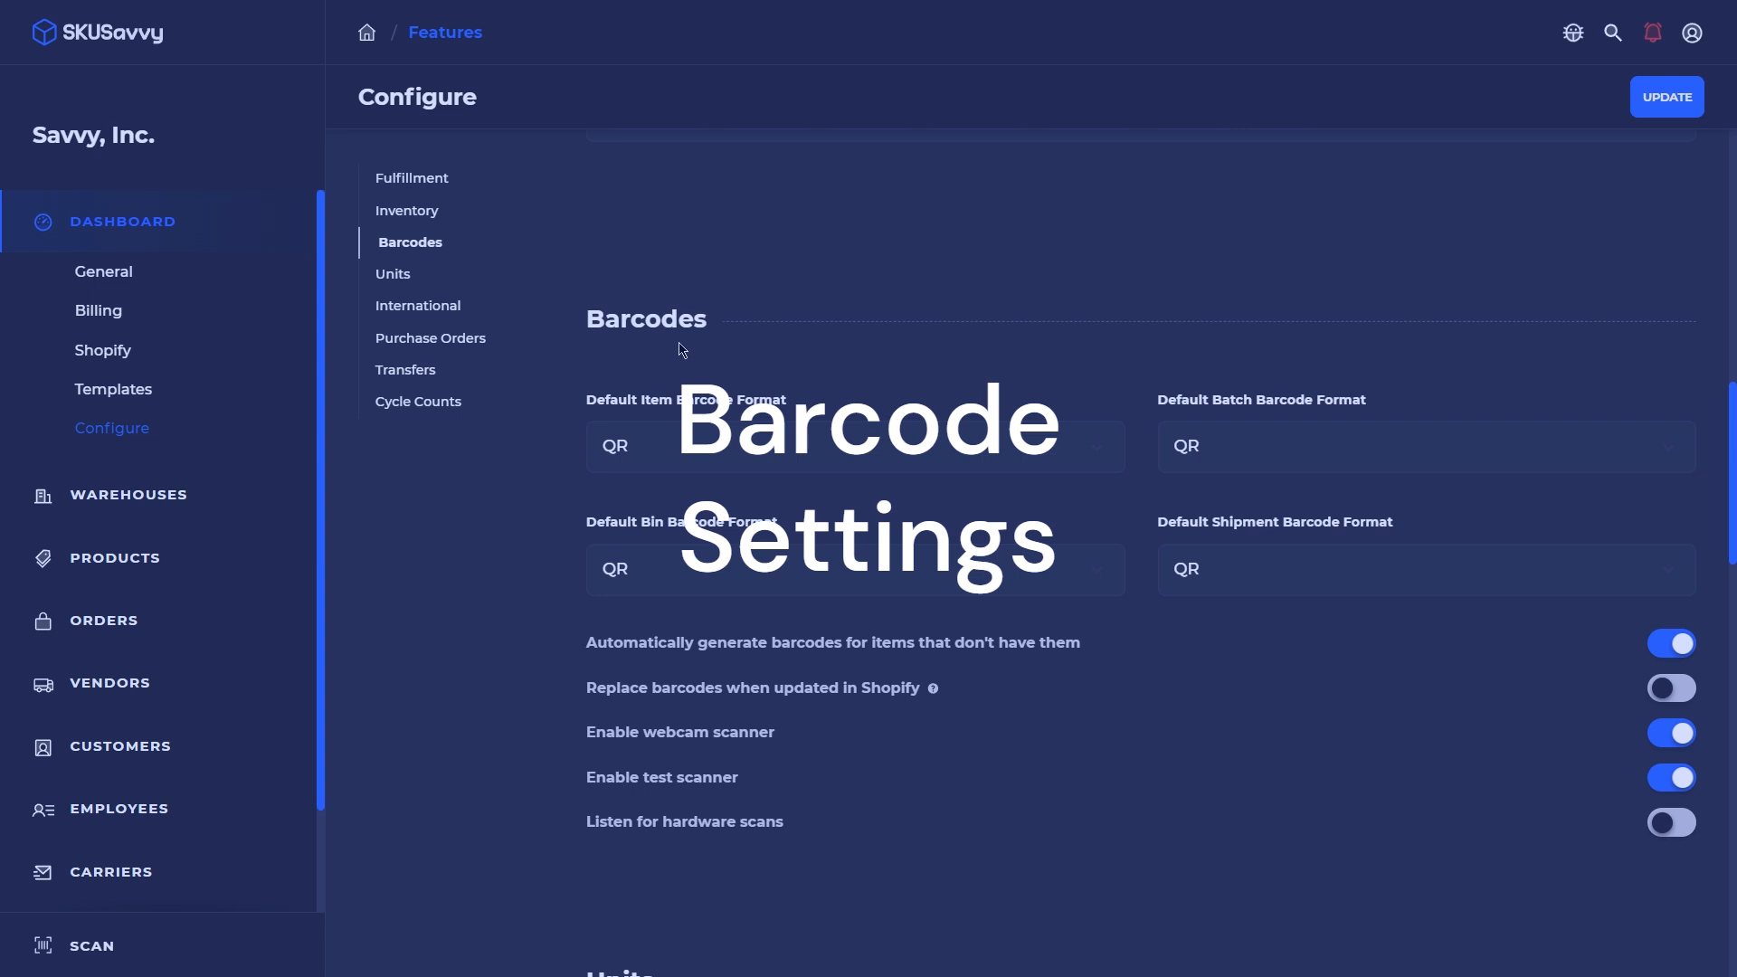
click(737, 452)
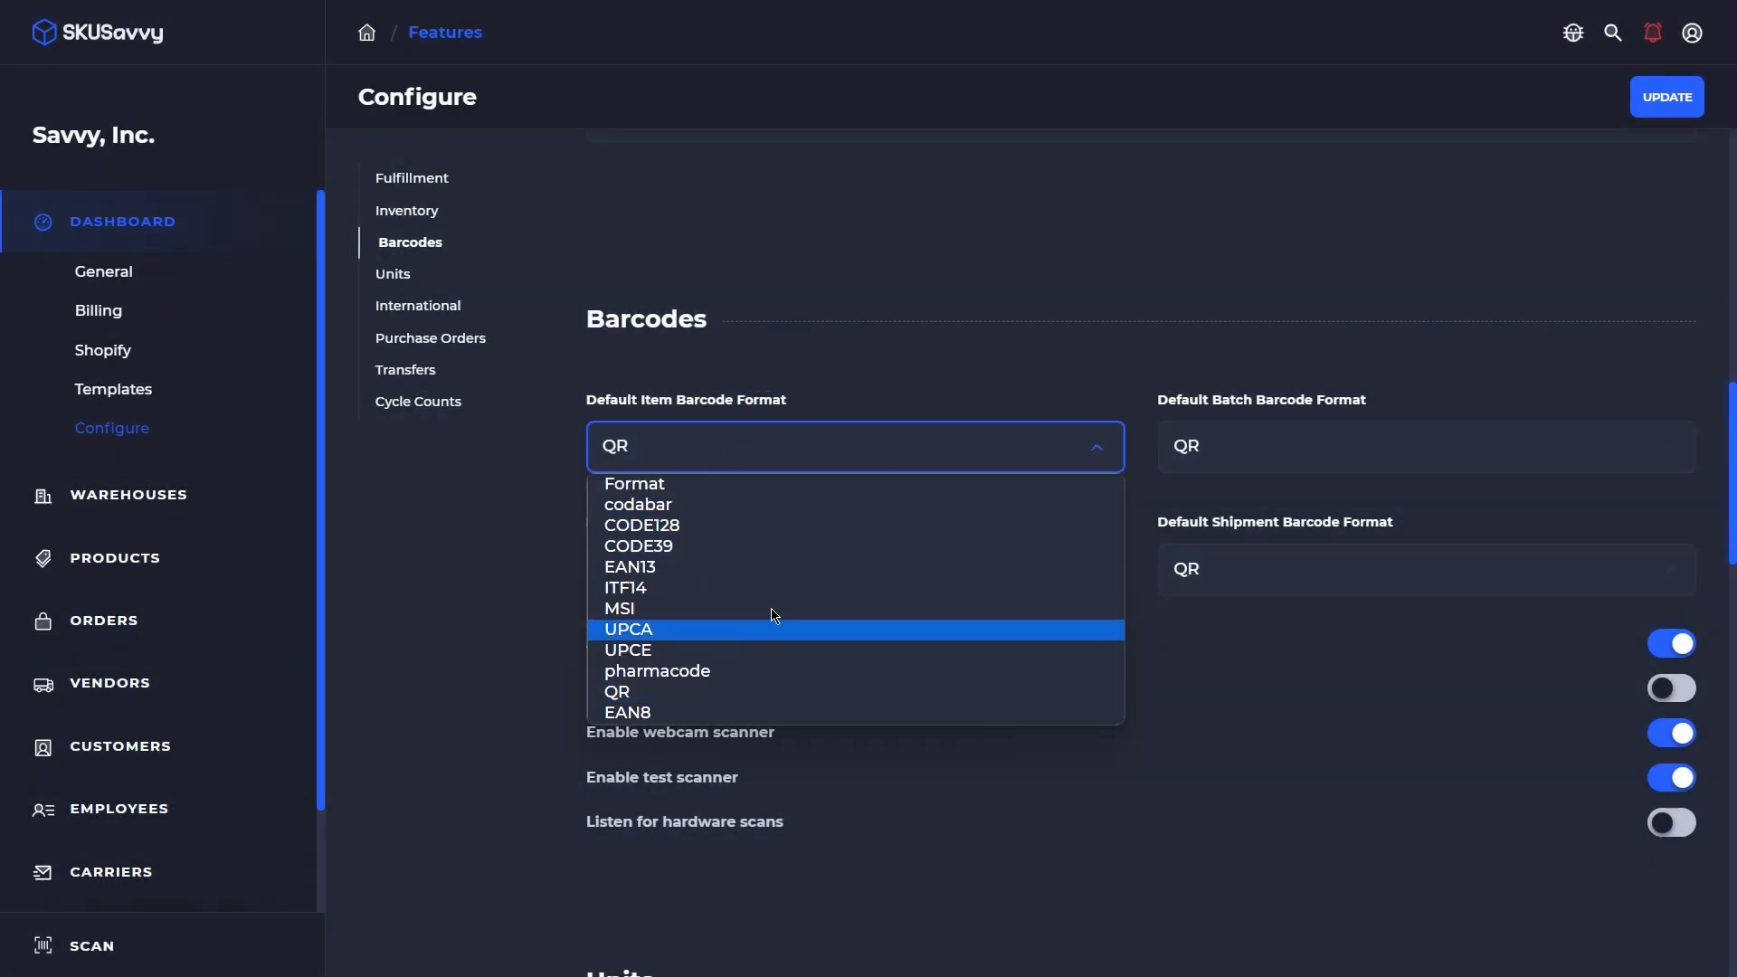
click(903, 353)
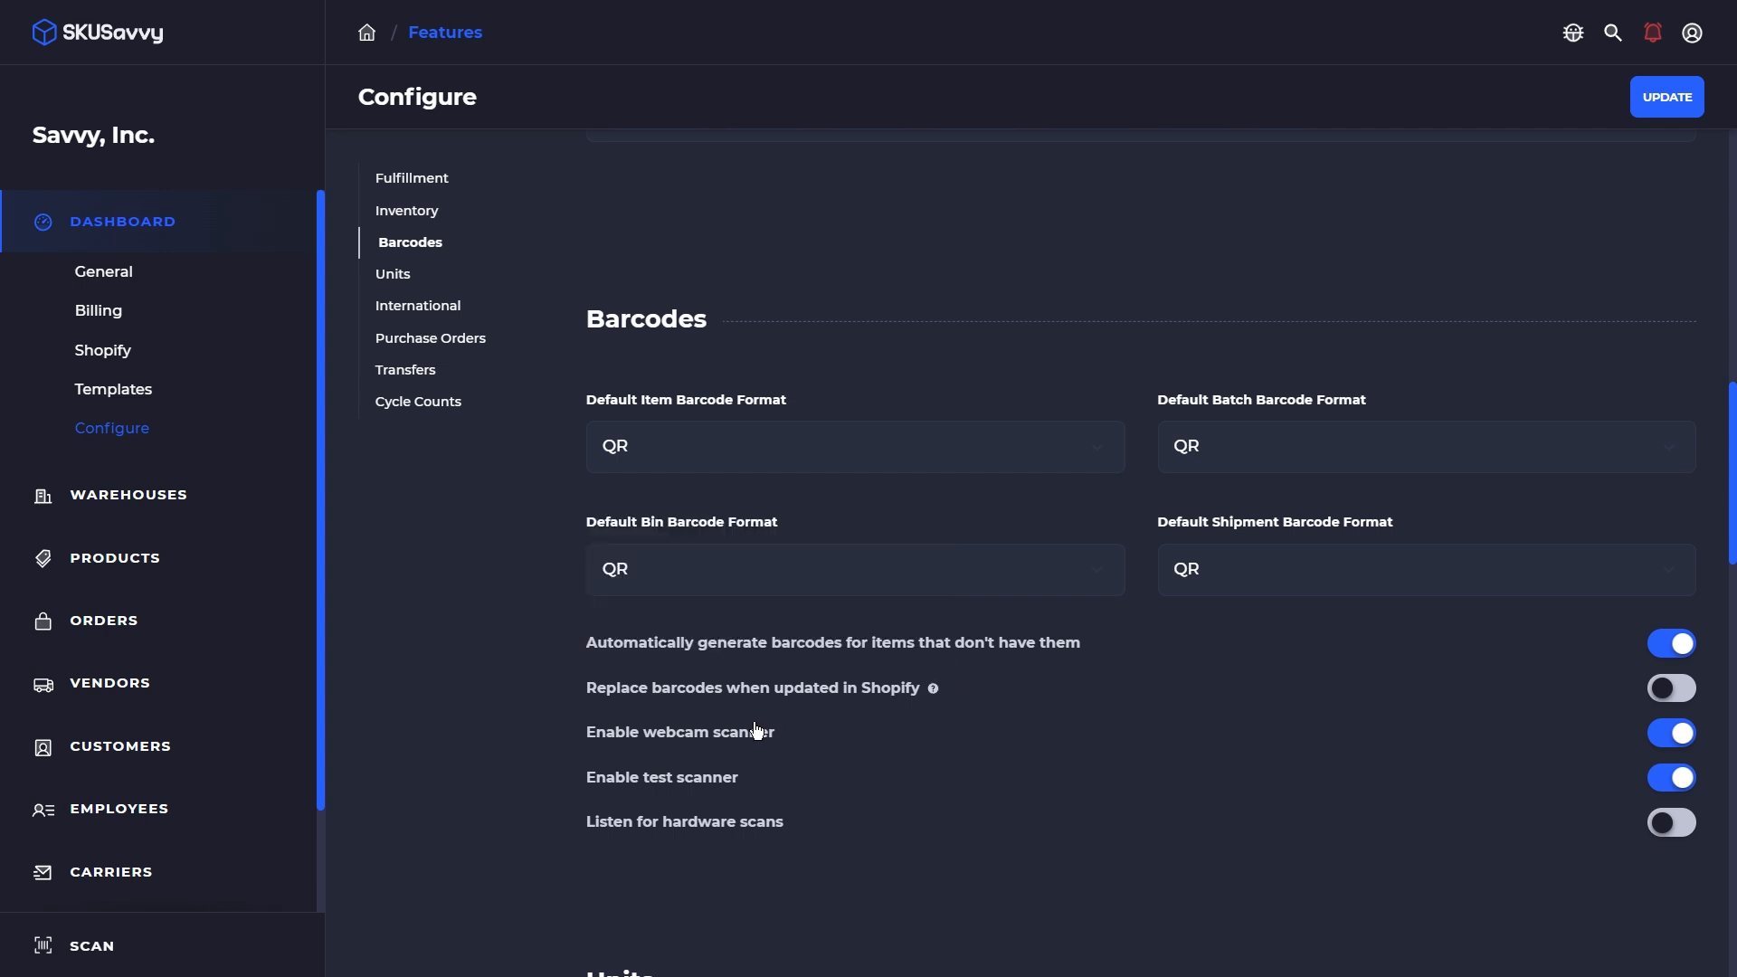
Enable listening for hardware scans in the barcode settings, and view the barcode scan dialog with its test scanner
scroll(728, 760, down, 1)
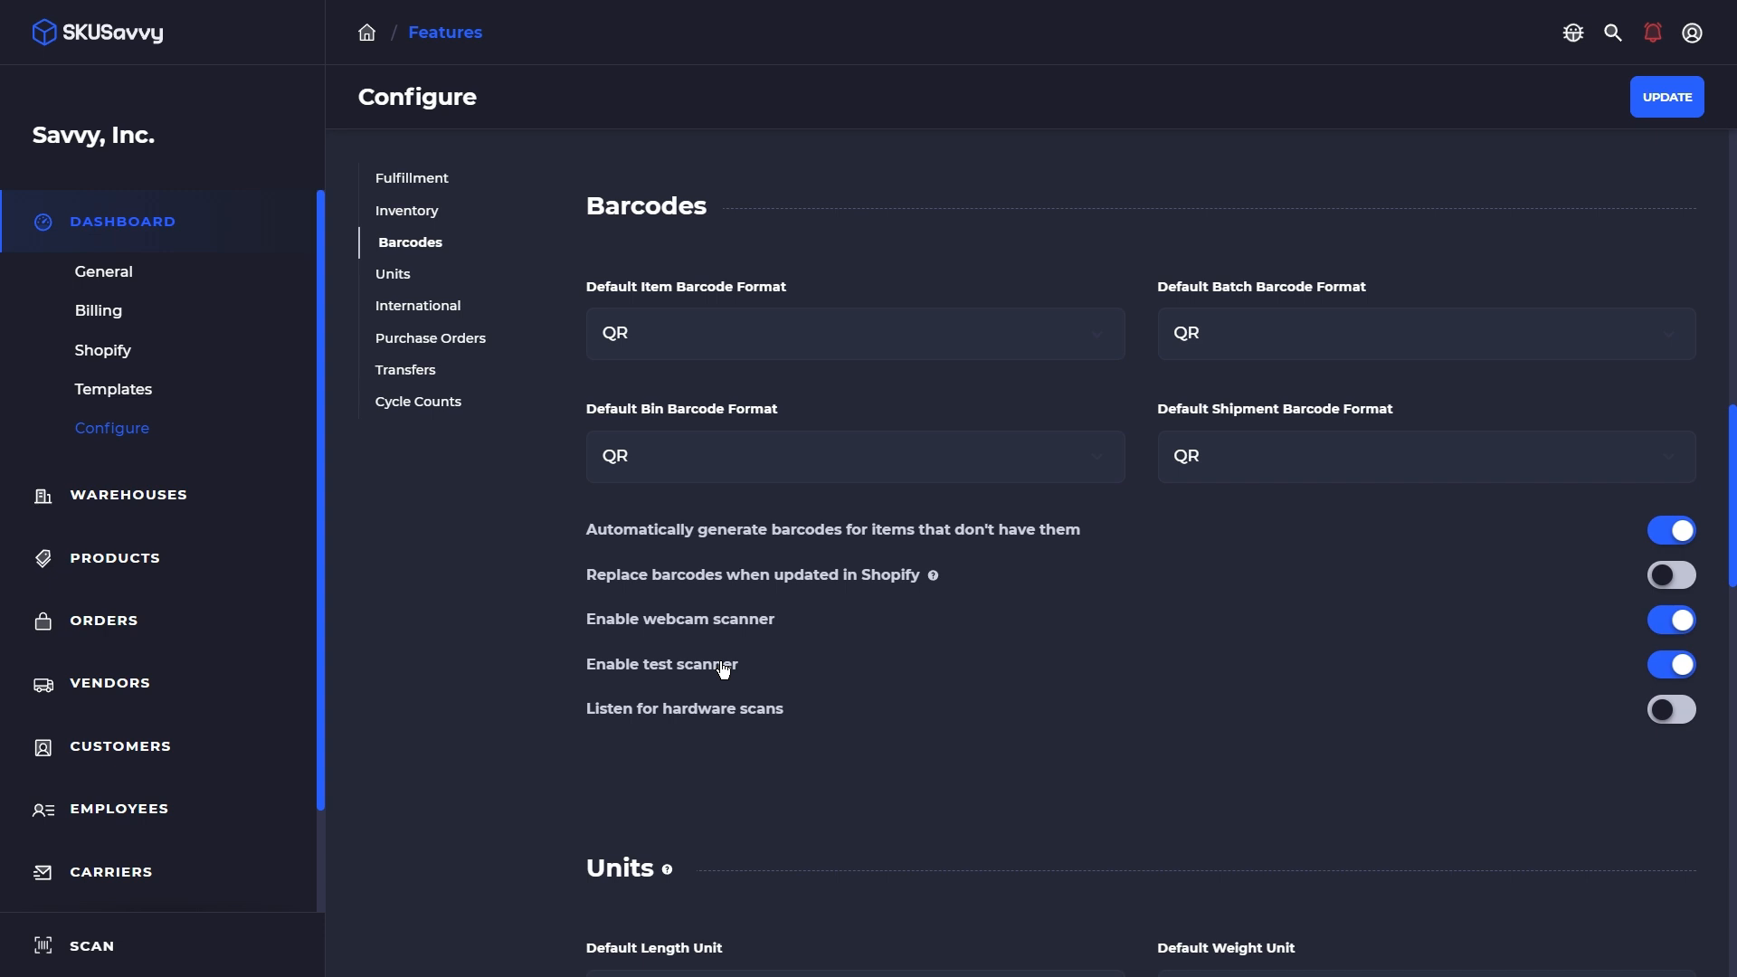
click(741, 717)
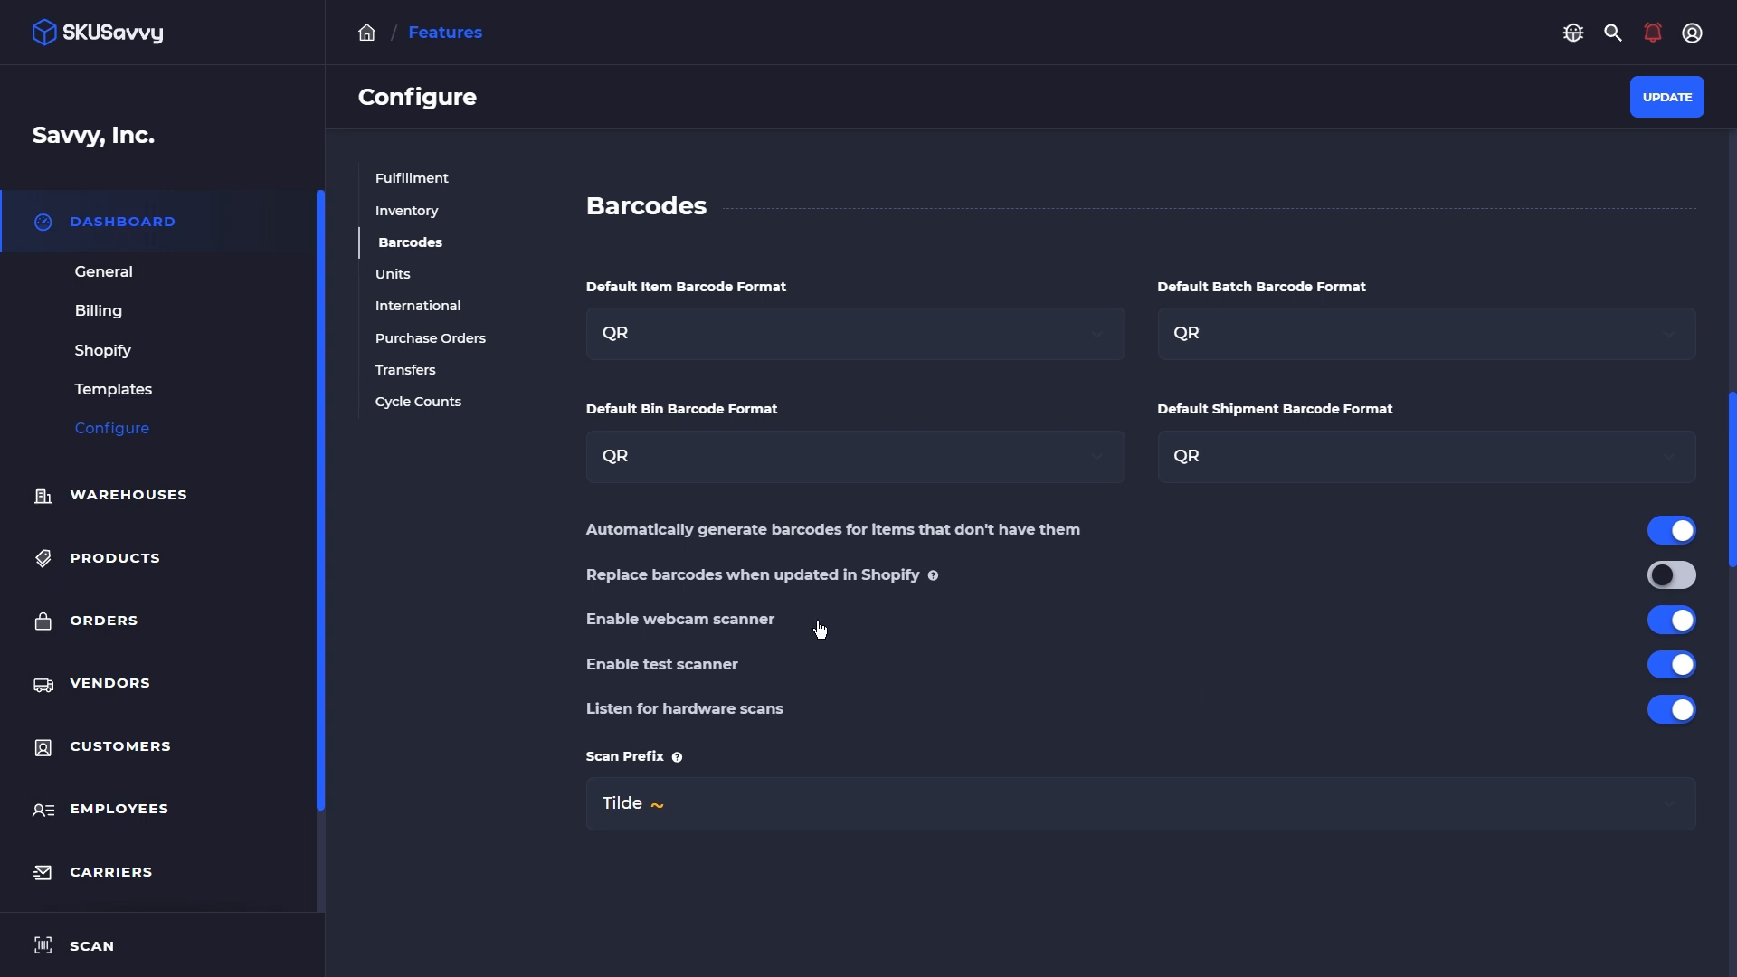
click(190, 964)
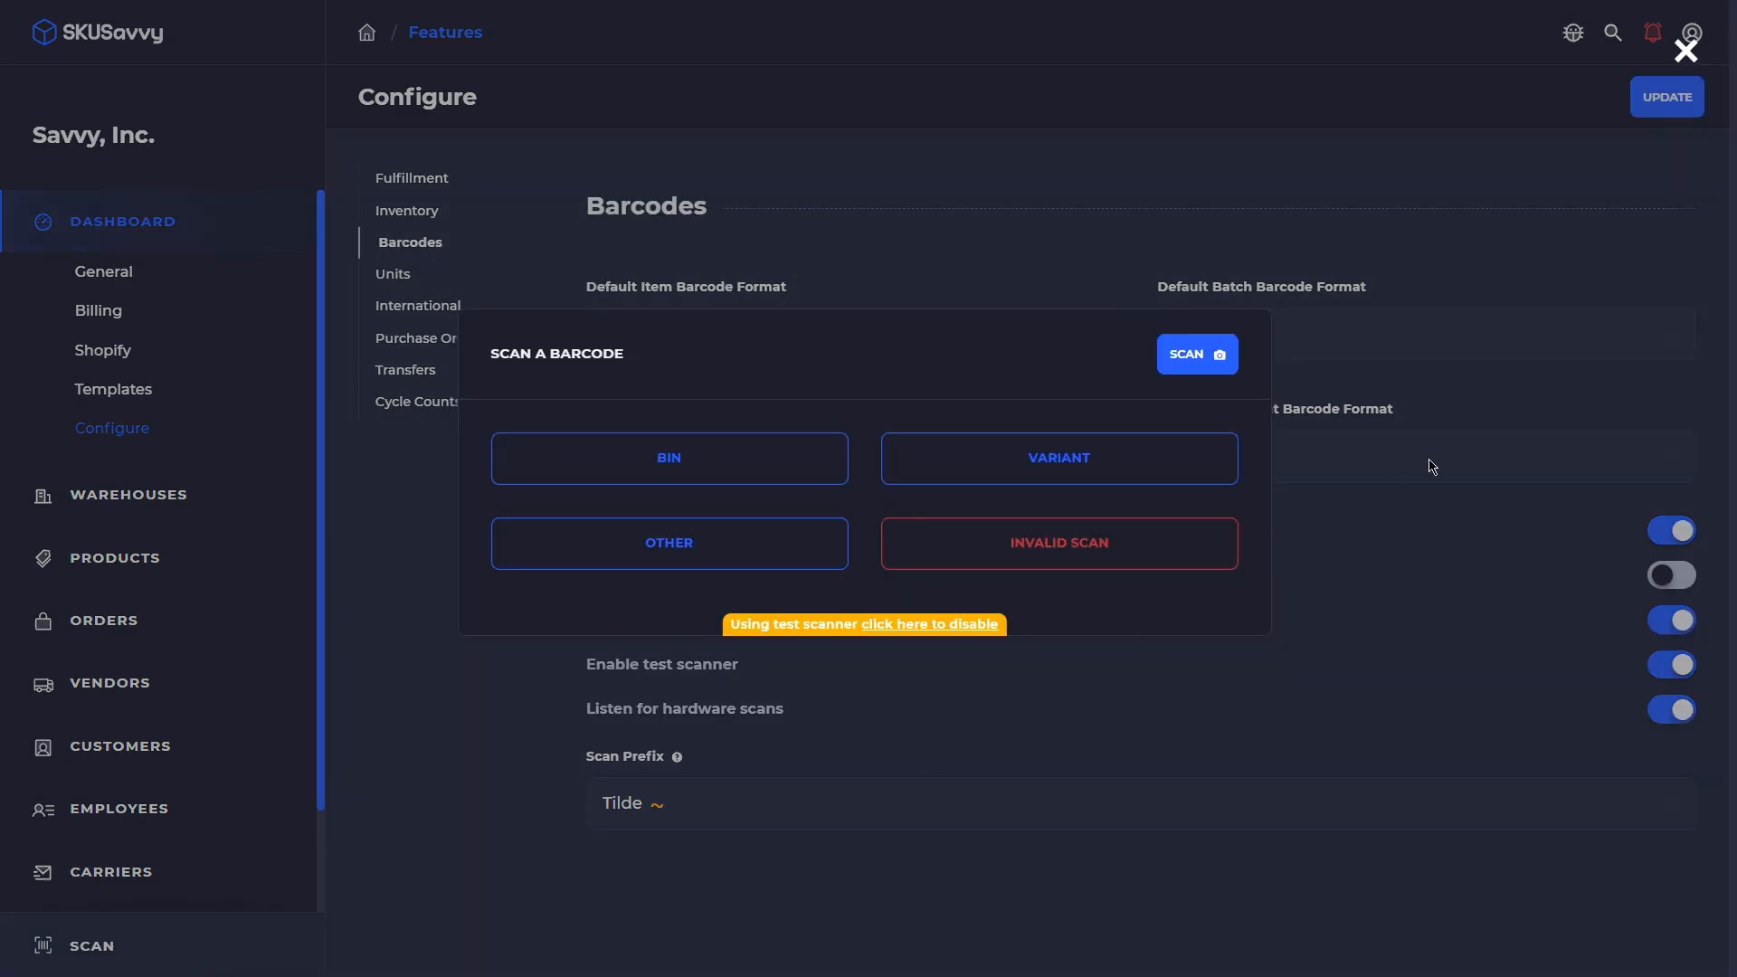
click(1467, 400)
Examine the remaining configuration sections: units, international customs value, purchase orders, transfers and cycle counts
scroll(1125, 516, down, 6)
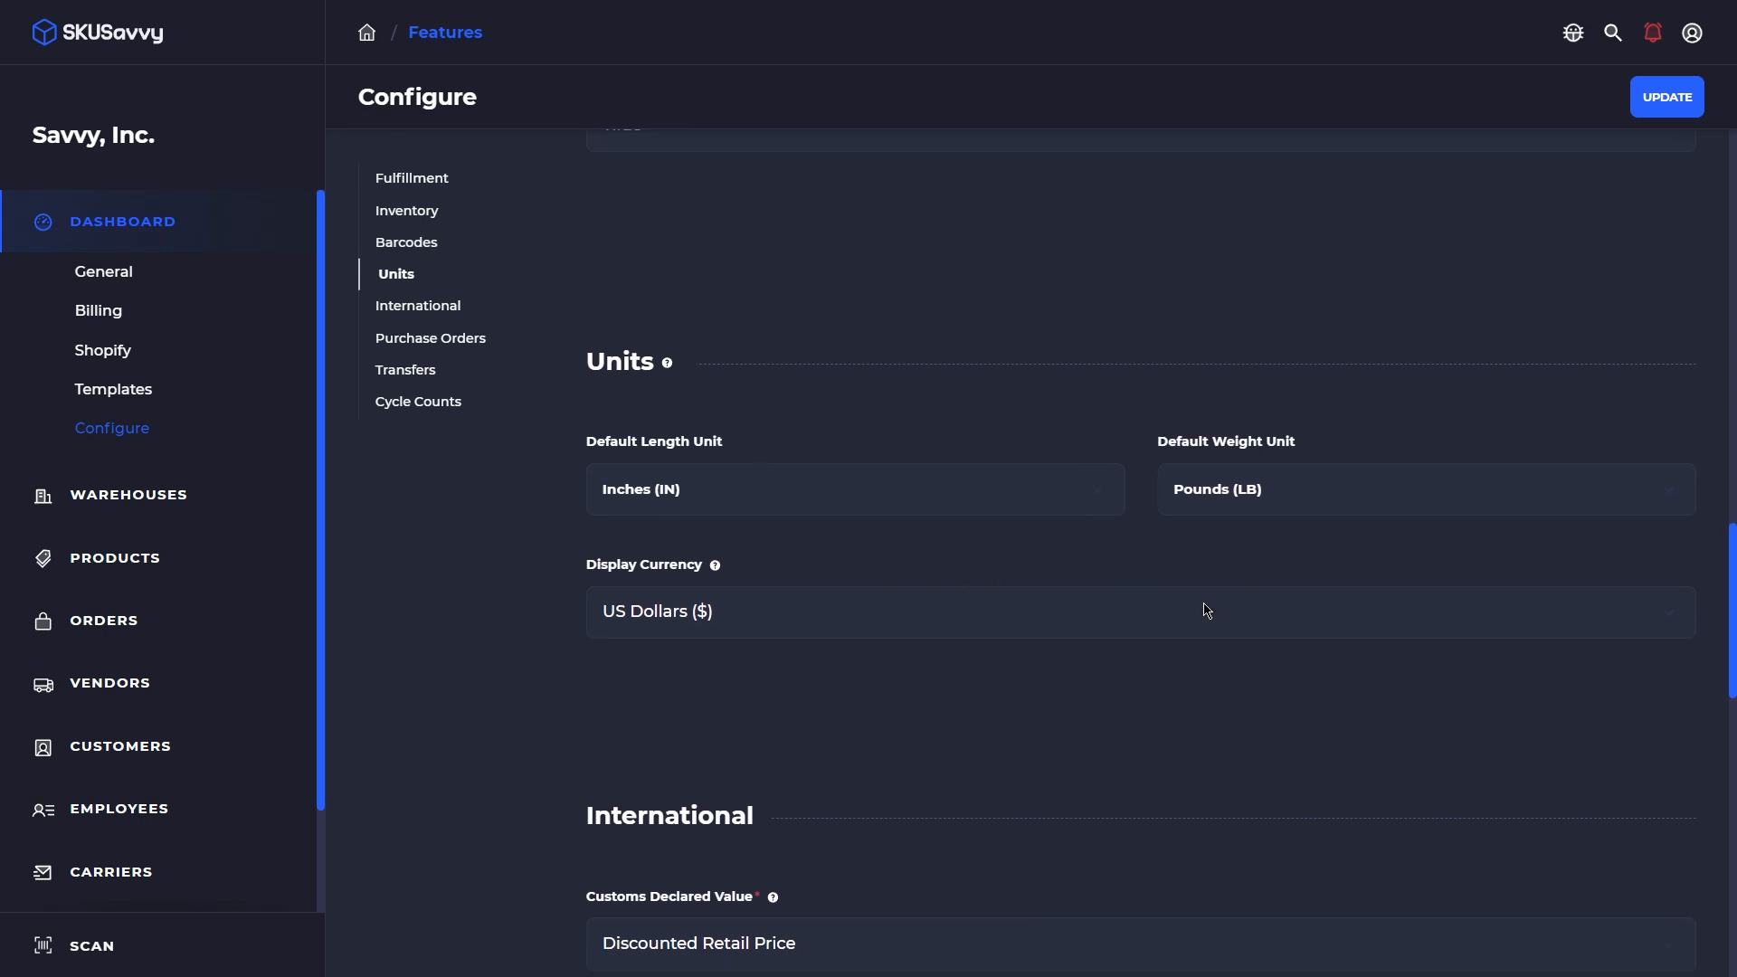
scroll(1032, 694, down, 5)
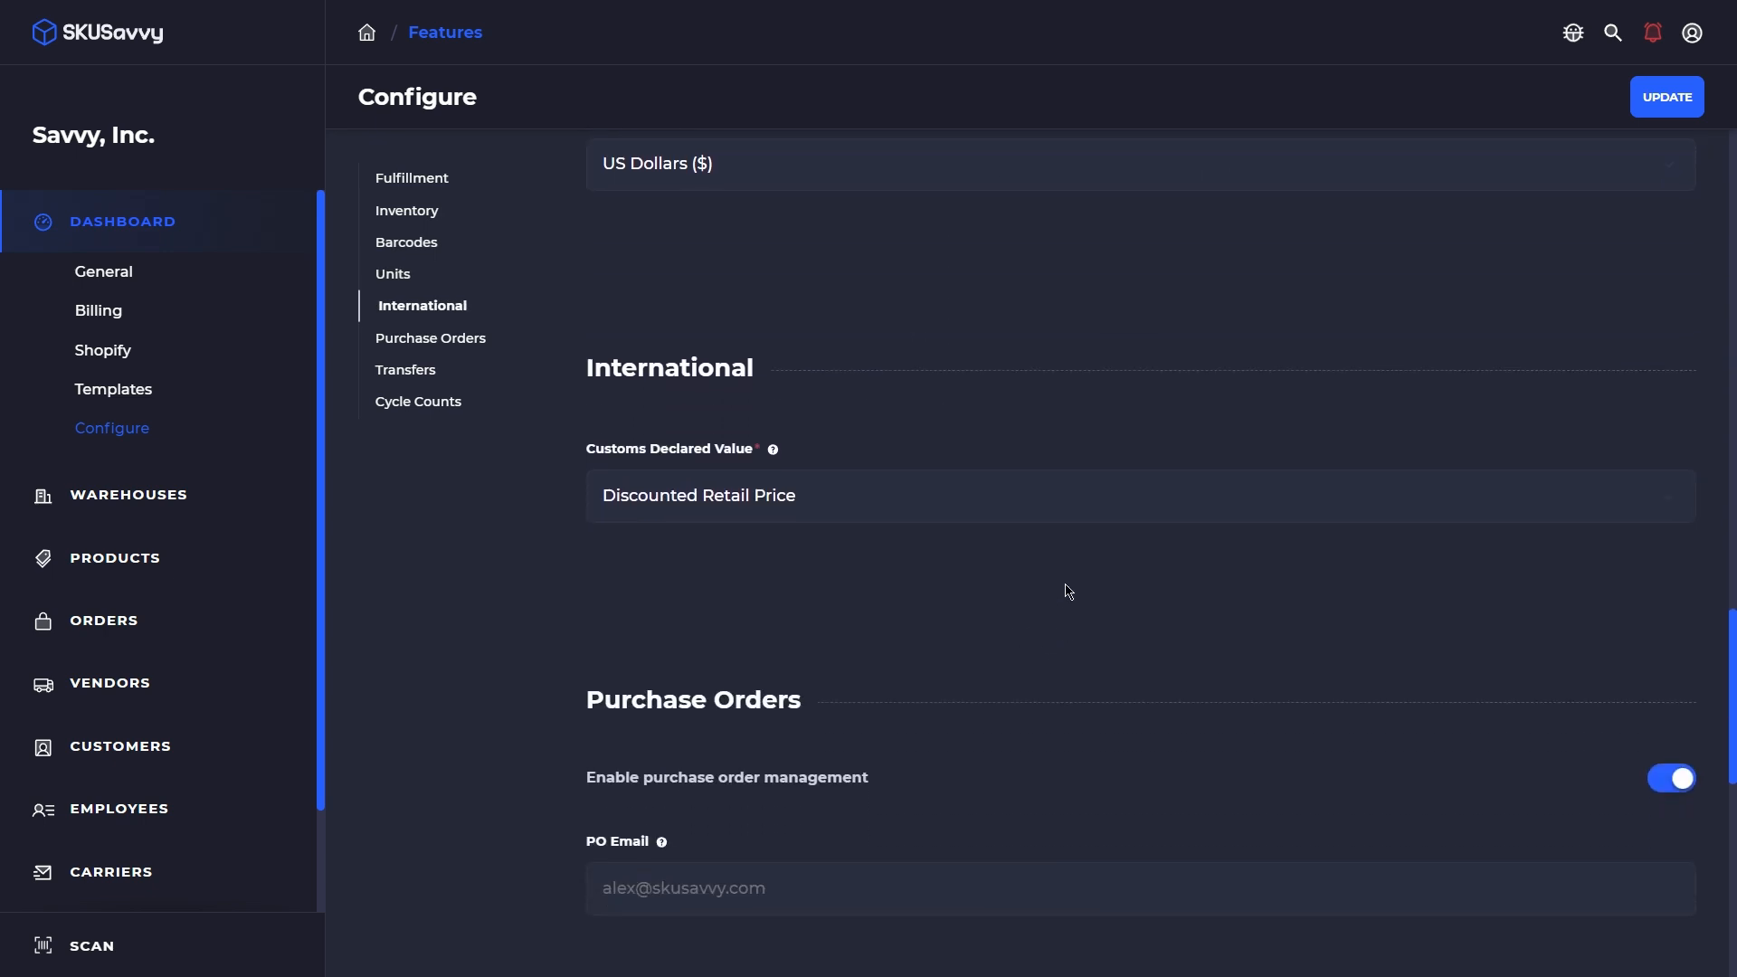
mouse_move(773, 445)
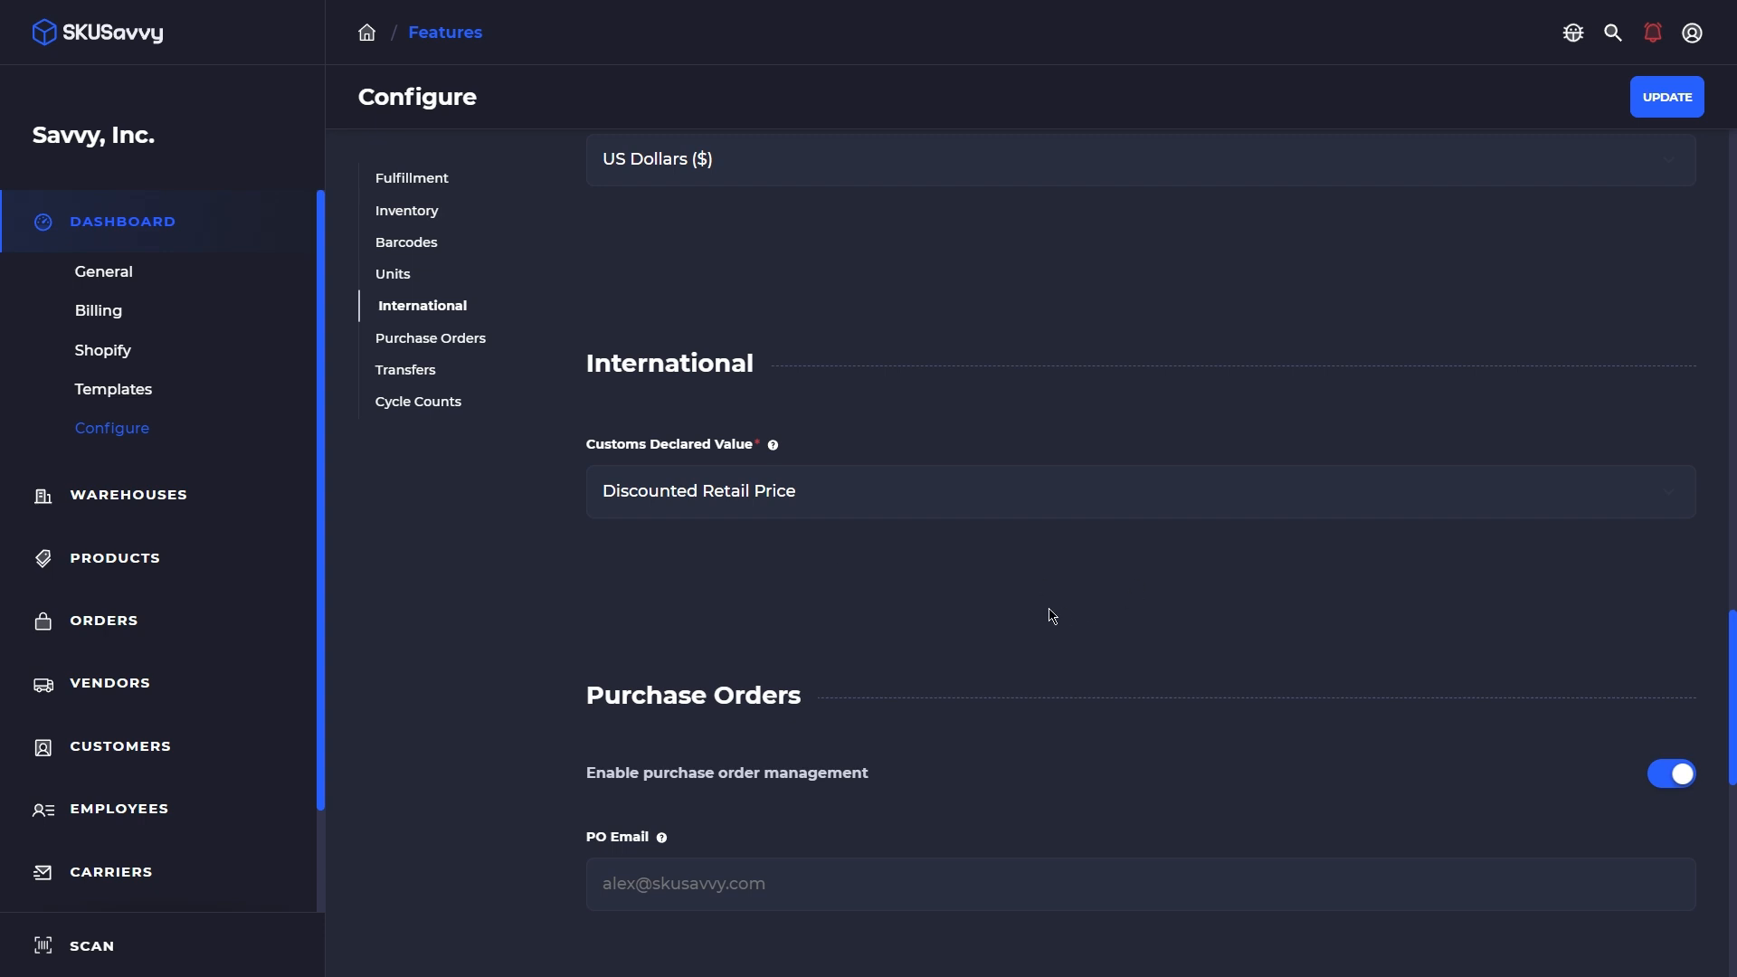
scroll(1062, 613, down, 4)
scroll(905, 584, down, 1)
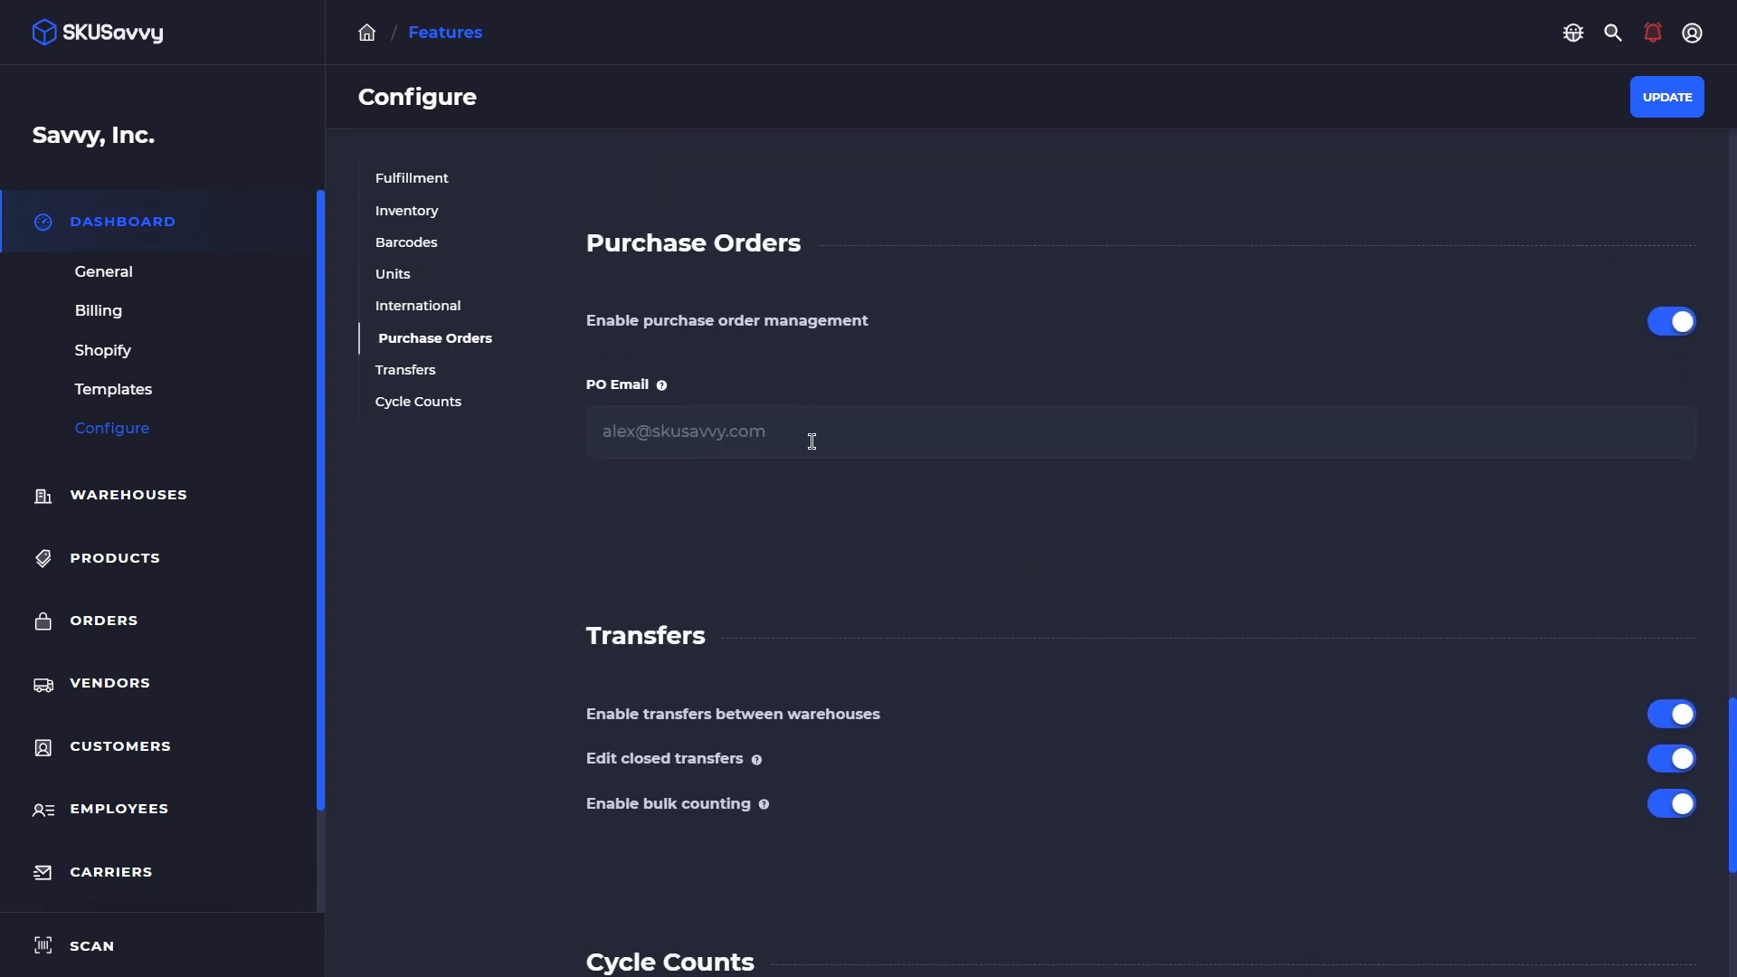
scroll(904, 598, down, 2)
scroll(887, 690, down, 2)
scroll(920, 683, up, 4)
scroll(927, 683, up, 6)
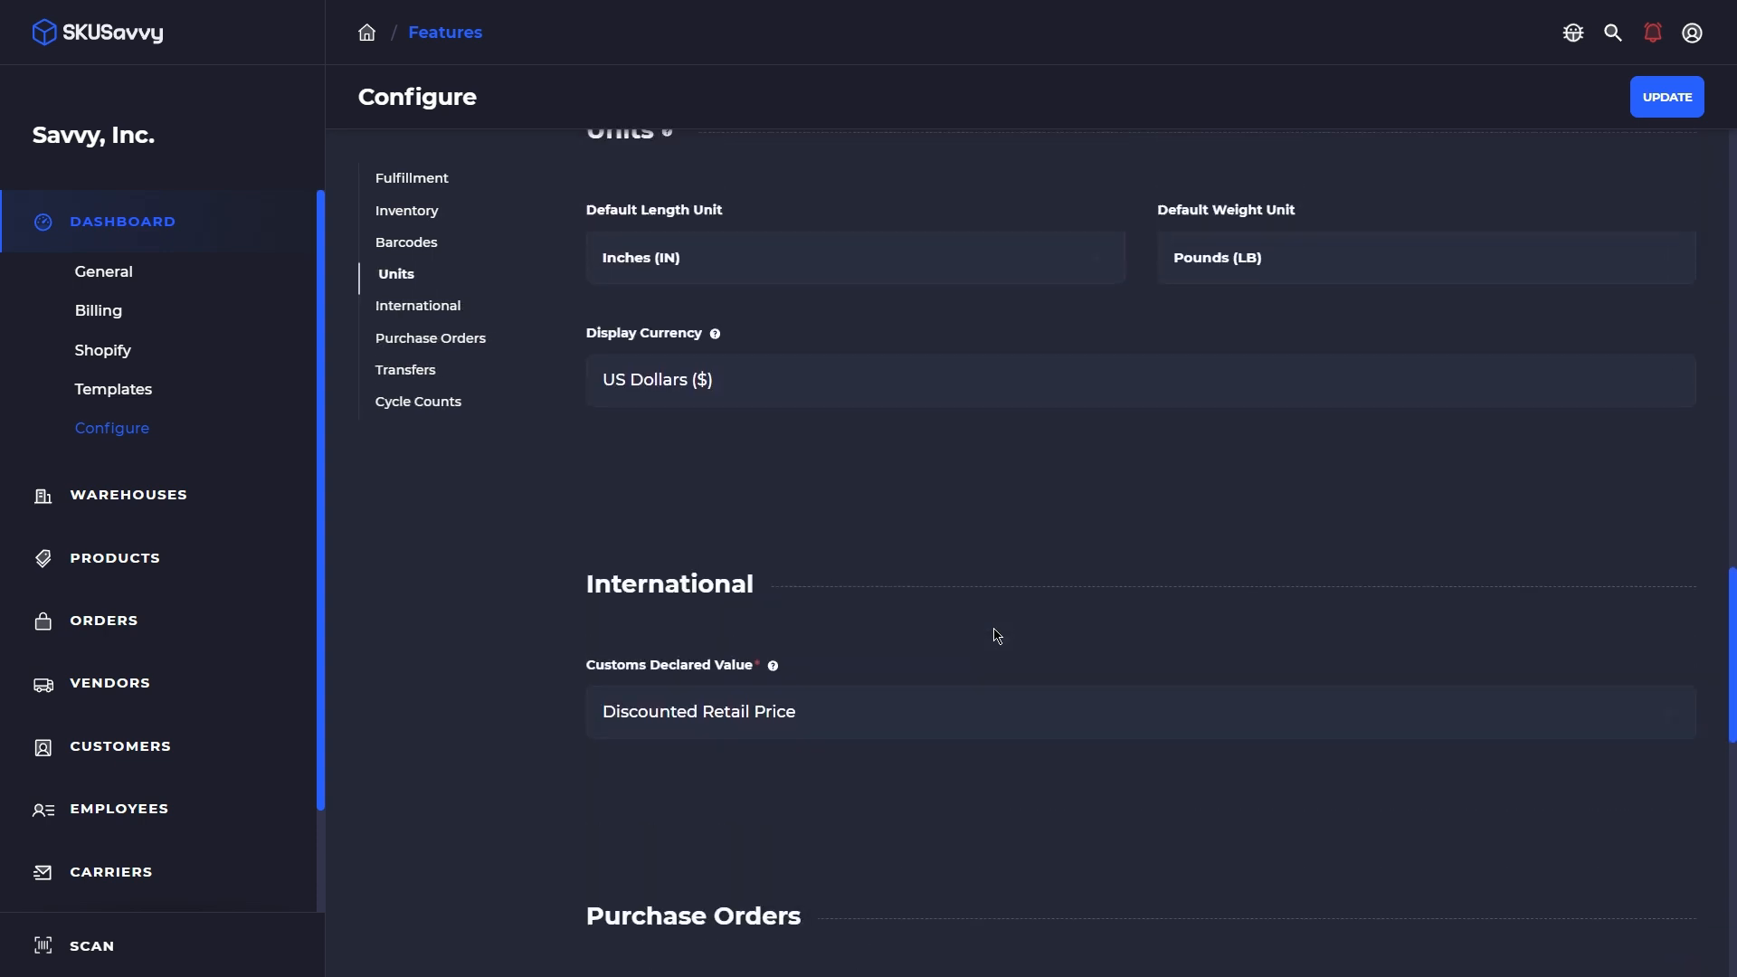
scroll(996, 636, up, 2)
scroll(998, 634, up, 7)
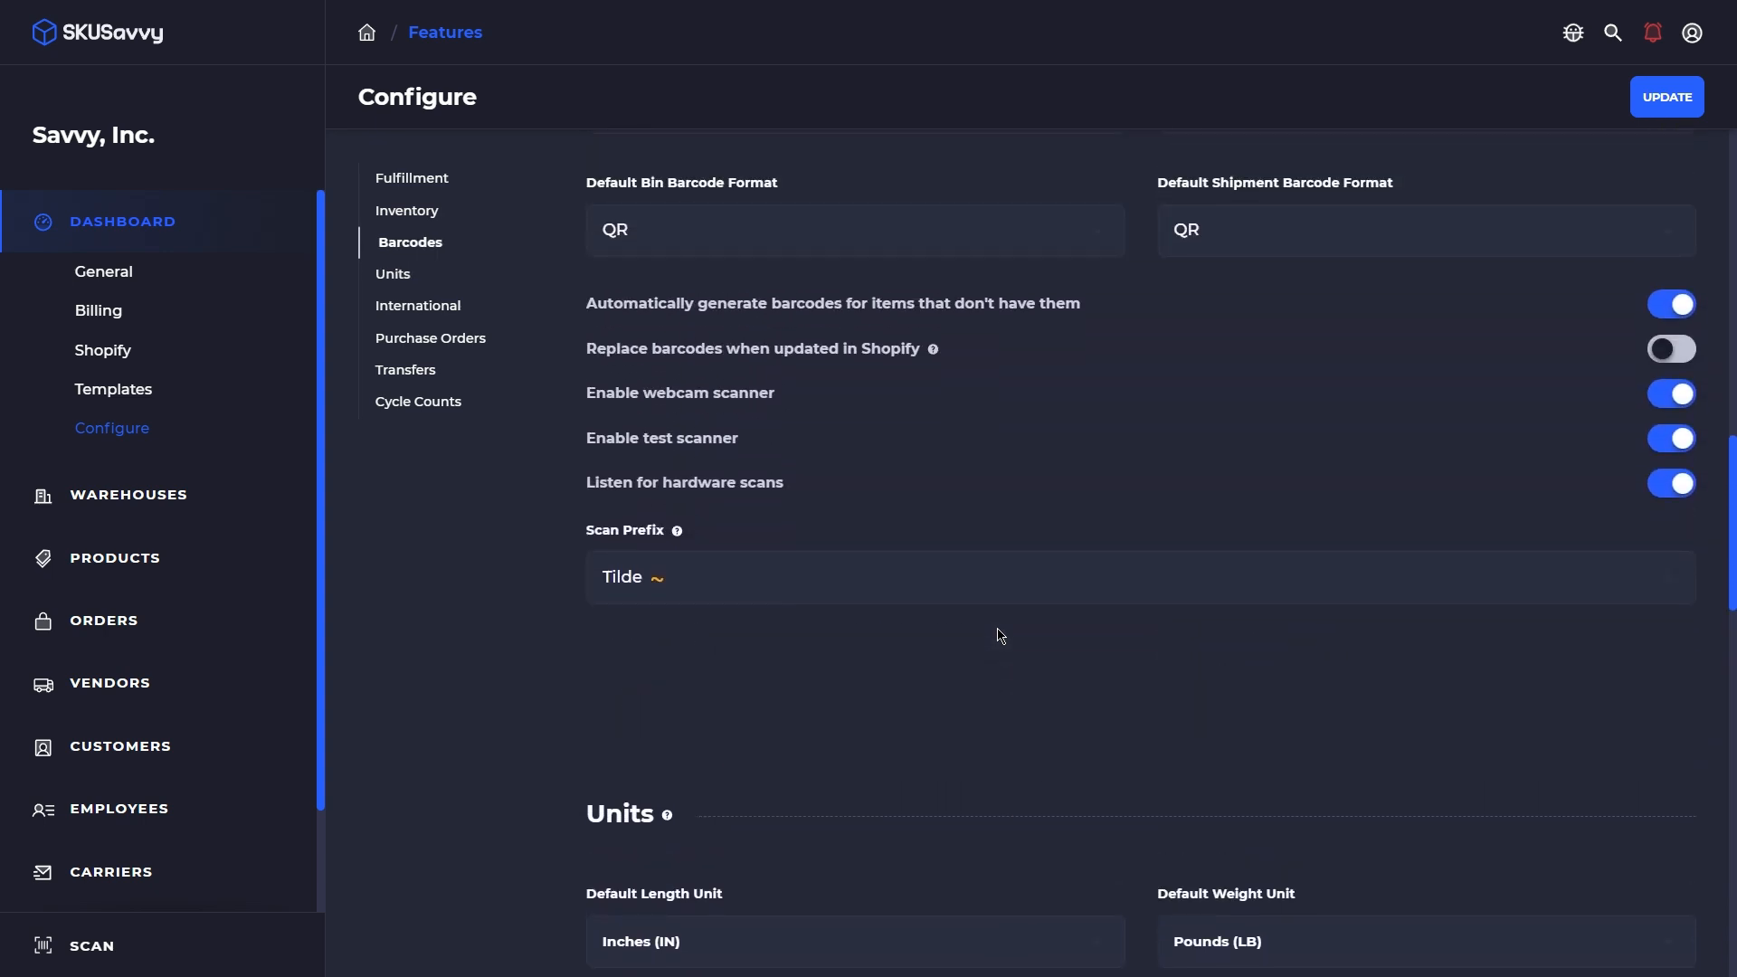
scroll(999, 634, up, 7)
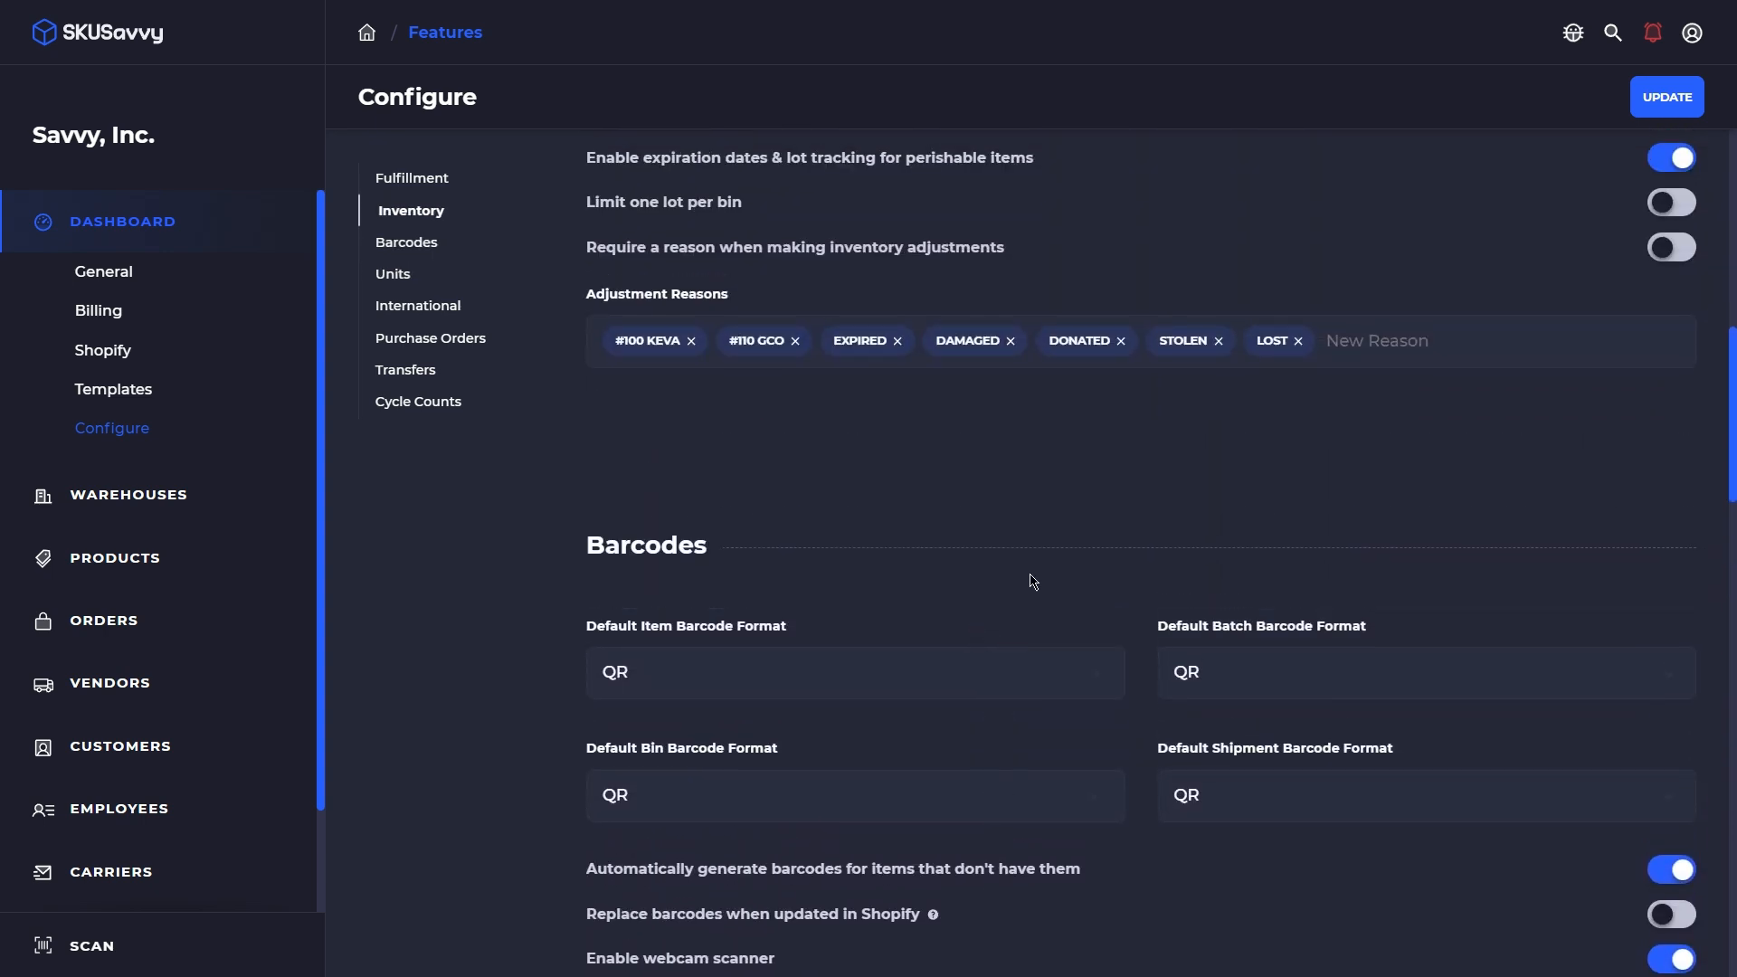
scroll(1034, 581, up, 5)
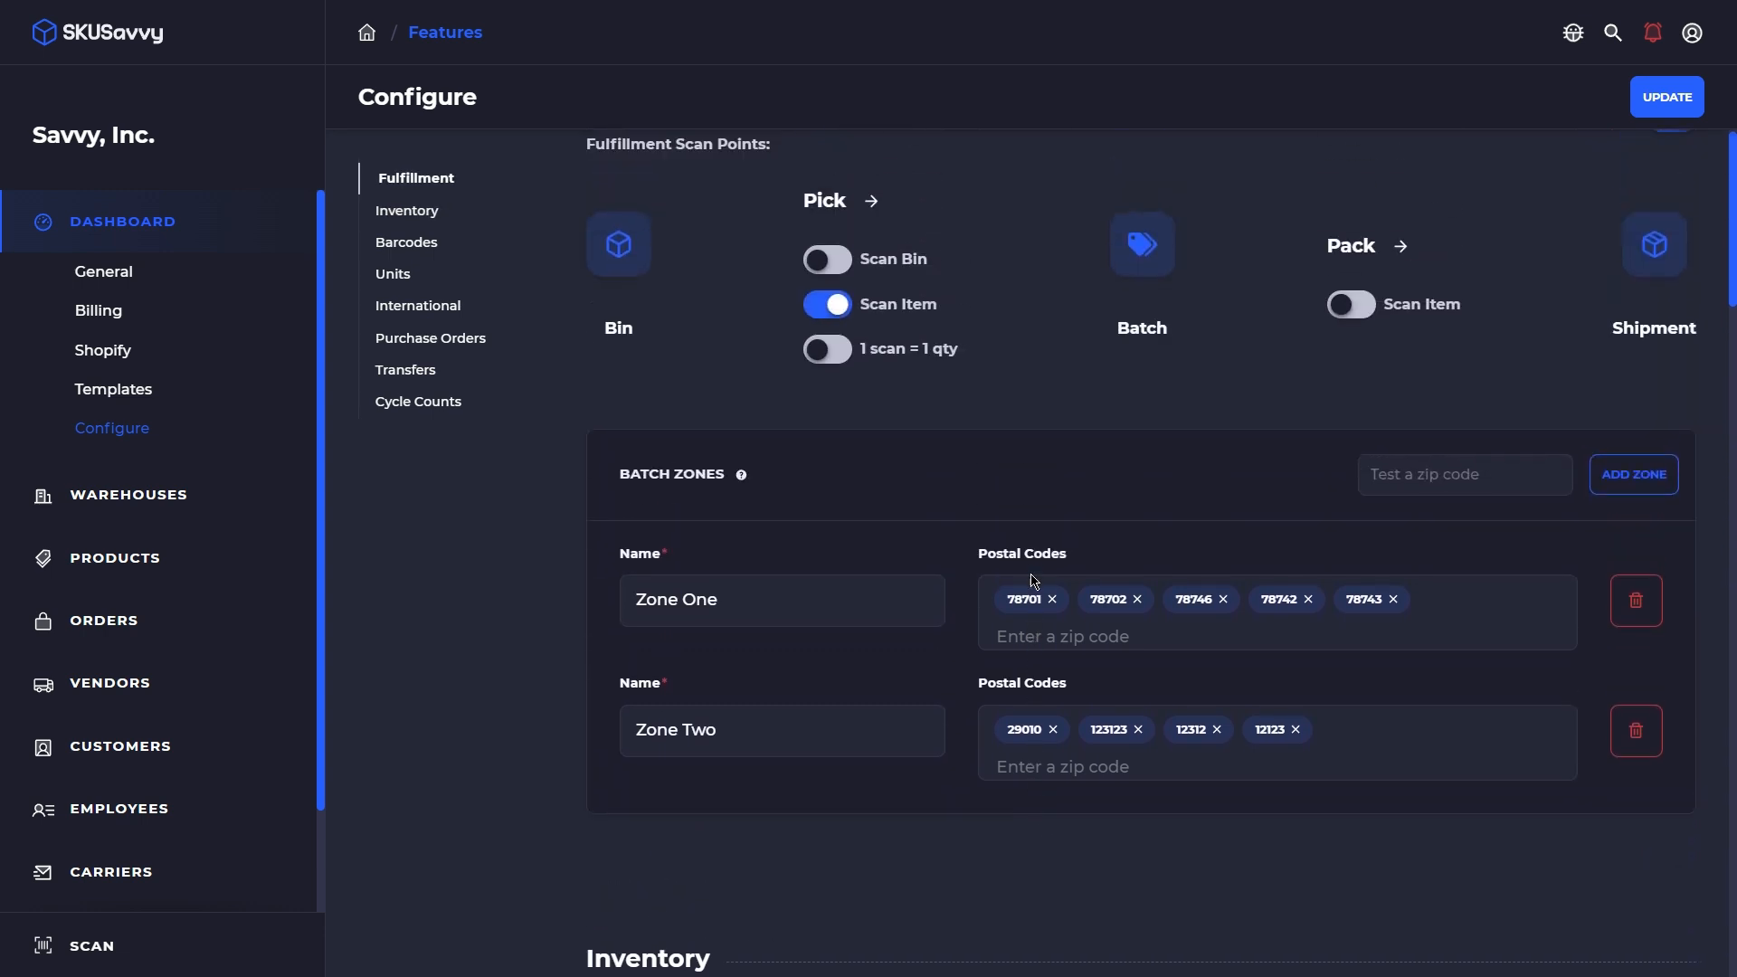
Open the products list, discarding the unsaved configuration changes, and expand the details of the Black/Camo Snapback Hat variant
click(138, 555)
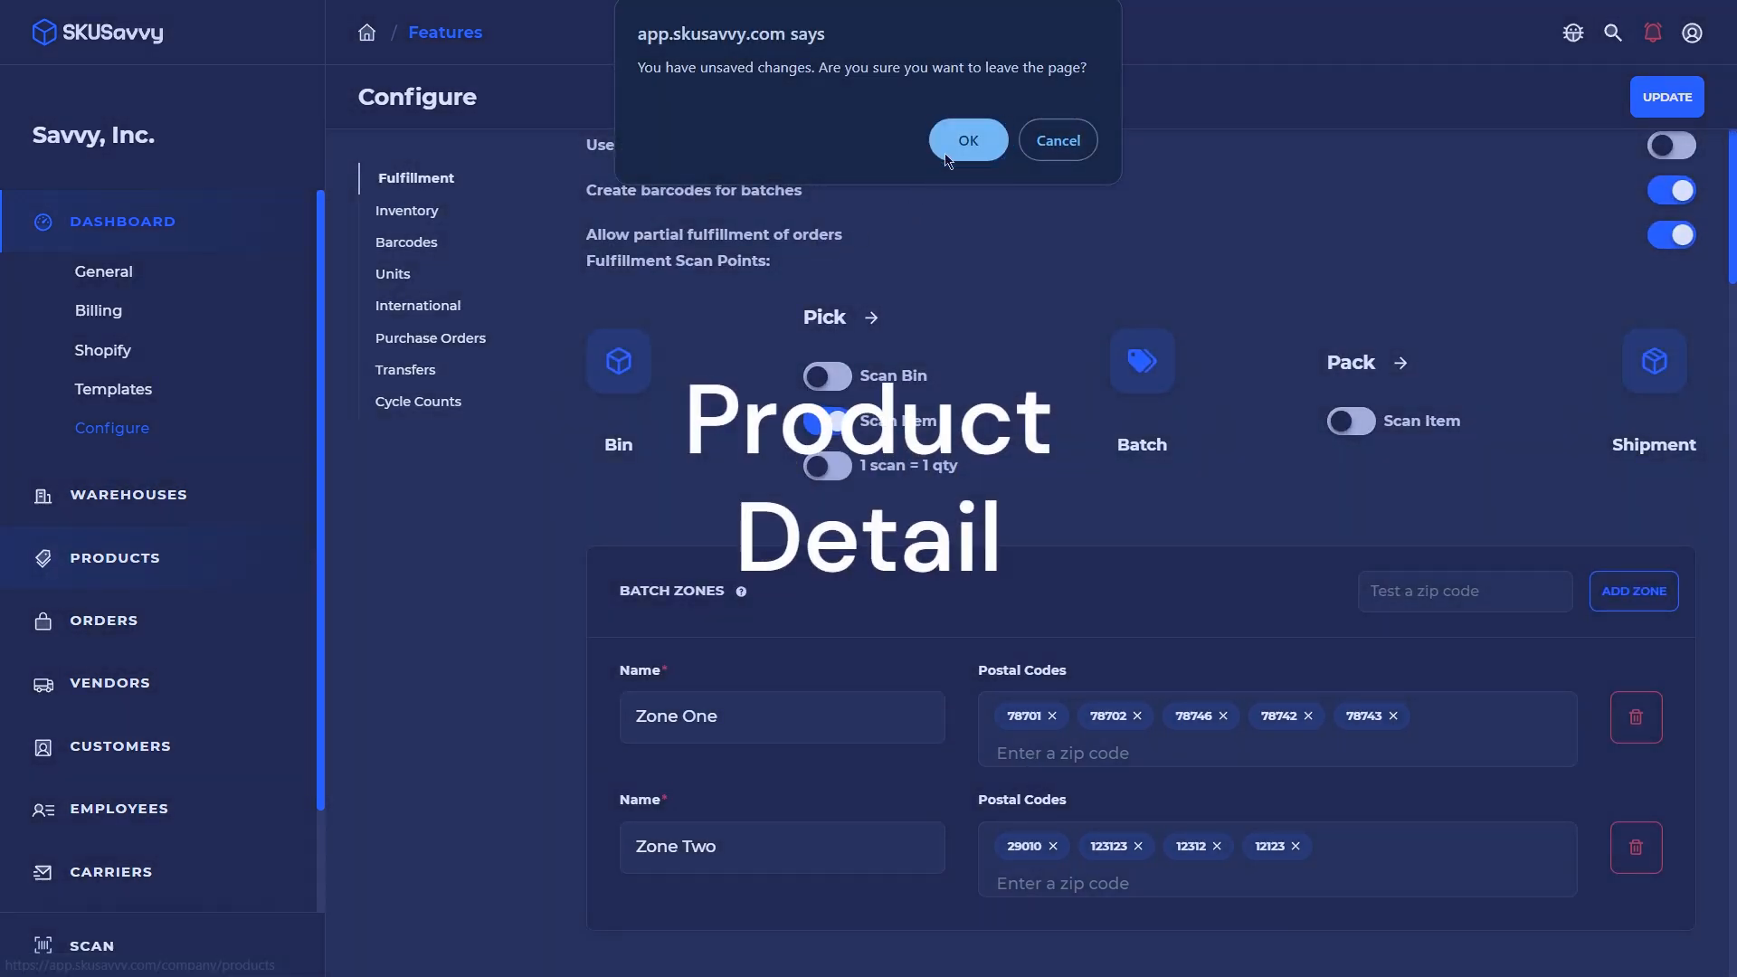
key(Return)
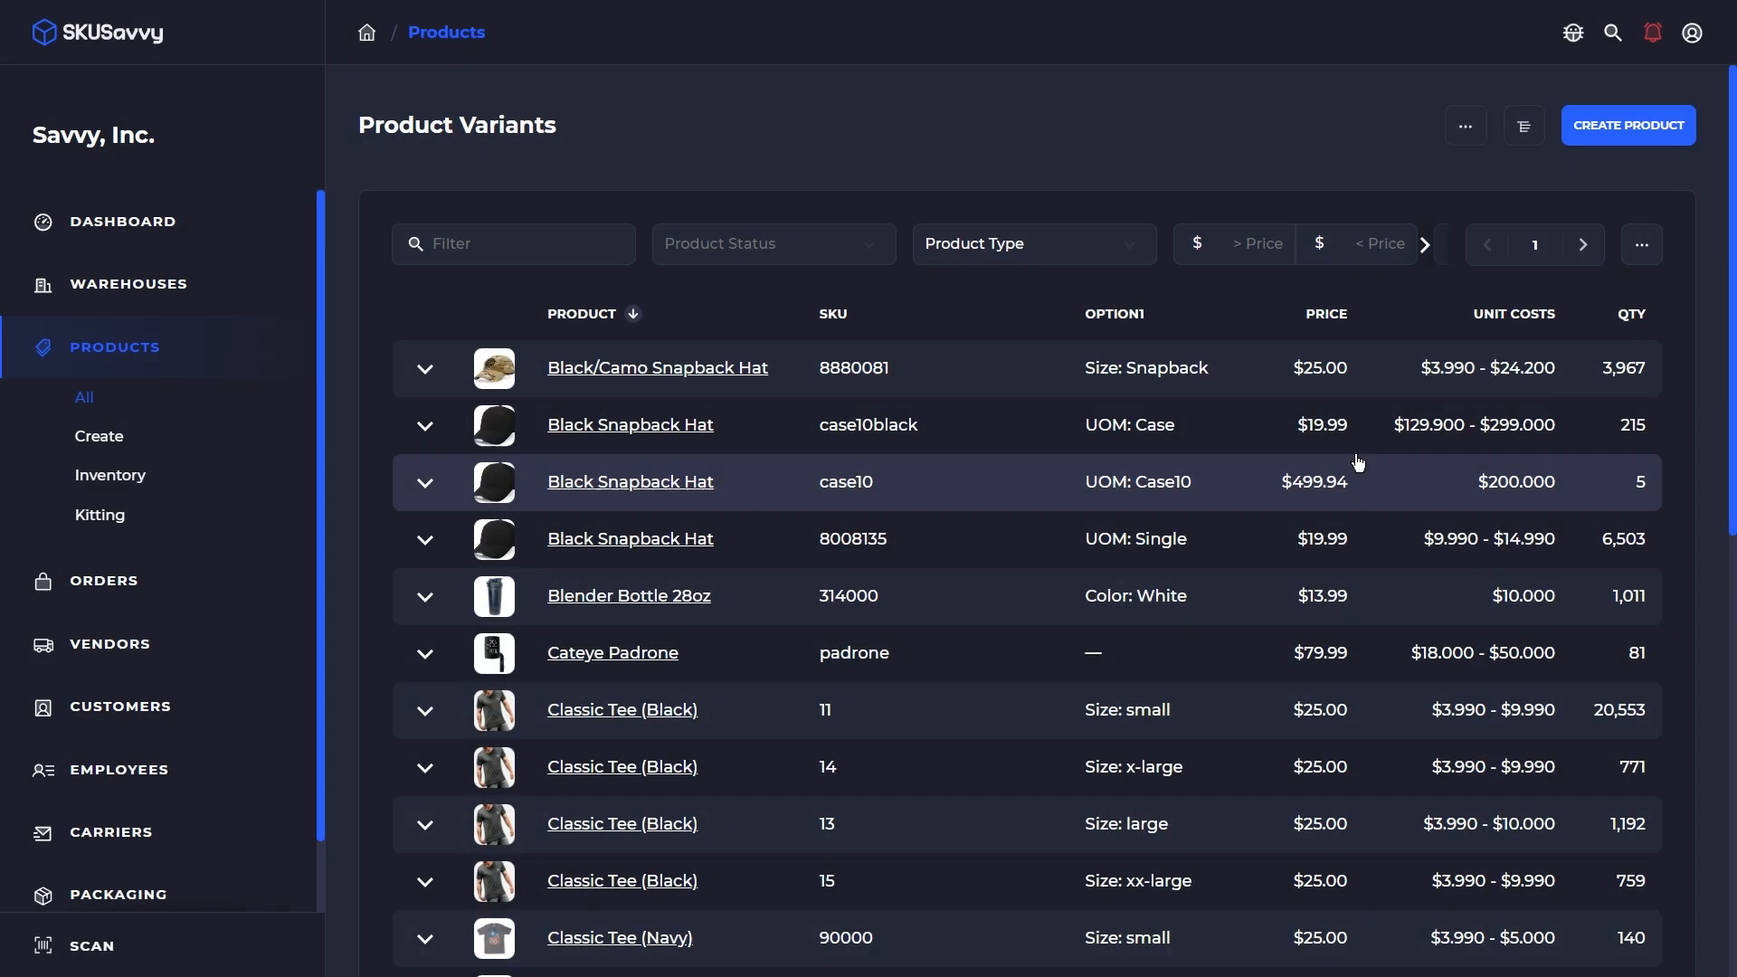
click(427, 371)
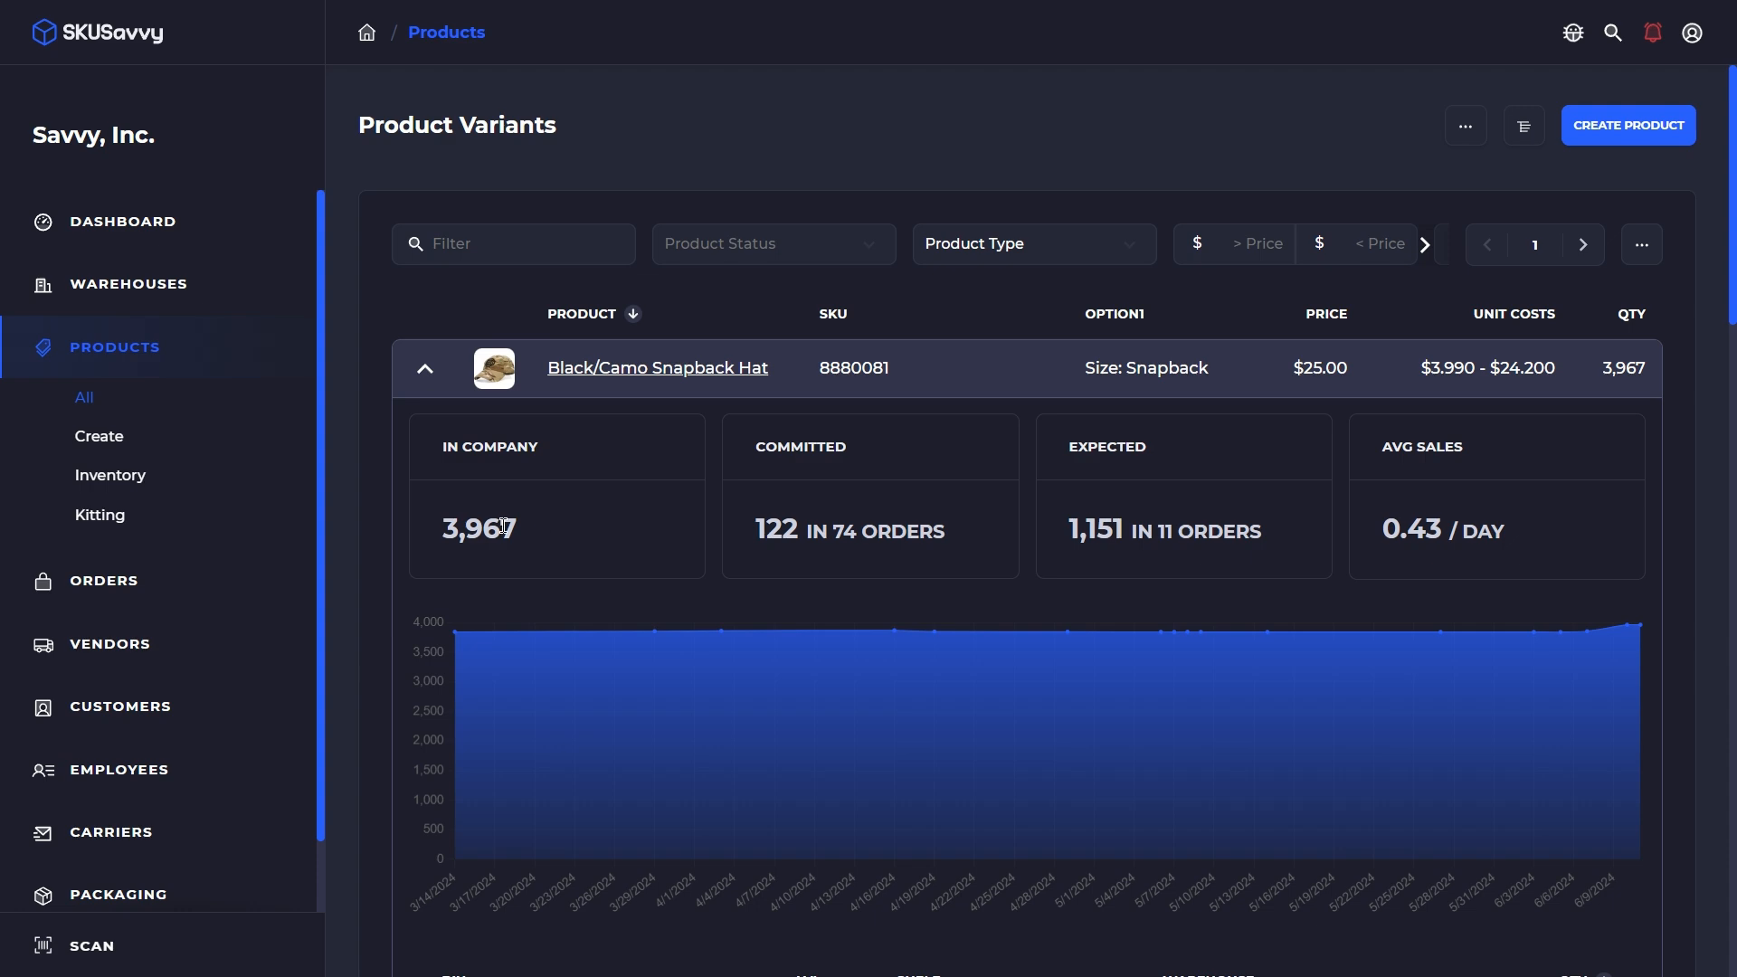
Inspect the committed and expected orders and the average sales of the Black/Camo Snapback Hat
click(903, 539)
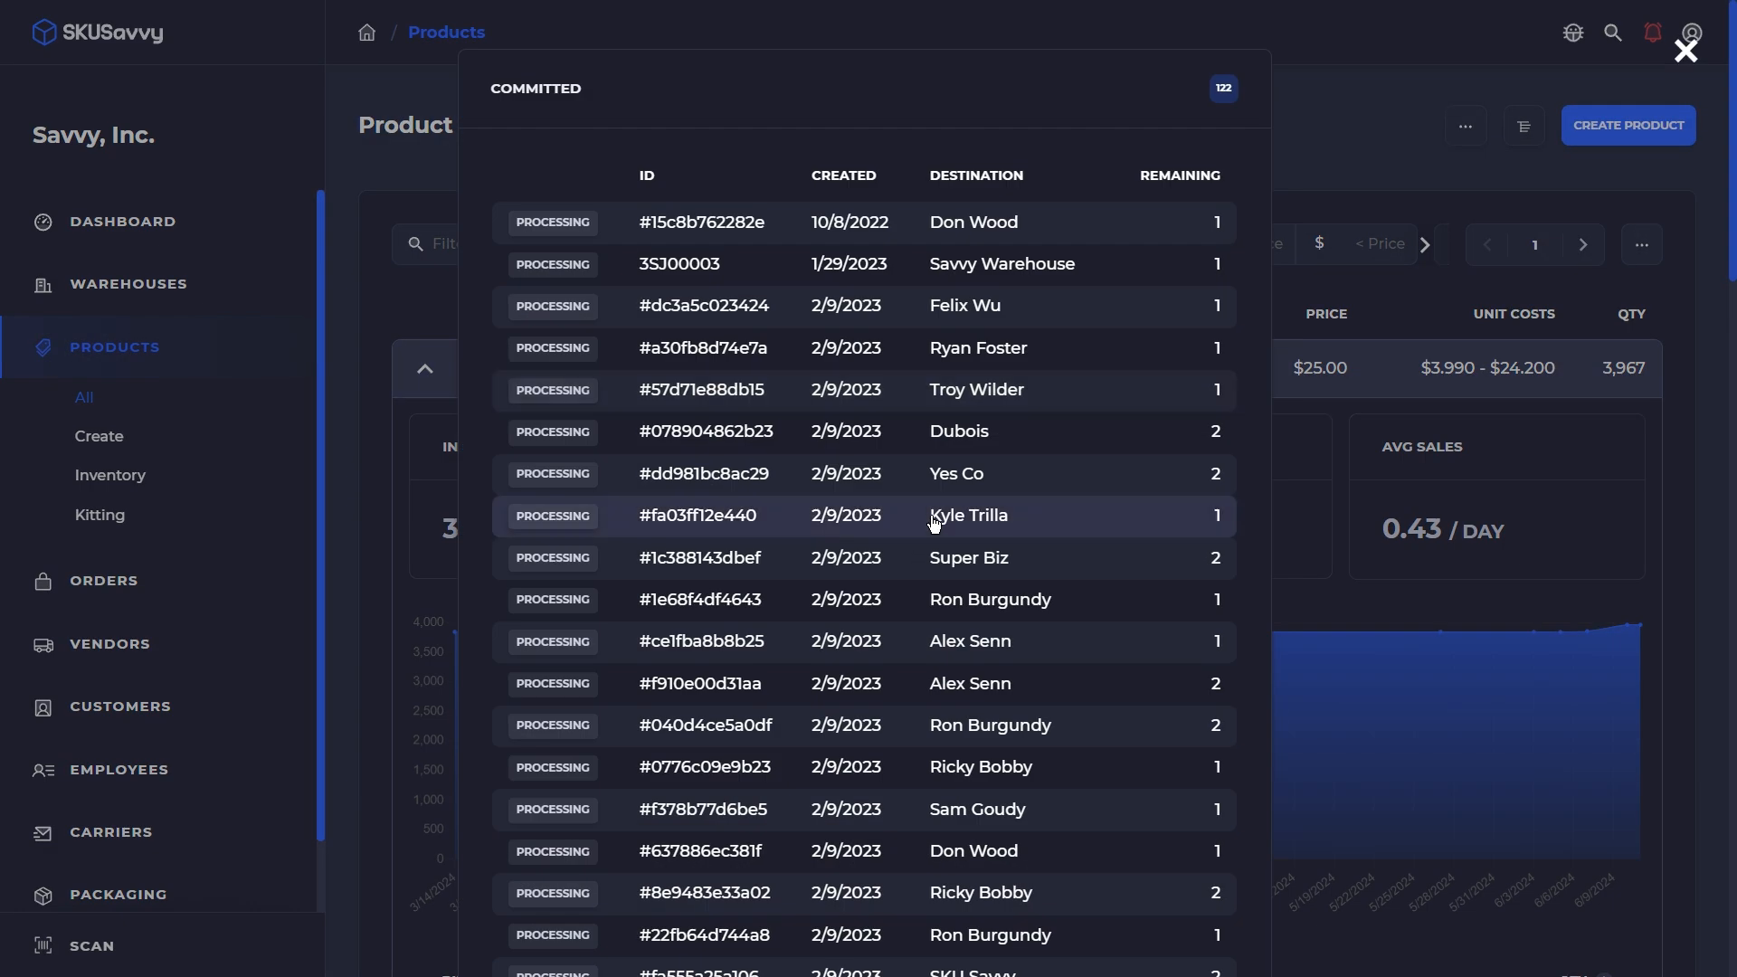
click(1276, 513)
click(1128, 531)
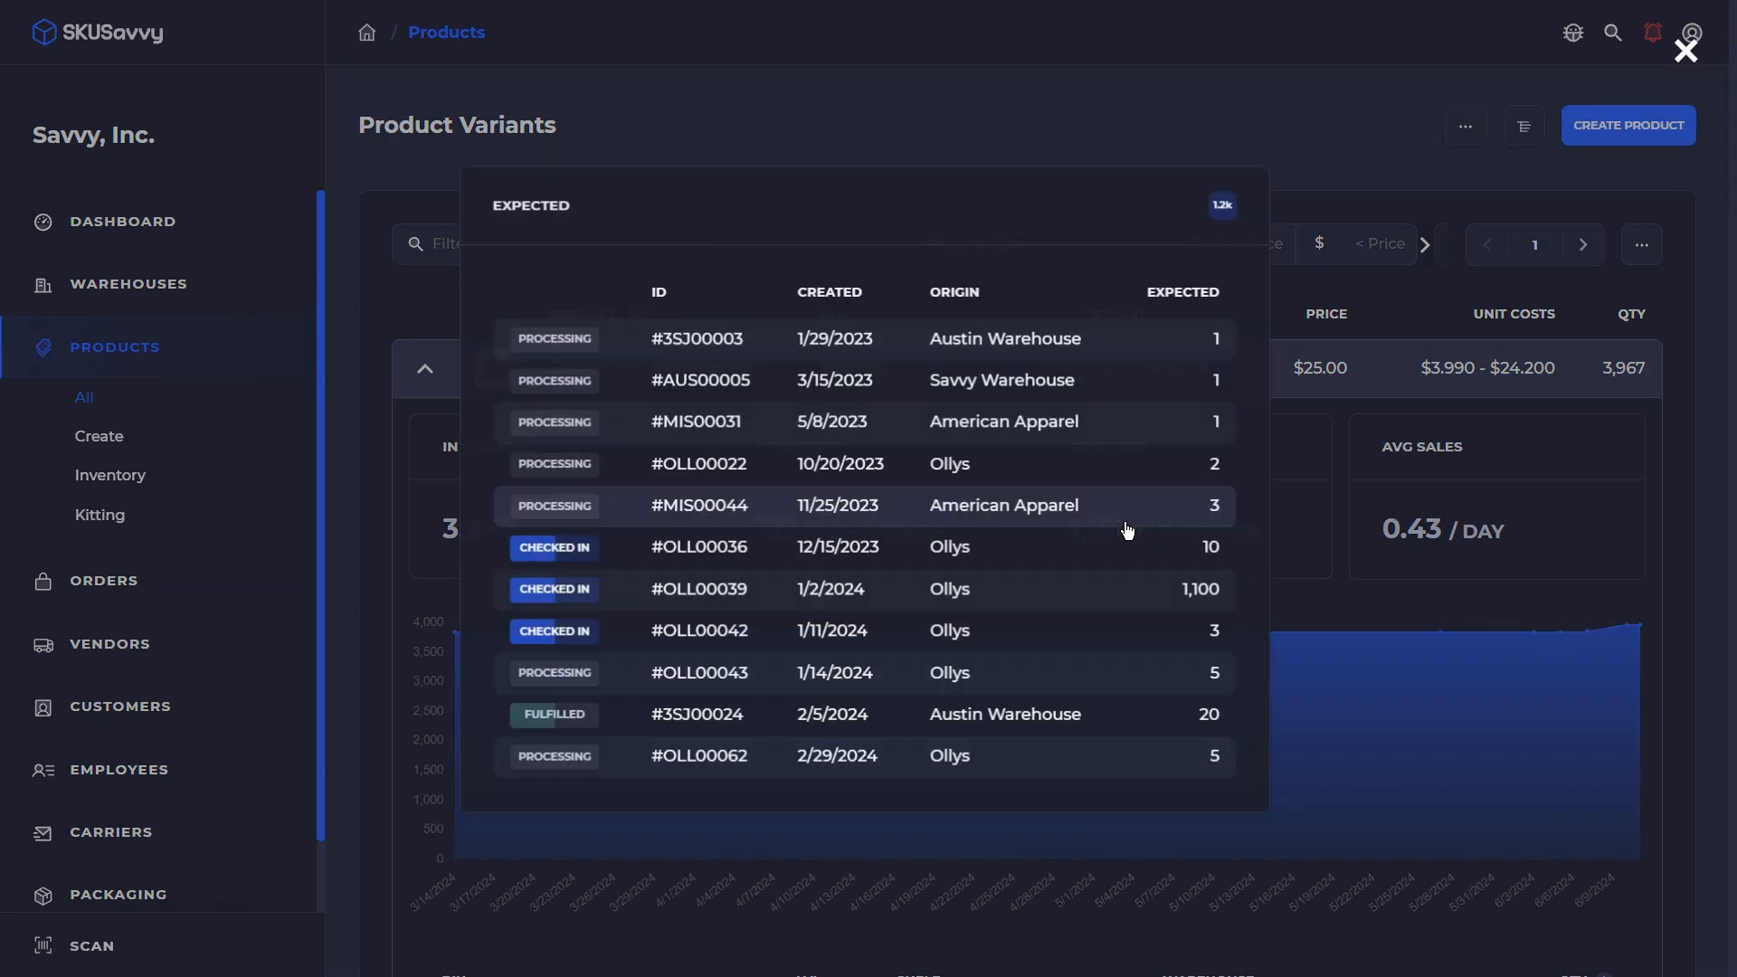
click(1455, 557)
click(1447, 539)
click(1480, 529)
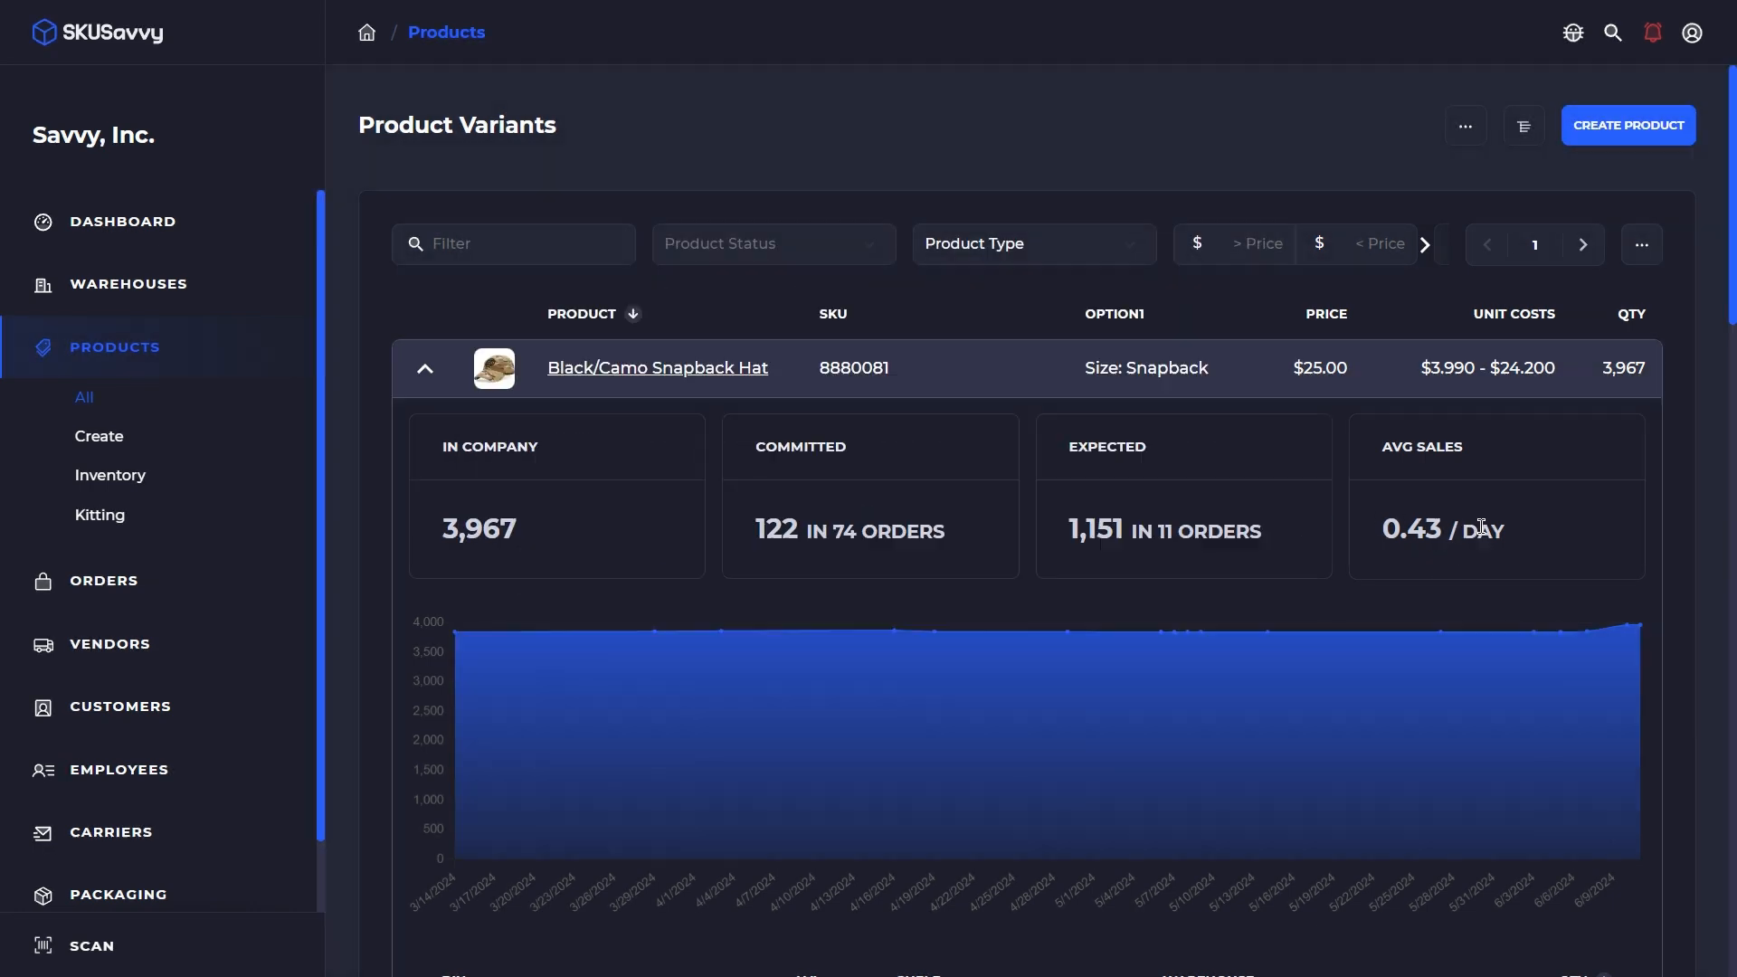
Open the Black/Camo Snapback Hat's product page, review its properties and view its variants
click(731, 374)
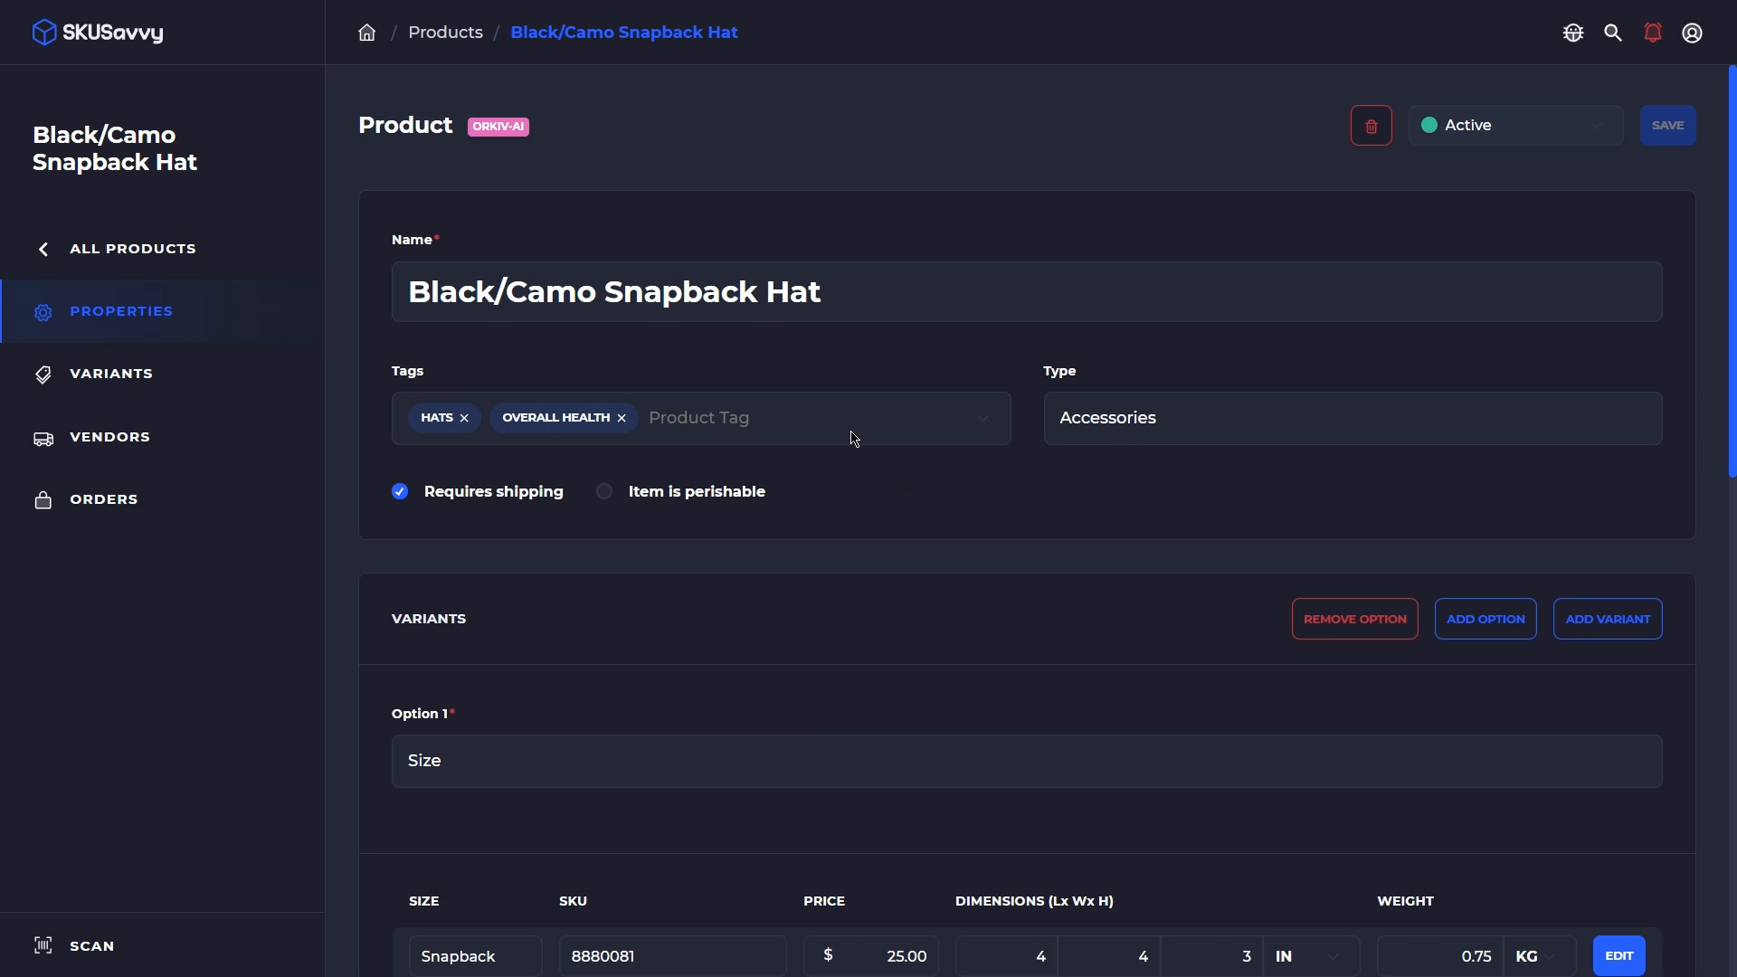
scroll(855, 606, down, 4)
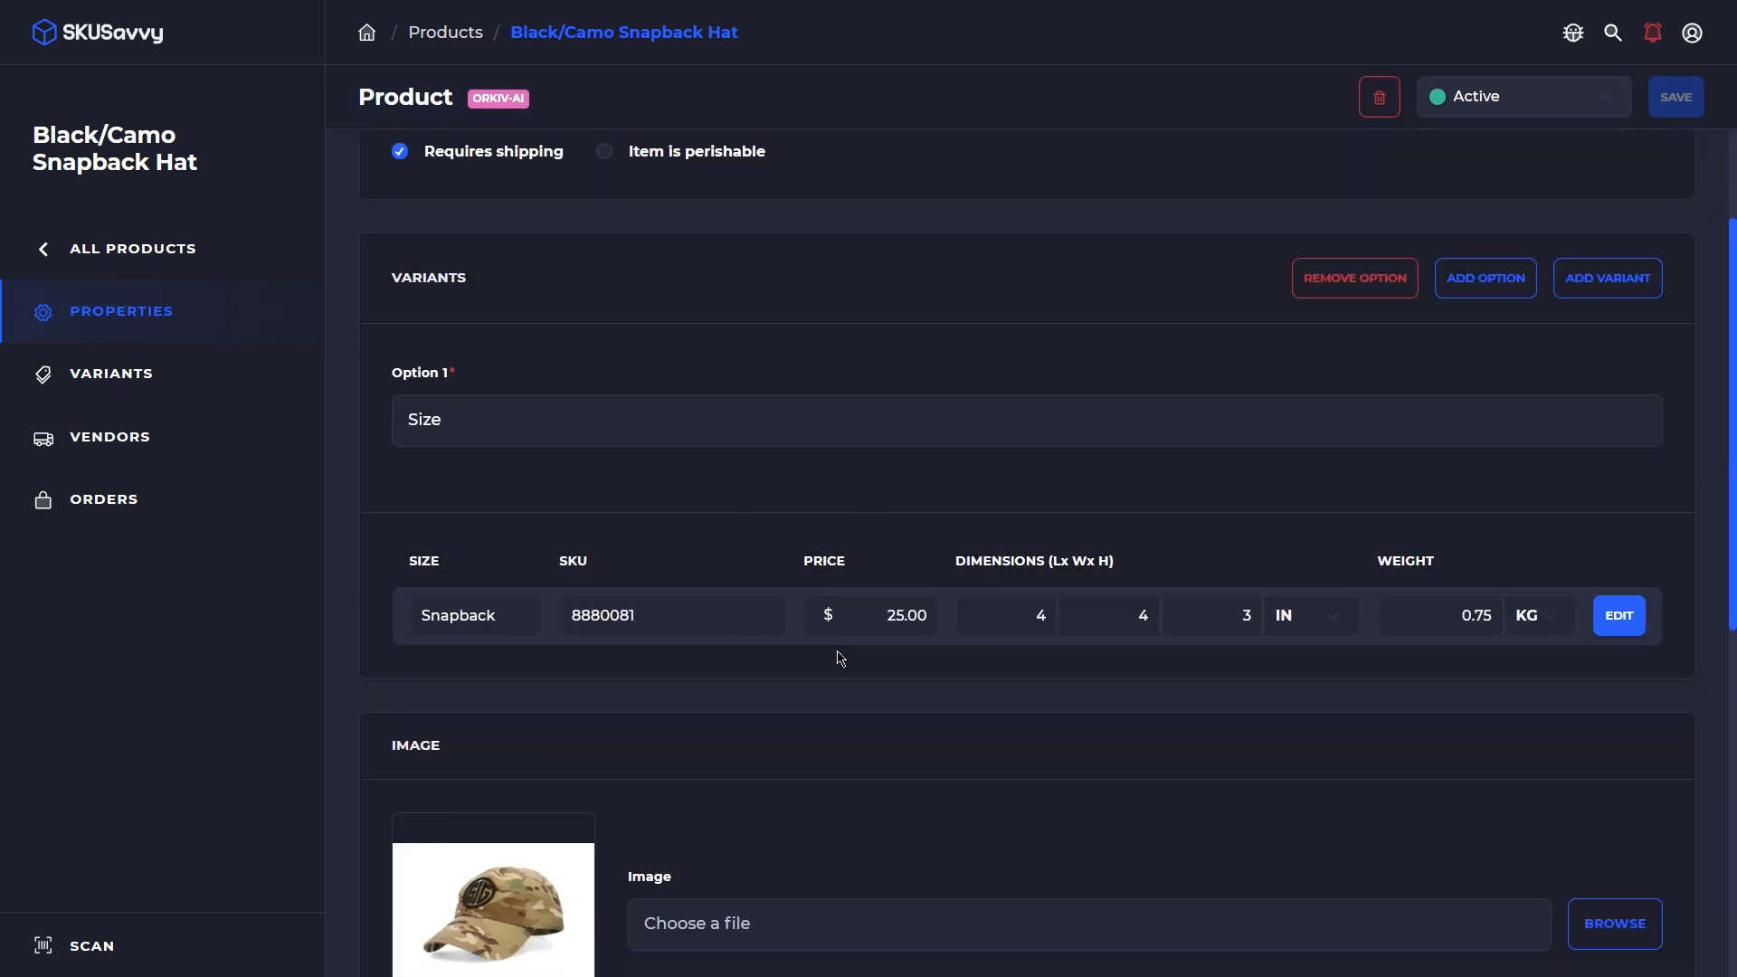
click(271, 374)
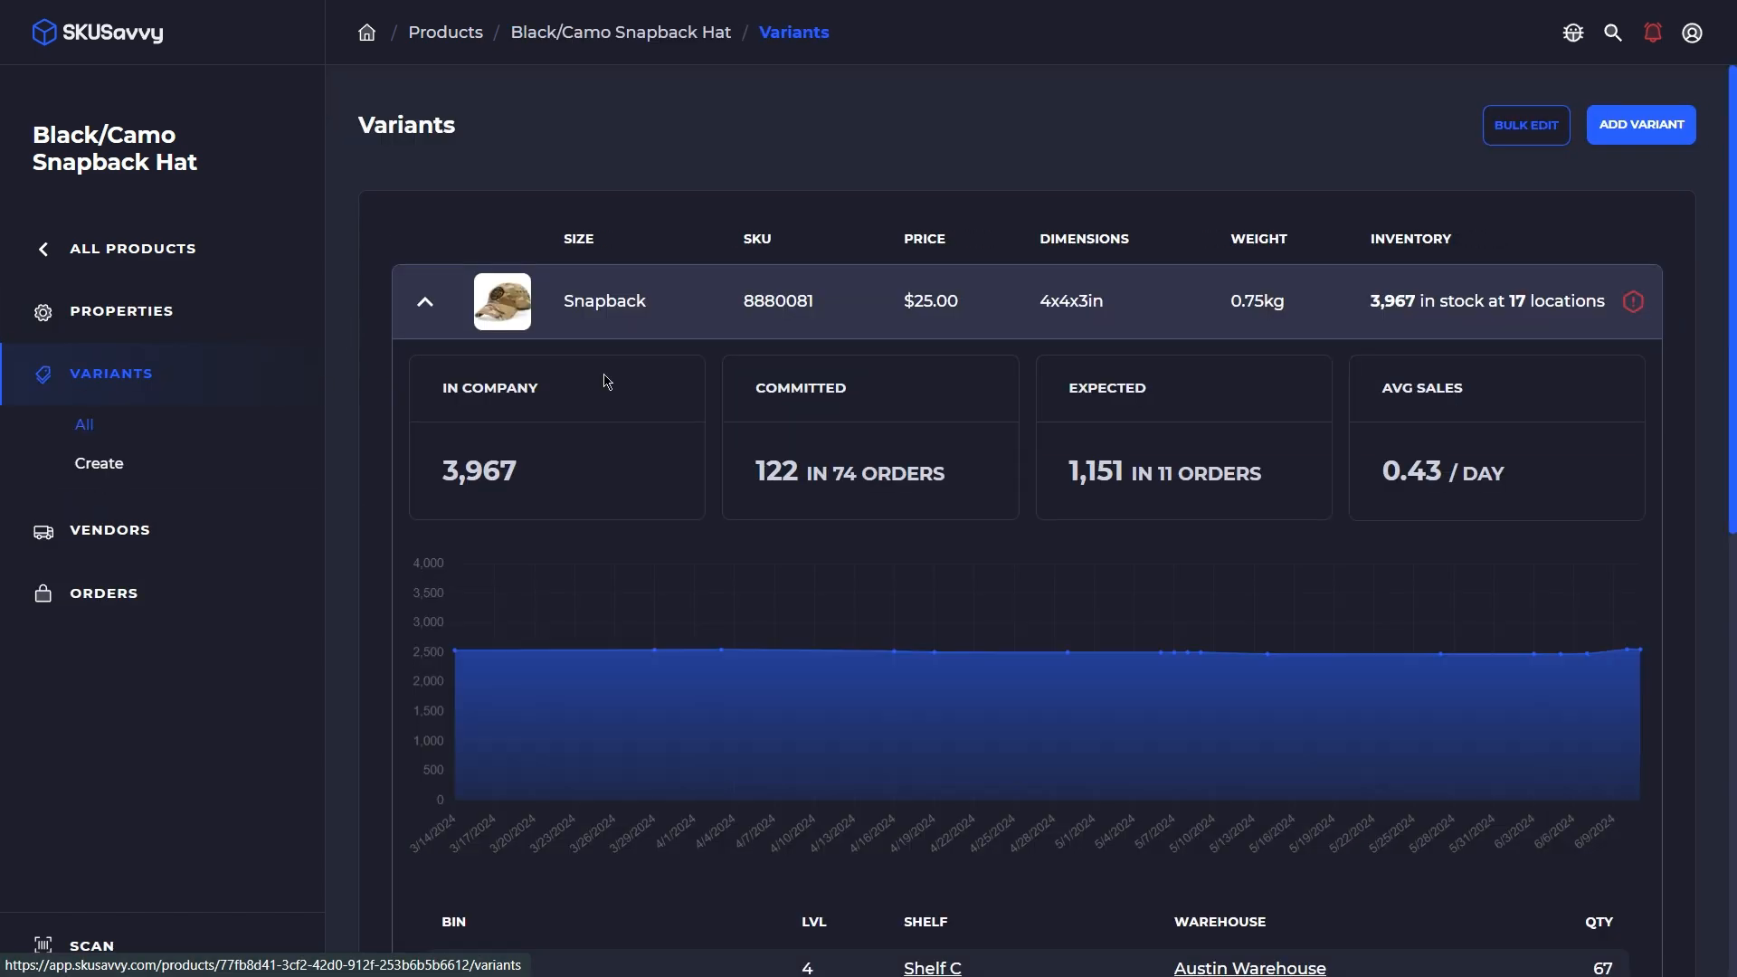
Open the Snapback size variant of the Black/Camo Snapback Hat and review its vendors
click(901, 312)
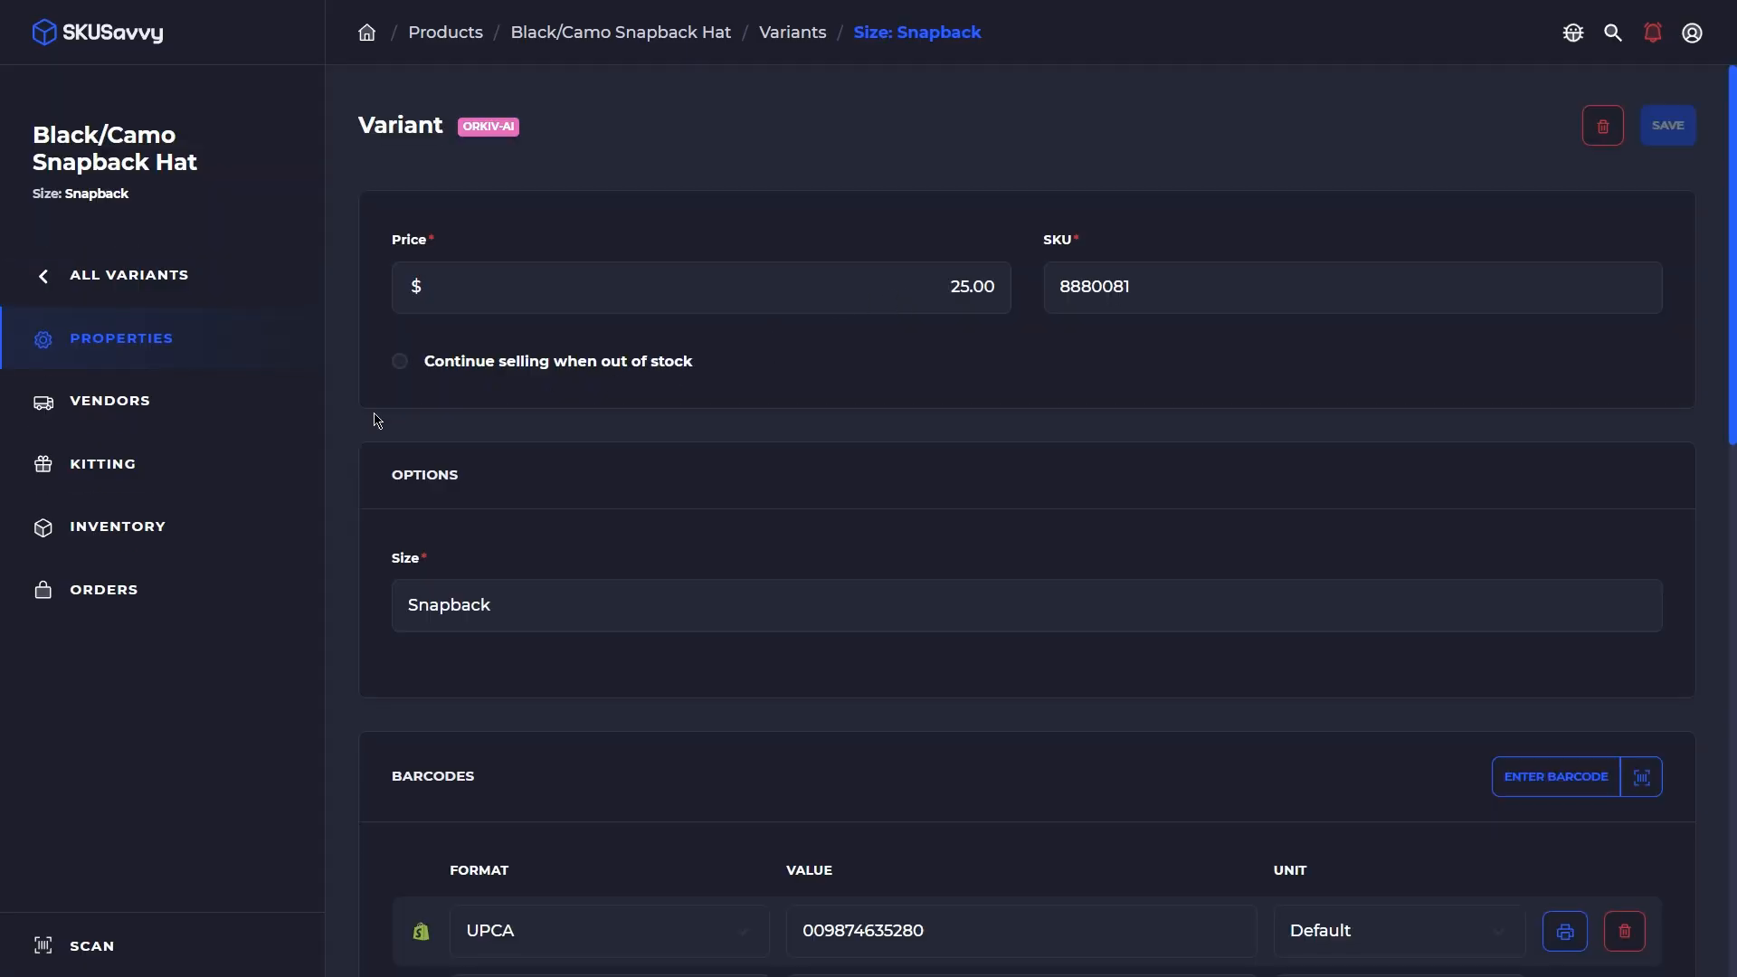
click(231, 409)
scroll(823, 503, down, 4)
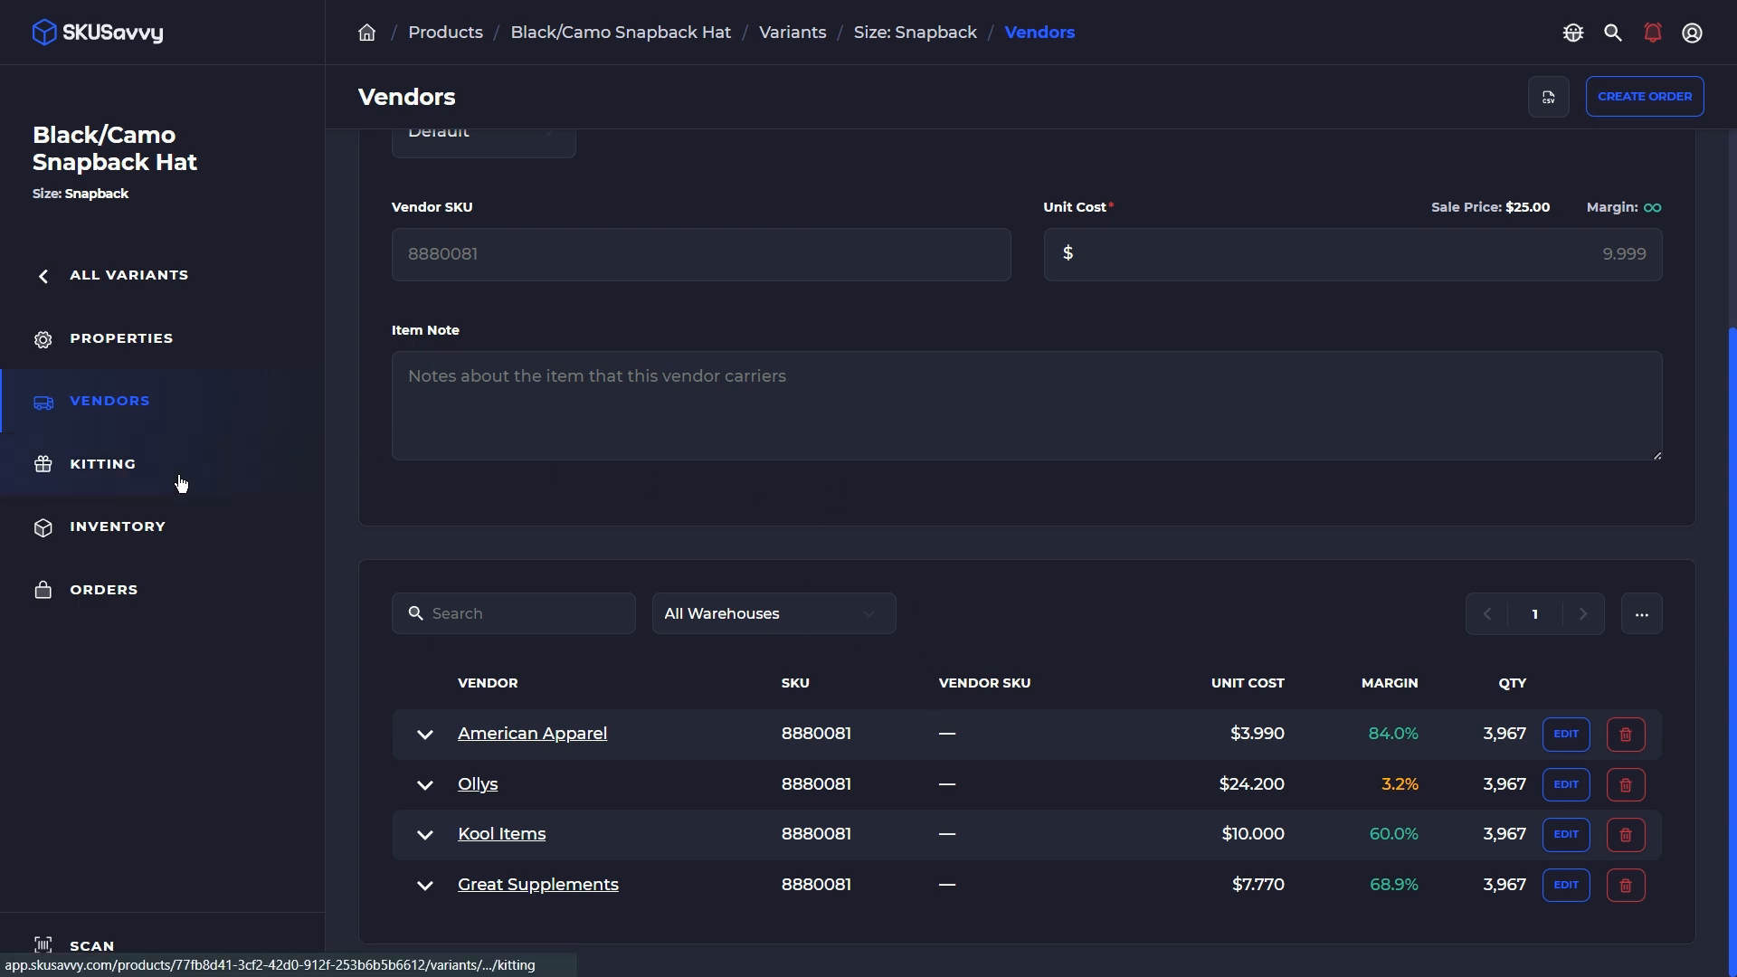
Review the variant's inventory by warehouse, expanding the Austin Warehouse bins, and view its outbound orders
click(186, 526)
scroll(1004, 461, down, 4)
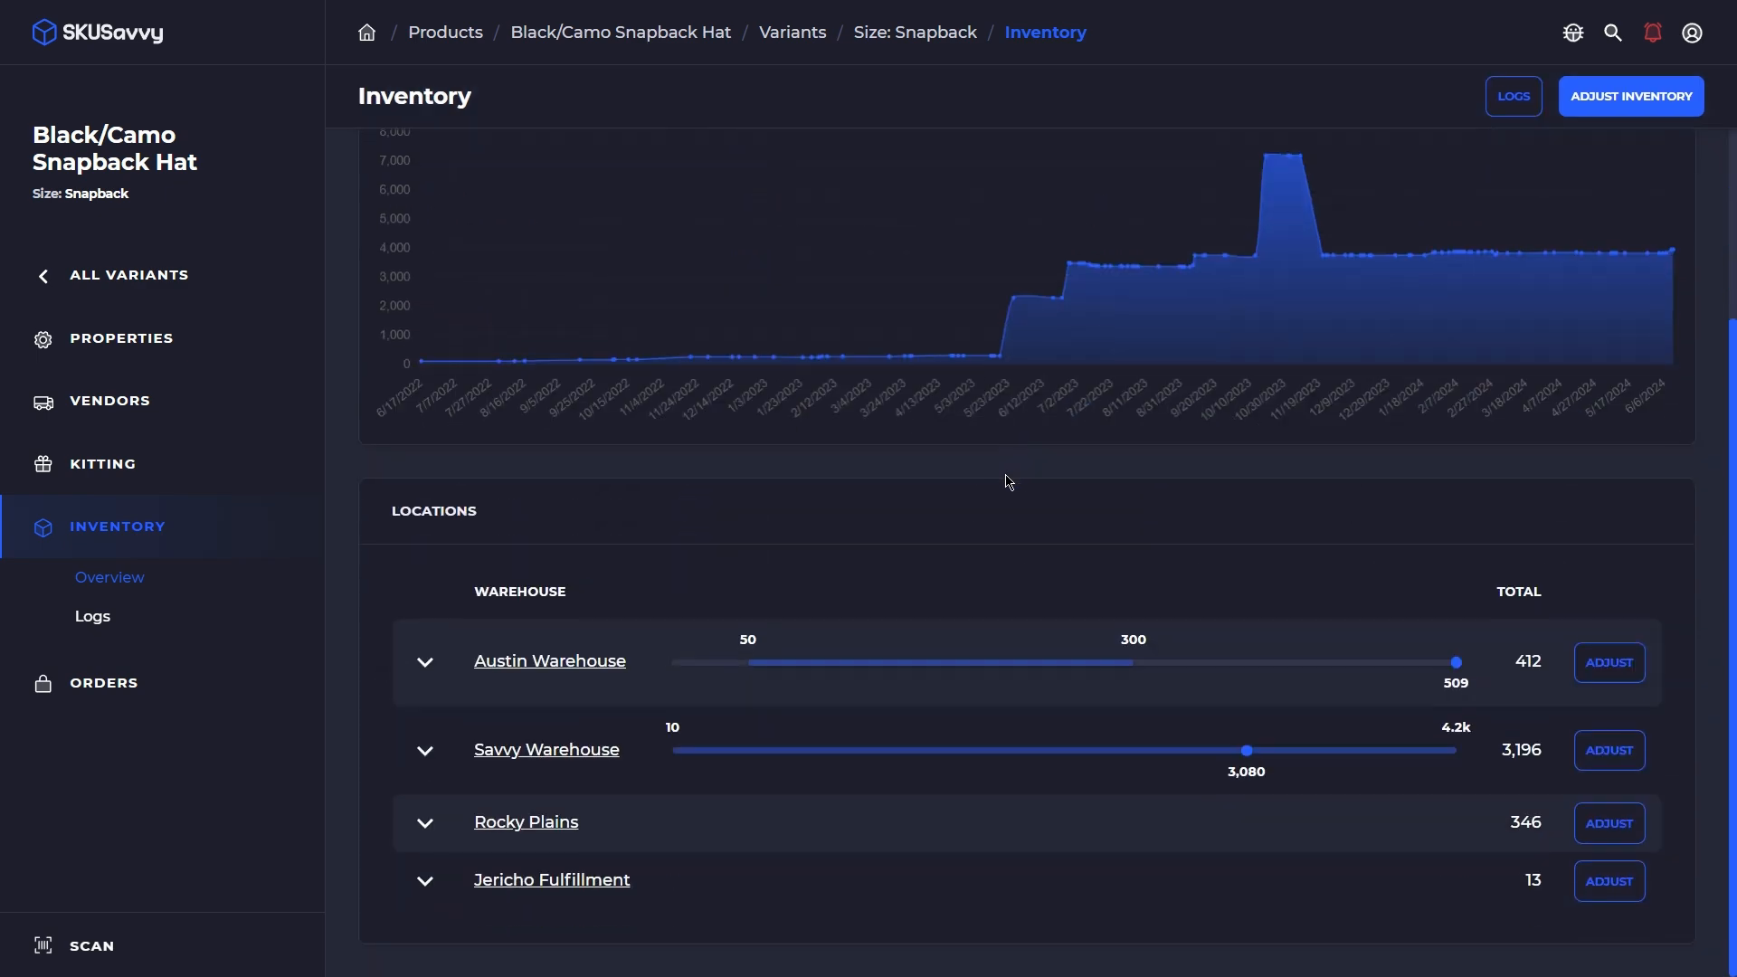
click(425, 661)
scroll(747, 638, down, 3)
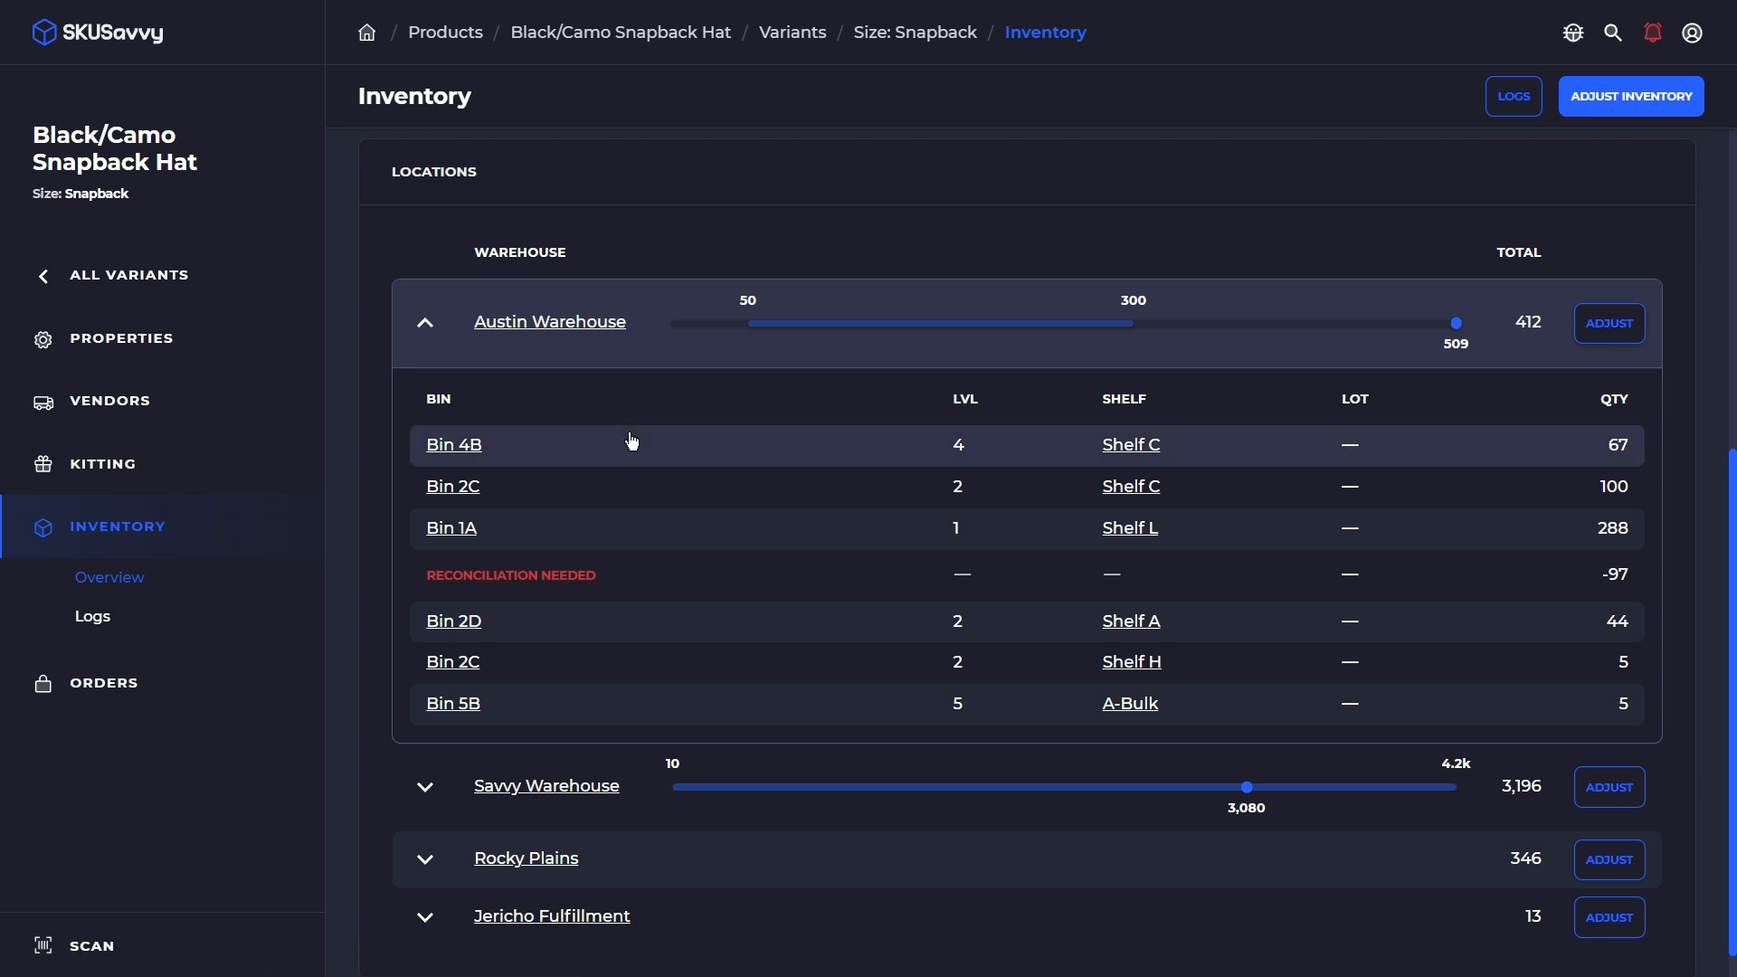
scroll(913, 498, up, 5)
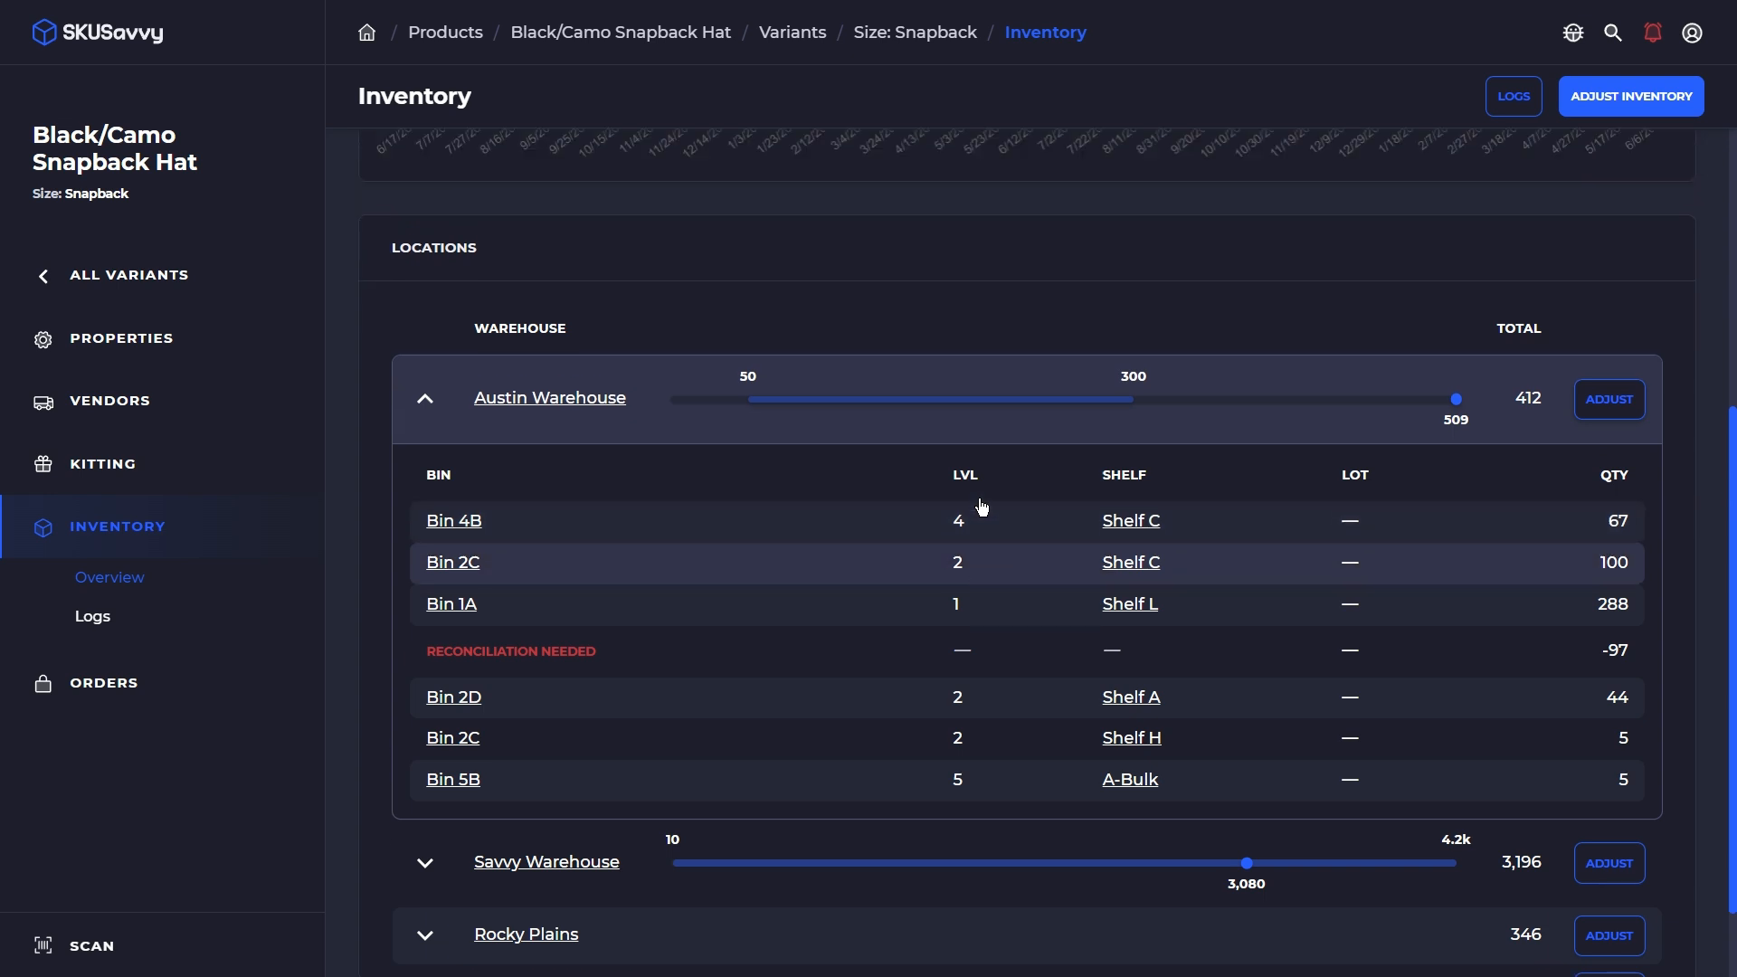
click(99, 680)
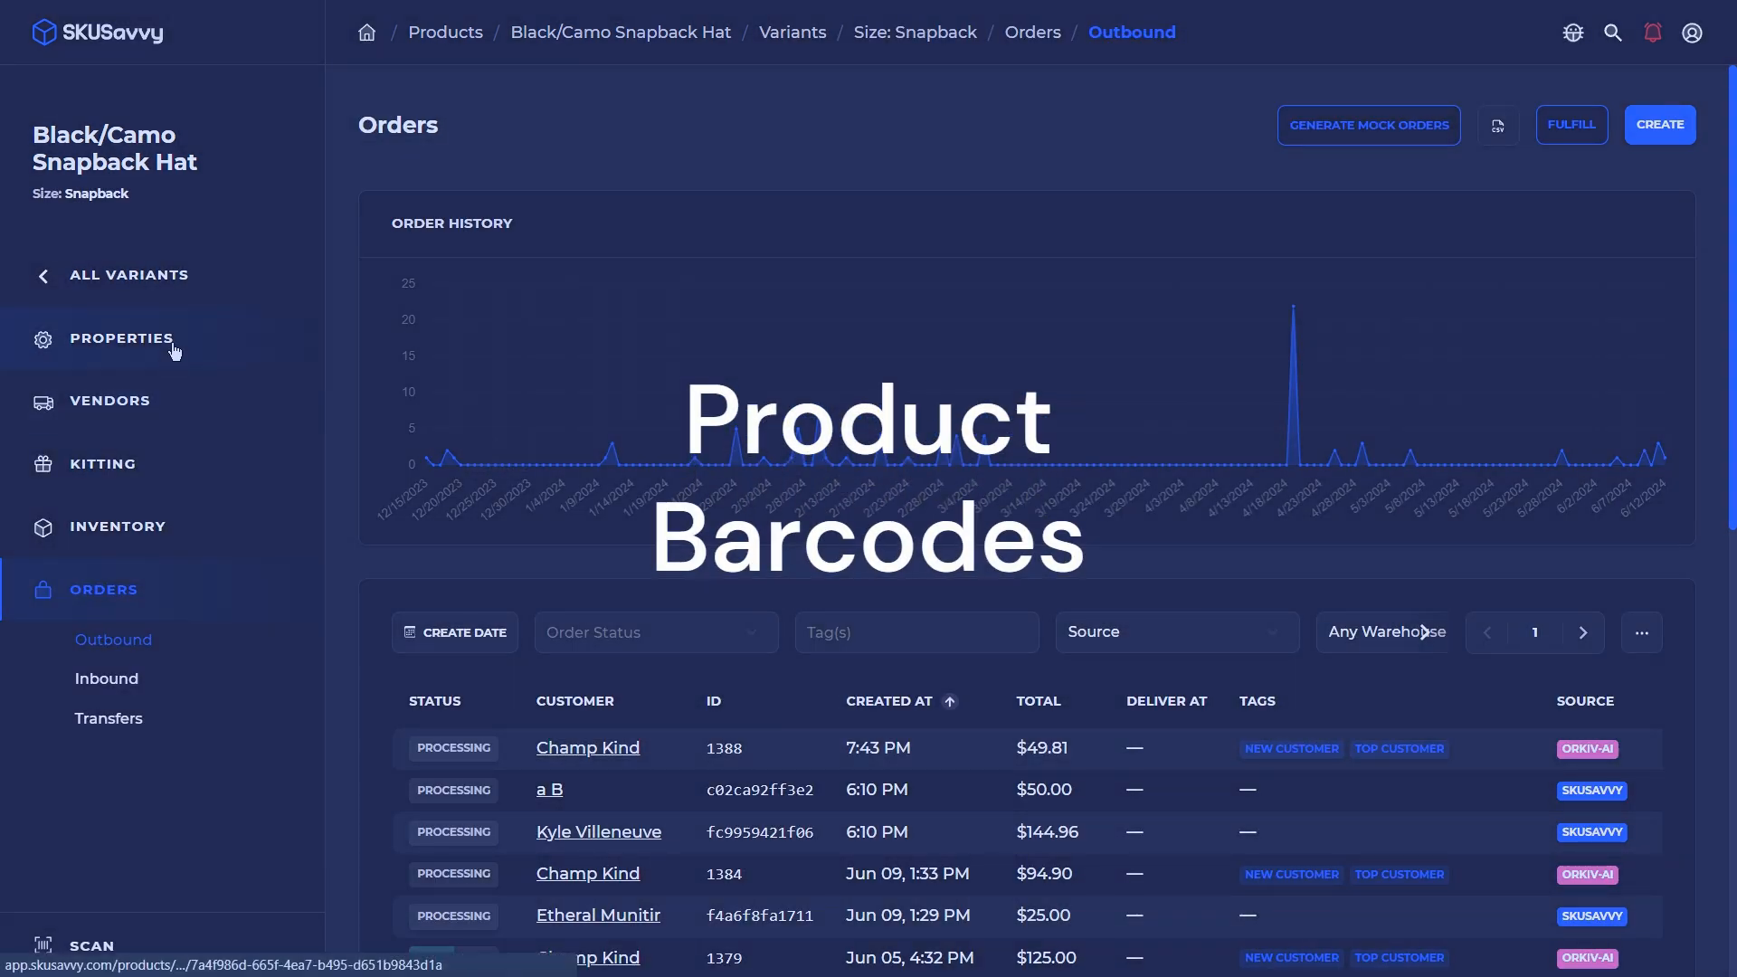
Return to the Snapback variant's properties and examine its barcodes
click(170, 346)
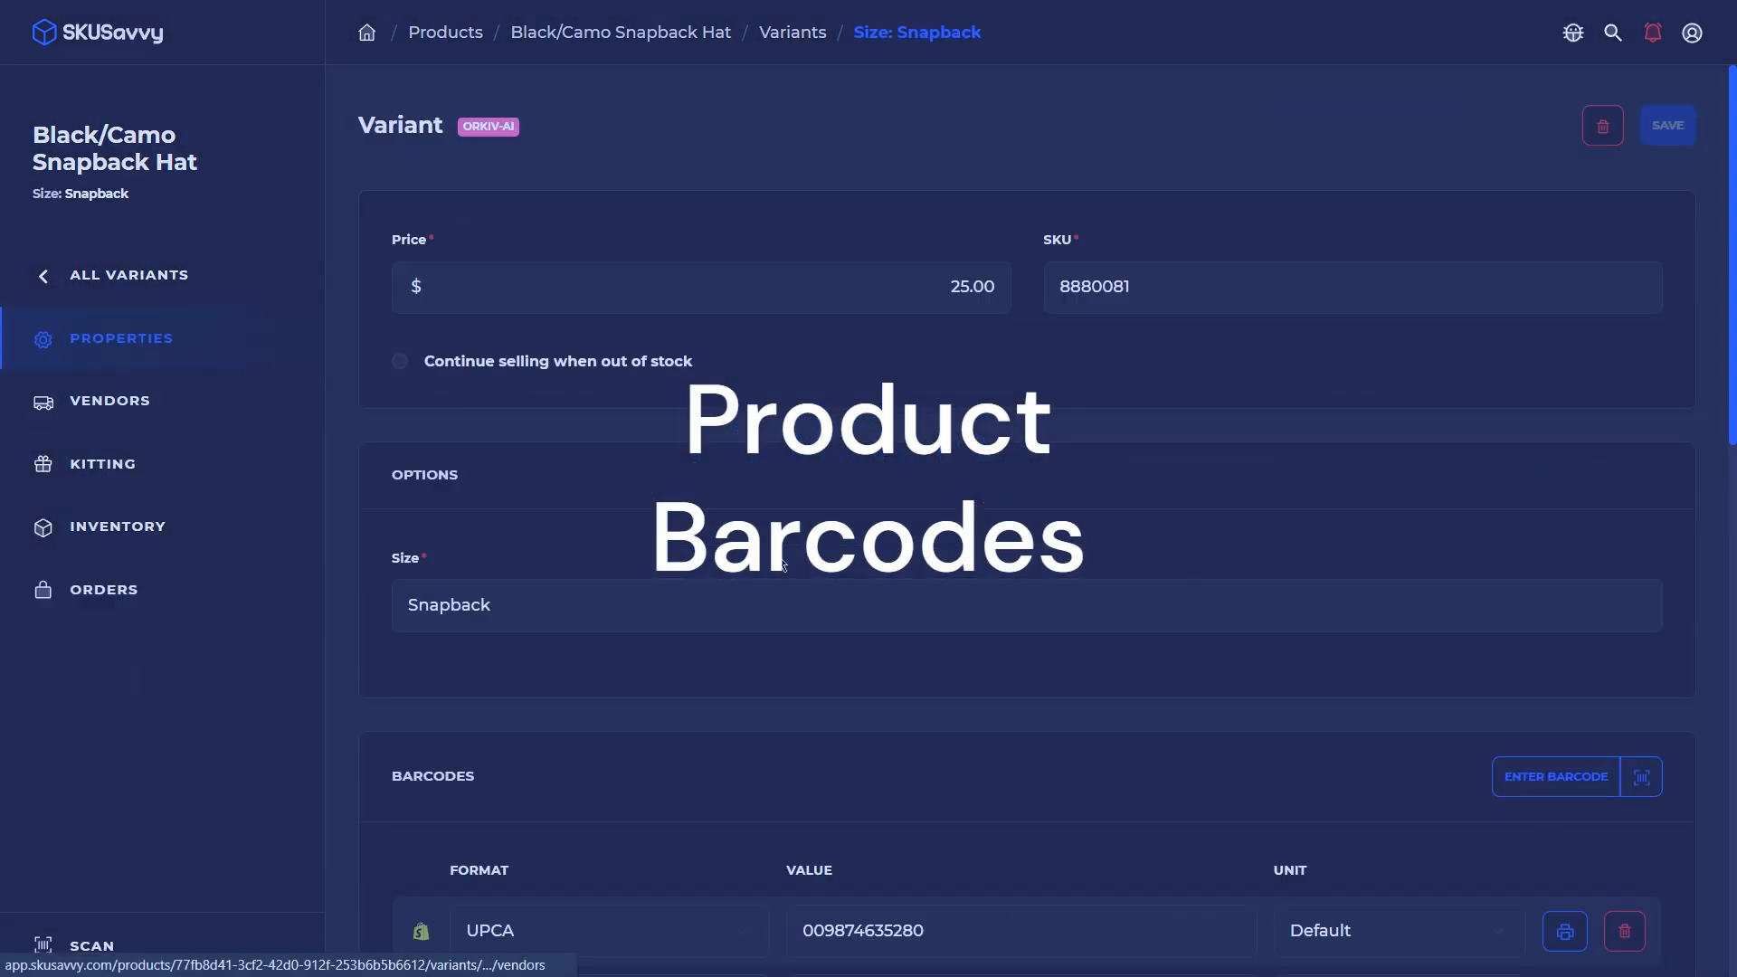
scroll(790, 579, down, 2)
scroll(790, 579, down, 2)
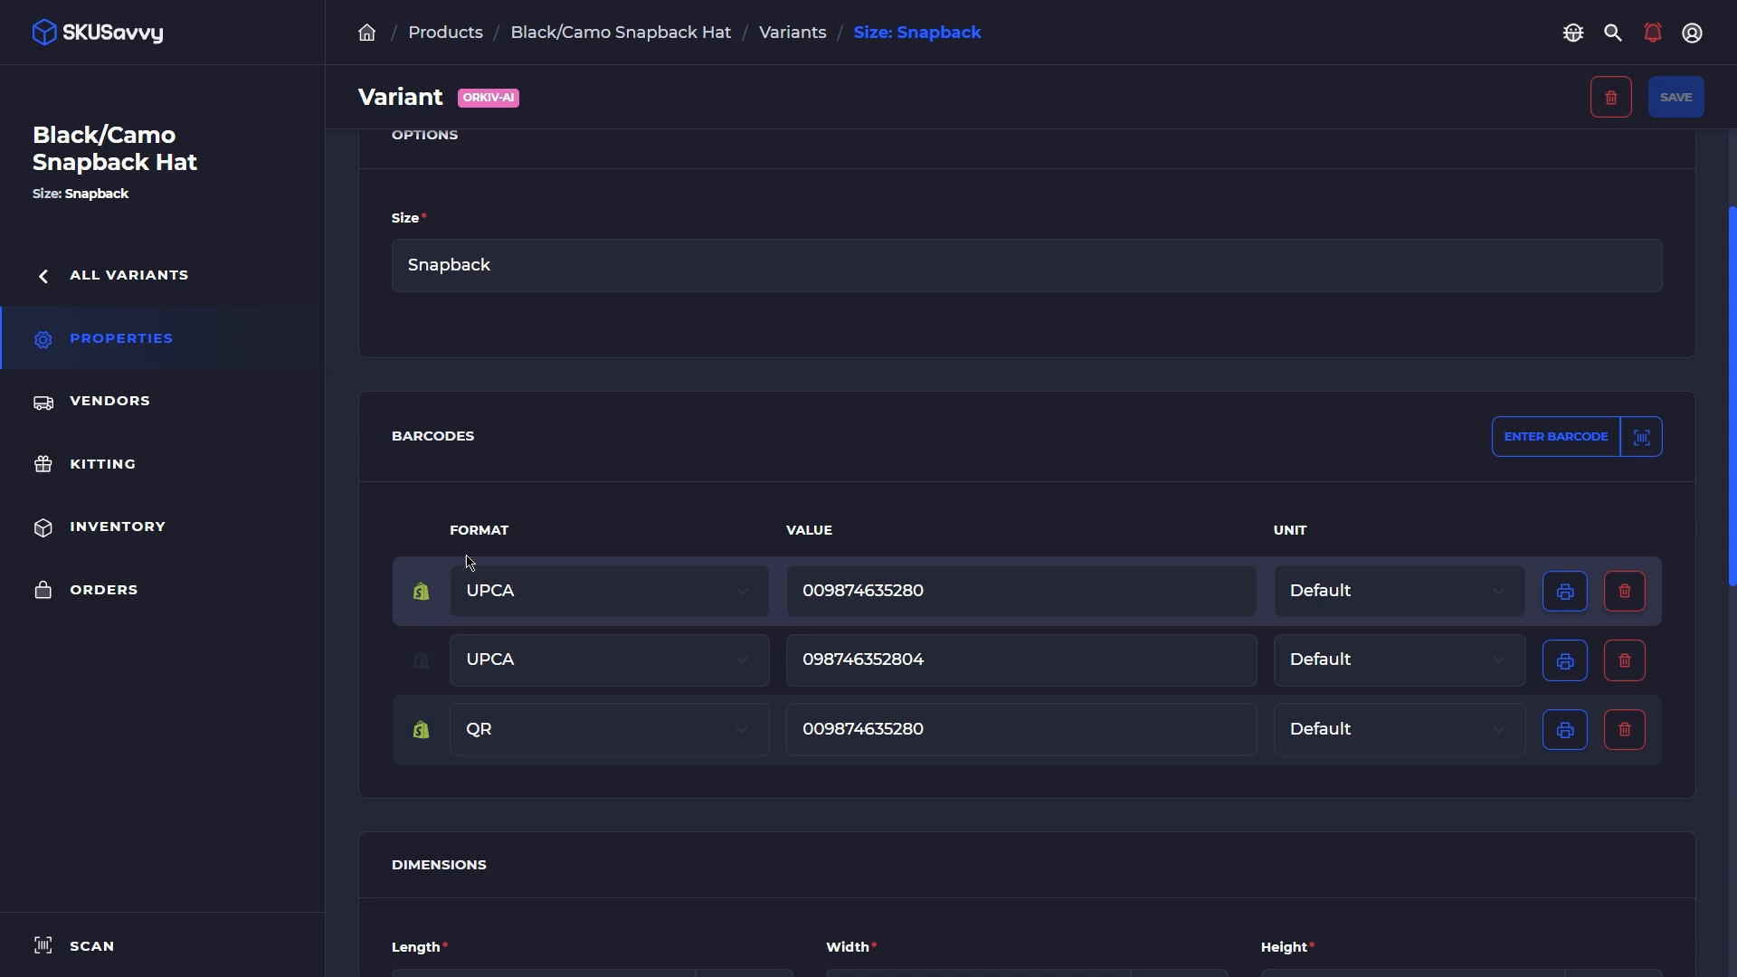
Open the variant's vendors and expand American Apparel to inspect its stock, order and sales details
click(214, 400)
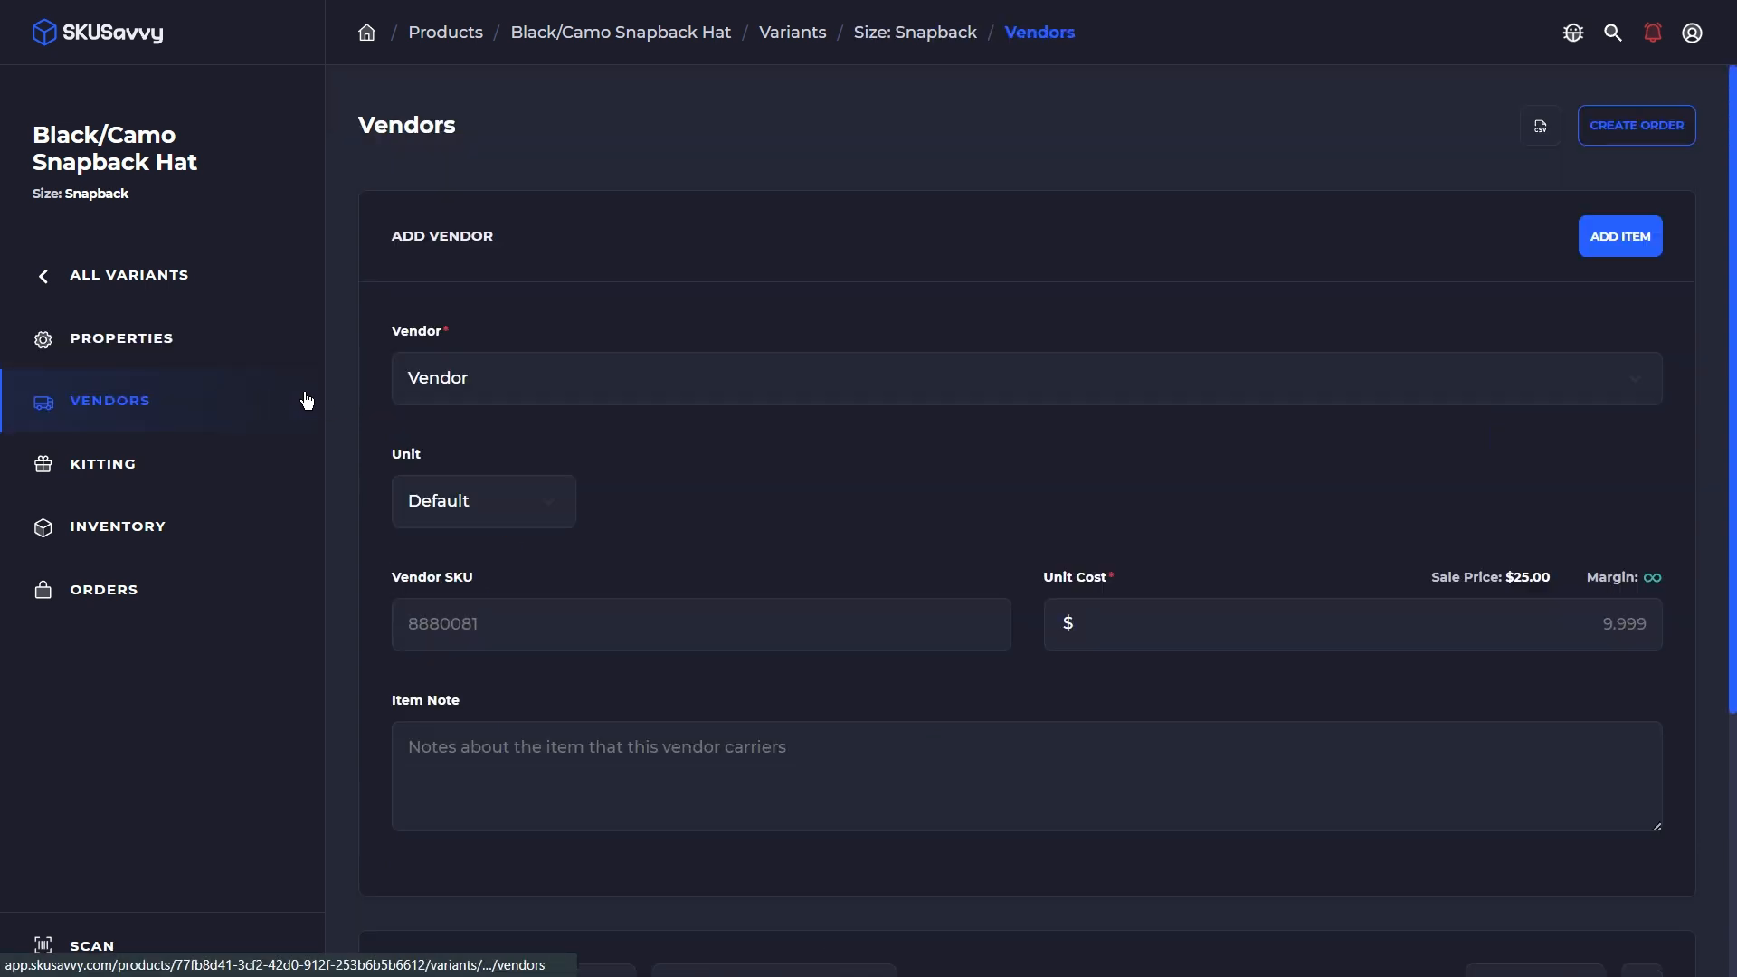
scroll(799, 471, down, 4)
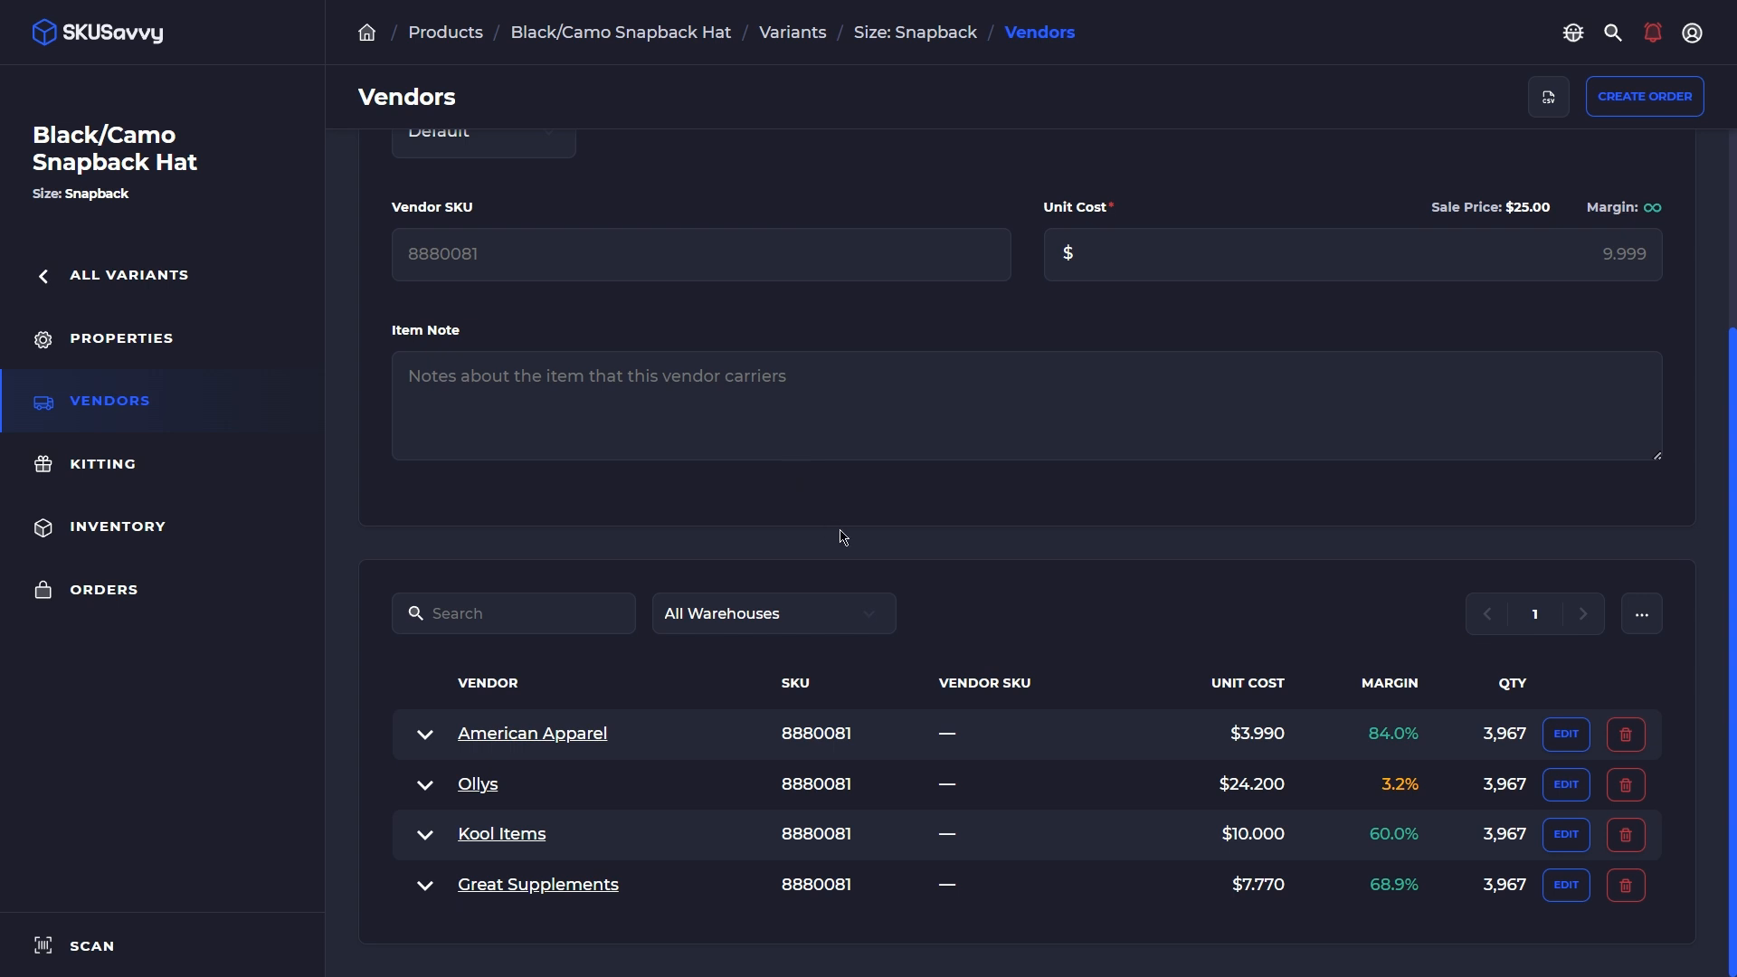
click(425, 735)
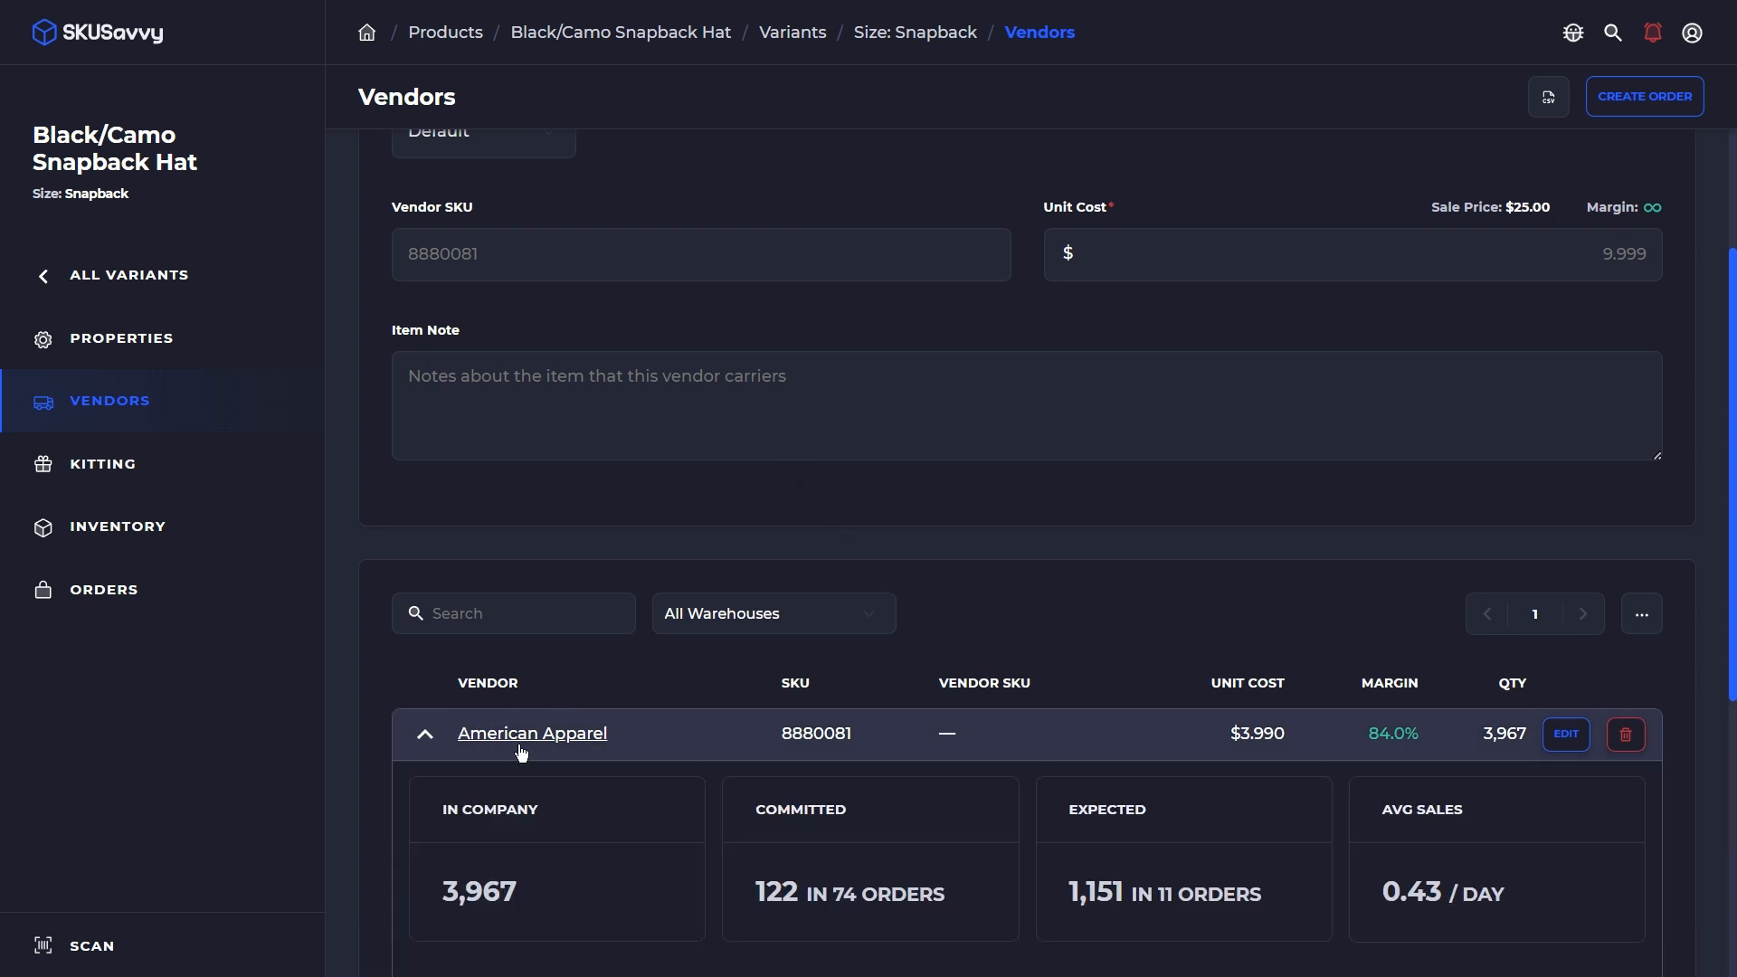
scroll(845, 691, down, 4)
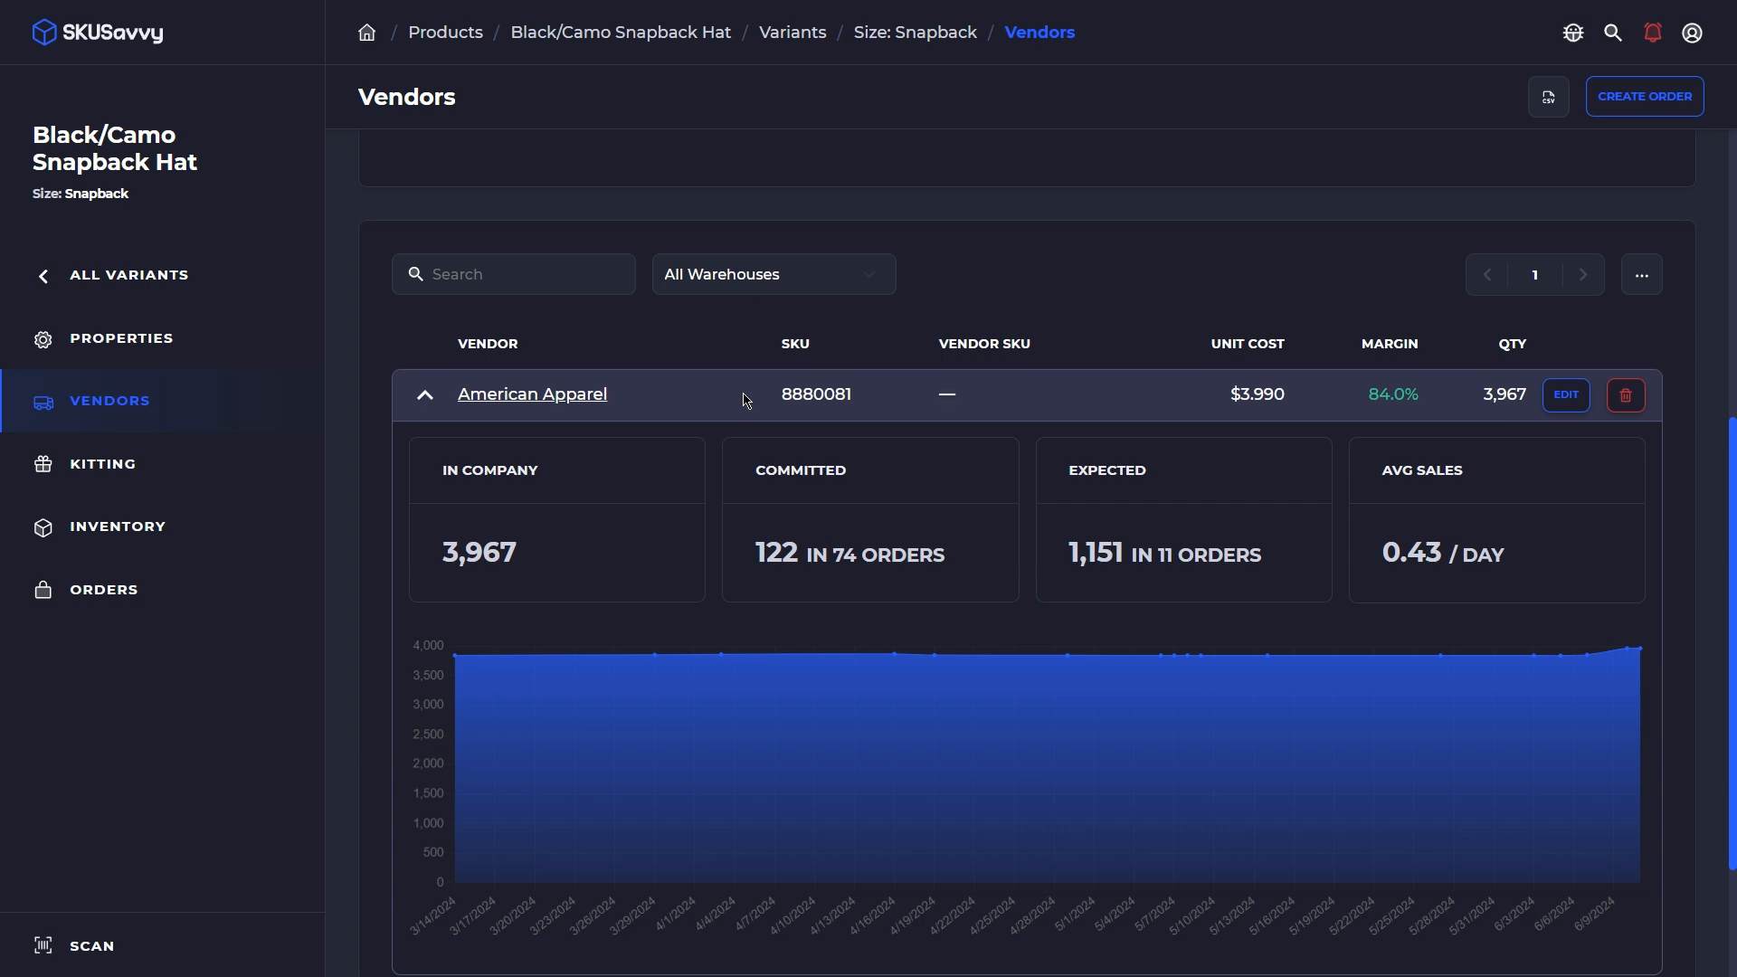
Leave the product for the company dashboard, then open and look through the outbound orders list
click(205, 286)
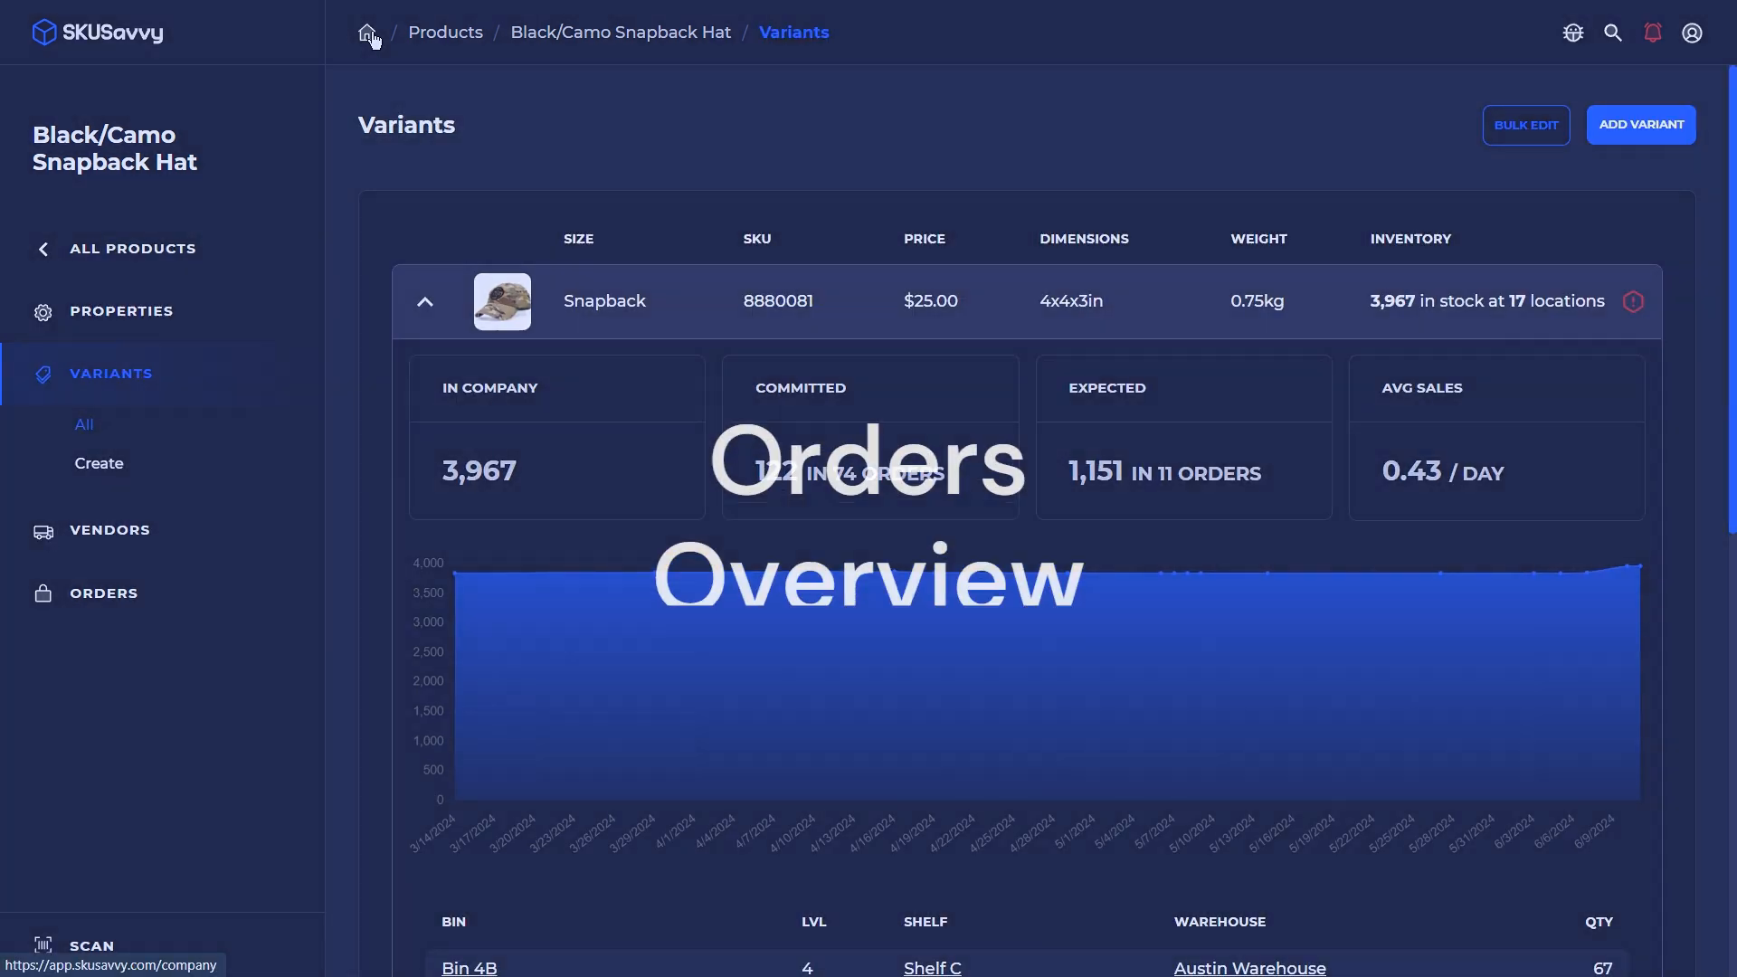
click(367, 34)
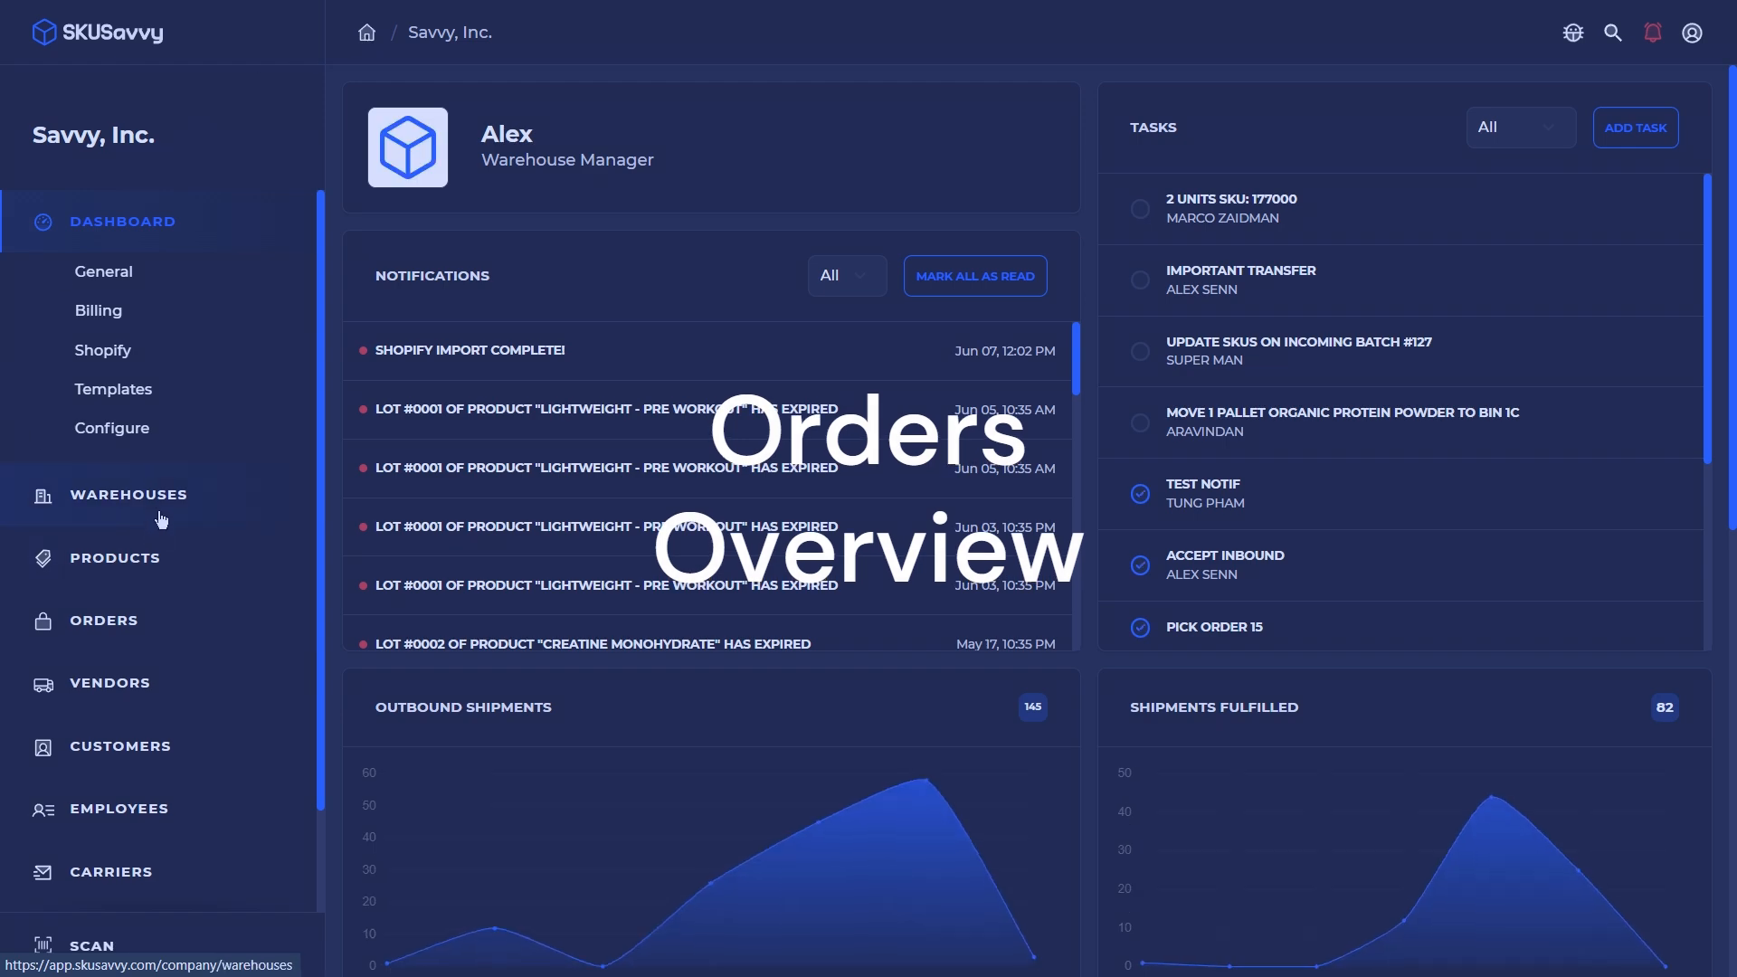
click(159, 633)
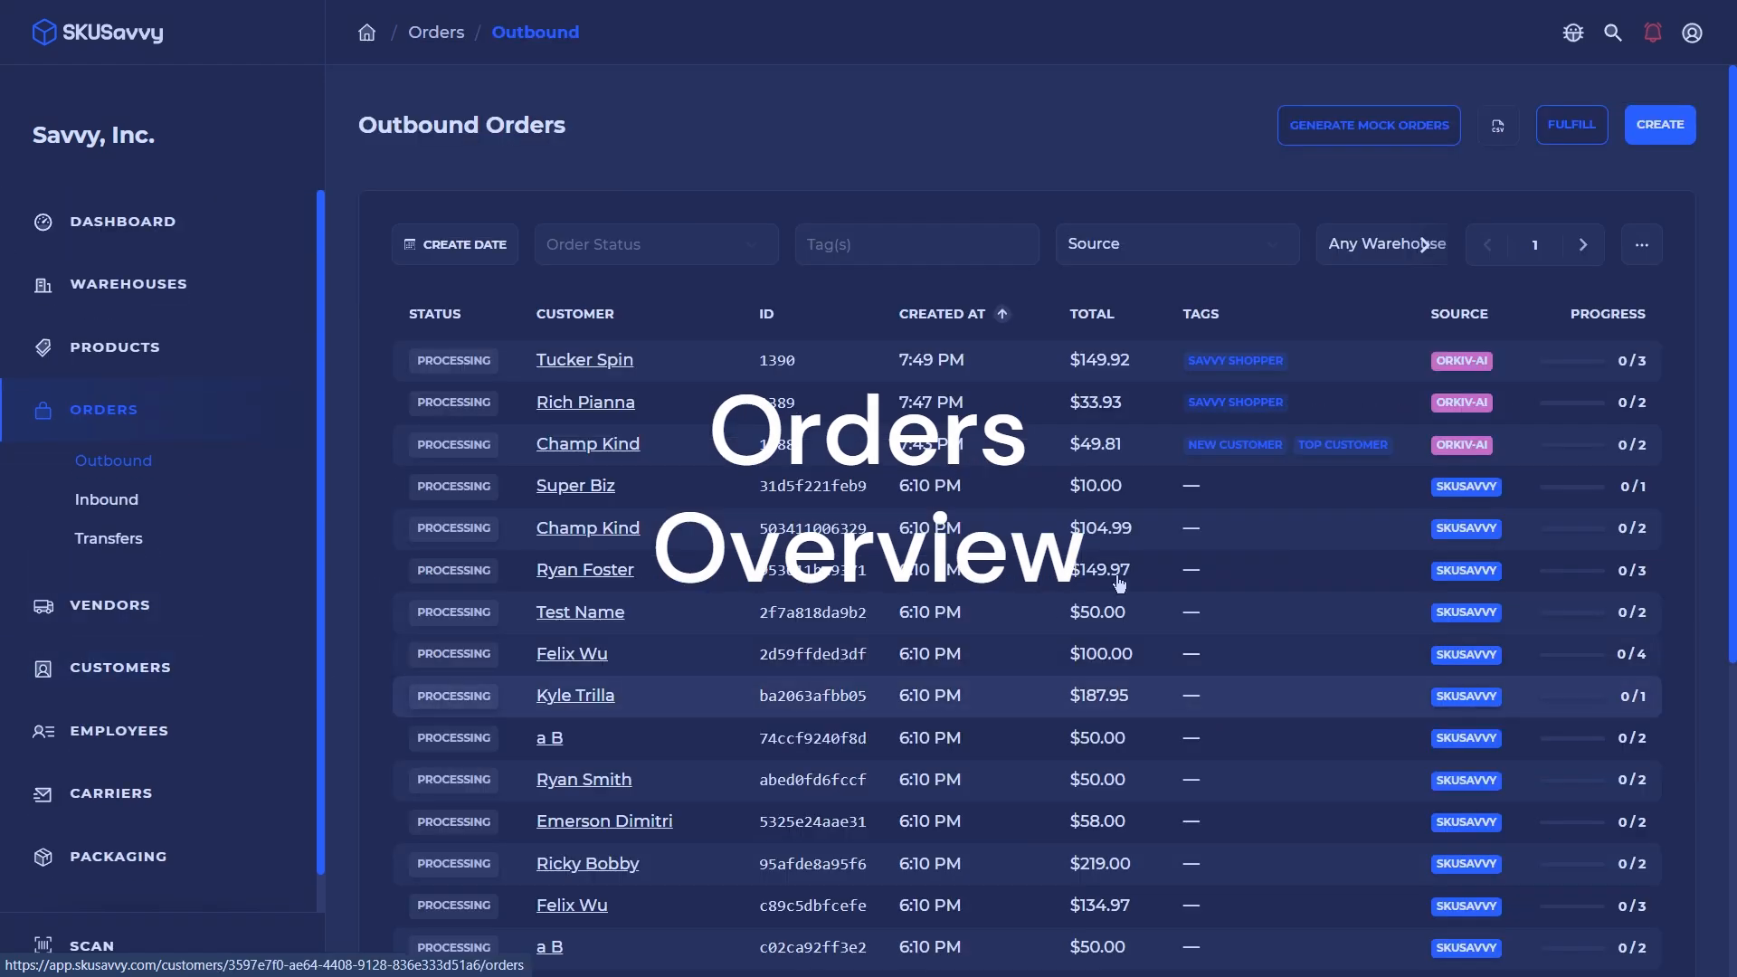
scroll(1050, 498, down, 5)
scroll(1074, 511, up, 5)
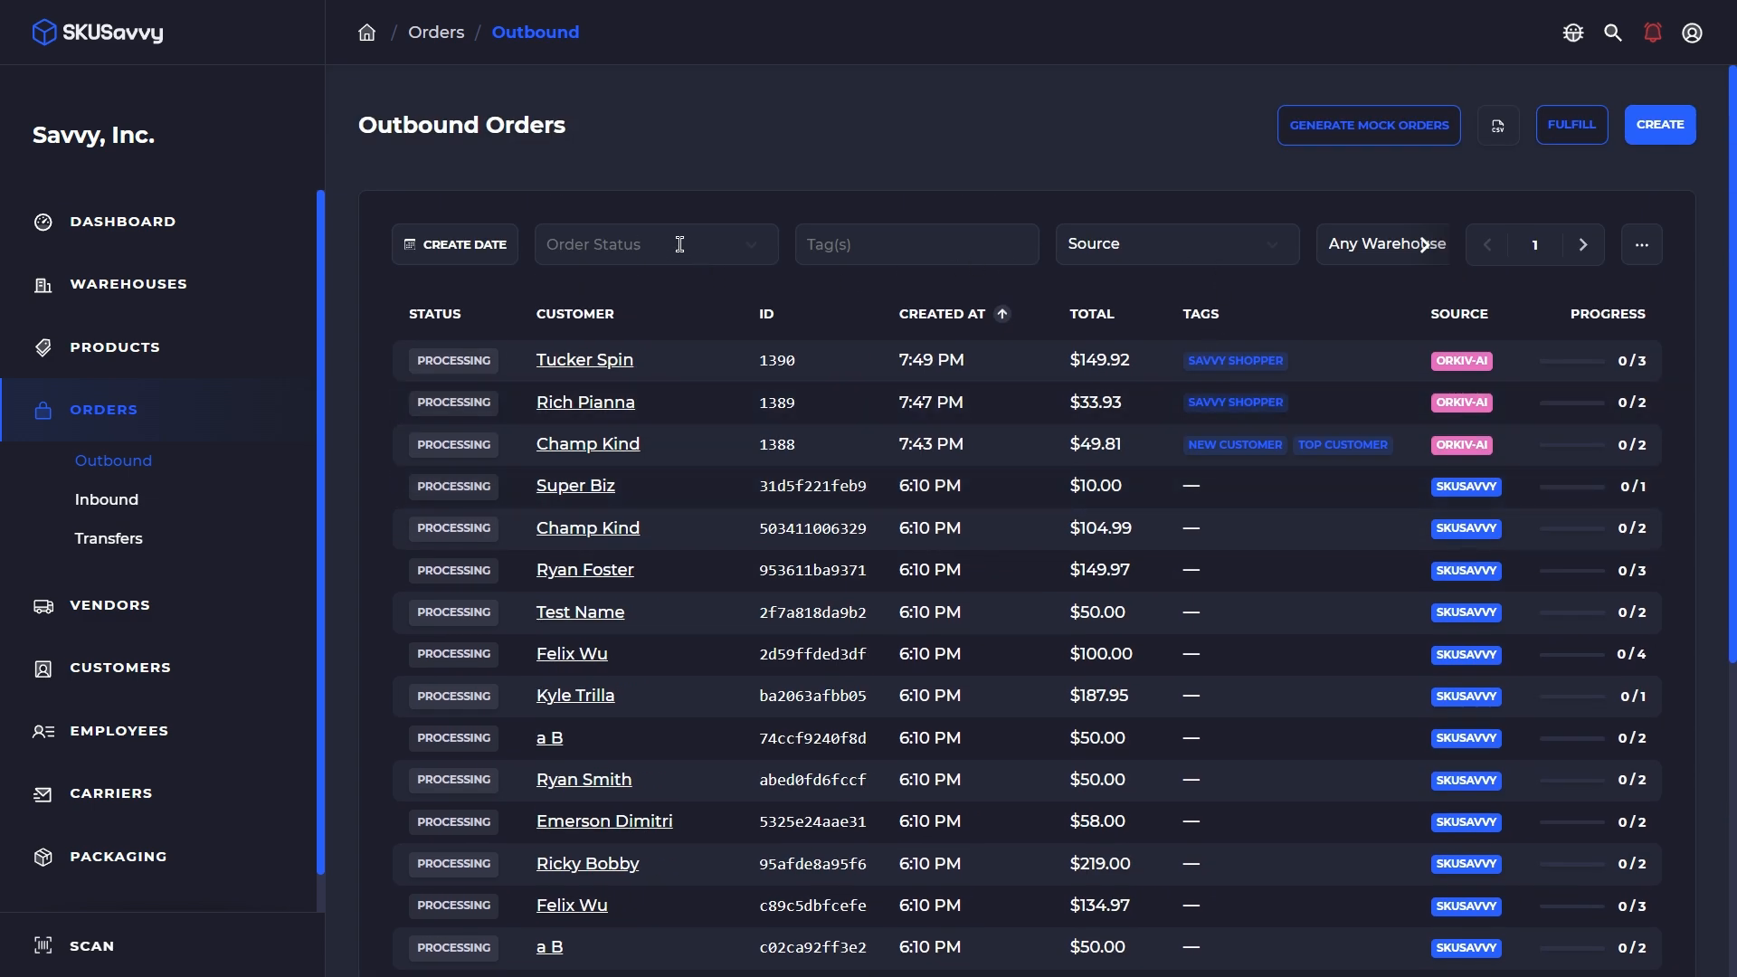
Open the first order in the outbound list and review its notes, contents and shipments
click(1006, 360)
scroll(974, 415, down, 3)
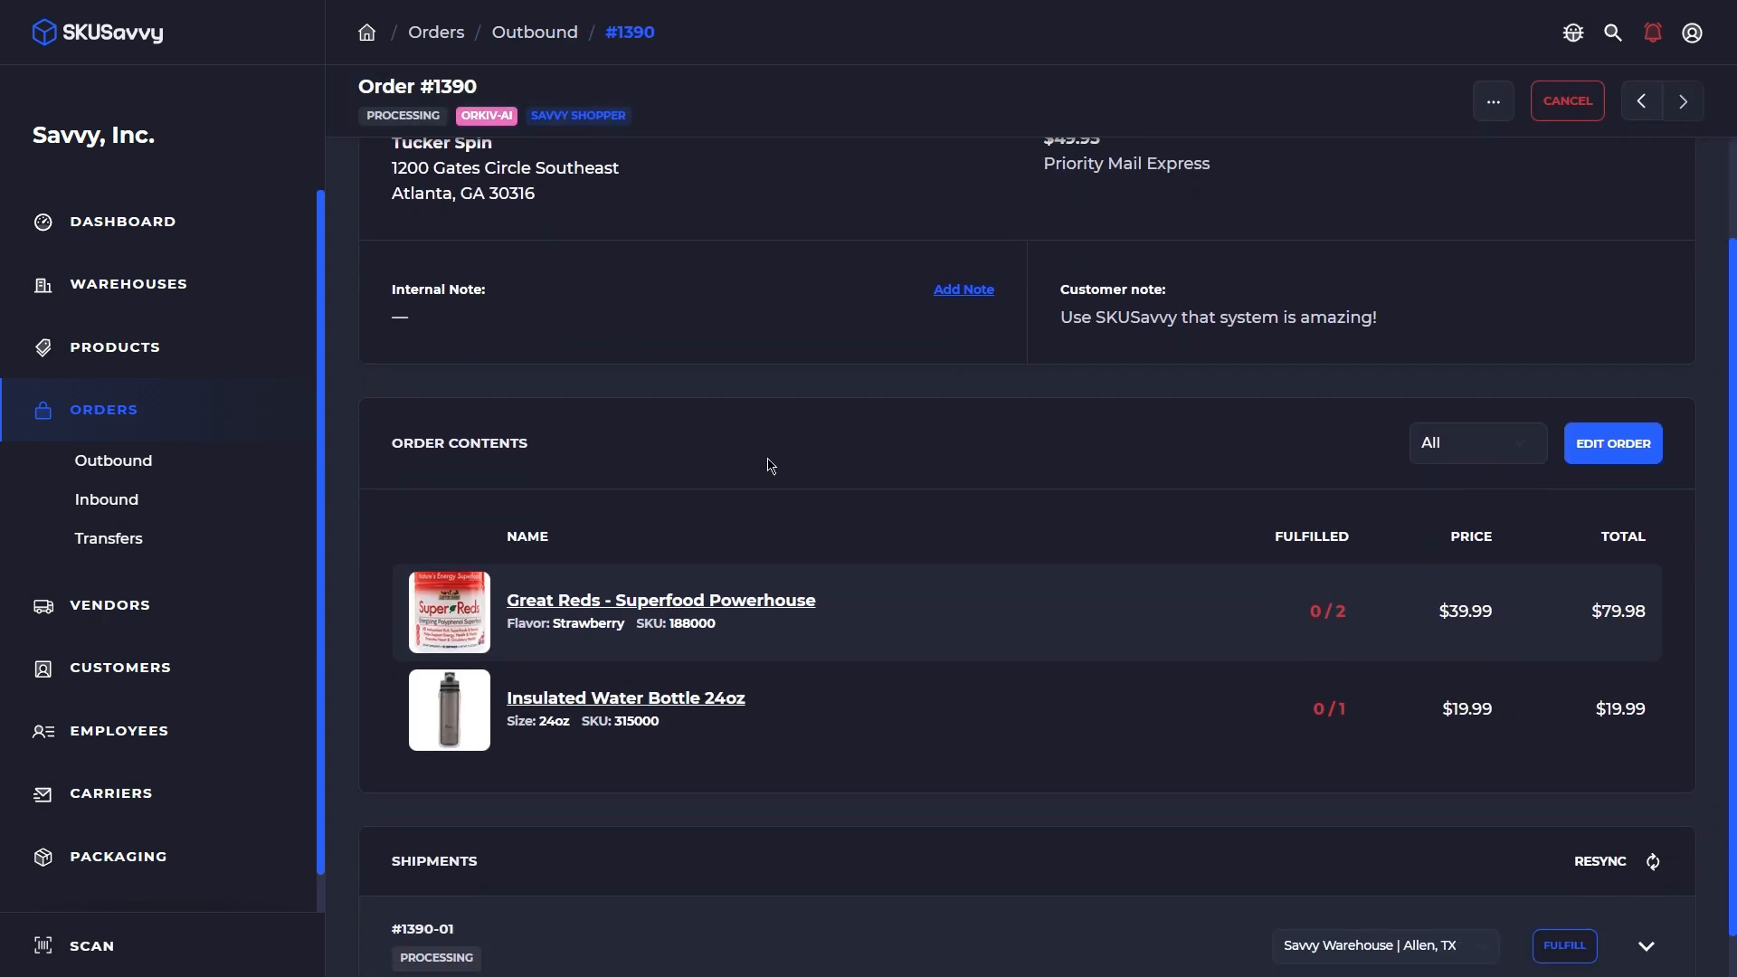
scroll(950, 715, down, 1)
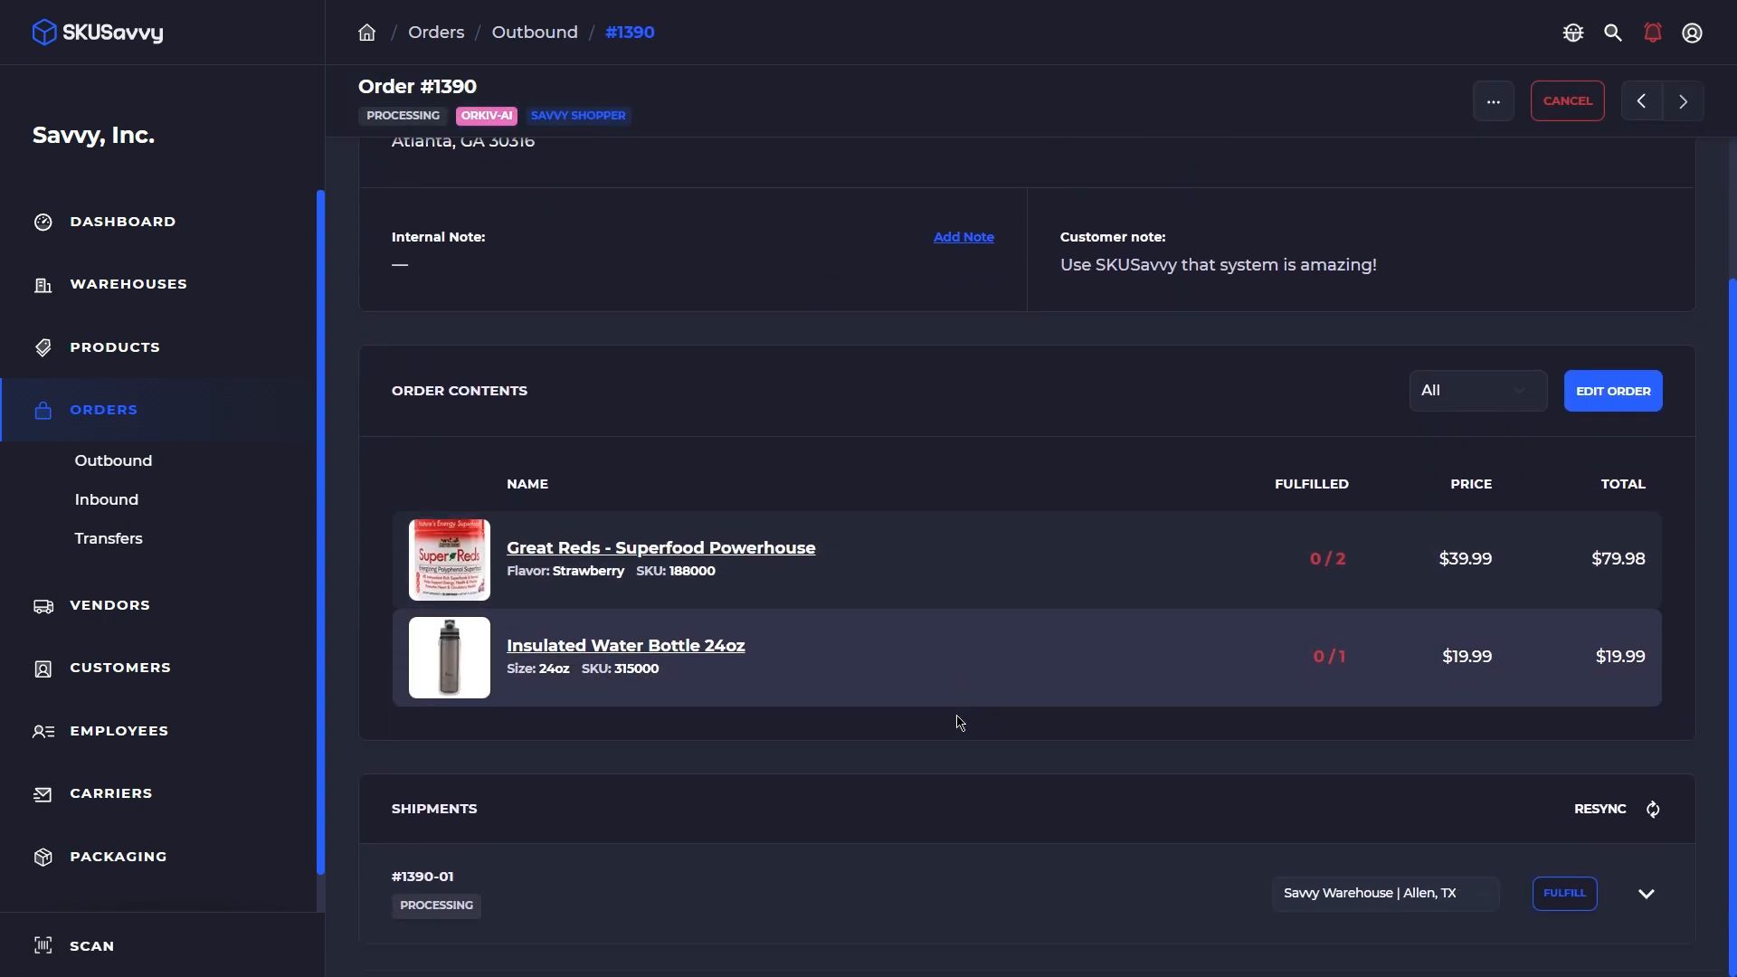
Check the warehouse choices for the order's shipment and the additional order actions, without selecting any
click(1425, 901)
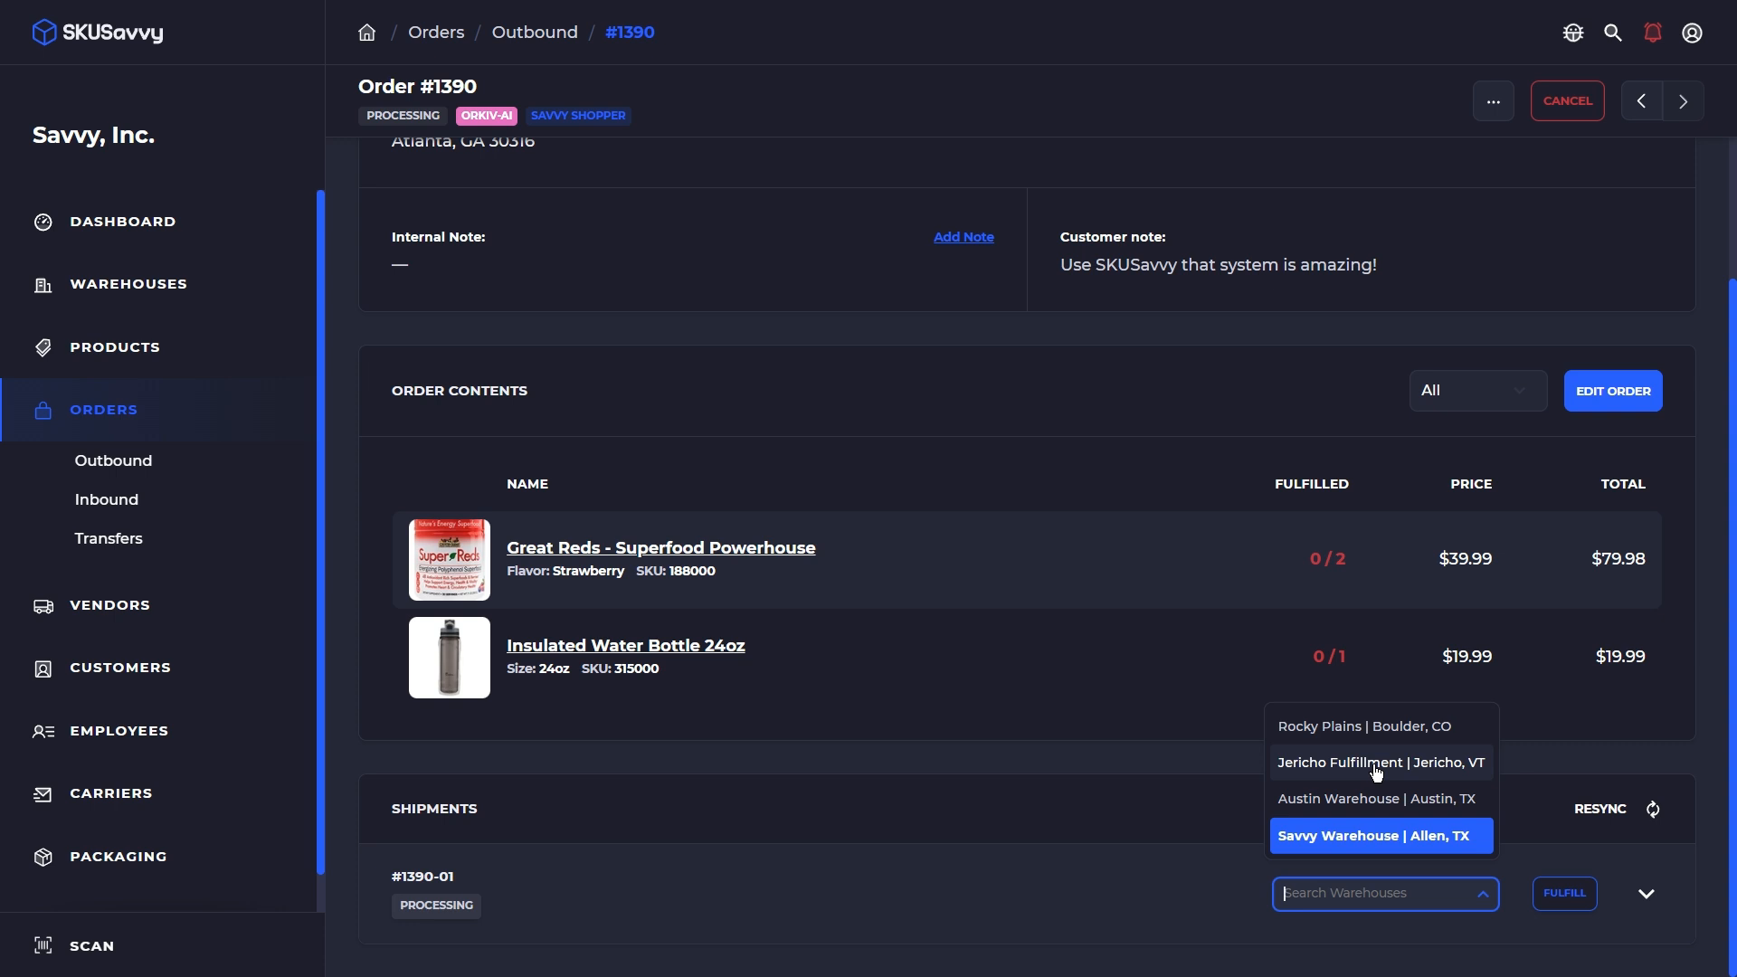
click(1245, 807)
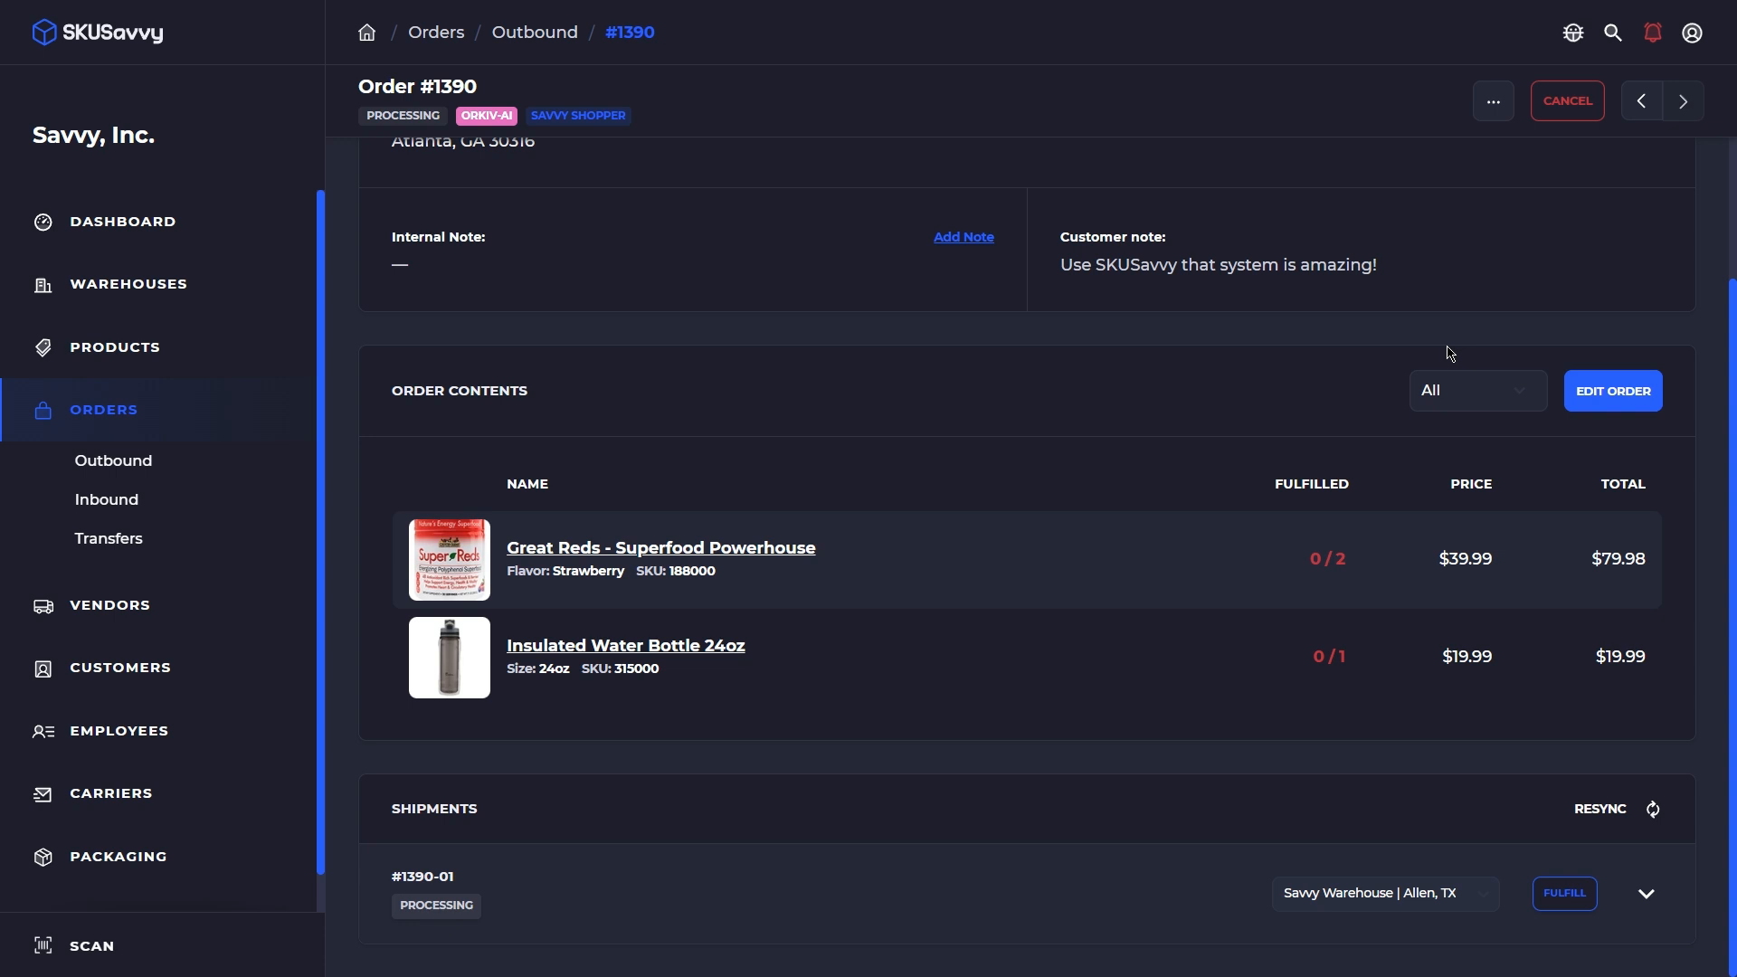
click(1494, 103)
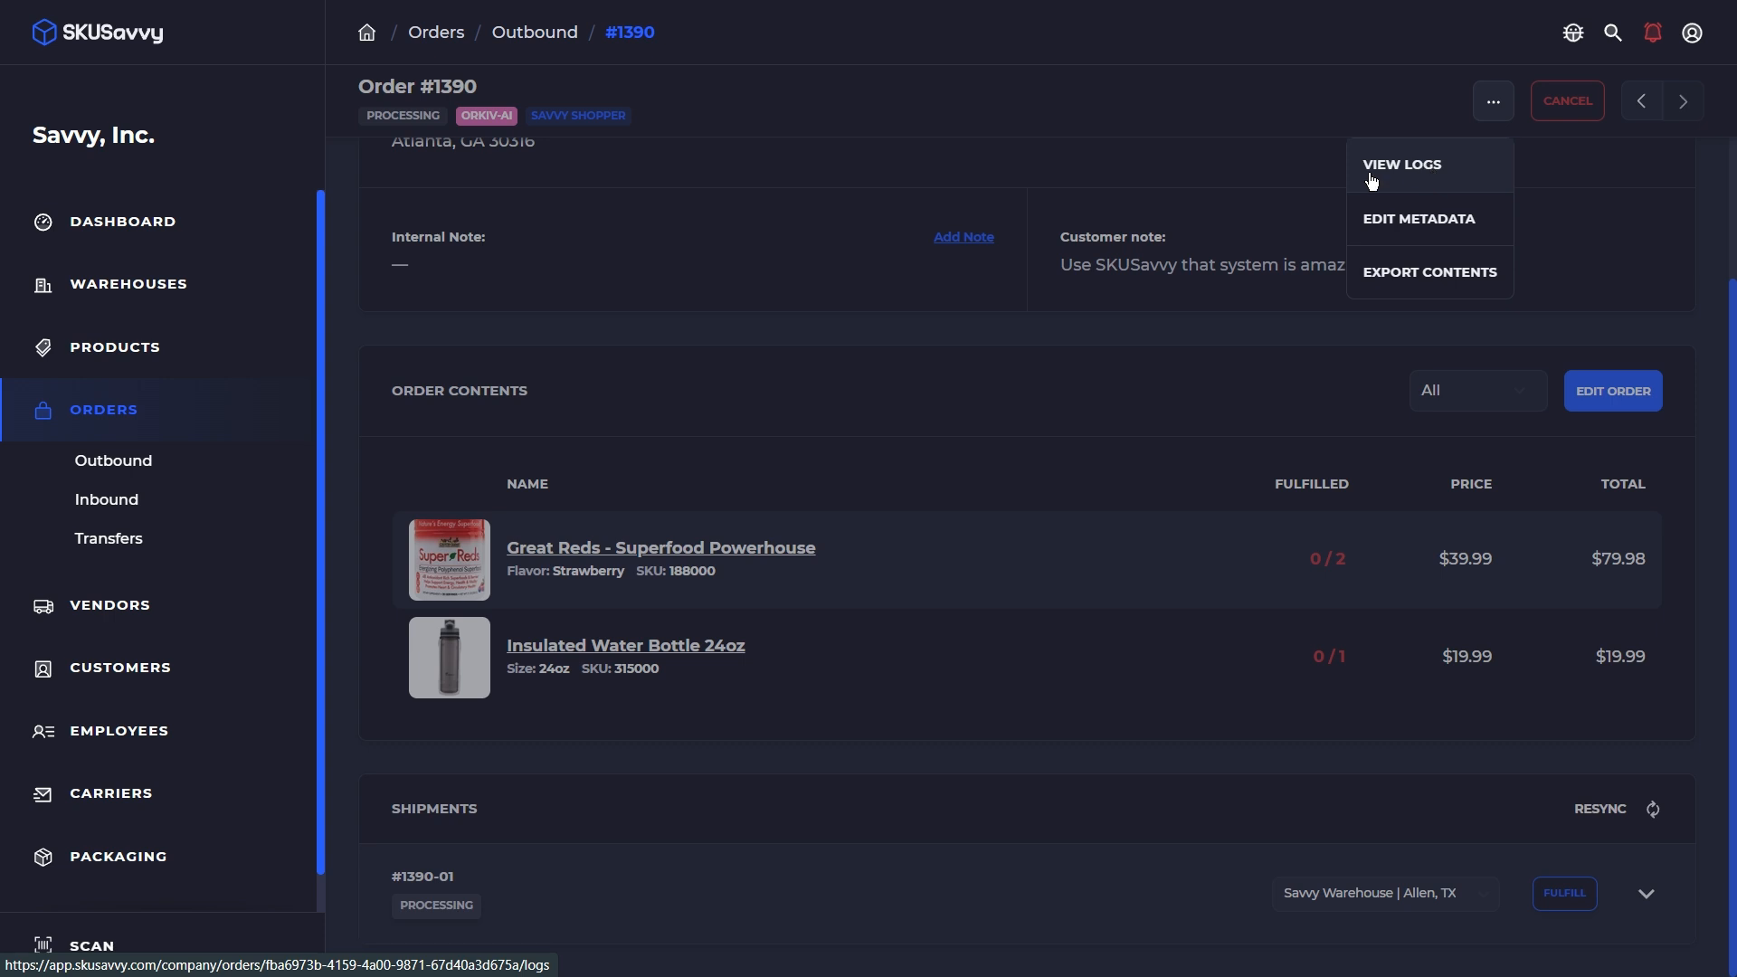
click(1317, 139)
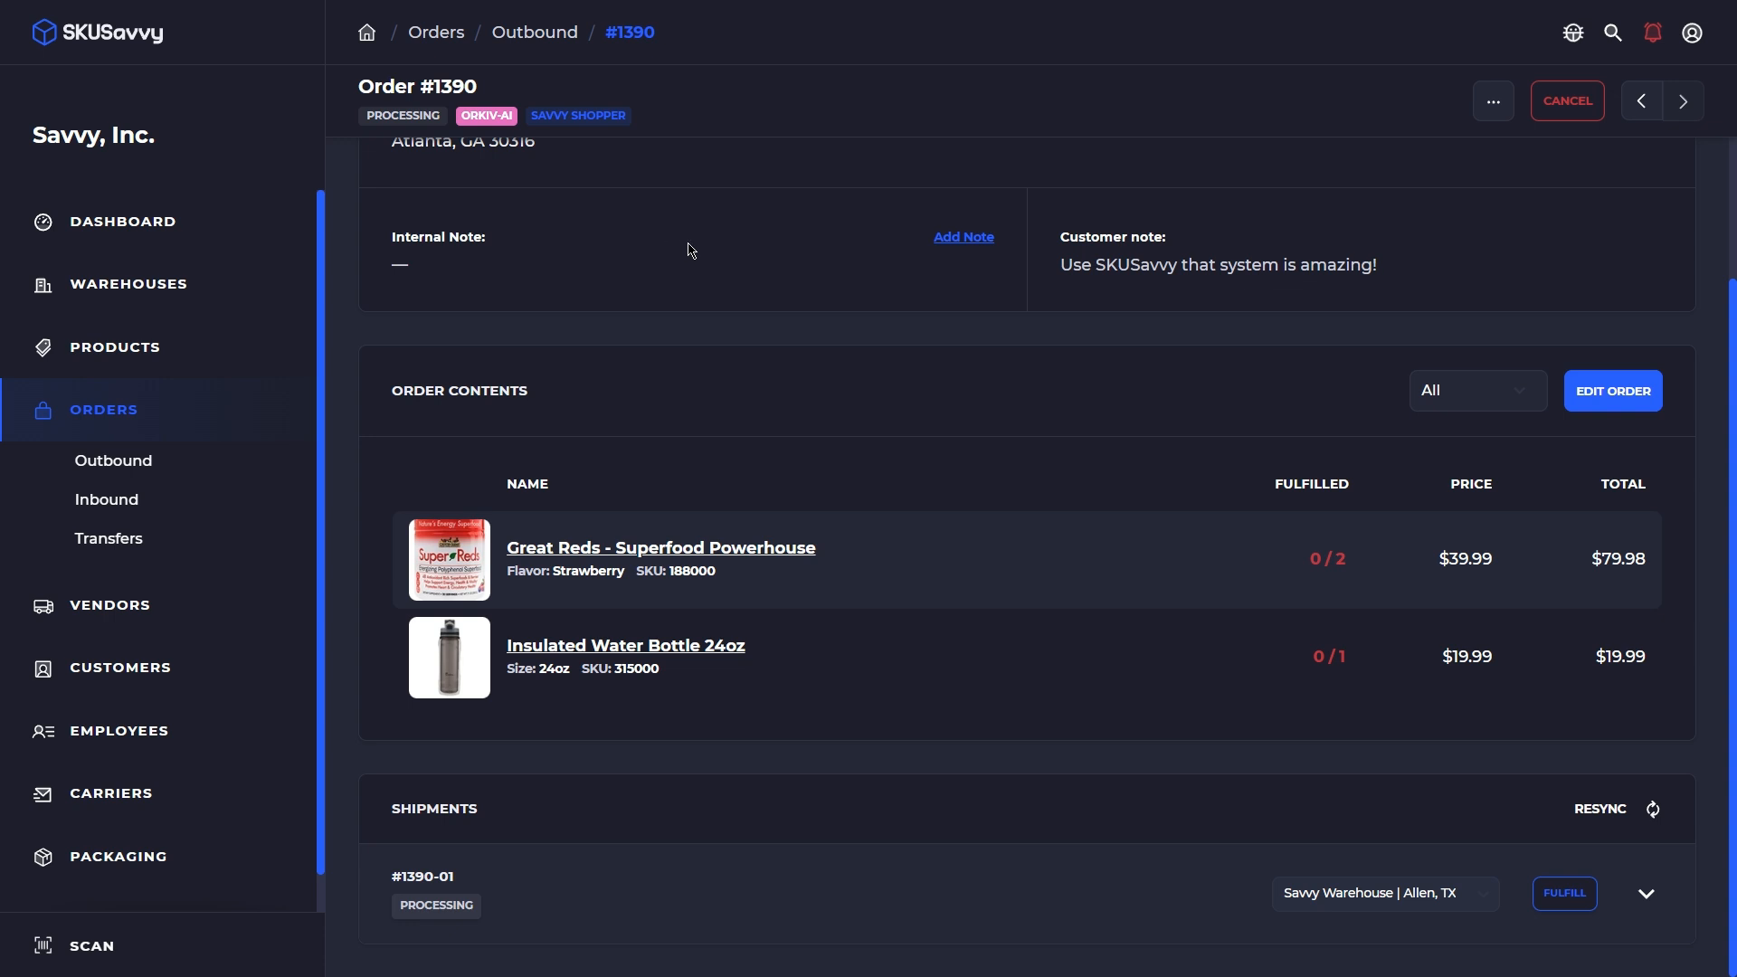
scroll(790, 321, up, 3)
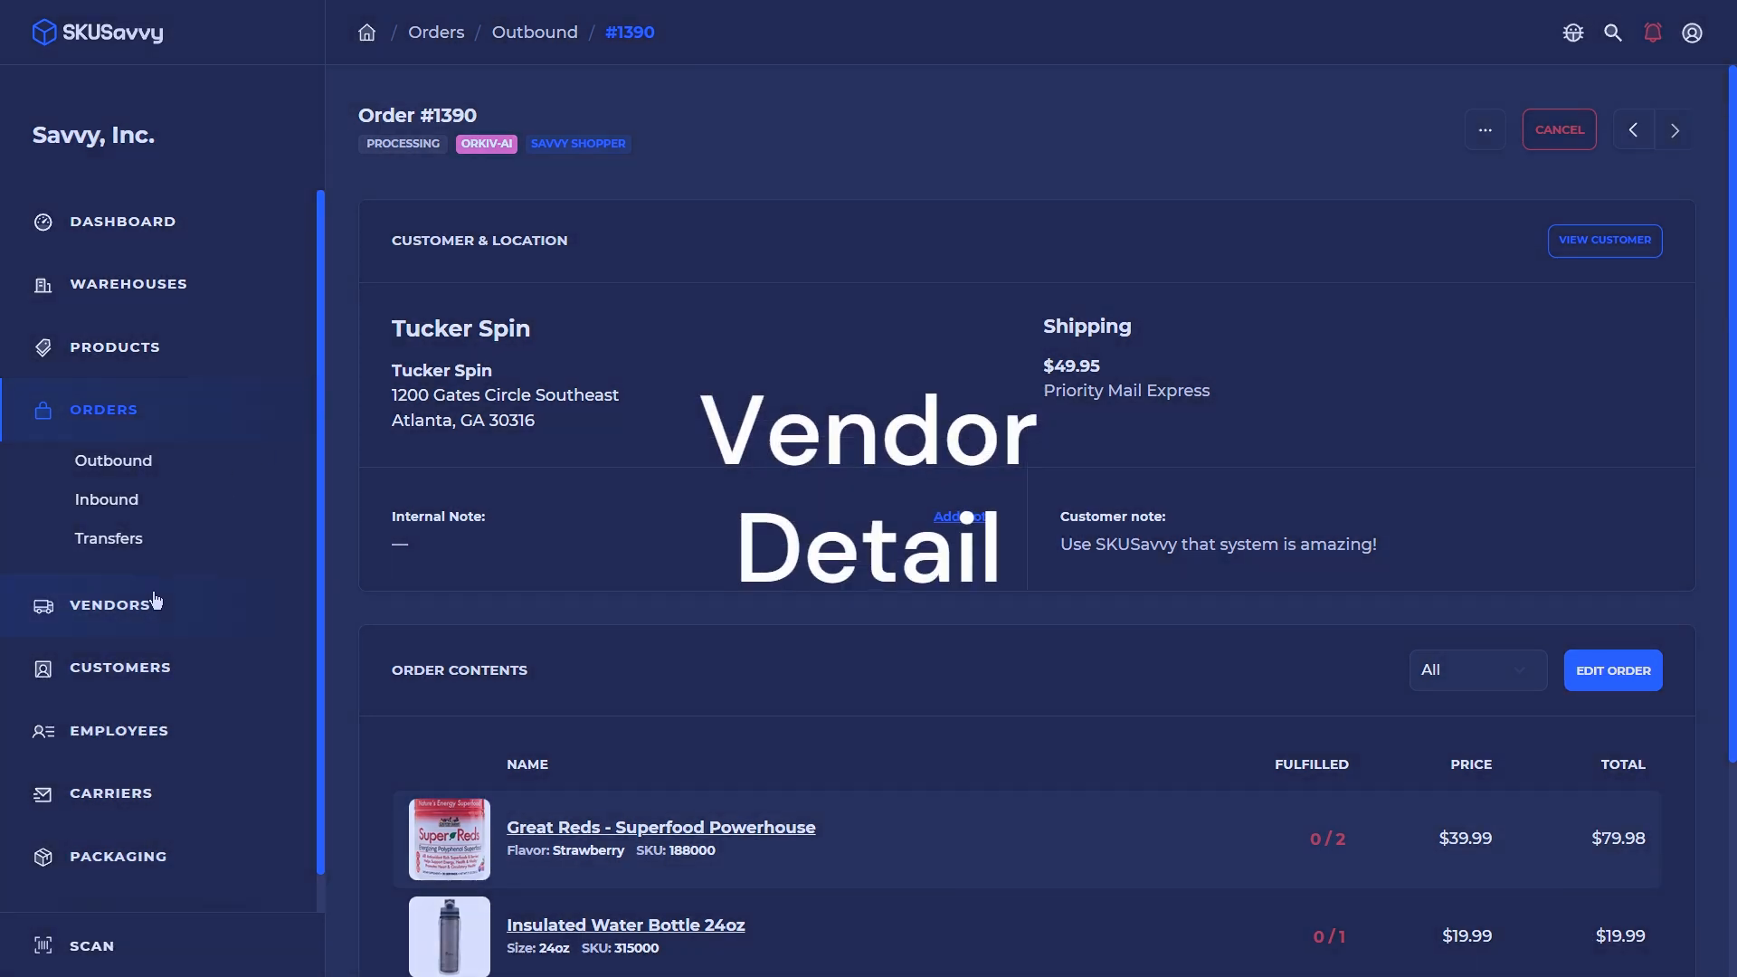
Open the Ollys vendor from the vendors list and review its contact properties, shipping location and billing location
click(156, 603)
scroll(562, 682, down, 3)
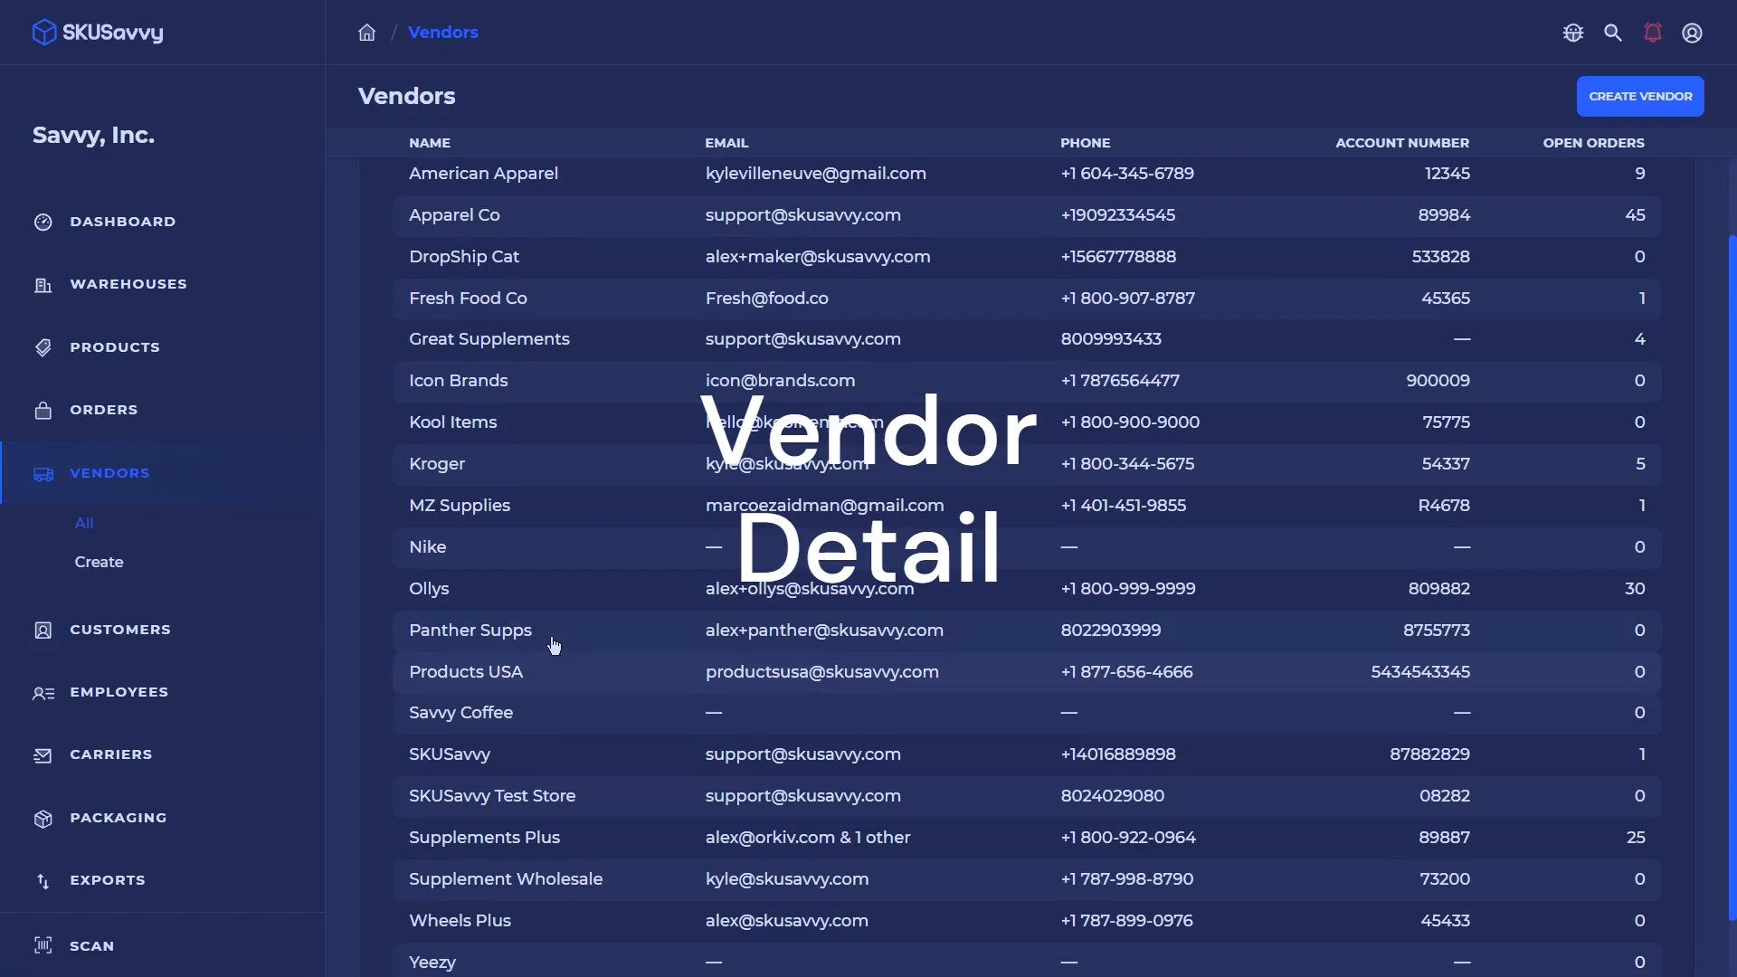
click(633, 579)
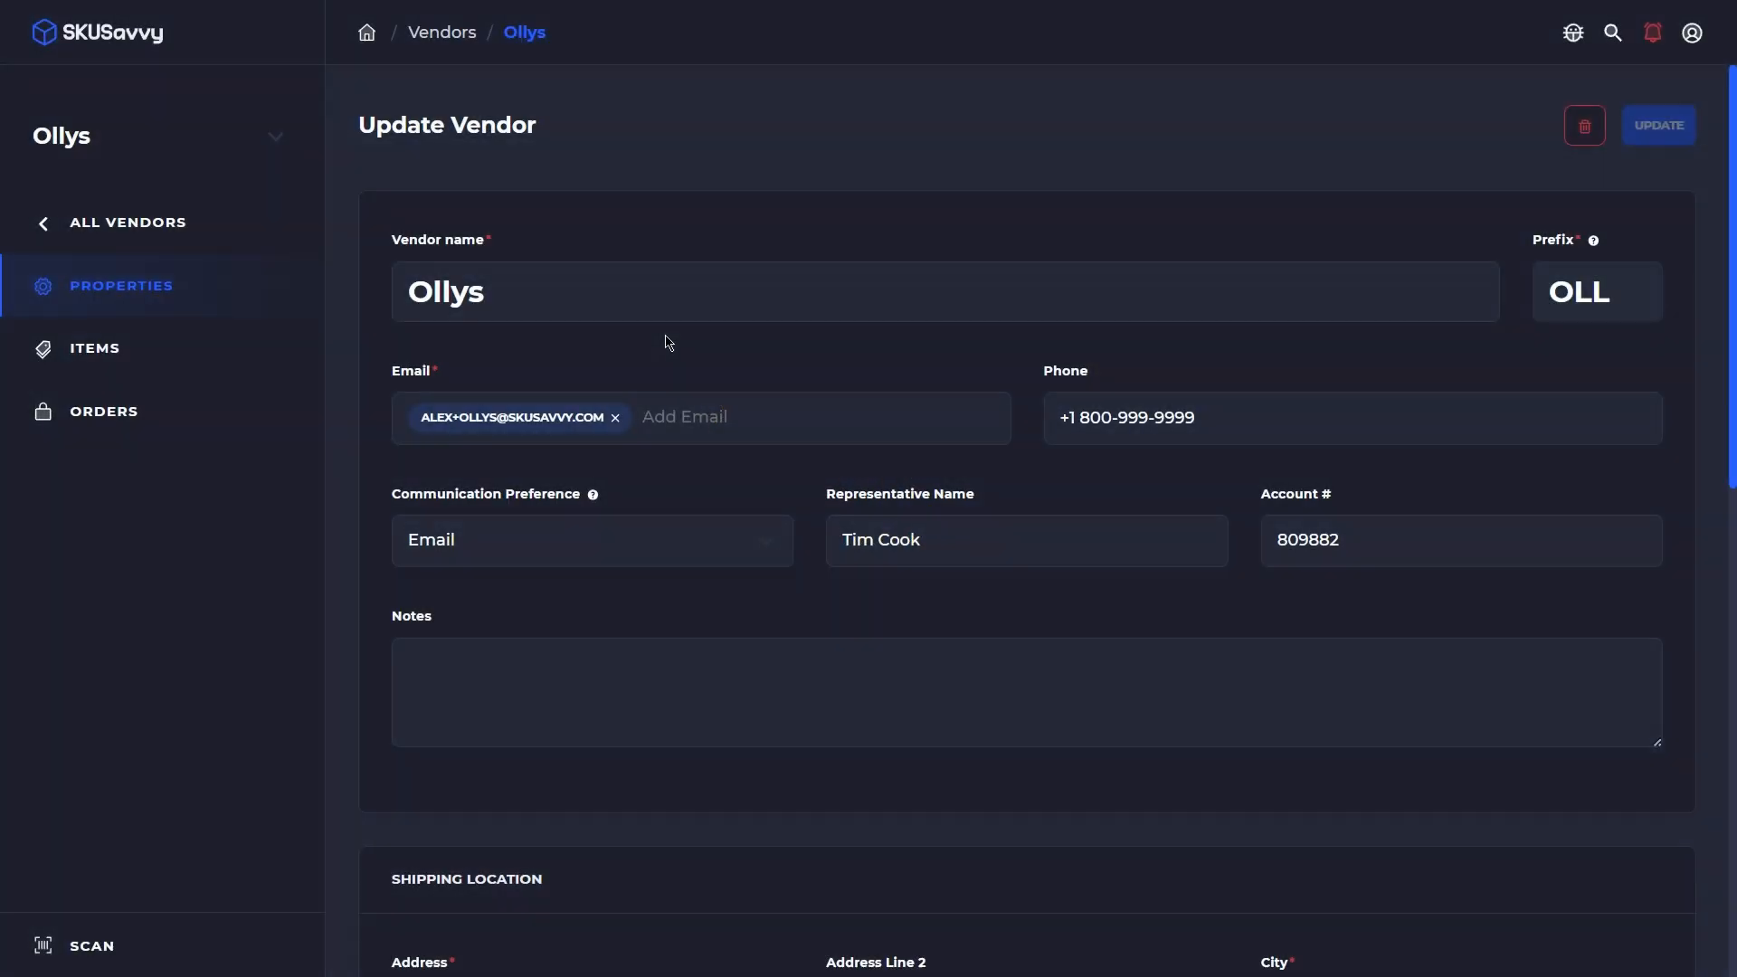
scroll(751, 454, down, 7)
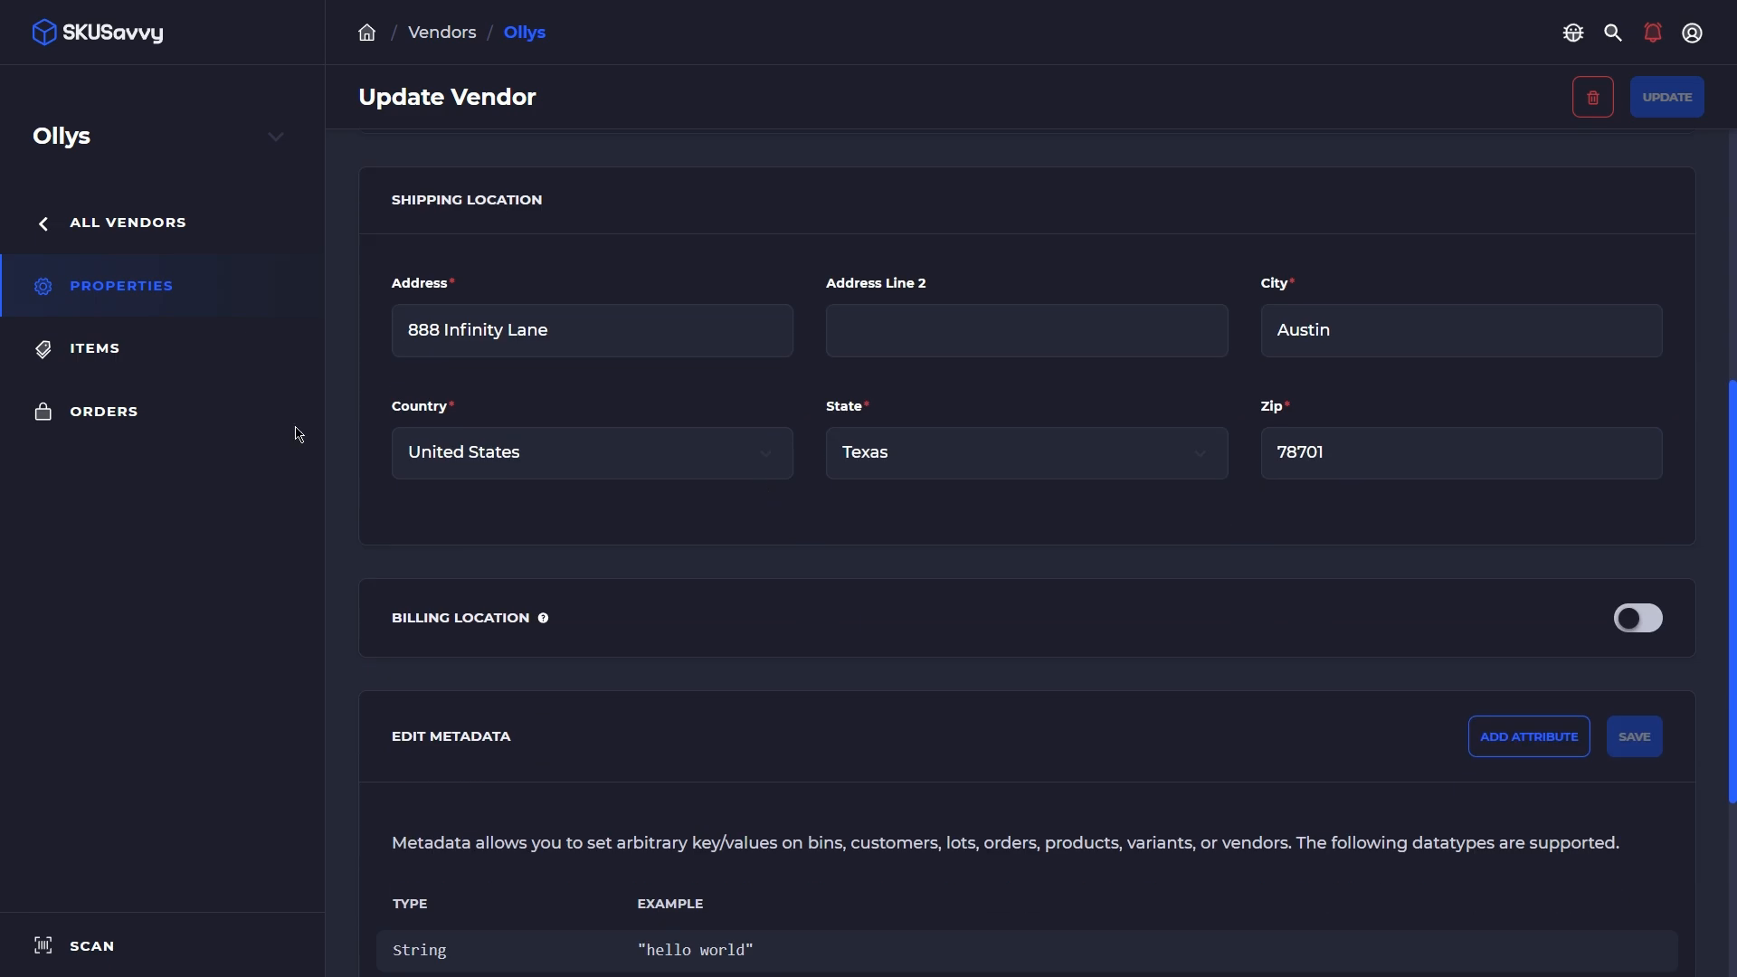
Review the items supplied by Ollys and the vendor's purchase order history
click(130, 367)
scroll(905, 443, down, 6)
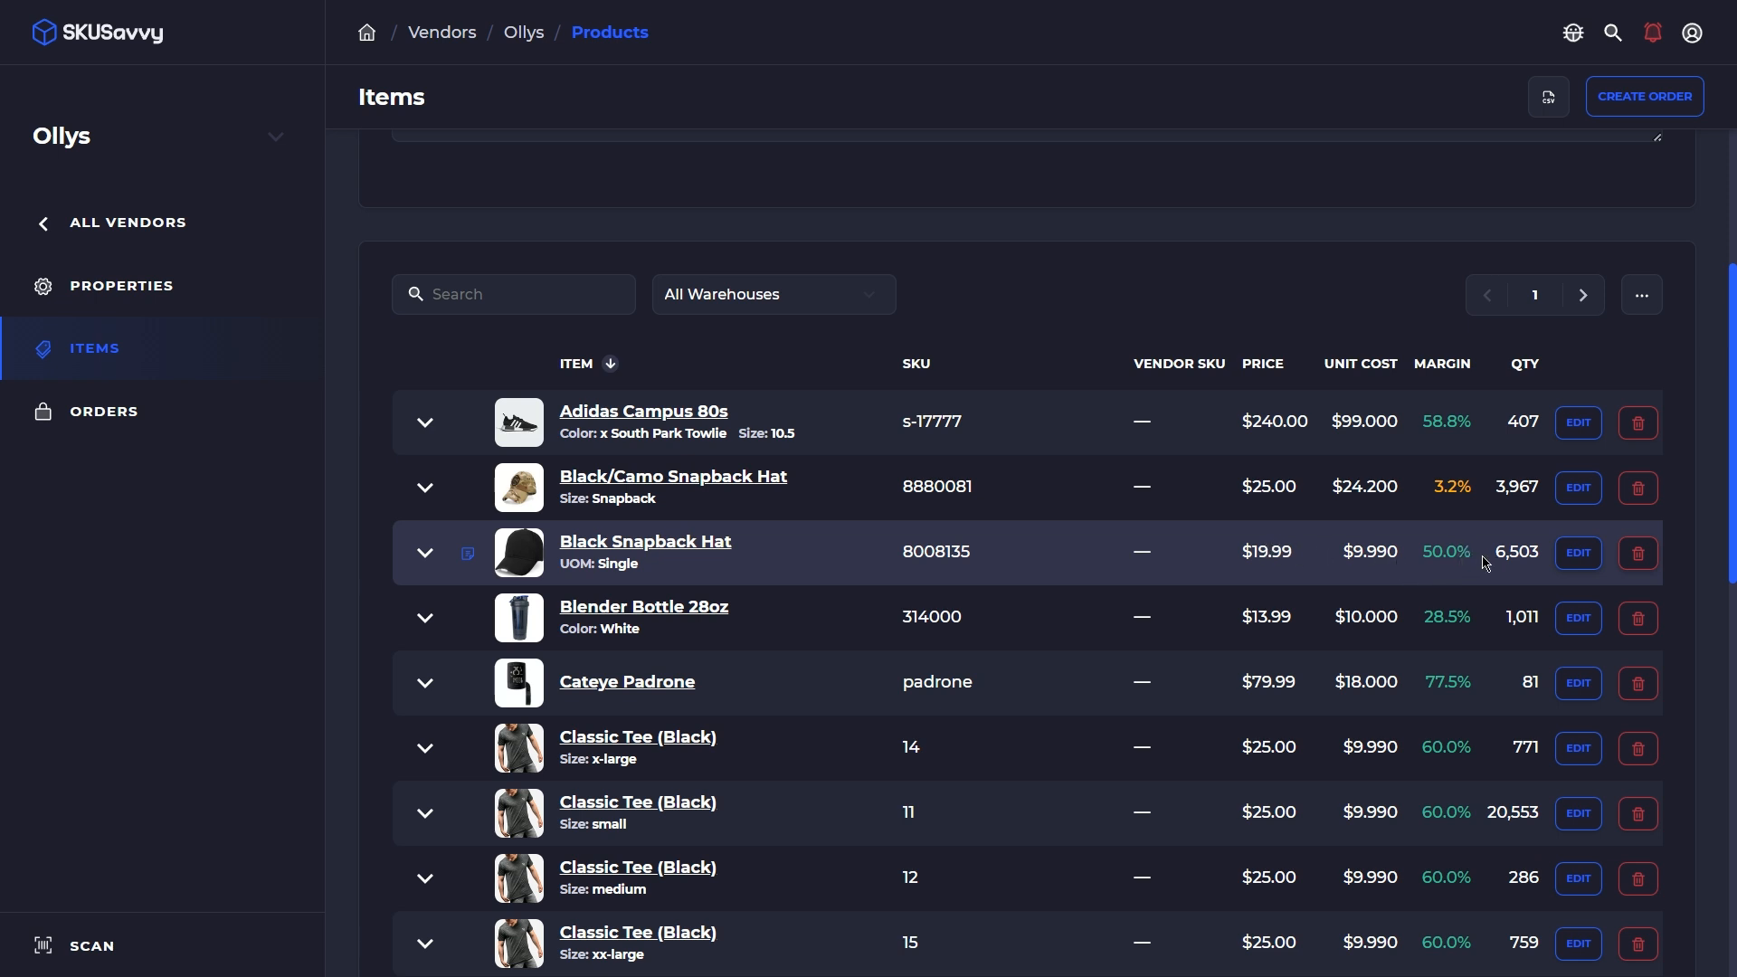
click(135, 407)
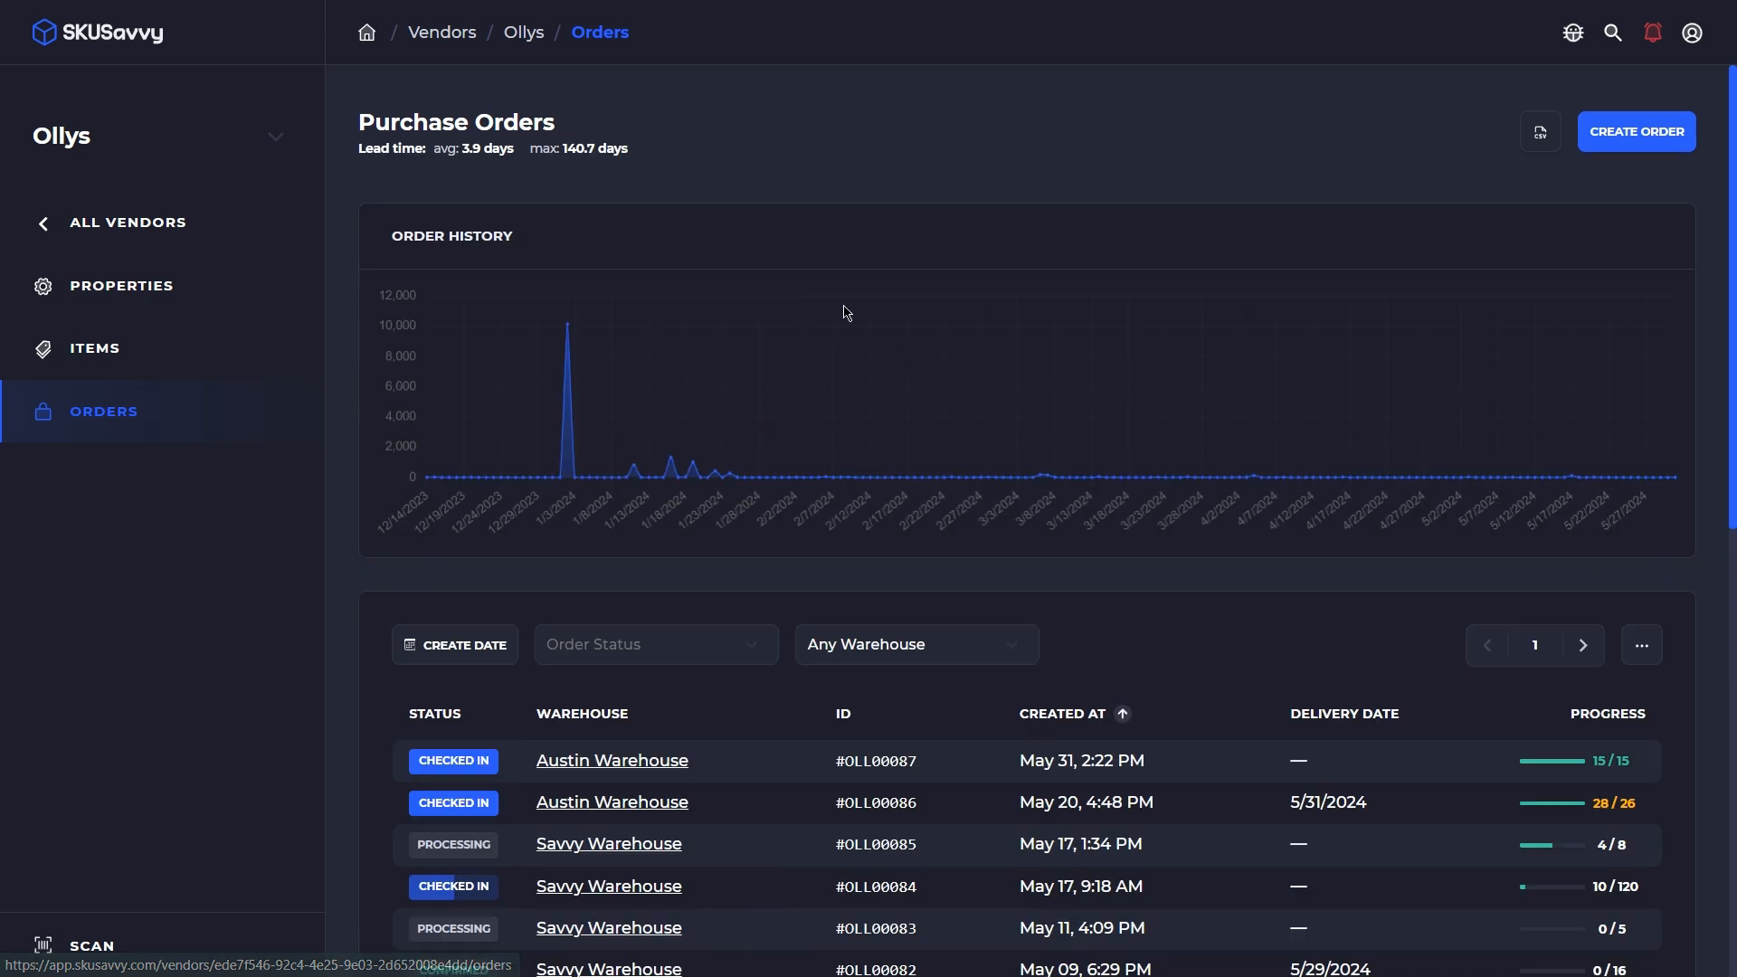
scroll(834, 453, down, 5)
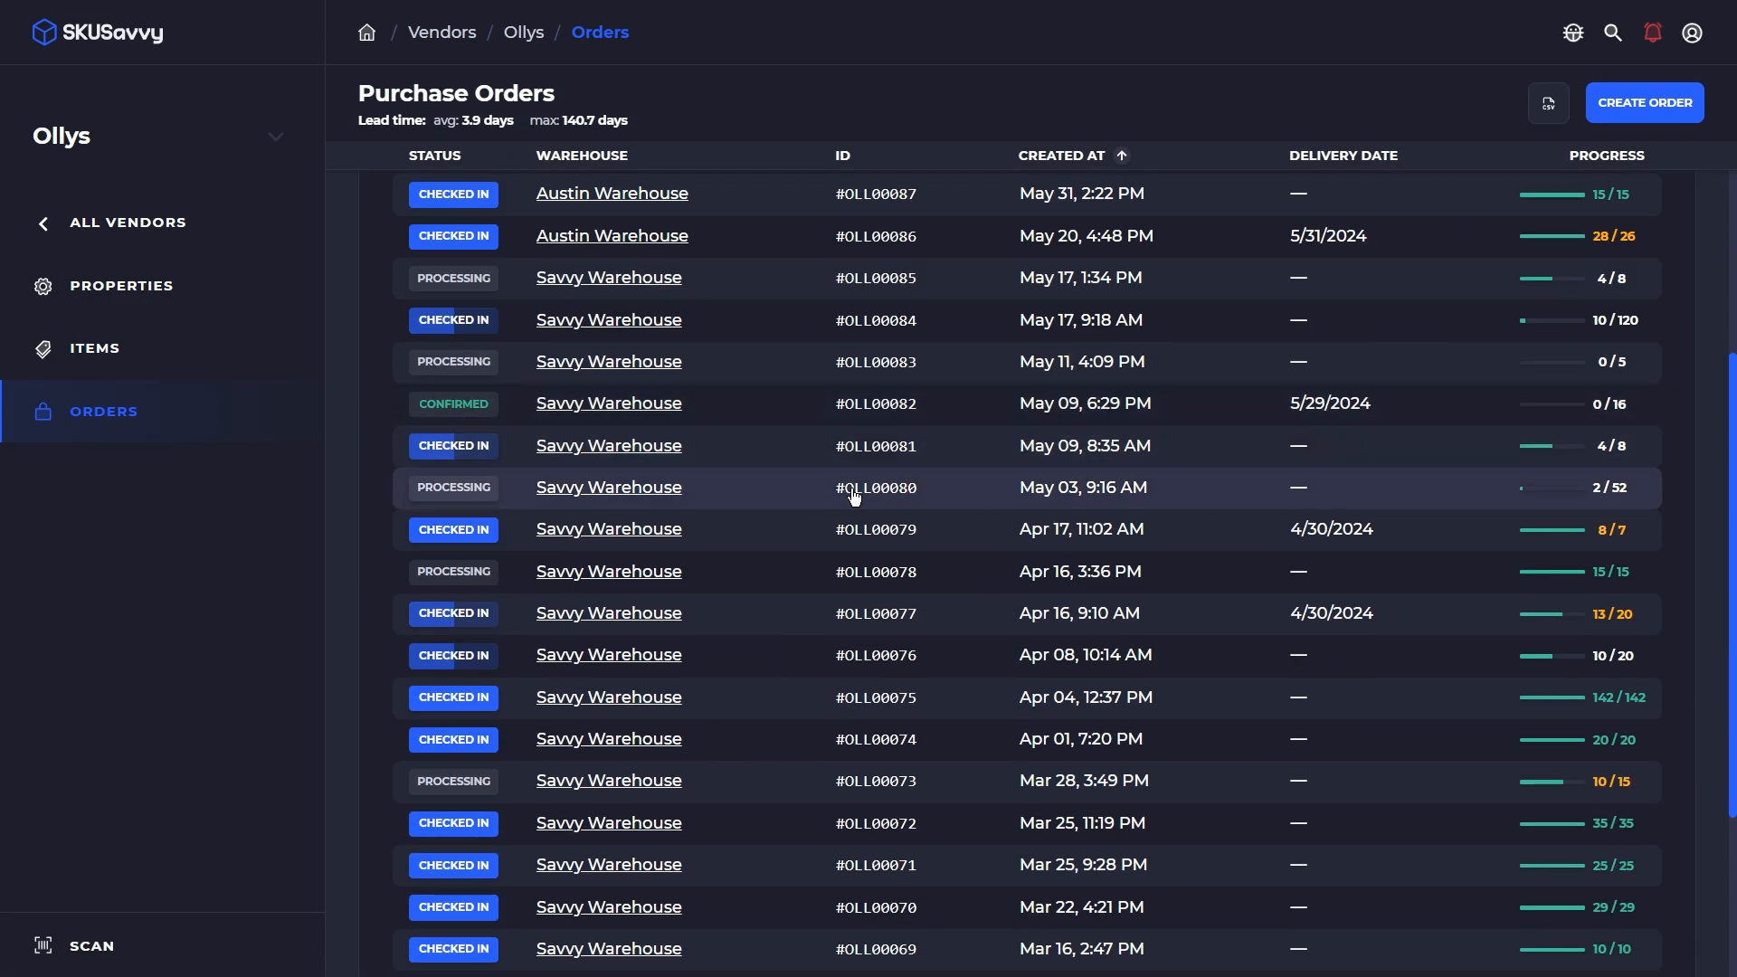
scroll(1110, 499, up, 5)
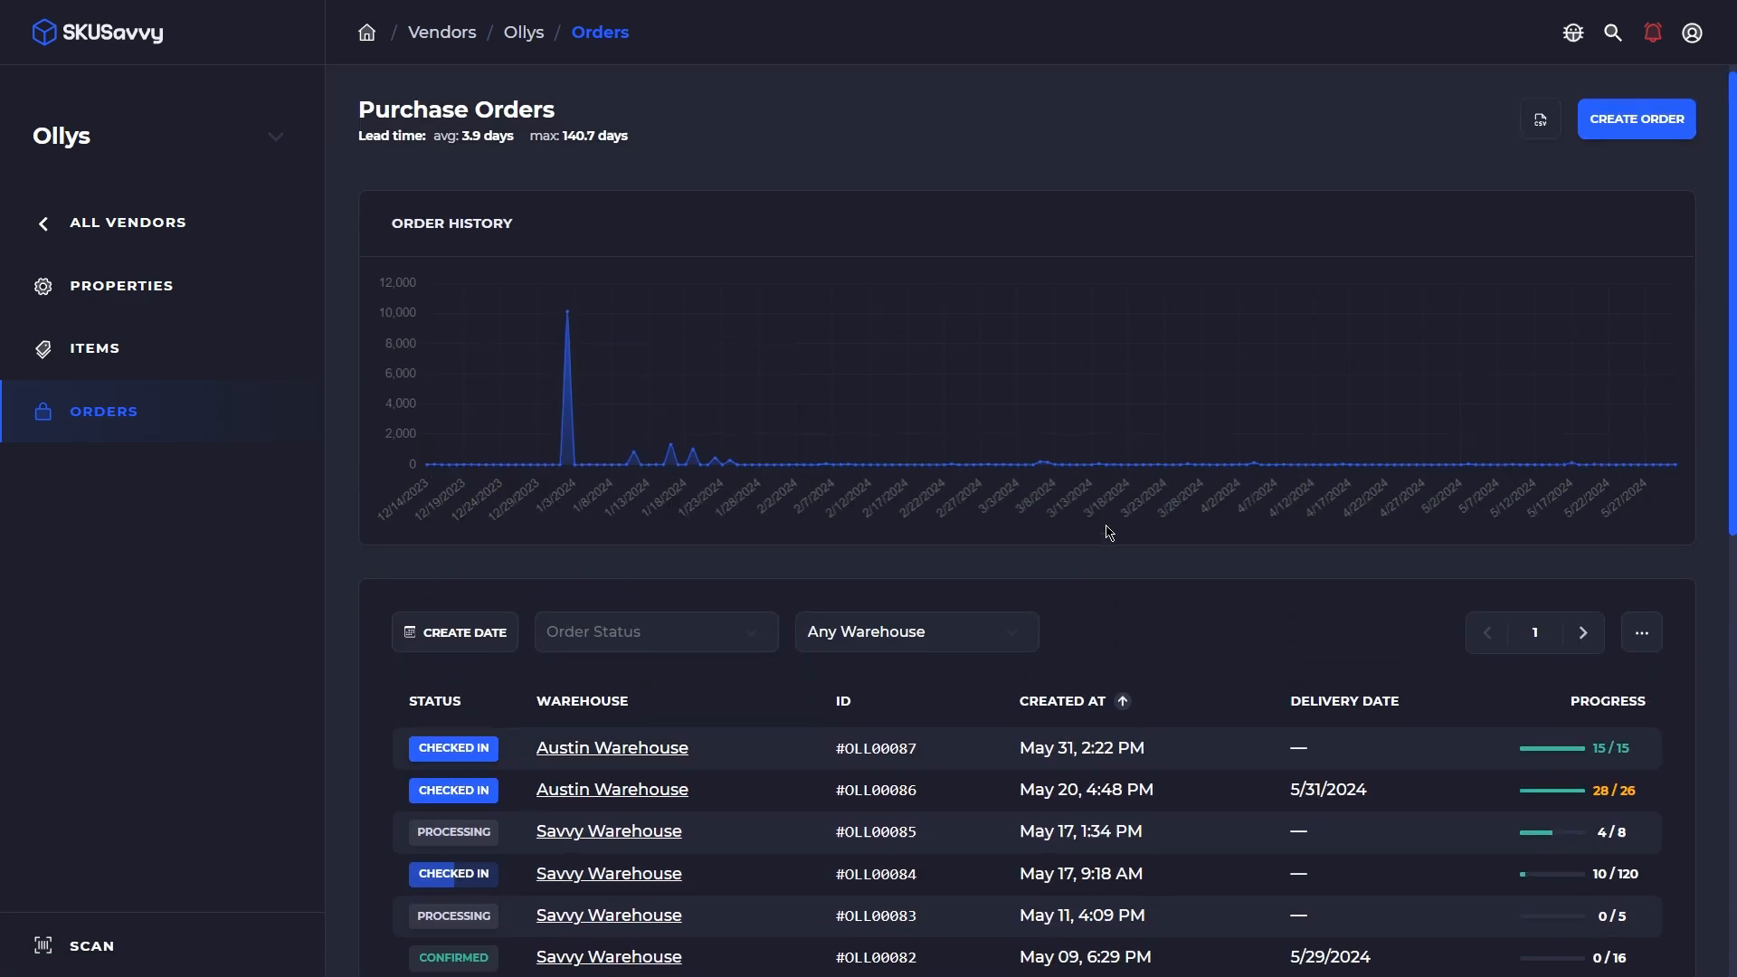
Return to the company dashboard, open the customers list and open the third listed customer
click(368, 34)
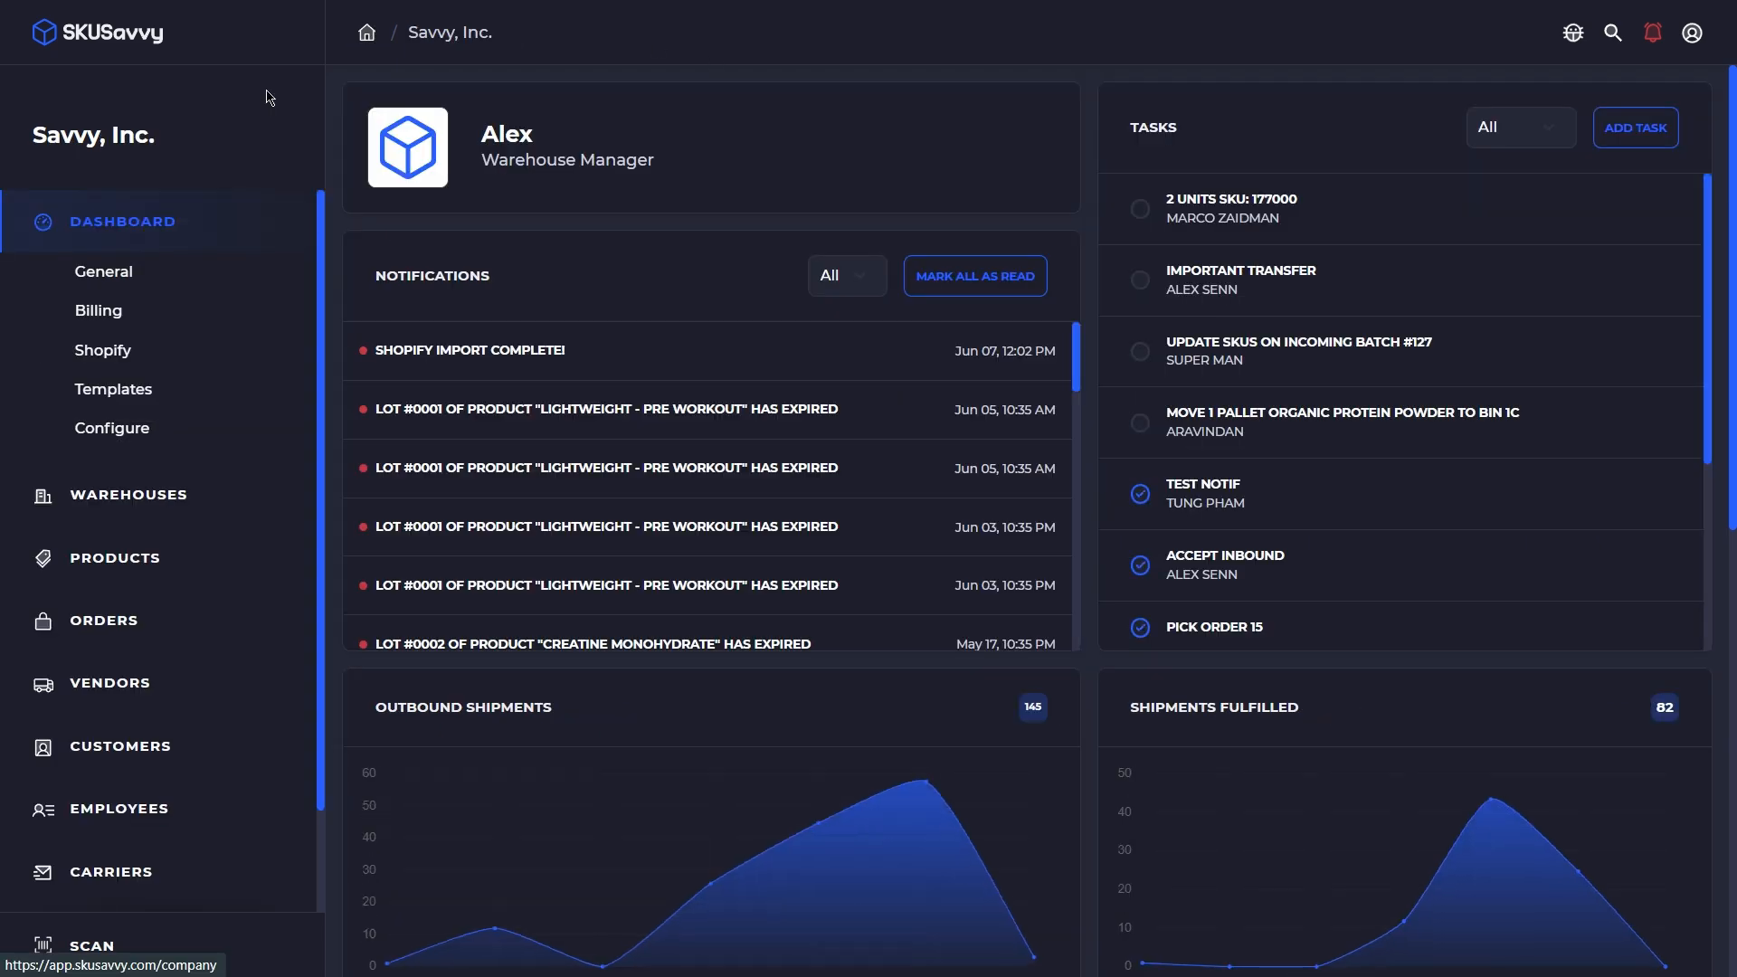
click(161, 766)
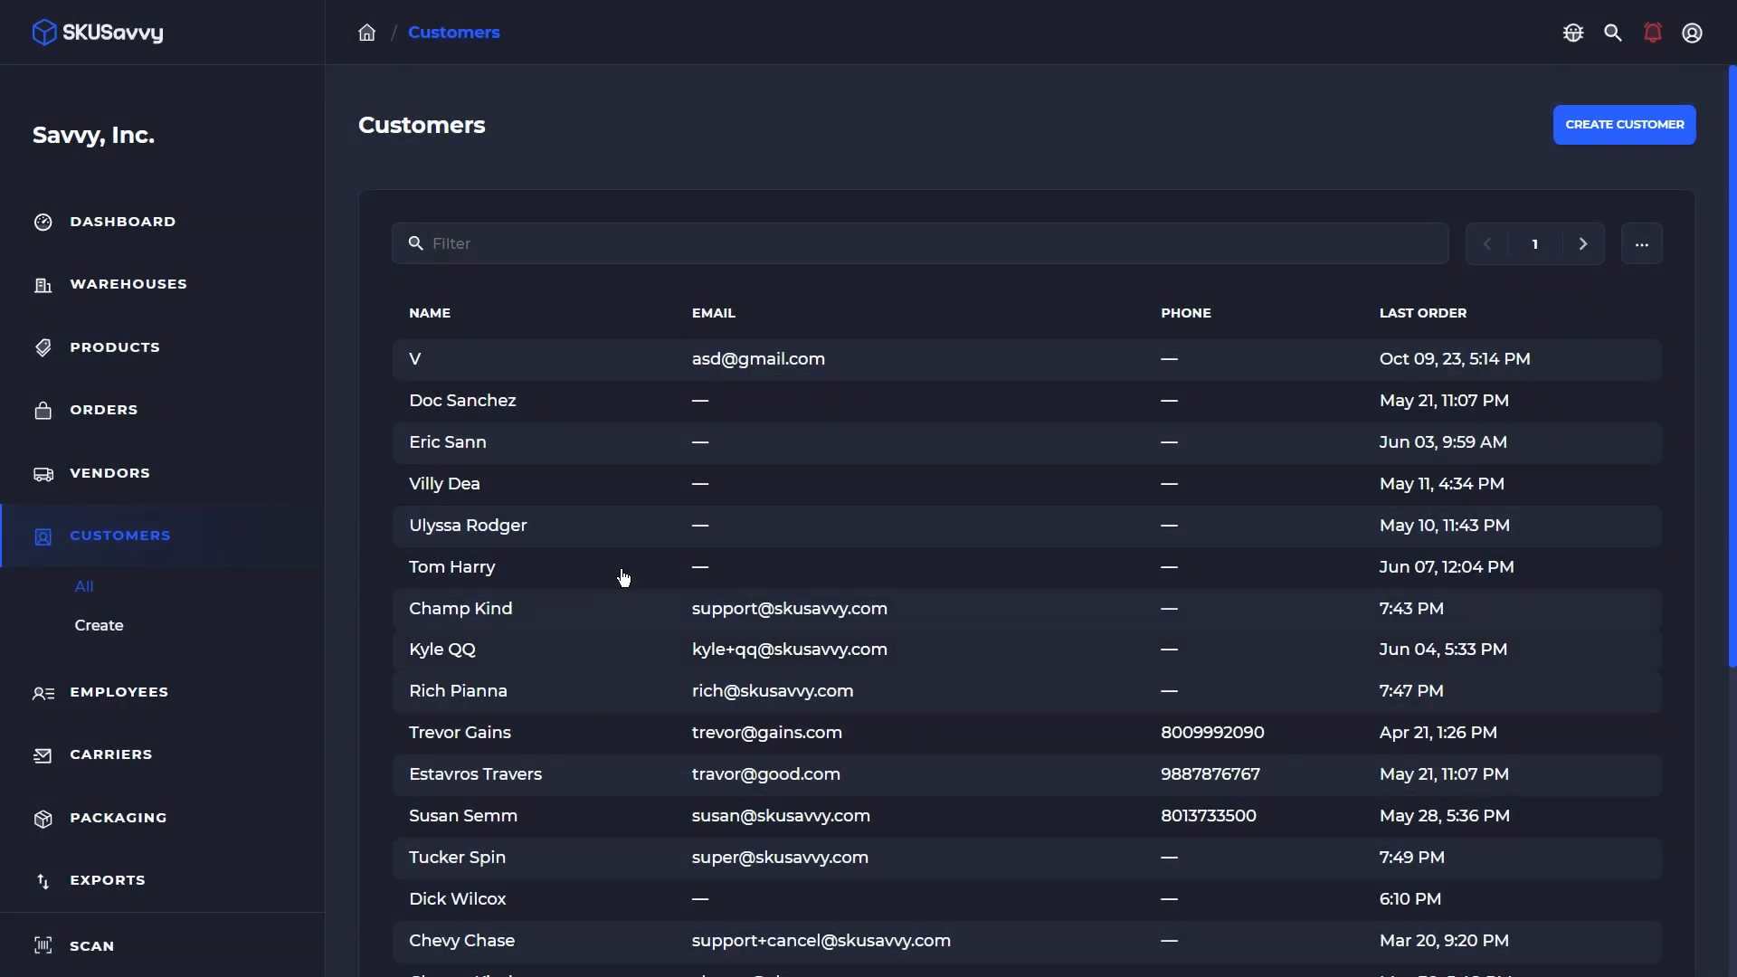
click(621, 445)
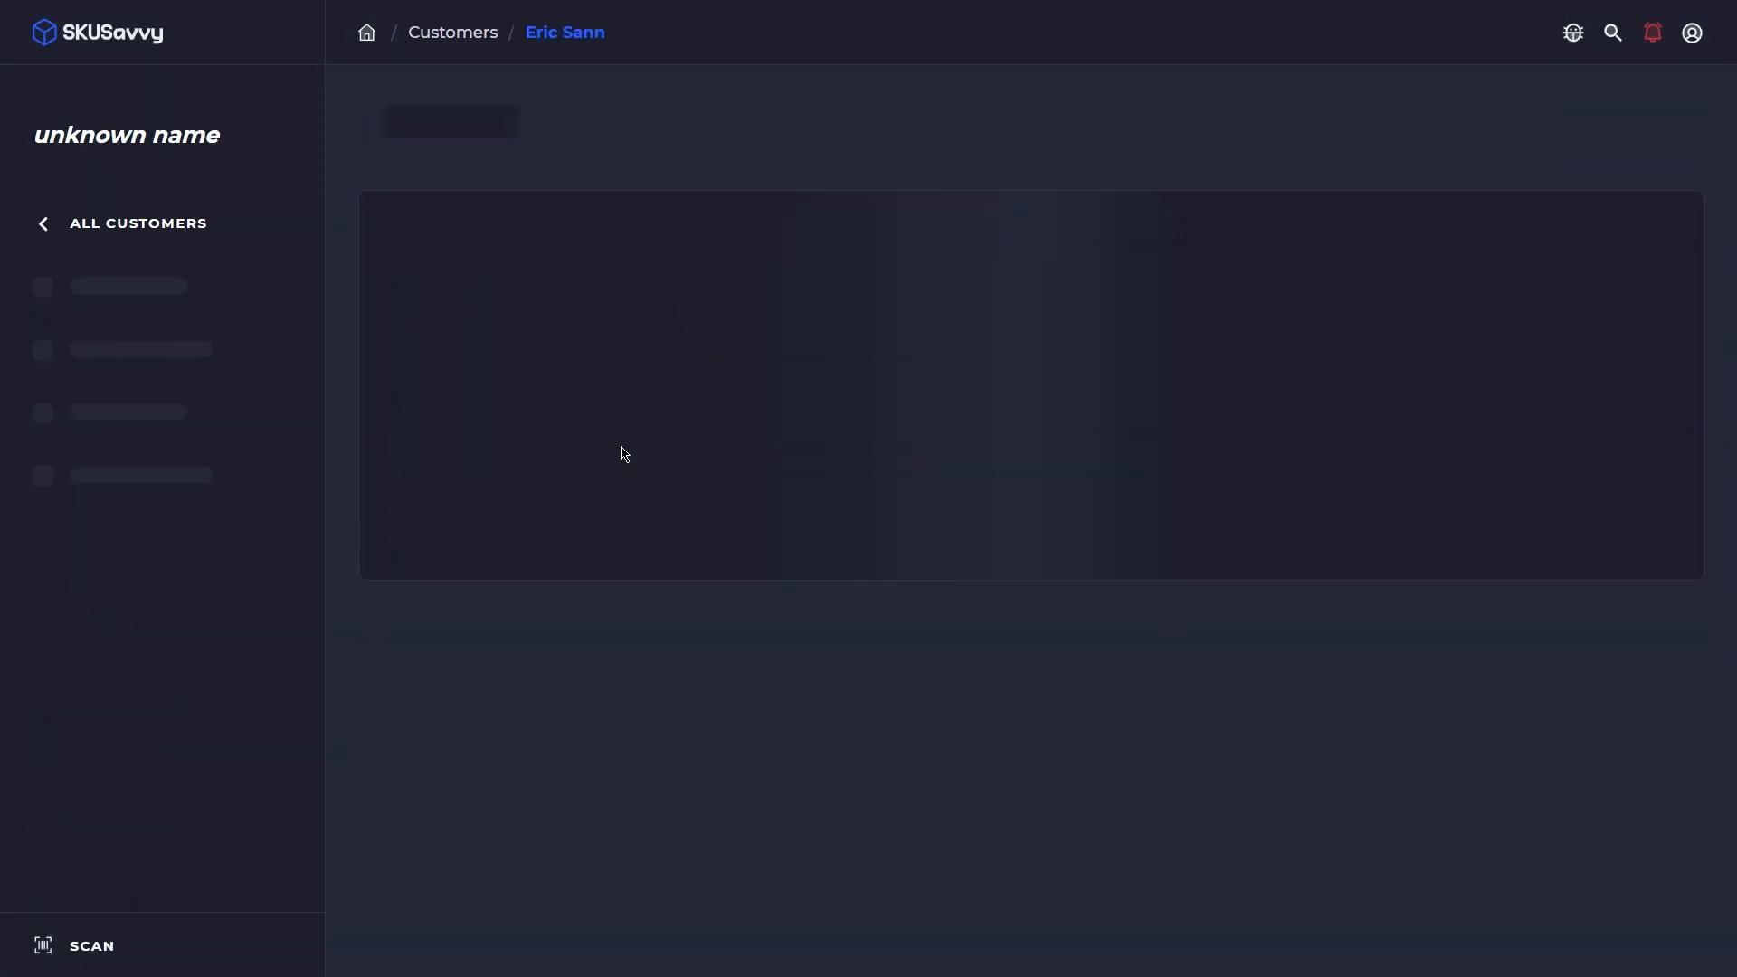
Review the customer's order history and pending orders, and view the customer's locations
click(146, 400)
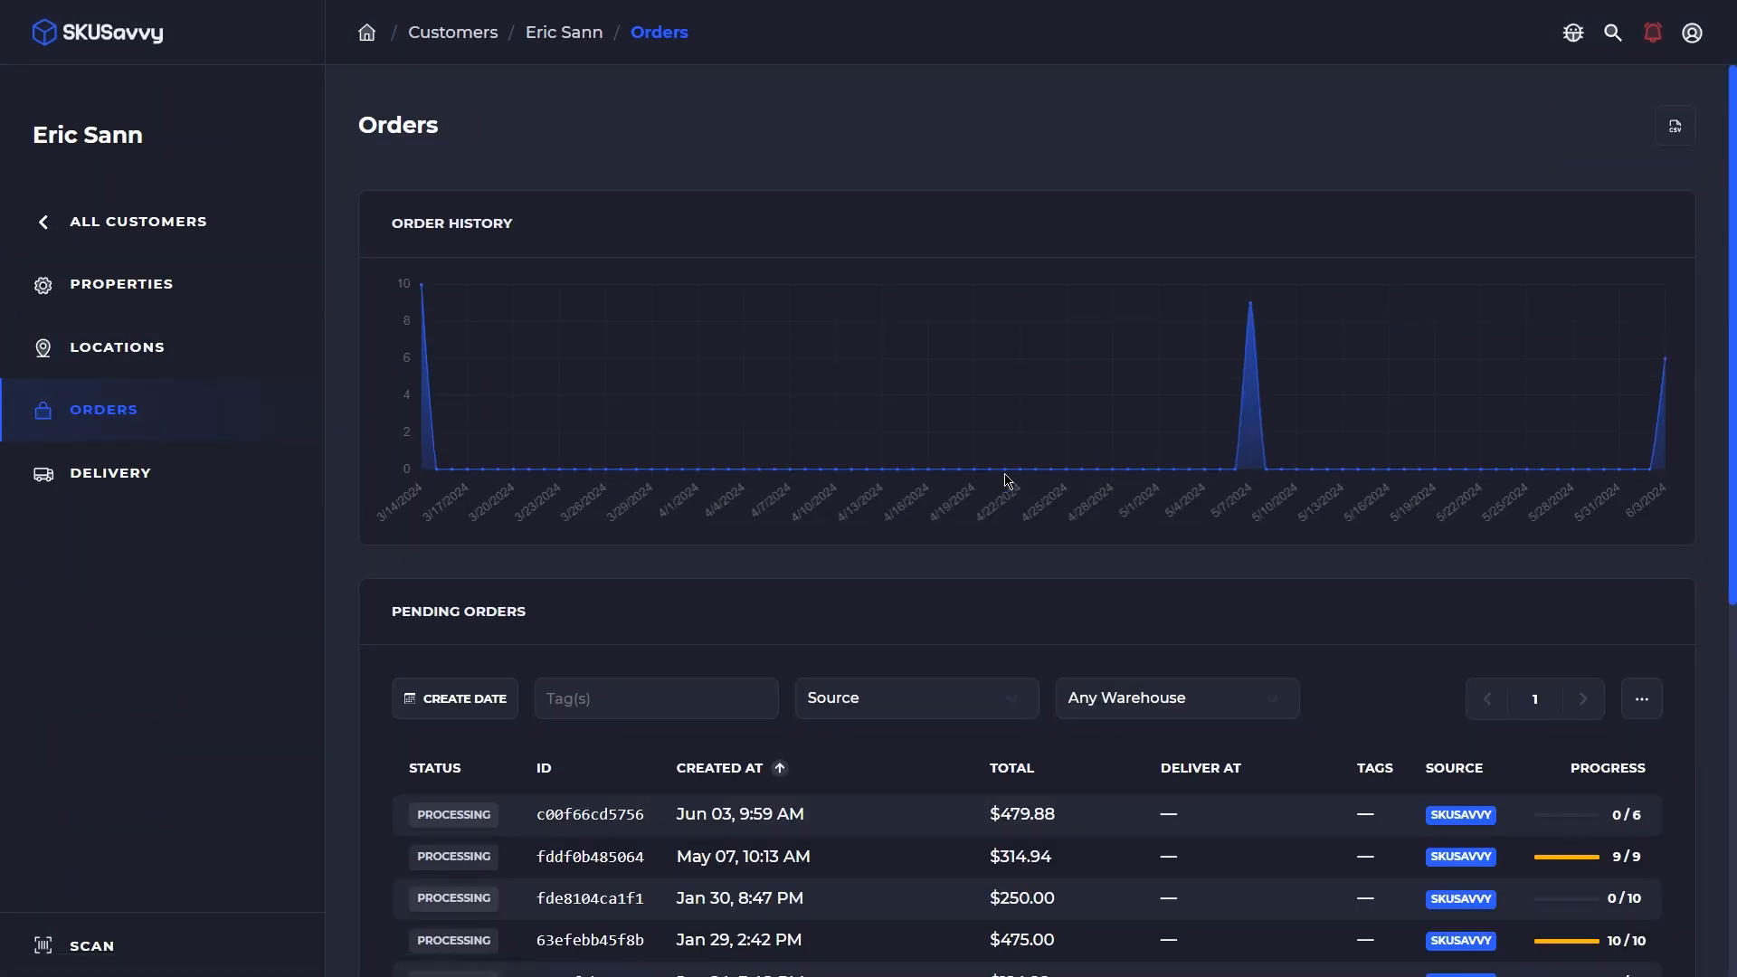
scroll(1011, 533, down, 3)
click(144, 355)
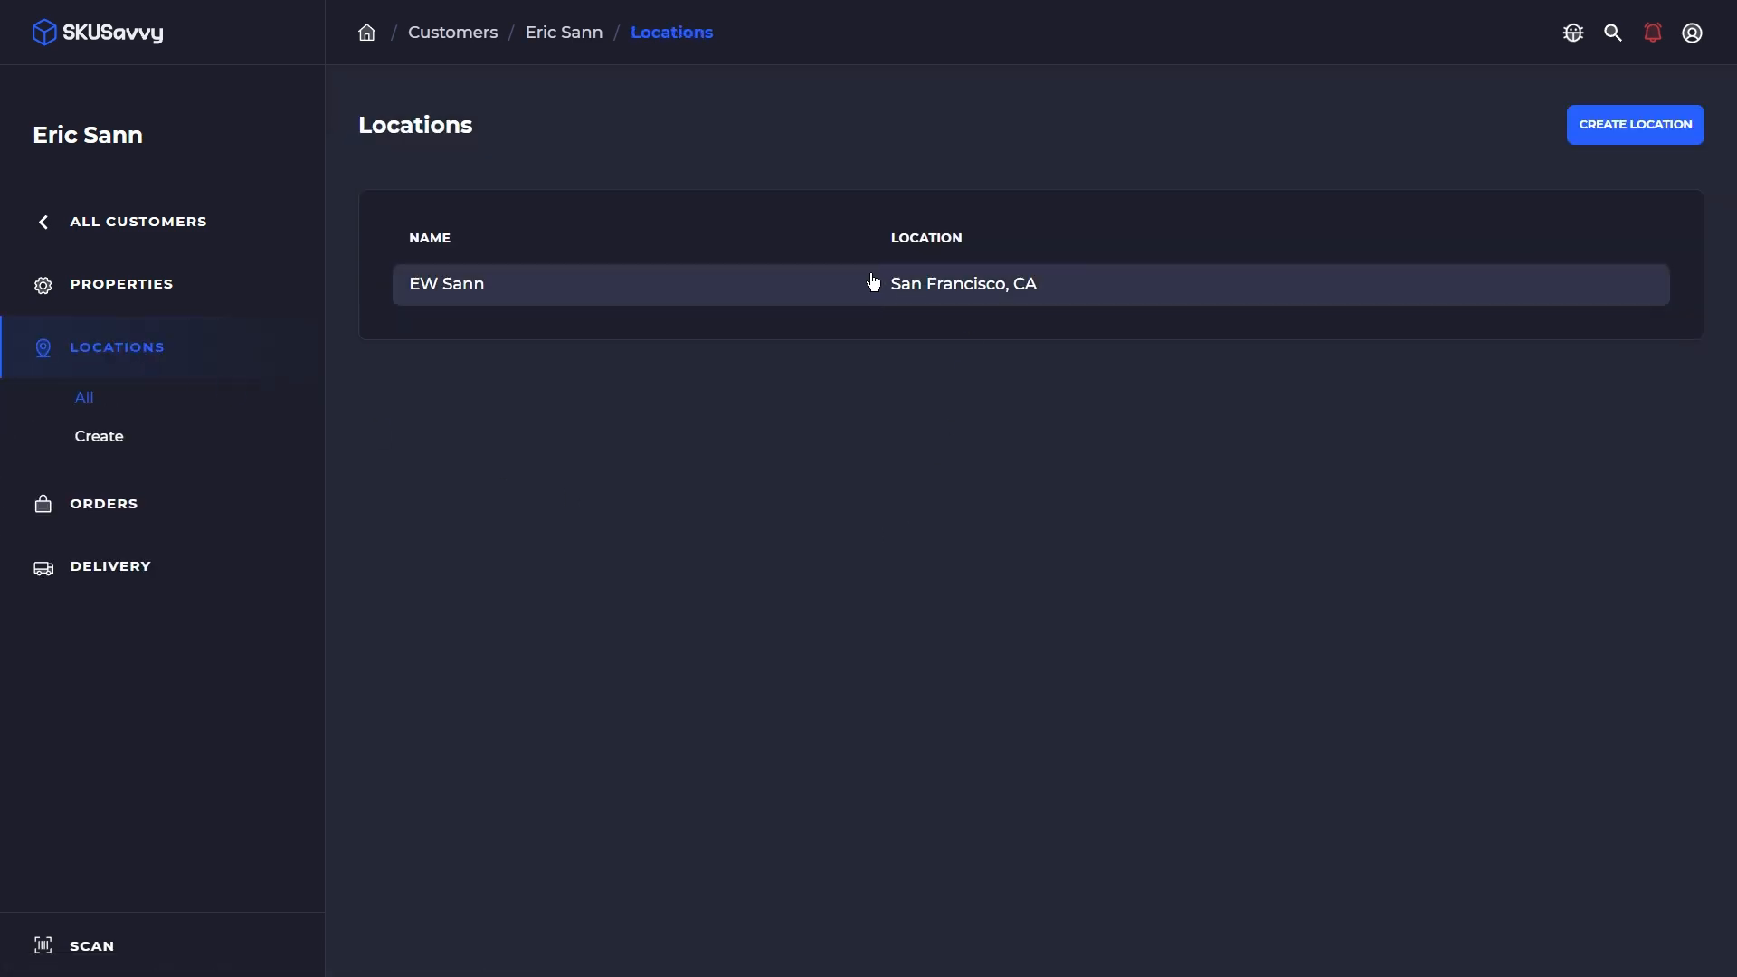
Open the company employees list and review the permissions assigned to the Warehouse Controller employee
click(178, 221)
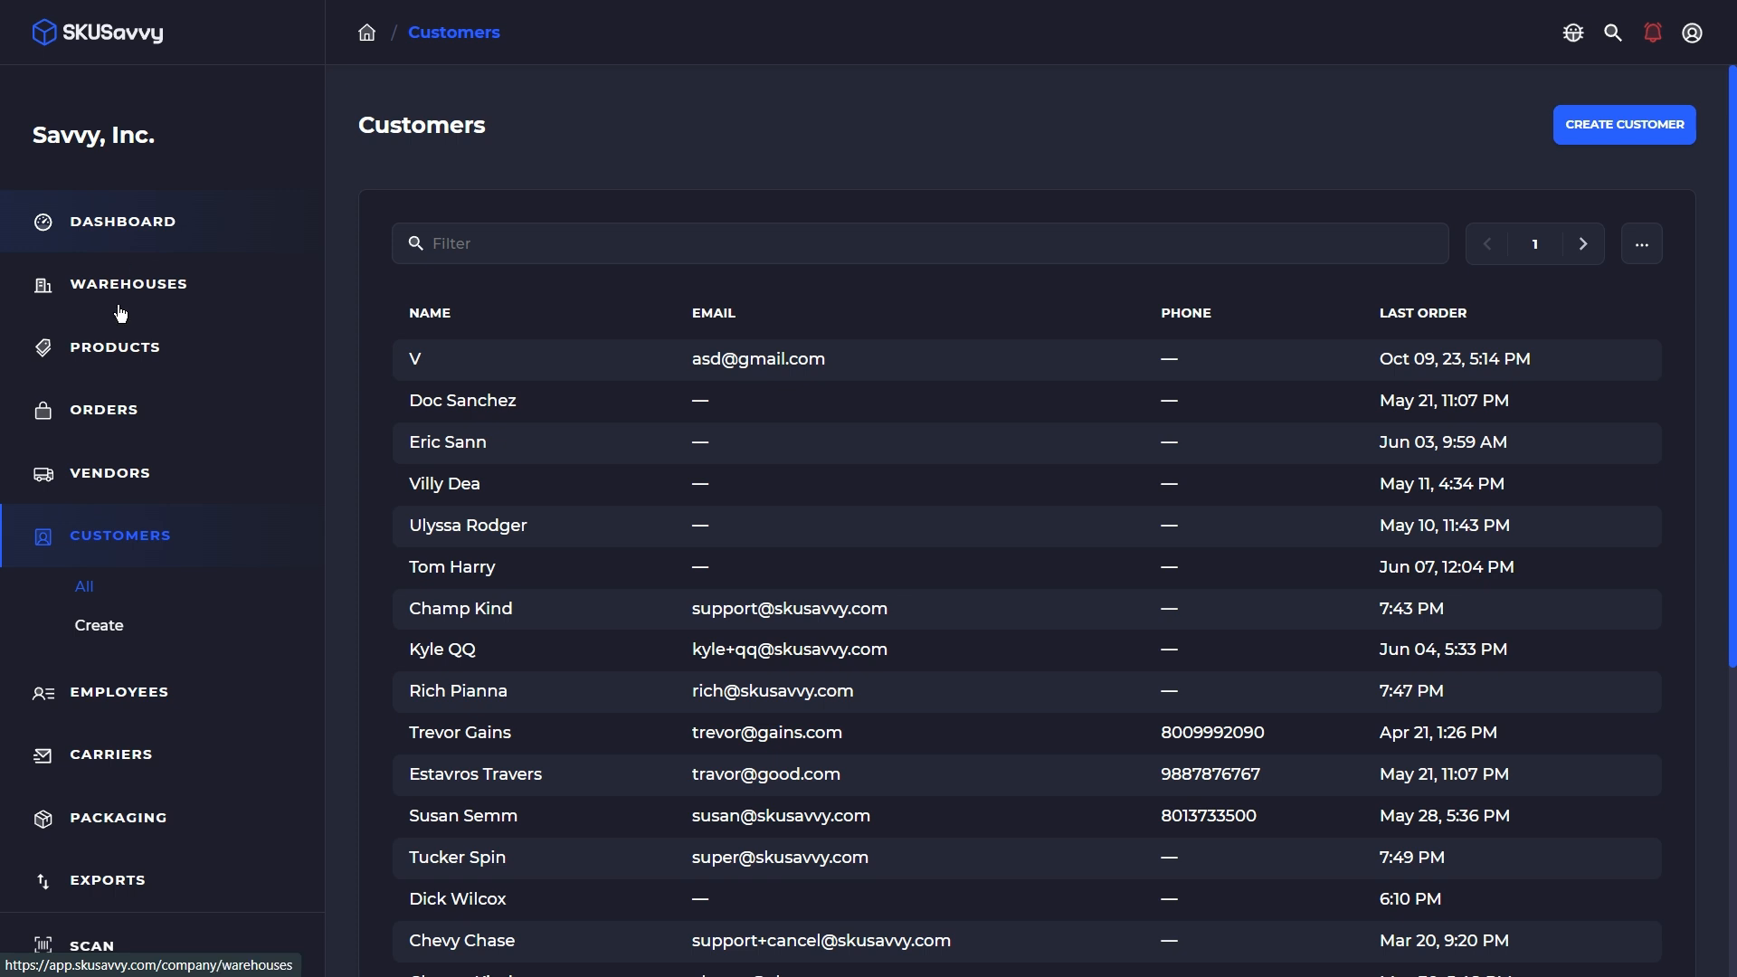
click(160, 697)
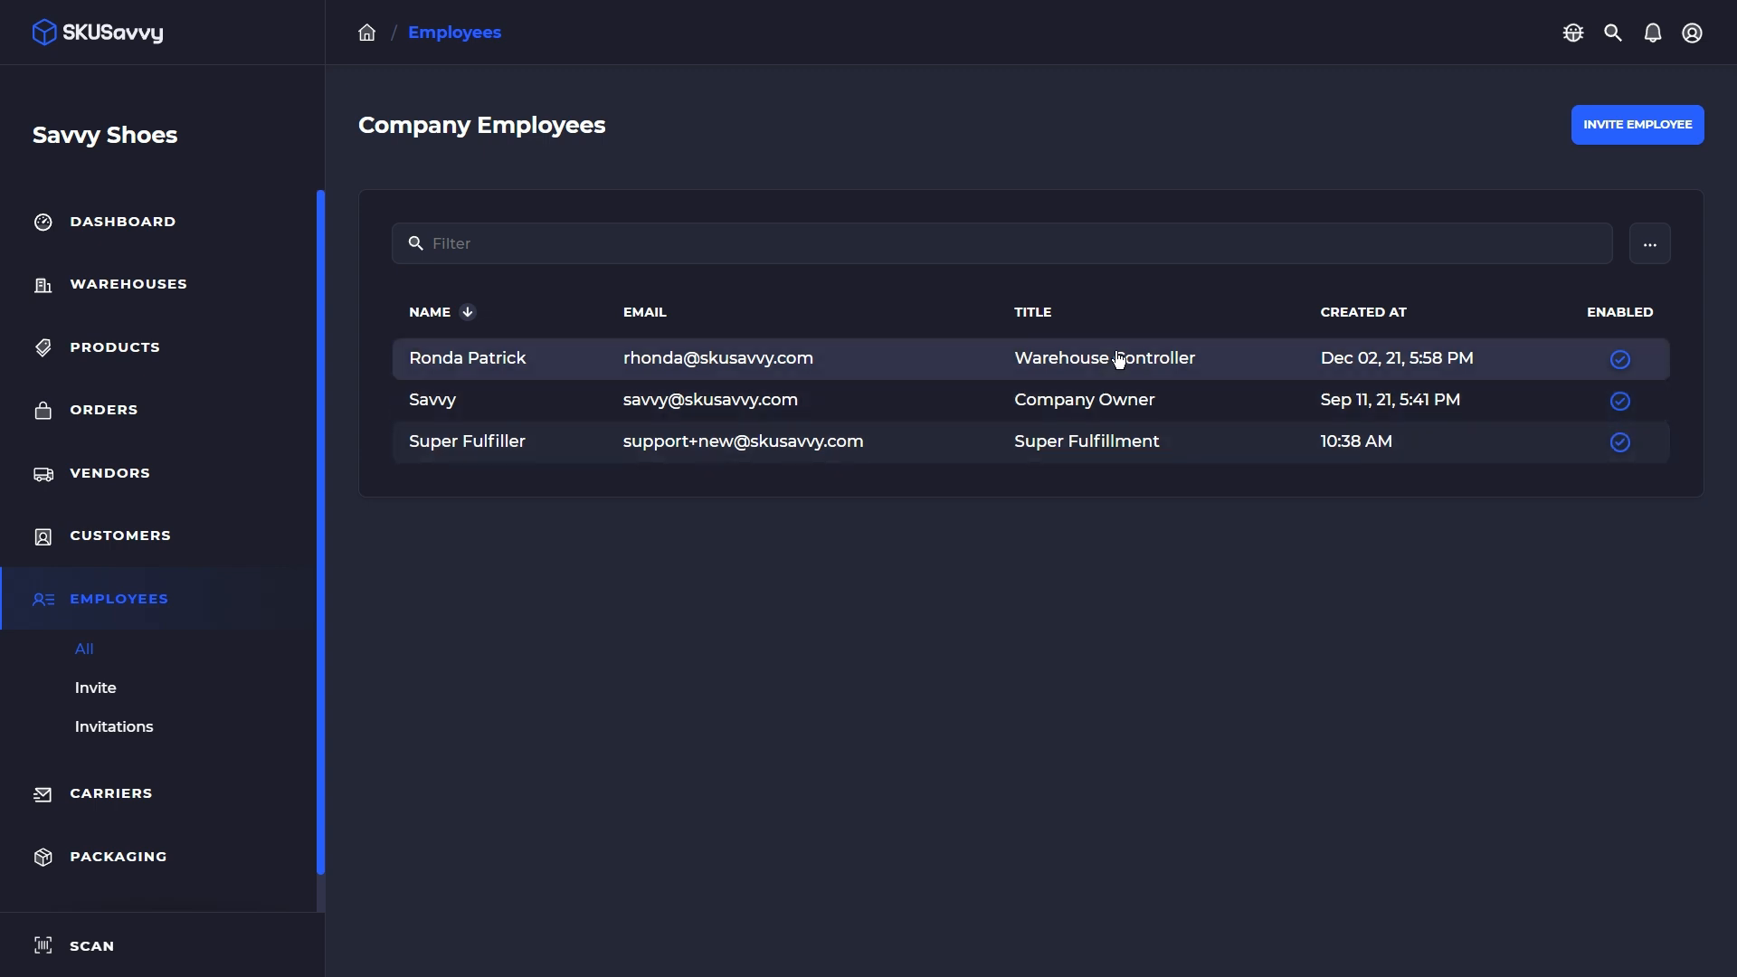
click(703, 358)
scroll(818, 399, down, 12)
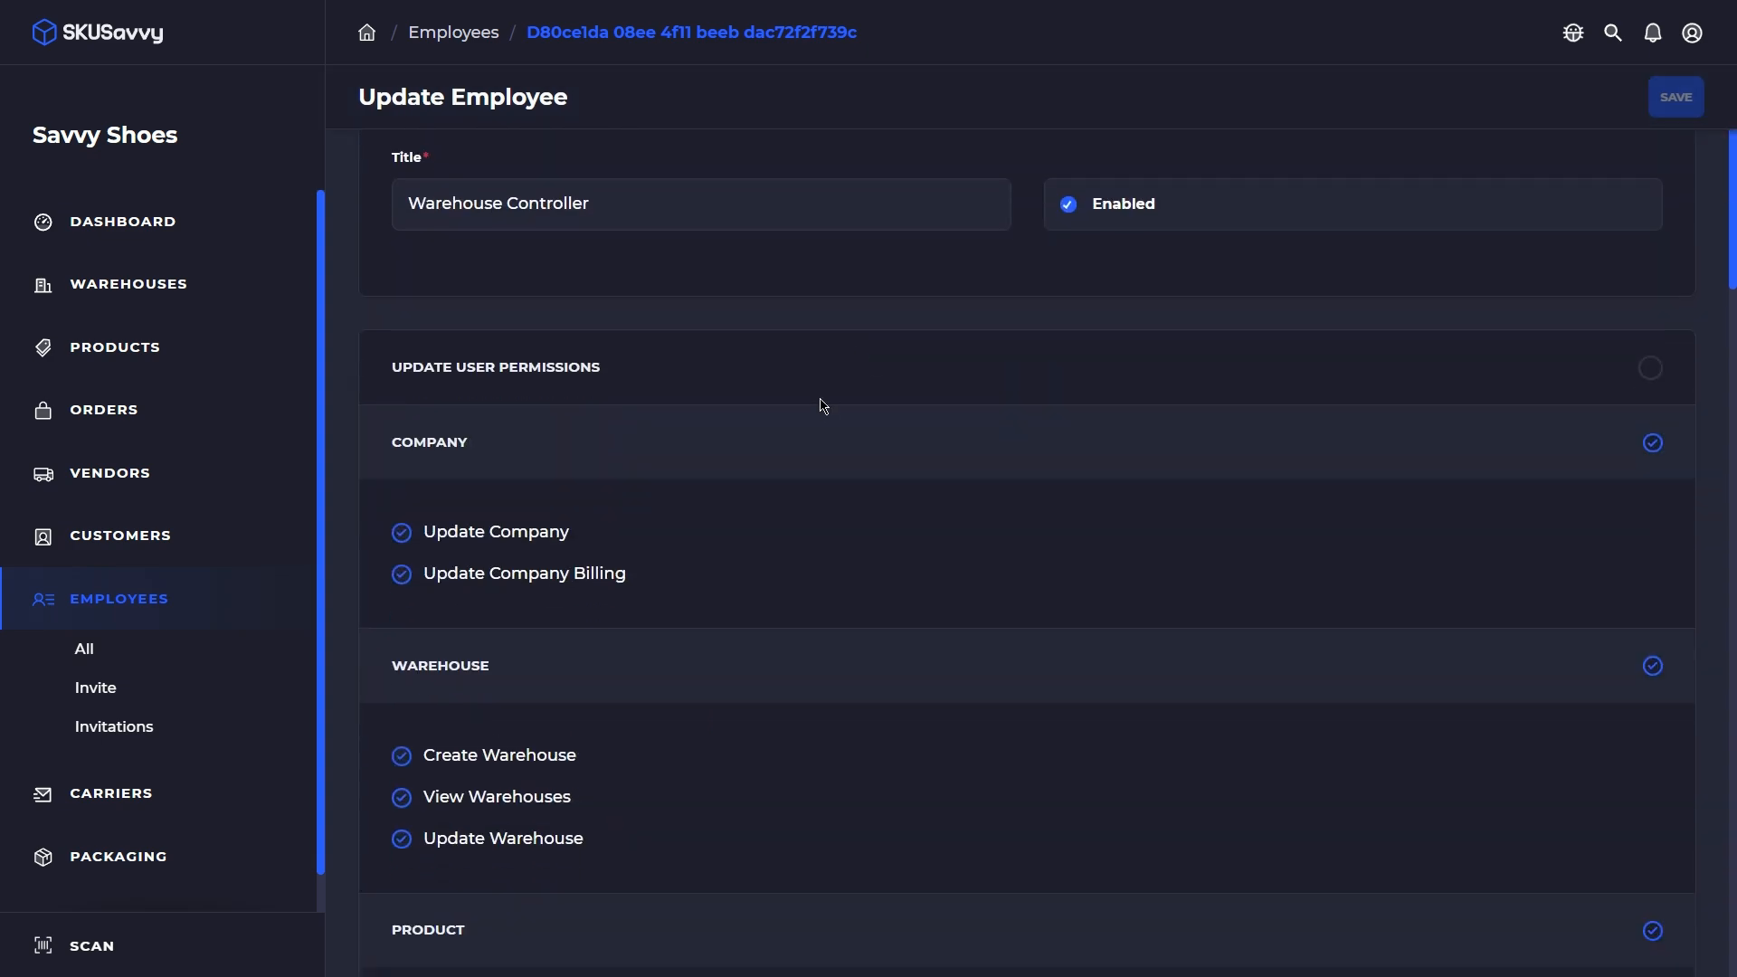
scroll(819, 416, down, 8)
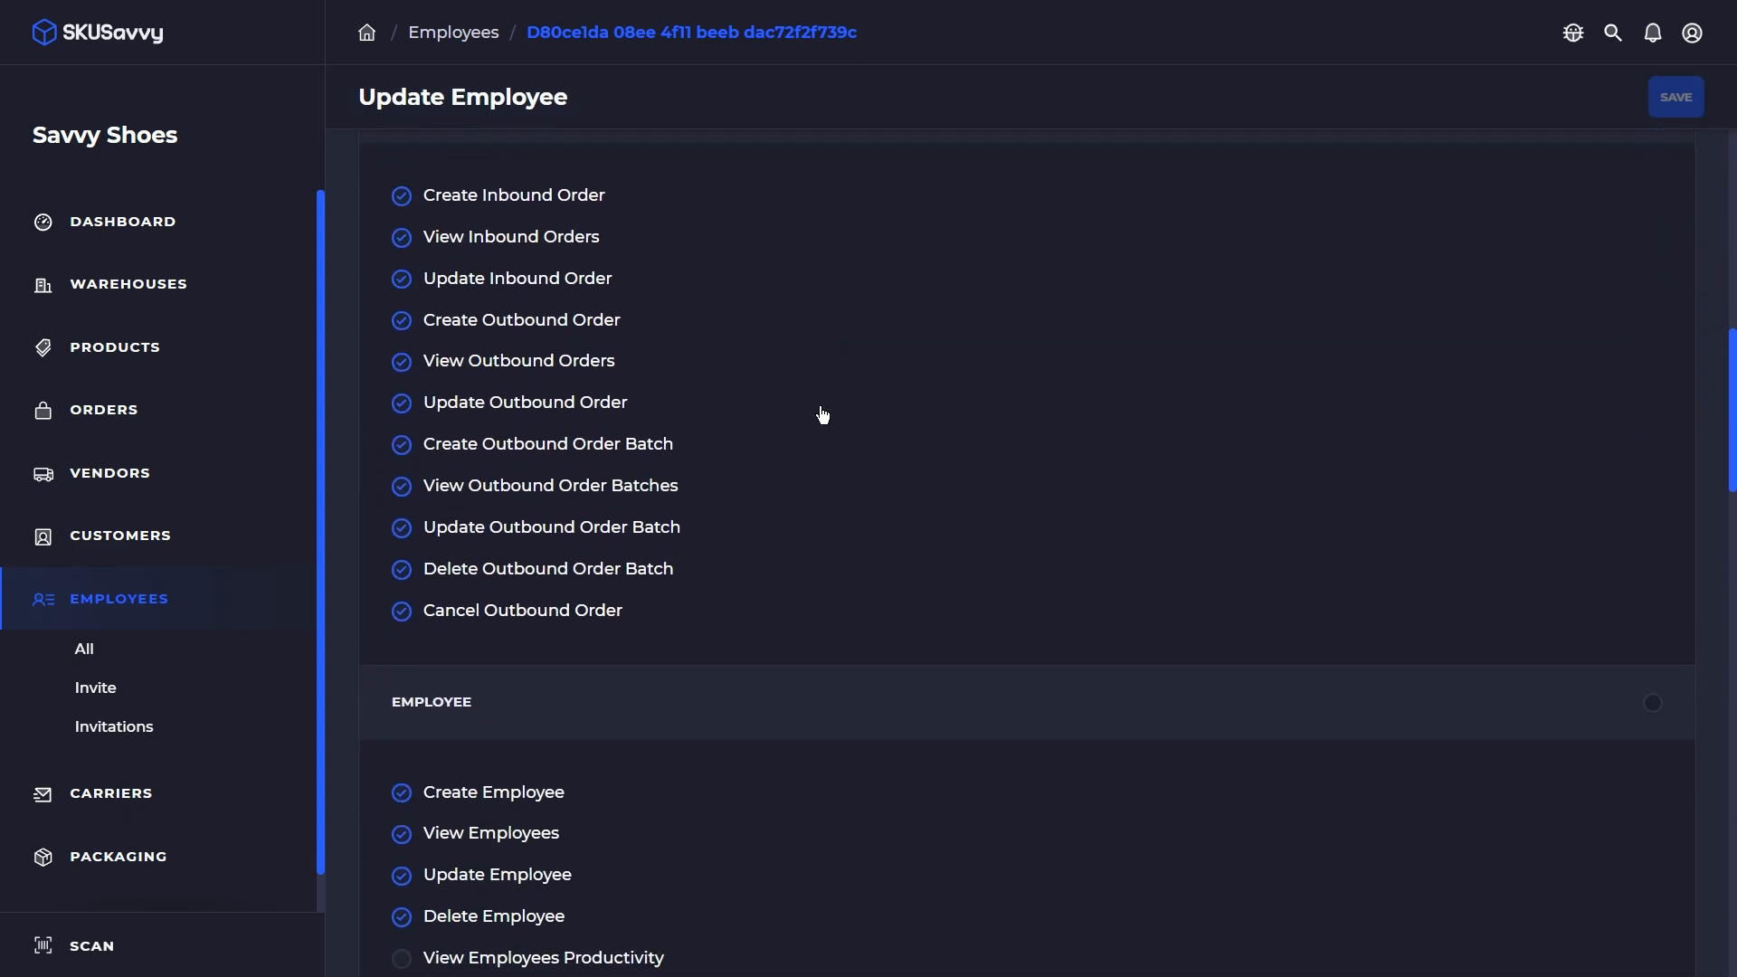
scroll(703, 443, down, 10)
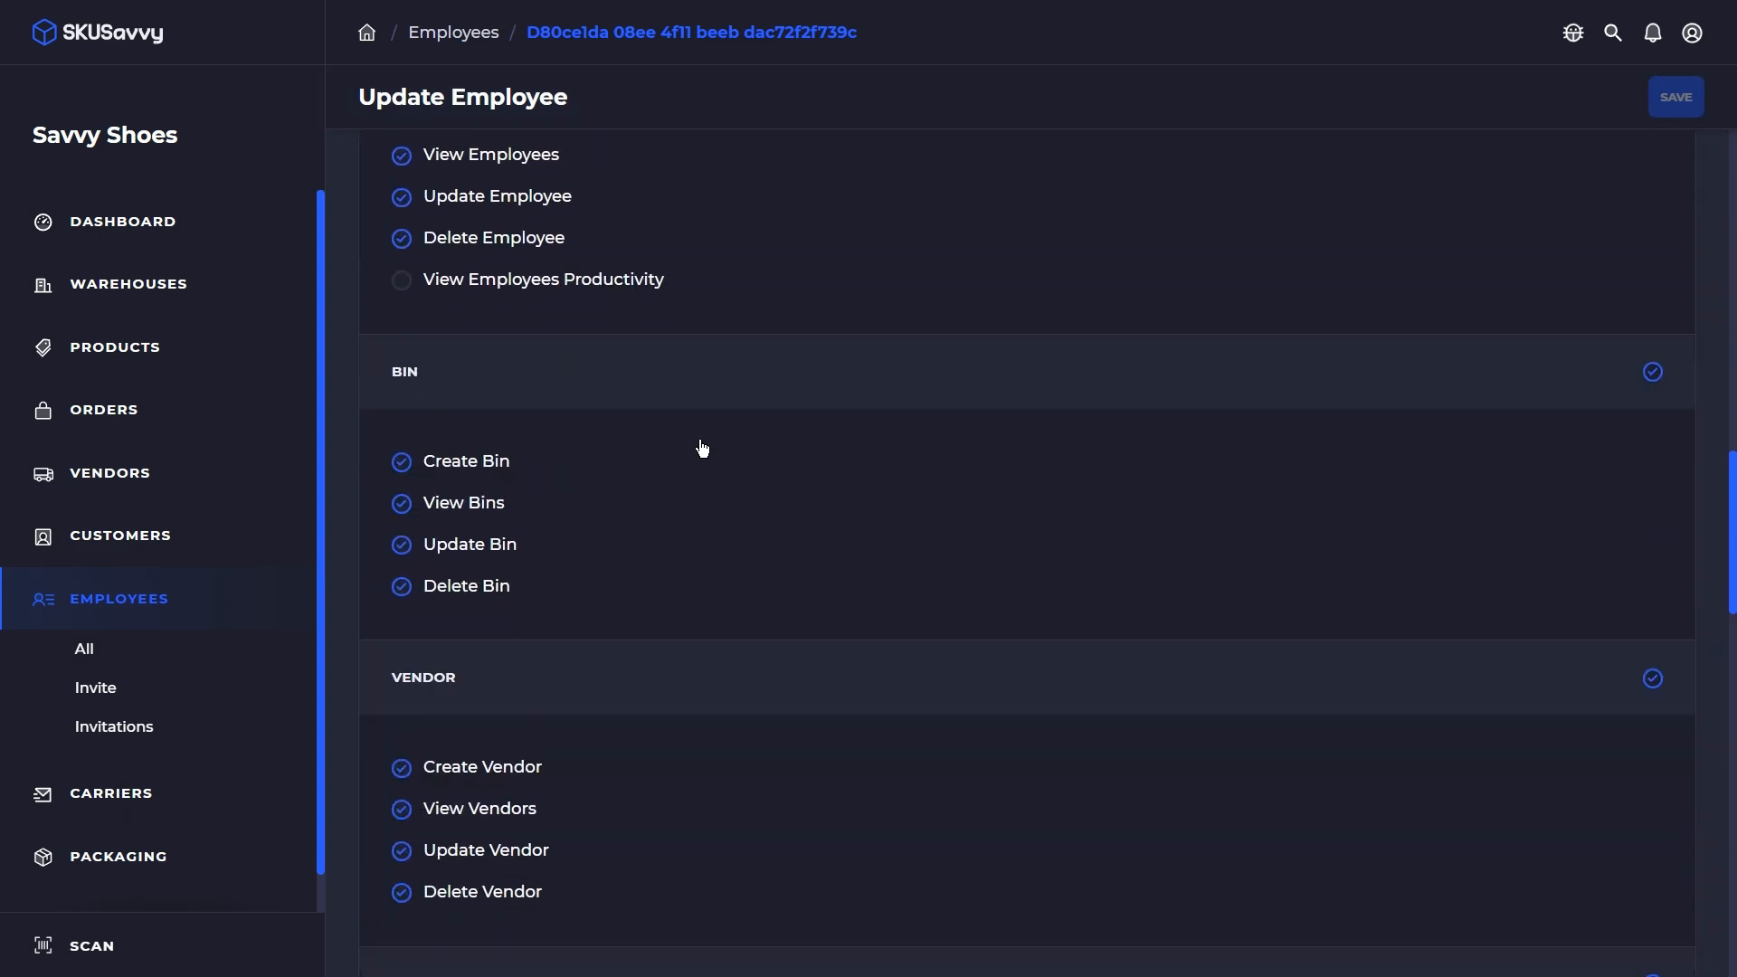
scroll(703, 446, down, 2)
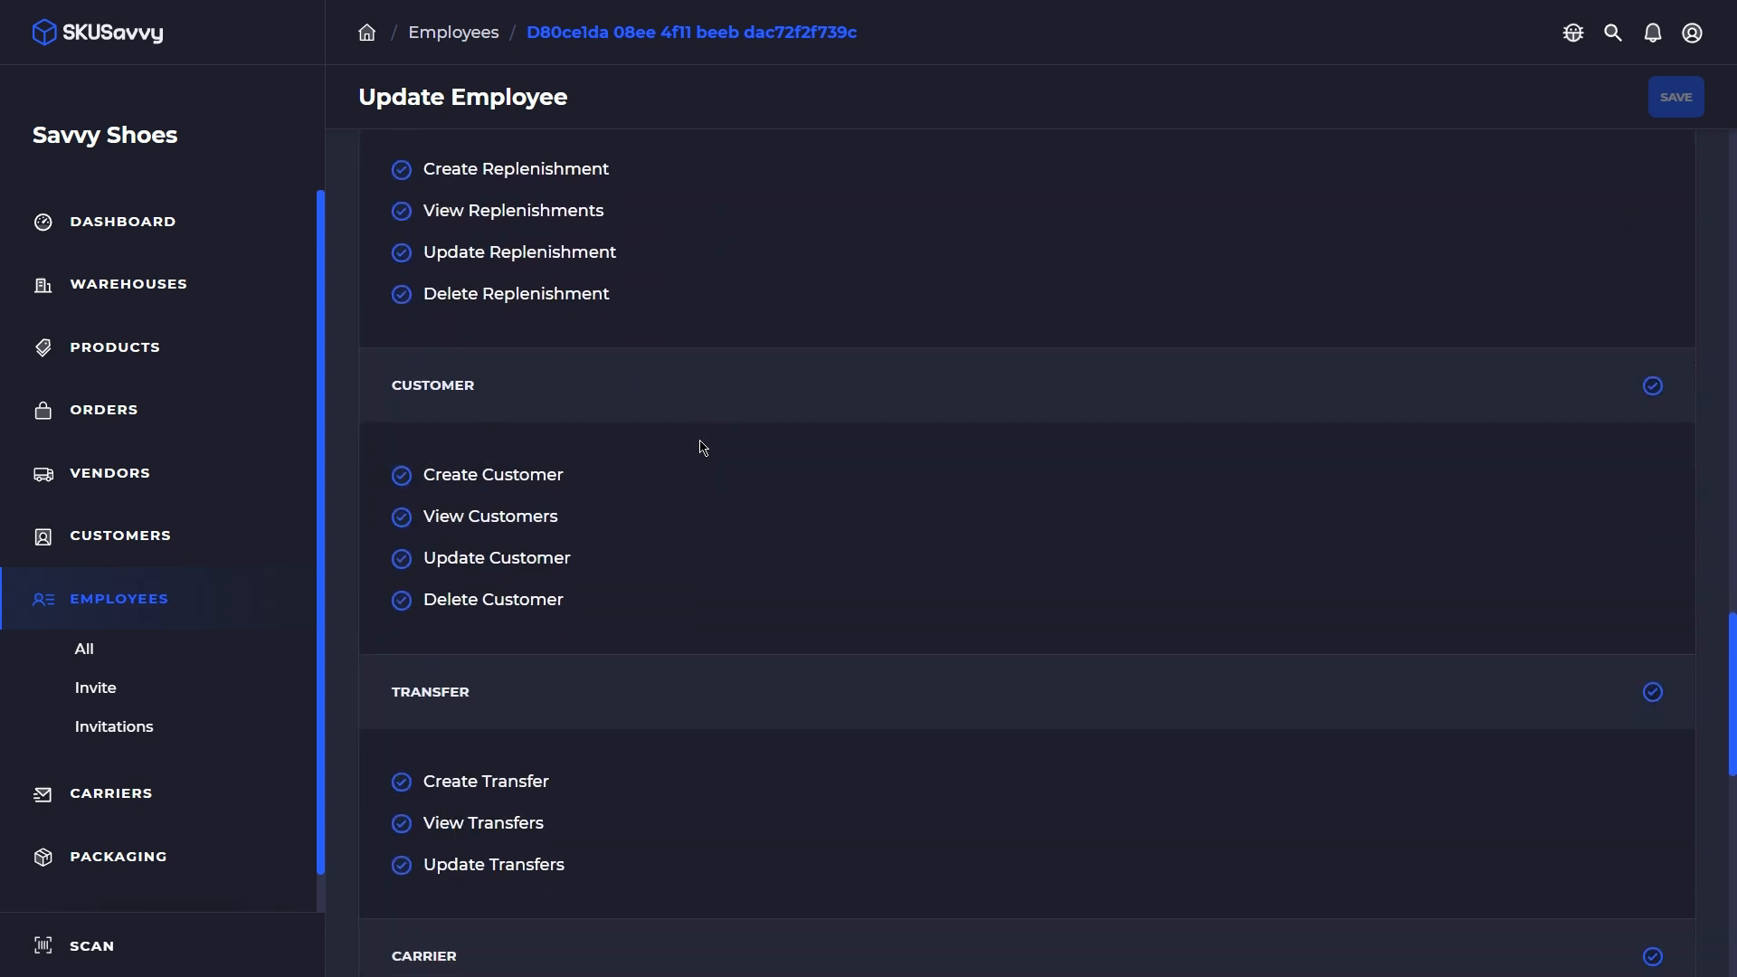
scroll(702, 508, down, 4)
scroll(701, 539, down, 6)
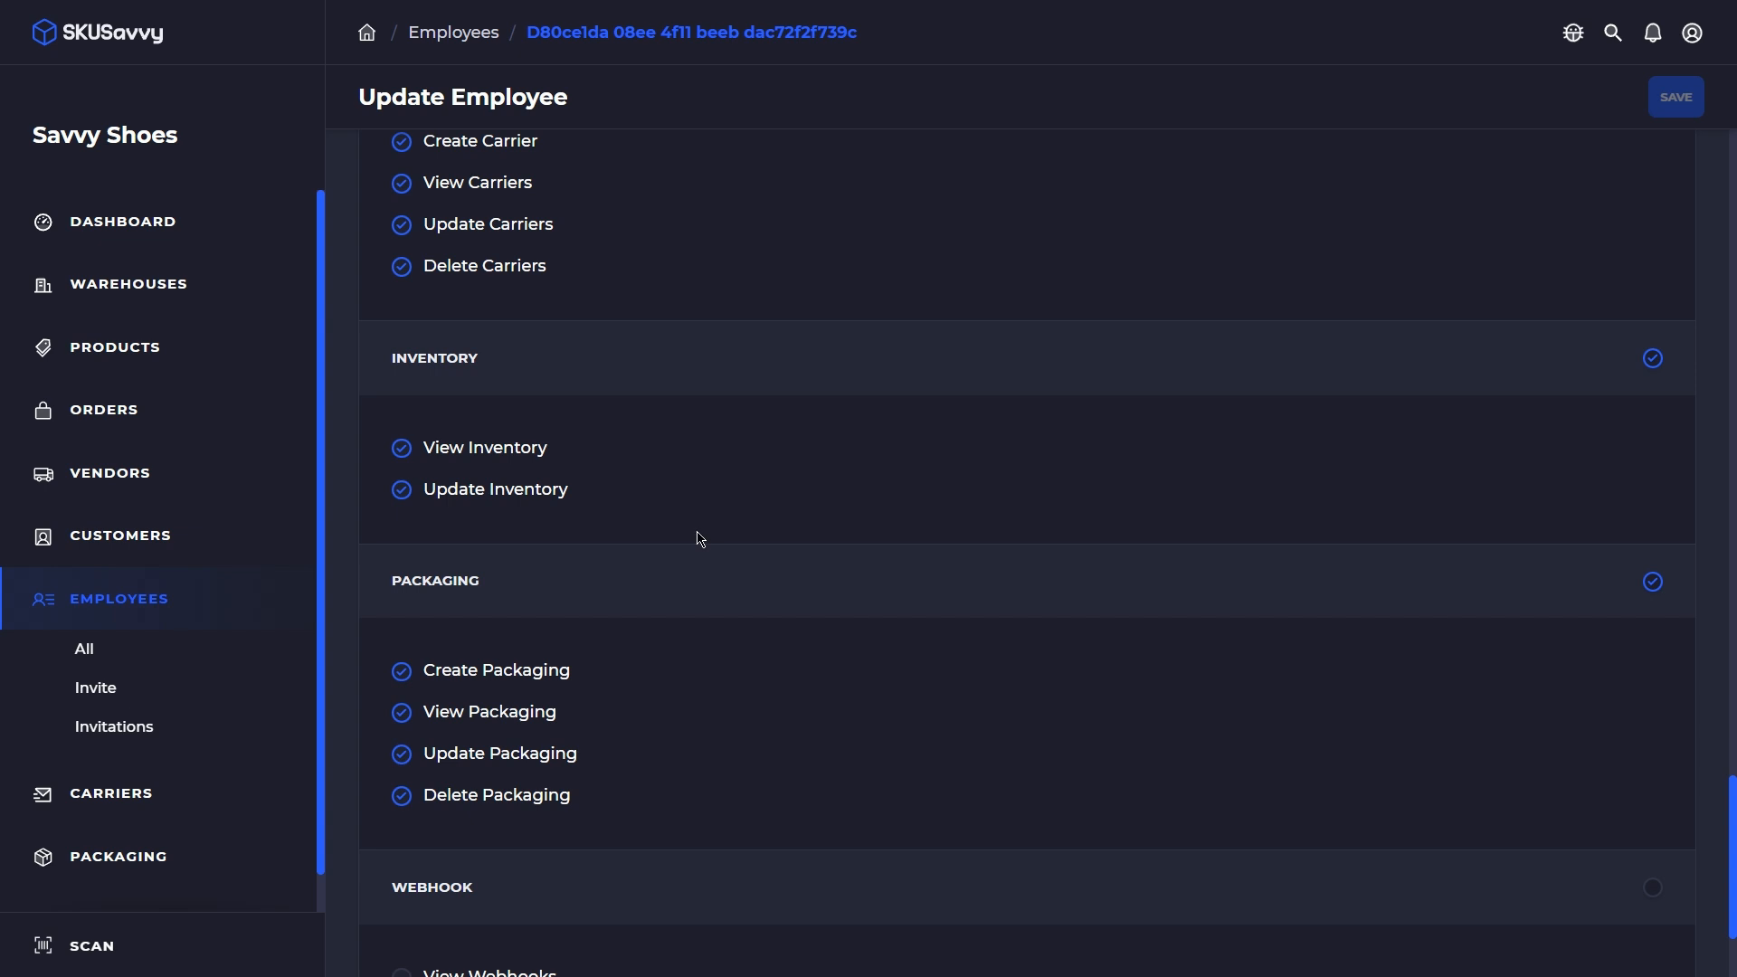
scroll(701, 539, up, 6)
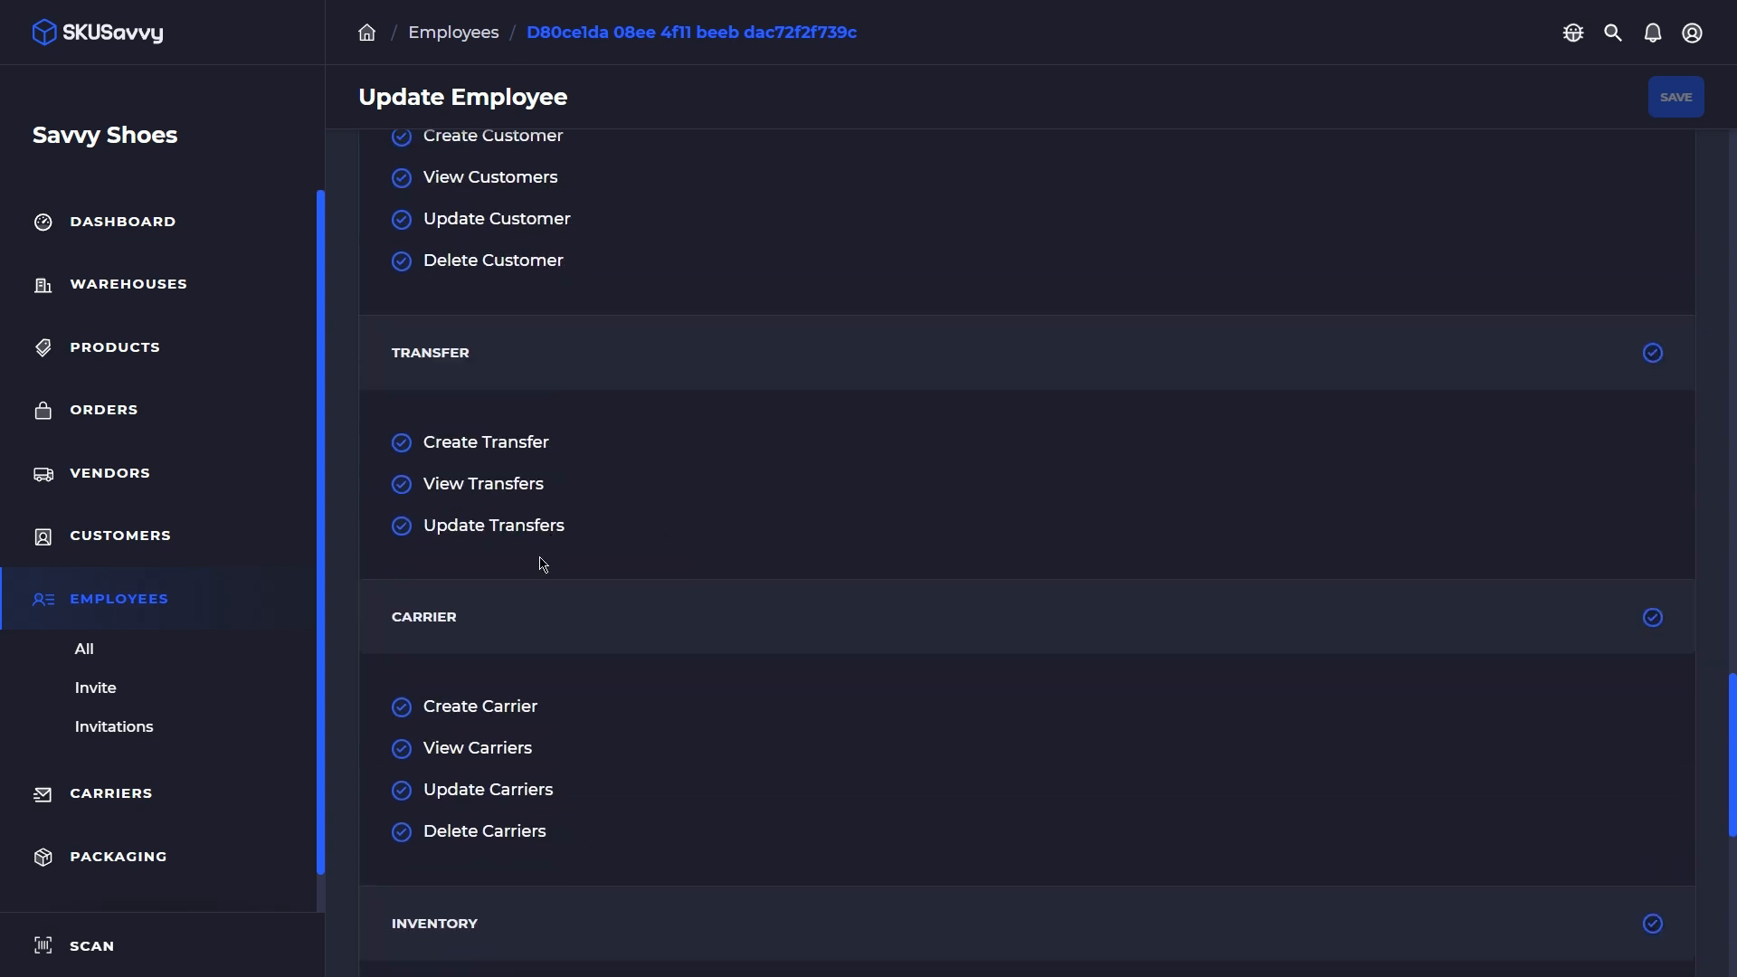
Review the Invite Employee form with its assignable permissions, and inspect entries in the list of sent invitations
click(107, 698)
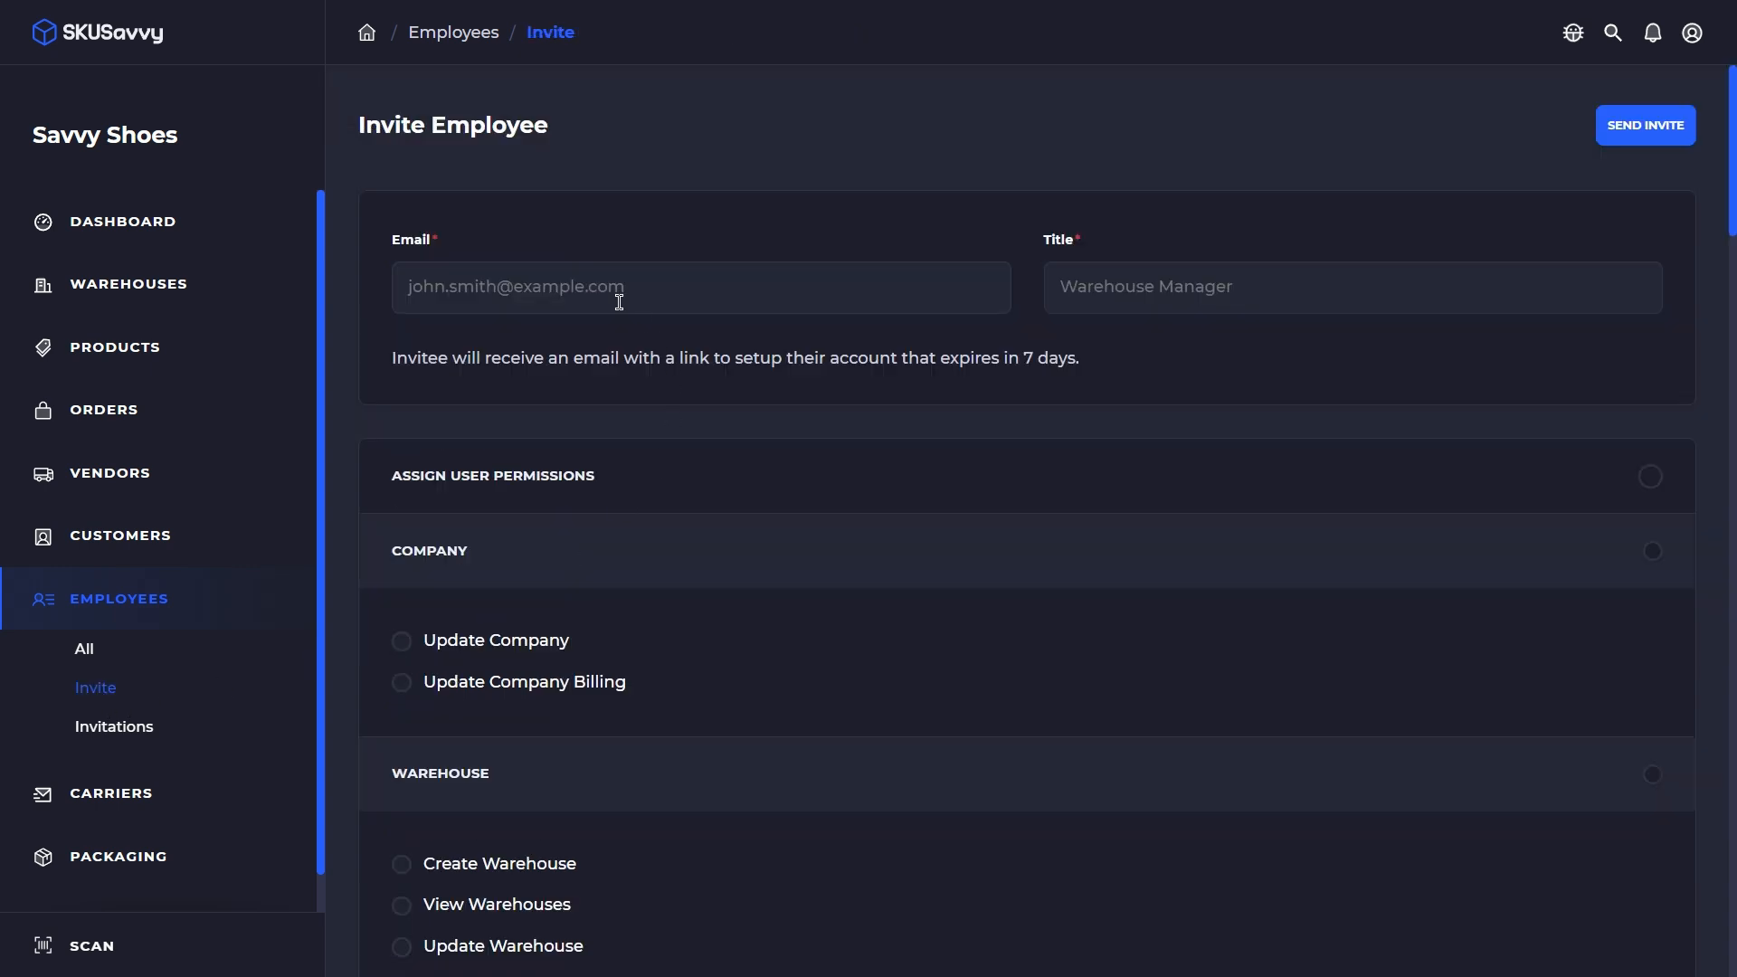
scroll(736, 465, down, 8)
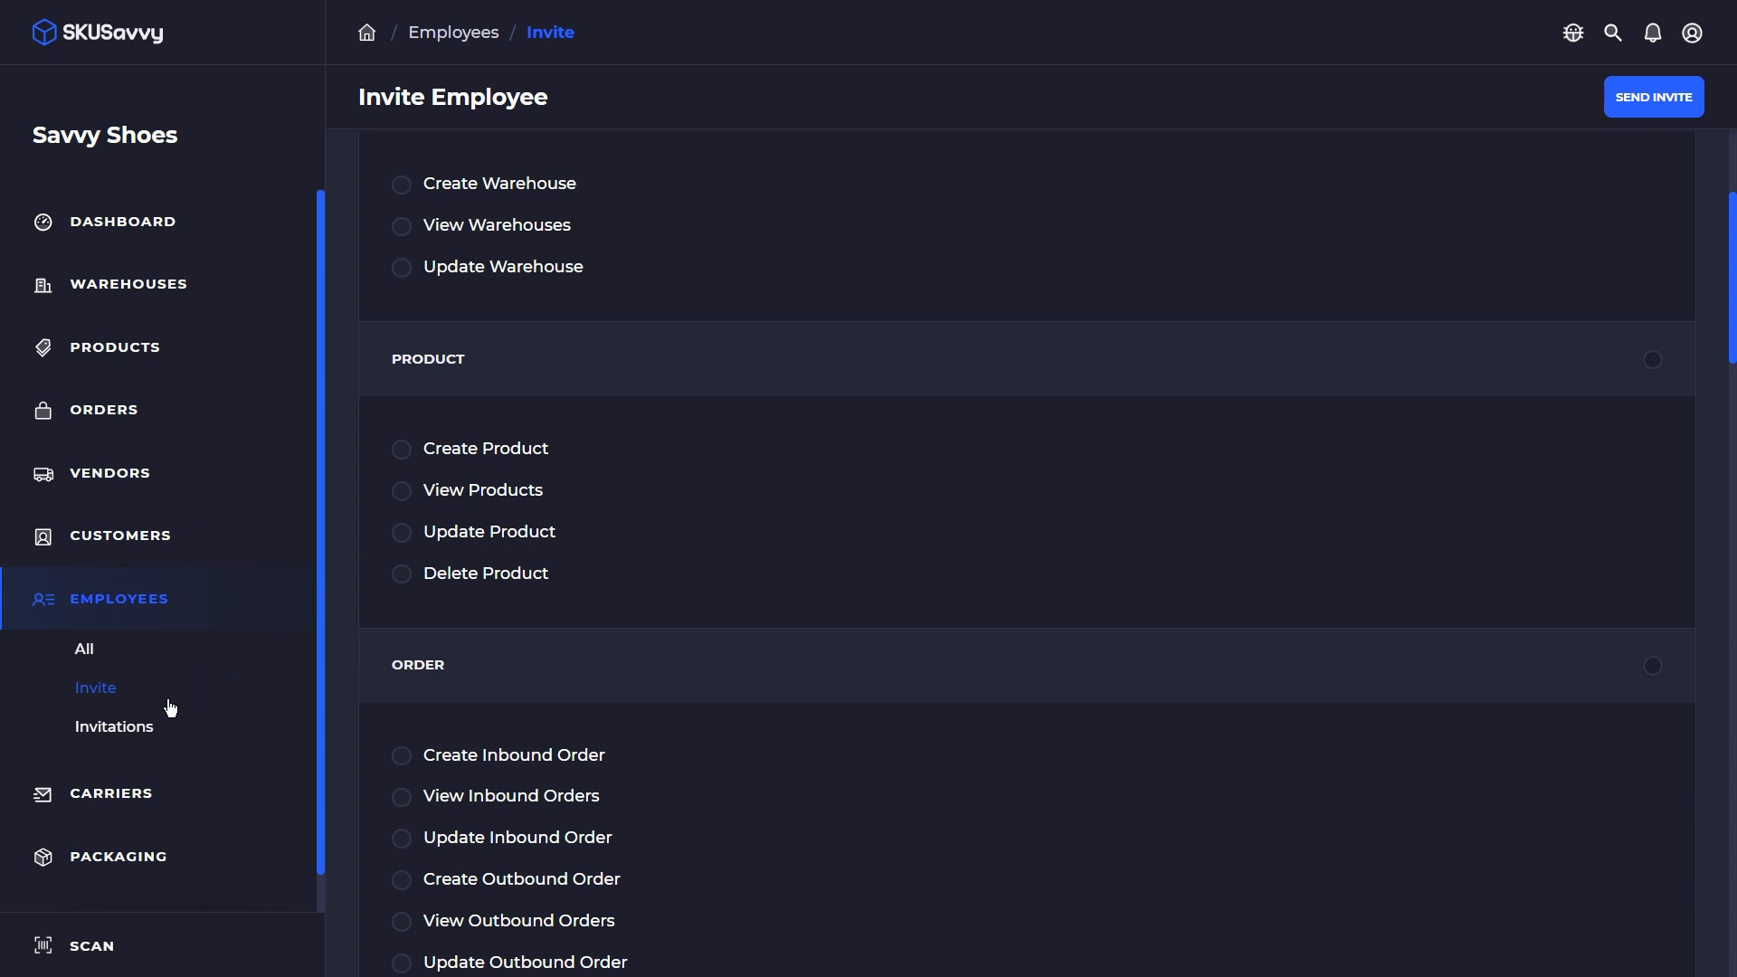
click(135, 728)
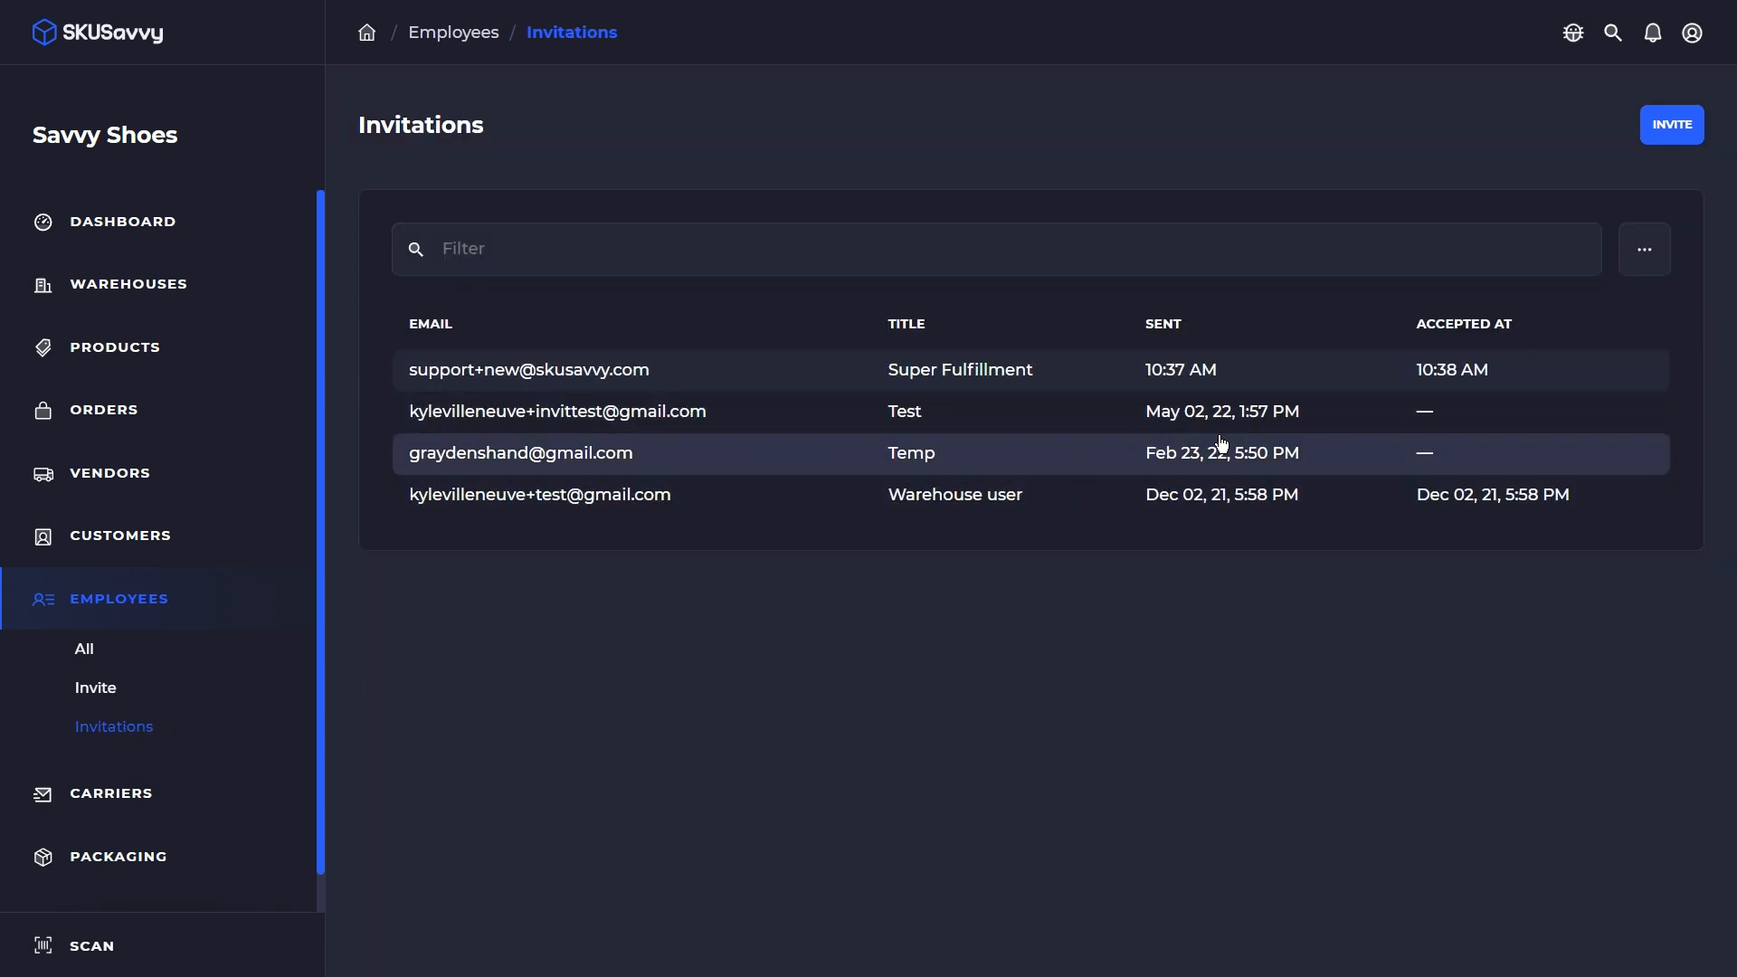
click(1021, 385)
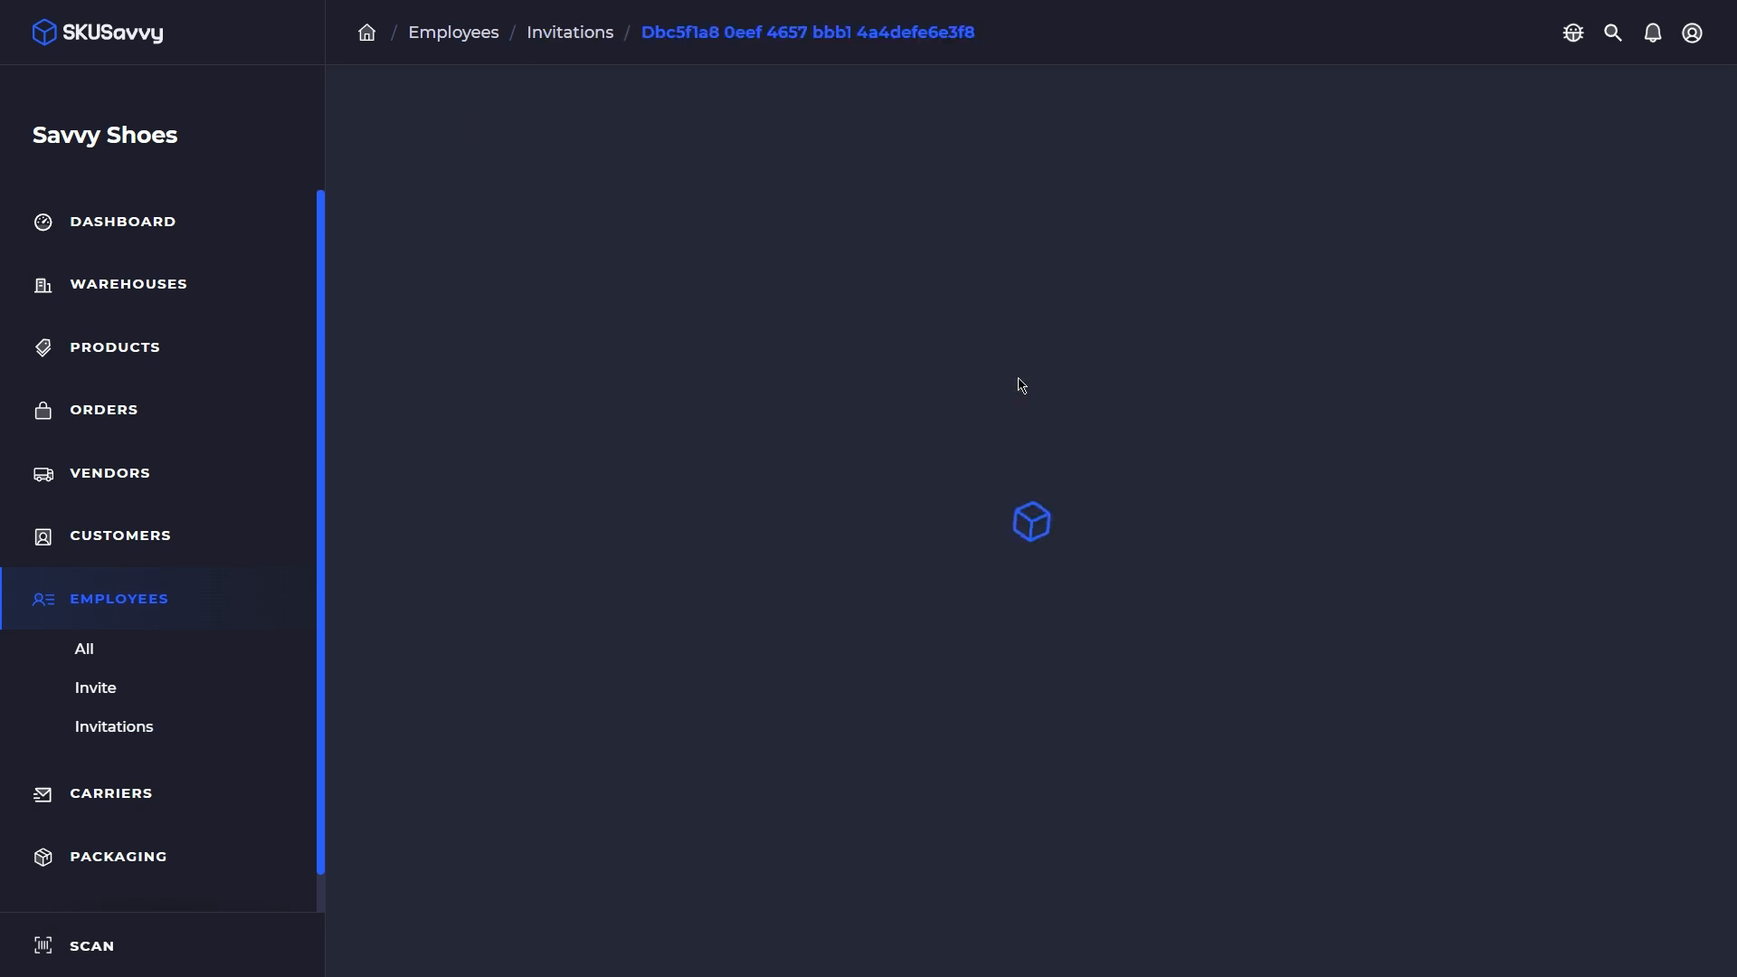
click(572, 33)
click(1084, 418)
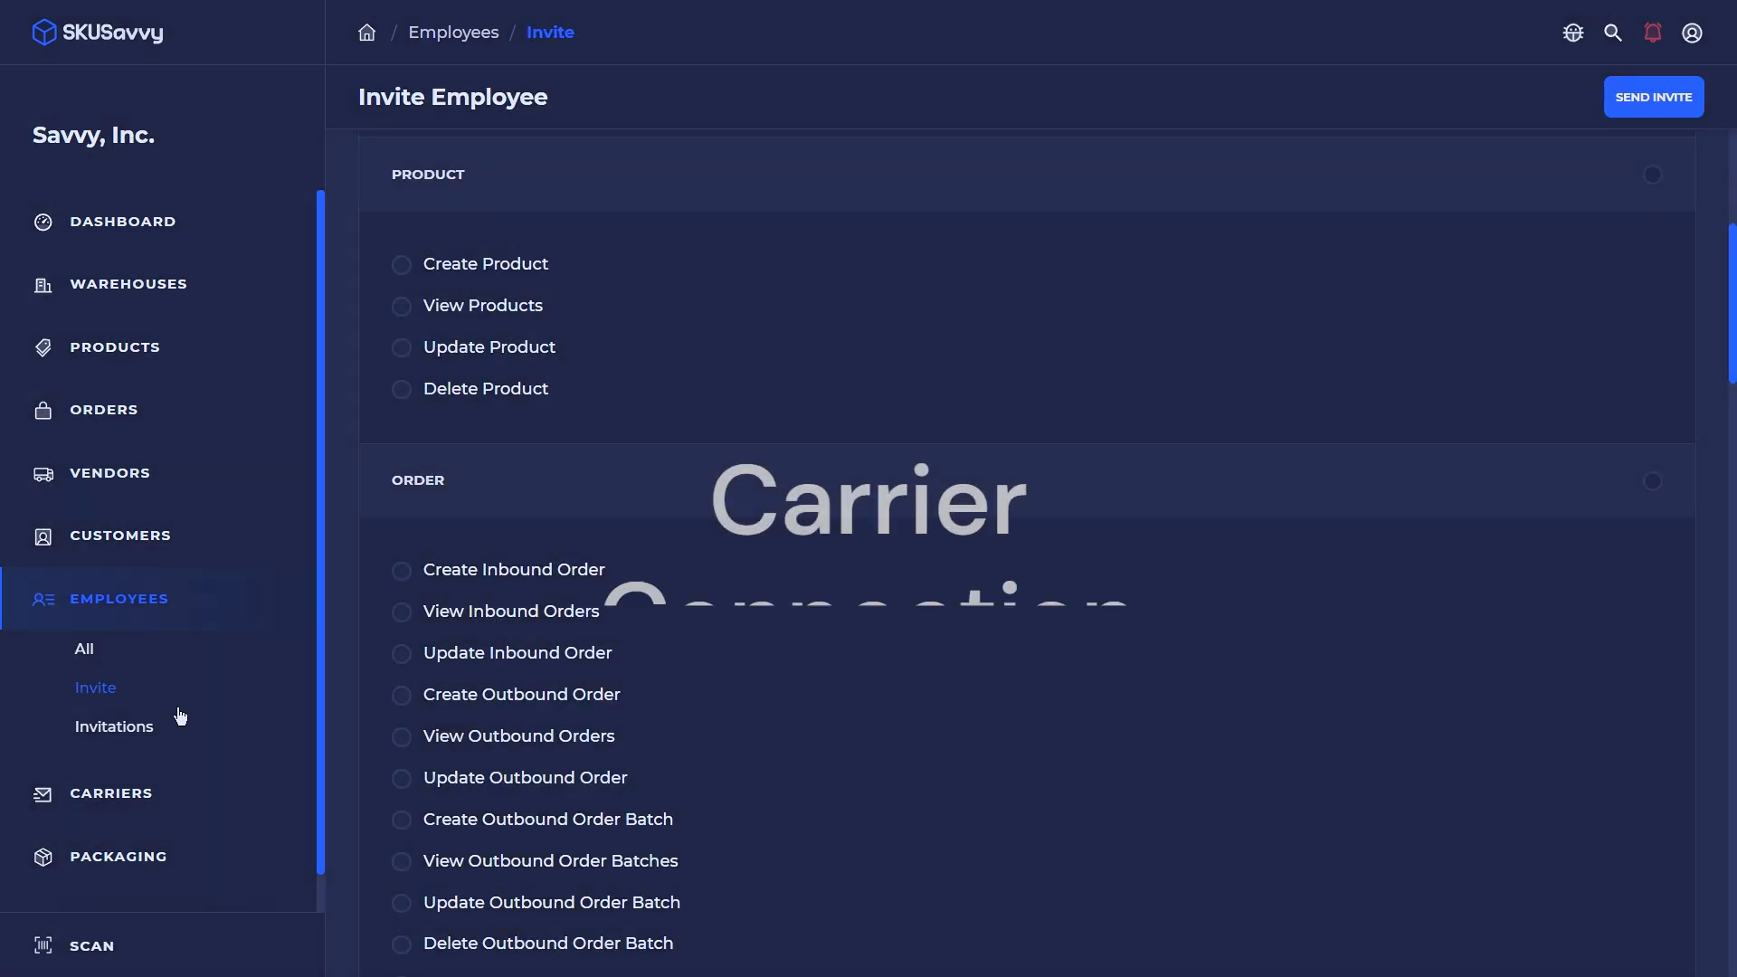
Open the carriers list and review the connected carrier accounts in ShipEngine through the Modify Carriers option
click(167, 804)
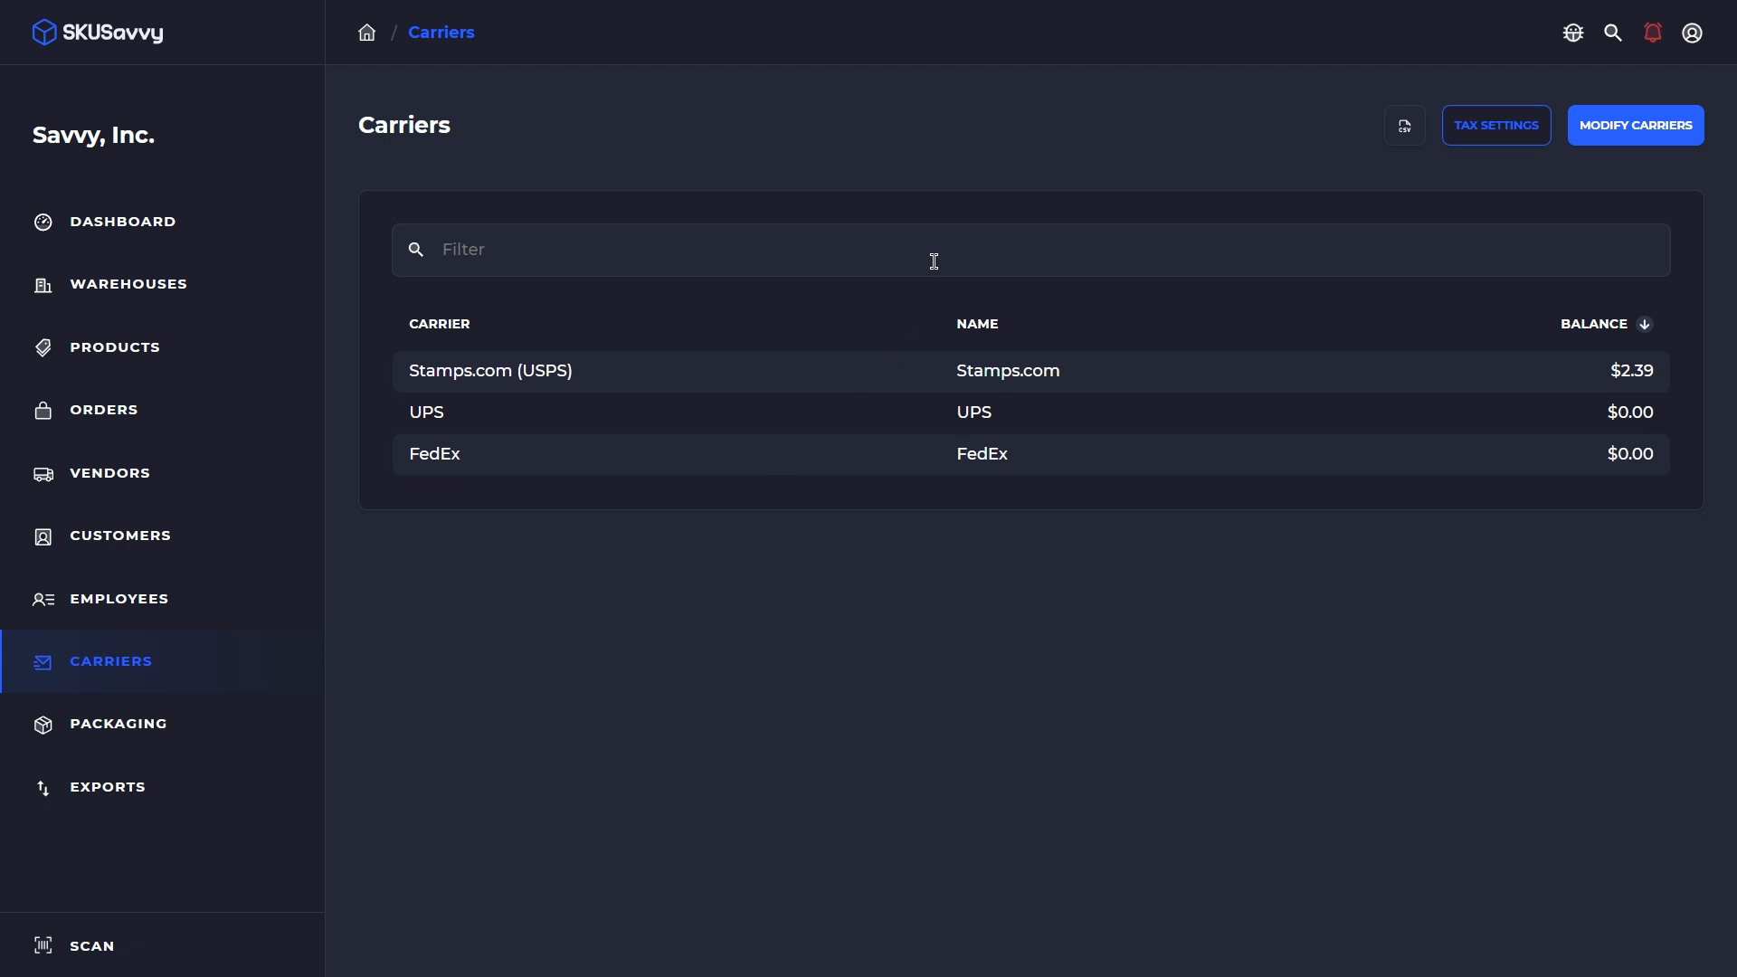
click(1642, 133)
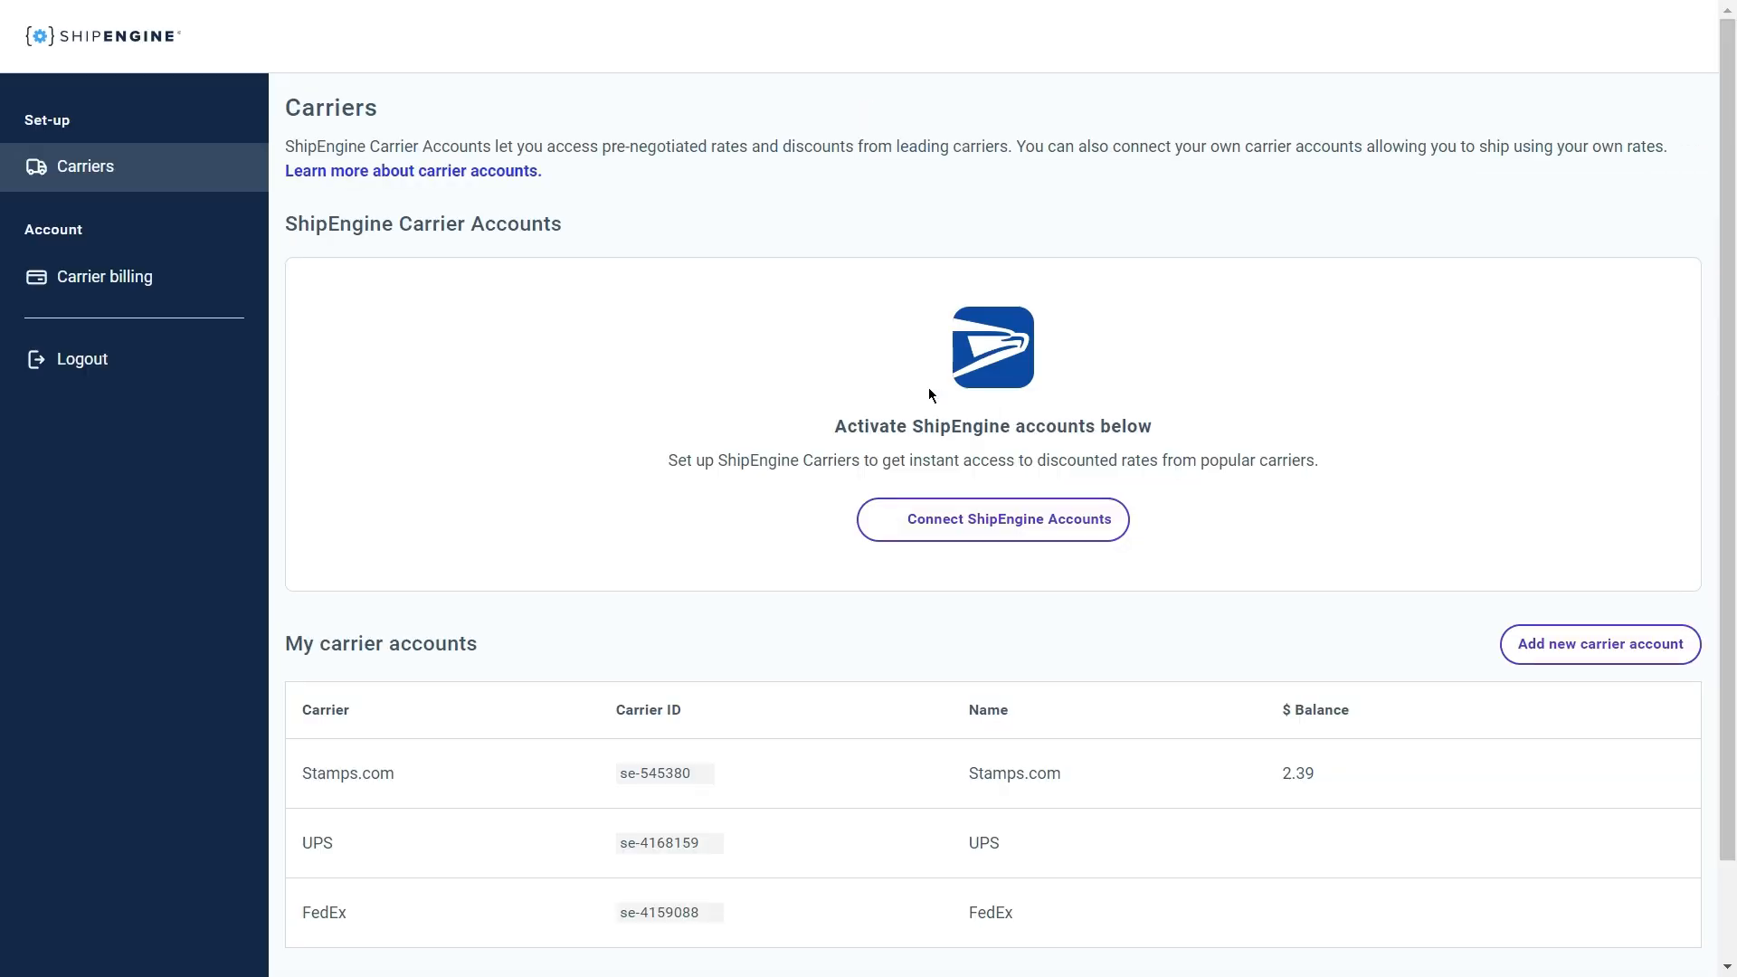
scroll(1156, 599, down, 2)
scroll(1155, 594, down, 1)
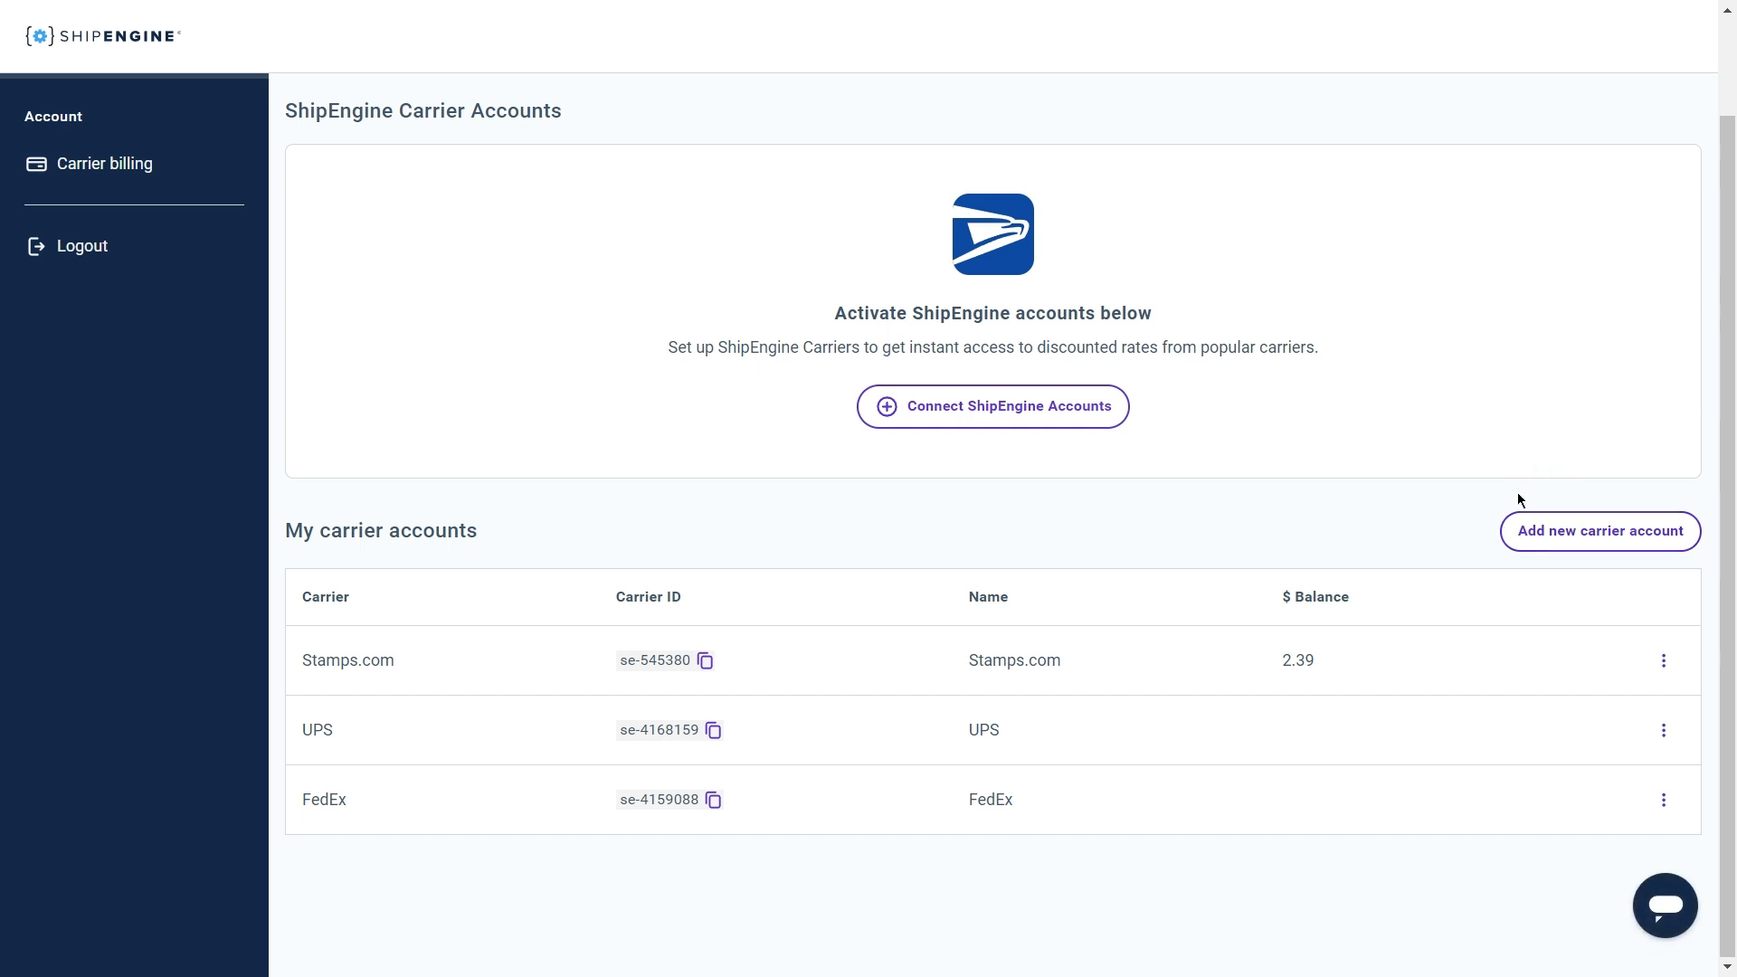
Browse the providers available for a new carrier account, with the country filter set to Show All
click(1565, 539)
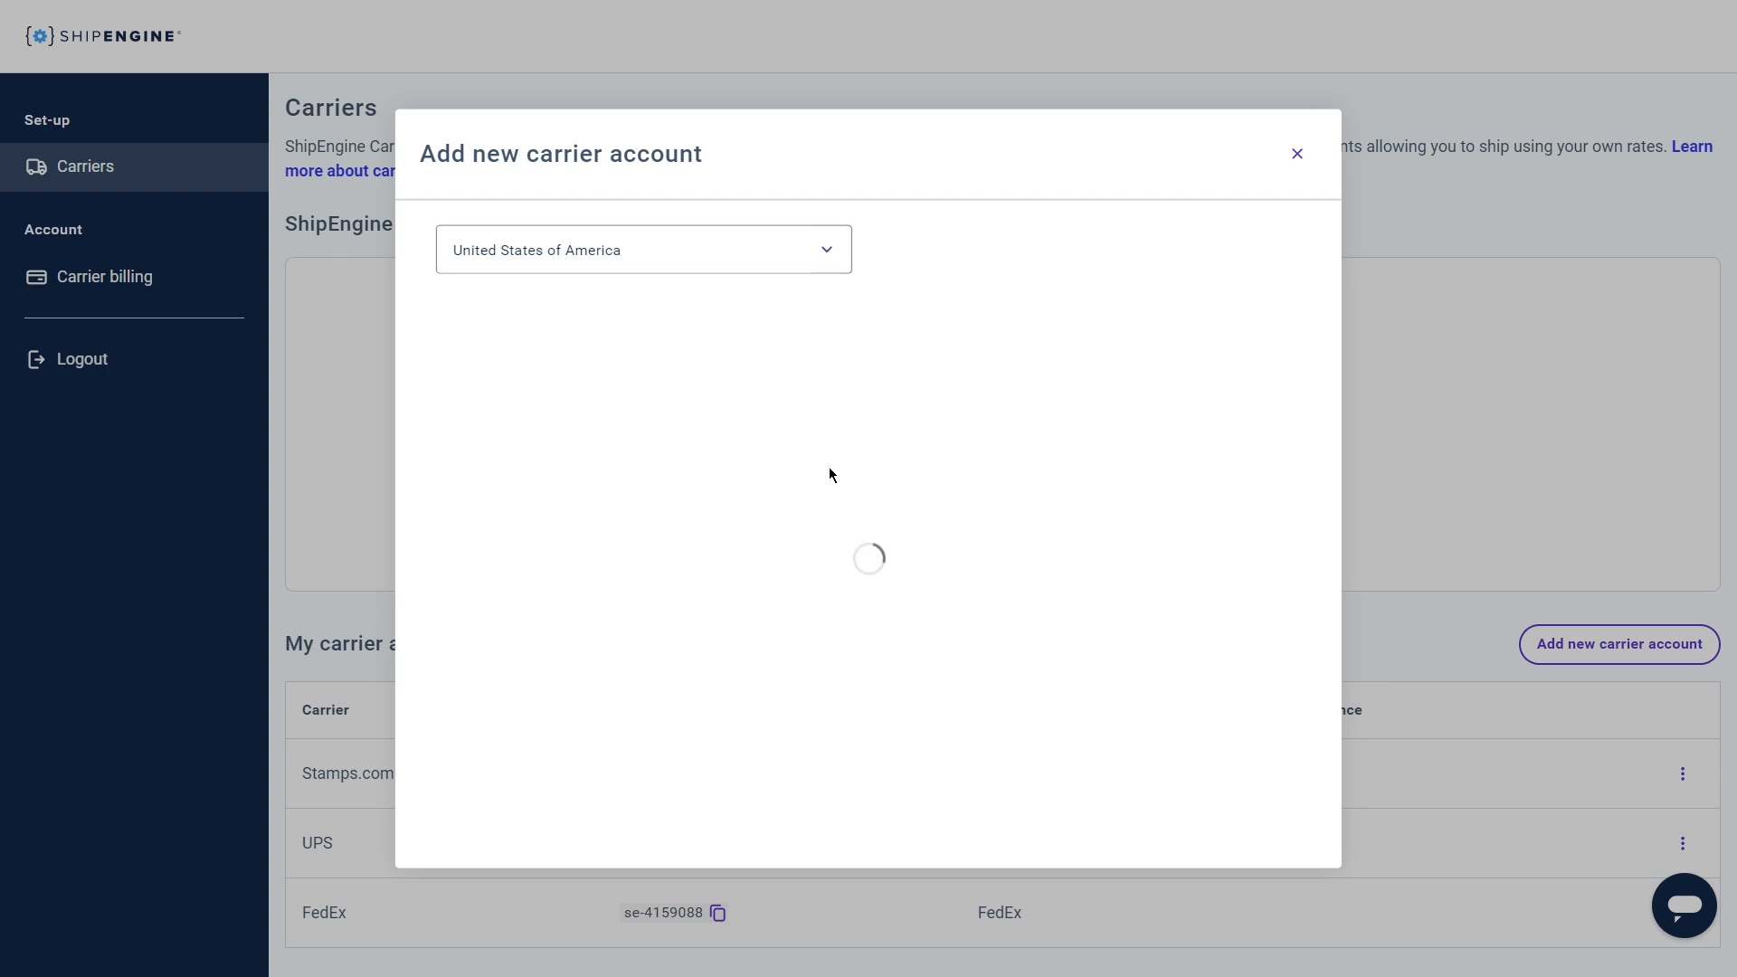
scroll(914, 525, down, 4)
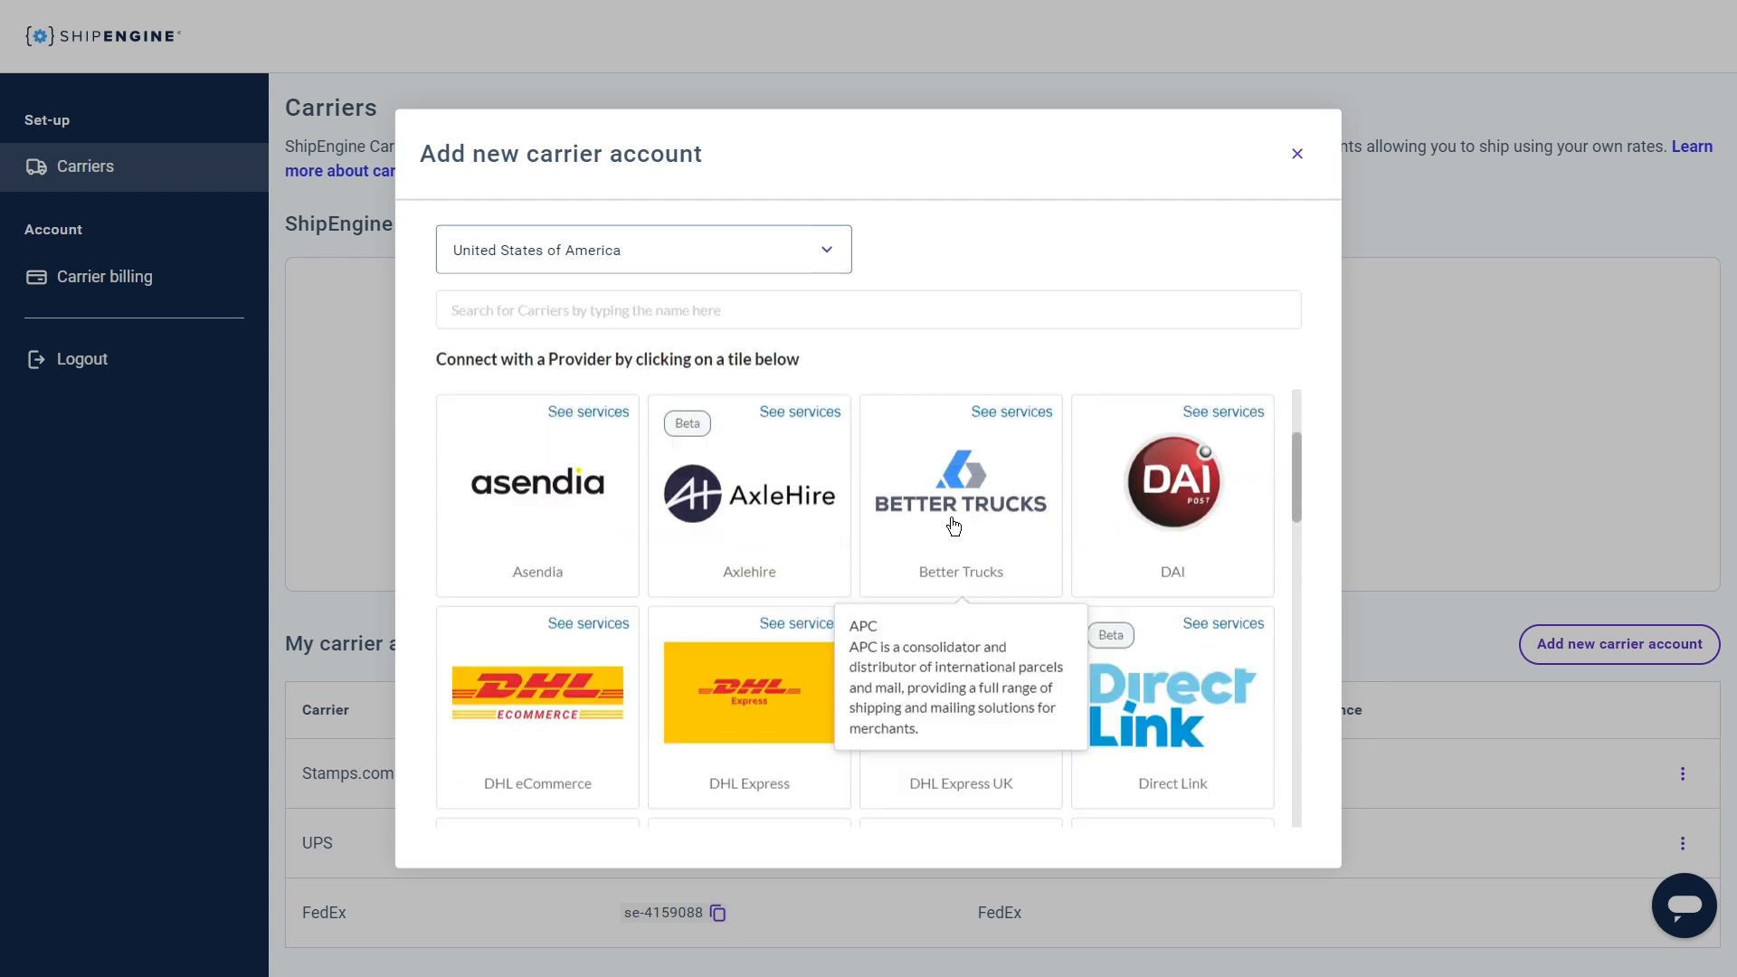
click(721, 263)
click(657, 309)
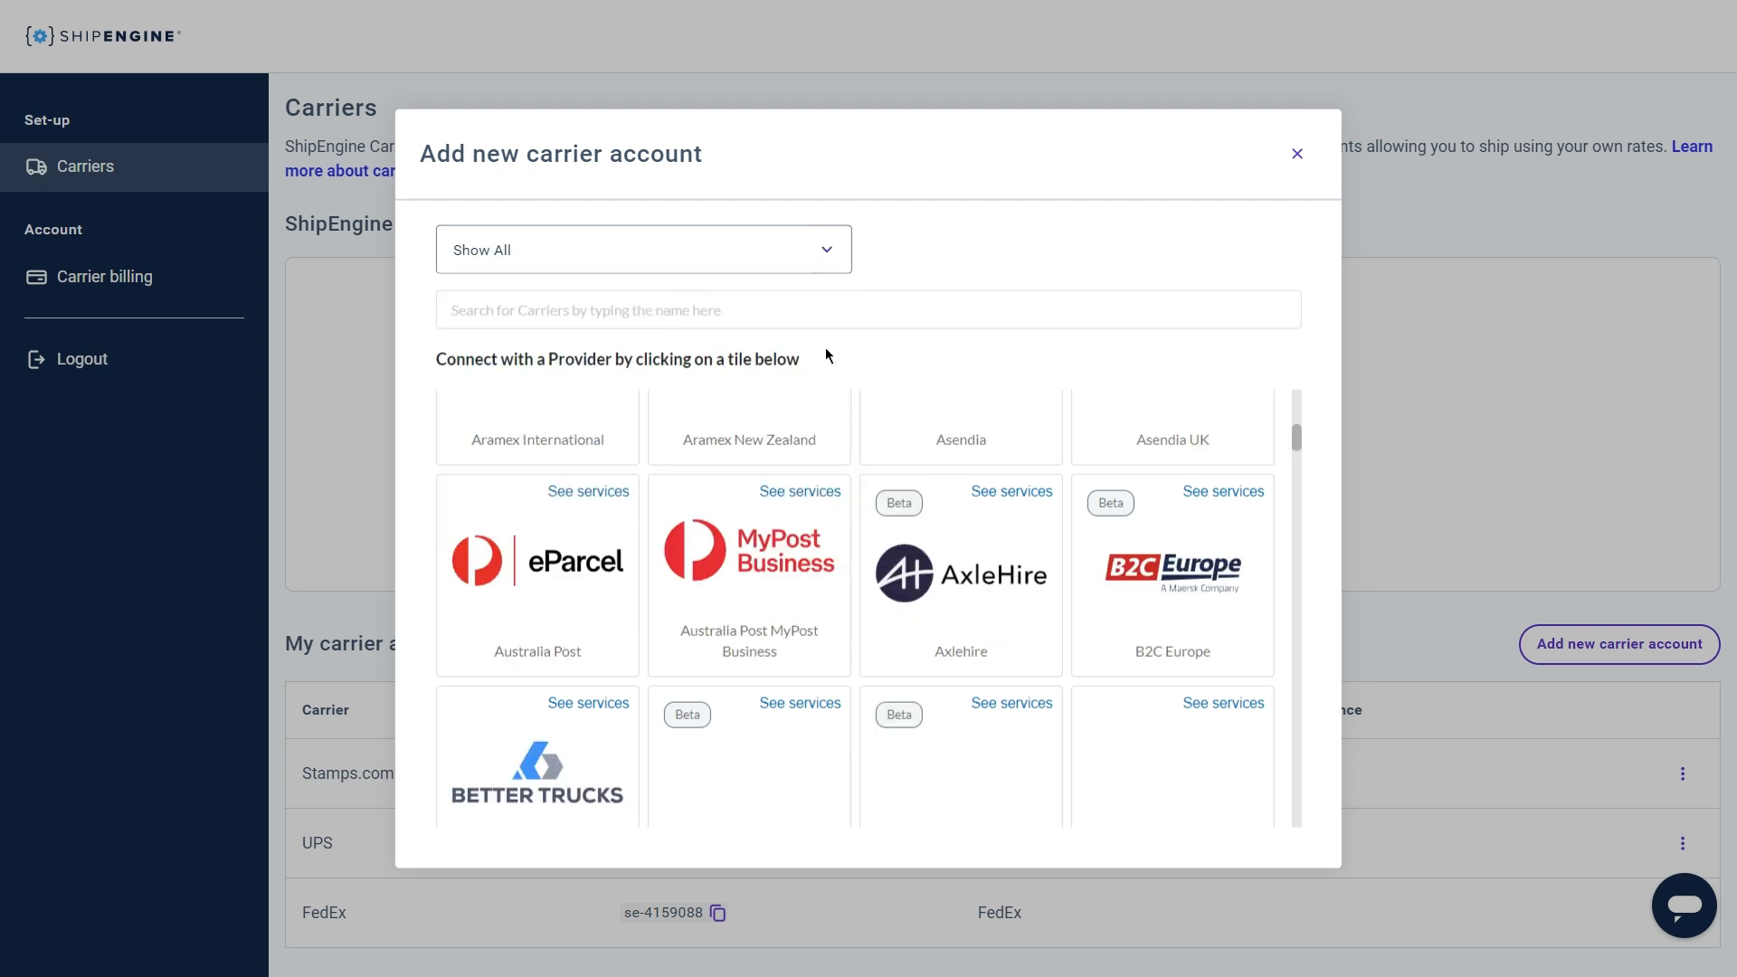
scroll(977, 507, down, 1)
scroll(993, 551, up, 7)
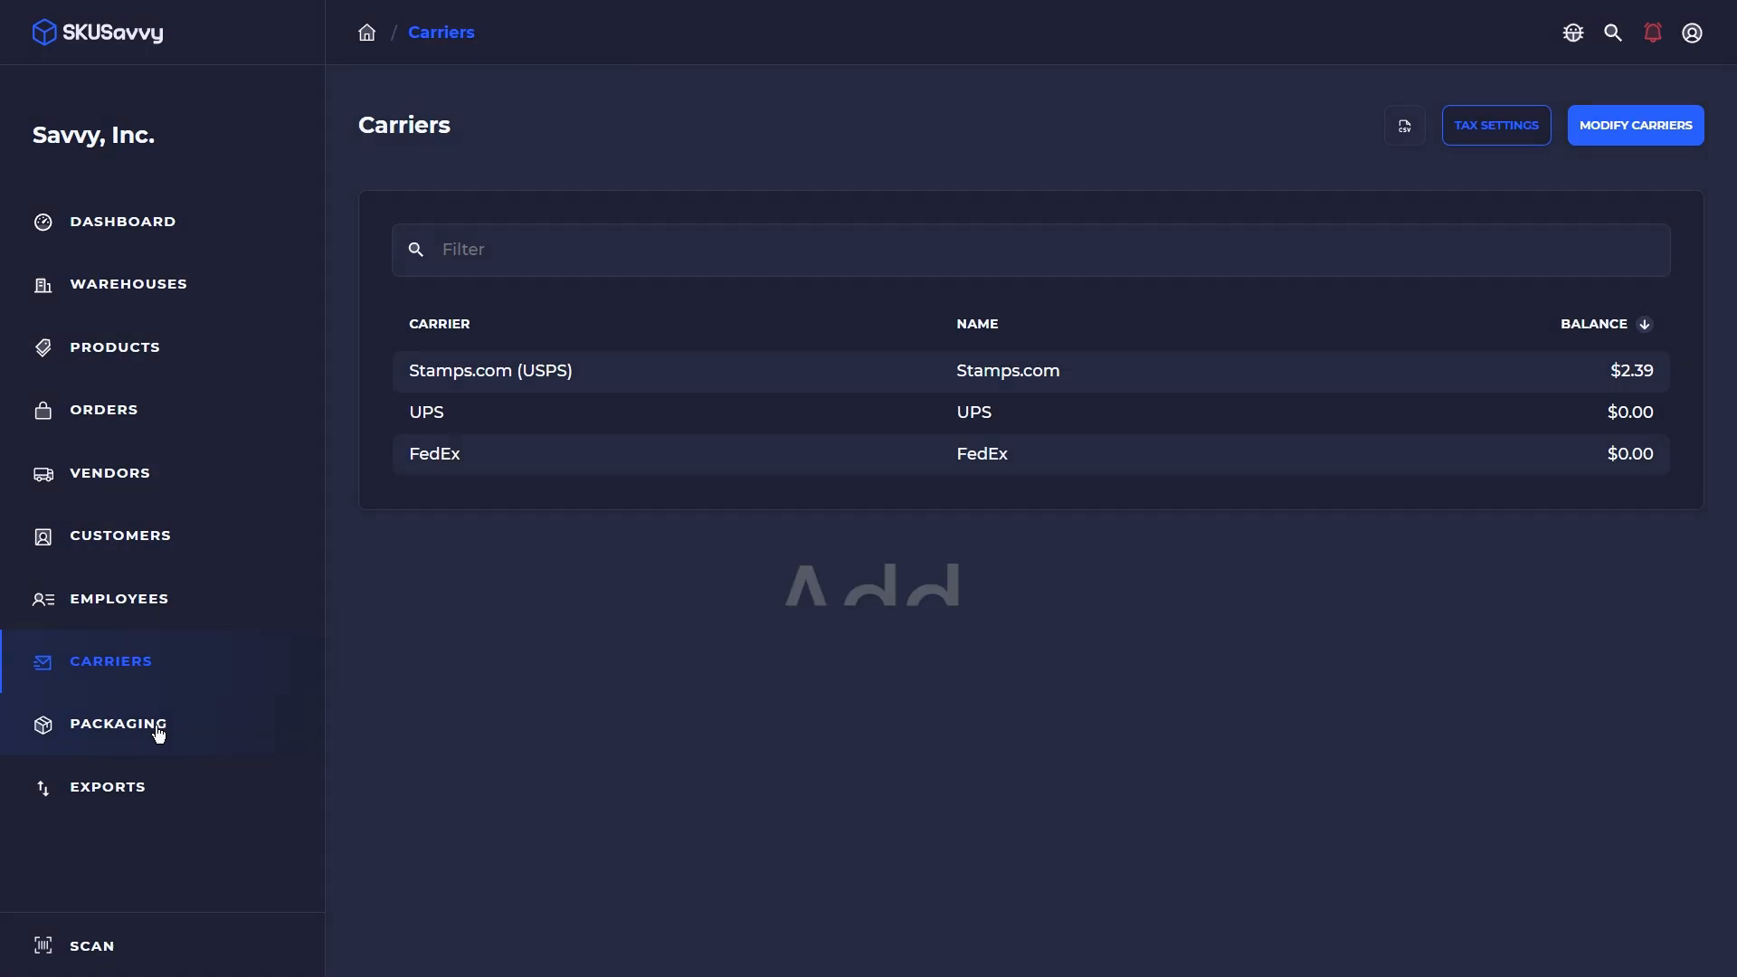
Review the company's packaging list with its dimensions, package types and carriers
click(163, 729)
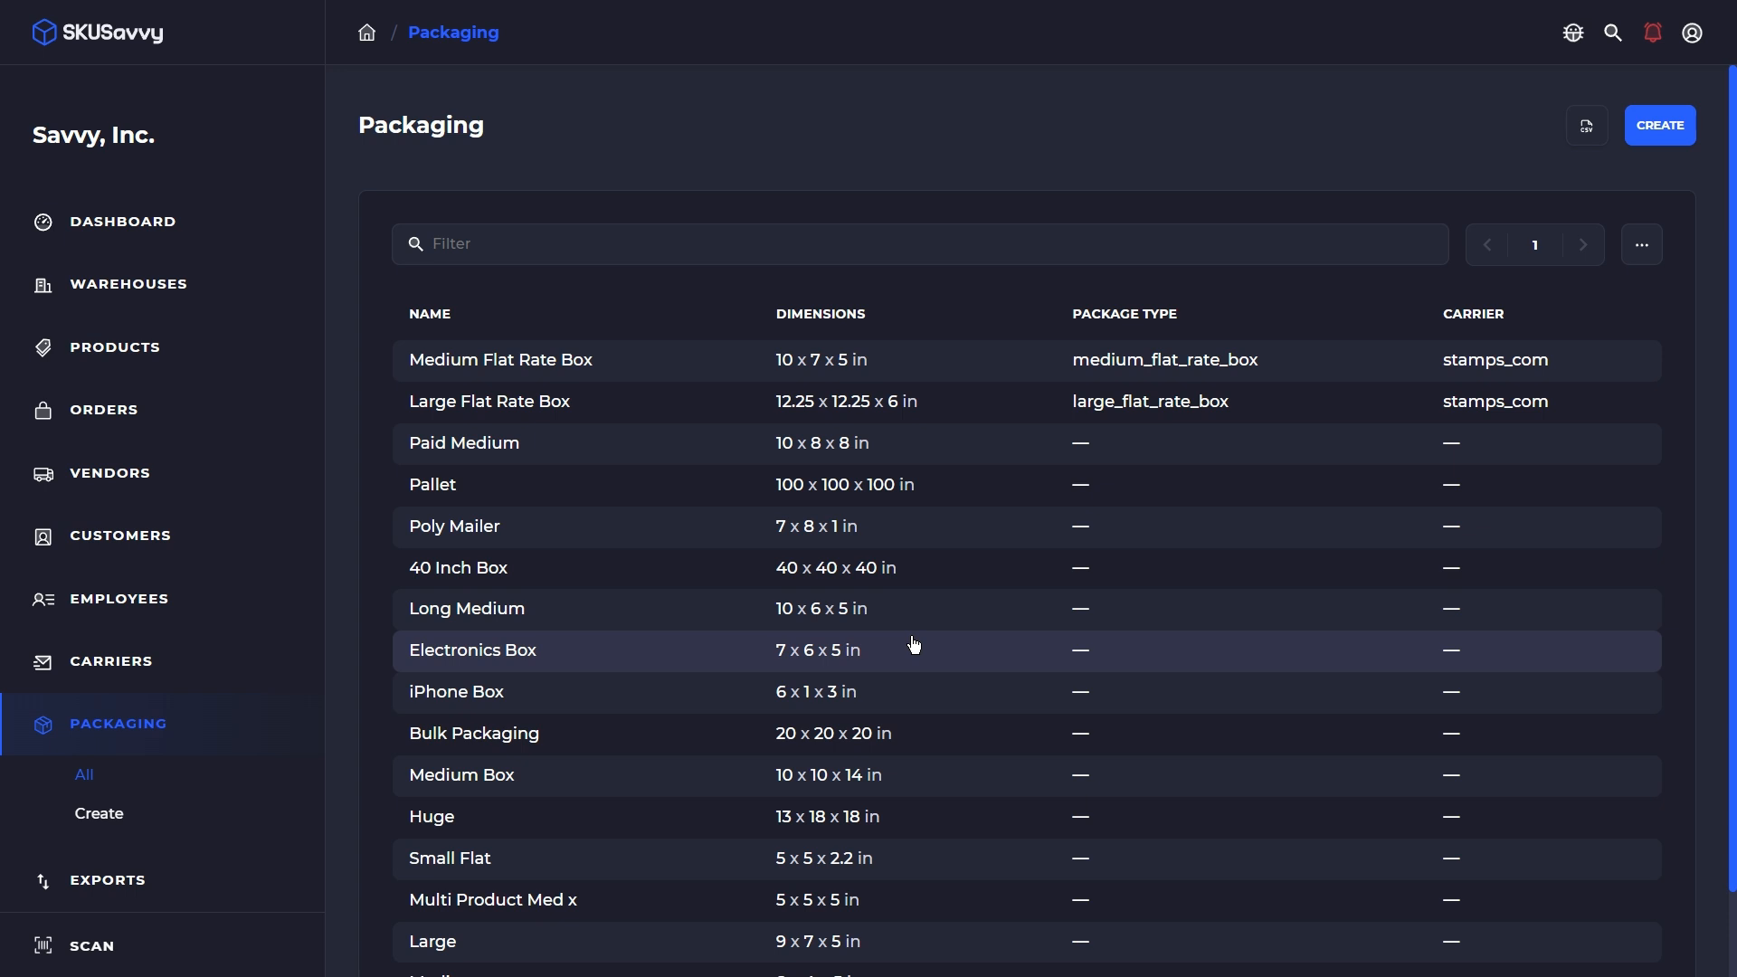
Open the product variants list and preview the Custom Item Label | 2x4 template in the Print All Barcodes settings, without printing
click(197, 368)
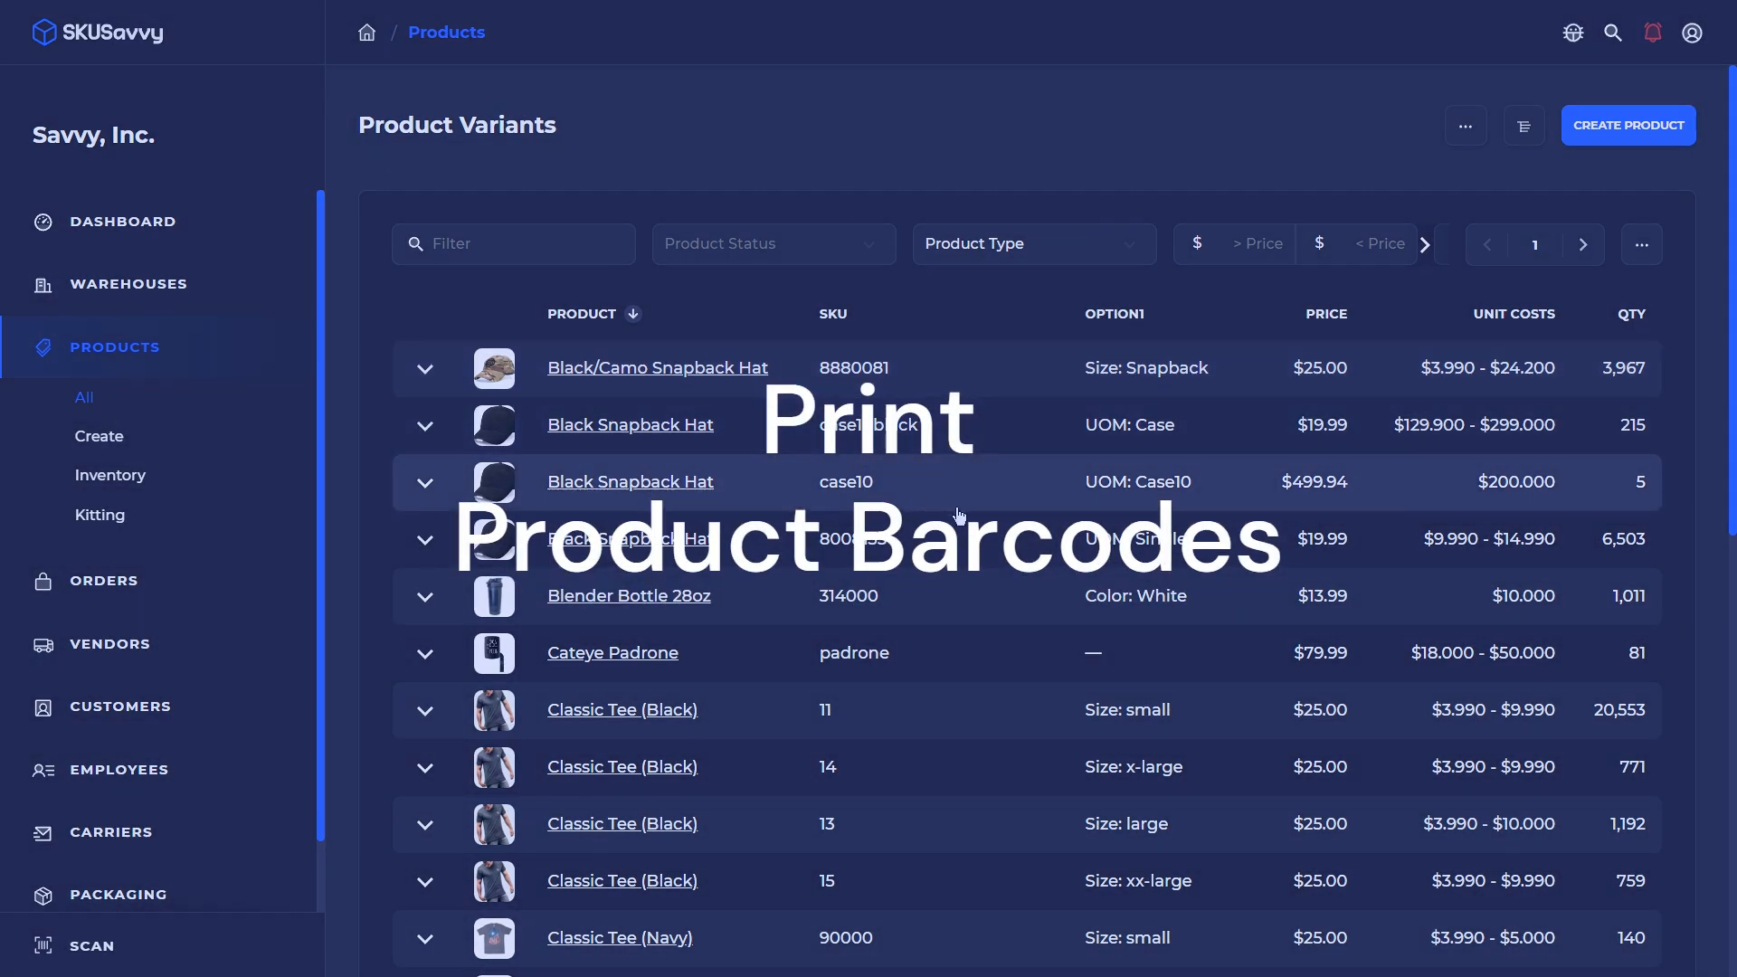
click(1465, 127)
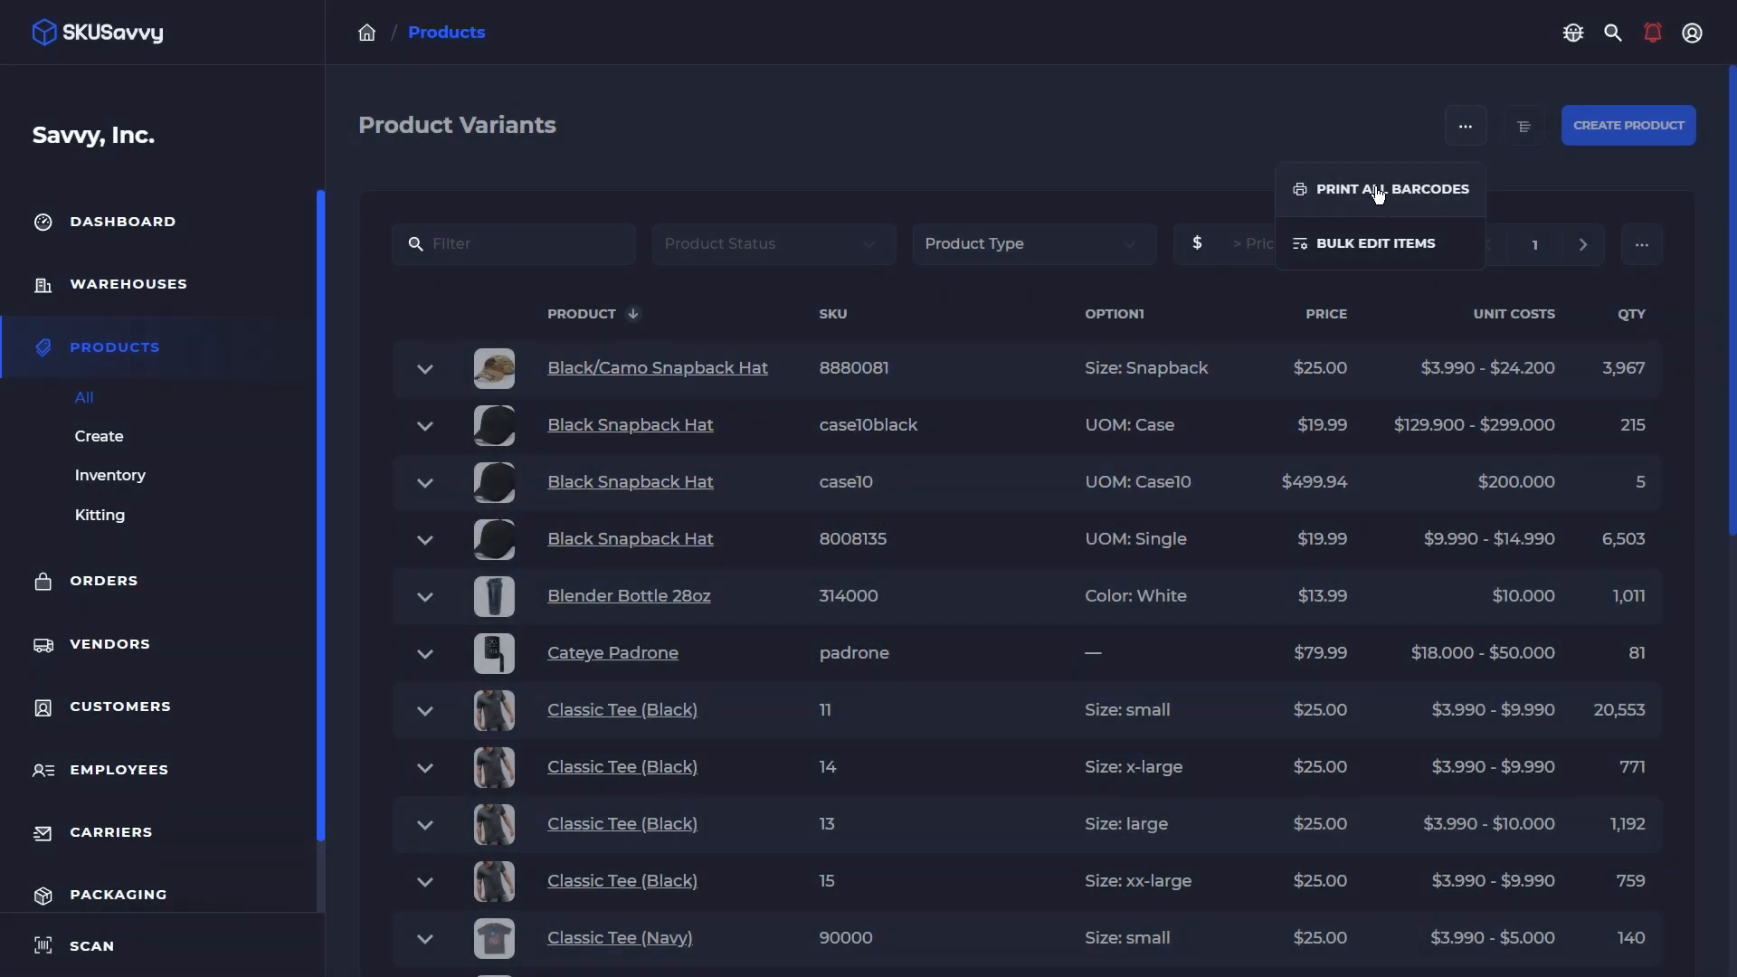
click(1379, 192)
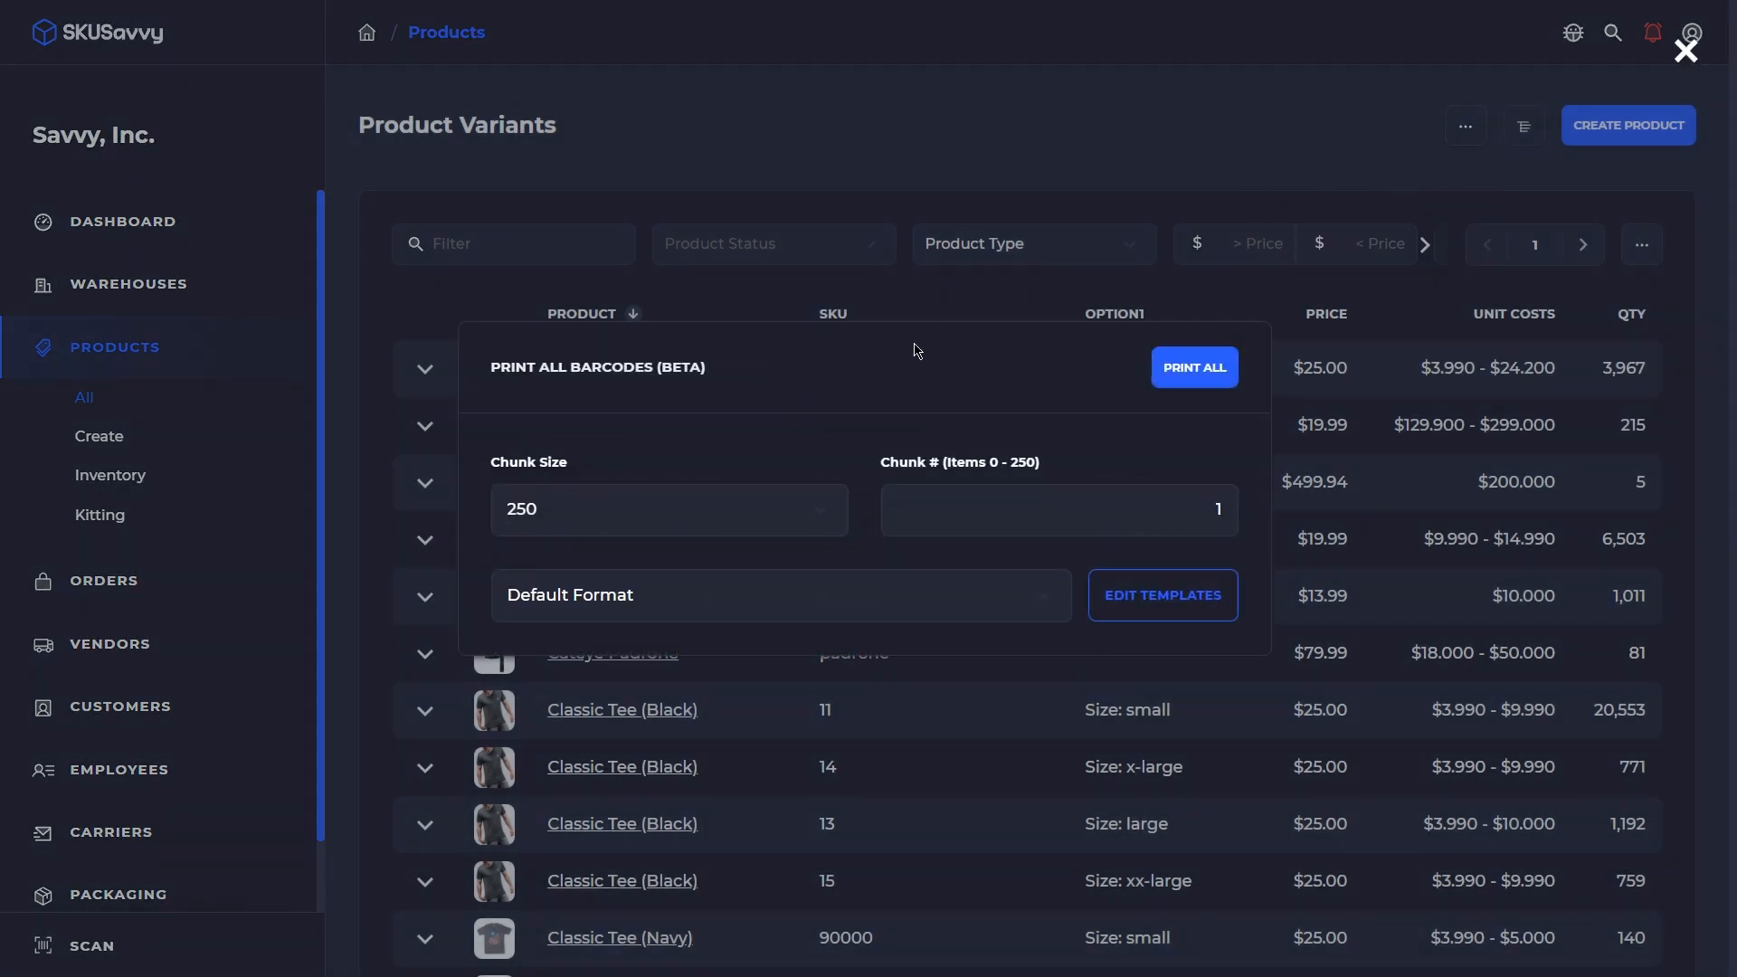
click(815, 595)
click(776, 485)
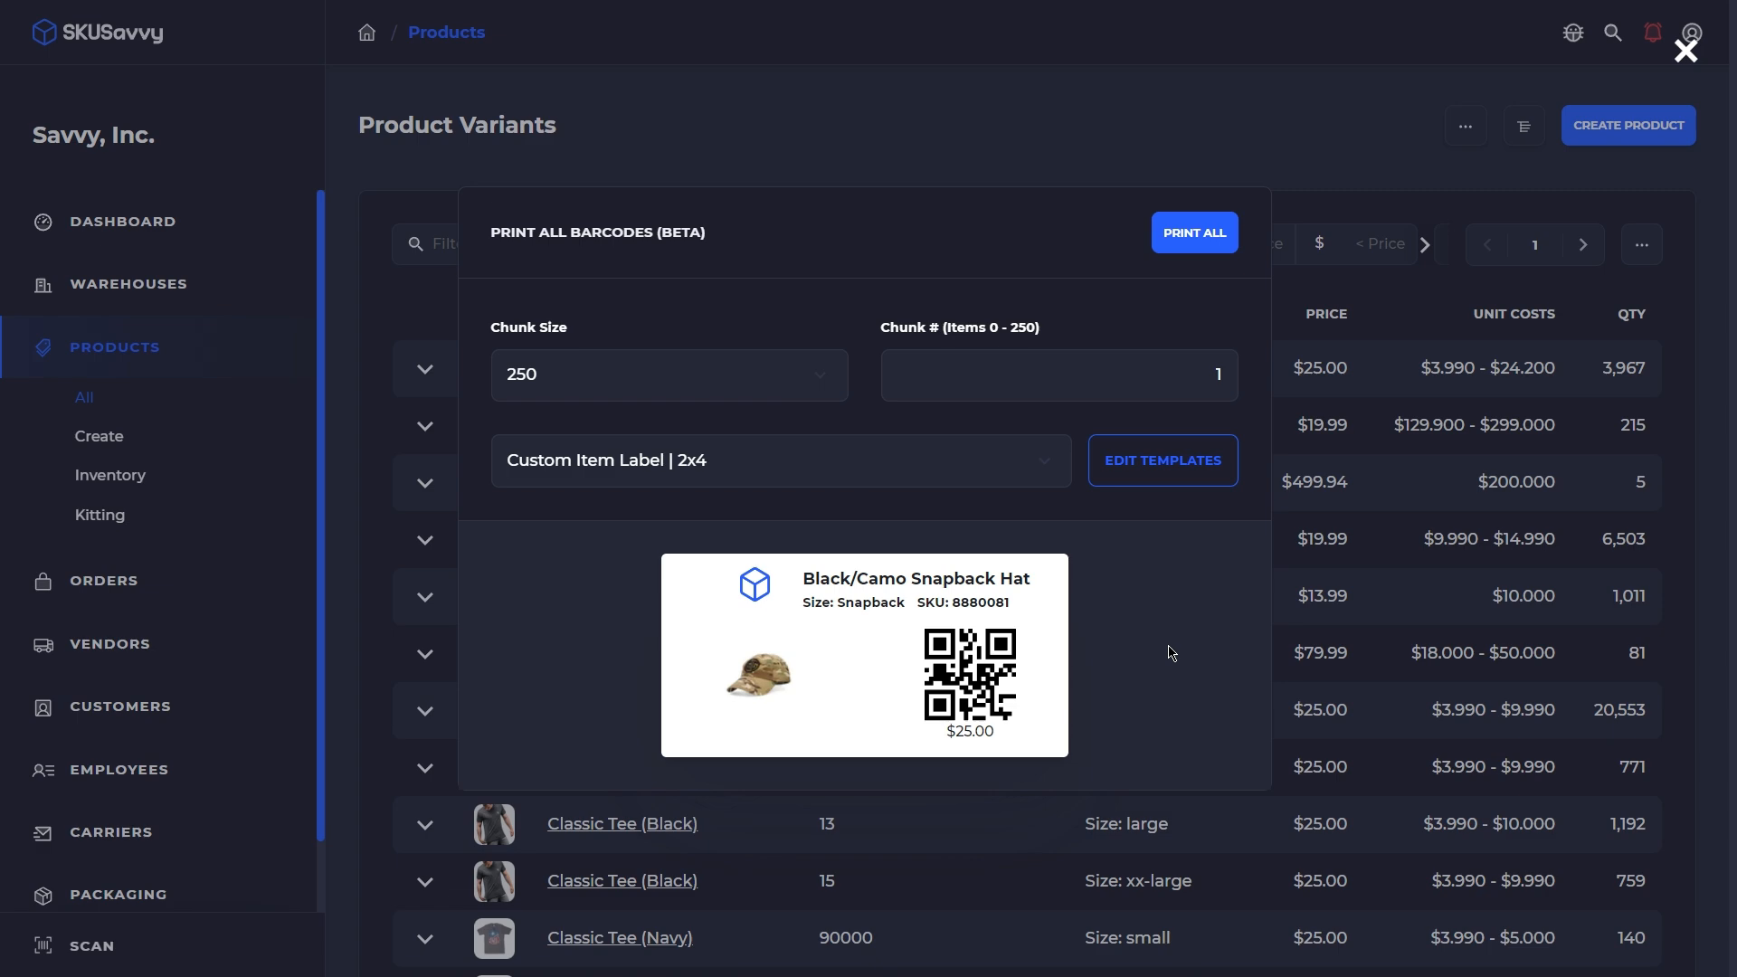
click(1451, 352)
Review the product variants' text filter and the bulk edit options for item dimensions and weight, without updating anything
click(1466, 126)
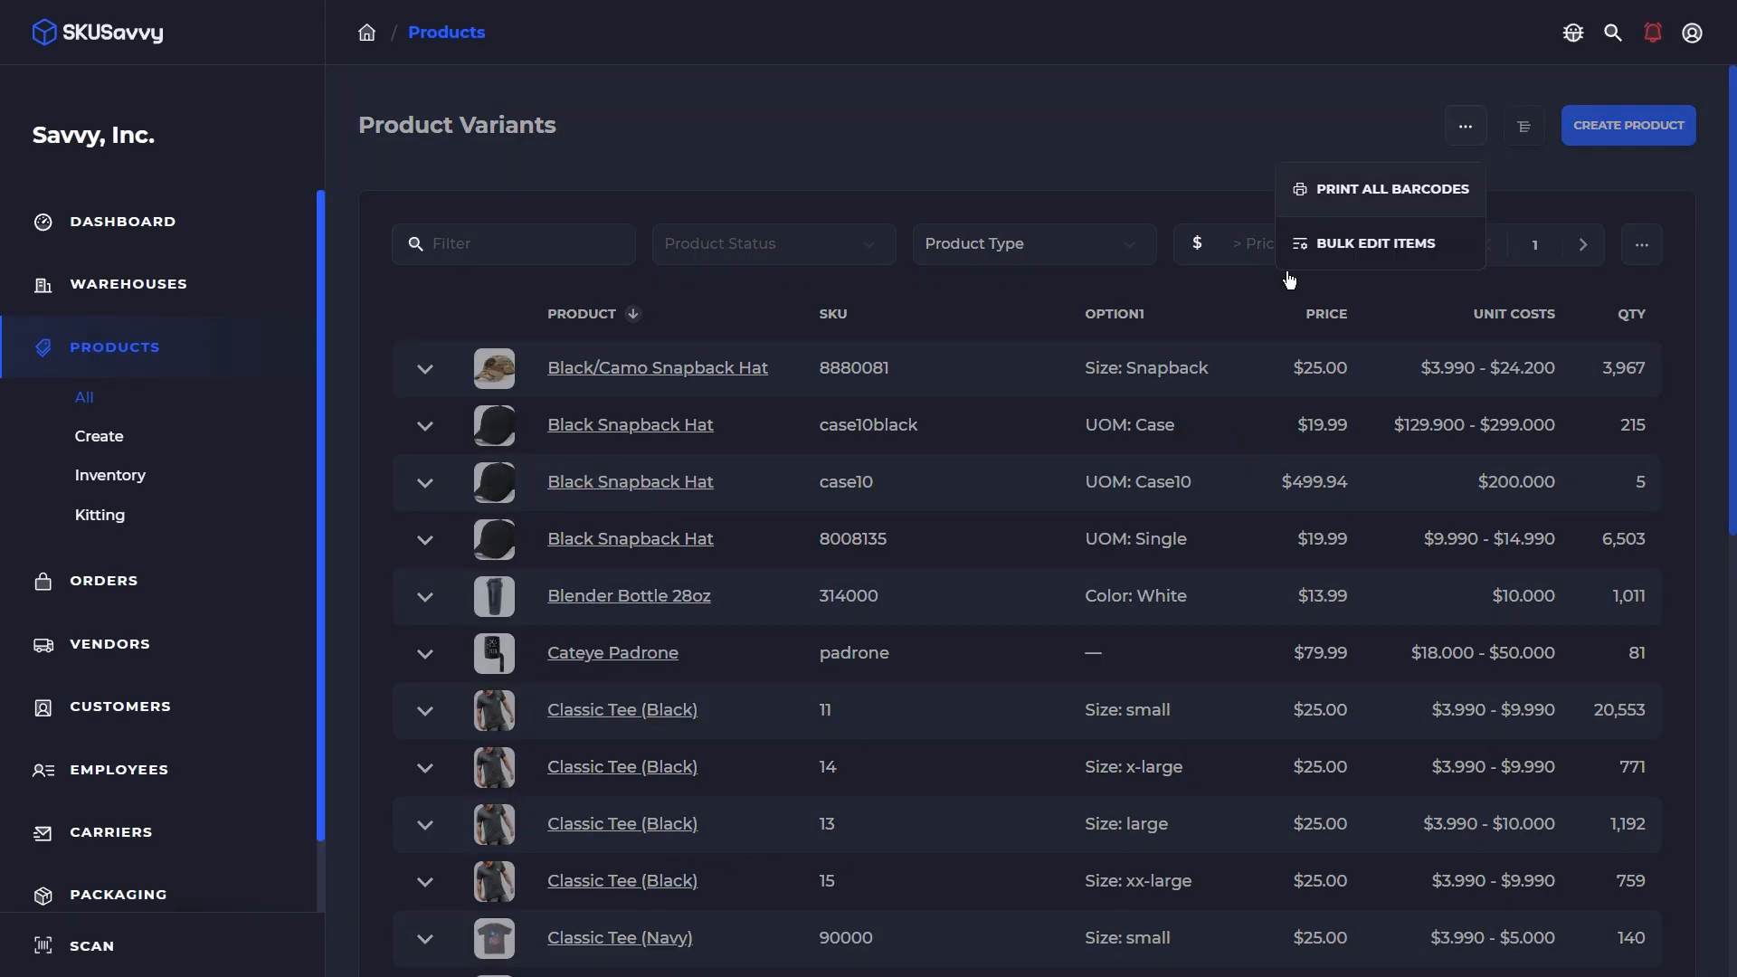
click(1330, 237)
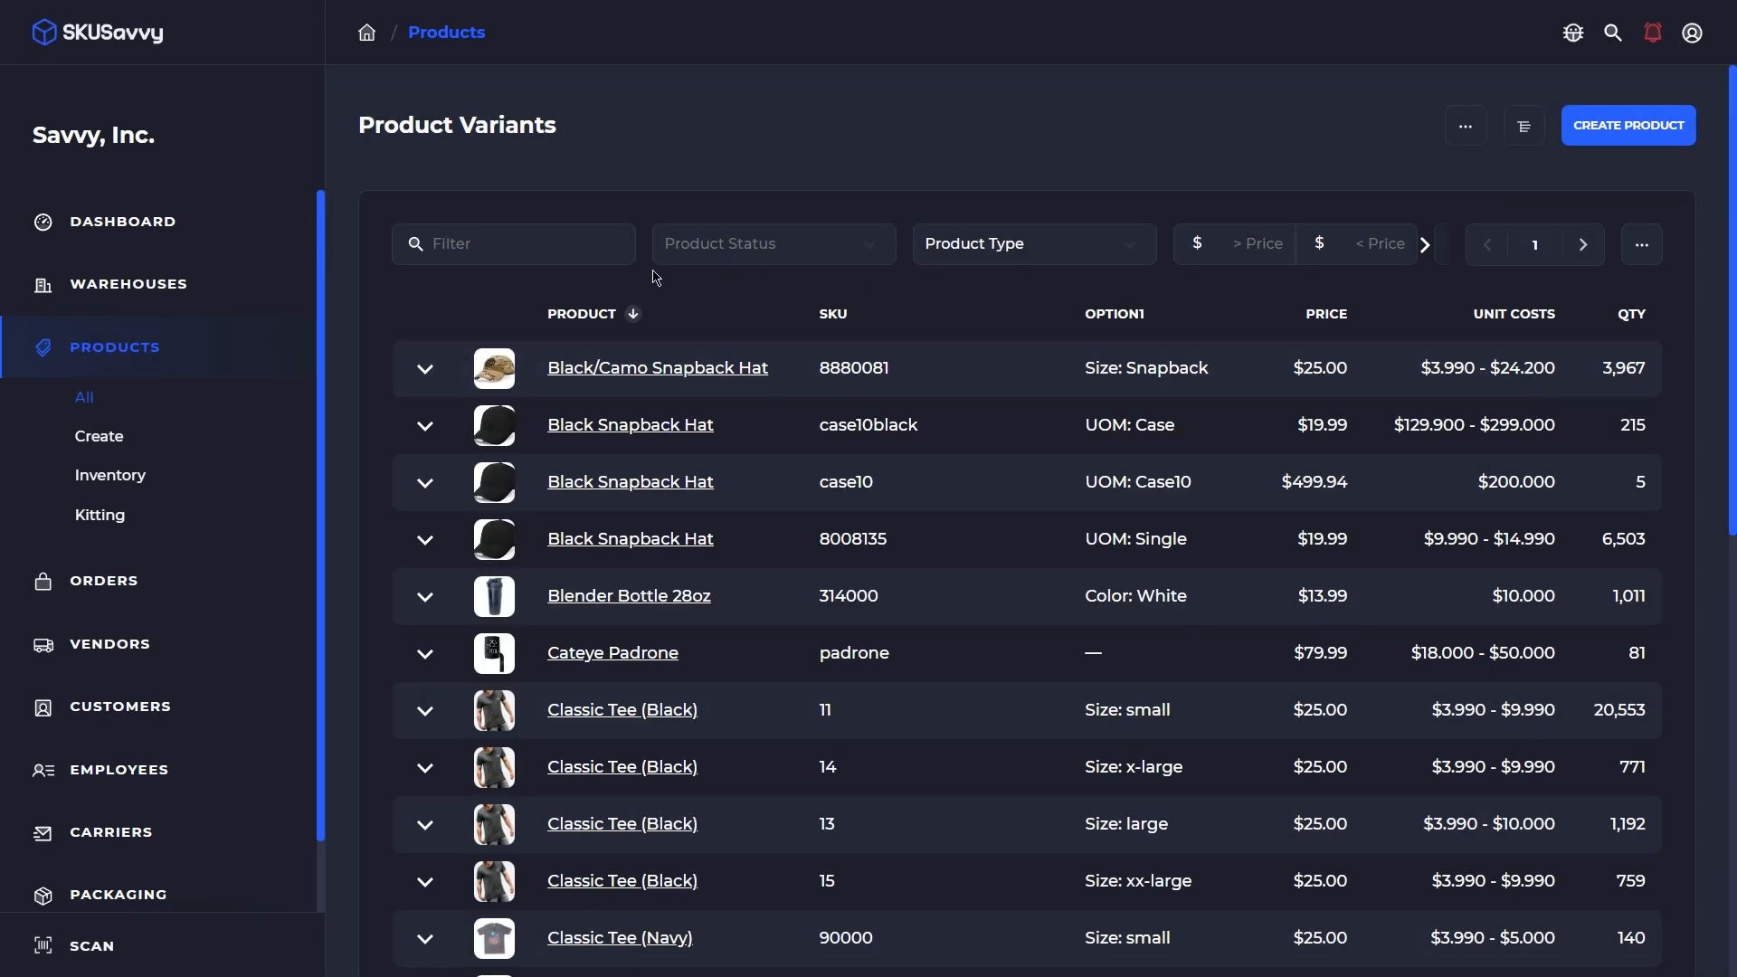
click(518, 240)
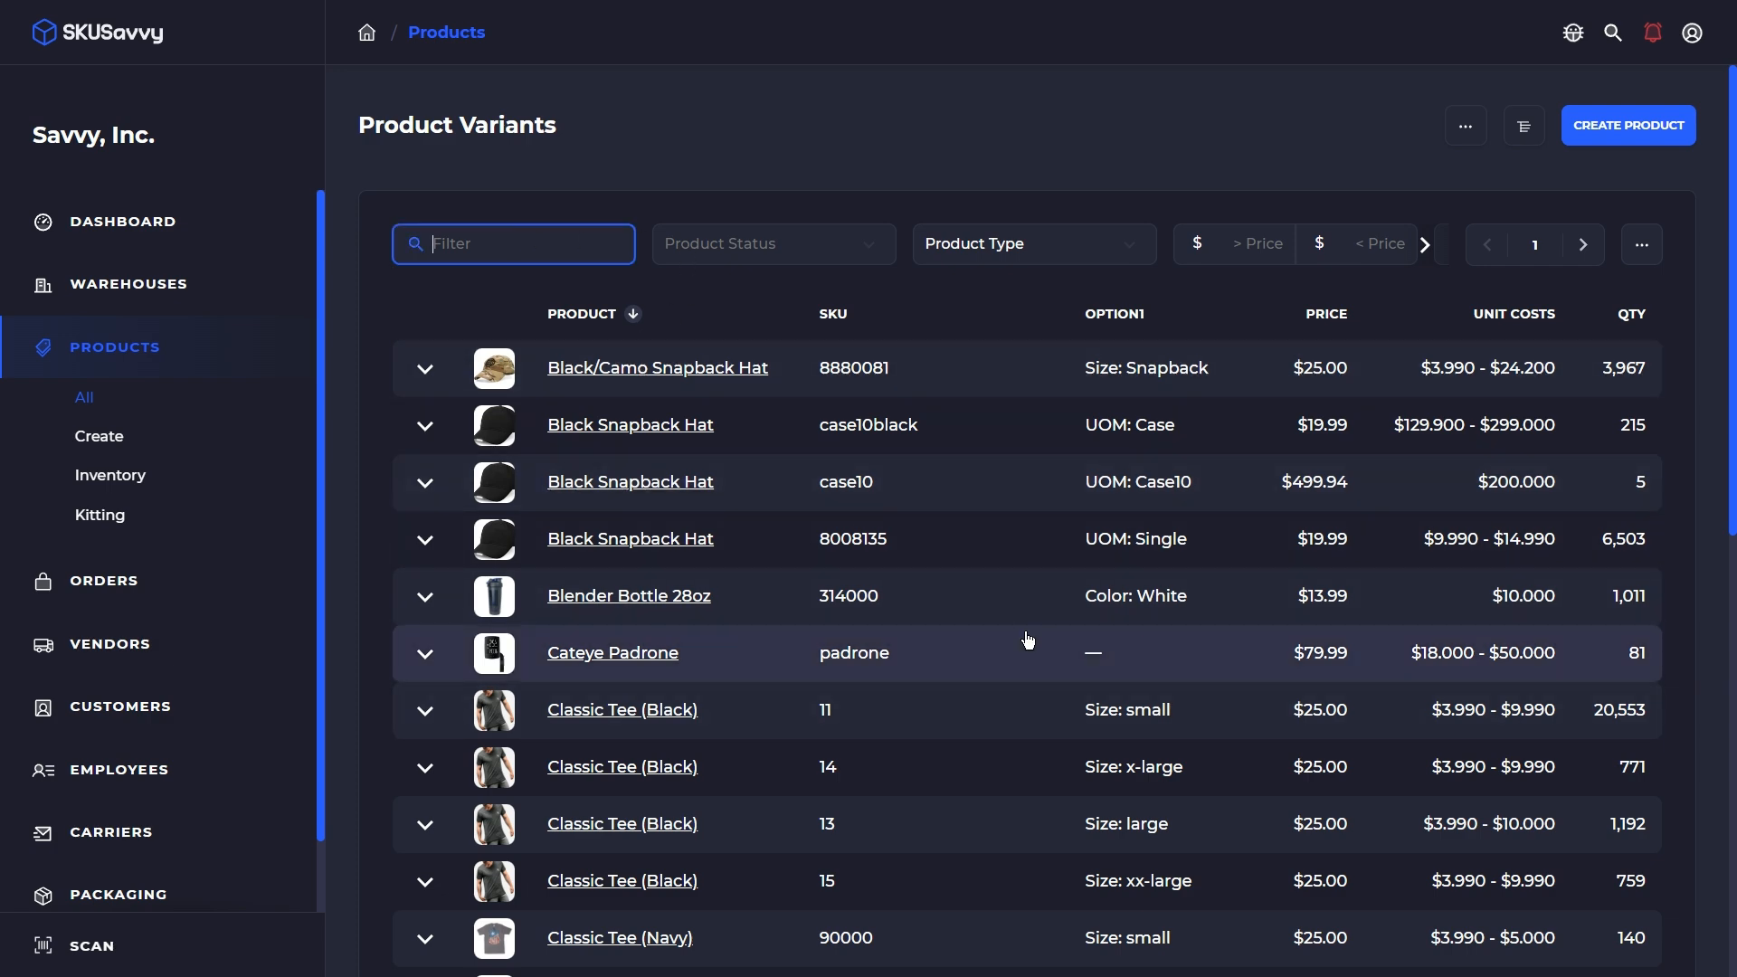
click(1466, 123)
click(1389, 232)
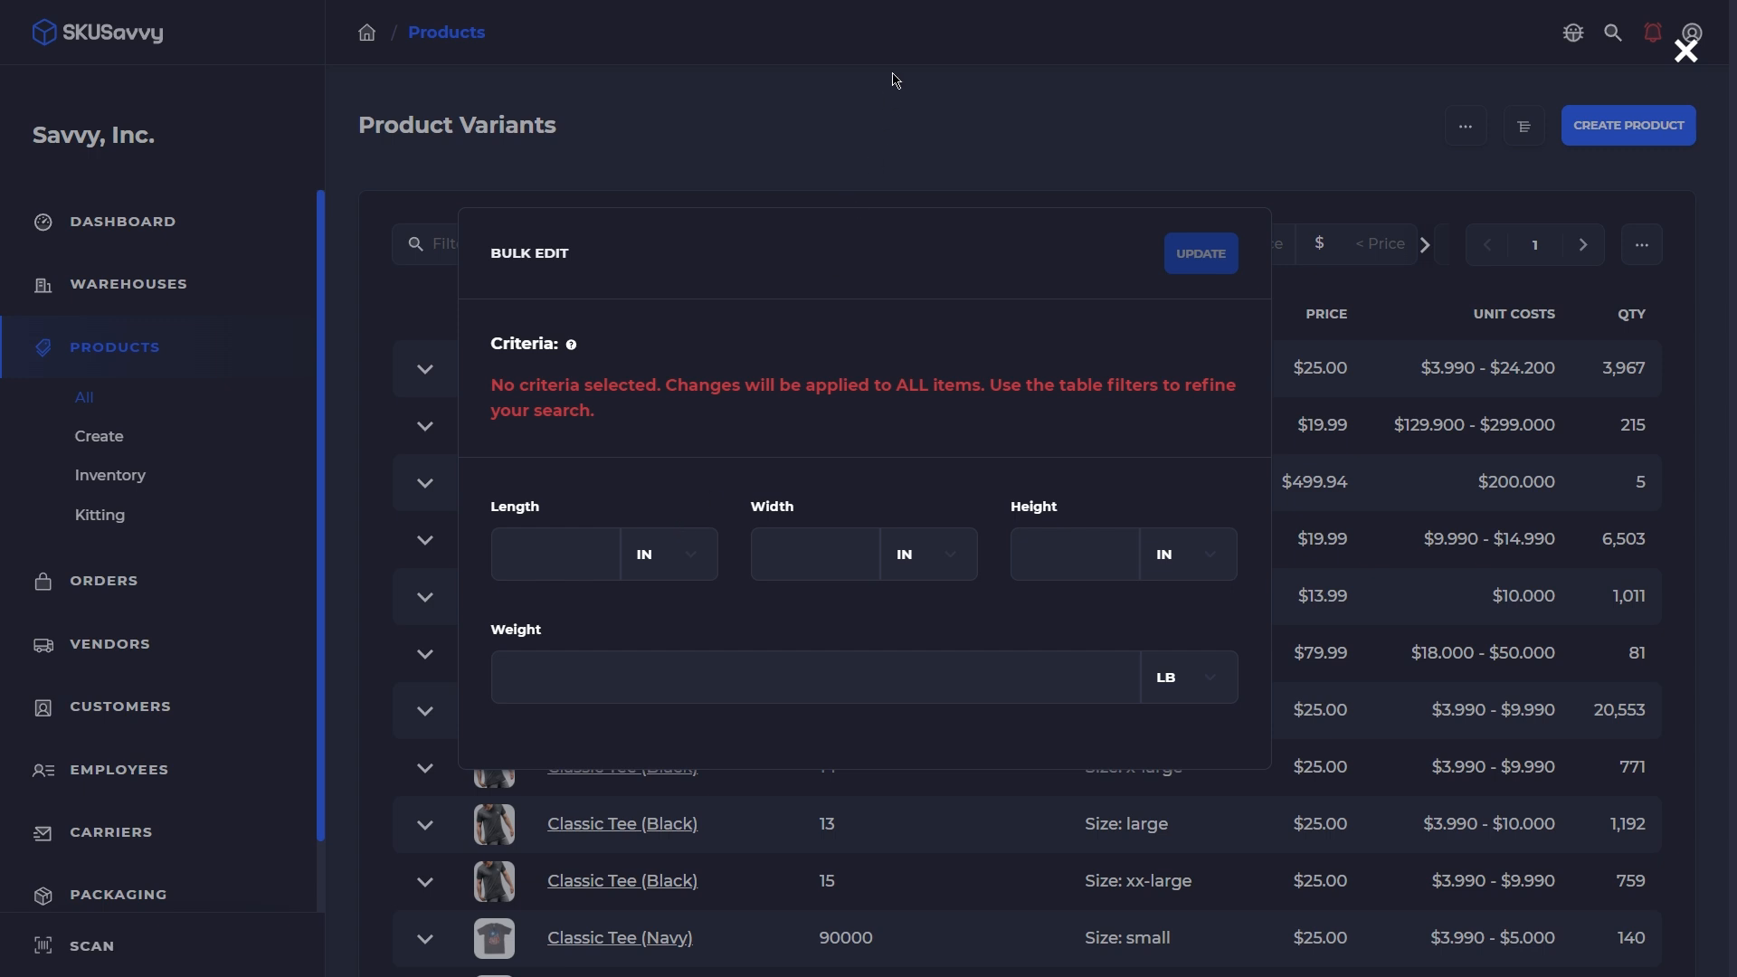
click(889, 120)
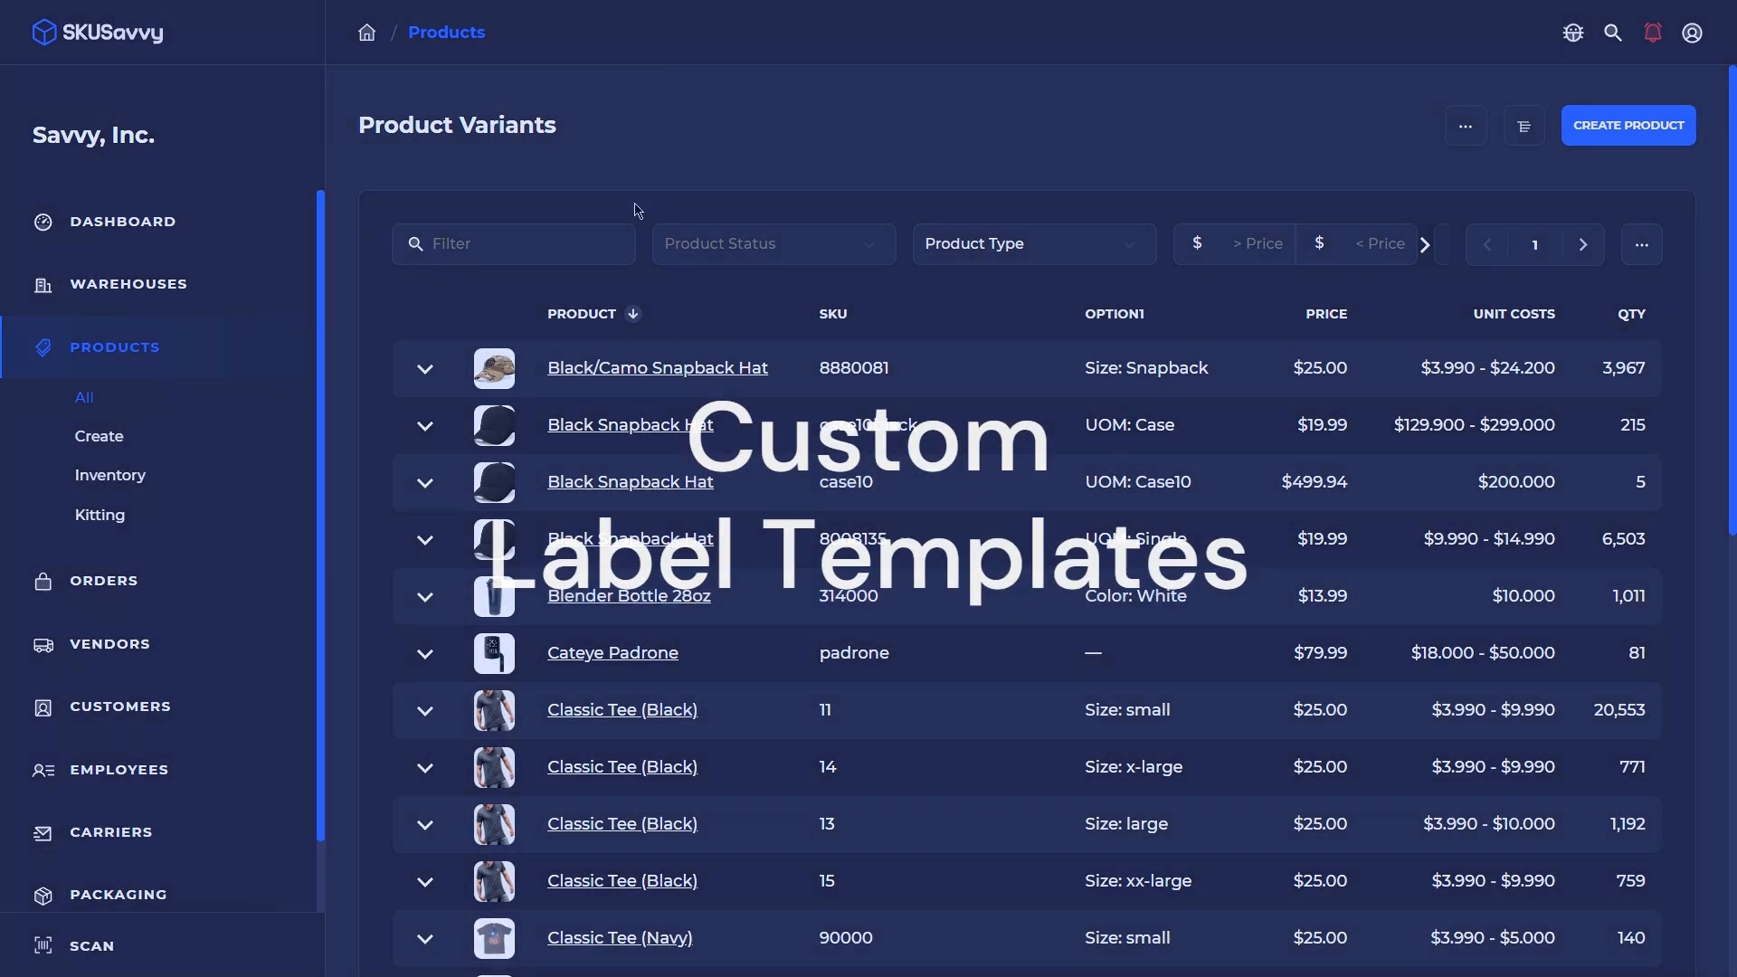
Open the Default PO template from the company's custom templates
click(201, 223)
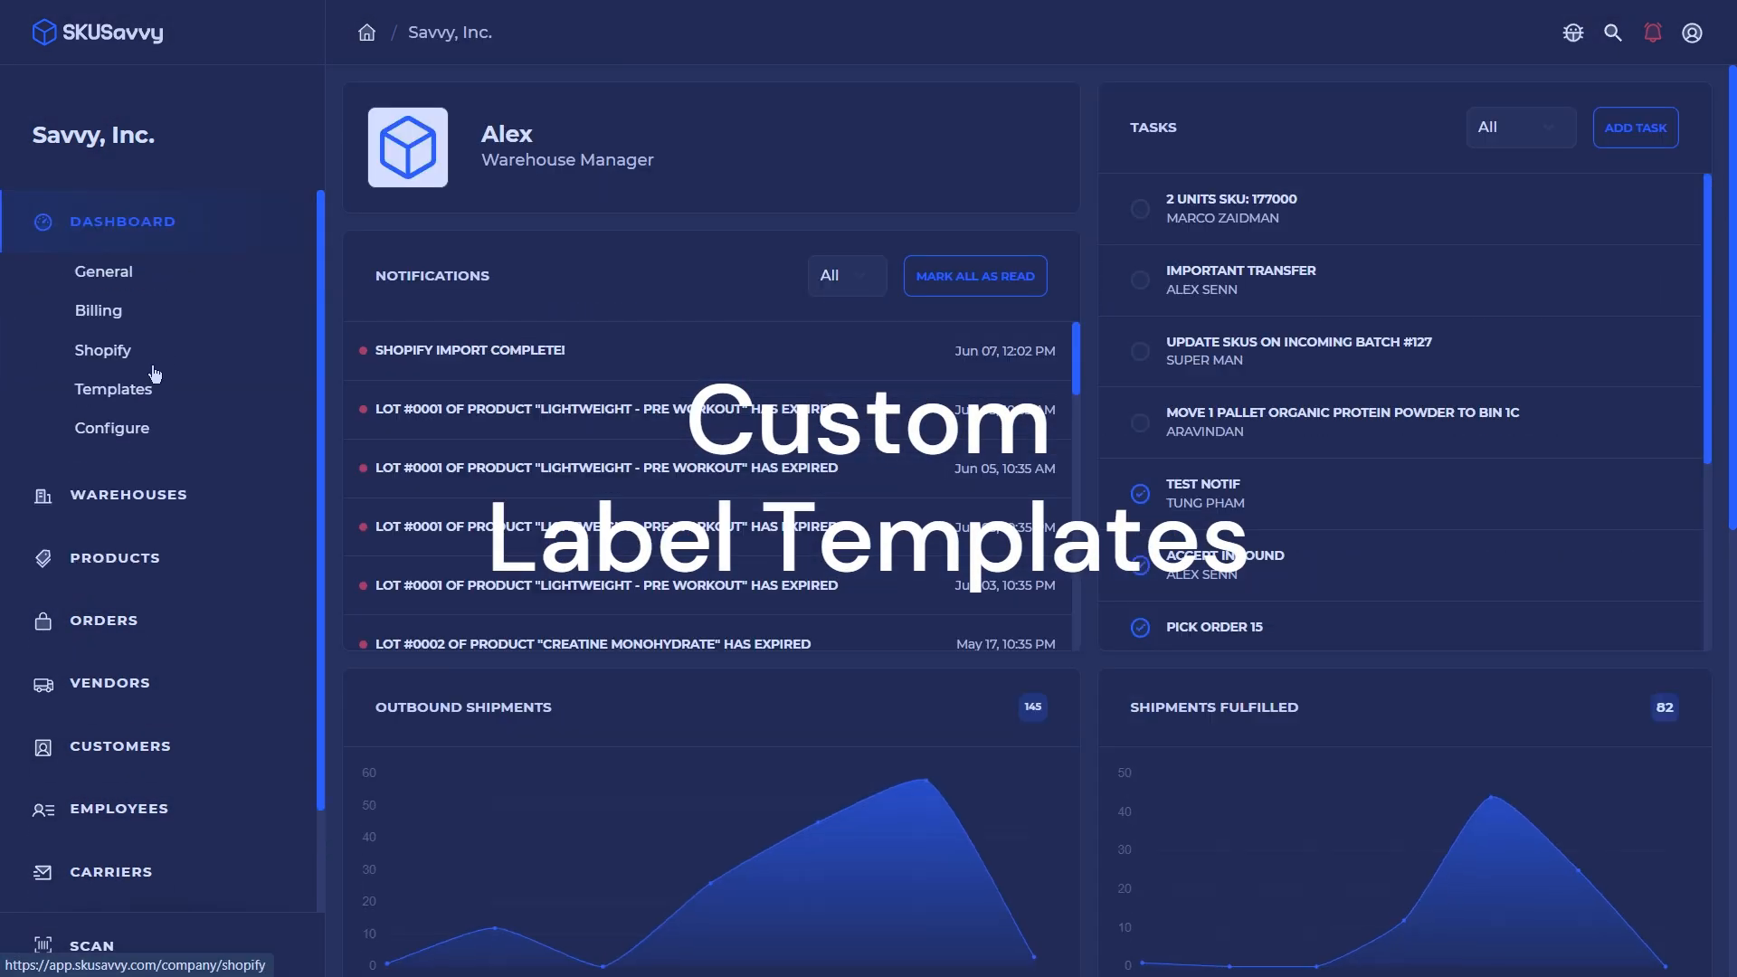
click(142, 407)
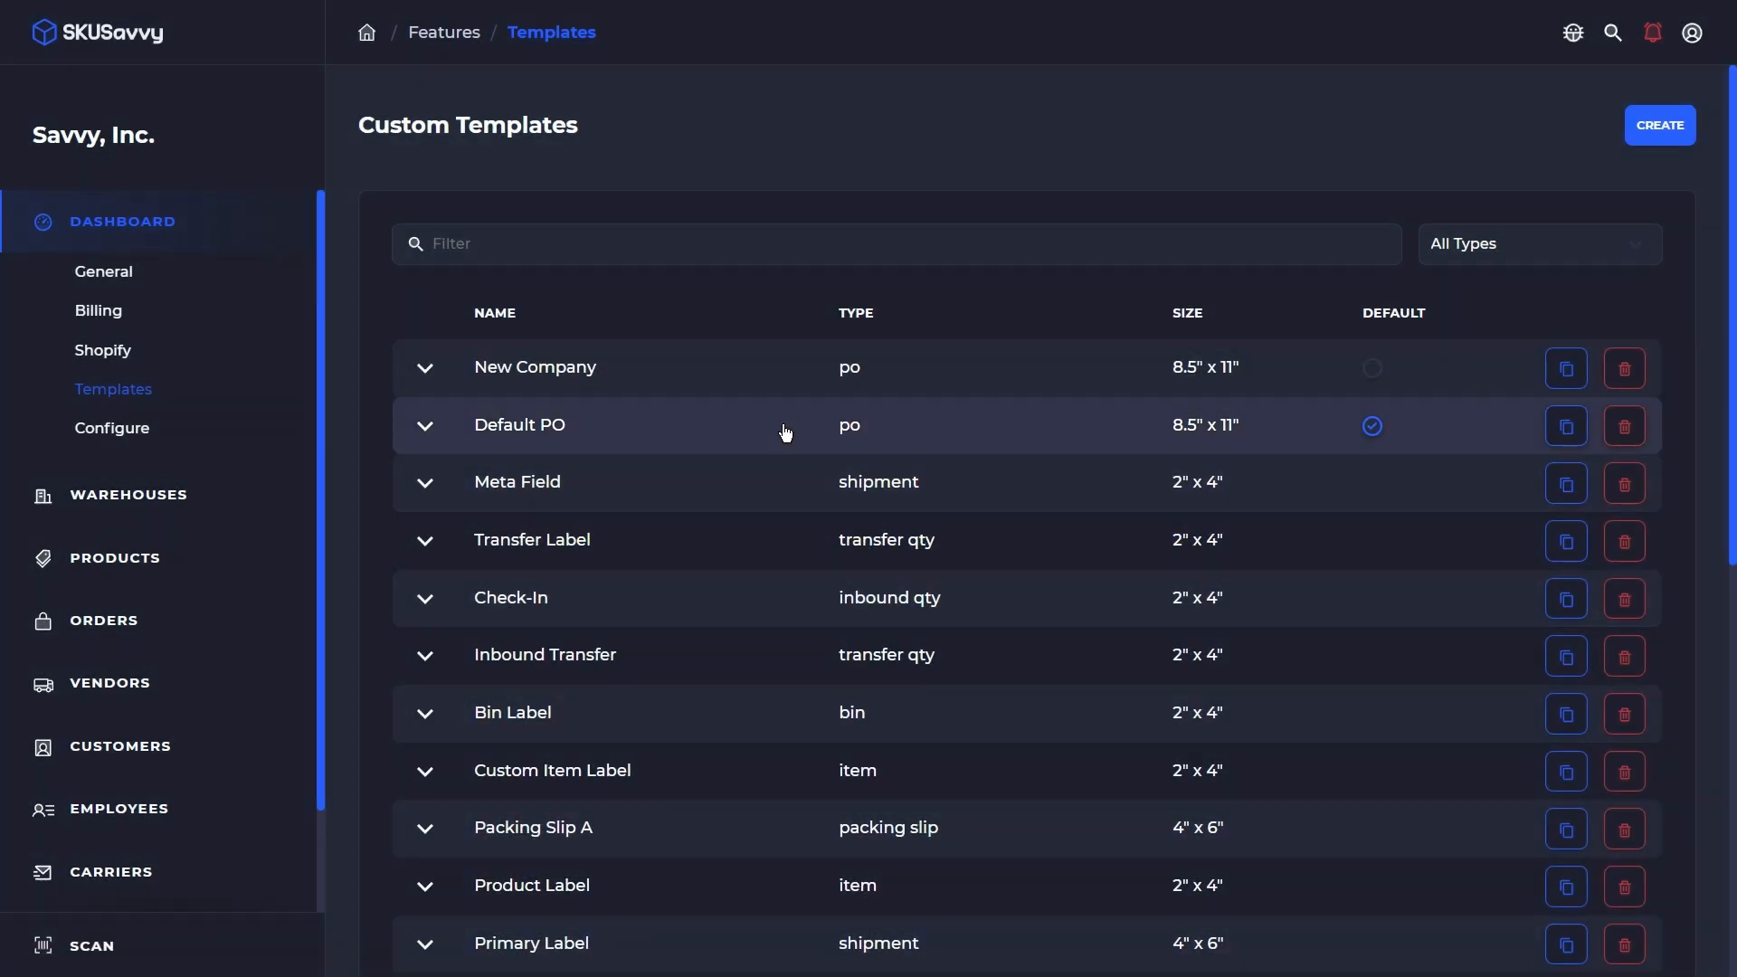
click(783, 430)
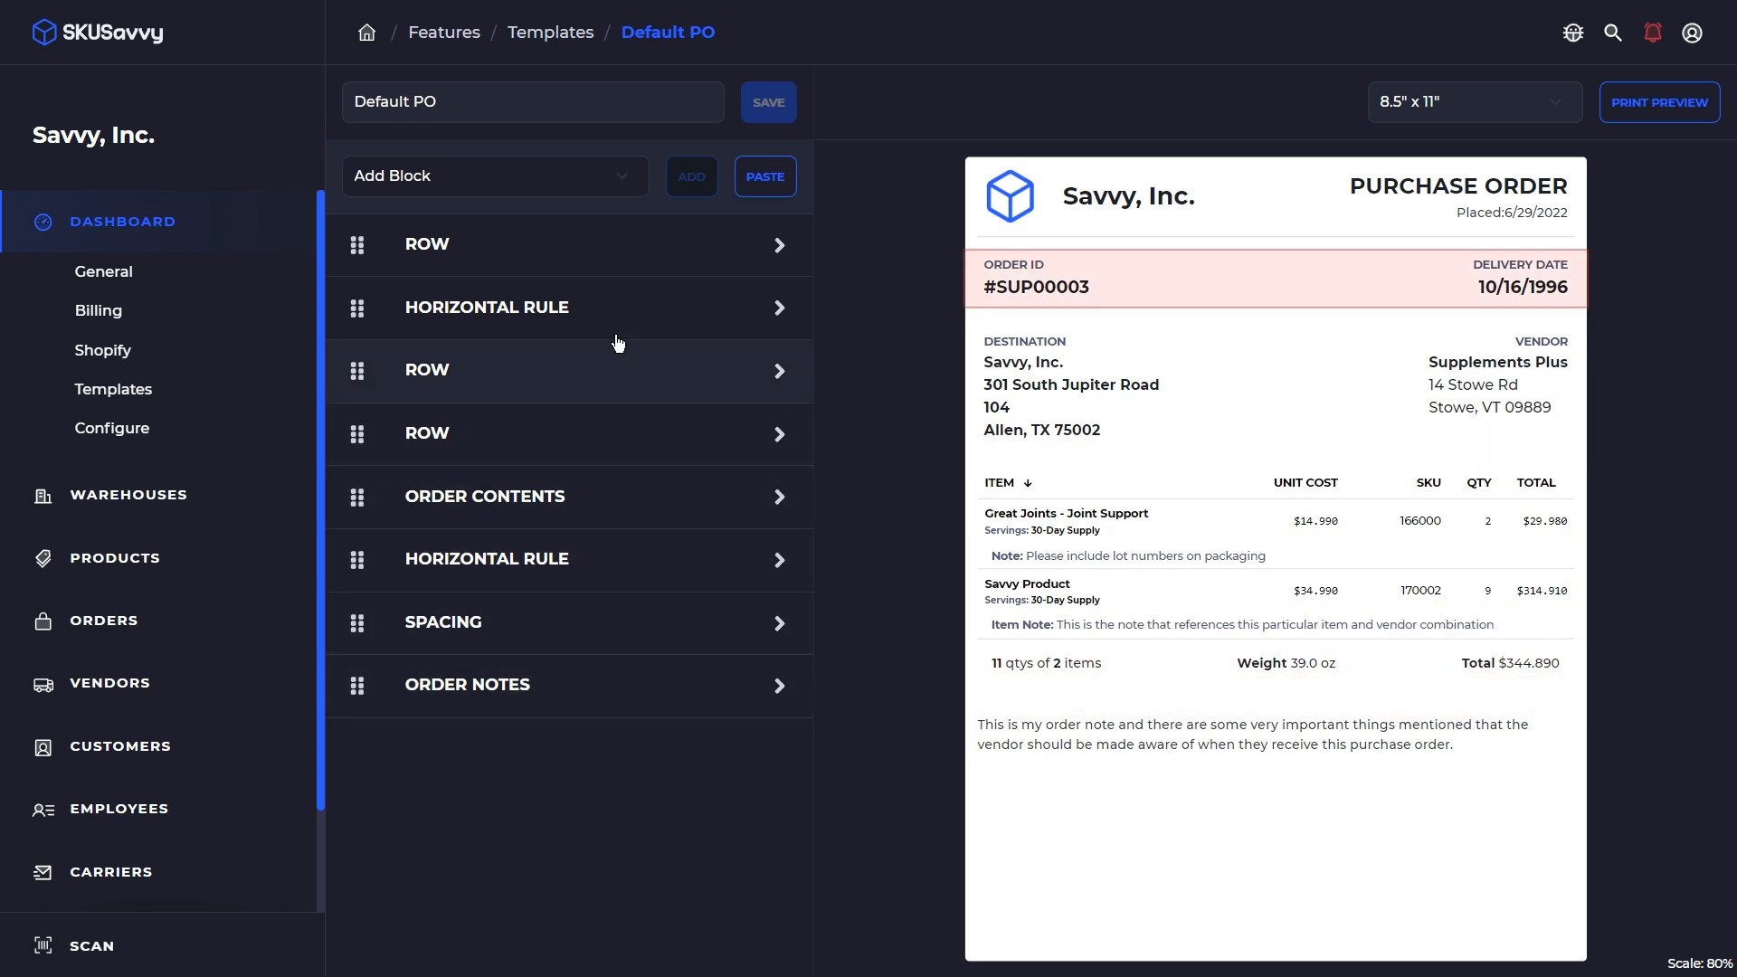
Turn off the Unit Cost field in the Default PO template's Order Contents block
click(1357, 549)
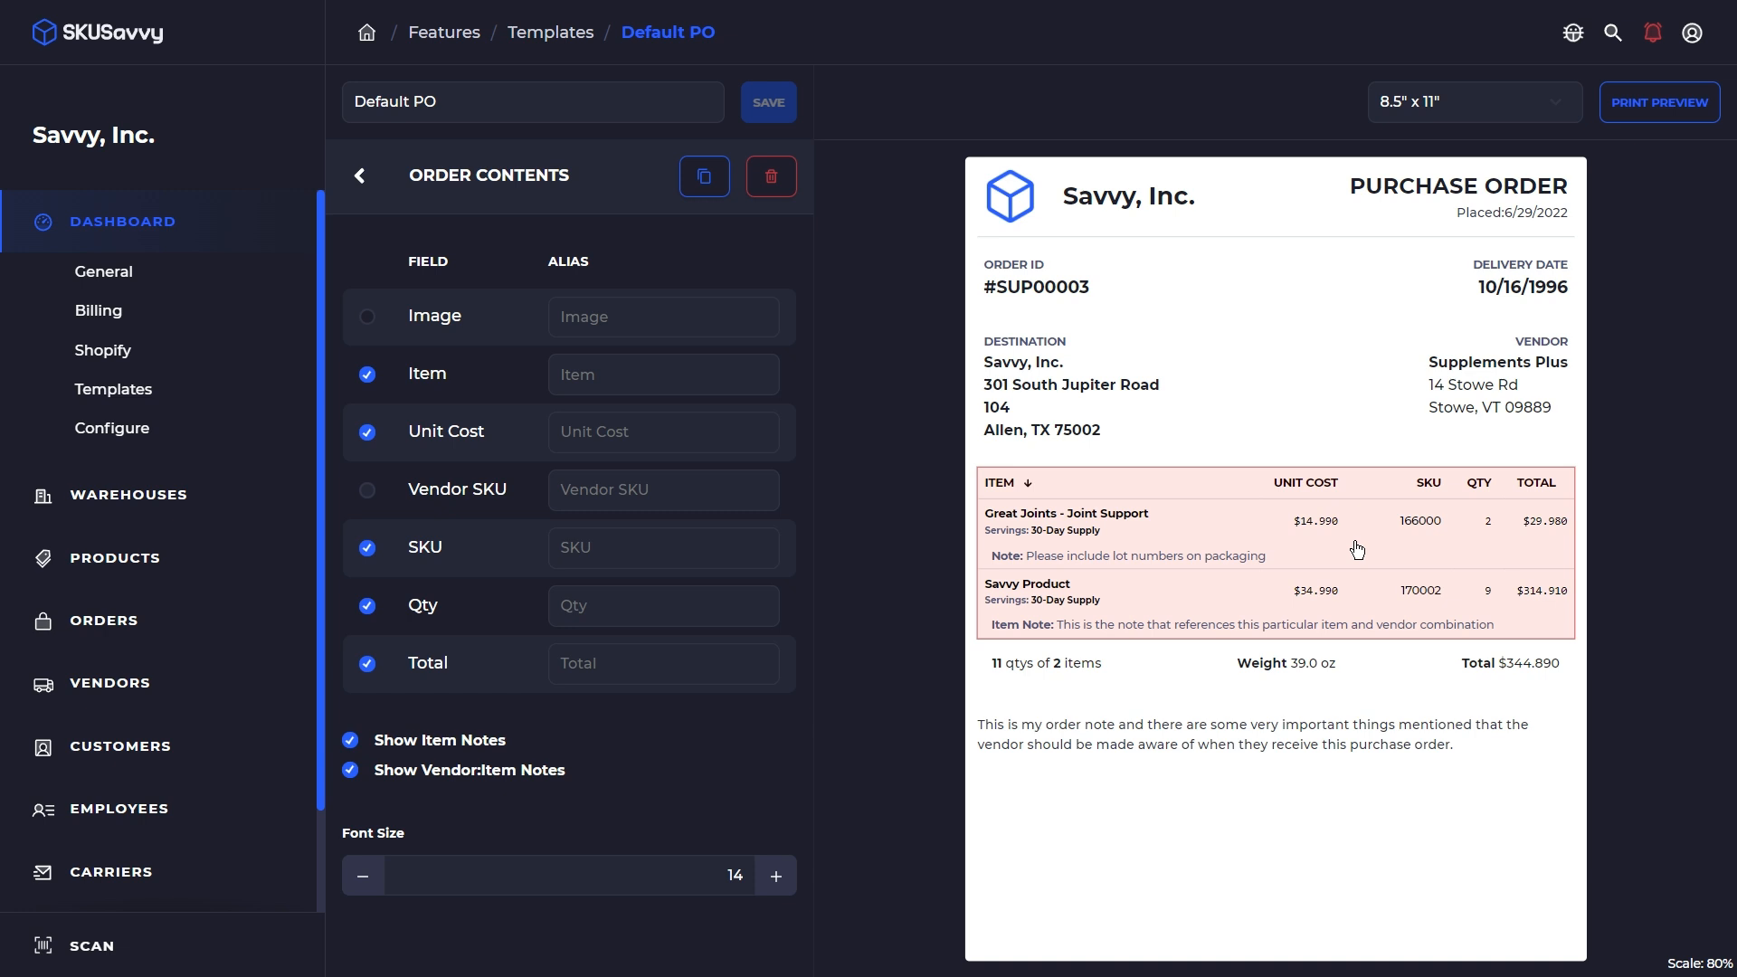
click(366, 433)
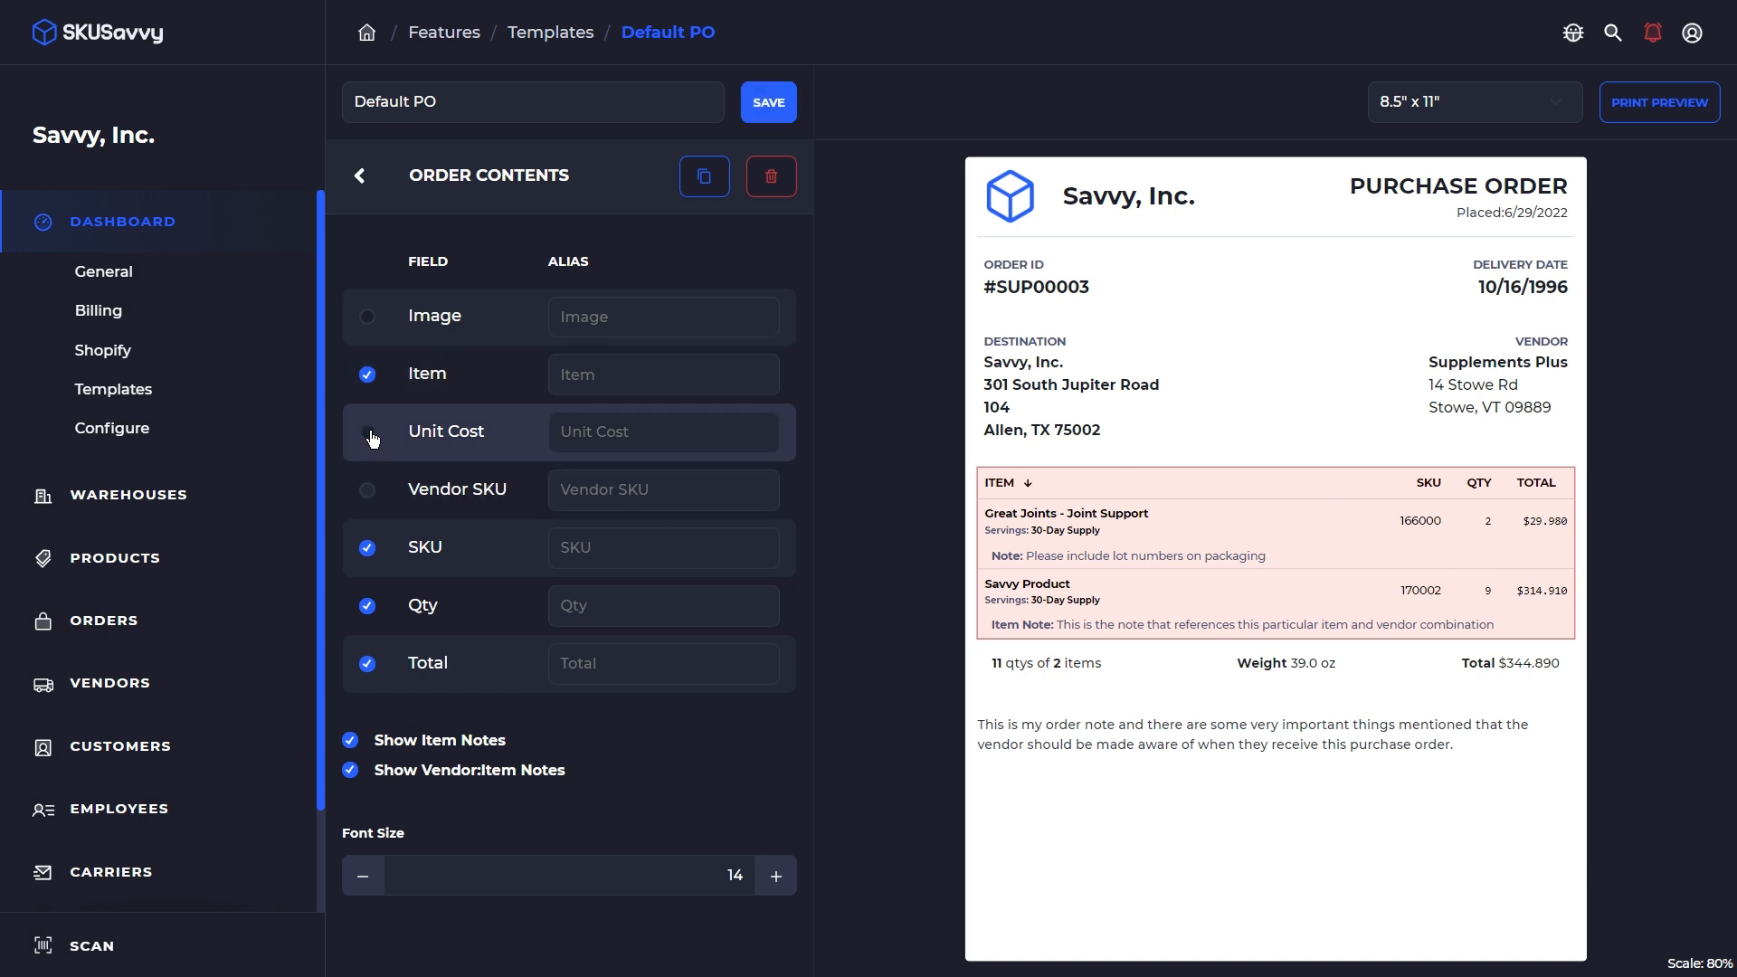
Set the Total field's alias to "ORder Total" in the Default PO template's Order Contents block and return to the block list
click(577, 665)
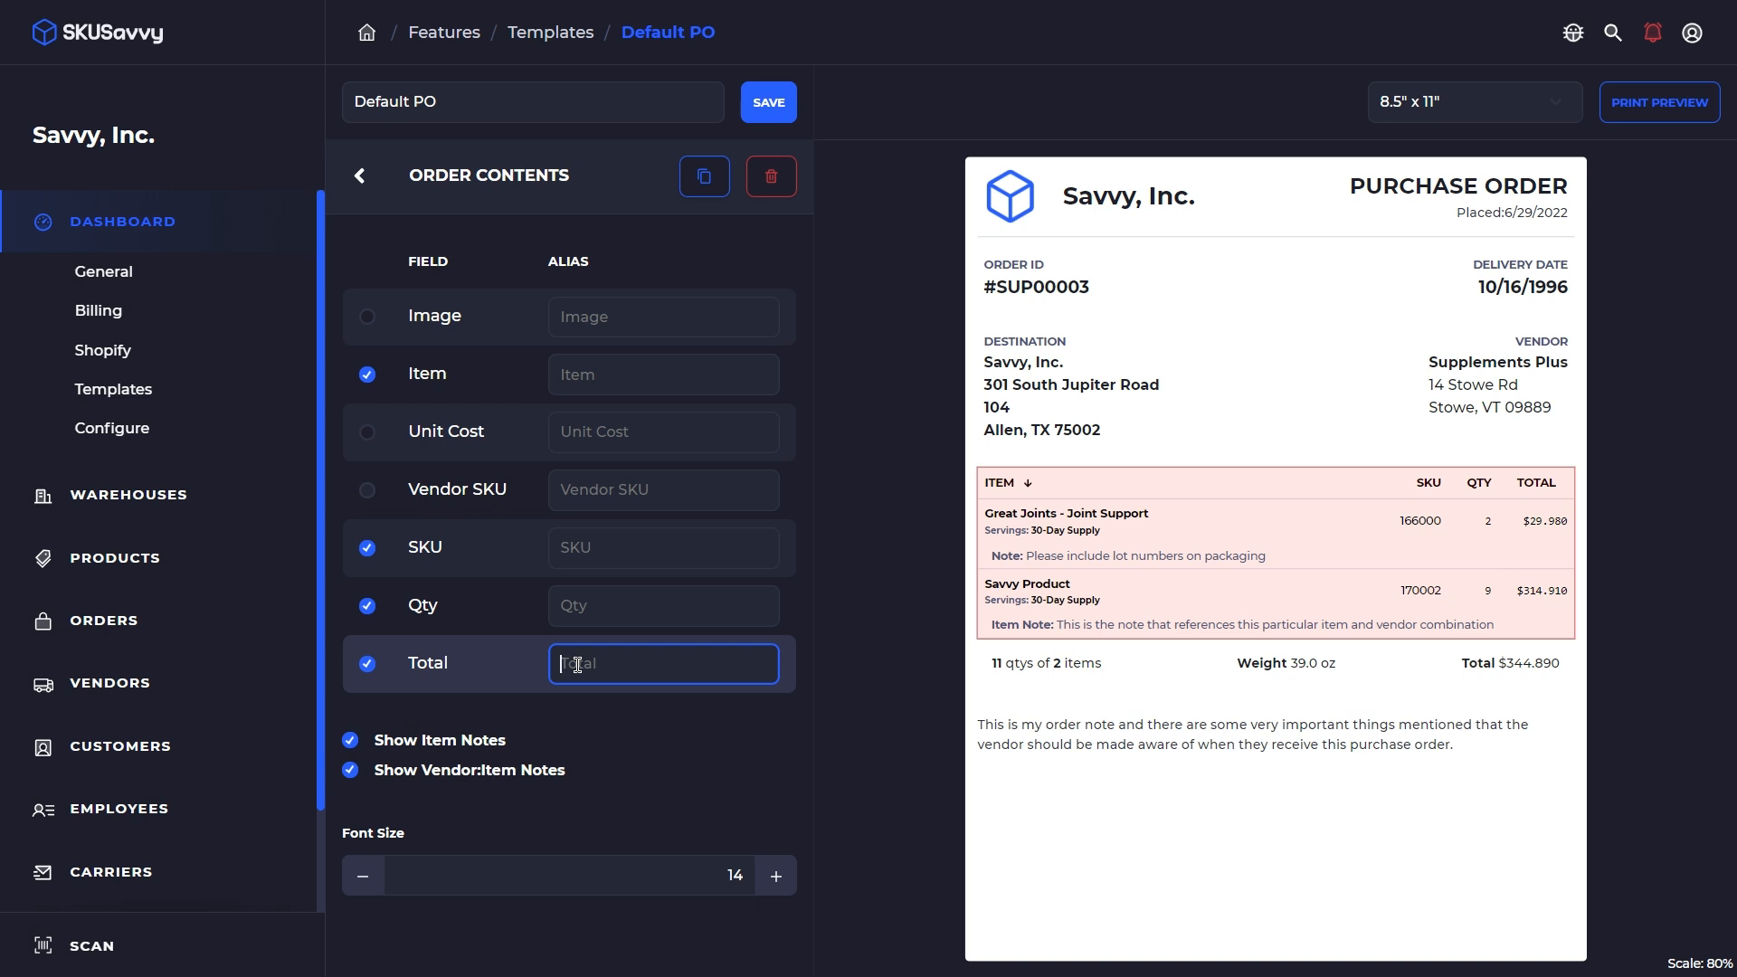
text(Order Total)
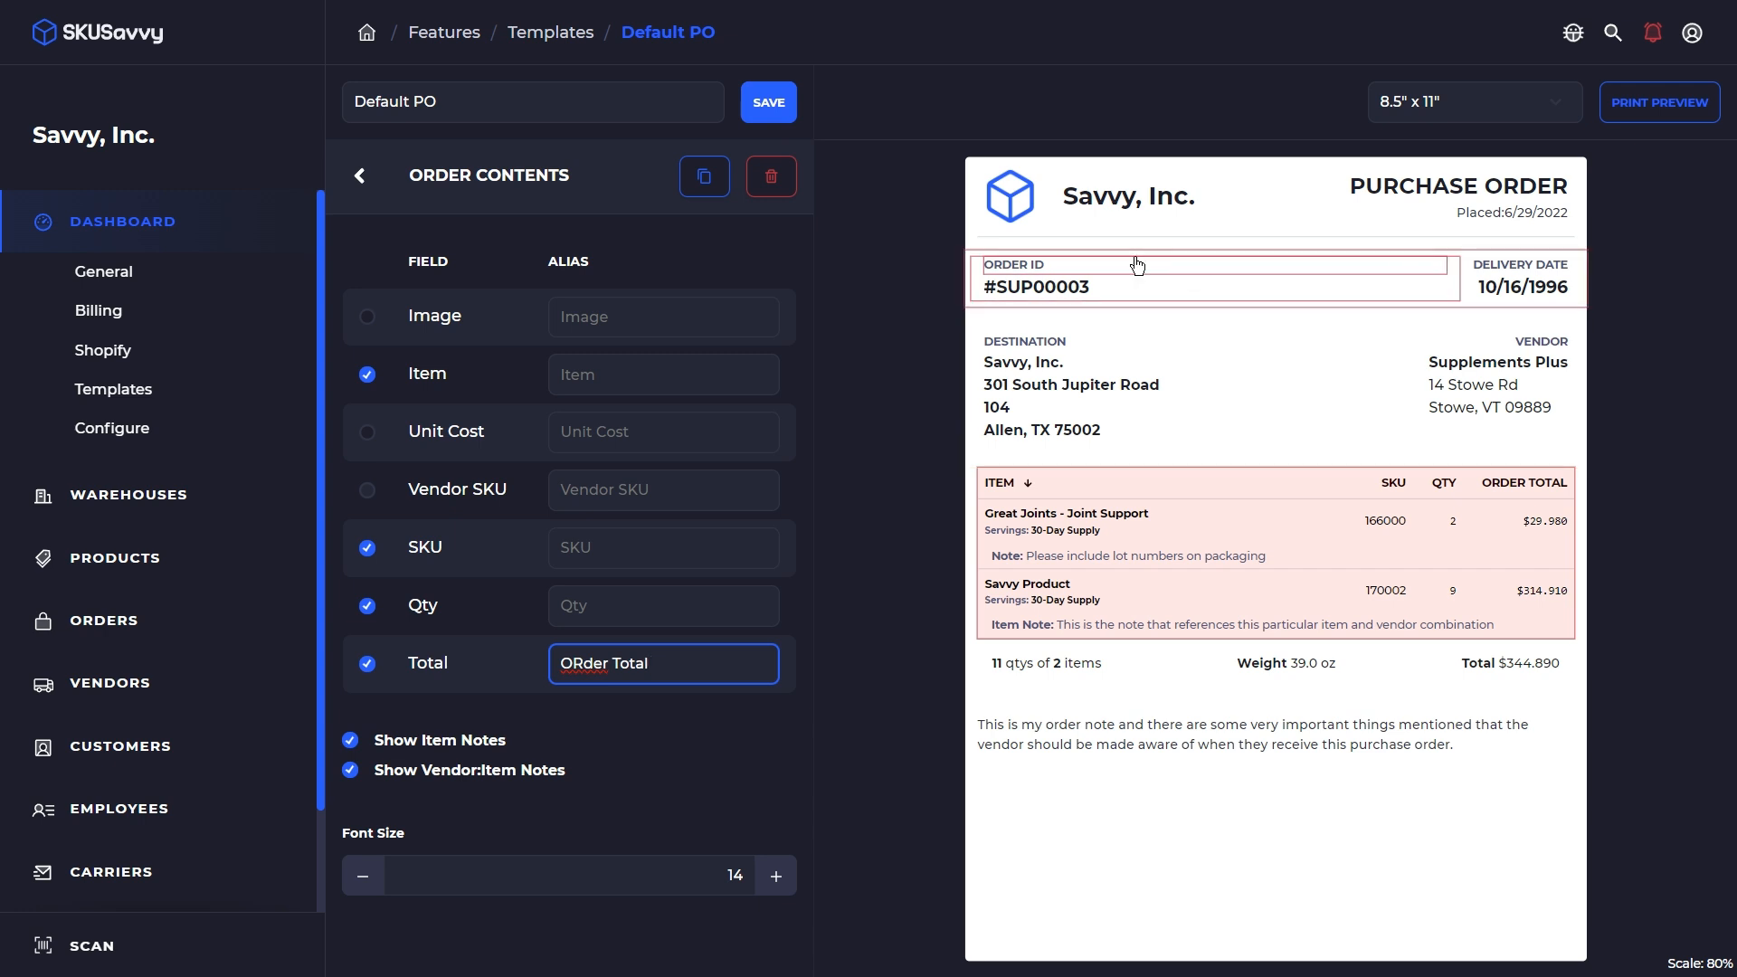
click(358, 175)
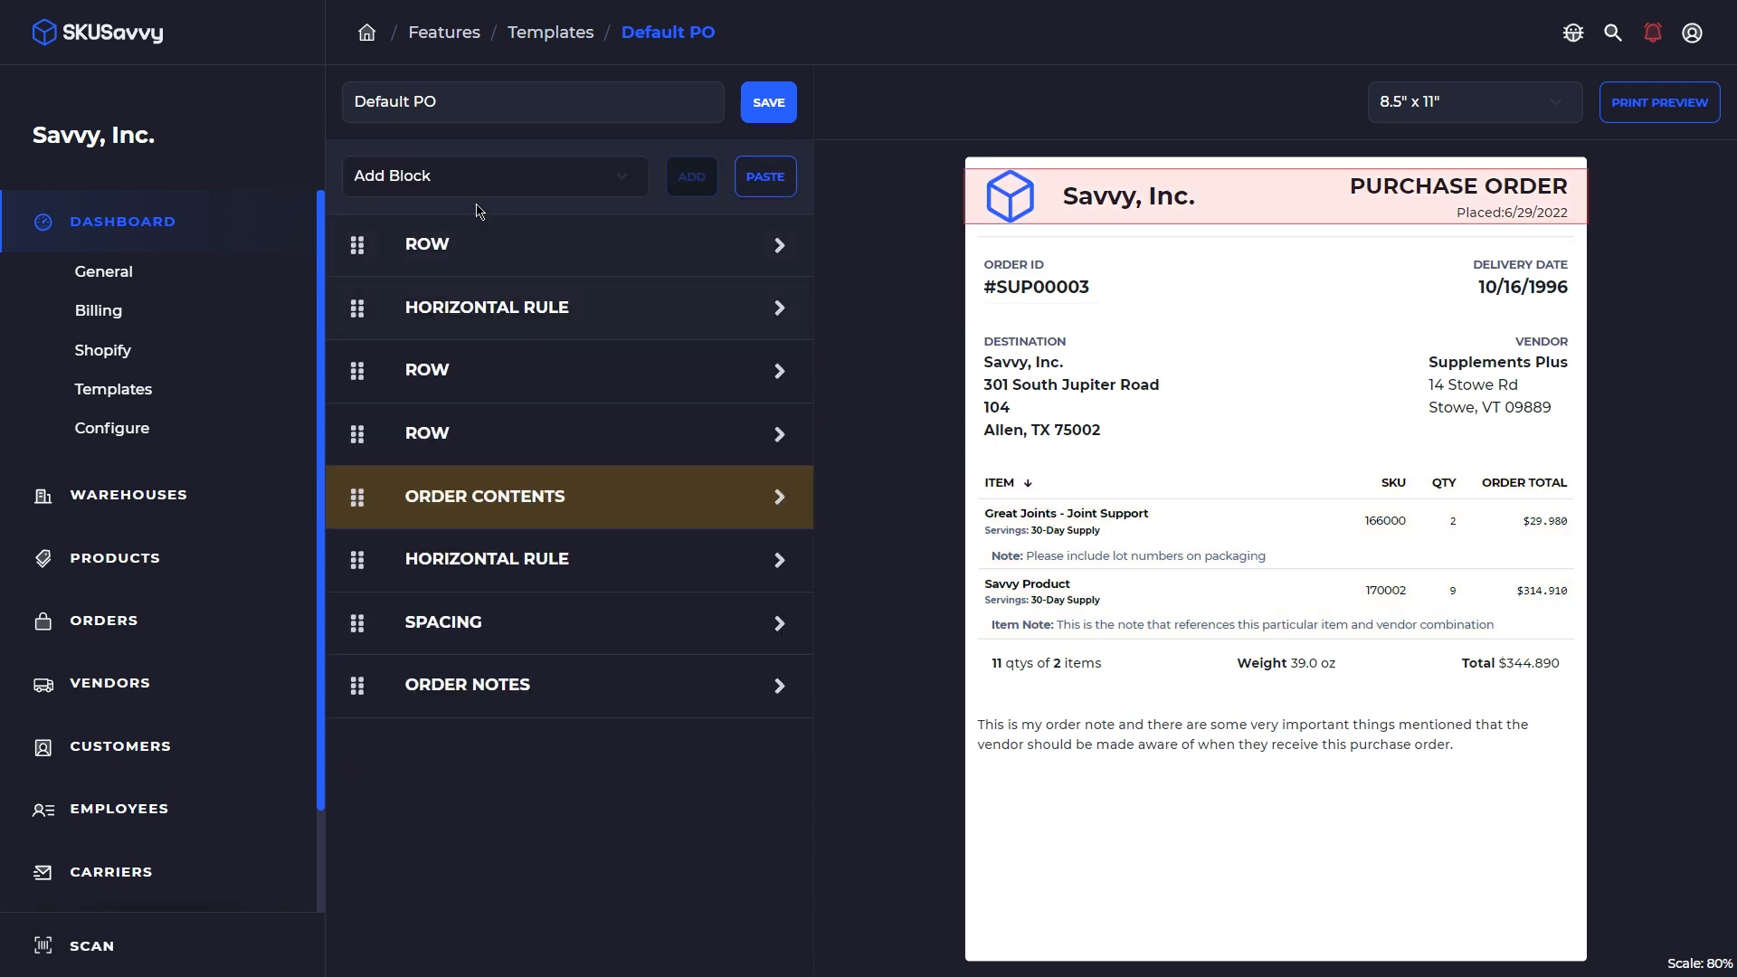
Return to the custom templates list and review the types available for a new template, without creating one
click(527, 41)
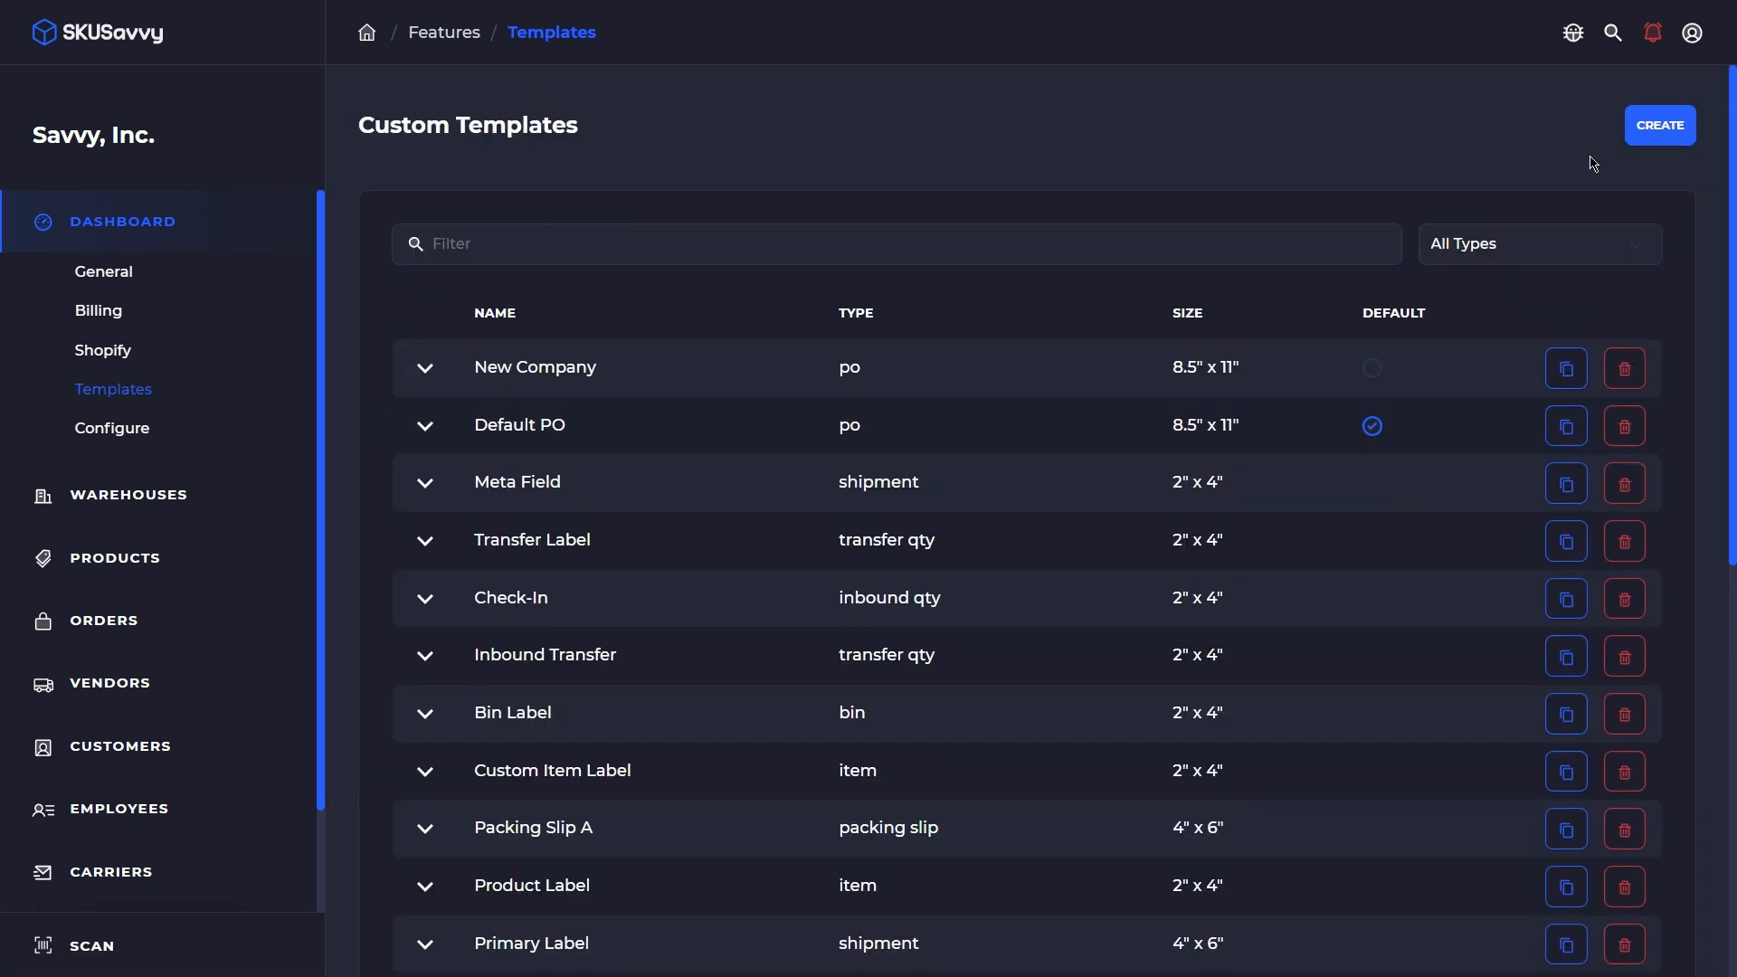
click(1666, 127)
click(733, 511)
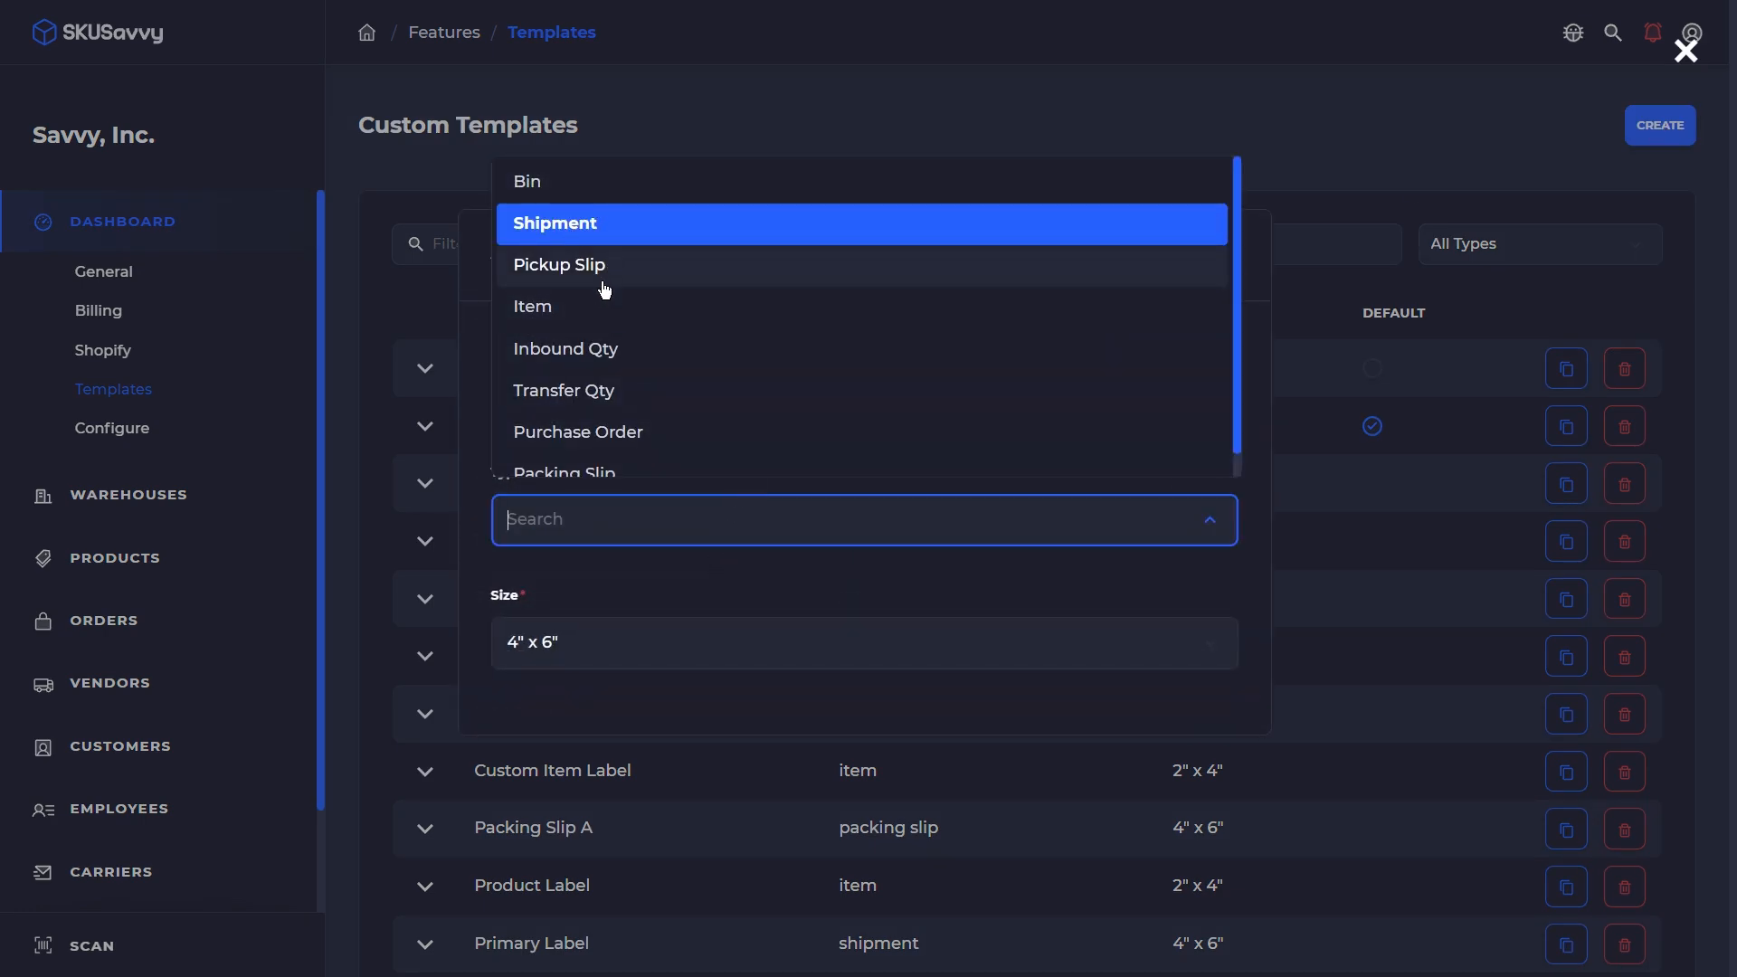
scroll(724, 402, down, 1)
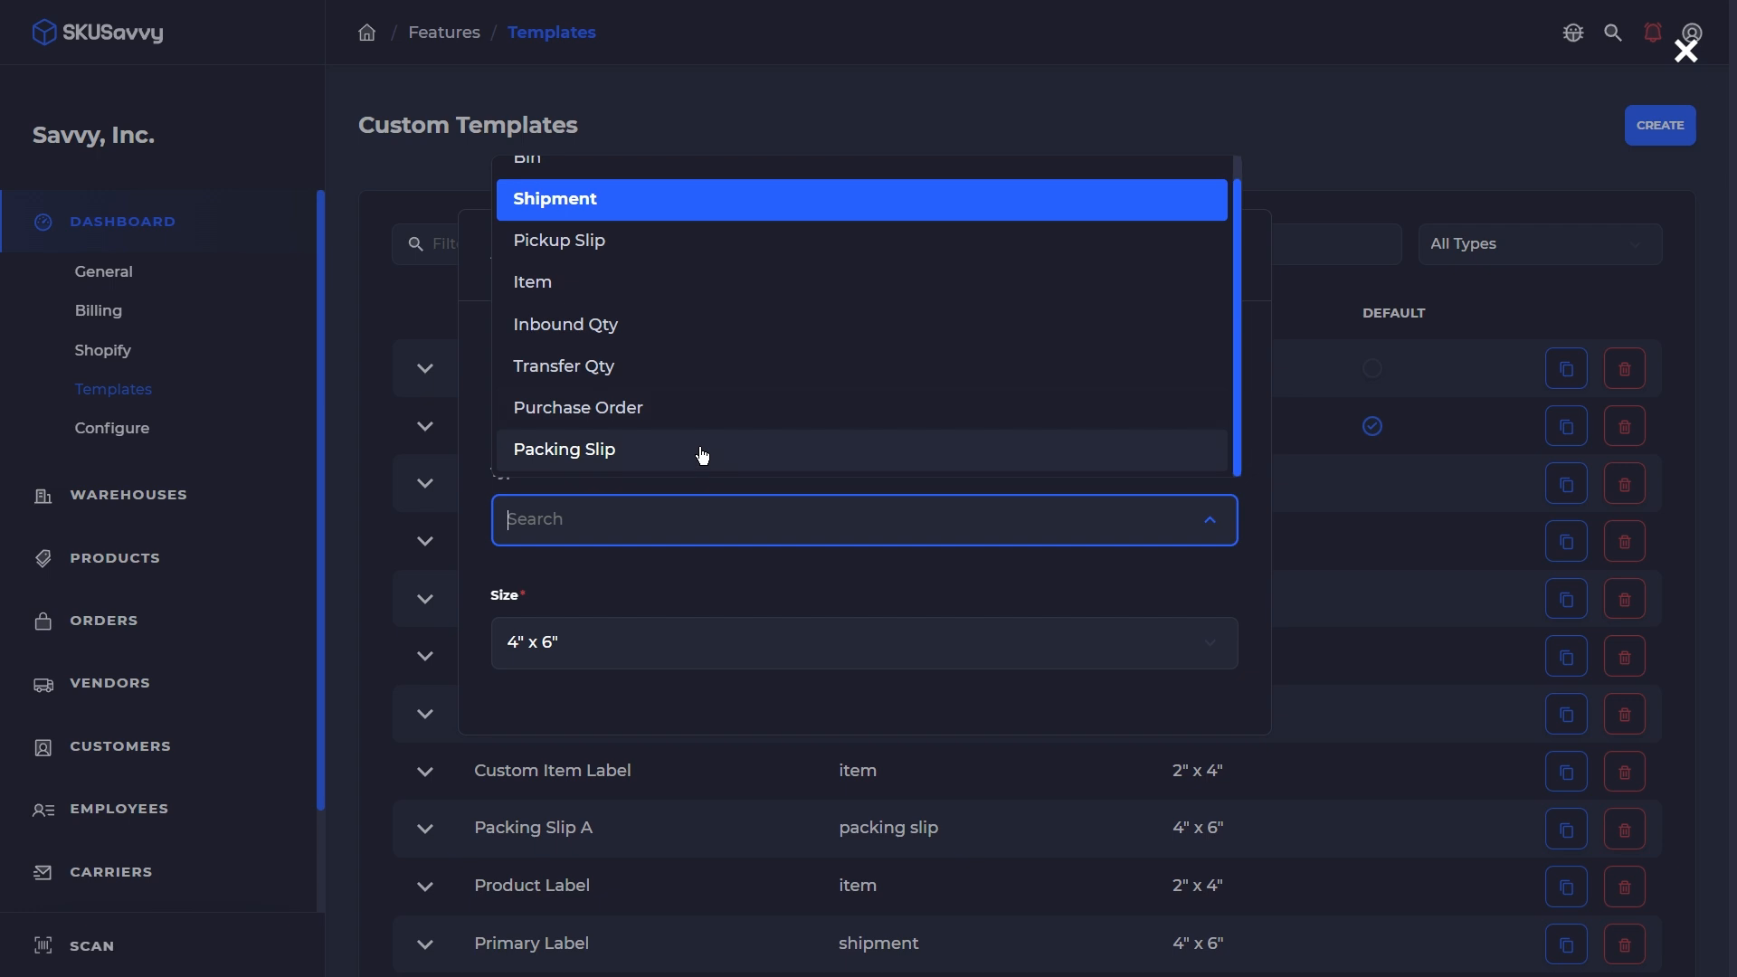
click(646, 578)
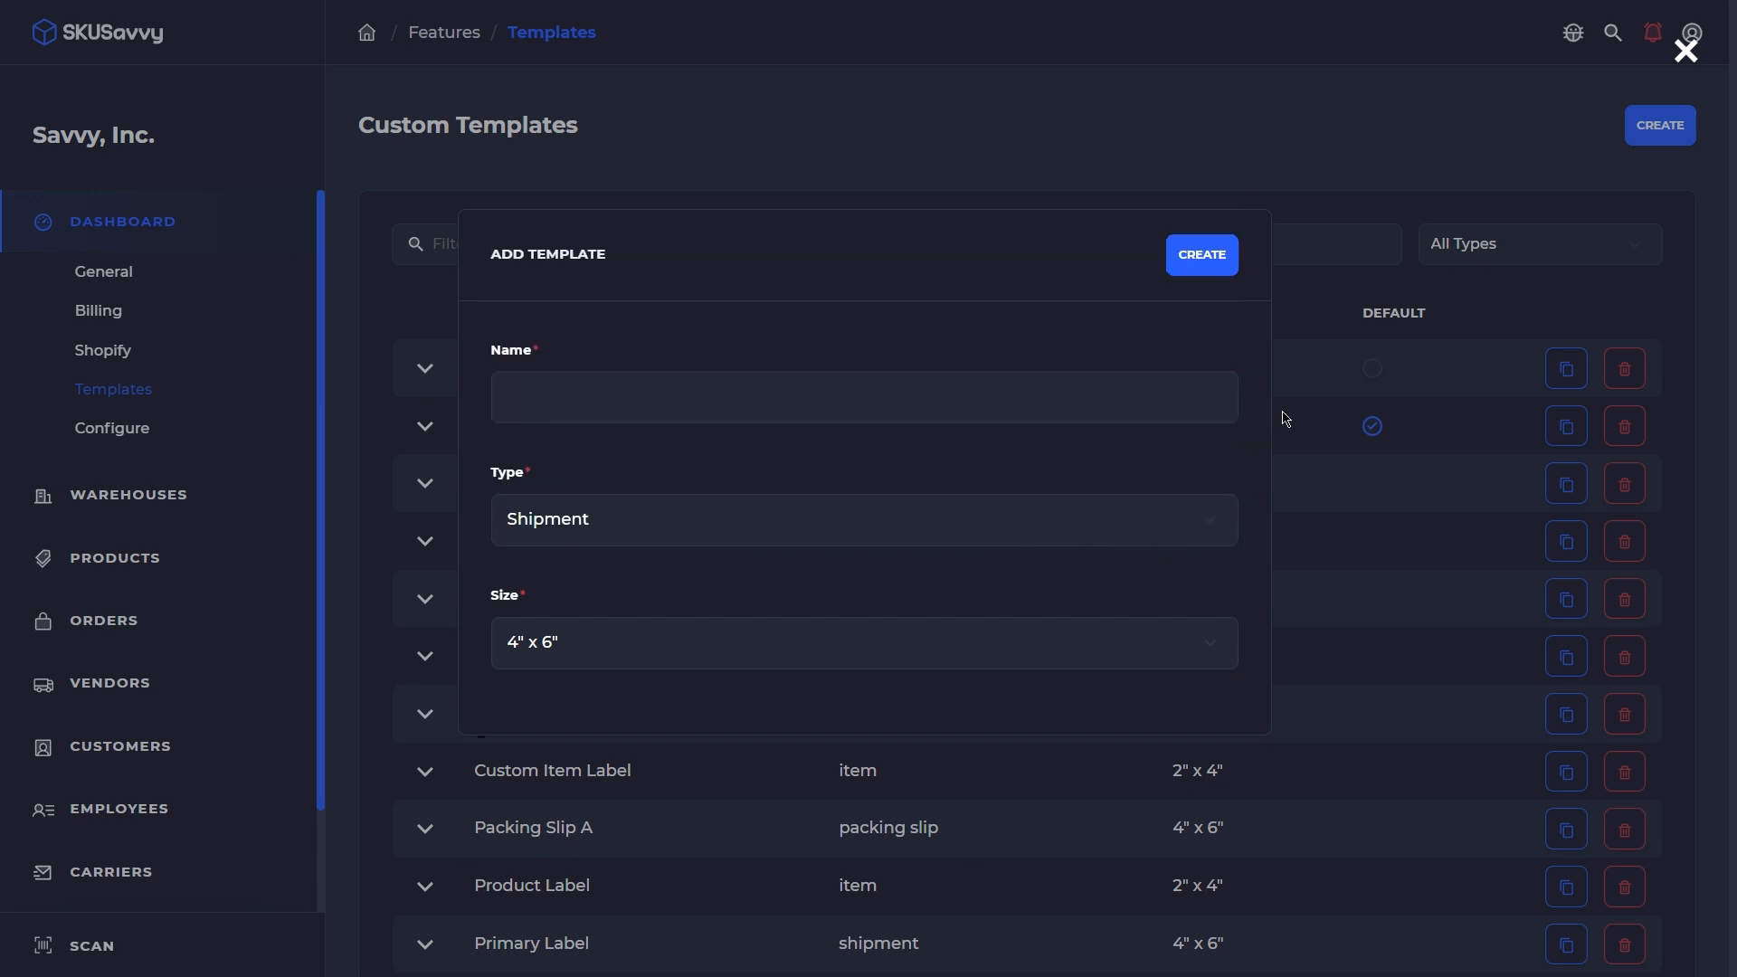
click(1337, 306)
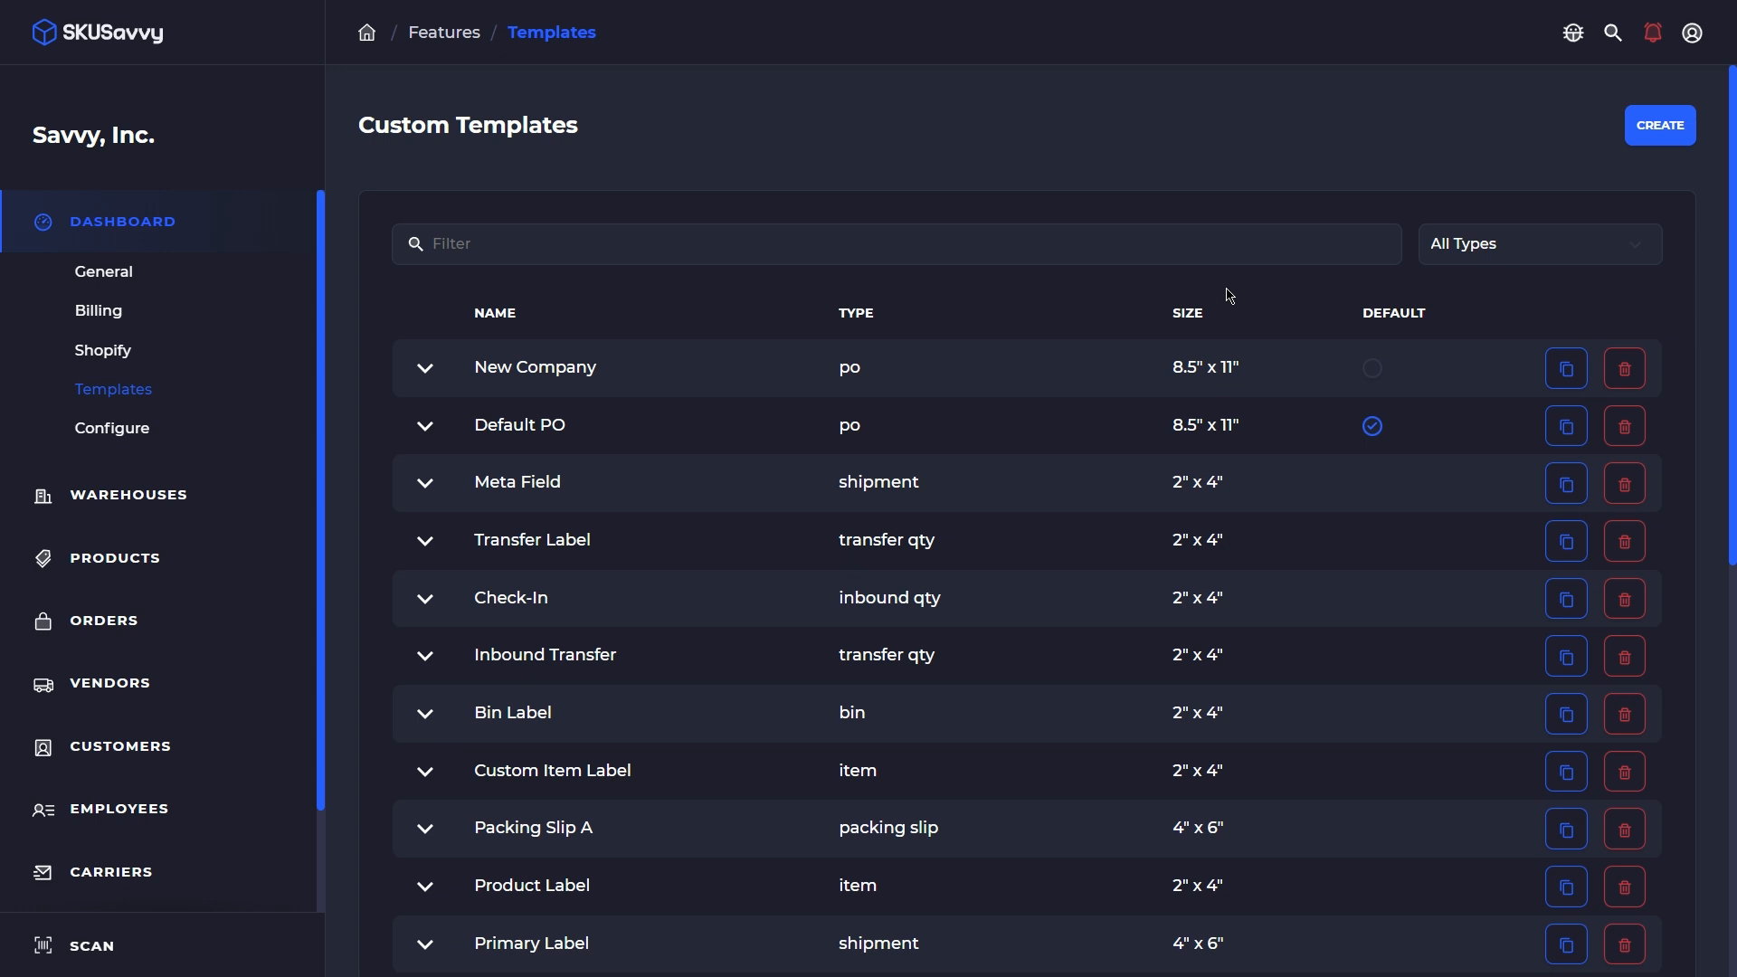
Open the Austin Warehouse and bring up its warehouse layout
scroll(191, 567, down, 1)
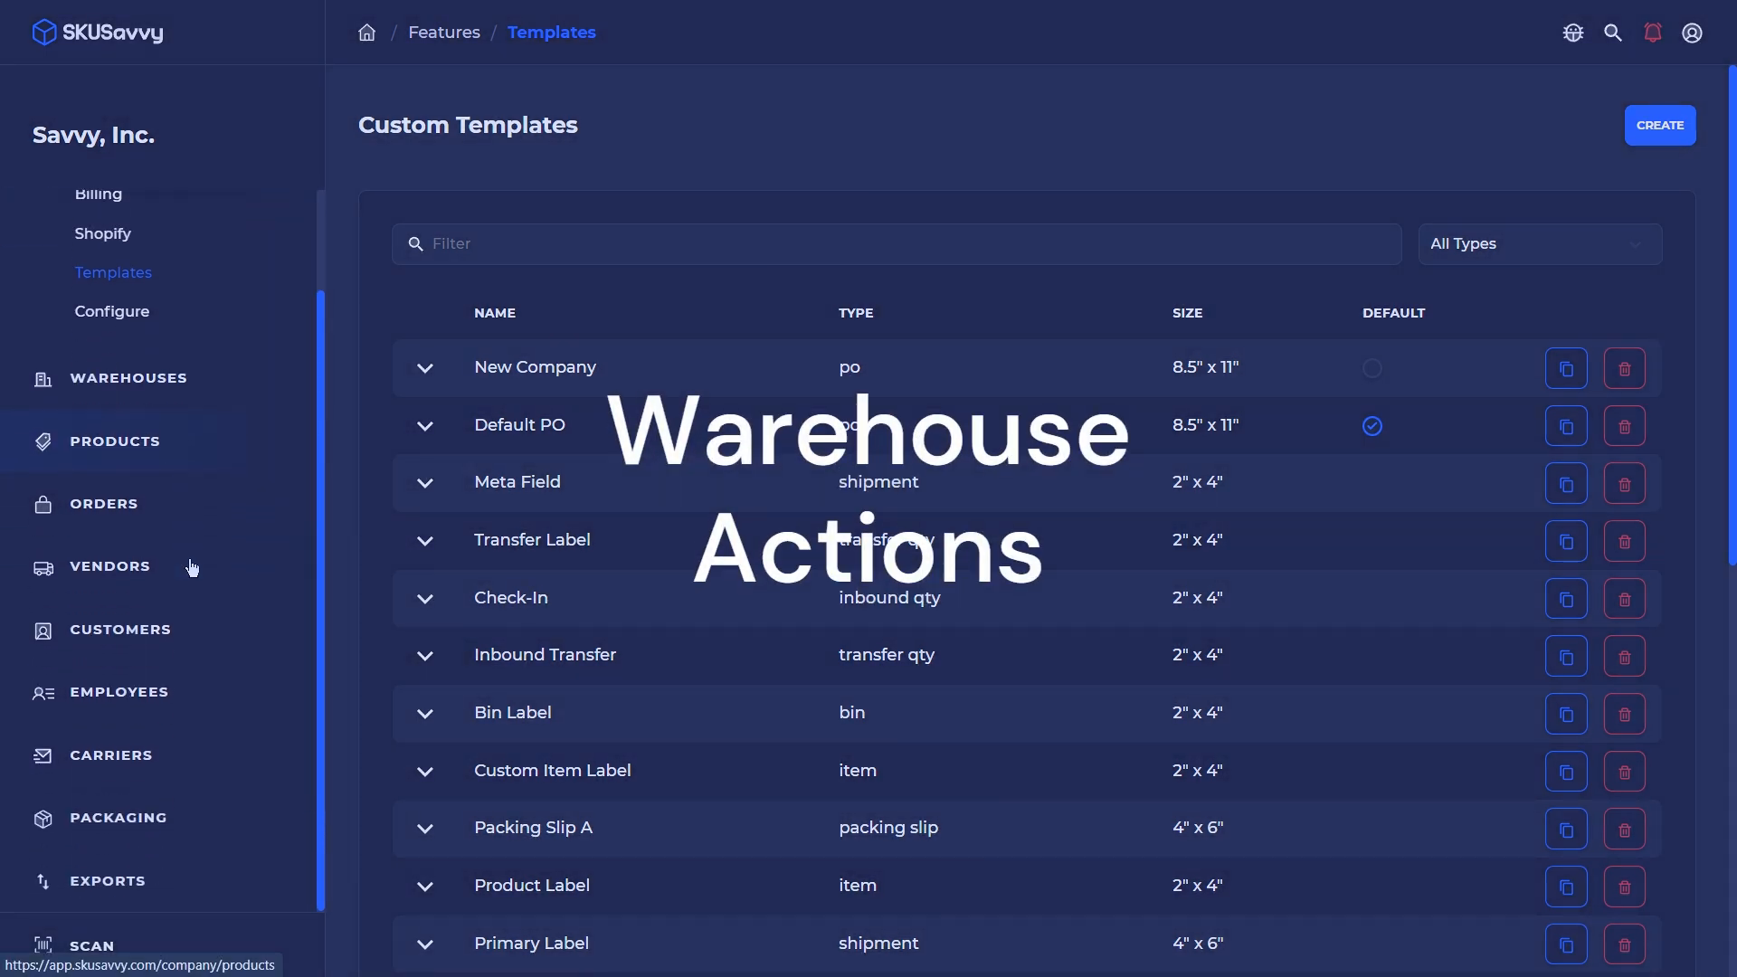
scroll(235, 525, up, 1)
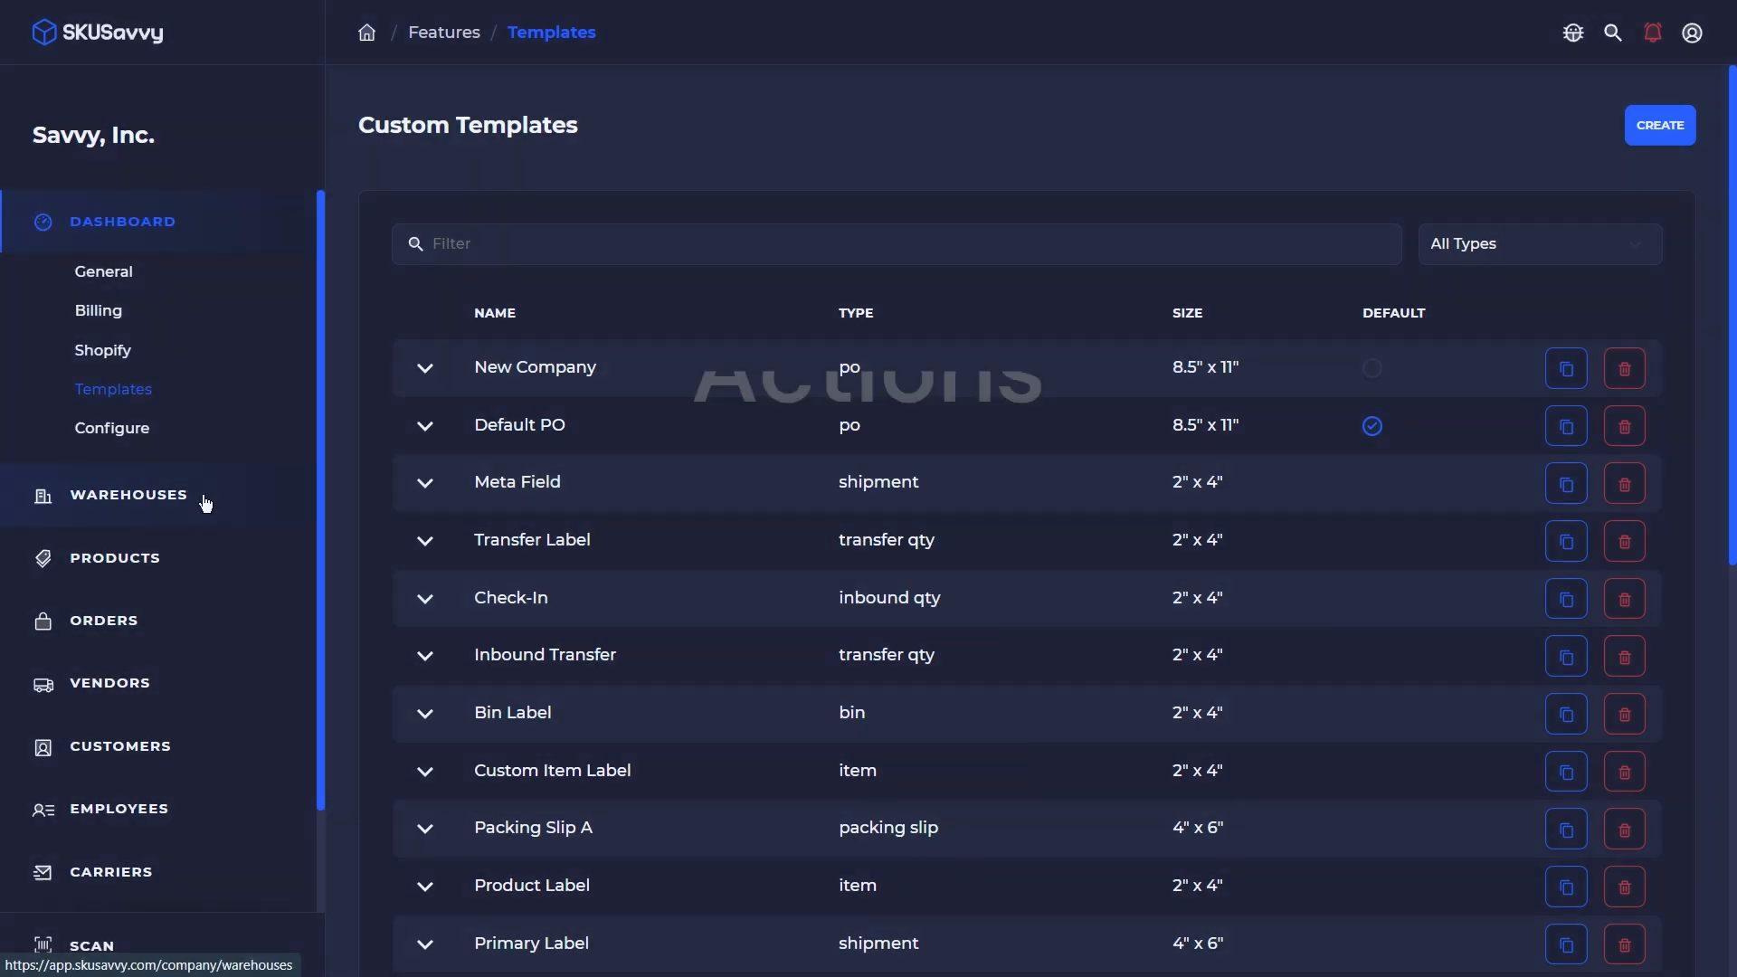
click(206, 503)
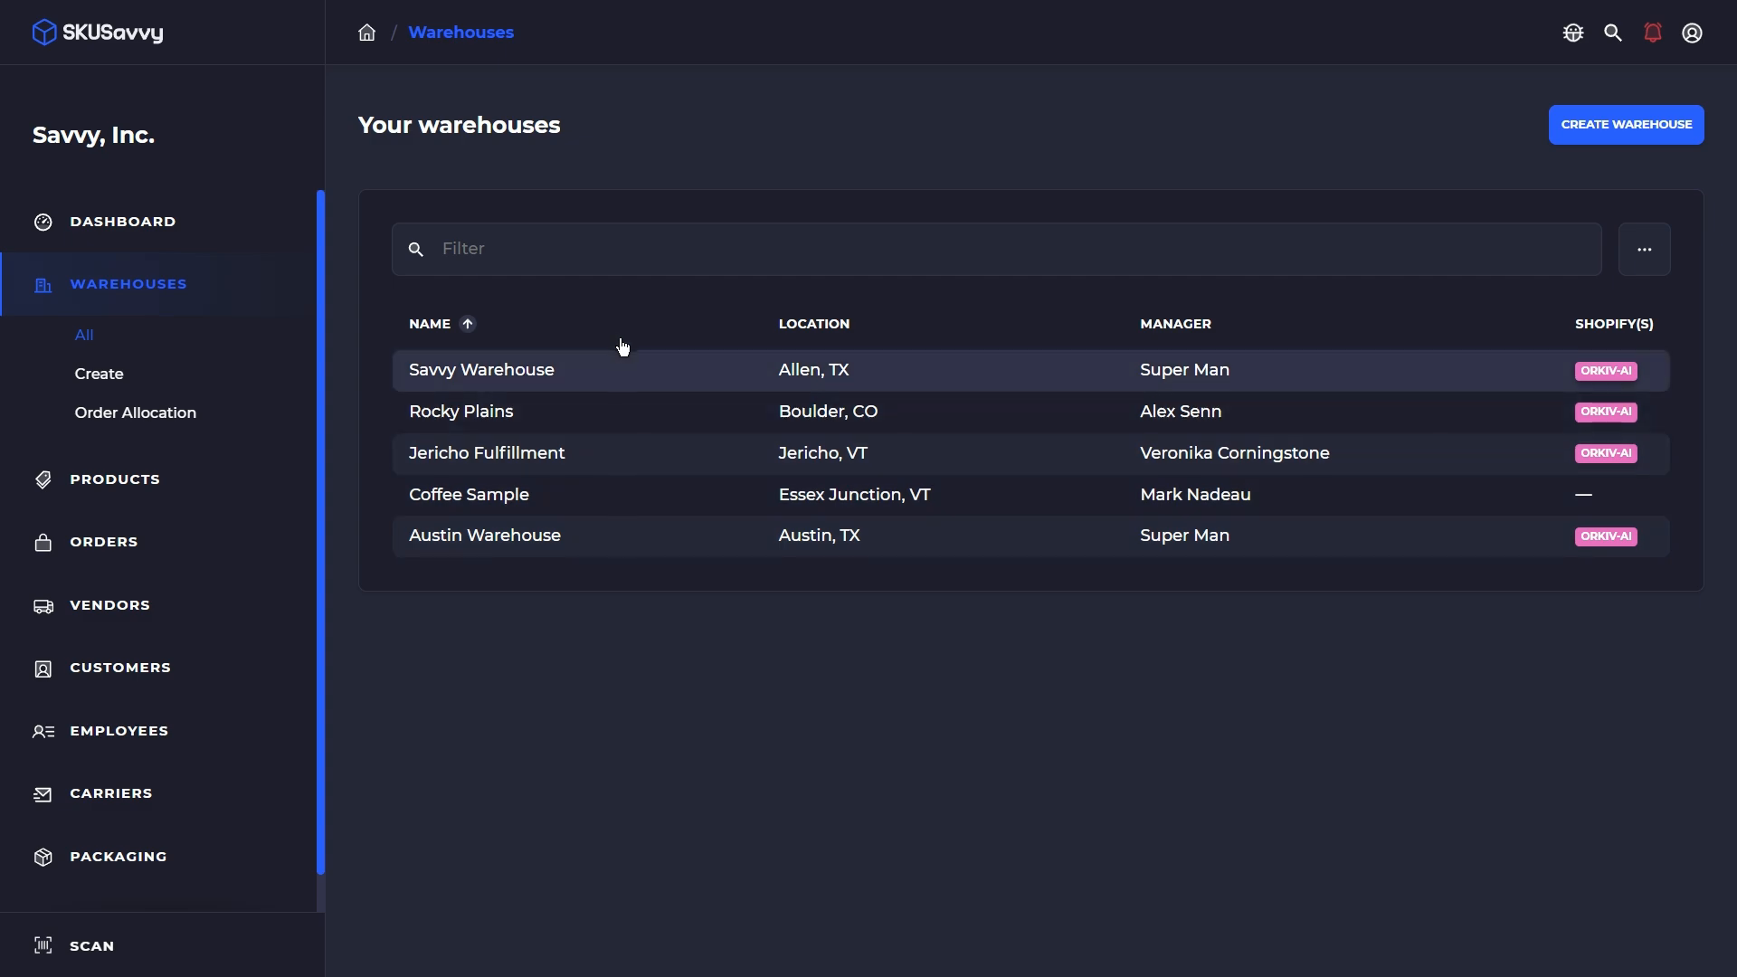
click(598, 550)
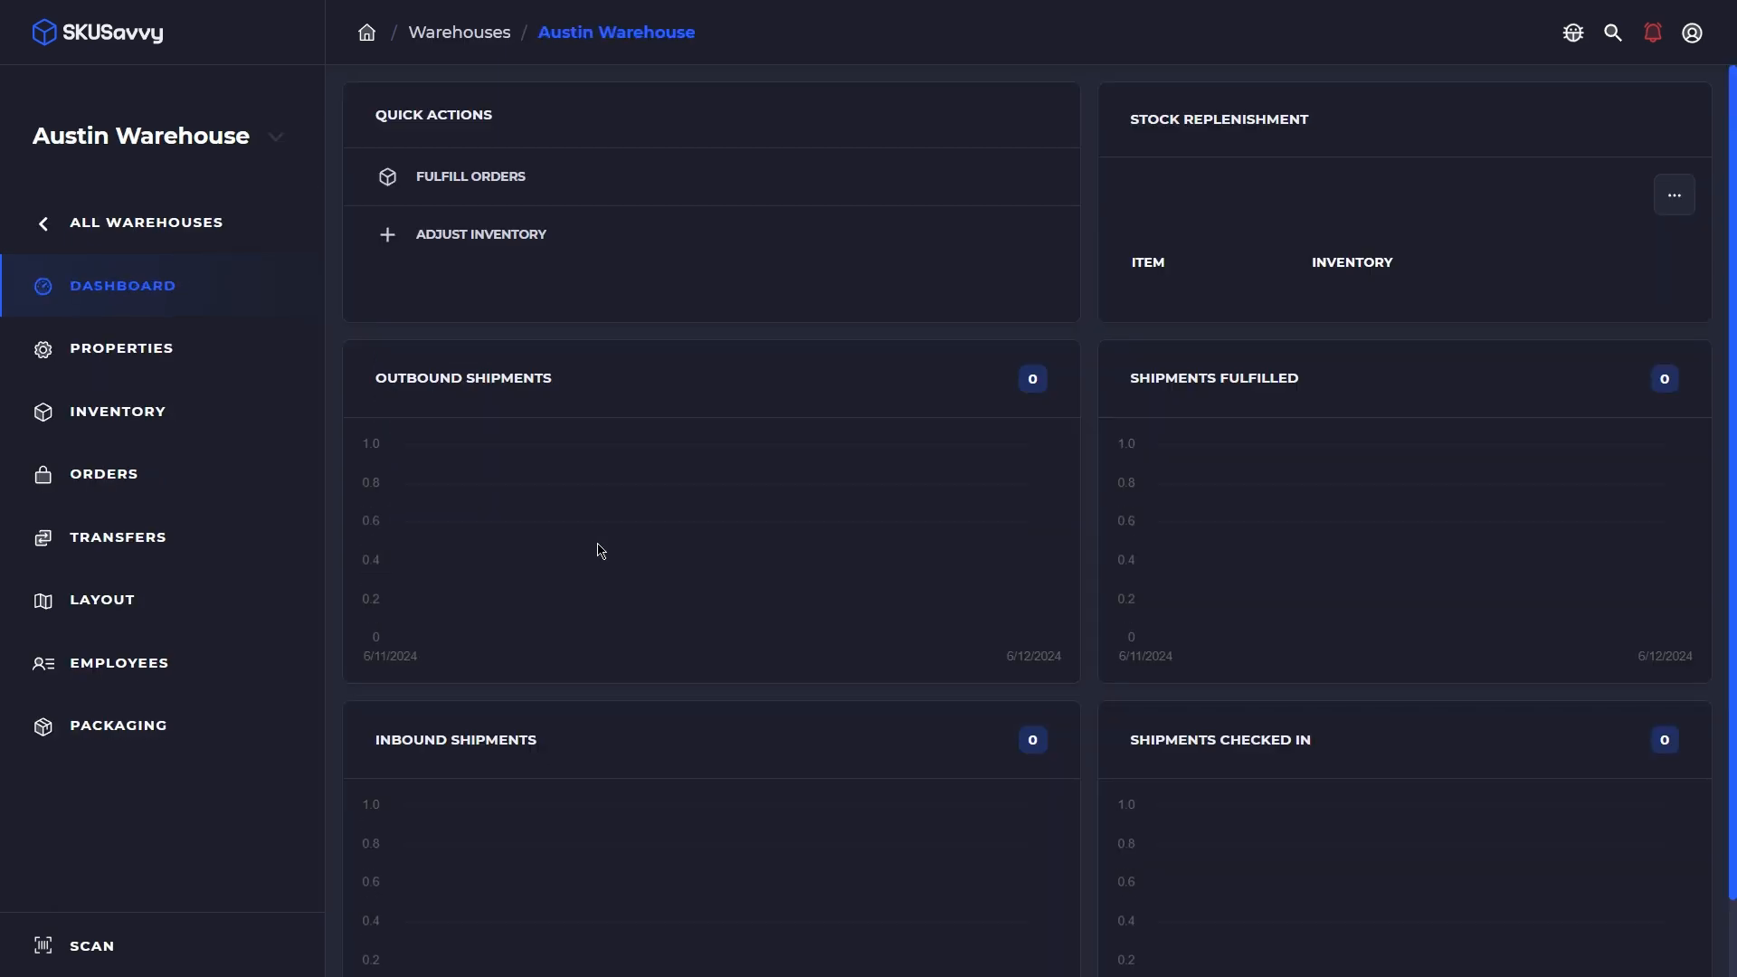
click(140, 590)
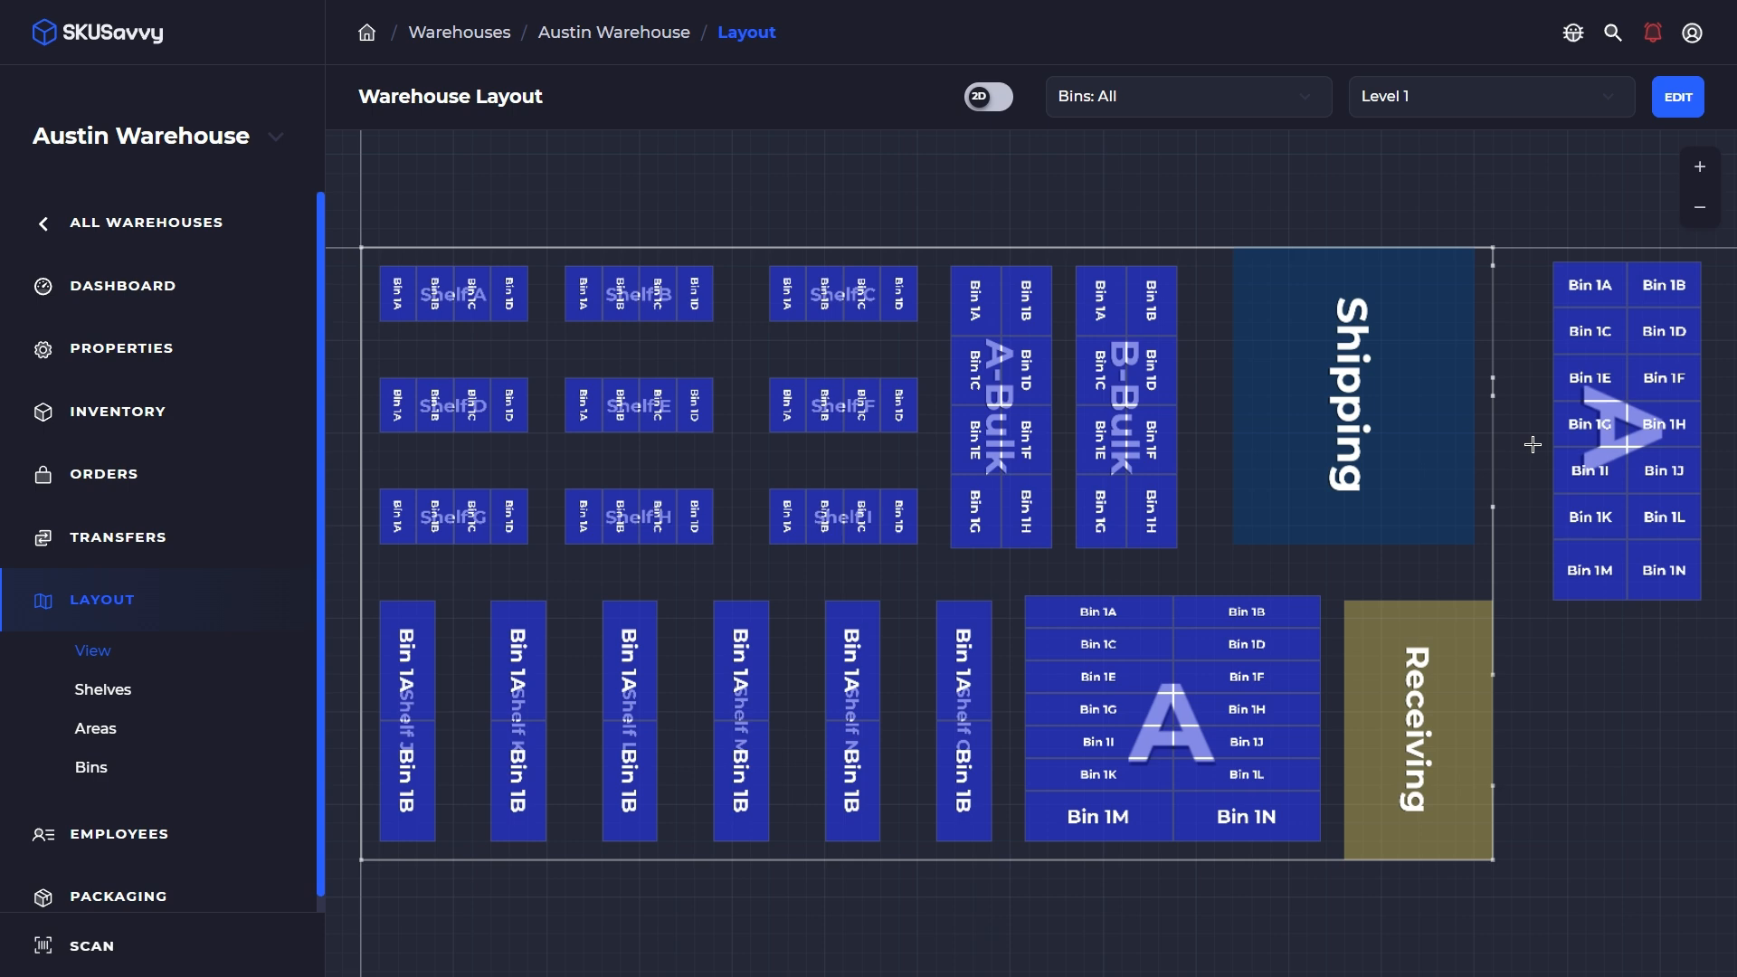
Start editing the layout and draw a shelf about 11.25 wide and 17.75 long beside the outermost shelf A
drag(1531, 444, 941, 438)
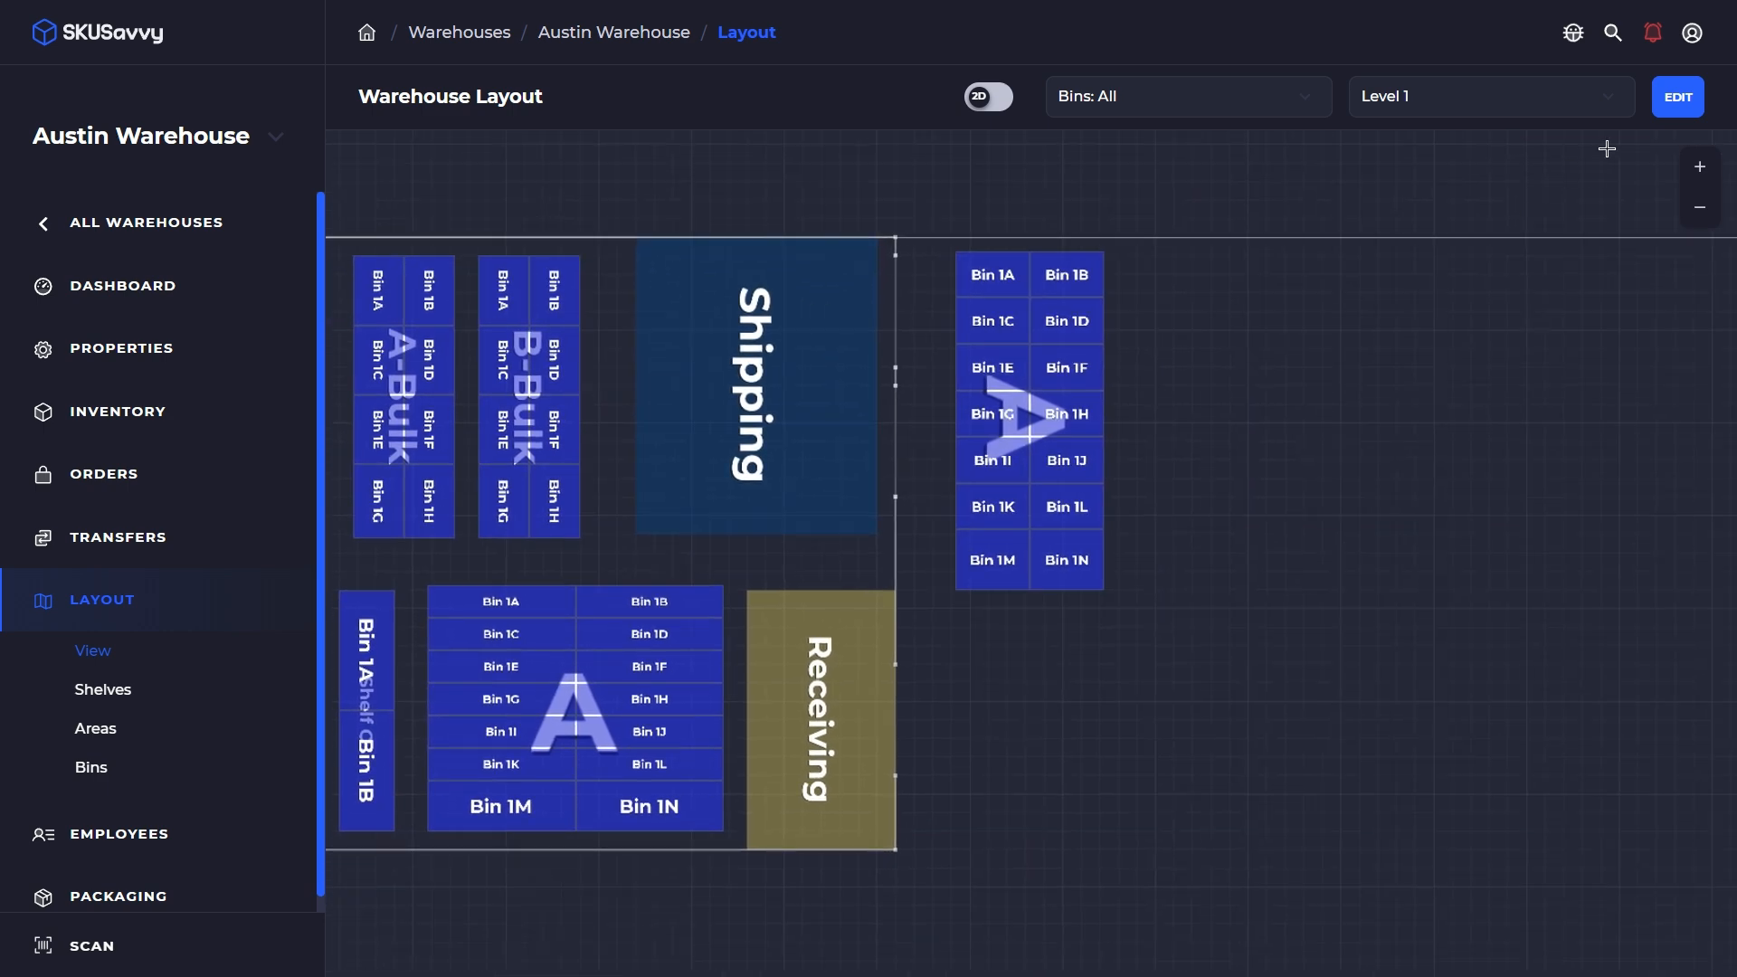
click(1678, 97)
click(1700, 818)
drag(1170, 256, 1377, 584)
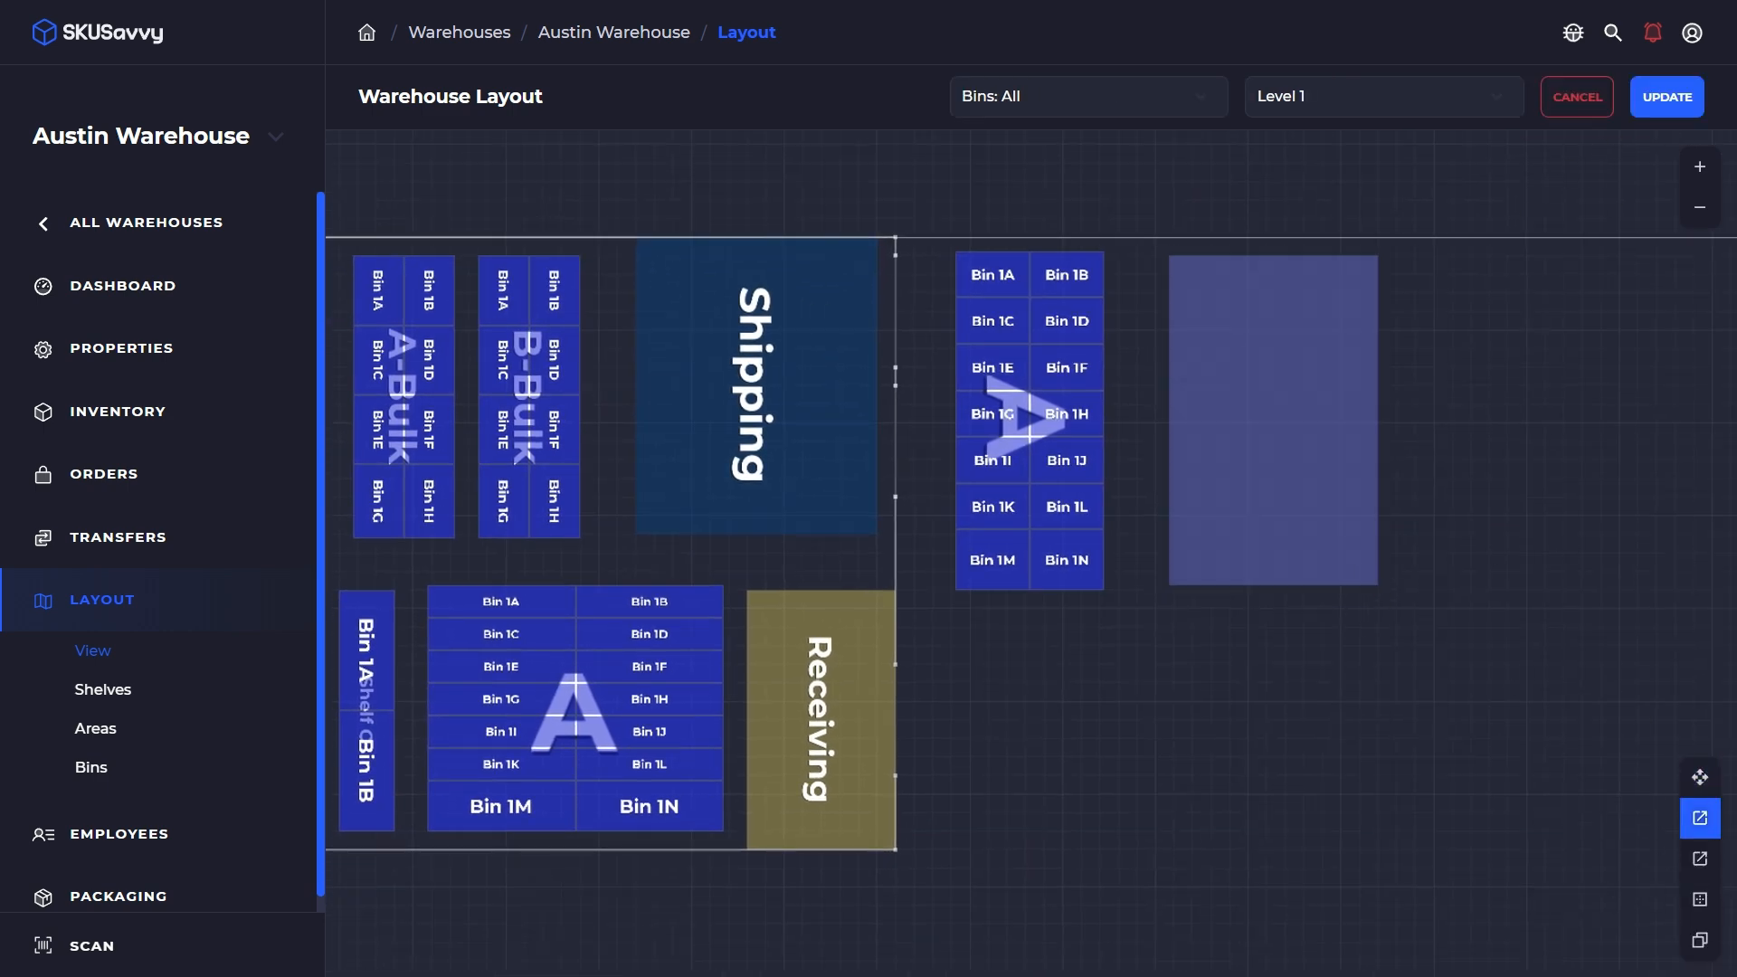
Select the newly drawn shelf and name it "A" in its shelf details
click(1700, 777)
click(1323, 489)
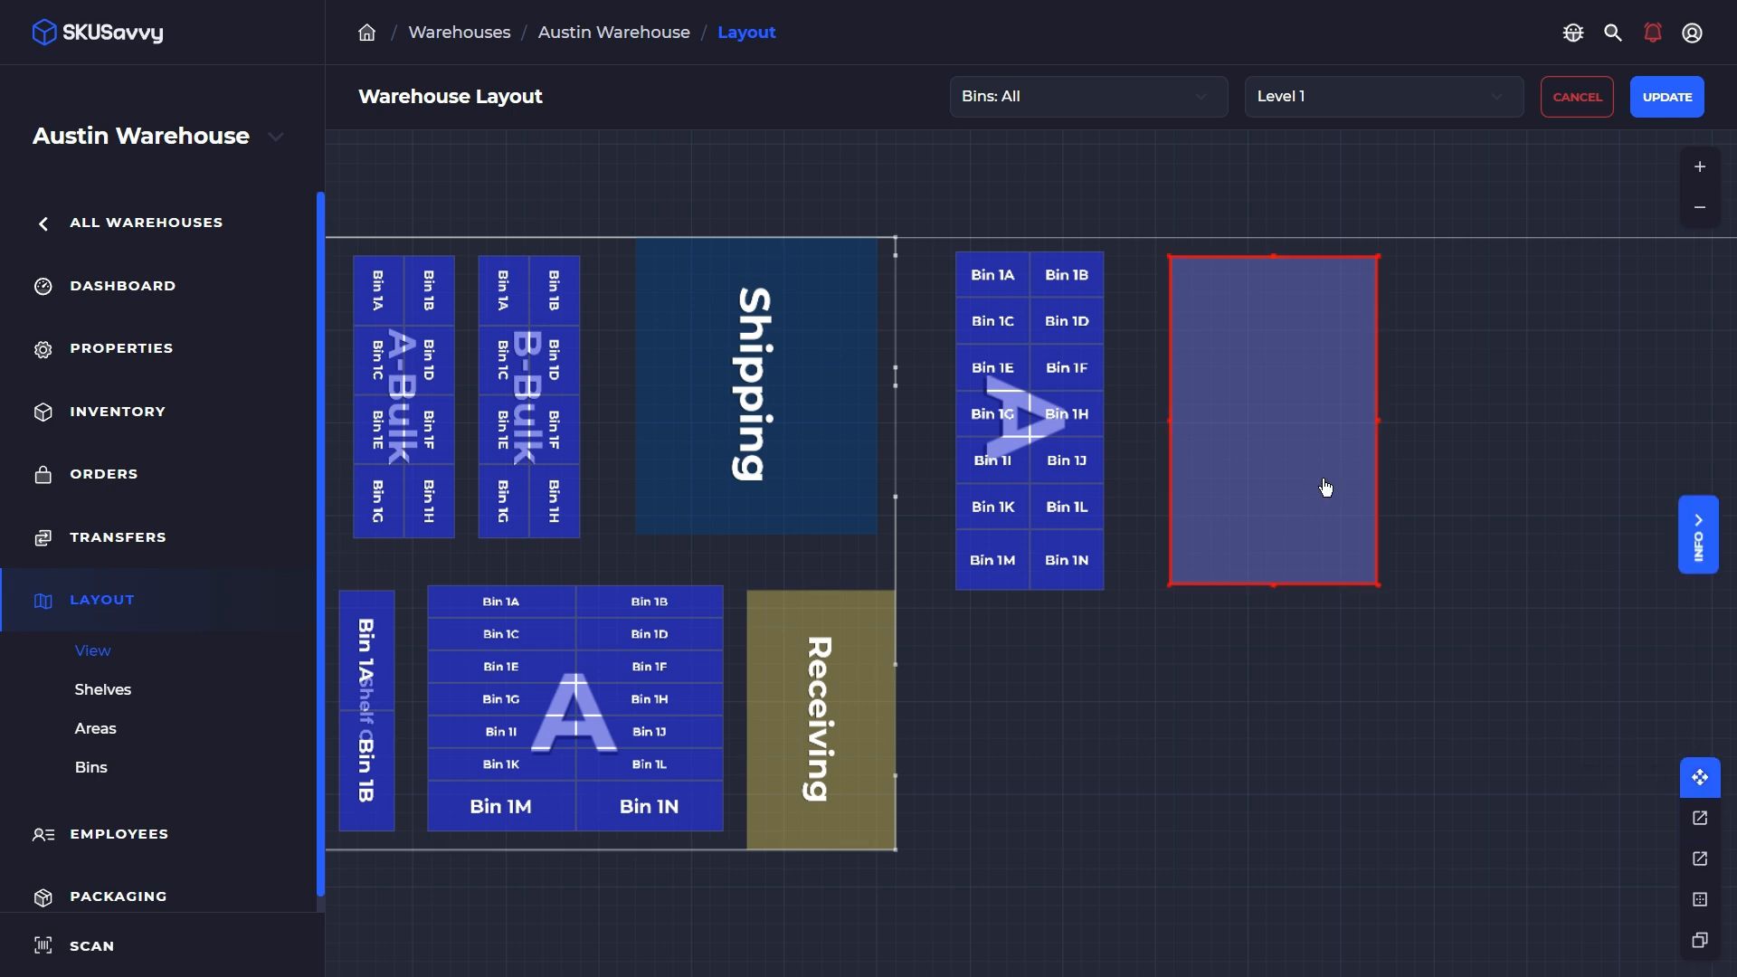
click(1698, 538)
click(1201, 230)
text(A)
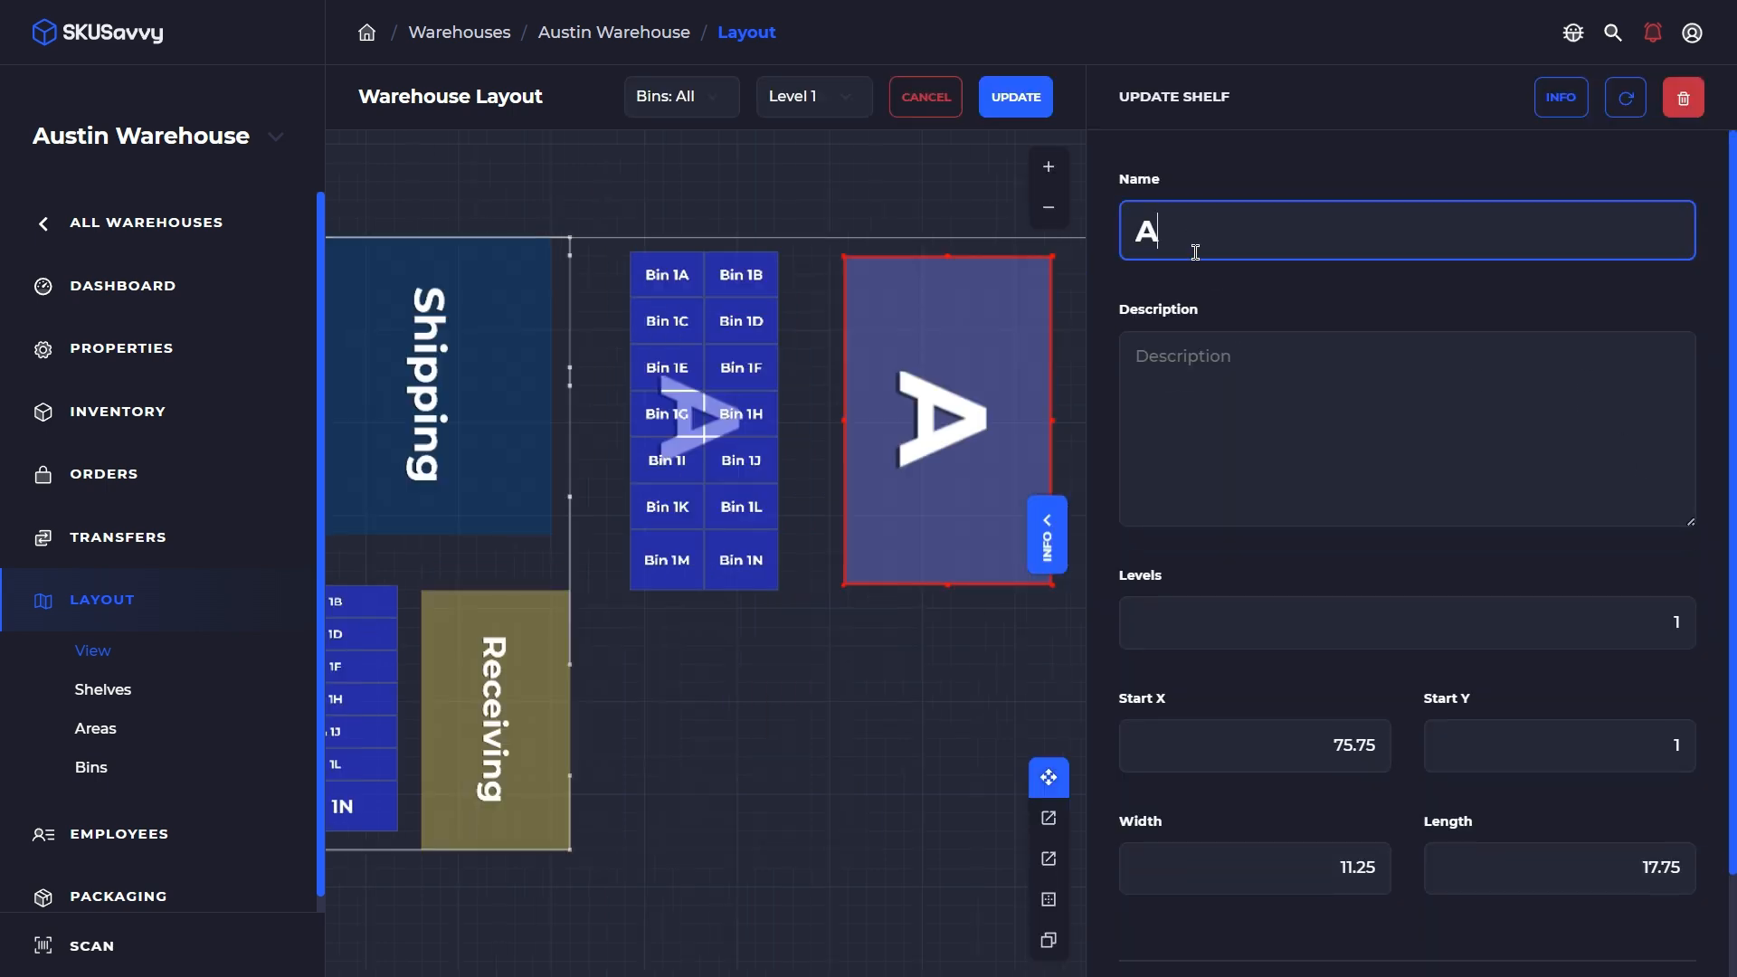
Generate bins in 4 rows and 4 columns on Level 1 of the new shelf A, using the bulk actions
click(1051, 938)
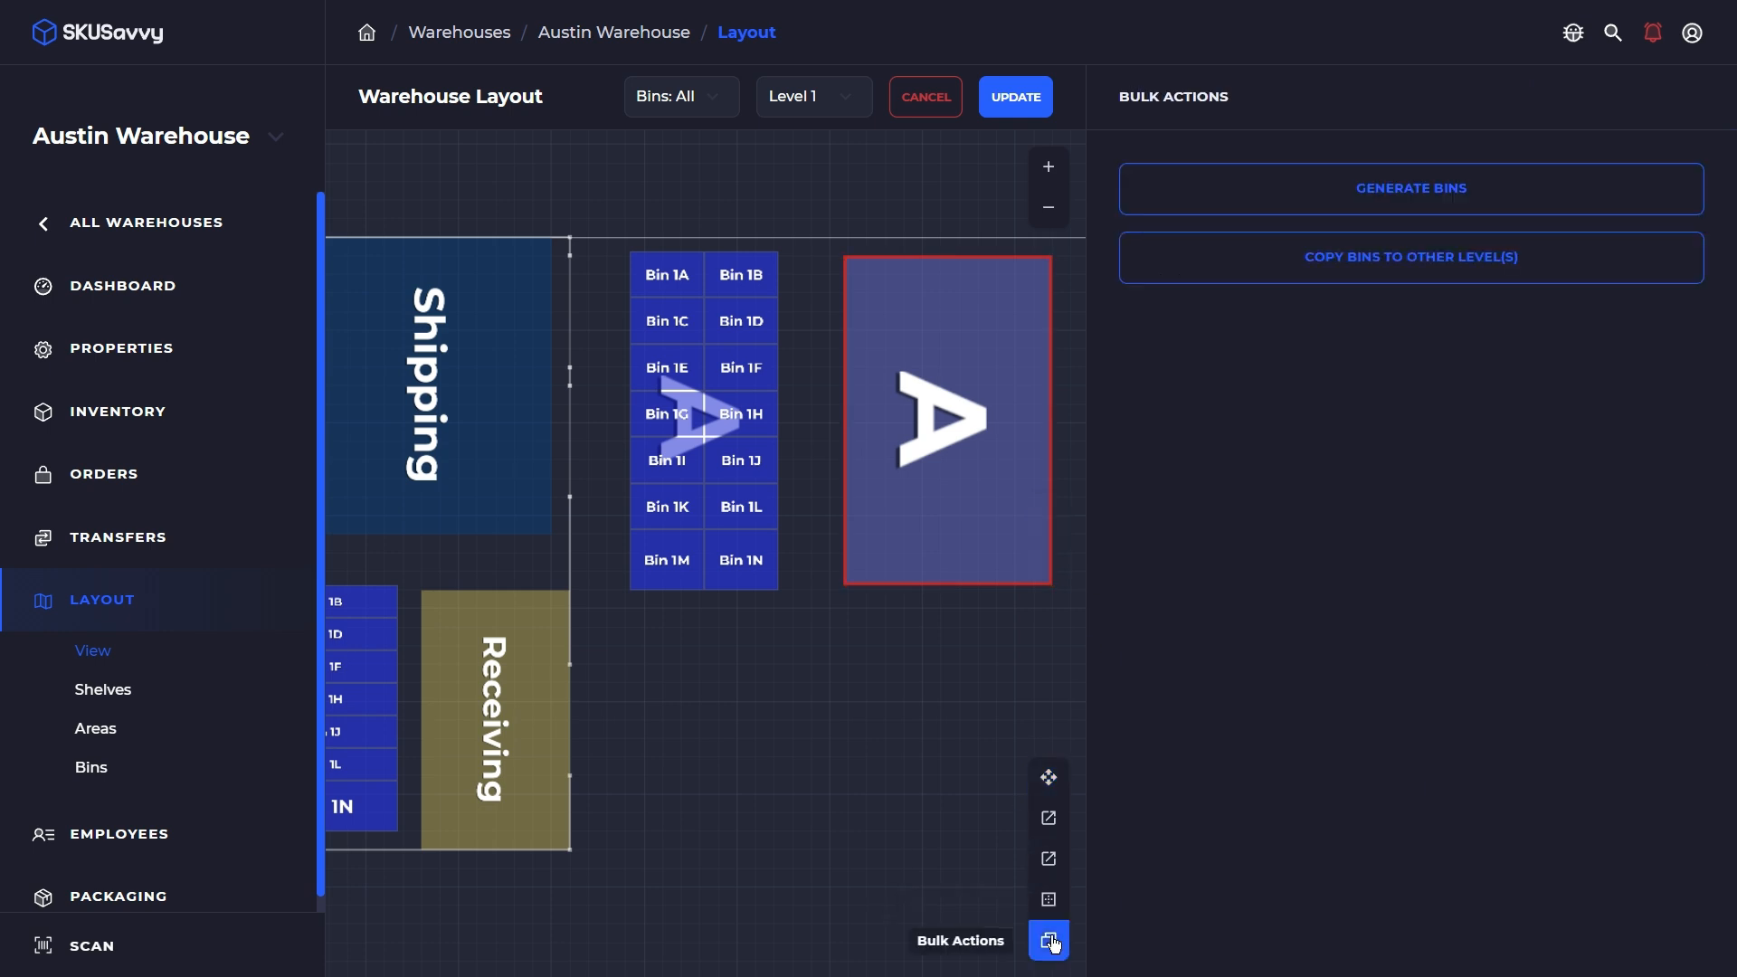
click(1405, 191)
click(1679, 226)
click(1679, 226)
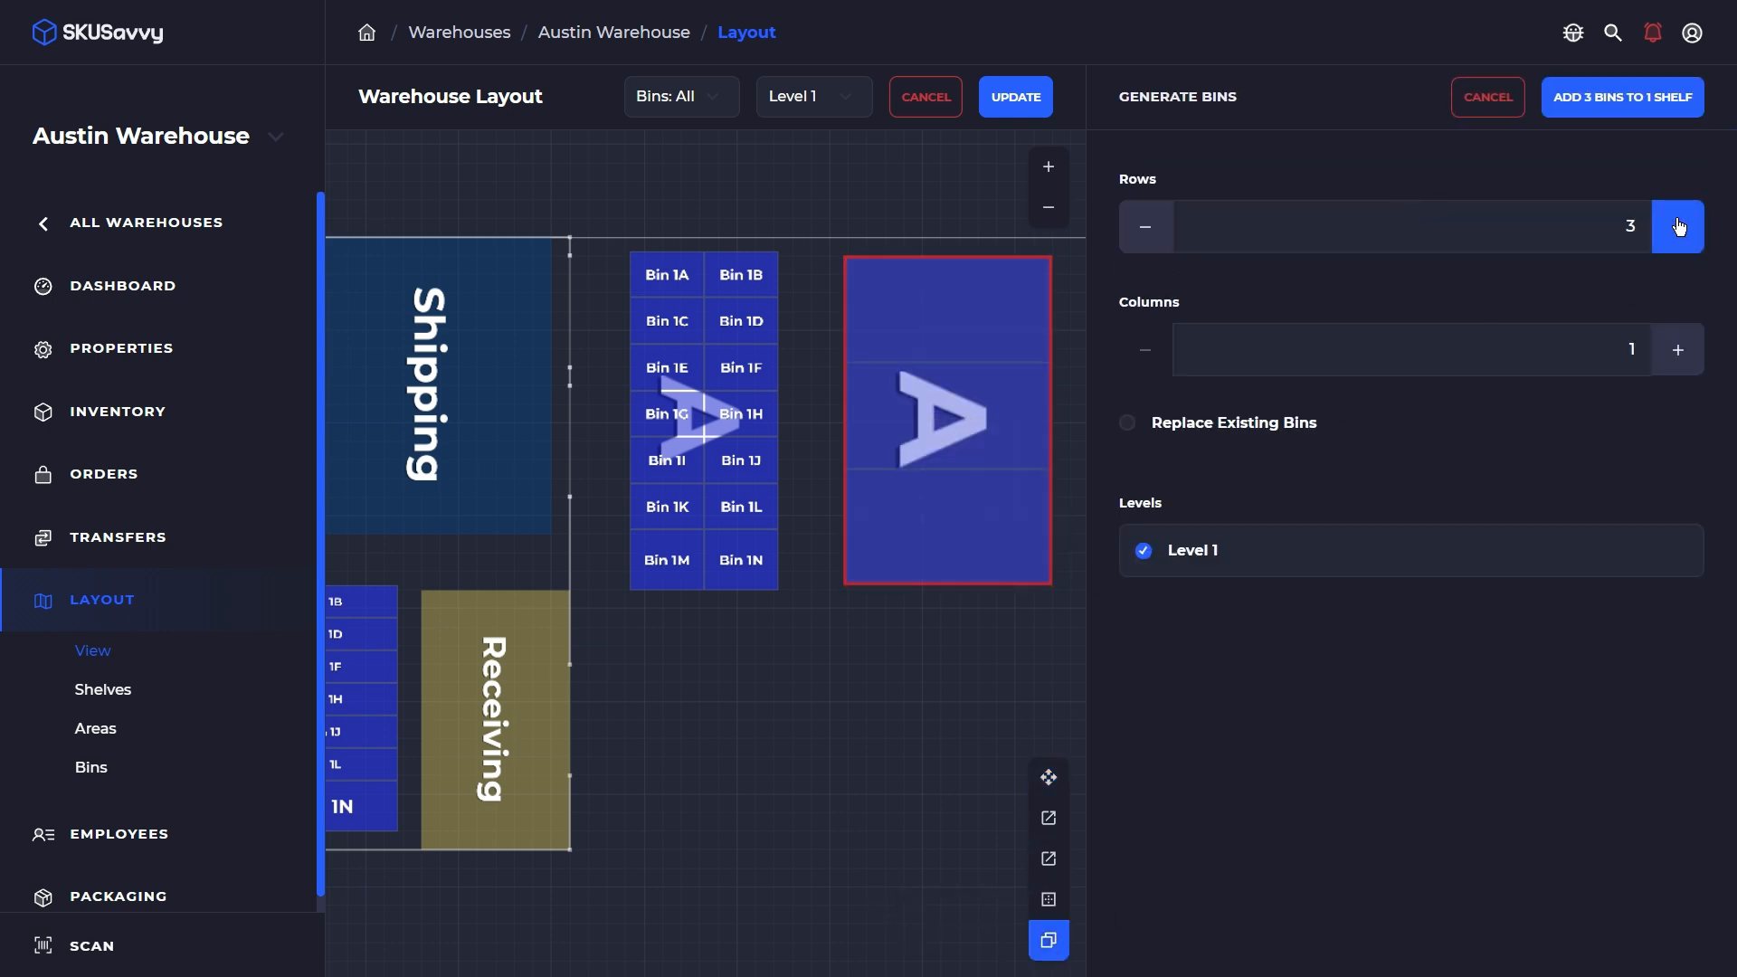
click(1678, 226)
click(1679, 349)
click(1680, 350)
click(1681, 351)
click(1642, 102)
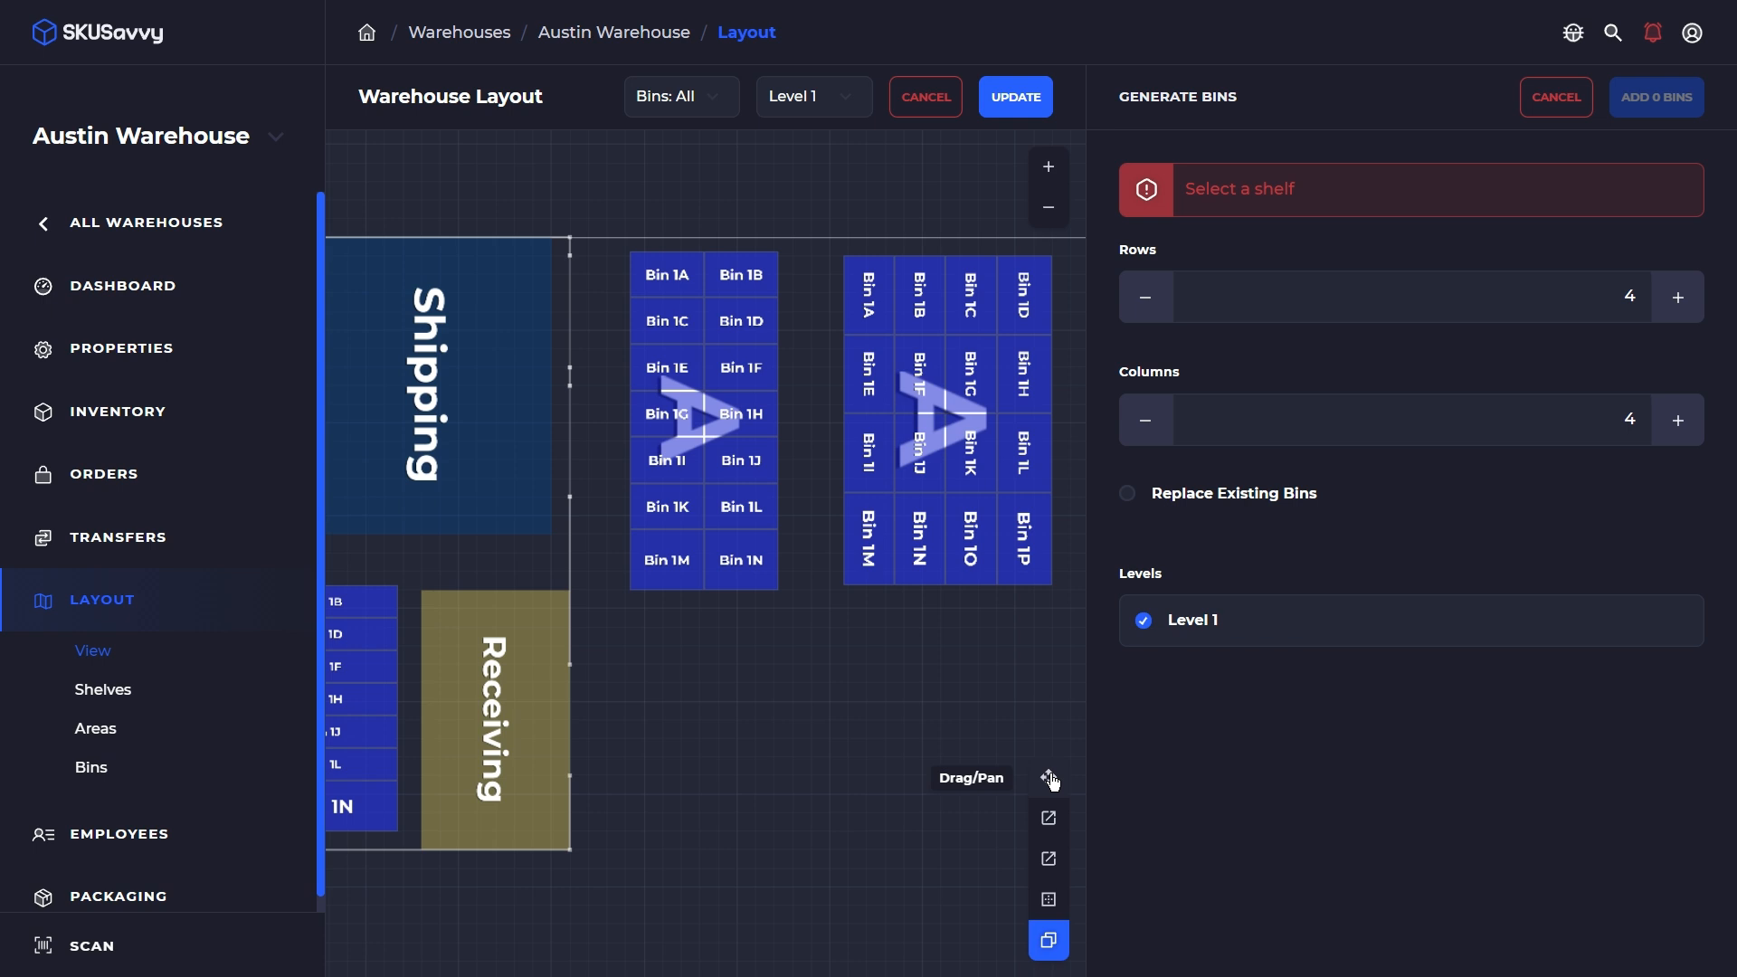
Look over the rest of the Austin Warehouse layout and cancel the layout edits
drag(796, 628, 1002, 607)
drag(503, 483, 865, 474)
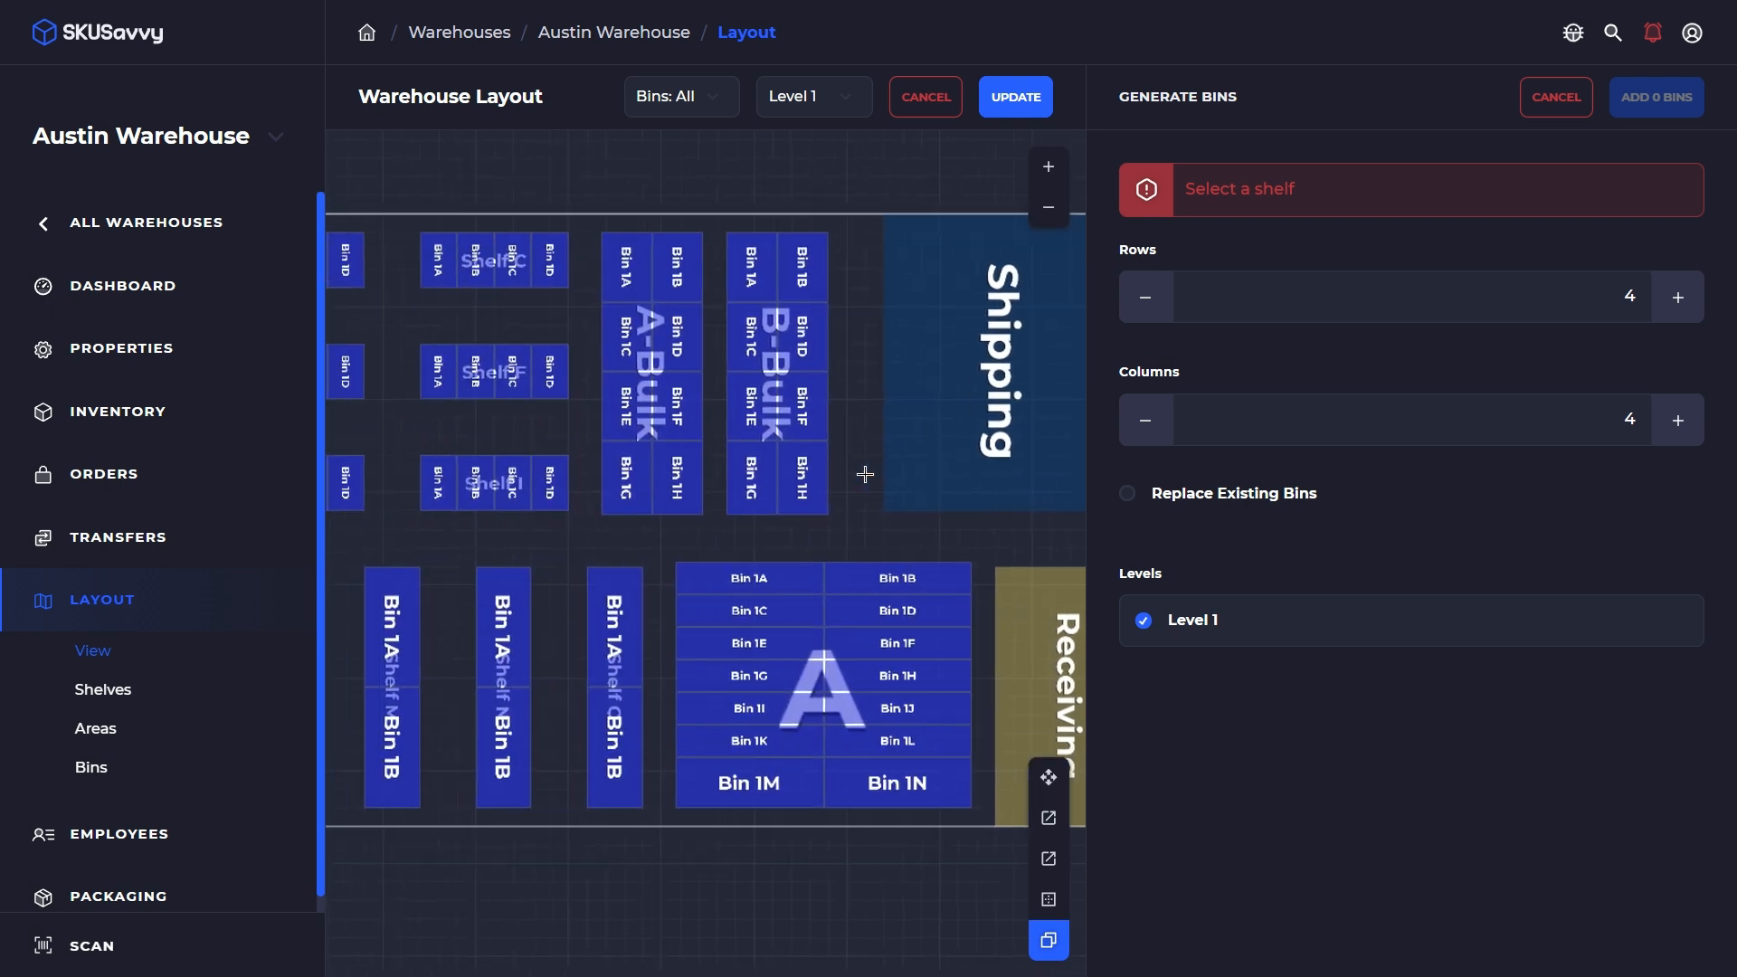
click(1049, 777)
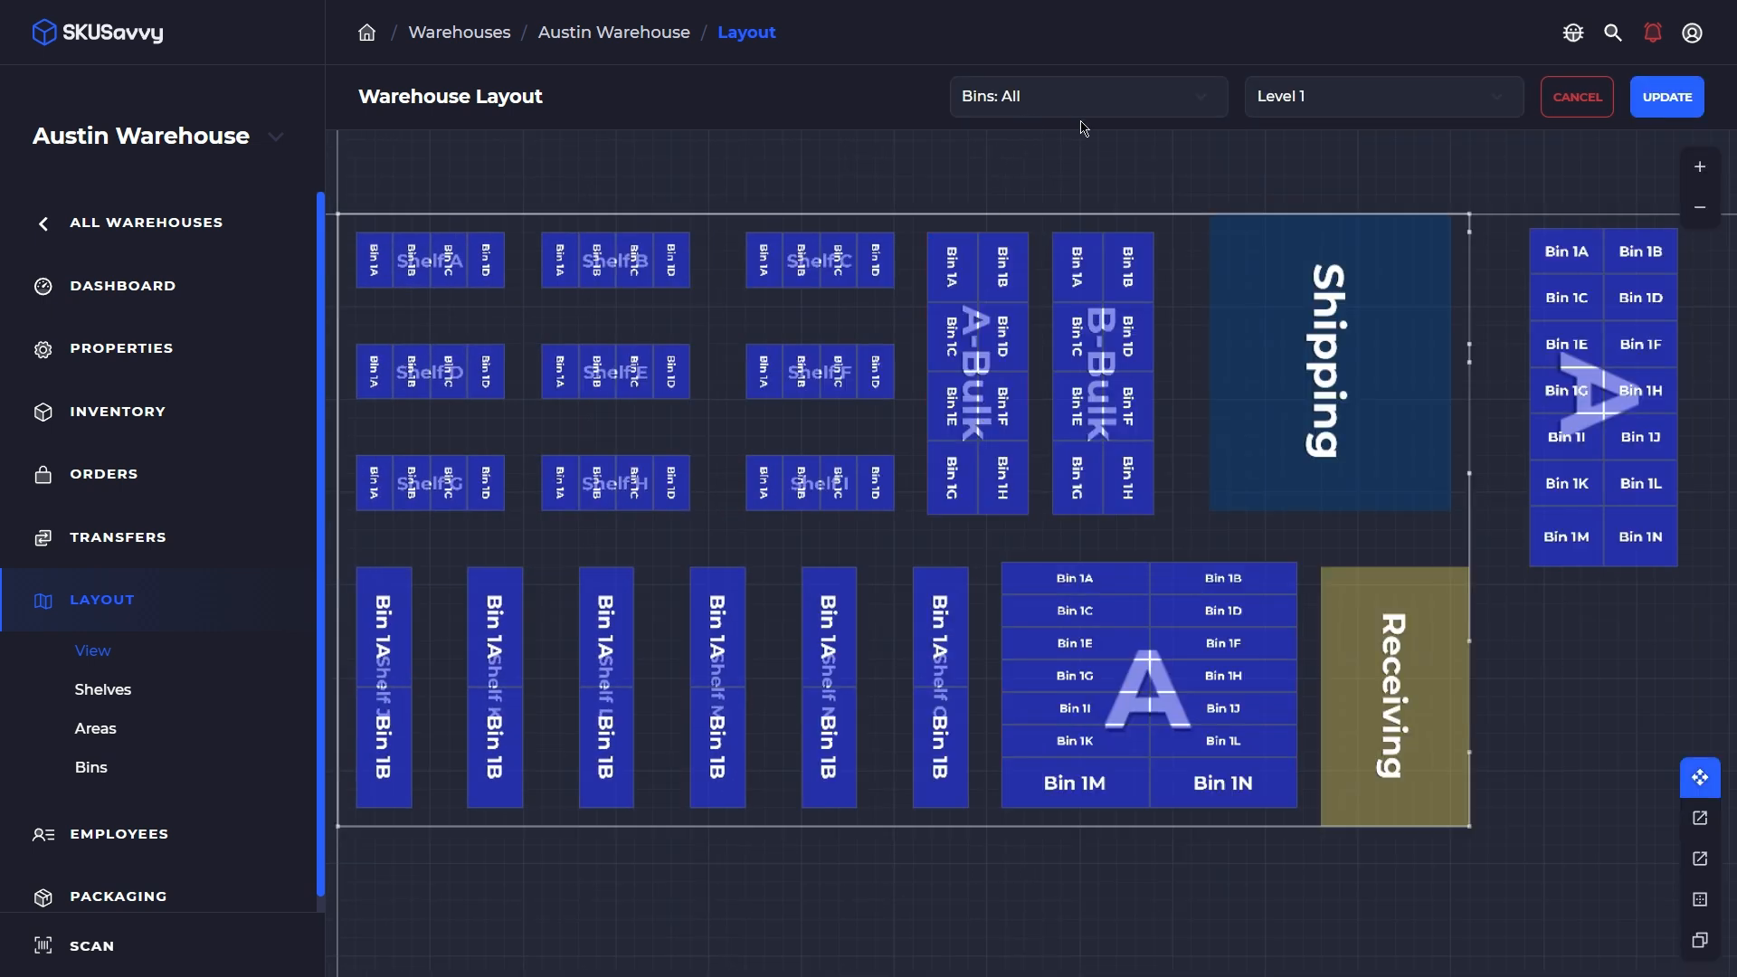
click(1575, 97)
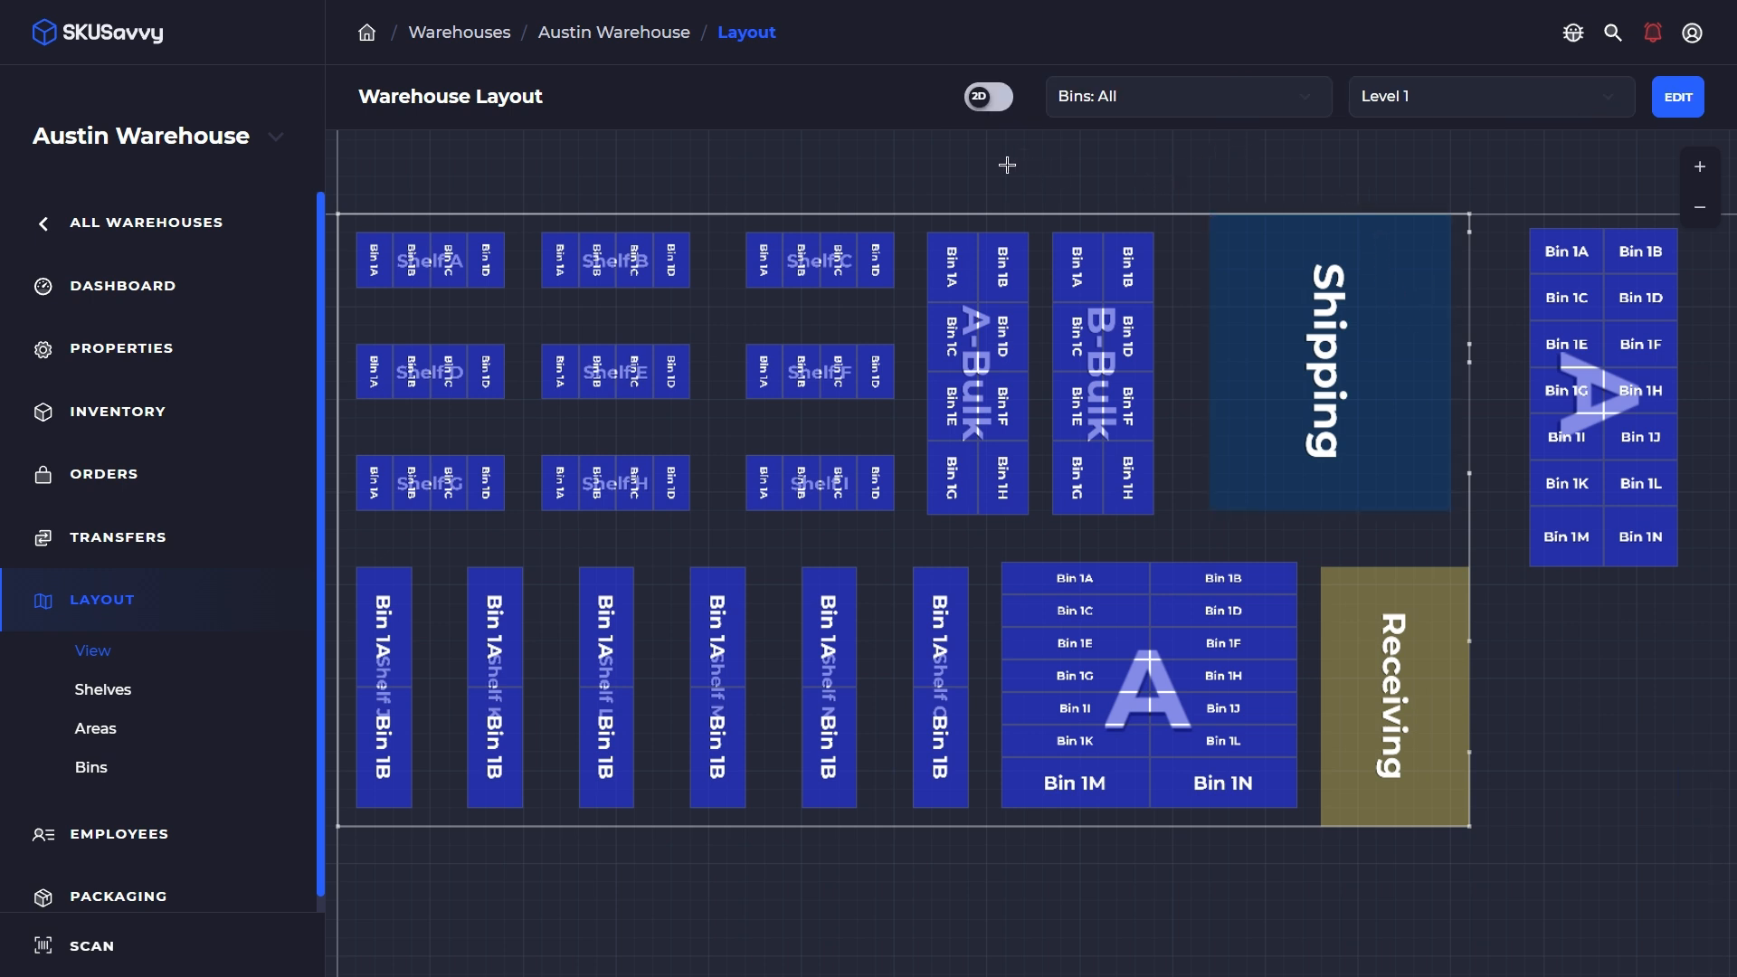
View the Austin Warehouse layout in 3D and filter its bins to Empty
click(991, 101)
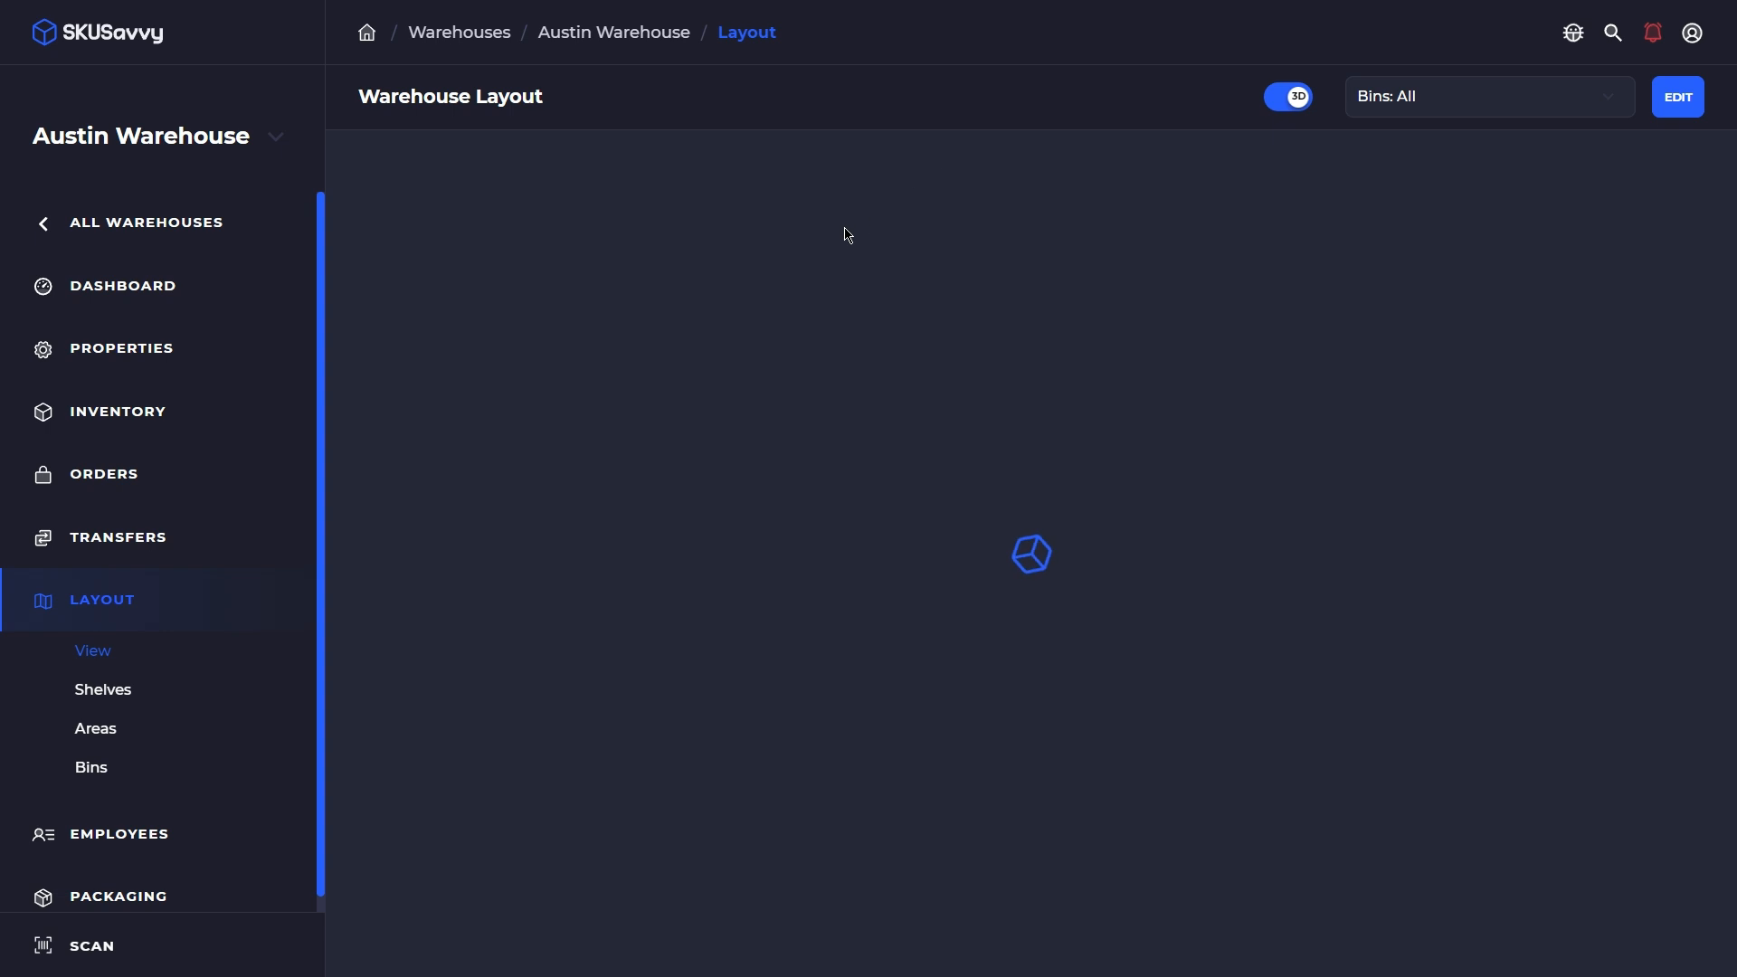
drag(1314, 619, 1466, 512)
click(1443, 104)
click(1429, 144)
click(1449, 101)
click(1455, 163)
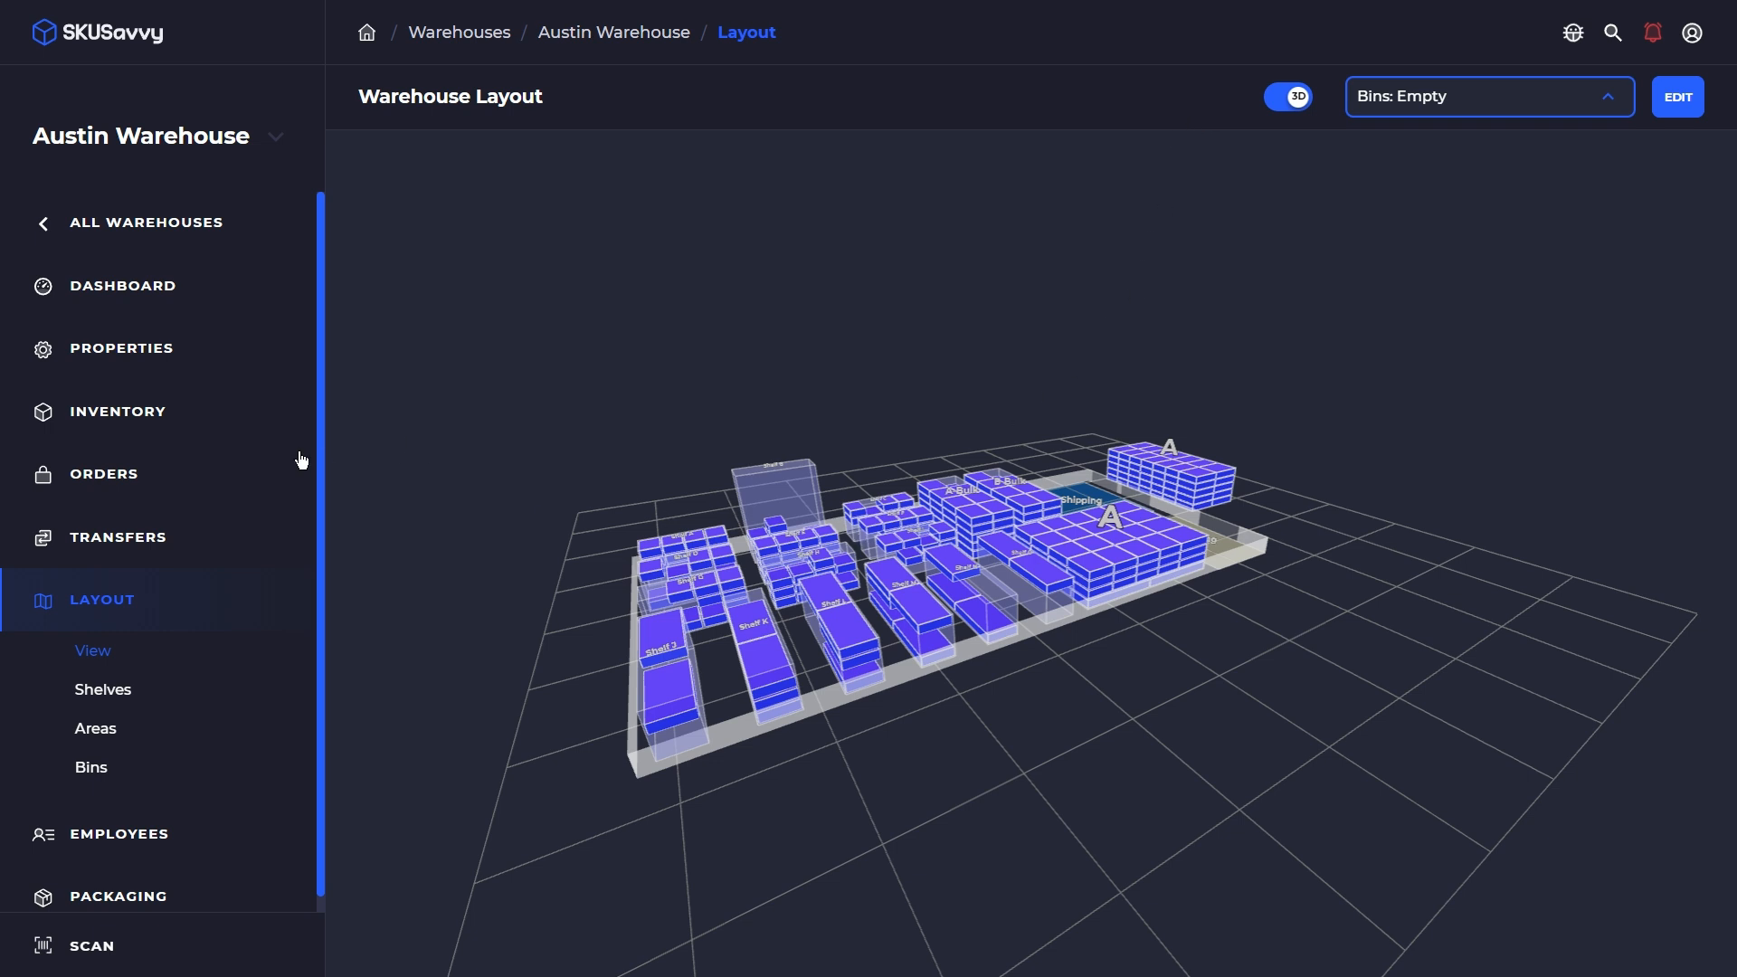
Switch to the Savvy Warehouse and open its full inventory list
click(201, 156)
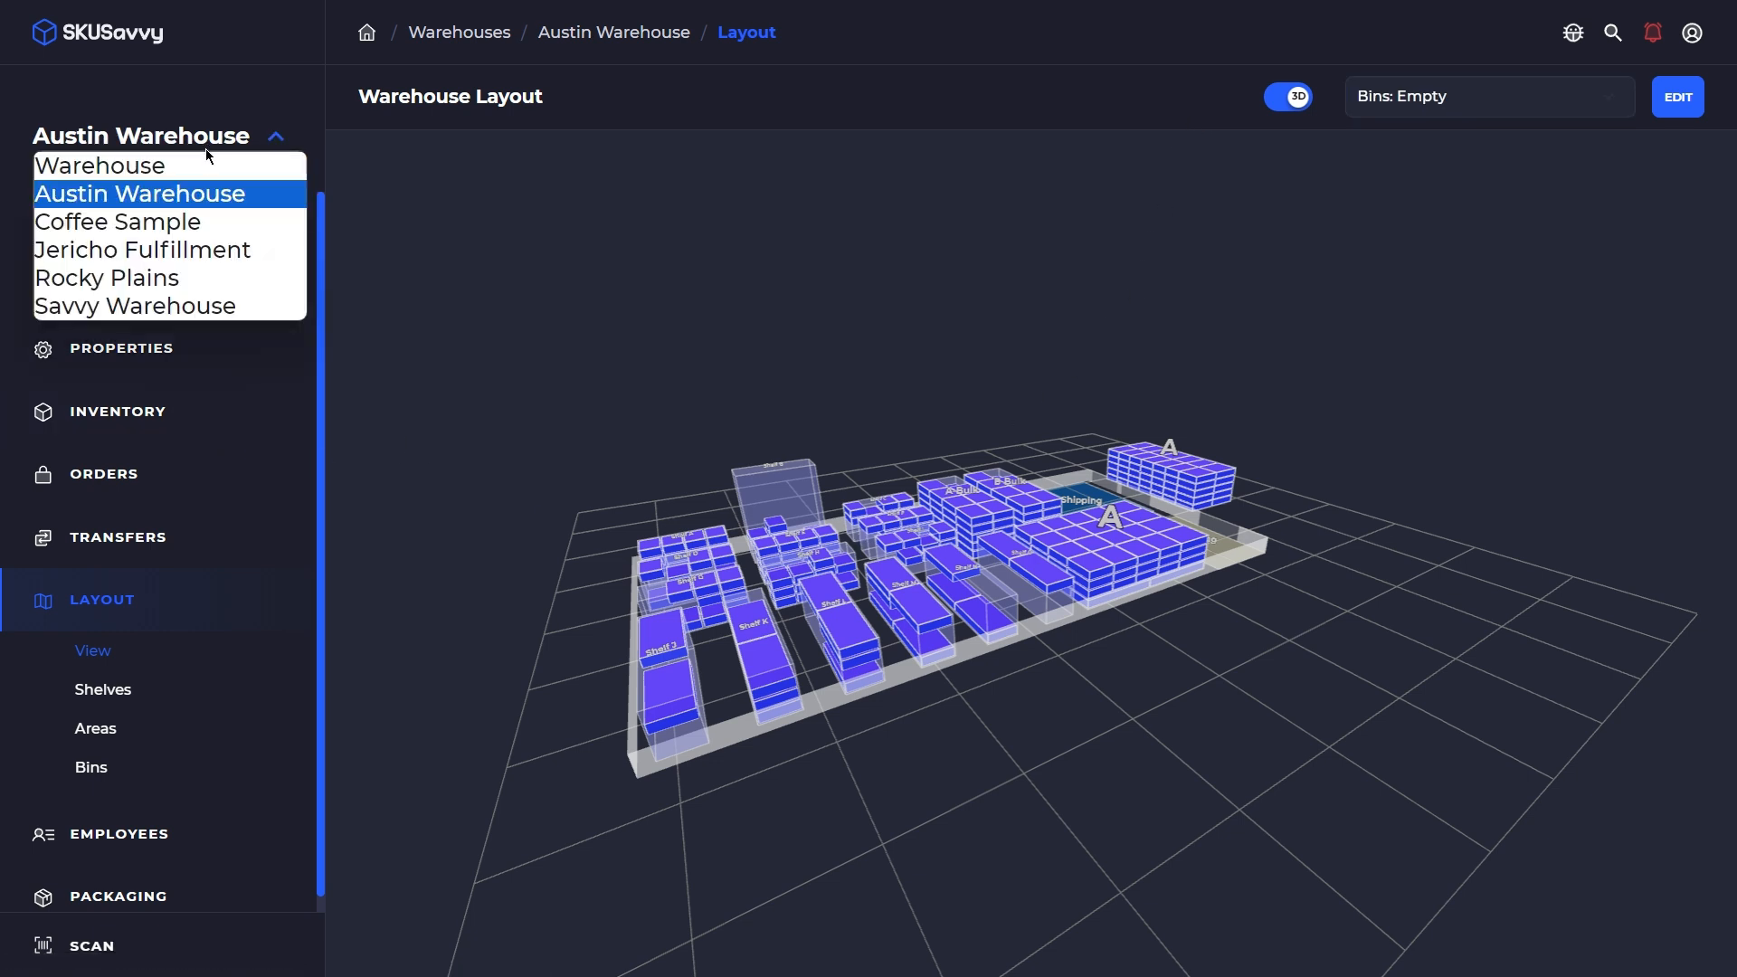
click(181, 306)
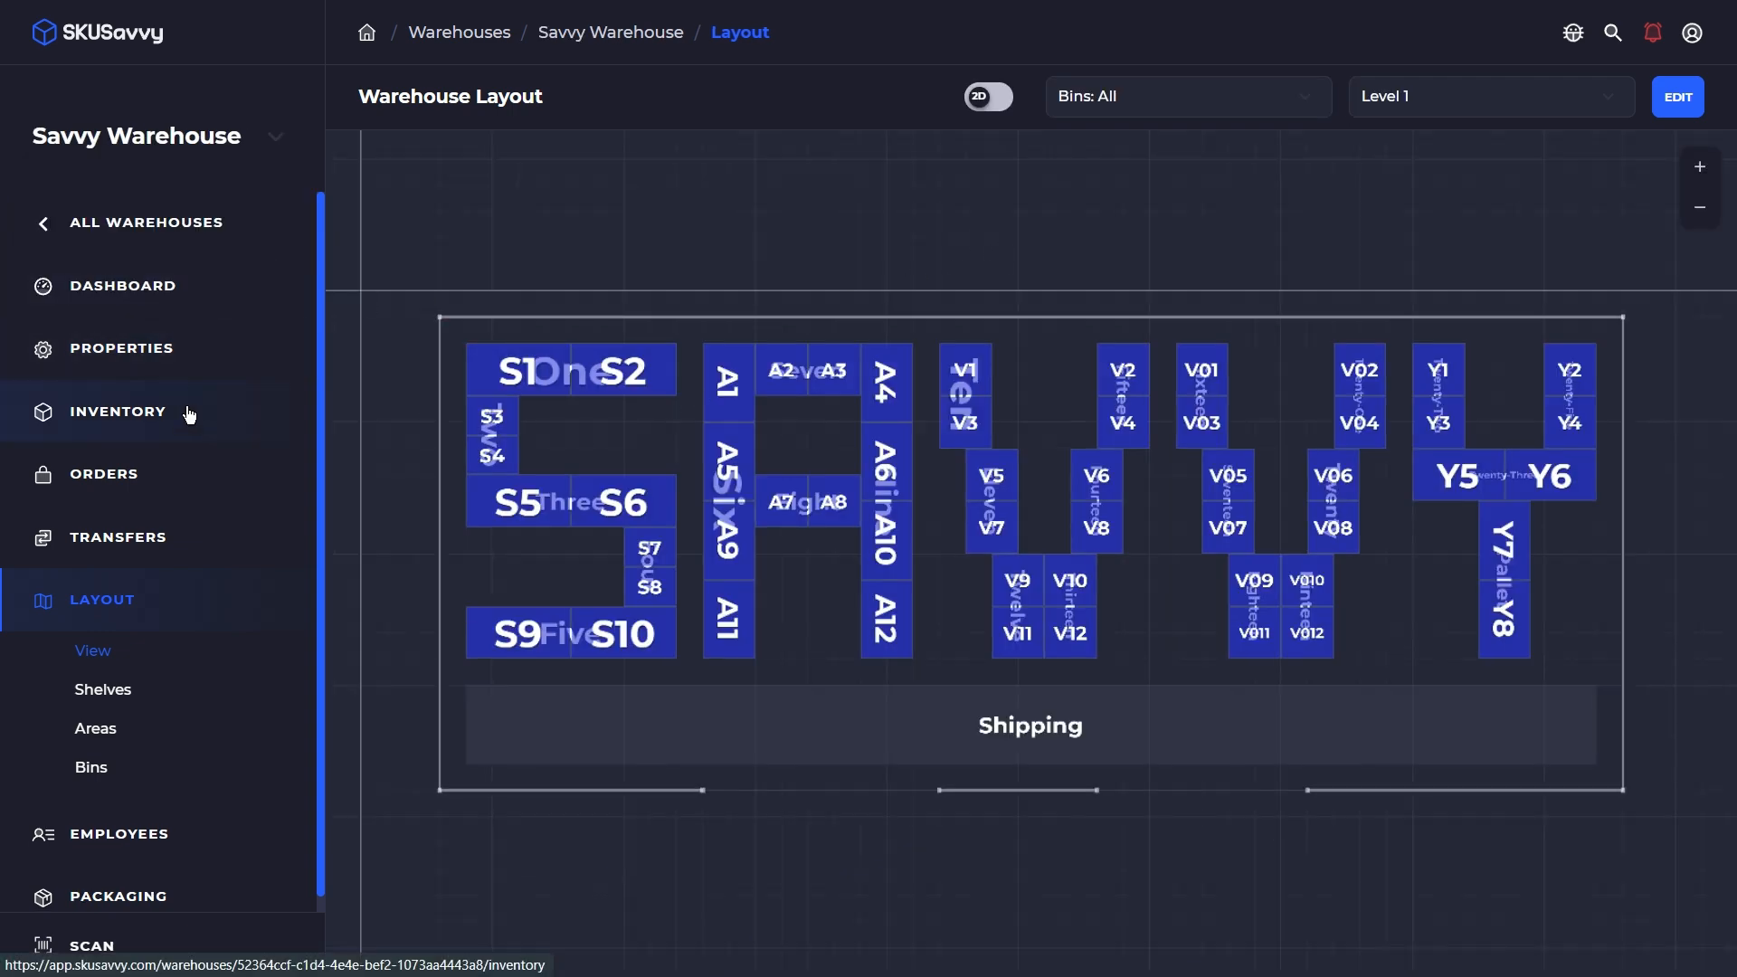
click(192, 411)
click(534, 317)
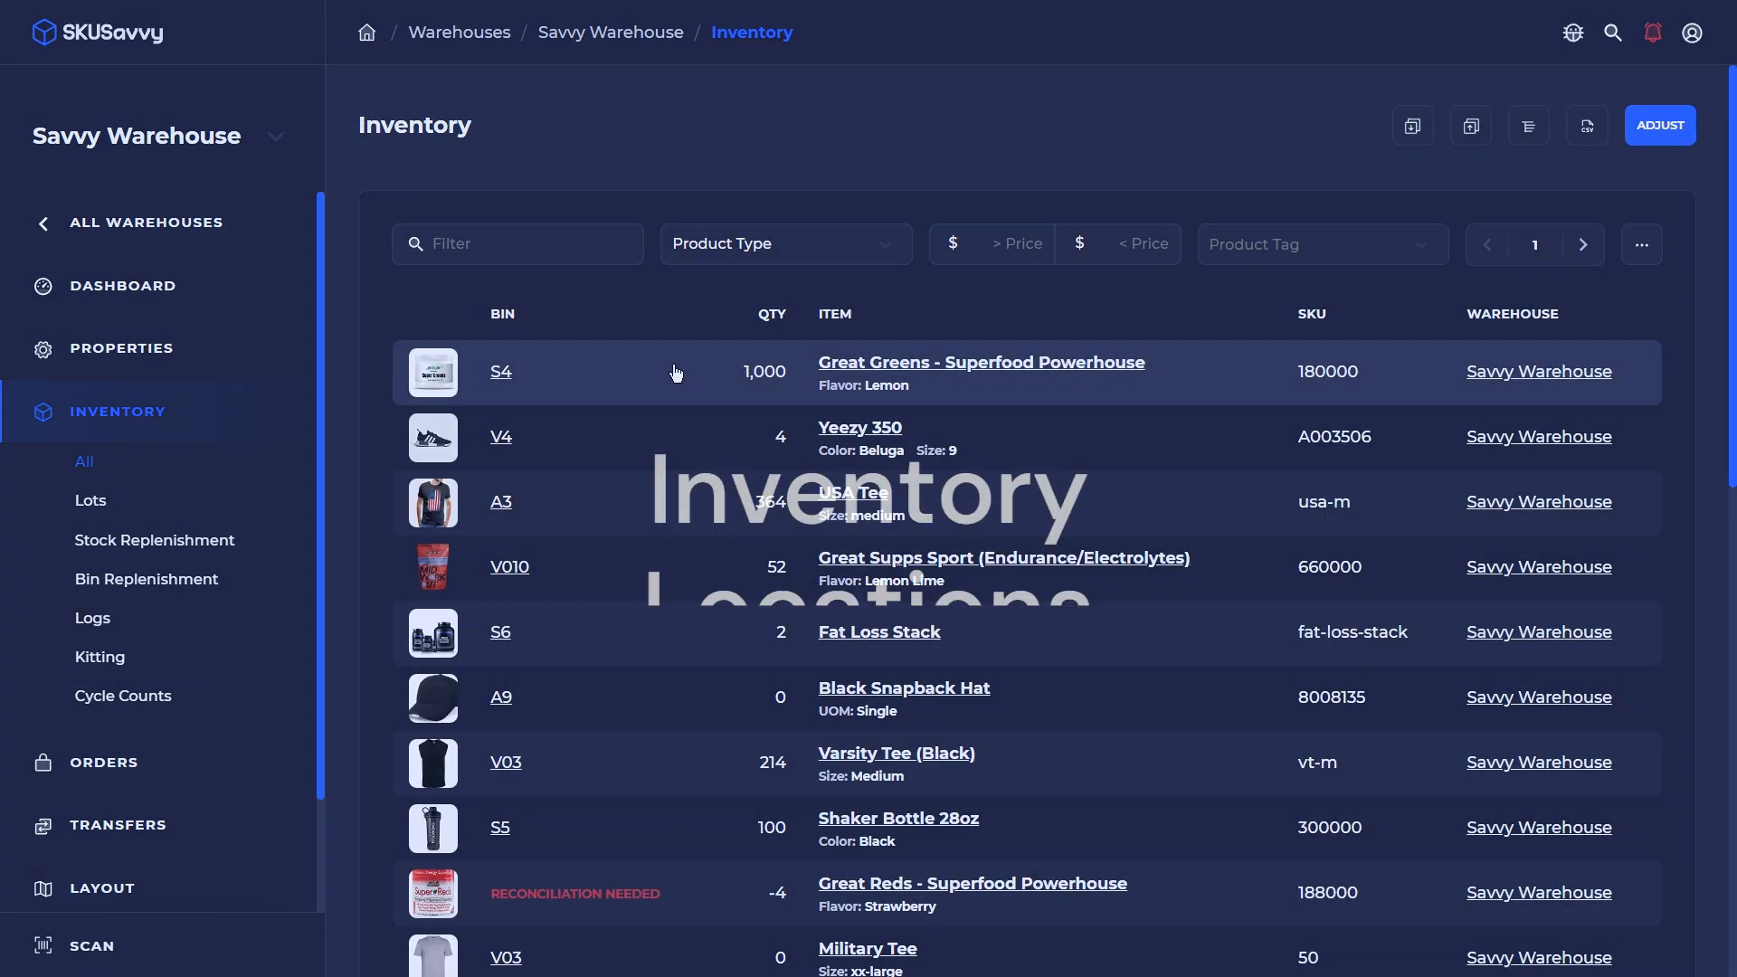
Open the Great Greens - Superfood Powerhouse (Lemon) inventory and examine its item locations and quantities per bin
click(674, 372)
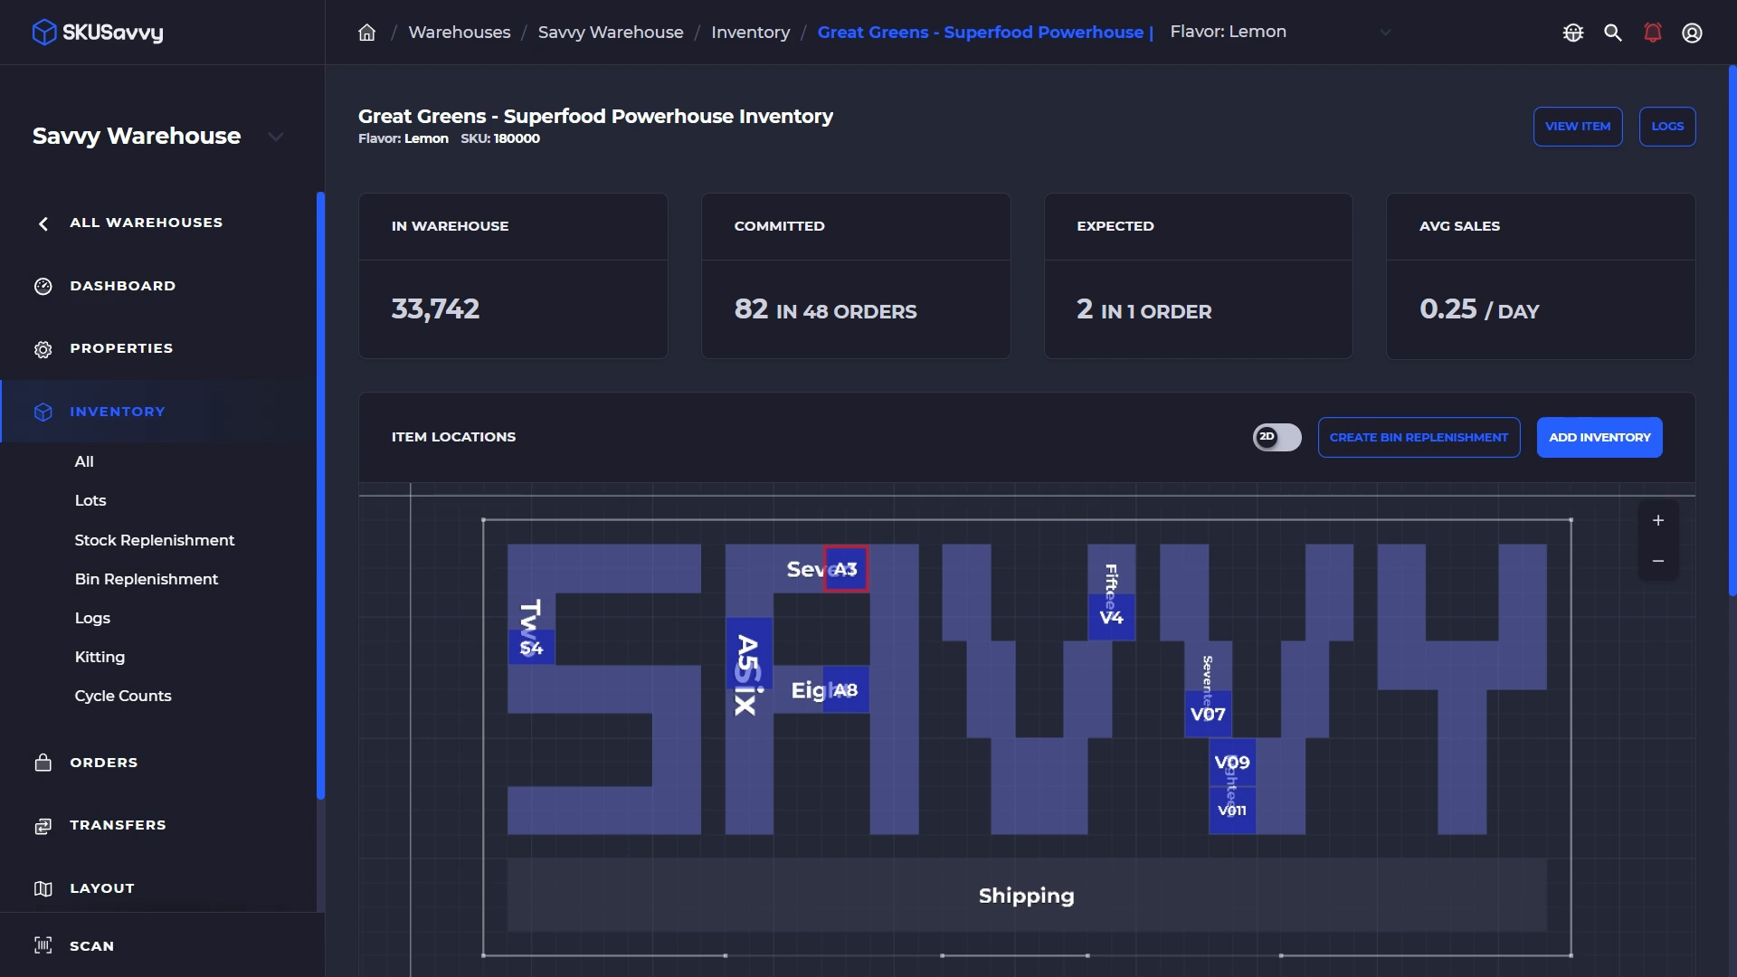
scroll(1699, 495, down, 6)
scroll(942, 799, down, 1)
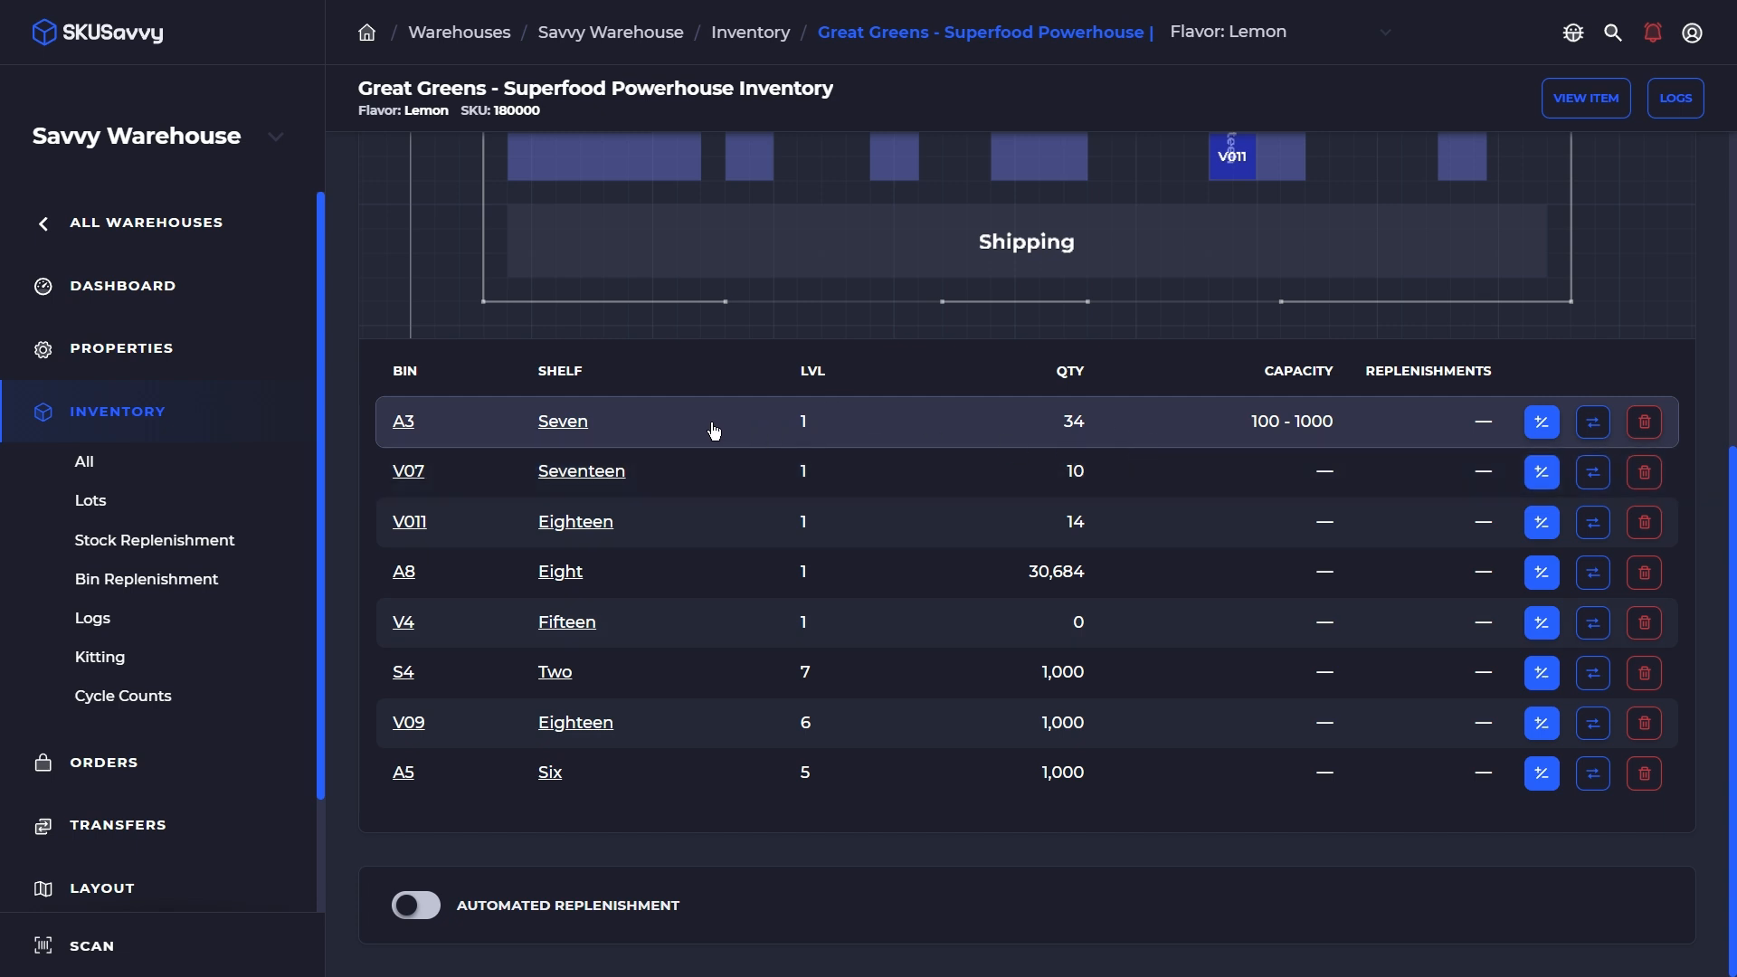
Review the adjustment reason, note and capacity options for the item's stock in bin A3, without saving an adjustment
click(1540, 422)
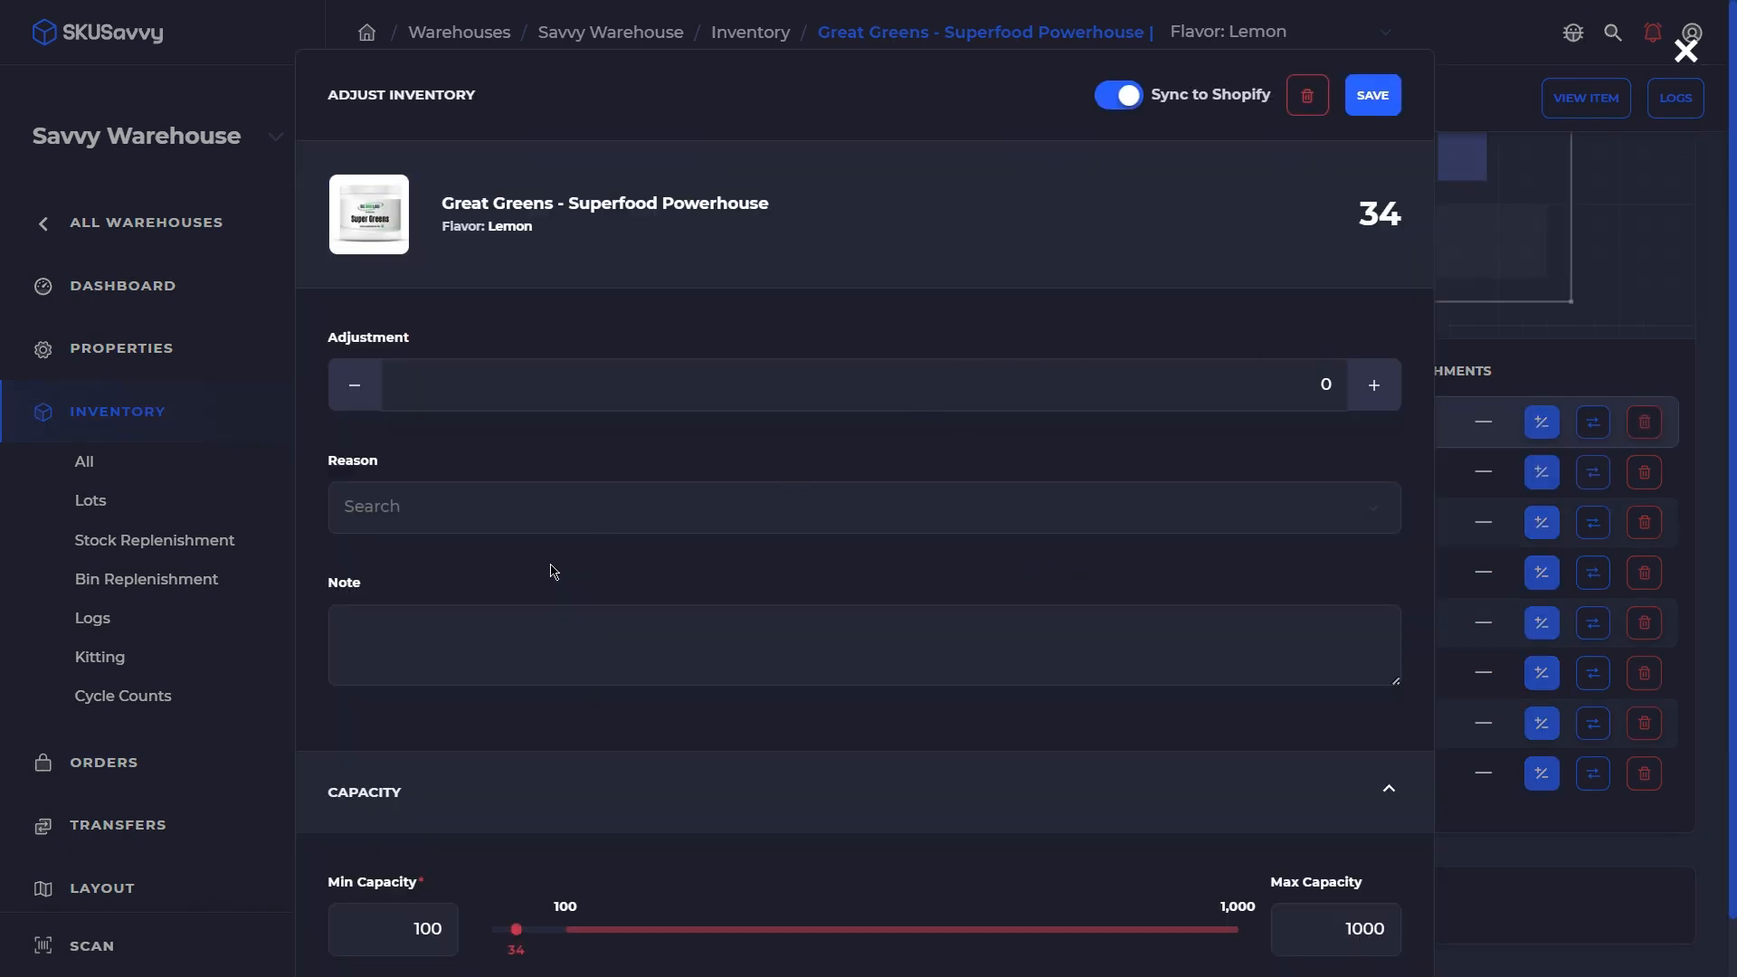
click(587, 506)
click(801, 647)
scroll(778, 669, down, 1)
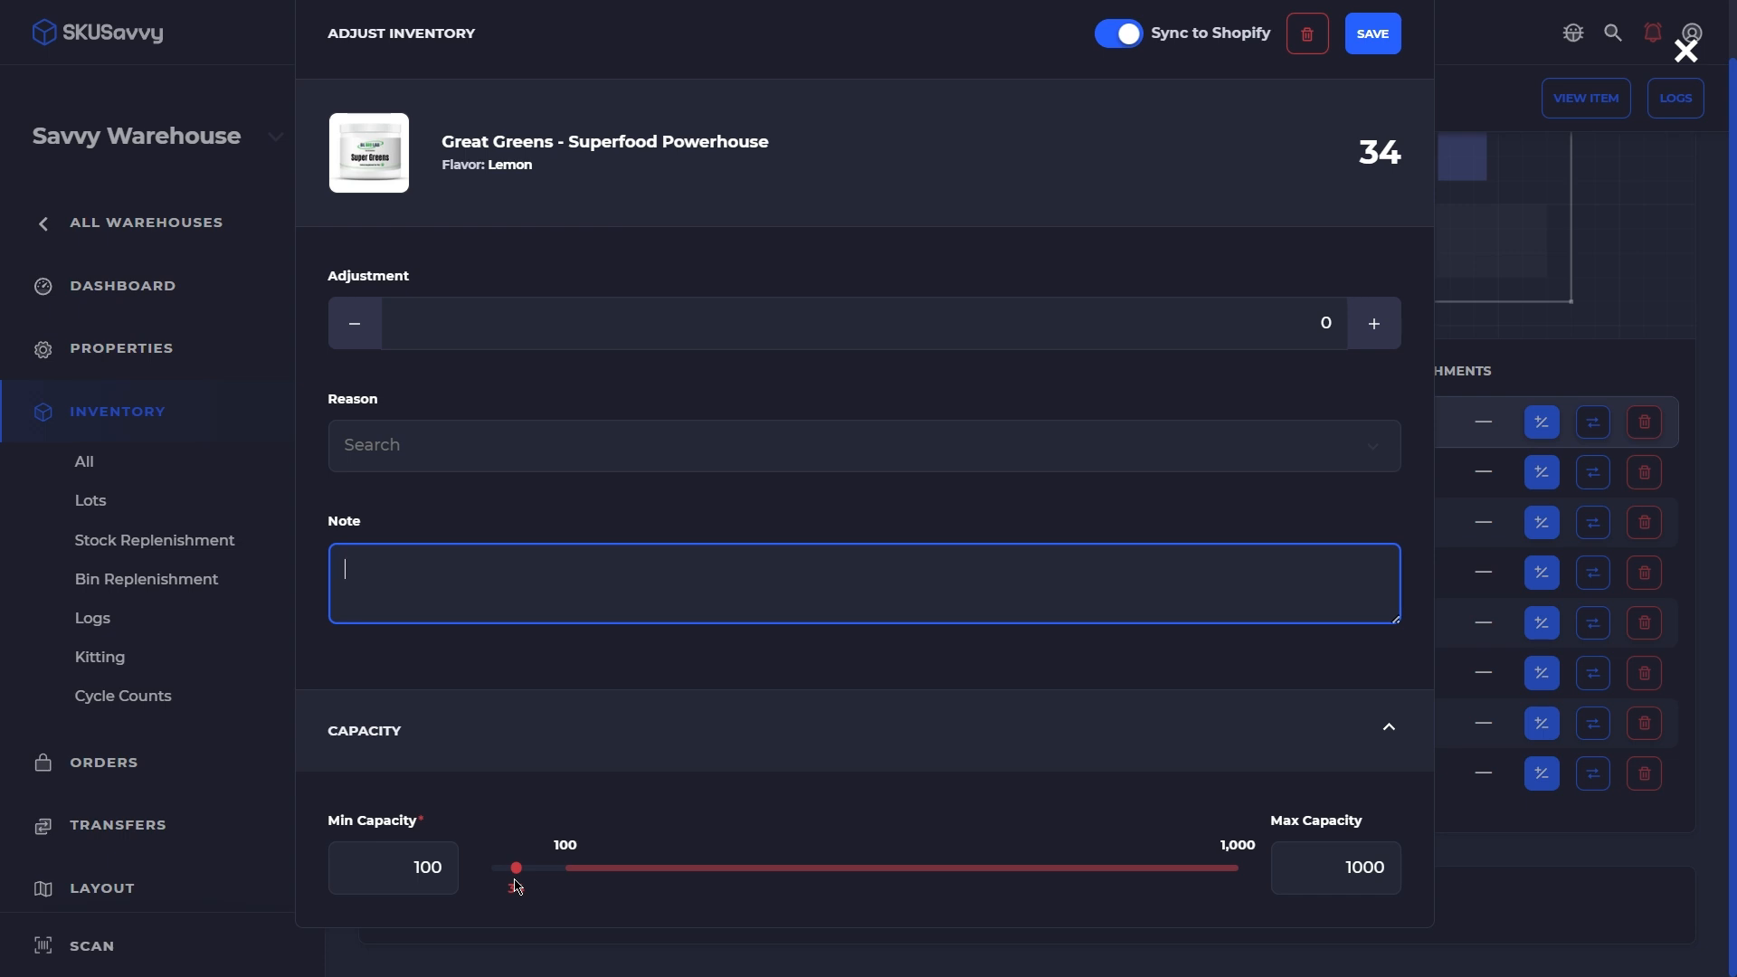
click(1533, 365)
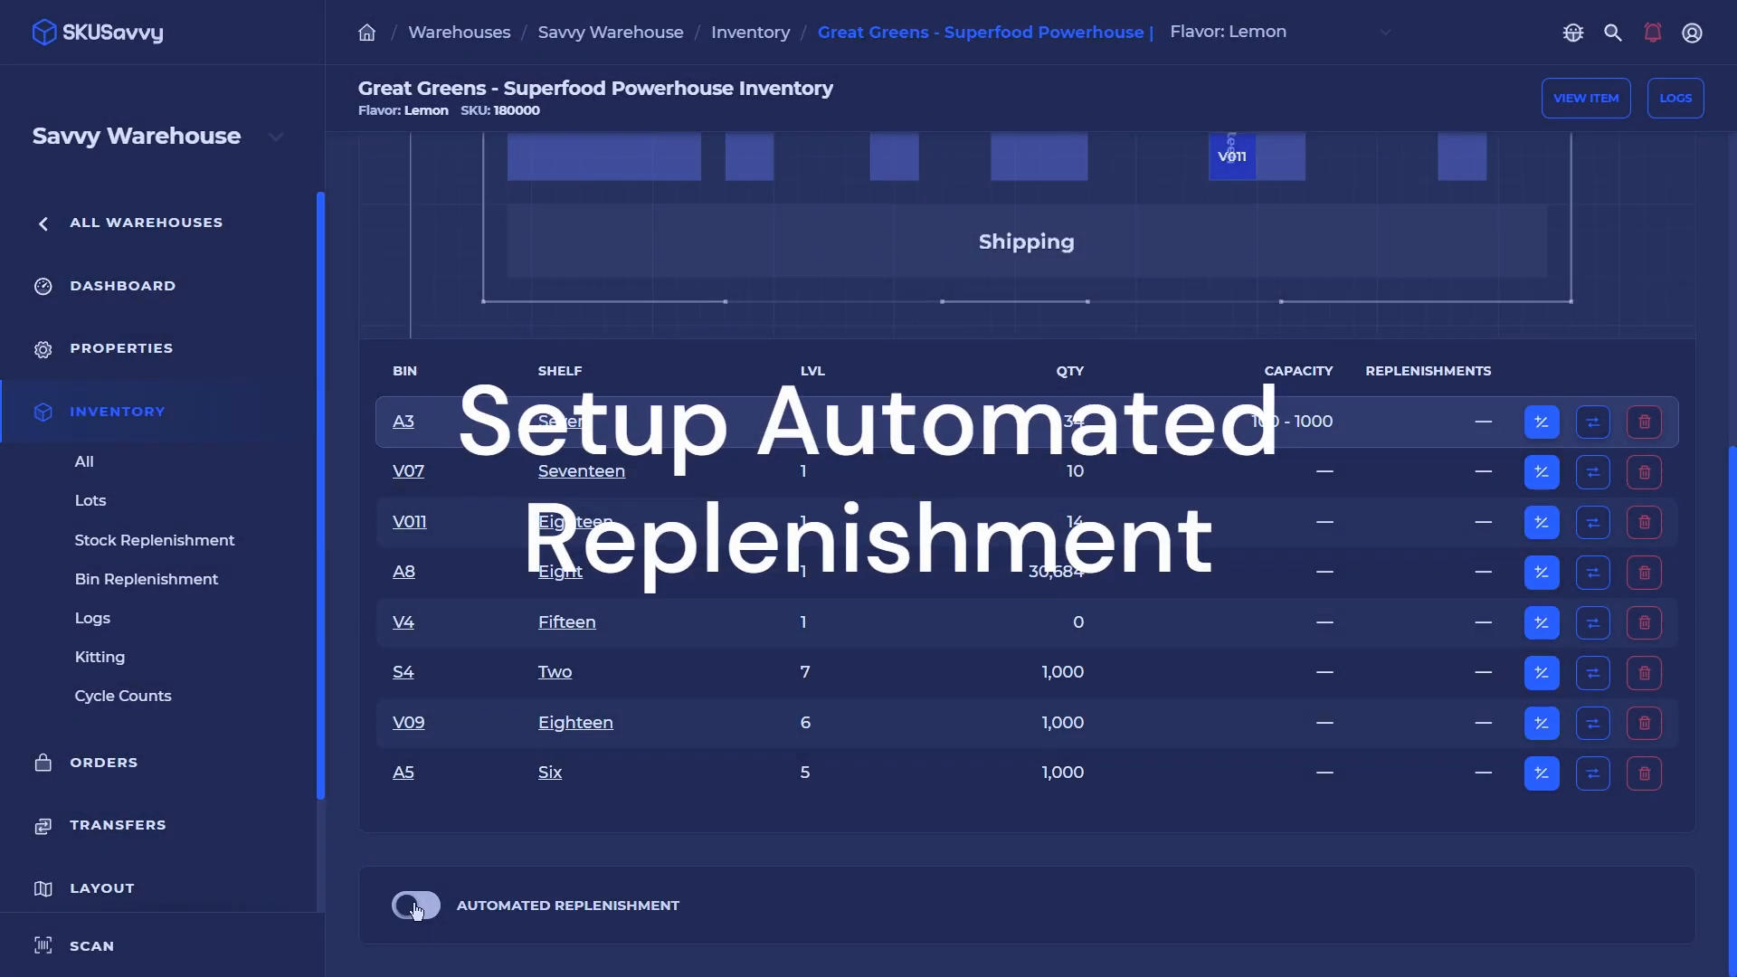
Return to the Savvy Warehouse inventory and open the medium USA Tee to examine its automated replenishment settings
click(209, 410)
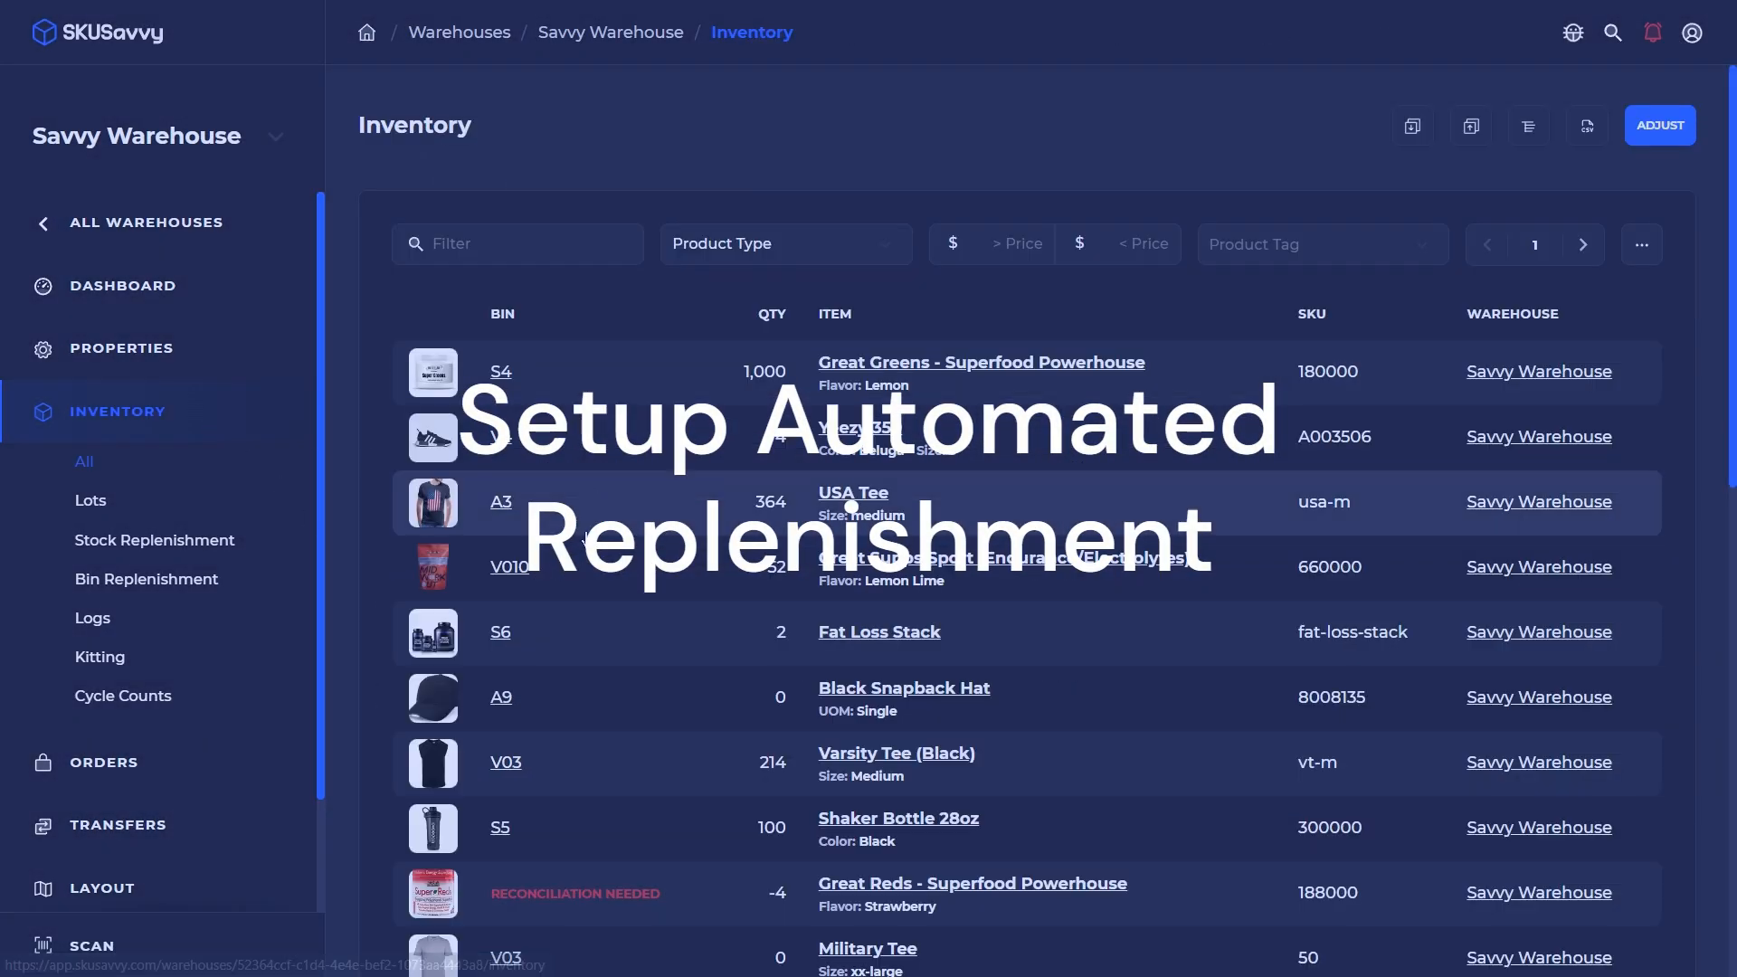
click(622, 518)
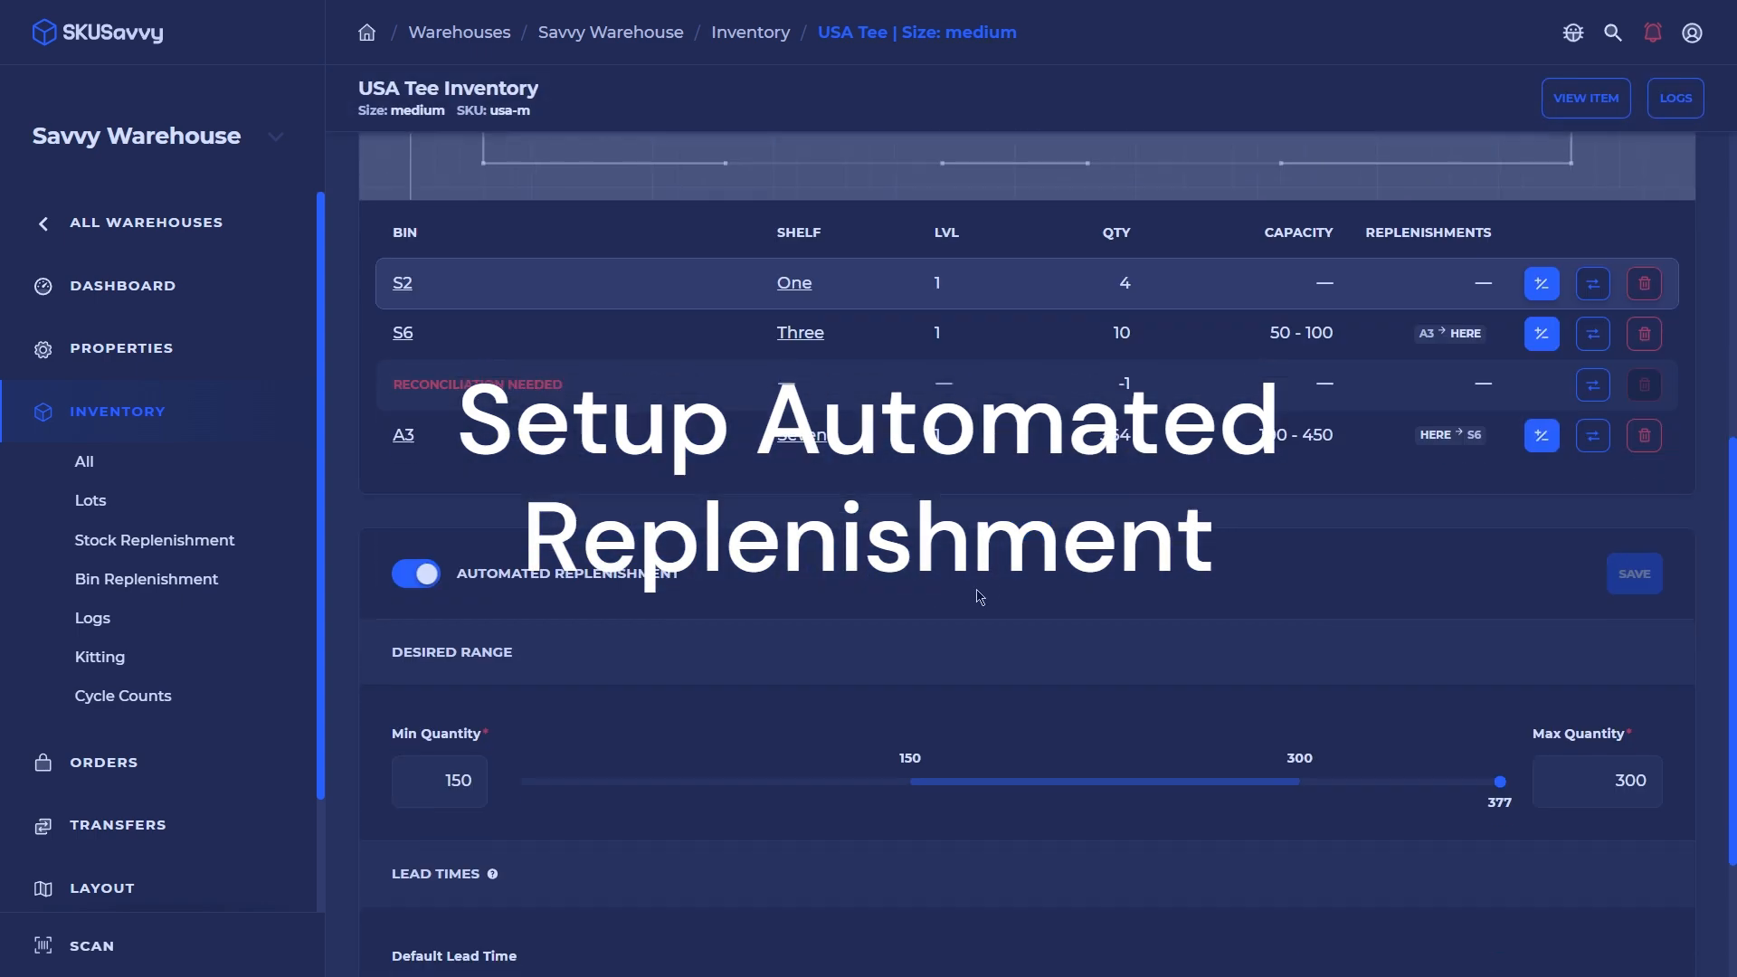
Examine the USA Tee's desired replenishment range and lead times, and switch to the Austin Warehouse
scroll(992, 589, down, 3)
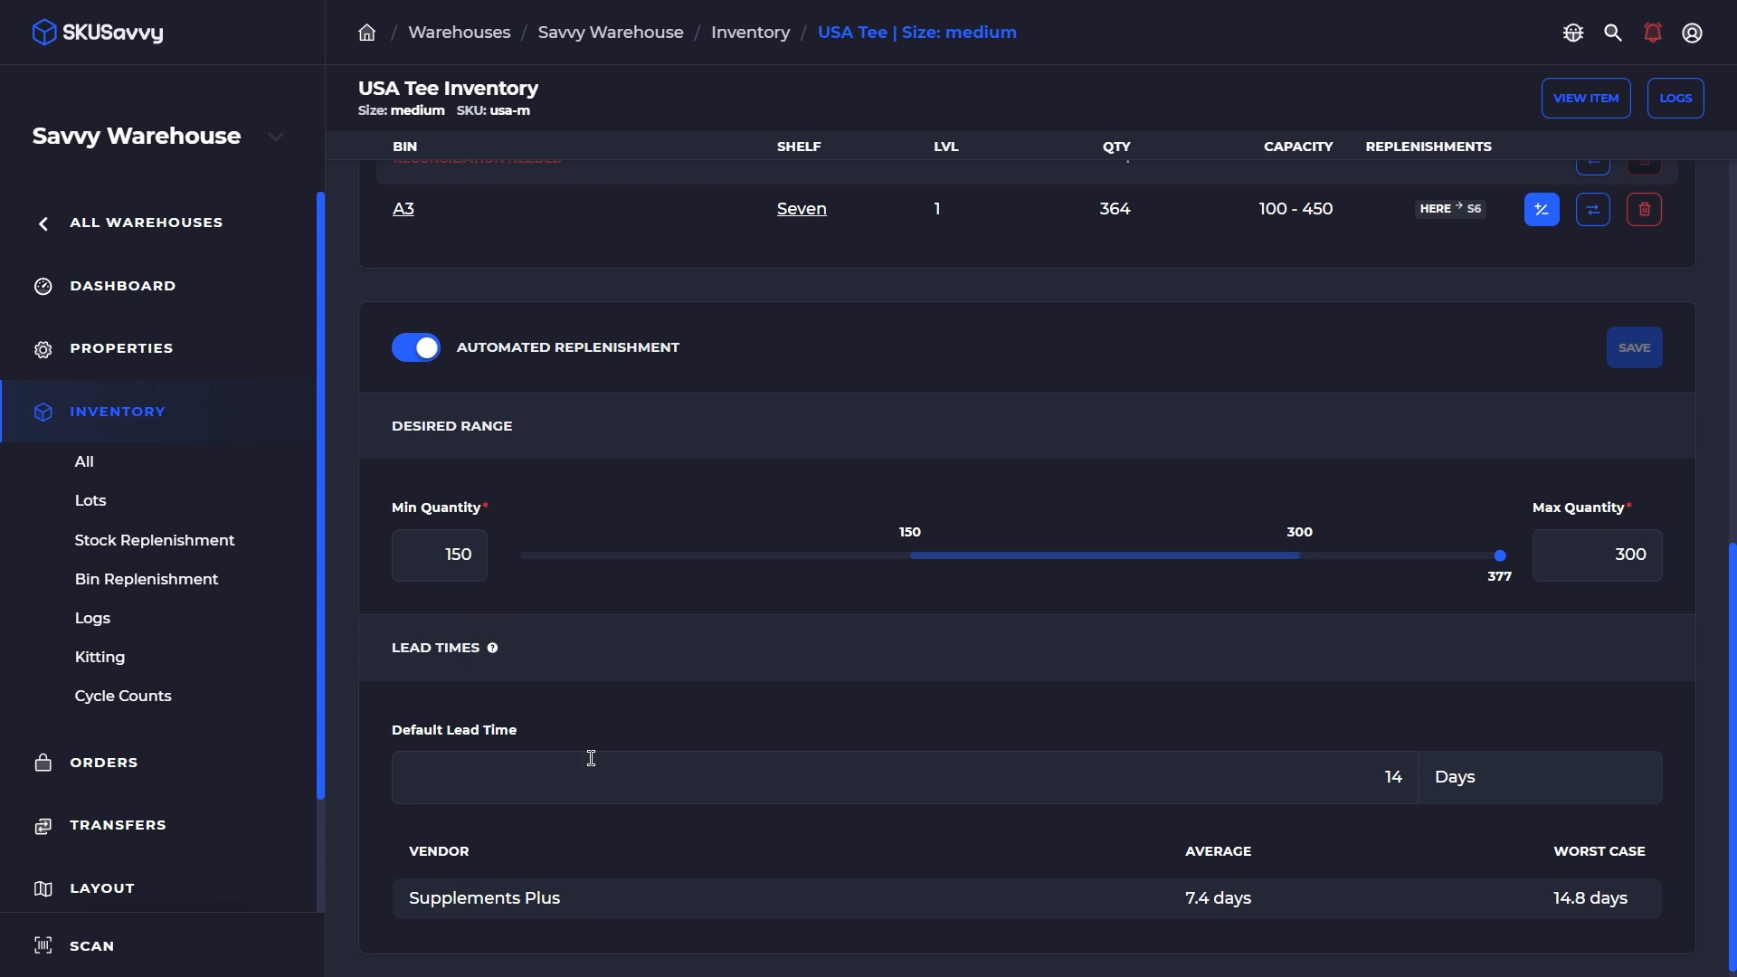
scroll(588, 833, down, 1)
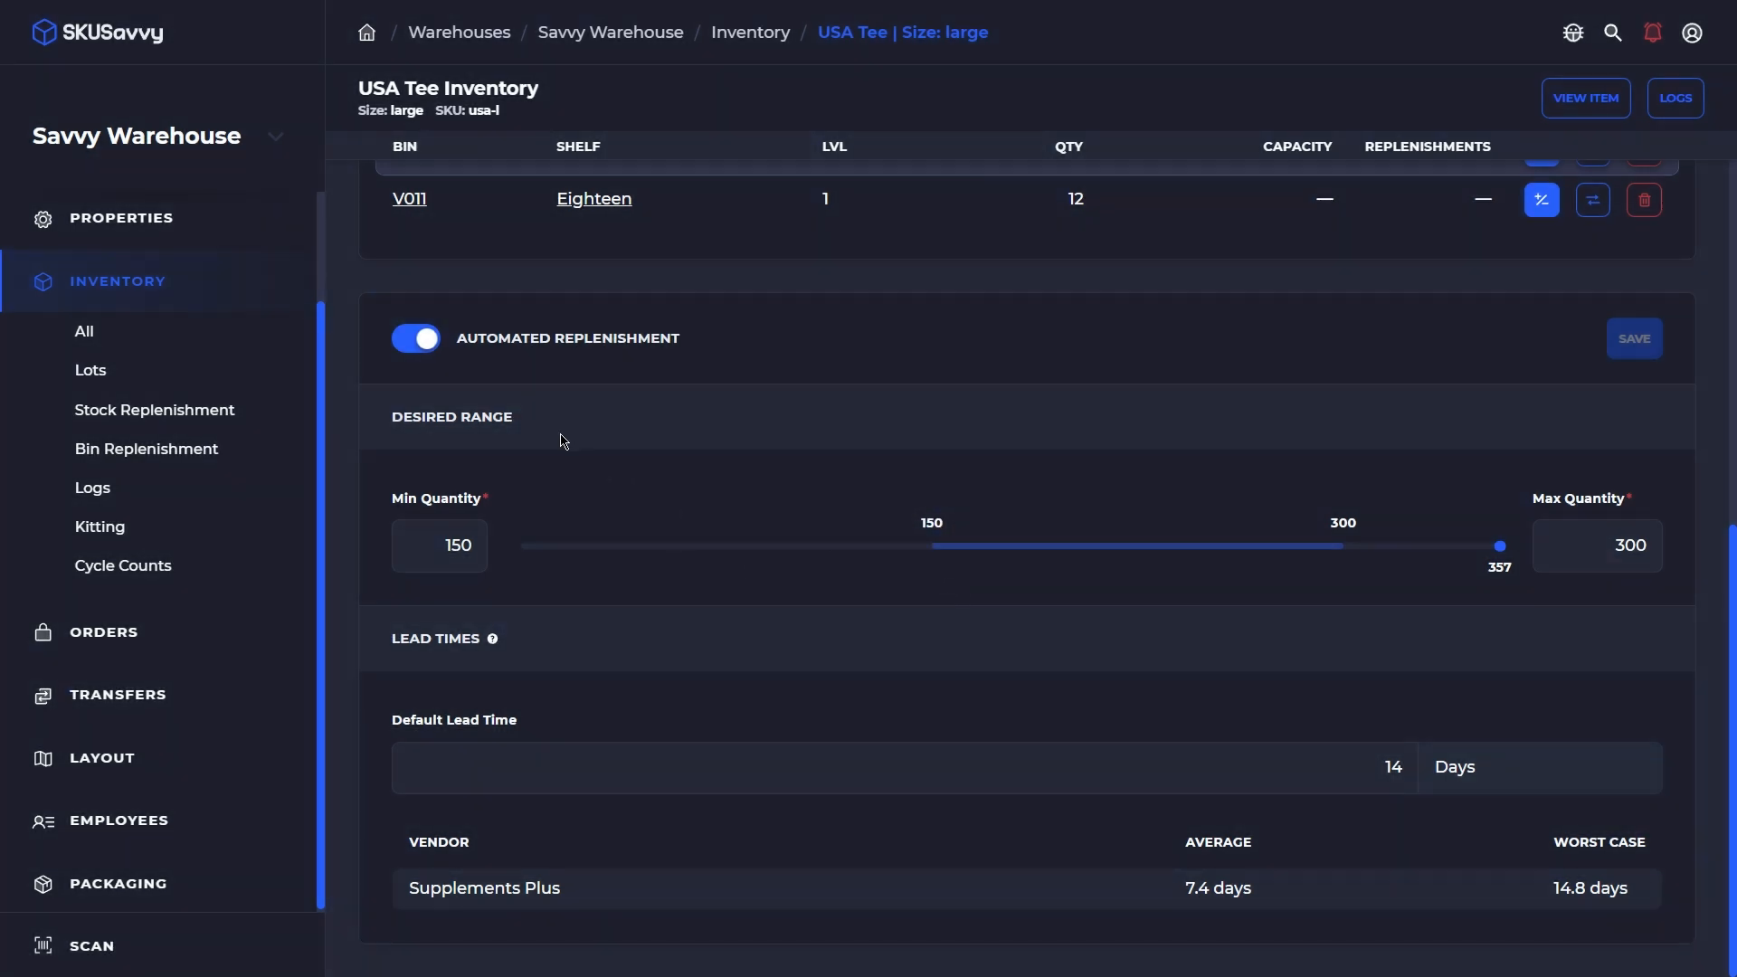
click(234, 138)
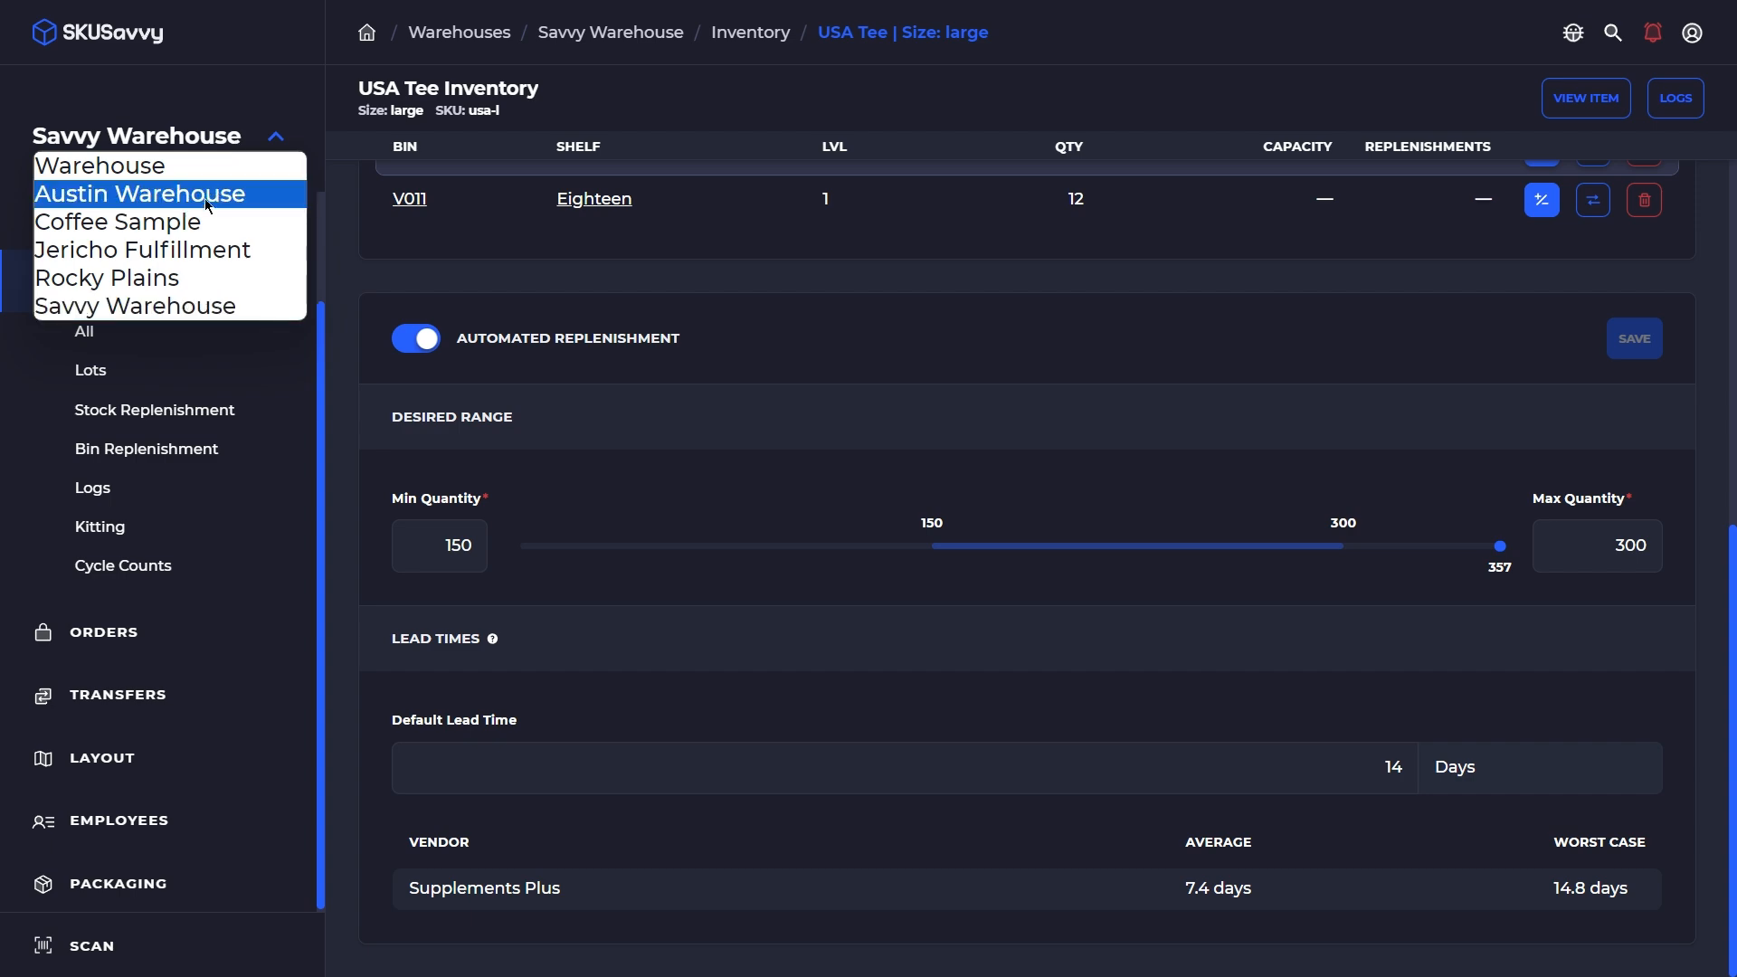
click(204, 200)
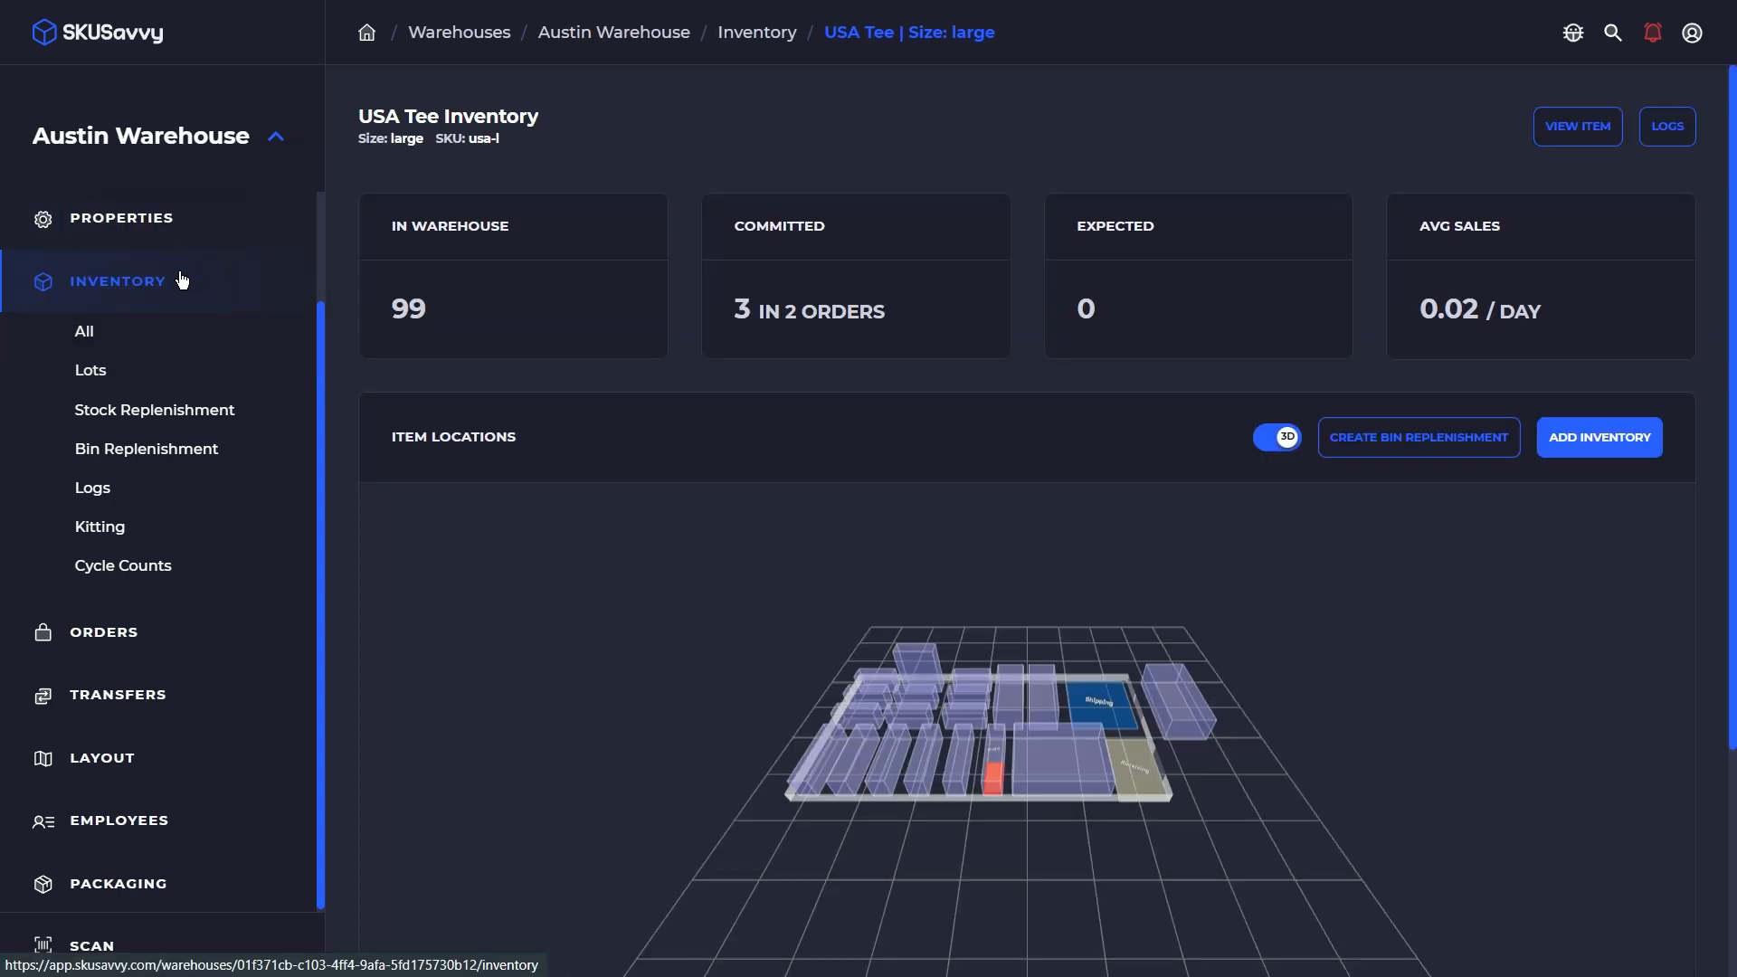
click(145, 634)
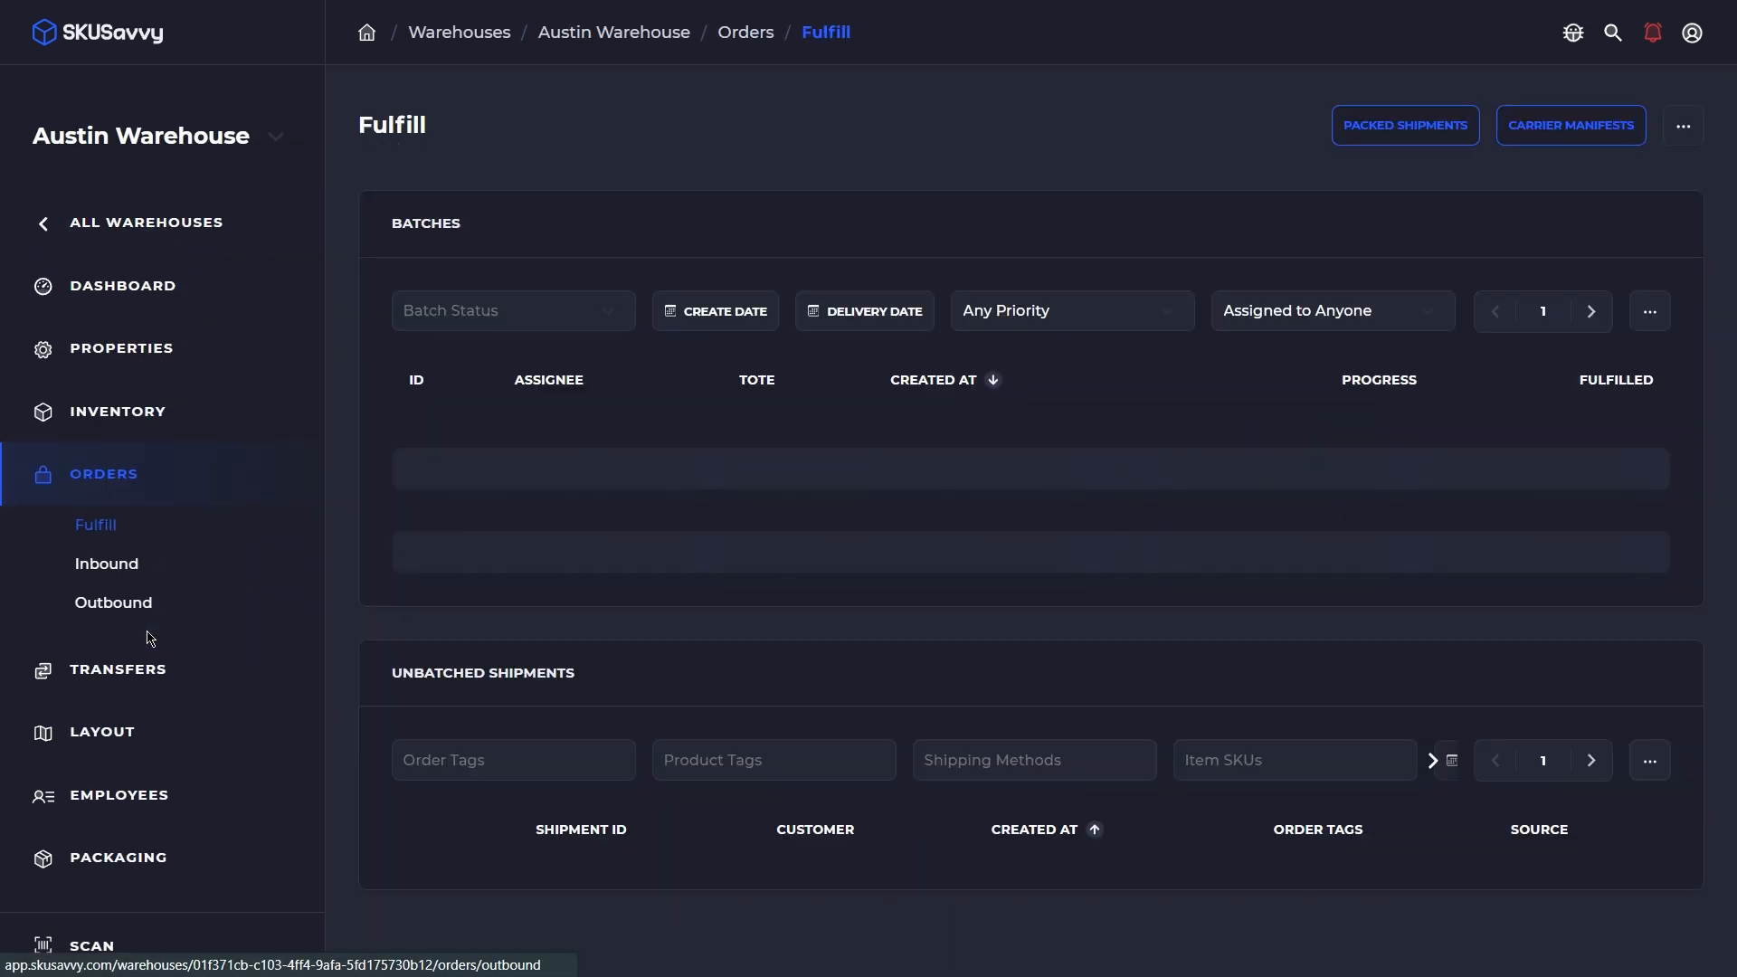
click(131, 572)
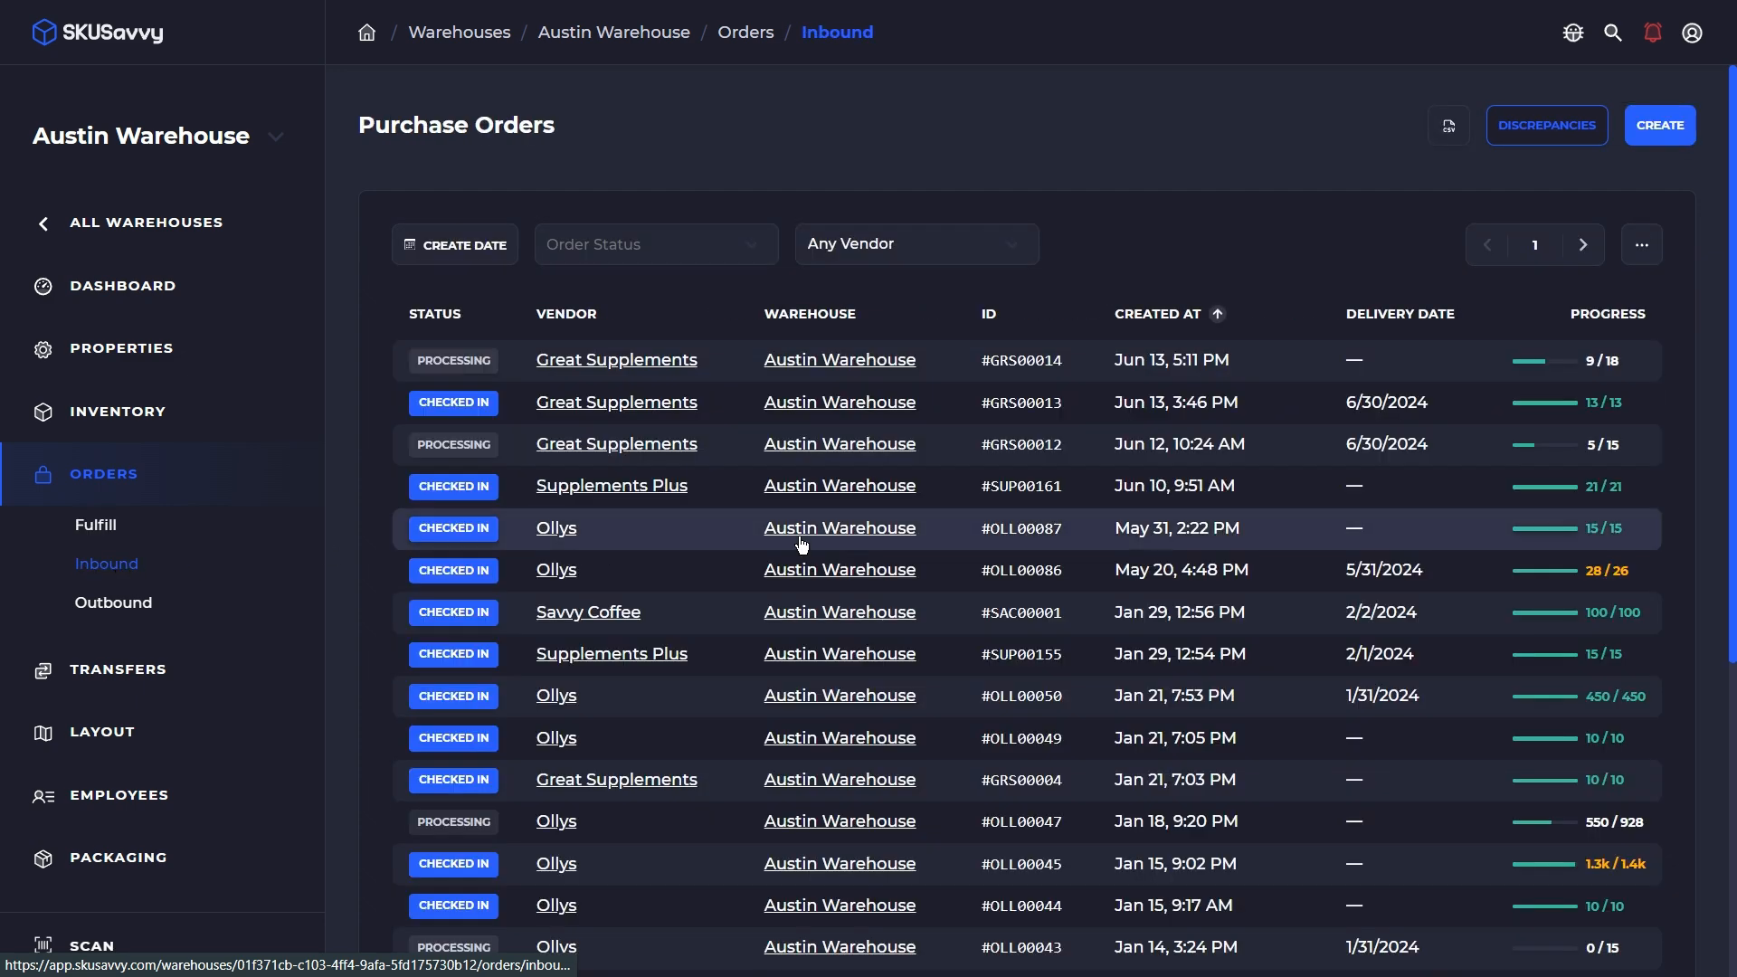
click(1663, 136)
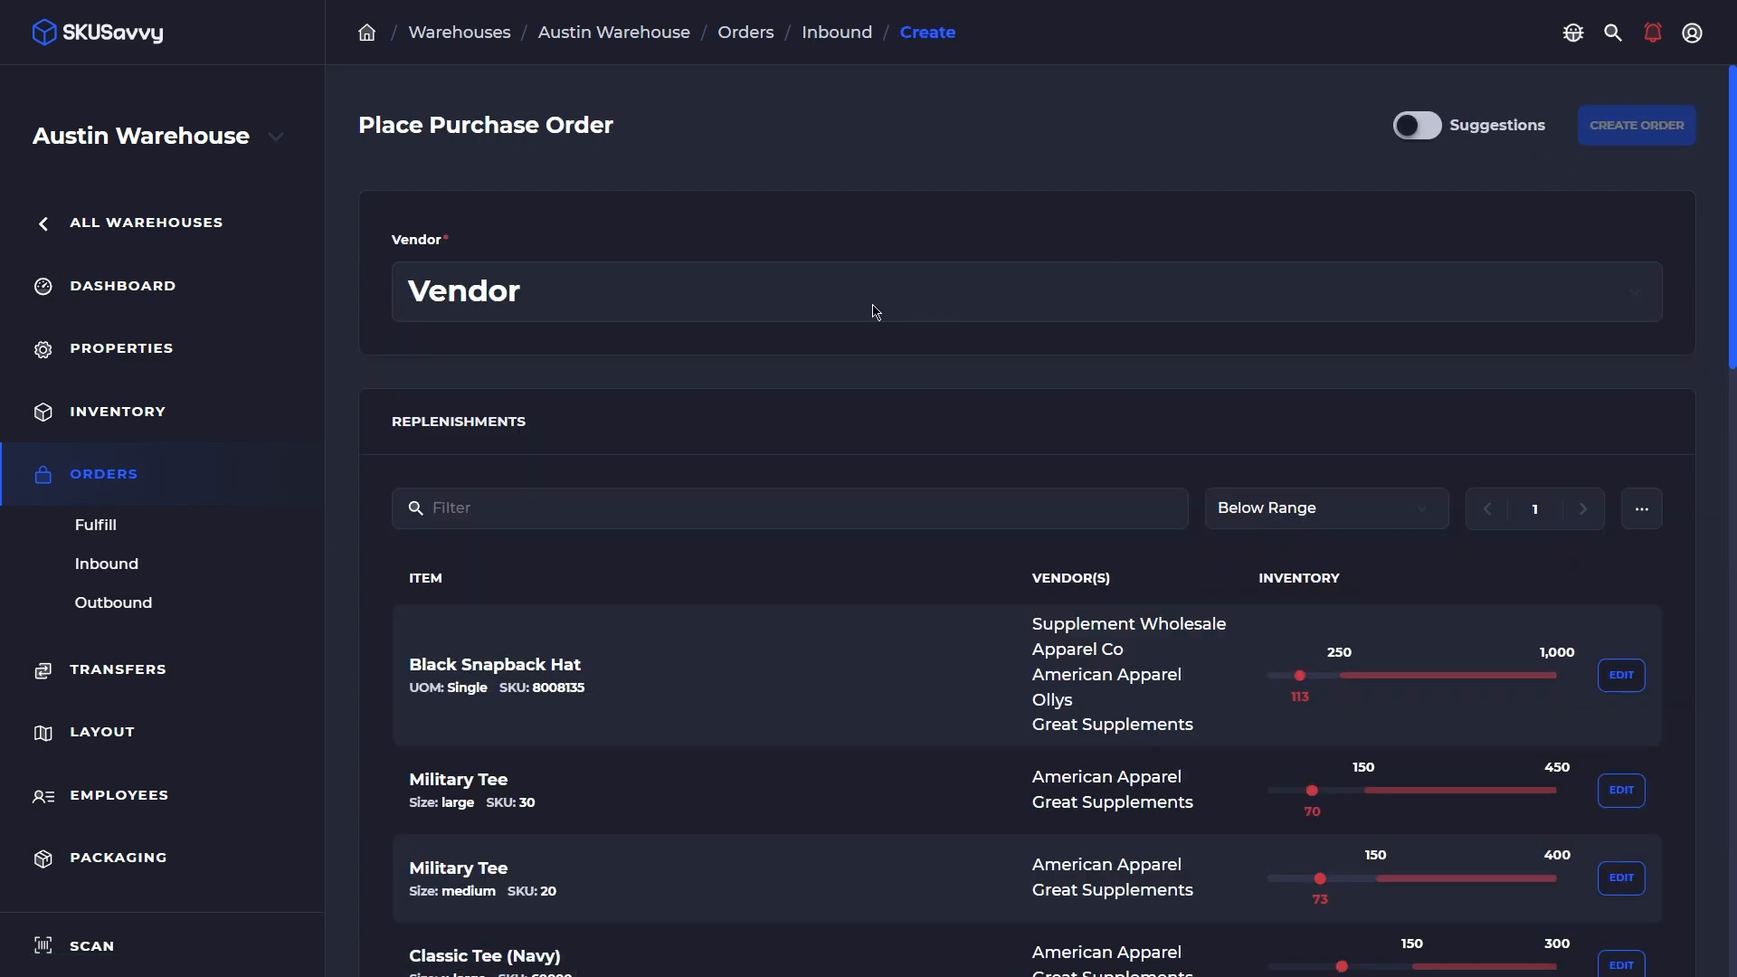
click(673, 286)
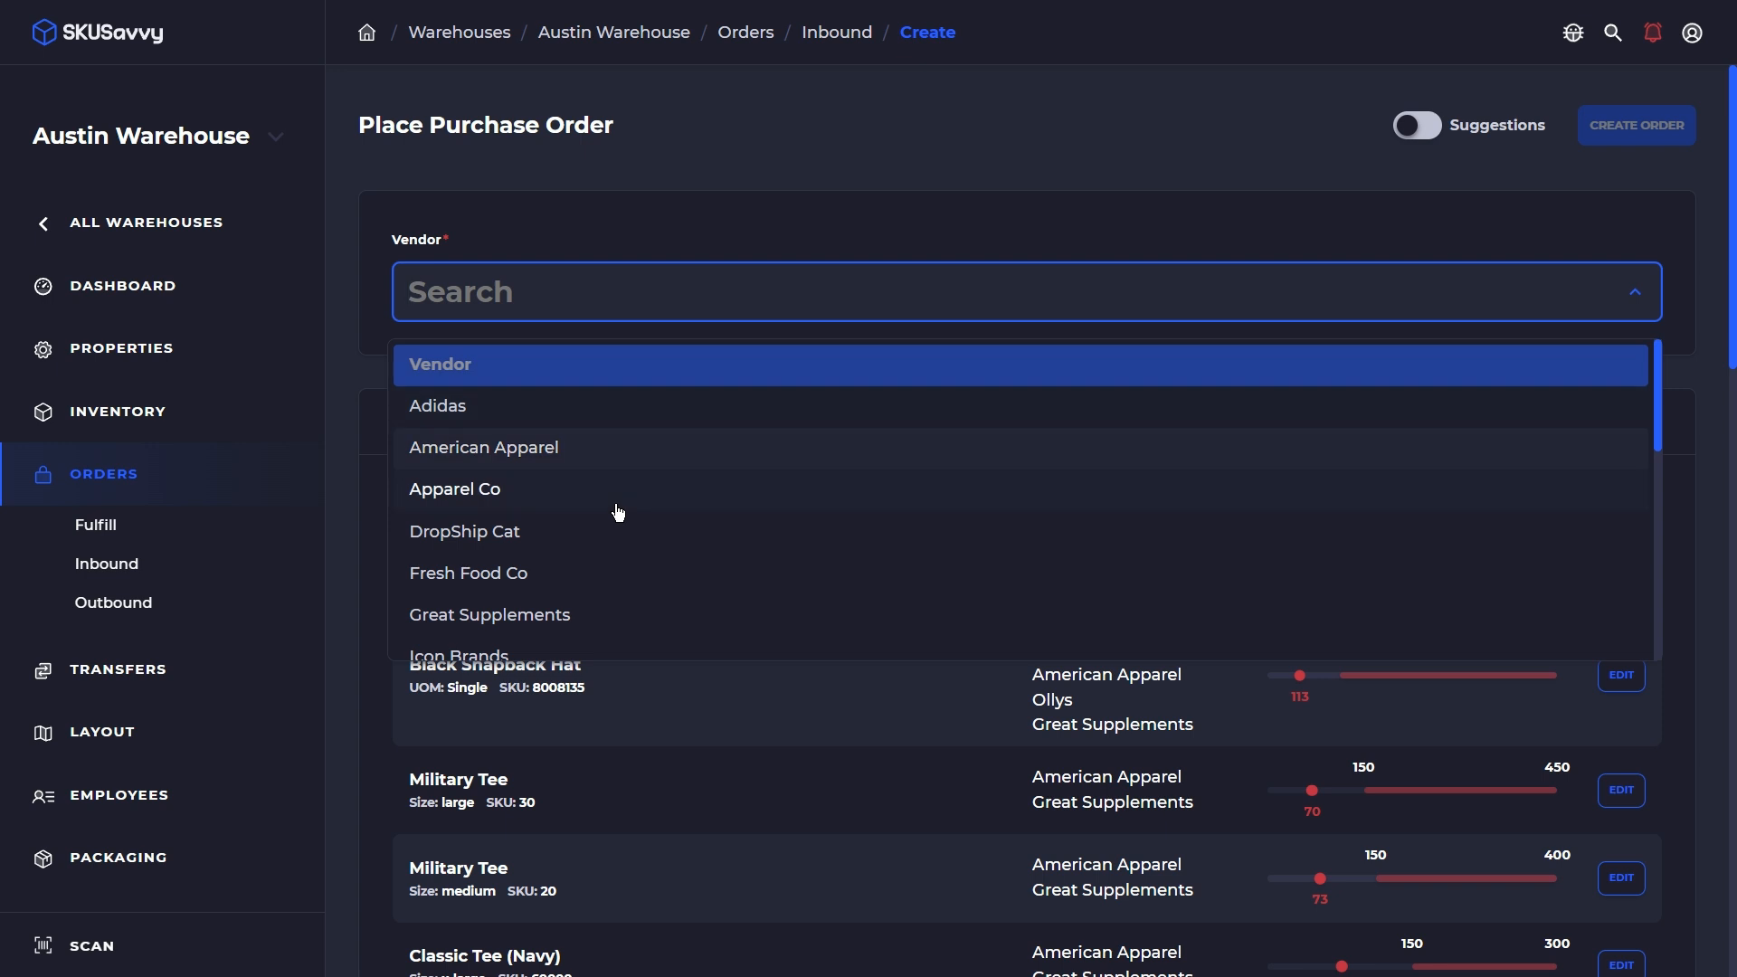
click(594, 618)
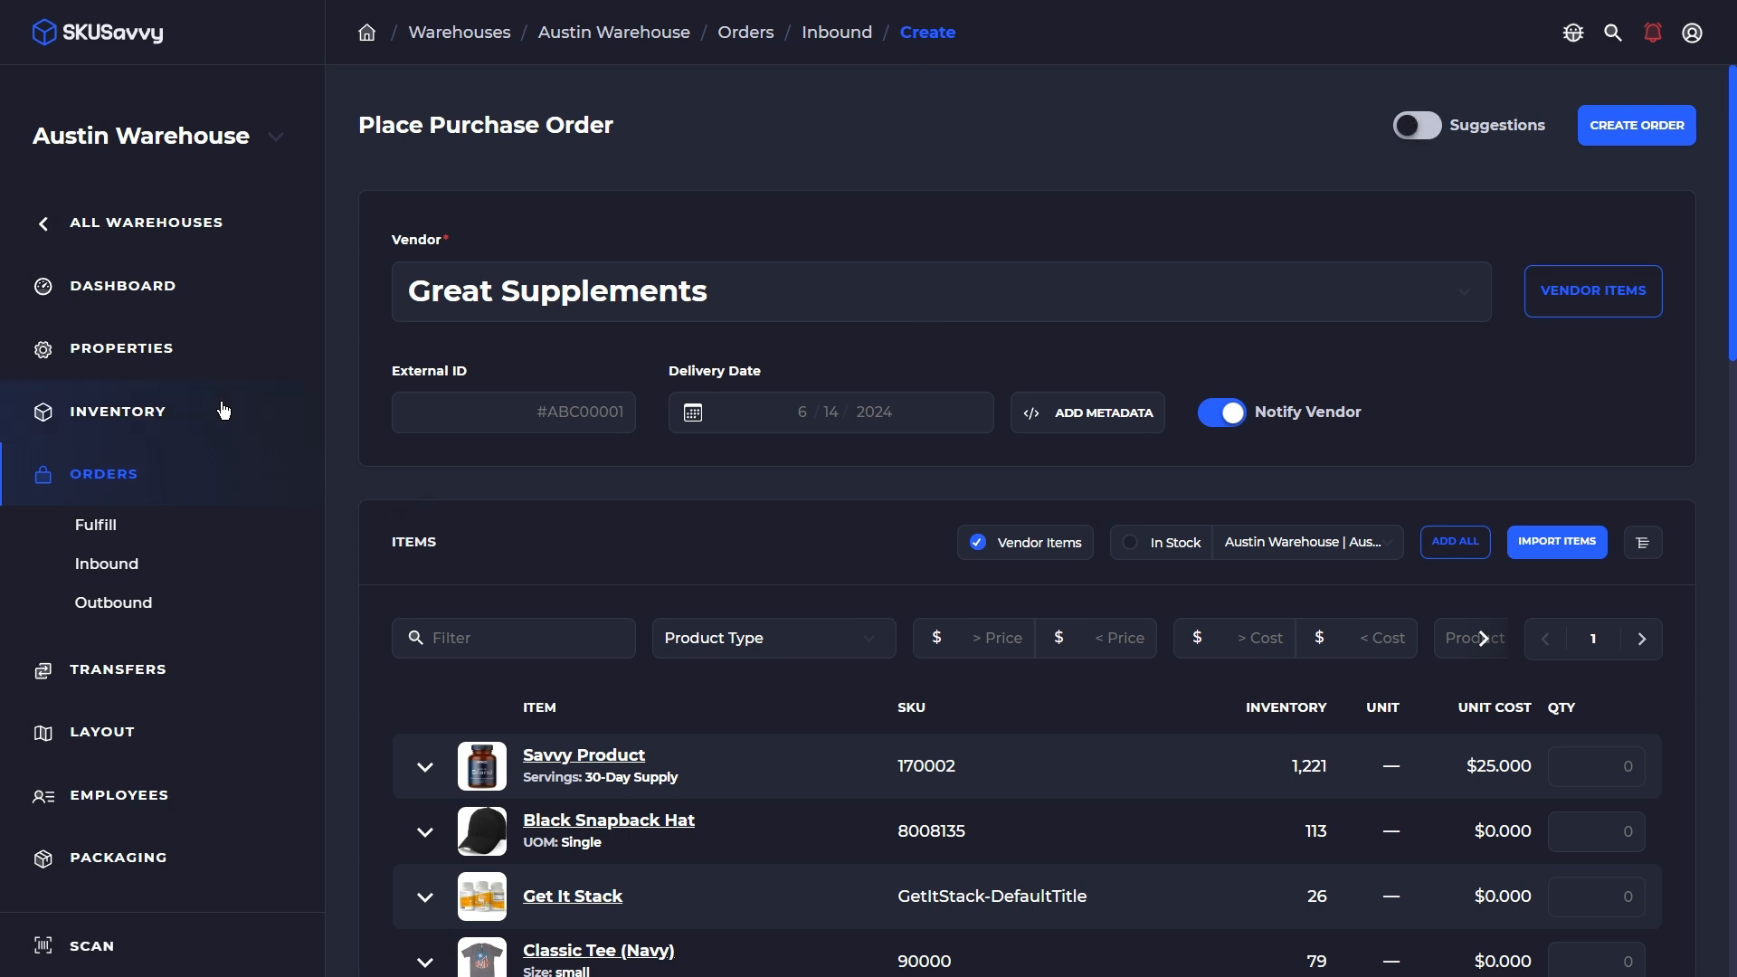
Open the Austin Warehouse's stock replenishment list and examine the order and inventory history of the Nike React Infinity Run Flyknit
click(276, 414)
click(968, 141)
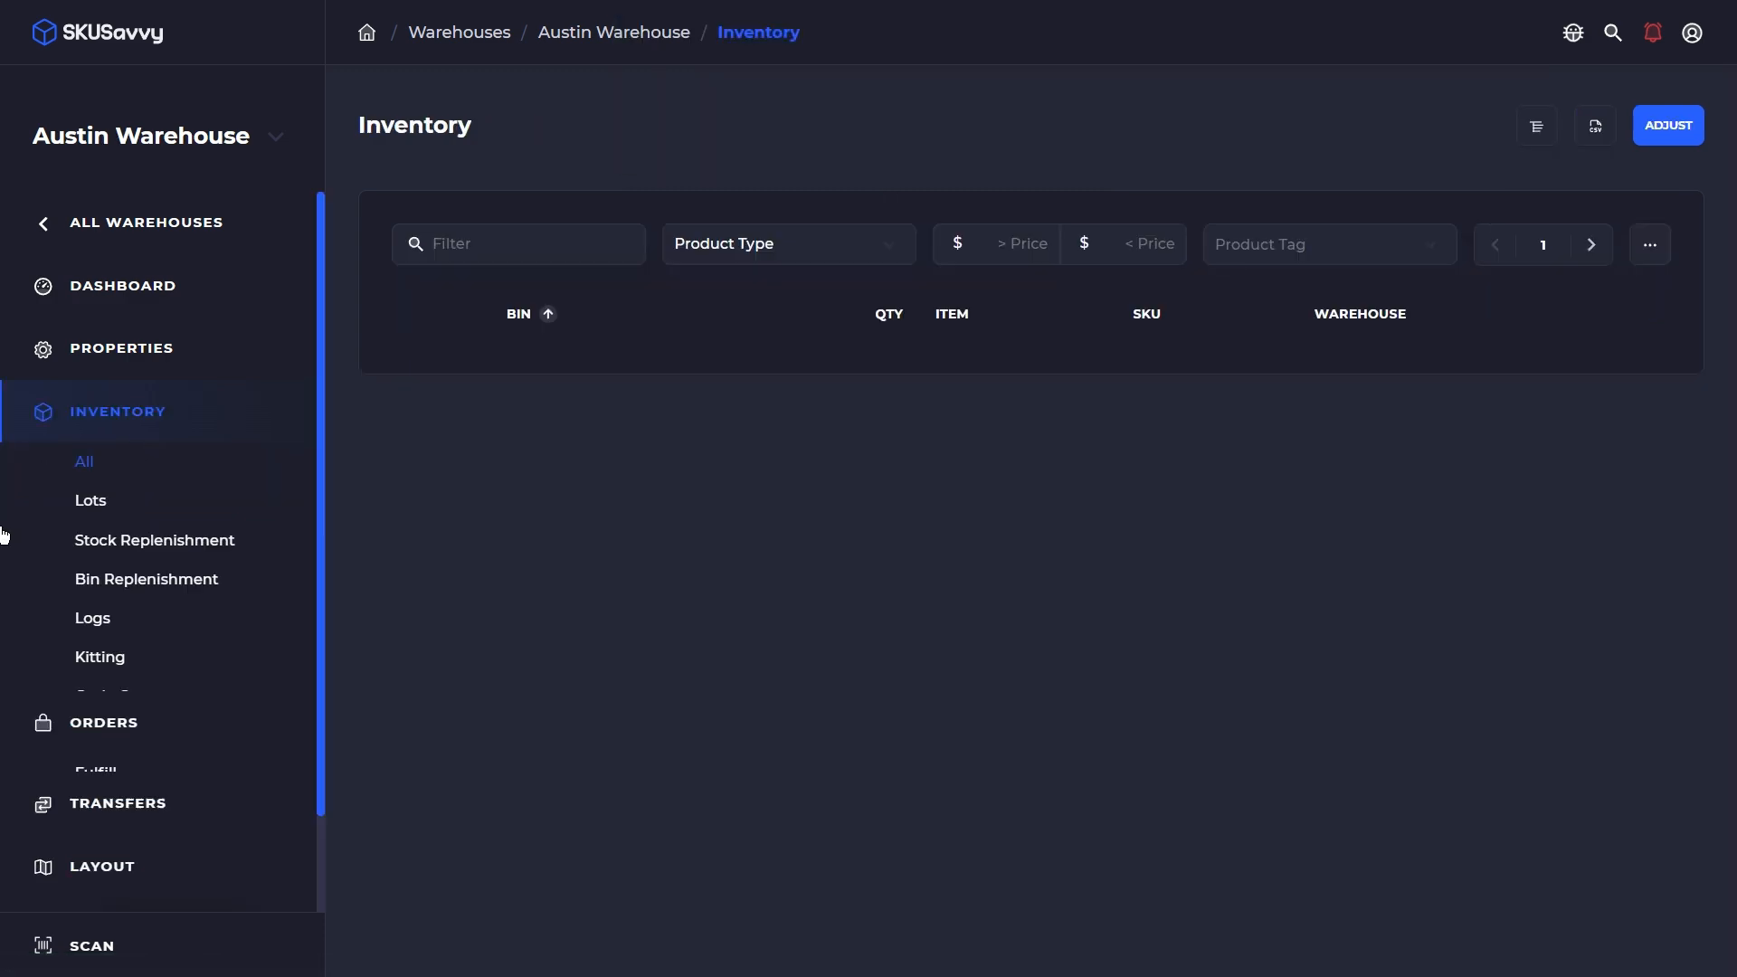
click(115, 545)
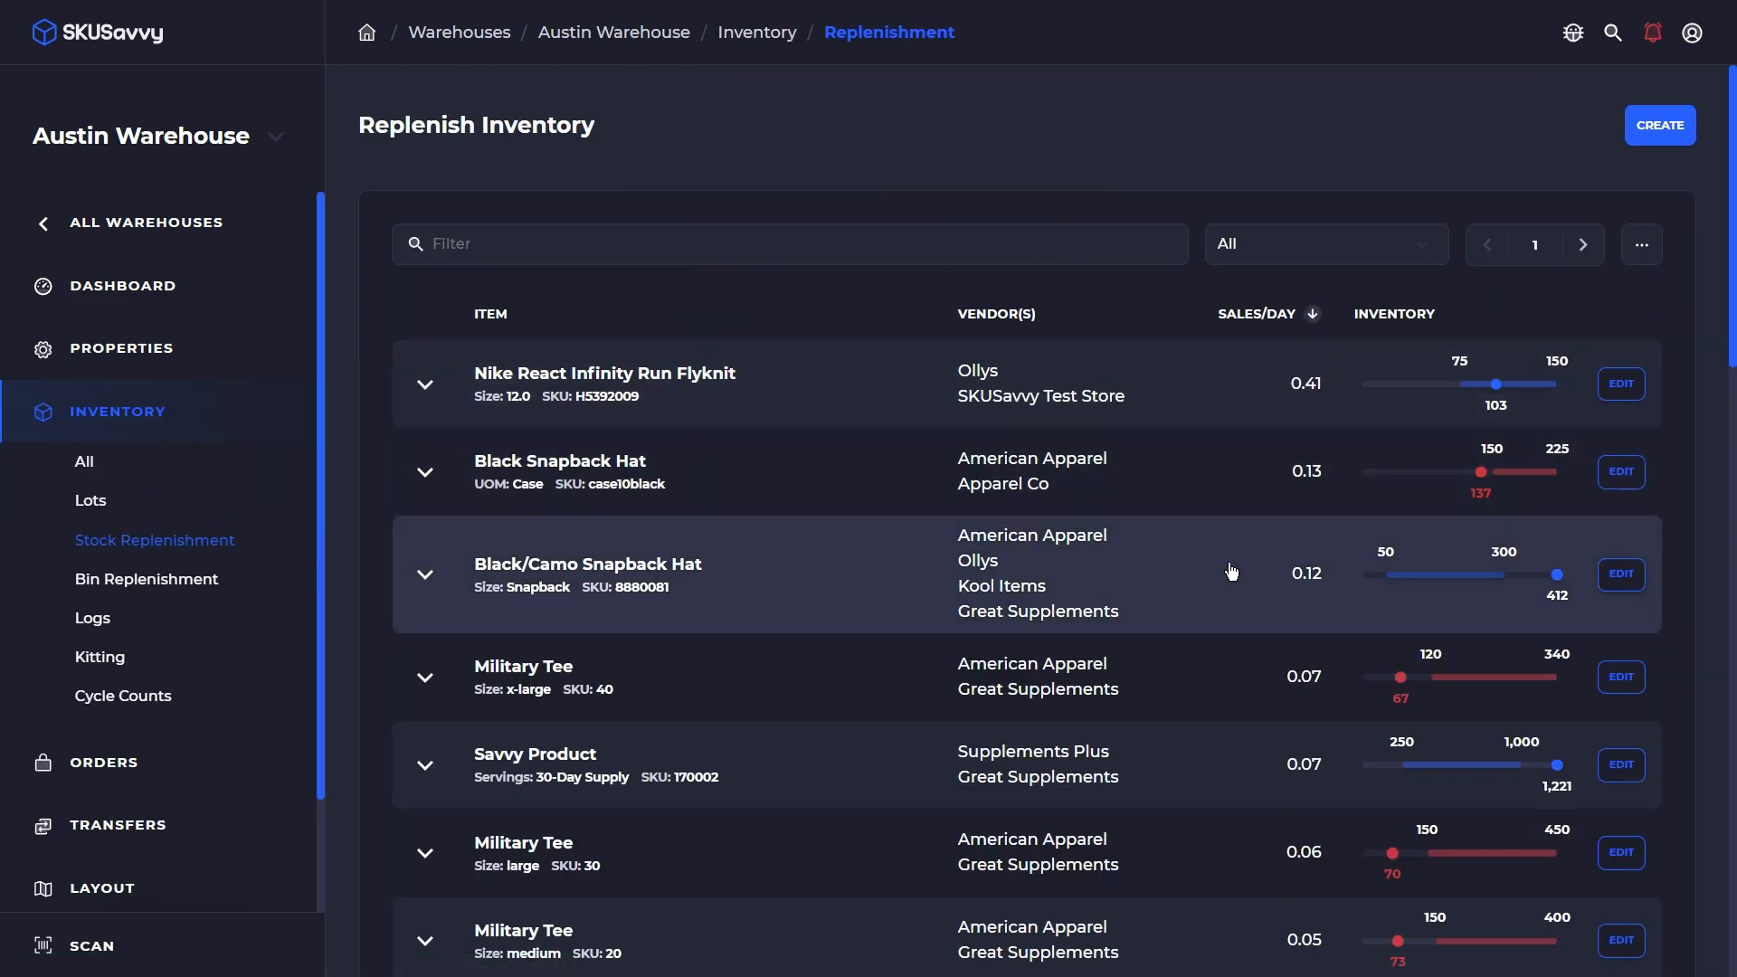
click(424, 384)
scroll(1125, 419, down, 3)
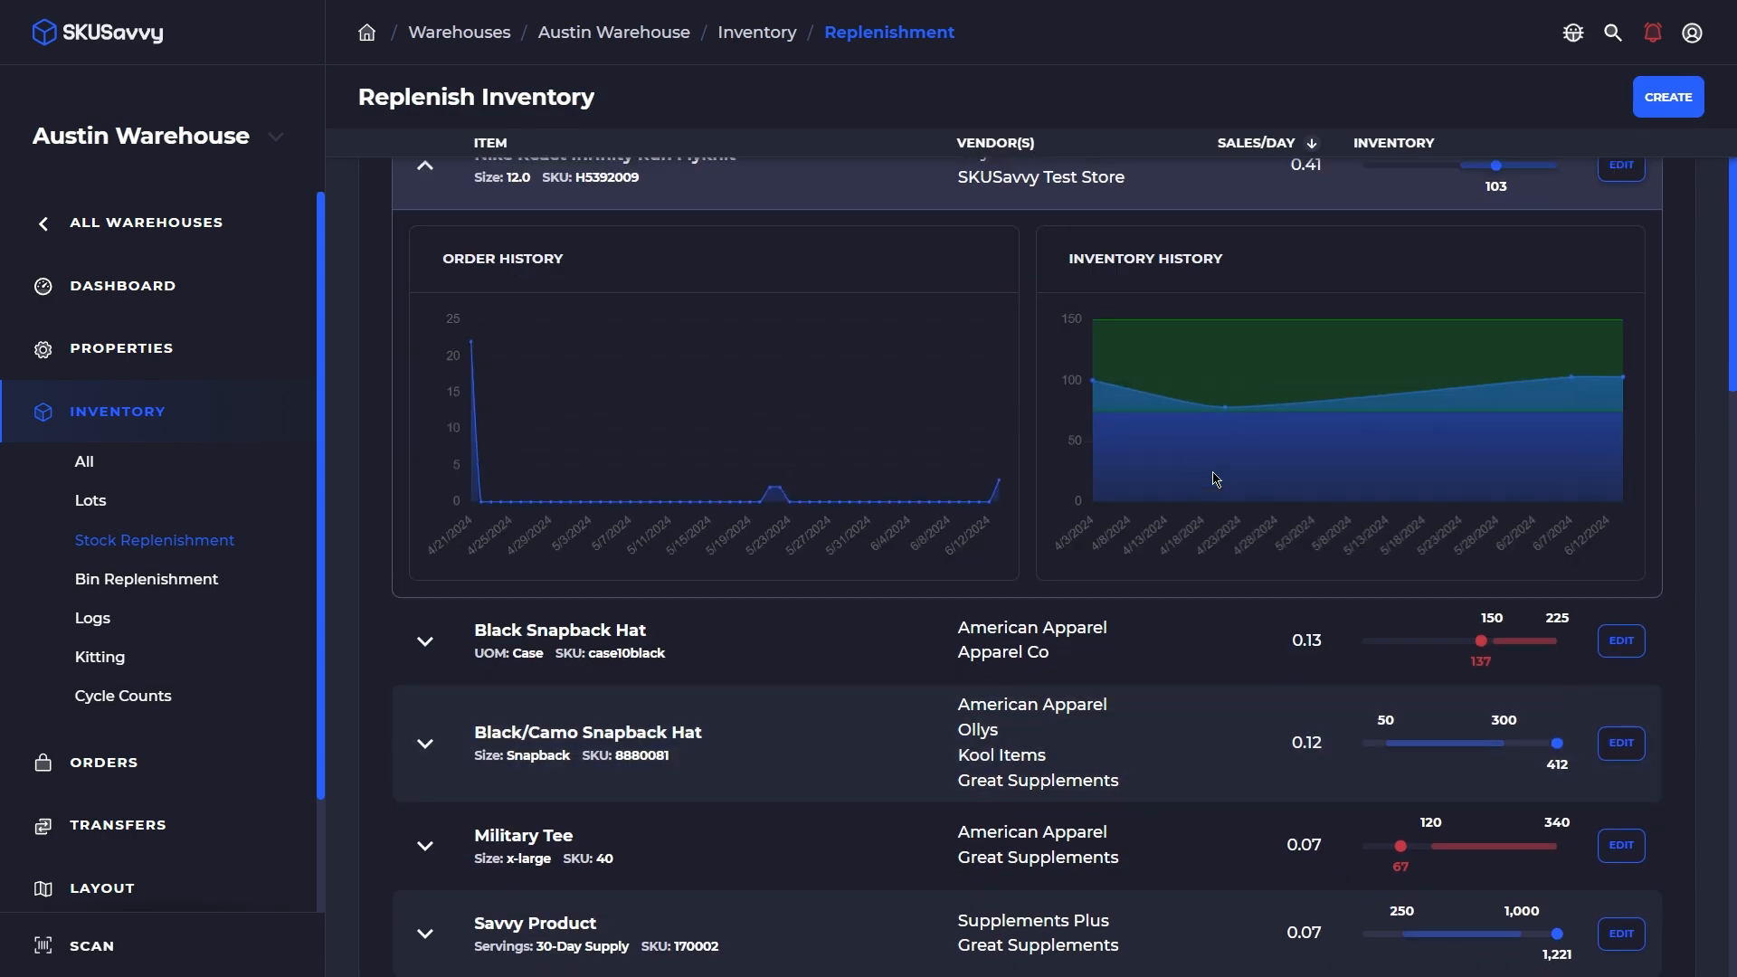
scroll(1213, 489, up, 1)
scroll(1324, 463, up, 1)
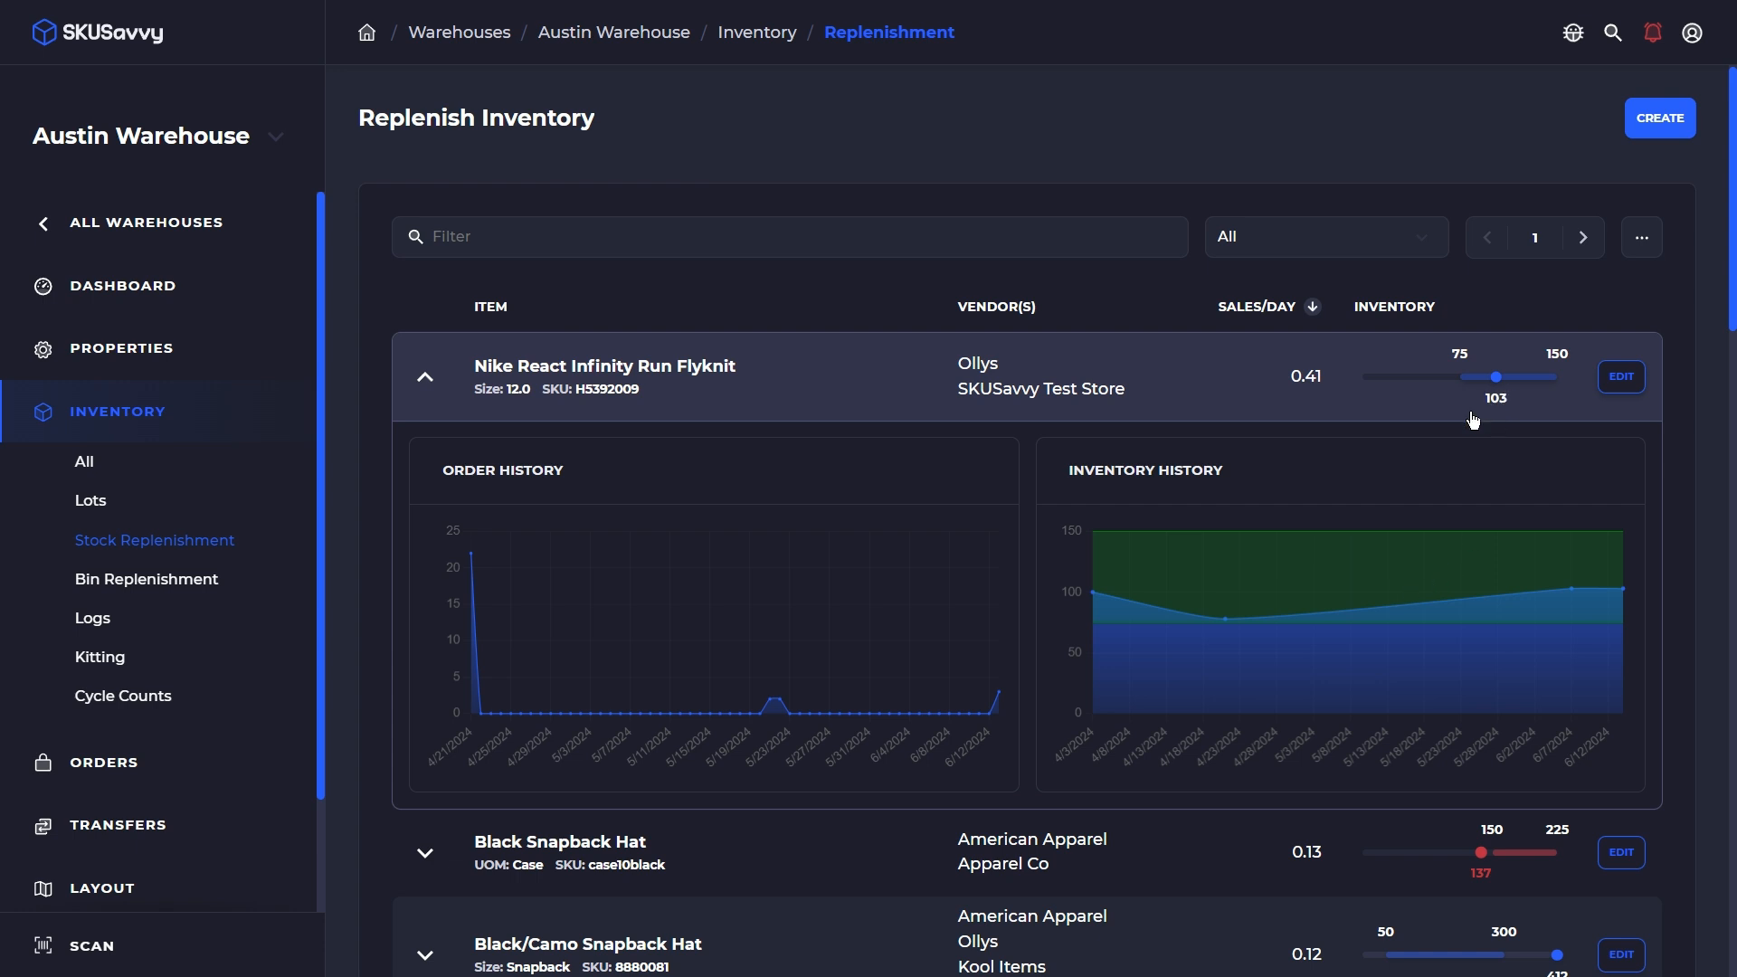
scroll(1341, 532, down, 2)
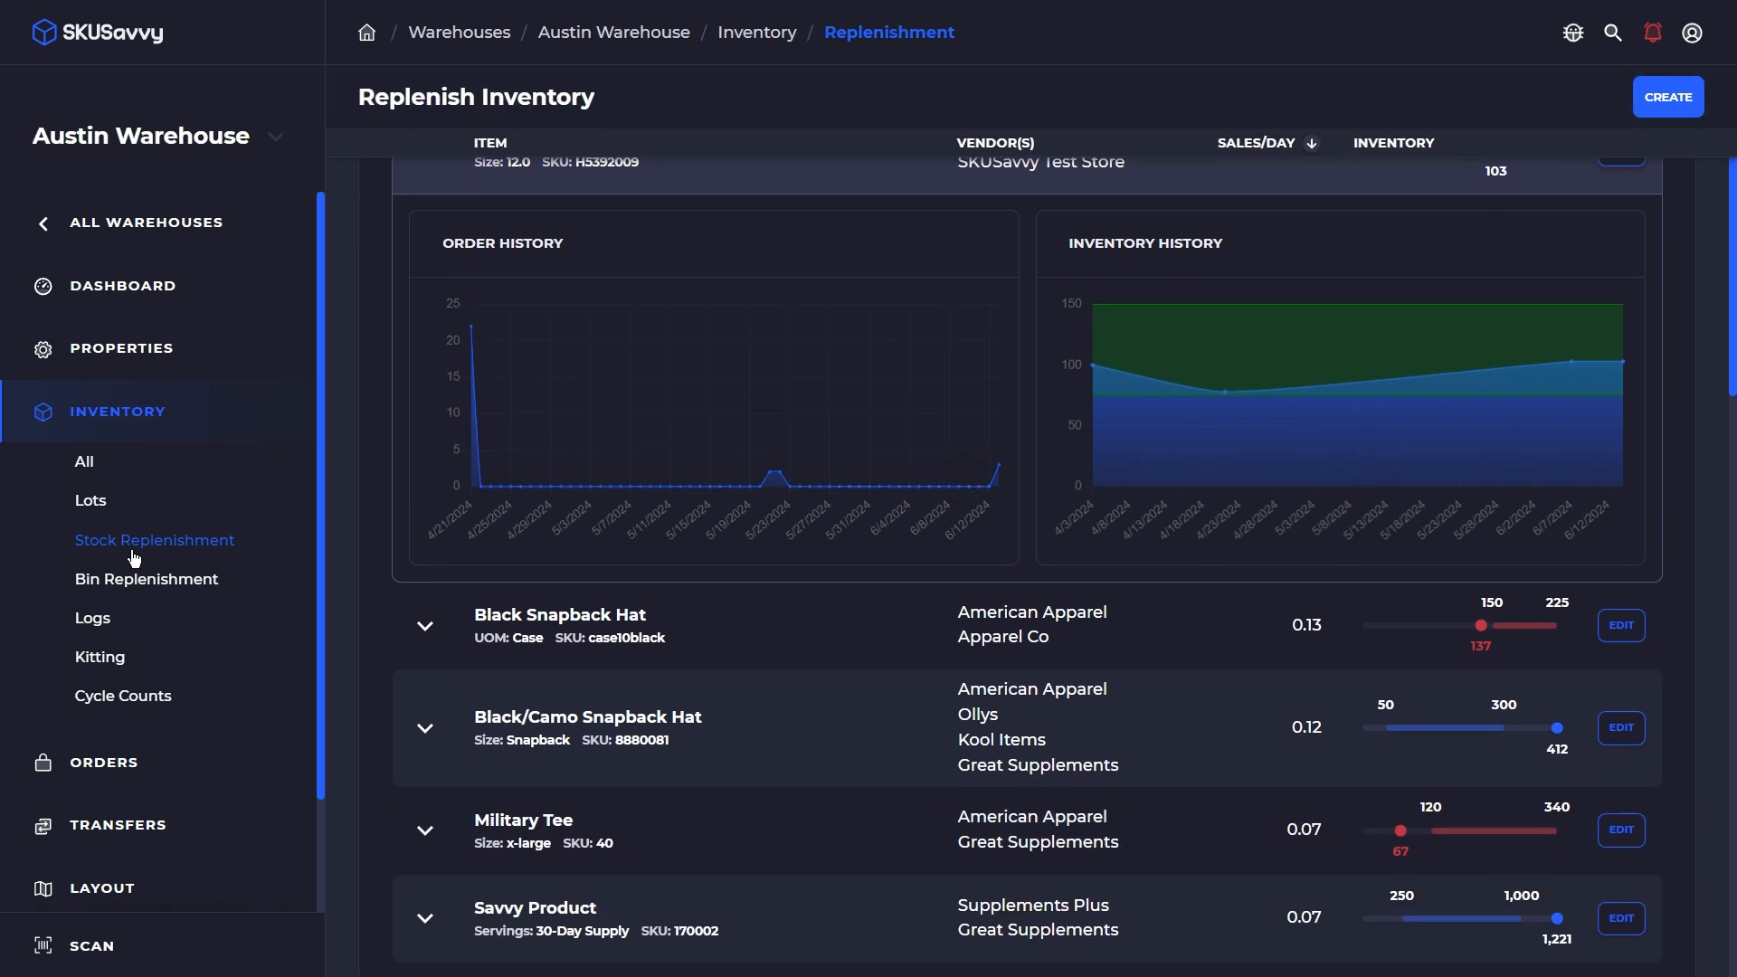
Start a new inbound purchase order for the vendor Great Supplements and turn on suggestions
click(120, 763)
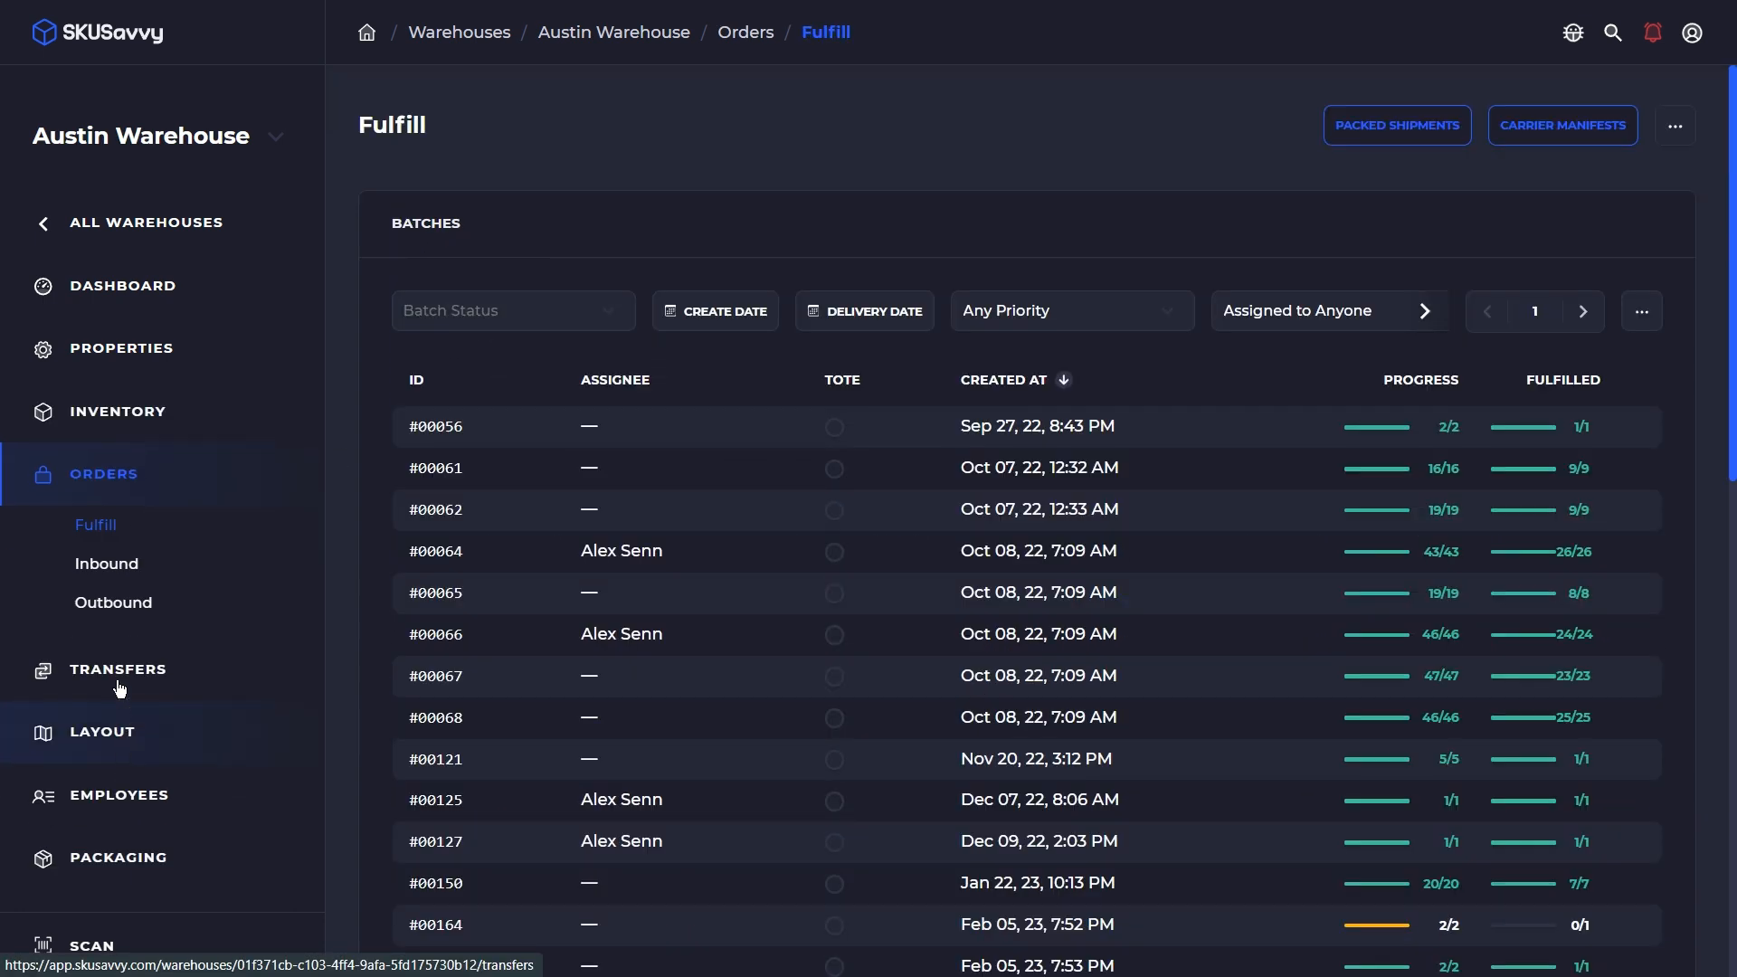
click(116, 568)
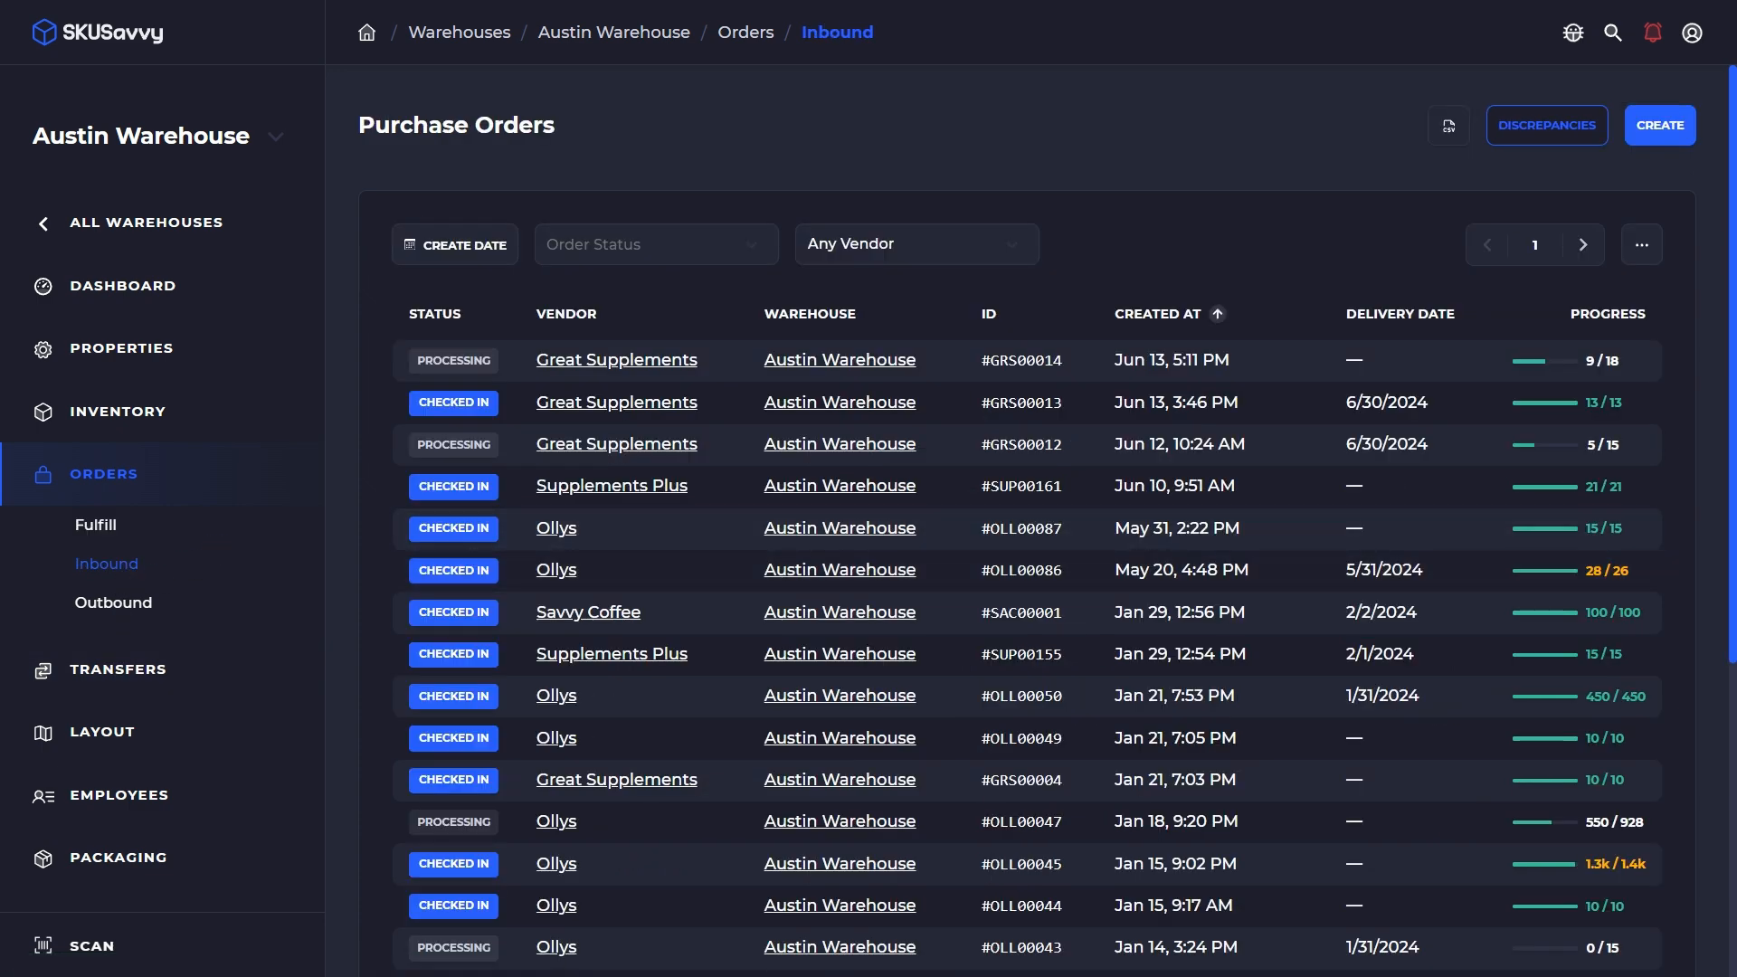
click(1681, 126)
click(751, 307)
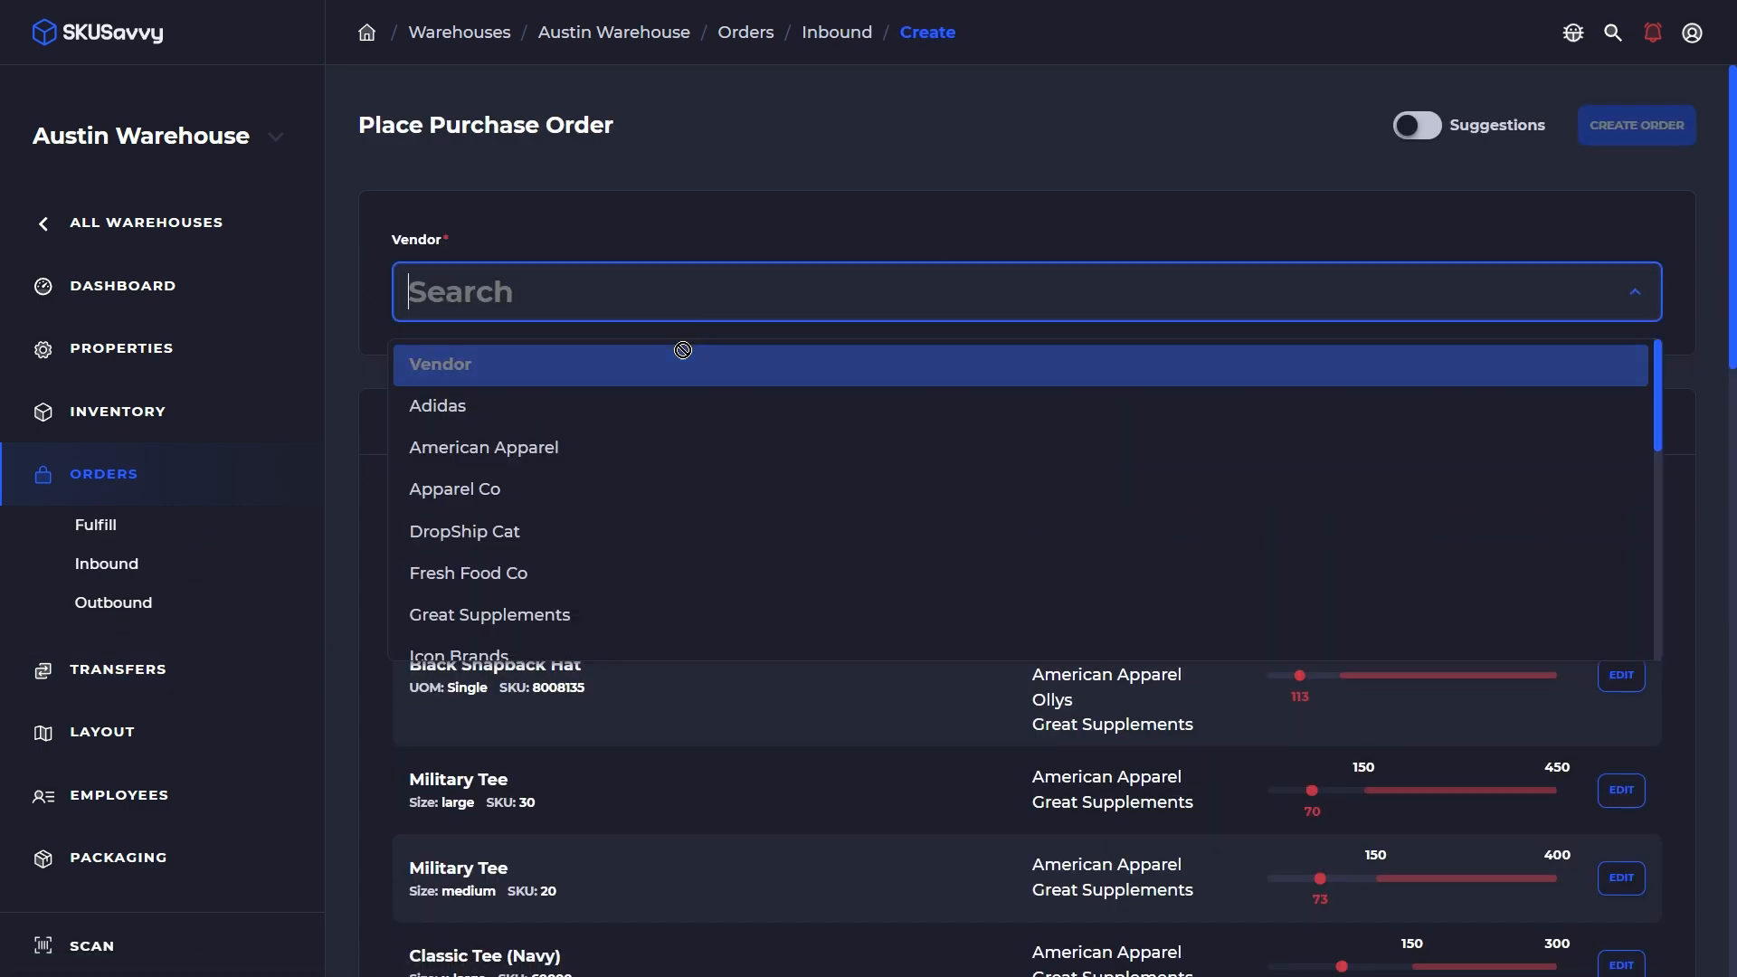
click(594, 614)
click(1417, 126)
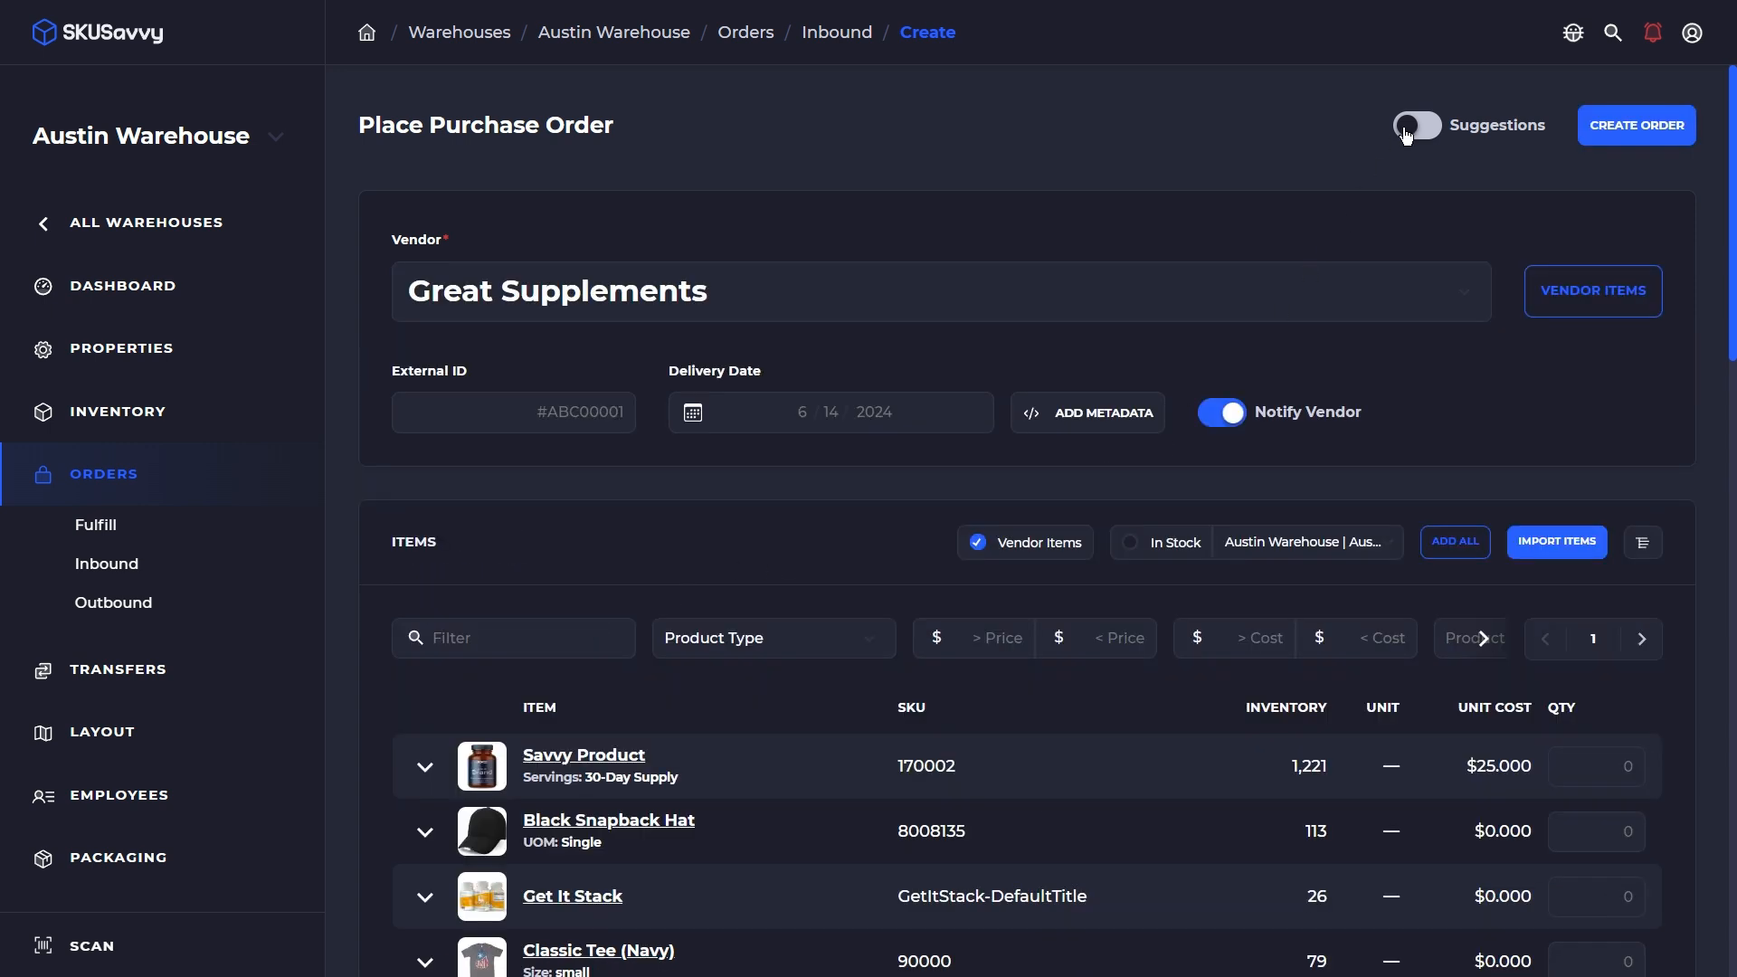
Examine how the Black Snapback Hat's suggested quantity is calculated and review the suggestions for the other vendor items
scroll(1484, 542, down, 2)
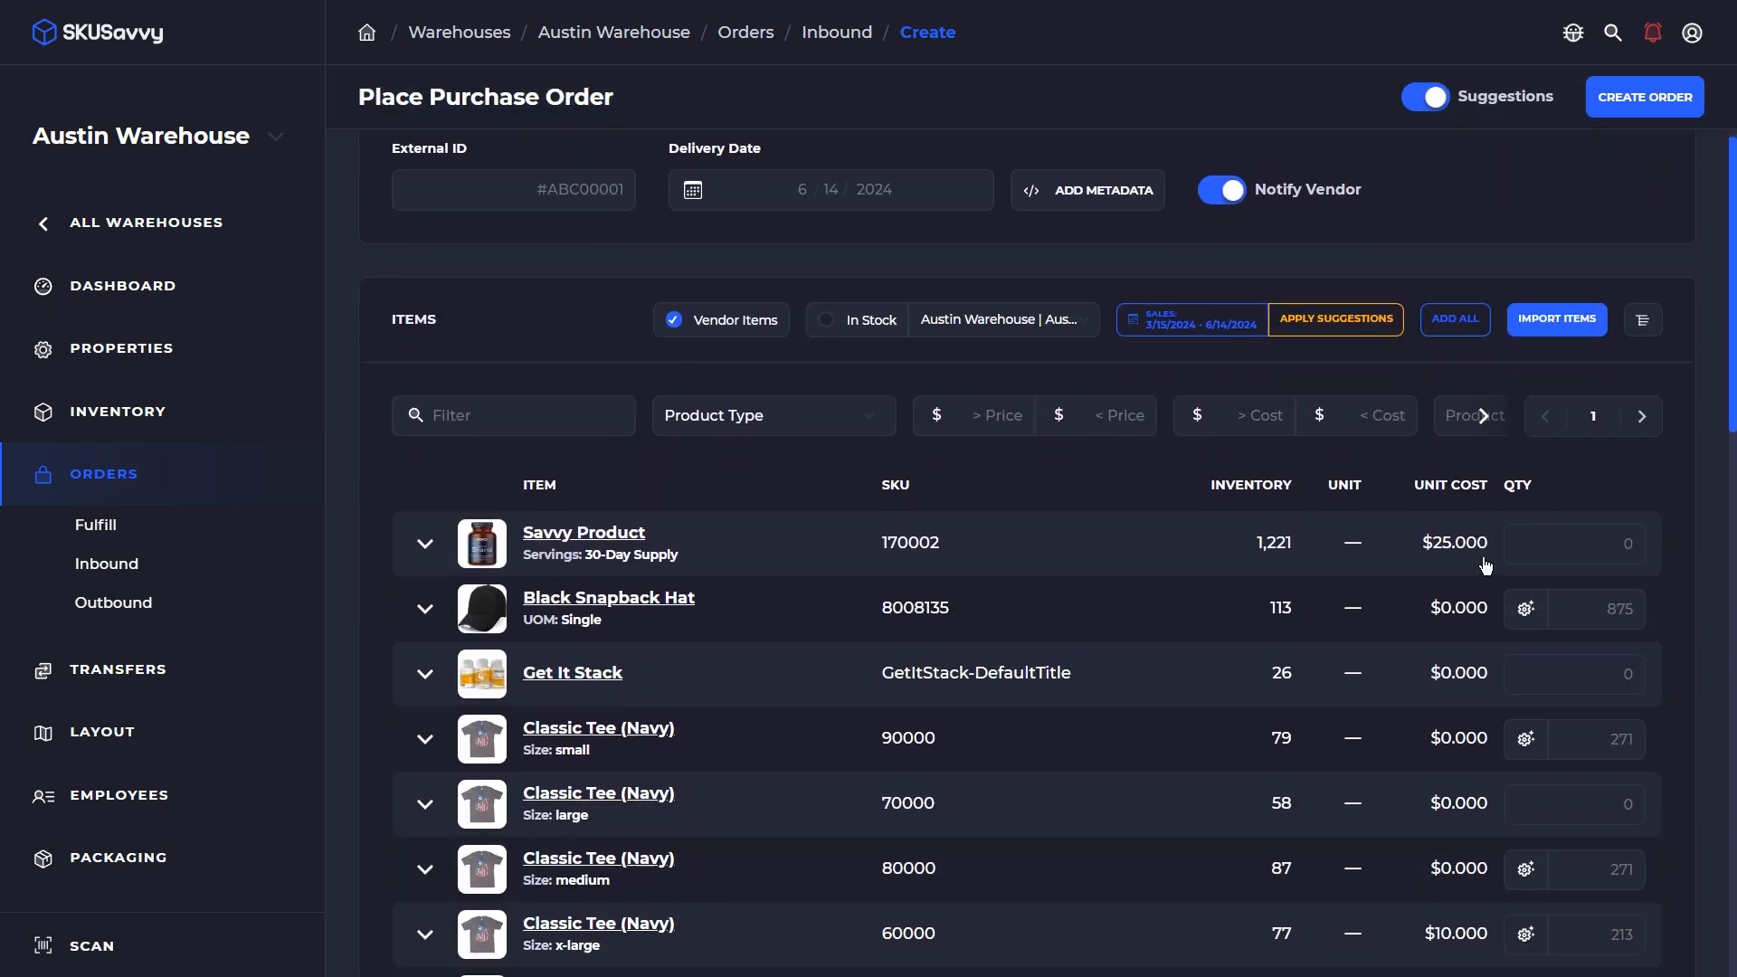
mouse_move(1533, 614)
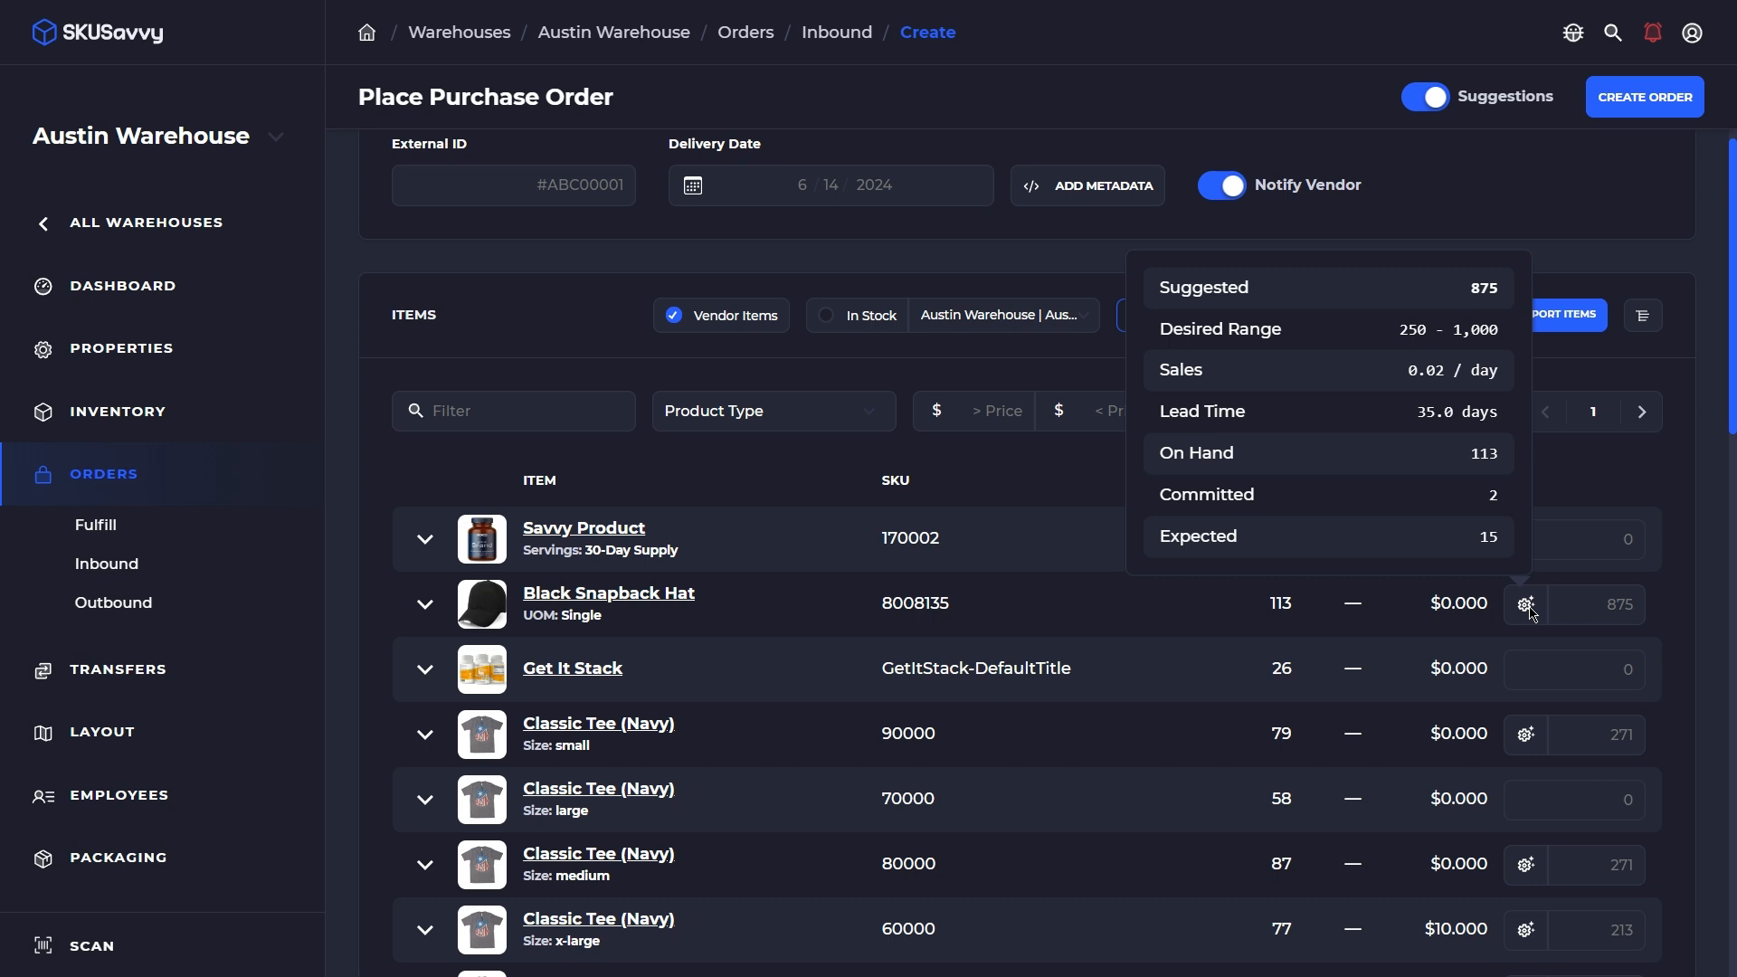
scroll(1531, 614, down, 5)
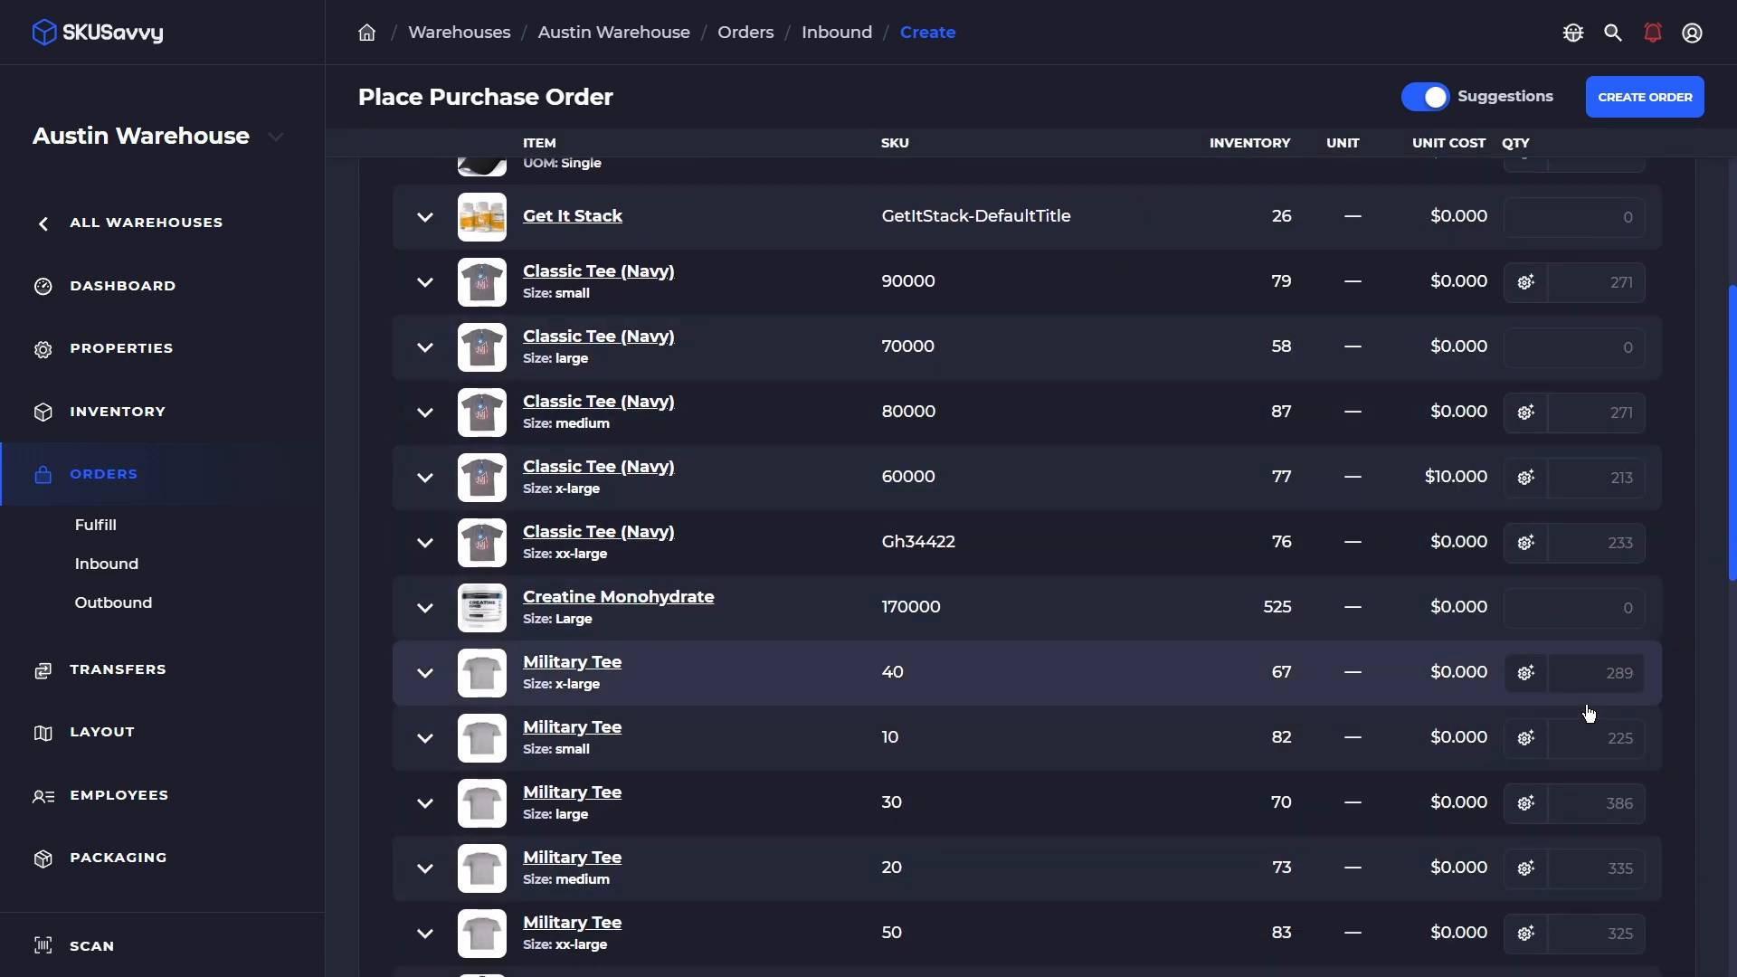
scroll(1306, 621, up, 8)
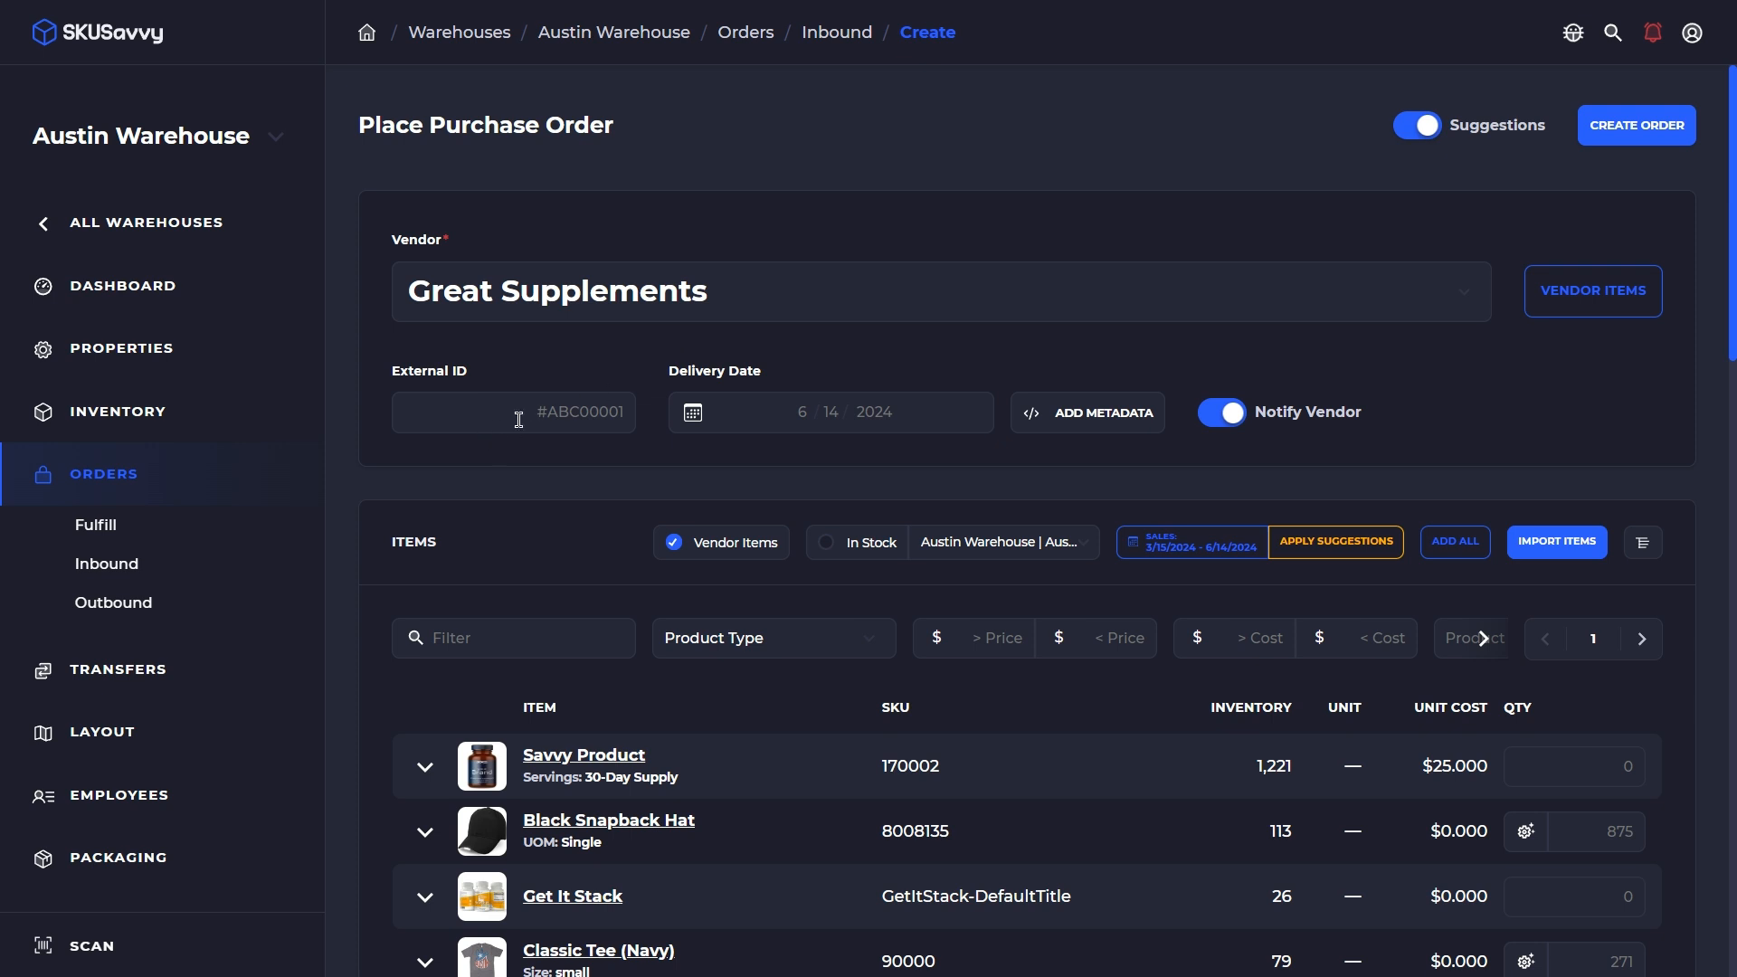
Set the purchase order's delivery date to June 30, 2024
click(859, 414)
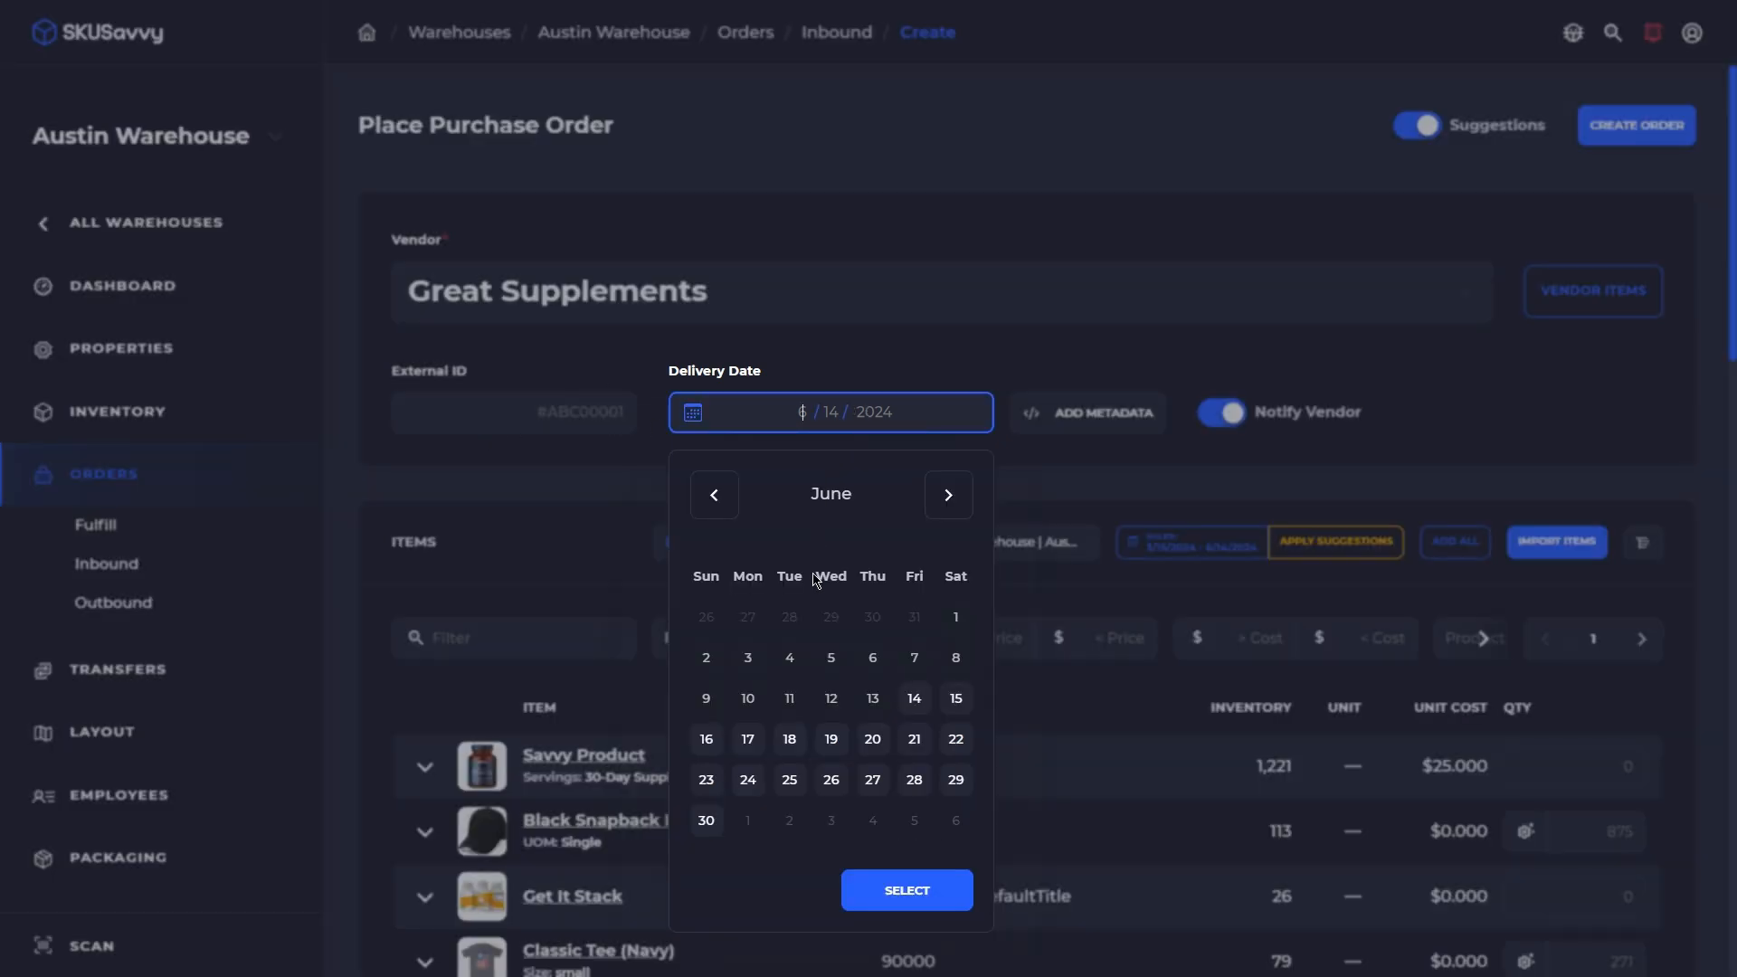
click(707, 822)
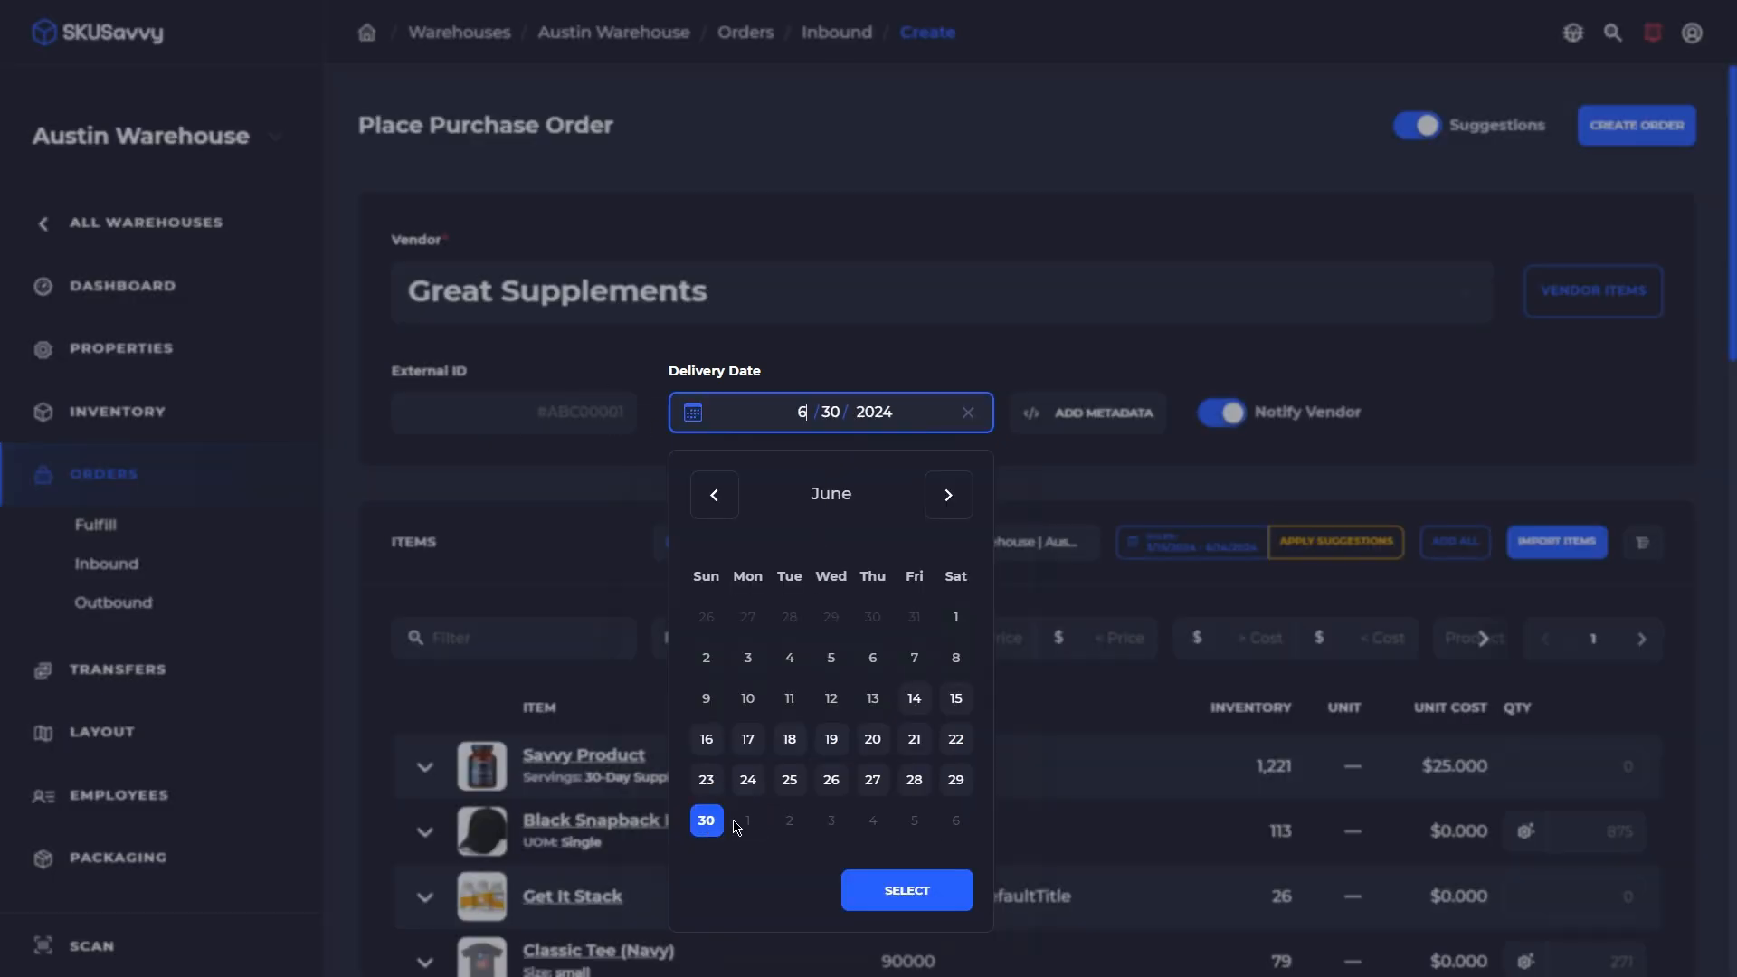
click(912, 894)
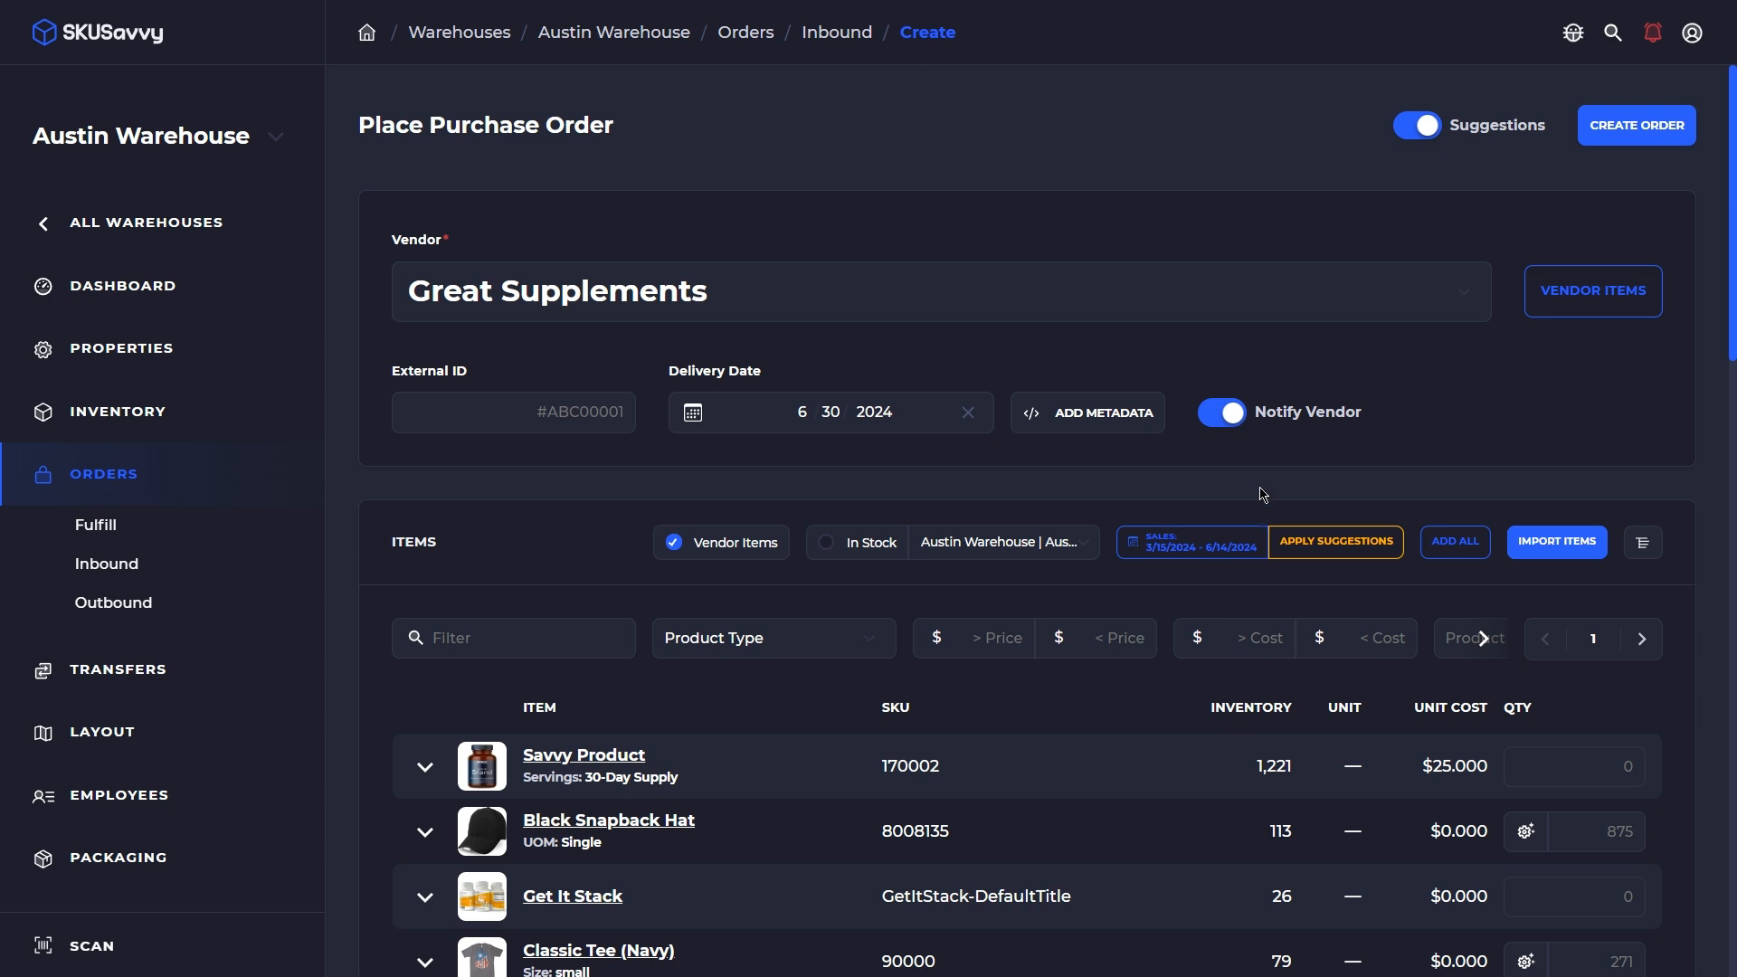
Compare the item list with and without the vendor-items restriction, and review the warehouse choices and the Black Snapback Hat's suggestion details
scroll(864, 409, down, 1)
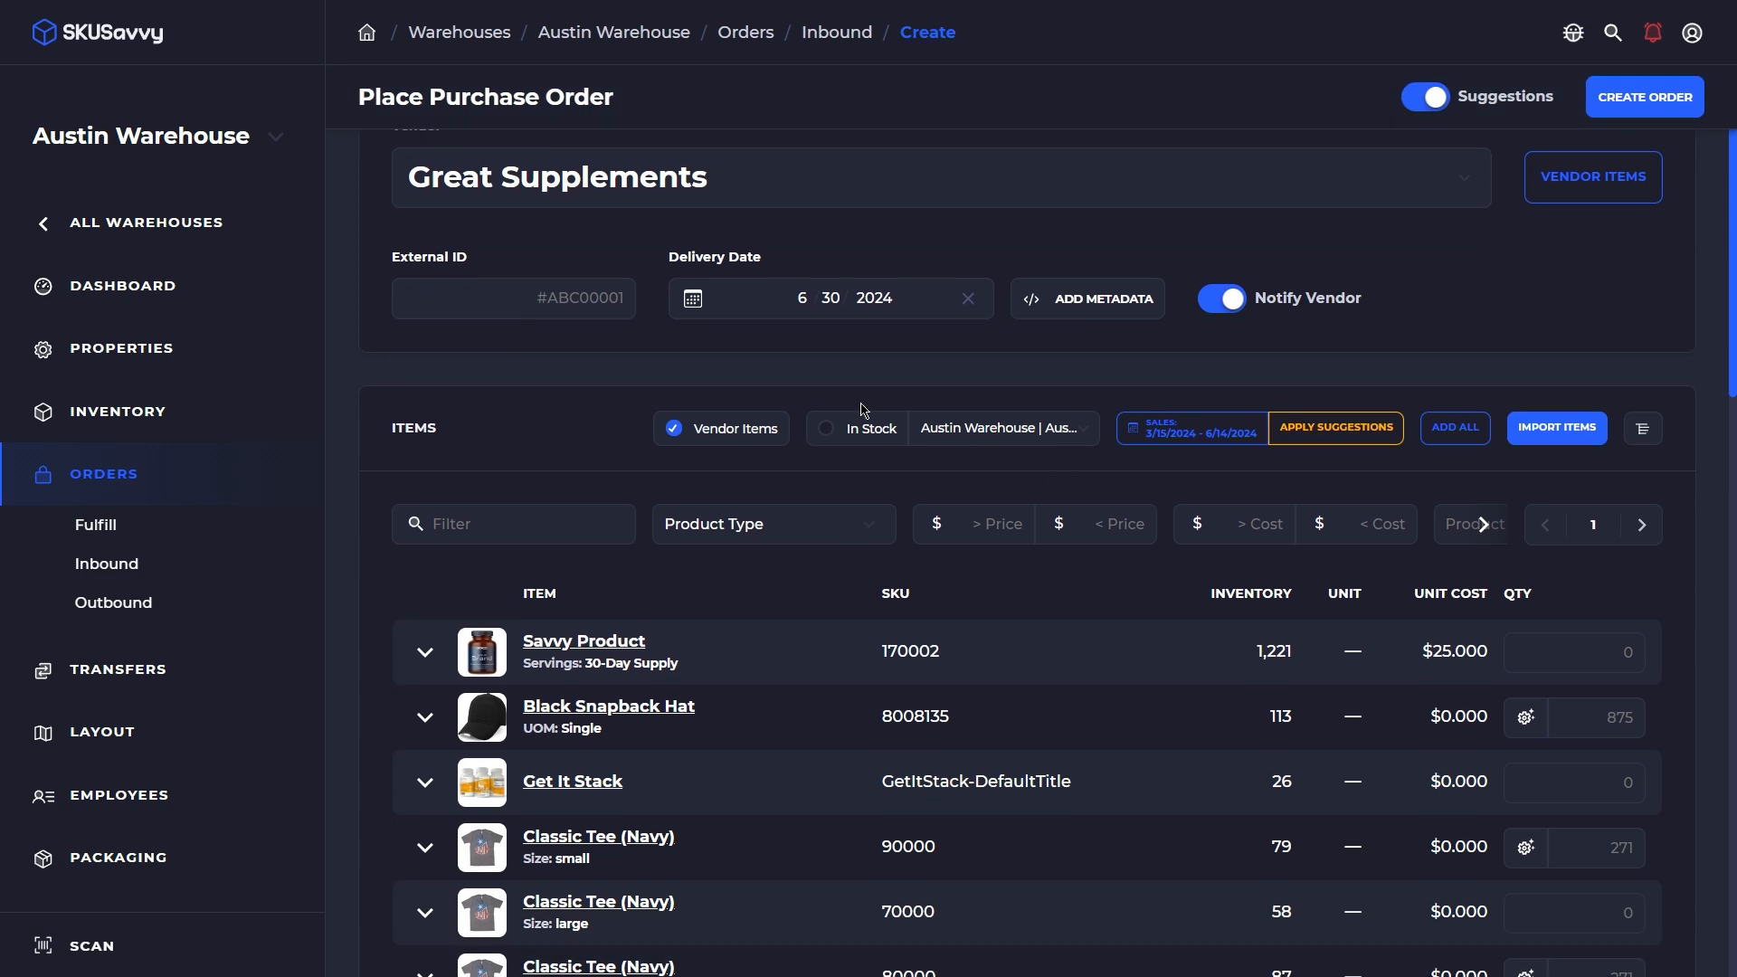
click(709, 438)
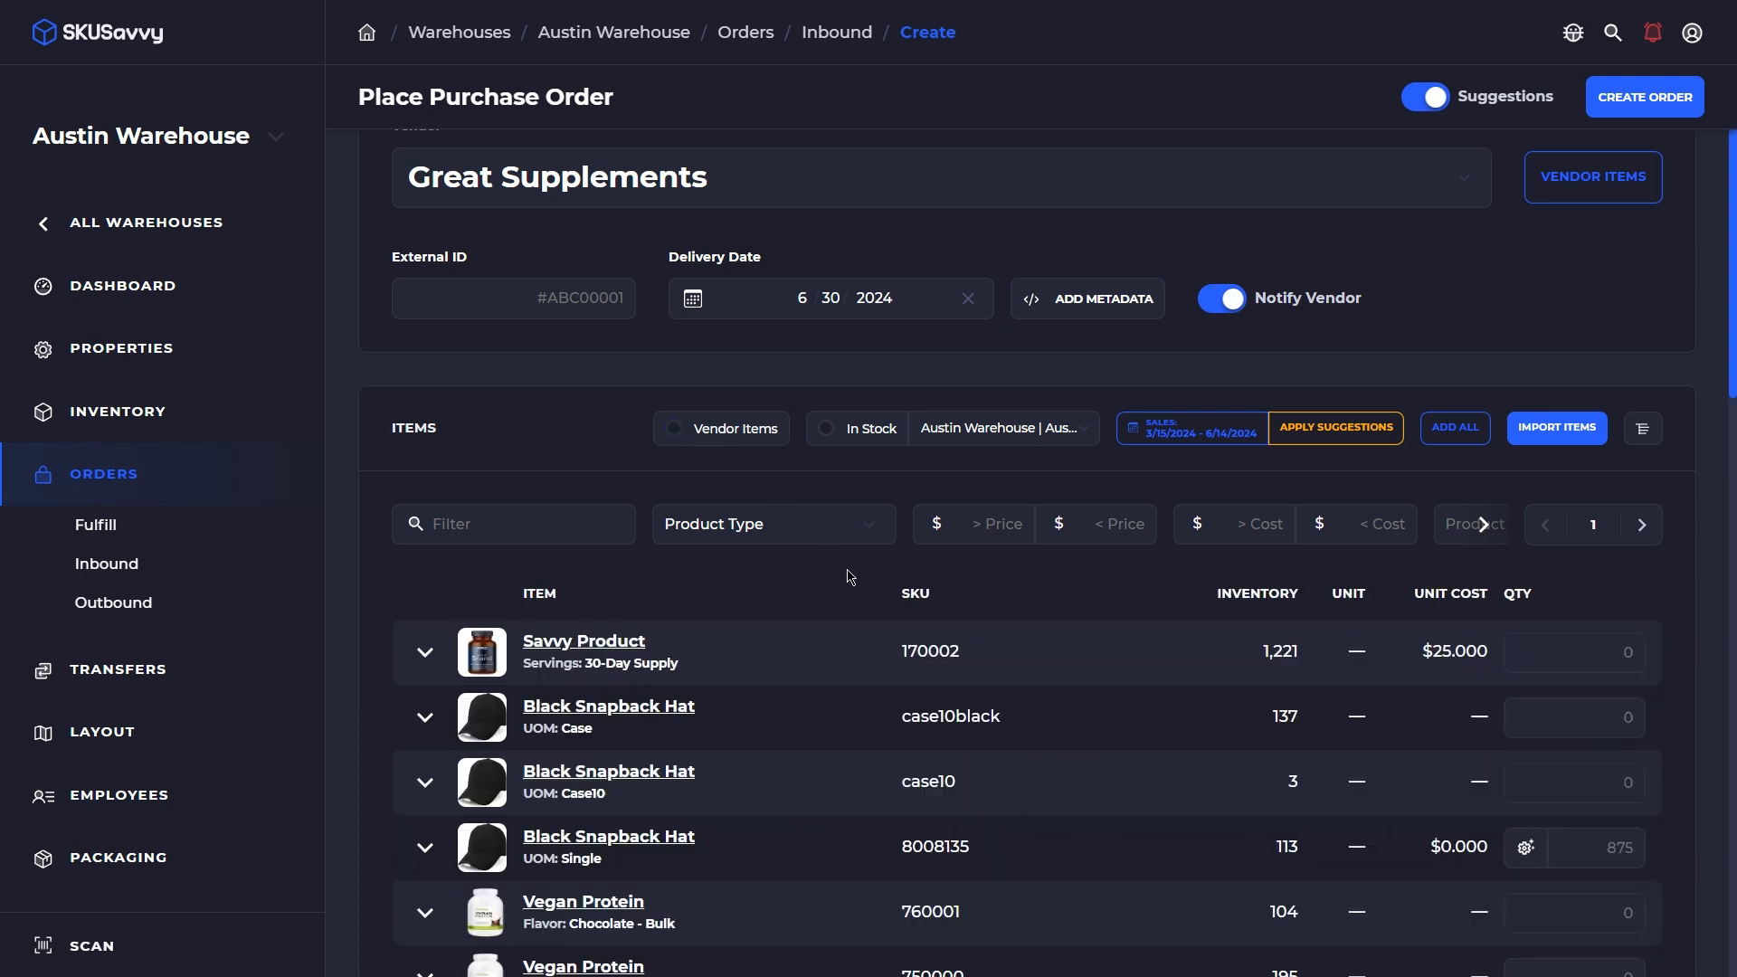
click(757, 430)
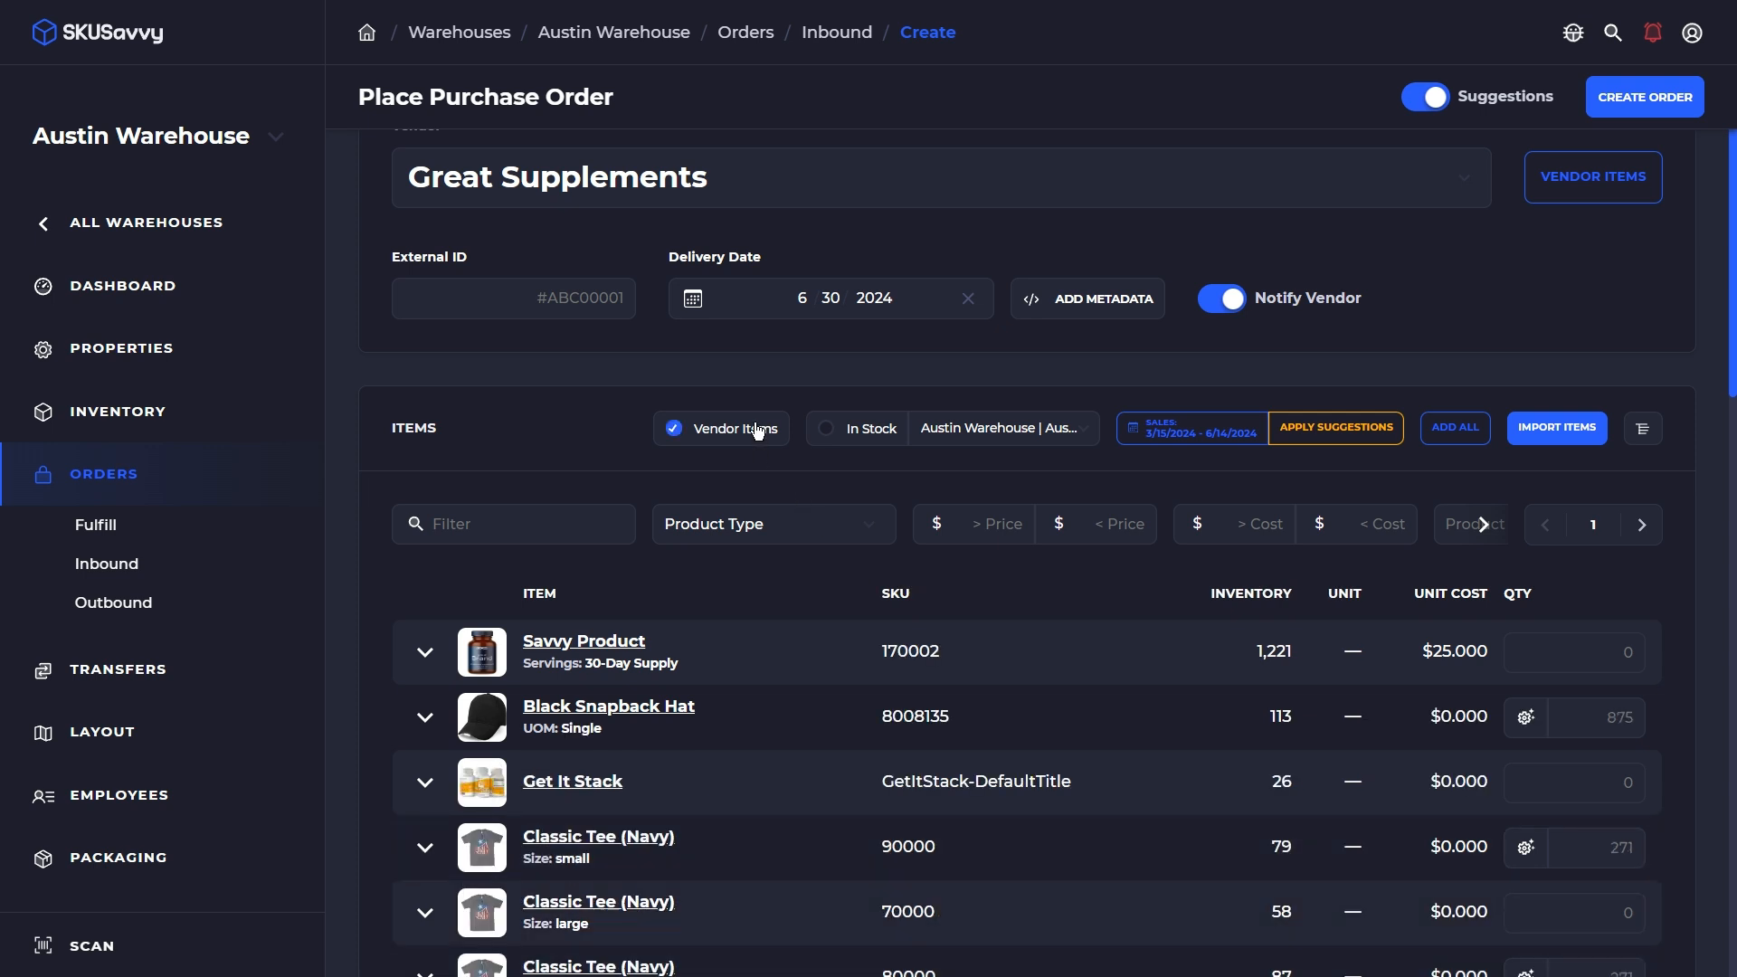
click(984, 432)
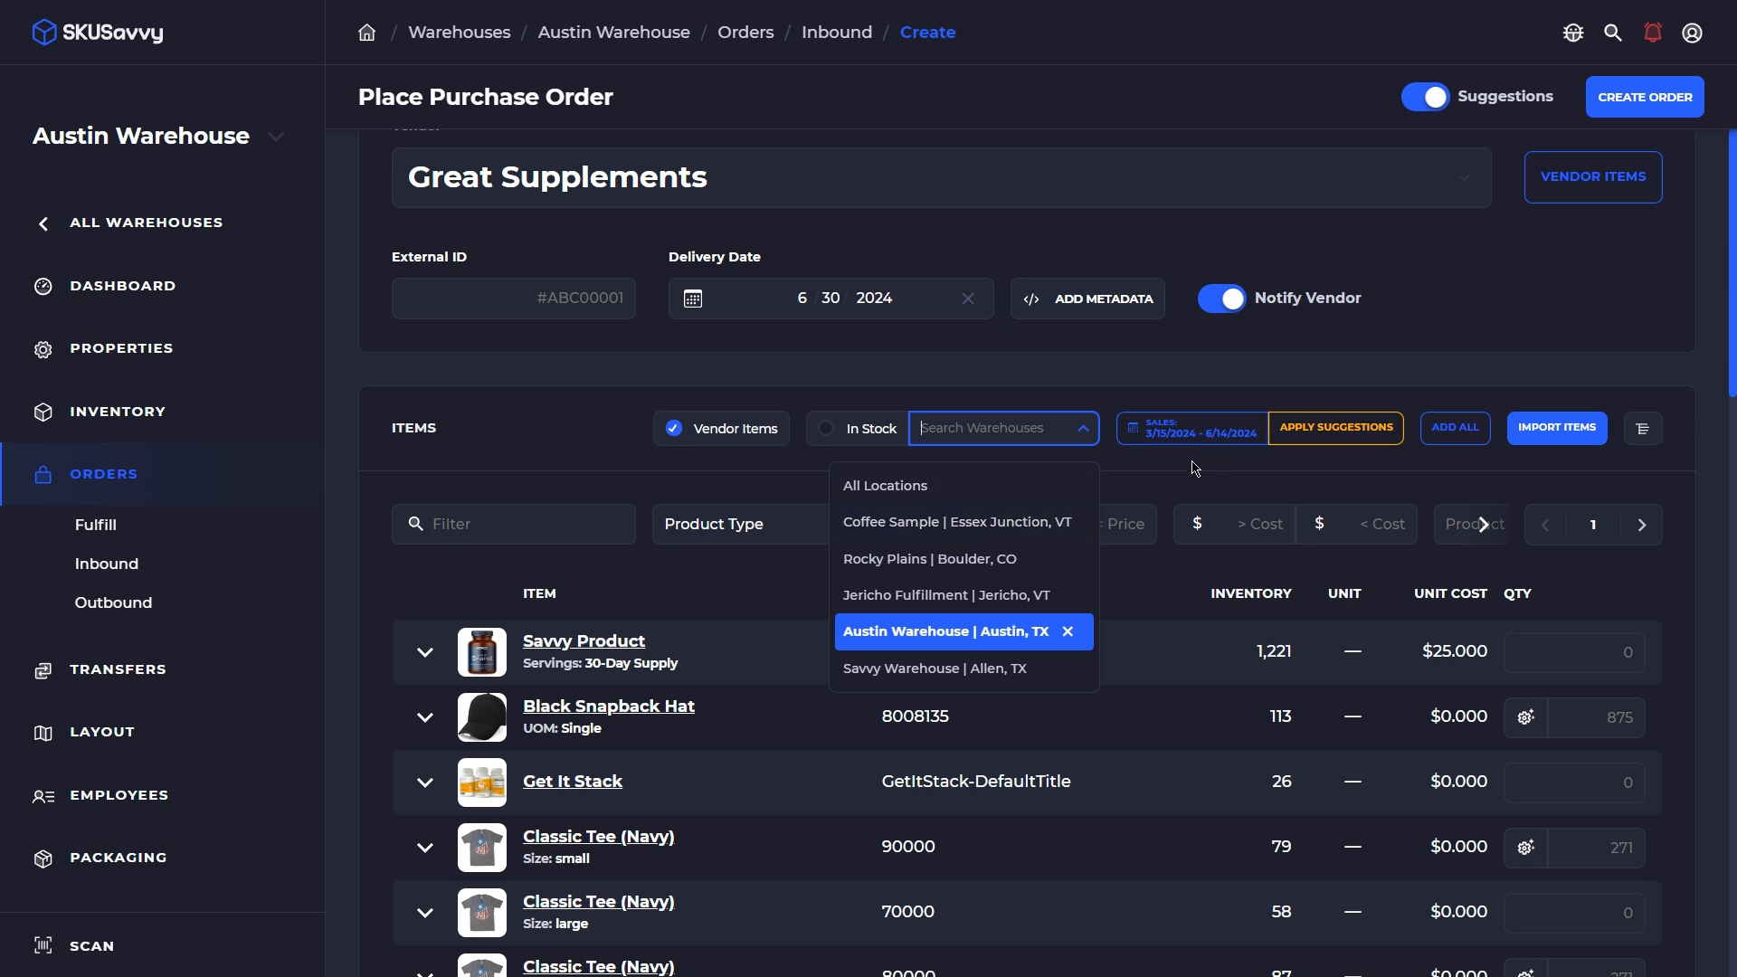
click(1527, 717)
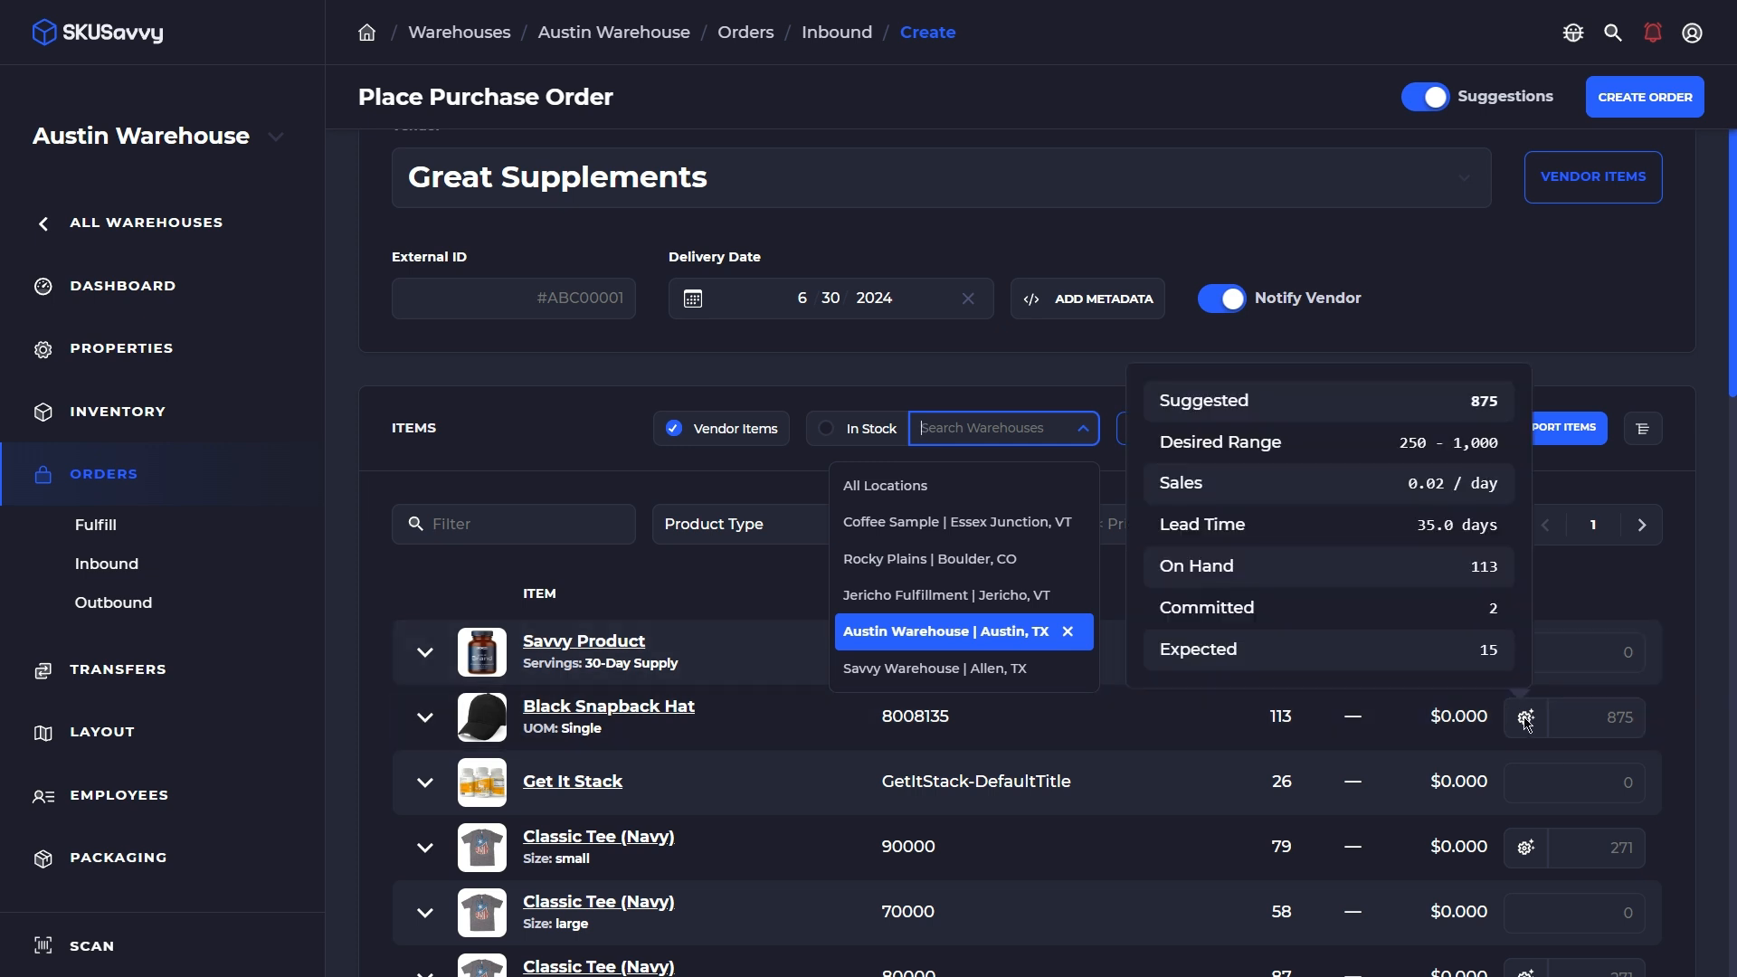
click(1612, 584)
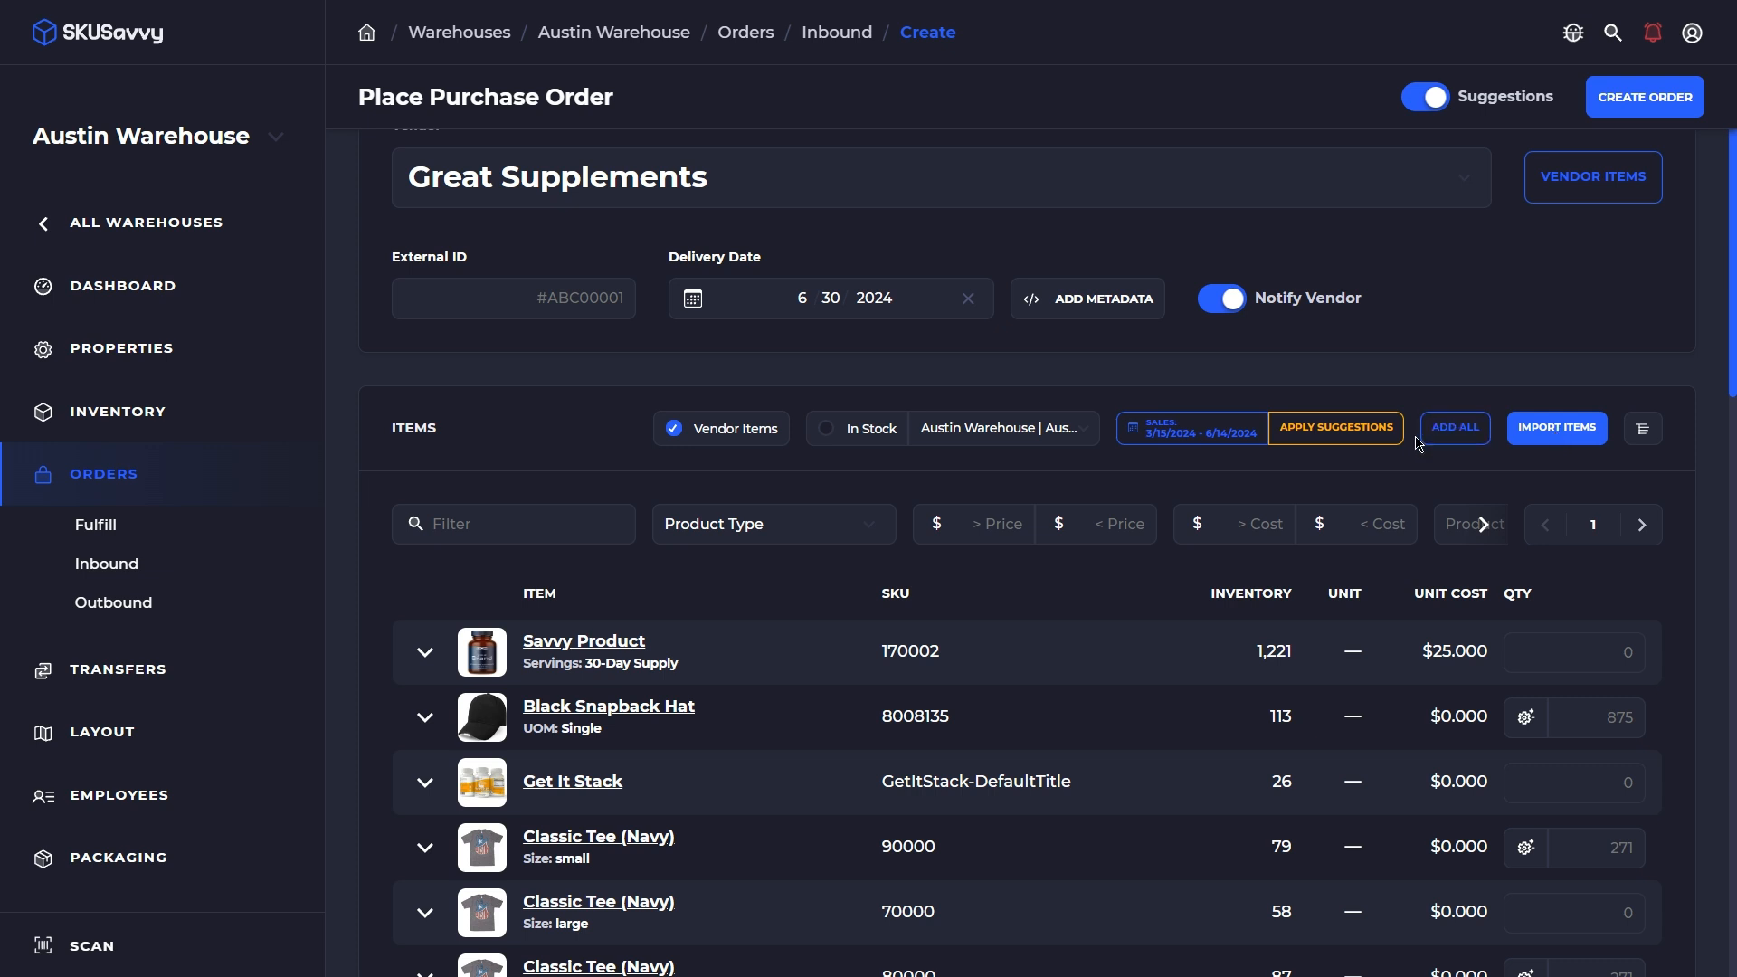
Enter order quantities of 5 for Savvy Product, 5 for Get It Stack and 12 for the single Black Snapback Hat
scroll(1558, 441, down, 3)
click(1527, 490)
click(1631, 425)
text(5)
click(1619, 558)
text(5)
click(1621, 490)
text(12)
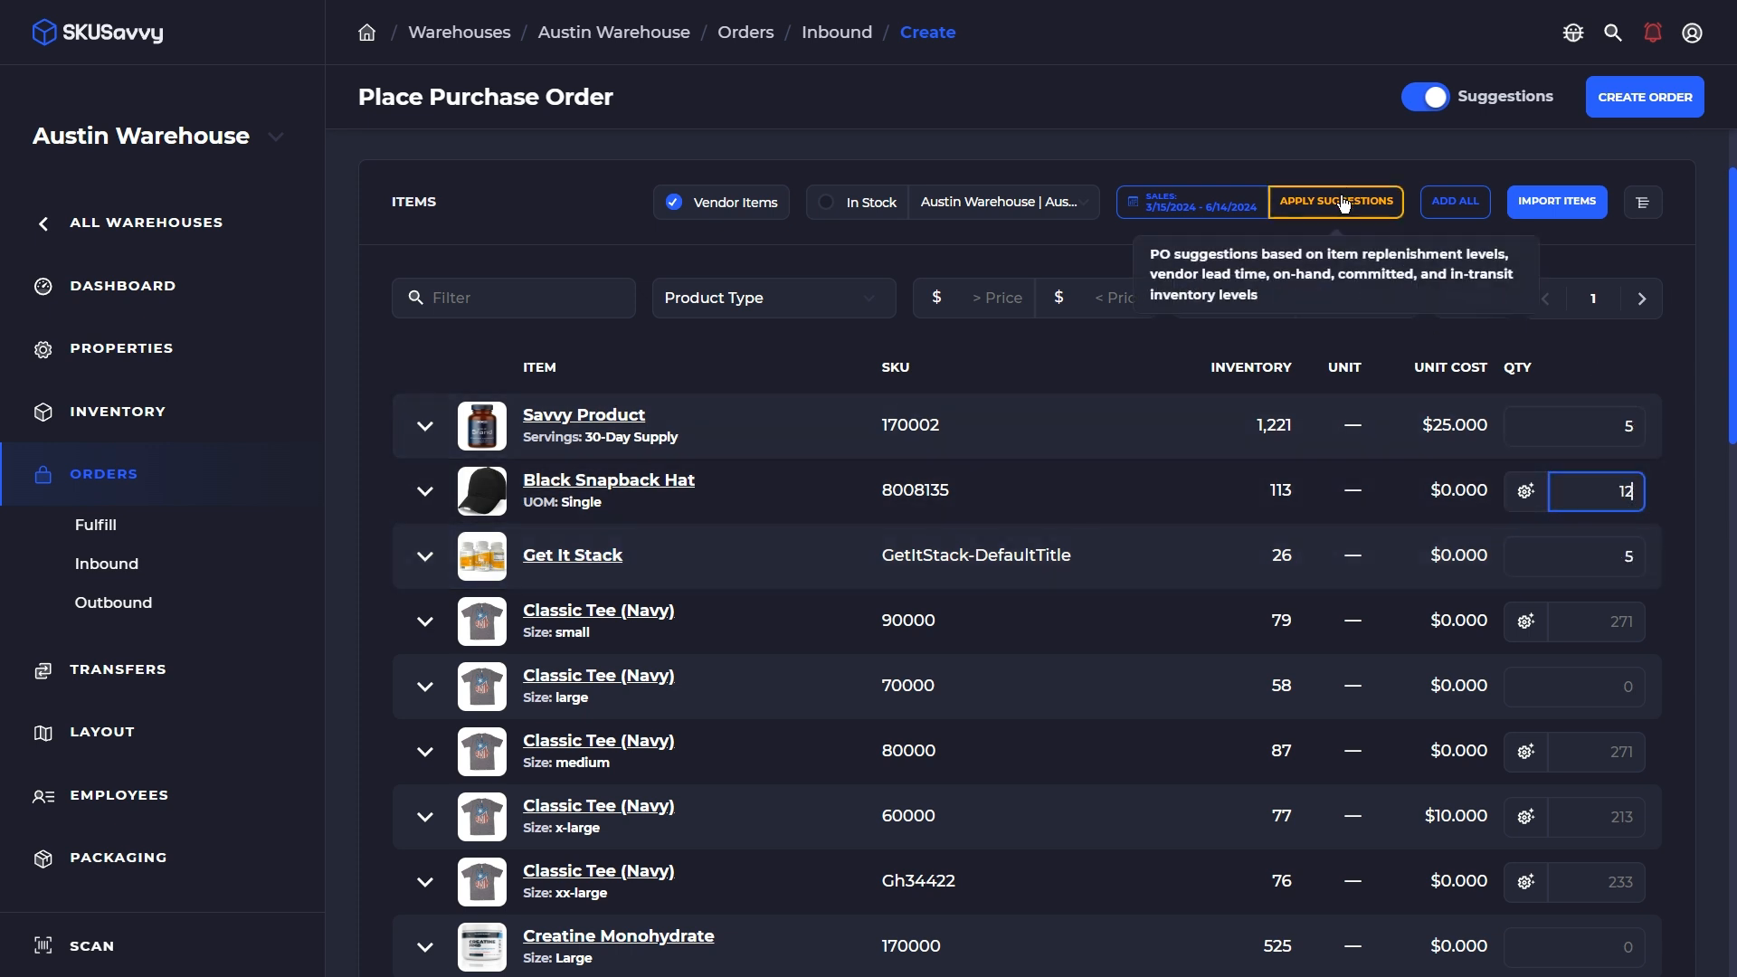
Apply all suggestions to the order, replacing the quantities of items already in it with the suggested level
click(1344, 206)
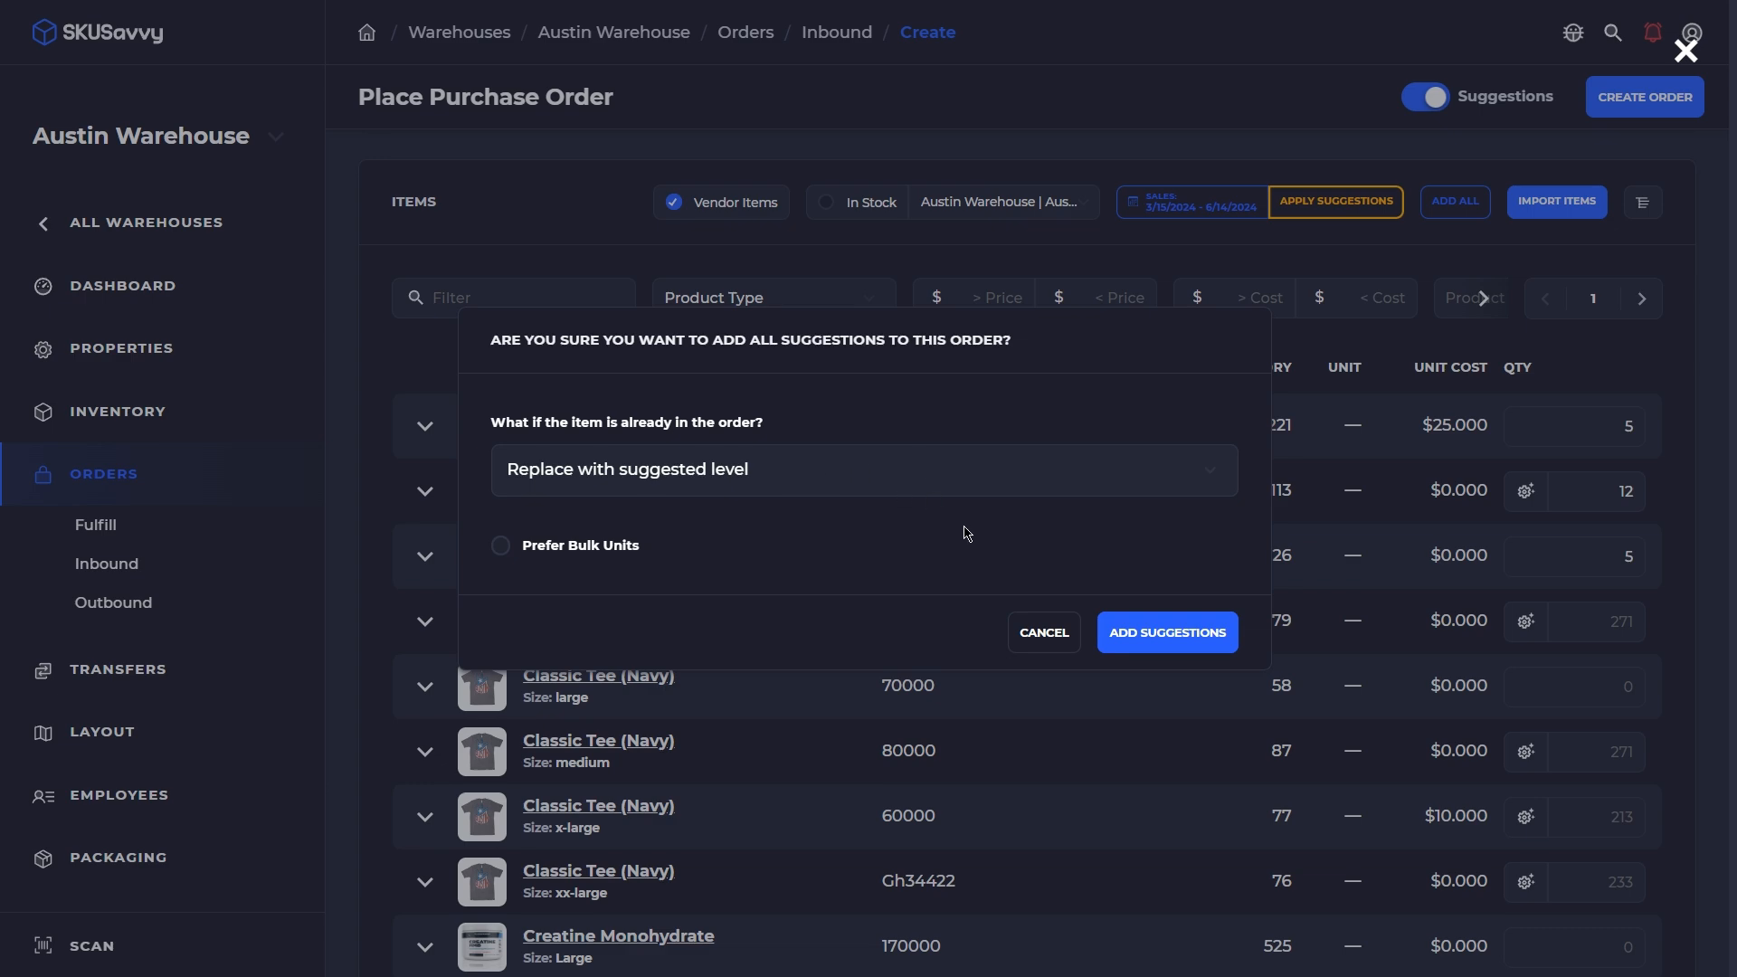
click(1187, 636)
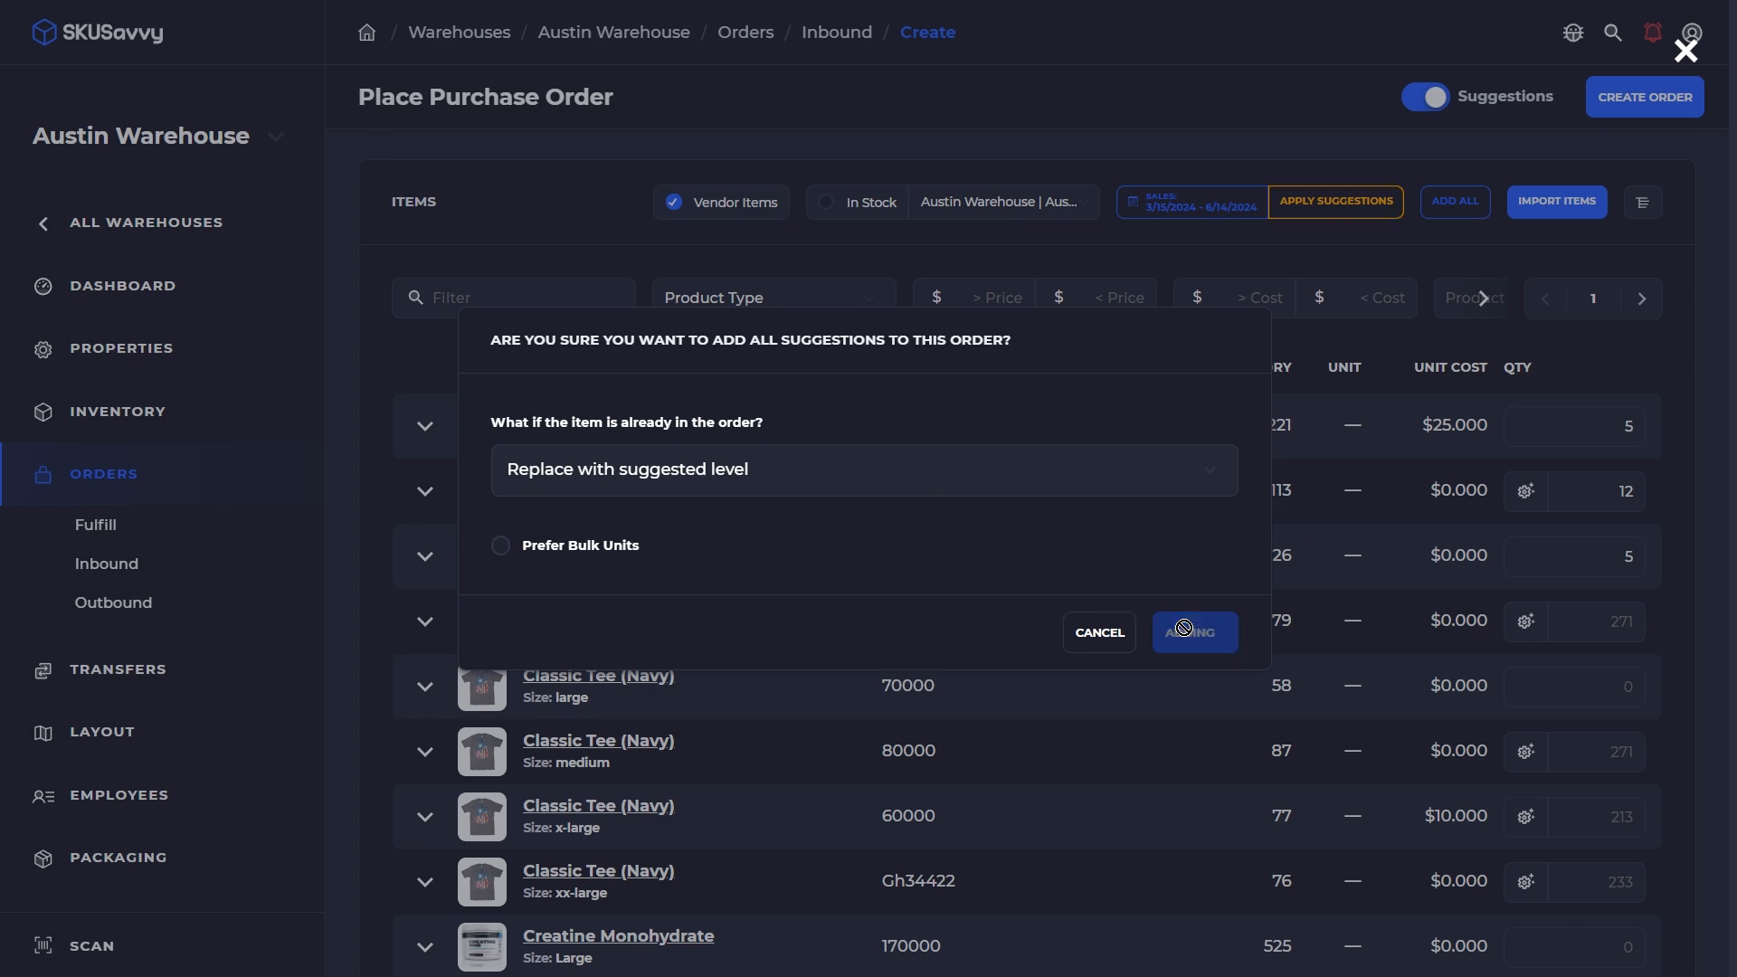
scroll(1636, 539, down, 2)
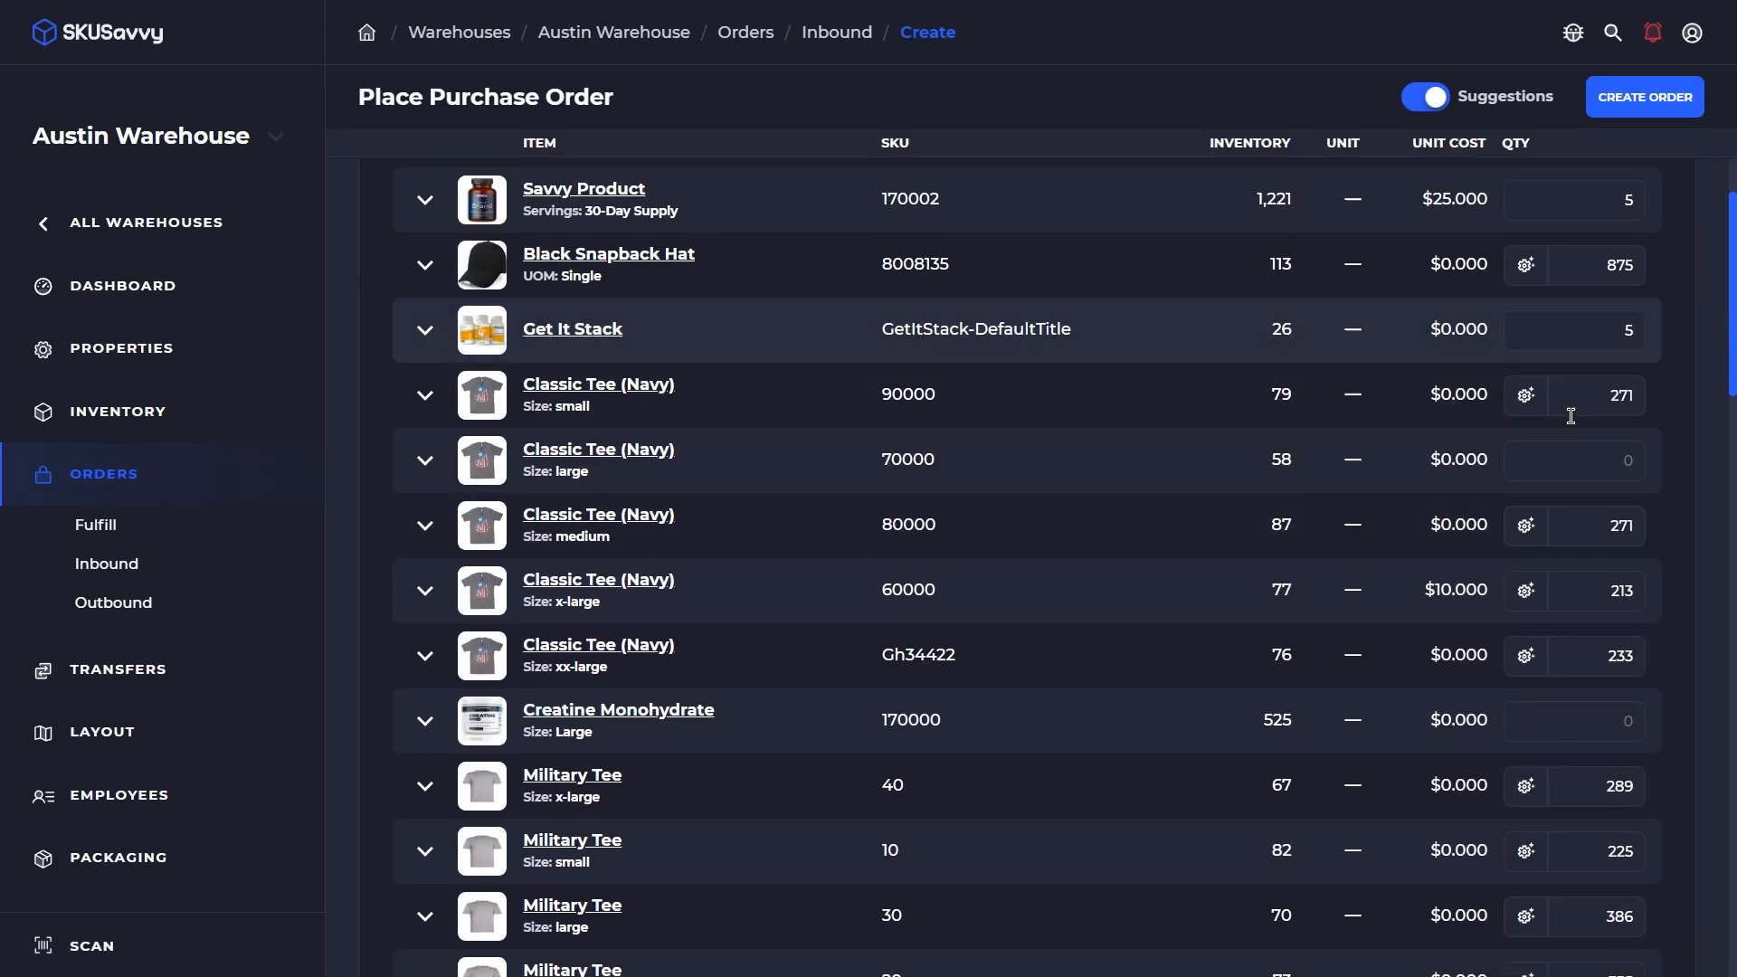
Set the unit cost of Get It Stack in the order list to $40
scroll(1629, 579, down, 1)
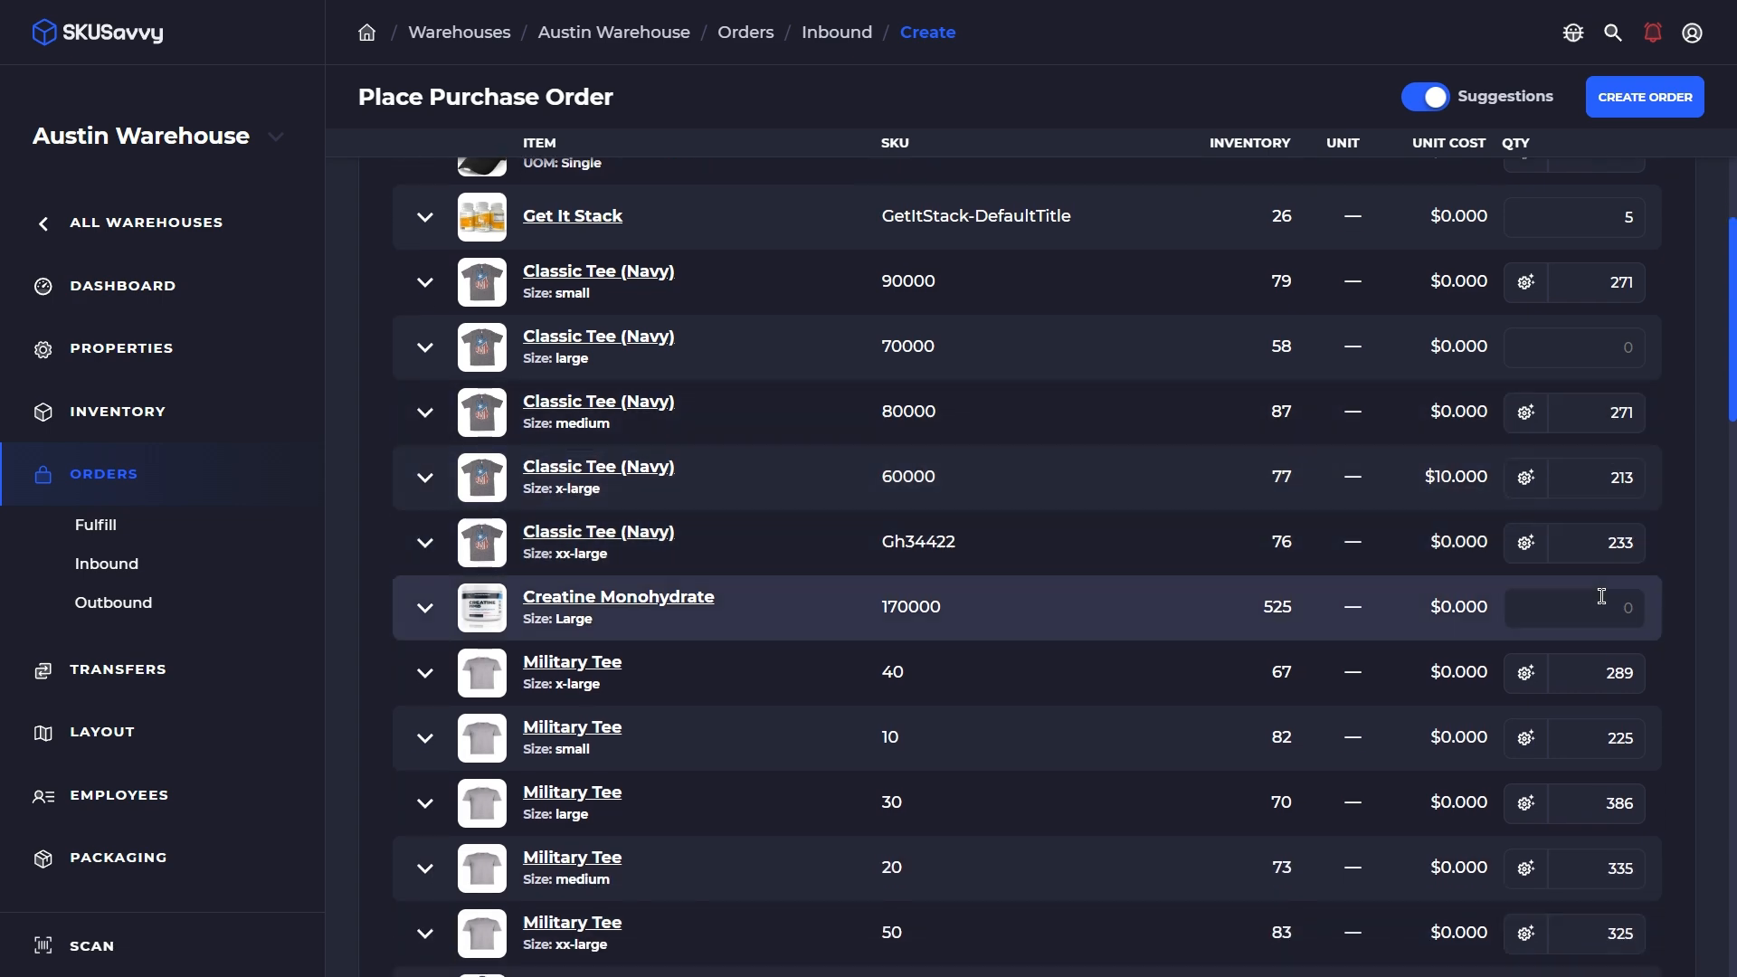
scroll(1601, 593, down, 3)
scroll(1593, 515, down, 1)
scroll(1587, 529, down, 10)
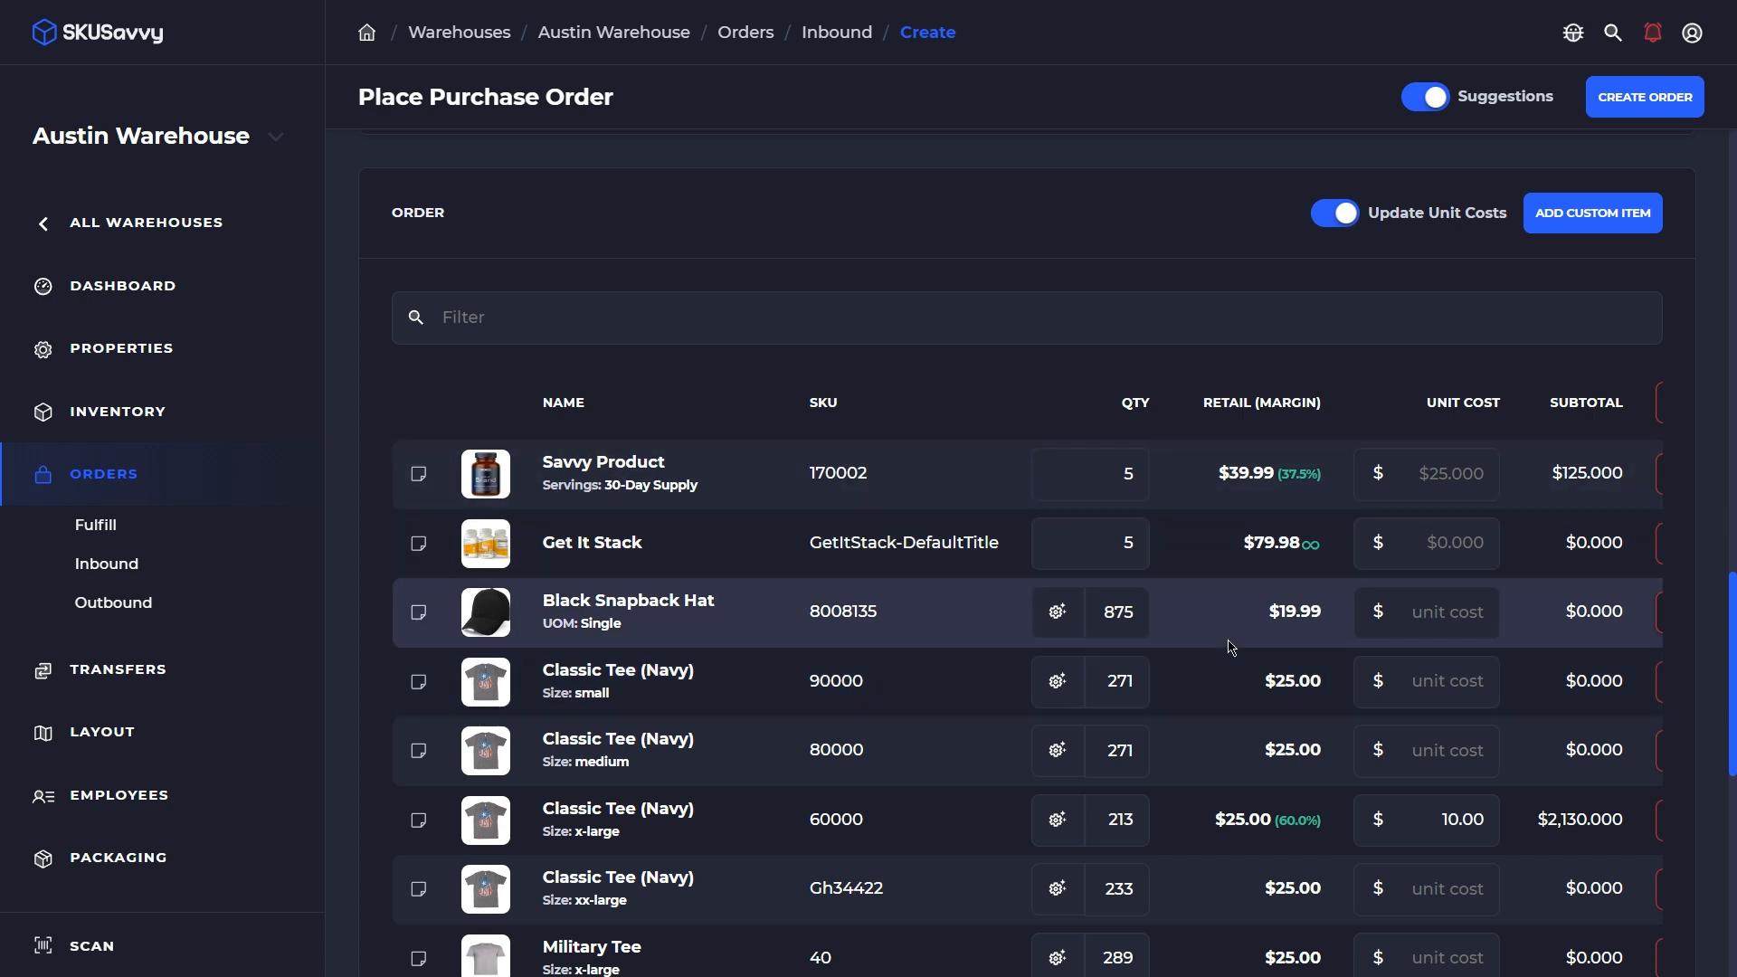
scroll(1231, 646, down, 9)
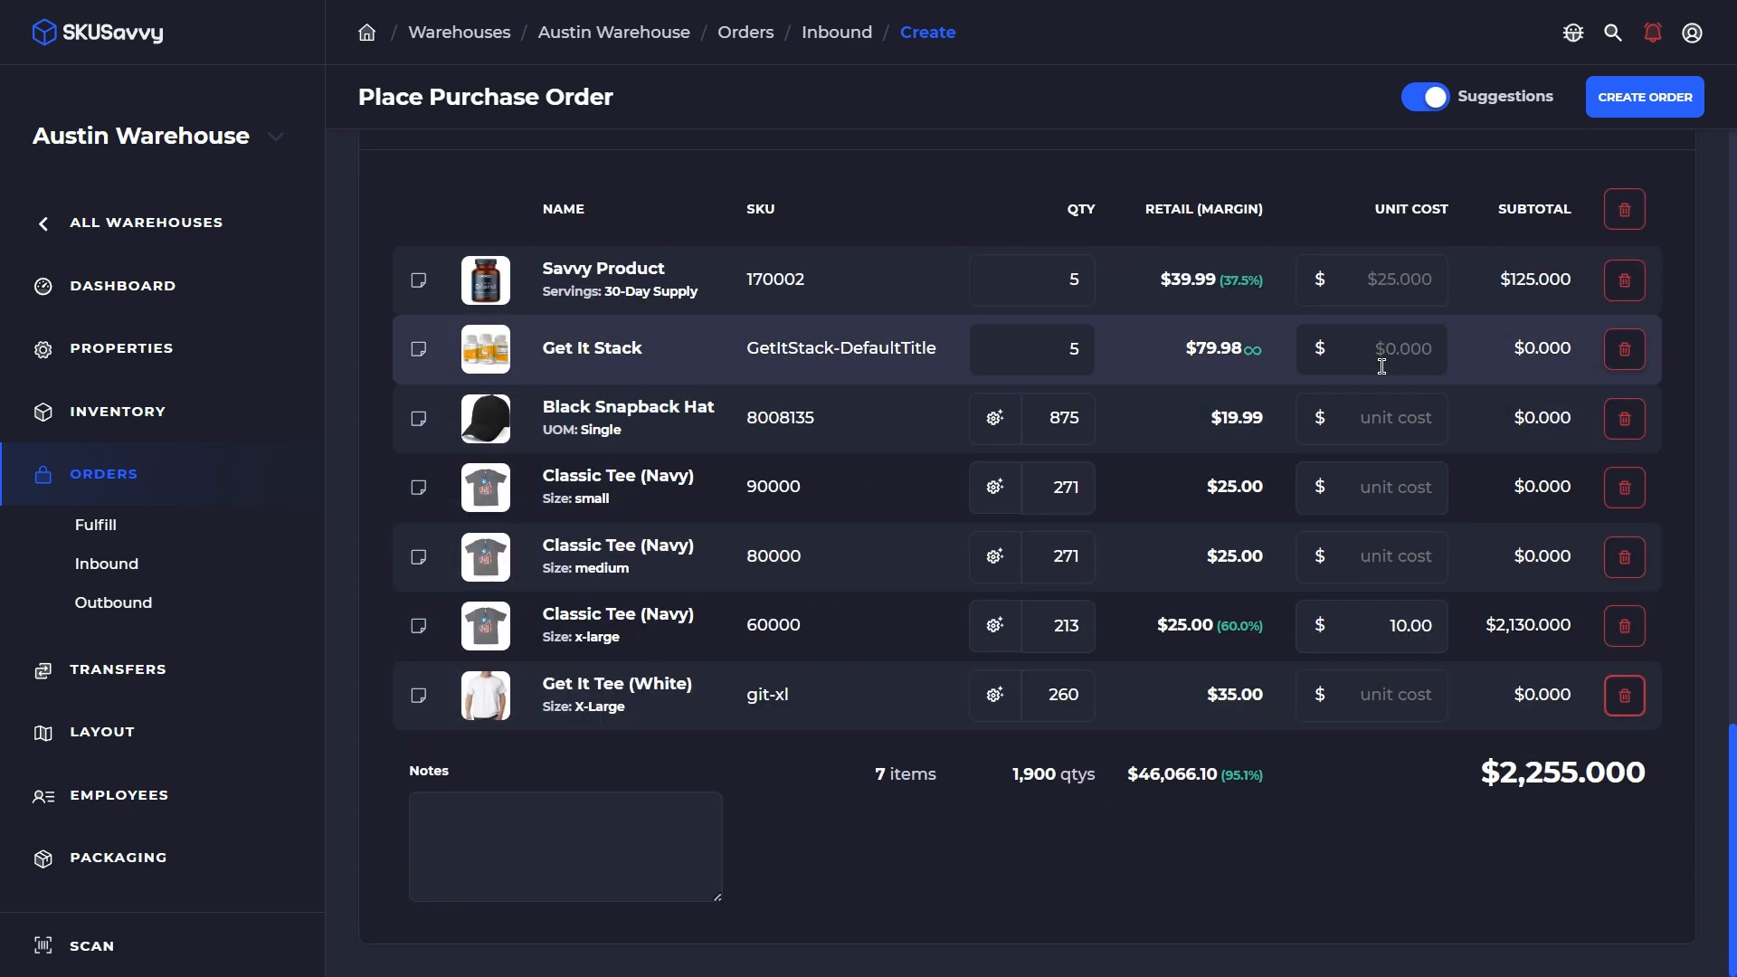
click(1389, 353)
text(40)
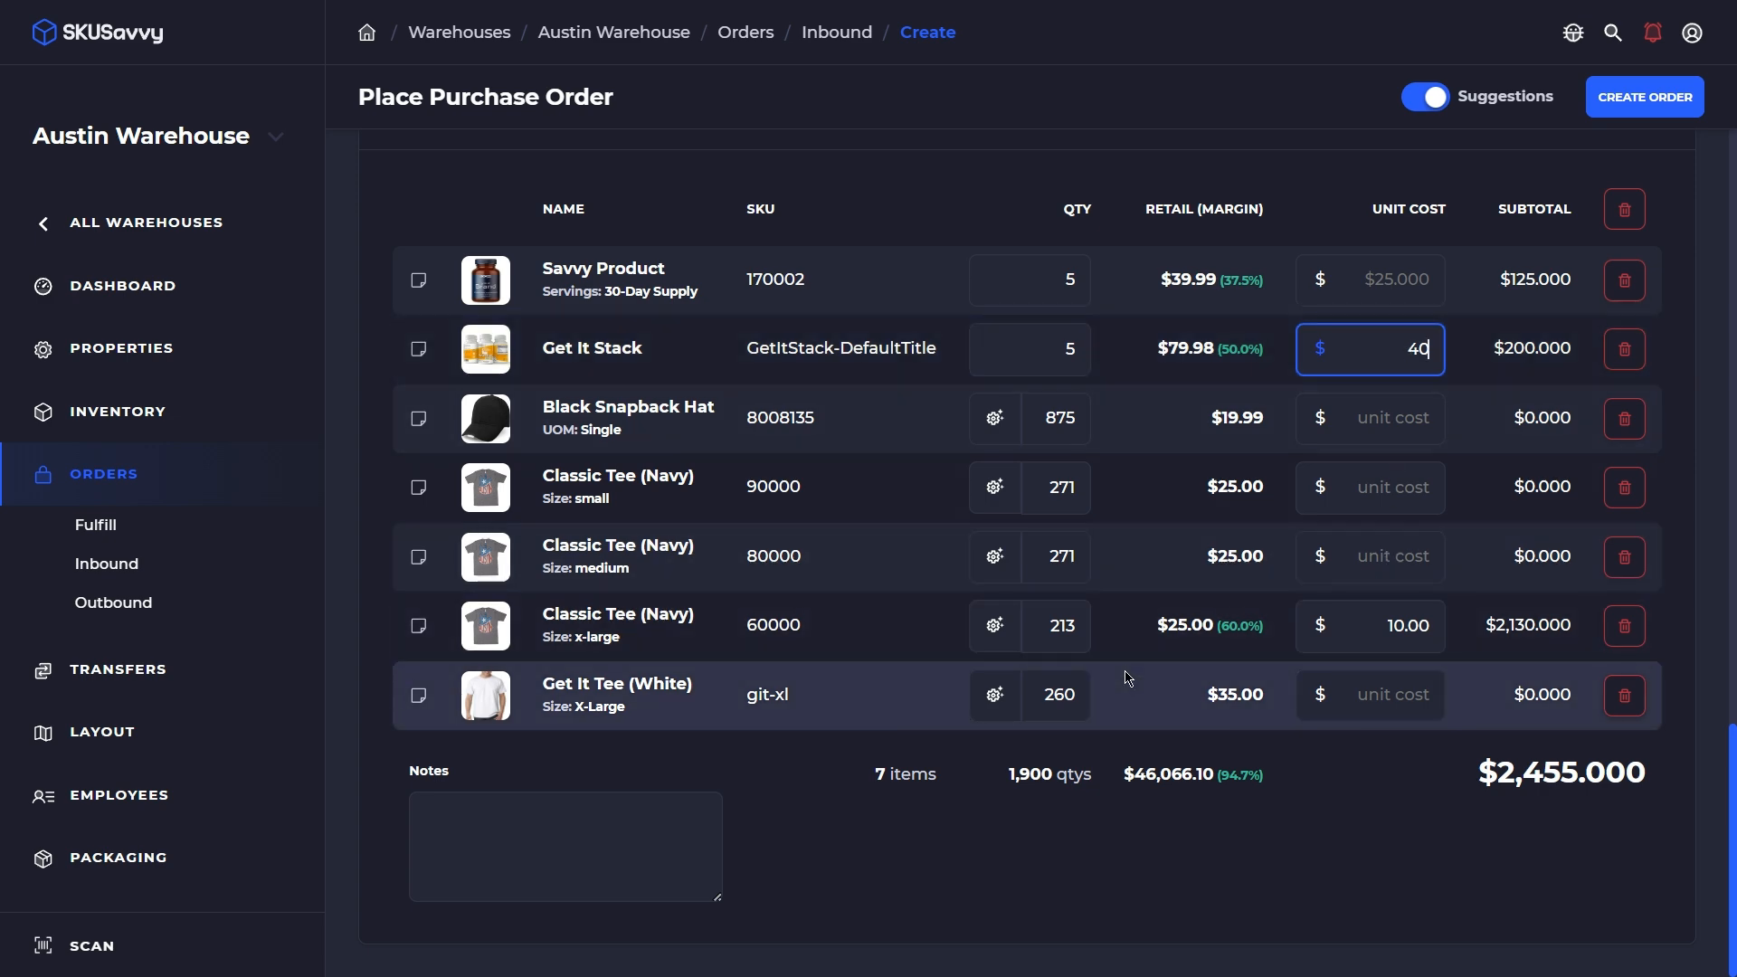
Remove the small, medium and x-large Classic Tee (Navy) and the Black Snapback Hat from the order
scroll(1128, 678, up, 6)
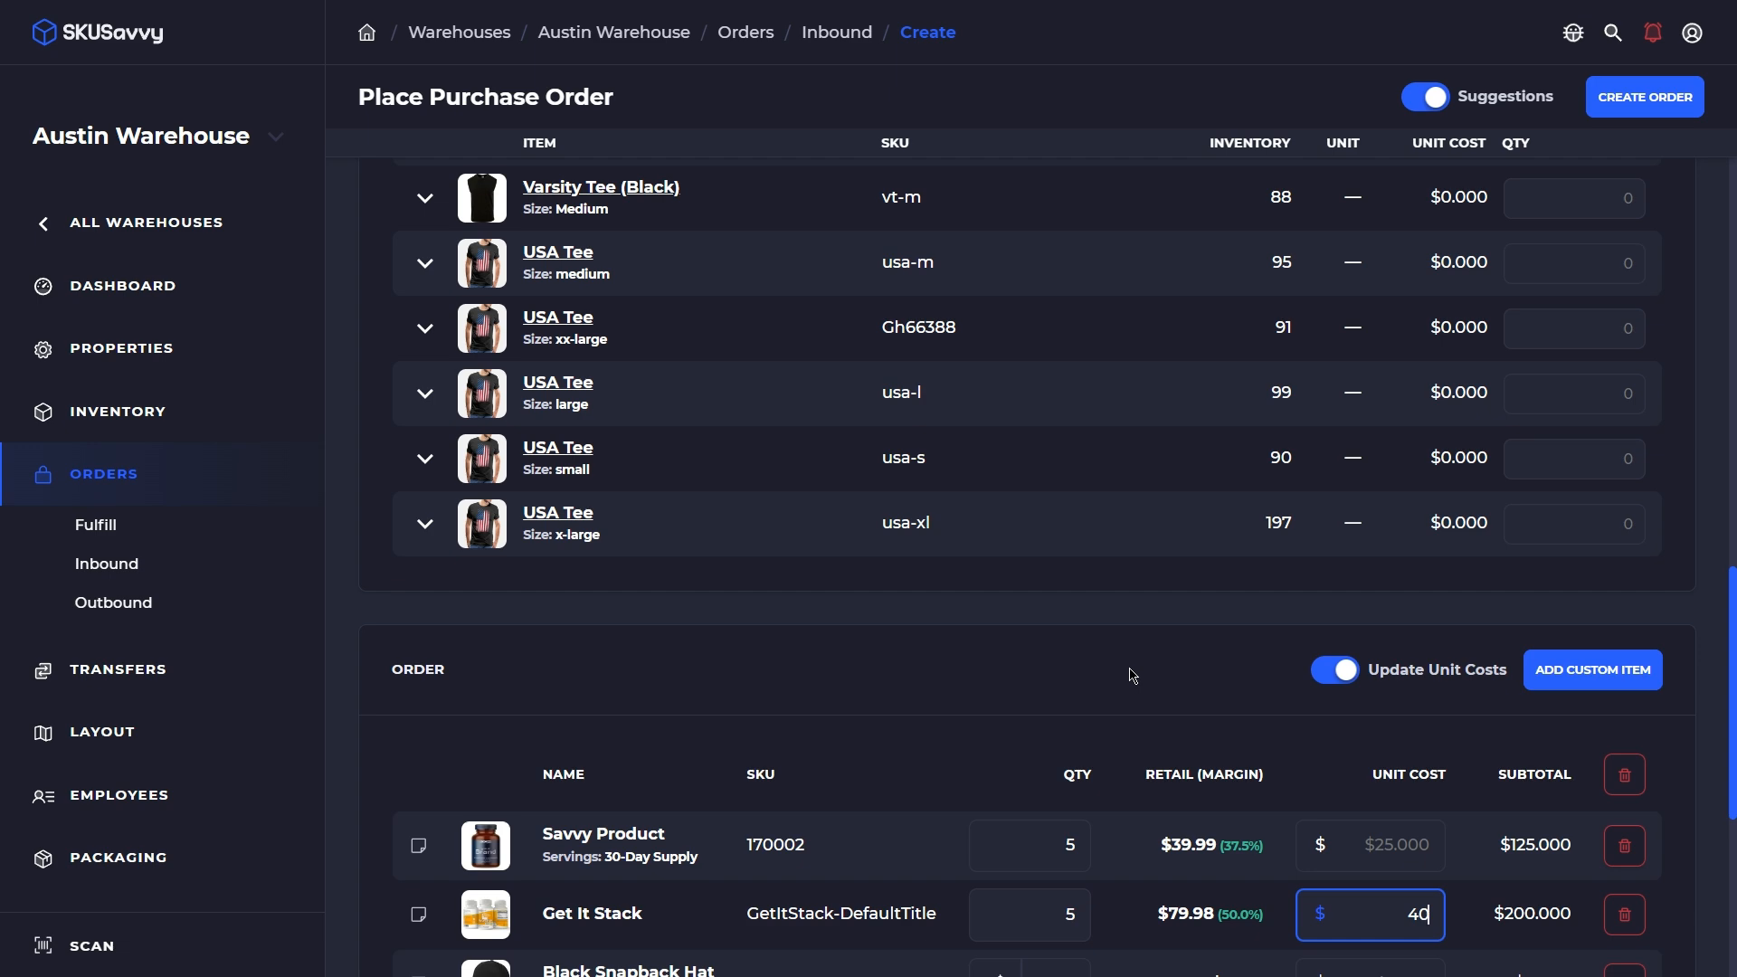
scroll(1176, 652, down, 6)
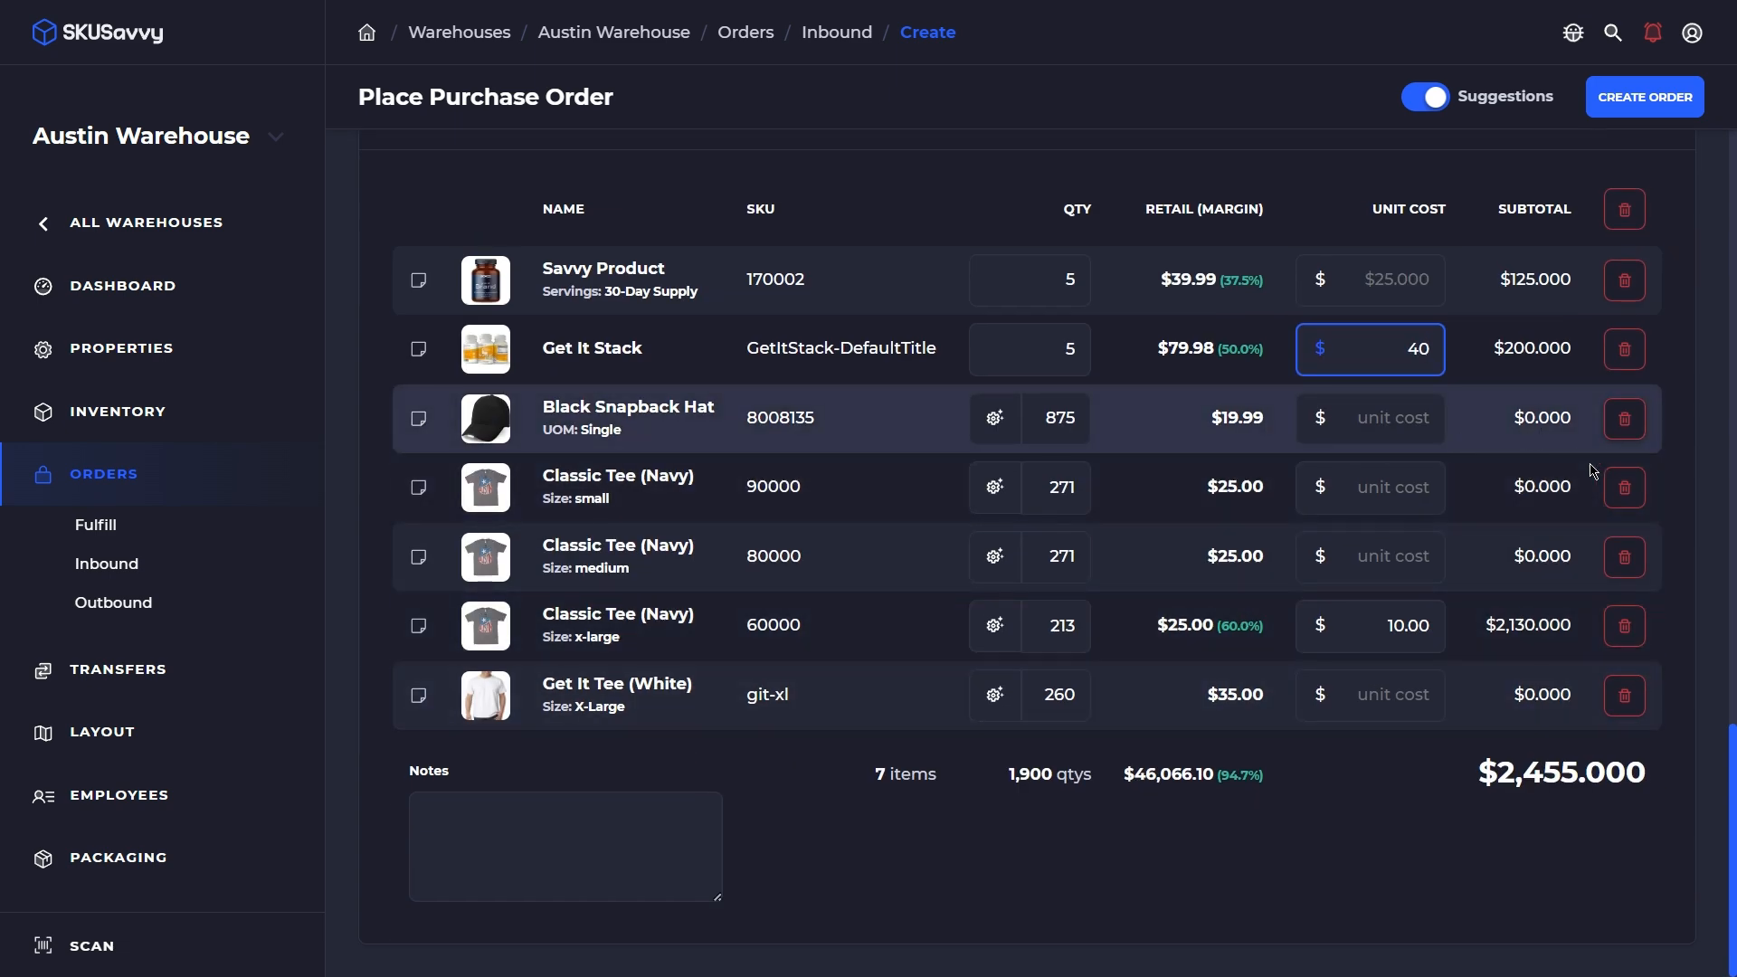
click(1625, 487)
click(1625, 555)
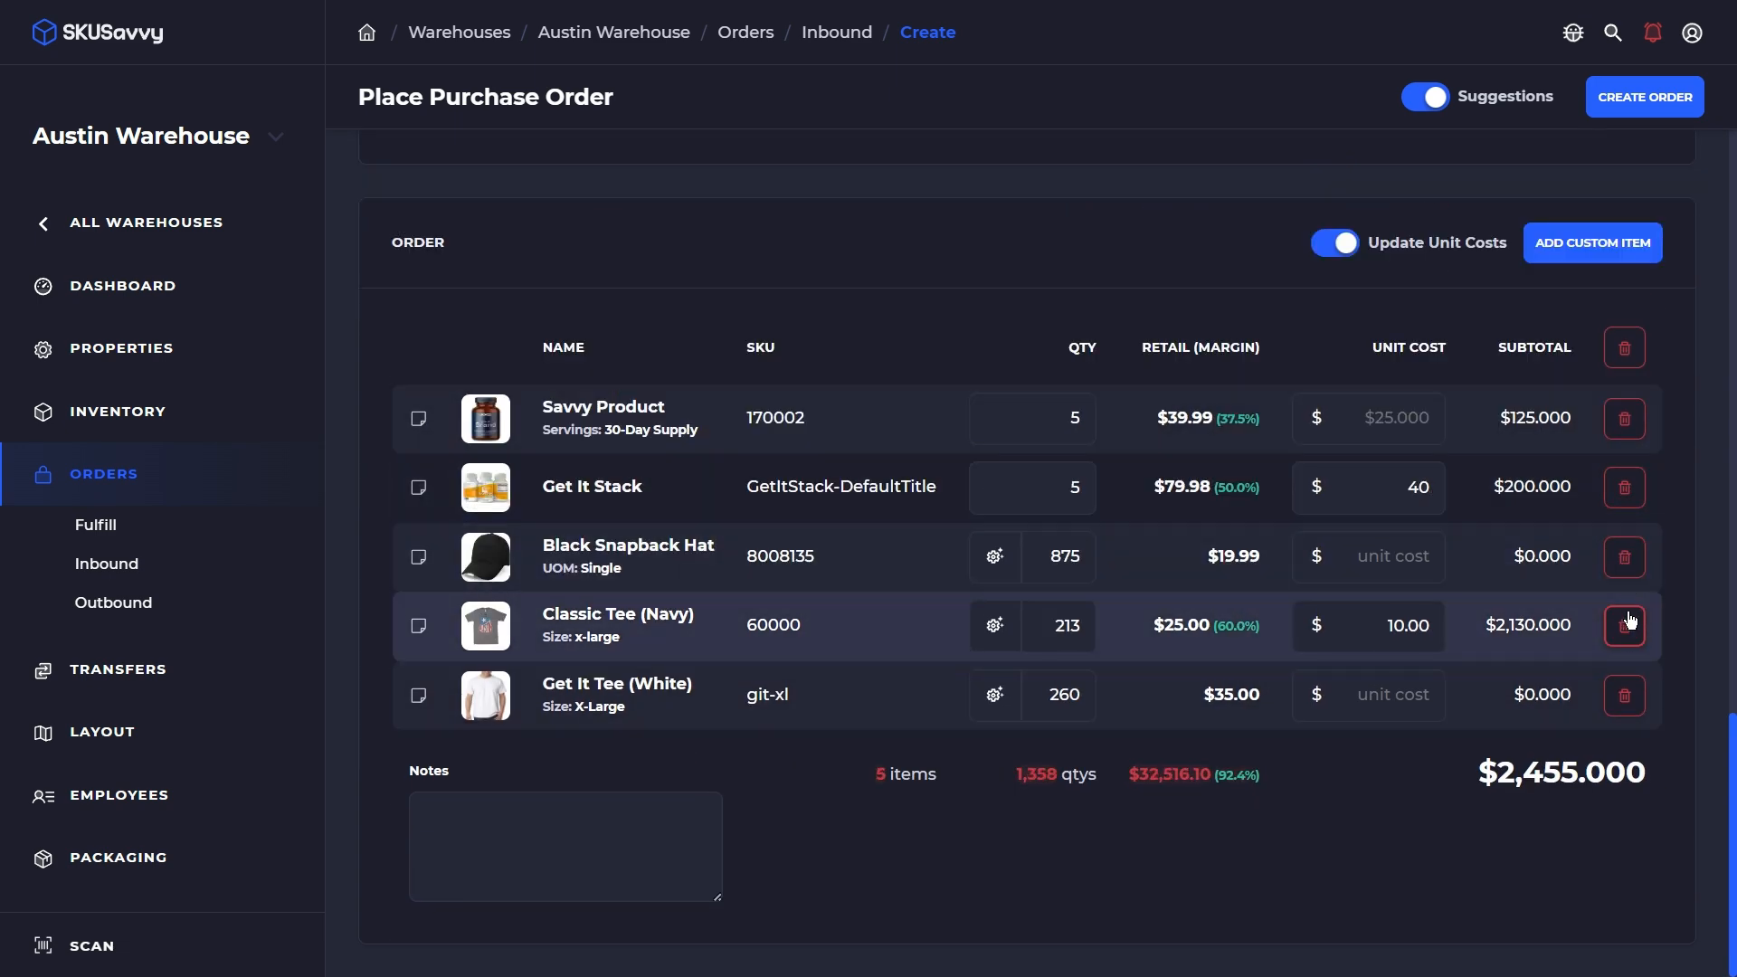
click(1626, 623)
click(1625, 625)
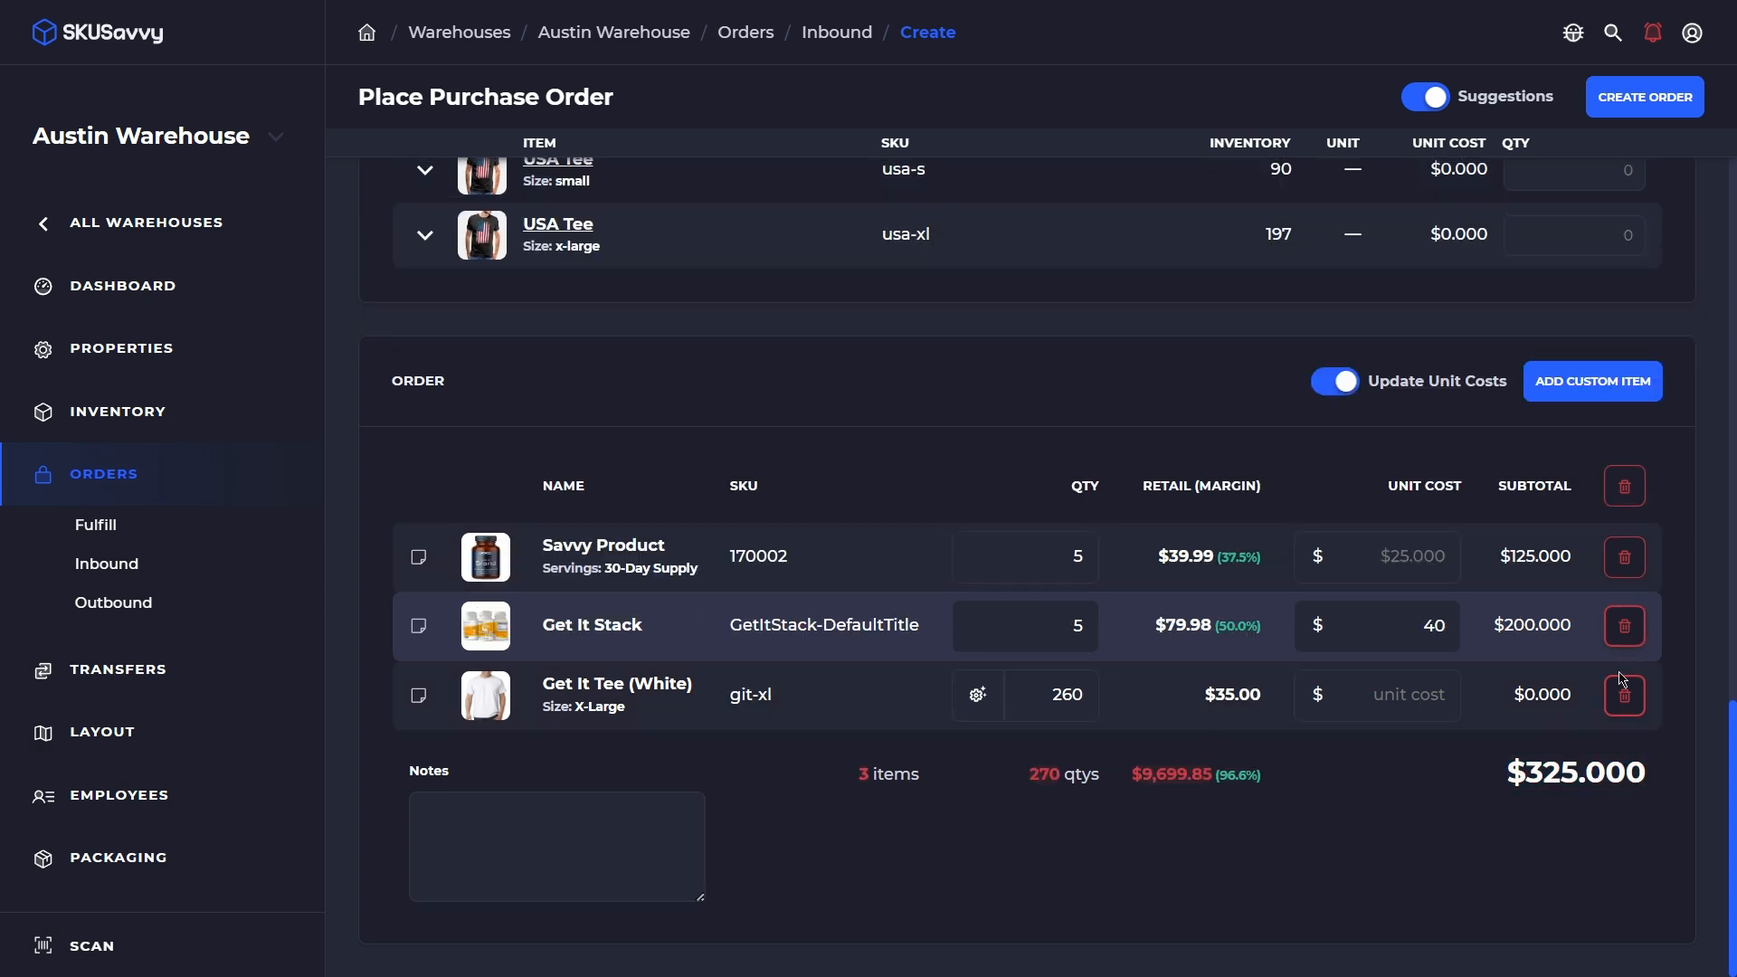
Create the purchase order and open its details from the inbound orders list
click(1628, 99)
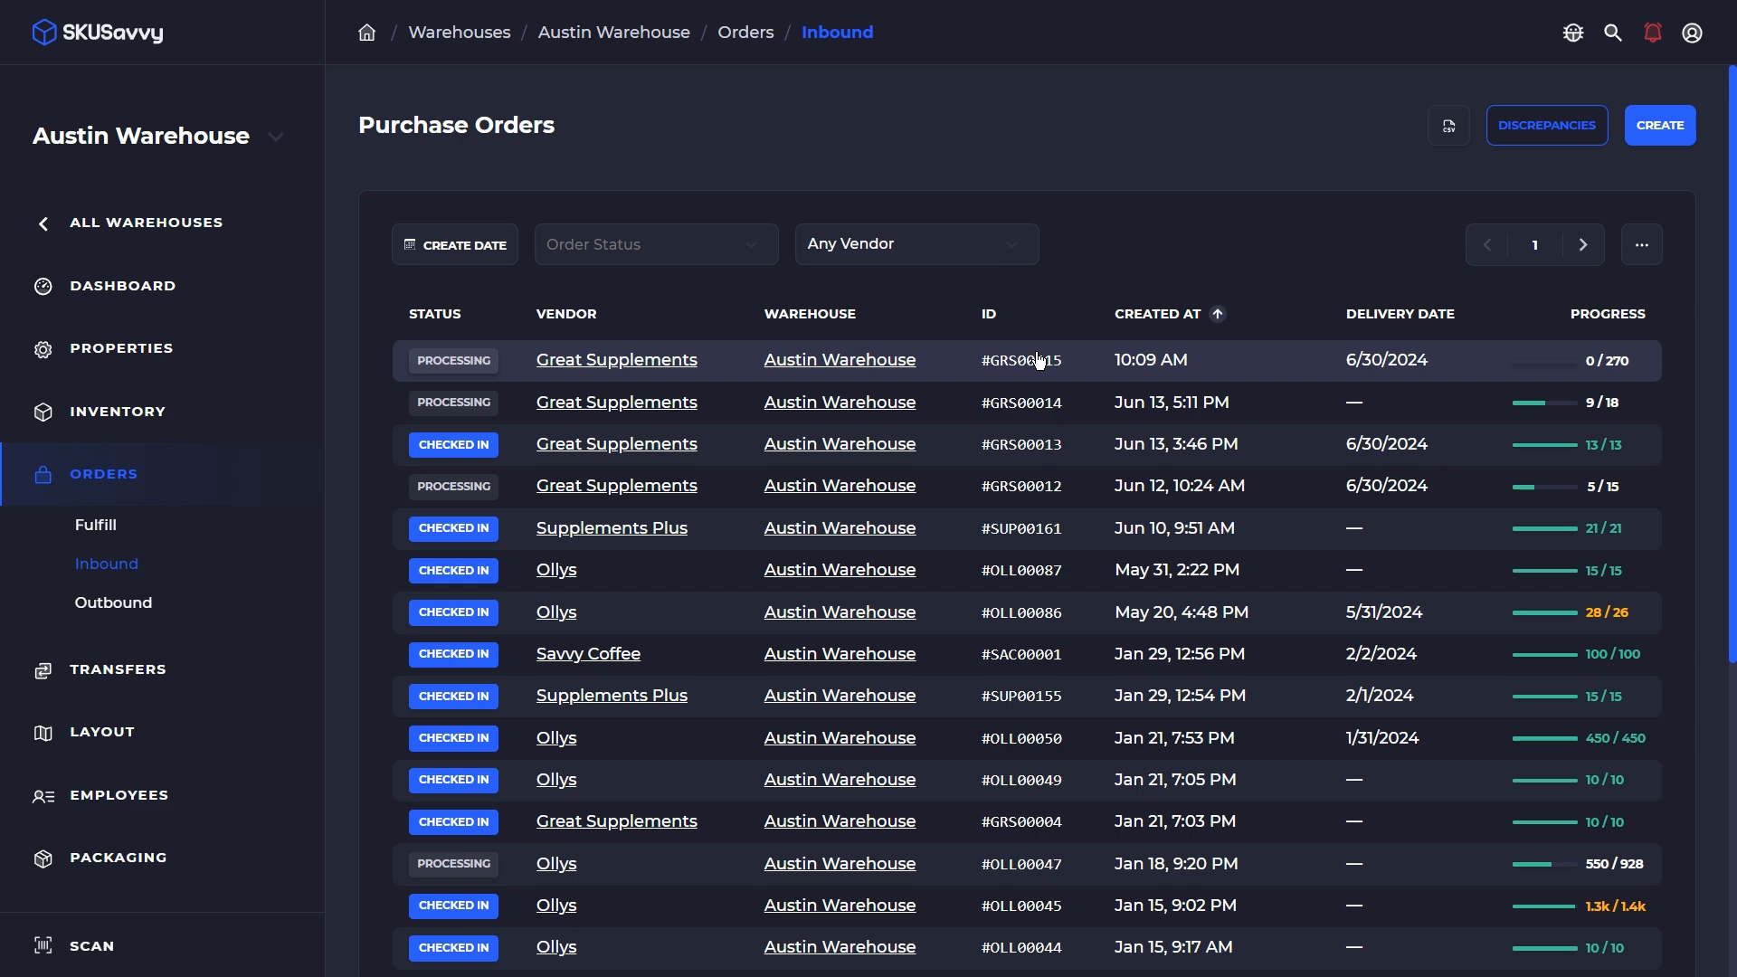
click(1039, 361)
scroll(1040, 549, down, 5)
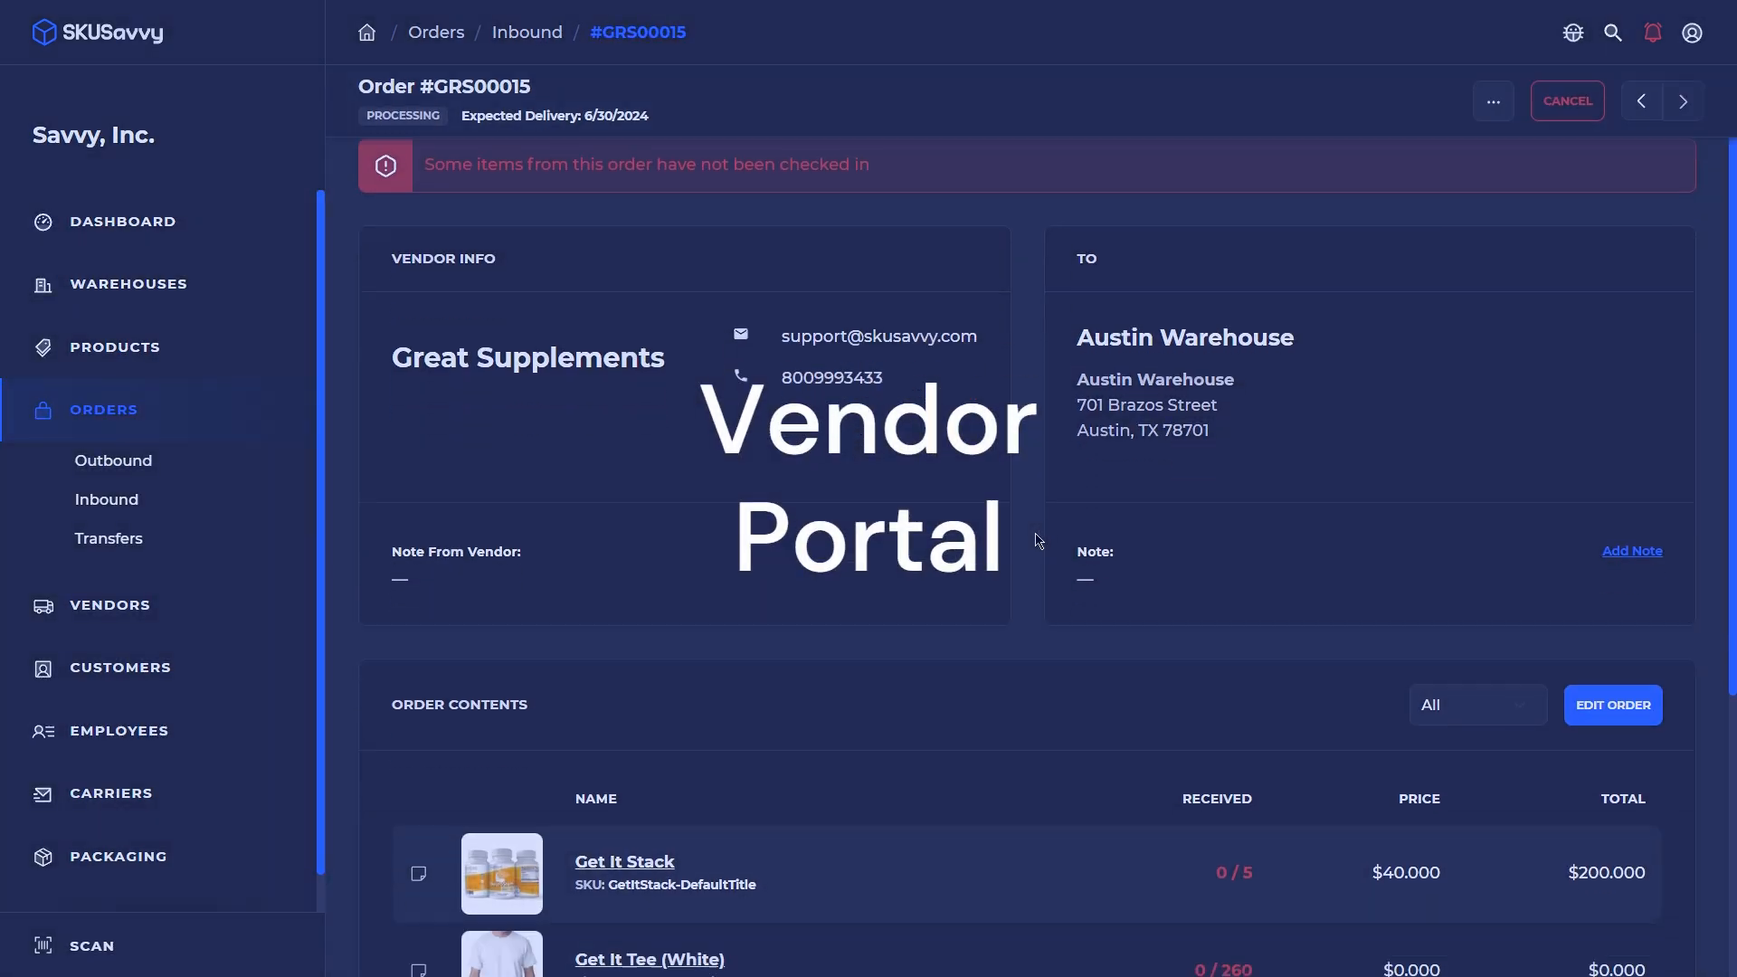
scroll(1039, 550, down, 1)
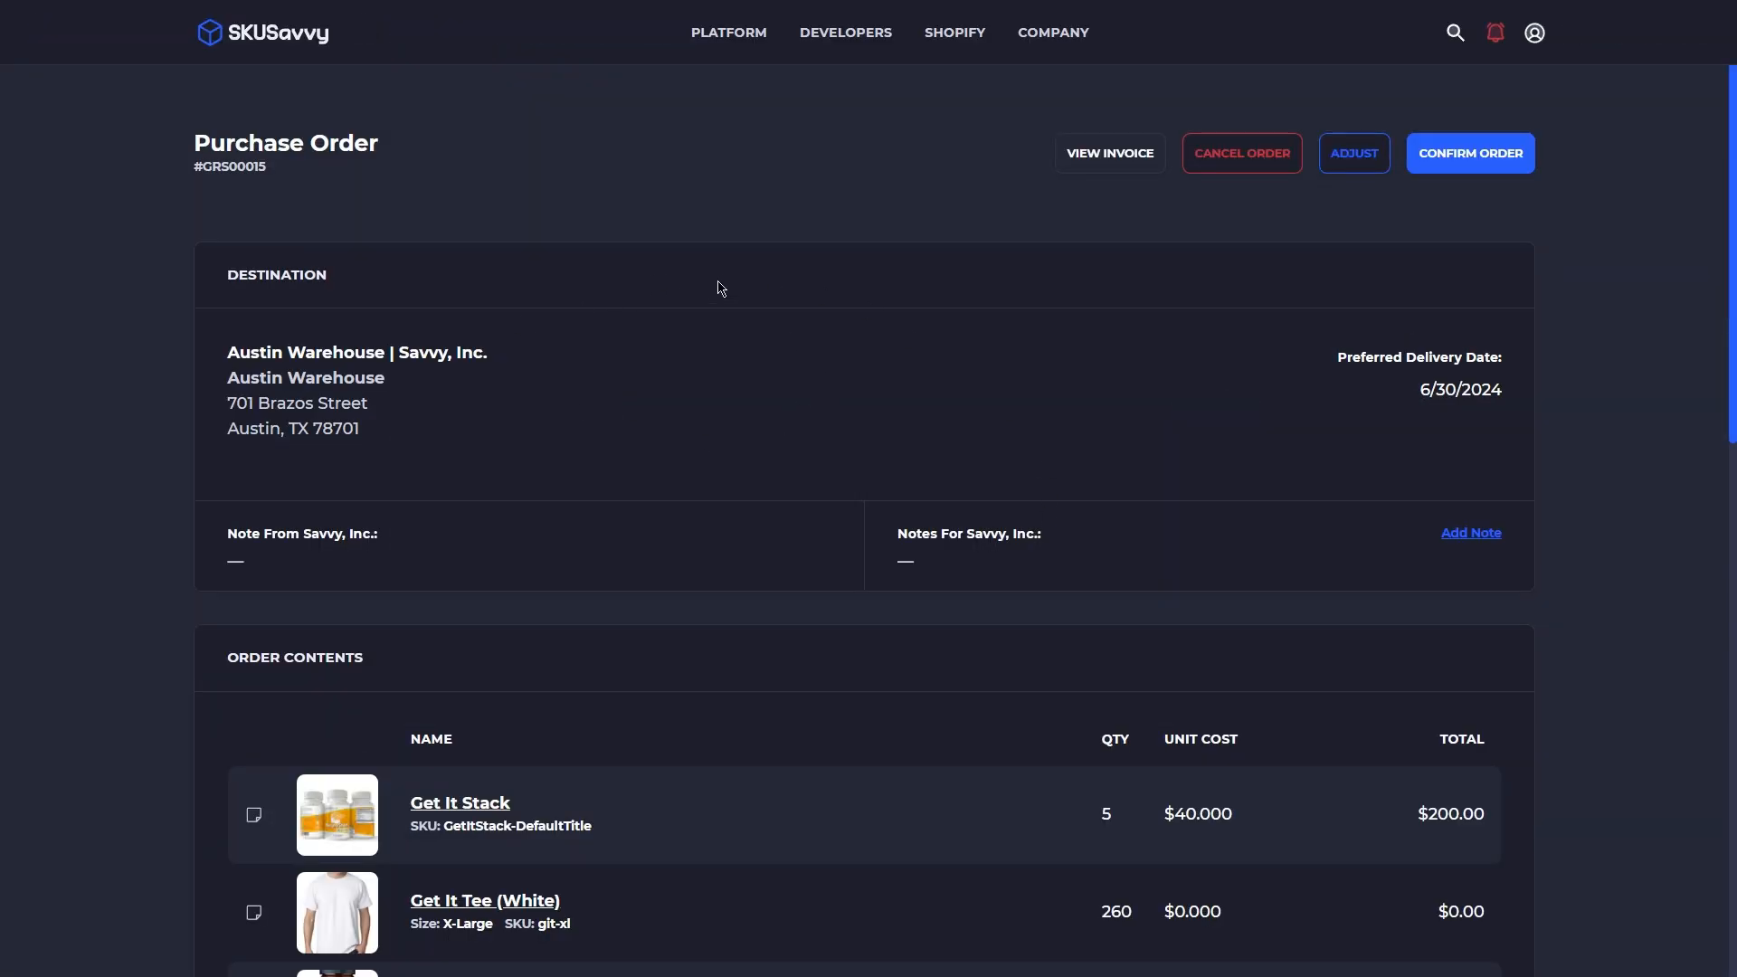
Review the purchase order's invoice and order contents in the vendor portal
click(1110, 154)
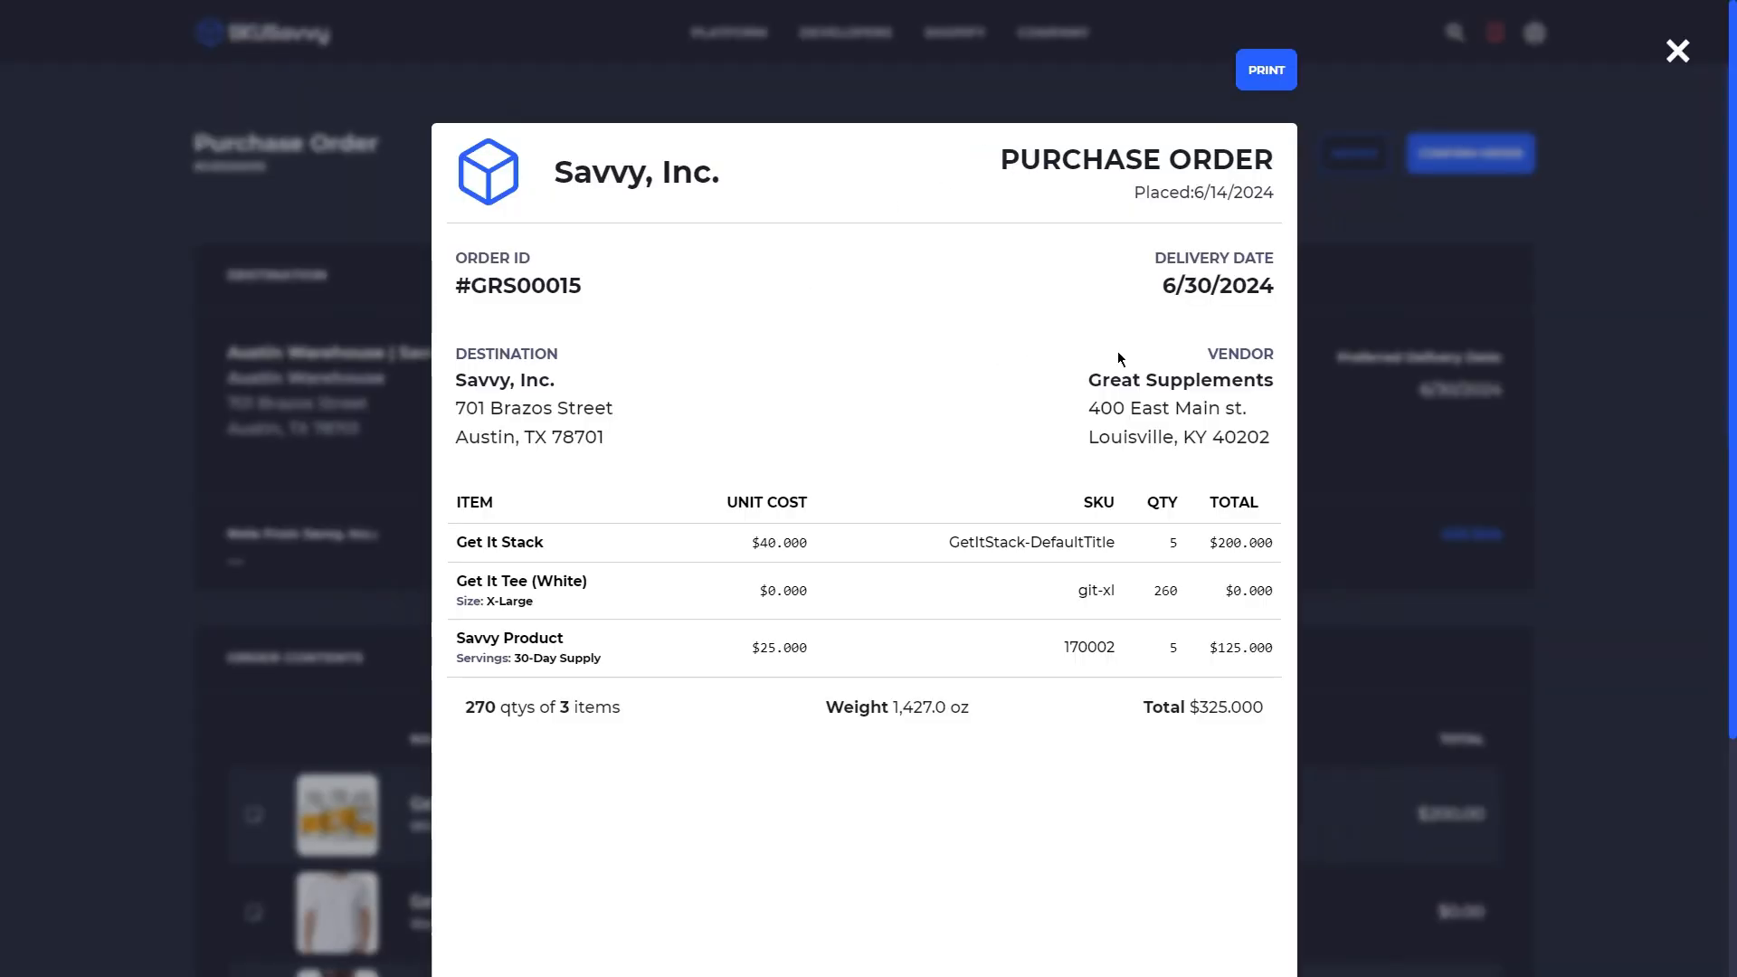
drag(1315, 599, 1378, 484)
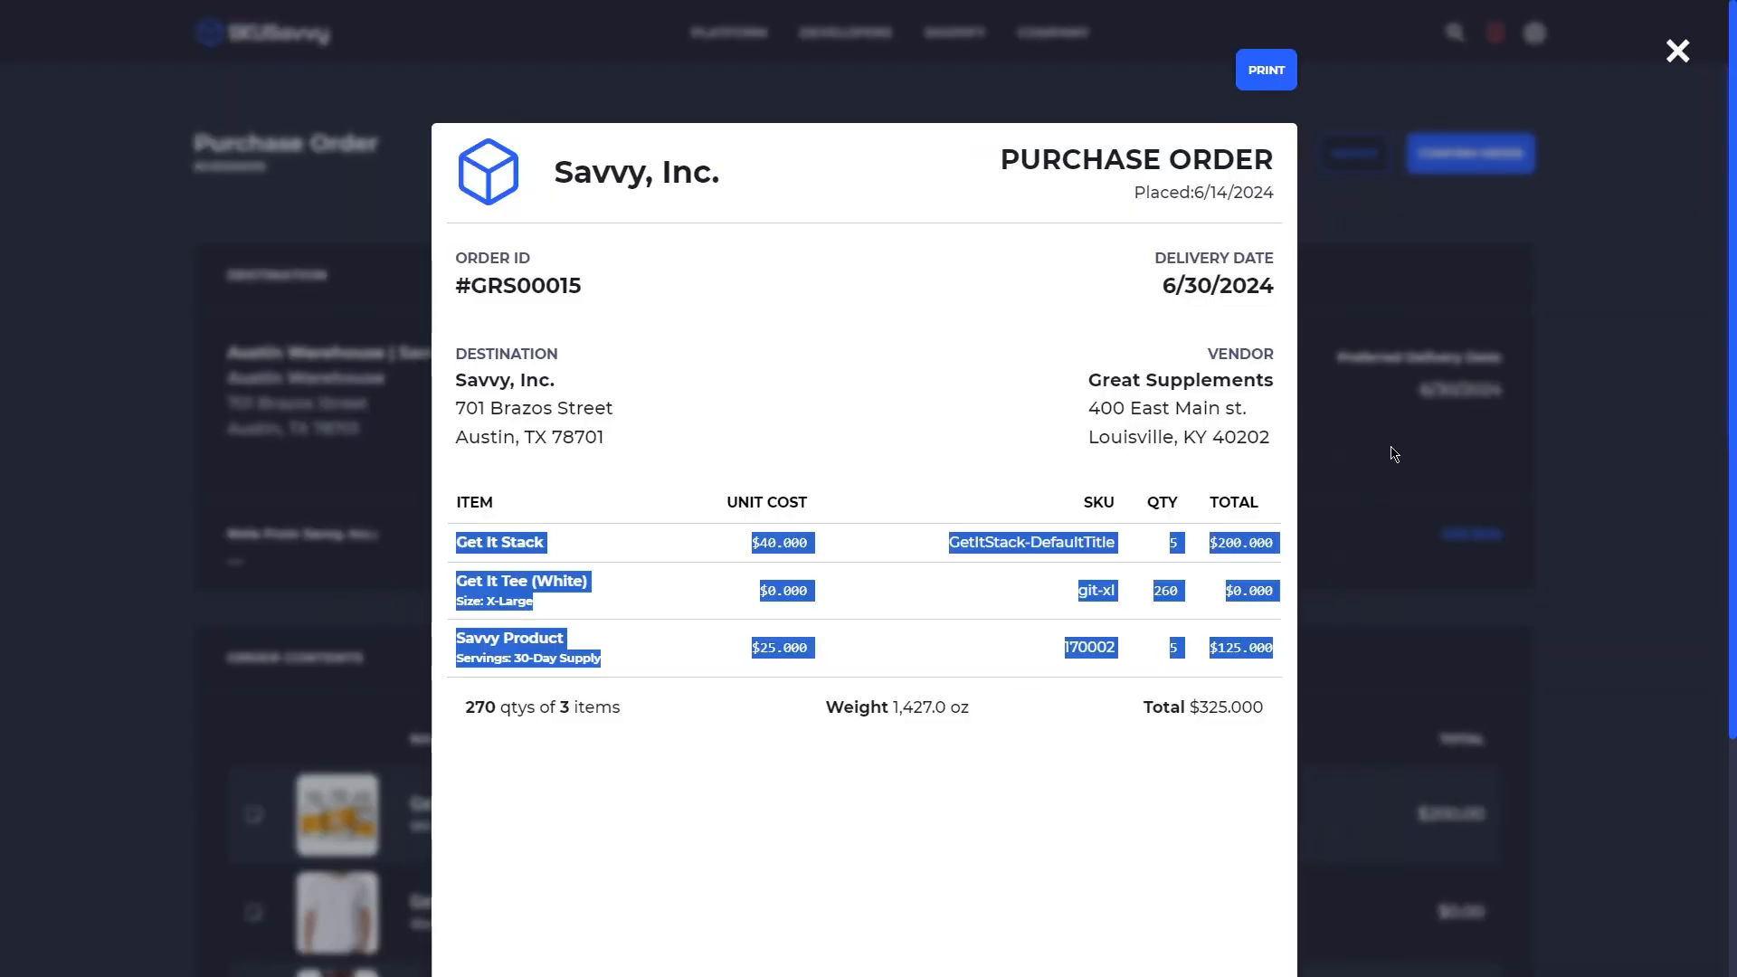
click(1380, 465)
click(1678, 51)
scroll(1131, 398, down, 4)
scroll(1151, 383, up, 4)
Look over the vendor's adjustment options for quantities and unit costs, and leave editing without changing anything
click(1330, 161)
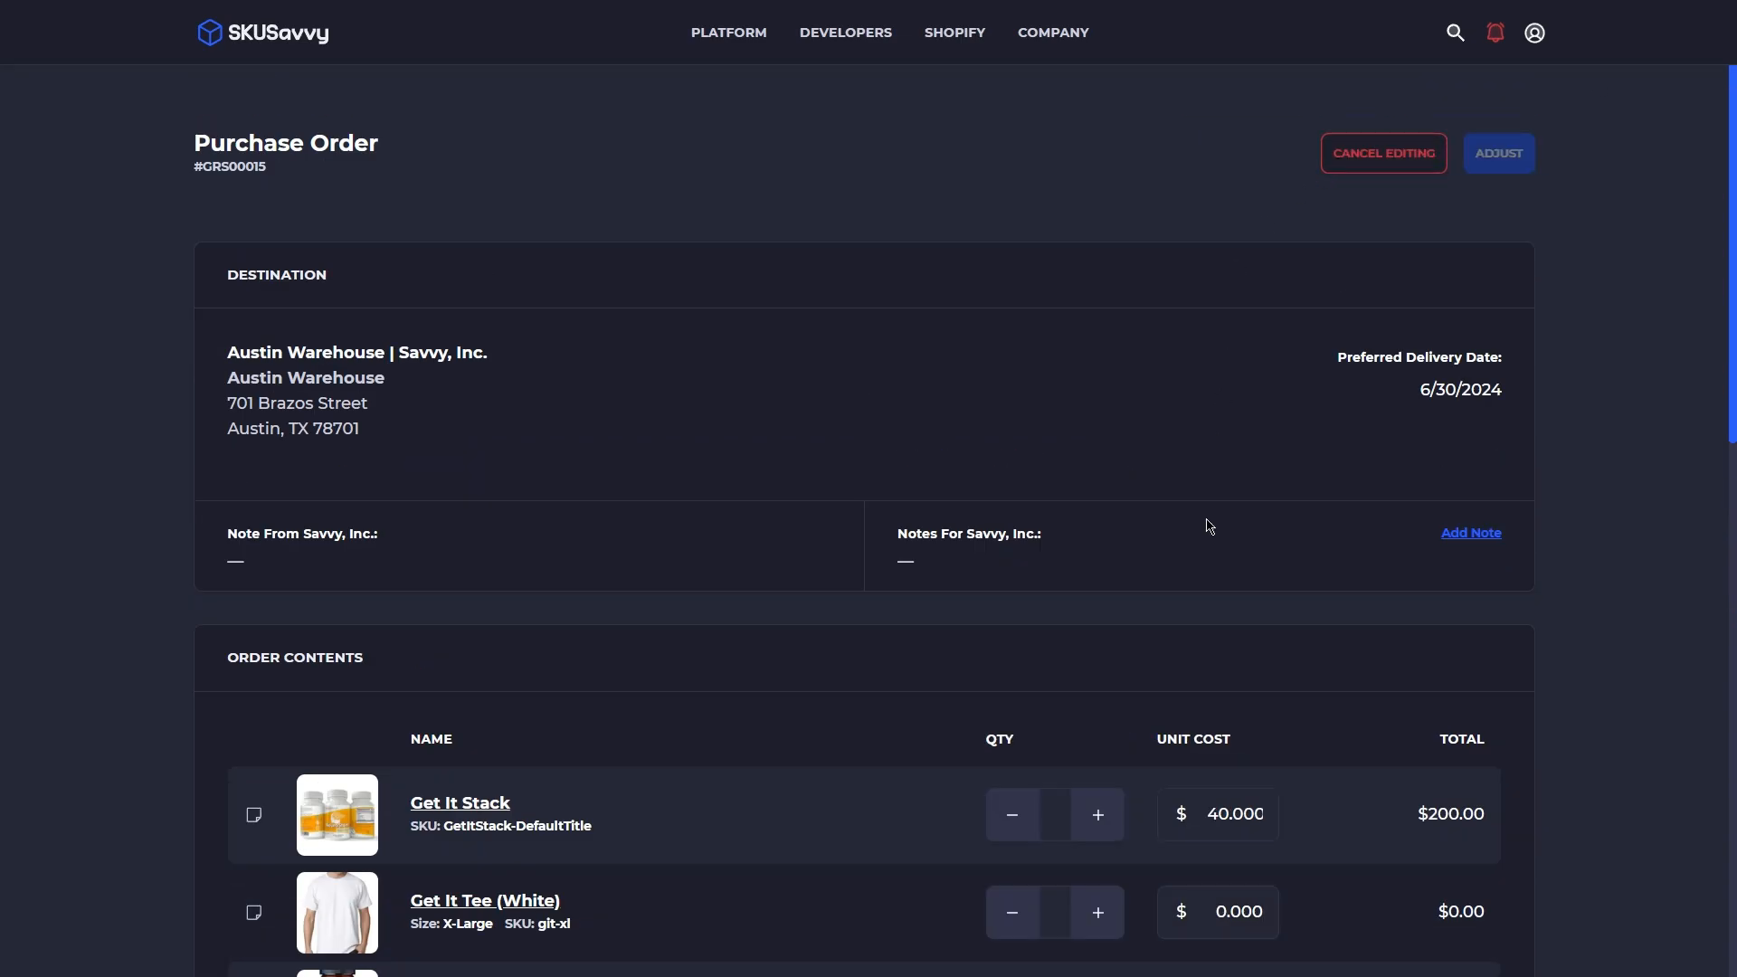
scroll(1191, 694, down, 3)
scroll(1233, 589, up, 3)
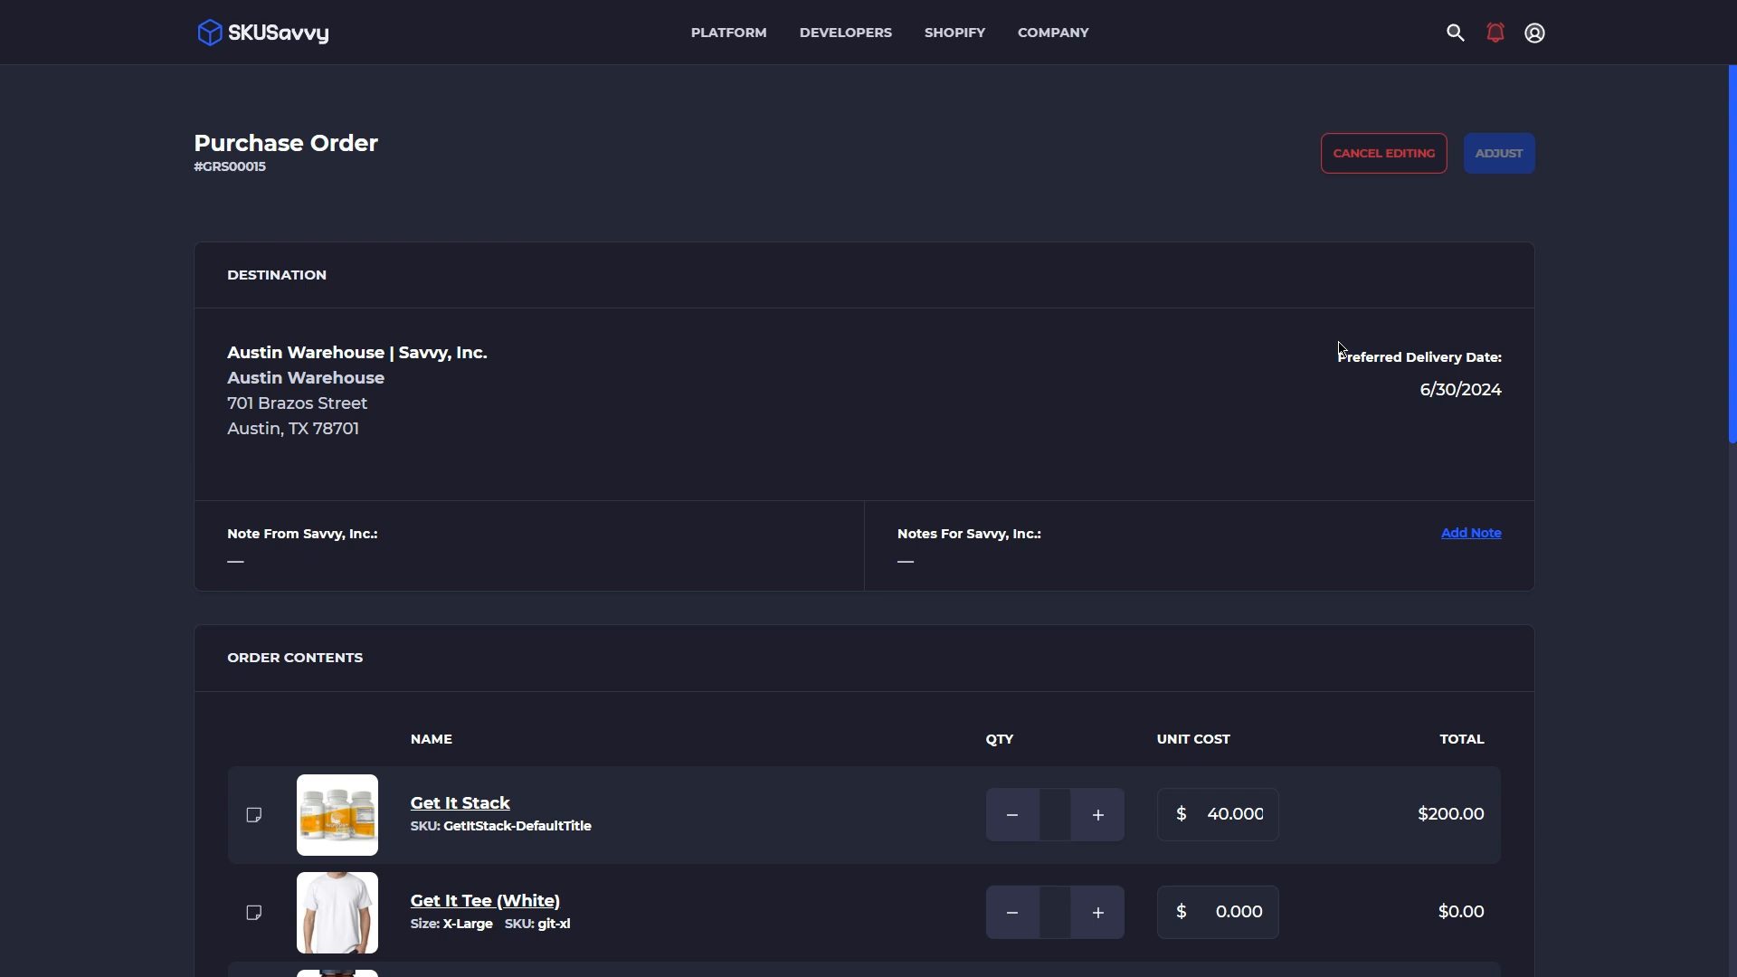
click(1368, 162)
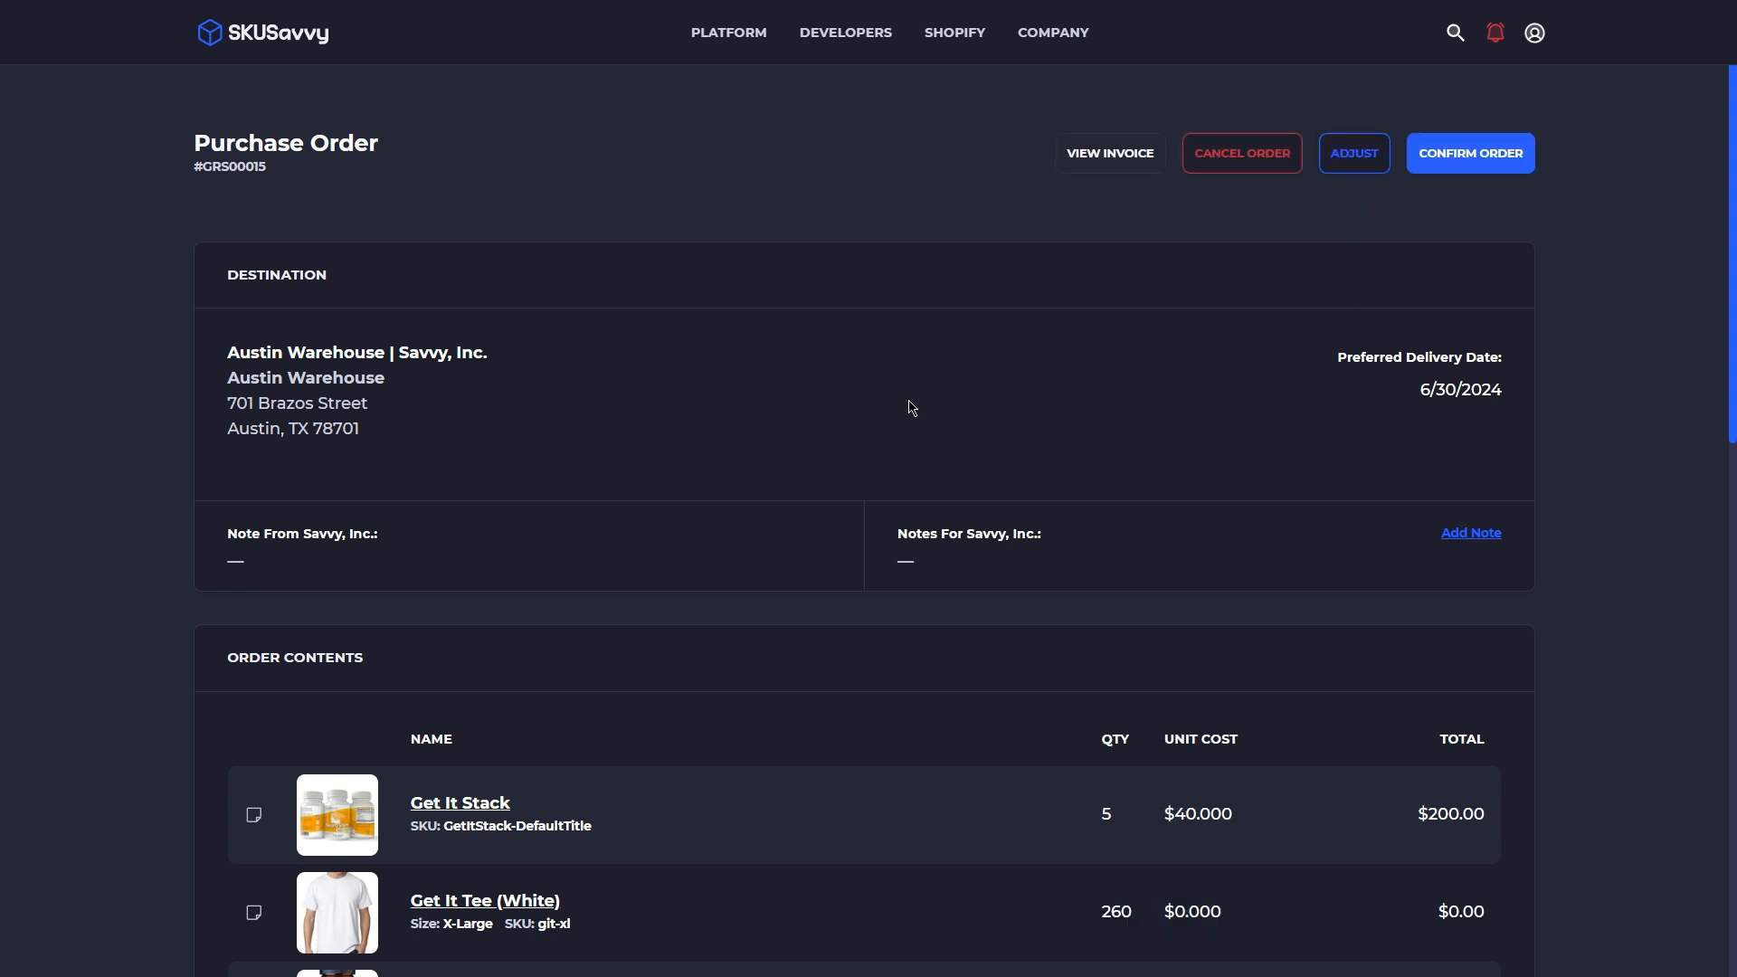
Confirm the purchase order on the vendor's behalf in the vendor portal
click(1469, 166)
click(1213, 527)
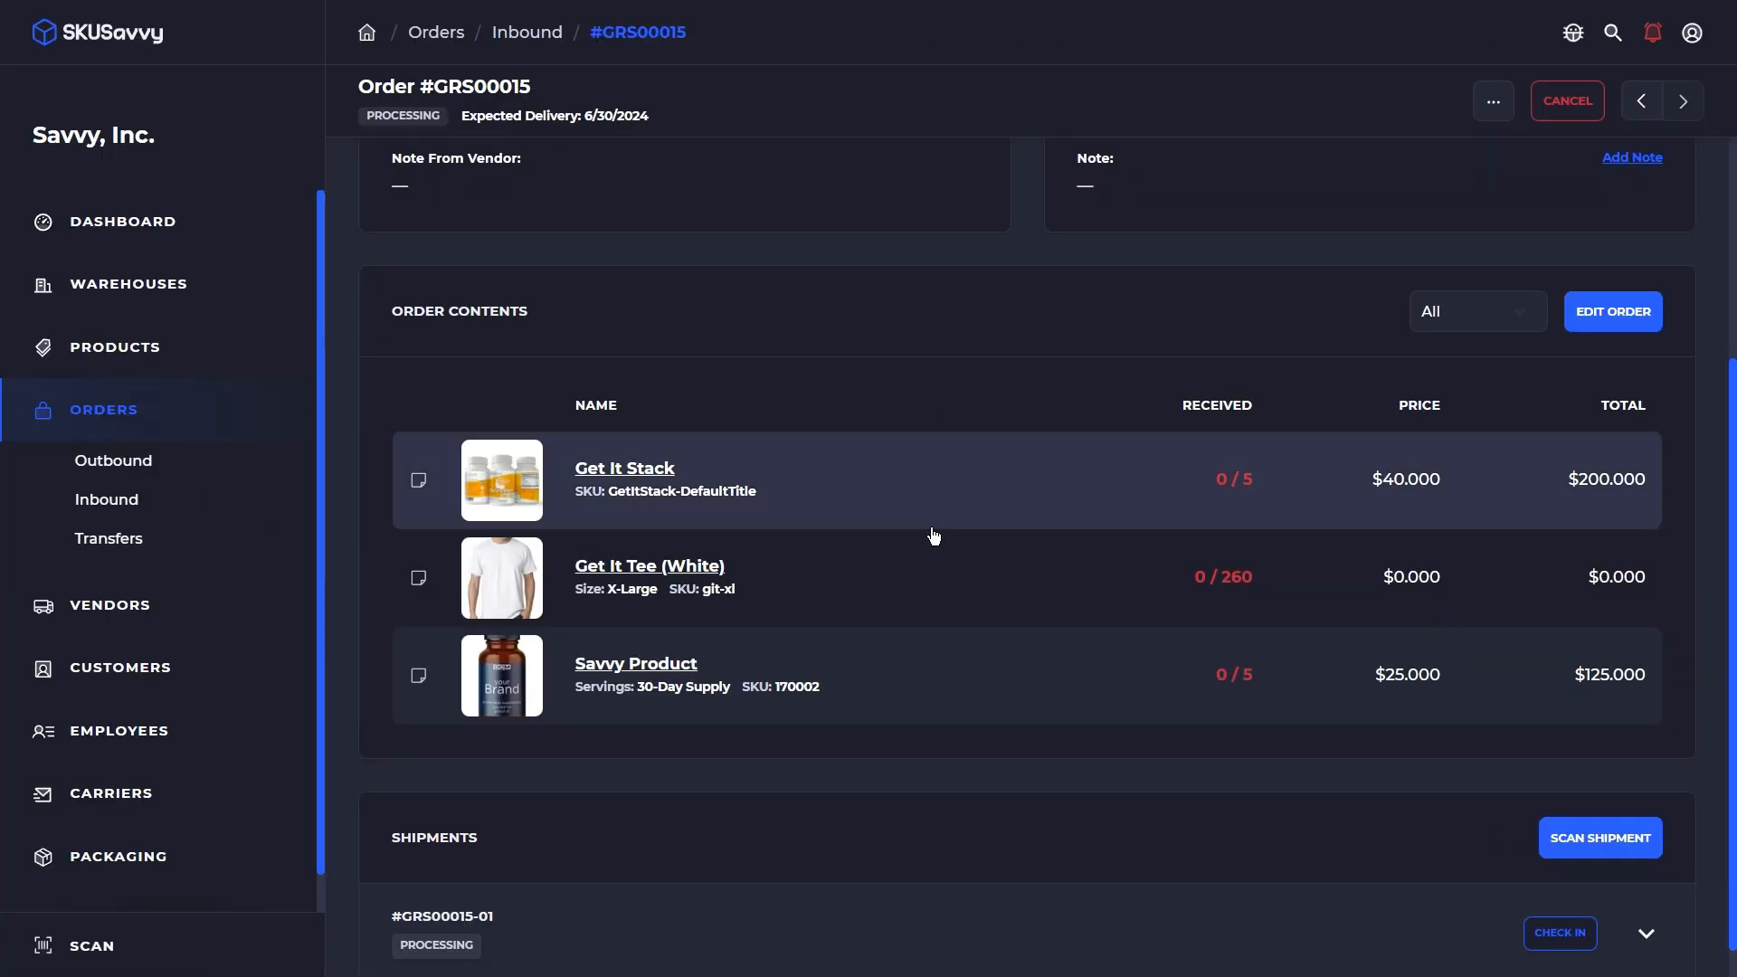
Start checking in the order's shipment, marking it as delivered, and review the check-in settings
scroll(1087, 598, down, 1)
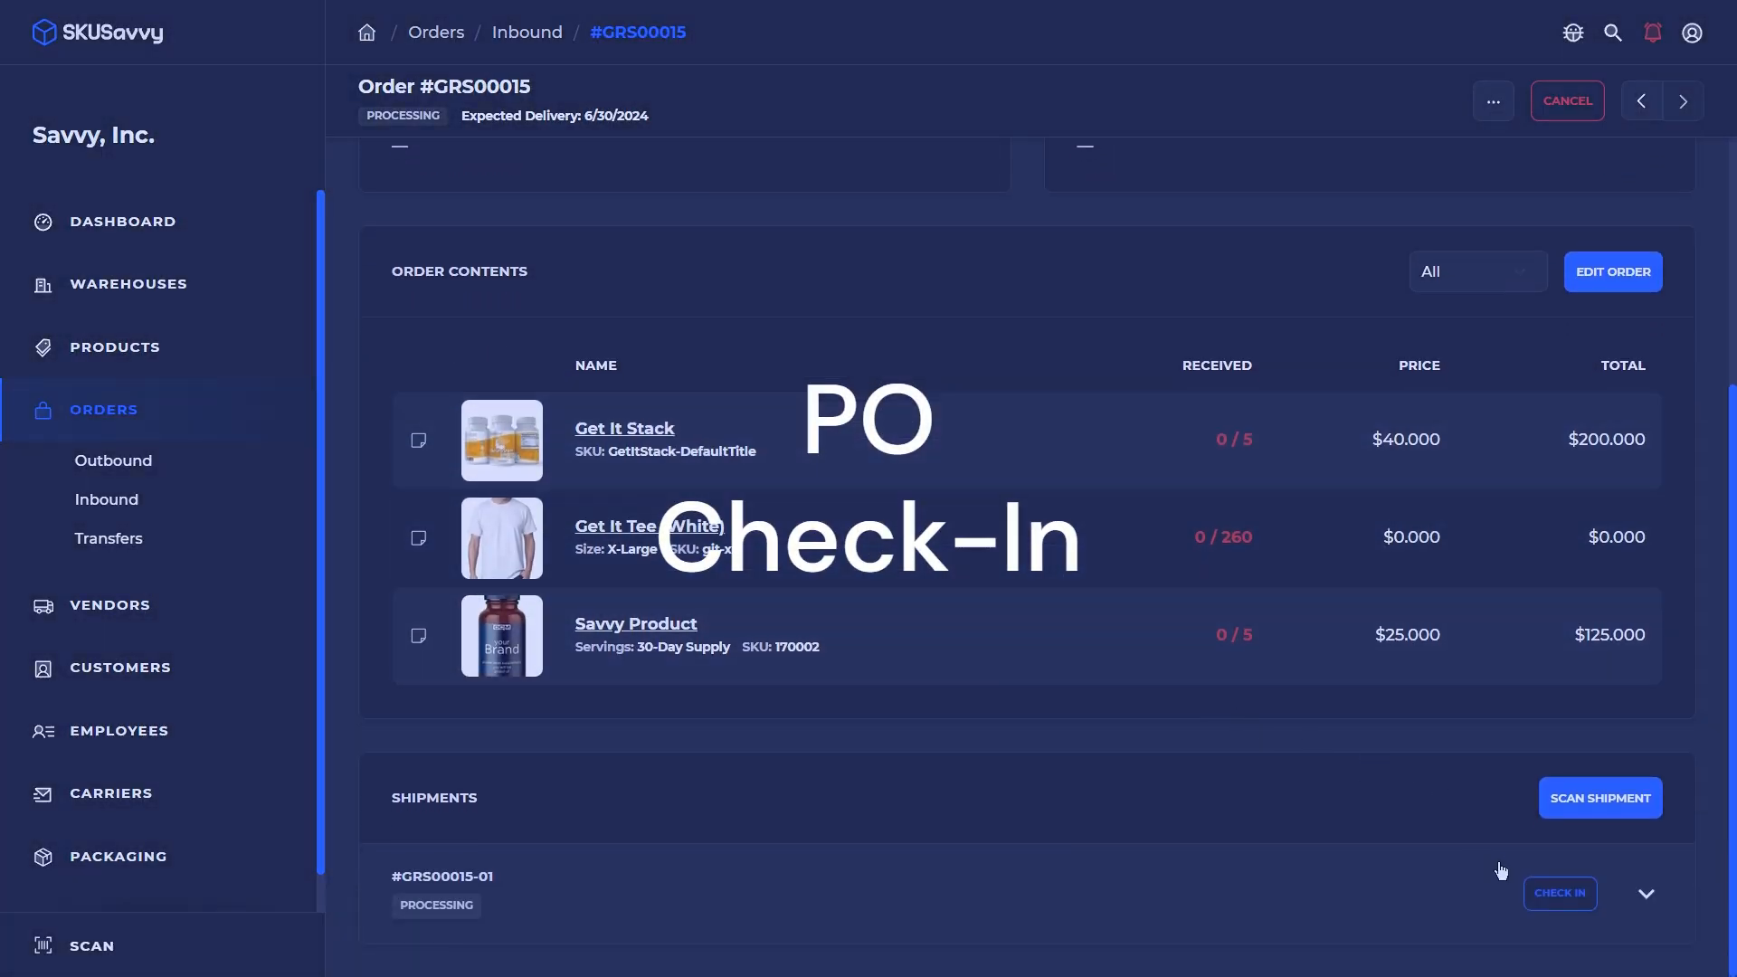
click(1562, 896)
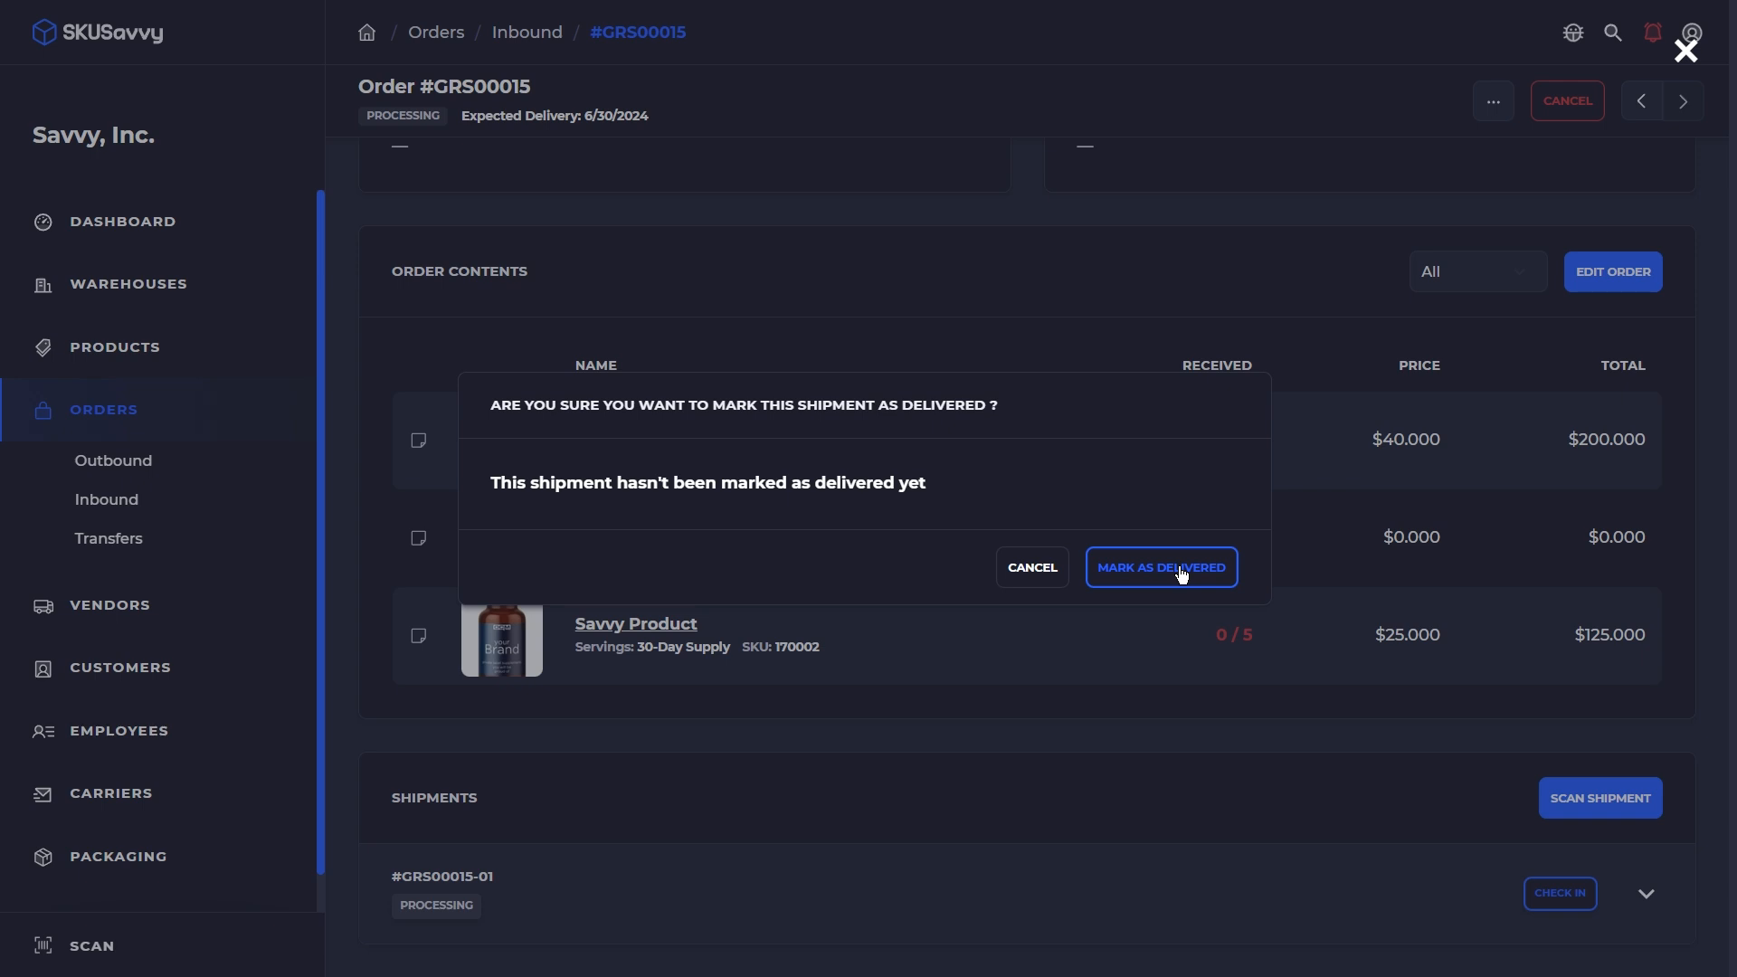
click(1181, 574)
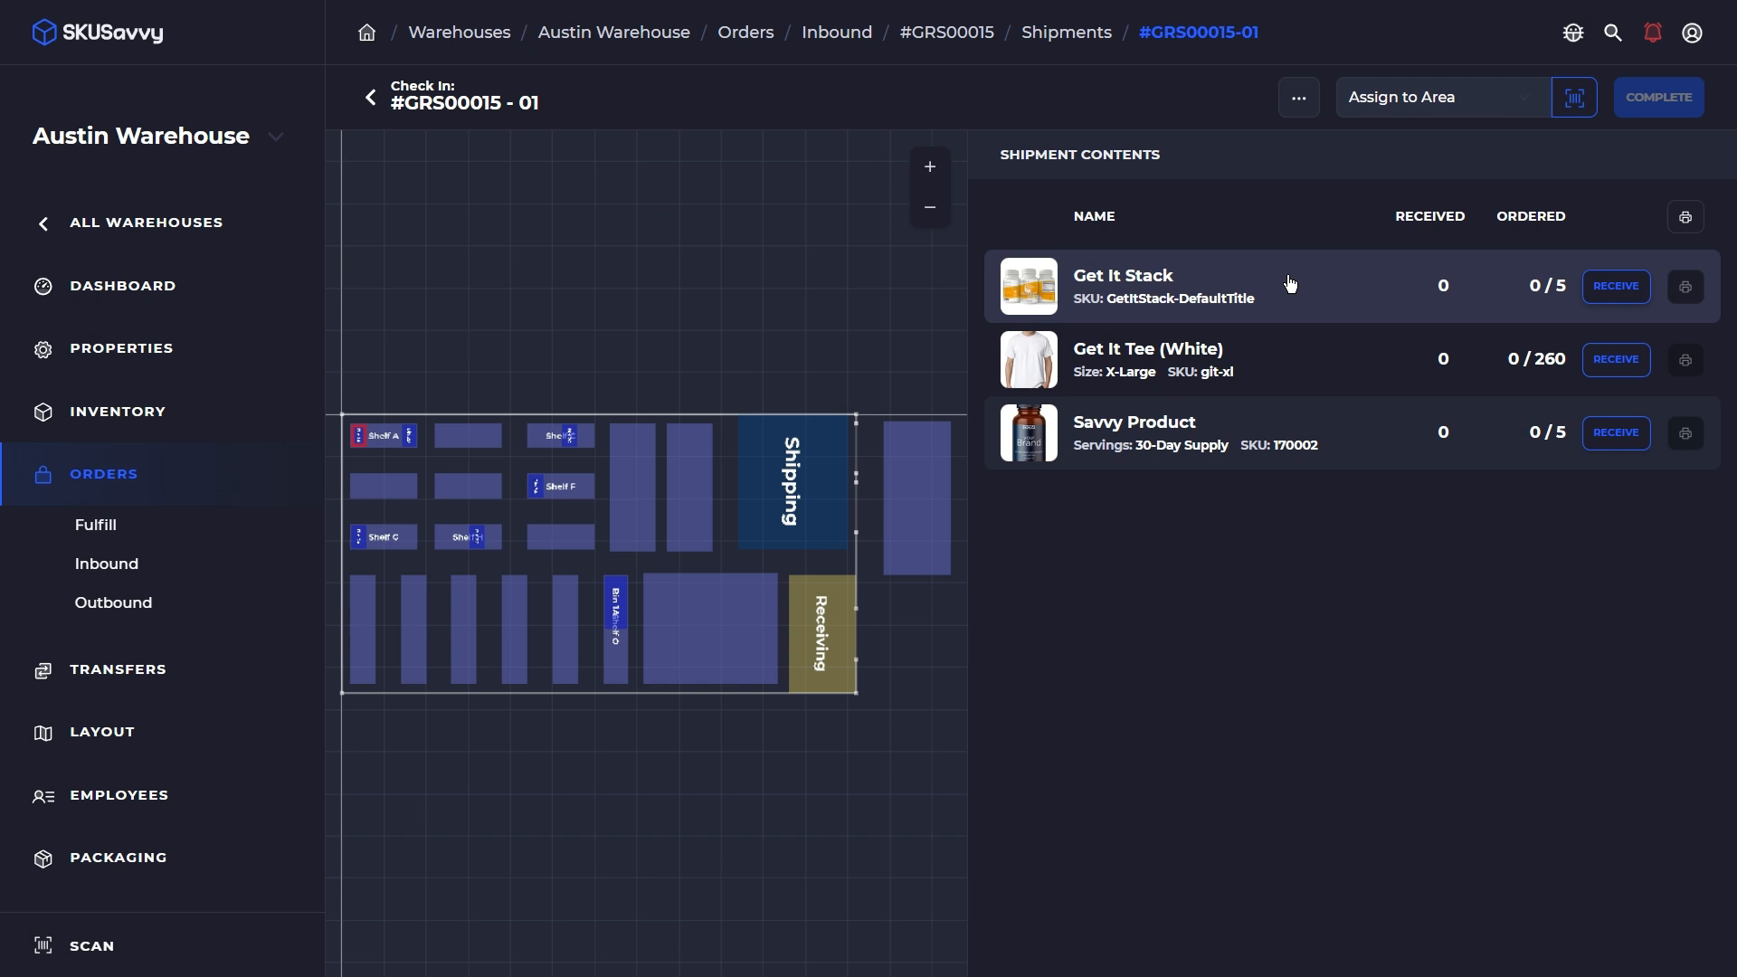
click(1300, 96)
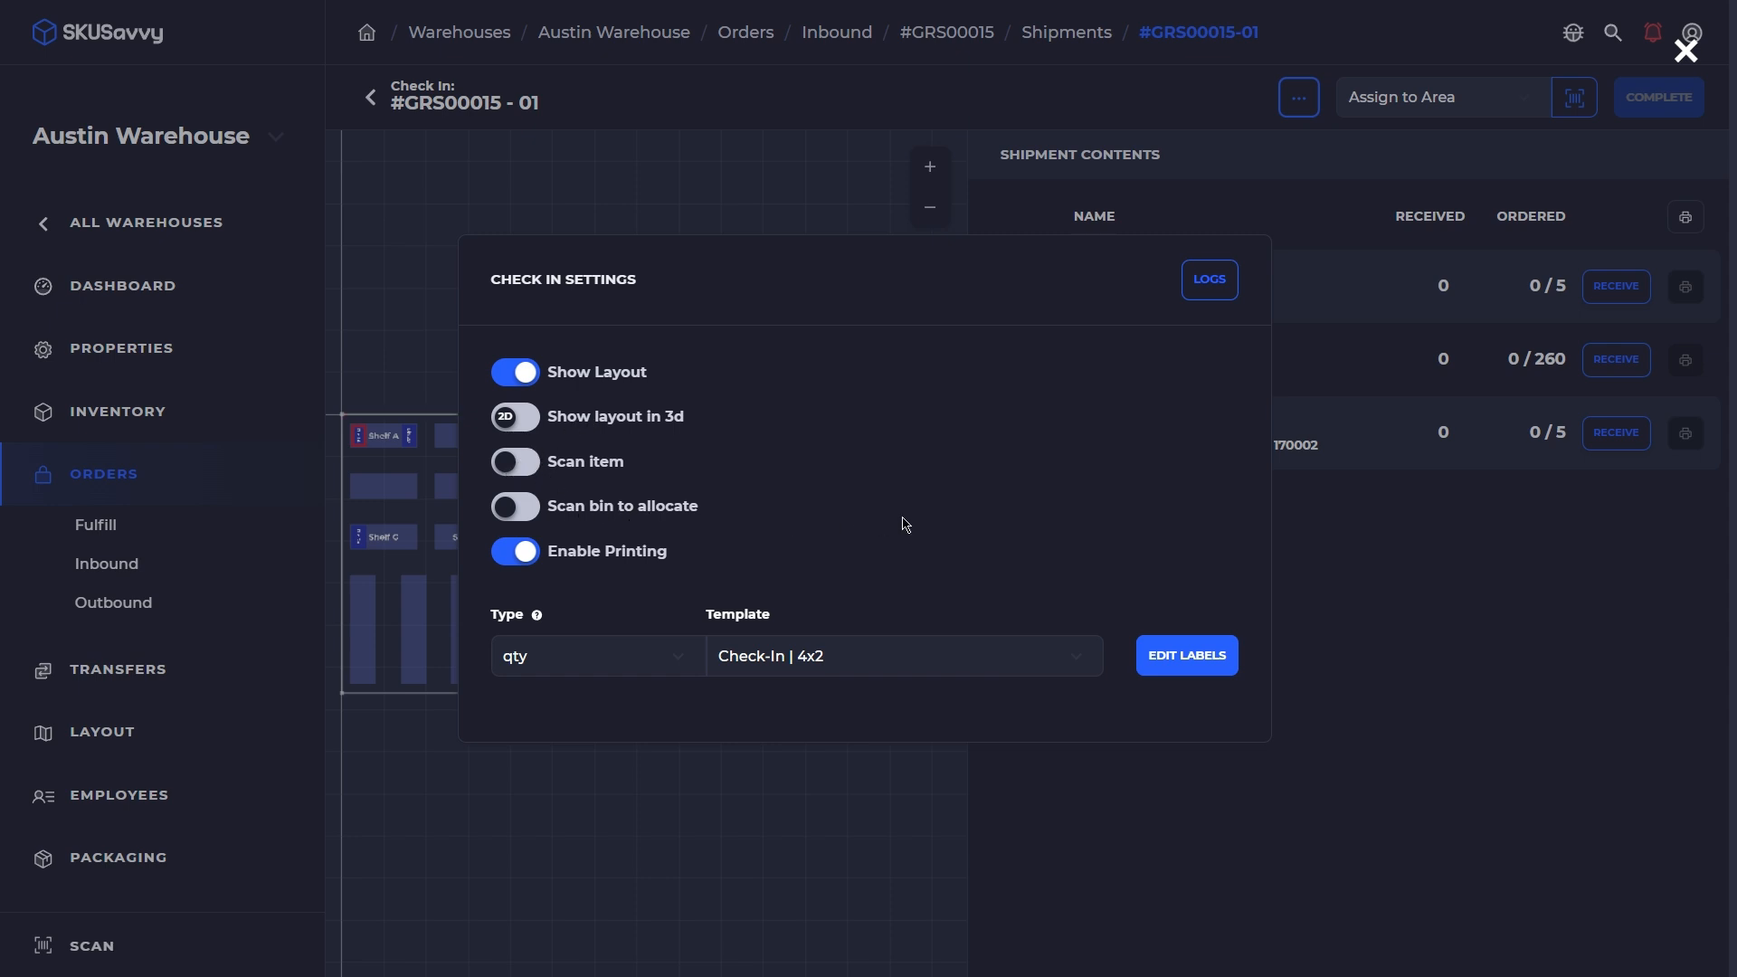
click(1434, 639)
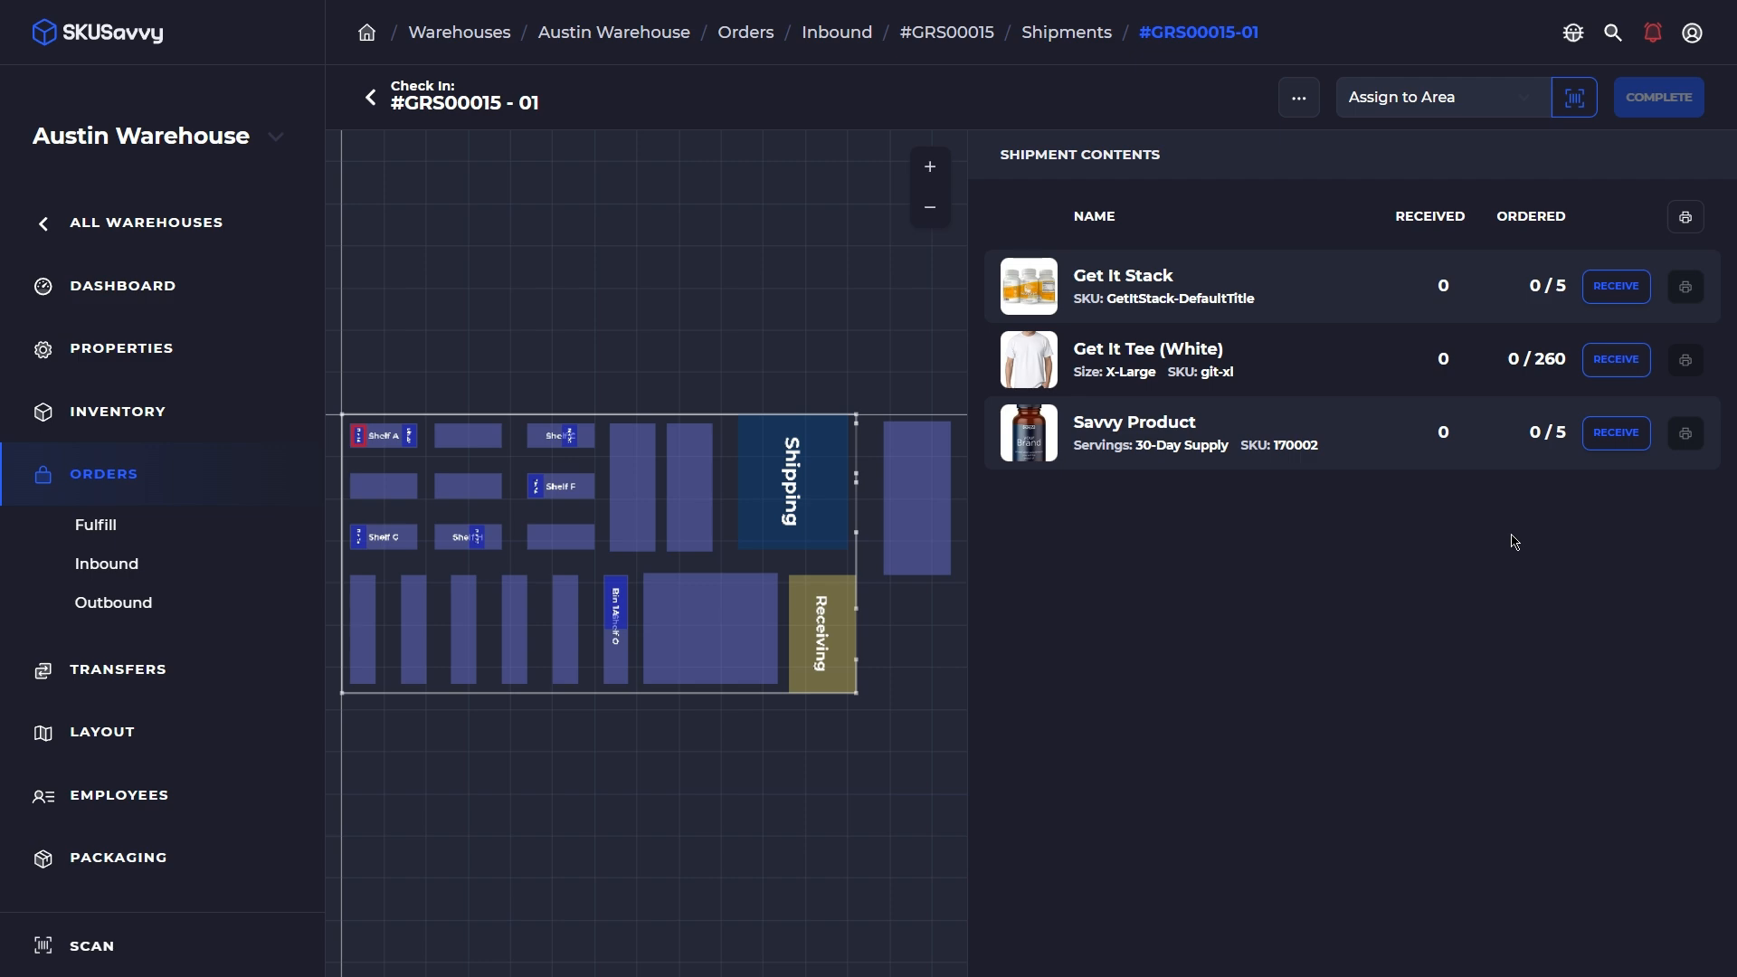
Receive 5 units of Get It Stack and allocate them to Bin 1A on Shelf A, Level 1
click(1620, 288)
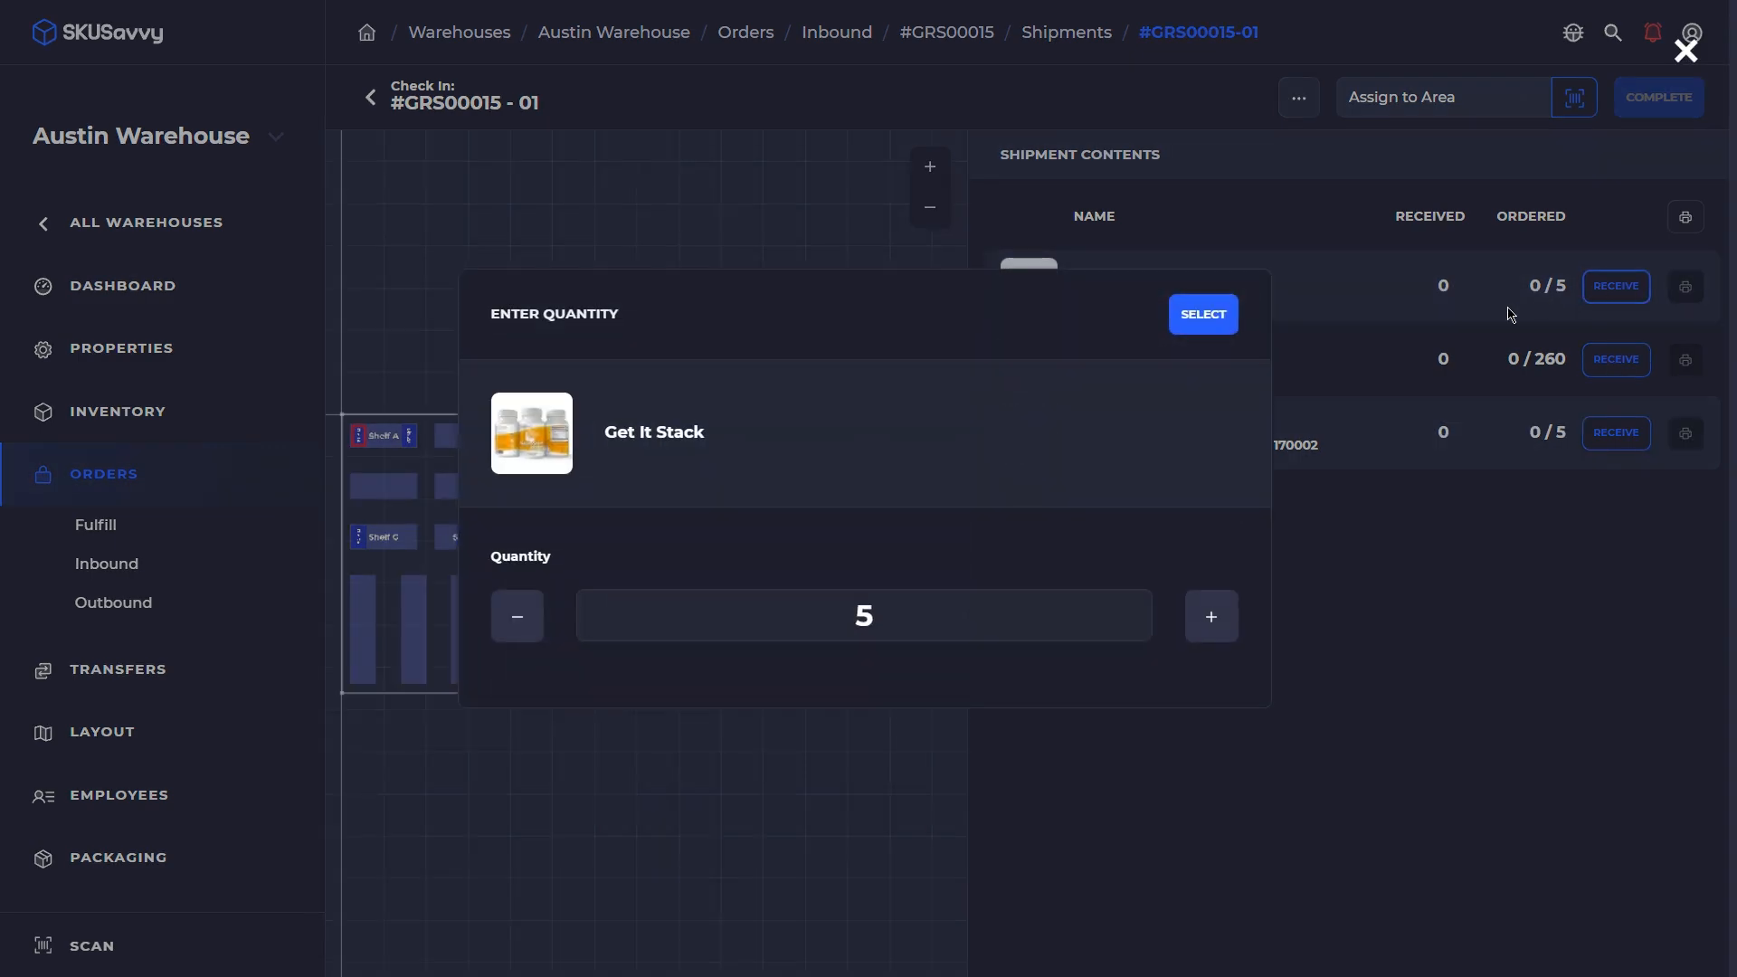
click(1203, 323)
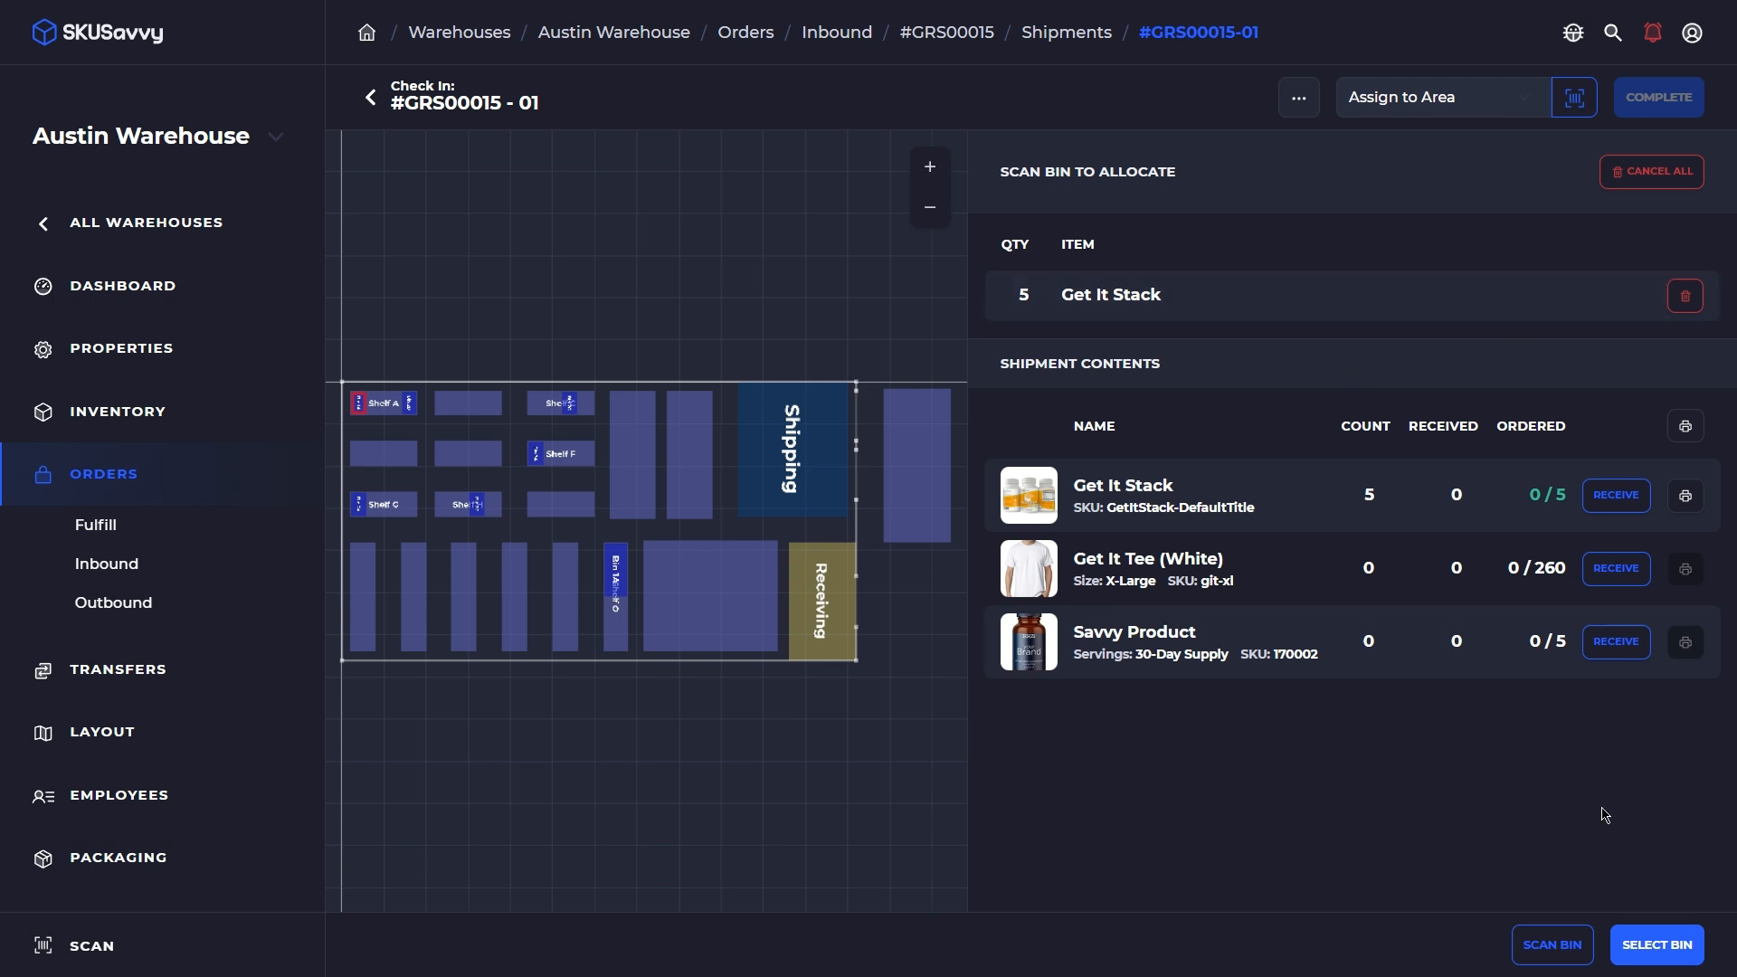
click(1182, 301)
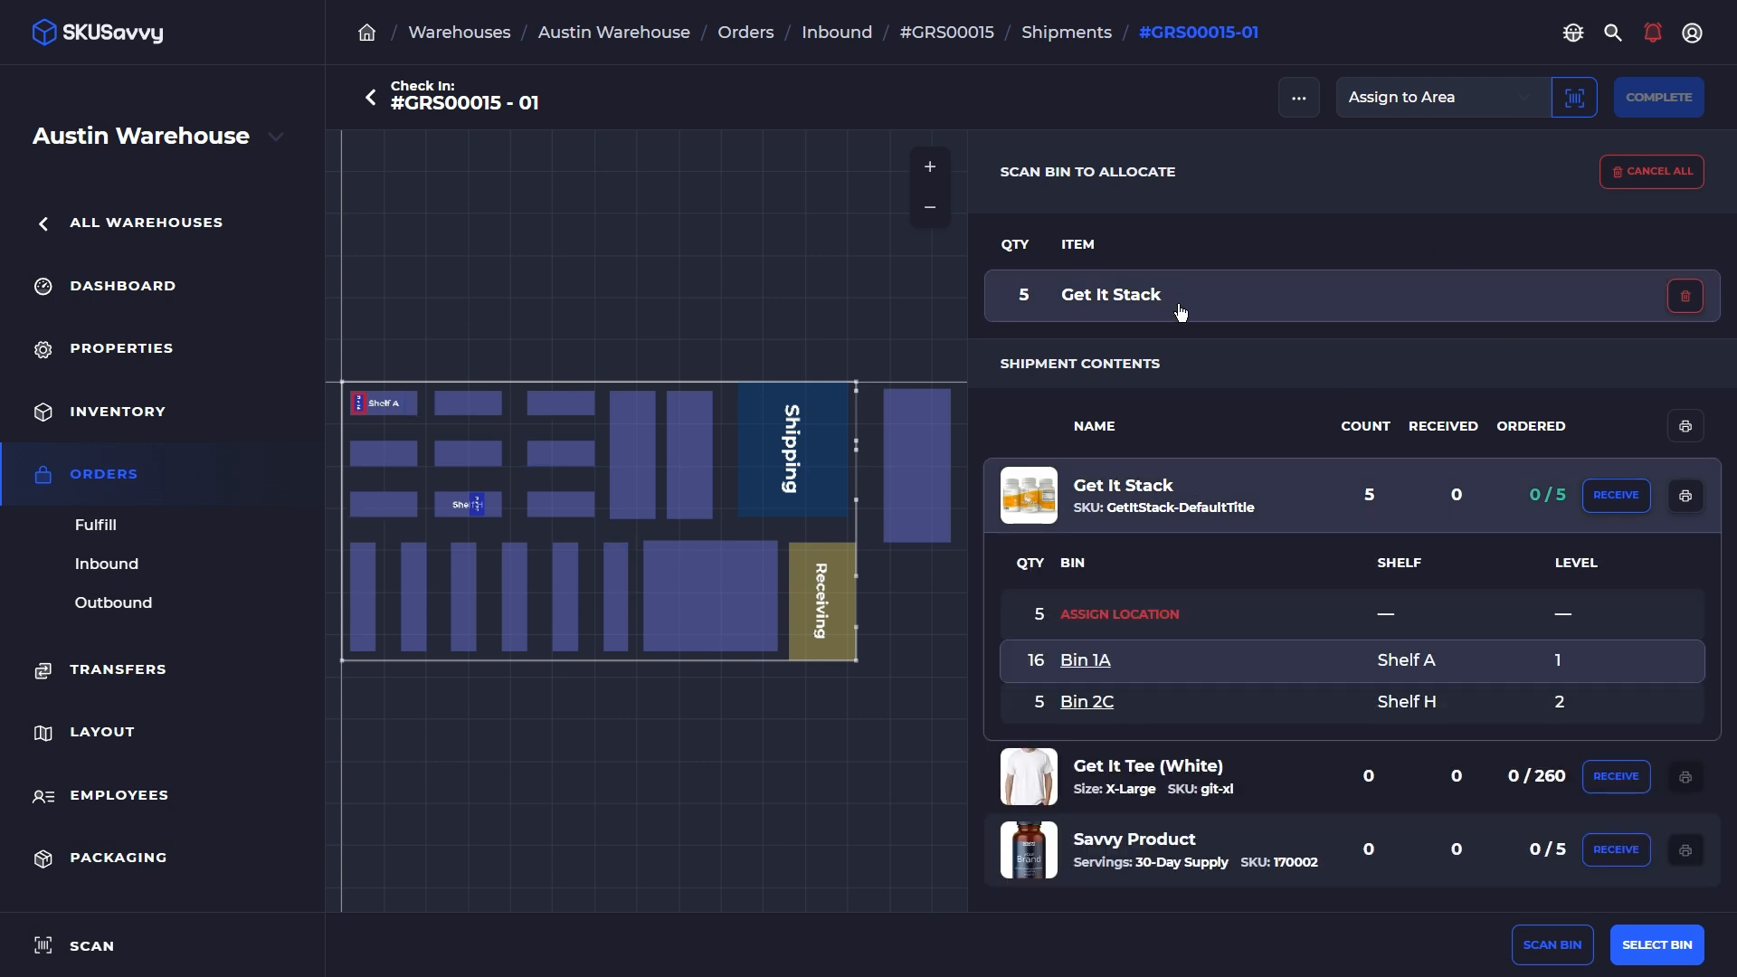
scroll(472, 510, up, 2)
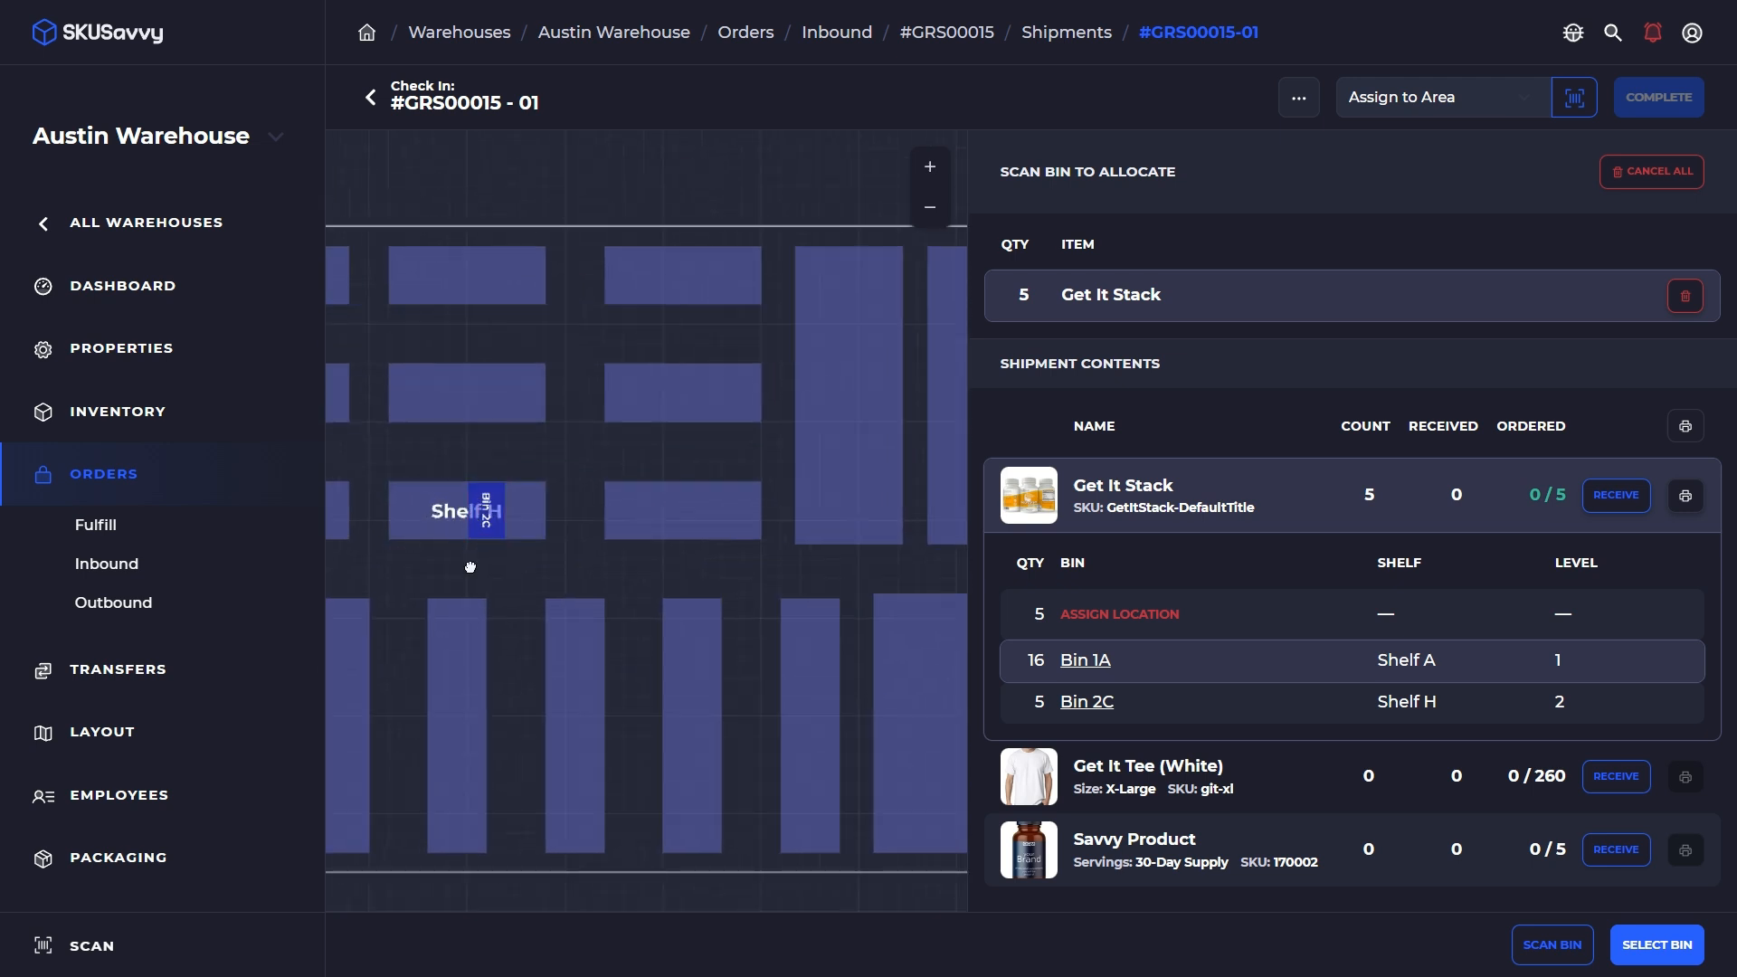
scroll(472, 561, up, 2)
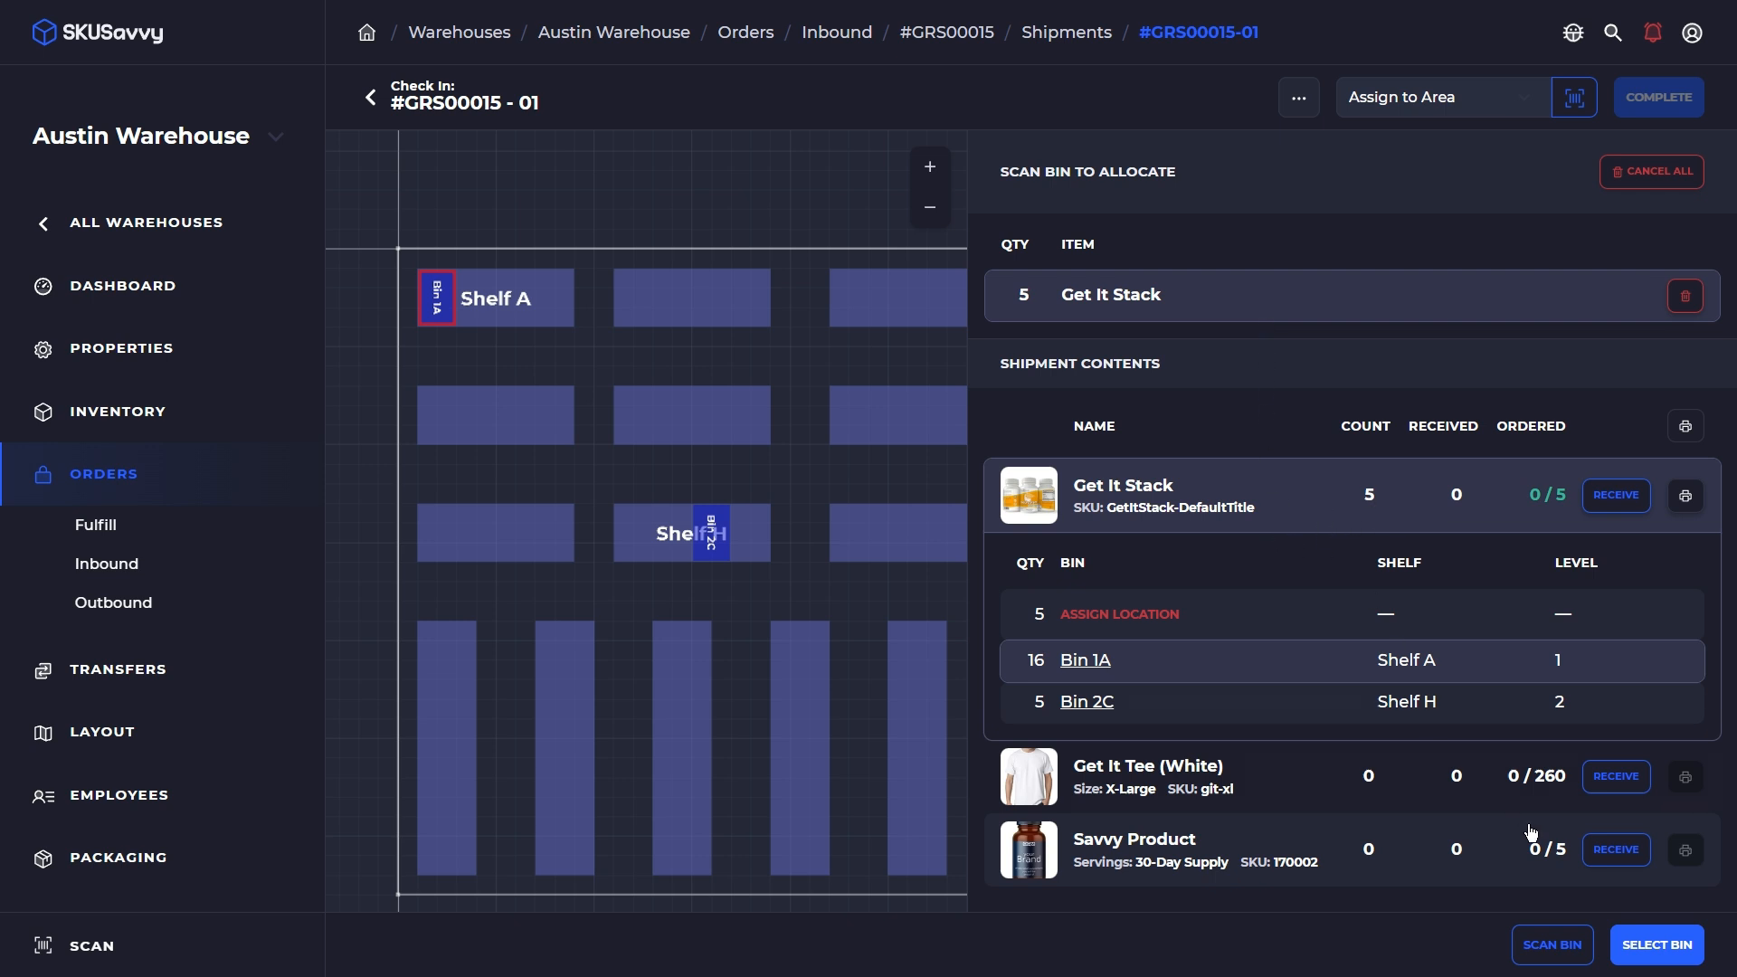
click(1634, 945)
click(931, 545)
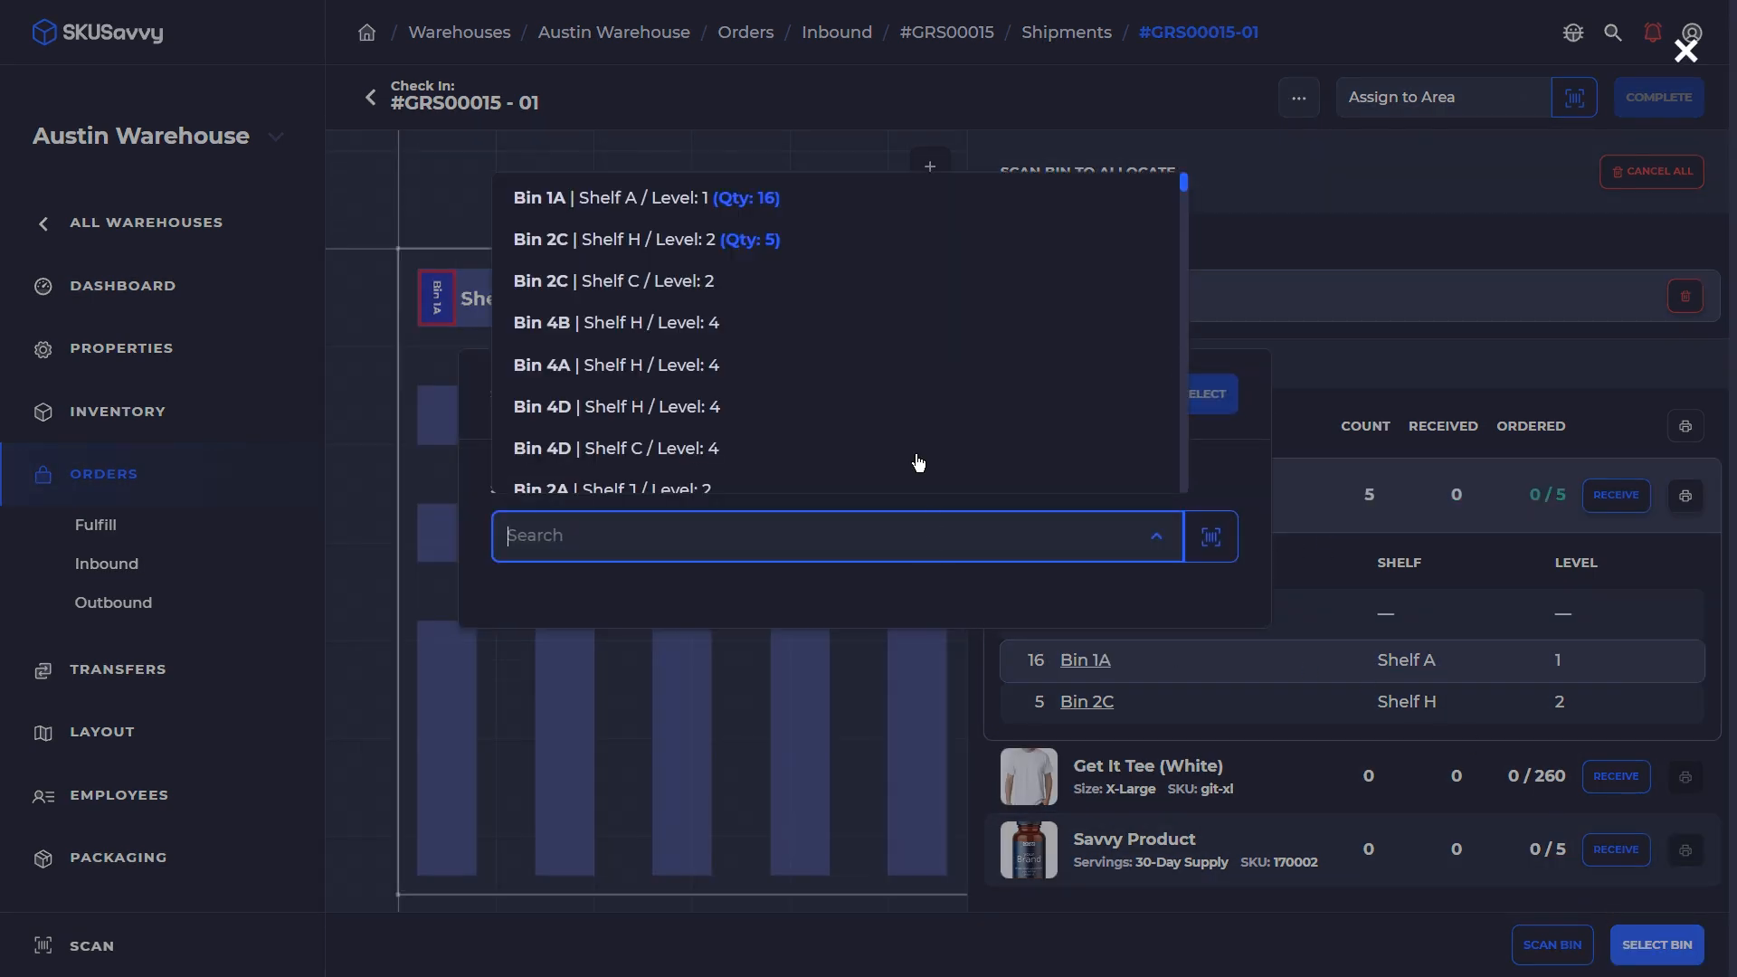
click(883, 199)
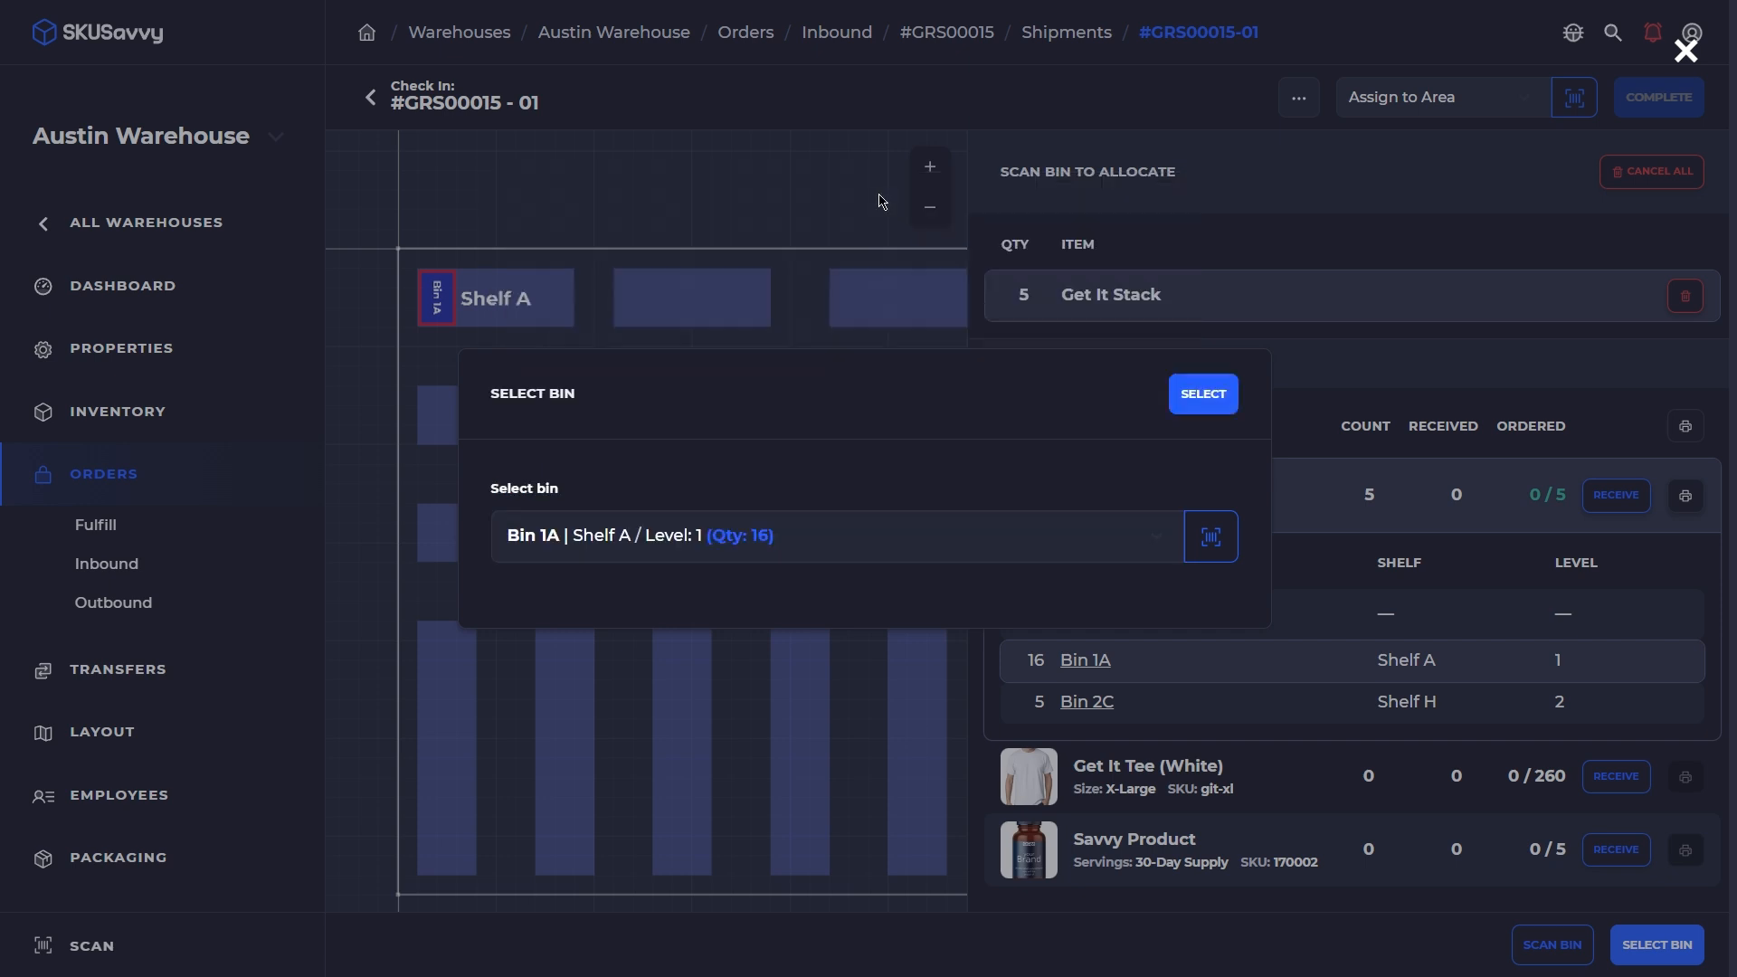
click(1190, 395)
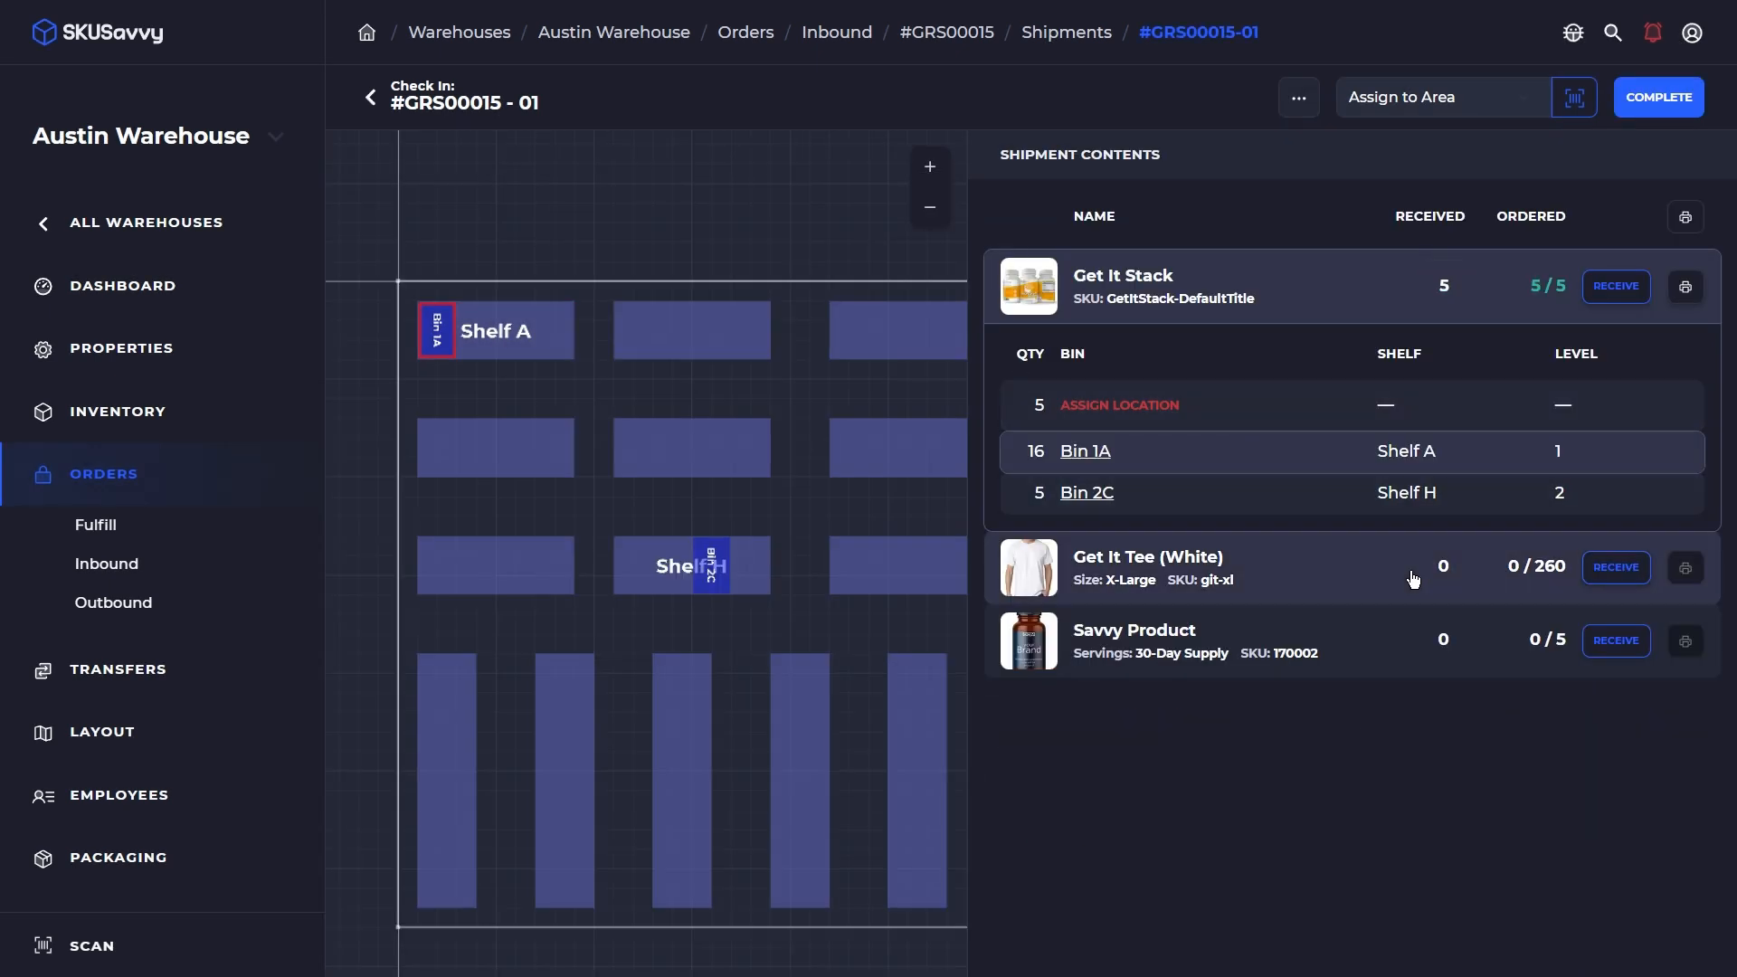
Receive 260 units of the X-Large Get It Tee (White) and allocate them to Bin 3A on Shelf G, Level 3
click(1618, 570)
click(1203, 311)
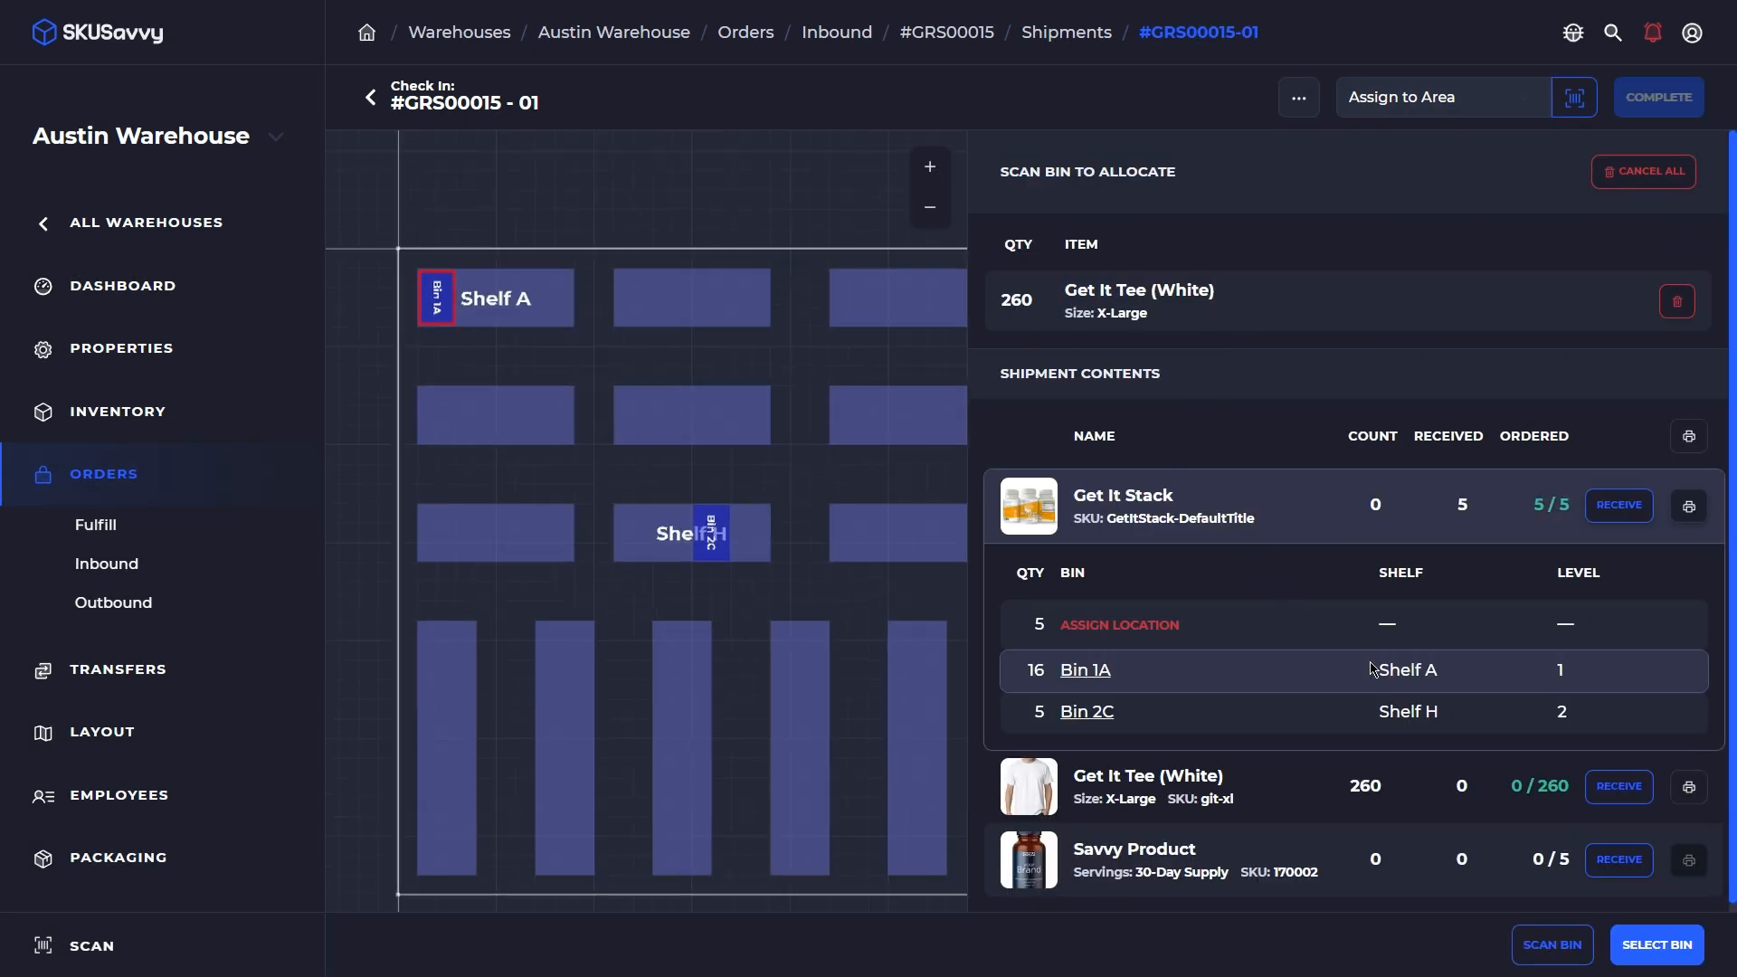
click(1656, 944)
click(983, 520)
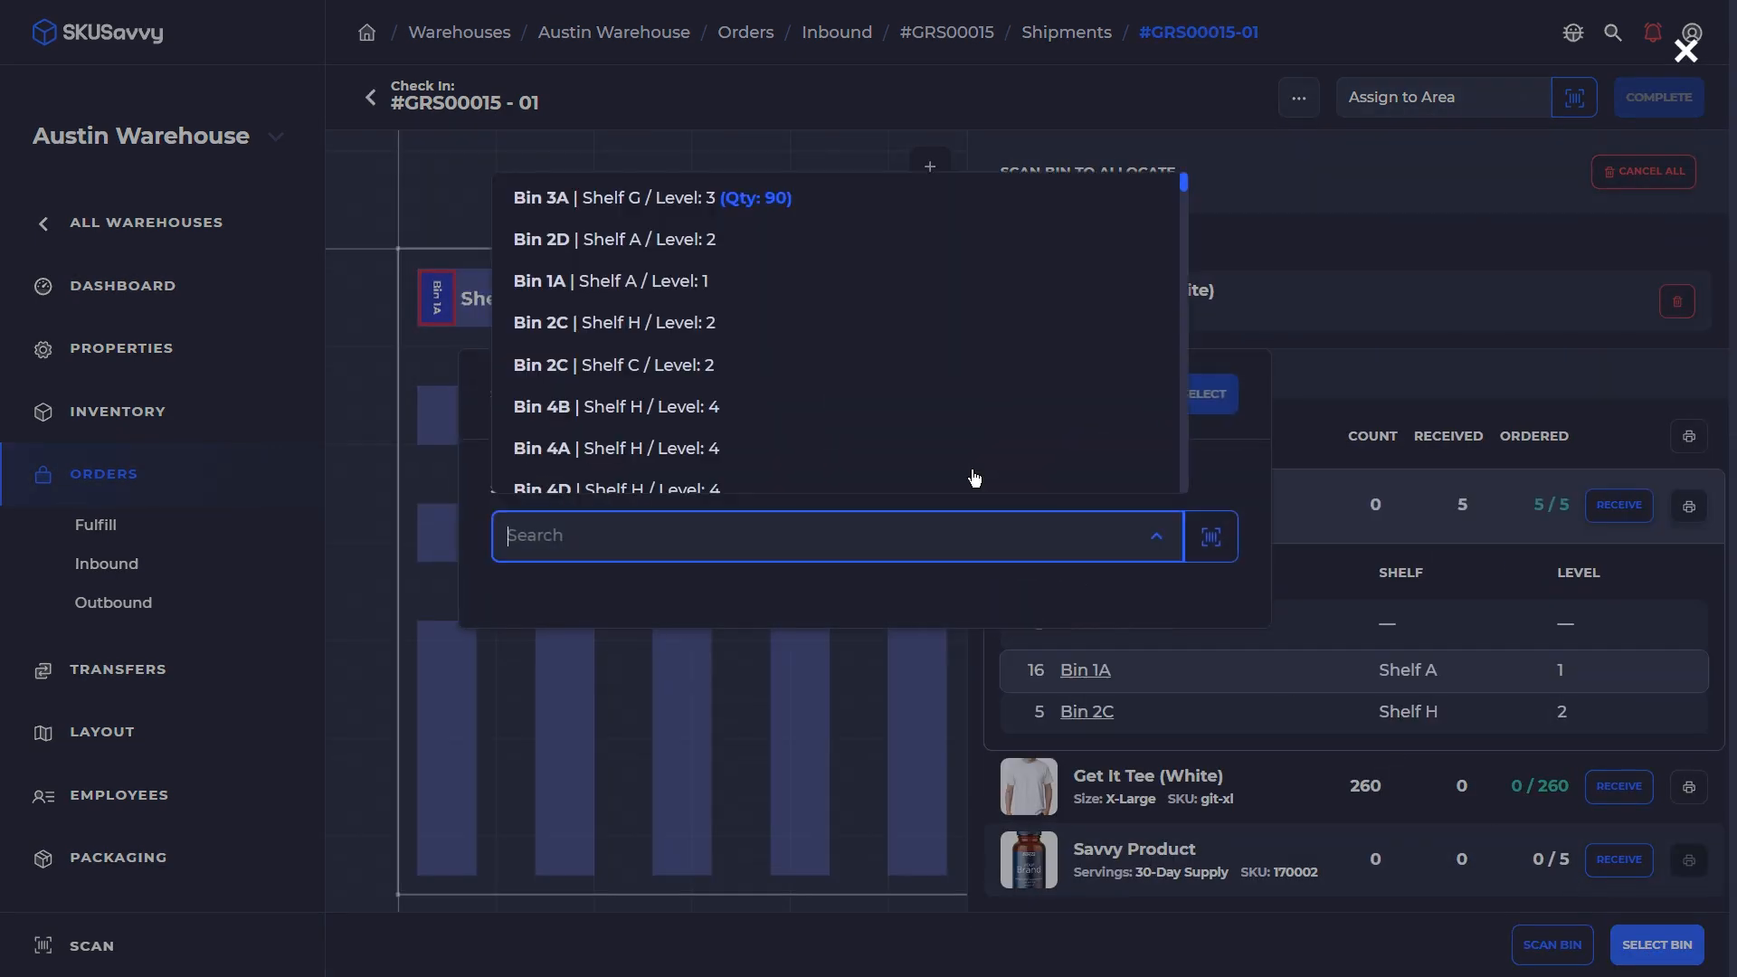
click(839, 203)
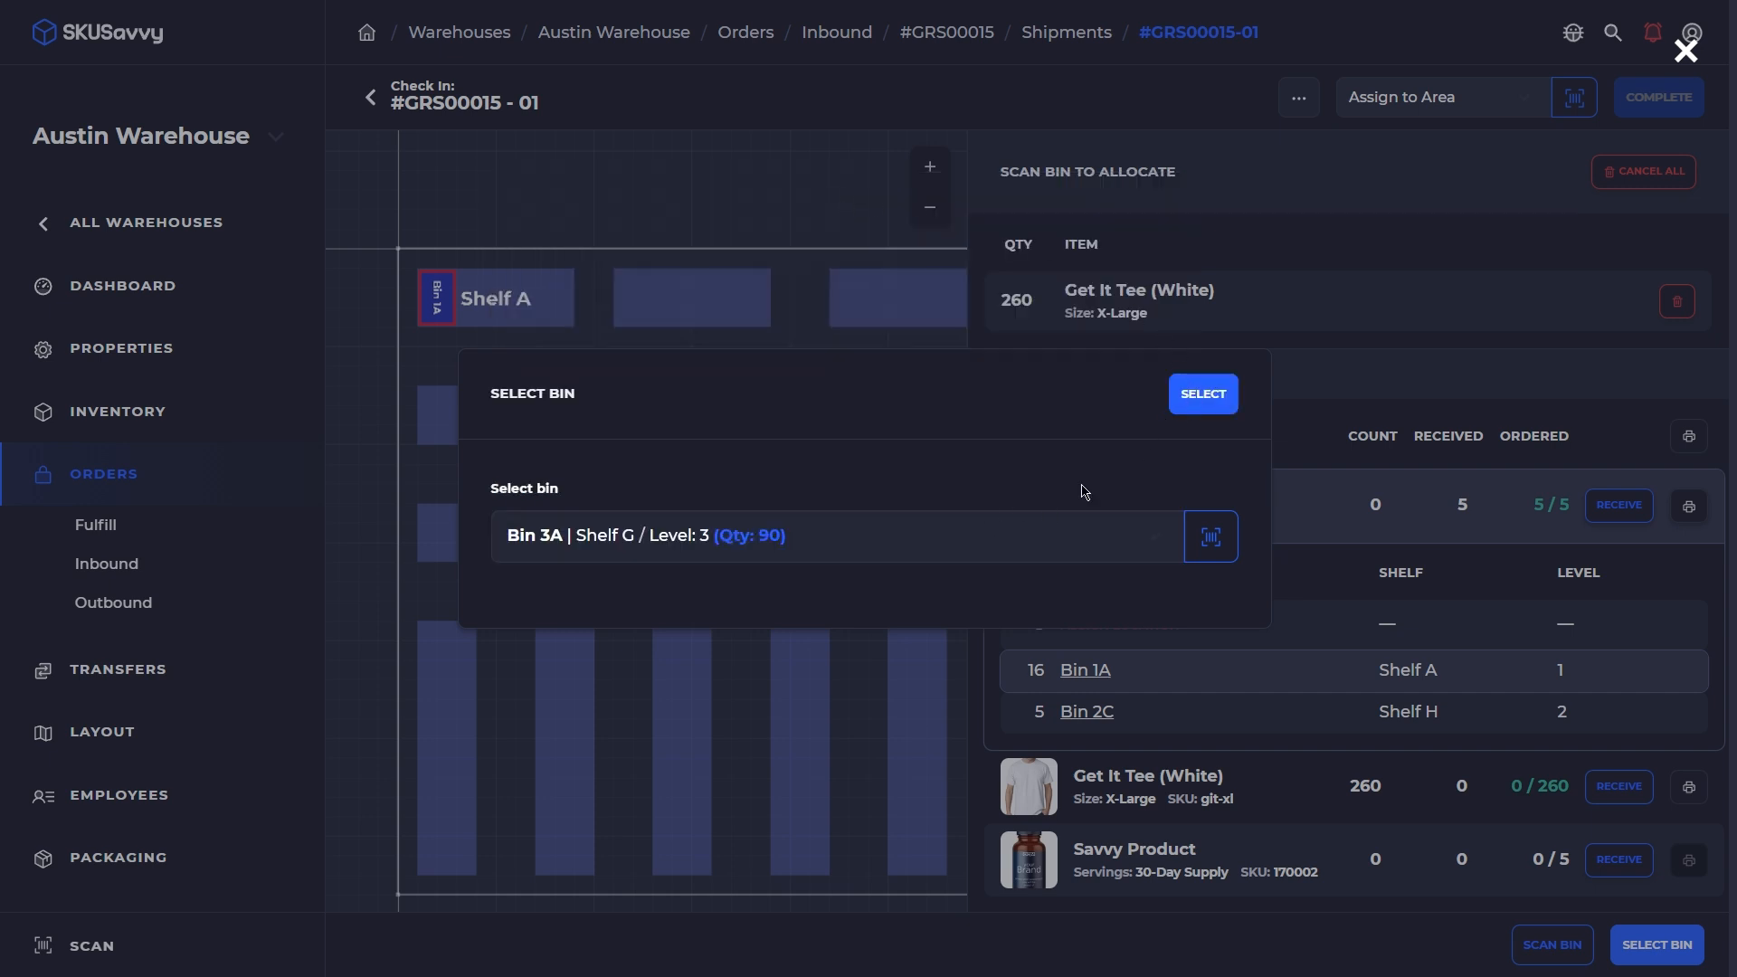
click(1185, 401)
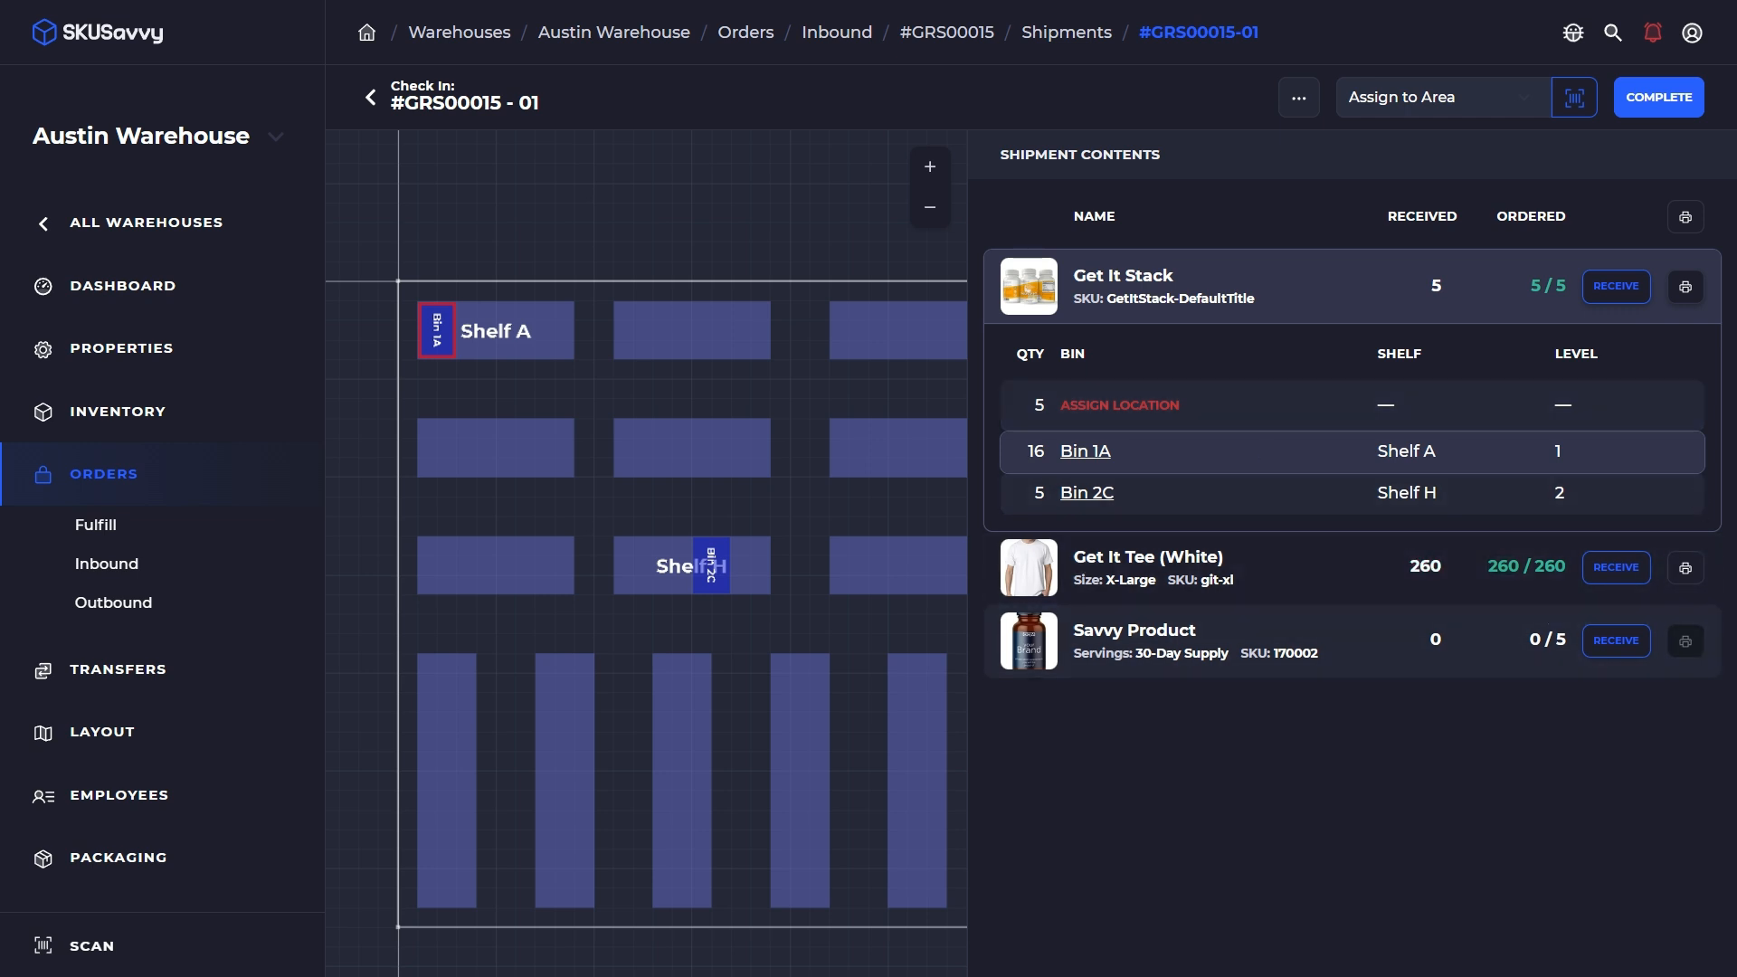
Preview the print label for Get It Stack and complete the check-in of the order's first shipment
click(1685, 287)
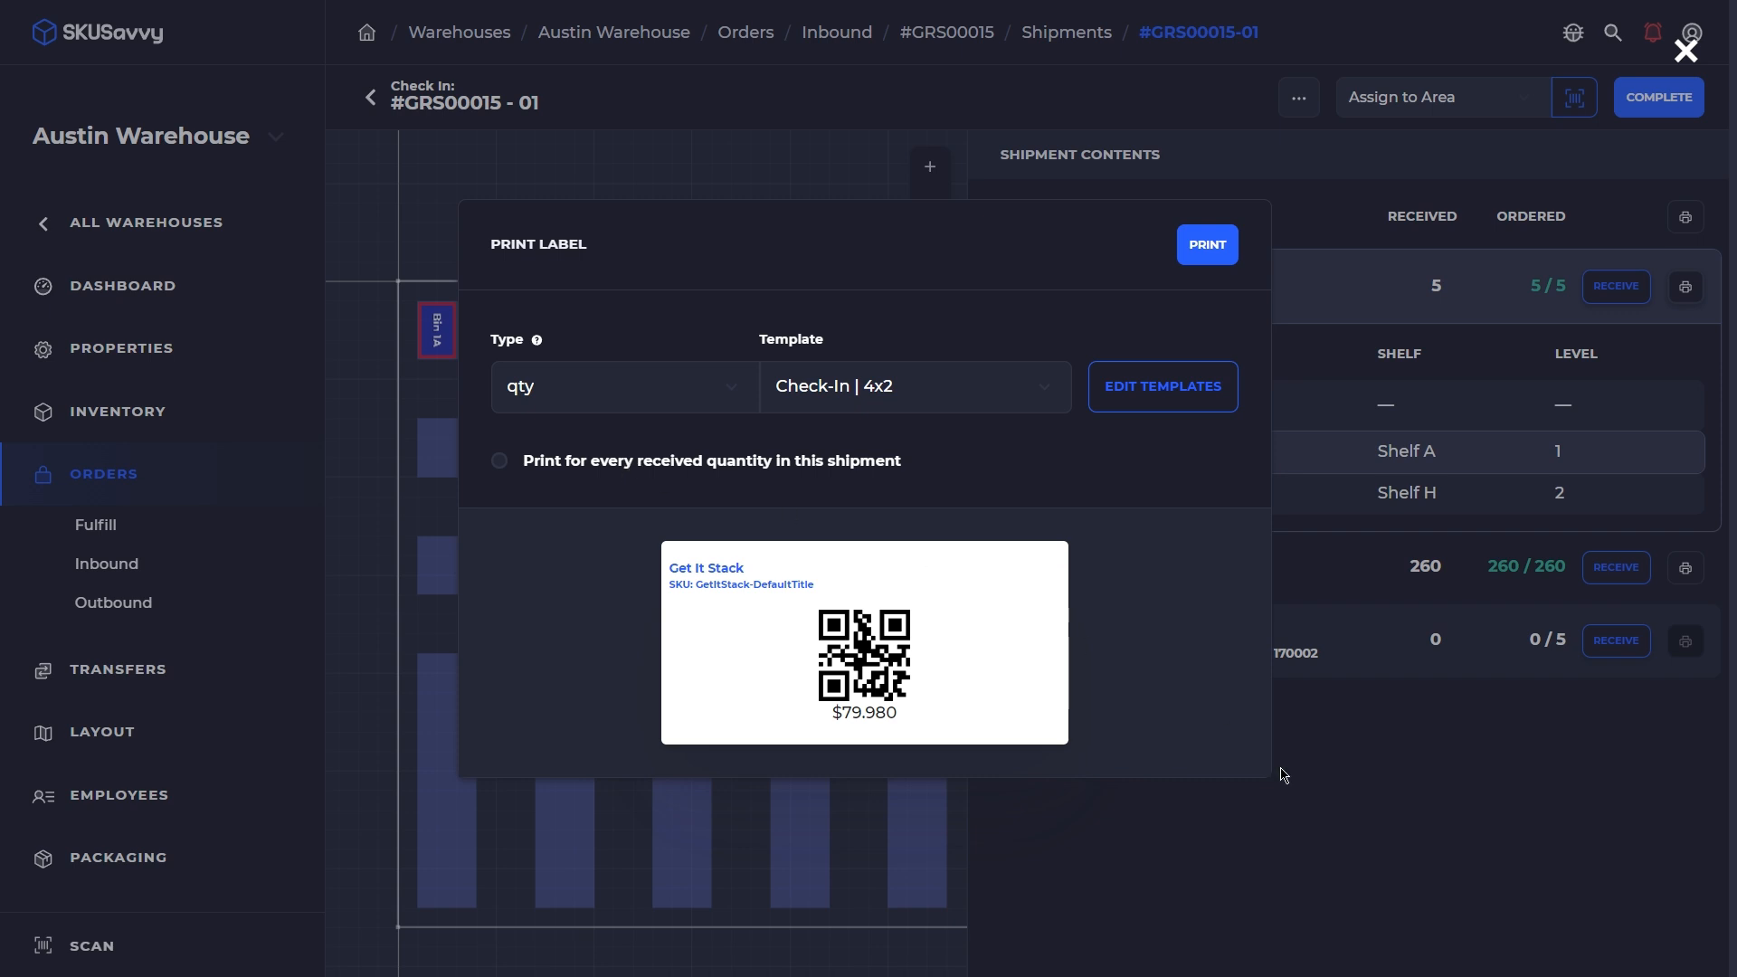
click(1448, 744)
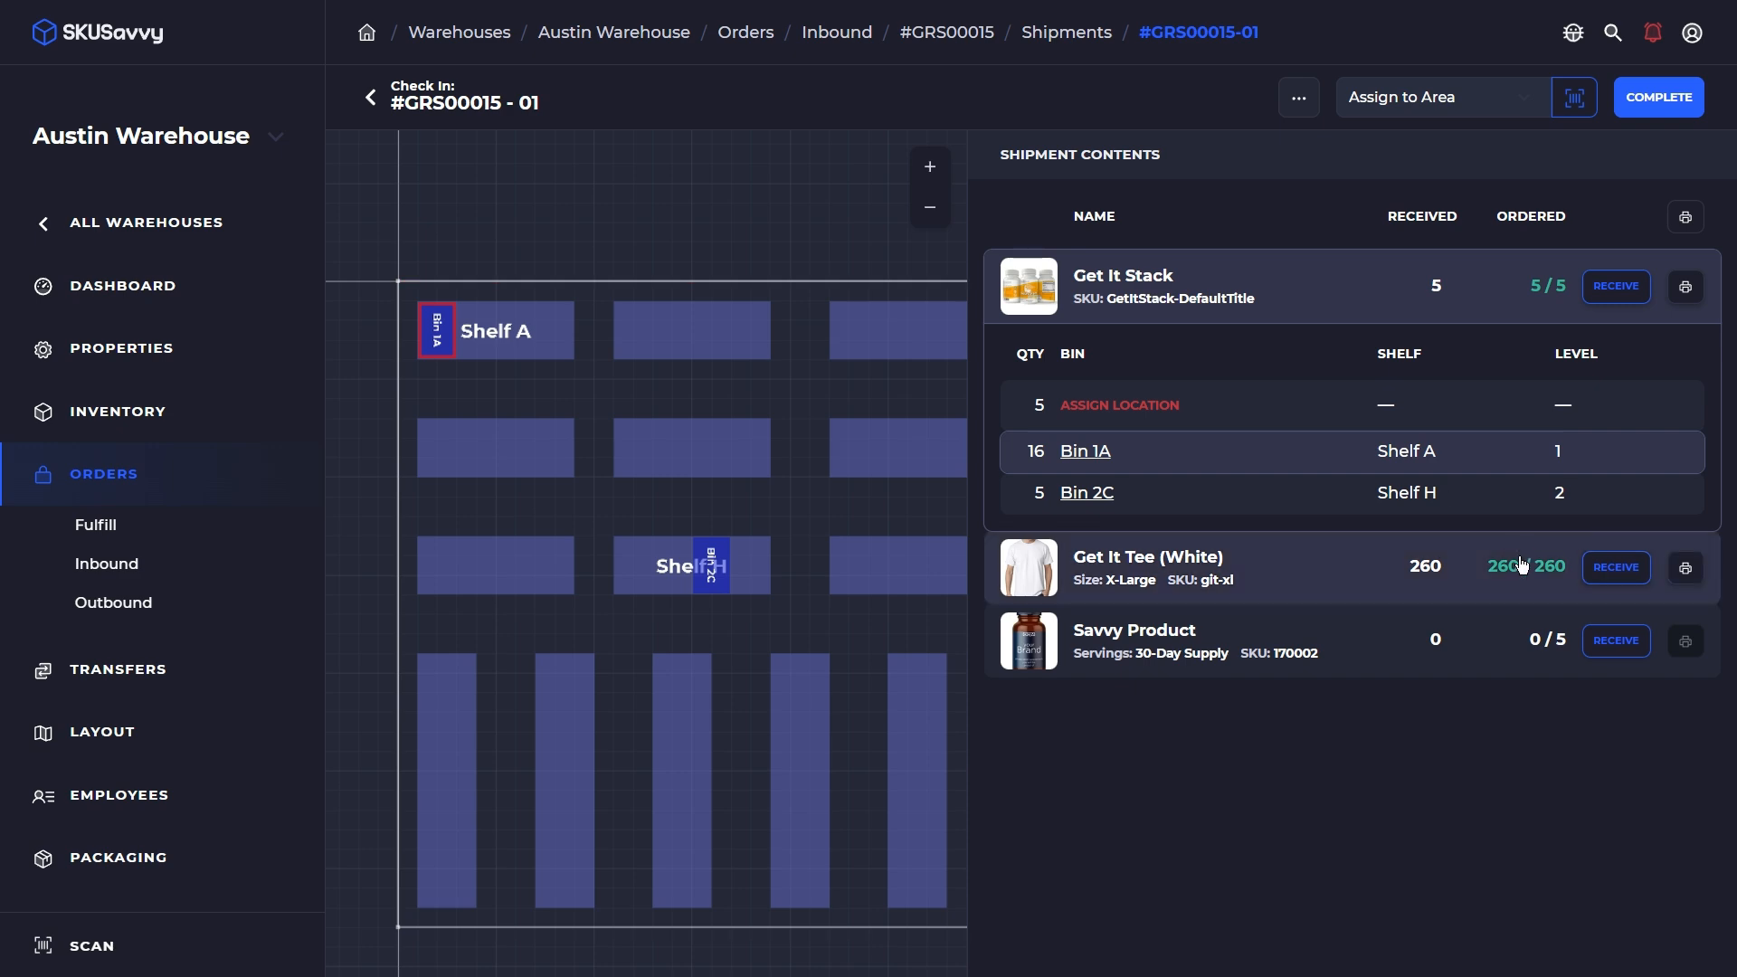
click(1669, 102)
Start checking in the order's second shipment, marking it as delivered
scroll(995, 362, down, 5)
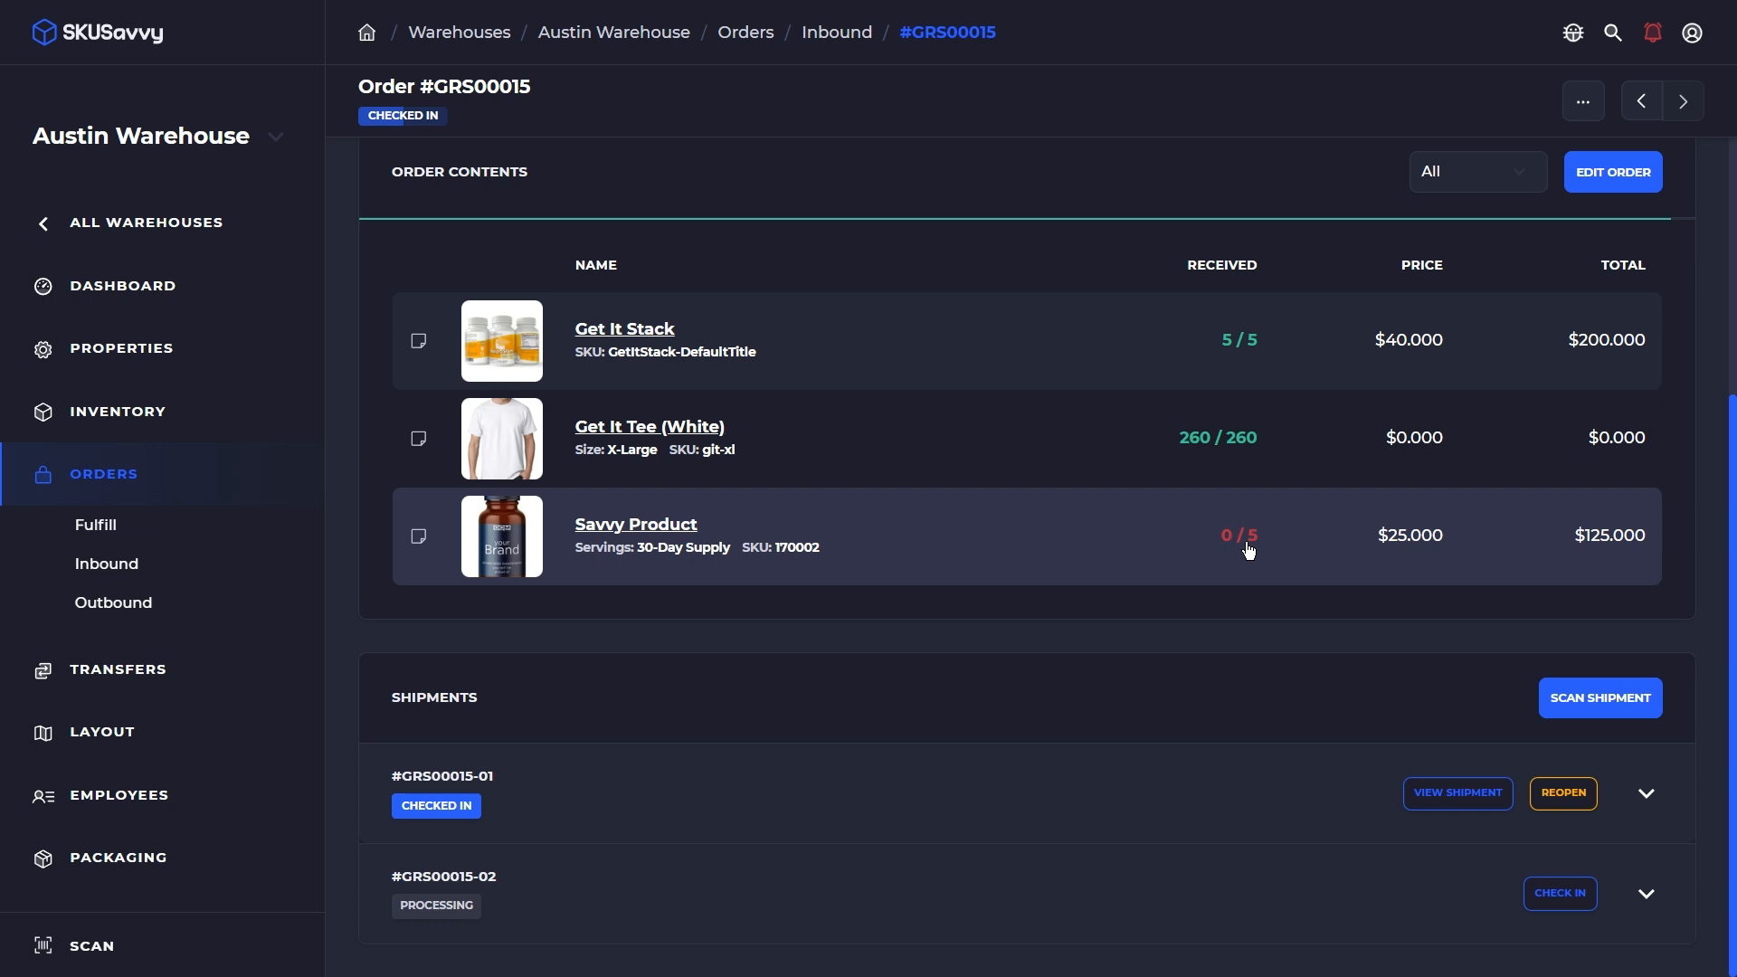
click(1560, 891)
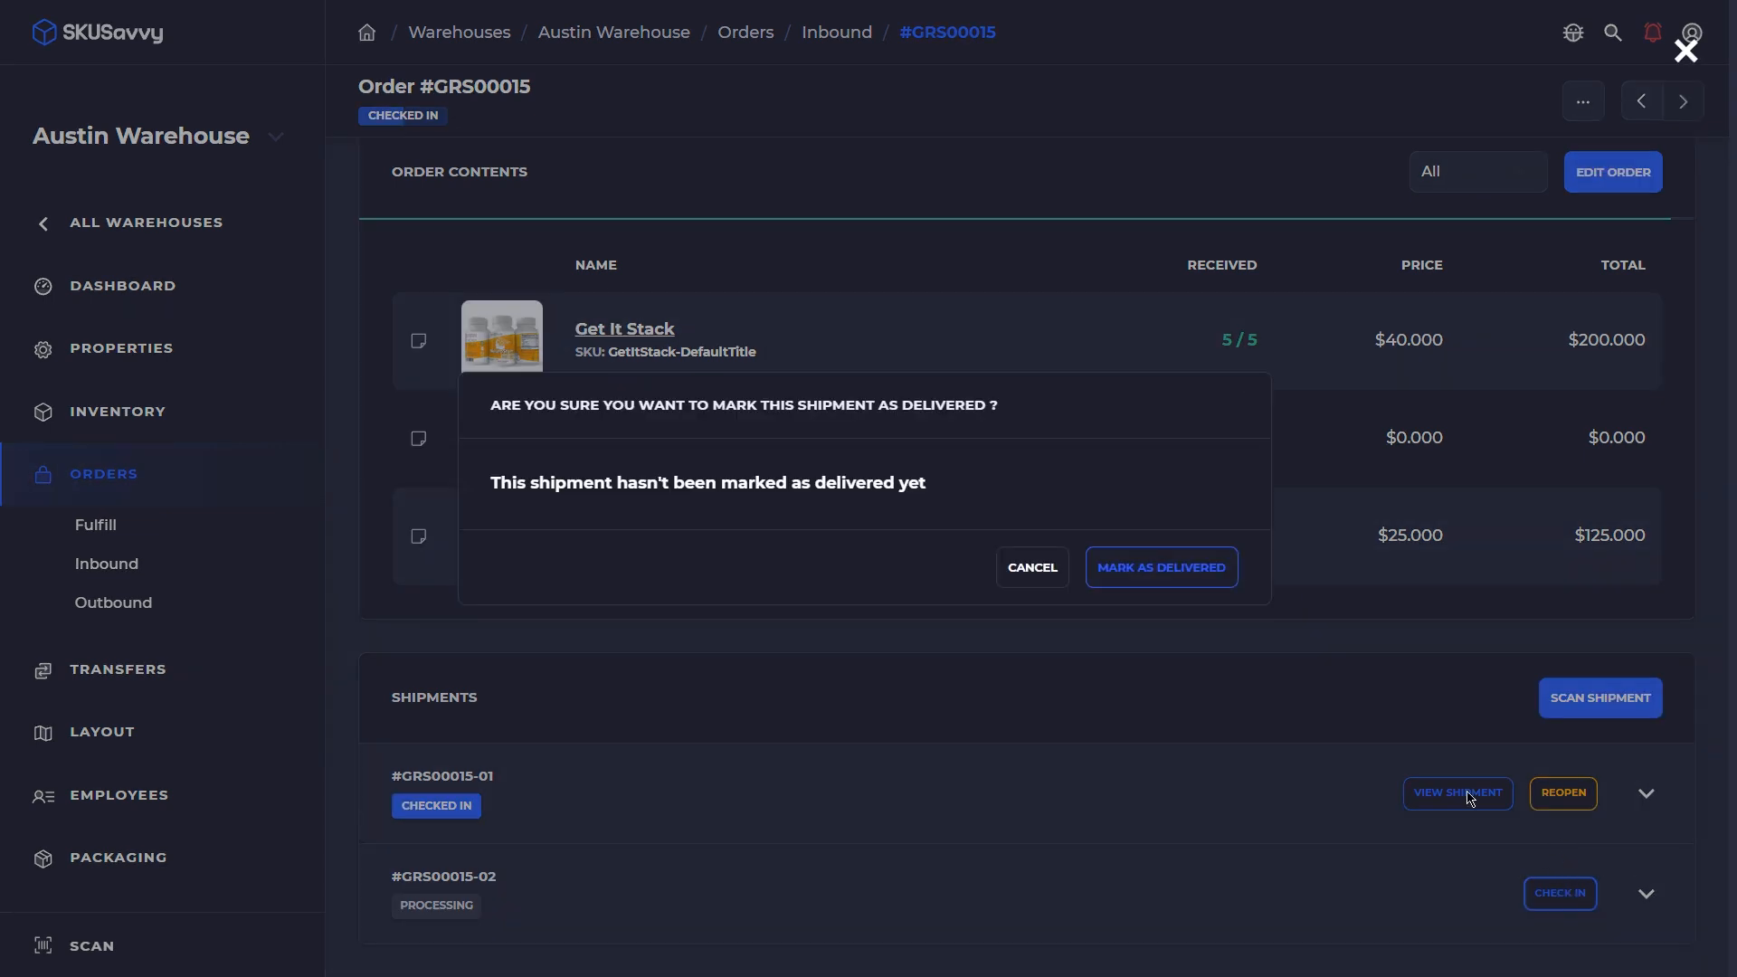
click(1154, 568)
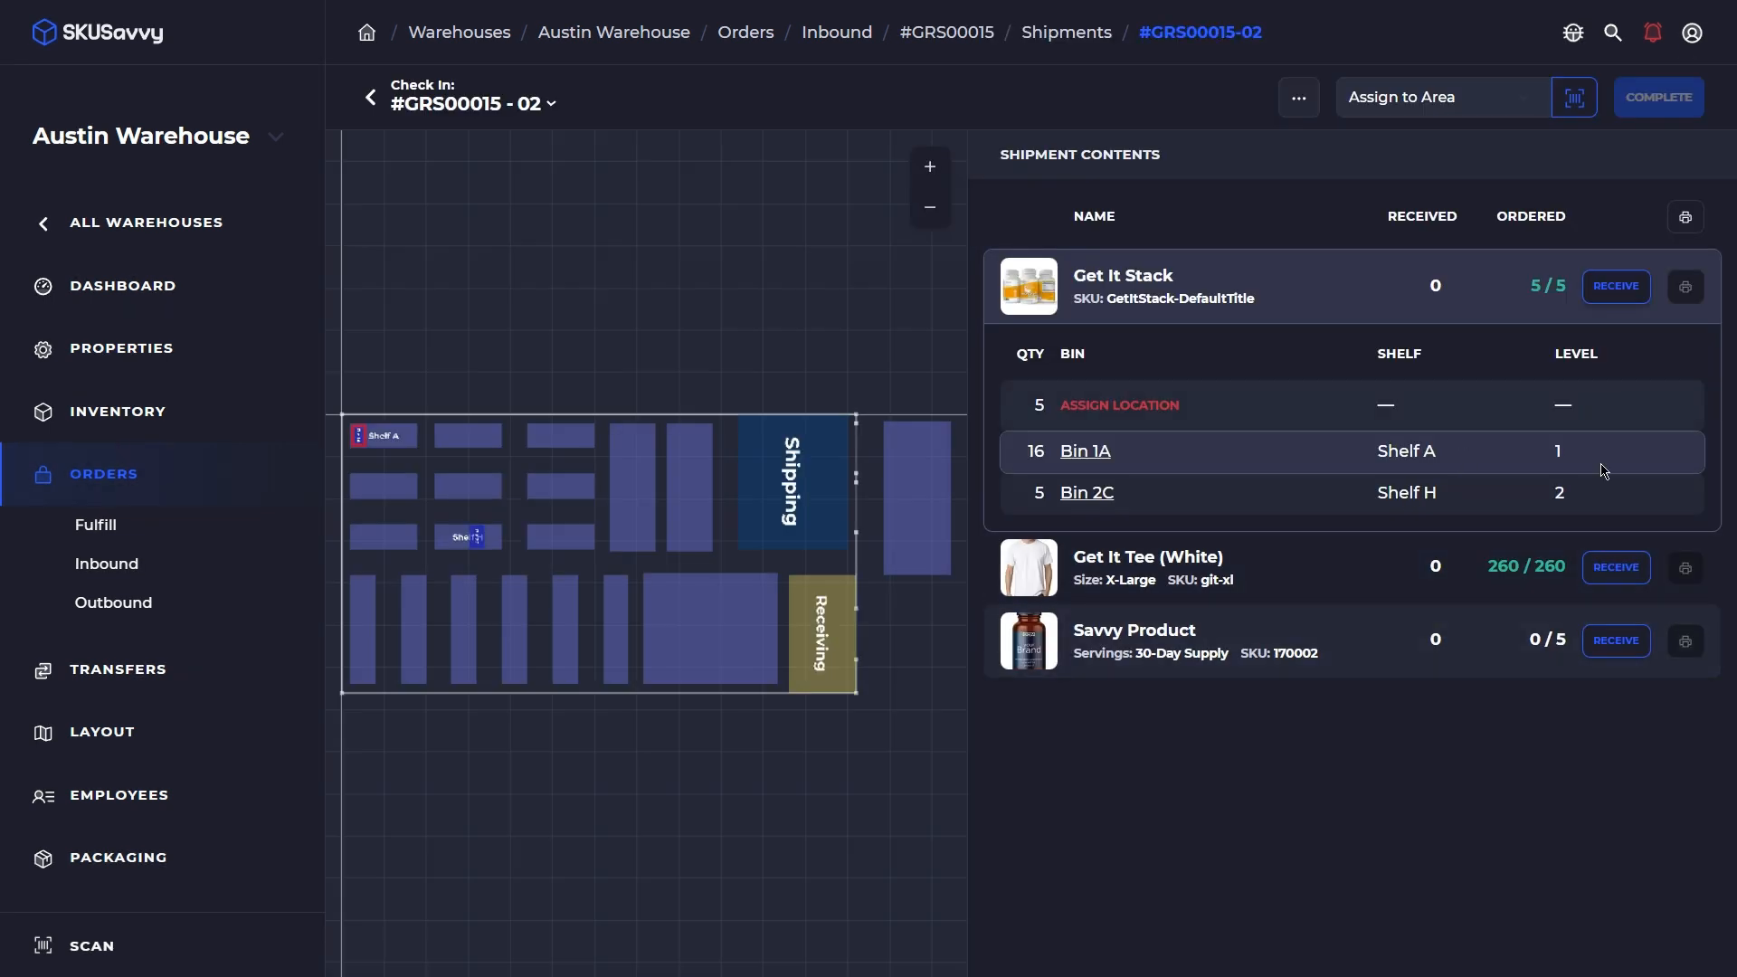
Receive 5 units of Savvy Product (30-Day Supply) under Lot #77, expiring 12/8/2024
click(1632, 644)
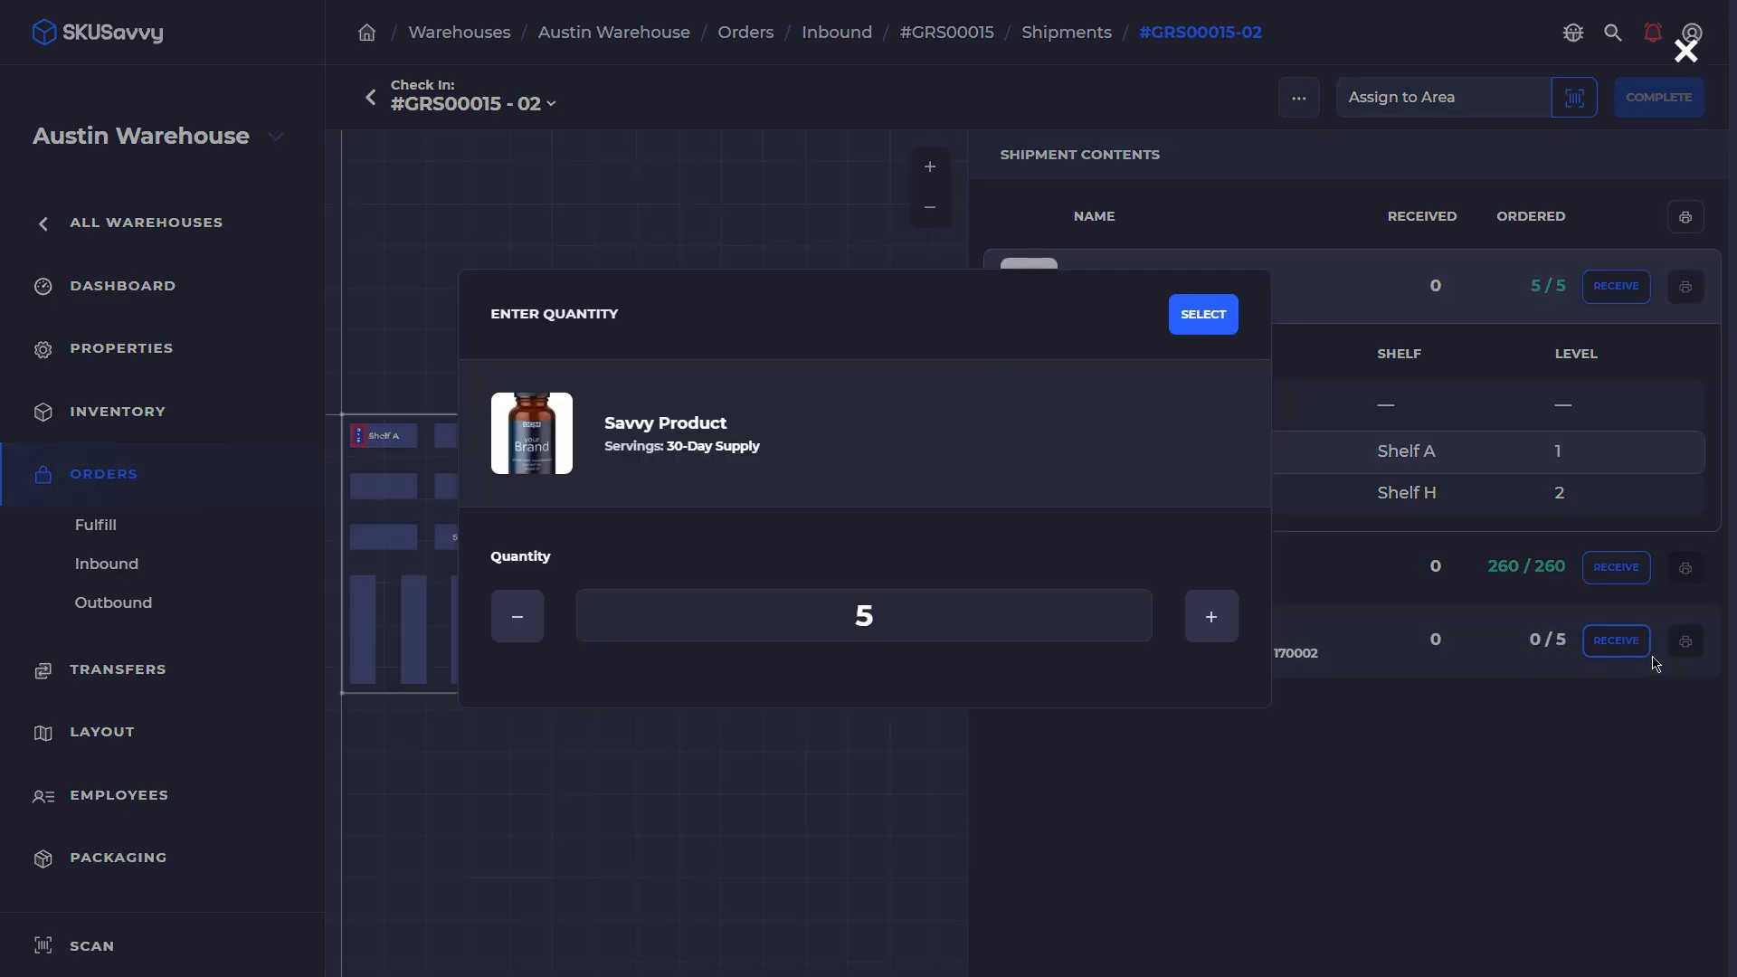
click(1226, 324)
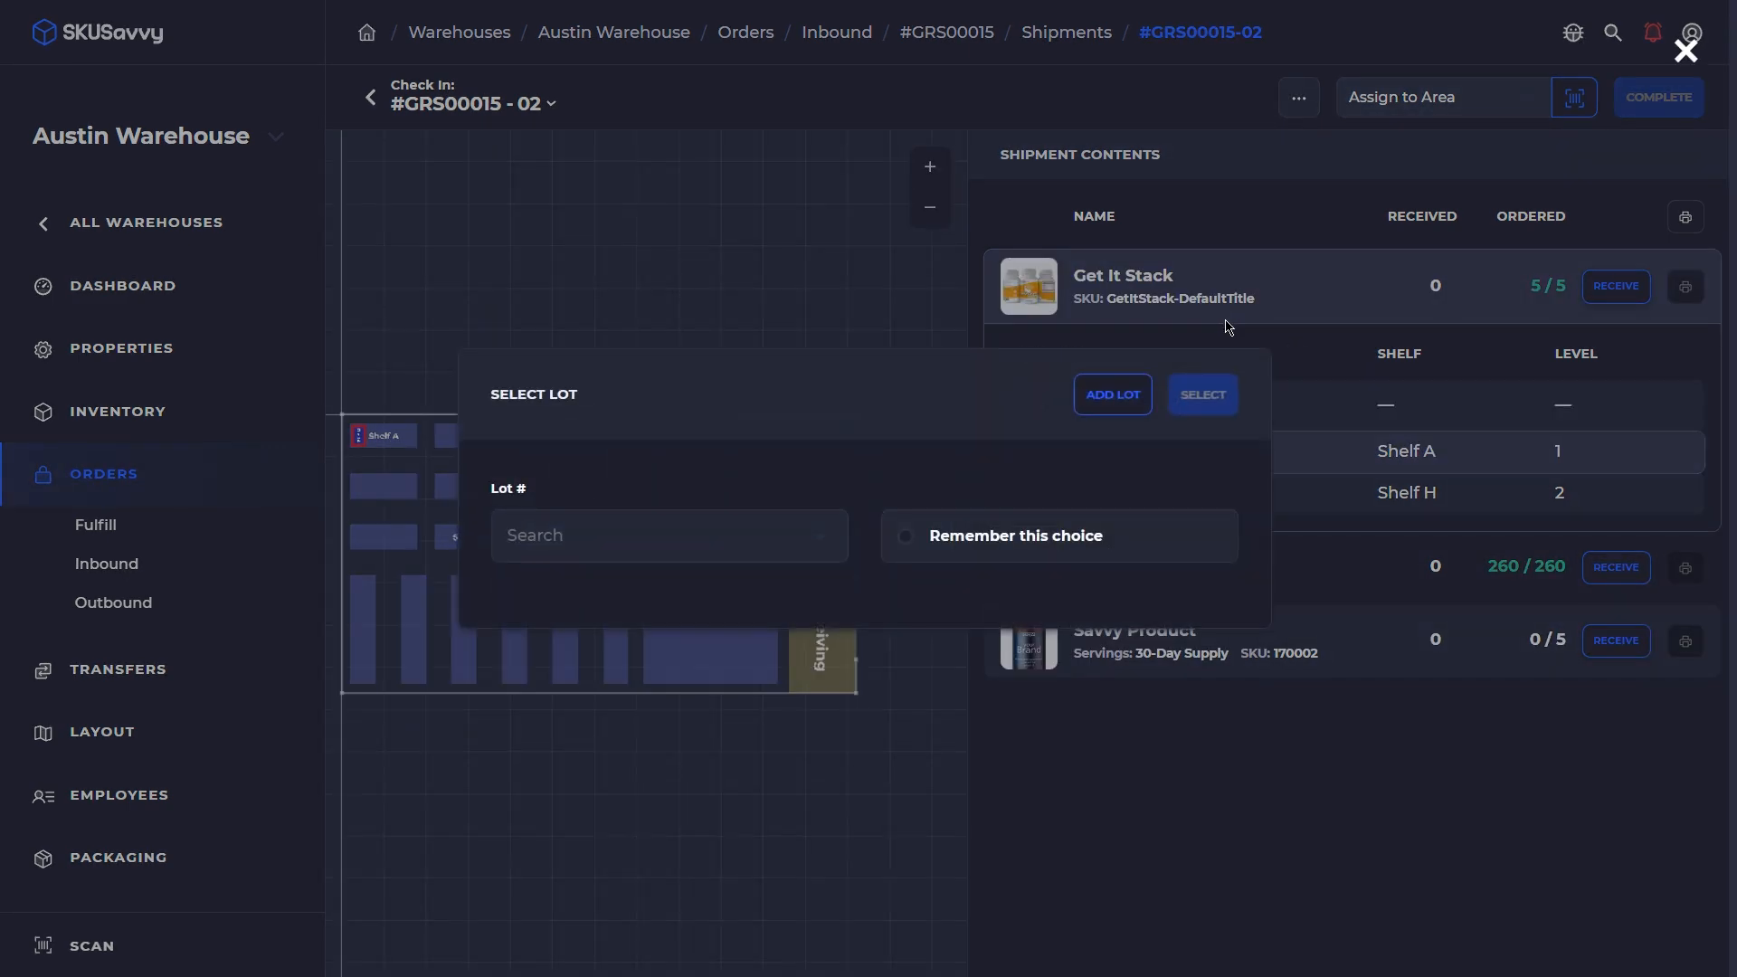
click(702, 535)
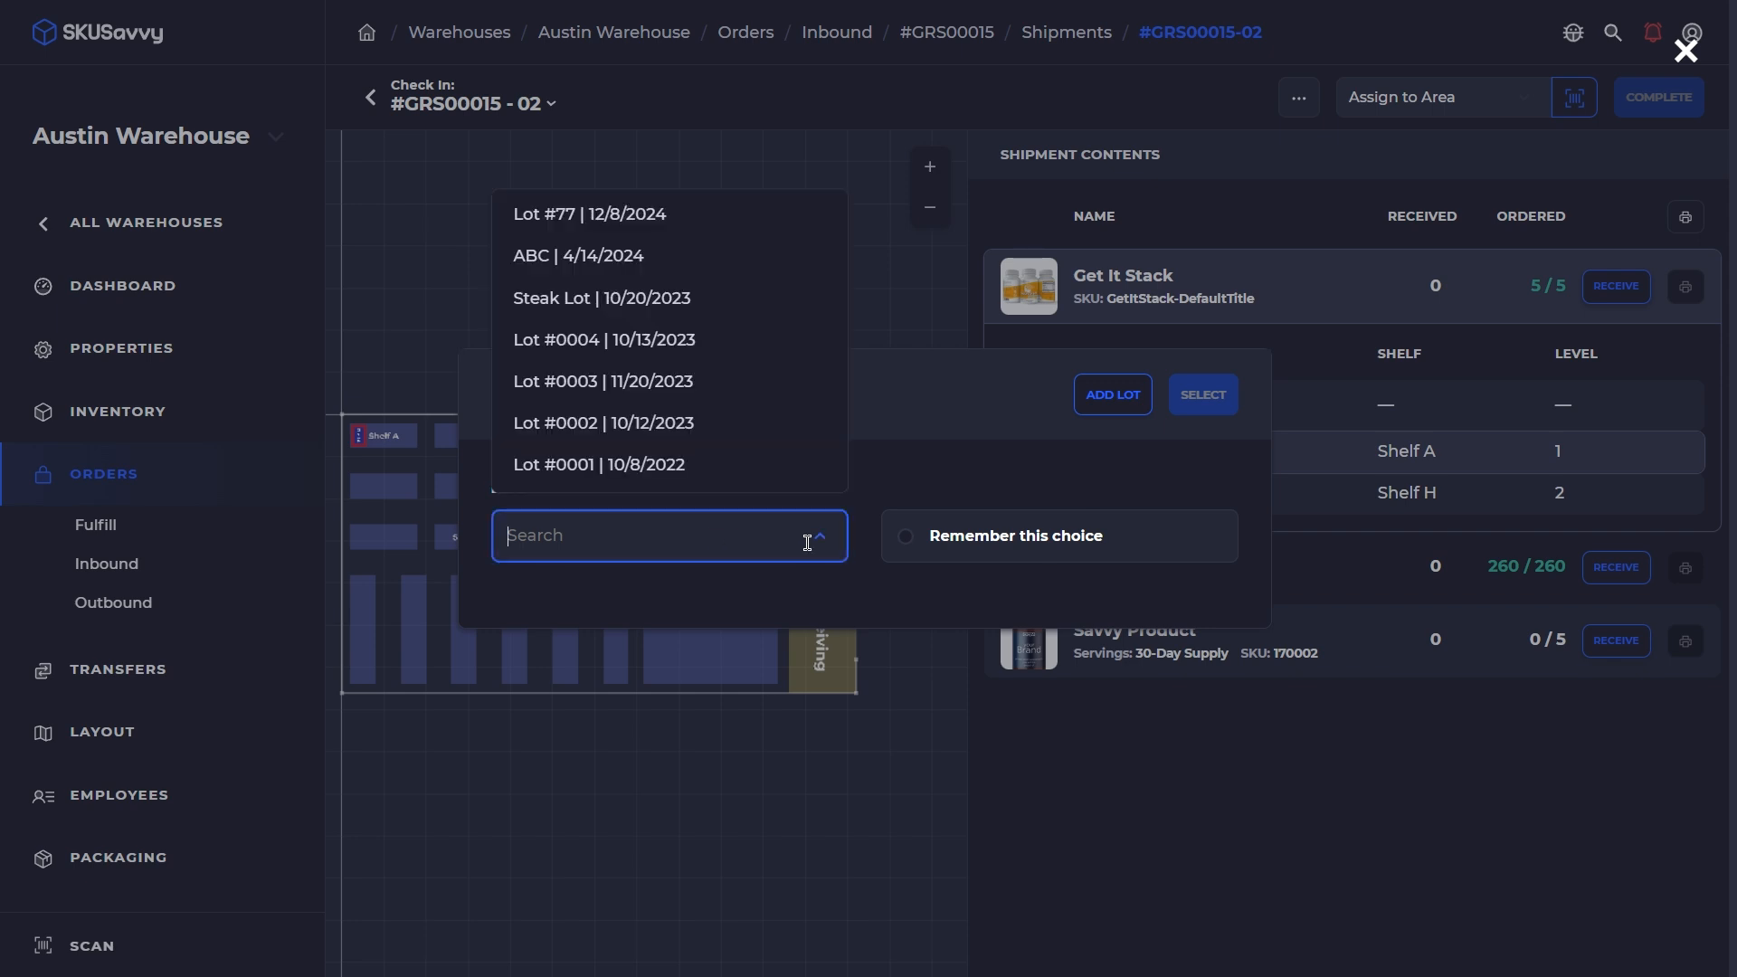
click(745, 227)
click(1203, 396)
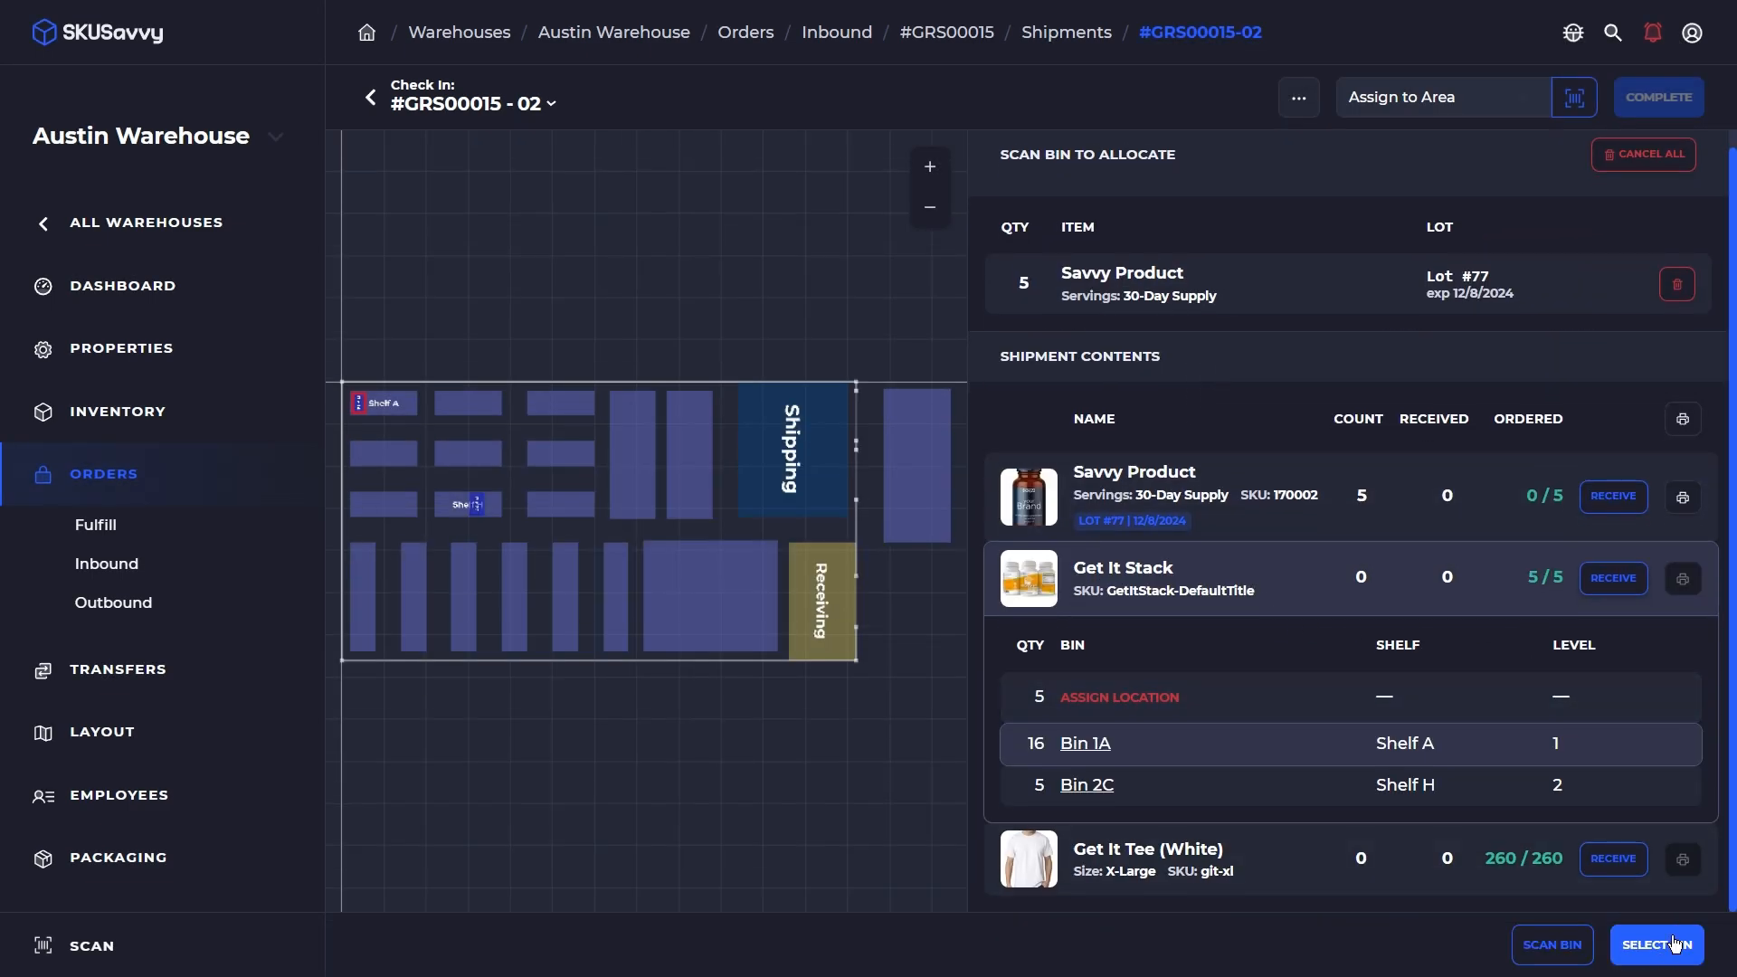
Allocate the received Savvy Product units to Bin 2C on Shelf C, Level 2, and complete the shipment's check-in
click(1665, 943)
click(950, 197)
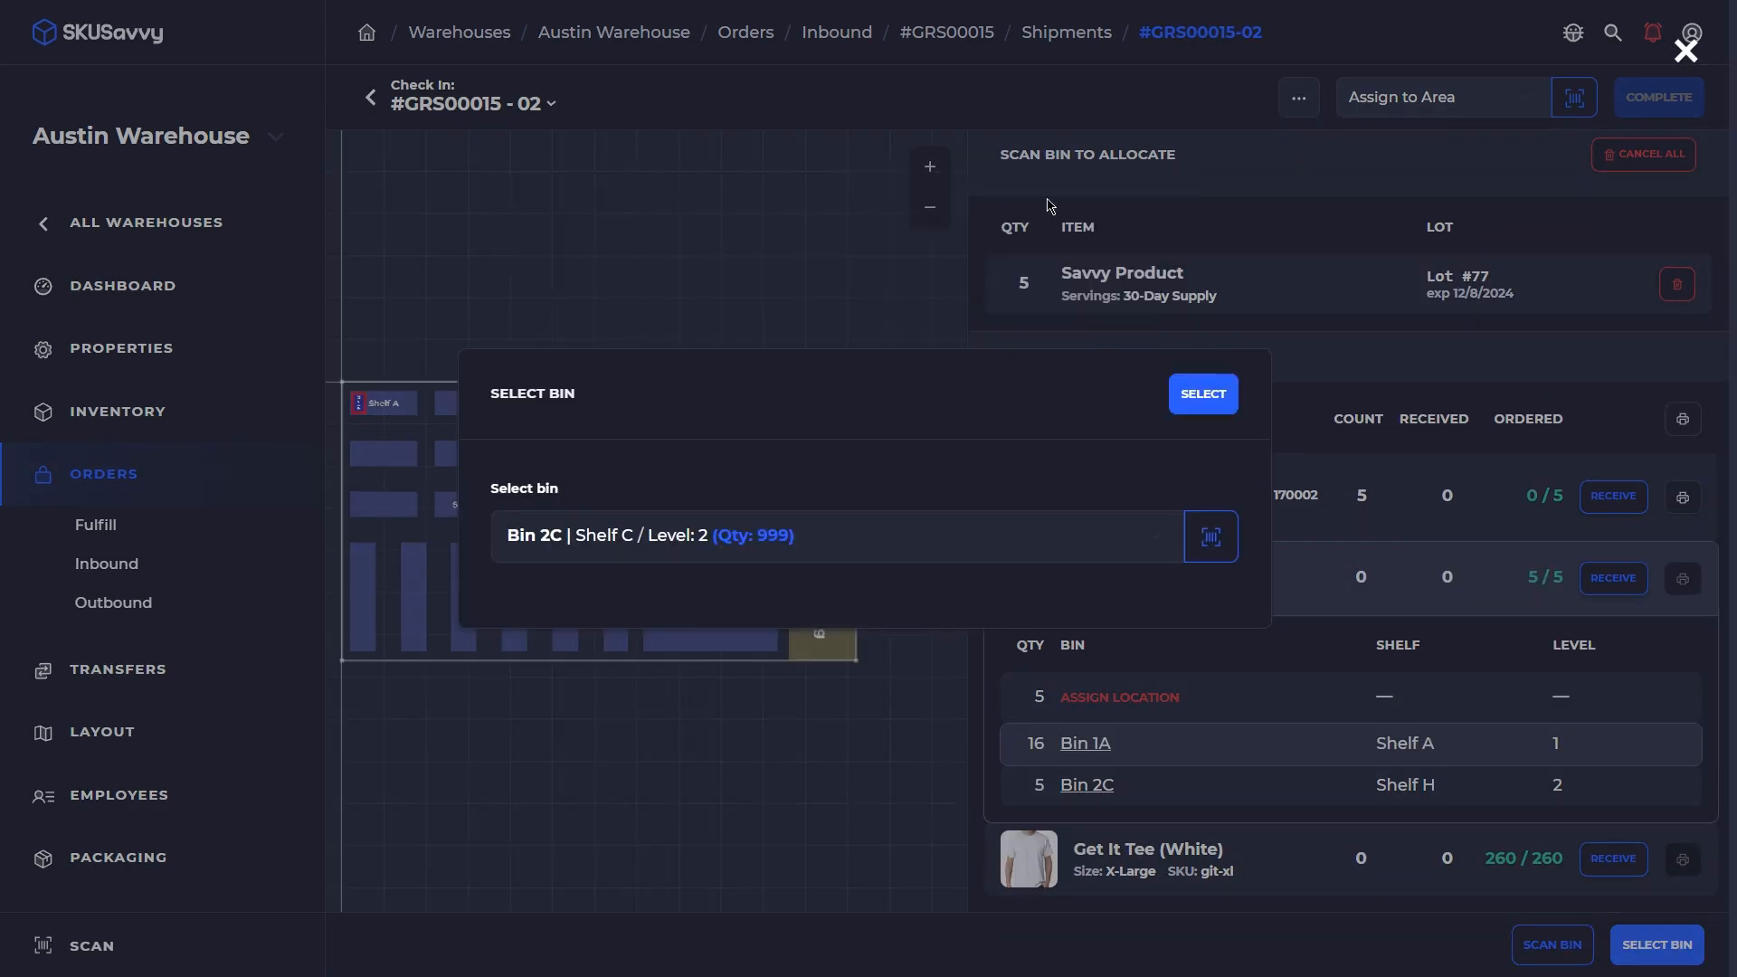
click(1203, 393)
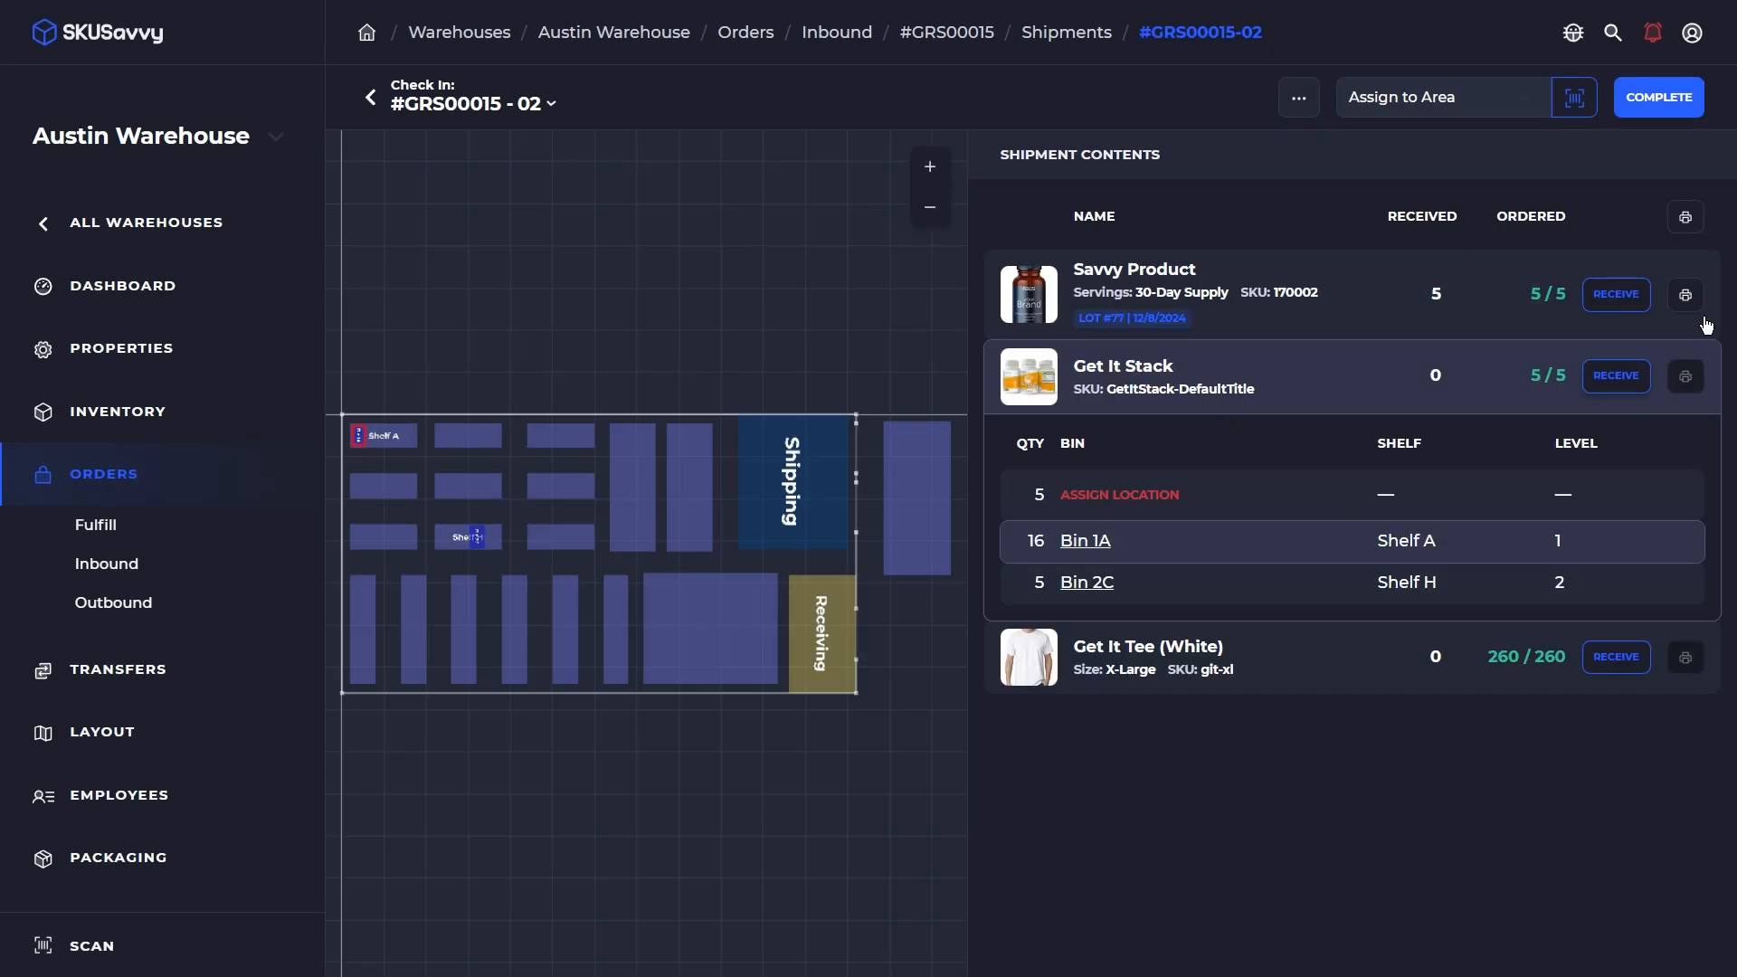
click(1642, 105)
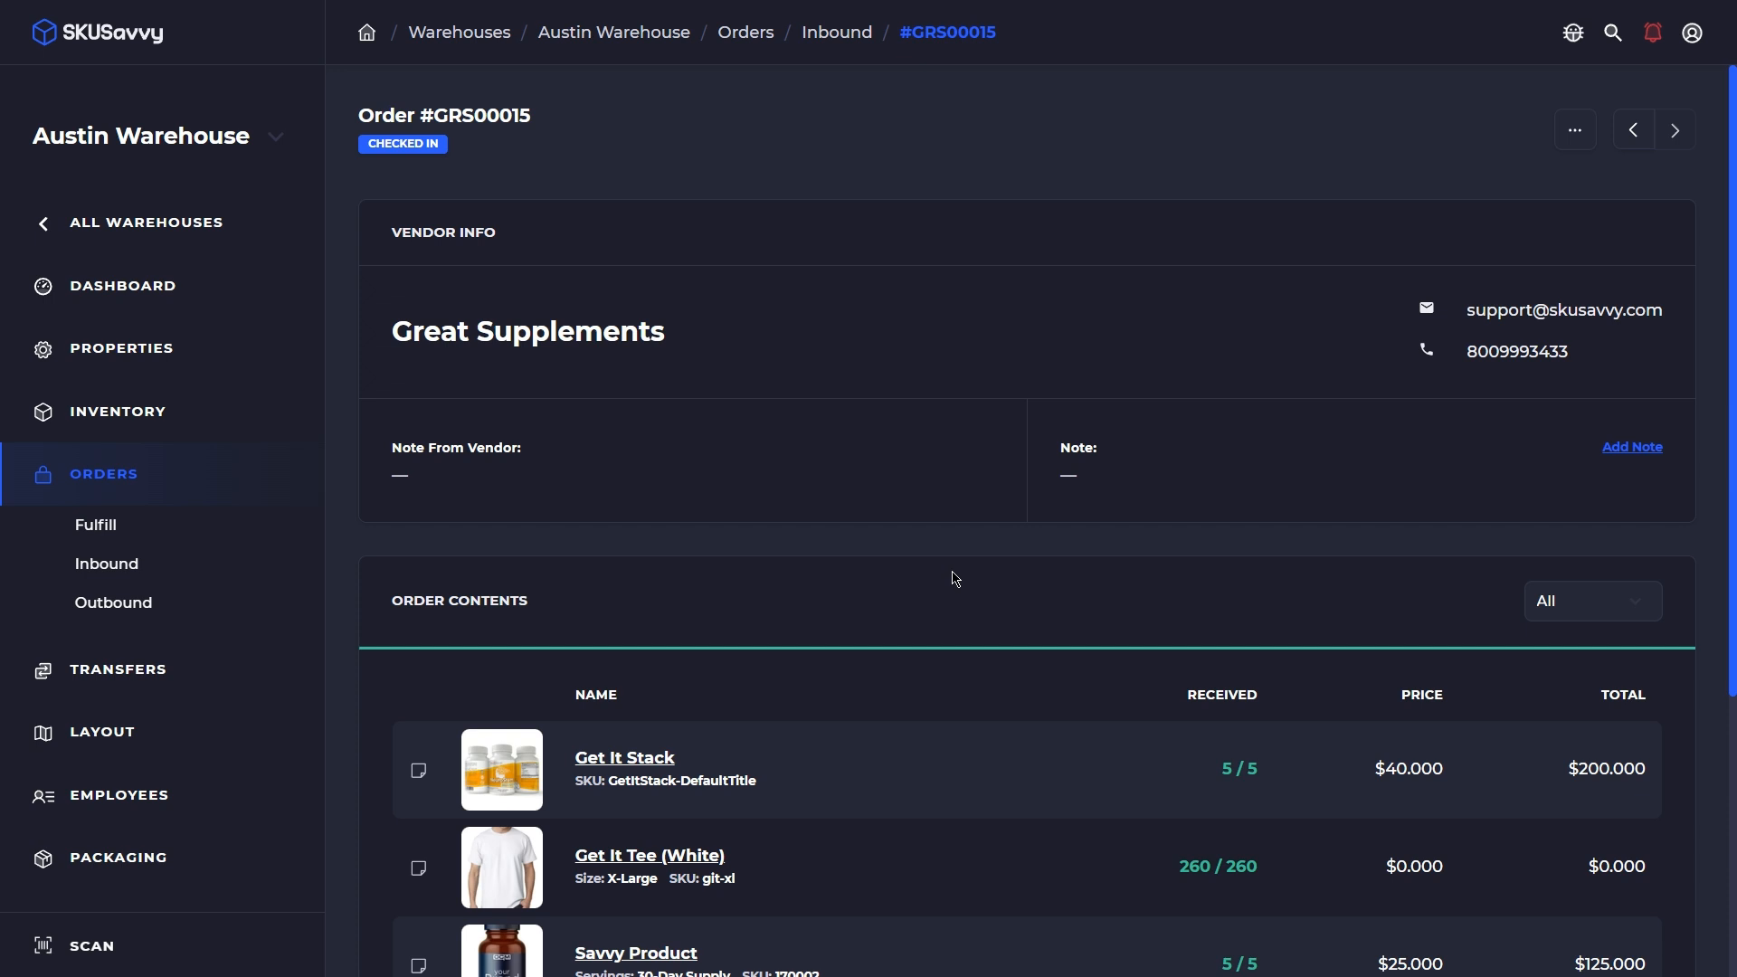
Review the checked-in order's contents and its order logs, returning to the order page
scroll(955, 579, down, 1)
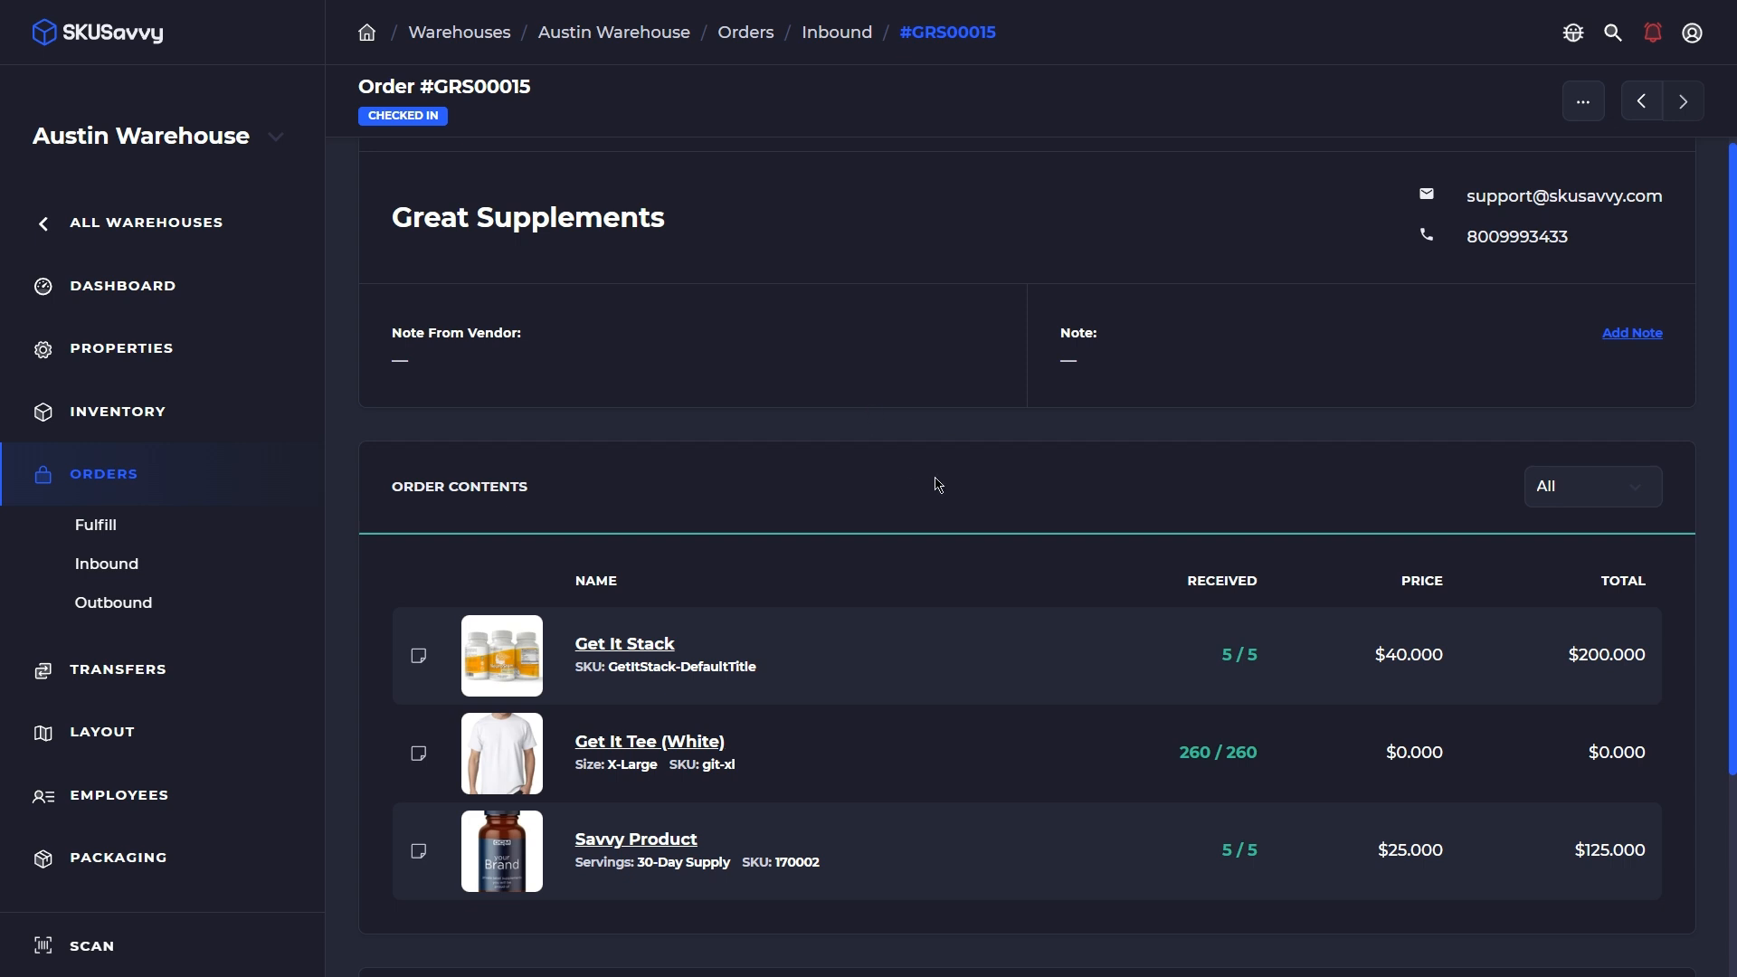
scroll(938, 485, up, 2)
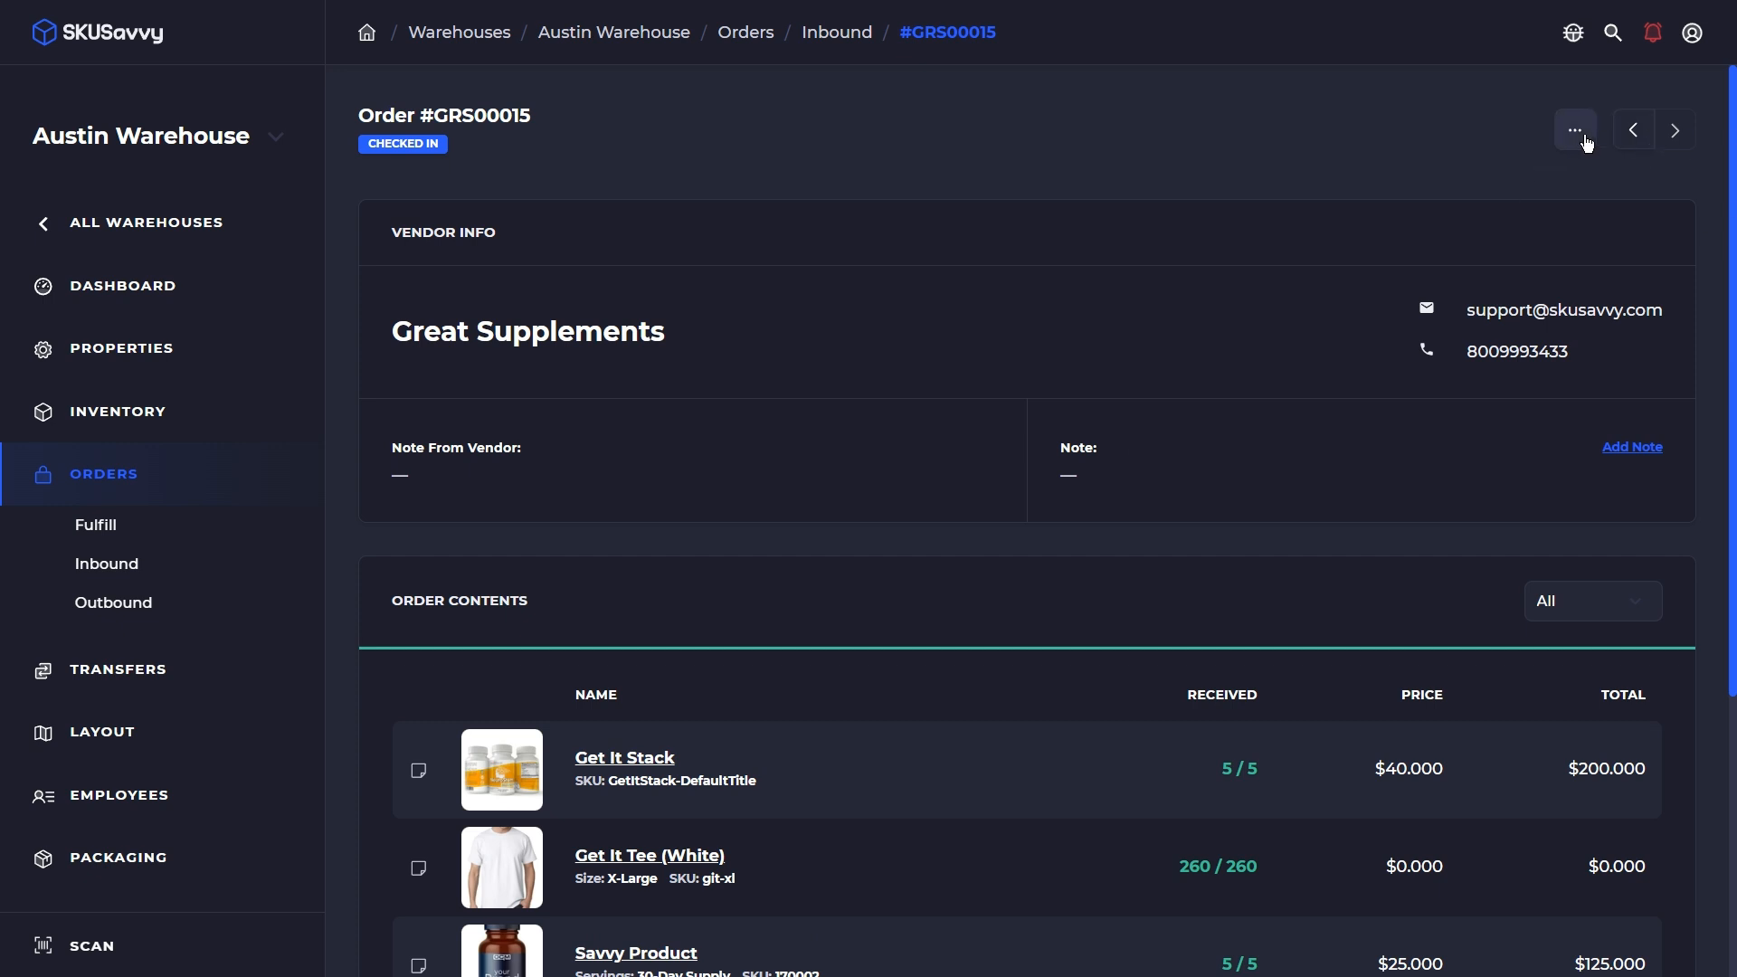
click(1575, 129)
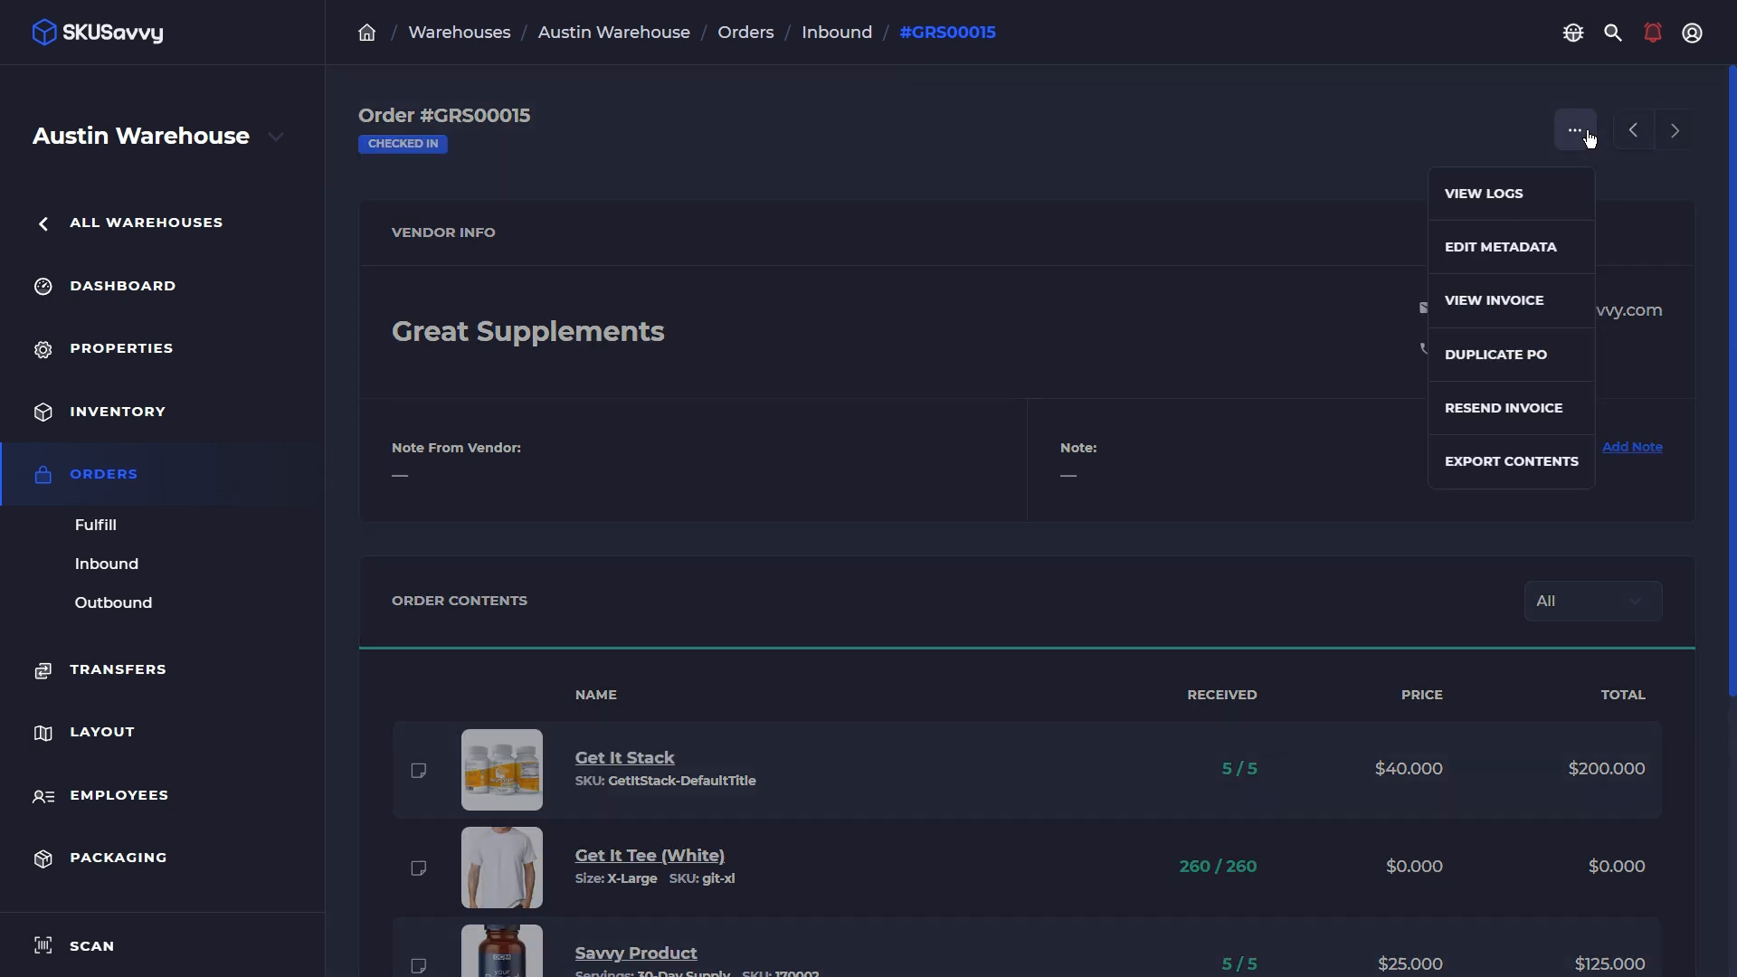
click(1504, 203)
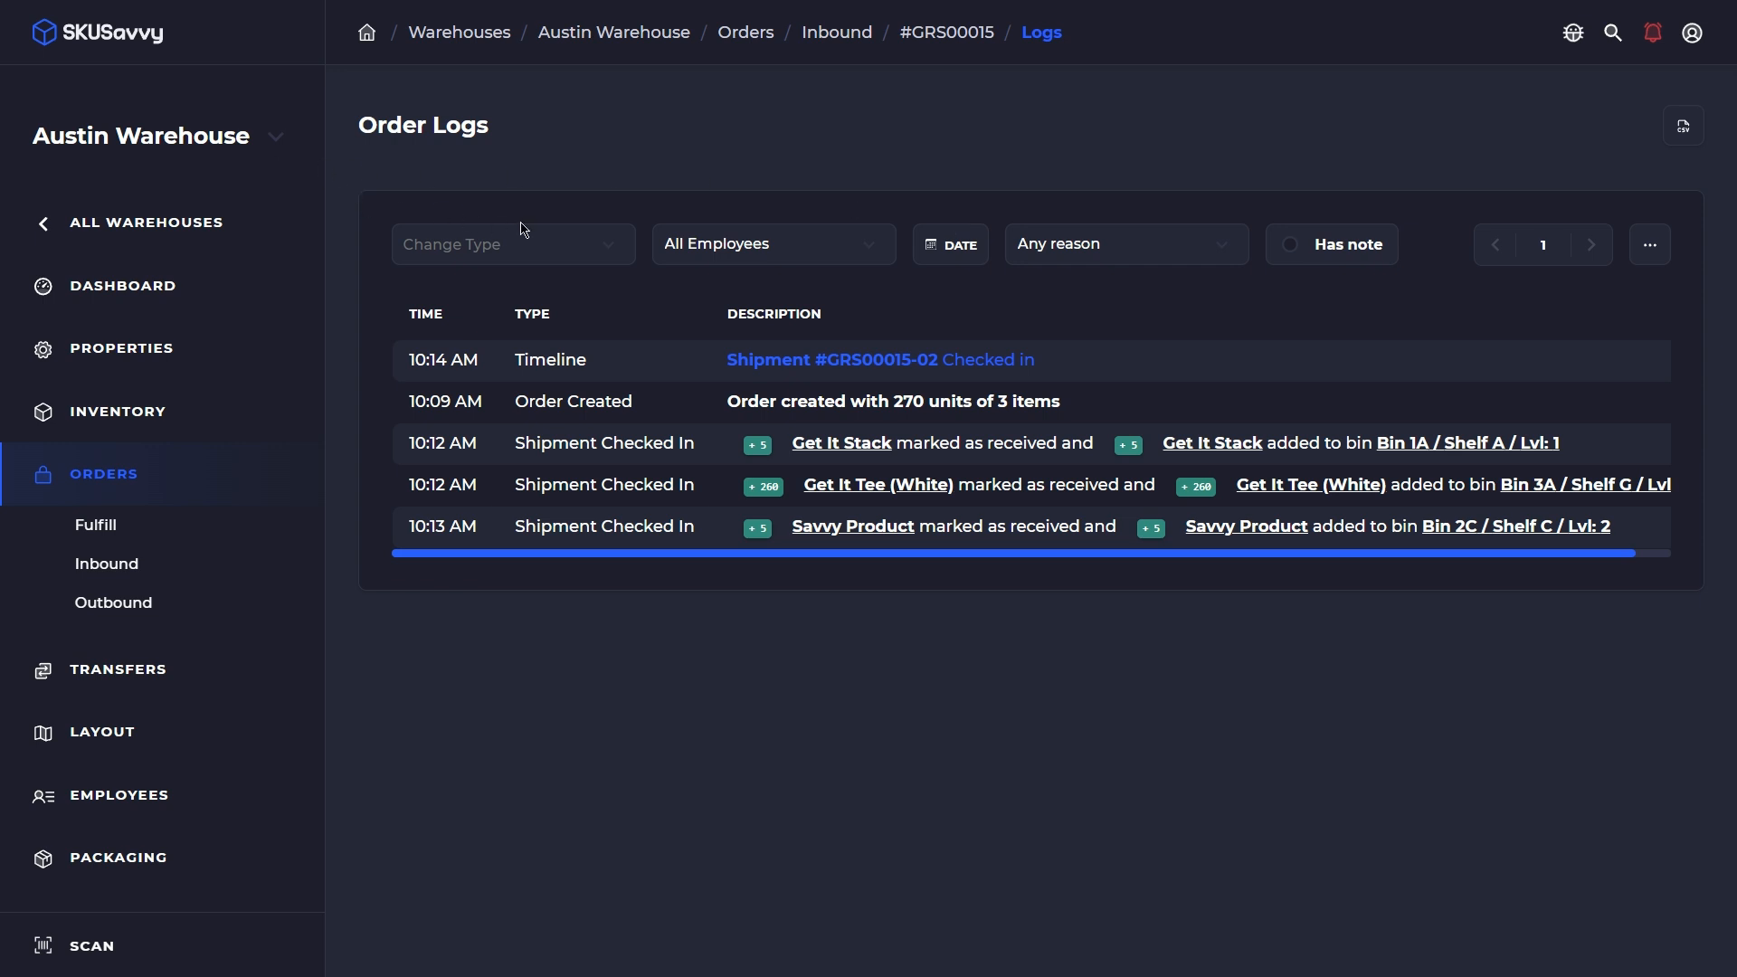
click(945, 33)
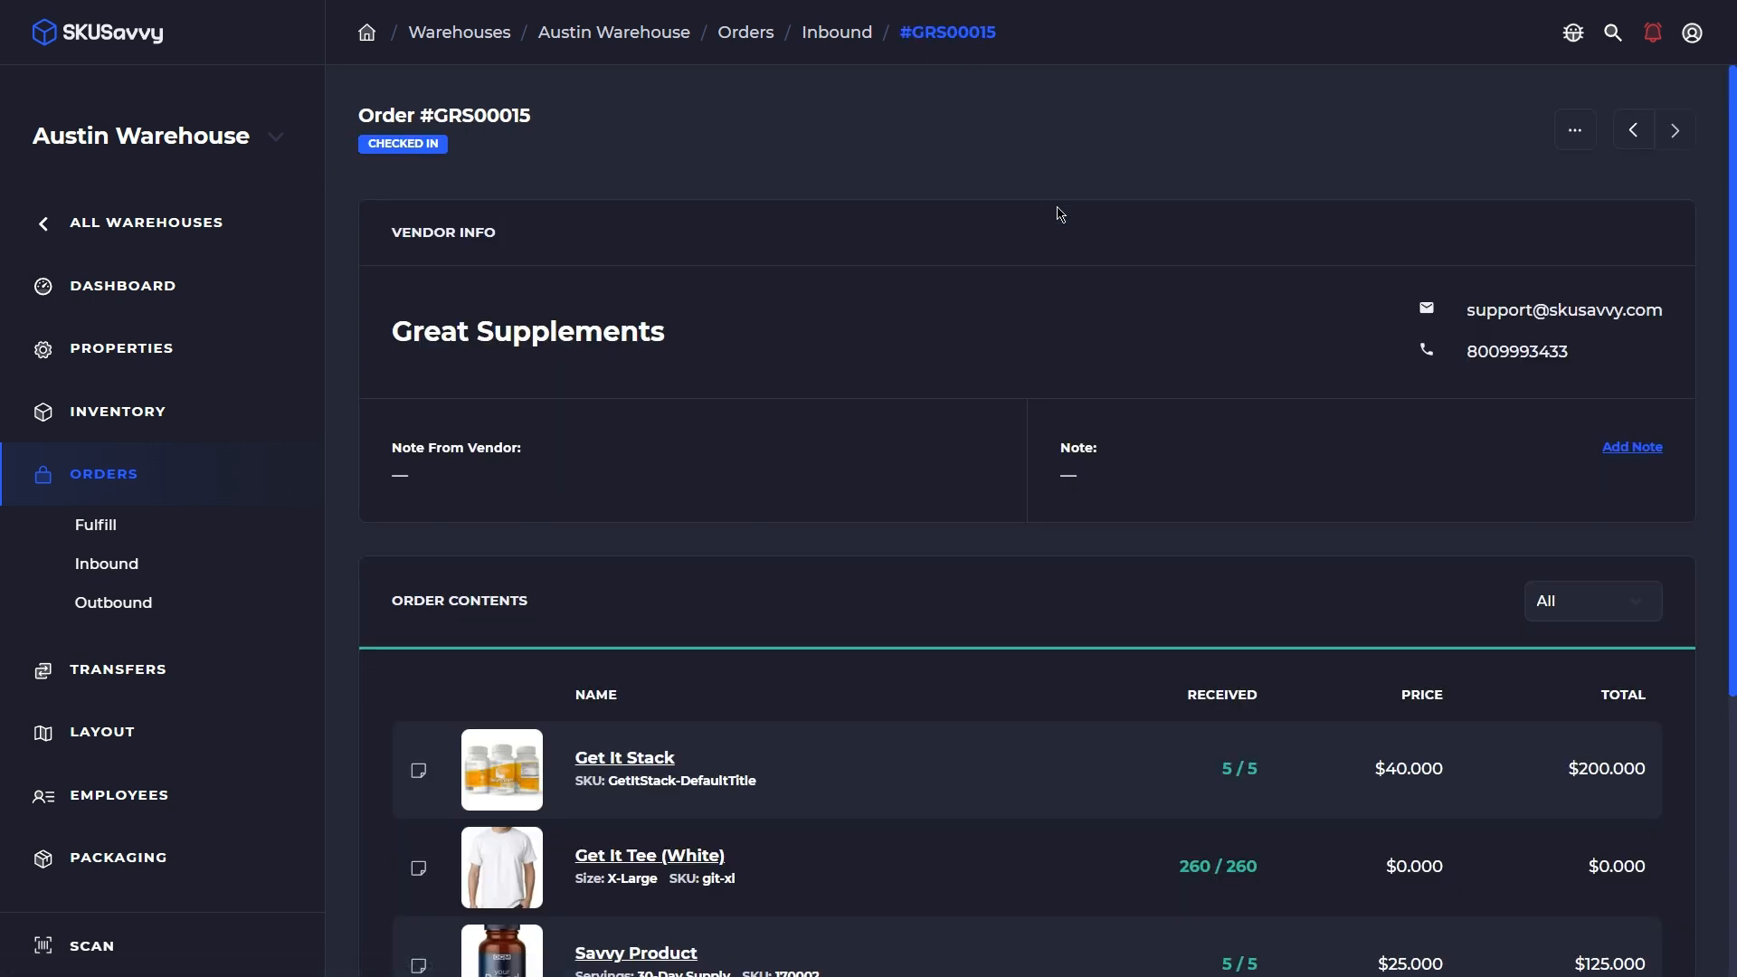
View the order's invoice with the Default PO Template | 8.5x11 and look over the order's other available actions
click(1574, 130)
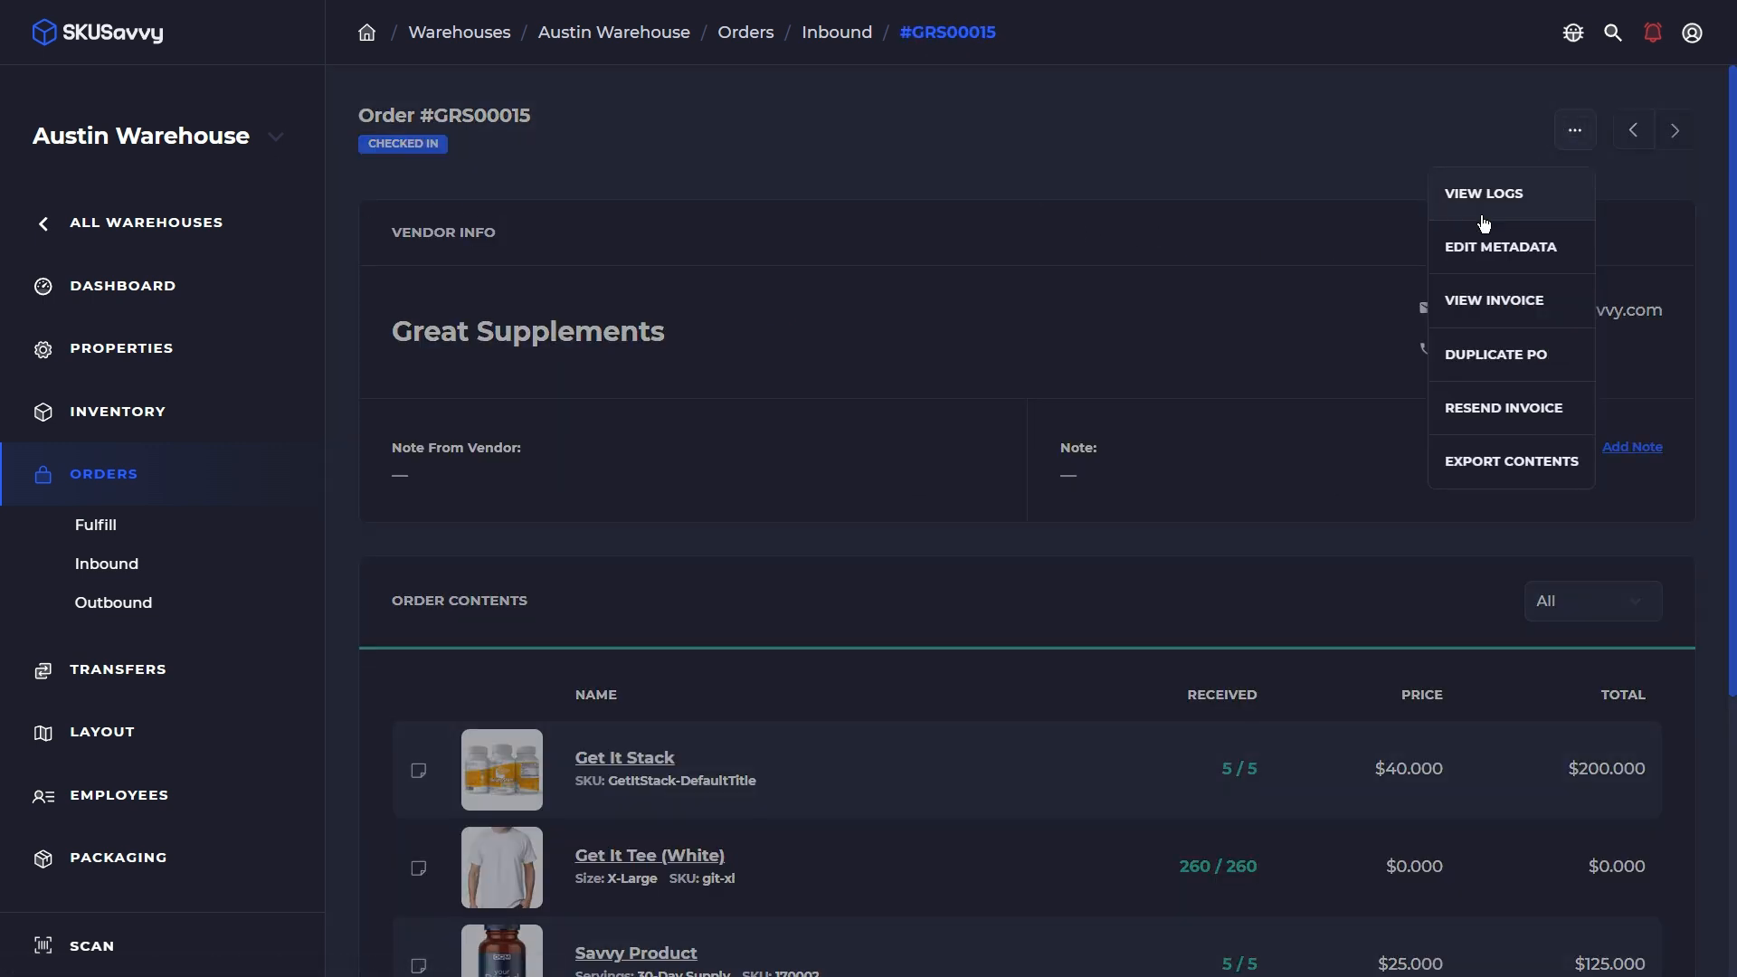
click(1484, 307)
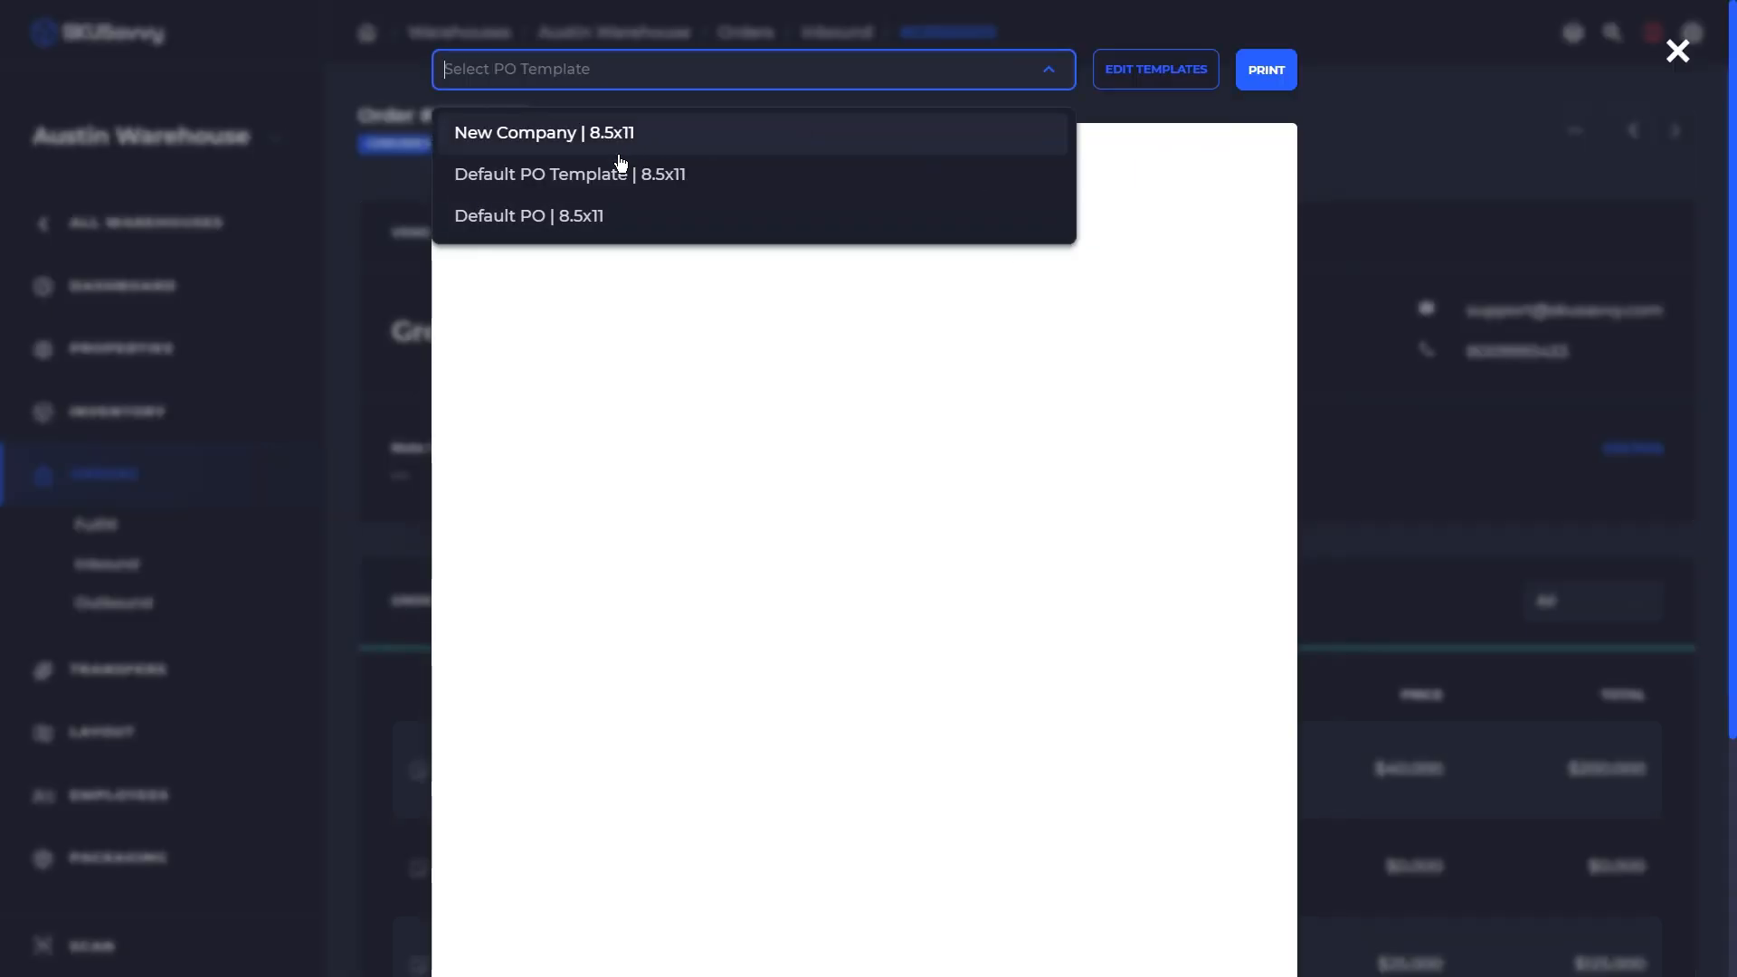
click(640, 175)
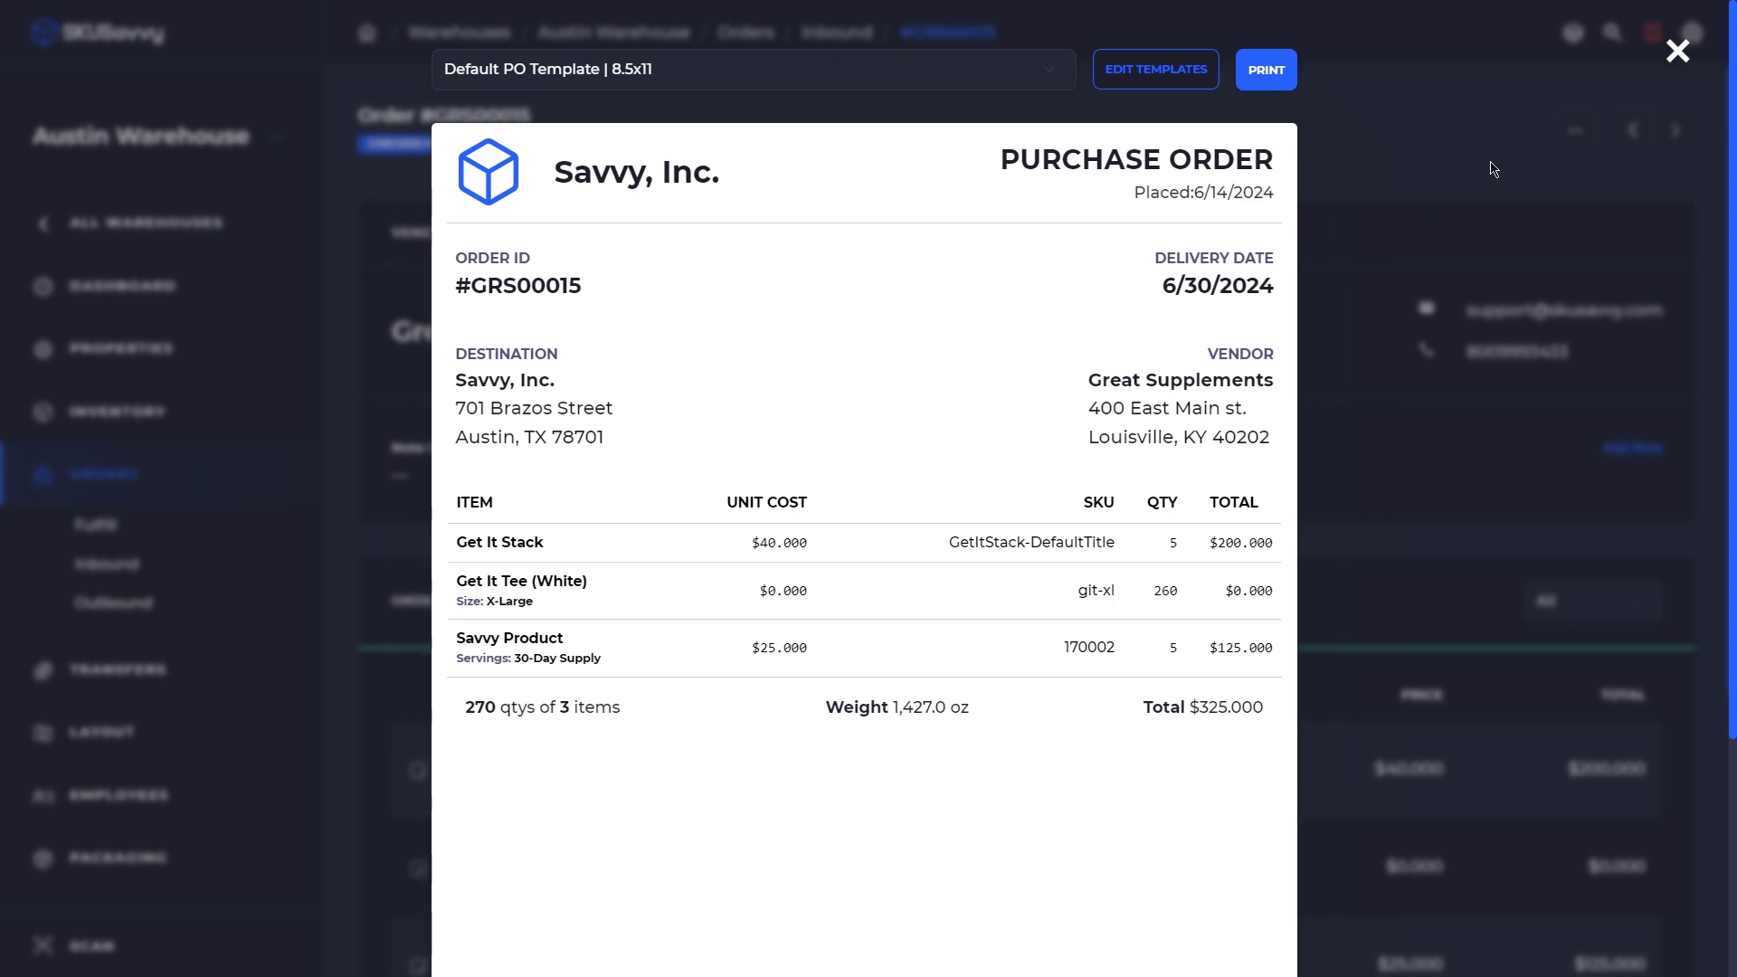
click(1675, 53)
click(1575, 130)
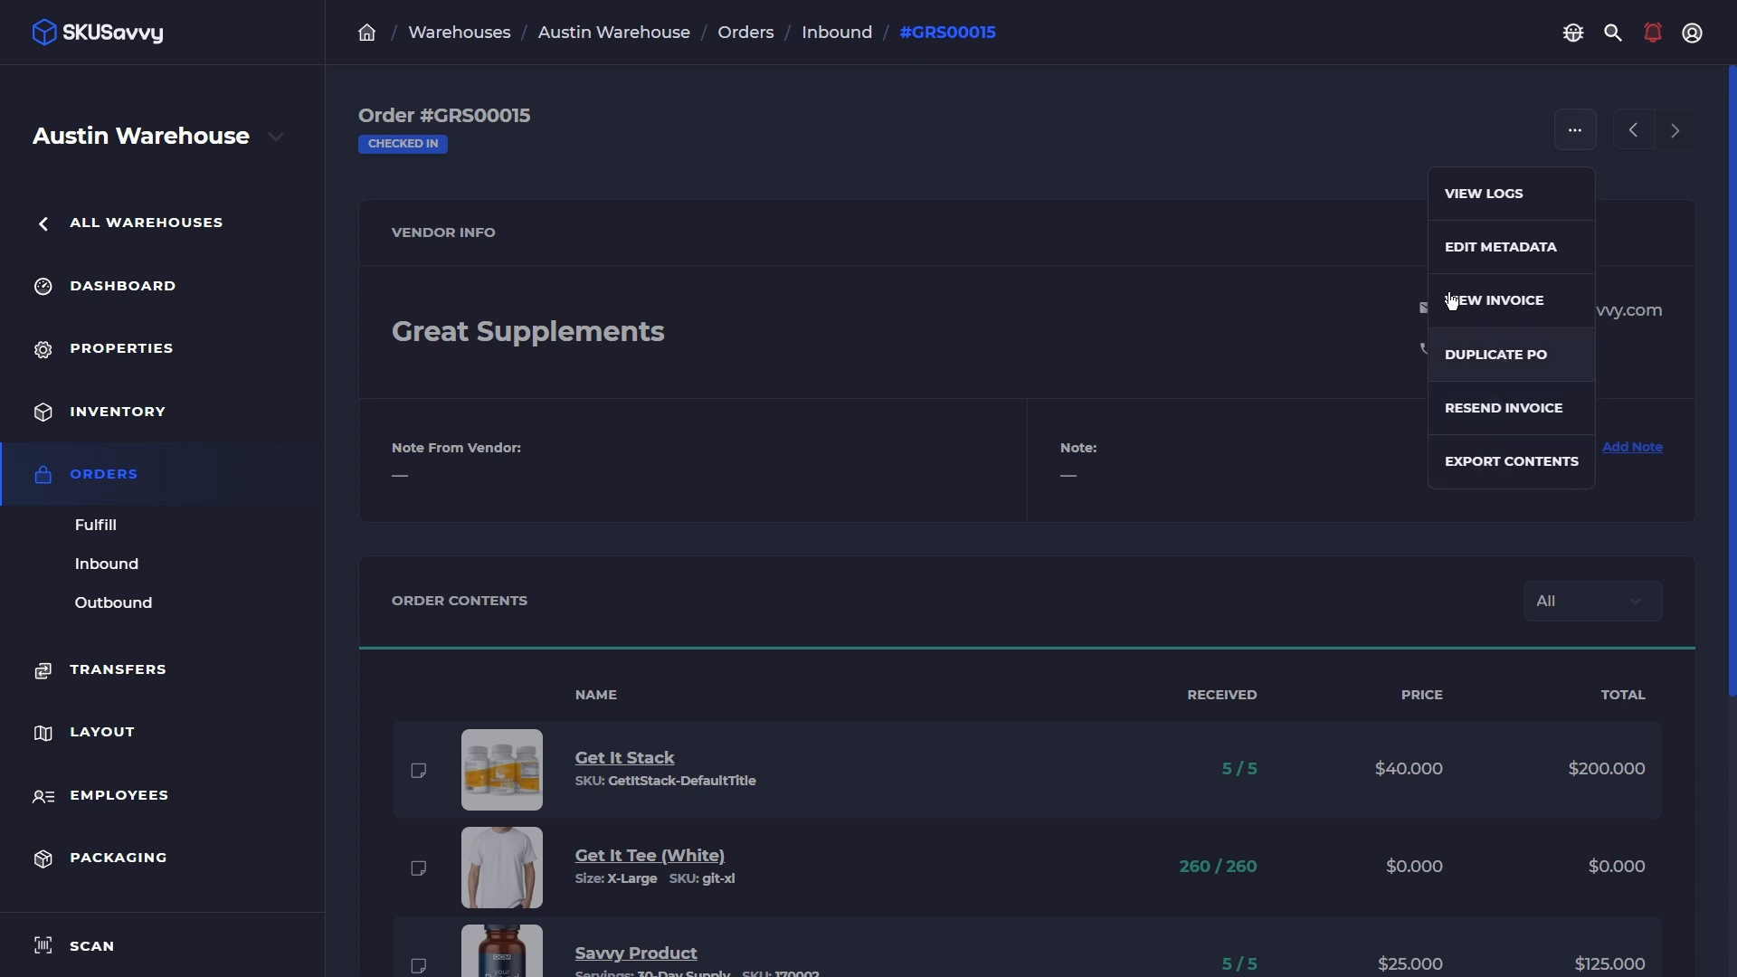
click(1373, 220)
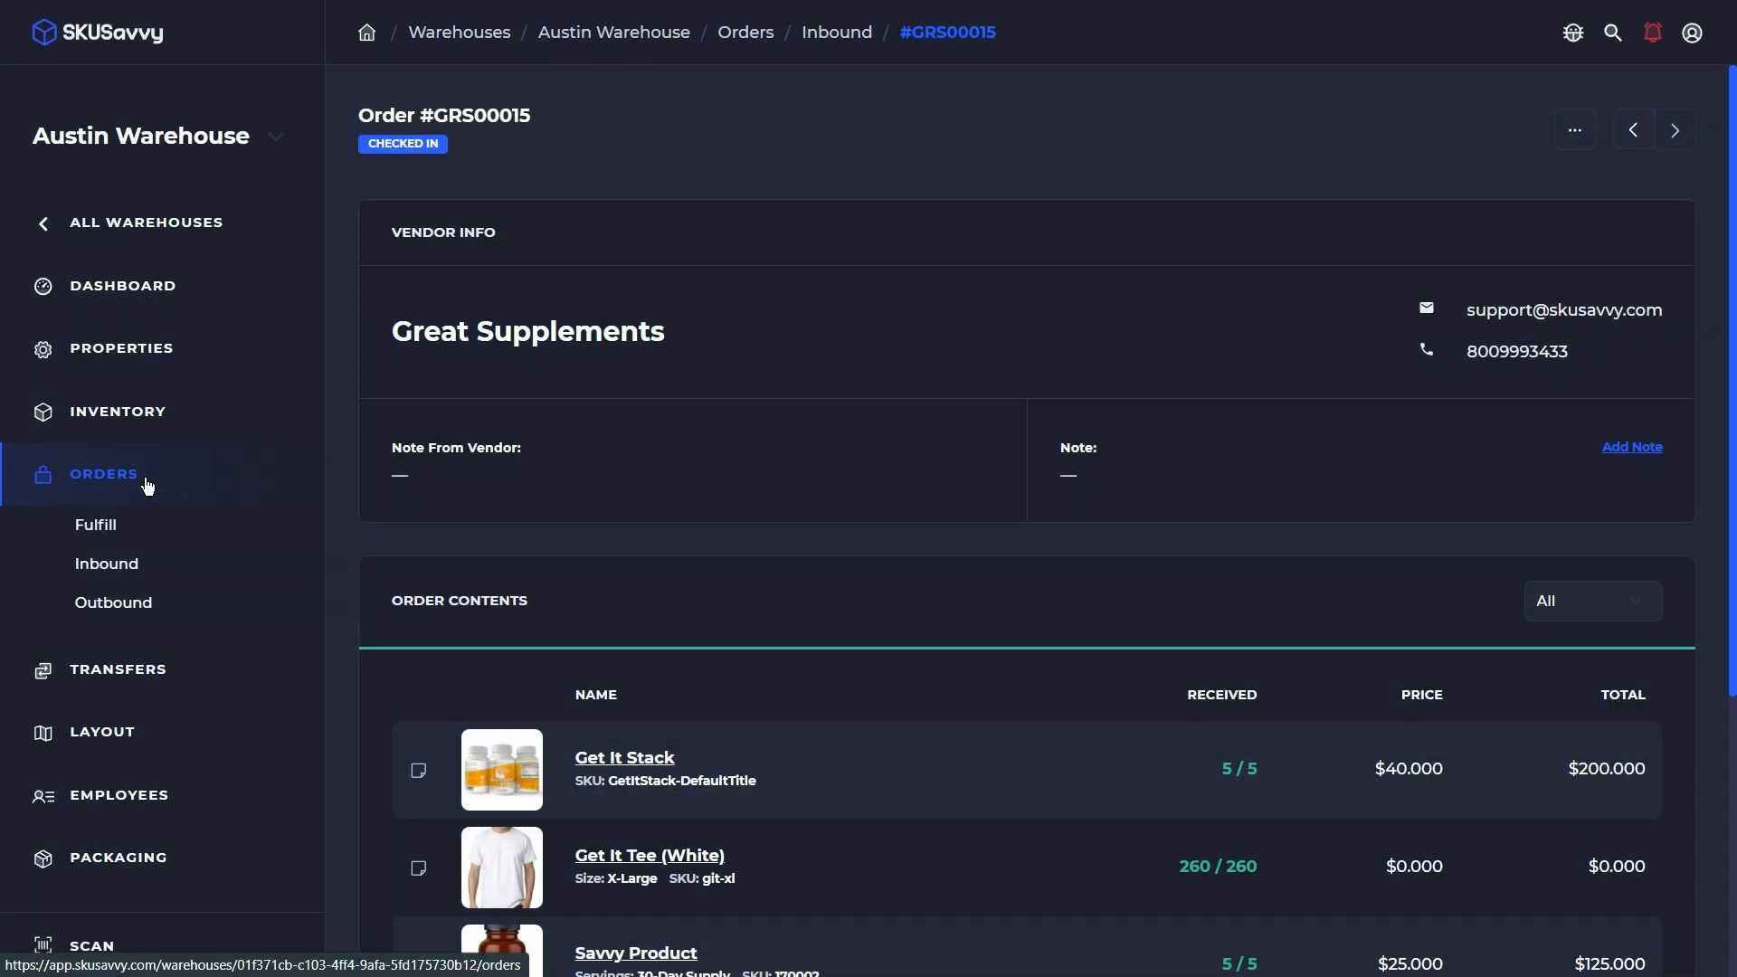
Switch to Savvy Warehouse and view its fulfillment batches
click(248, 146)
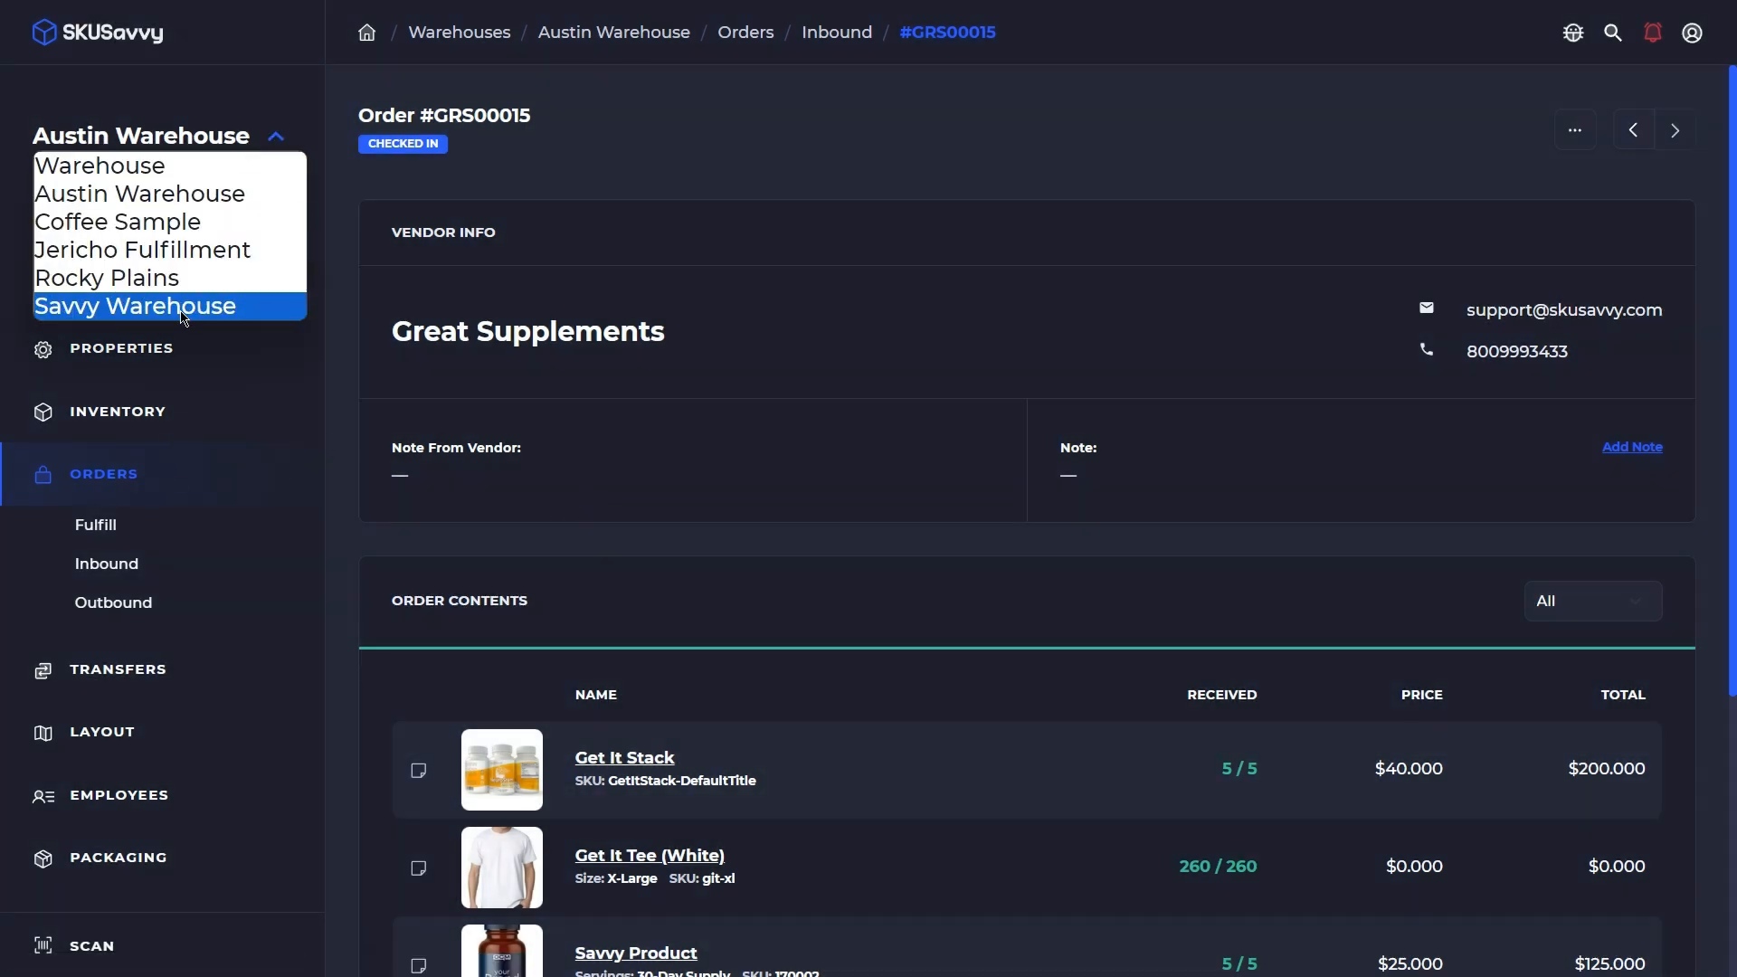
click(194, 307)
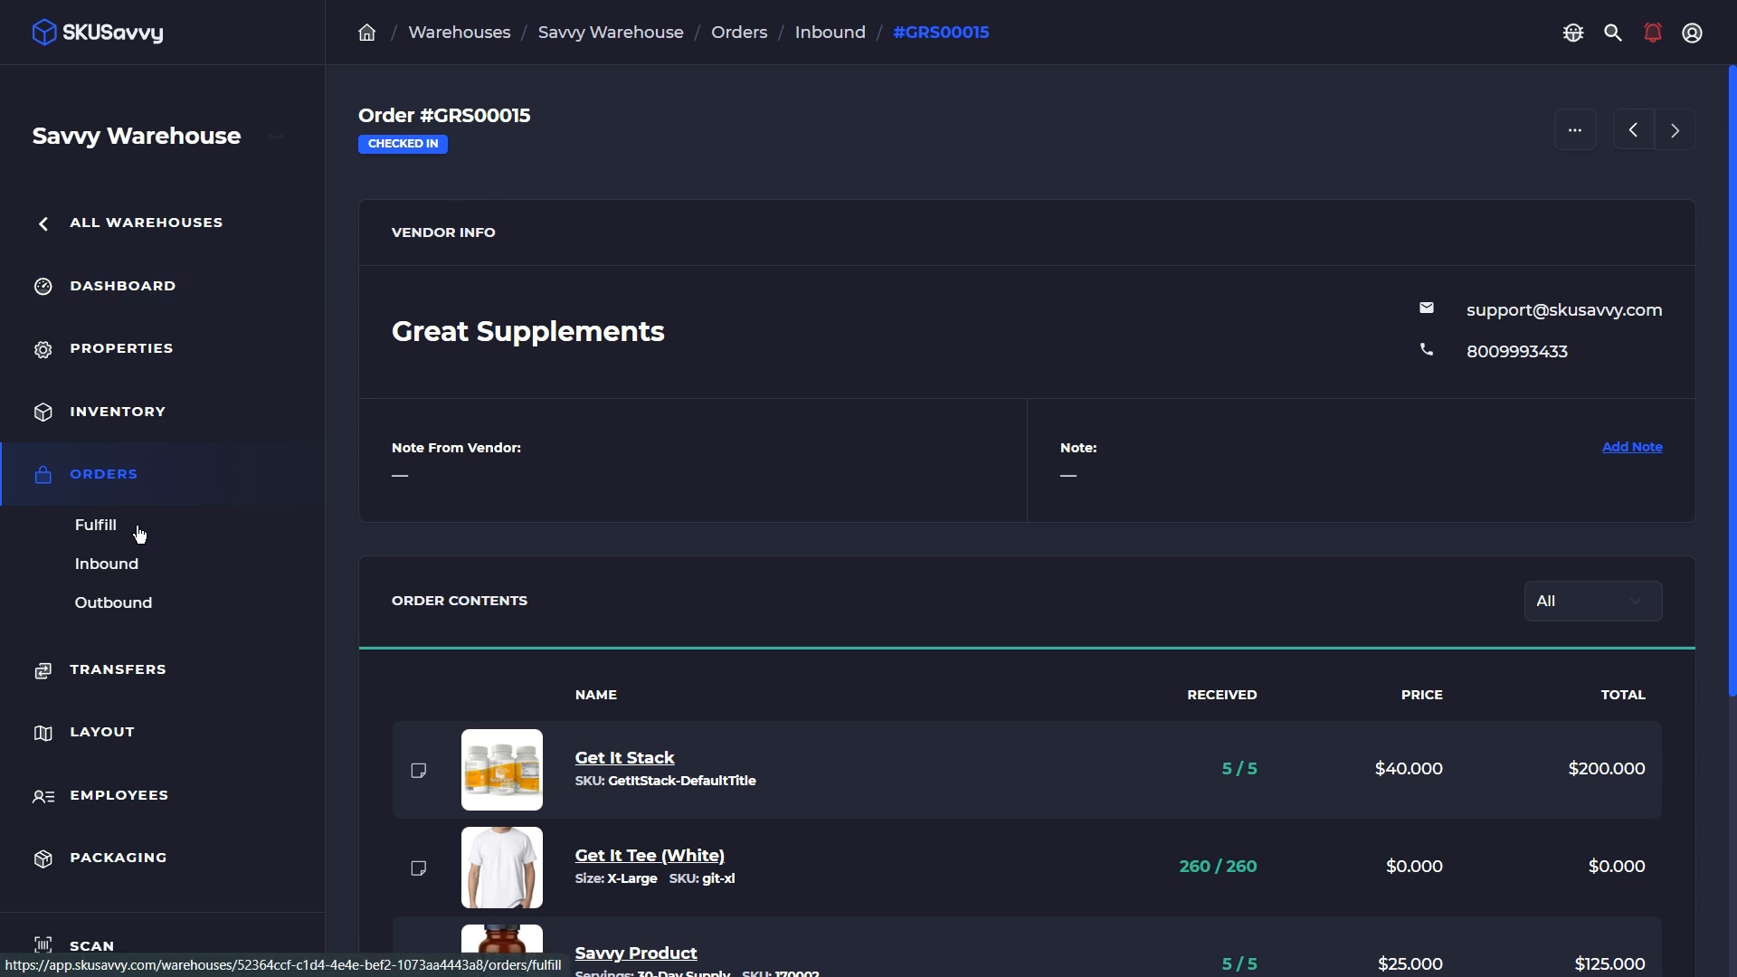
click(136, 527)
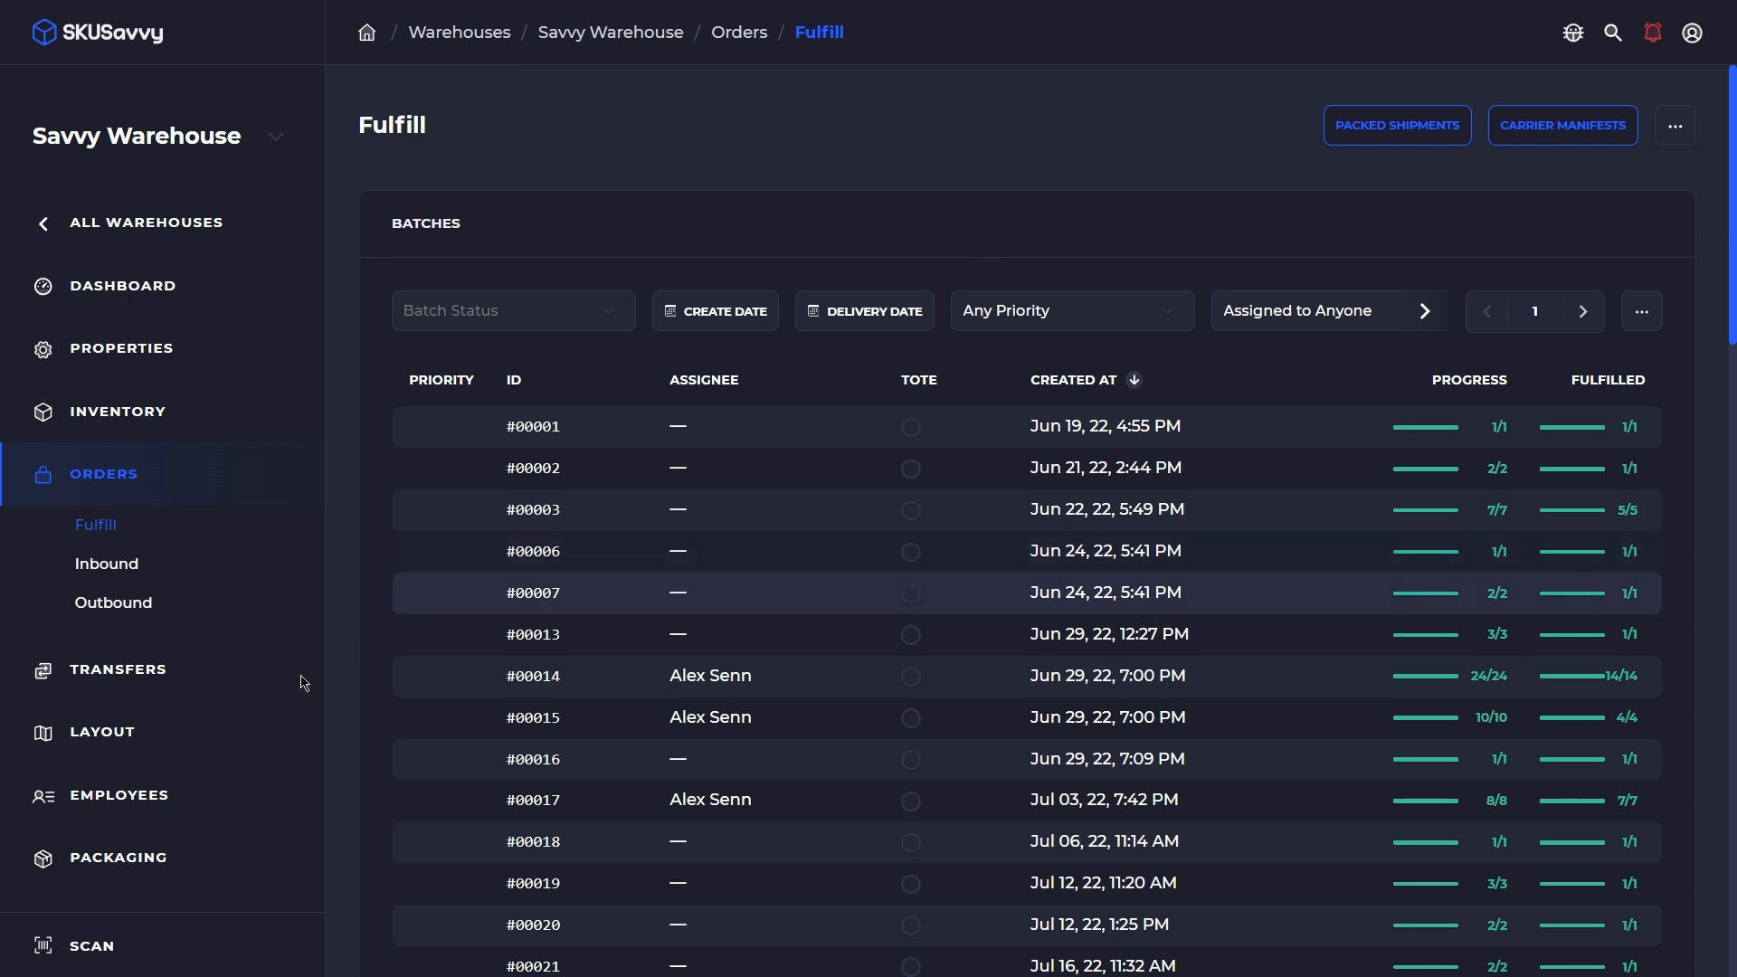
Start a new outbound order for Savvy Warehouse and set its store to ORKIV-AI
click(126, 621)
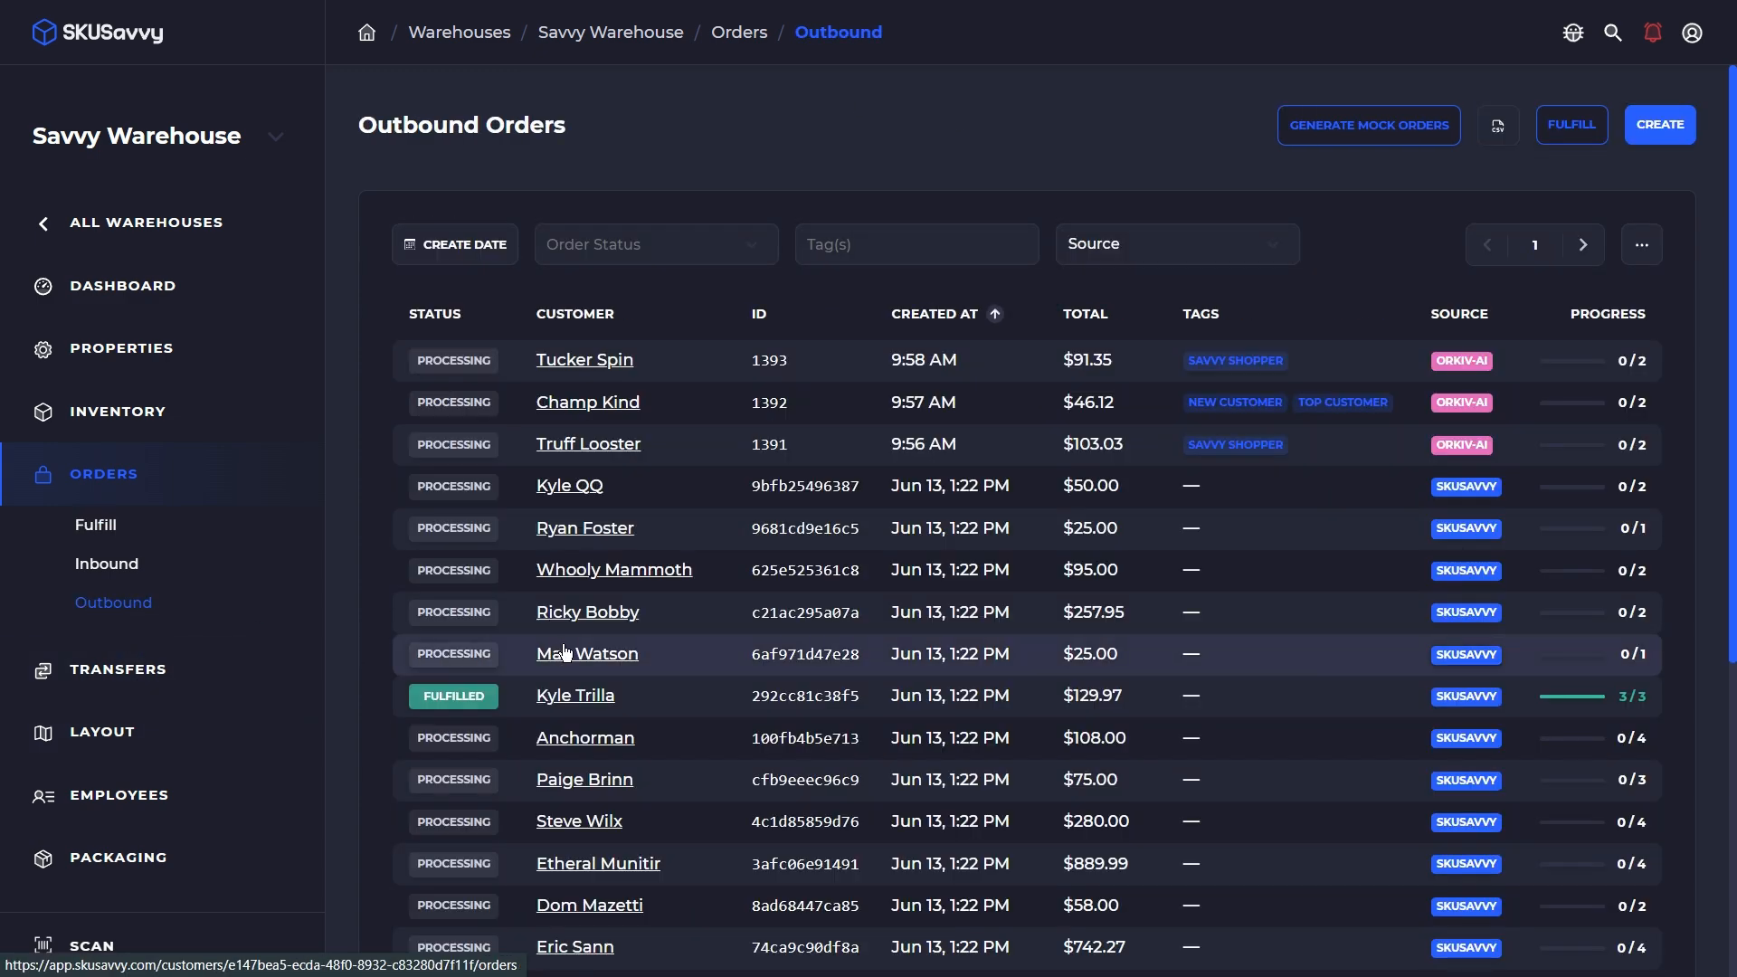
click(1655, 126)
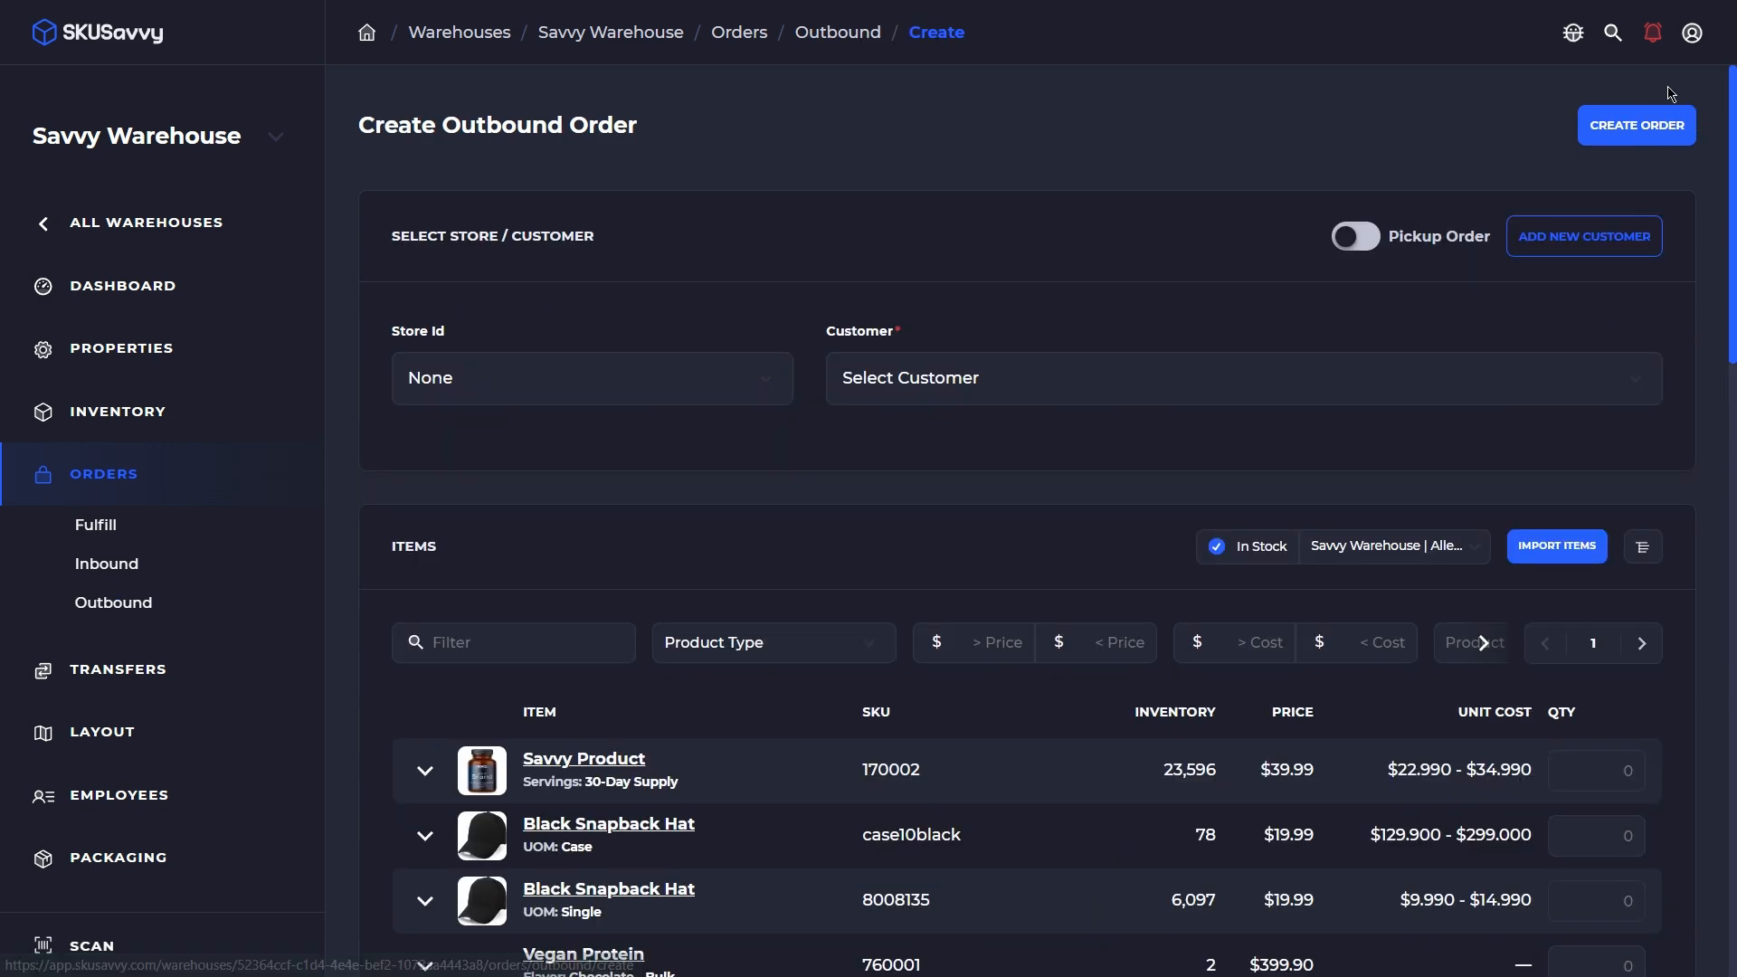
click(694, 381)
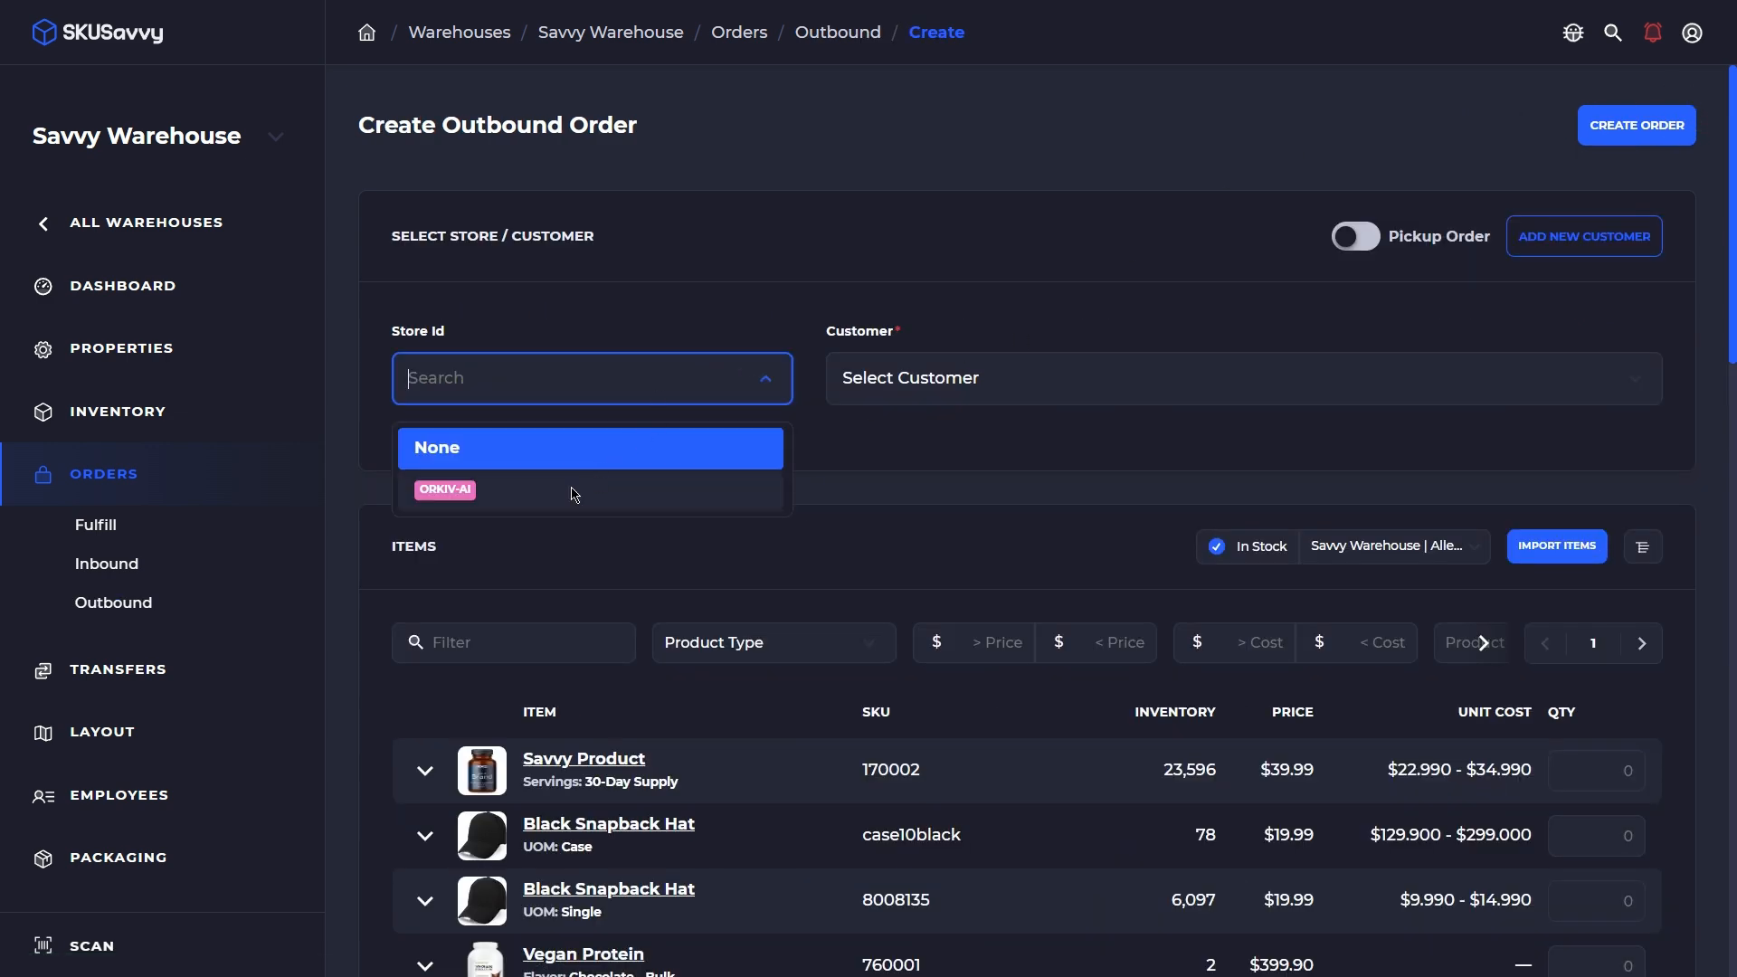
click(570, 492)
click(1191, 380)
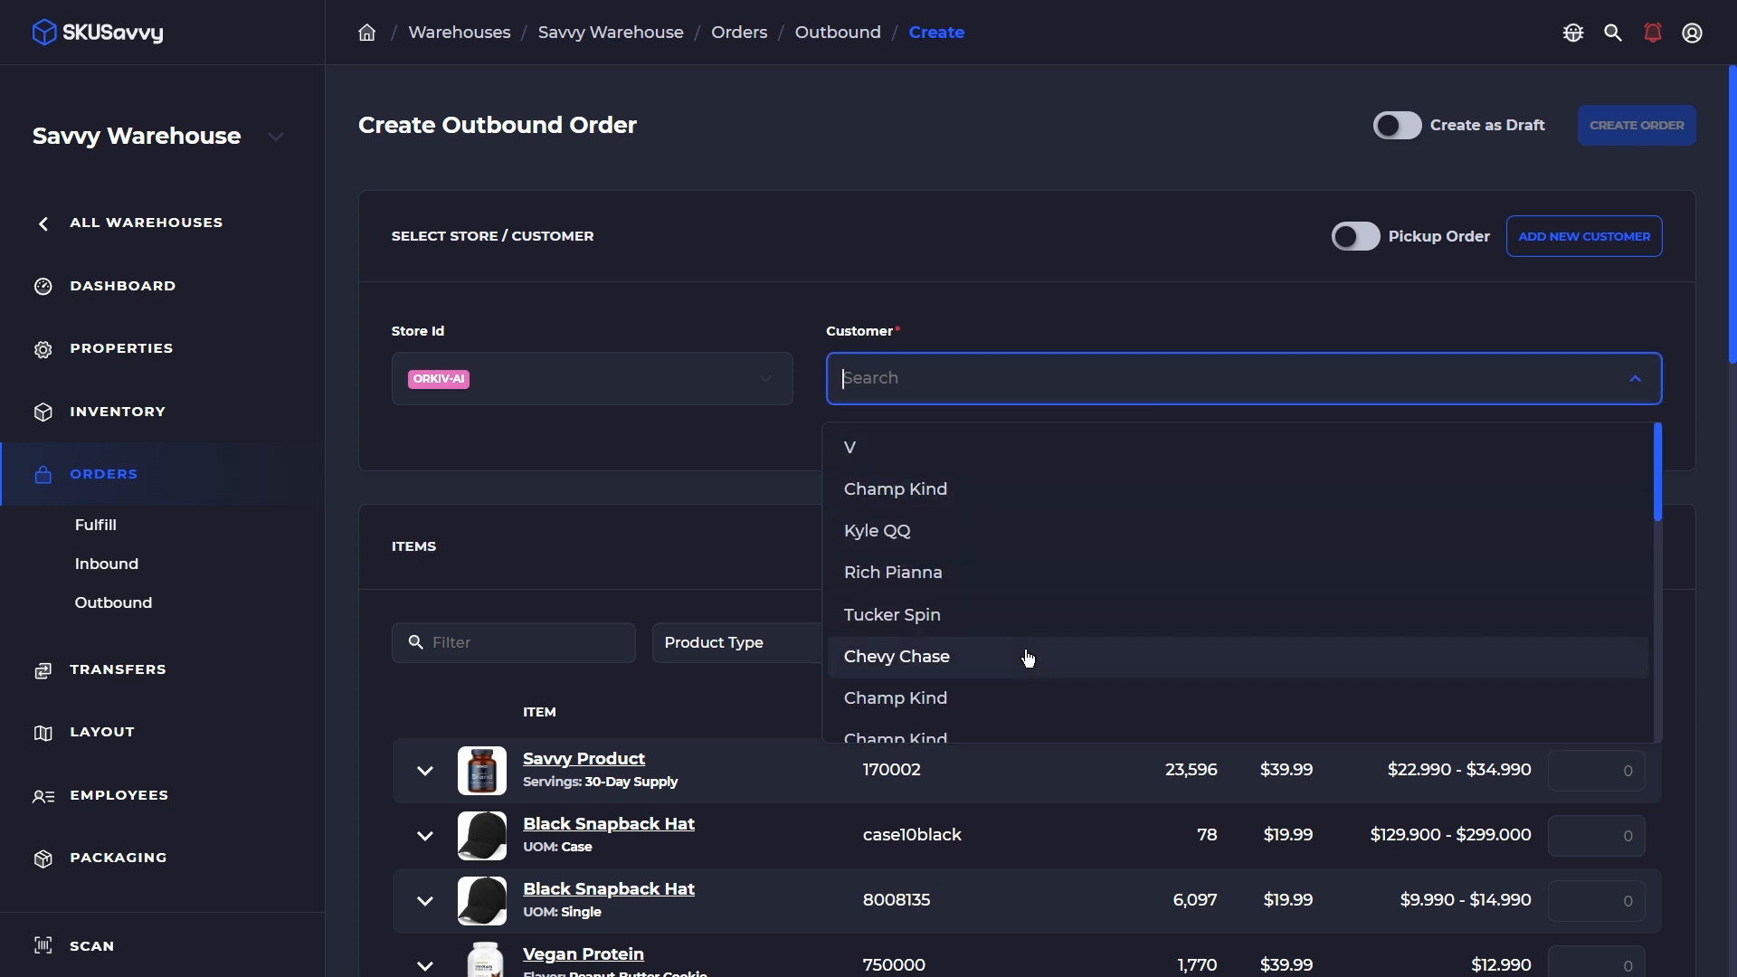
click(1028, 656)
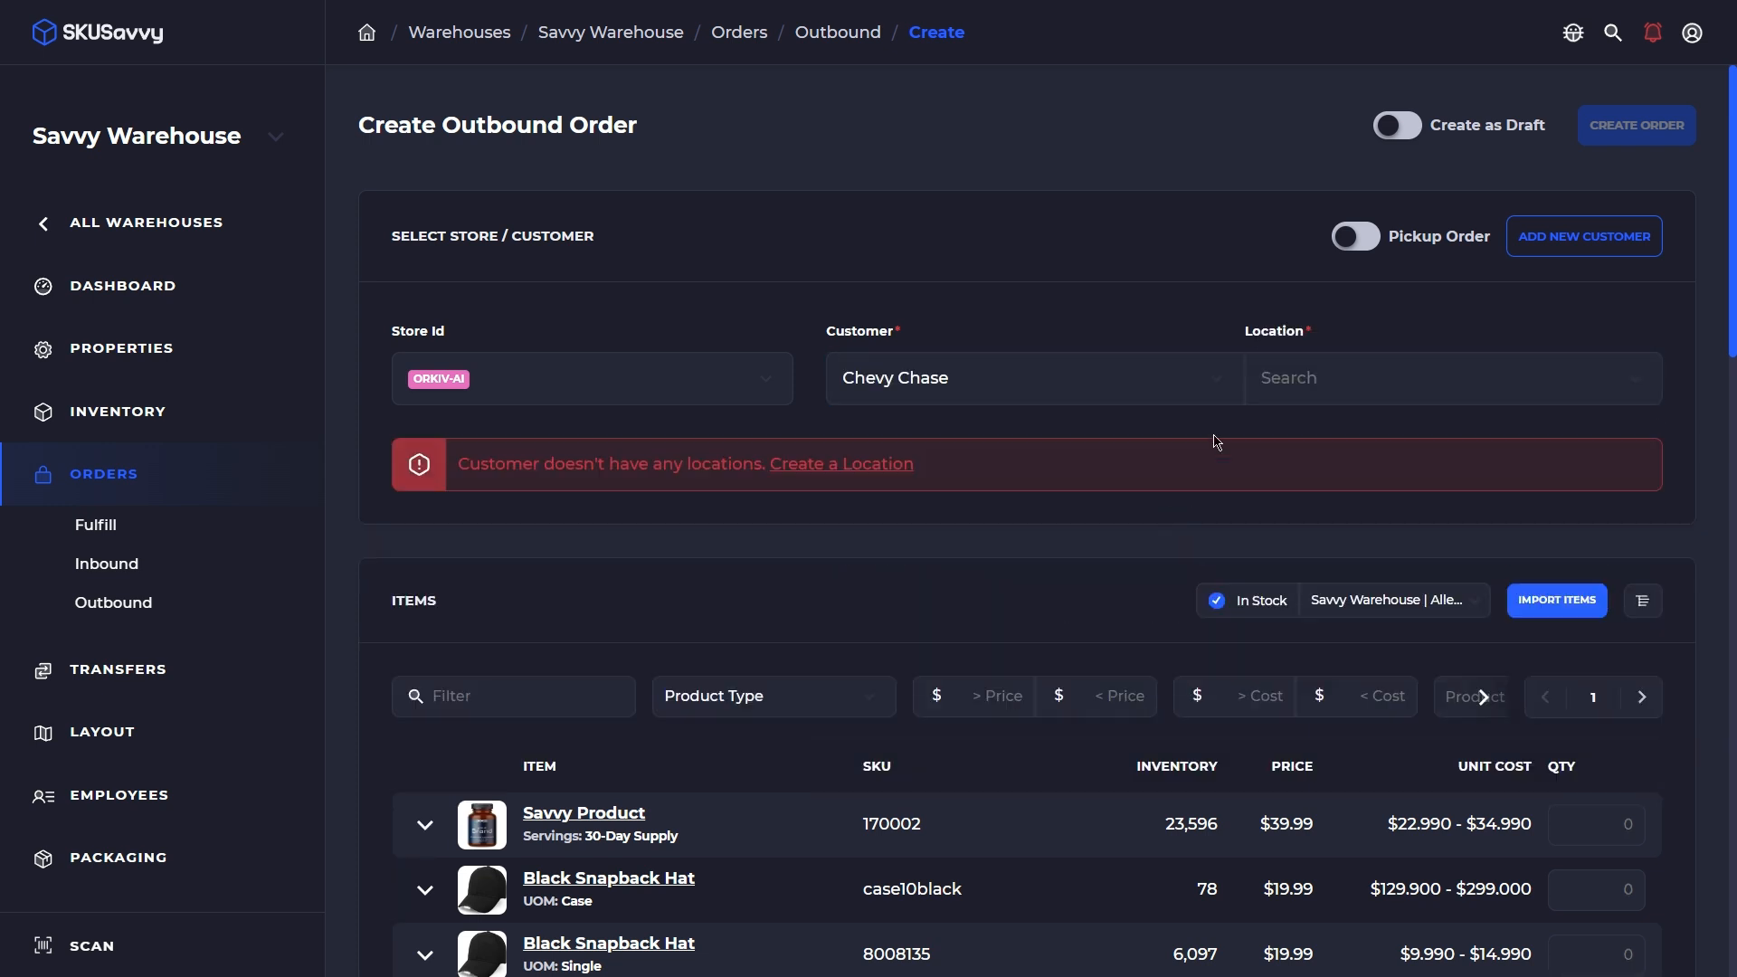
click(1149, 389)
click(1002, 710)
click(1403, 391)
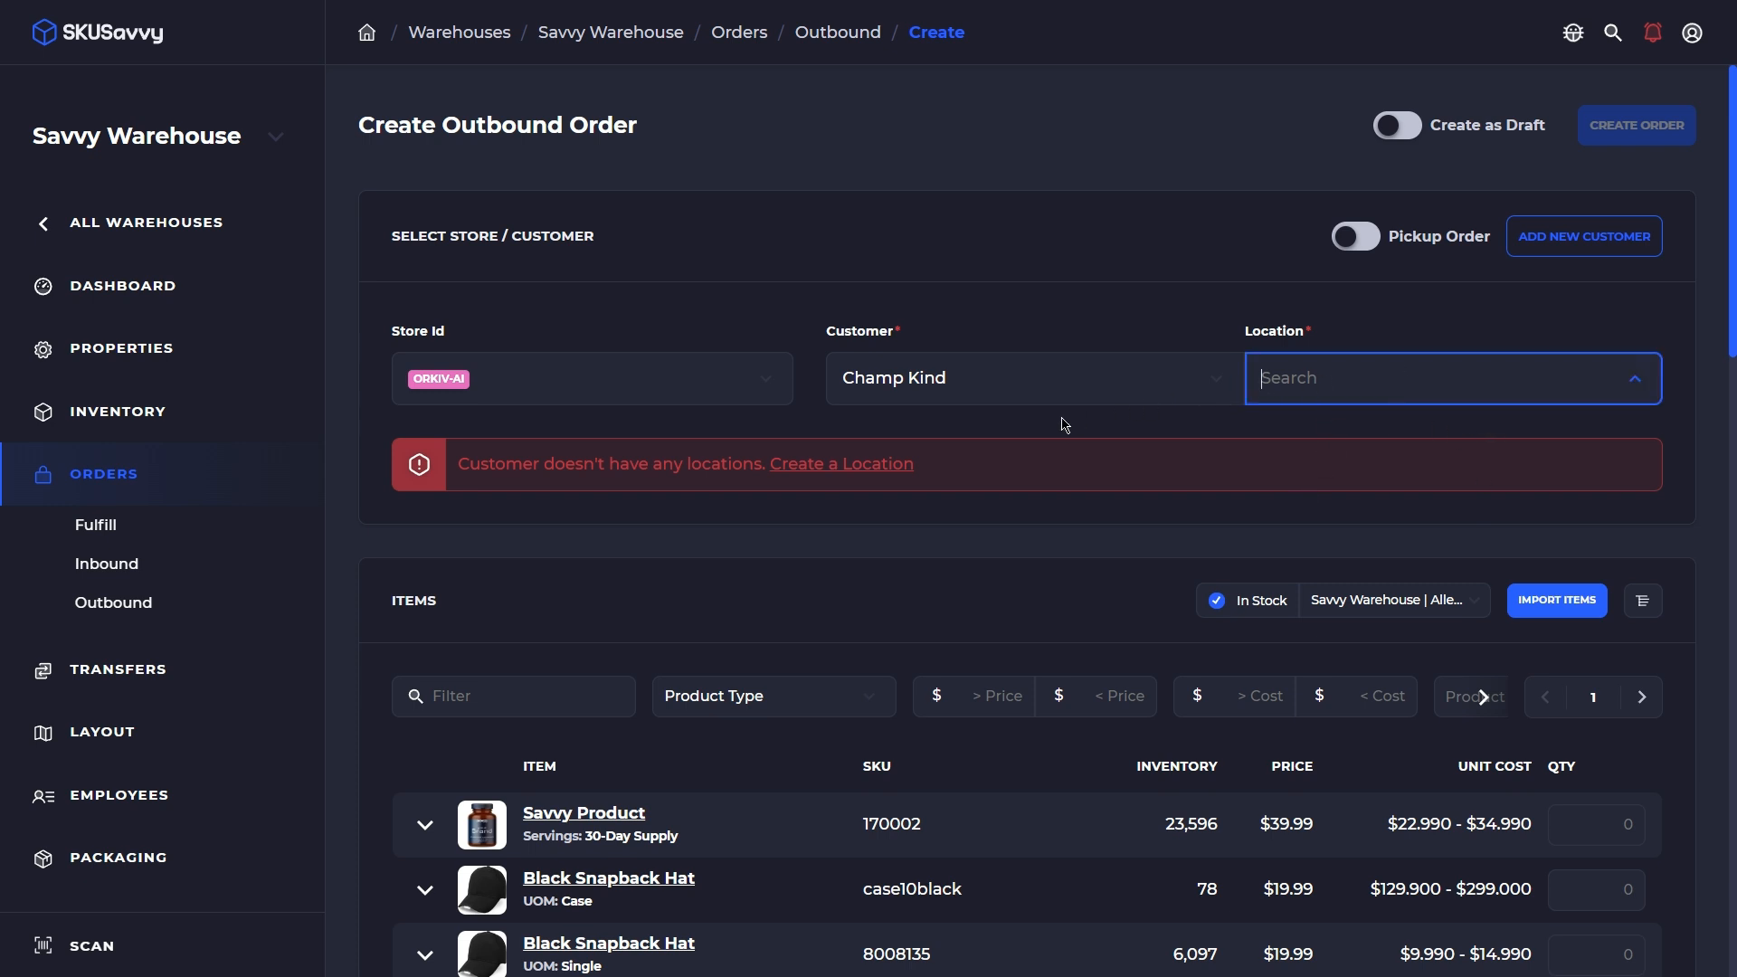
Select an existing customer with a saved delivery location for the outbound order
click(1037, 378)
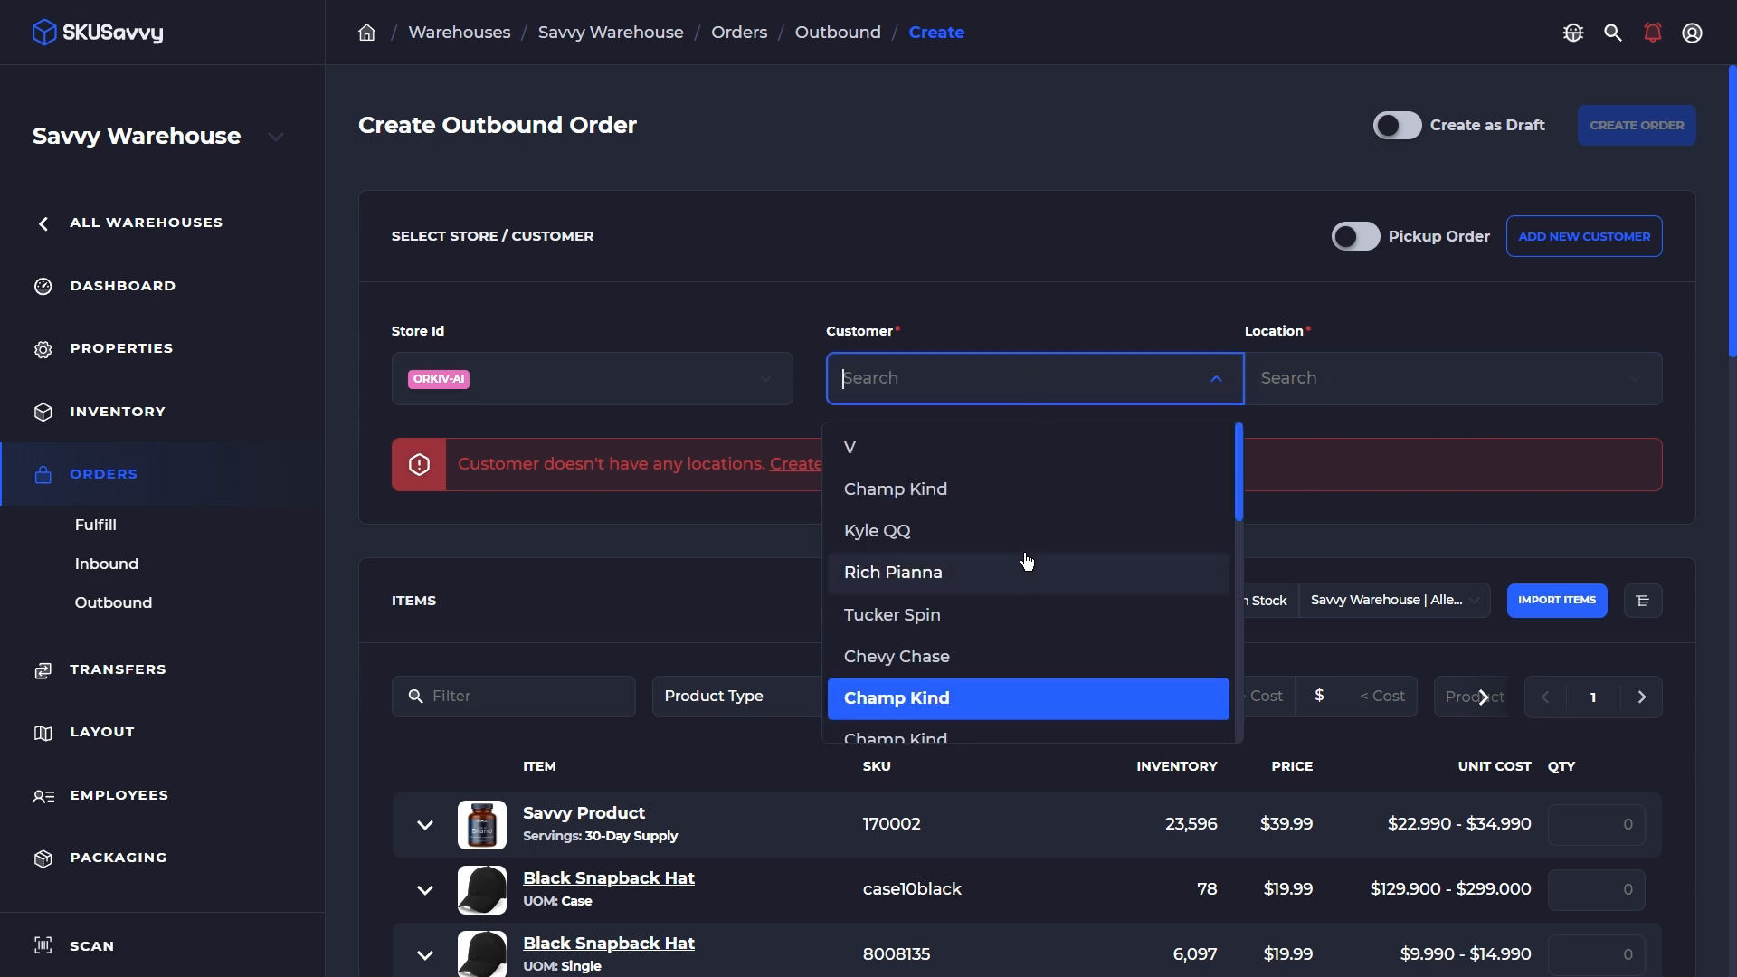
click(1025, 570)
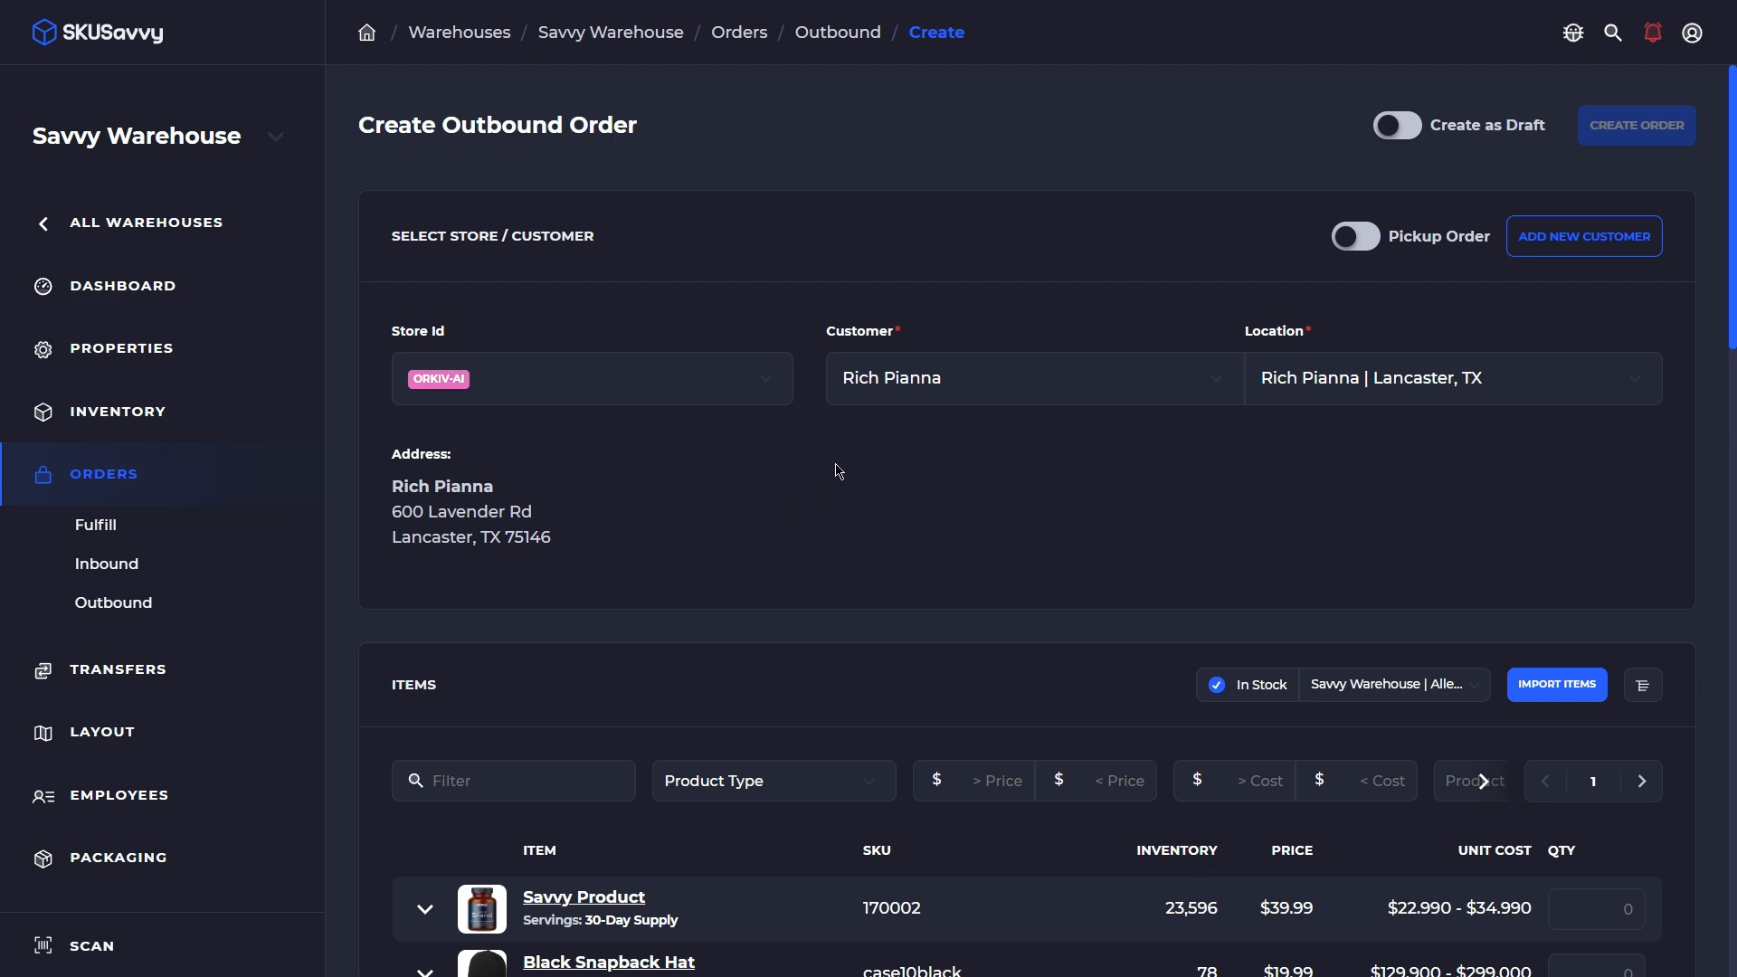
scroll(847, 479, down, 3)
scroll(1163, 398, up, 2)
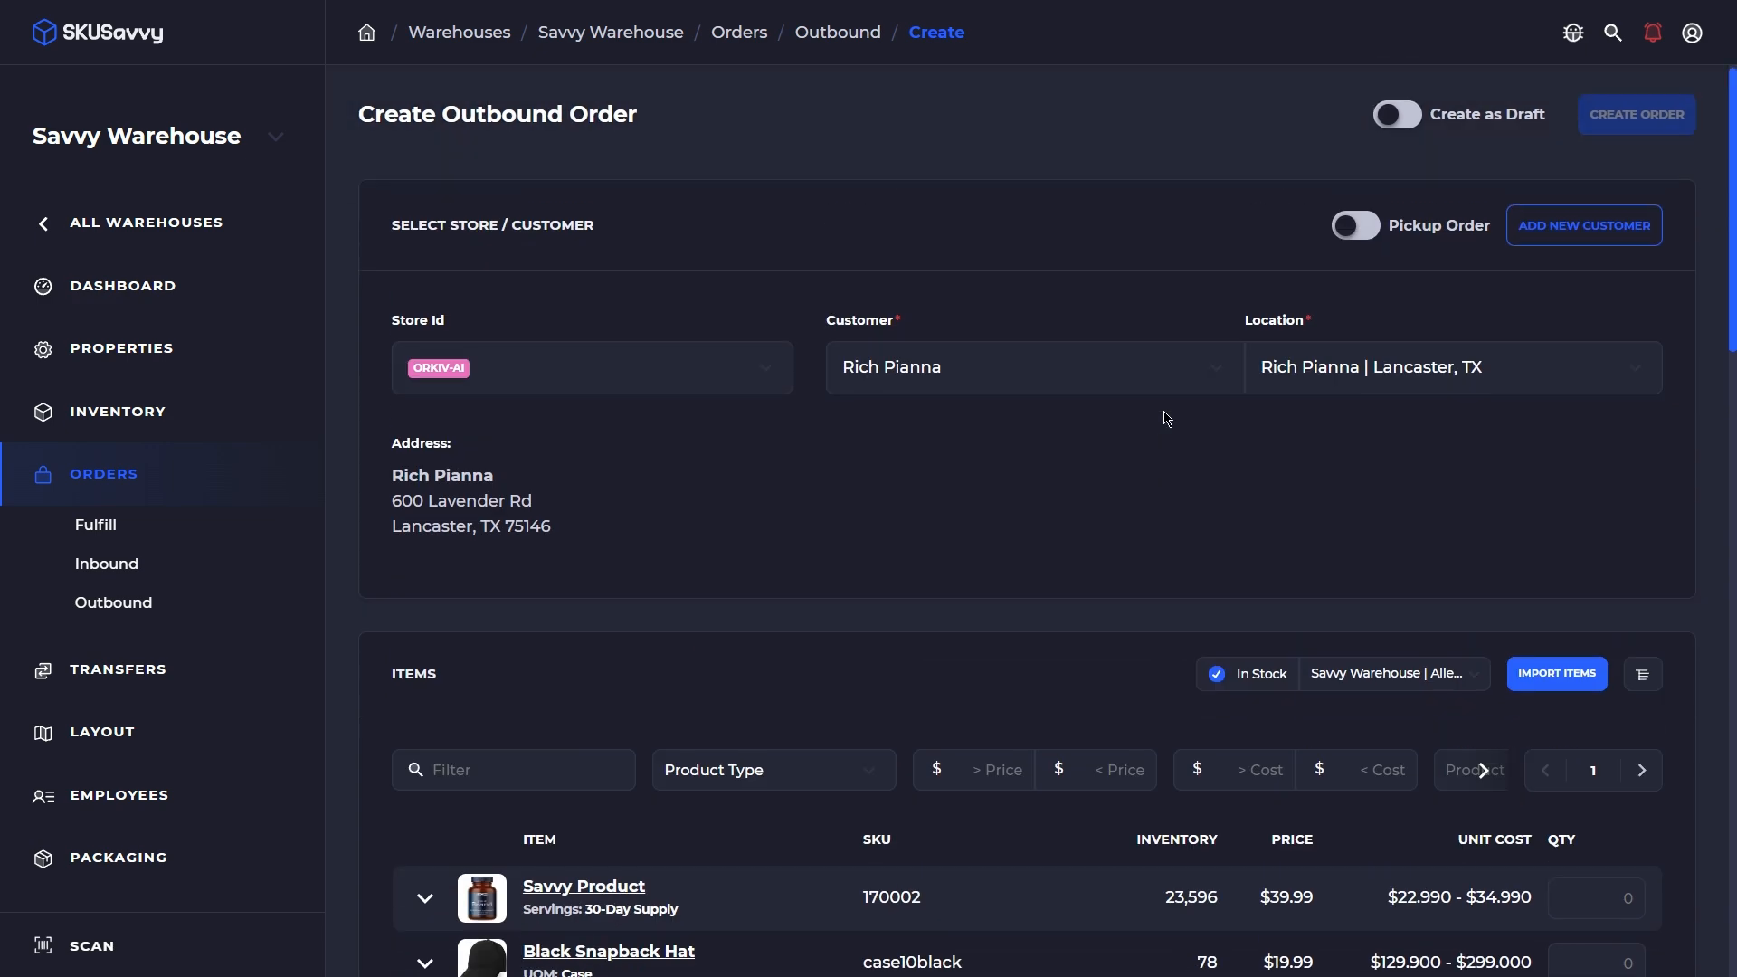
scroll(1335, 380, down, 5)
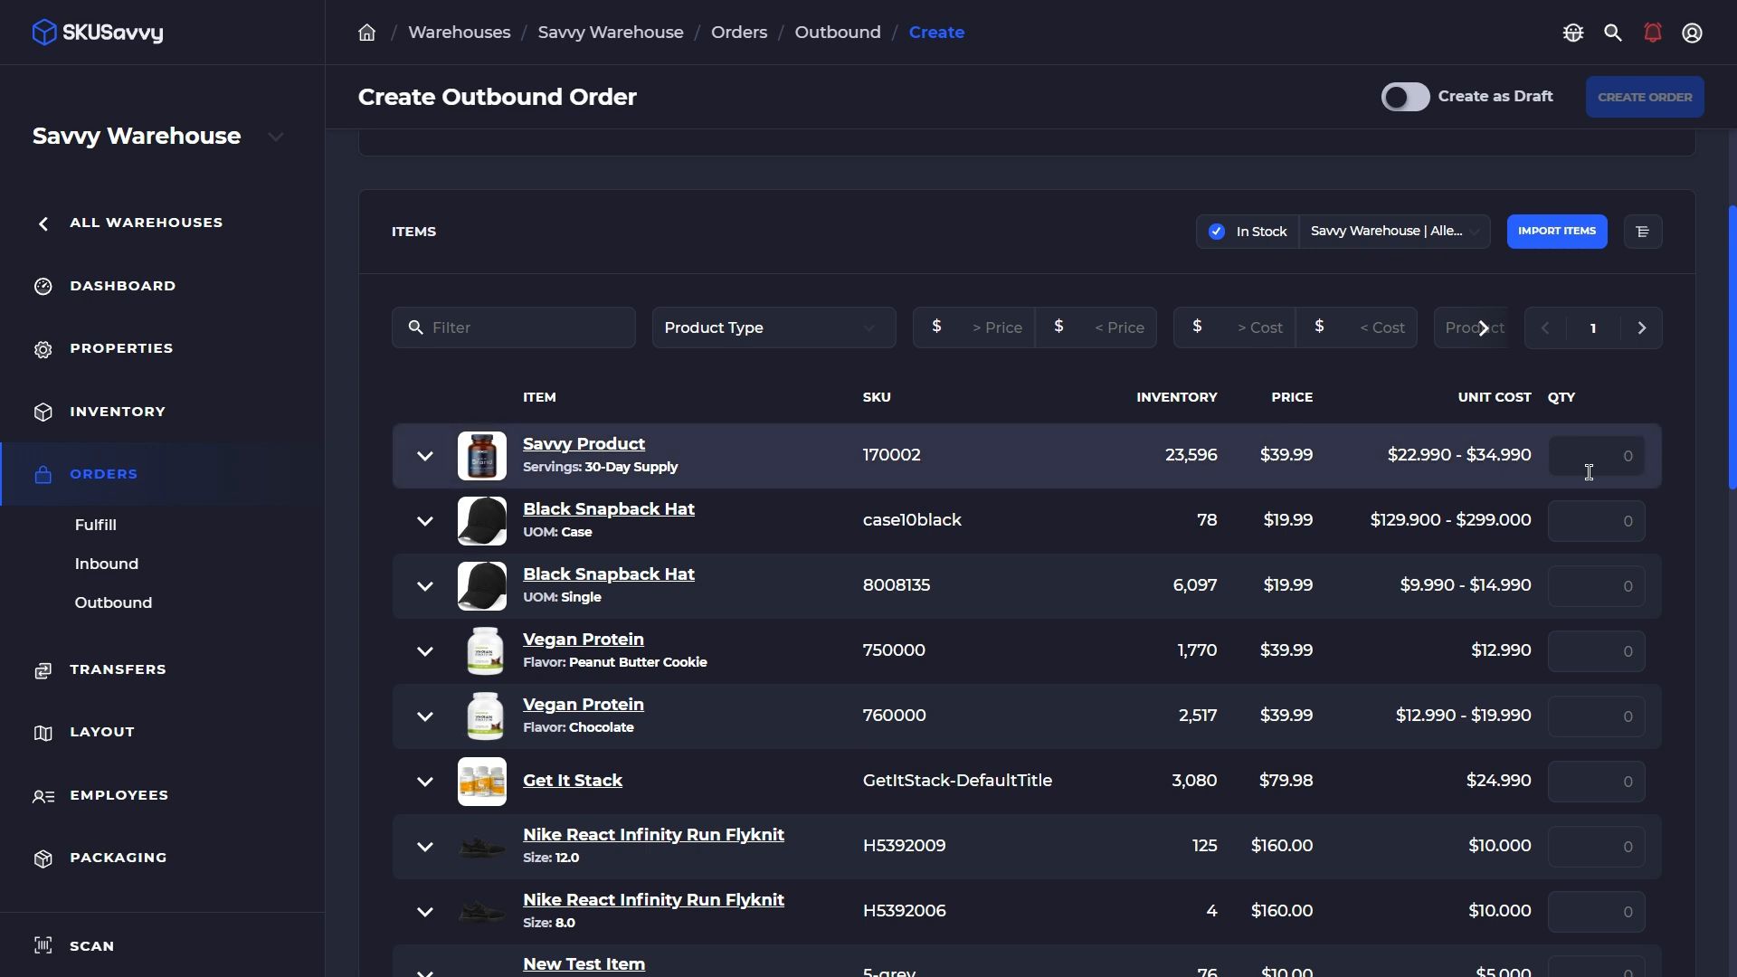
Add 5 each of Savvy Product (30-Day Supply), Black Snapback Hat (Single) and Vegan Protein (Chocolate) to the outbound order
click(1608, 452)
text(5)
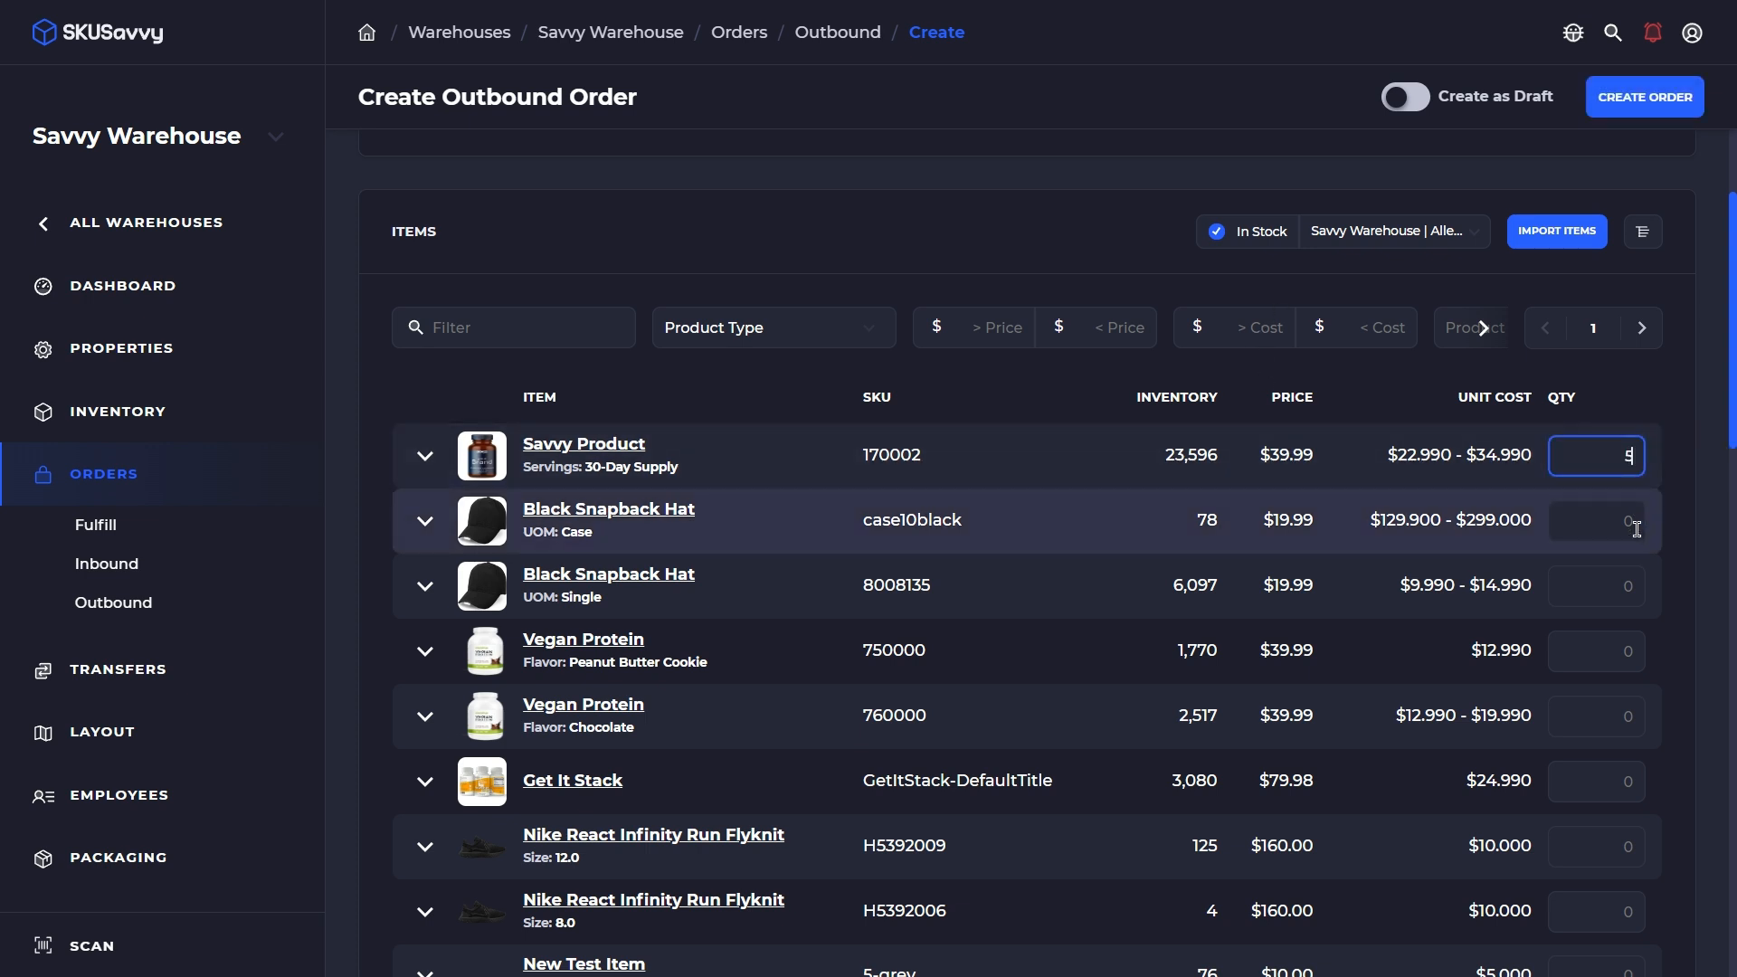
click(1604, 586)
text(5)
click(1602, 718)
text(5)
Set the order's packaging to Large | (9x7x5 in) and pick the USPS Parcel Select Ground shipping rate
scroll(1722, 638, down, 5)
scroll(1683, 652, down, 16)
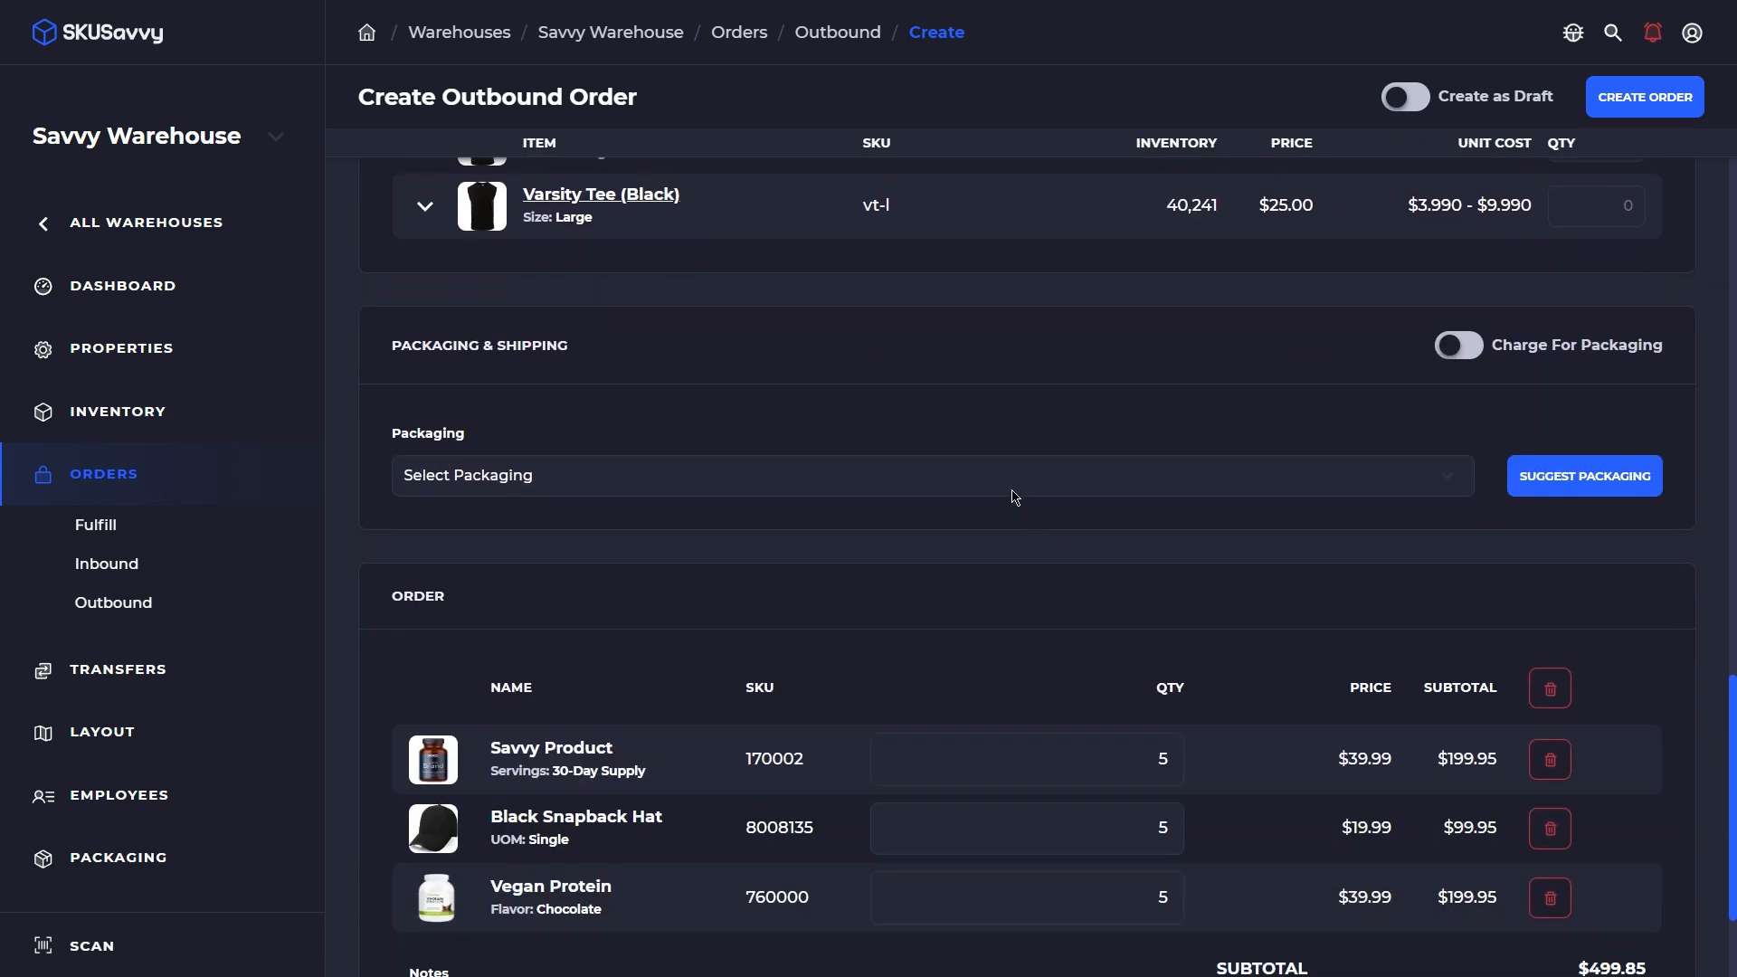
click(1015, 485)
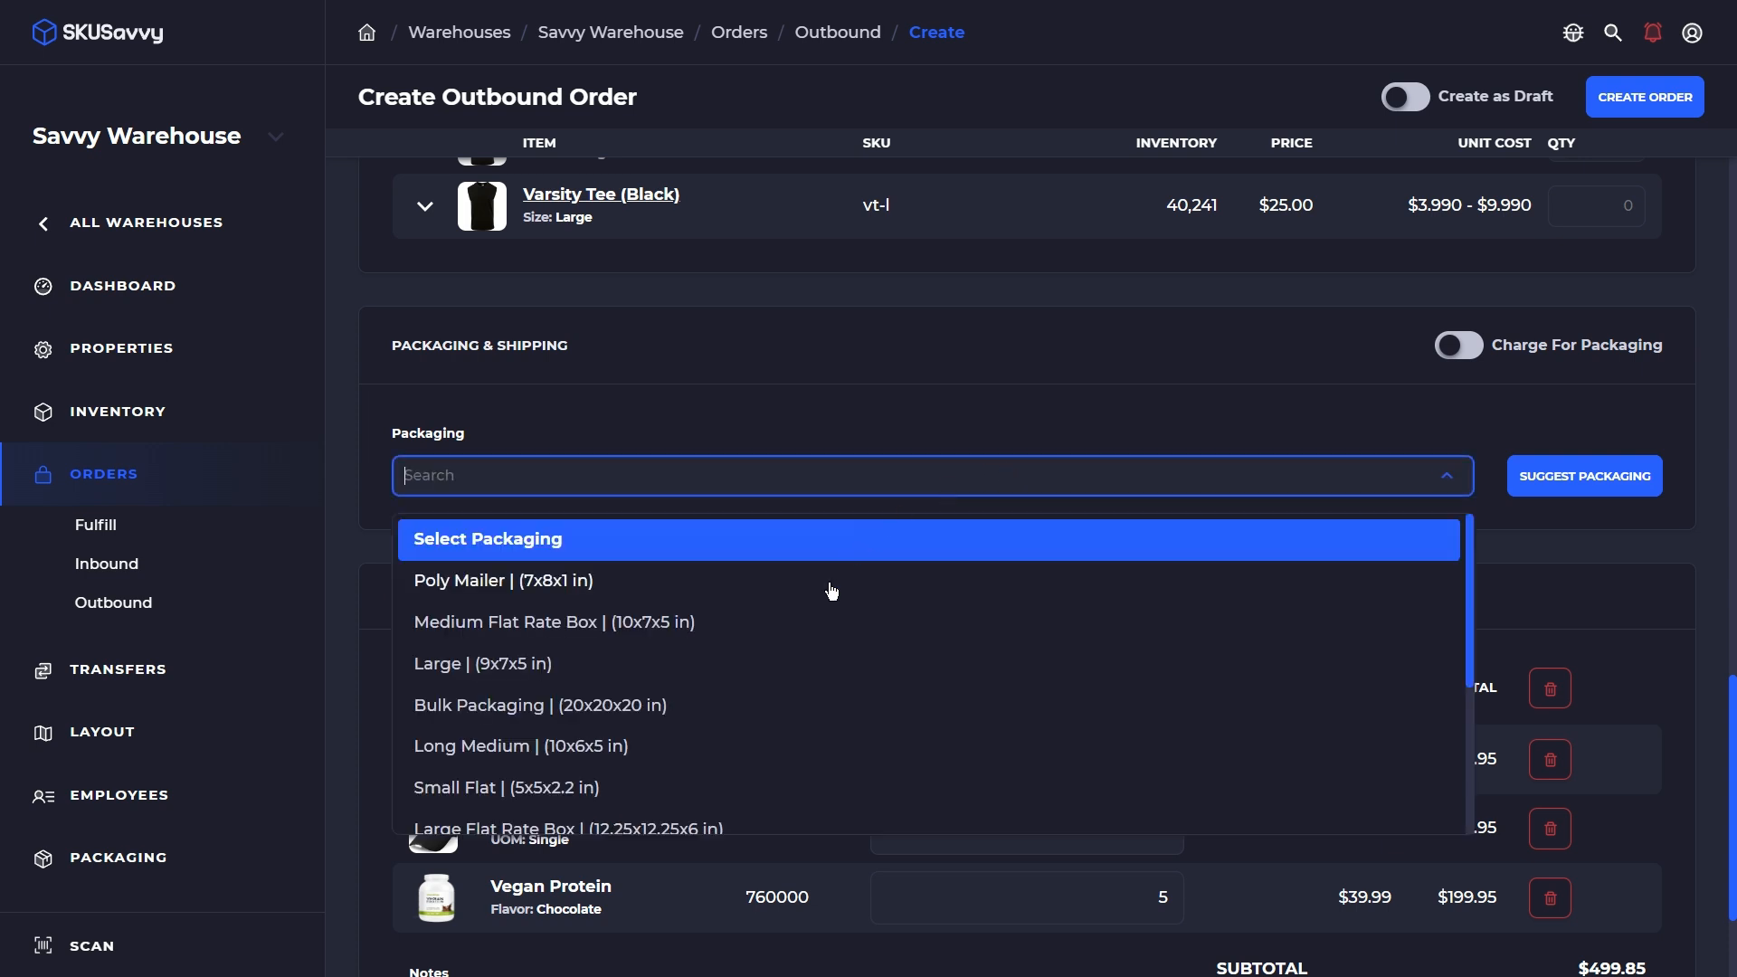
click(796, 658)
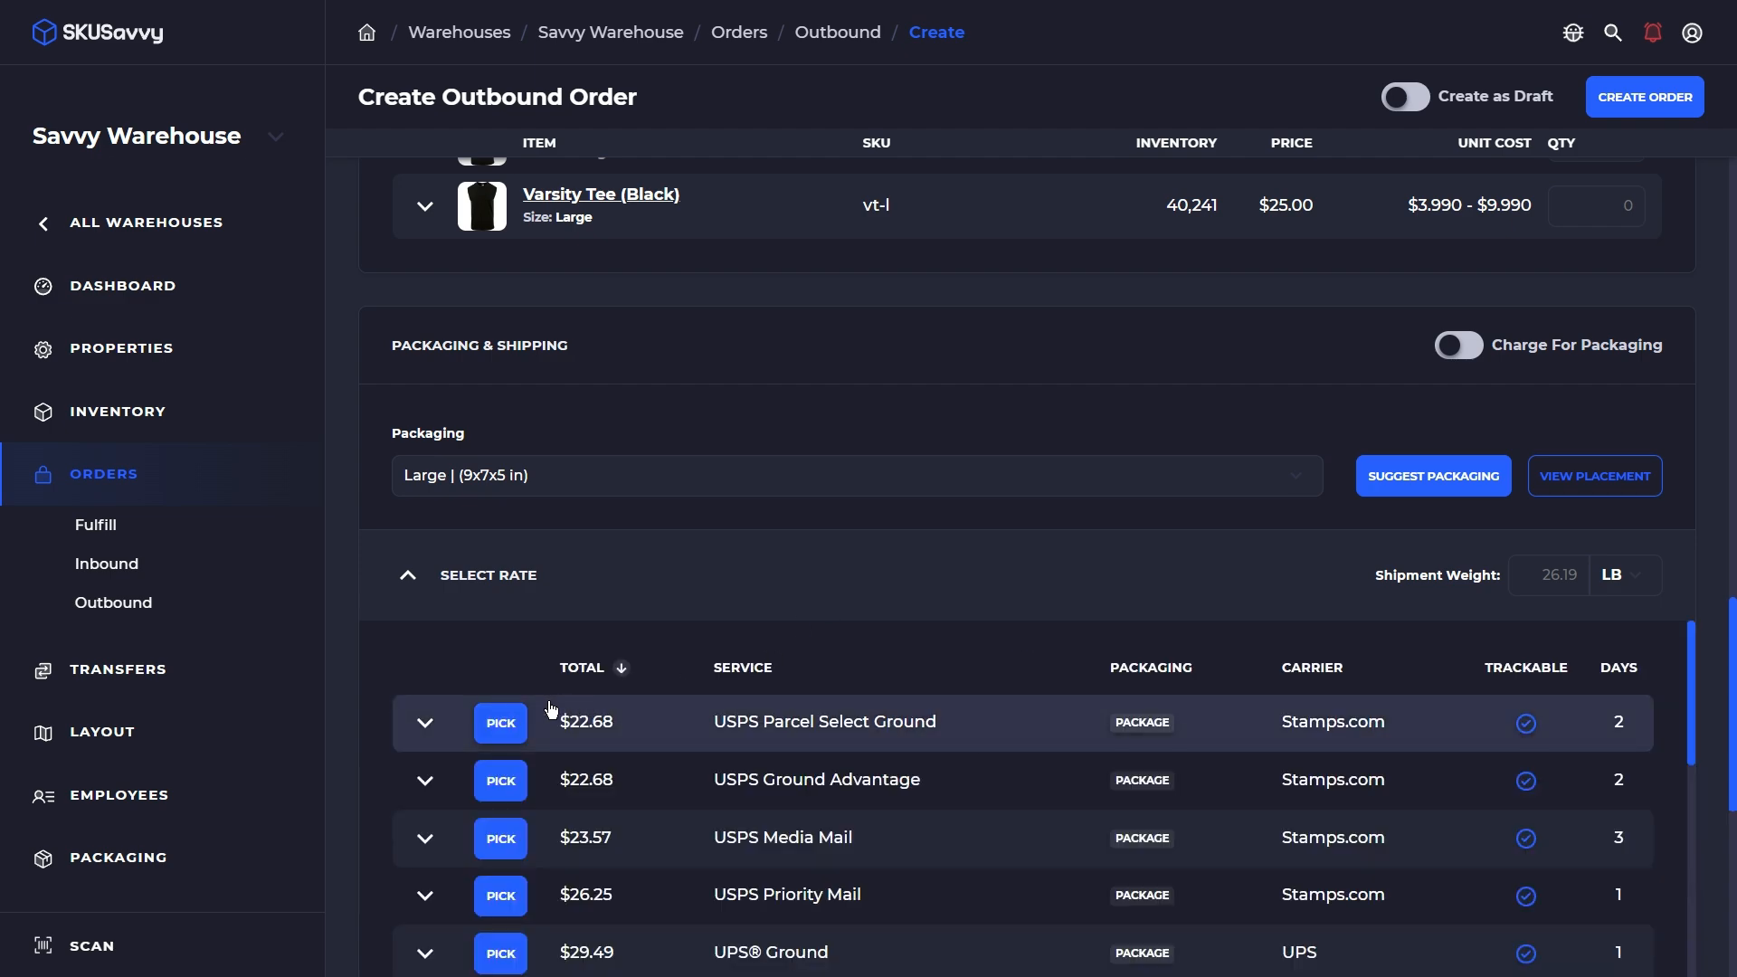
click(504, 734)
Add a 10% percentage discount to the Savvy Product line of the order
scroll(1149, 669, down, 3)
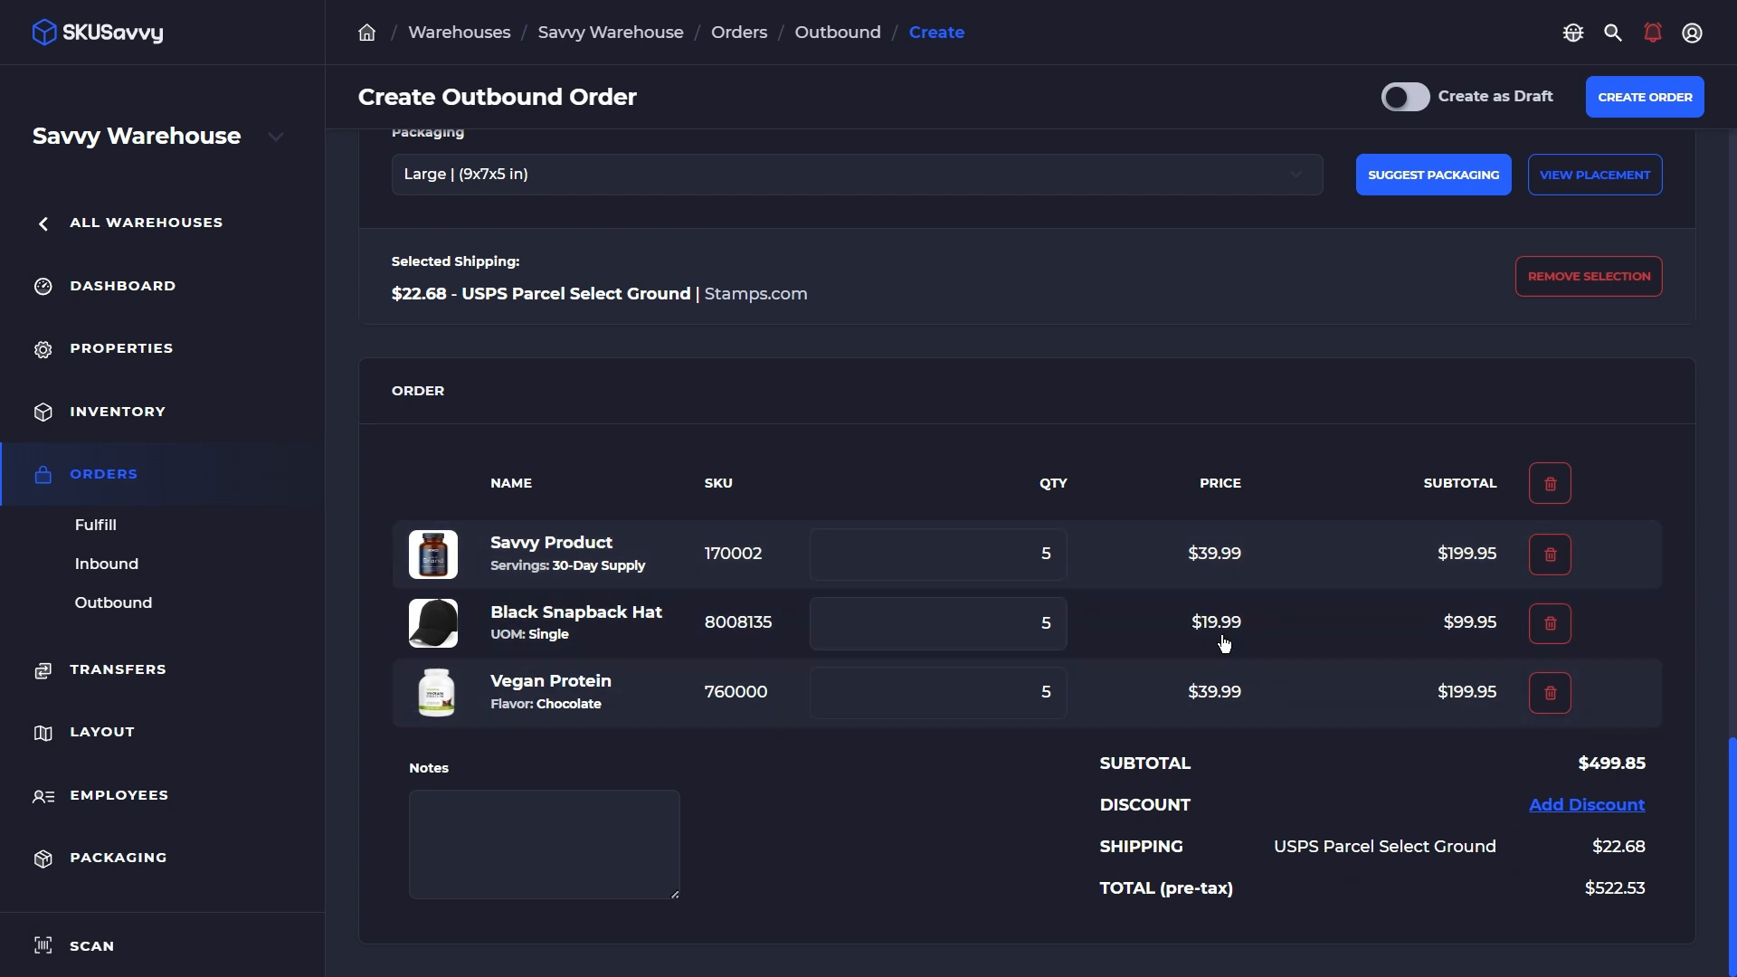
click(1142, 551)
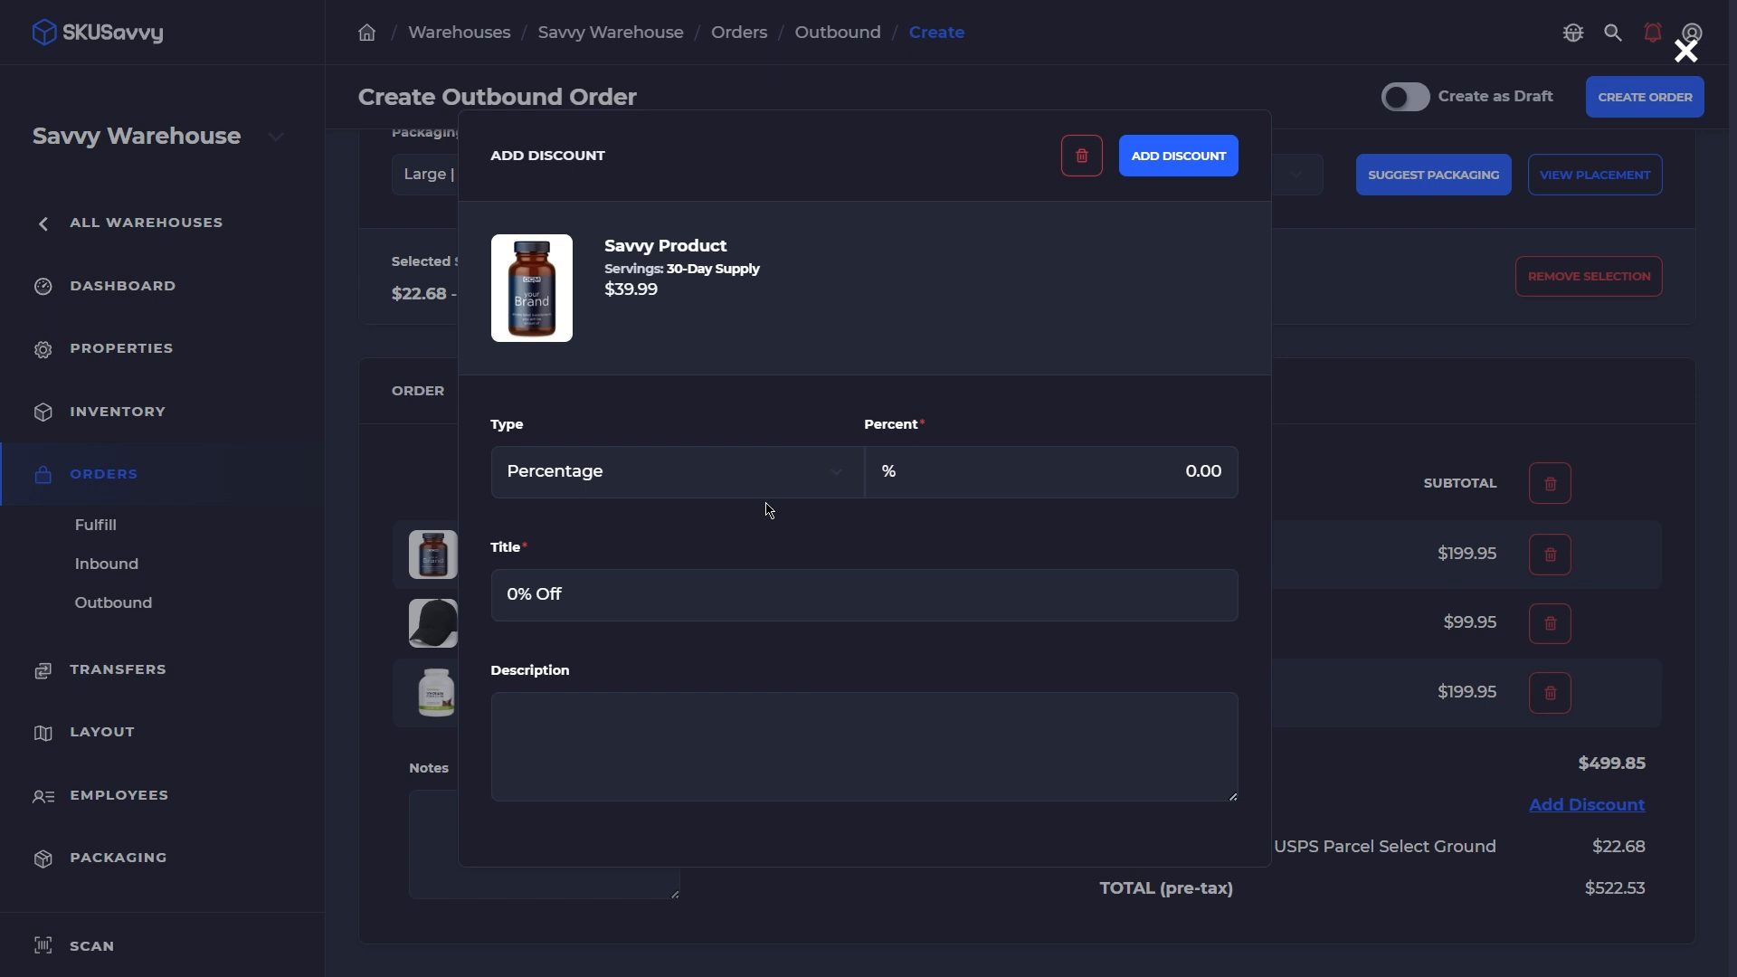
click(1056, 460)
text(1)
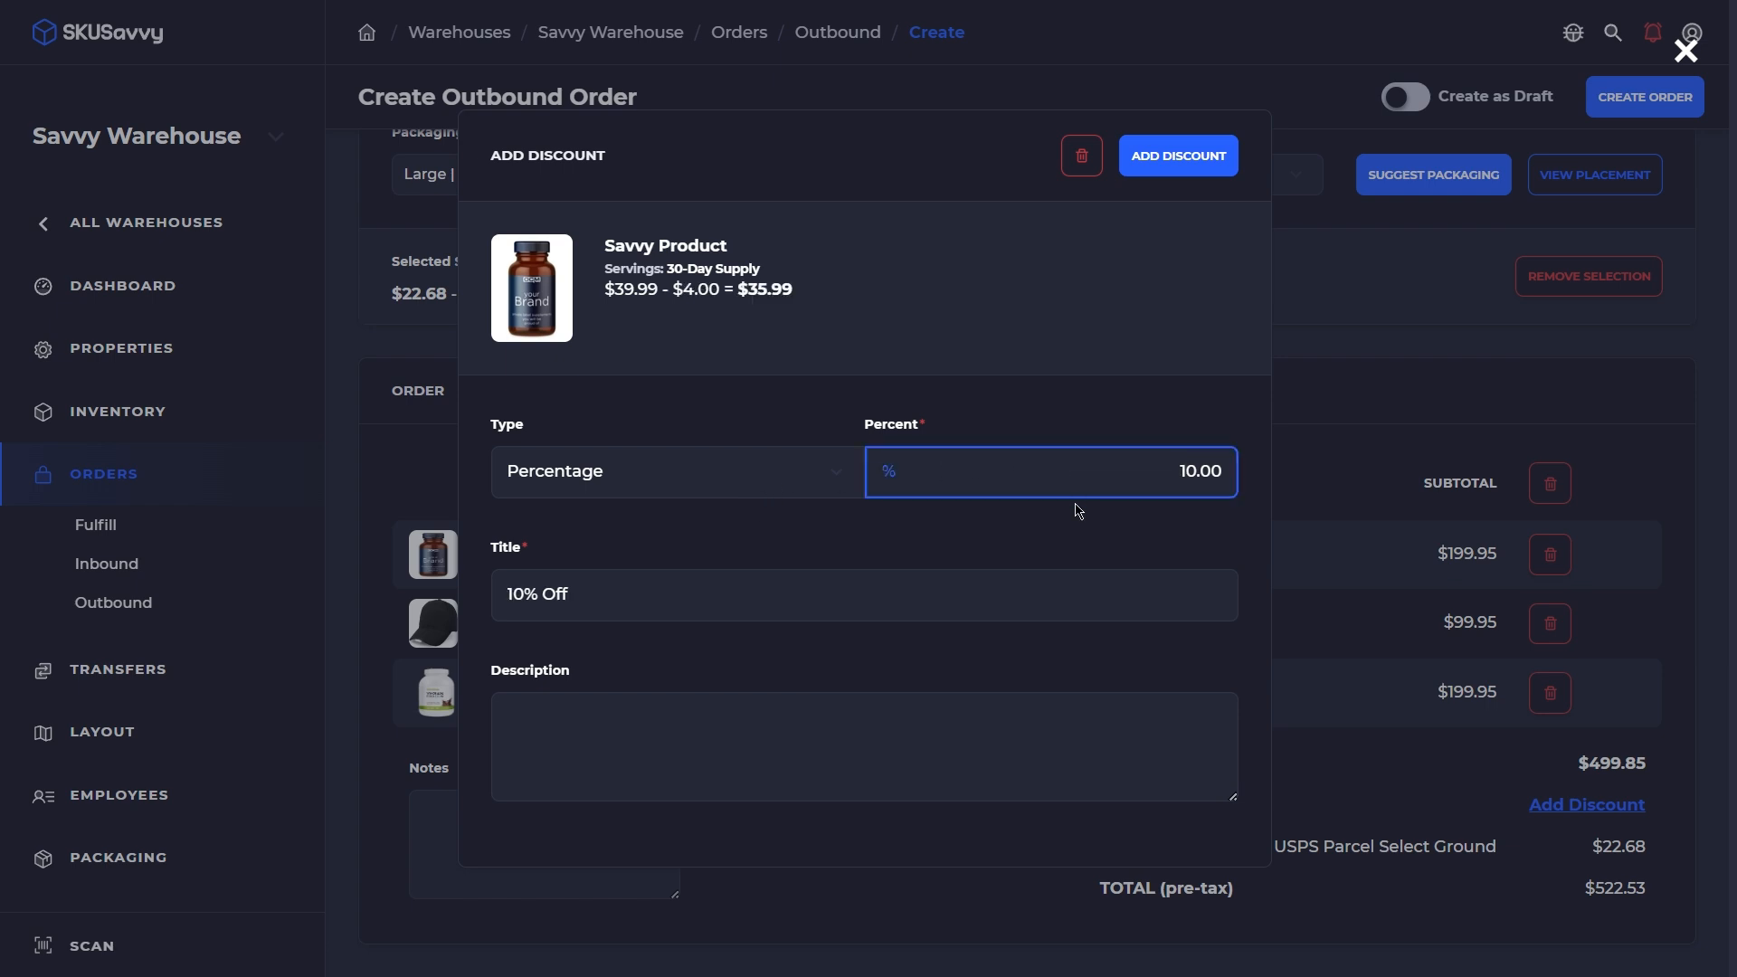
click(1181, 158)
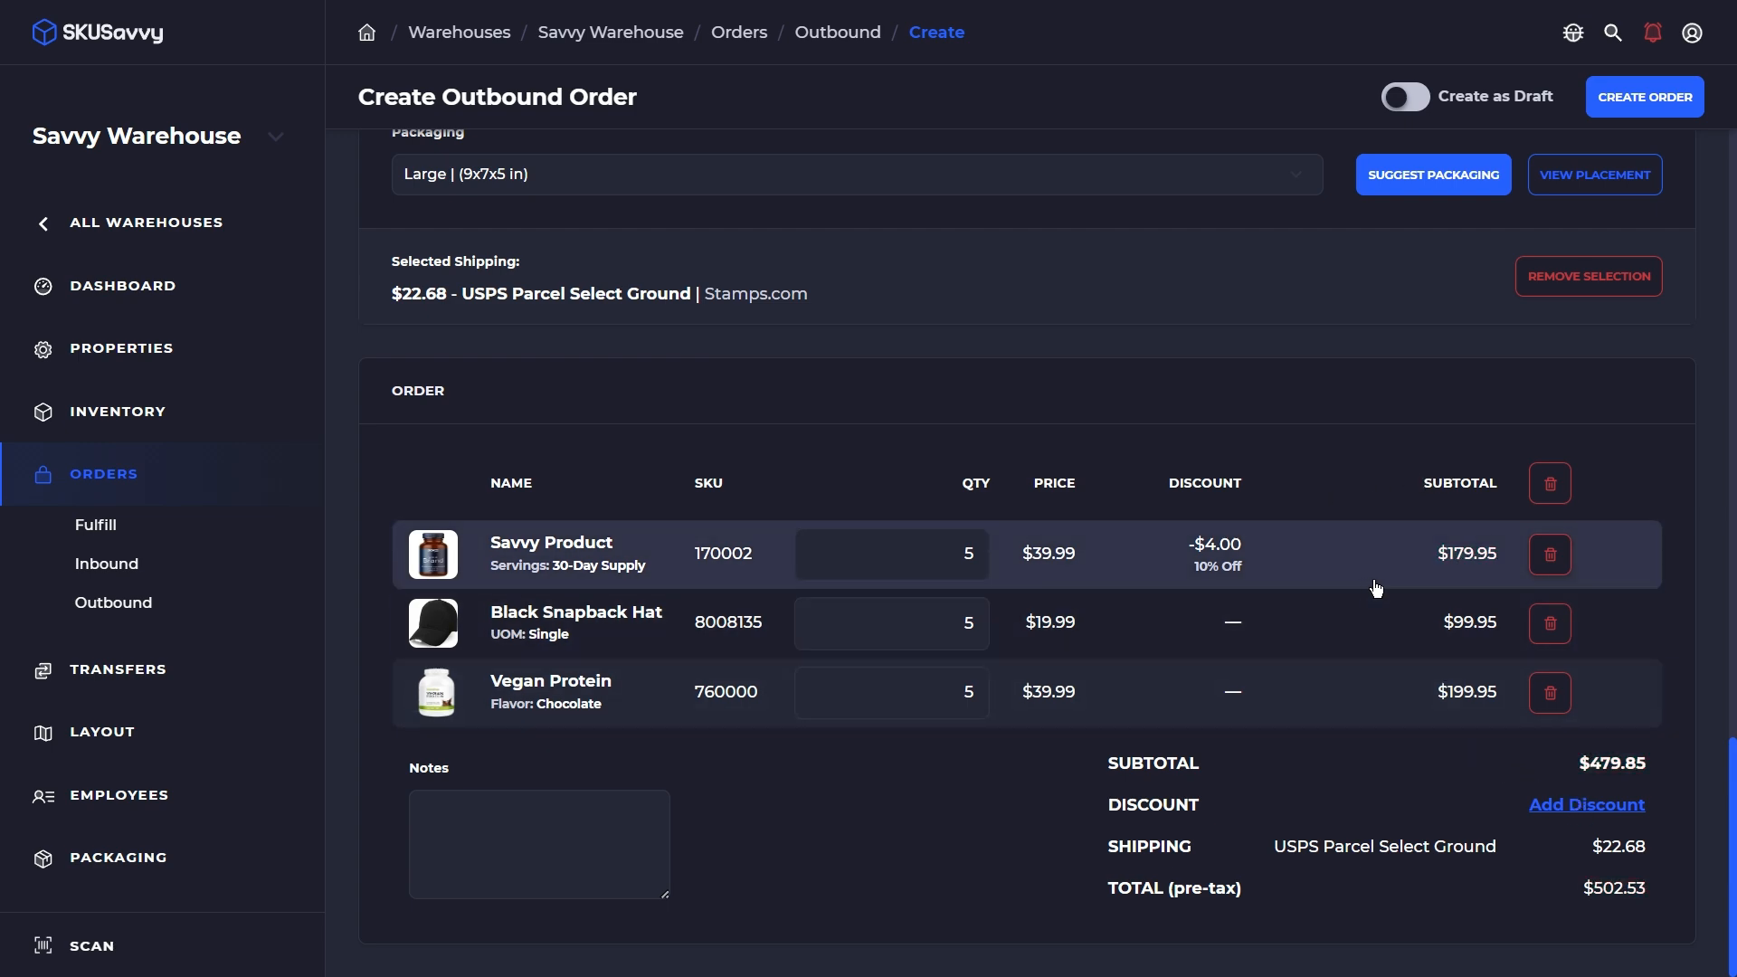
Create the outbound order with the chosen store, customer, items, packaging and shipping
scroll(1359, 562, up, 15)
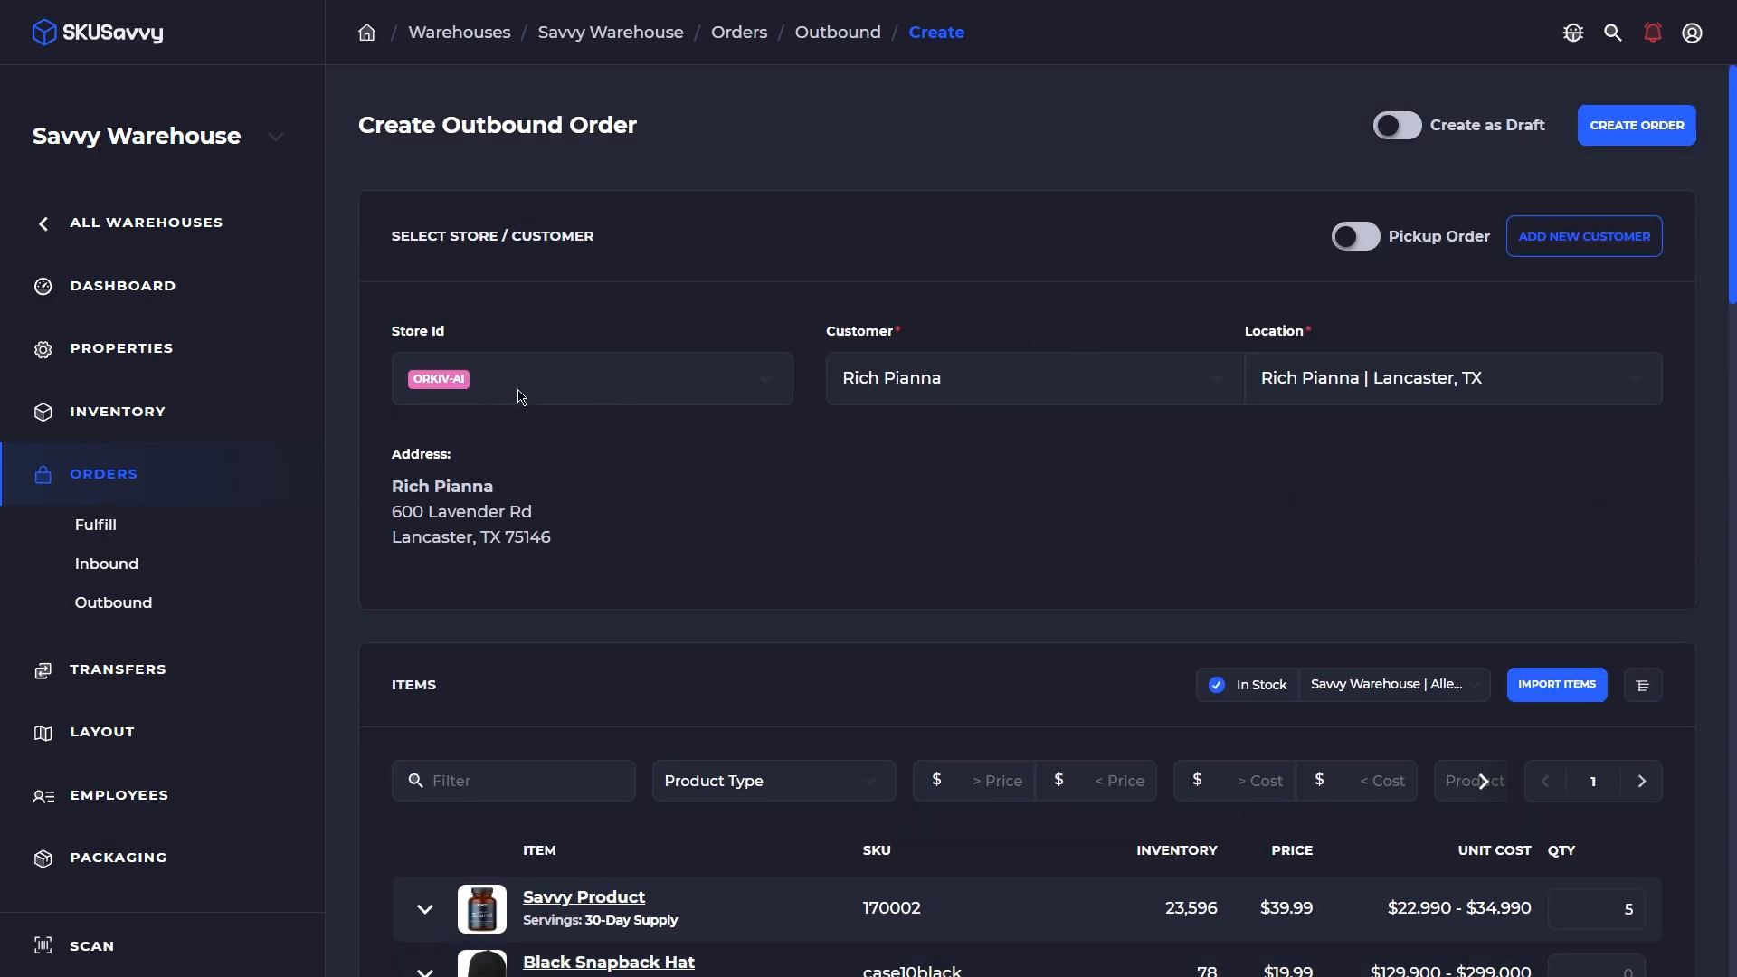
click(1662, 132)
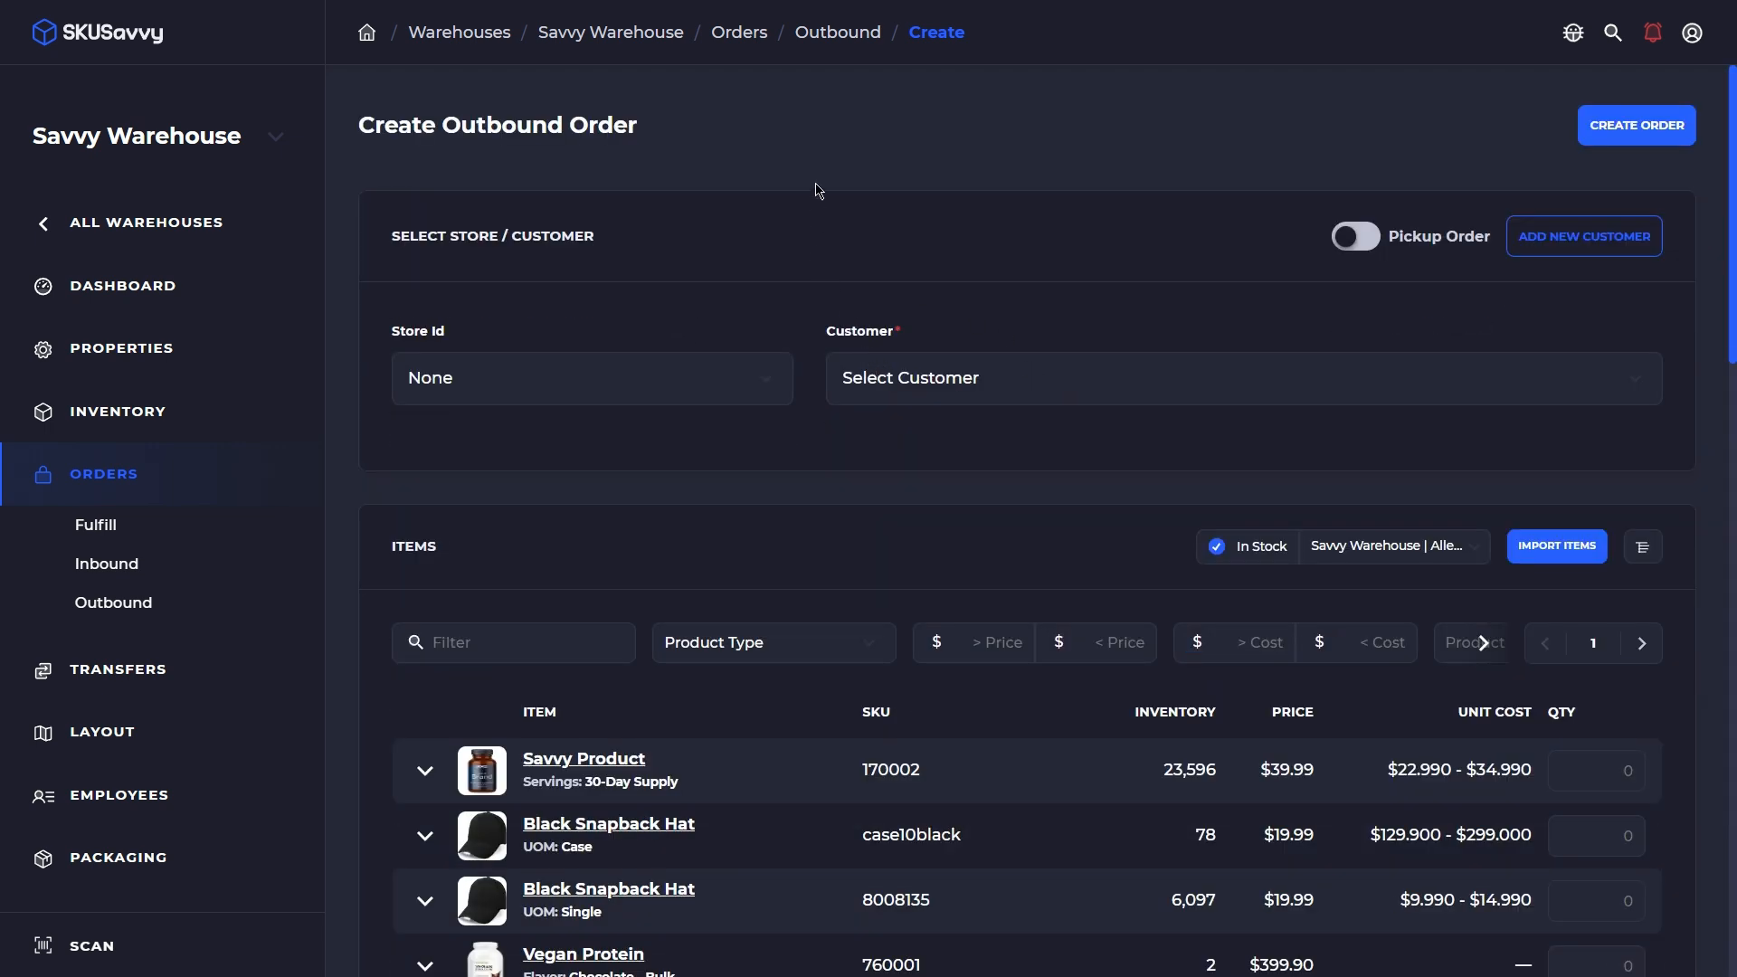
Return to the outbound orders list, open the newest ORKIV-AI order and view its contents and shipments
click(838, 32)
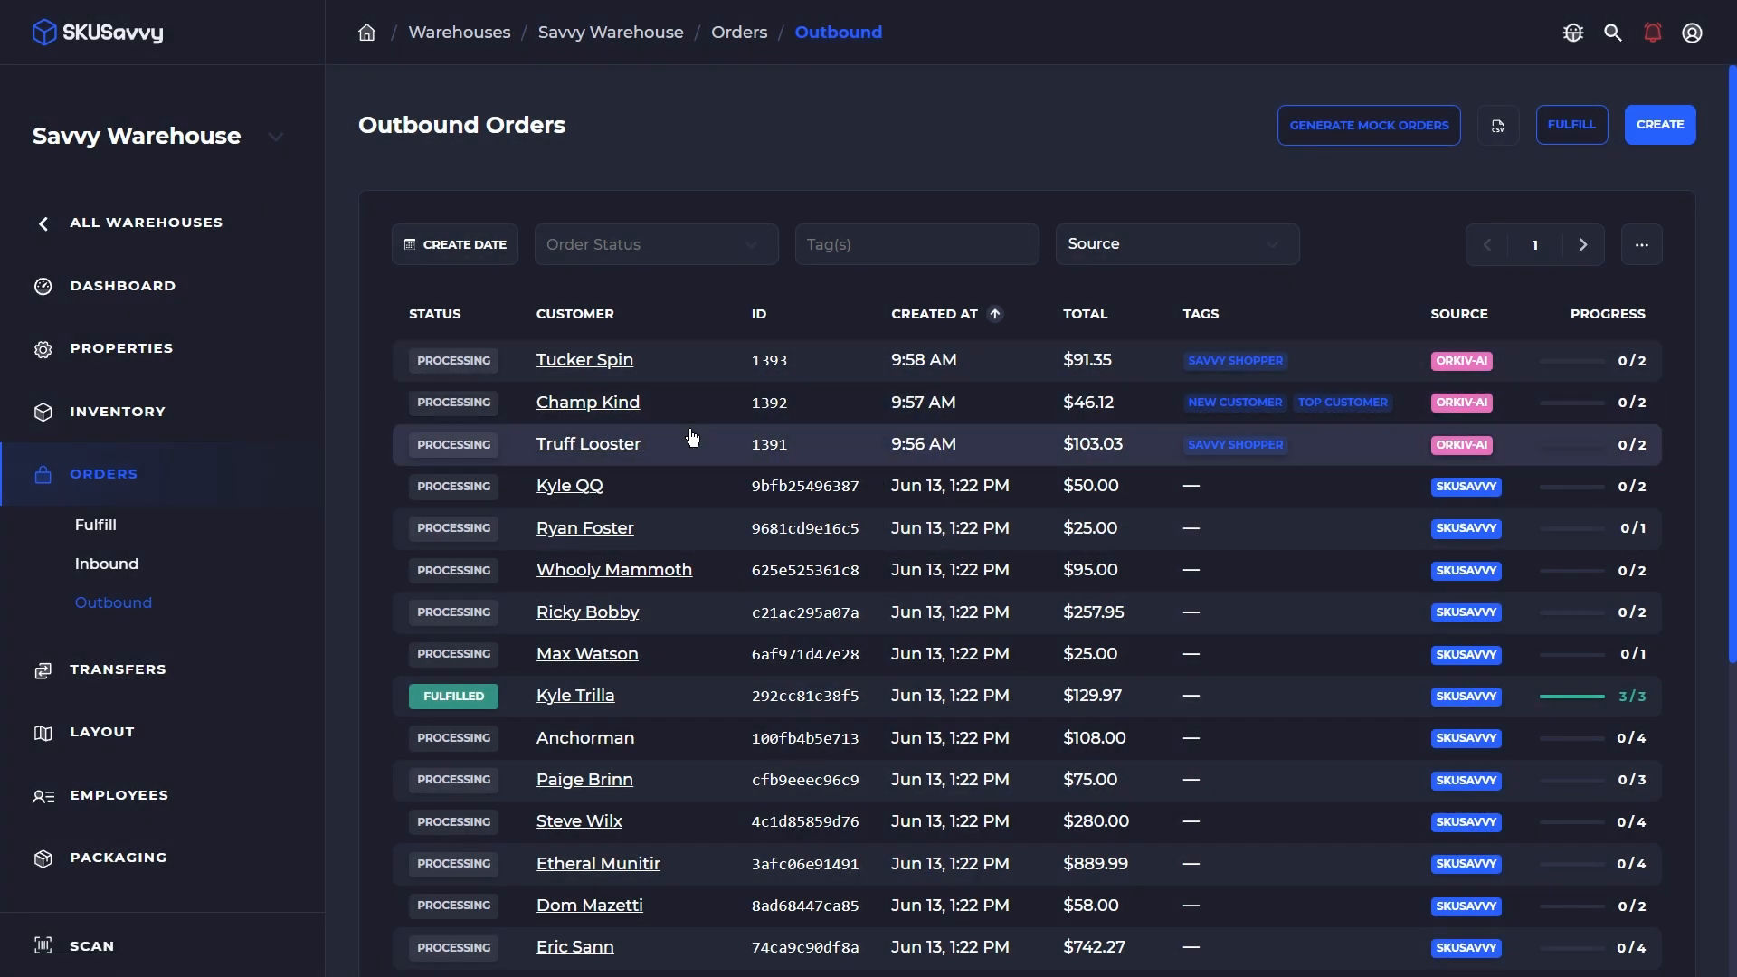
click(749, 363)
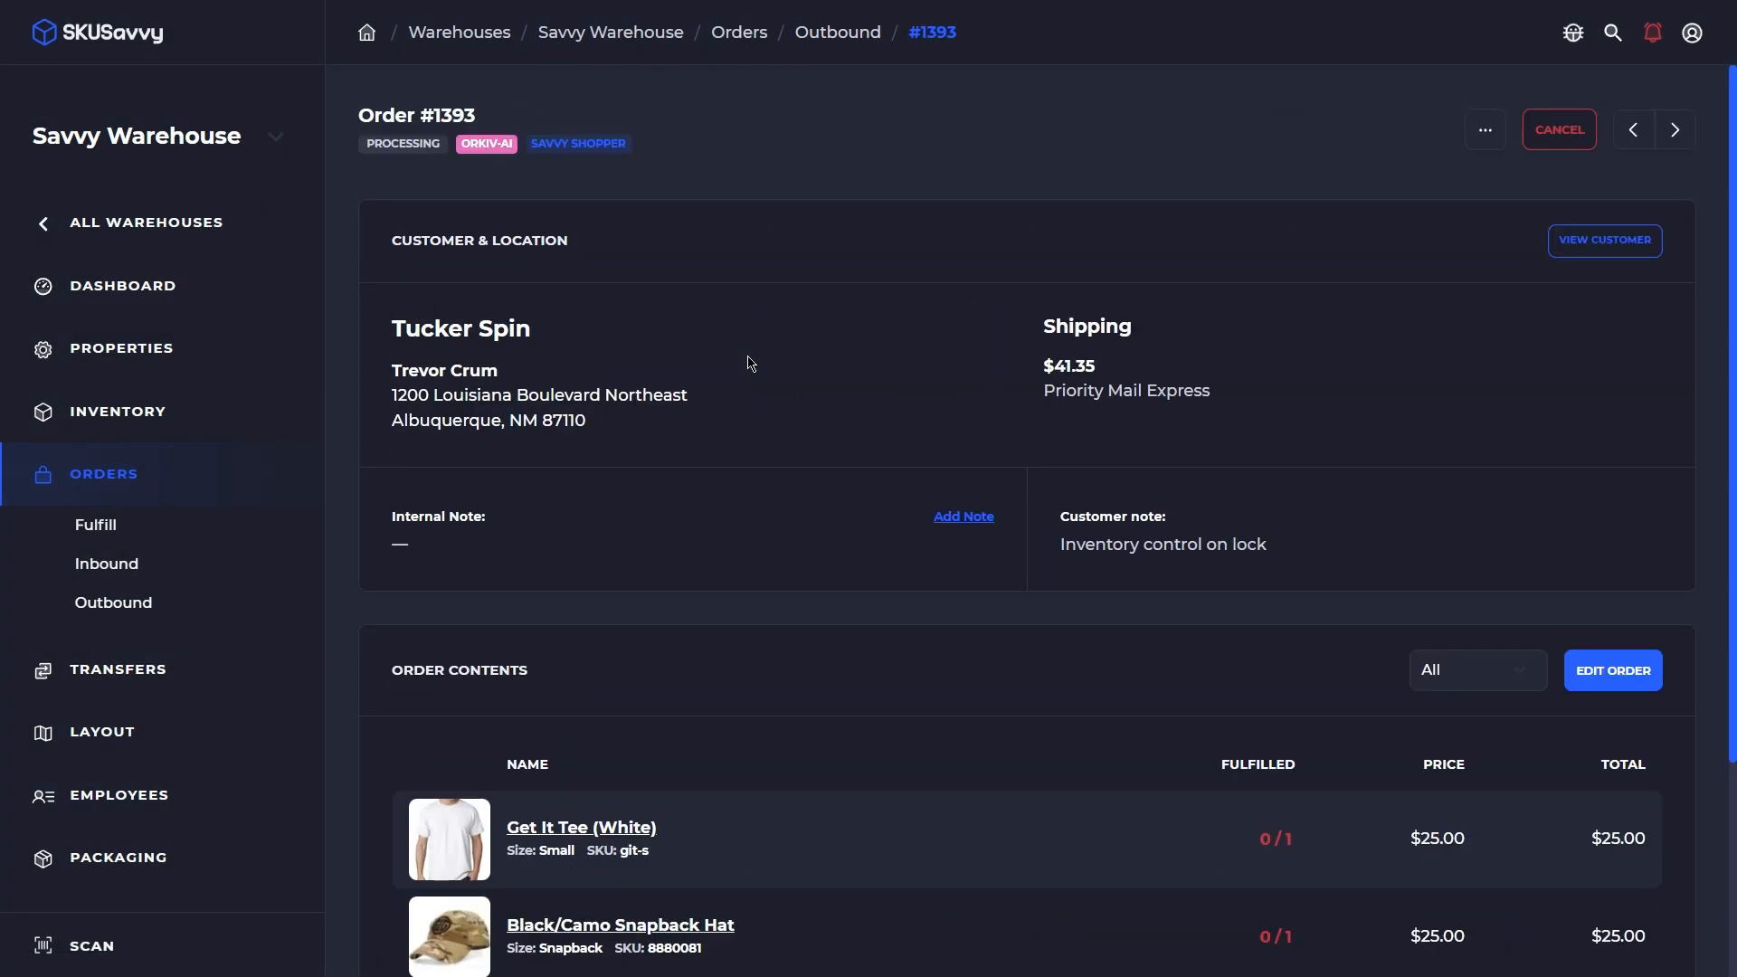
scroll(814, 344, down, 3)
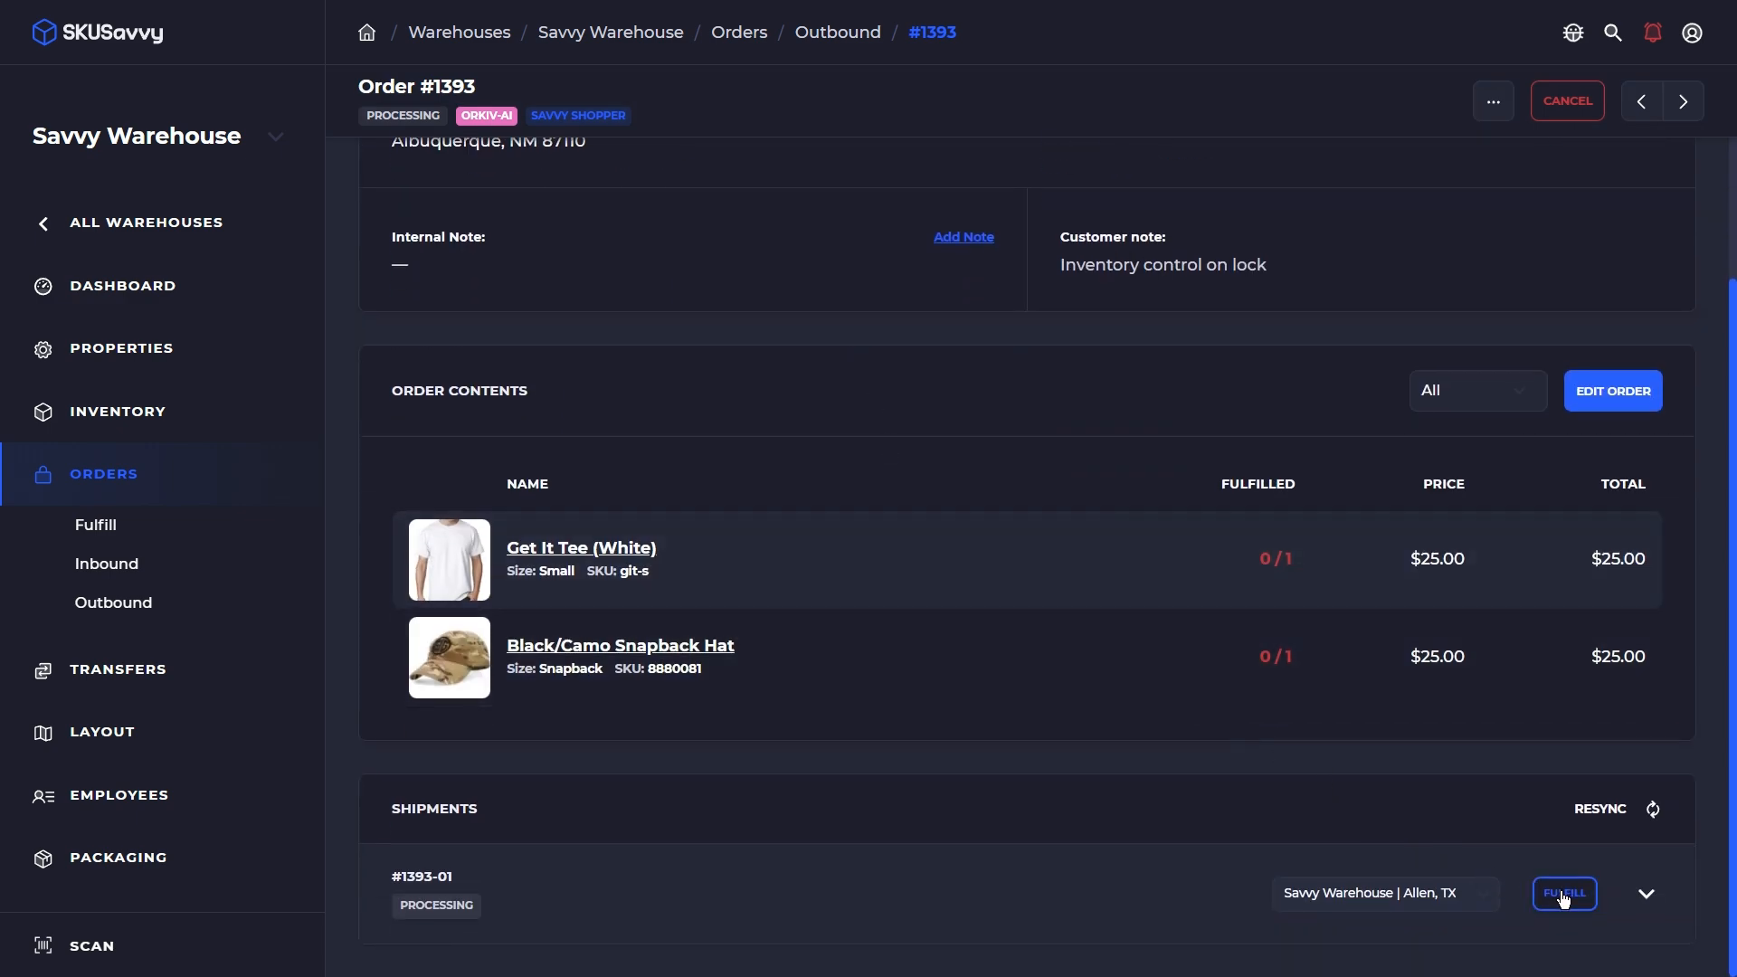
Fulfill the single shipment without a batch, picking the Black/Camo Snapback Hat from bin A9 and the Get It Tee from bin V7
click(1564, 895)
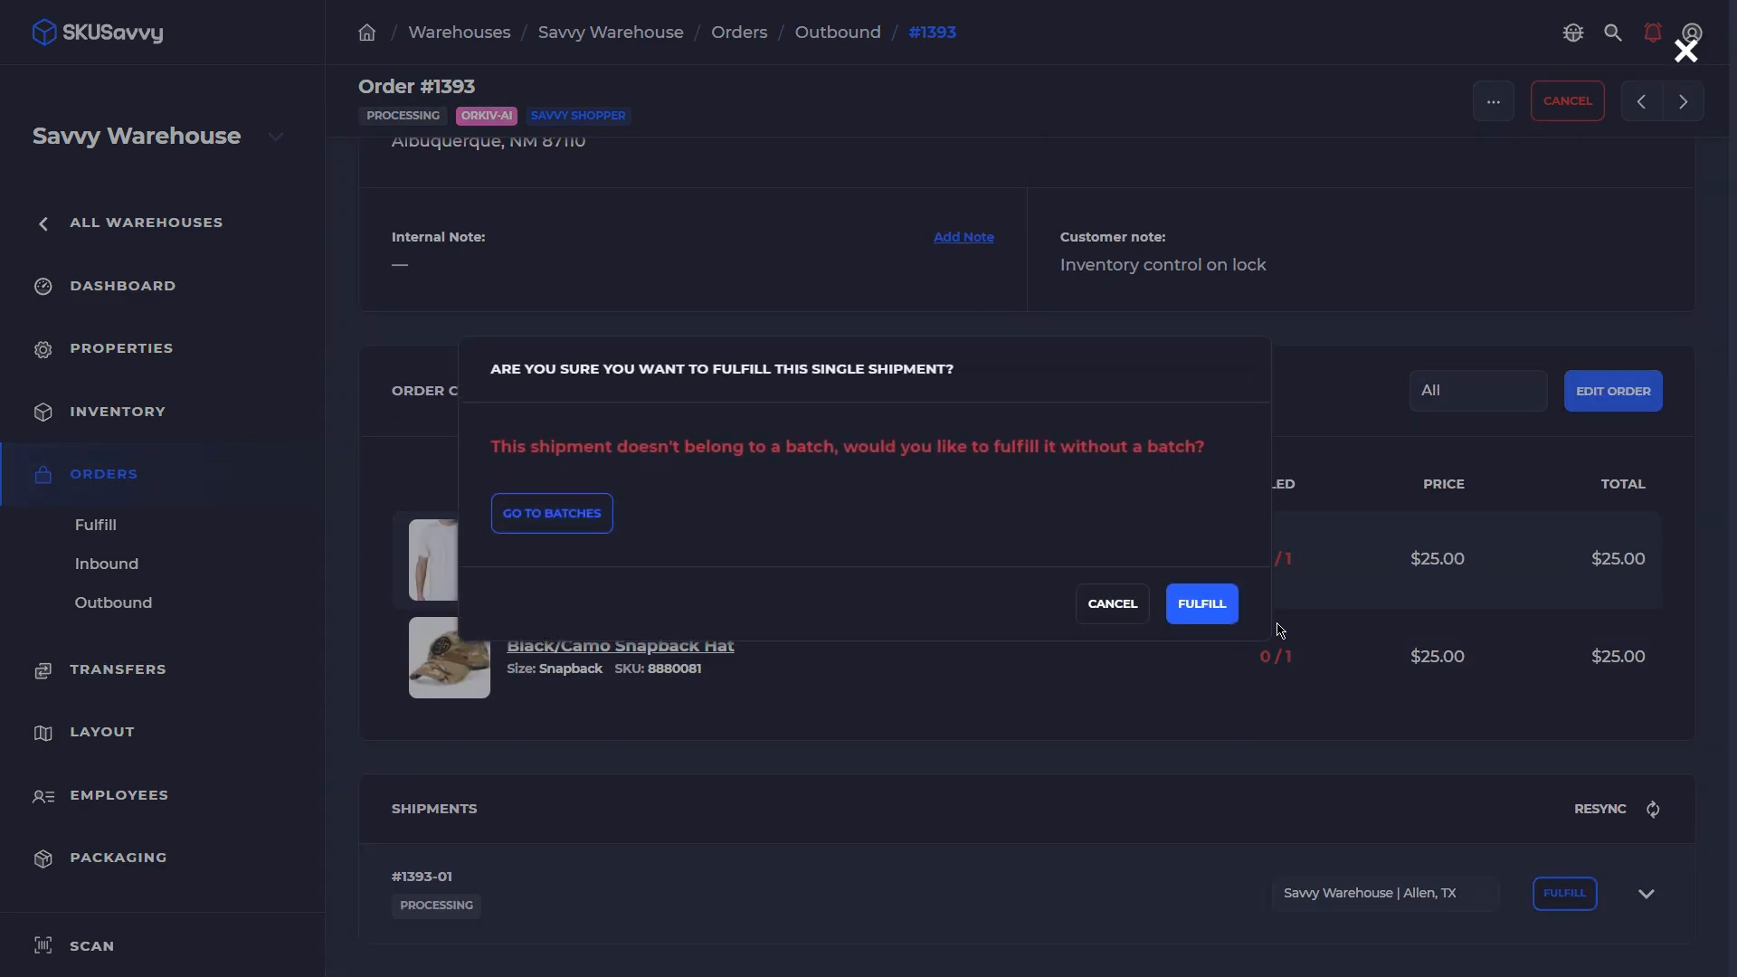
click(1202, 605)
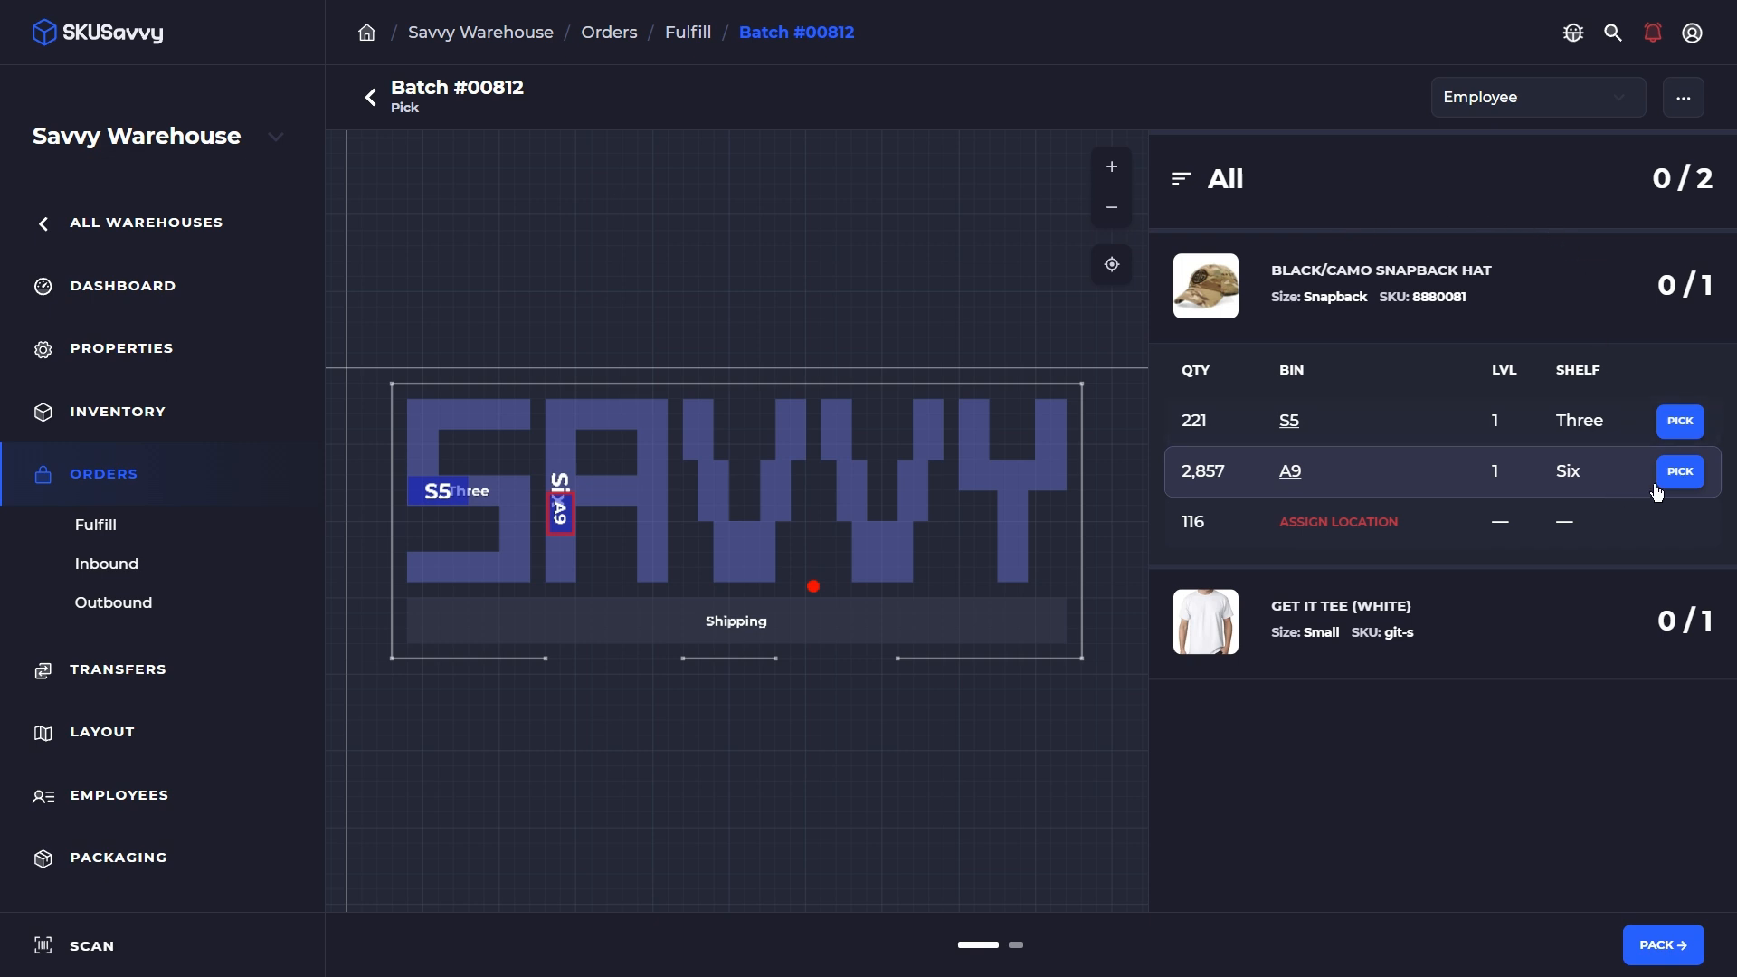
click(1680, 472)
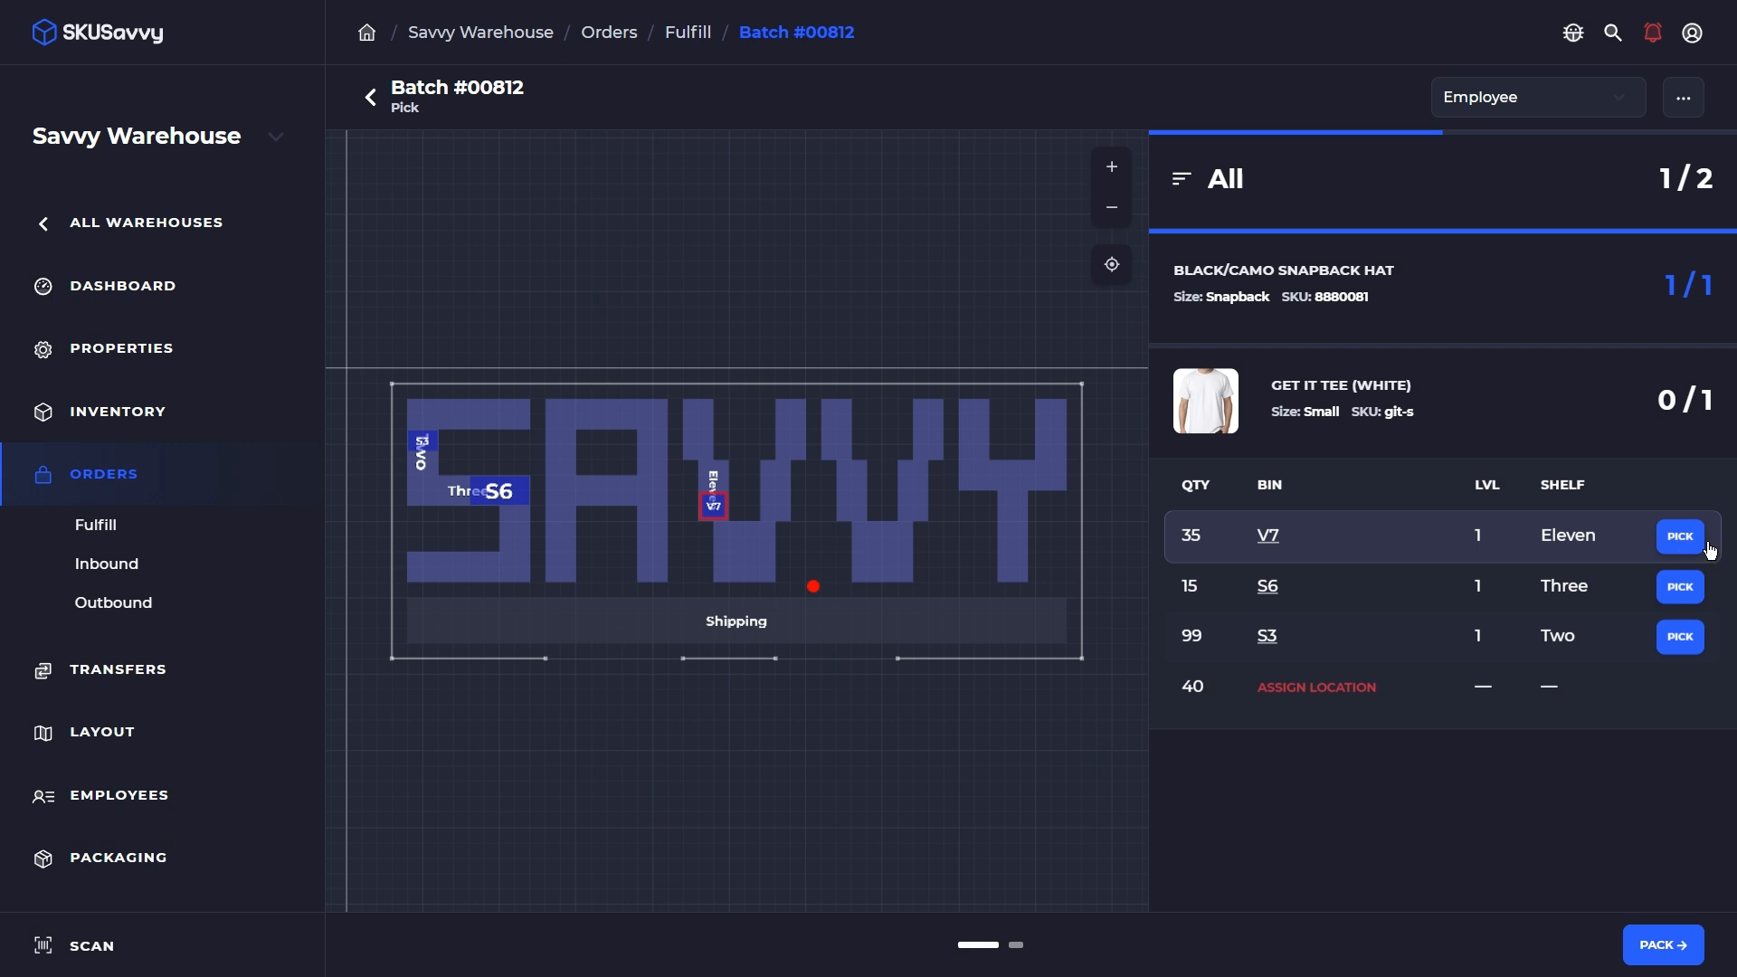
click(1682, 541)
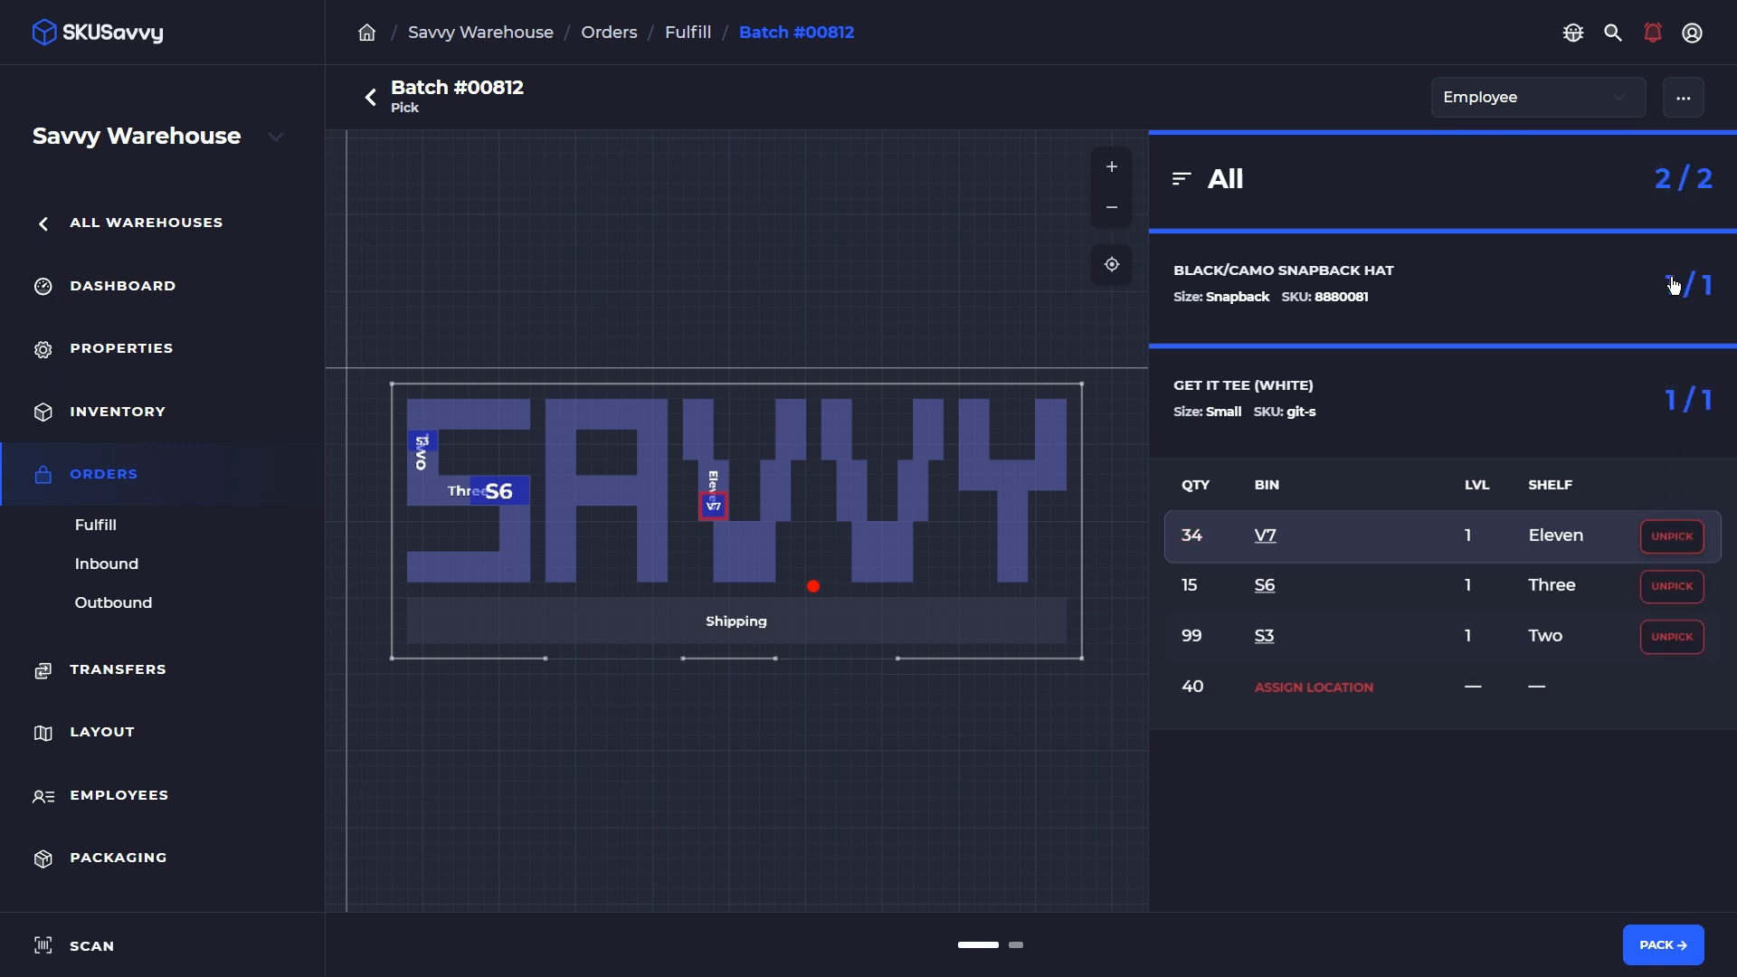
Pack the Get It Tee and the Black/Camo Snapback Hat into Large (9x7x5 in) packaging, with the order info expanded
click(1663, 944)
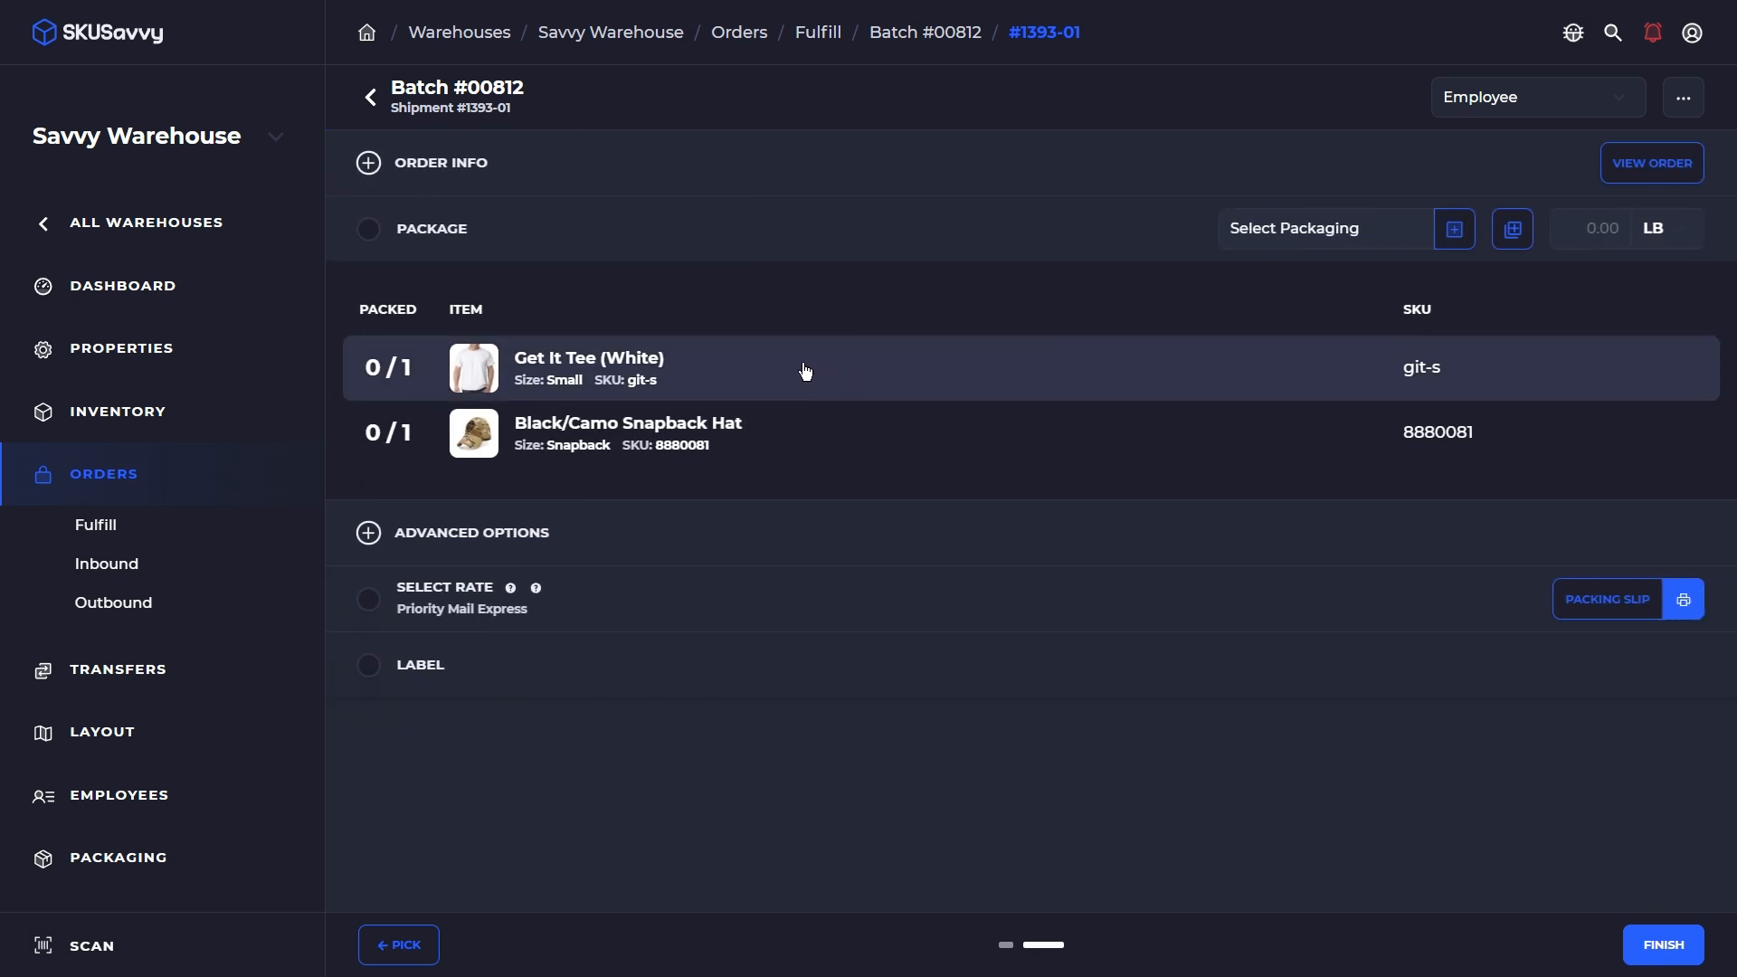
click(693, 164)
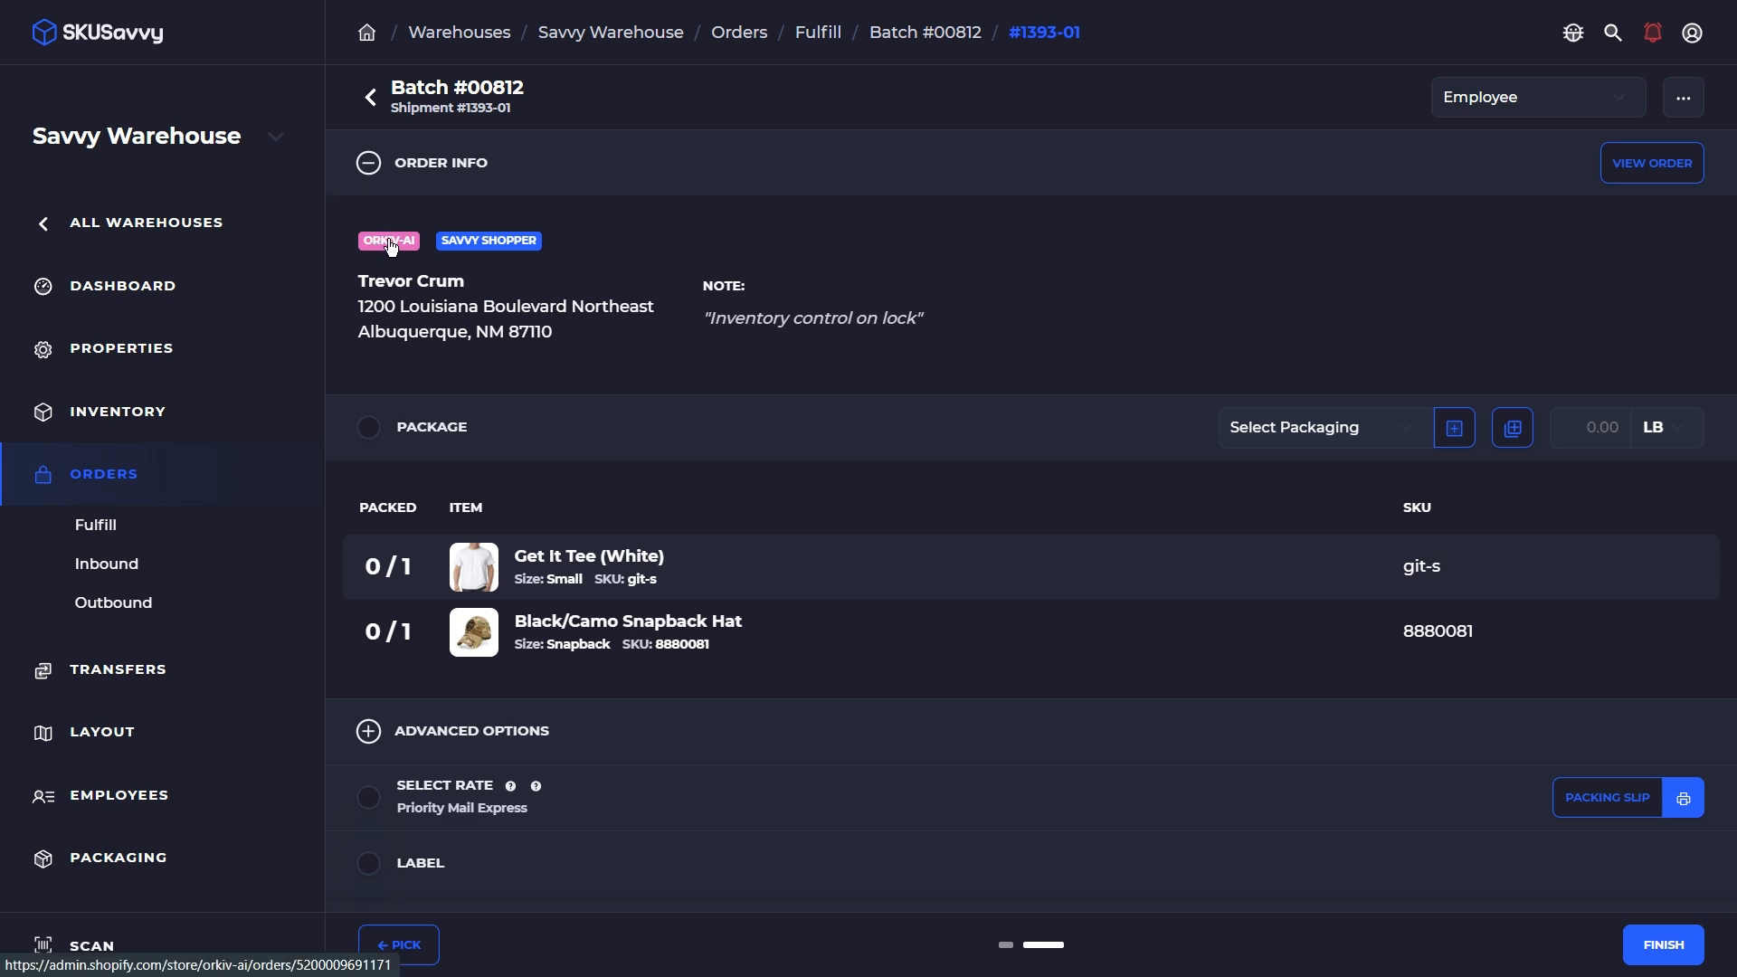
click(740, 581)
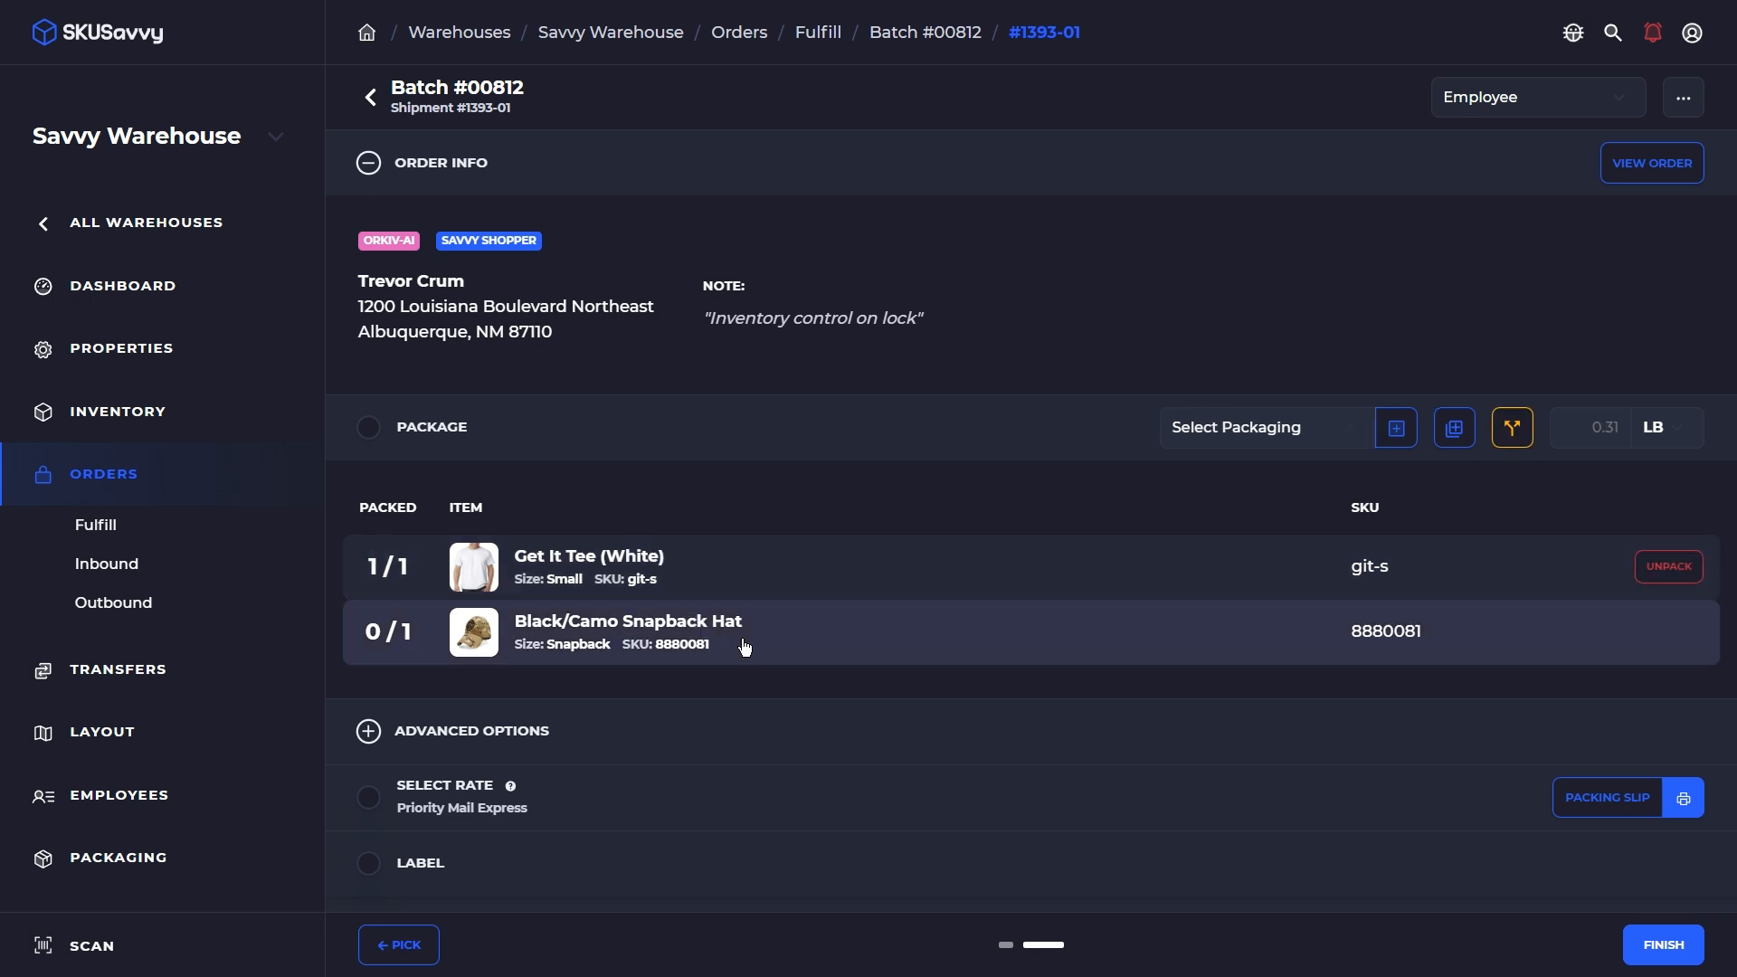
click(740, 644)
click(1342, 433)
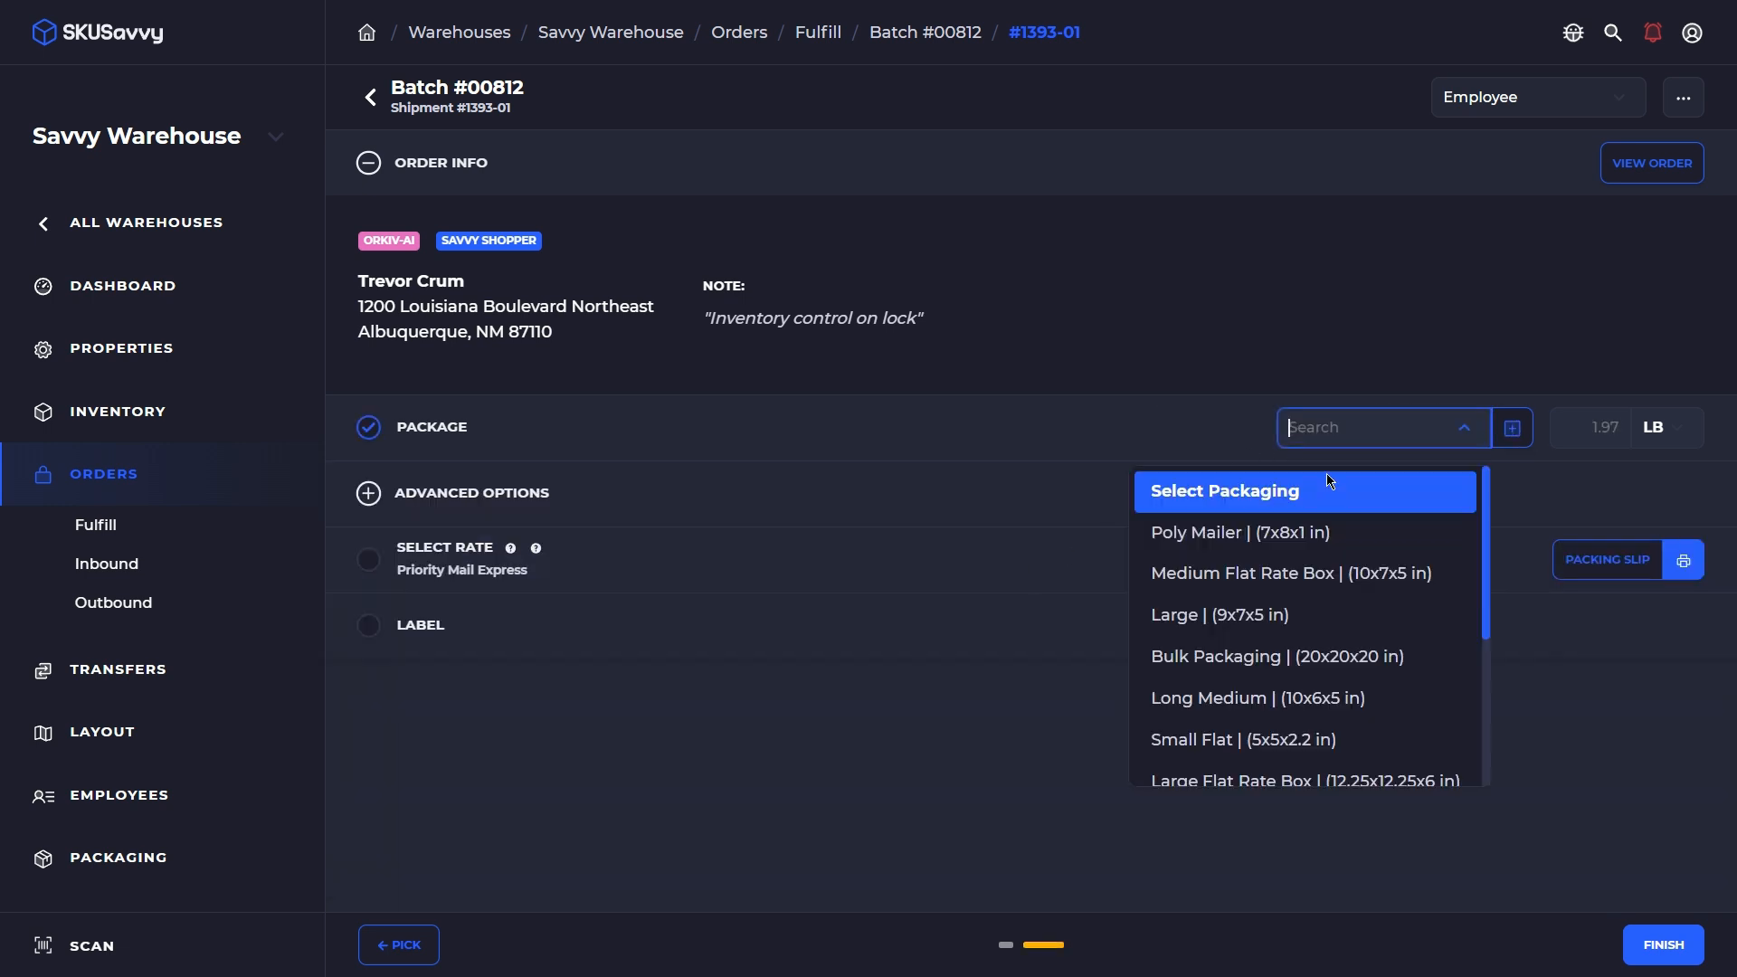
click(1299, 615)
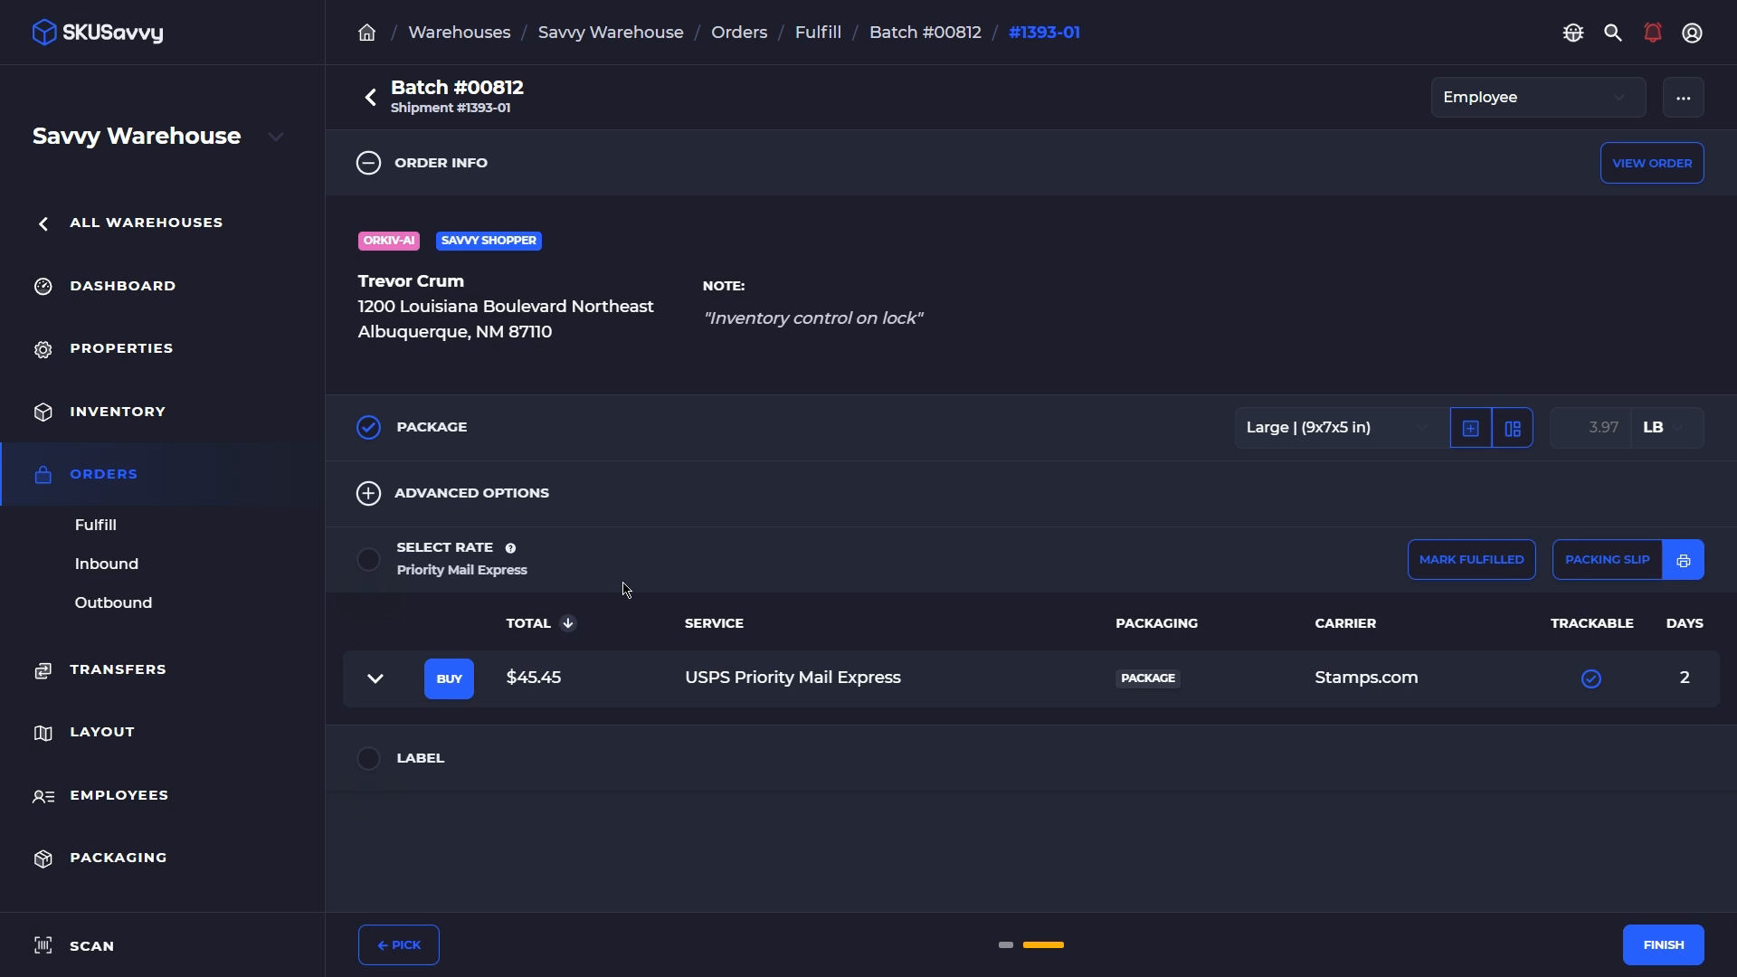
Buy the USPS Priority Mail Express rate and review the packed items and the shipping label
click(451, 688)
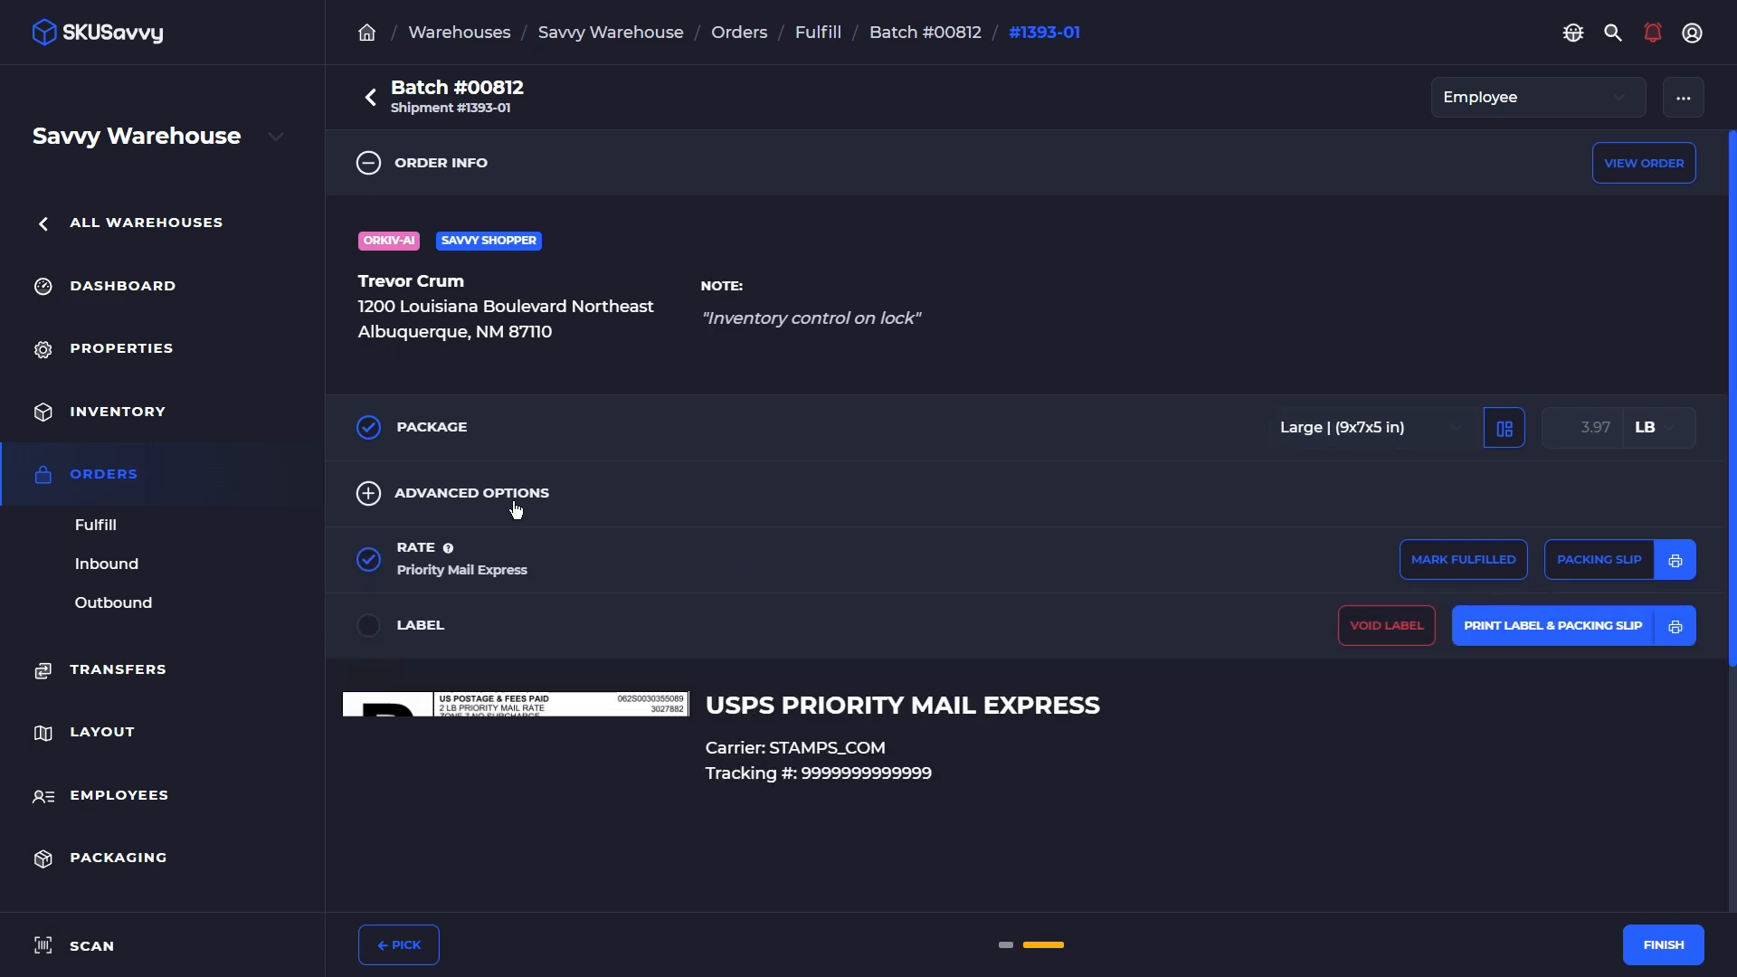
click(706, 434)
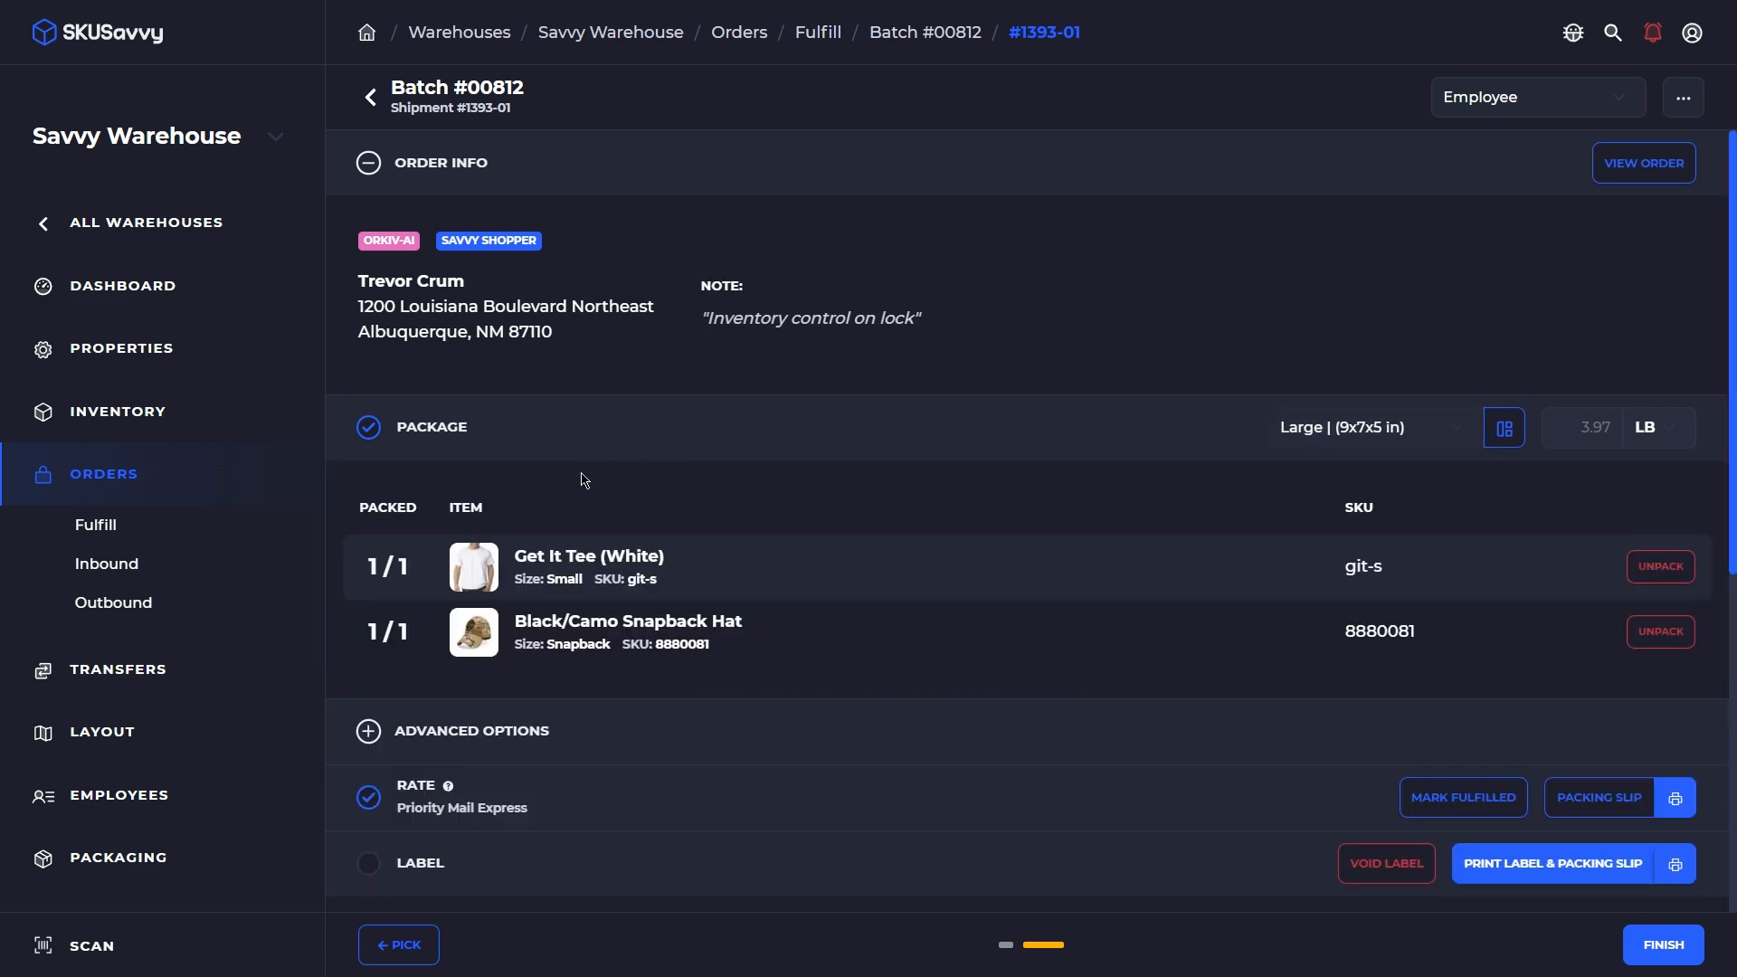
scroll(802, 569, down, 6)
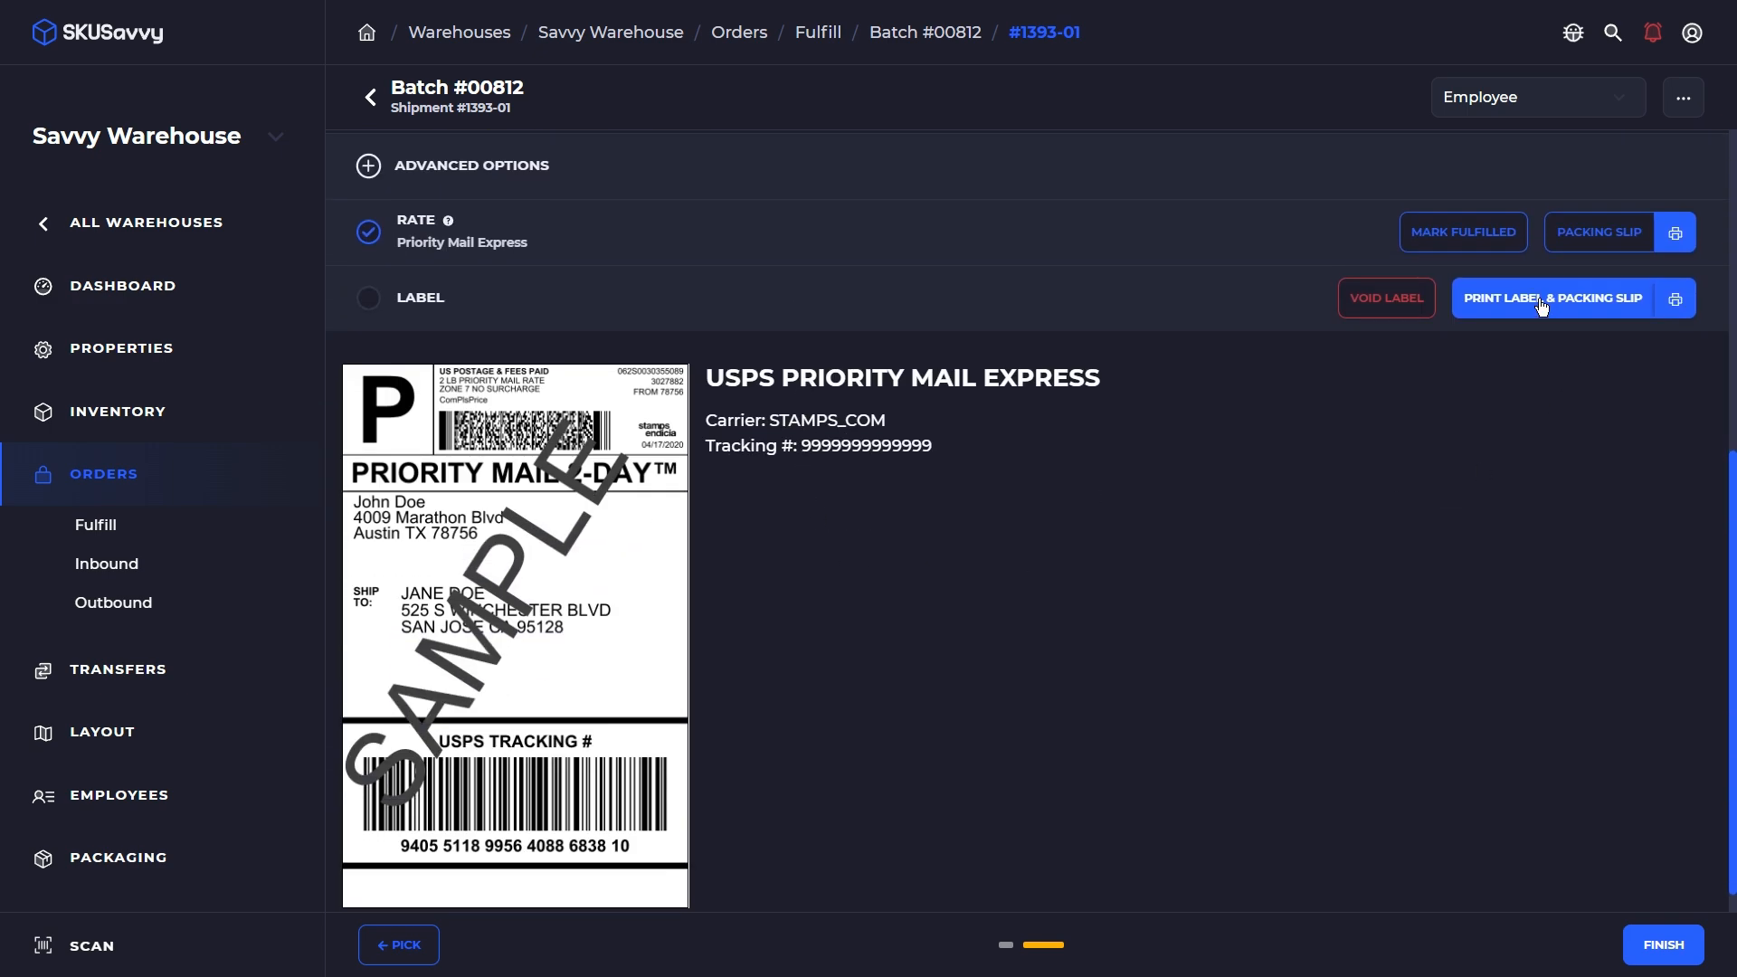
Generate the label and packing slip, check both in the print preview without saving, and finish the shipment
click(1538, 303)
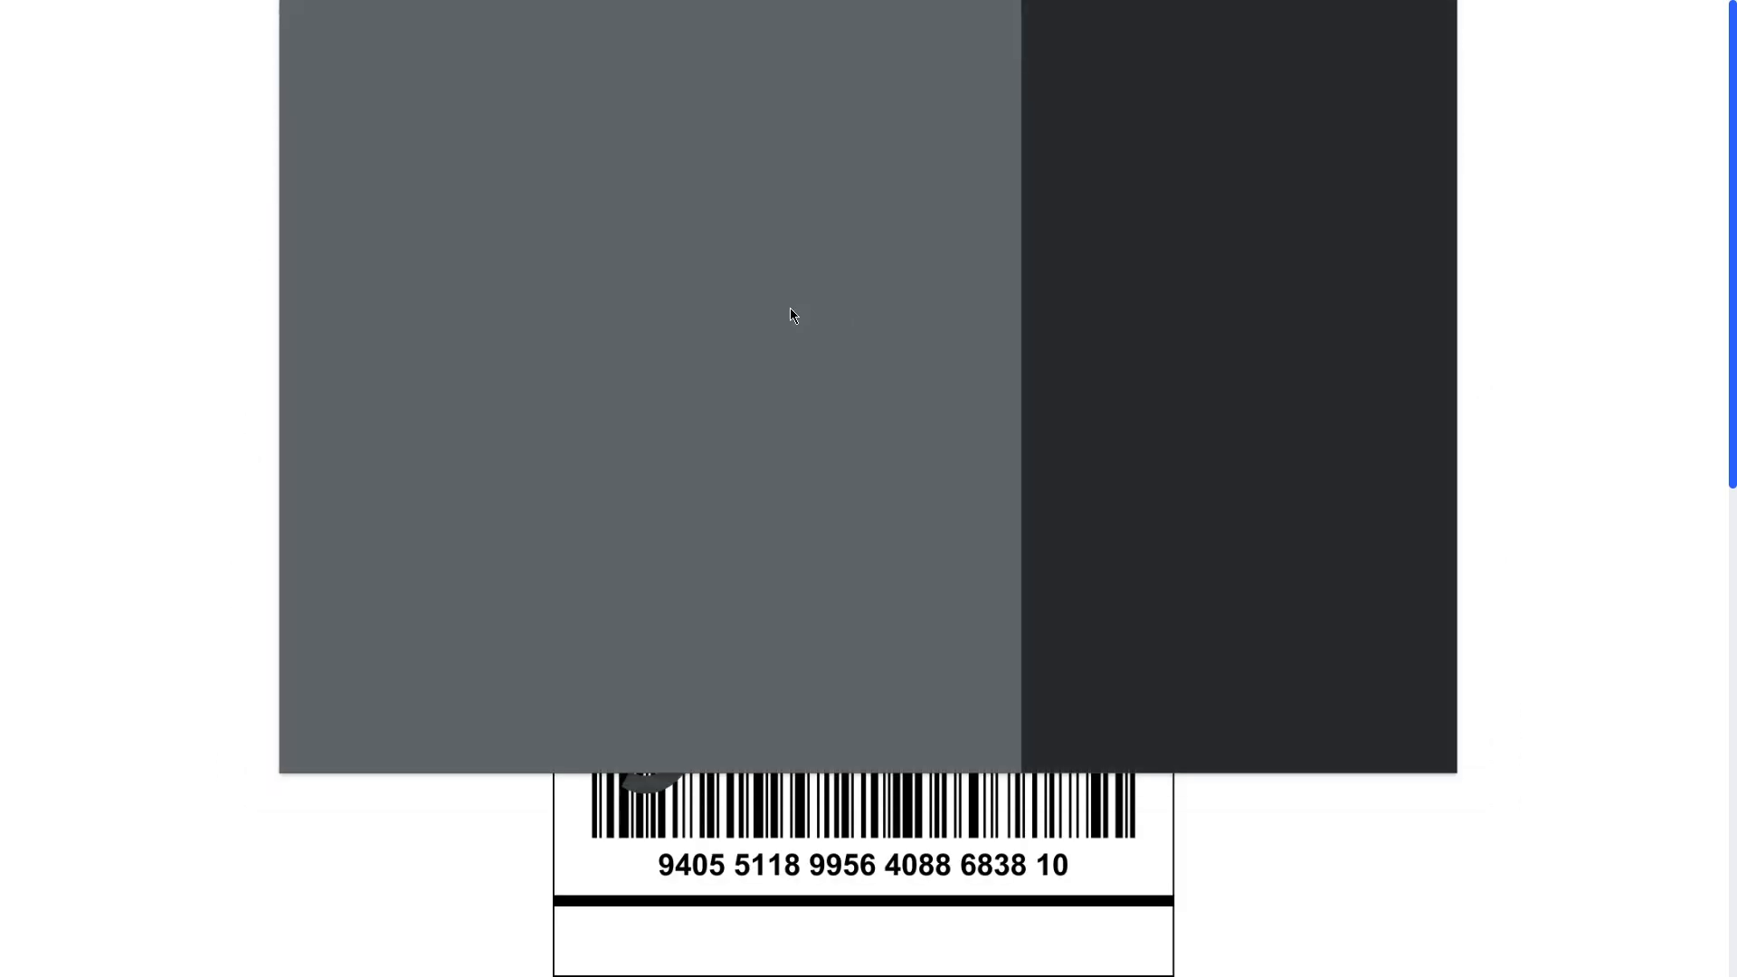
scroll(742, 271, down, 6)
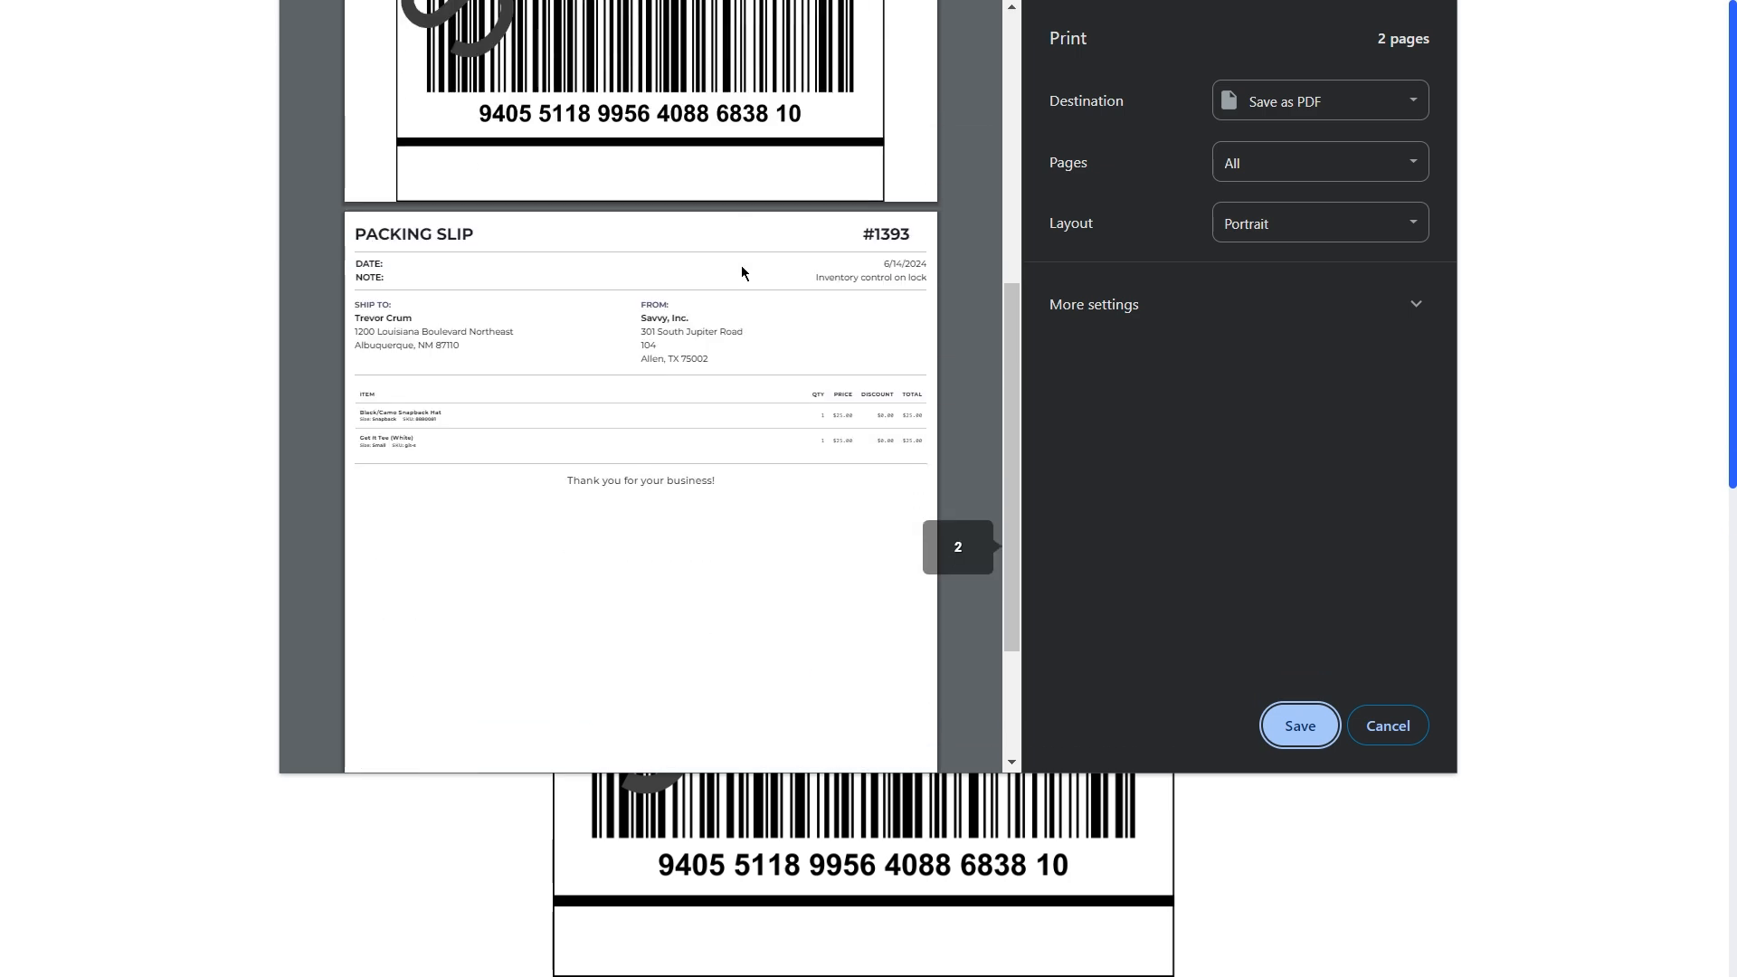
scroll(751, 269, down, 3)
scroll(728, 290, up, 3)
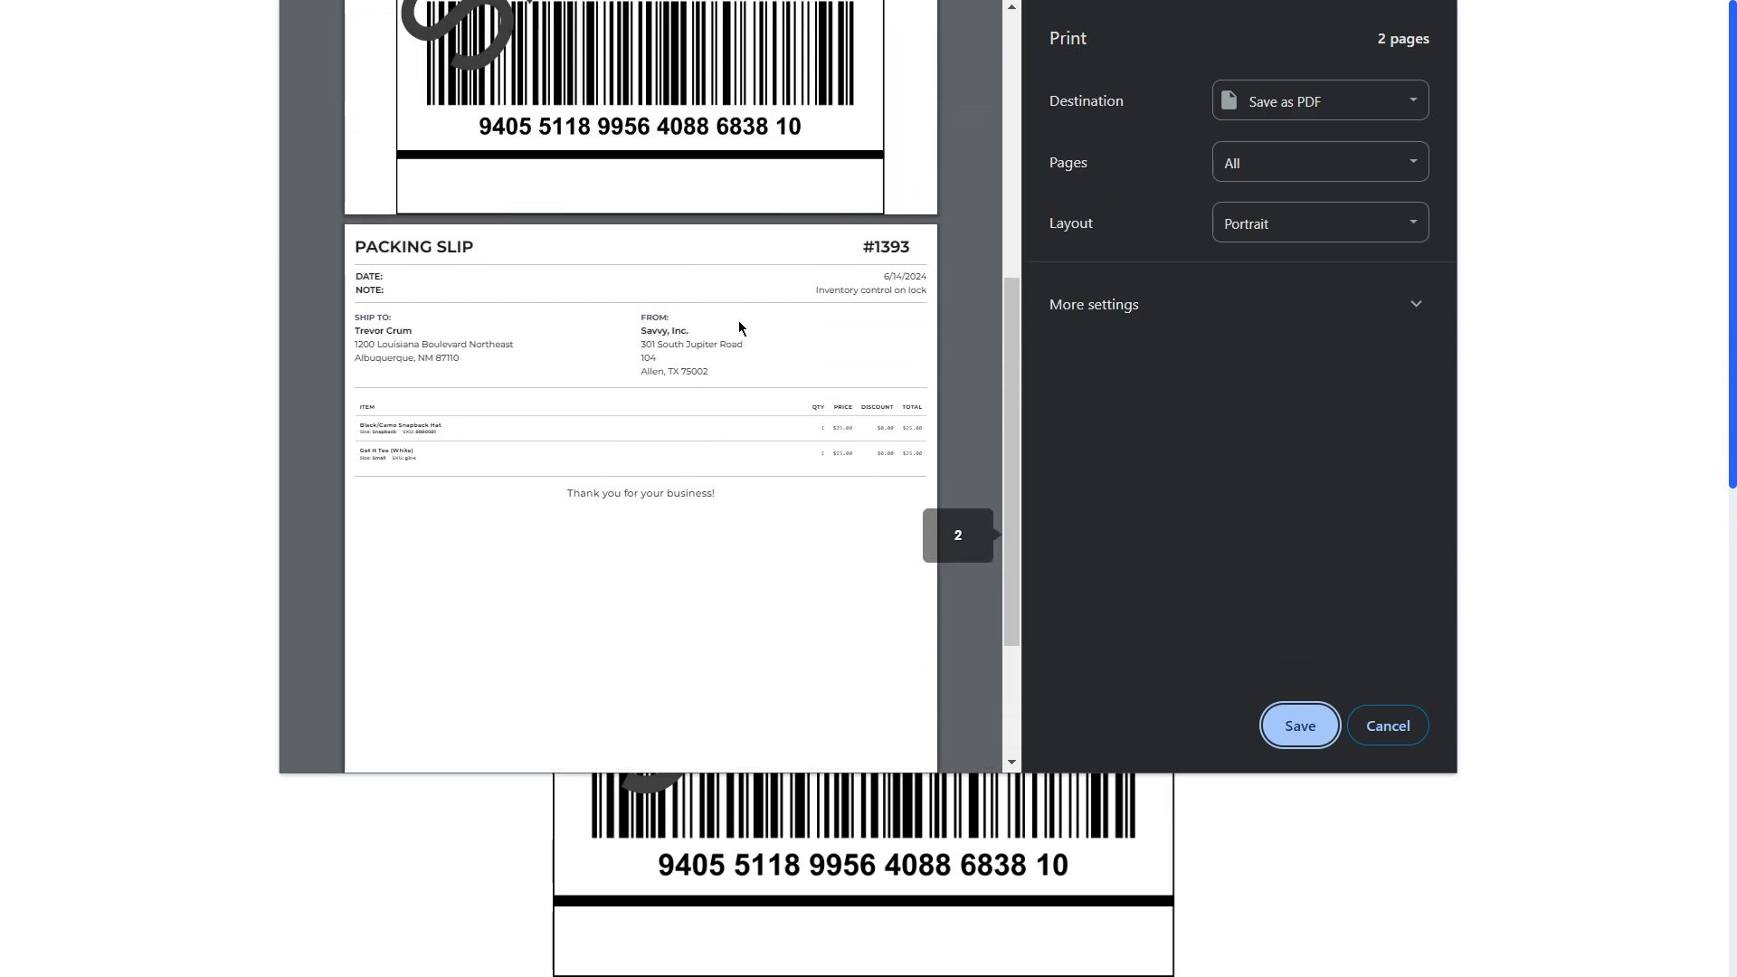
click(1386, 728)
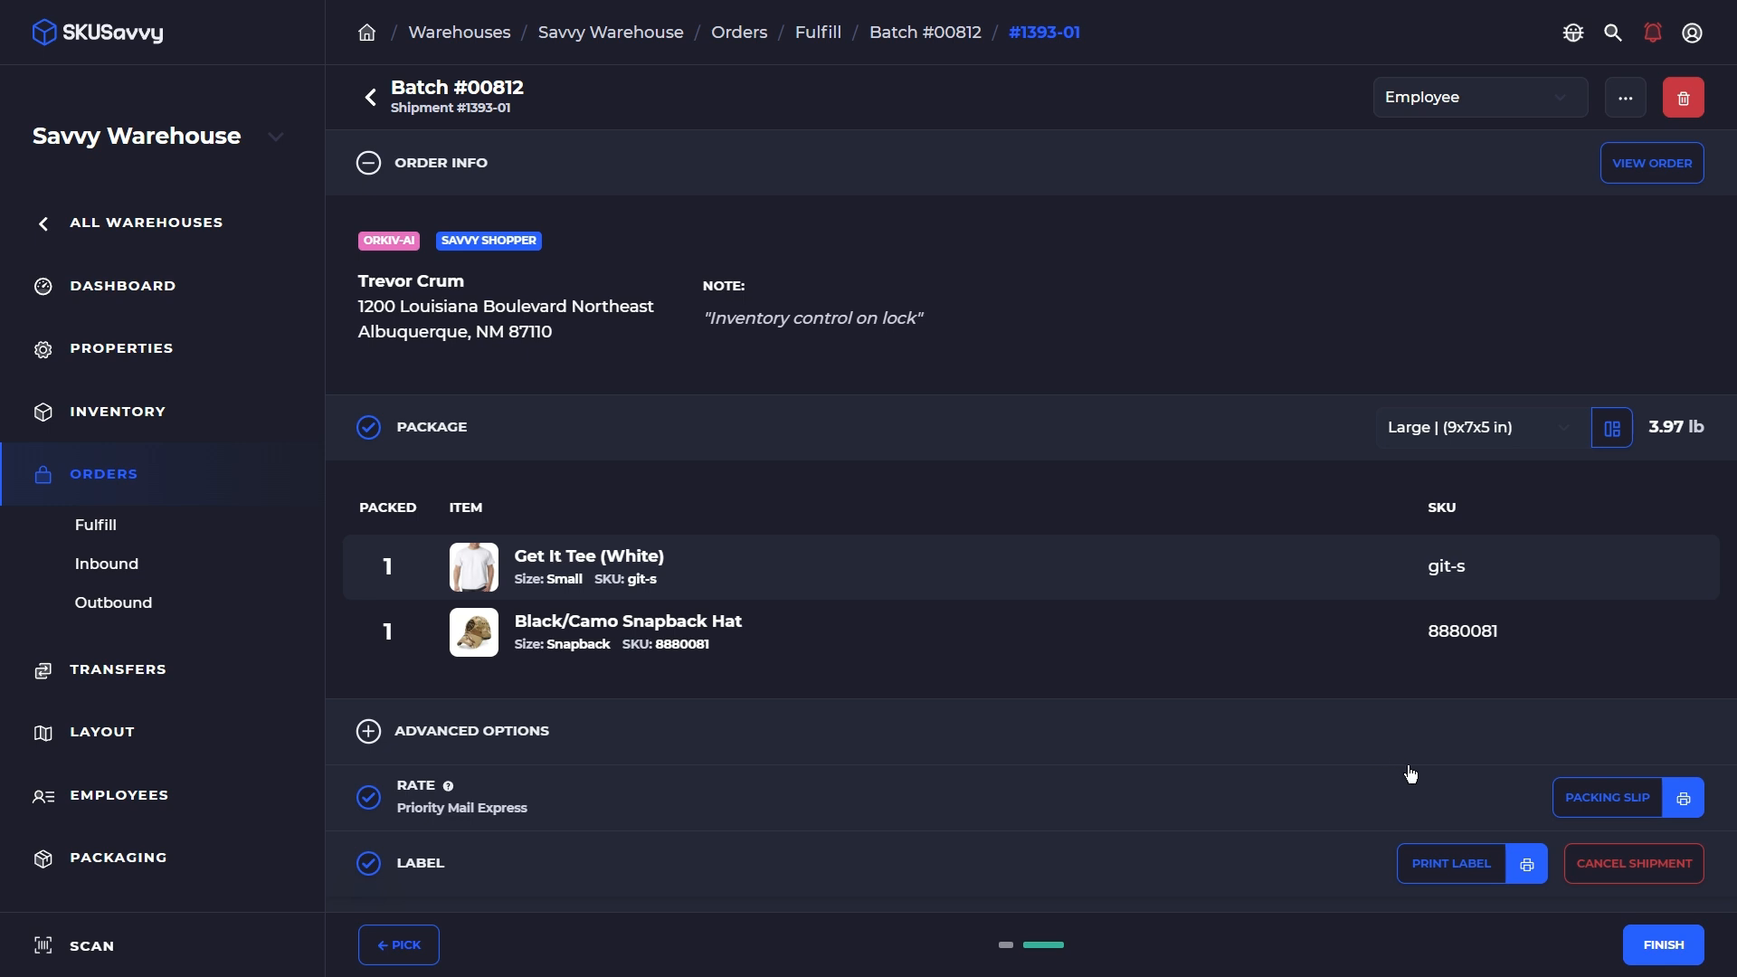
click(1684, 937)
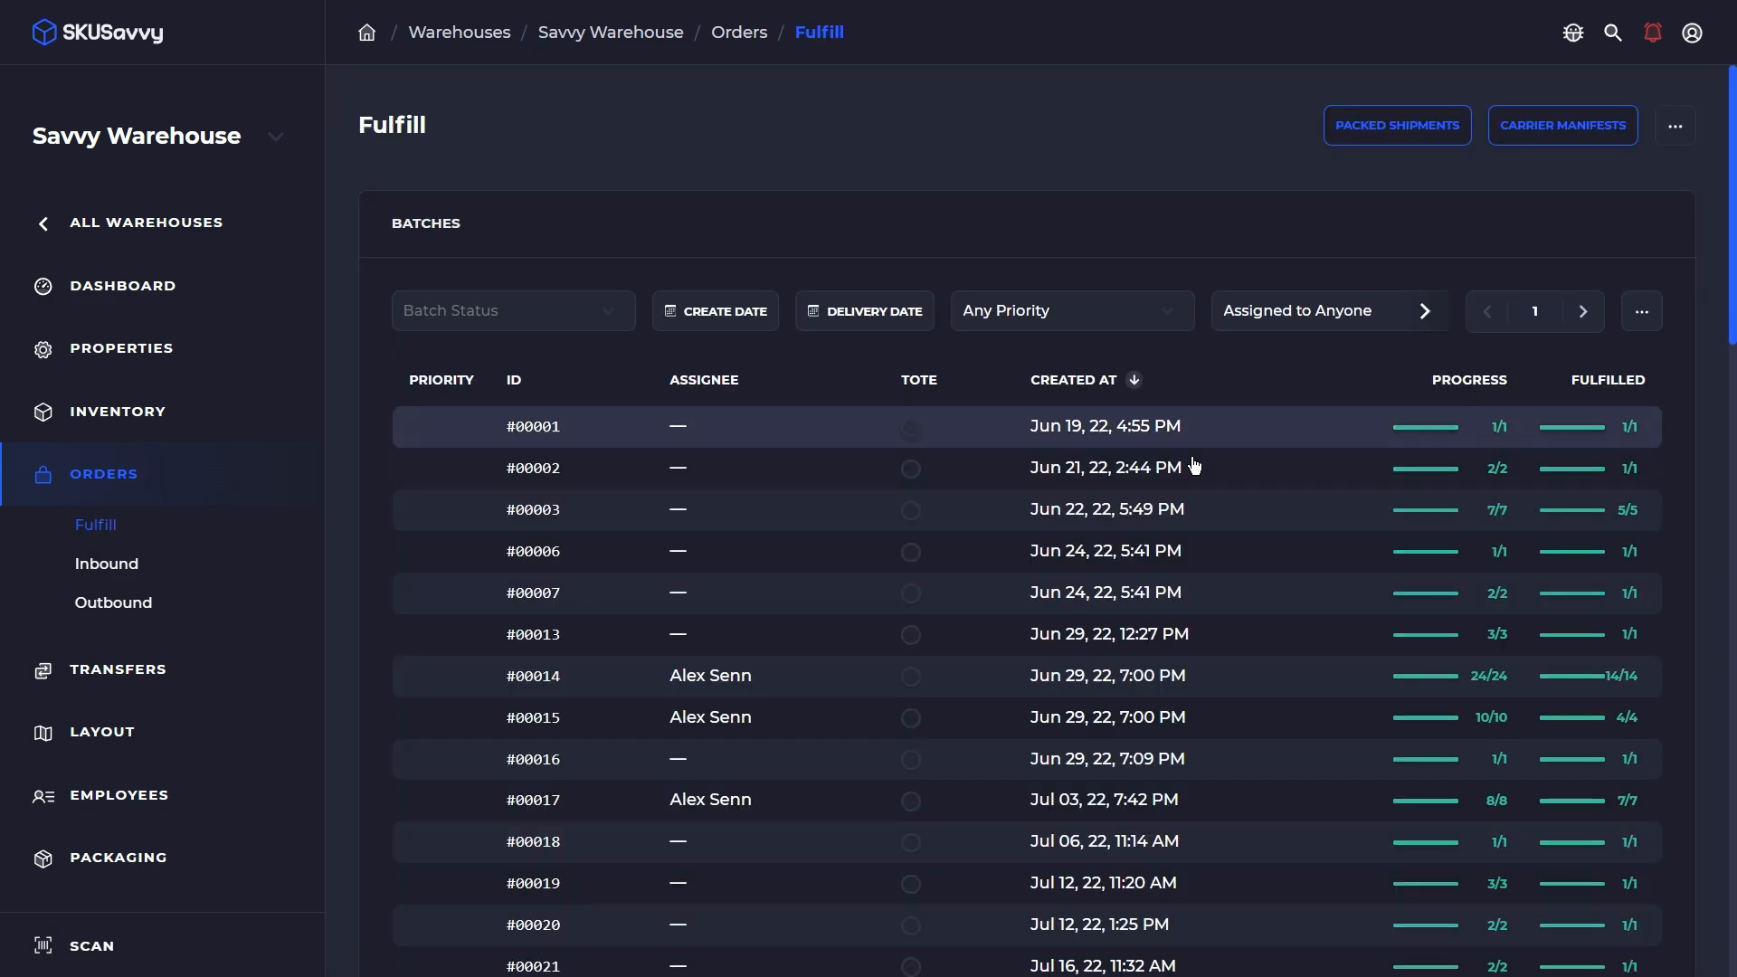
Start batching the unbatched shipments by item similarity, with the new customer order tag as criterion
scroll(919, 534, down, 12)
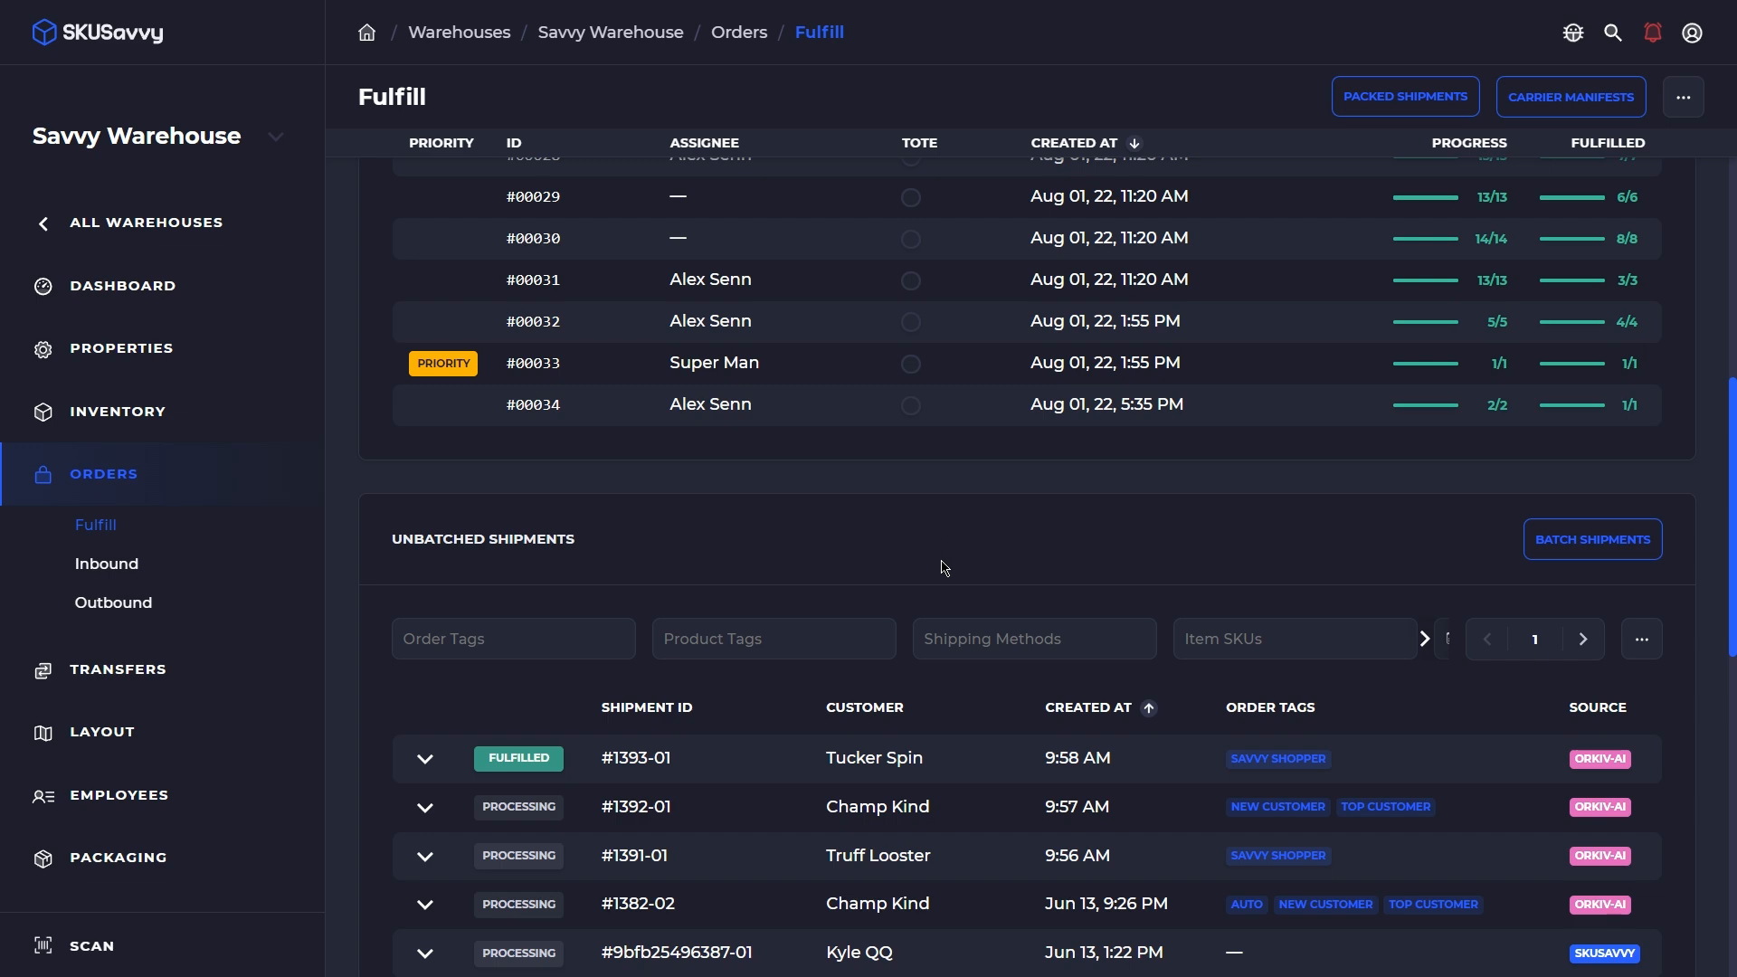
scroll(1307, 556, down, 2)
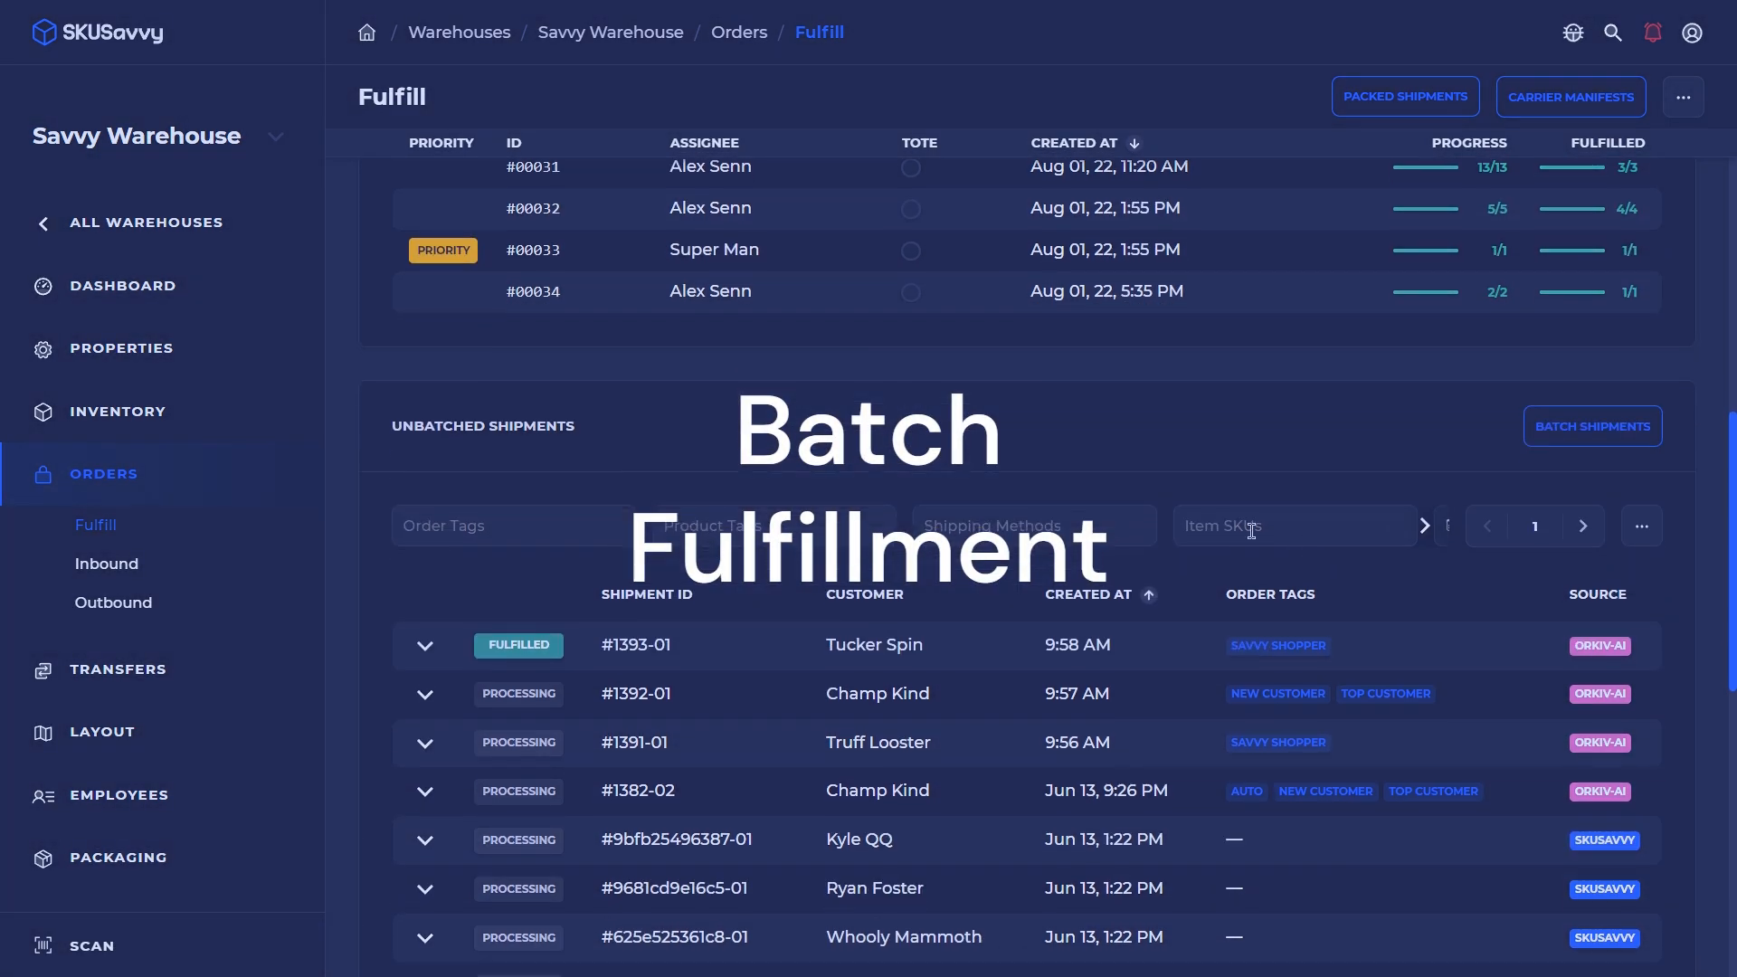
scroll(1198, 665, down, 4)
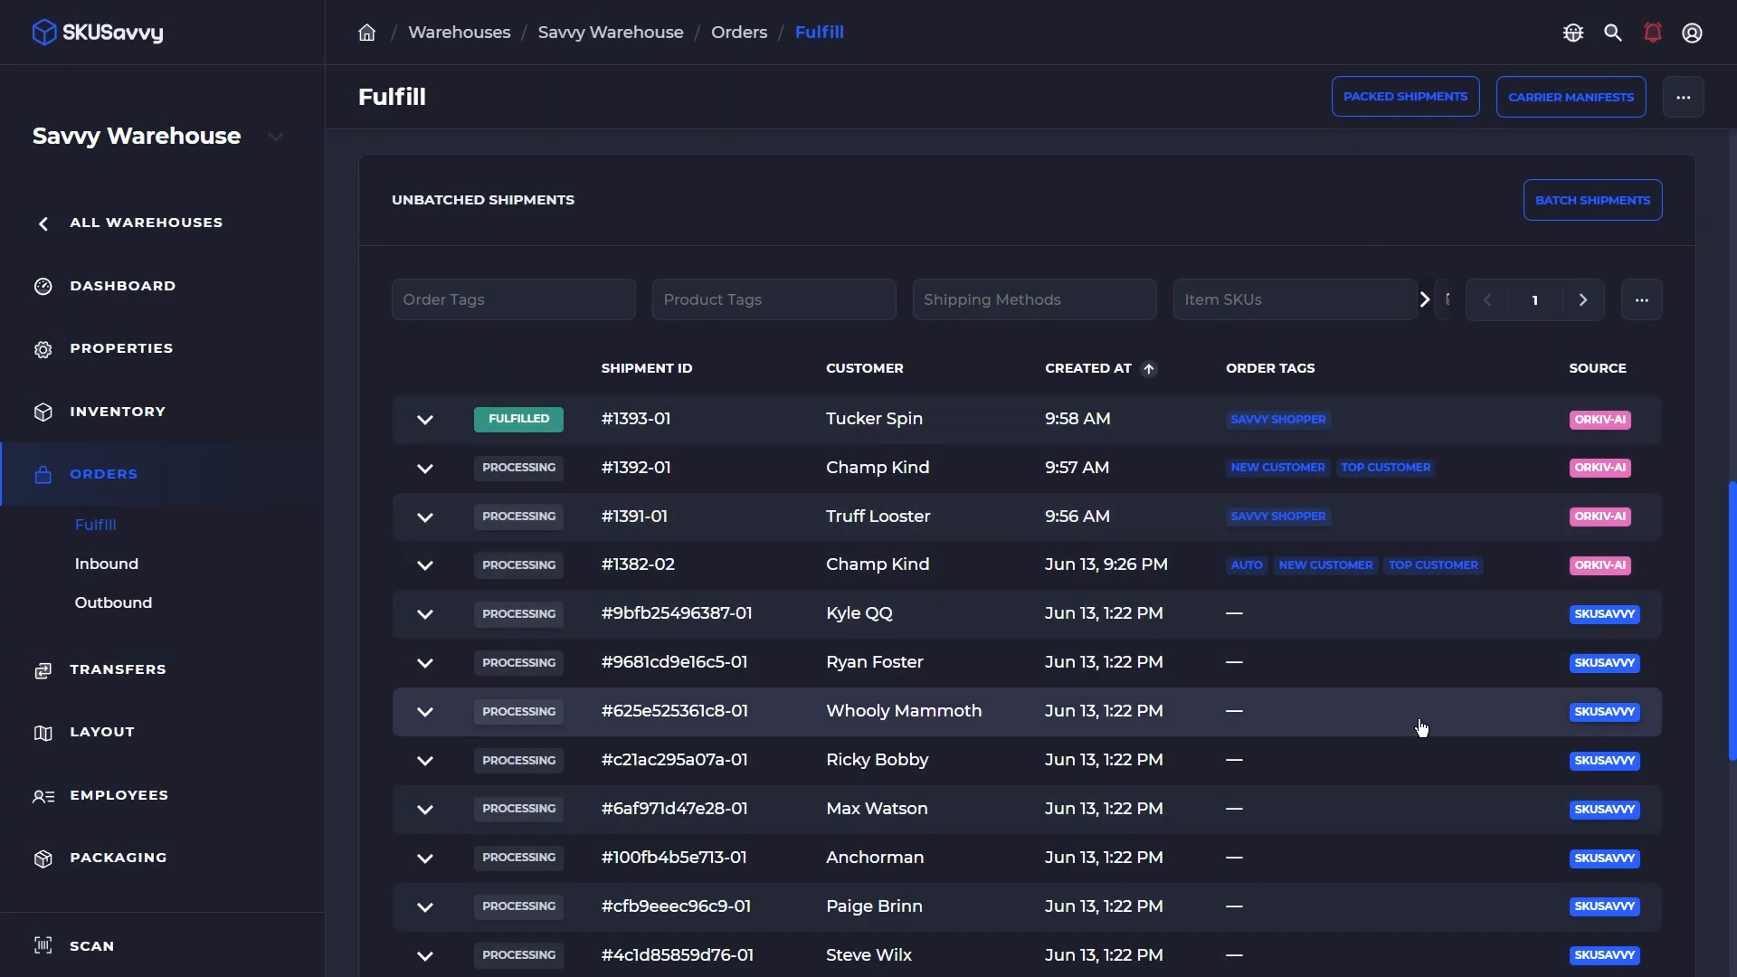
scroll(1538, 639, up, 4)
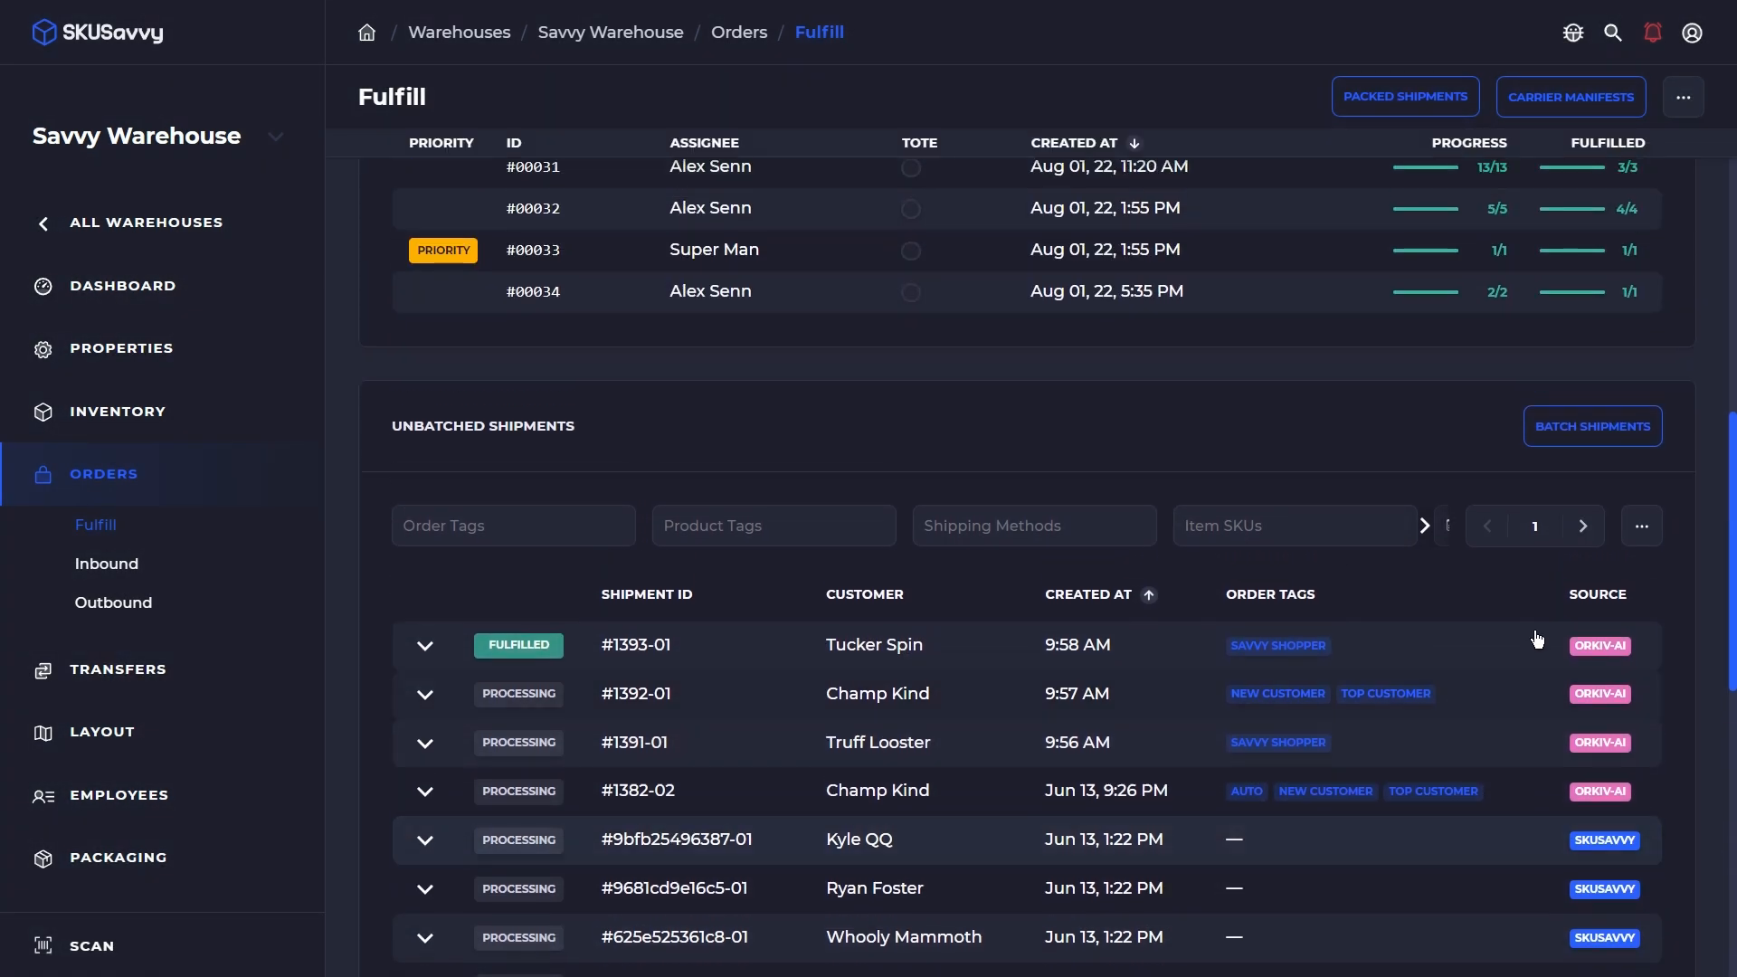
click(1602, 436)
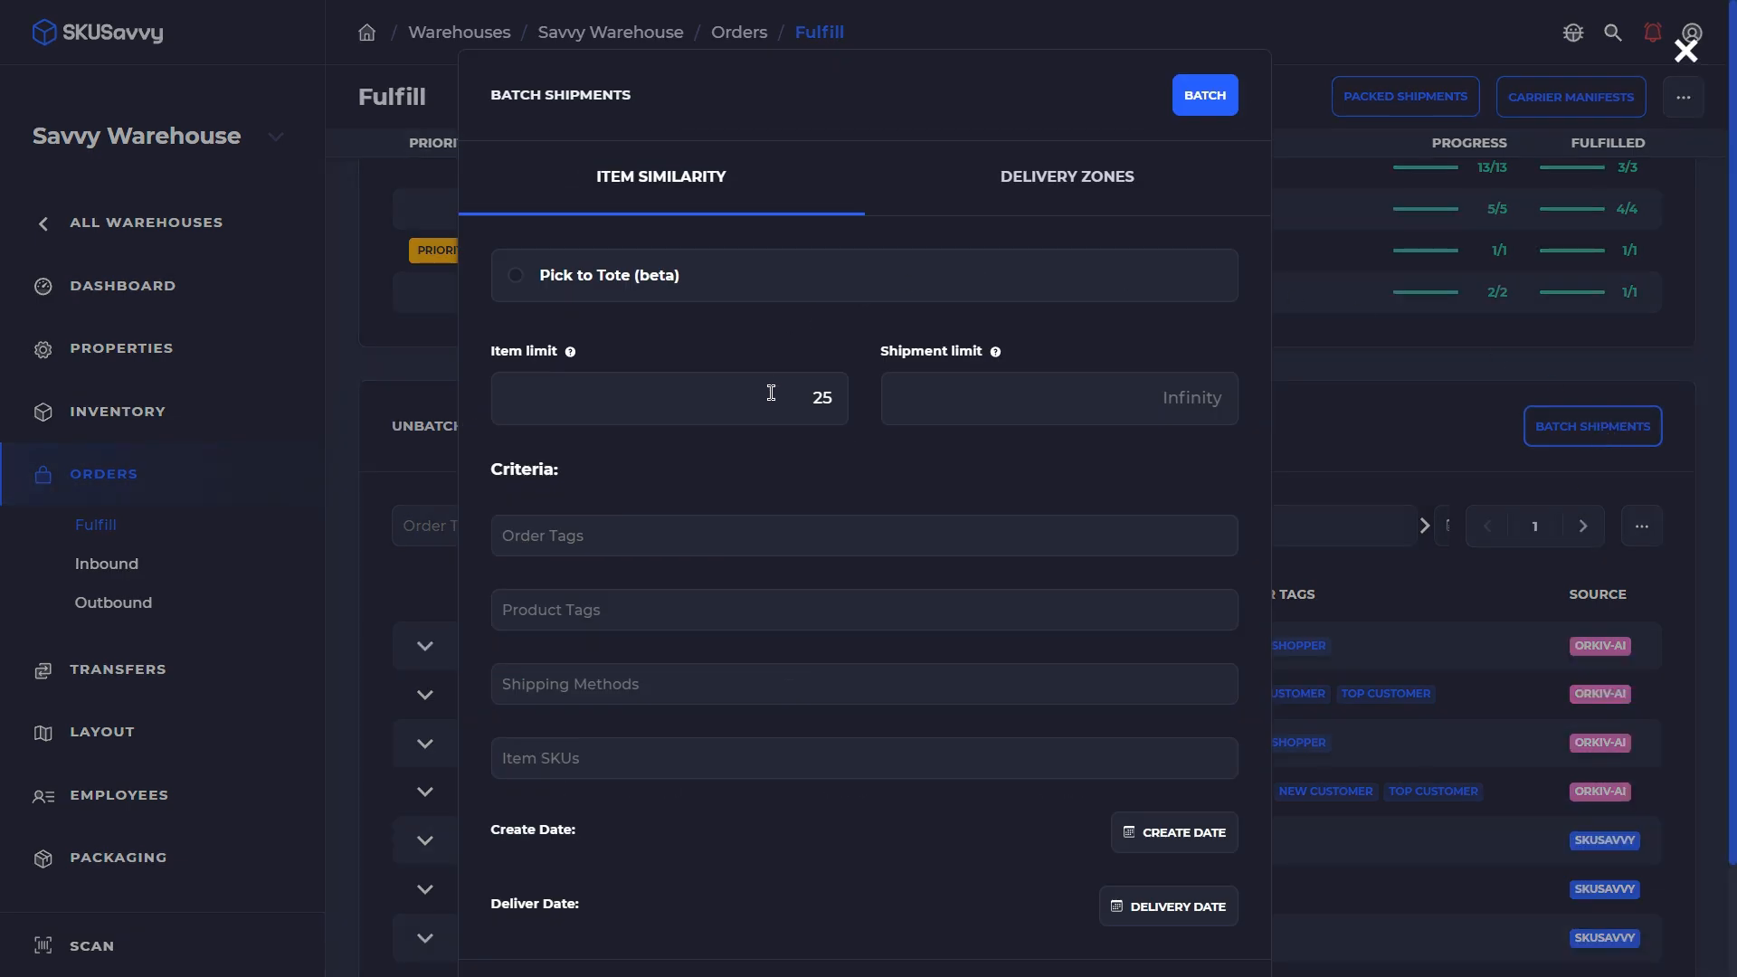
click(627, 537)
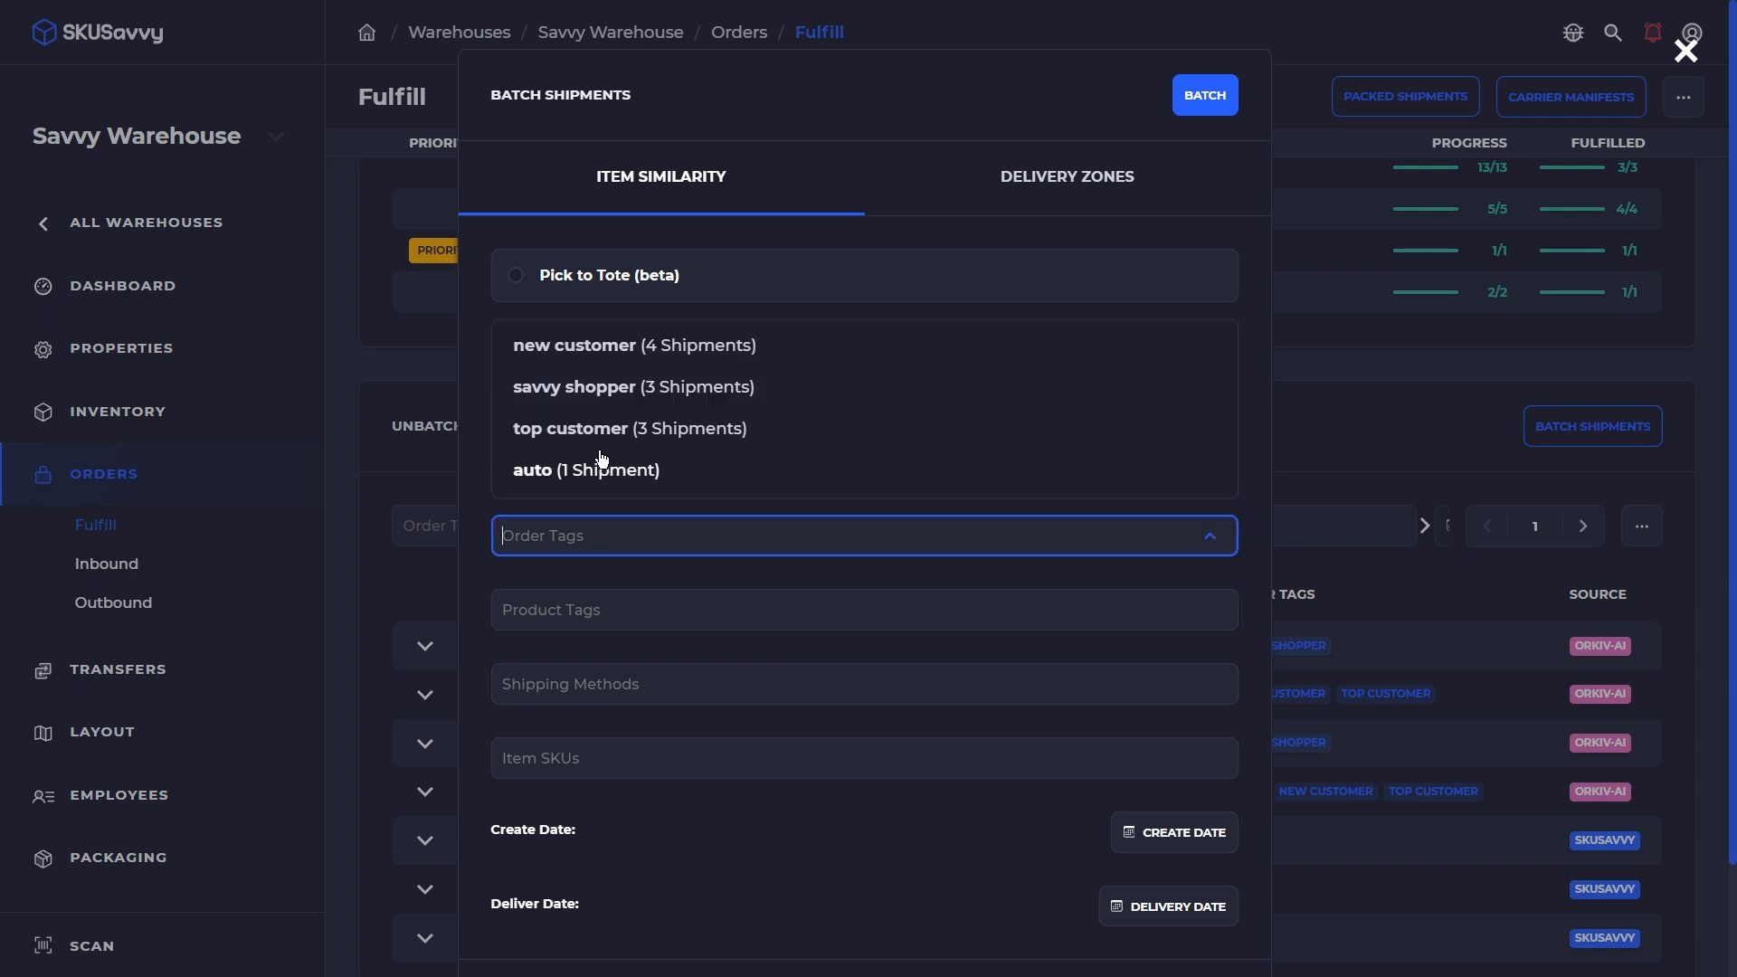
click(643, 353)
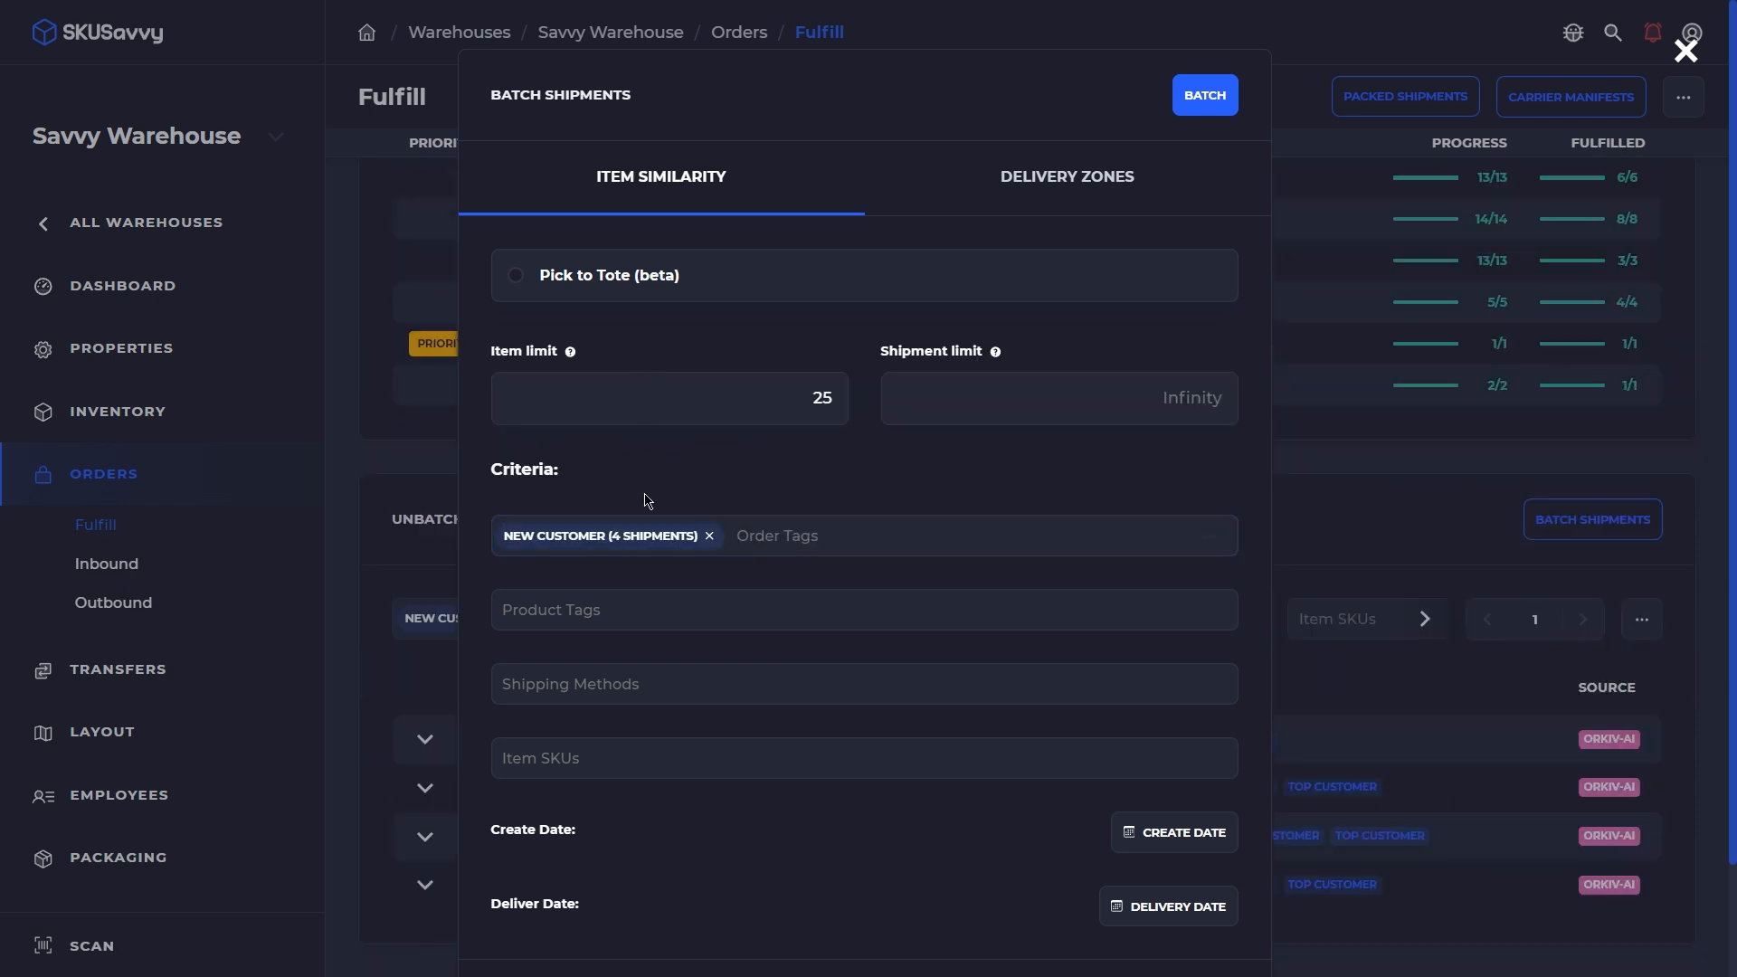
Examine the available product tag, shipping method and item SKU criteria for the batch without choosing any
click(663, 603)
click(653, 675)
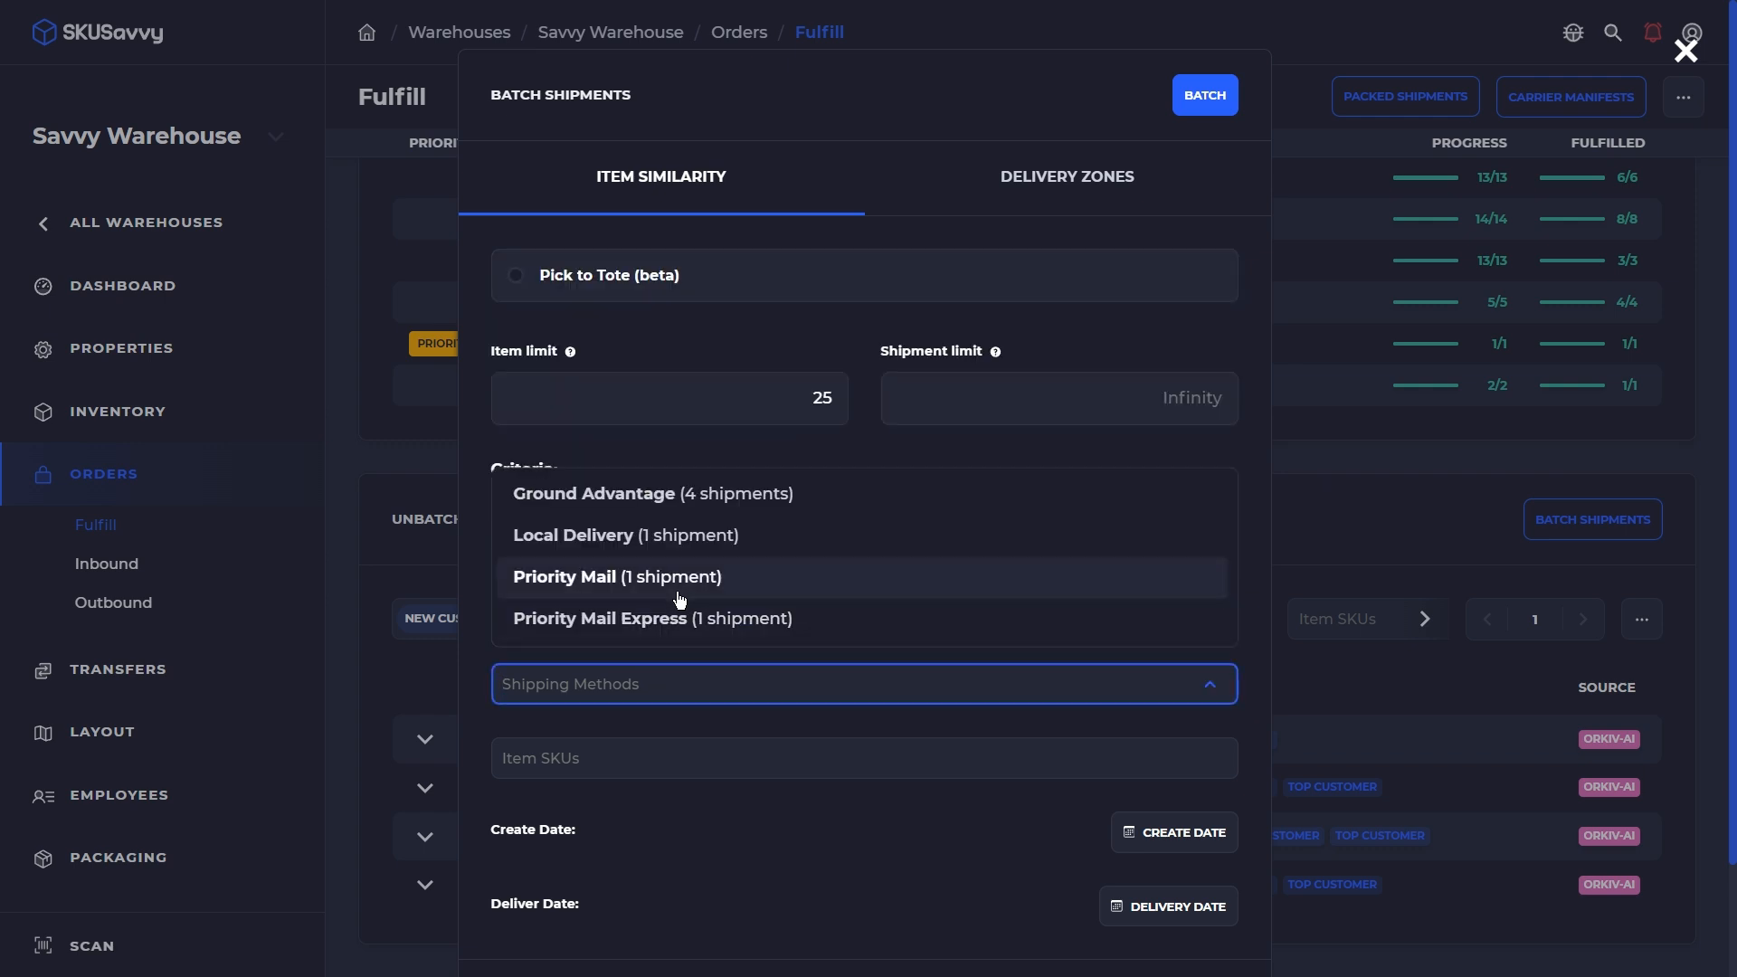
click(640, 762)
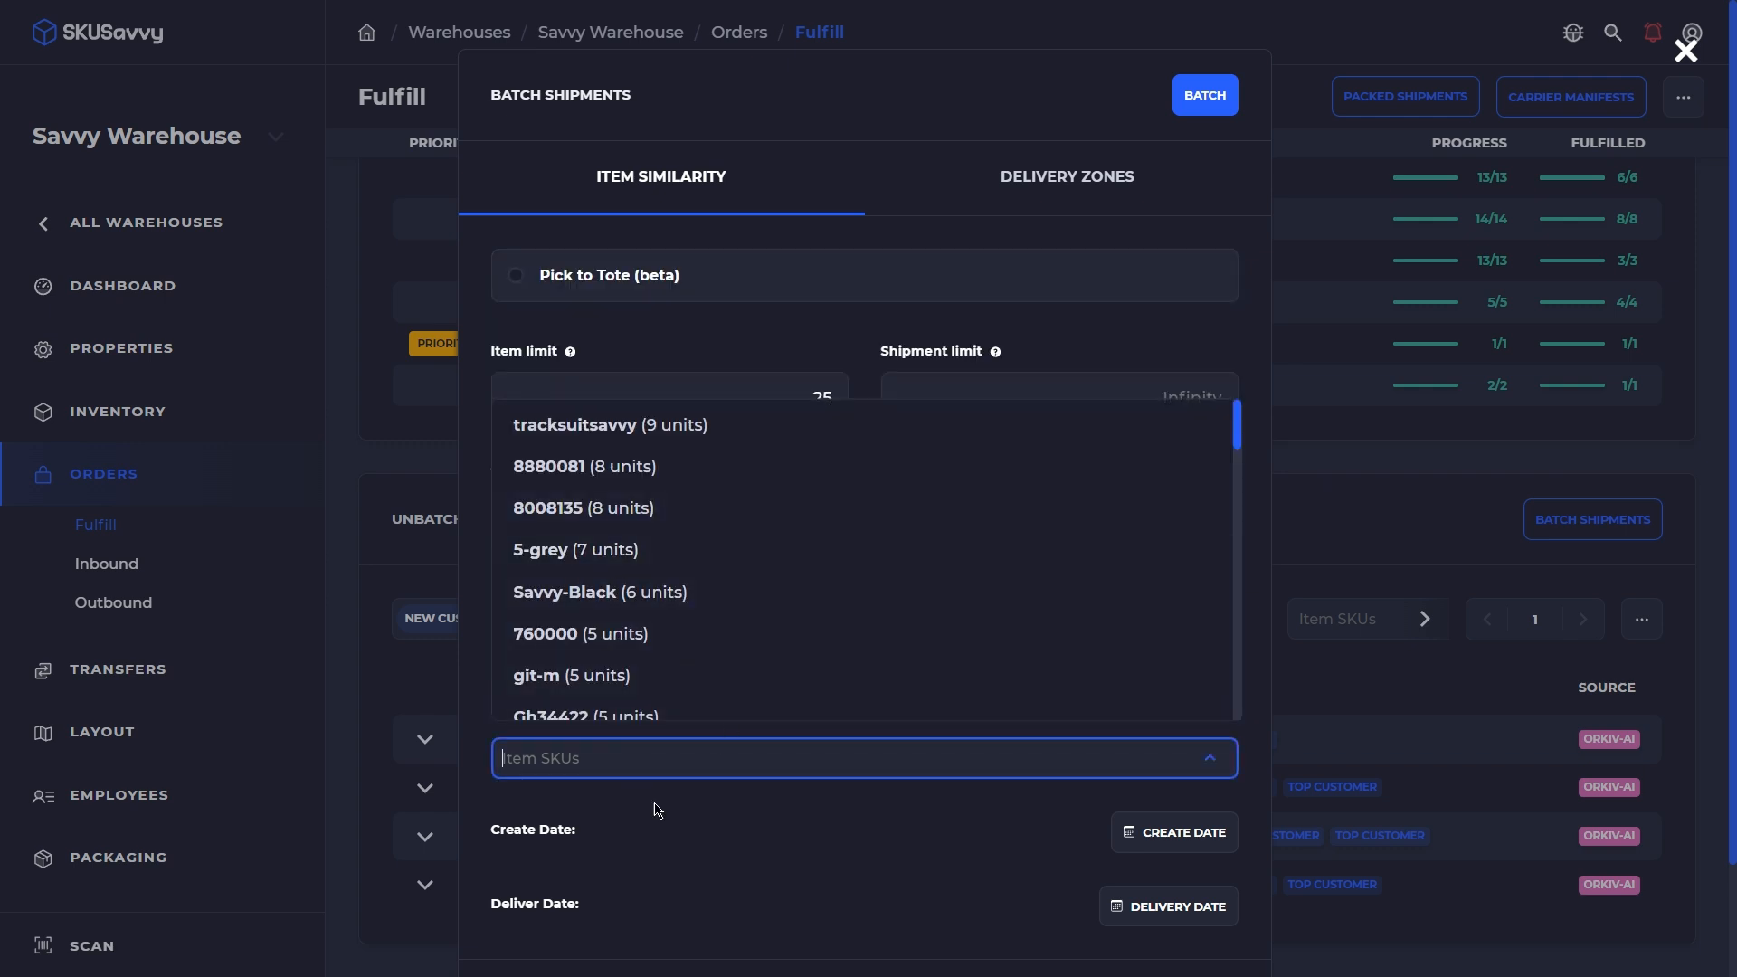
click(900, 857)
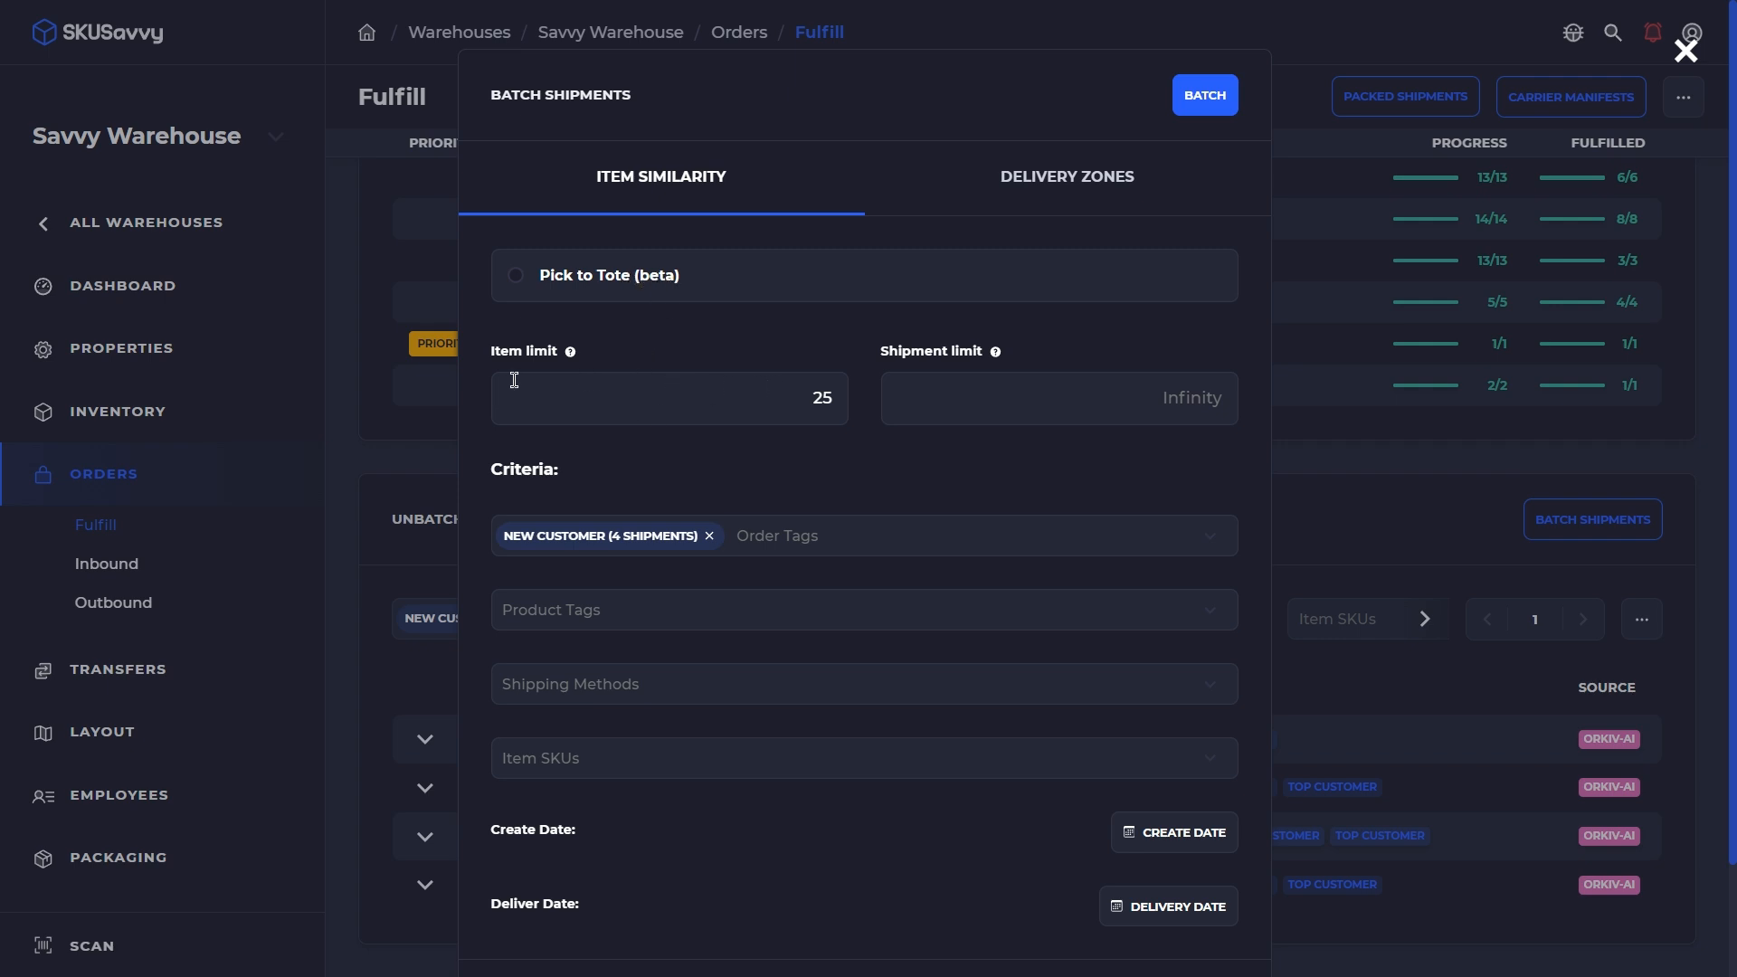
Set the shipment limit to 5 and create the batch
click(1167, 401)
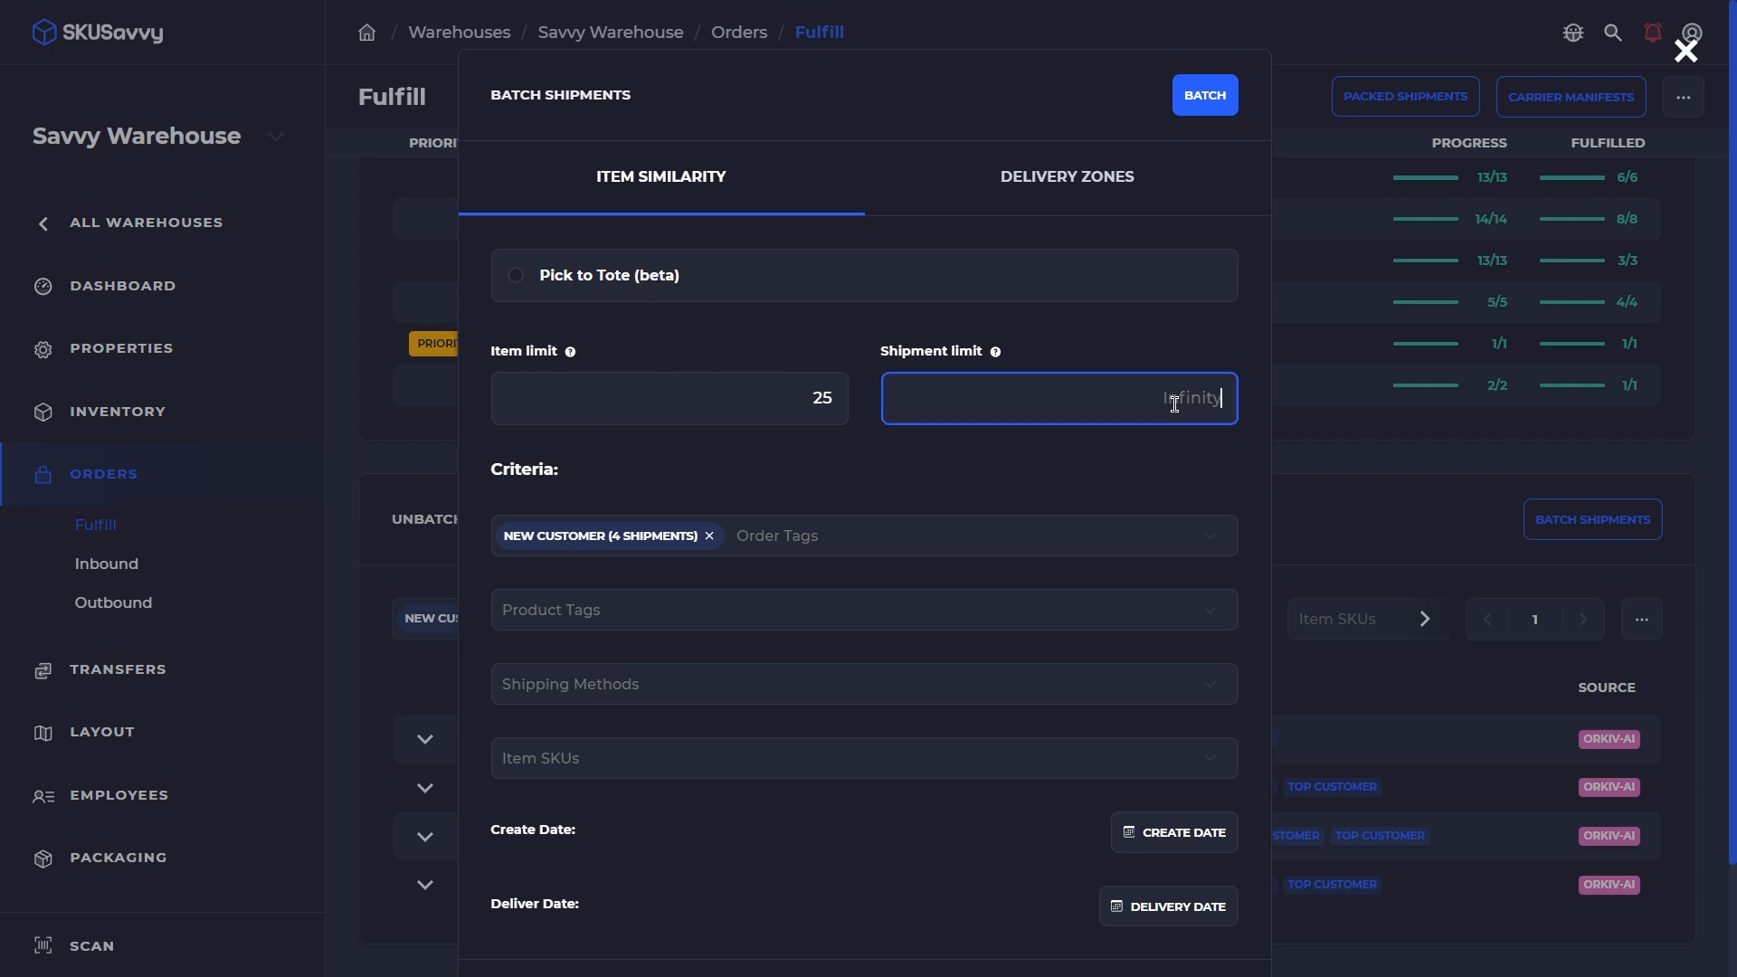
text(5)
click(1204, 96)
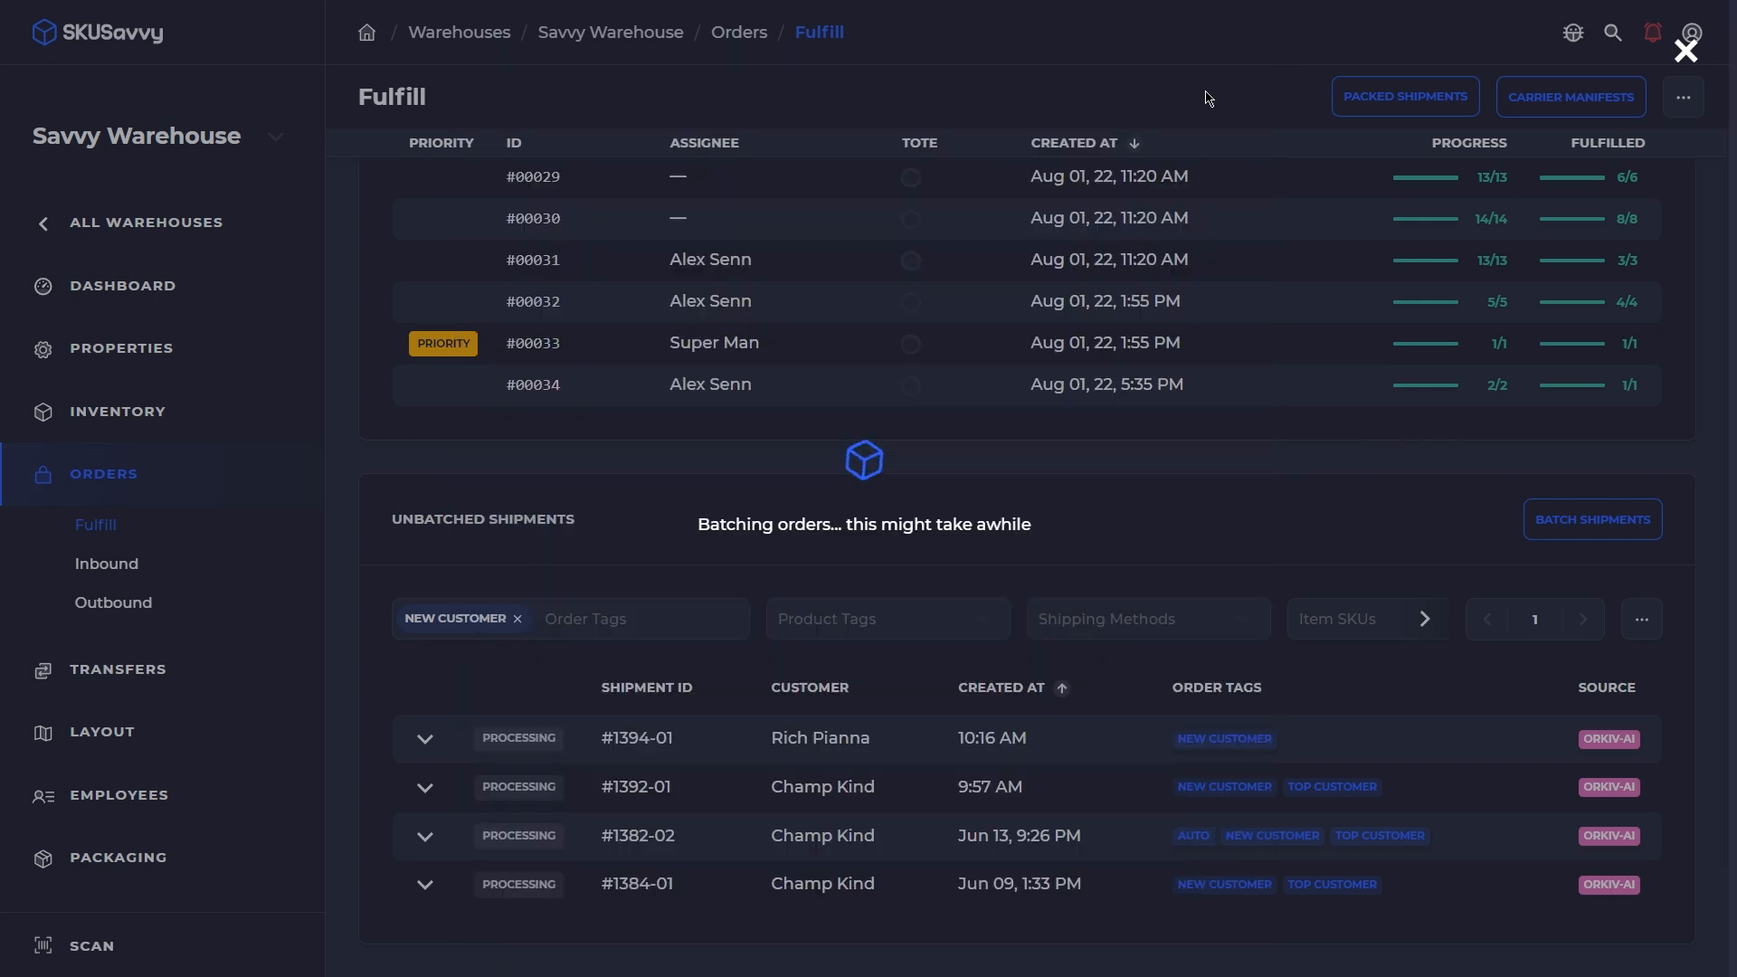
Sort the batches by creation date, newest first, and open the newest batch
scroll(1390, 585, up, 10)
scroll(1303, 493, up, 2)
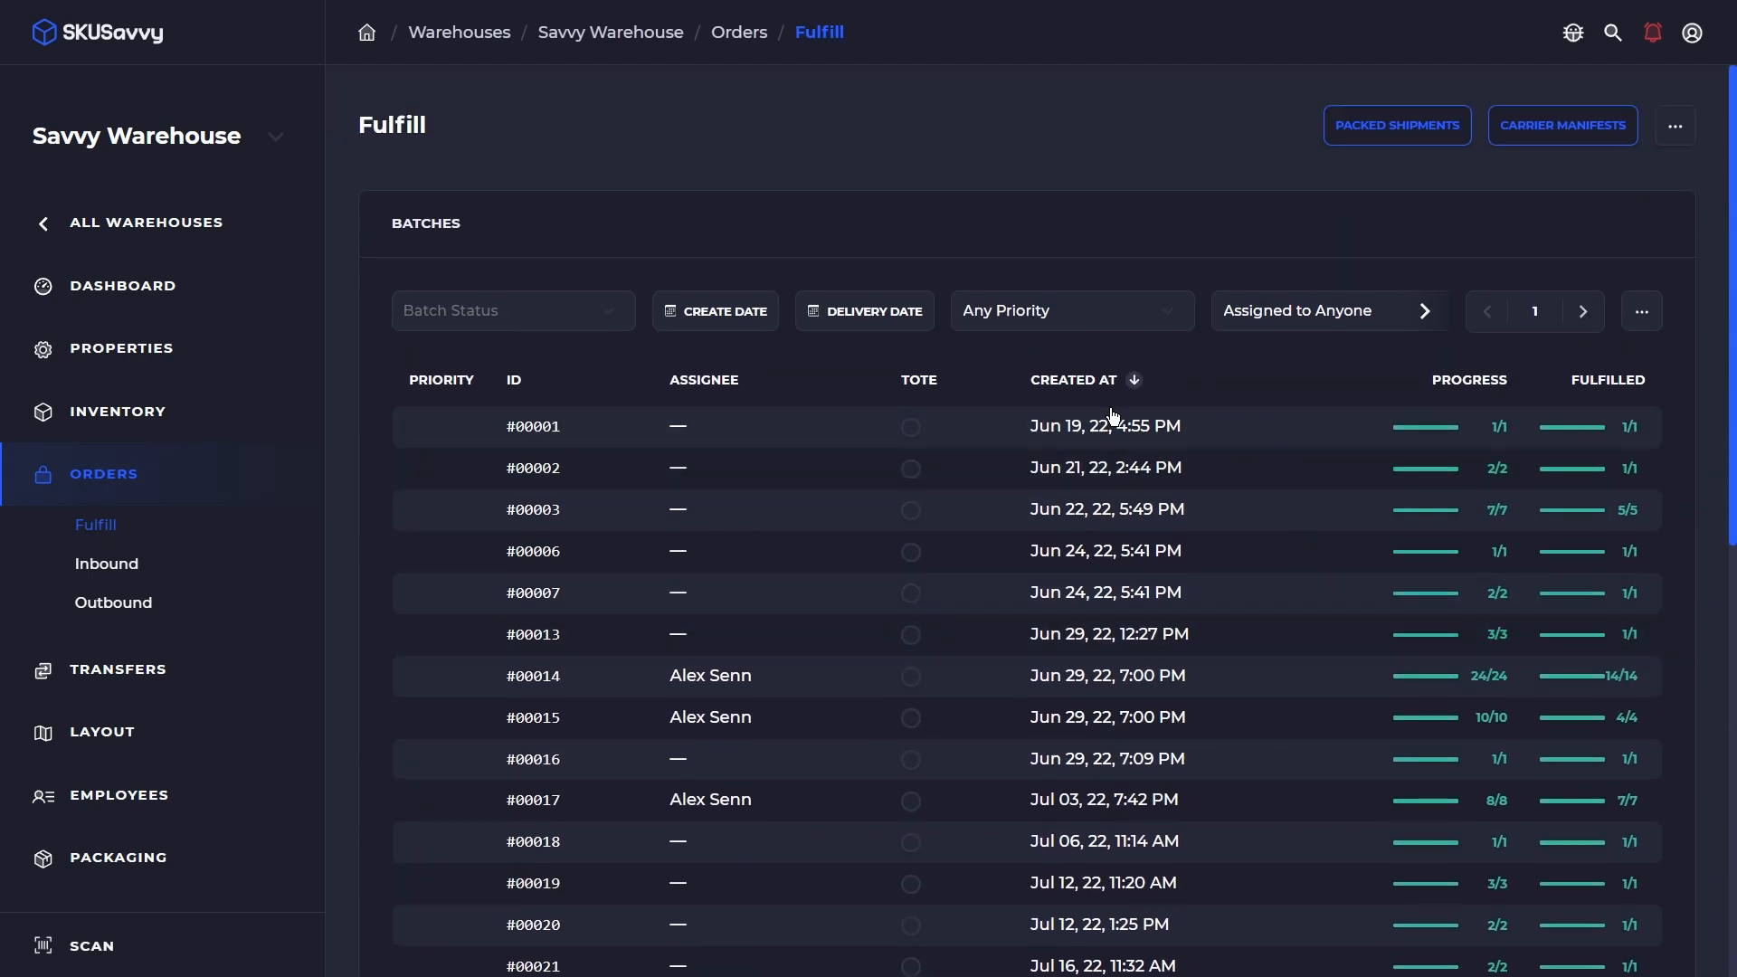
click(1093, 382)
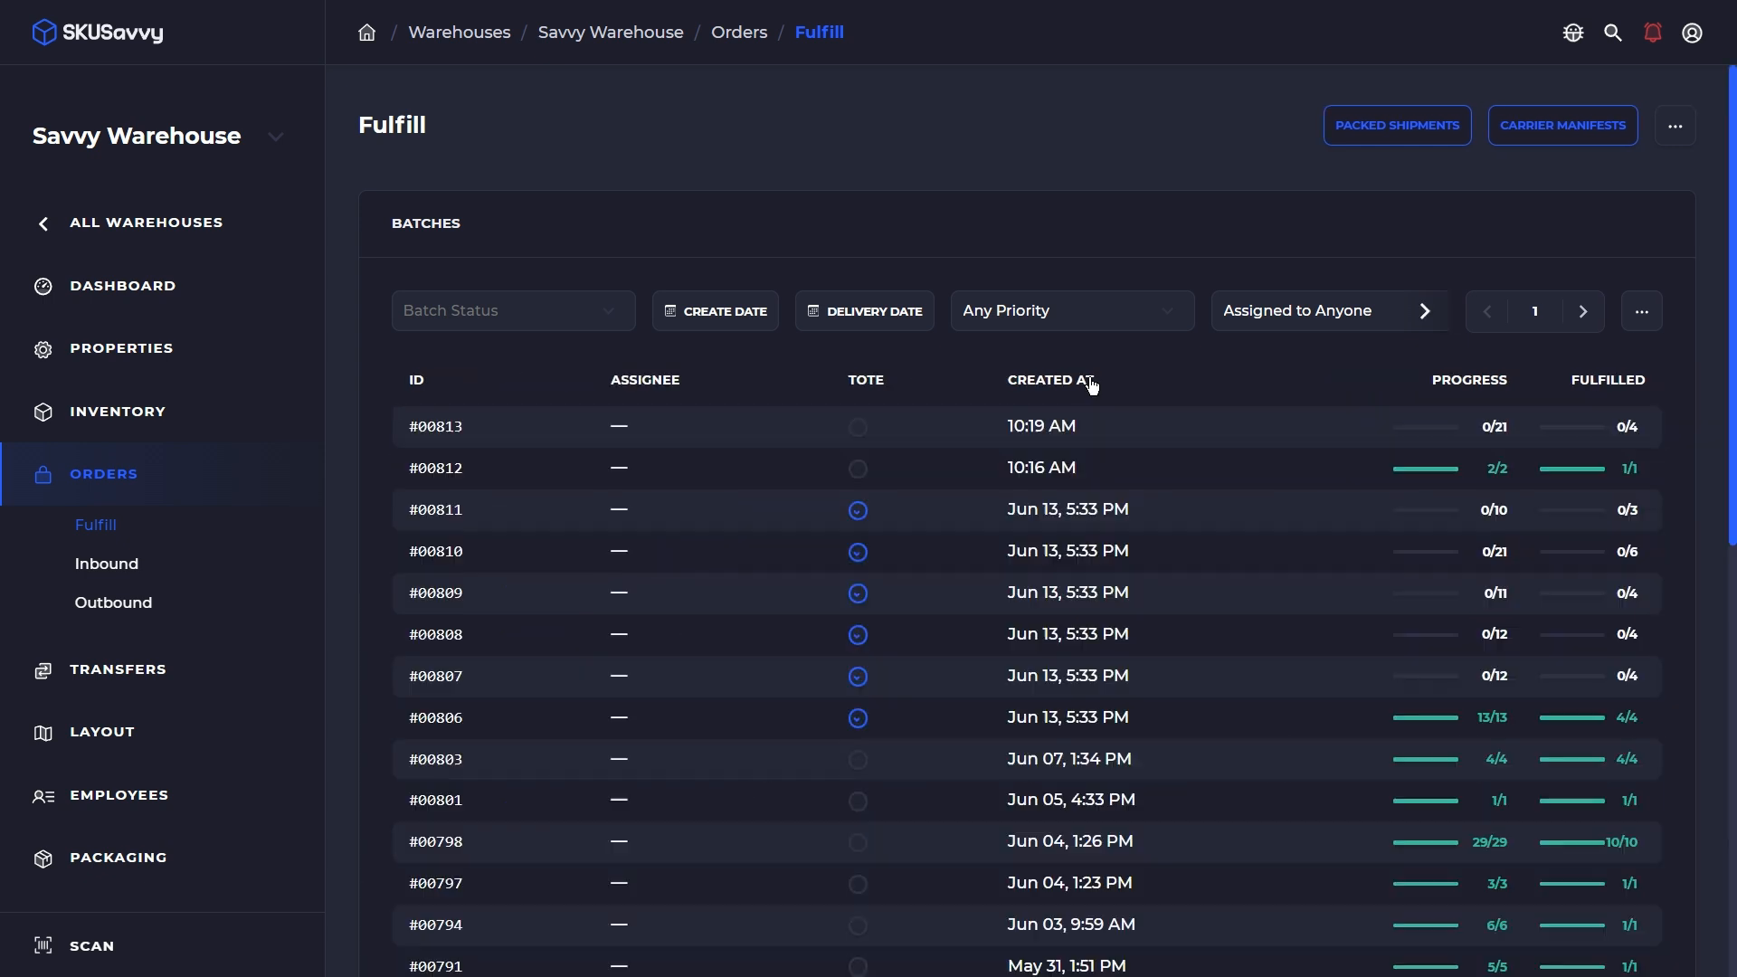
click(1111, 440)
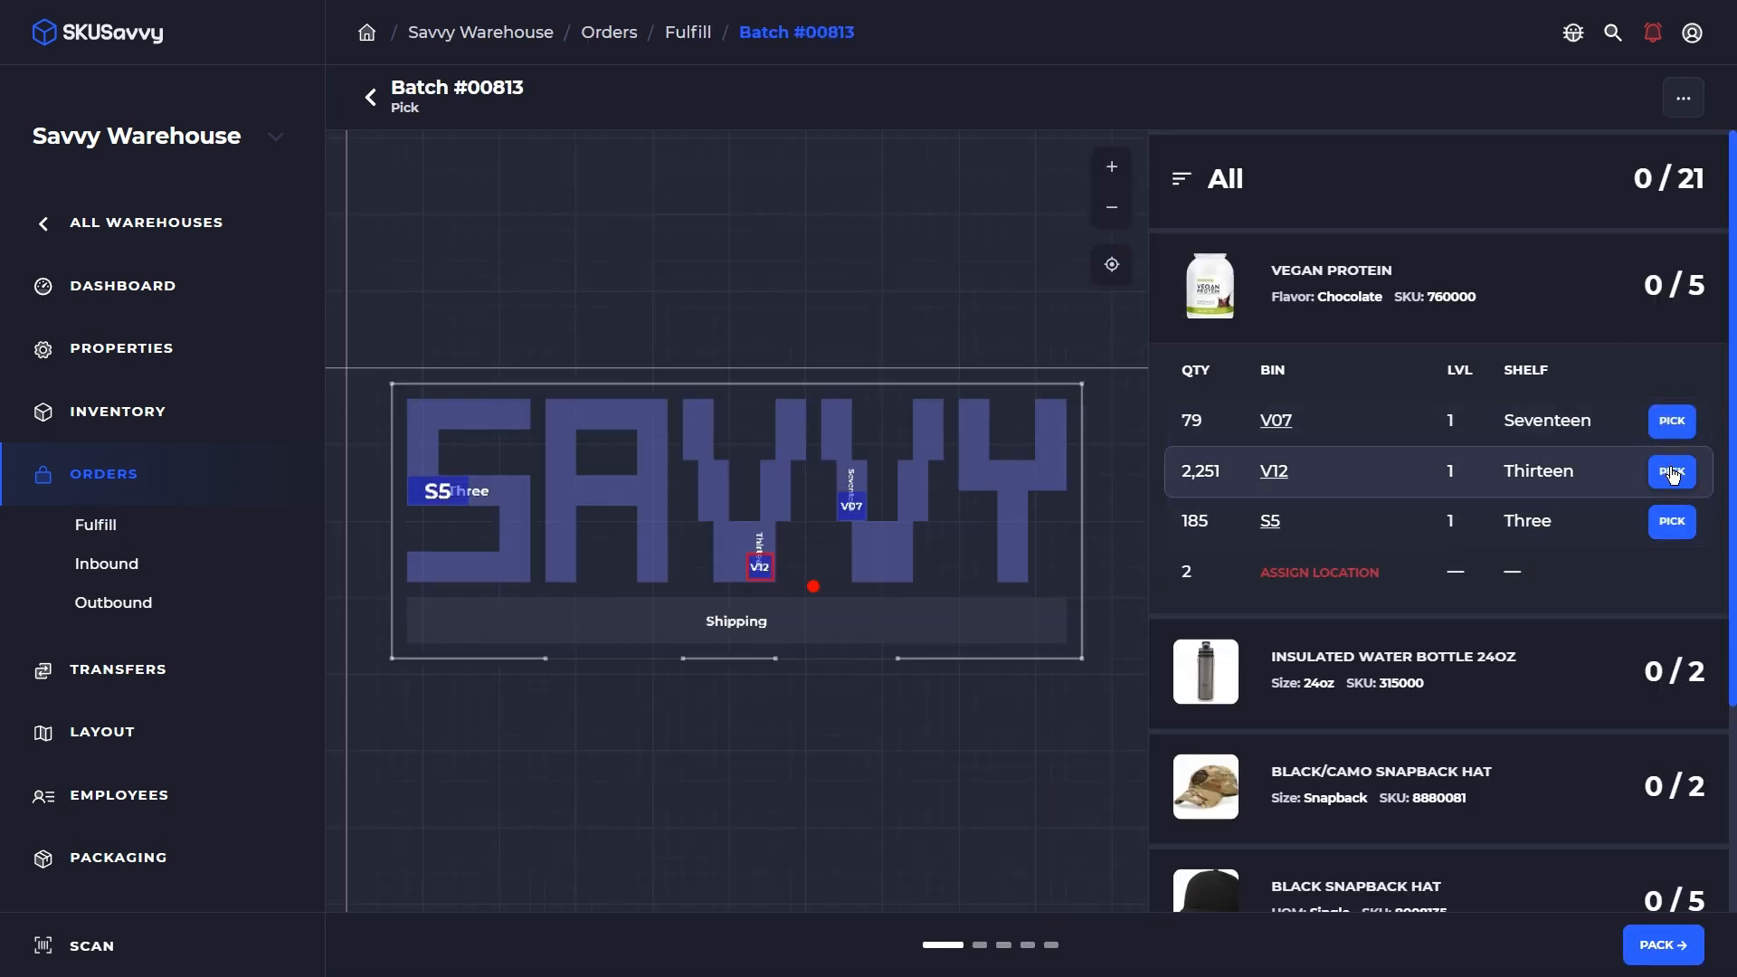
Pick five Chocolate Vegan Protein units from bin V12, and check the picking quantity for the Insulated Water Bottle in bin A12
click(1672, 473)
click(1212, 320)
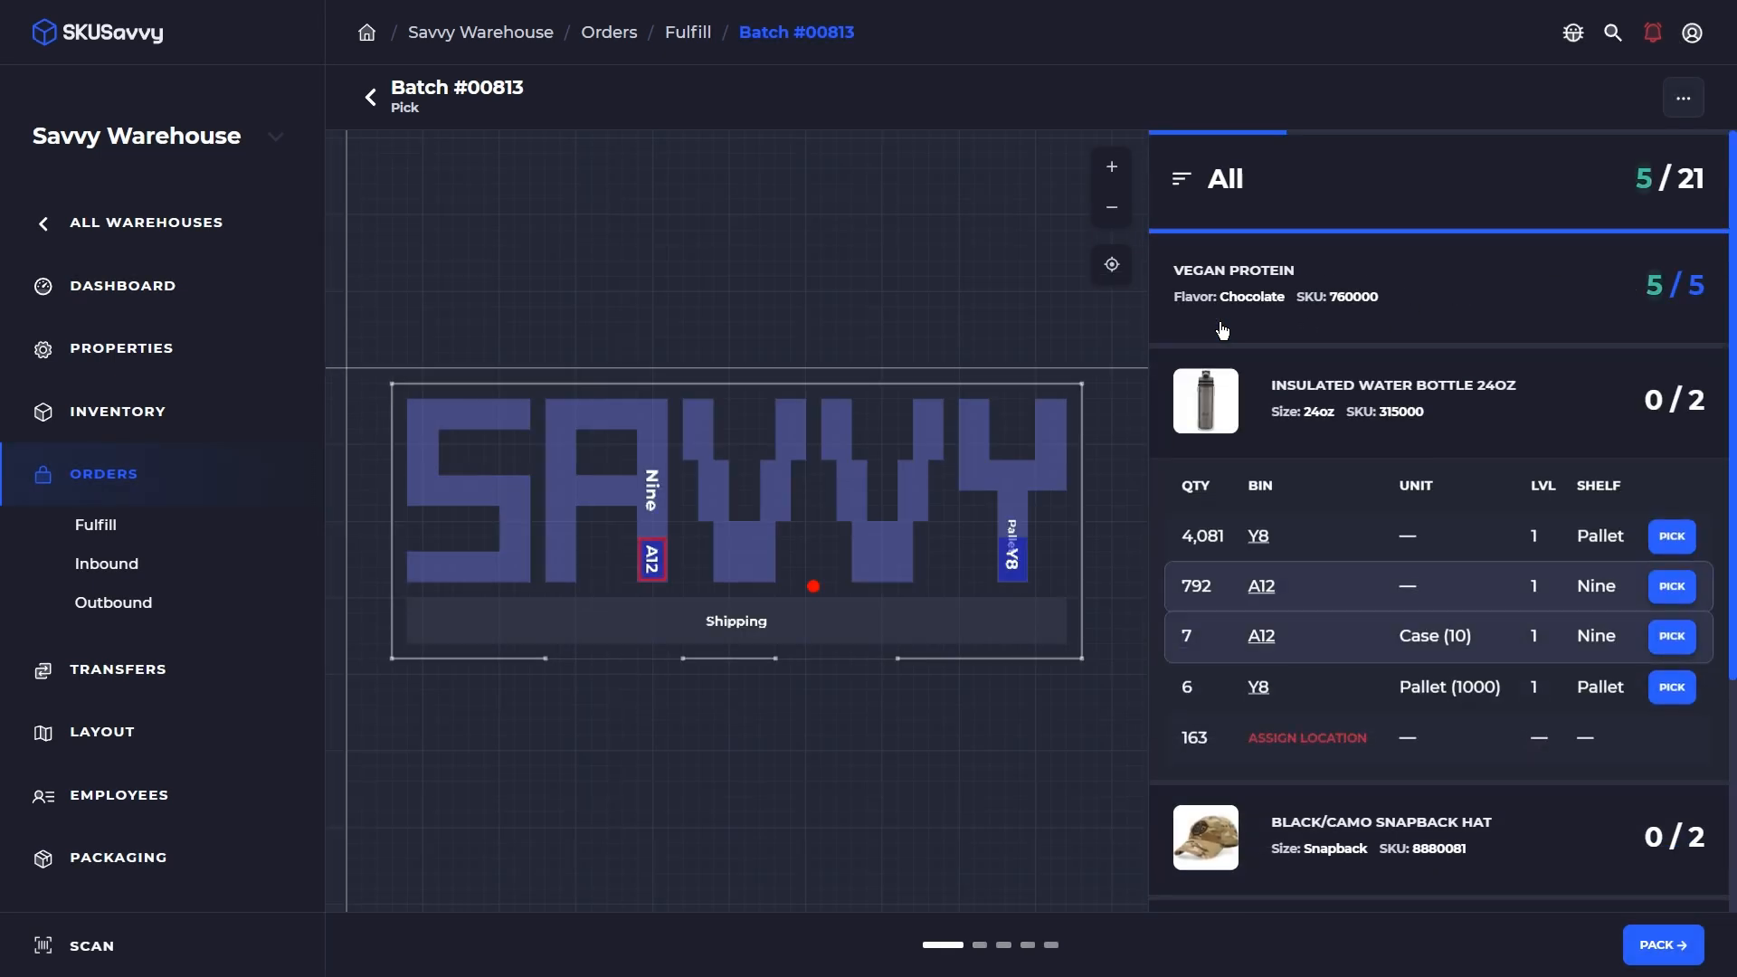
click(1675, 588)
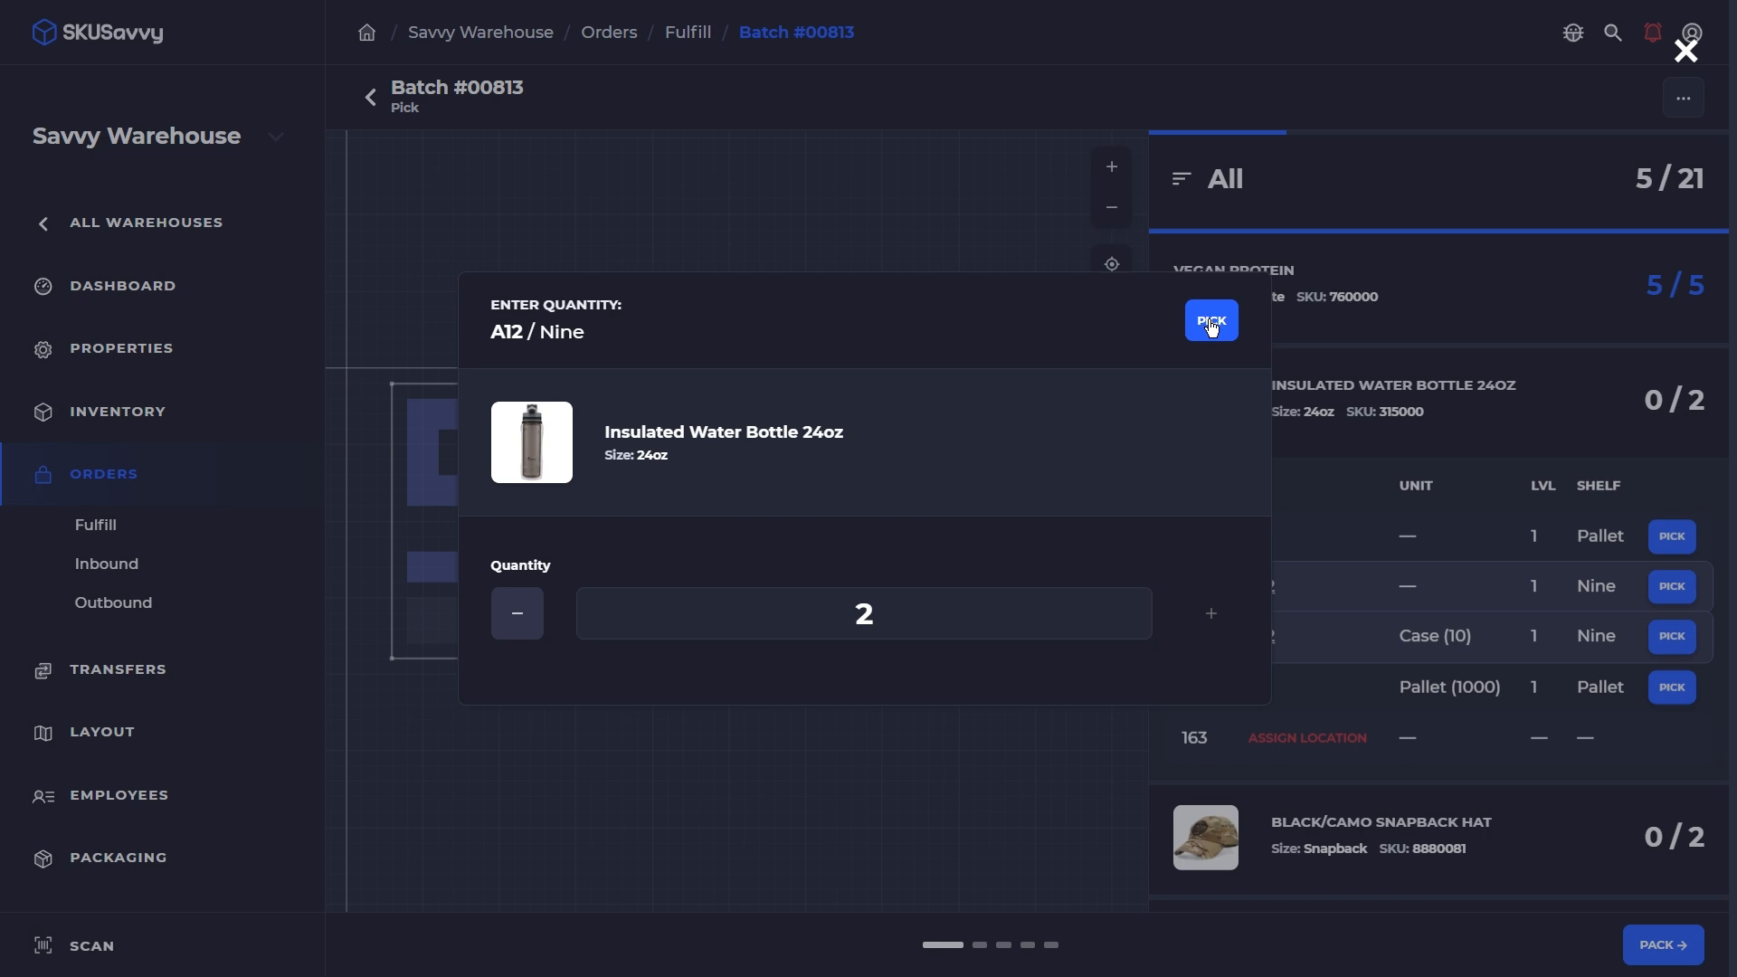
click(1431, 356)
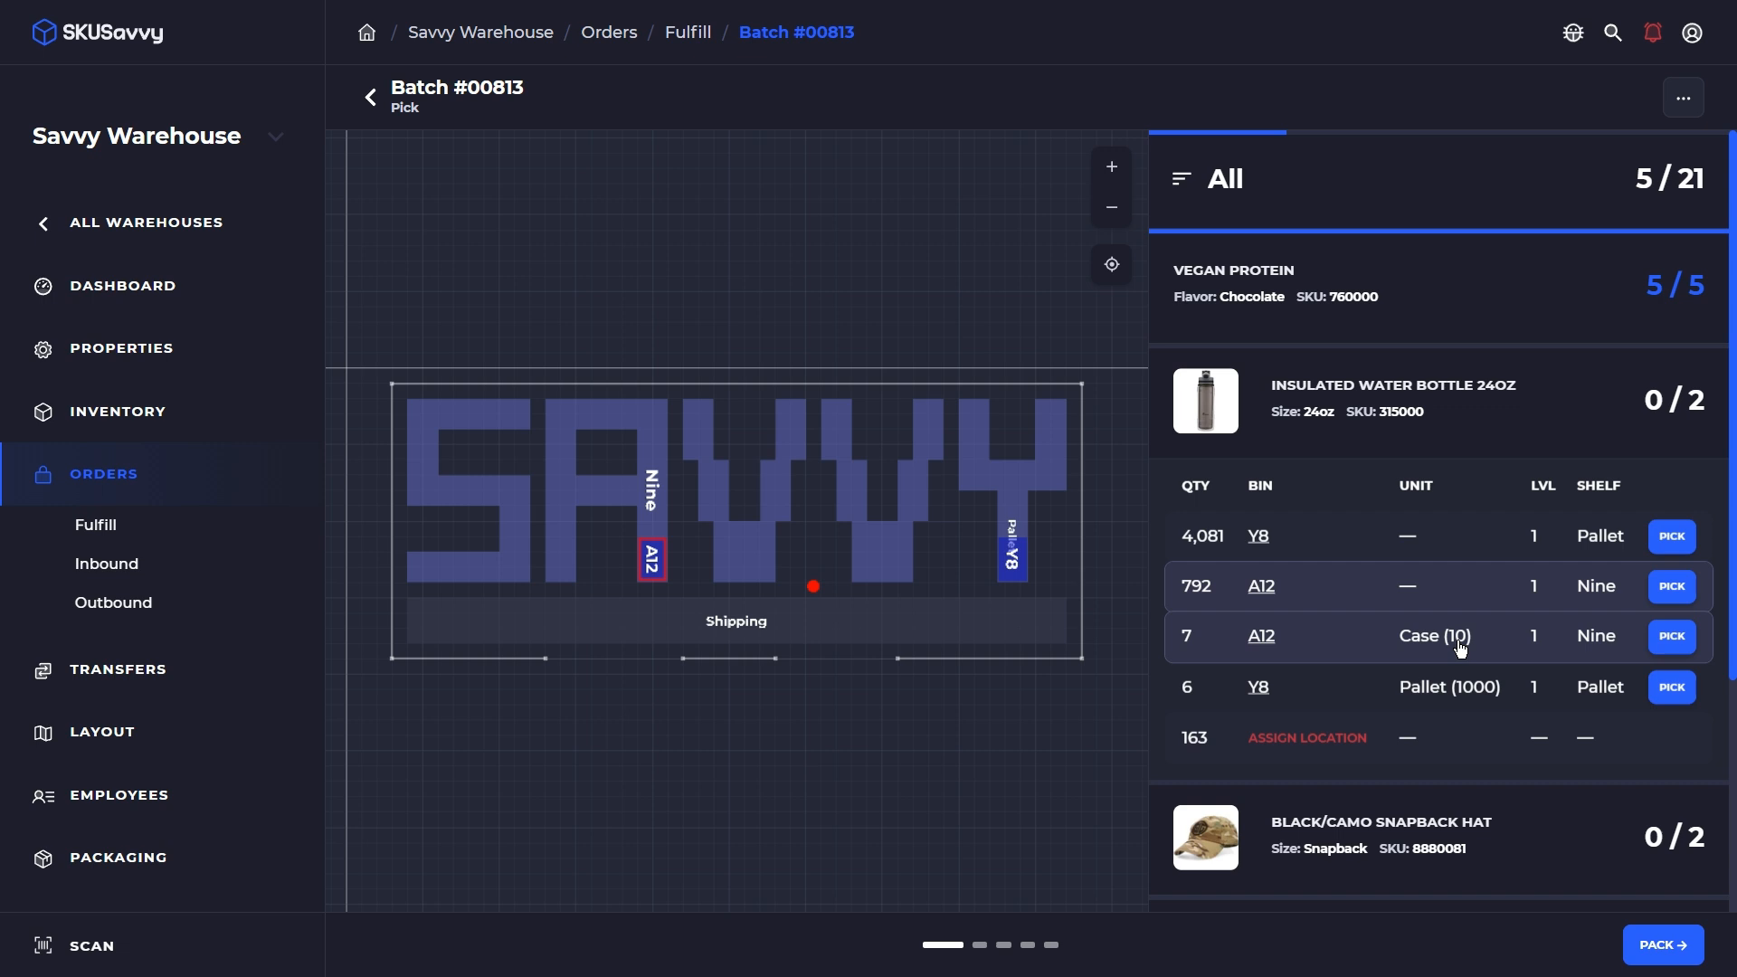
Pick two Insulated Water Bottle 24oz units from the Case (10) stock in bin A12 and review the bottle's bin stock
click(1676, 637)
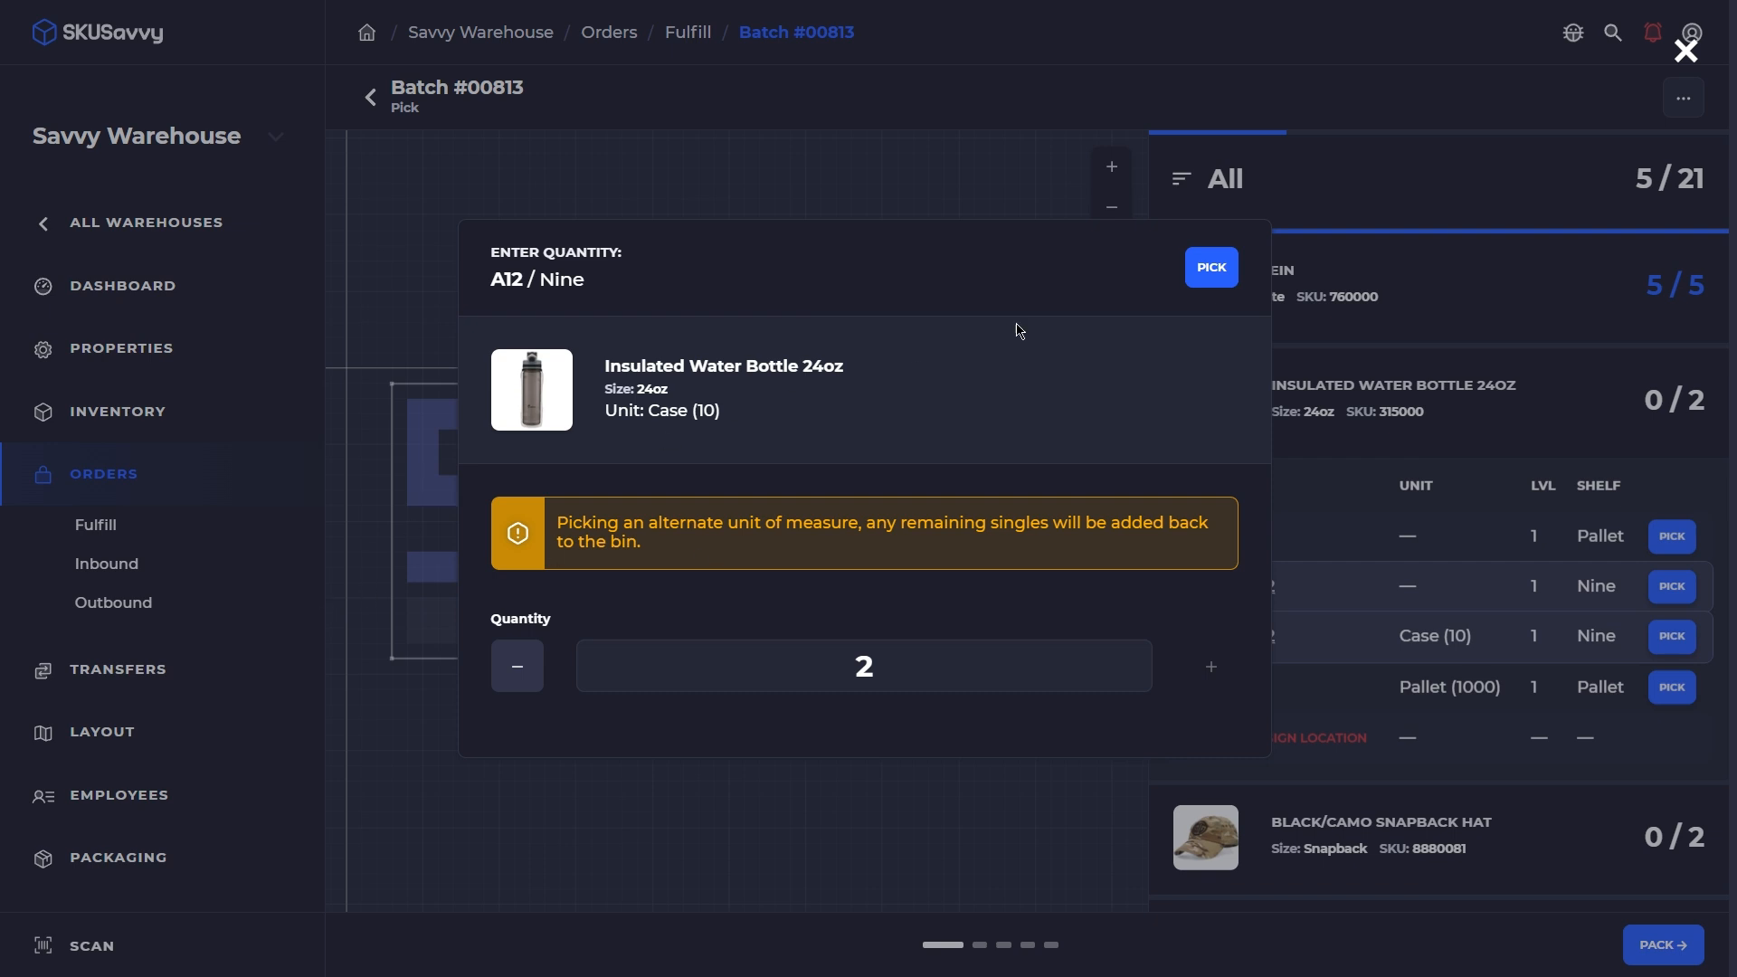
click(1221, 271)
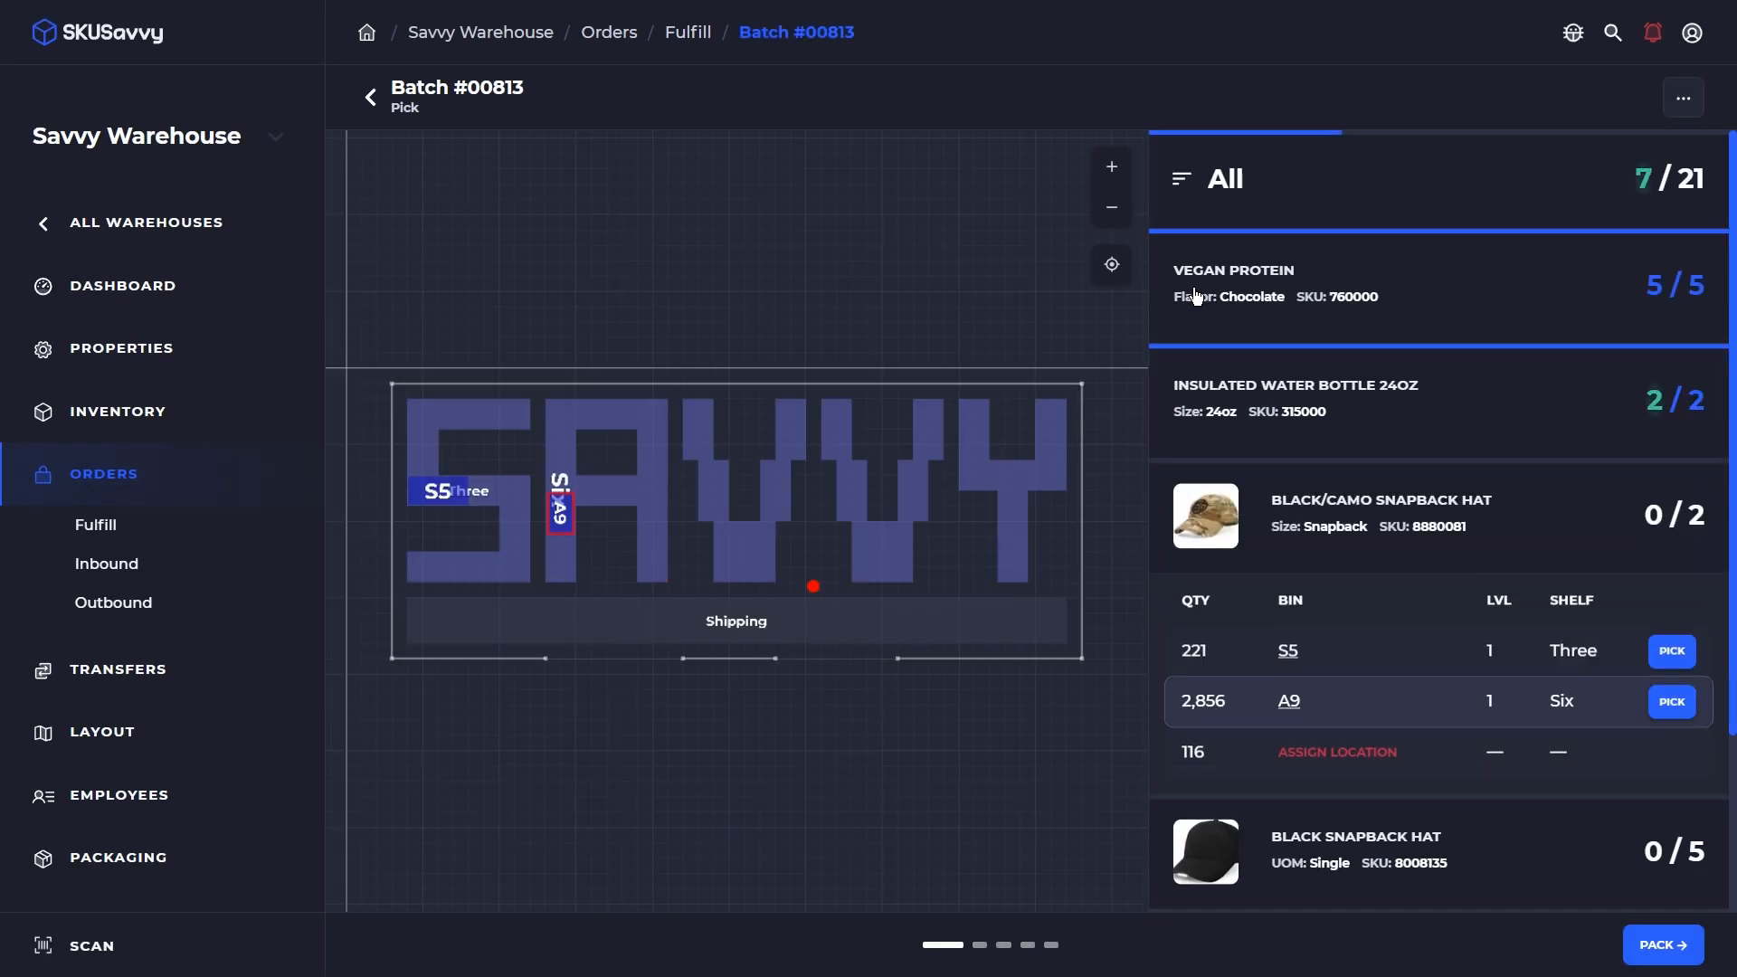
click(1540, 402)
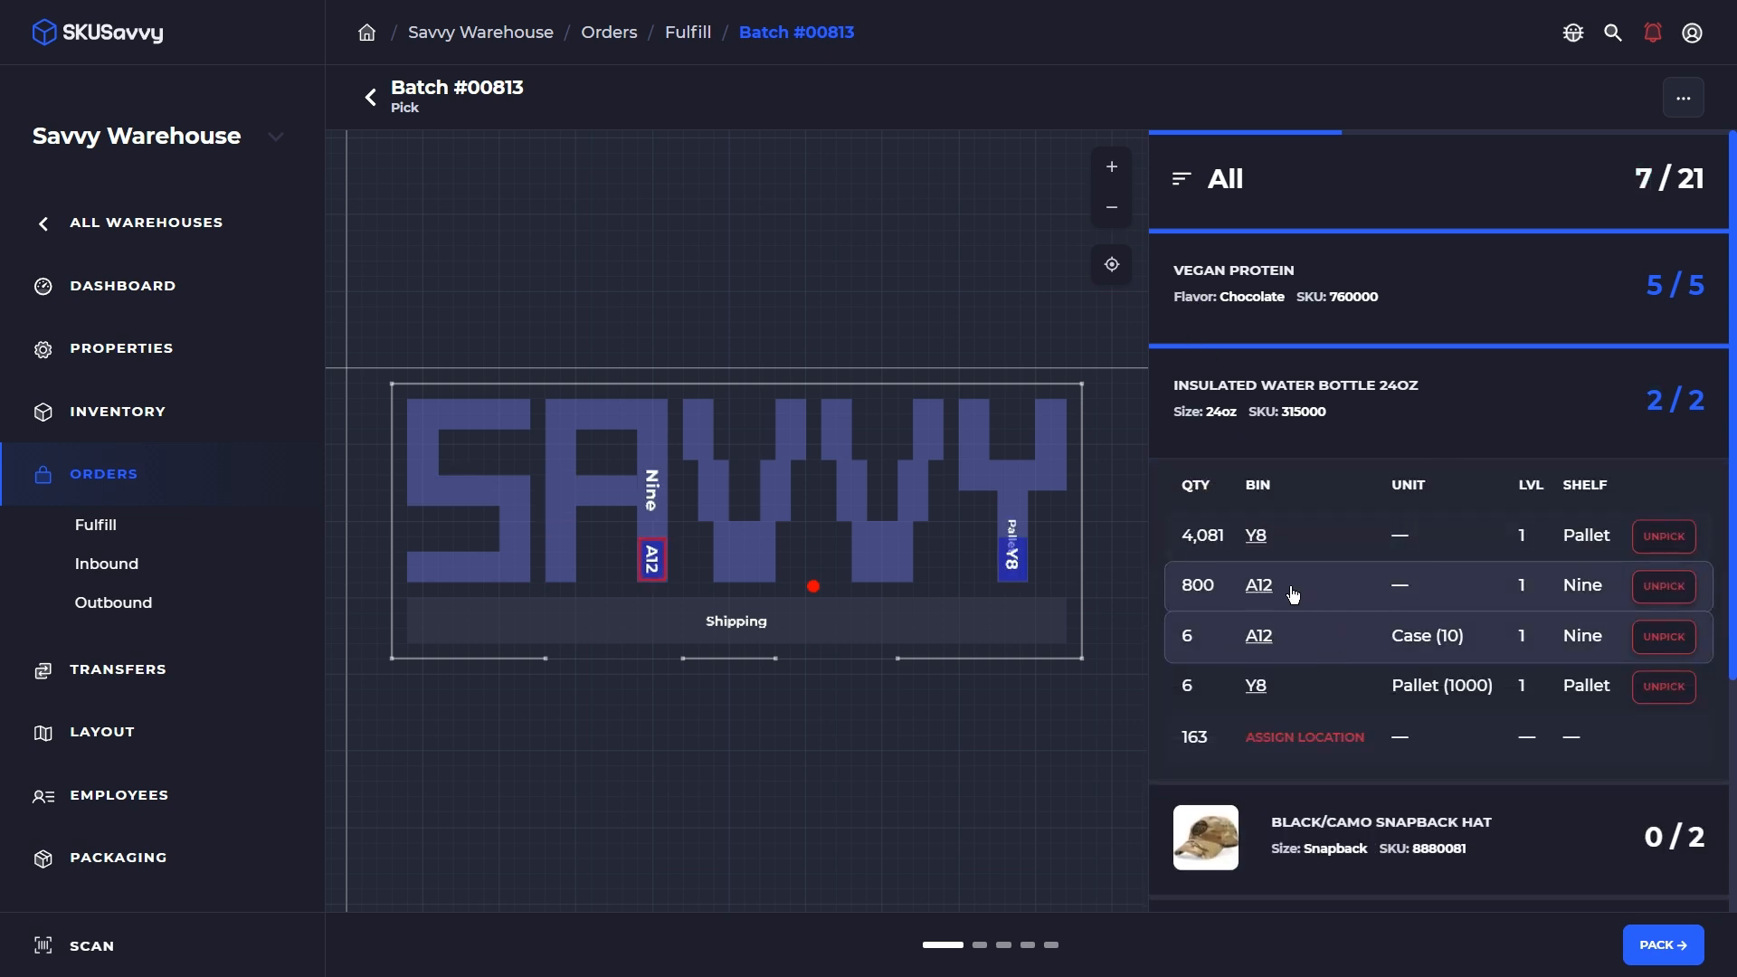
Pick two Black/Camo Snapback Hats from bin A9
scroll(1386, 579, down, 4)
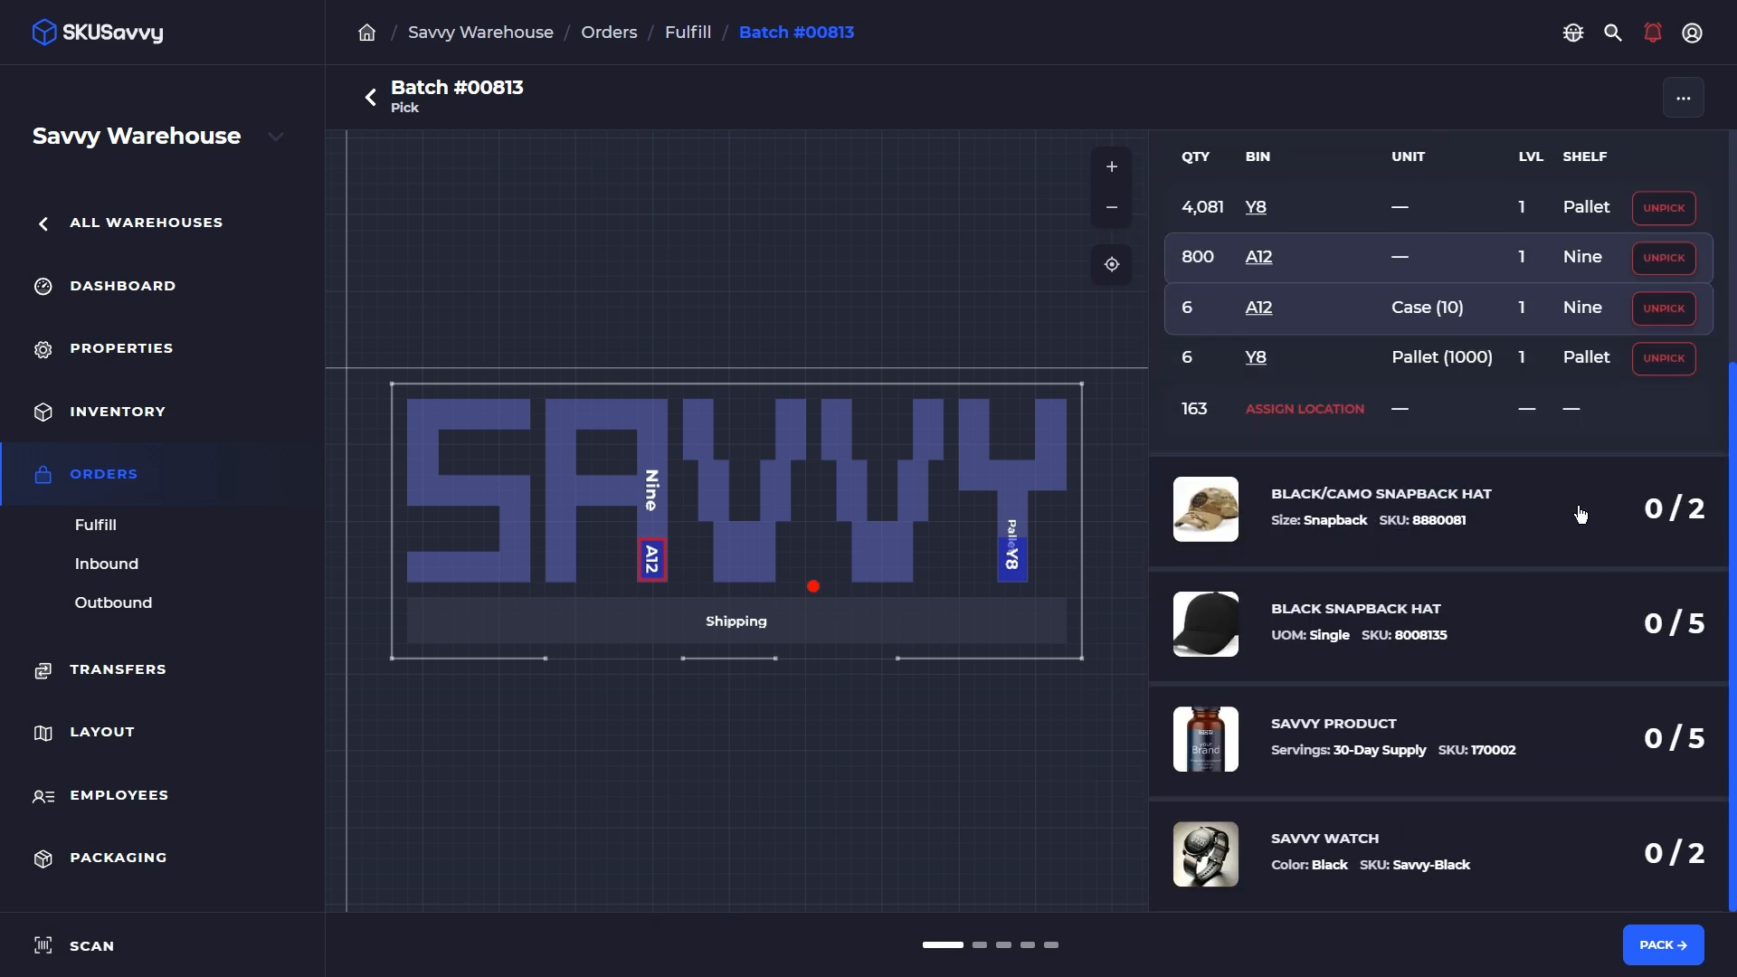
click(1473, 508)
click(1672, 515)
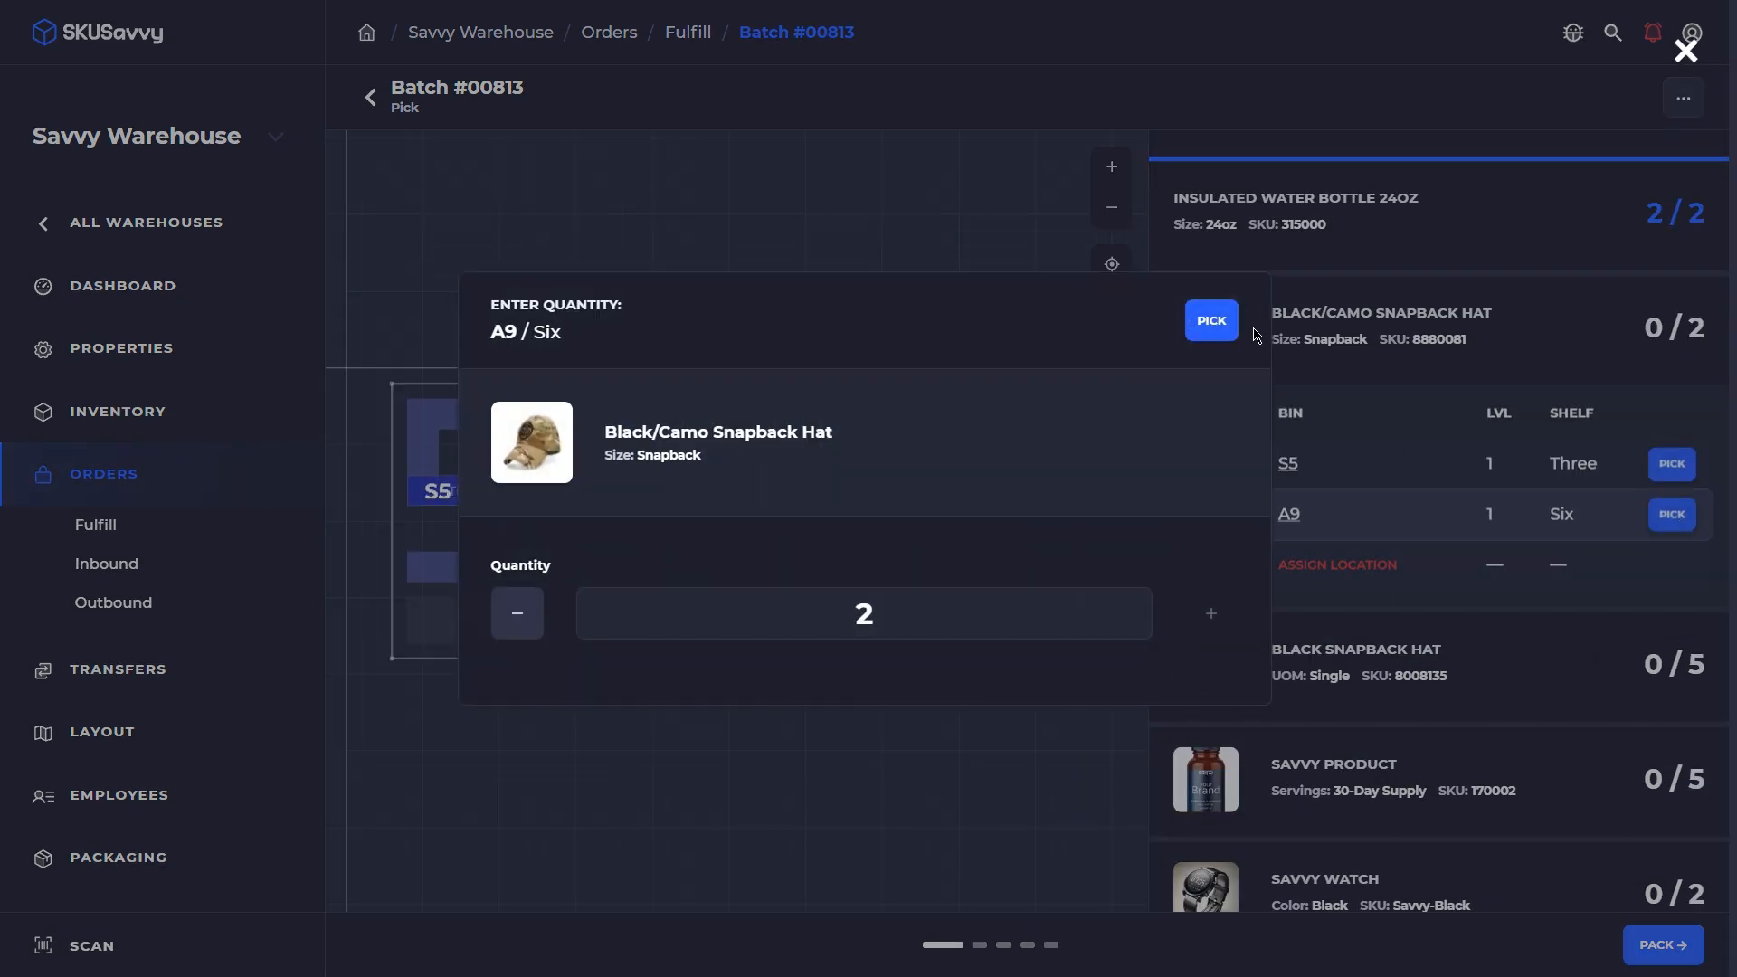
click(1217, 326)
Pick five Black Snapback Hats and five 30-Day Supply Savvy Products from bin V4
click(1672, 630)
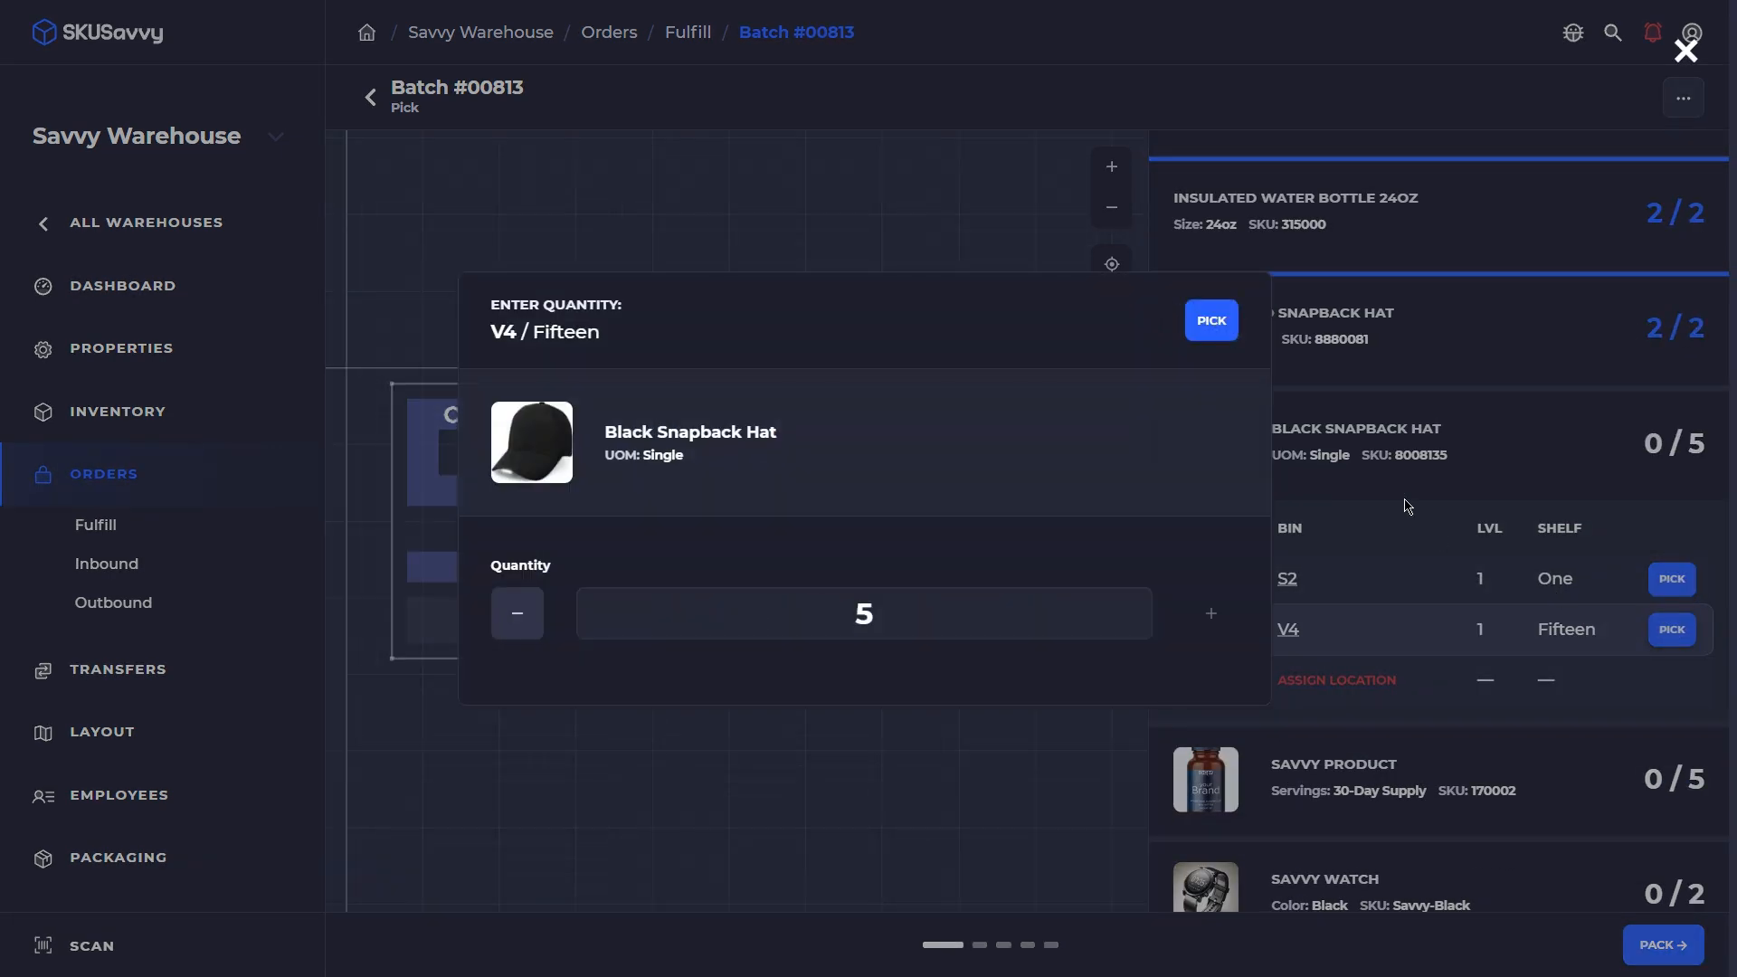
click(1228, 318)
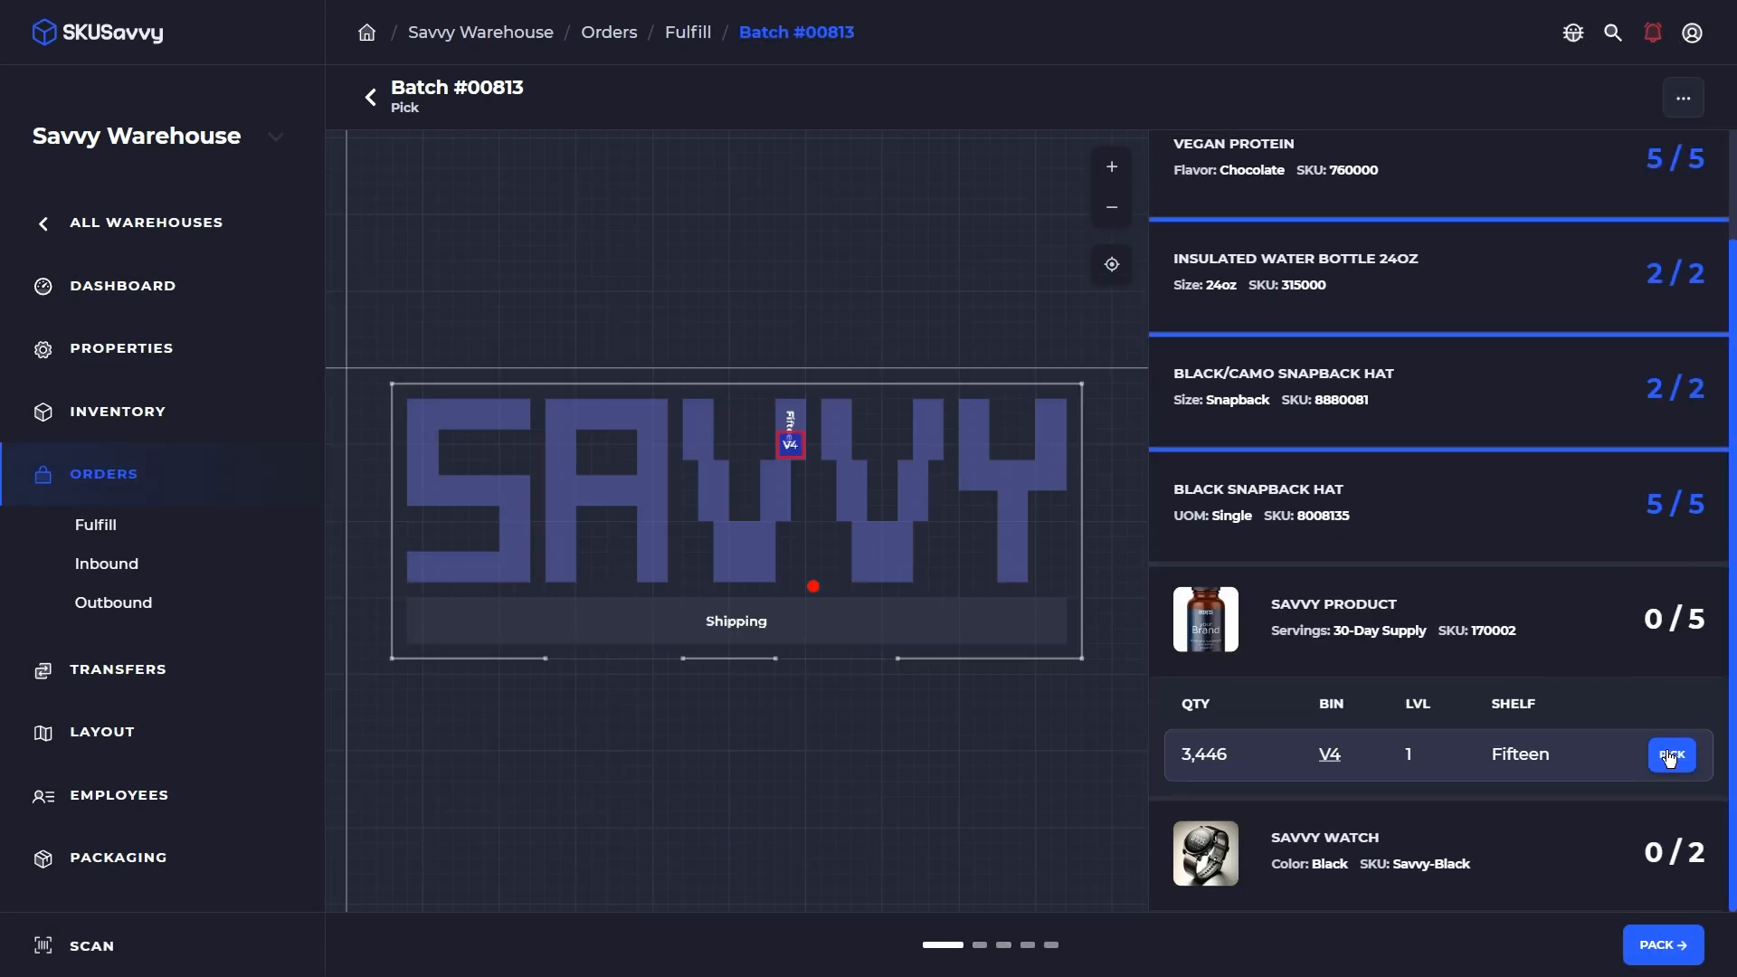
click(1672, 754)
click(1222, 324)
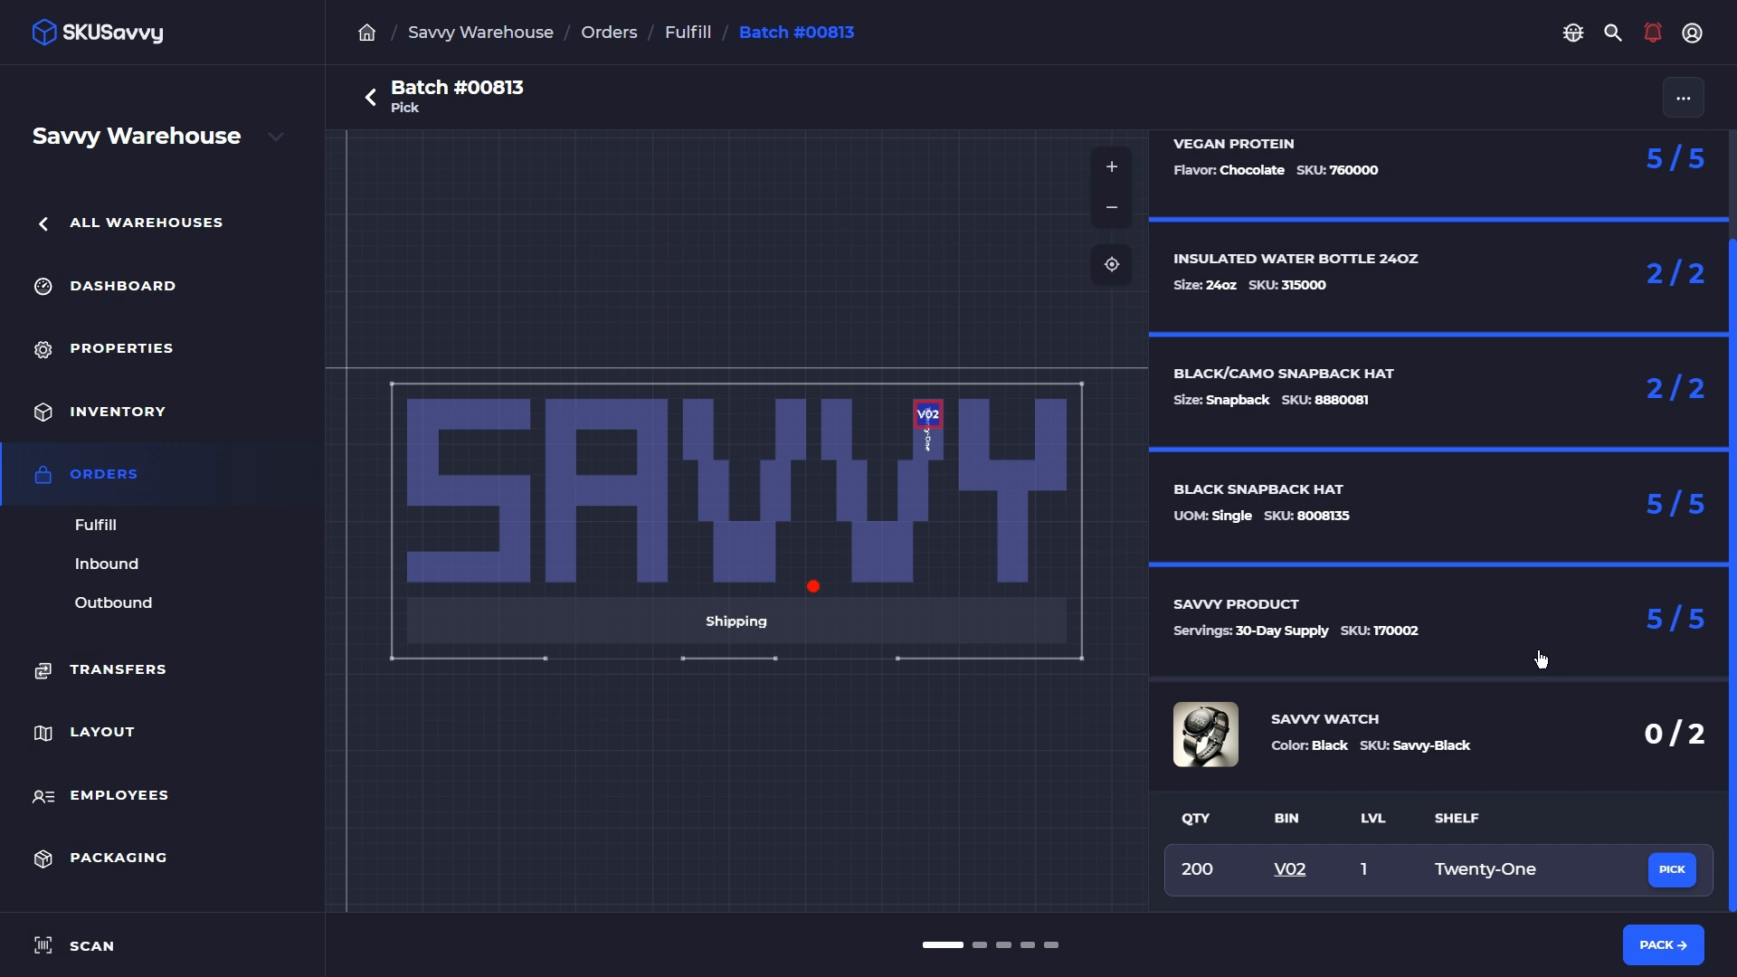
Expand all items of the pick list to examine their bin locations, and collapse them again
click(1534, 740)
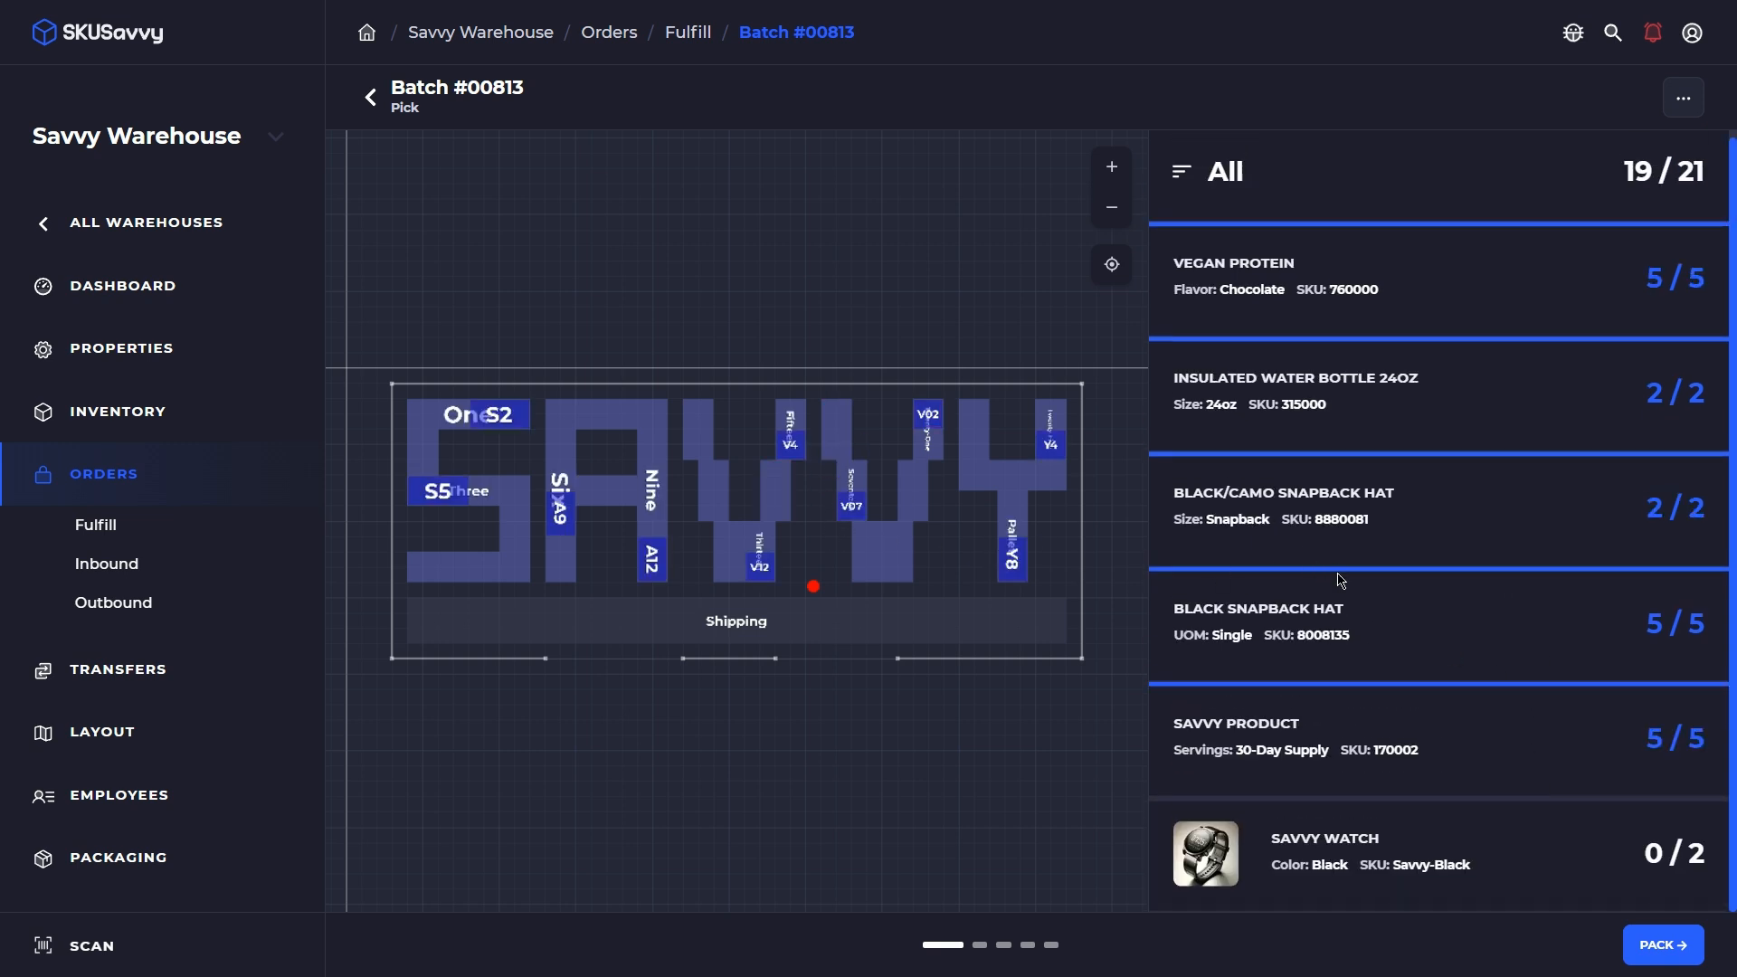
click(1445, 186)
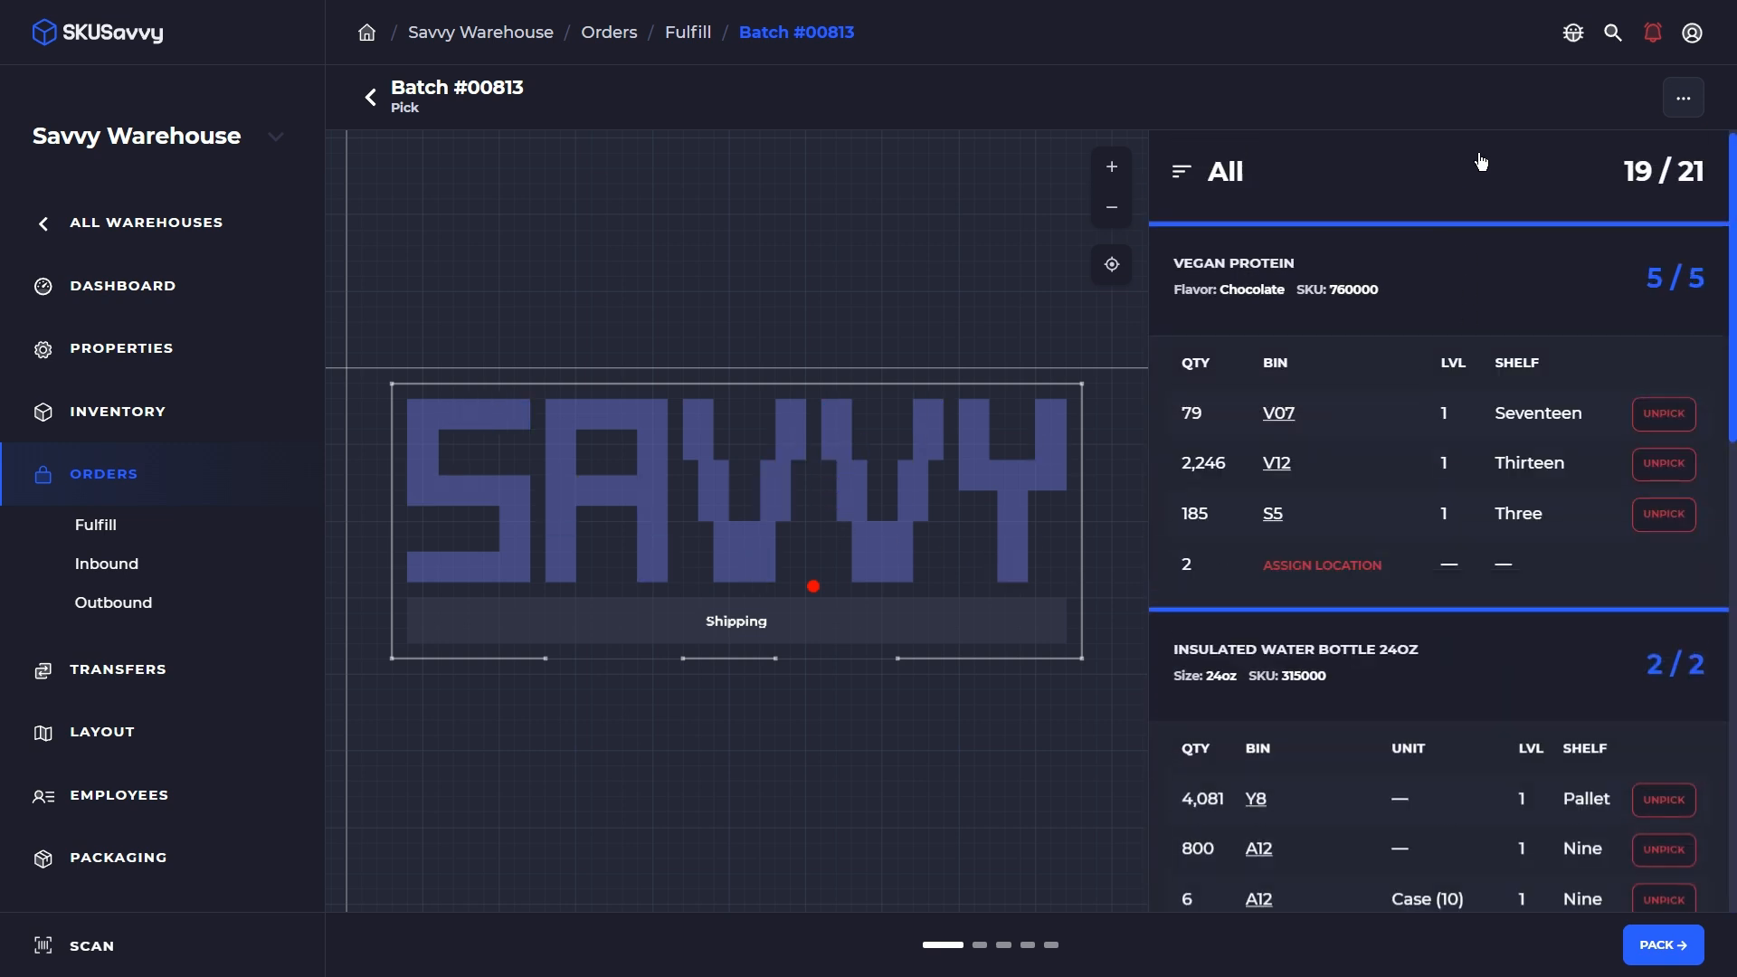
click(1393, 194)
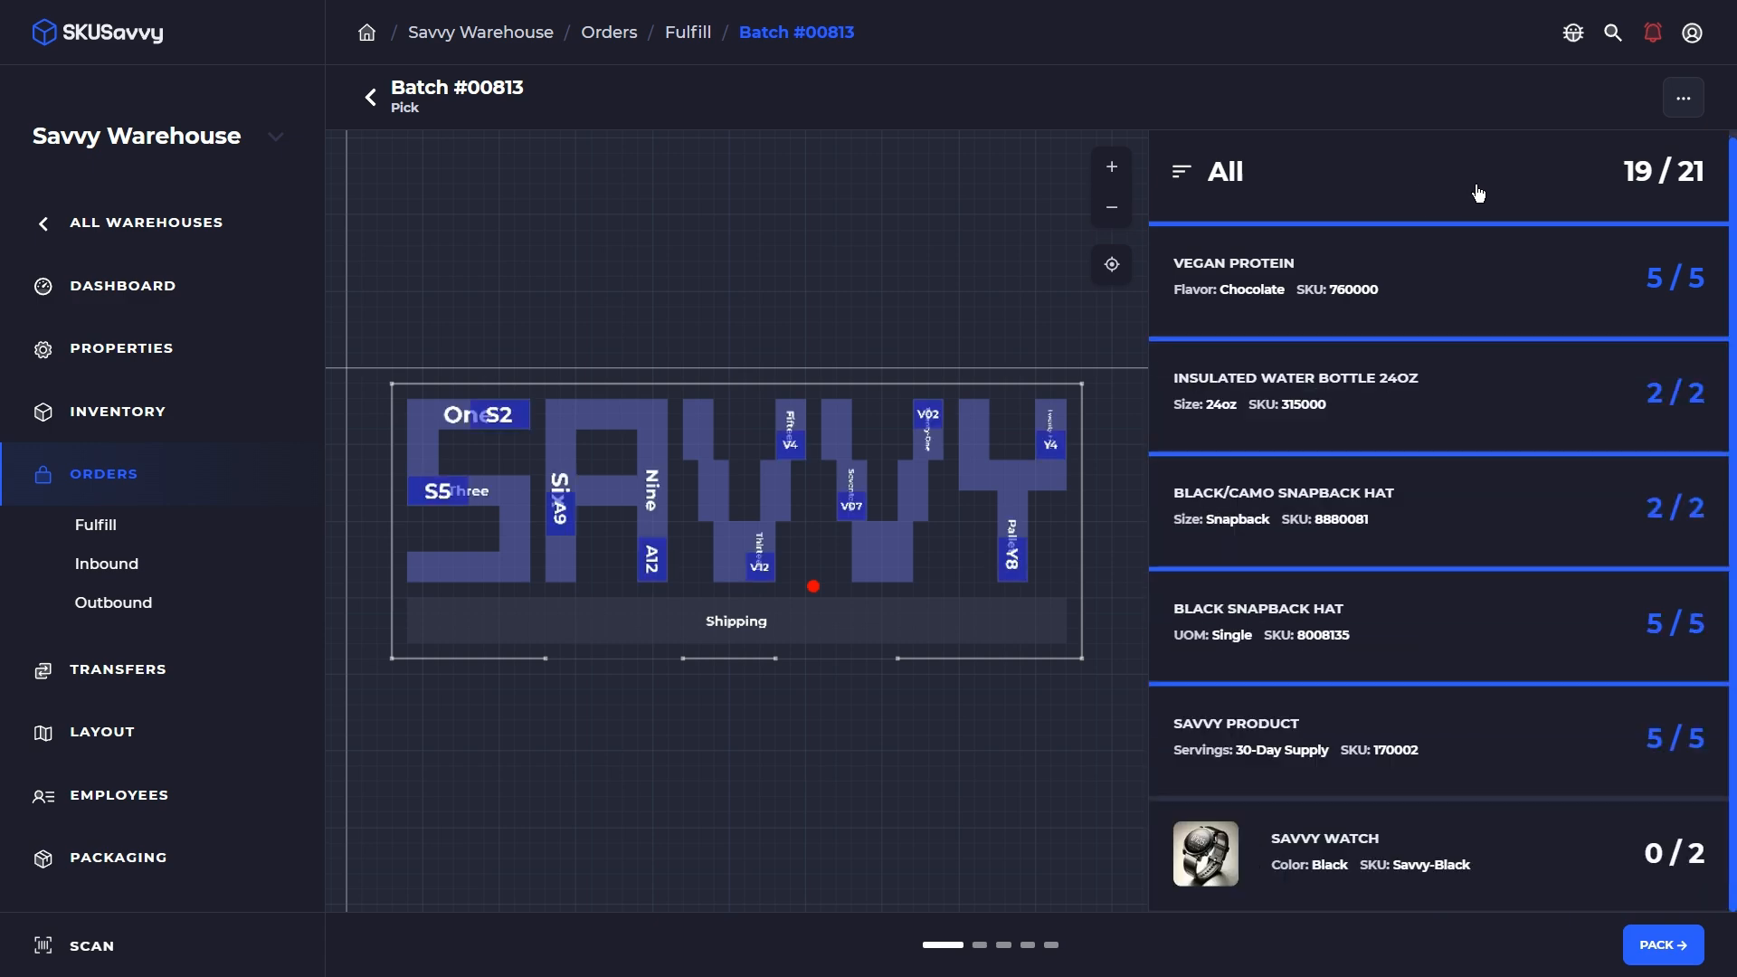
click(1461, 186)
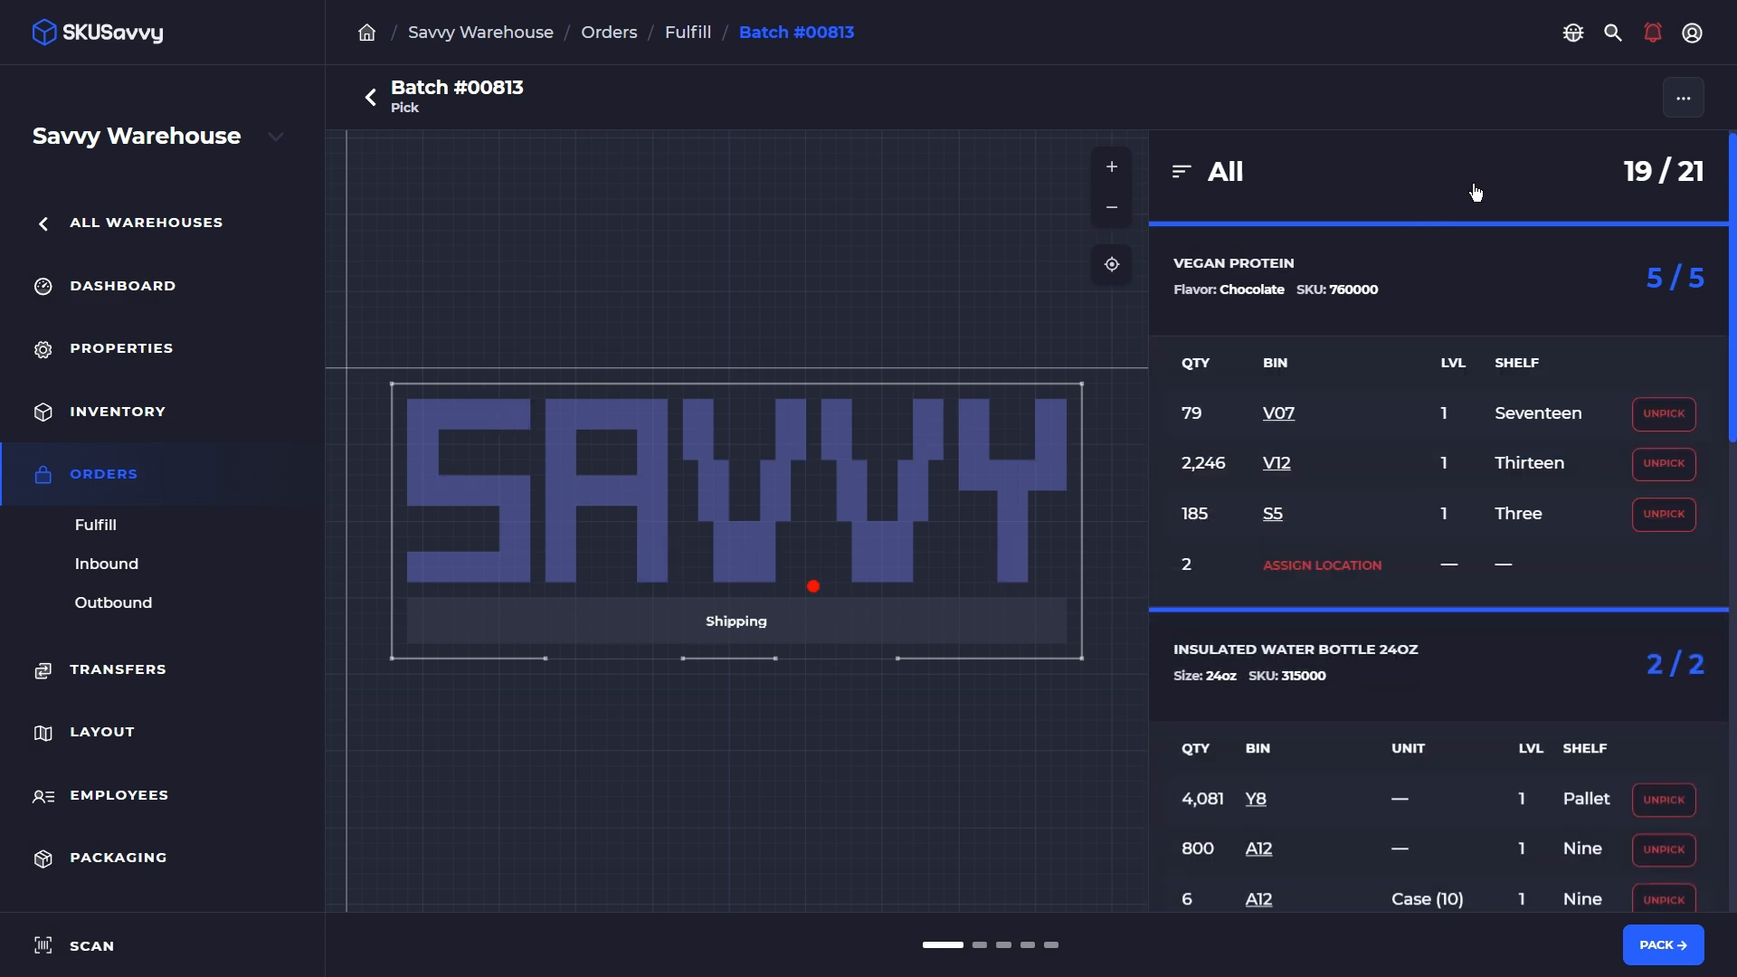
scroll(1427, 371, down, 1)
scroll(1428, 371, down, 10)
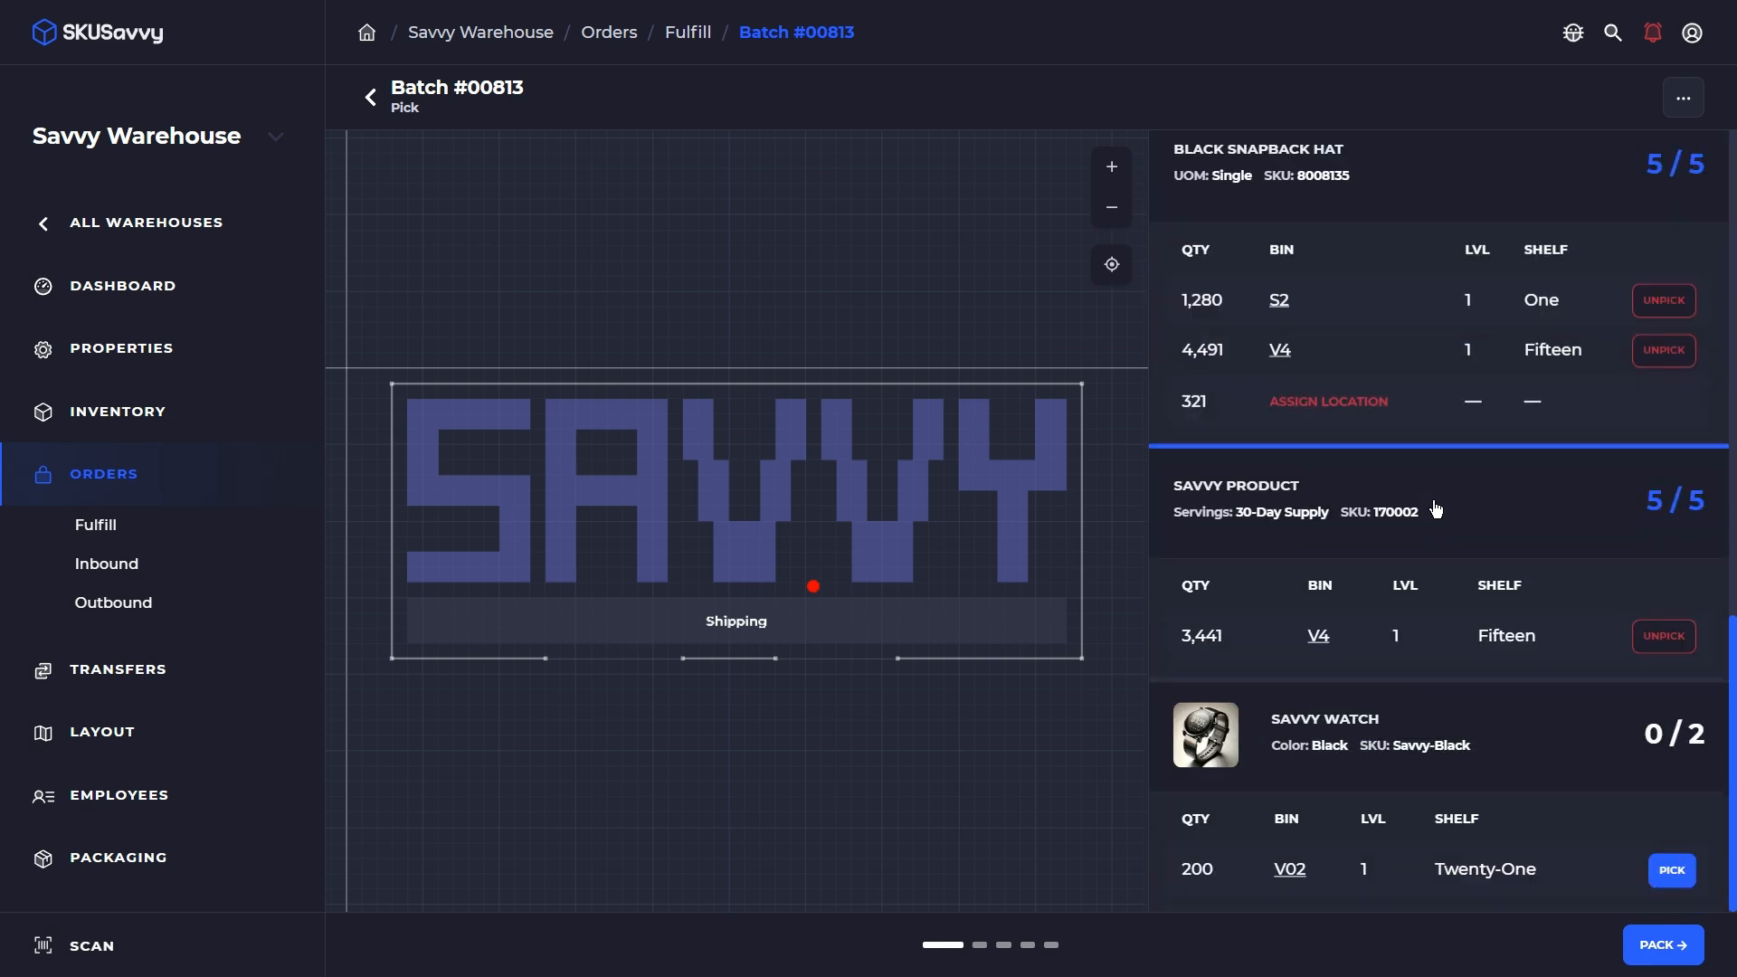
scroll(1435, 510, up, 12)
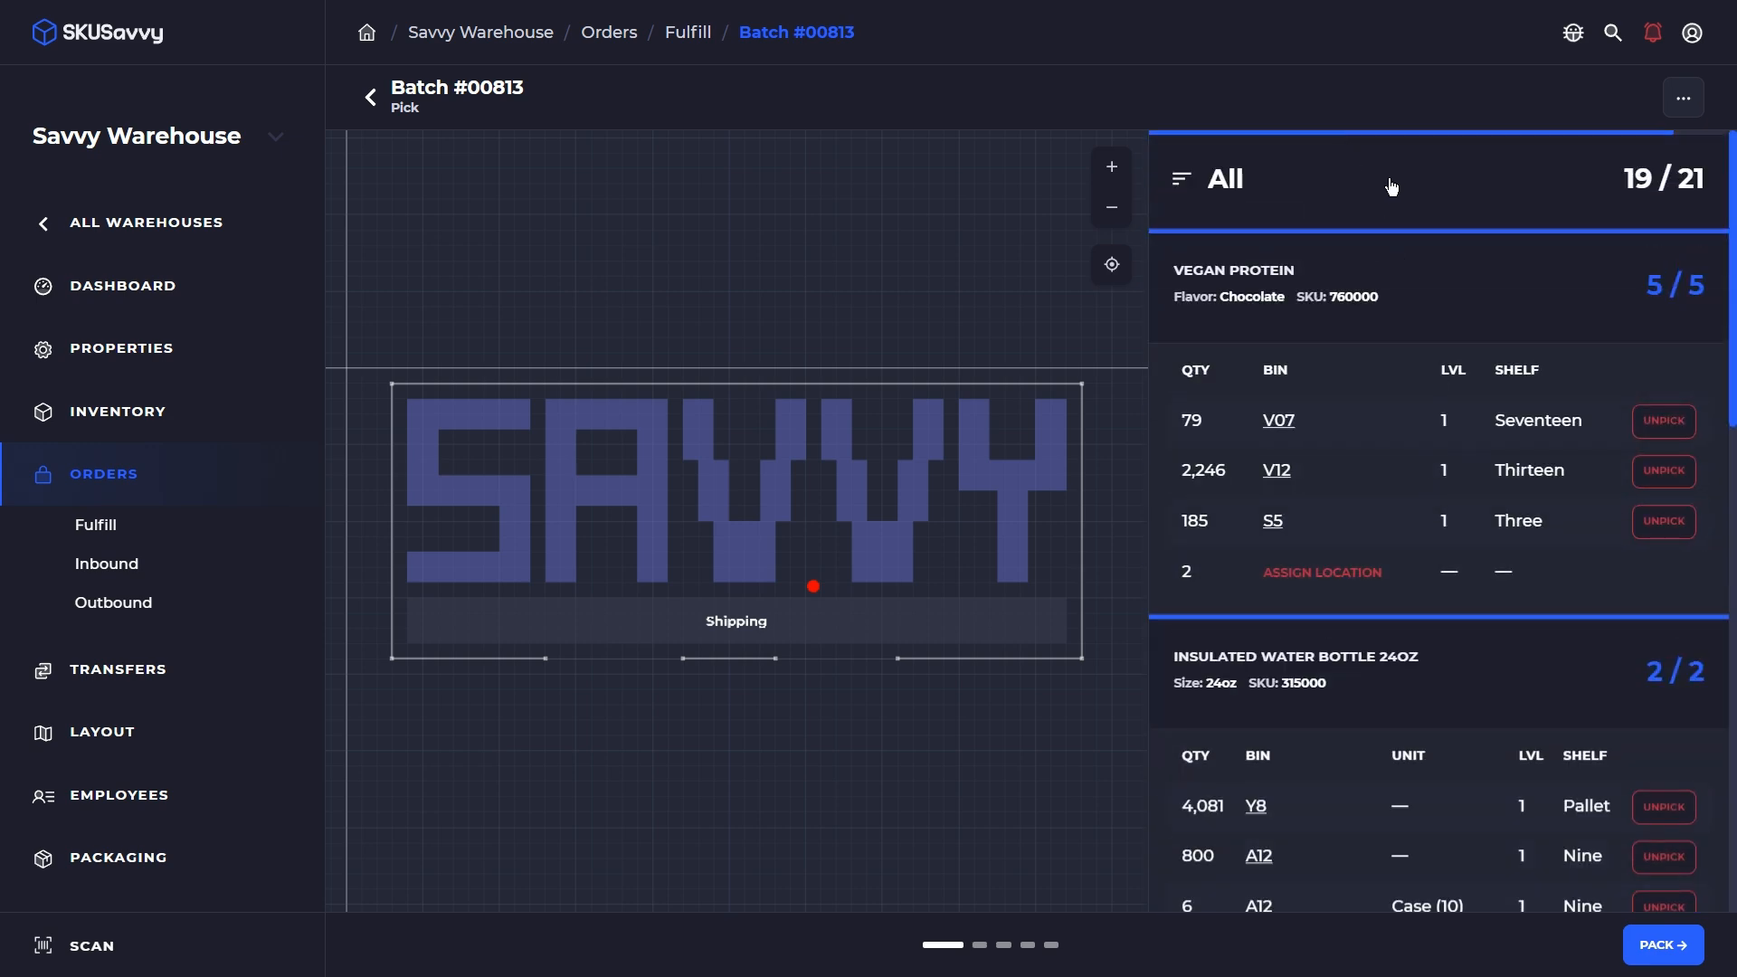
click(1532, 203)
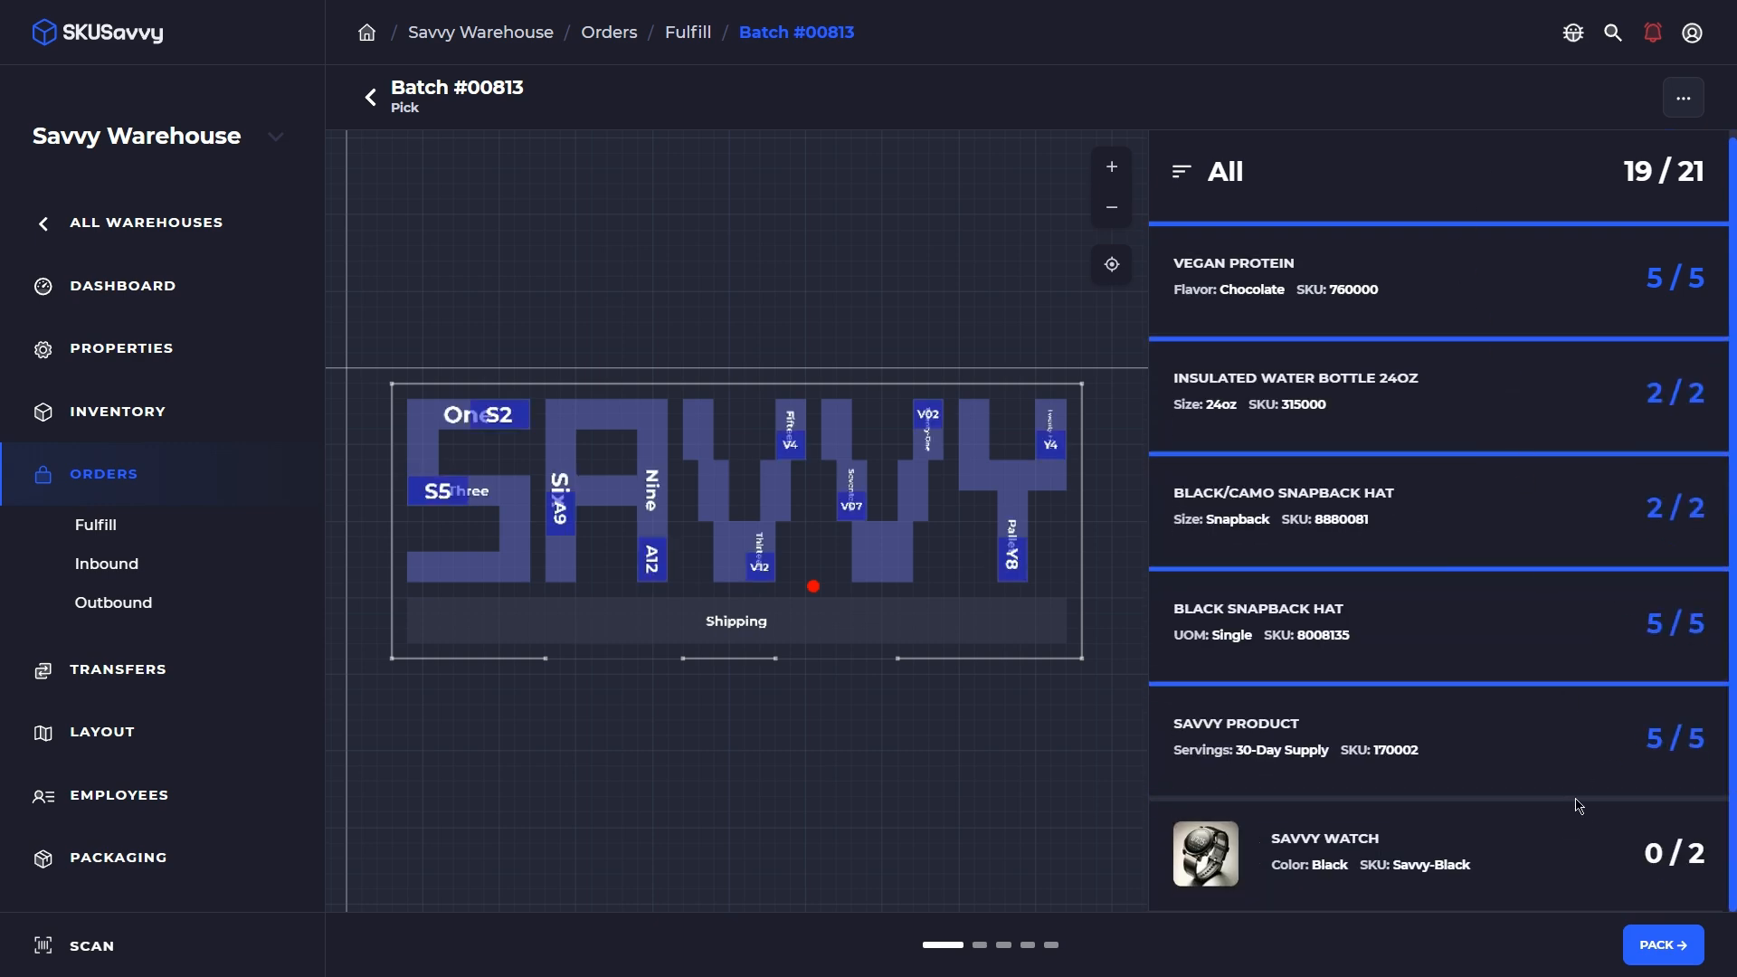
Pick two black Savvy Watches from bin V02 and move the batch on to packing
click(1555, 853)
click(1663, 869)
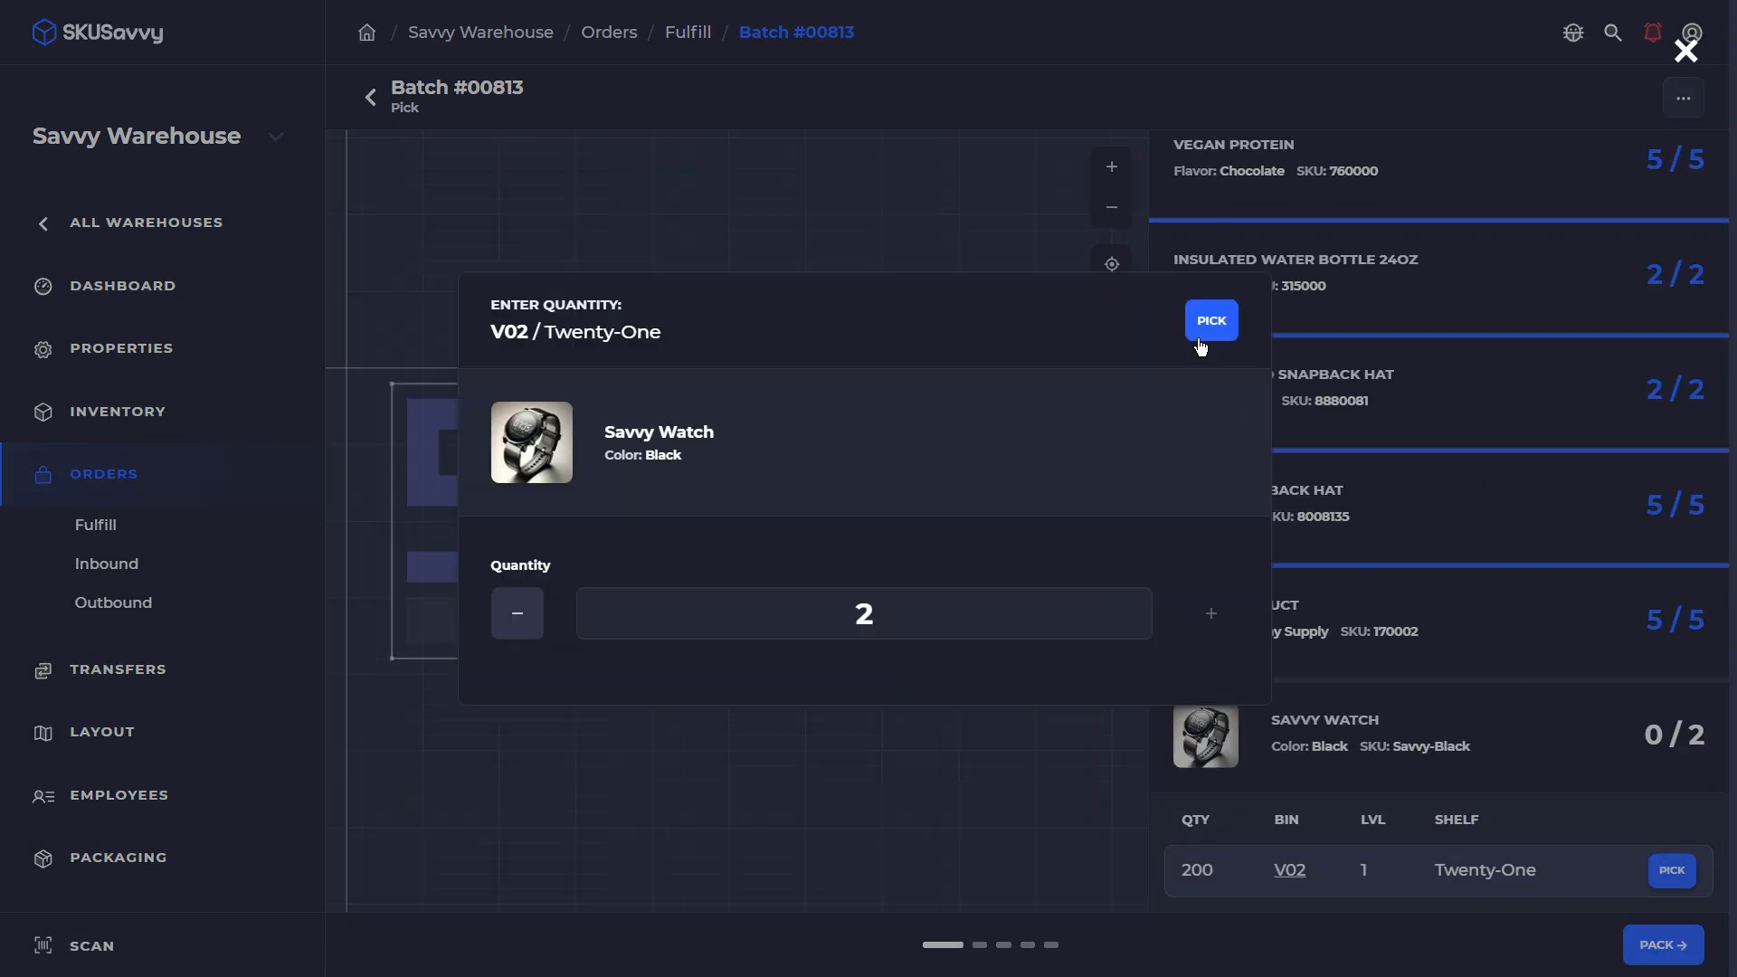
click(1211, 321)
click(1663, 945)
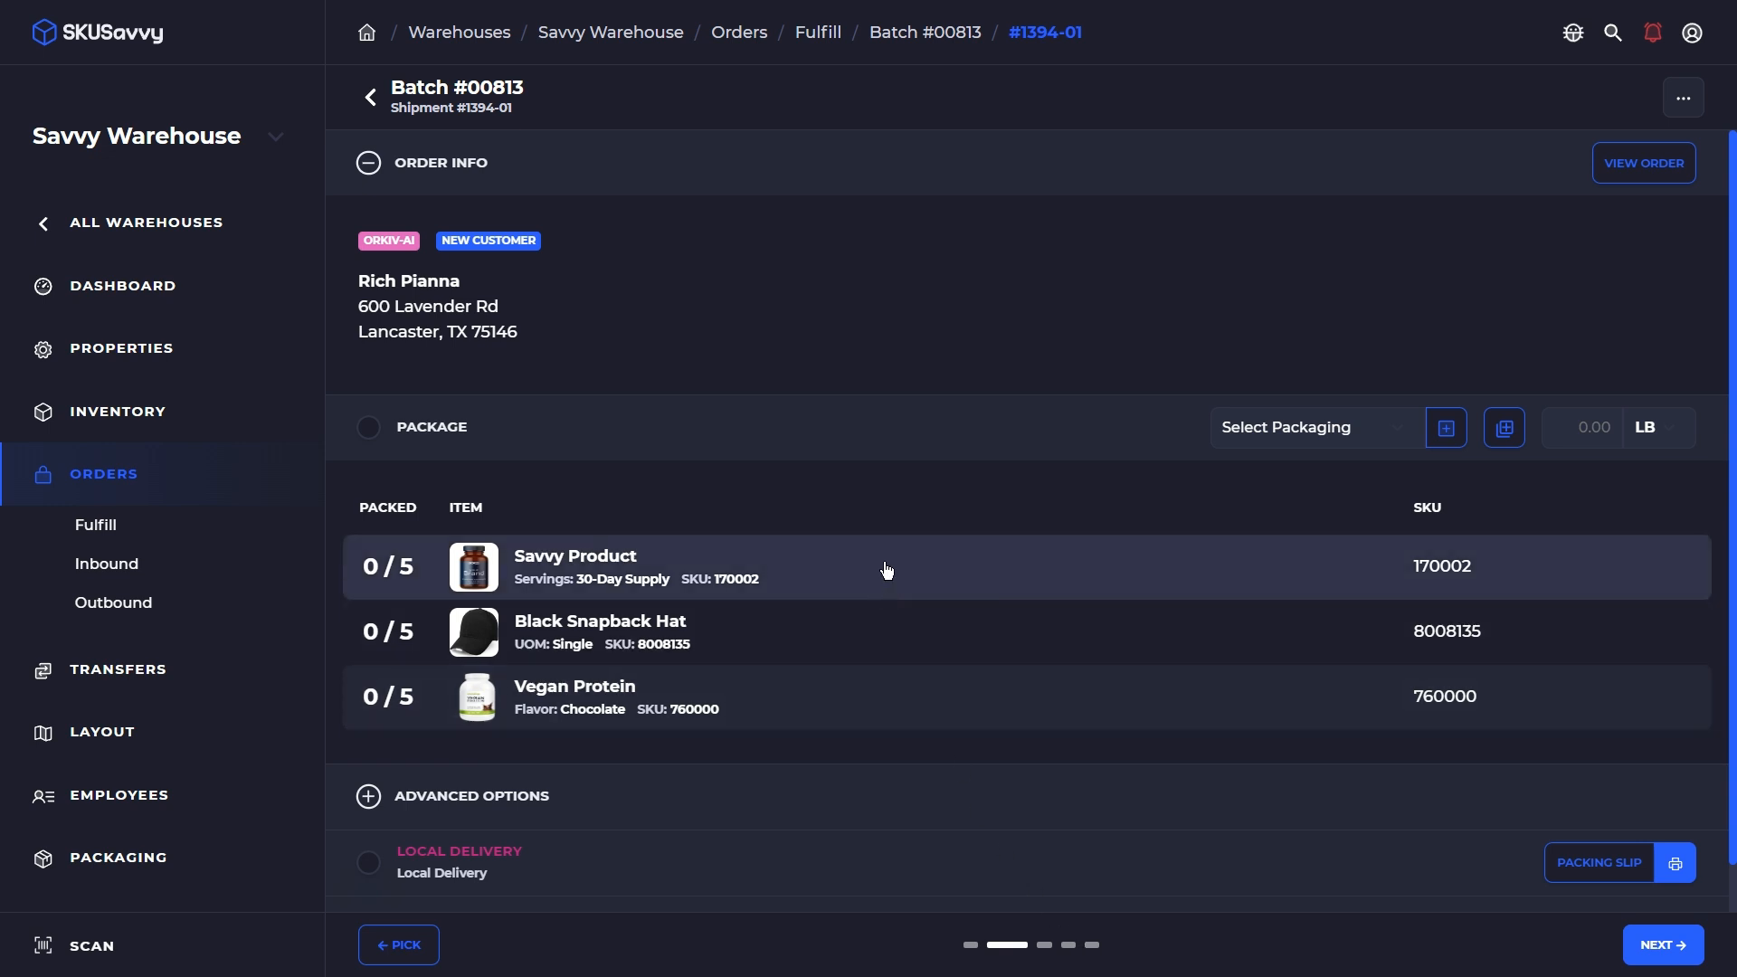
Pack the Savvy Product, Black Snapback Hat and Vegan Protein units of the first shipment in Large (9x7x5 in) packaging
click(867, 590)
click(834, 655)
click(845, 702)
click(1361, 429)
click(1265, 618)
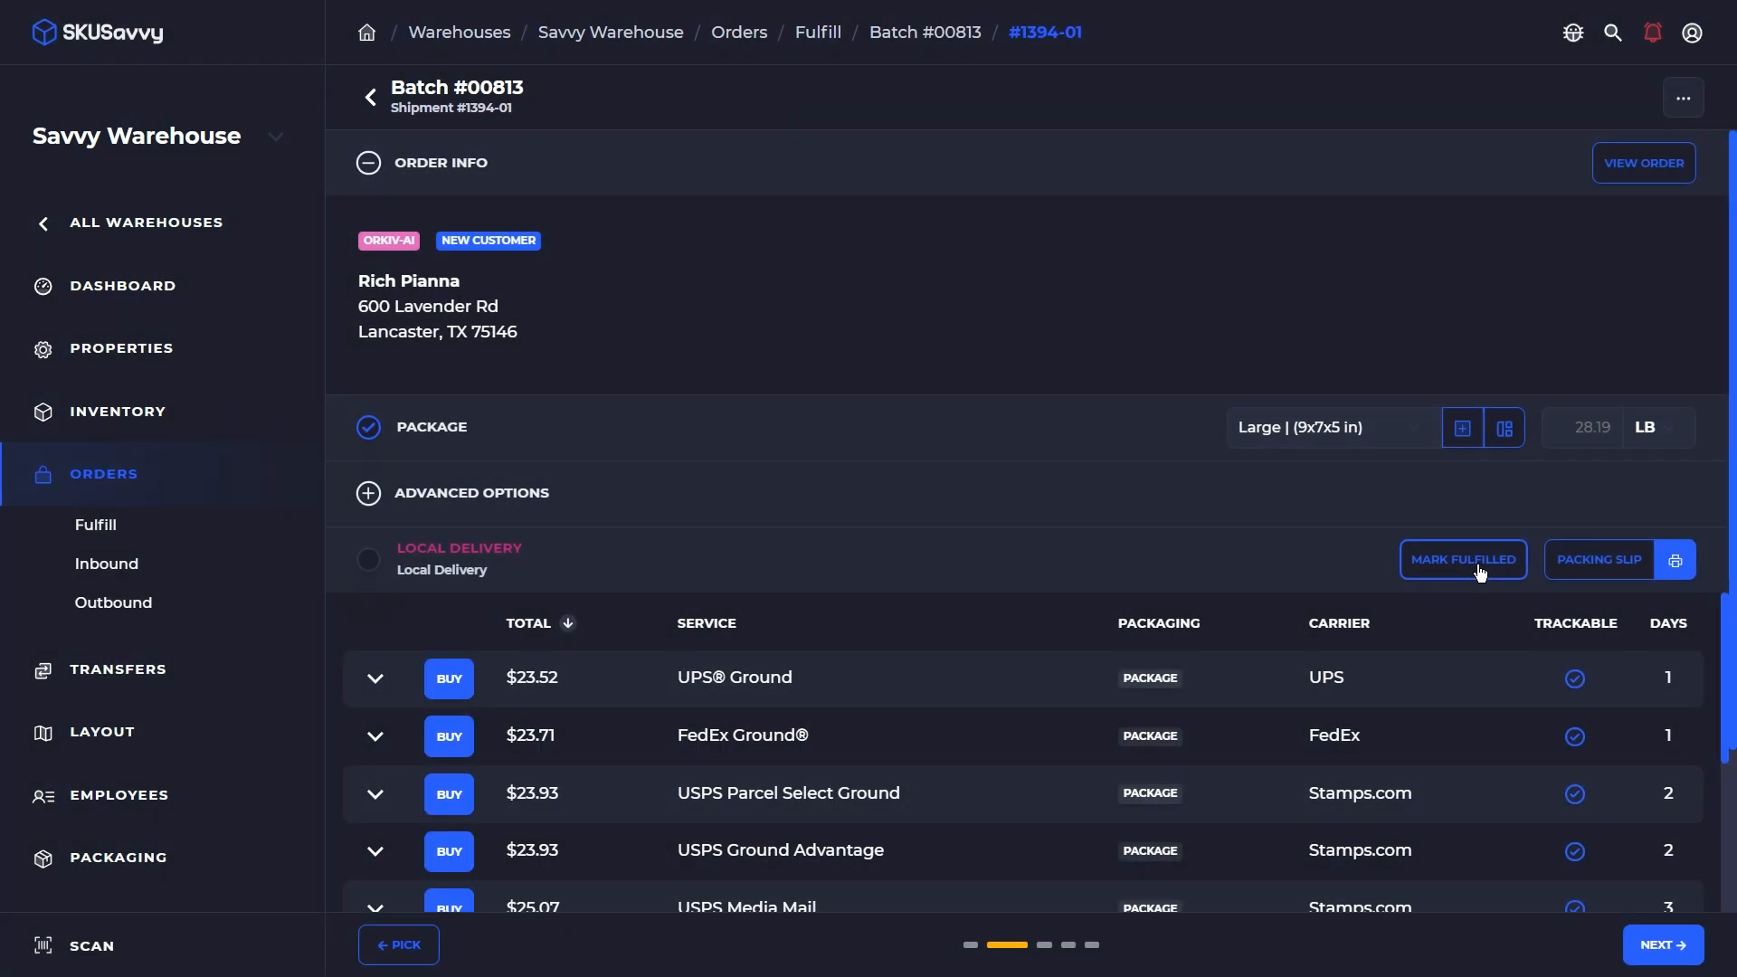
Mark the local delivery shipment as fulfilled without a carrier label or tracking number, and proceed to the next shipment
click(1481, 573)
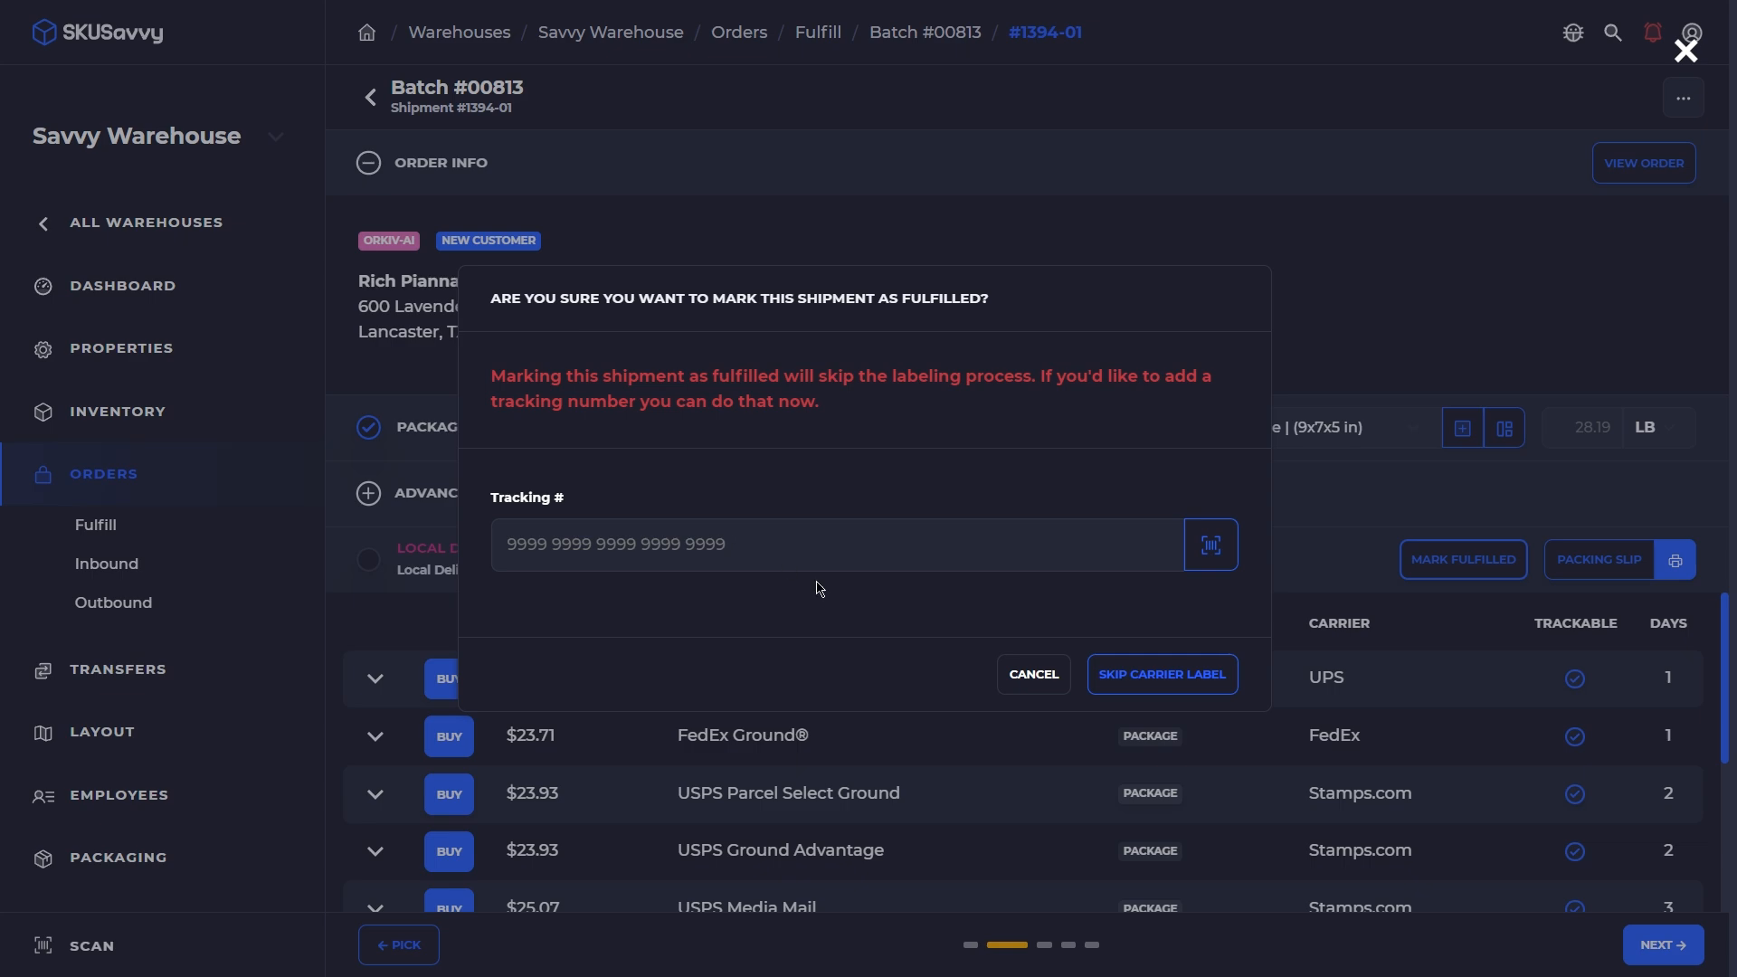
click(1176, 674)
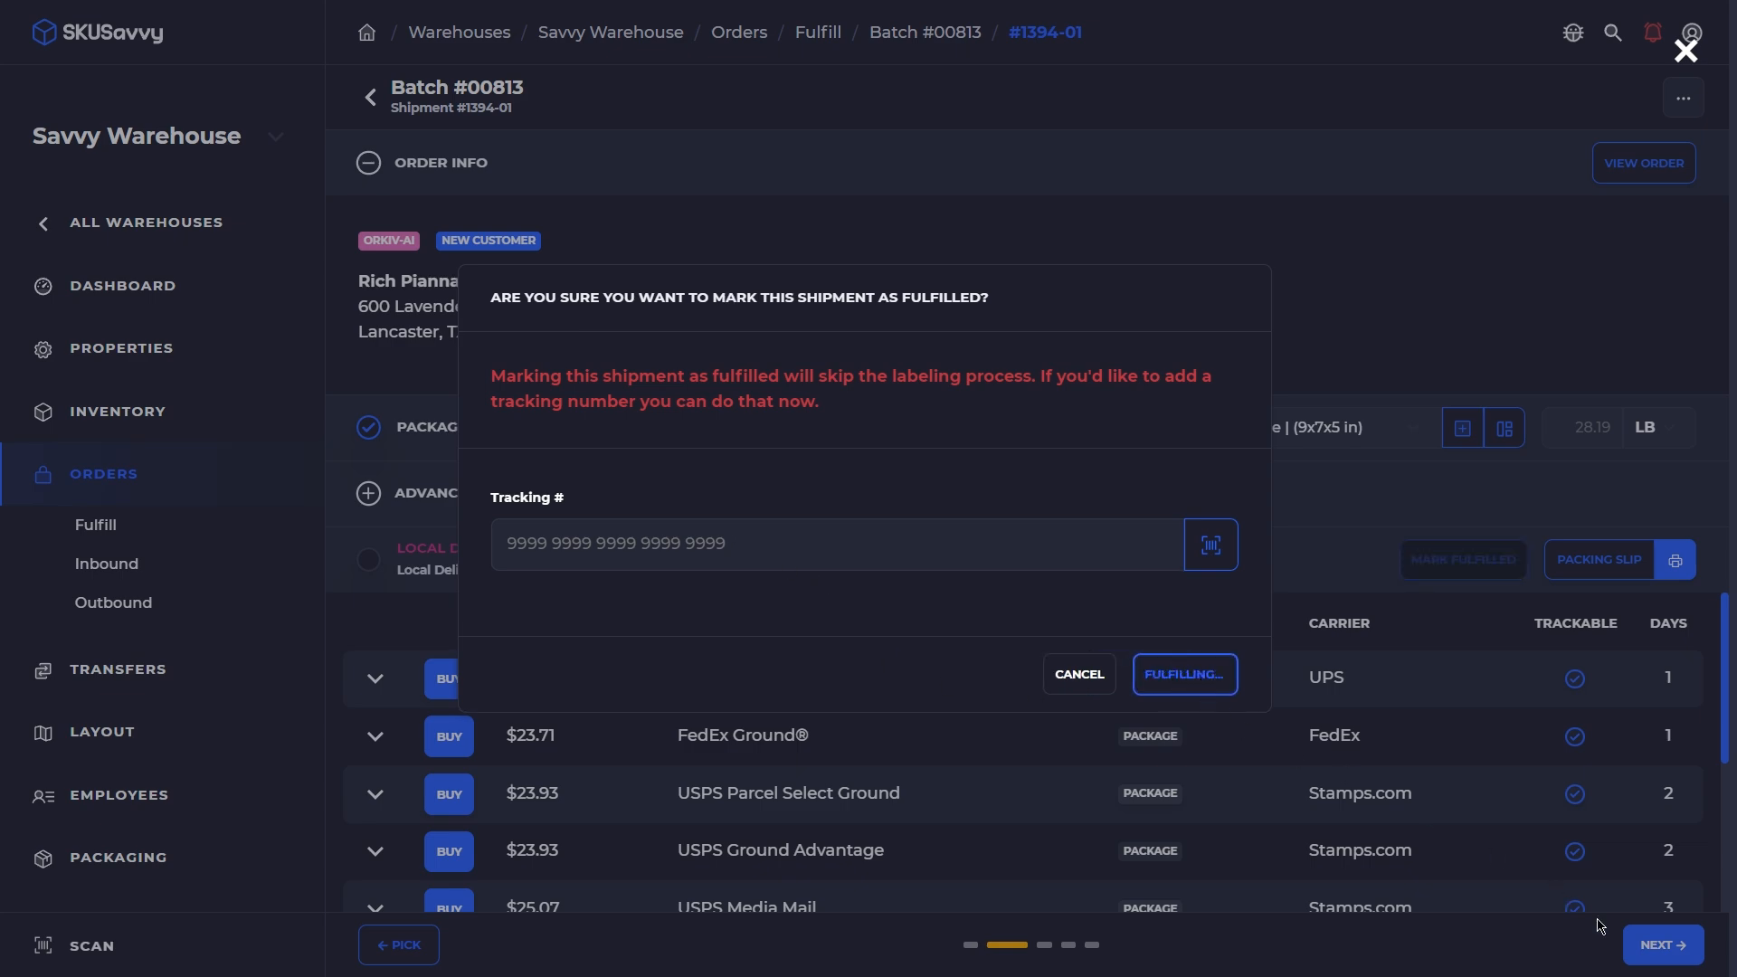
click(1679, 957)
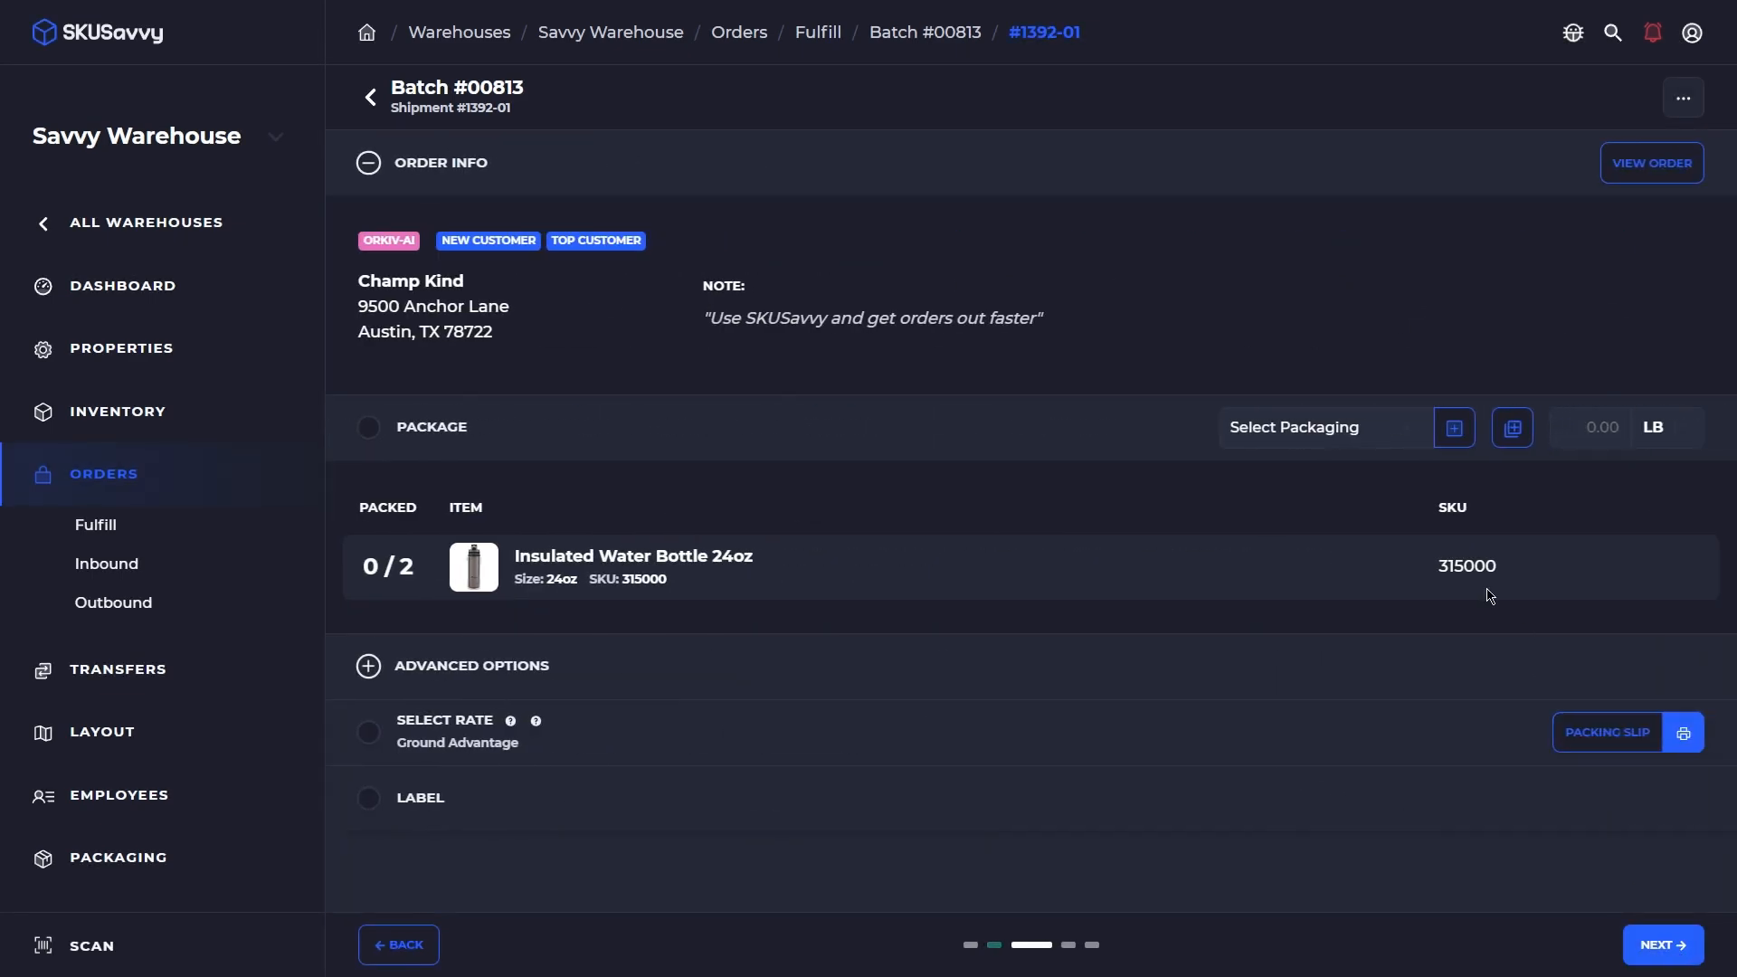
Pack the two Insulated Water Bottles of this shipment in Large (9x7x5 in) packaging
click(859, 584)
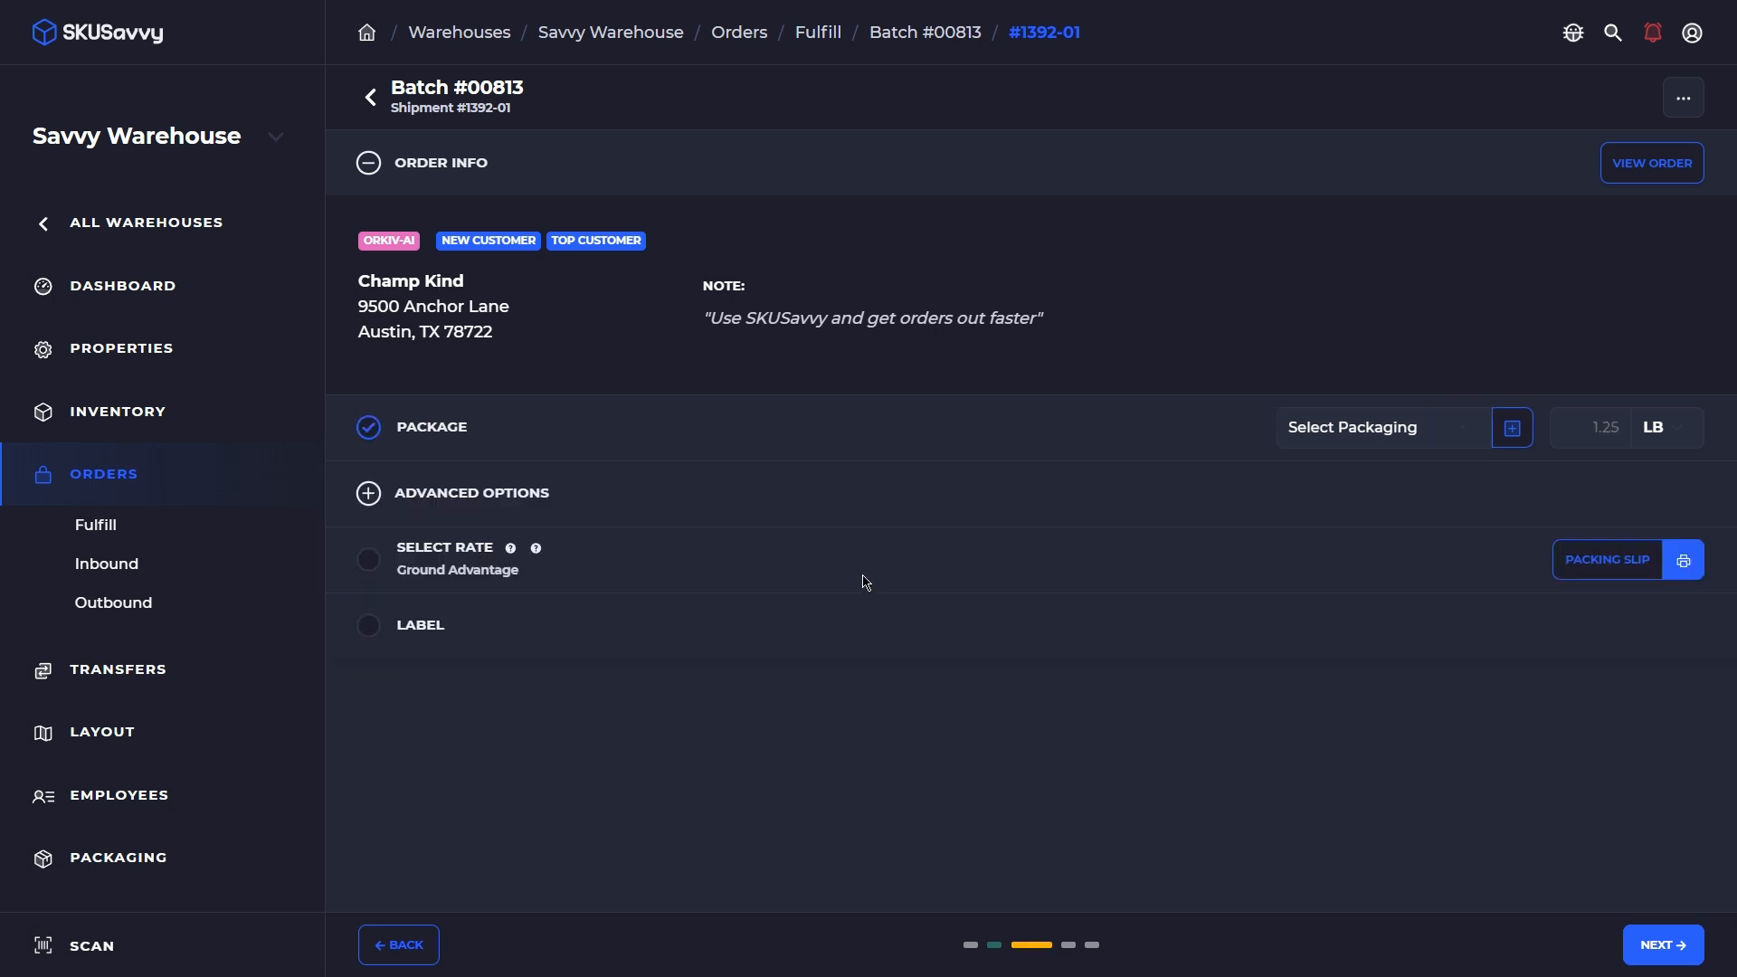
click(1376, 435)
click(1281, 611)
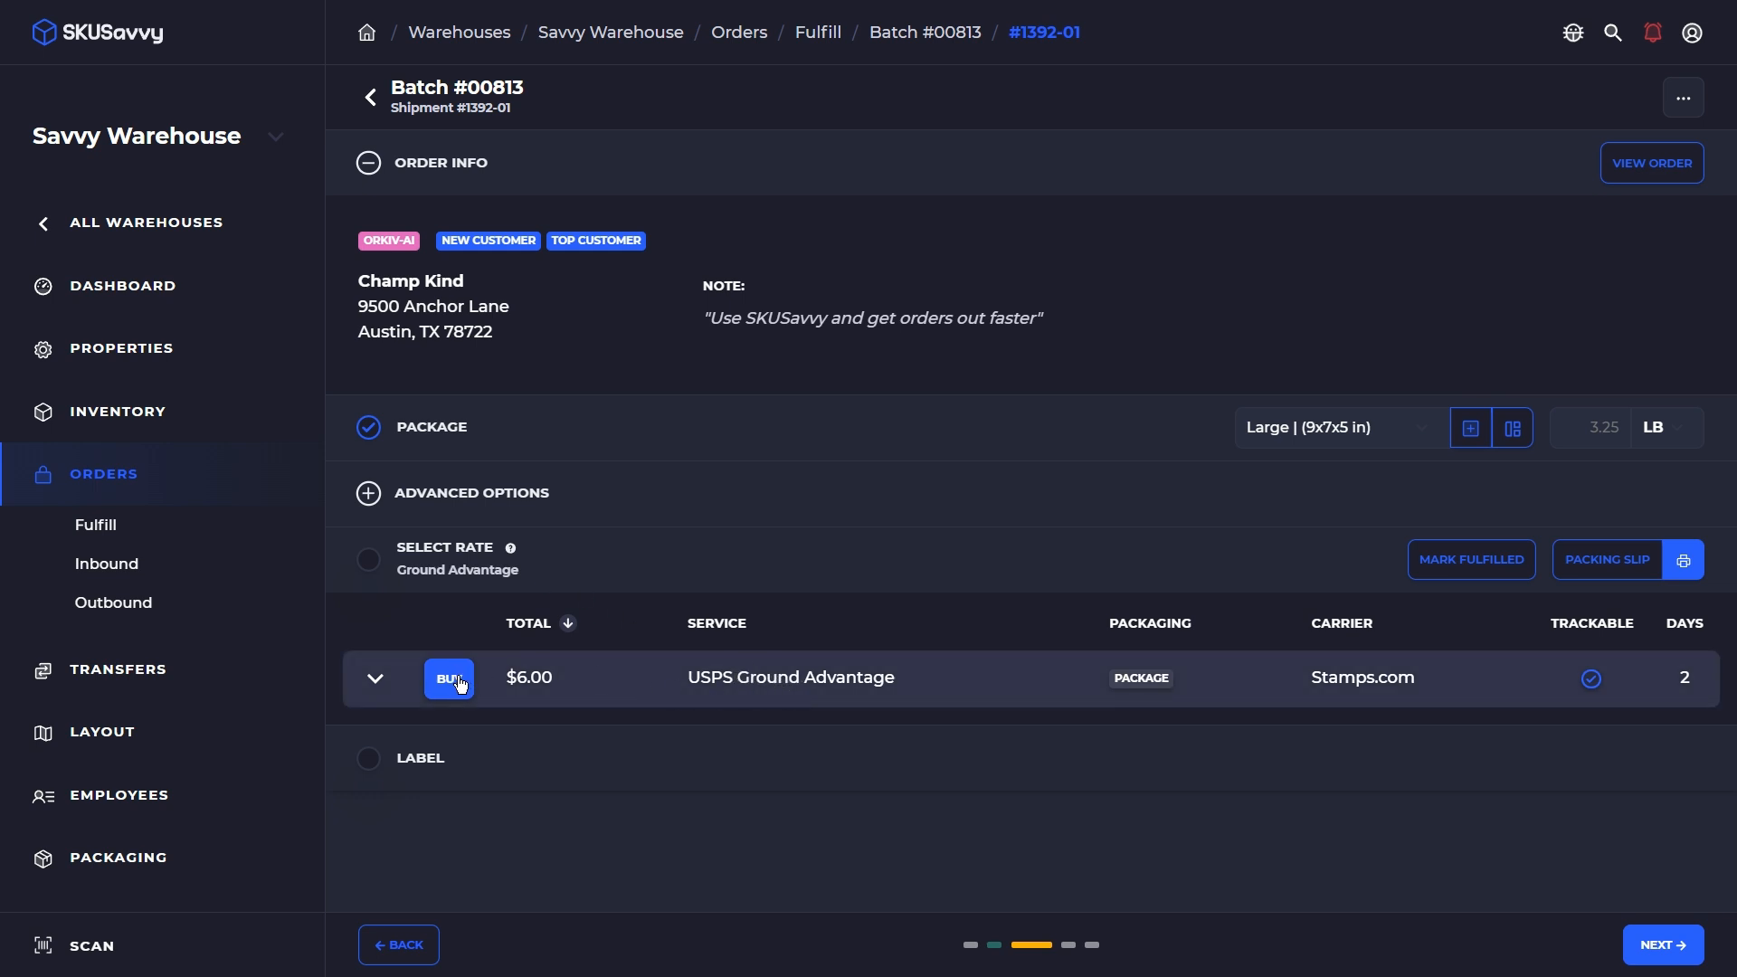
Examine the cost breakdown of the USPS Ground Advantage rate and the shipment's advanced options
click(374, 679)
scroll(834, 583, down, 2)
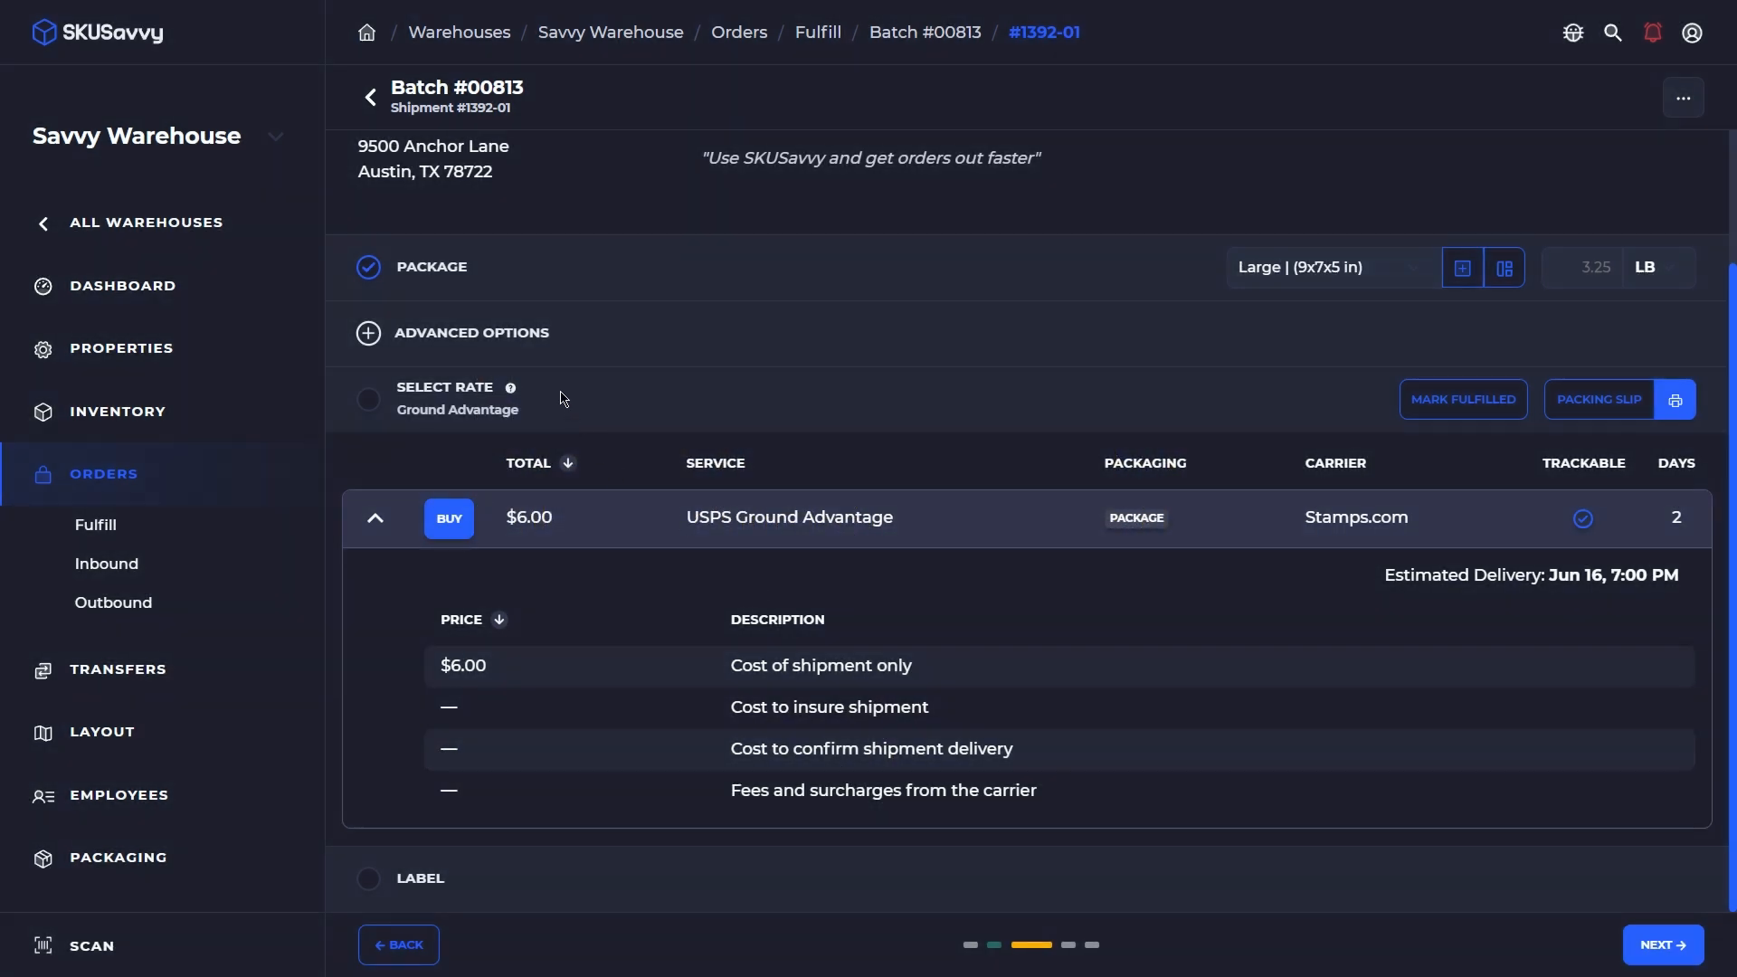
click(521, 335)
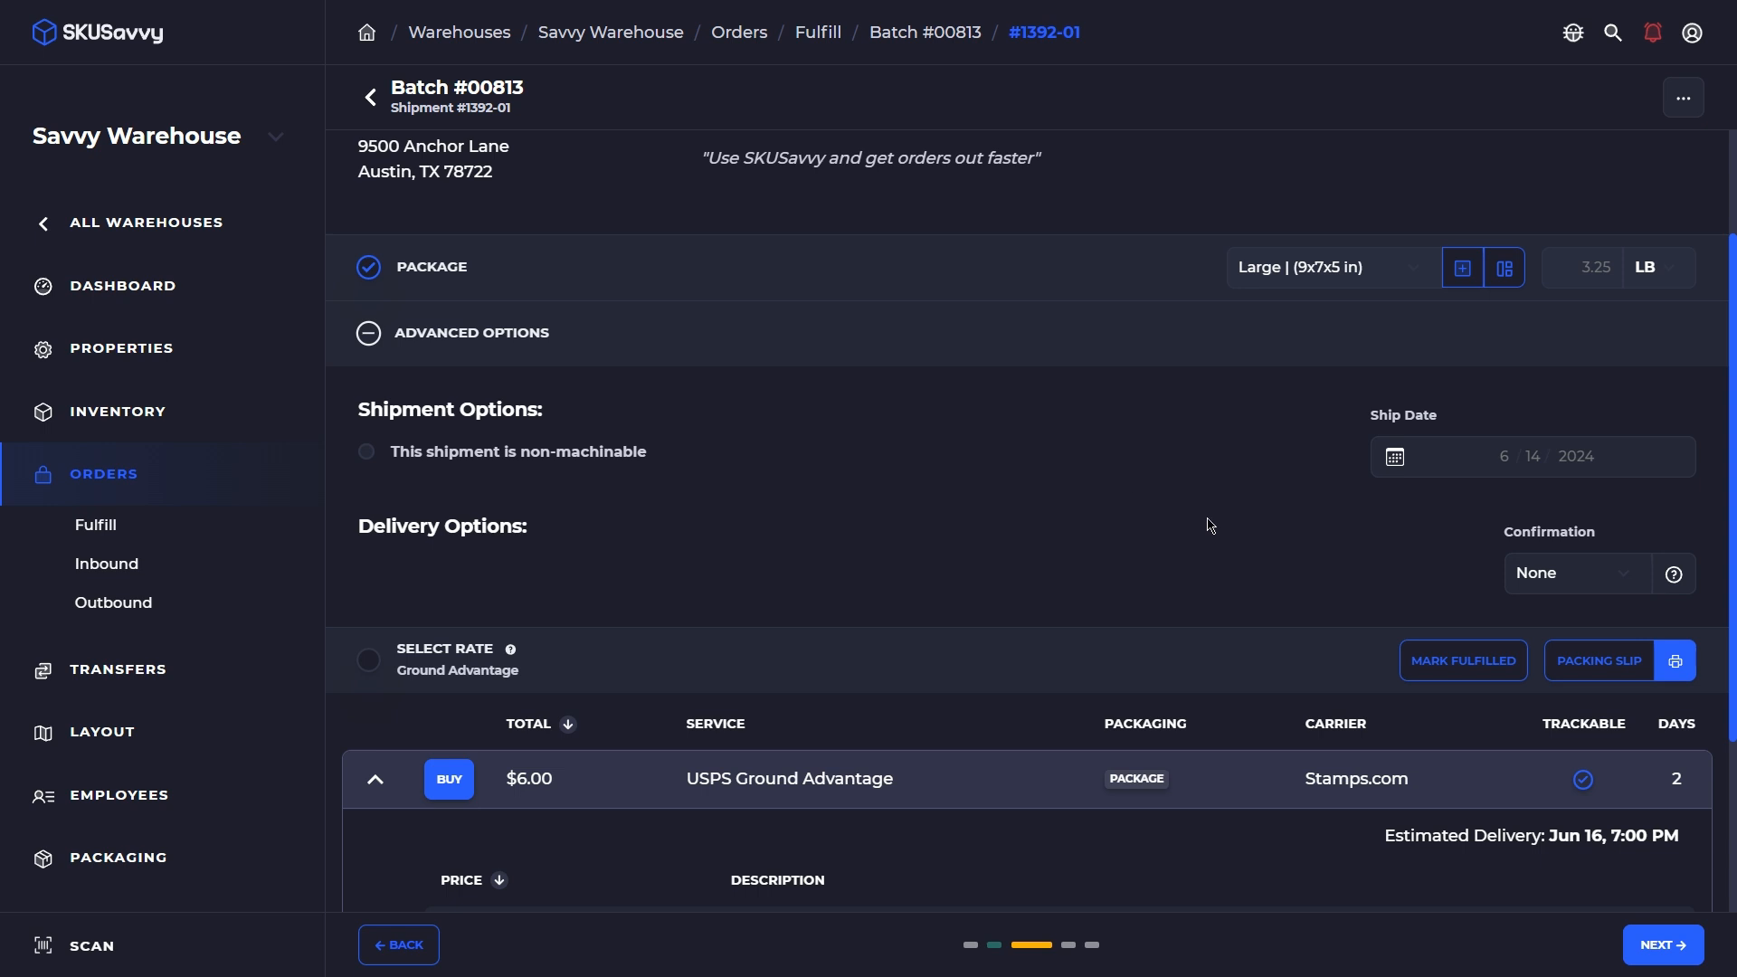
Buy the USPS Ground Advantage label, and open the print preview of the label and packing slip without saving it
click(449, 779)
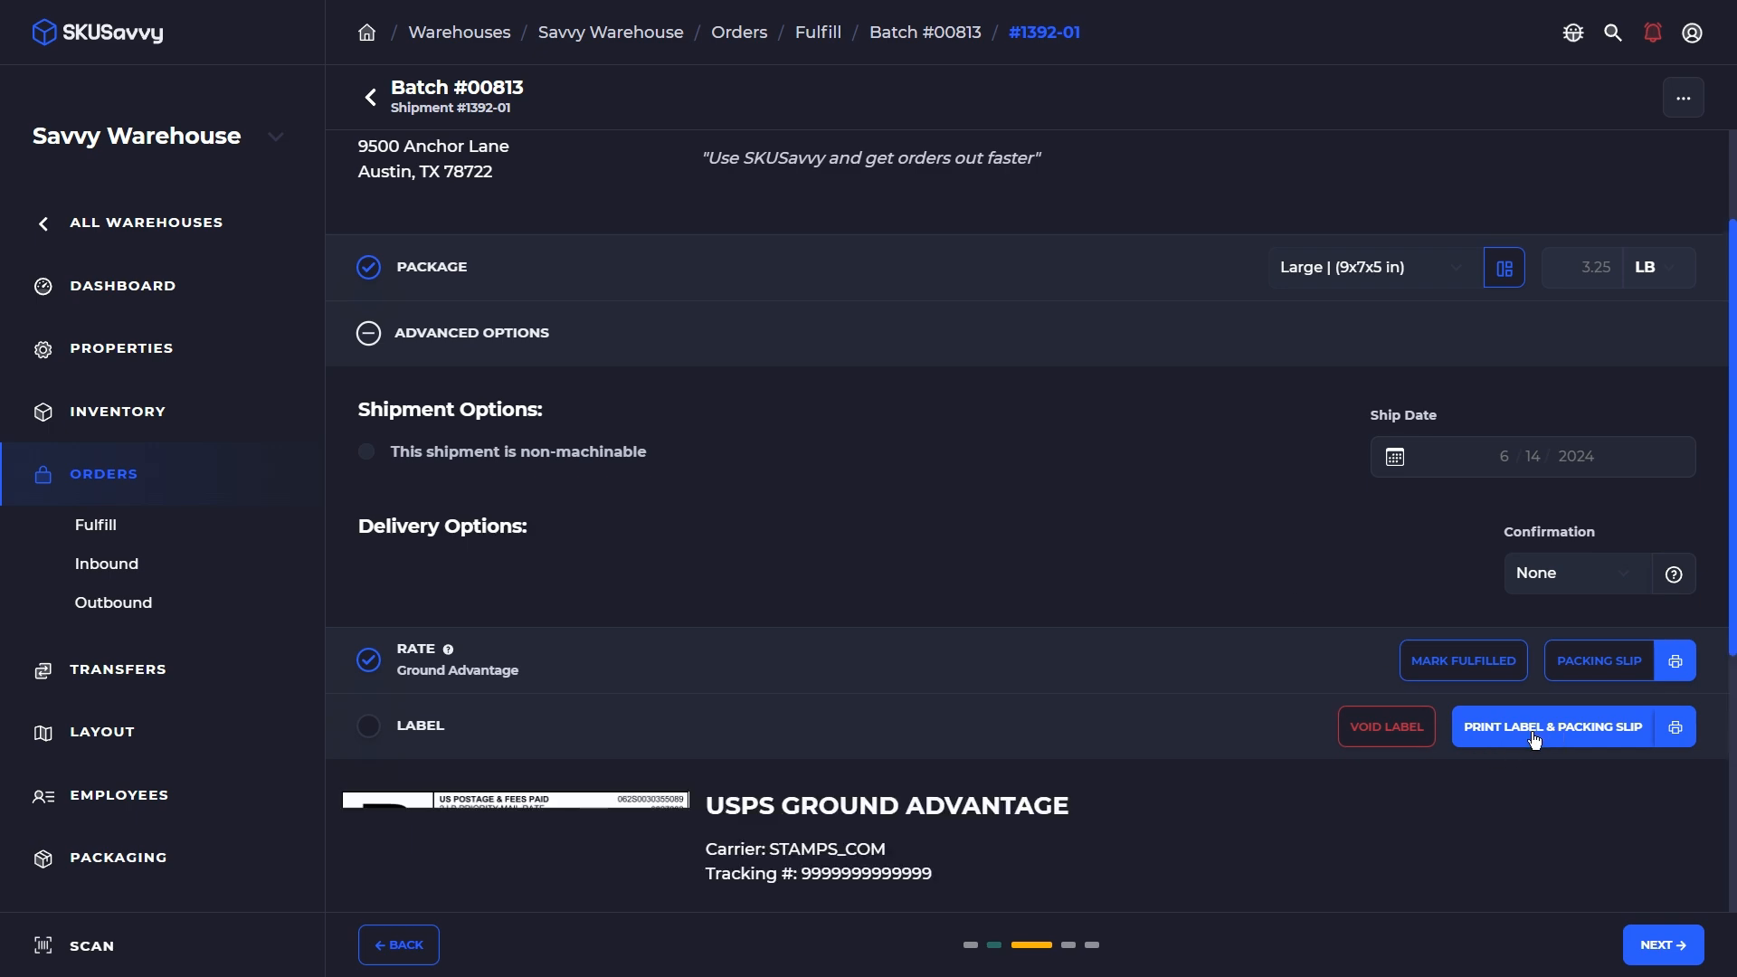
click(1572, 742)
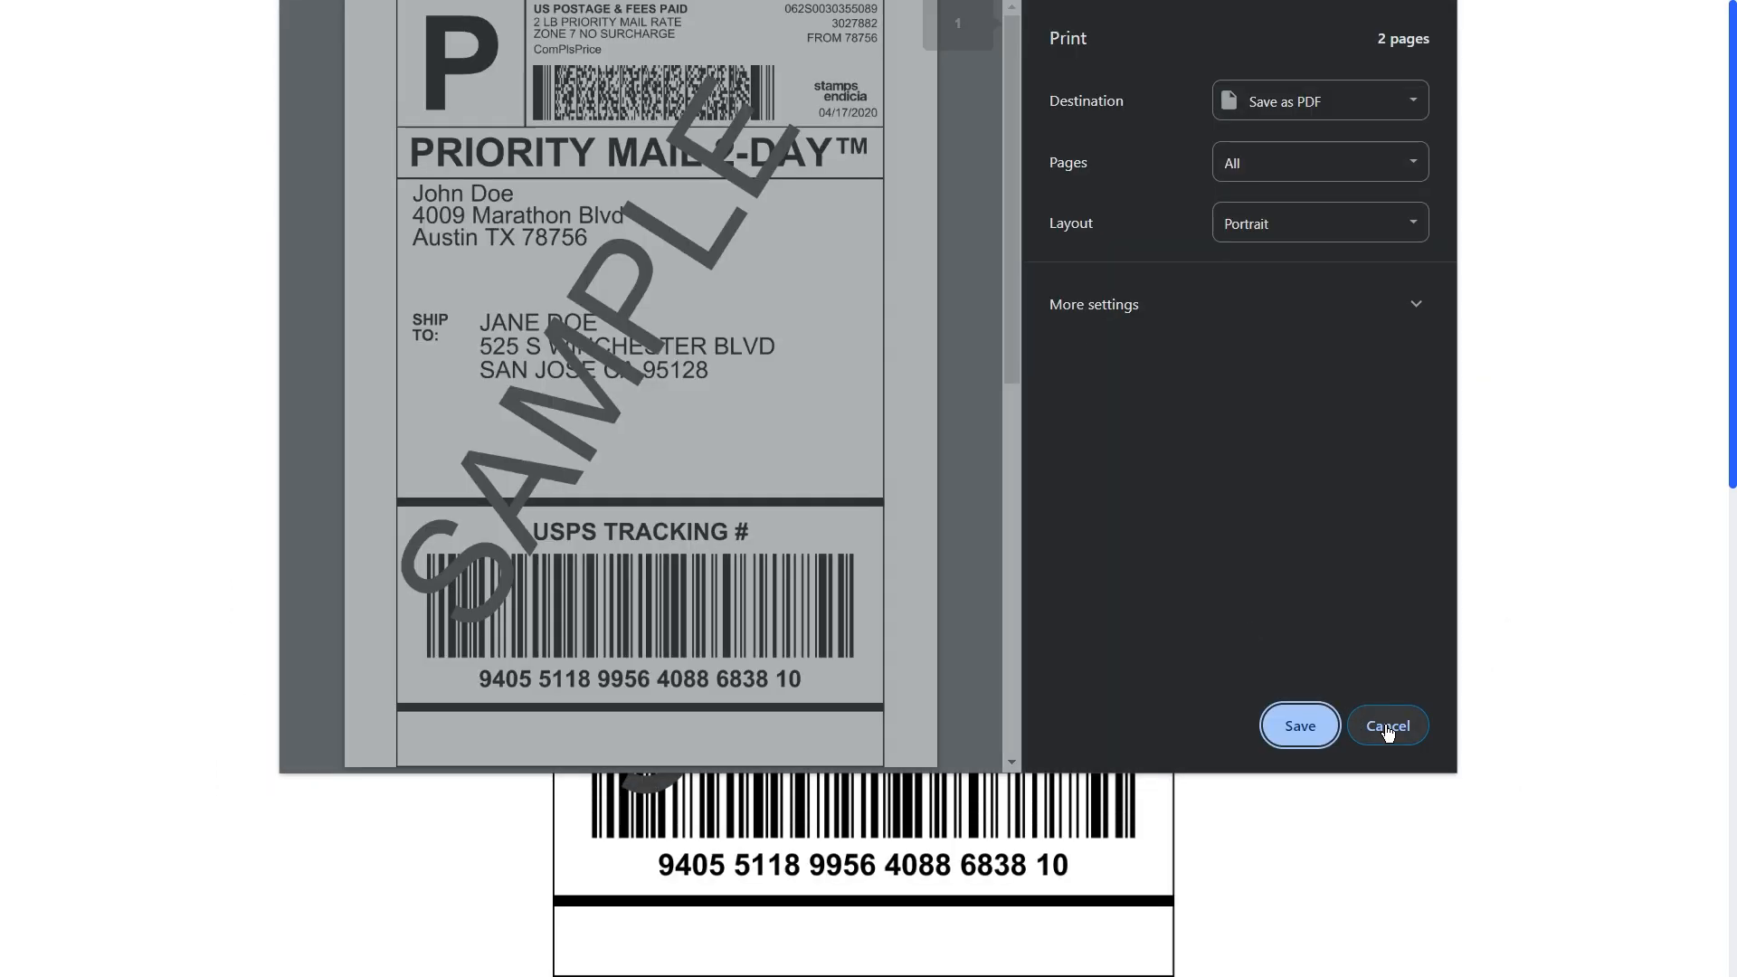
click(1387, 725)
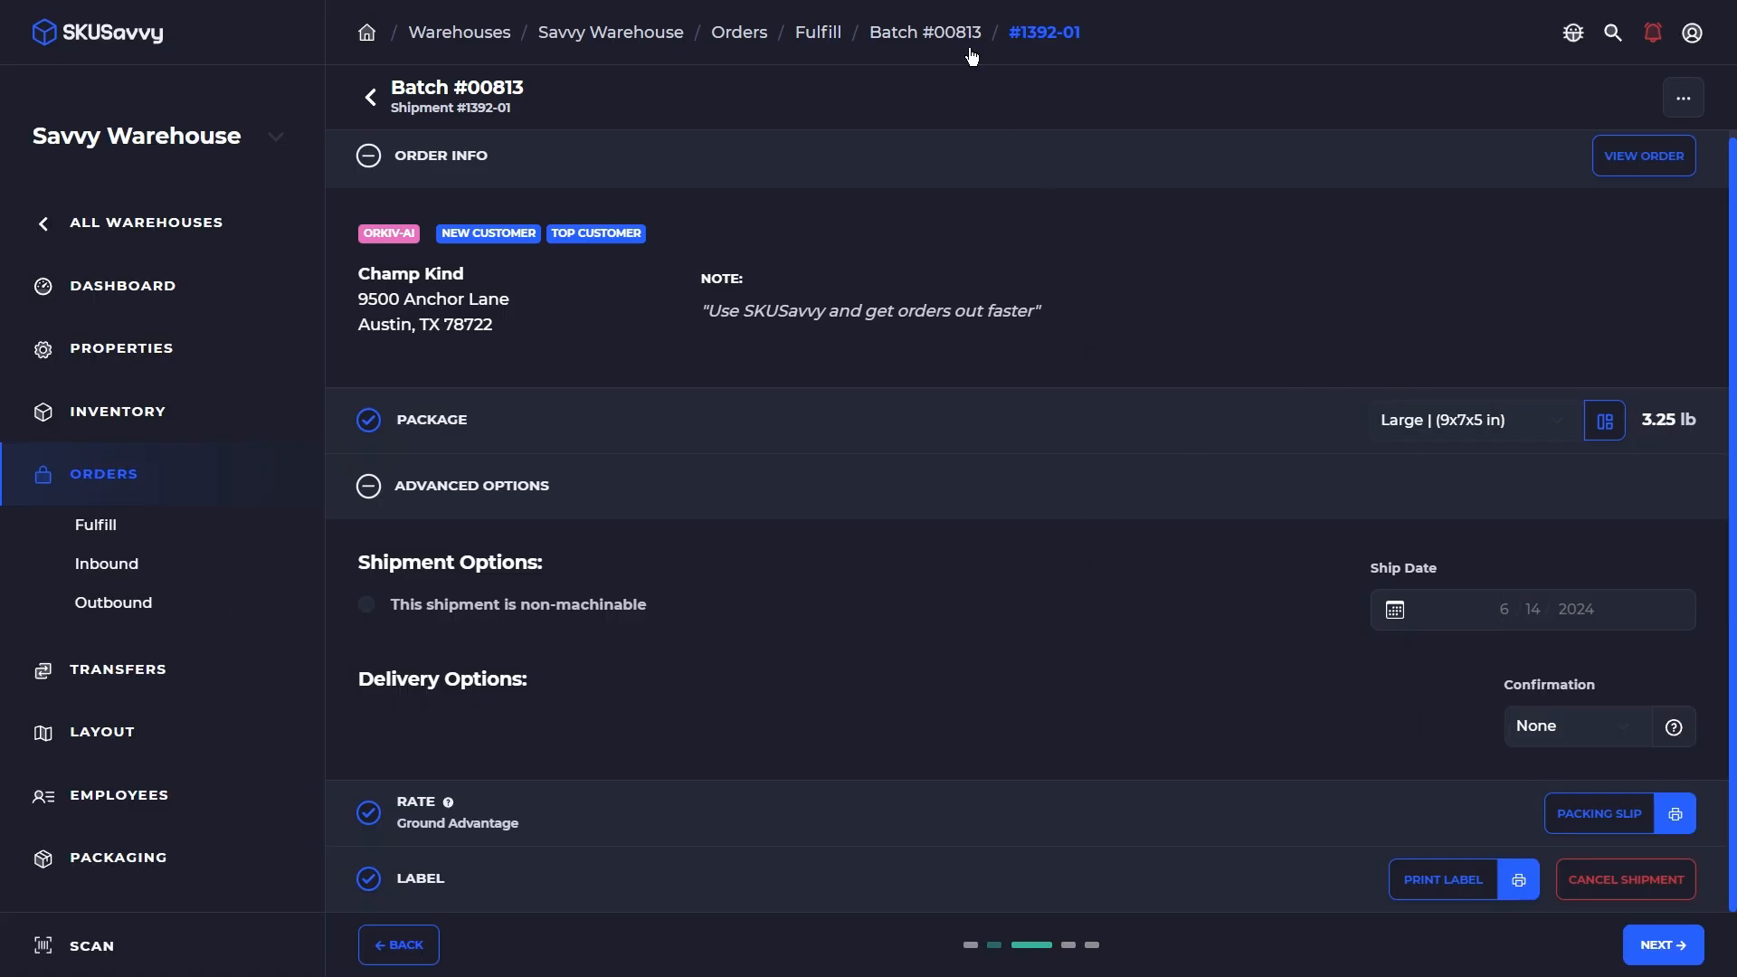
Return to the fulfillment list and view the pick-to-tote batch #00811
click(819, 35)
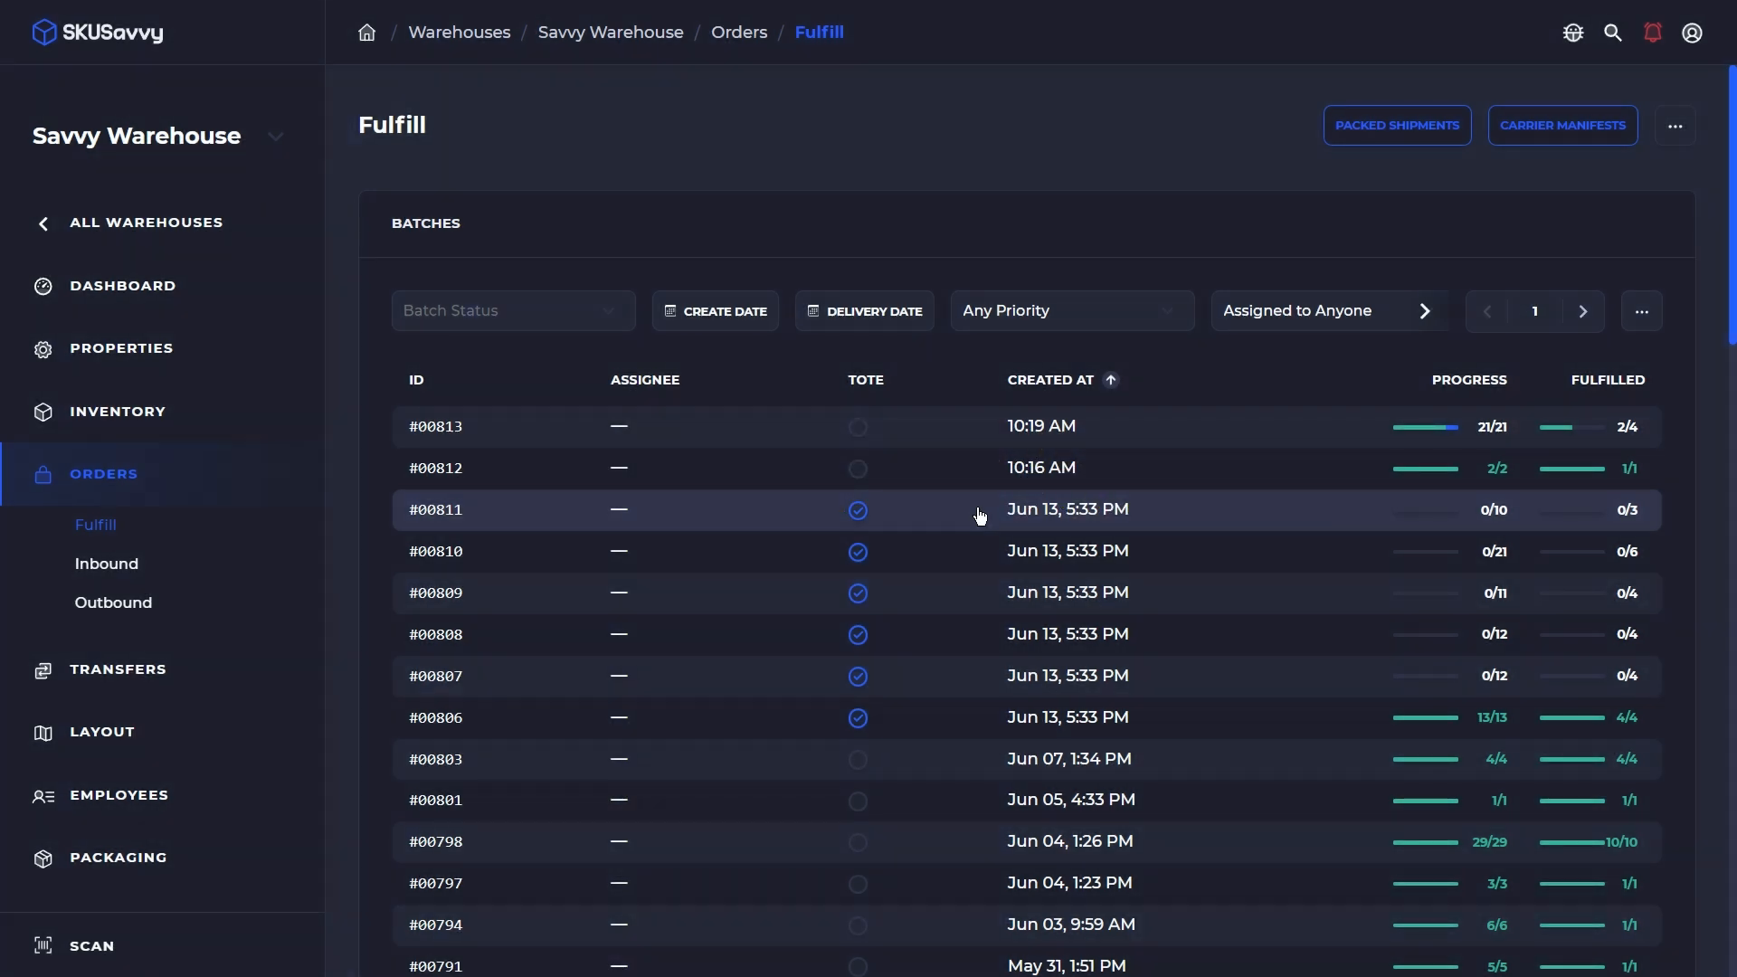
click(980, 515)
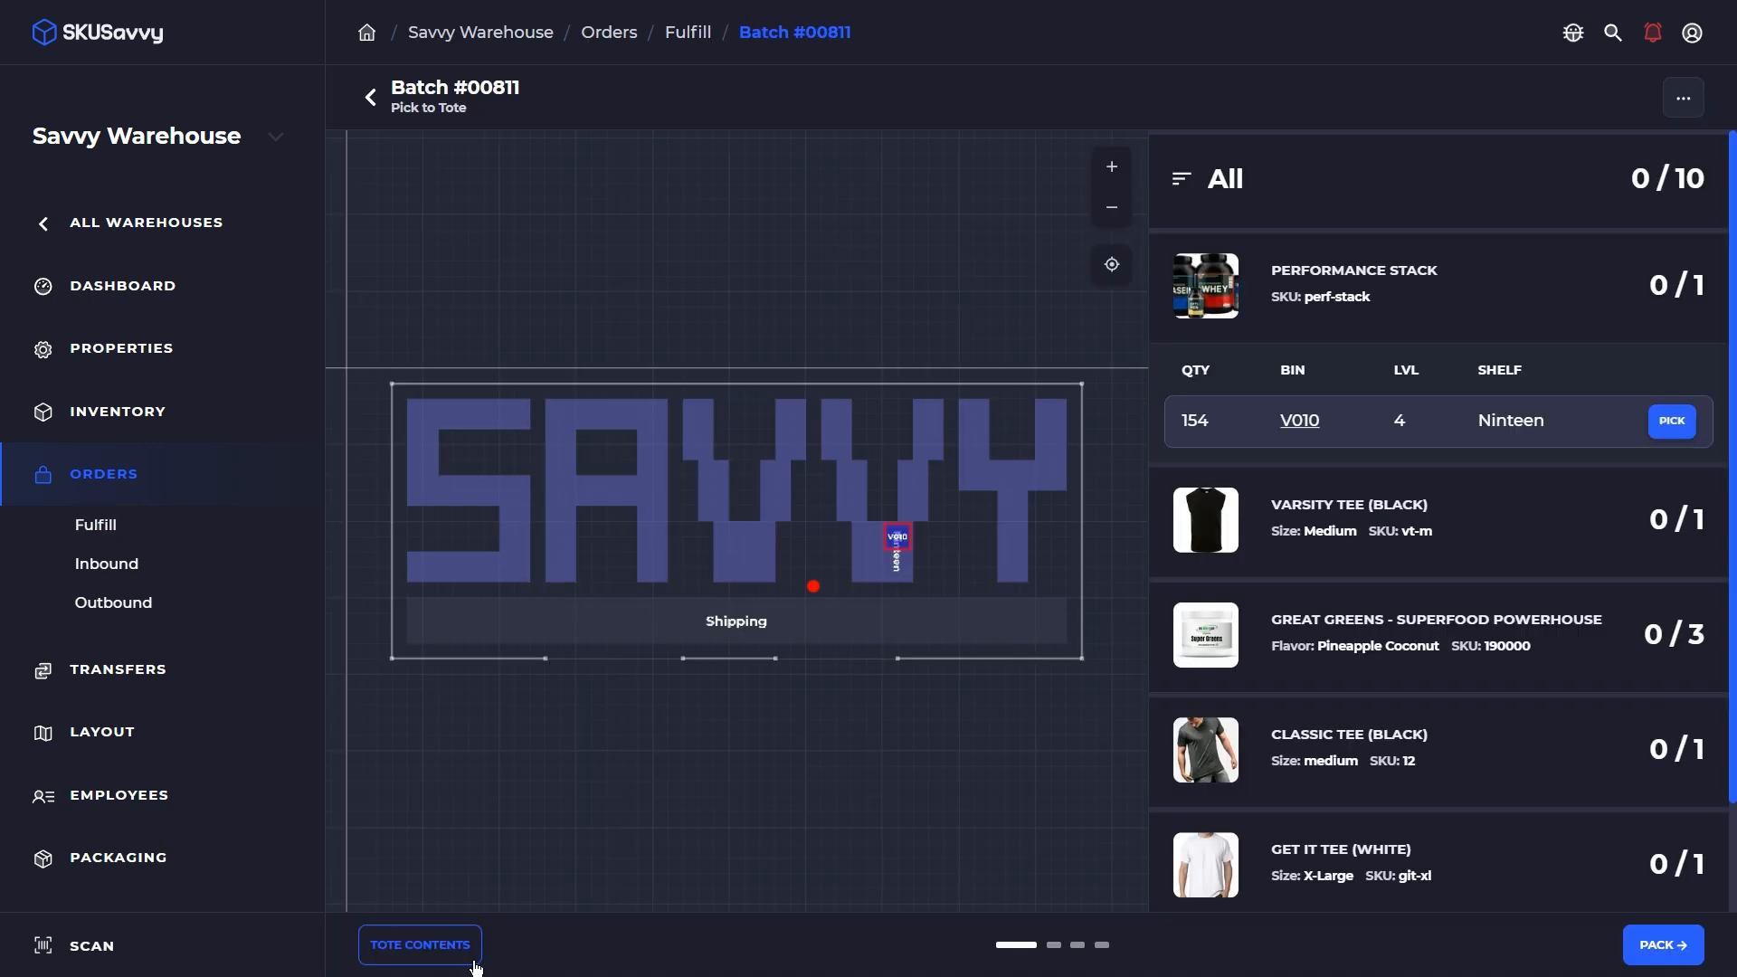
click(701, 33)
Open the pick-to-tote batch #00809 and generate its barcode, skipping the printing
click(967, 599)
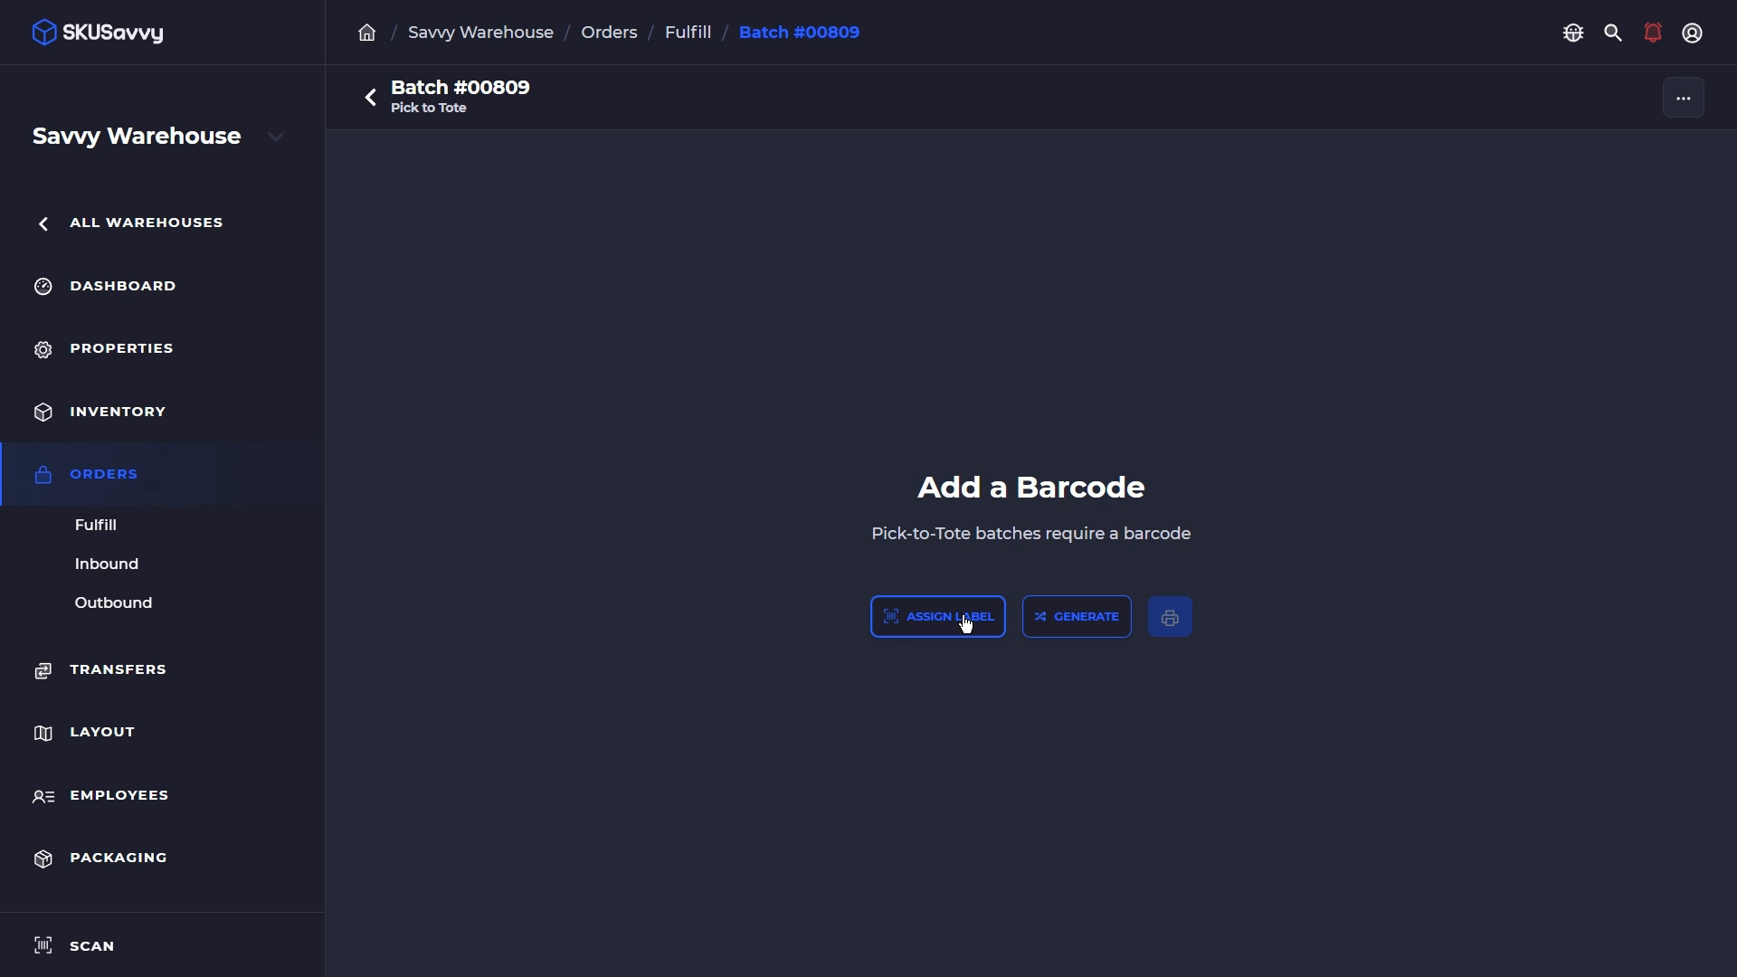
click(1068, 624)
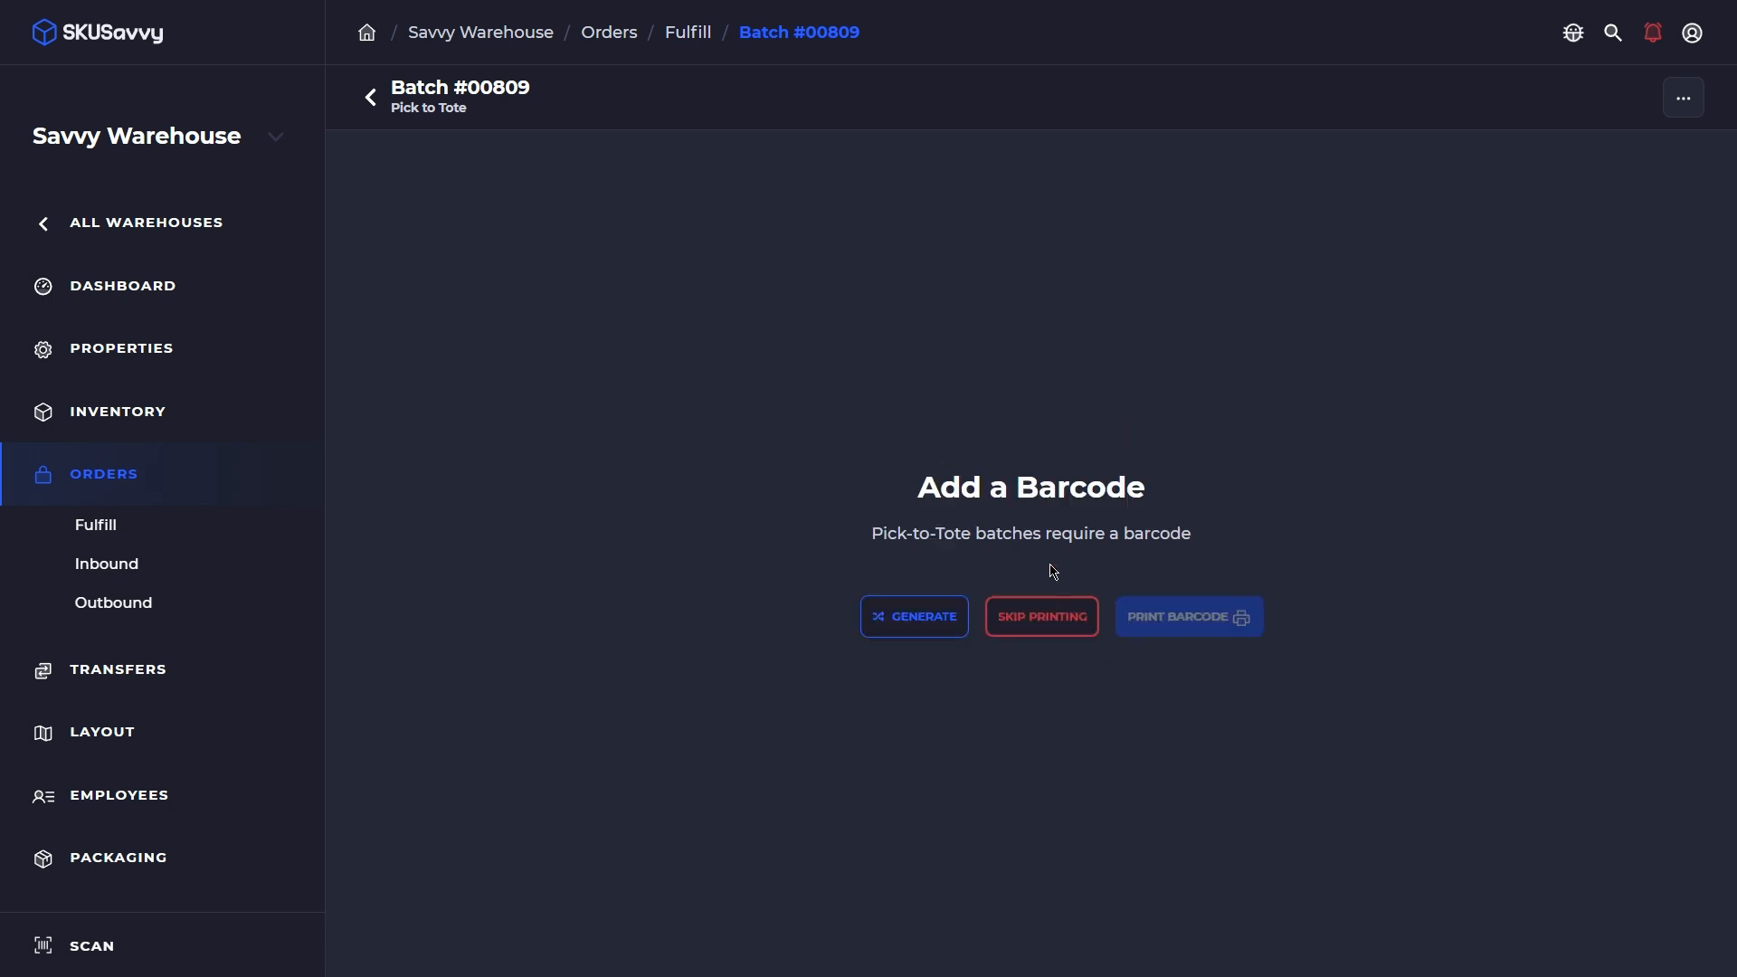
click(1051, 616)
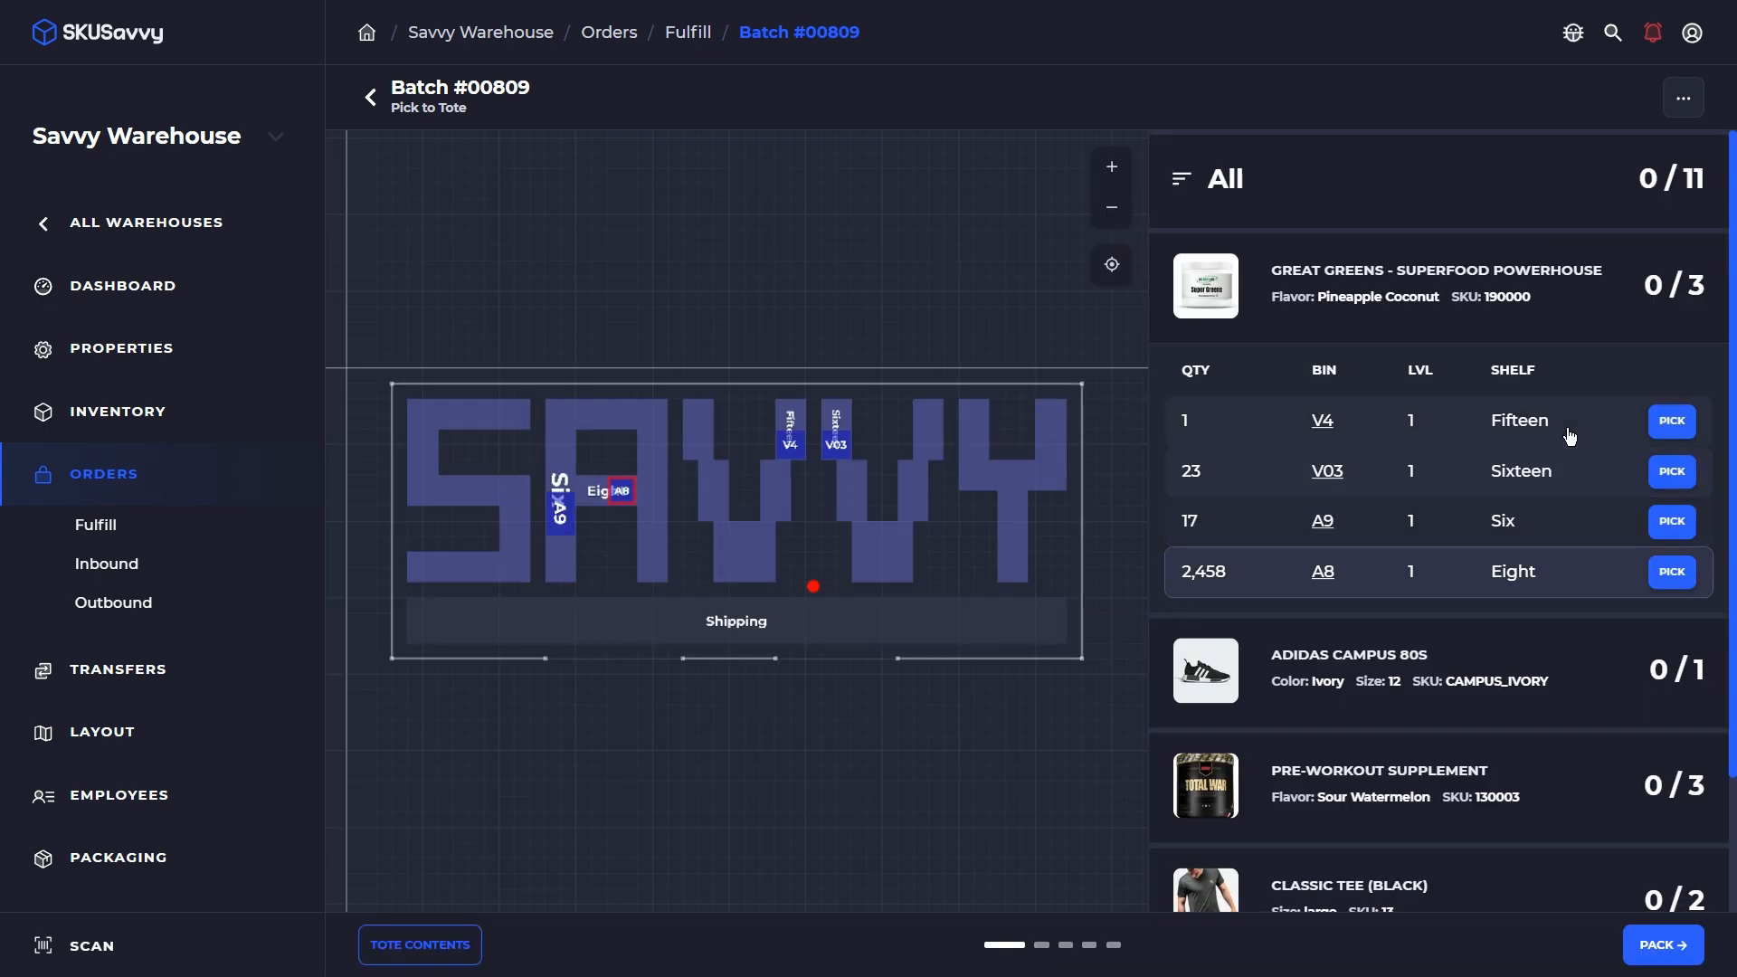
Pick three Great Greens - Superfood Powerhouse from bin A8 into tote 3, and one Adidas Campus 80s from bin A9 into tote 2
click(1681, 577)
click(1210, 324)
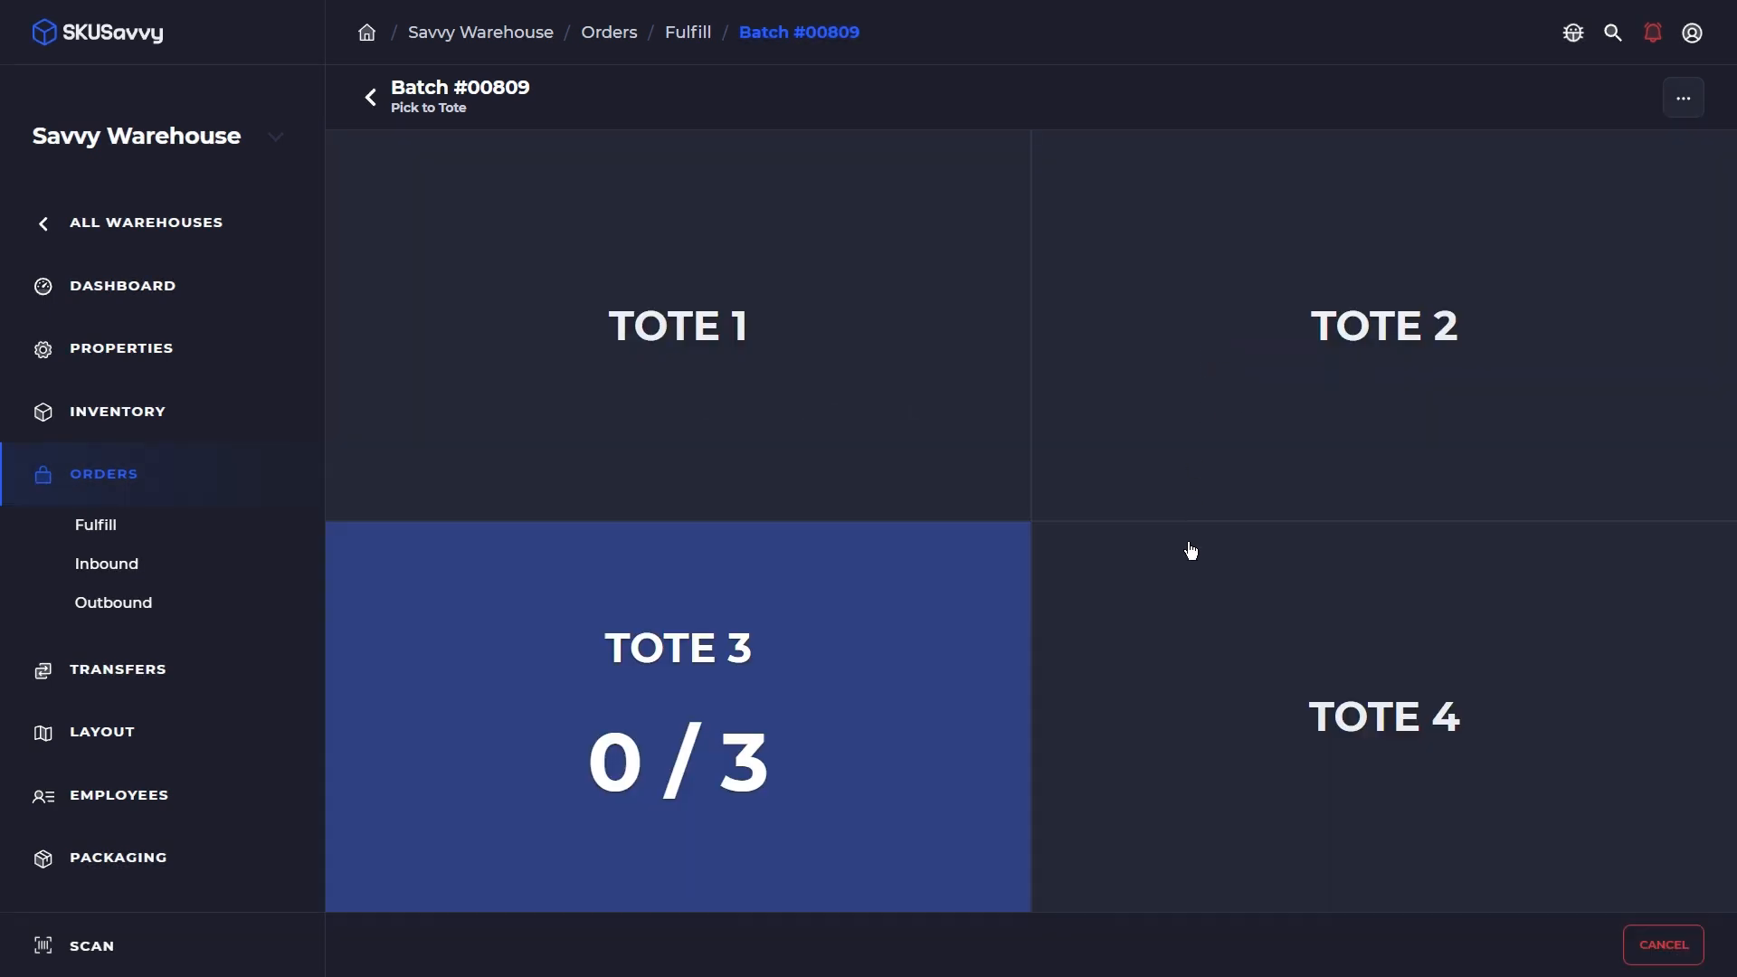
click(799, 646)
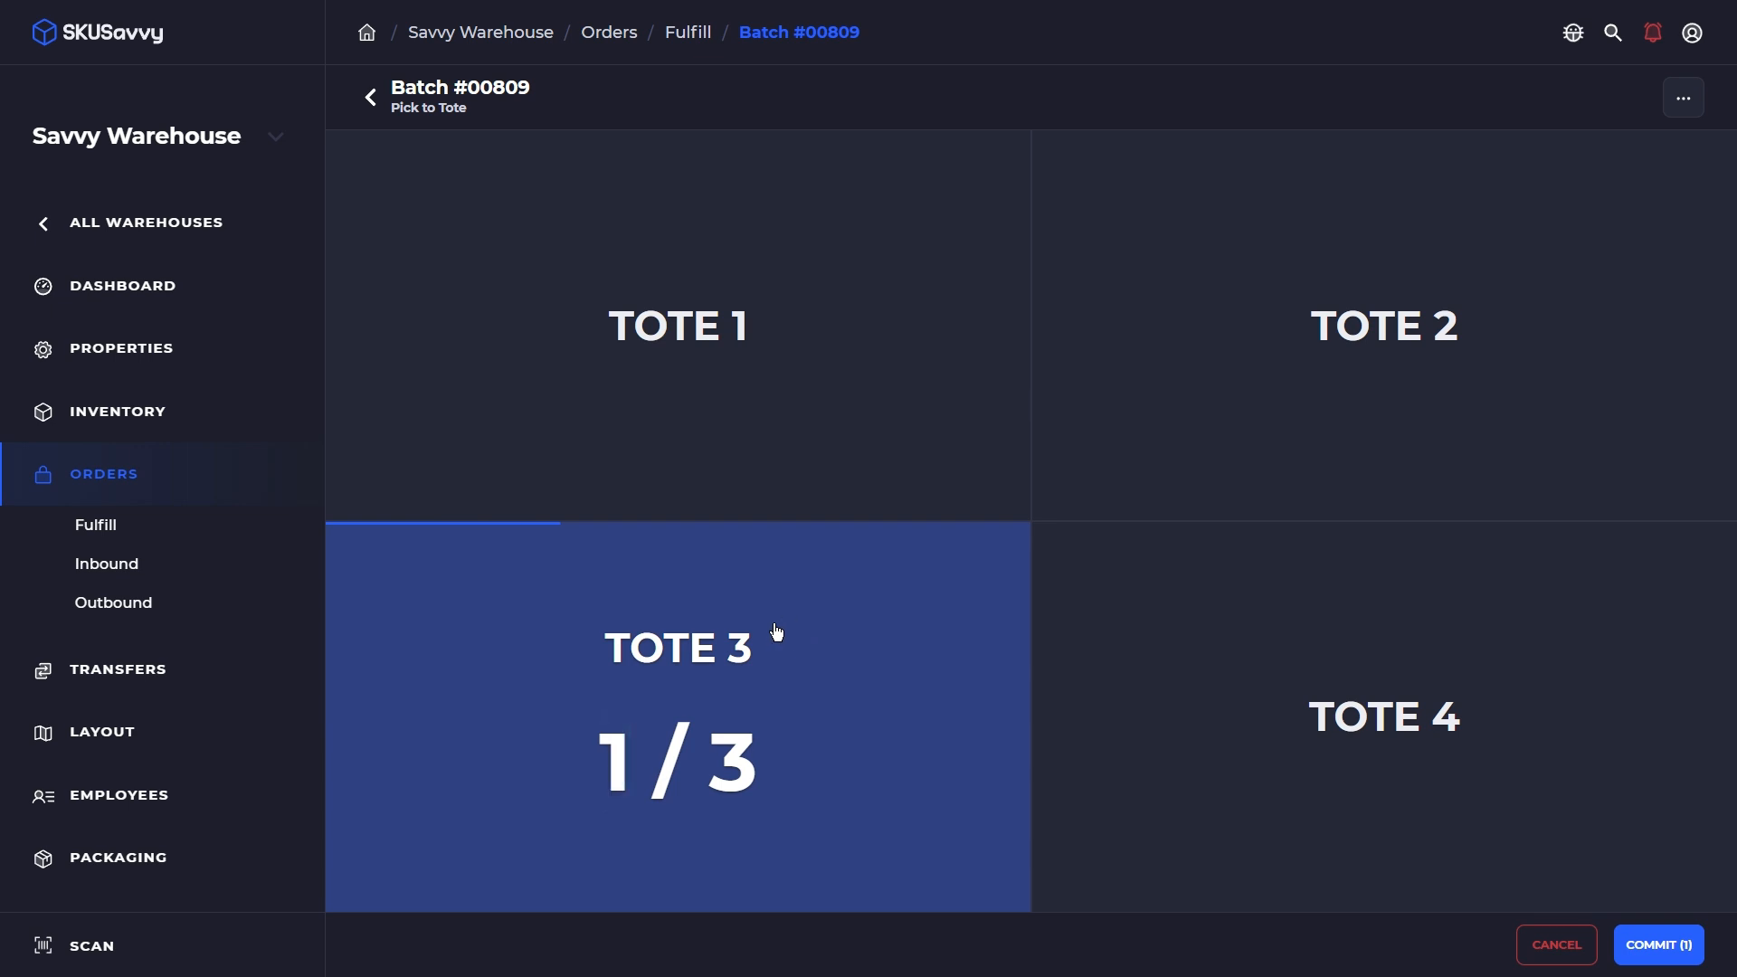
click(779, 630)
click(780, 631)
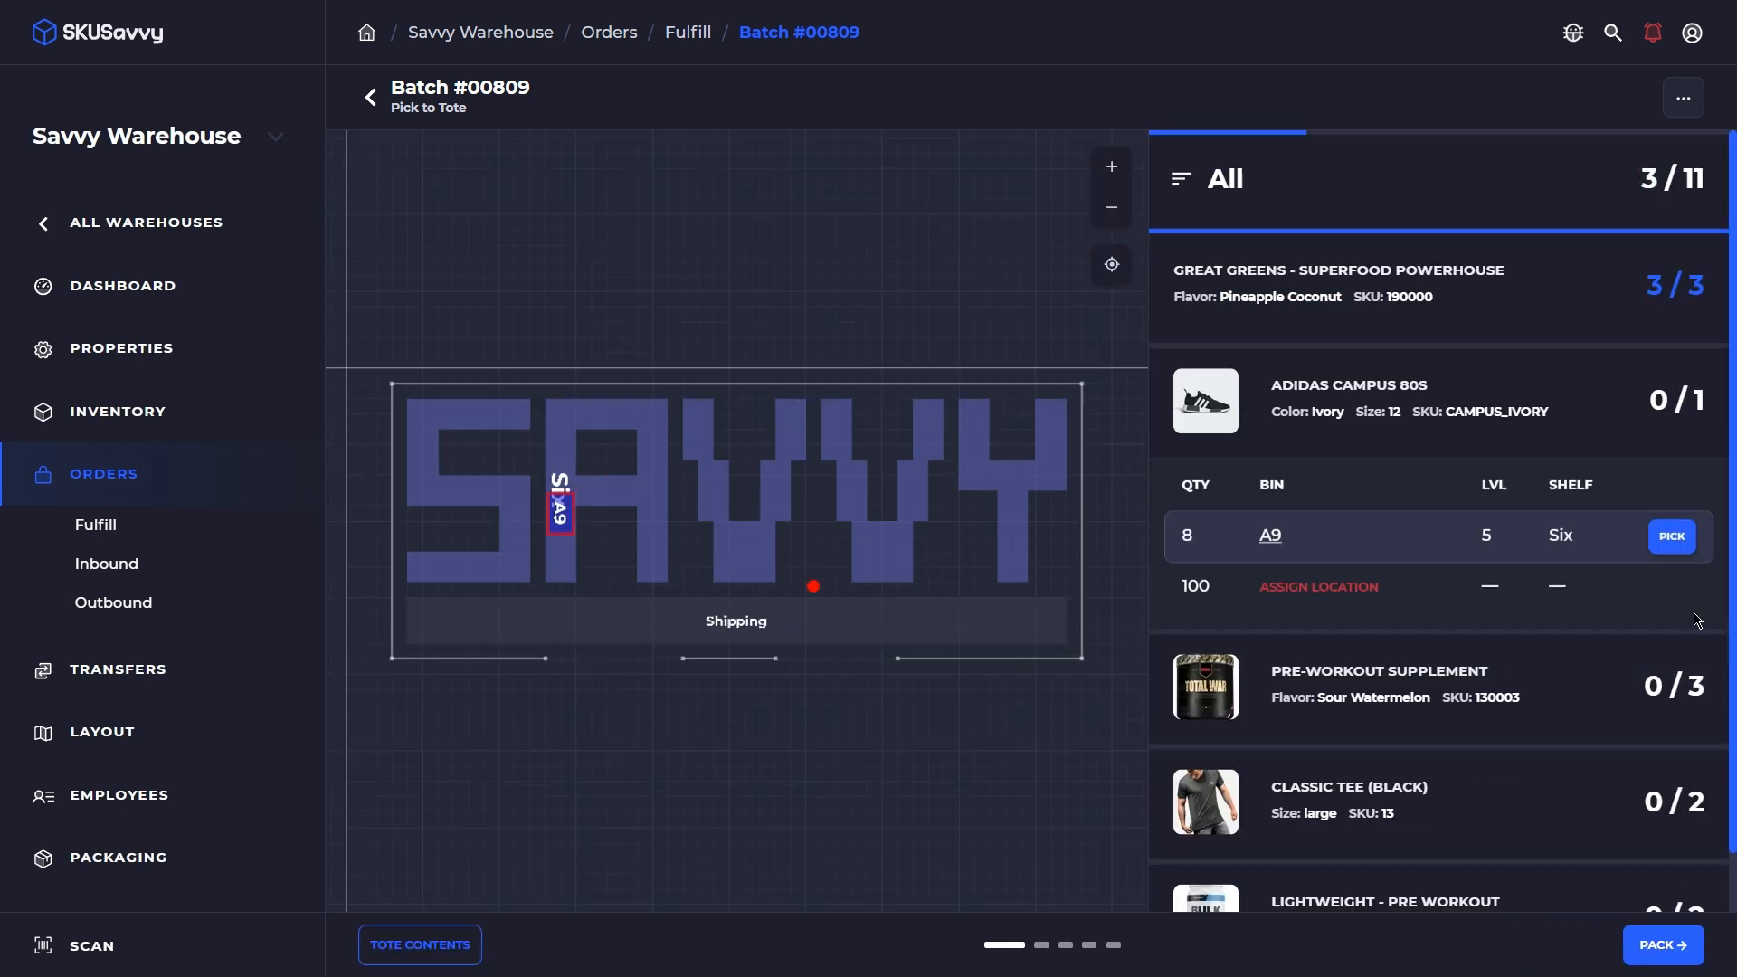
click(1670, 537)
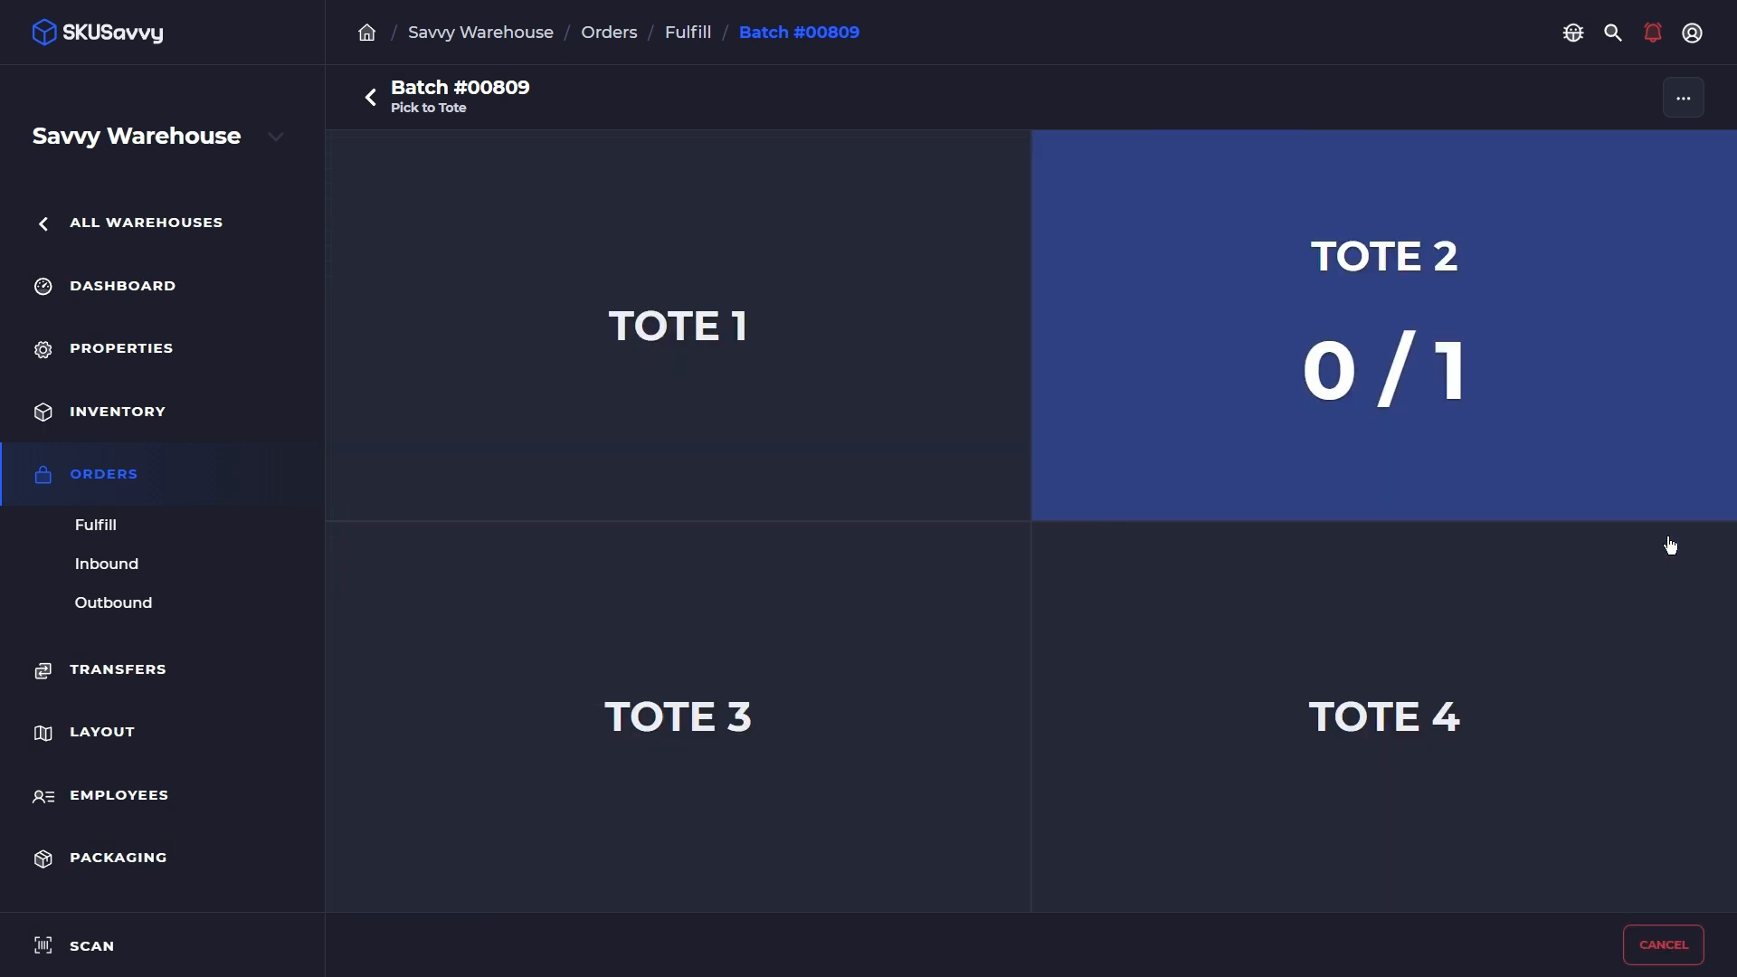
click(1444, 327)
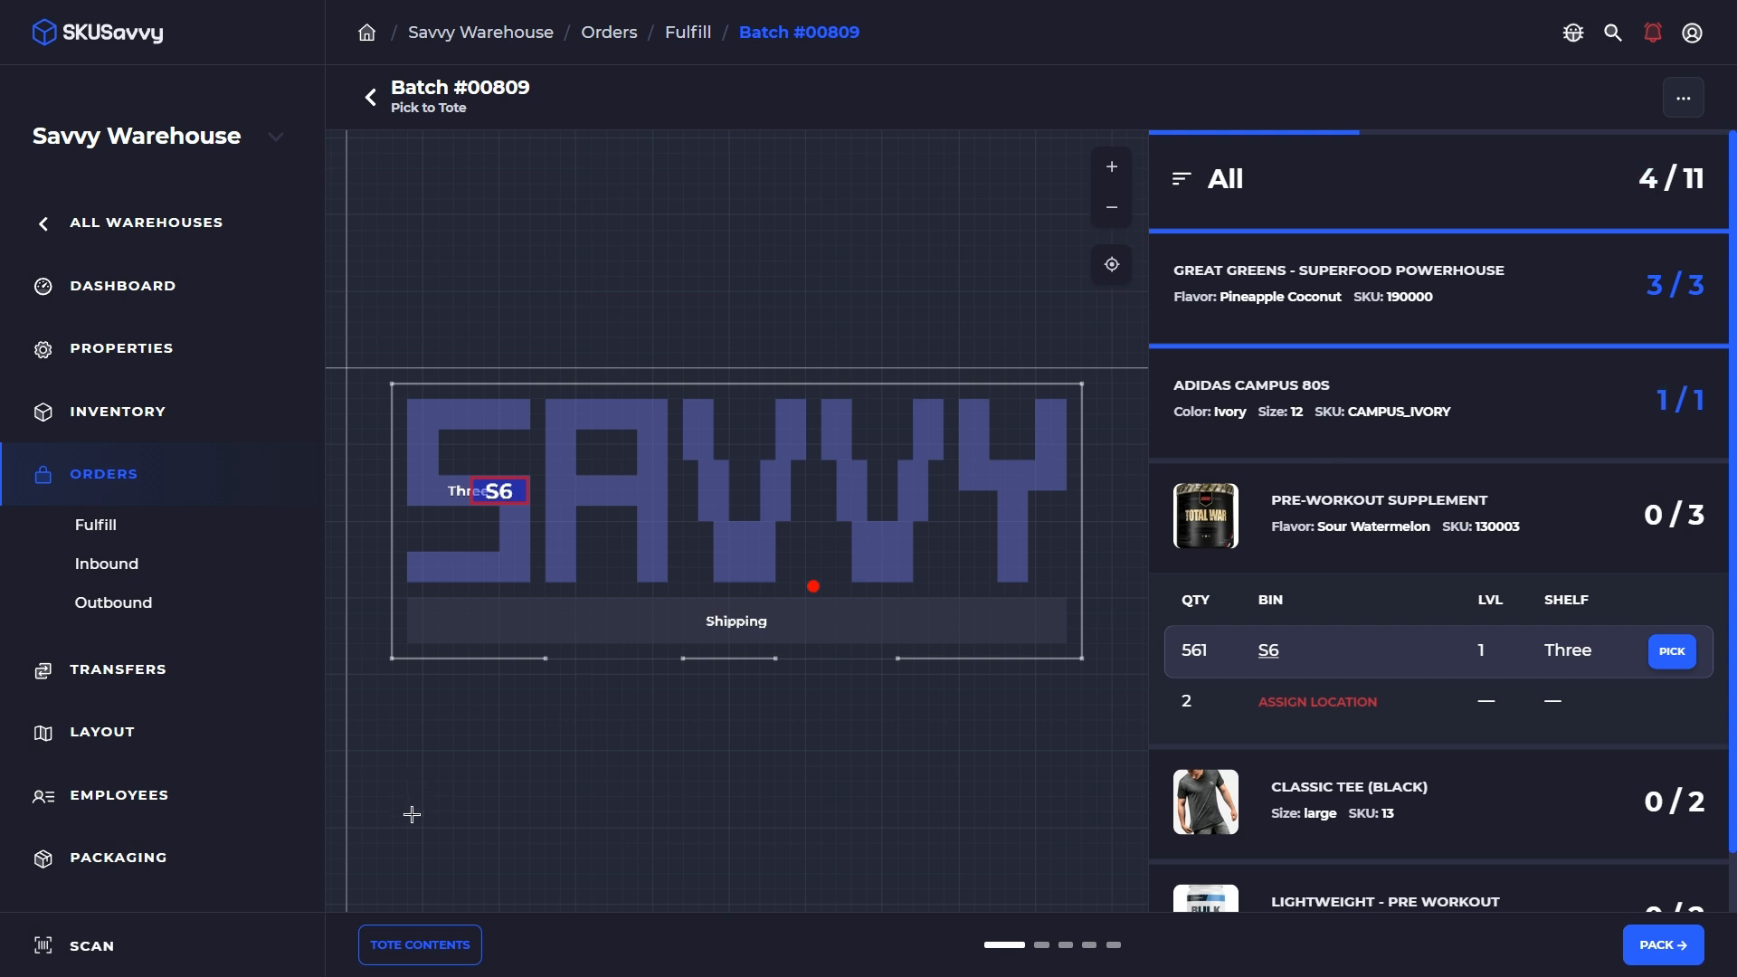
Pick three Pre-Workout Supplement units from bin S6, putting two in tote 1 and one in tote 4
click(1670, 652)
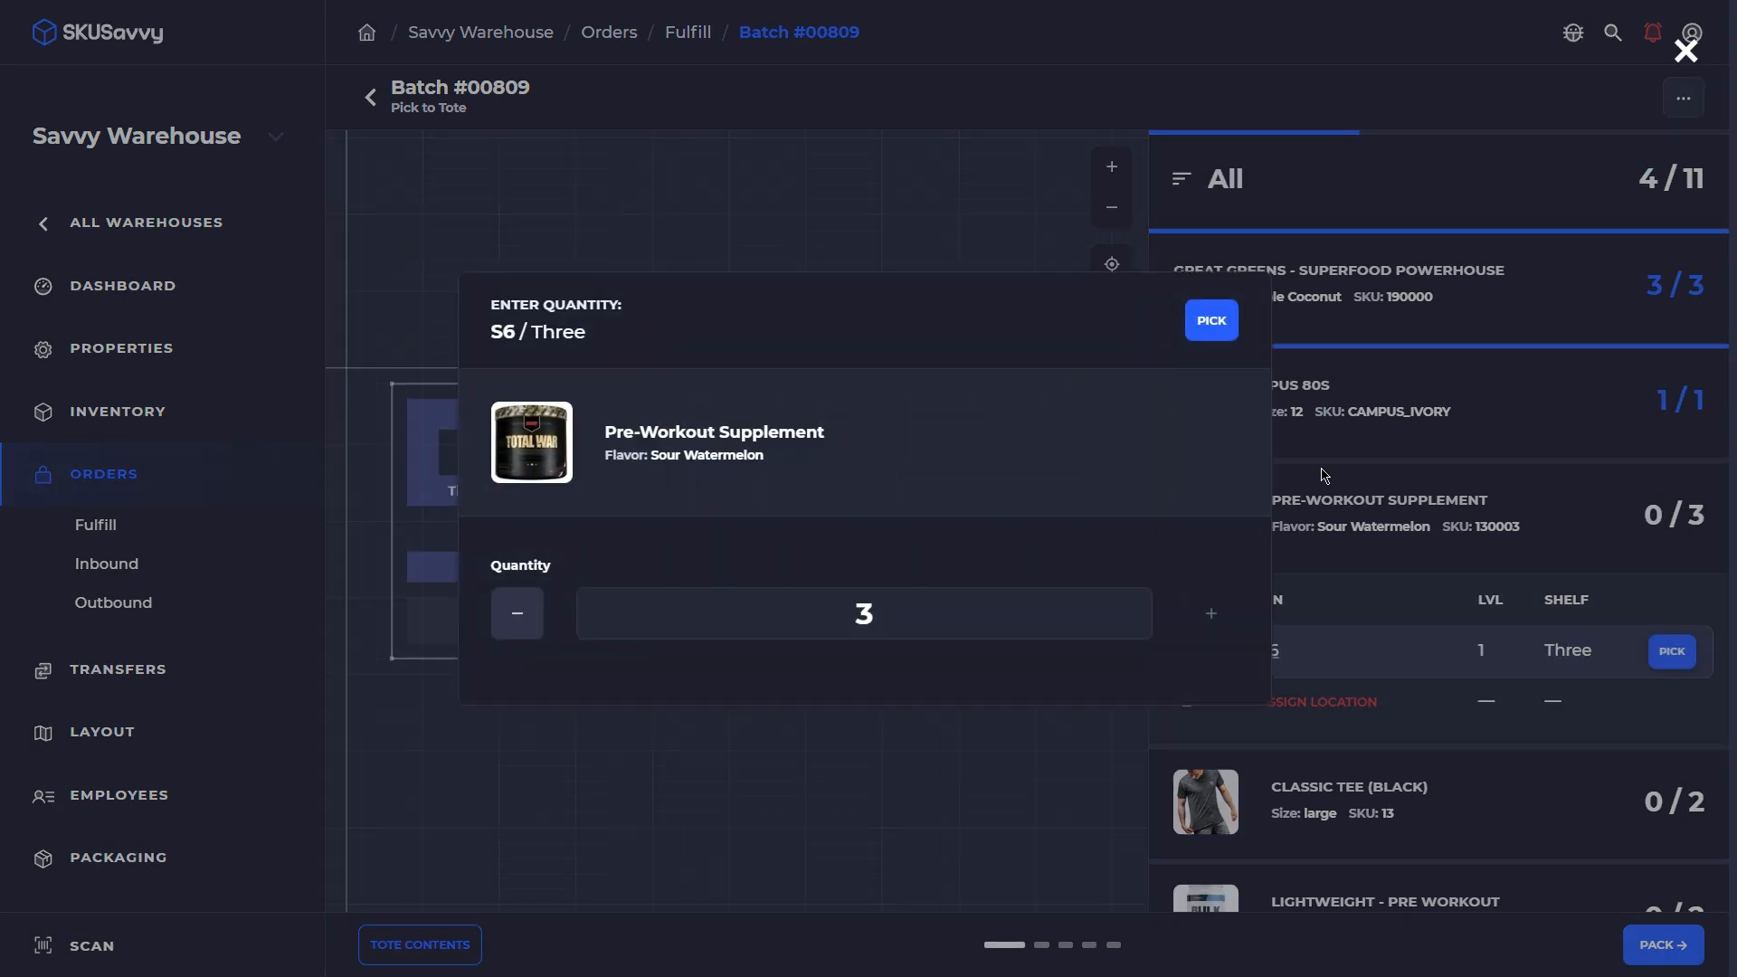
click(1209, 322)
click(810, 323)
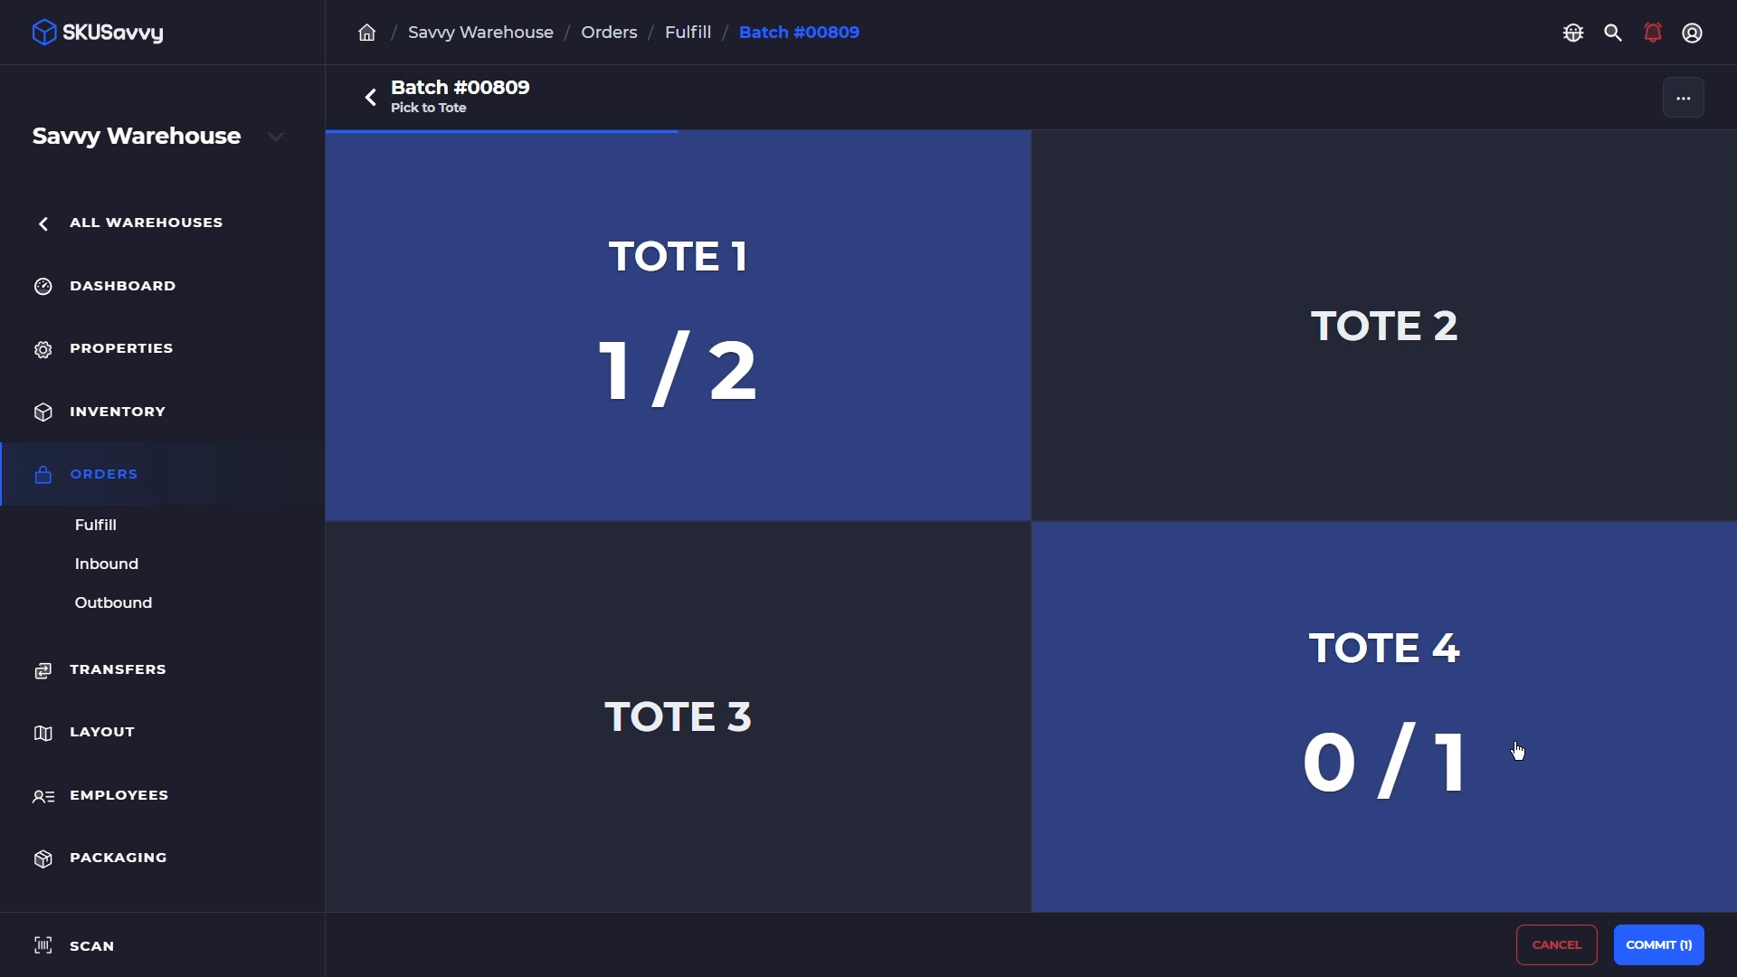
click(836, 406)
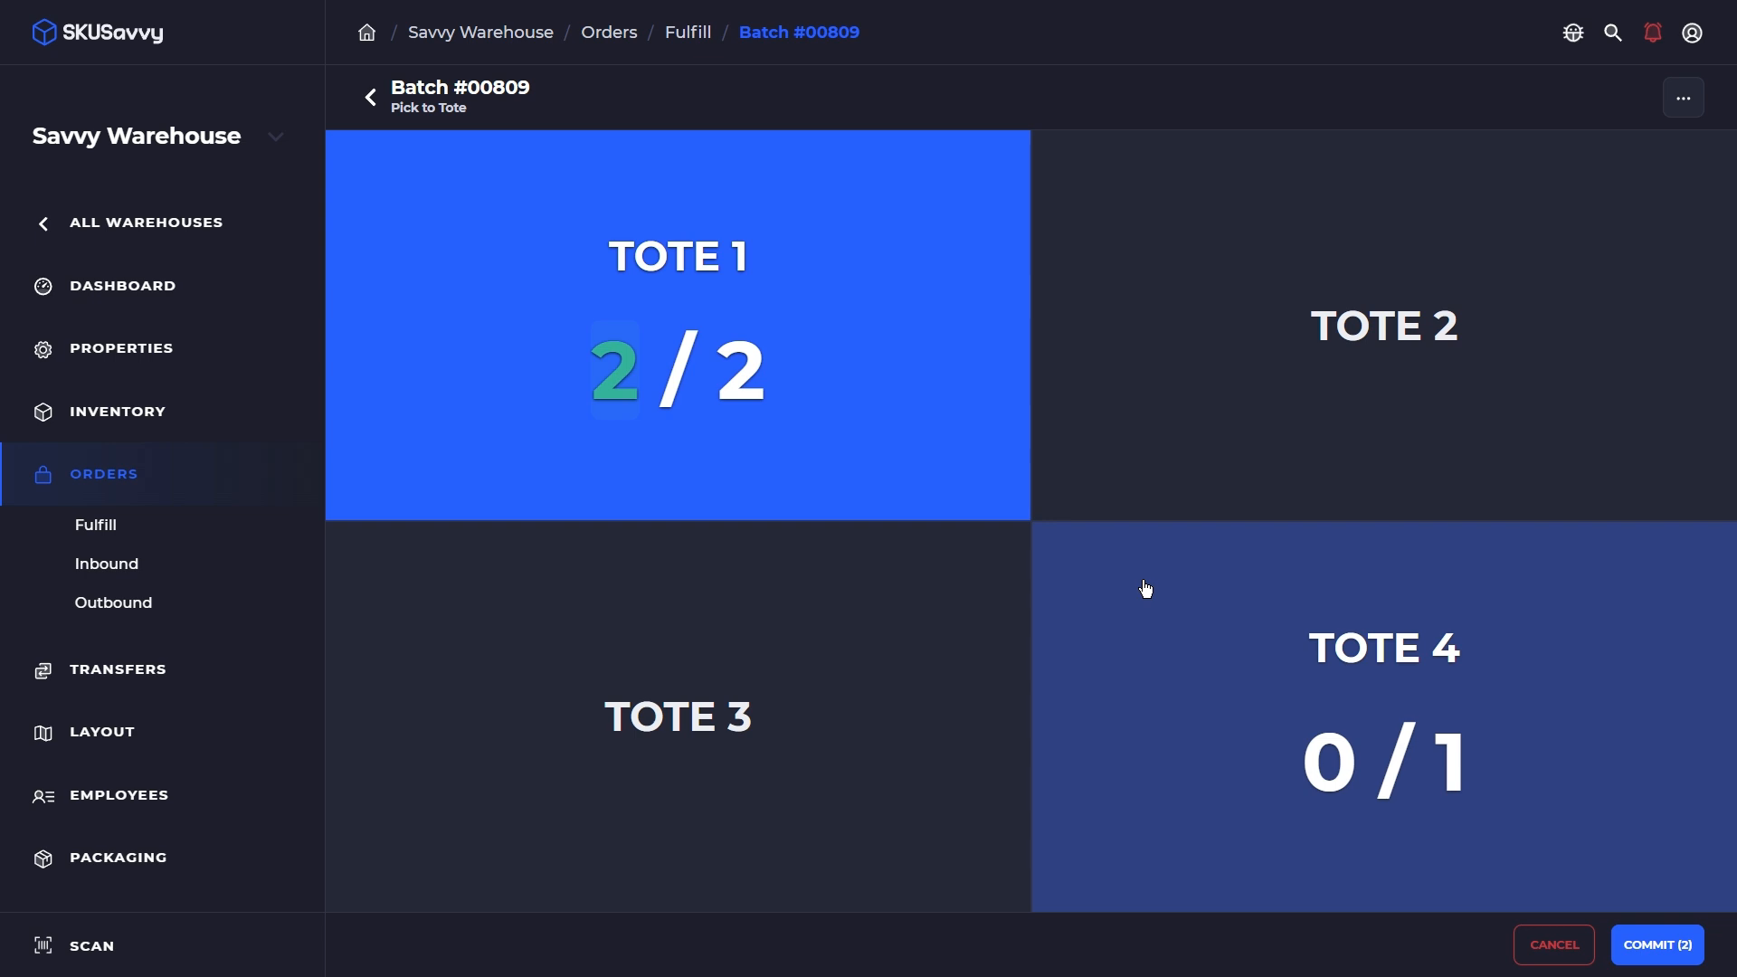
click(1474, 717)
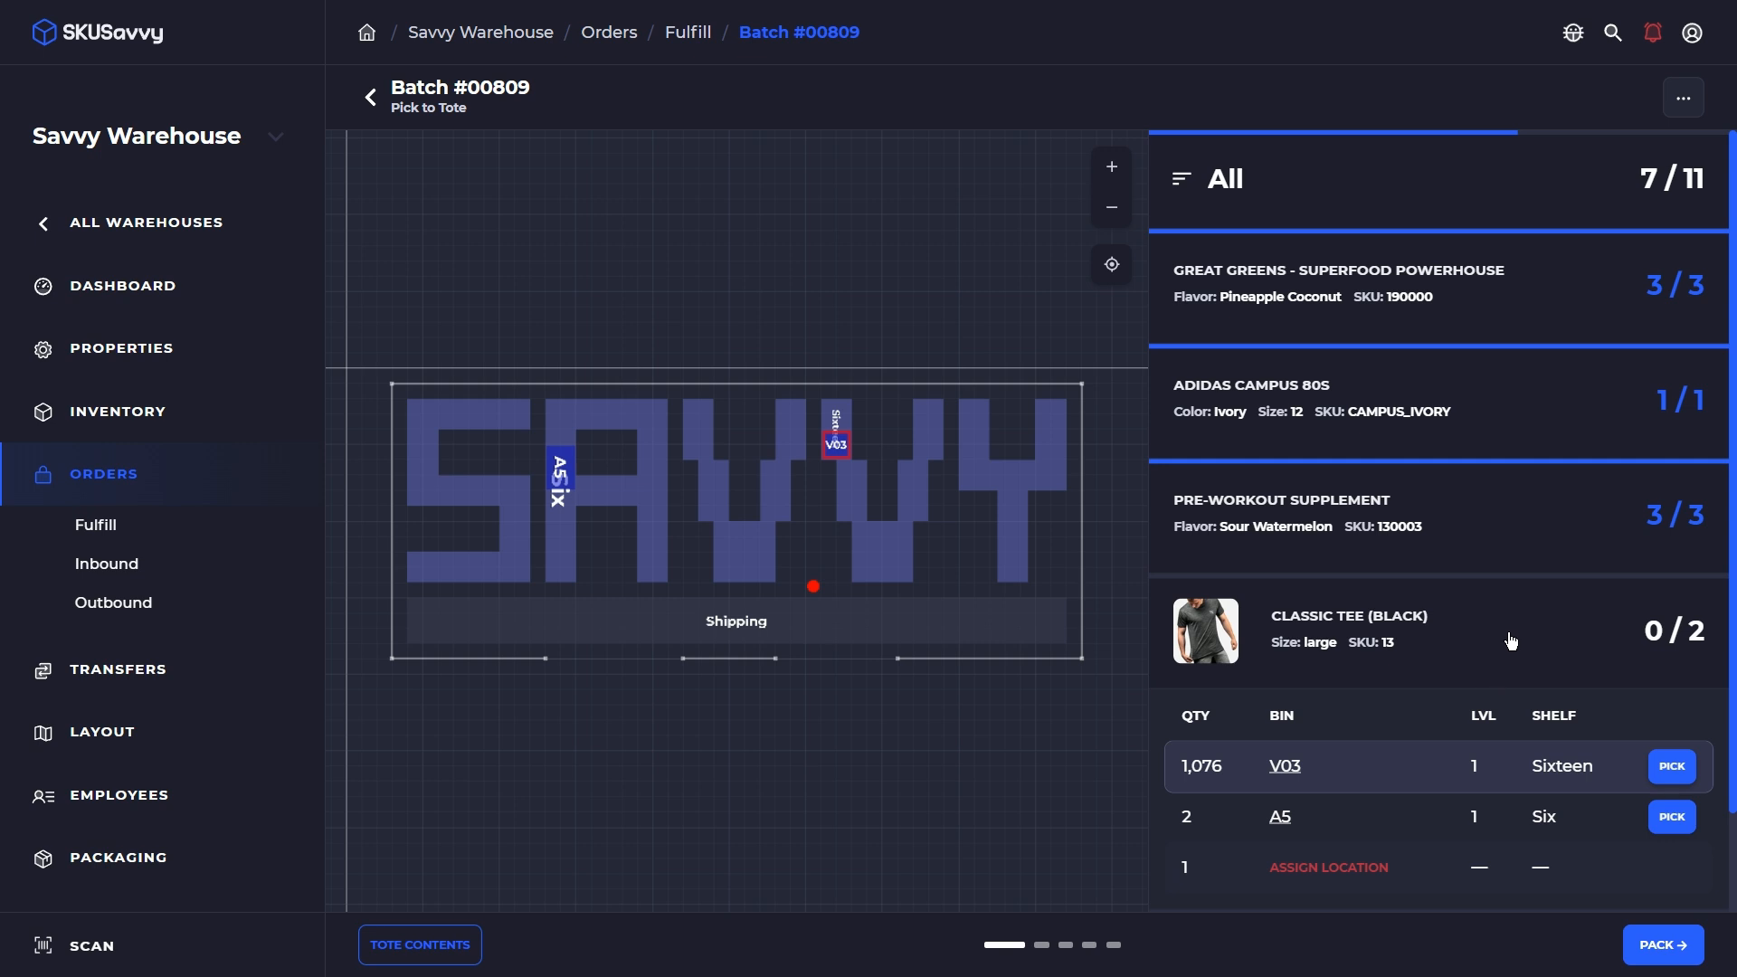
Pick two large Classic Tee (Black) units from bin V03 into tote 4
click(1670, 768)
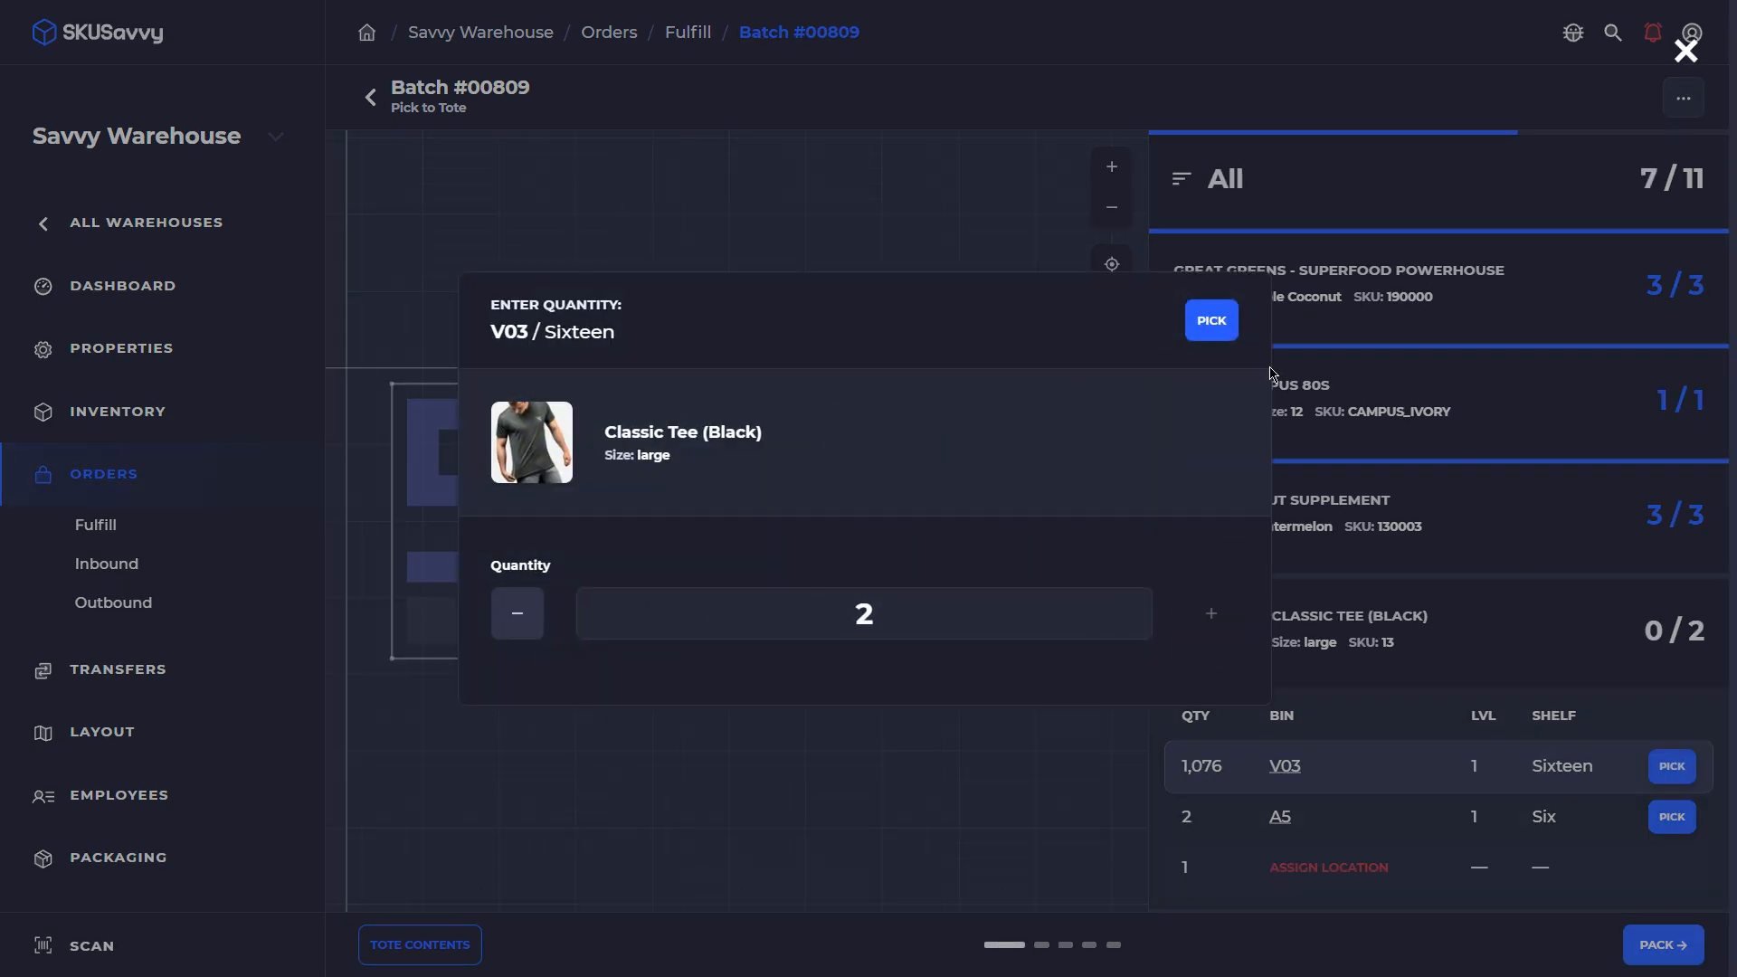
click(1225, 324)
click(1419, 668)
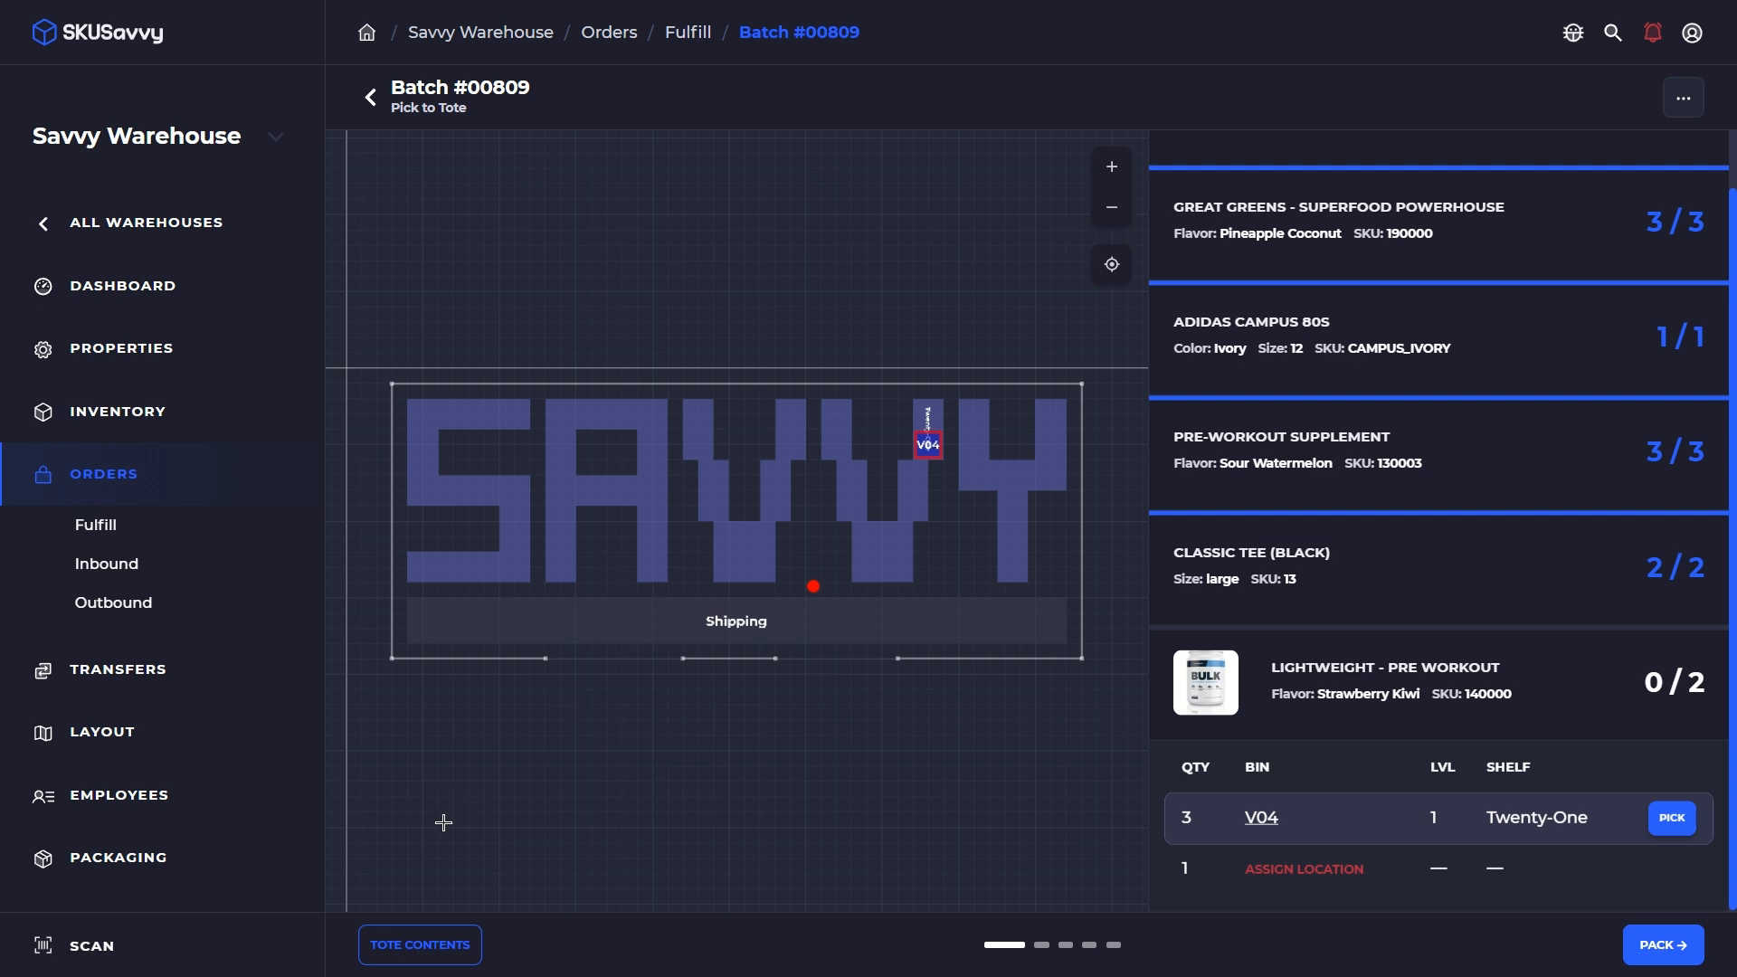
Review the batch's tote contents, and open the tote 2 shipment for packing with its order info collapsed
click(437, 952)
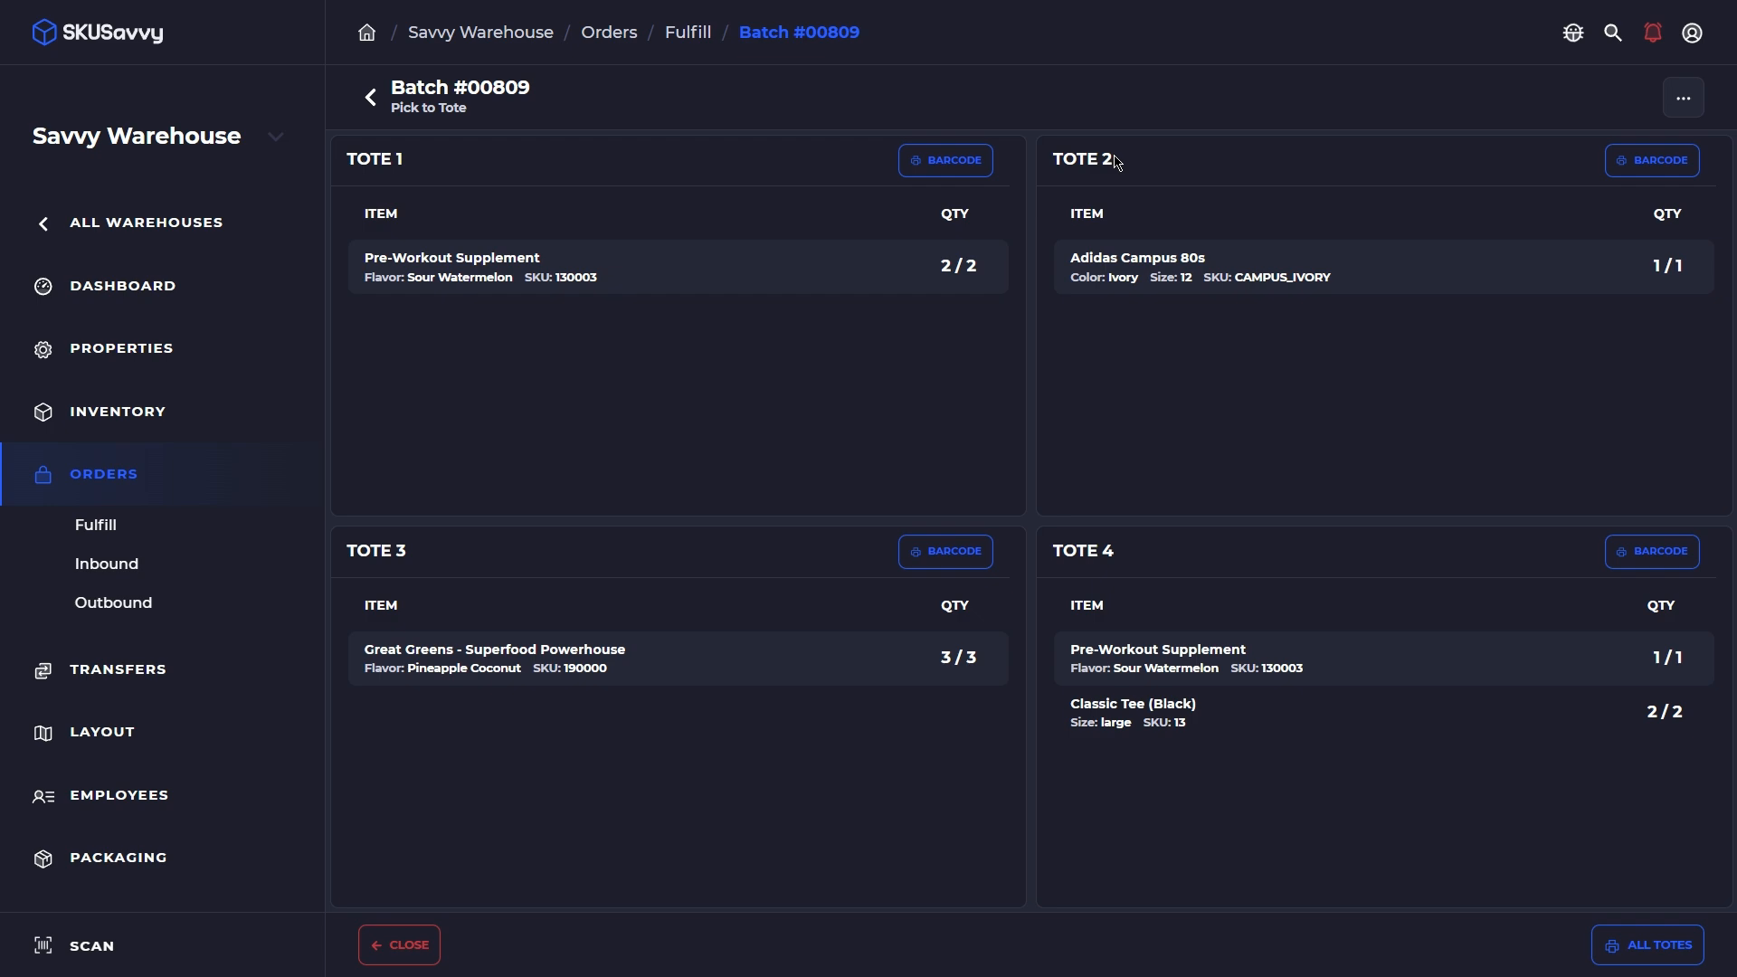
click(1078, 170)
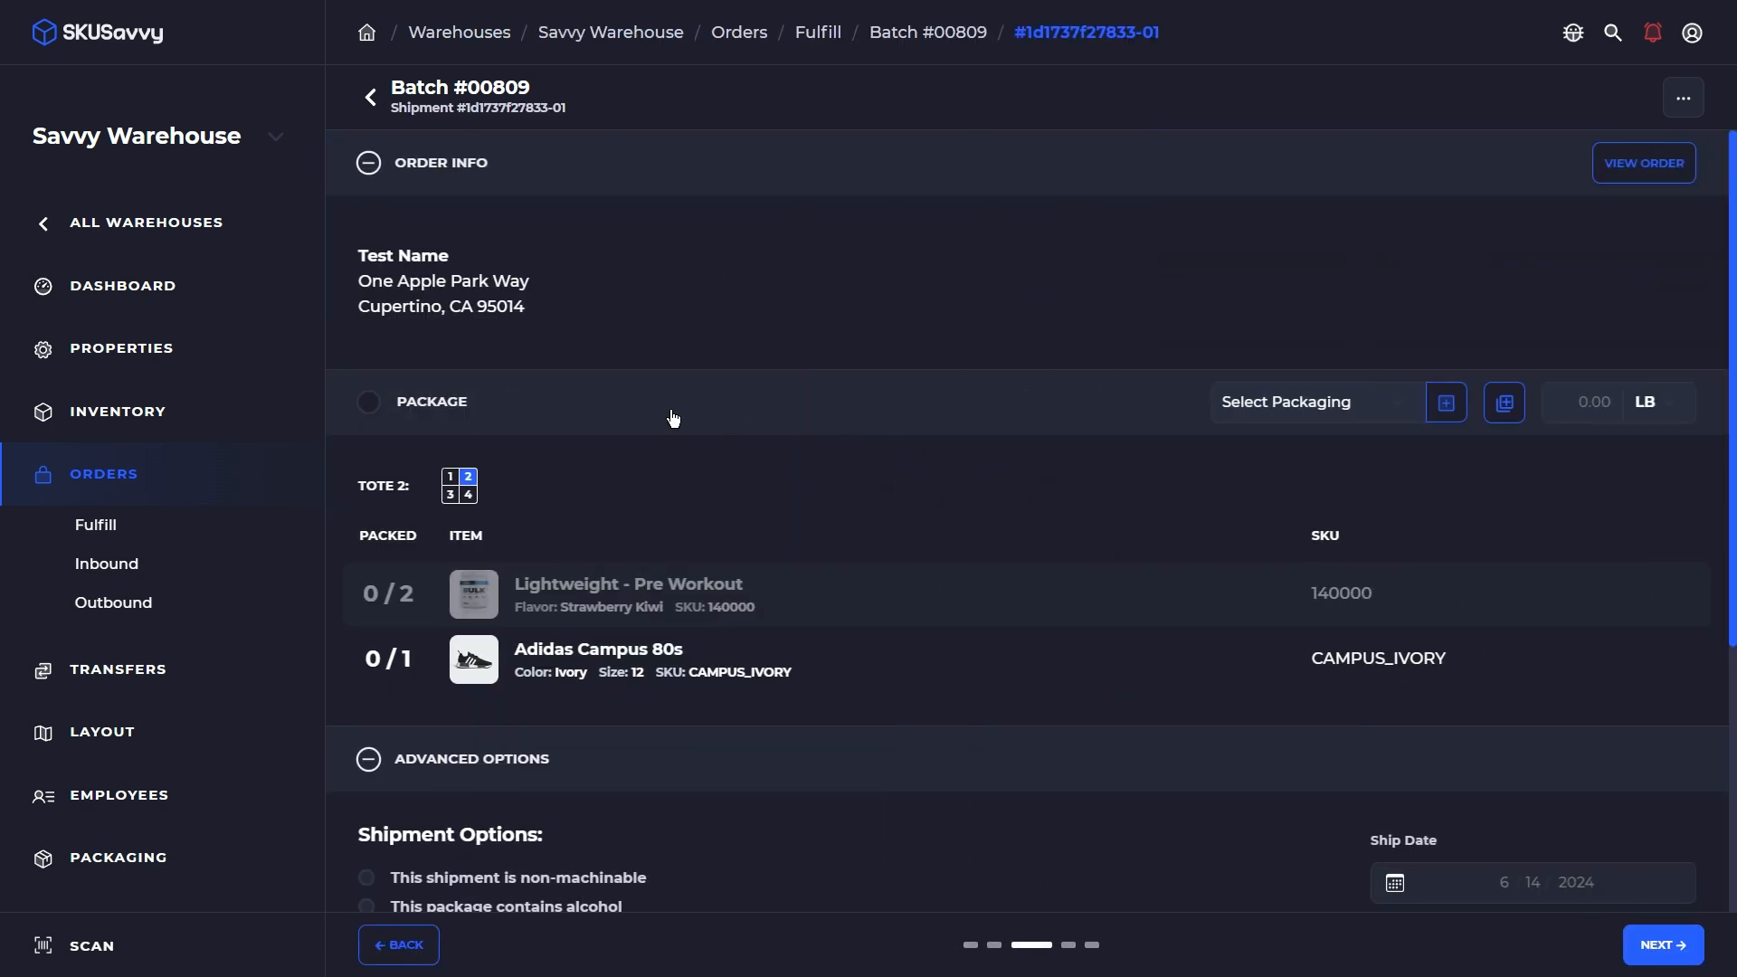
click(570, 164)
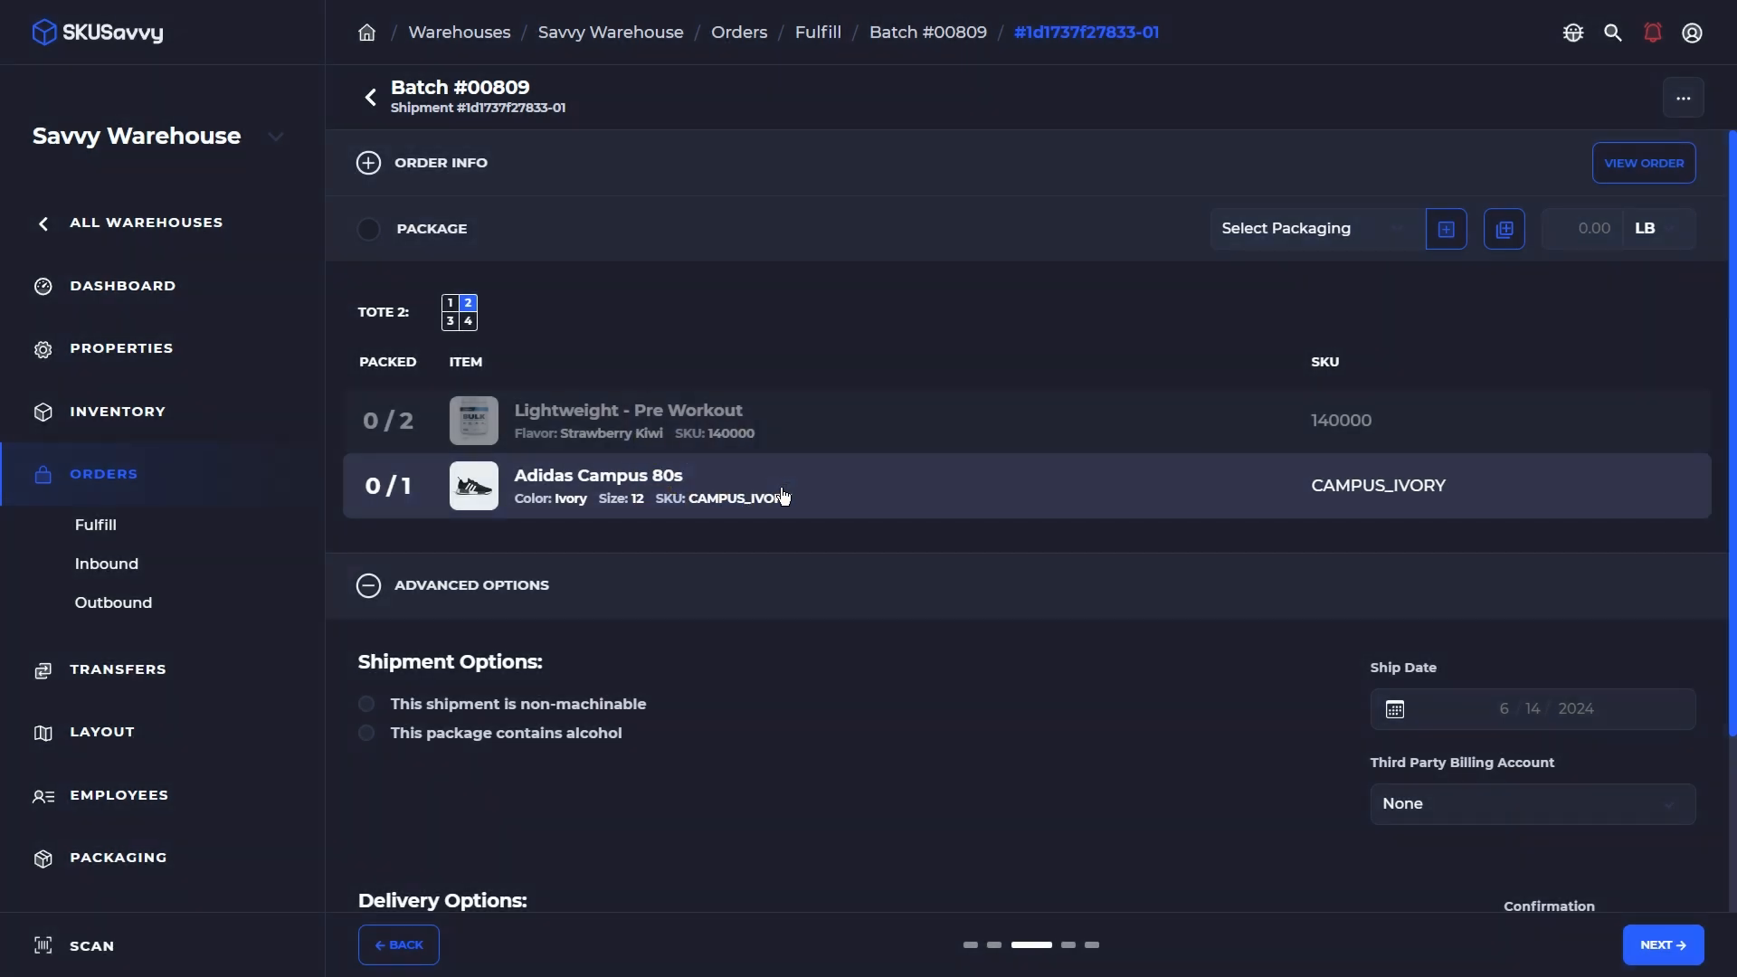
Pack the Adidas Campus 80s in the Large (9x7x5 in) packaging, and split the shipment from its unfulfilled items
click(783, 495)
click(1213, 229)
click(1142, 445)
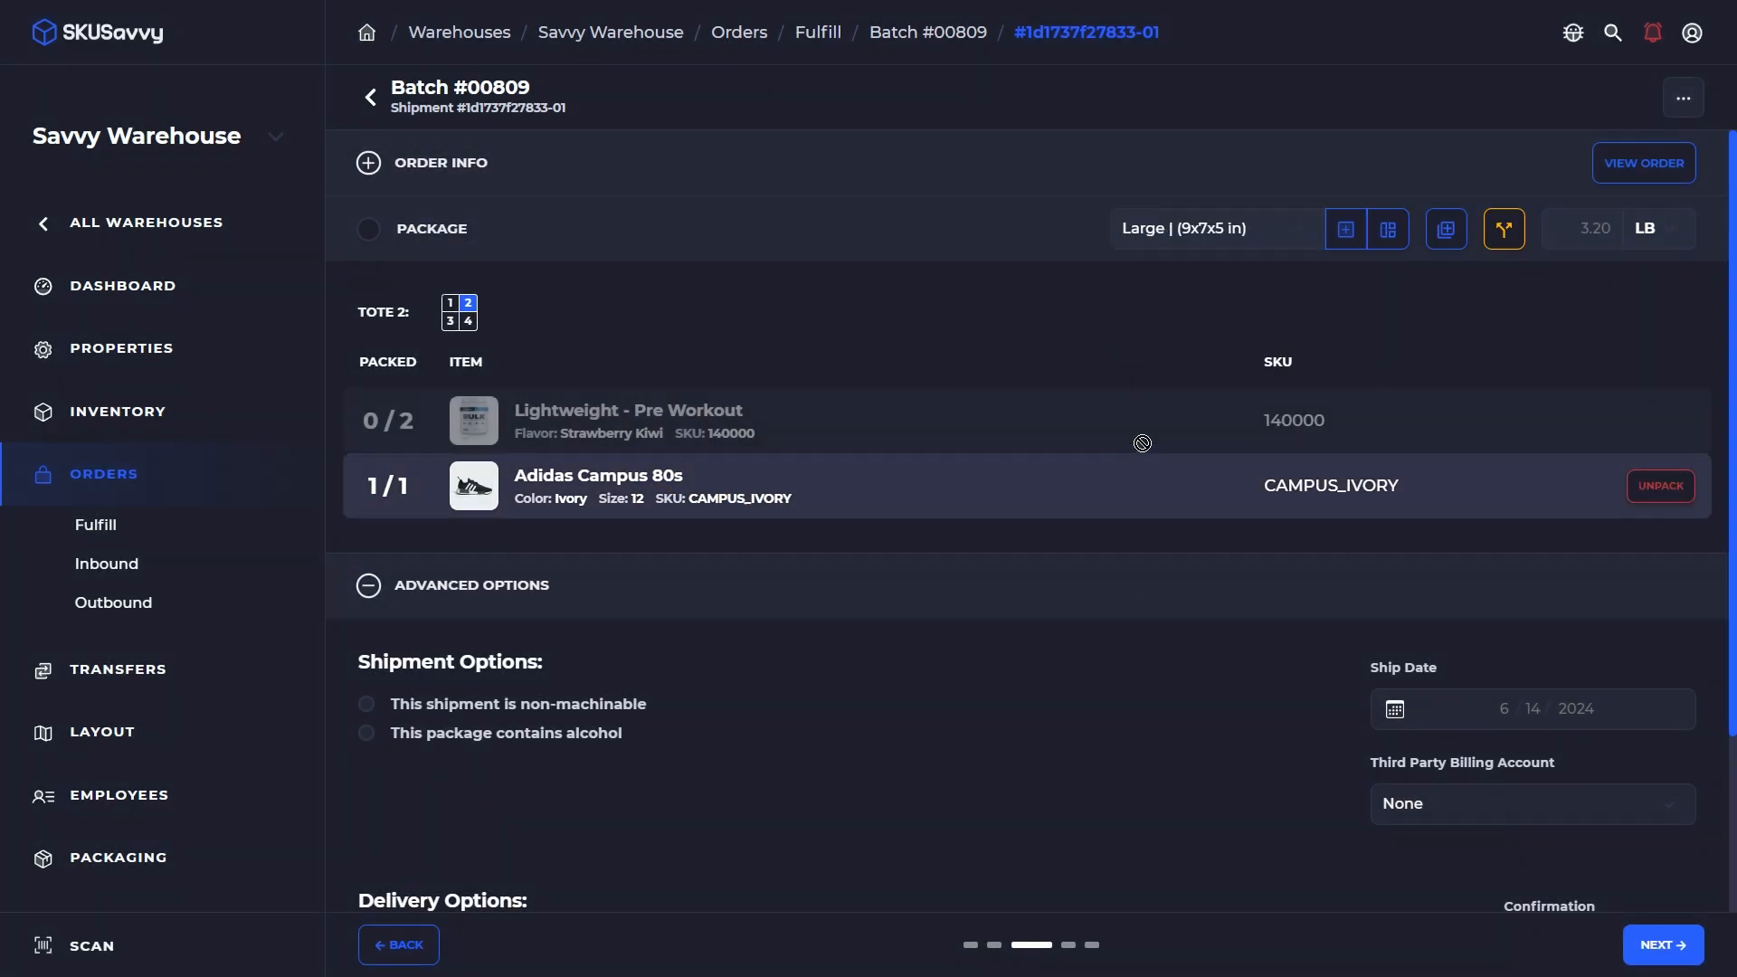
click(1505, 234)
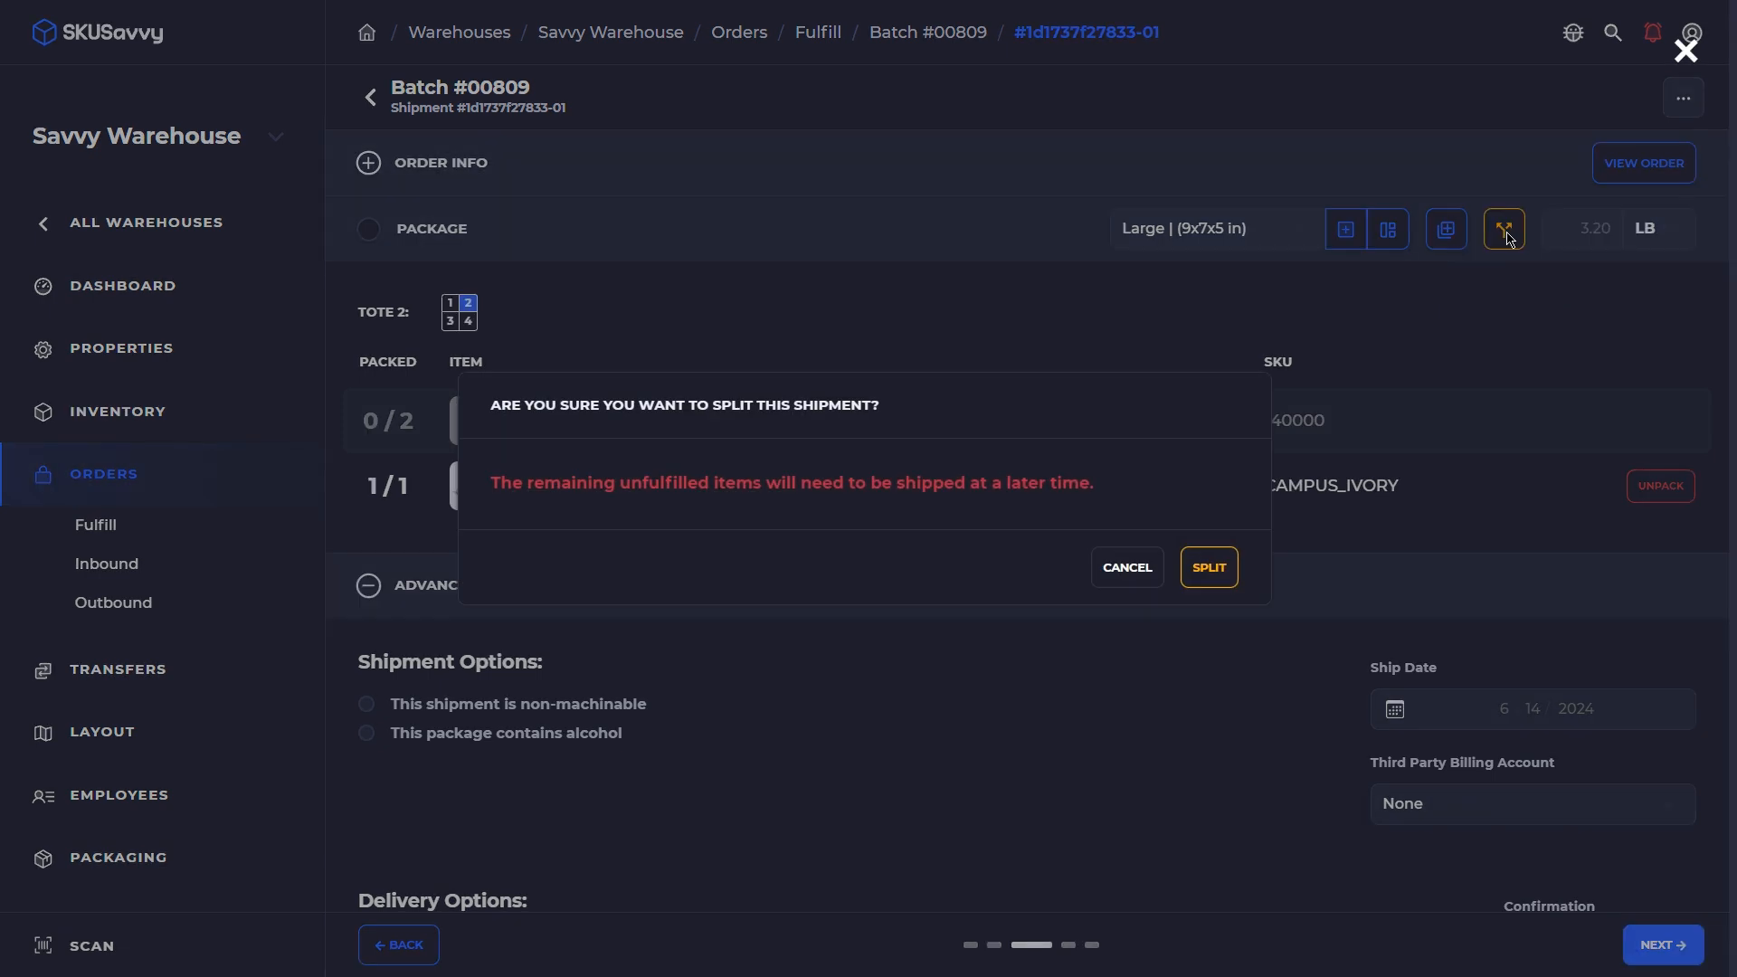
click(1208, 569)
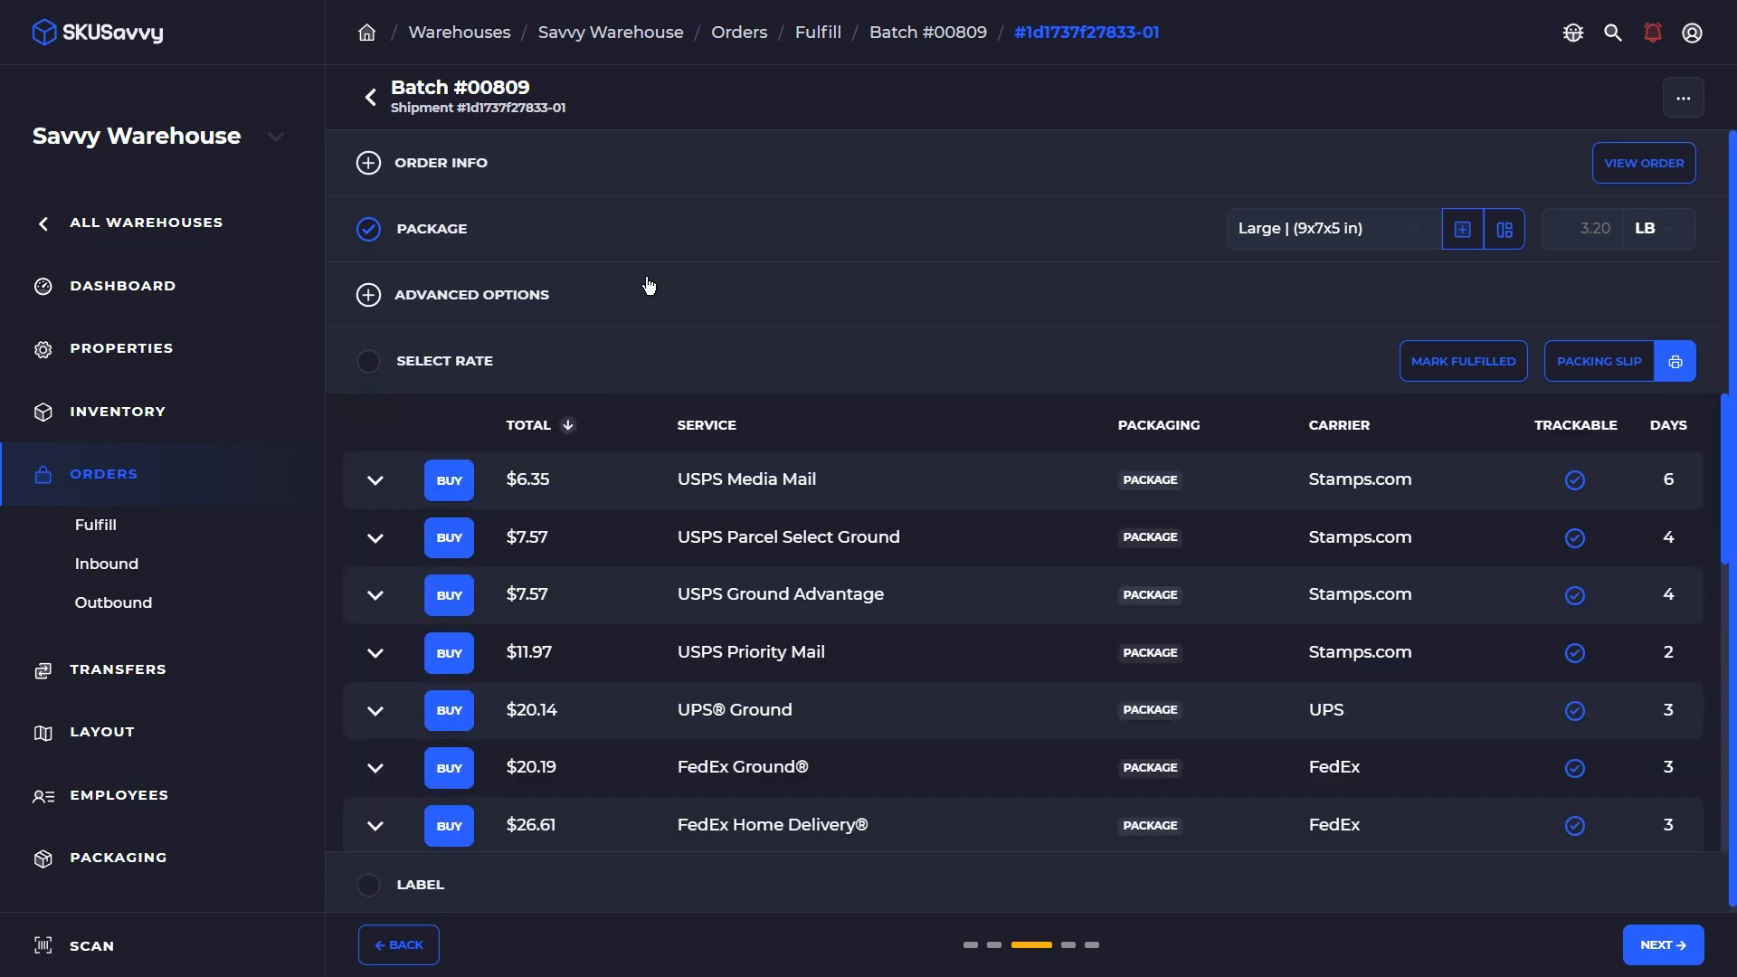
Buy and preview the USPS Media Mail label for the packed shoes without saving the printout, and move on to the tote 3 shipment
click(516, 221)
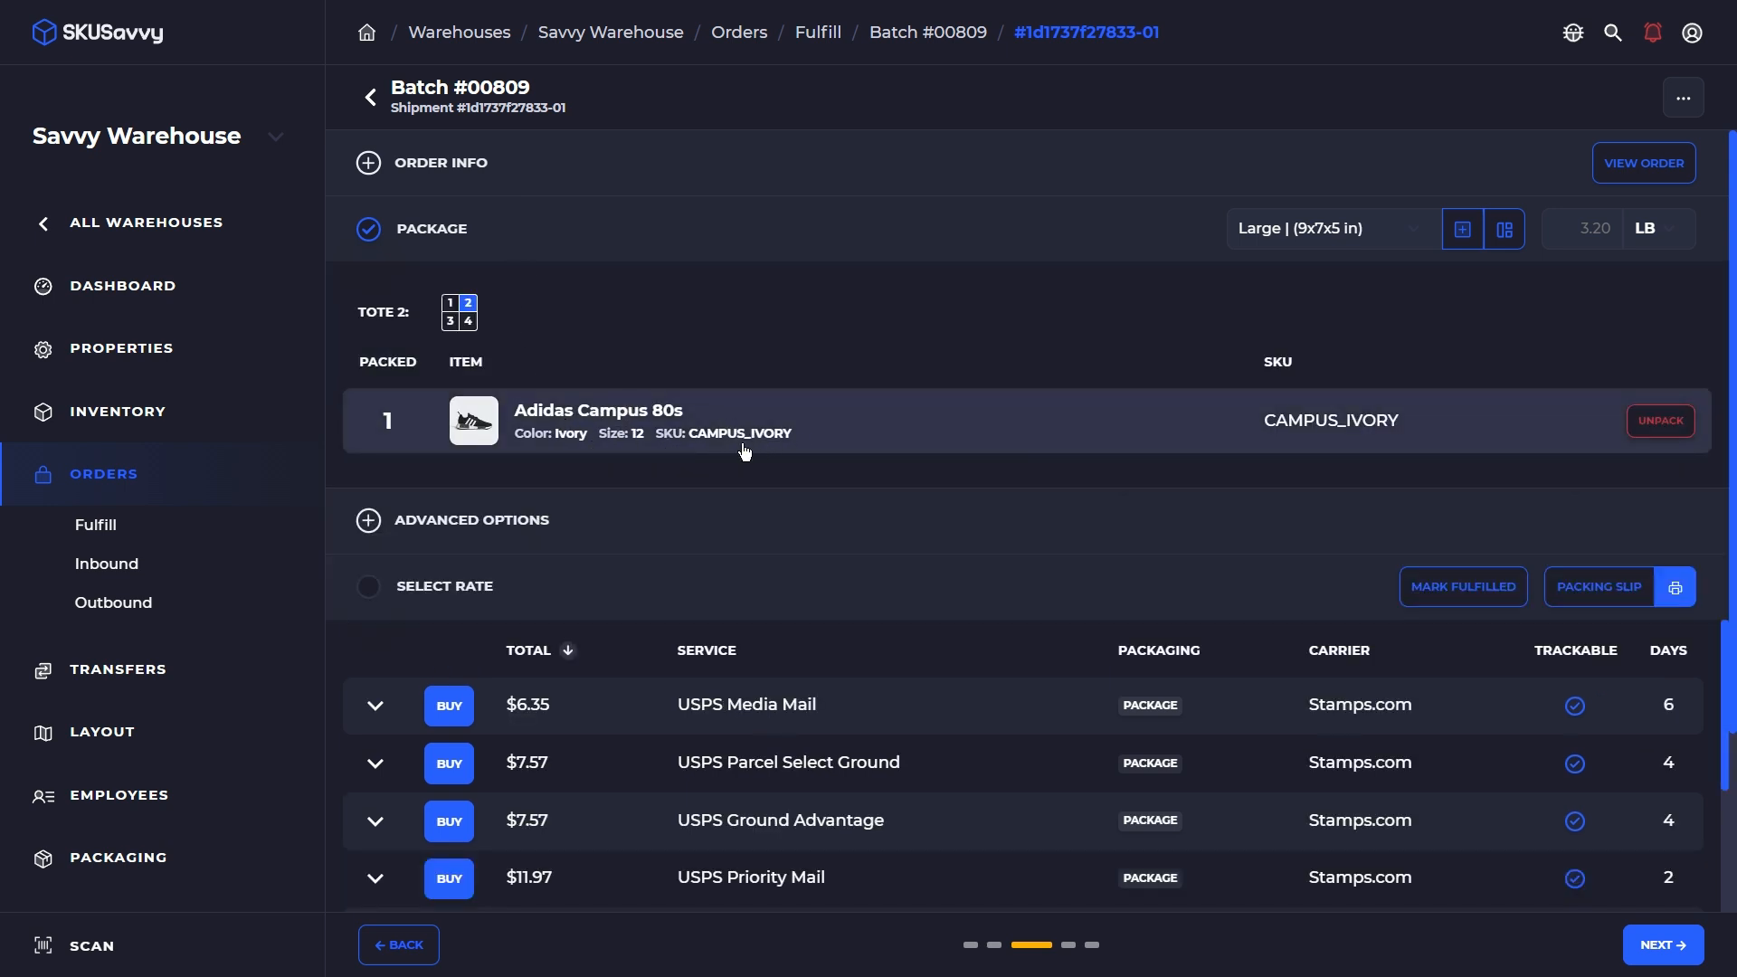
click(450, 706)
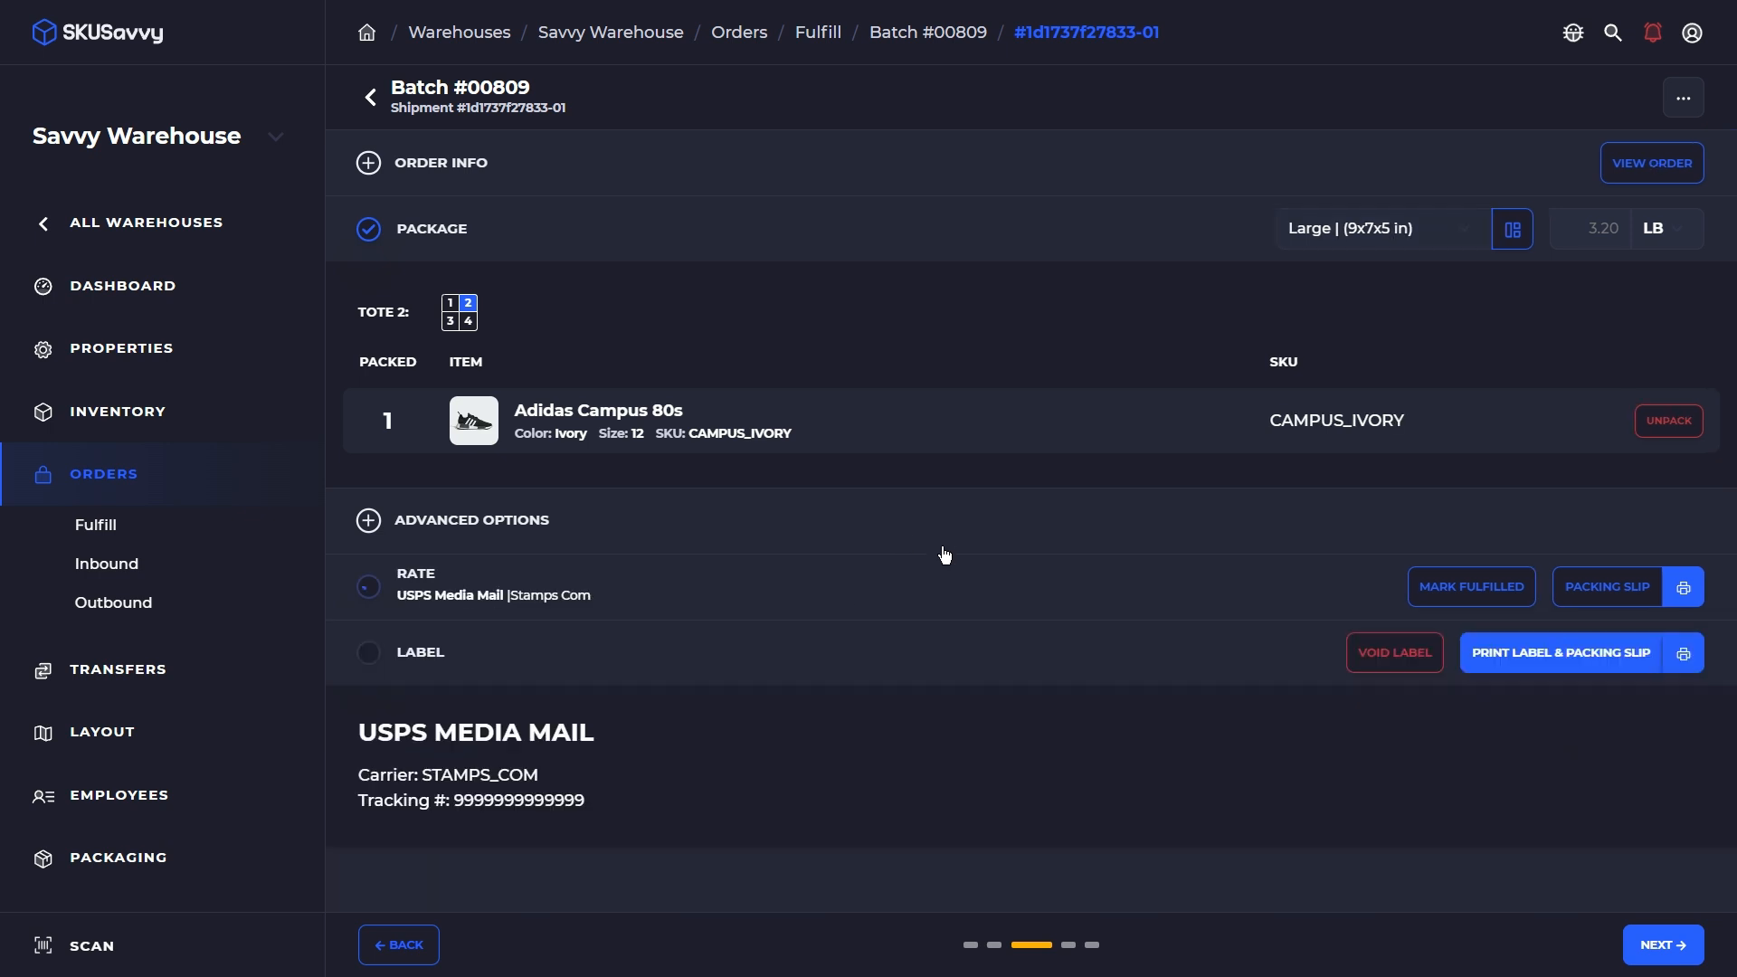
click(1520, 653)
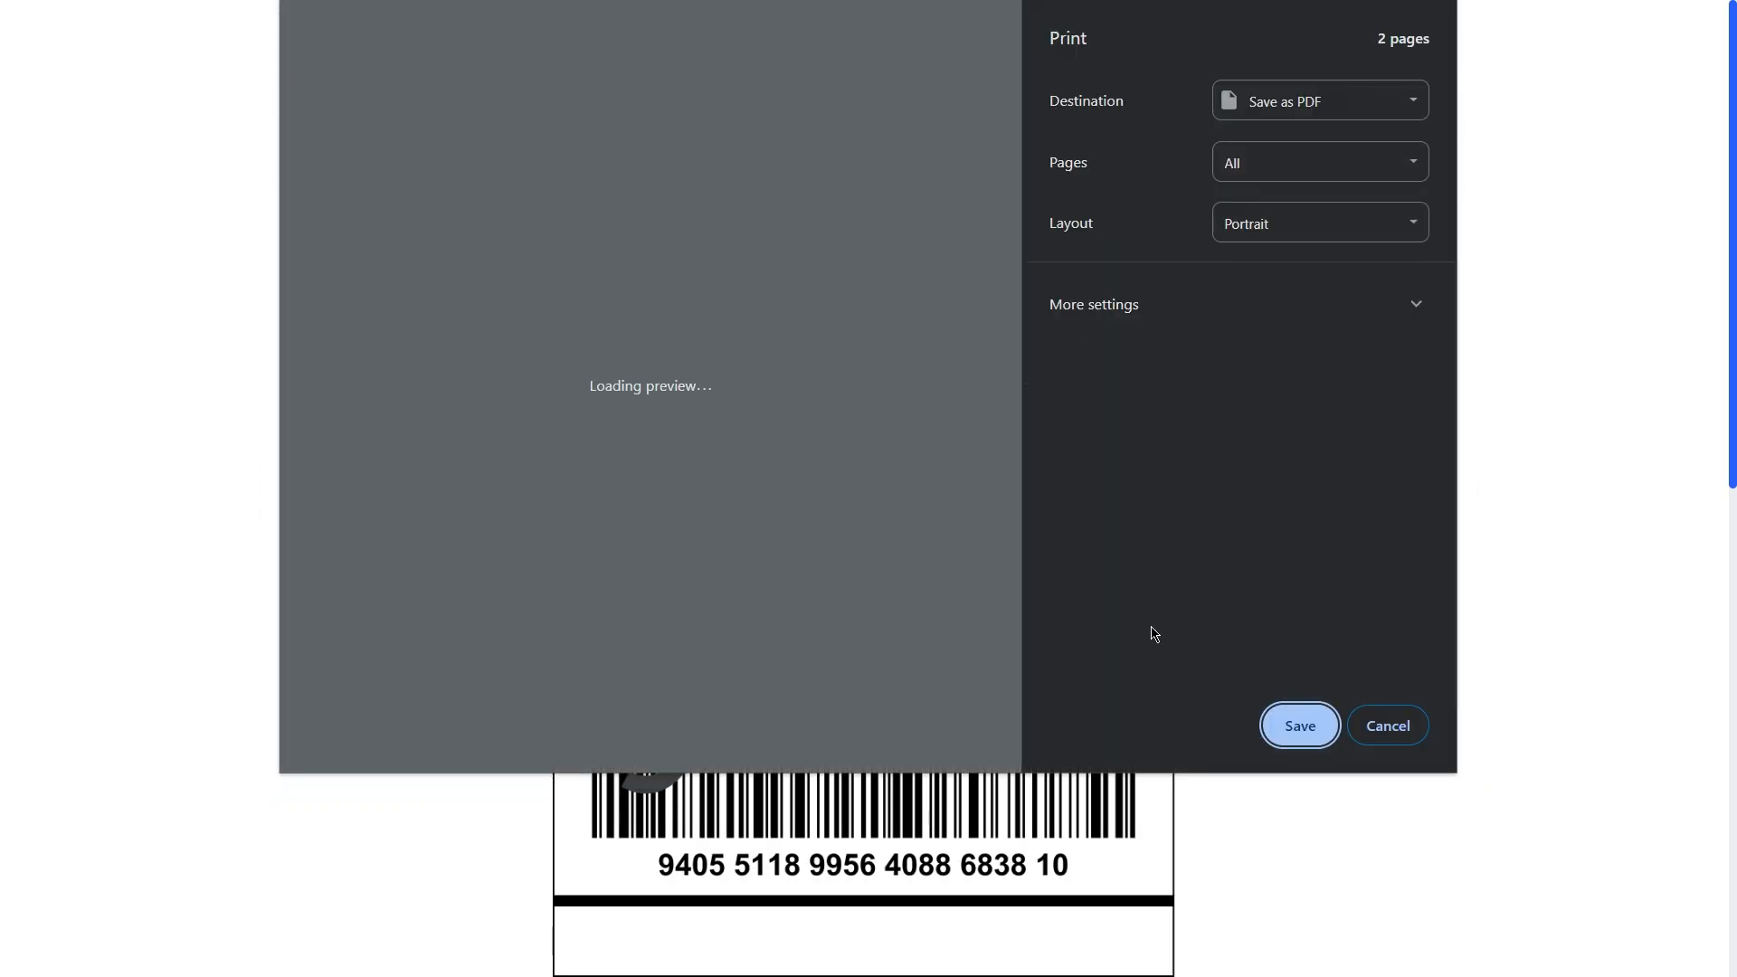
click(1384, 724)
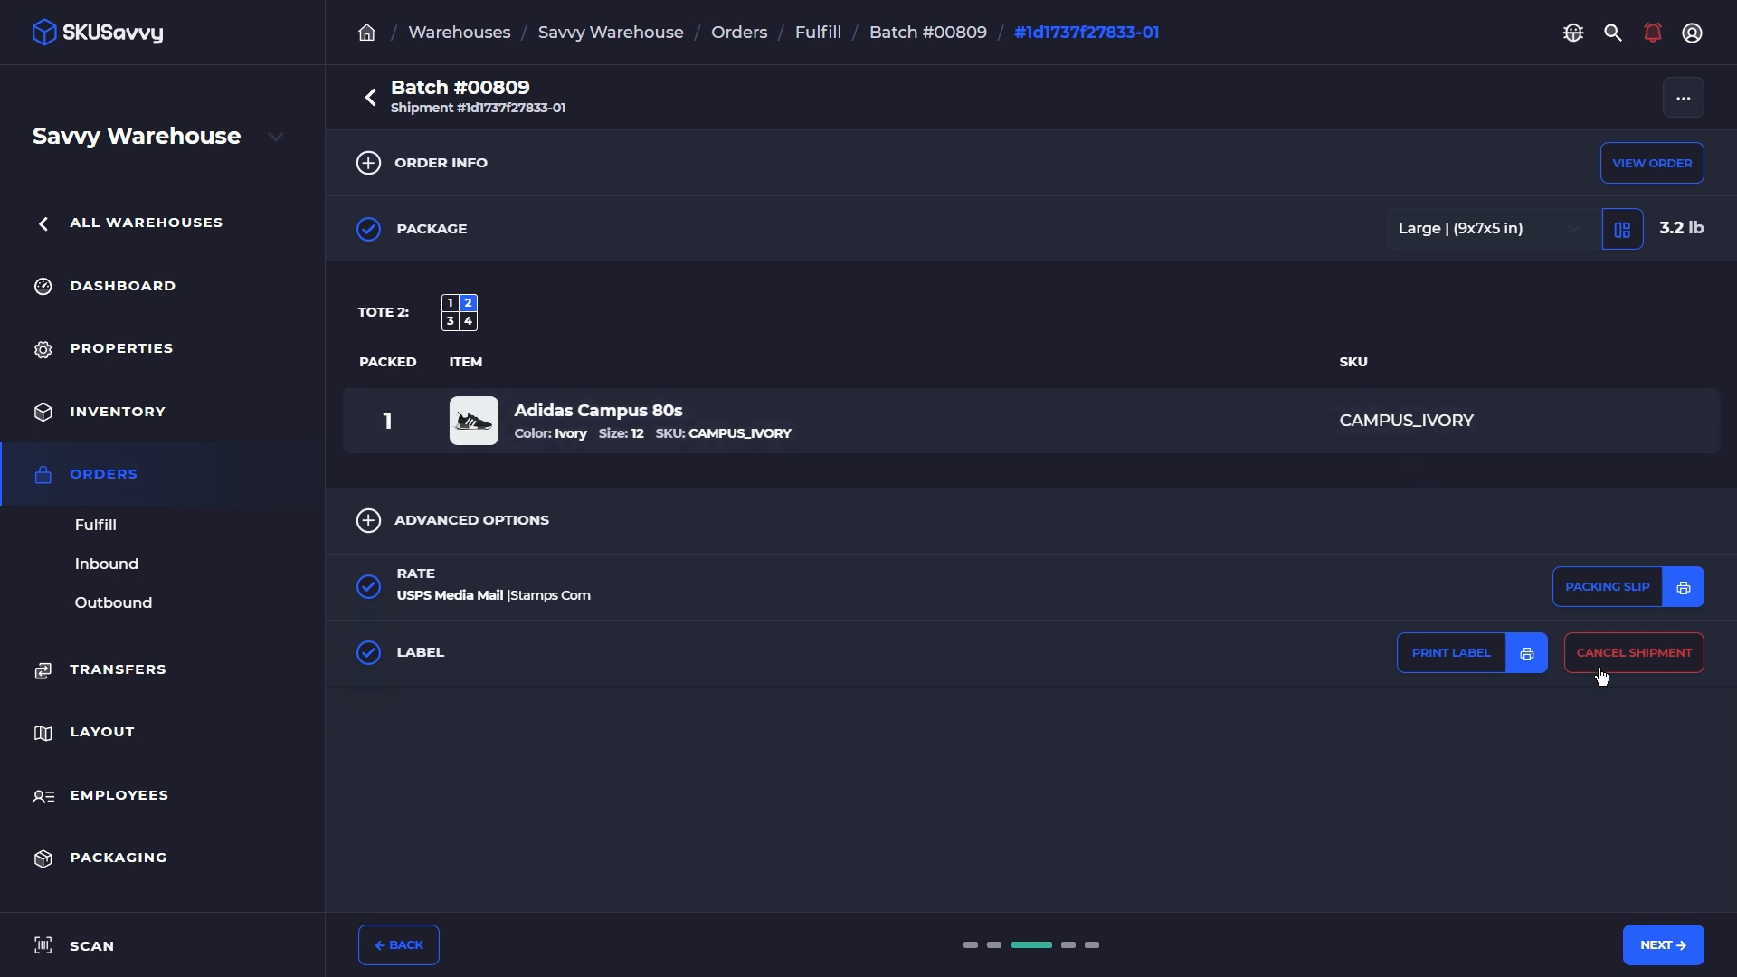
click(1662, 945)
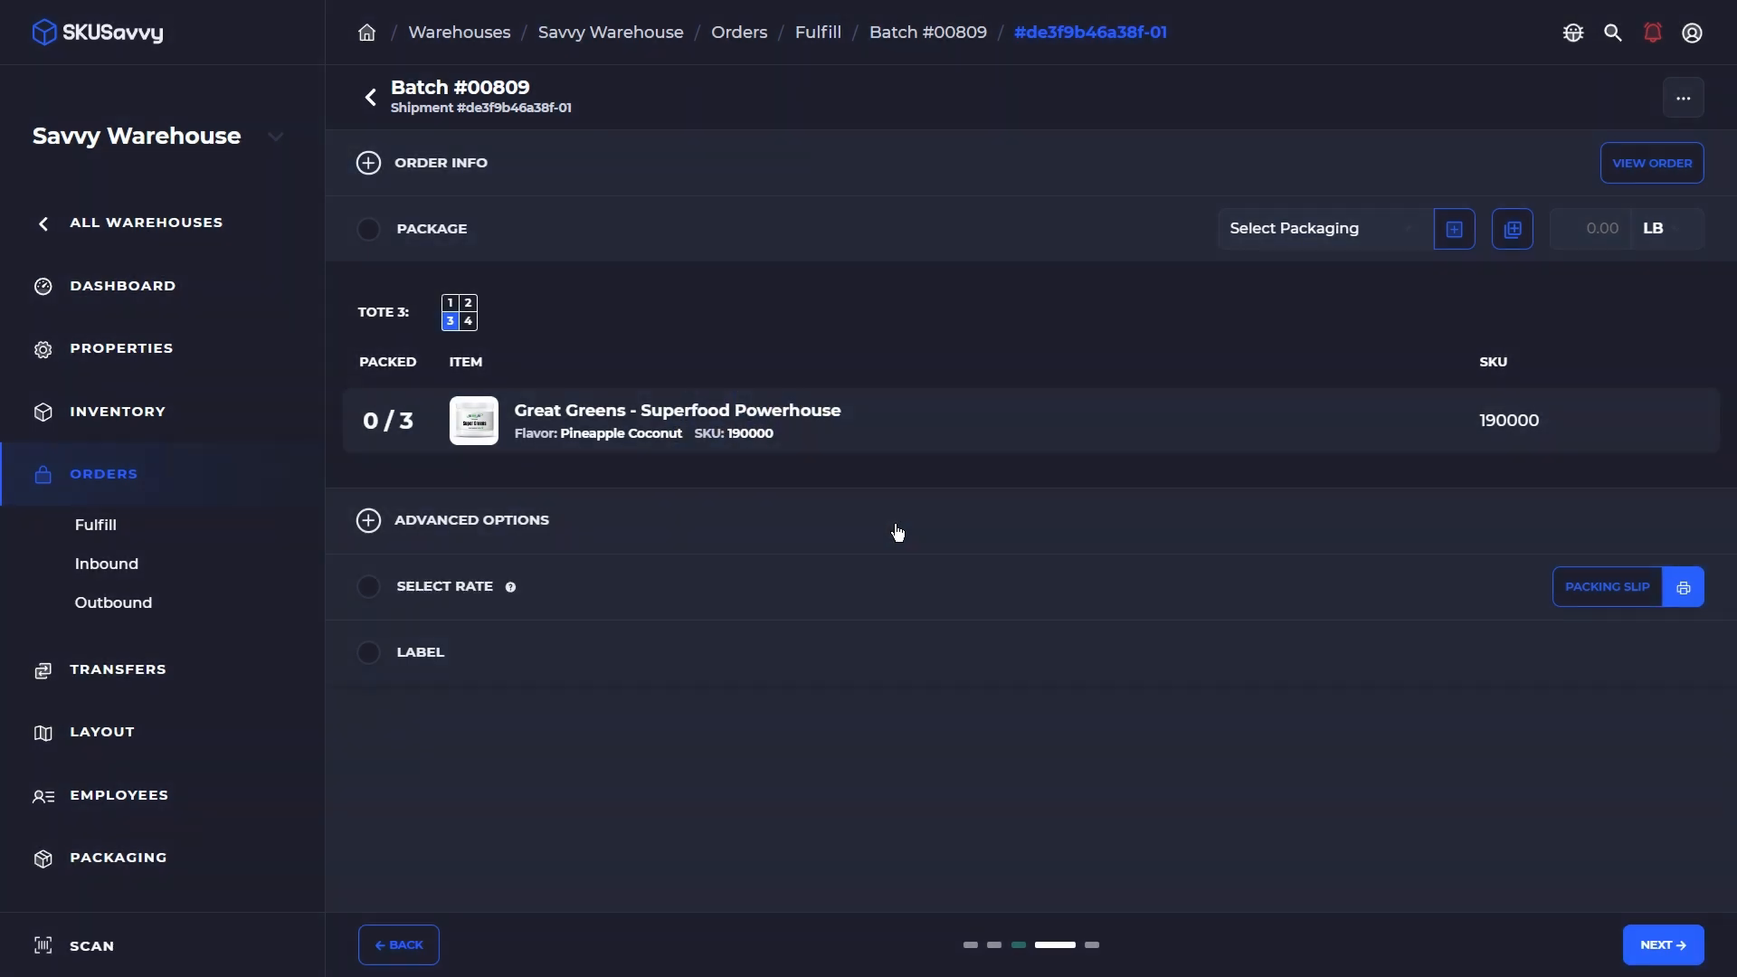
View the warehouse's inbound transfers and its outbound transfers
click(198, 667)
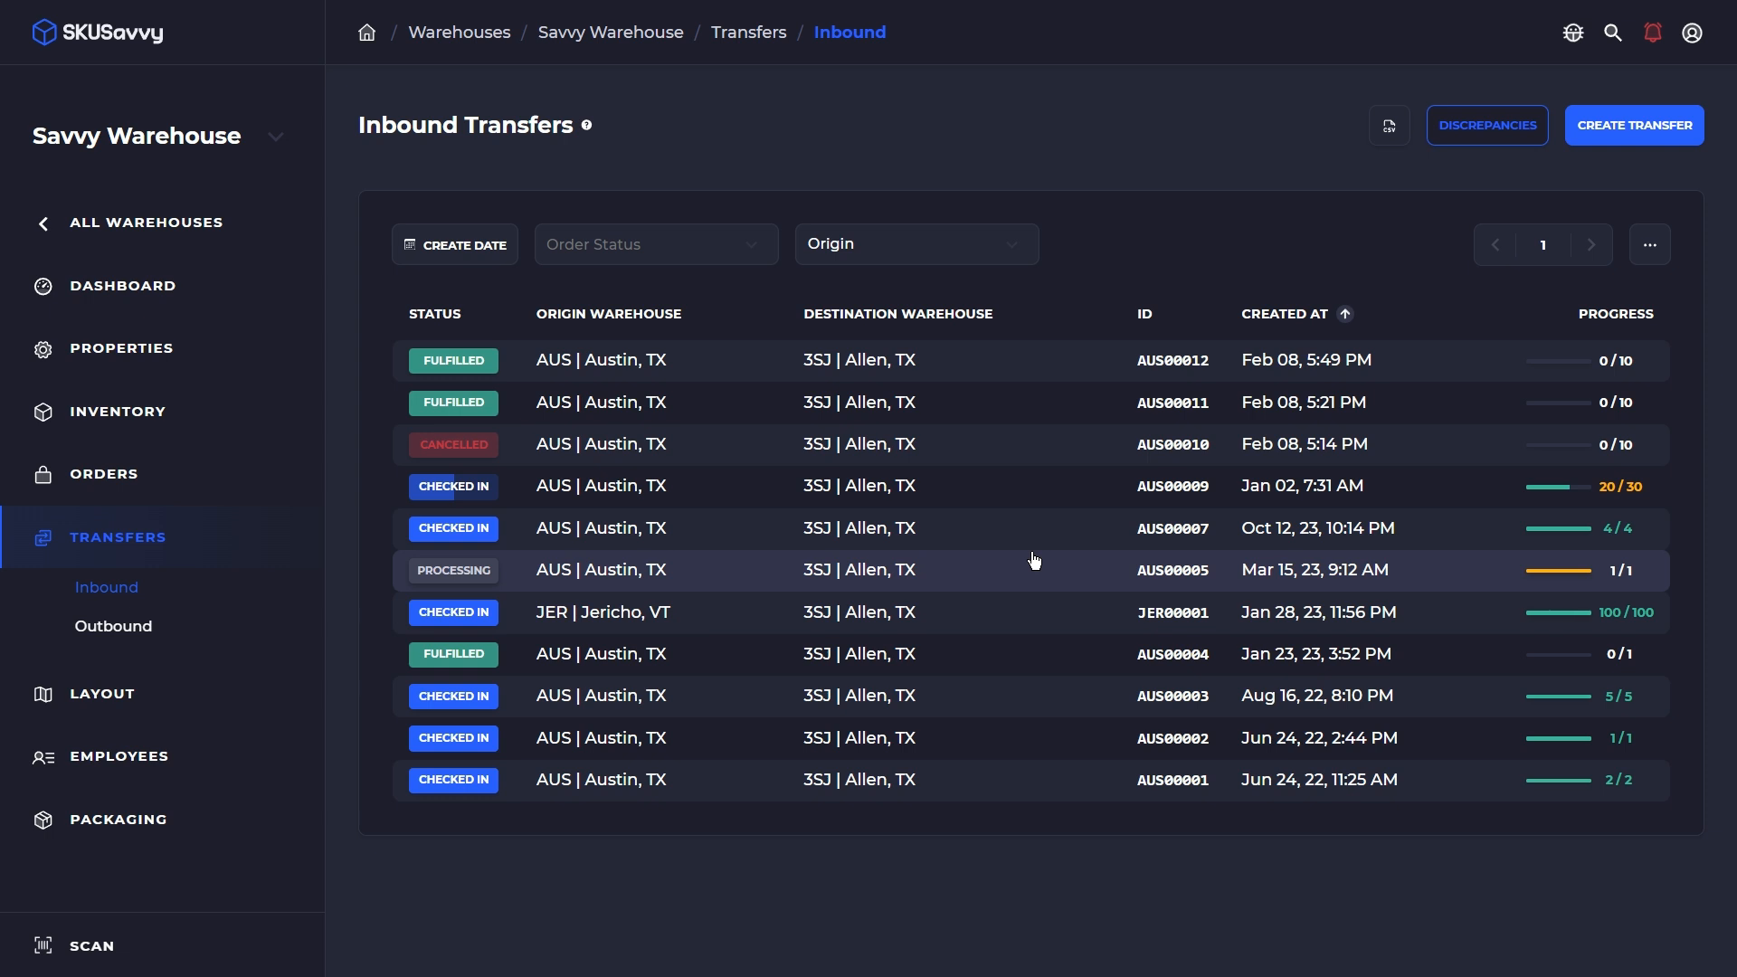
click(143, 632)
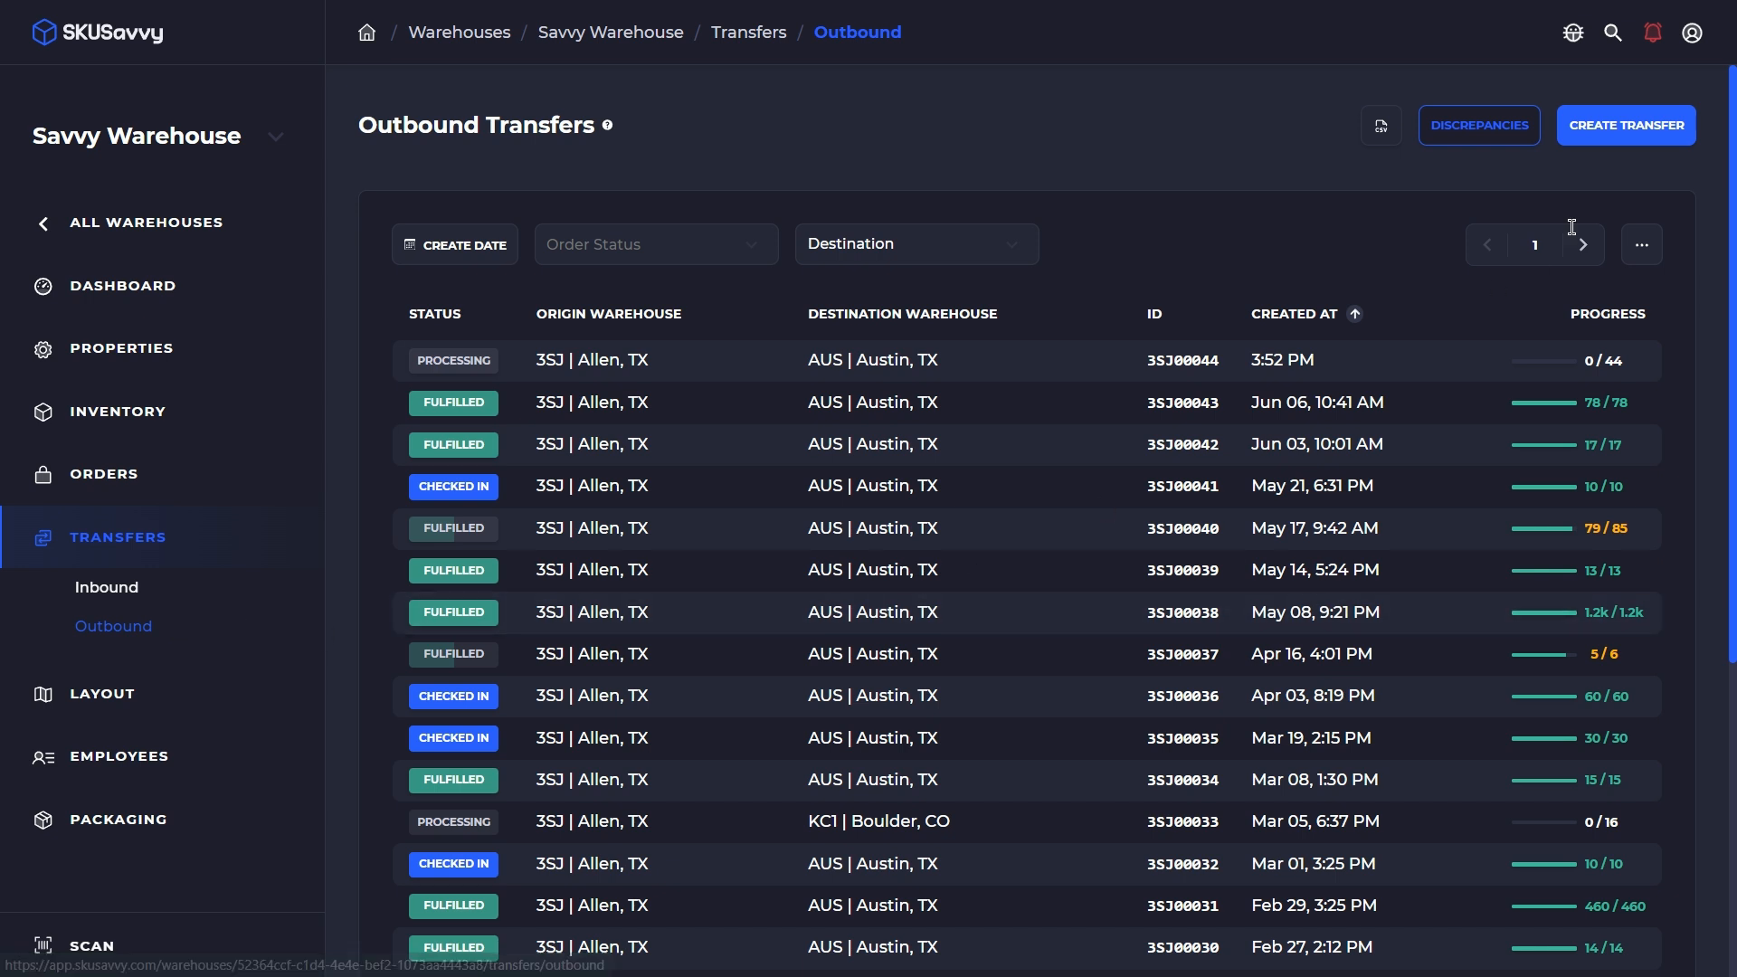
Start a new outbound transfer from Savvy Warehouse to Austin Warehouse with quantity suggestions enabled
click(1628, 127)
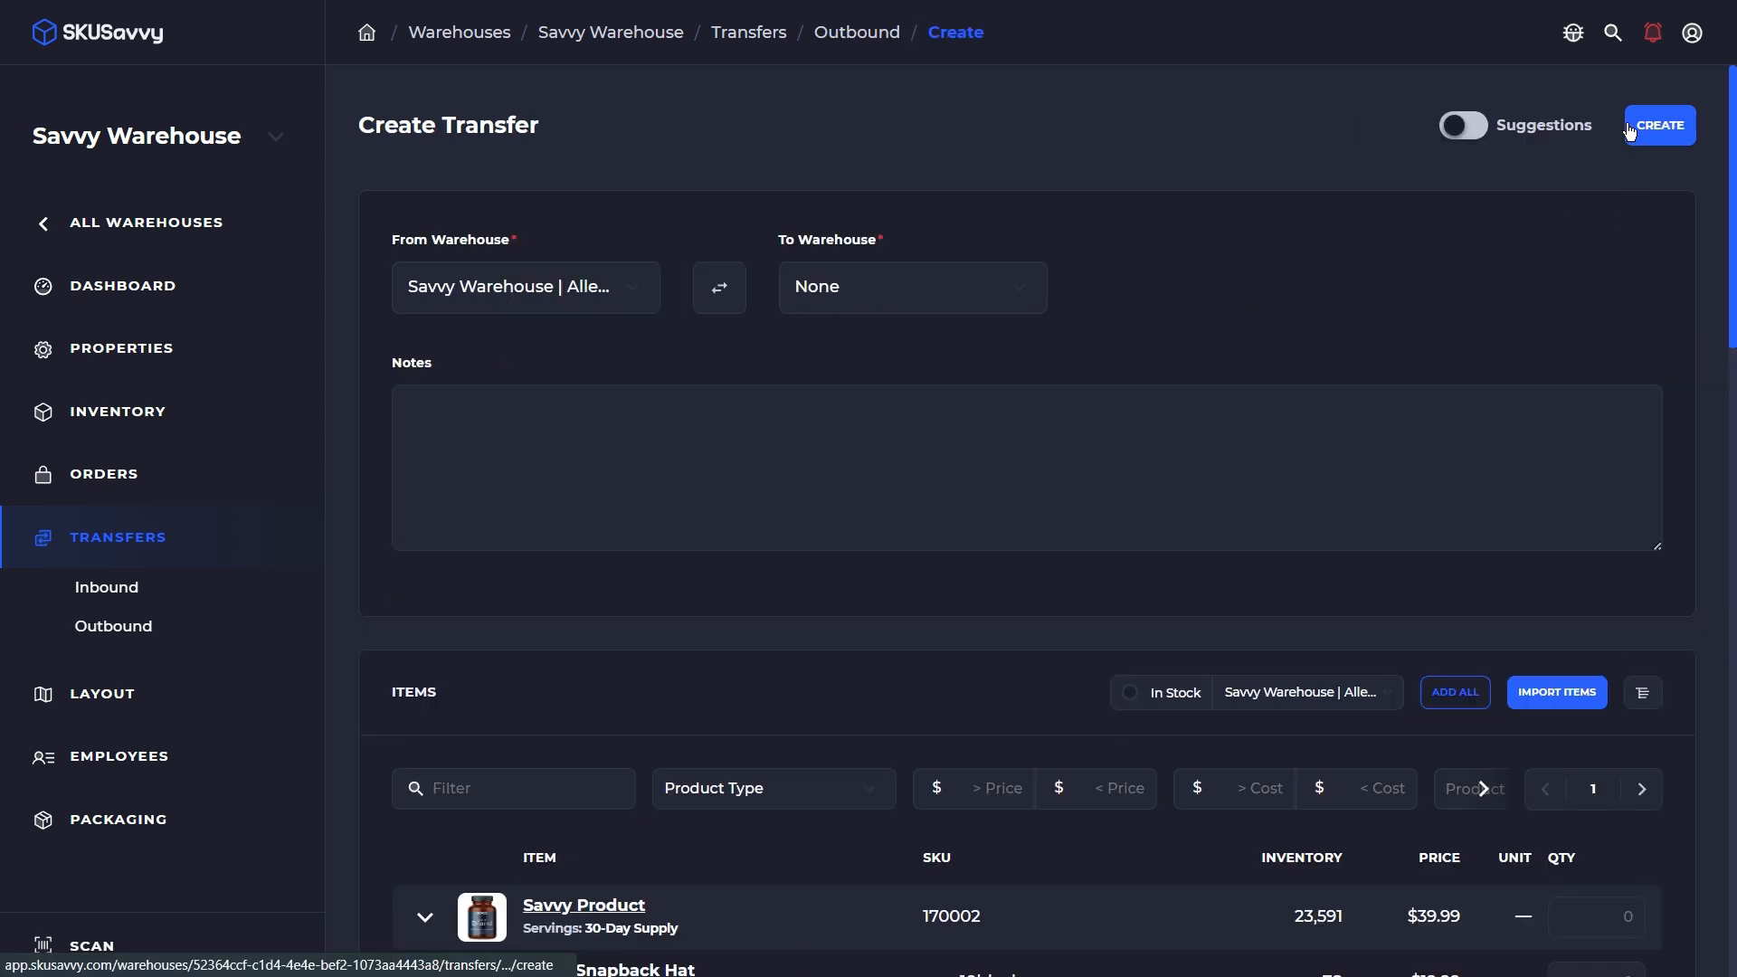
click(1034, 299)
click(886, 528)
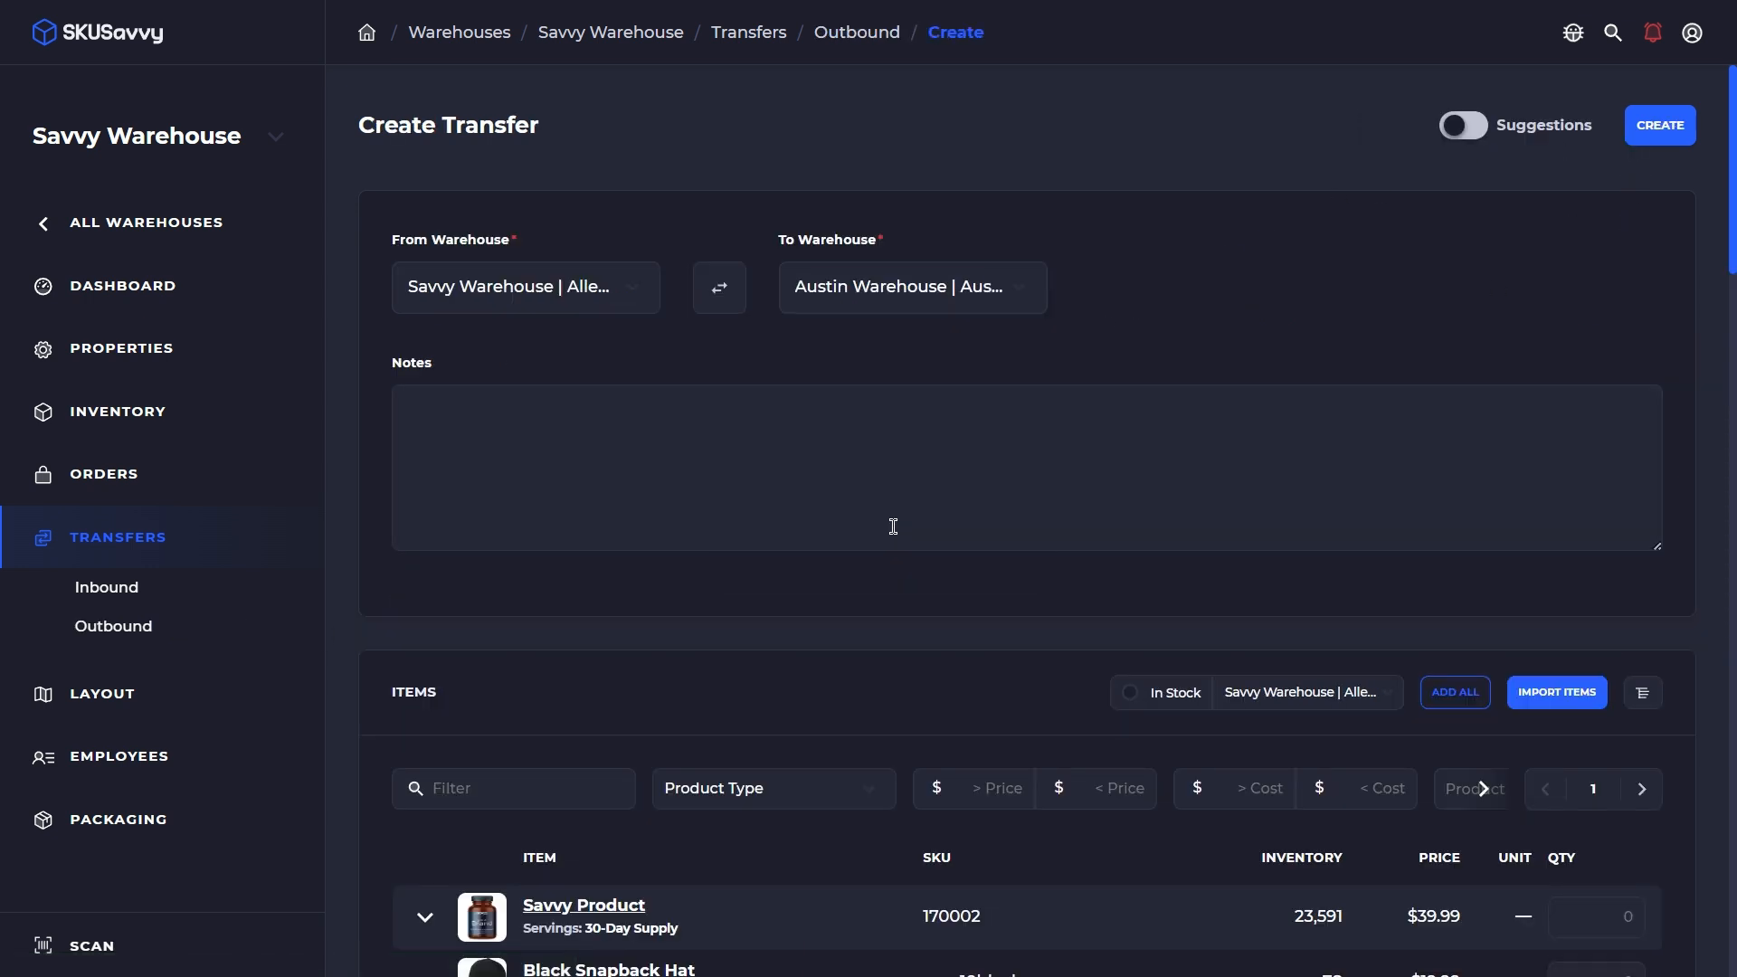
click(1467, 138)
Examine the Black Snapback Hat (Case) suggestion and the Savvy Product stock details, and discard the transfer draft to return to the outbound list
scroll(1248, 342, down, 4)
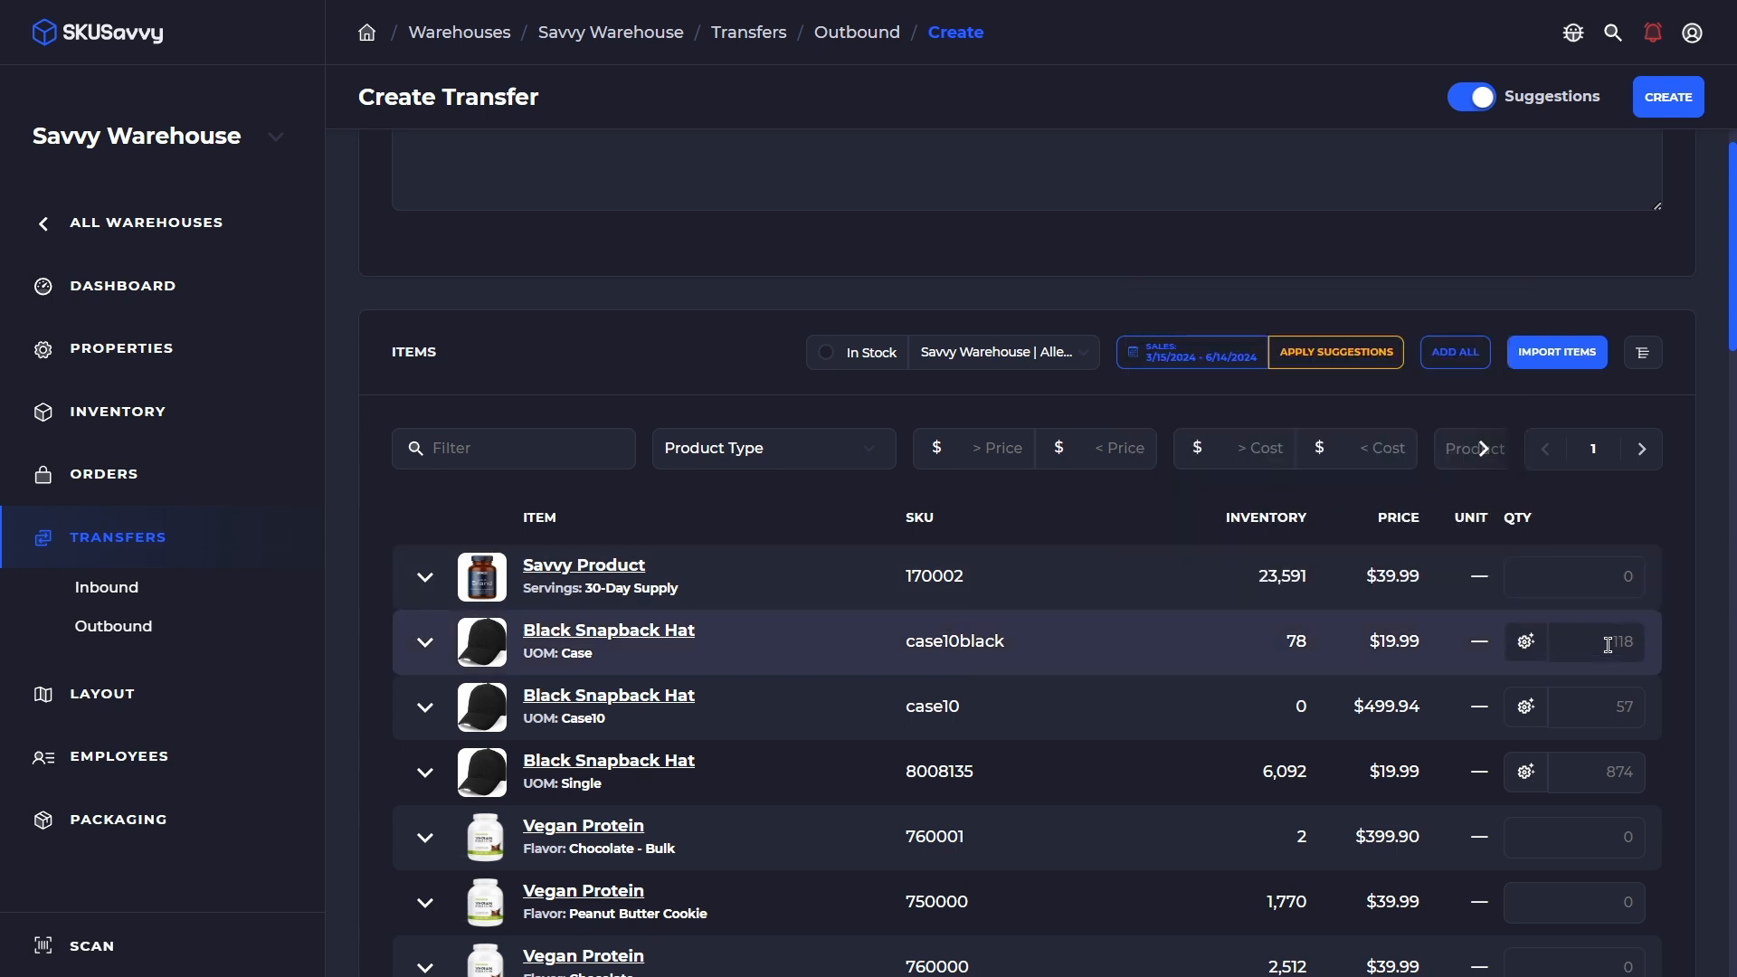
mouse_move(1527, 644)
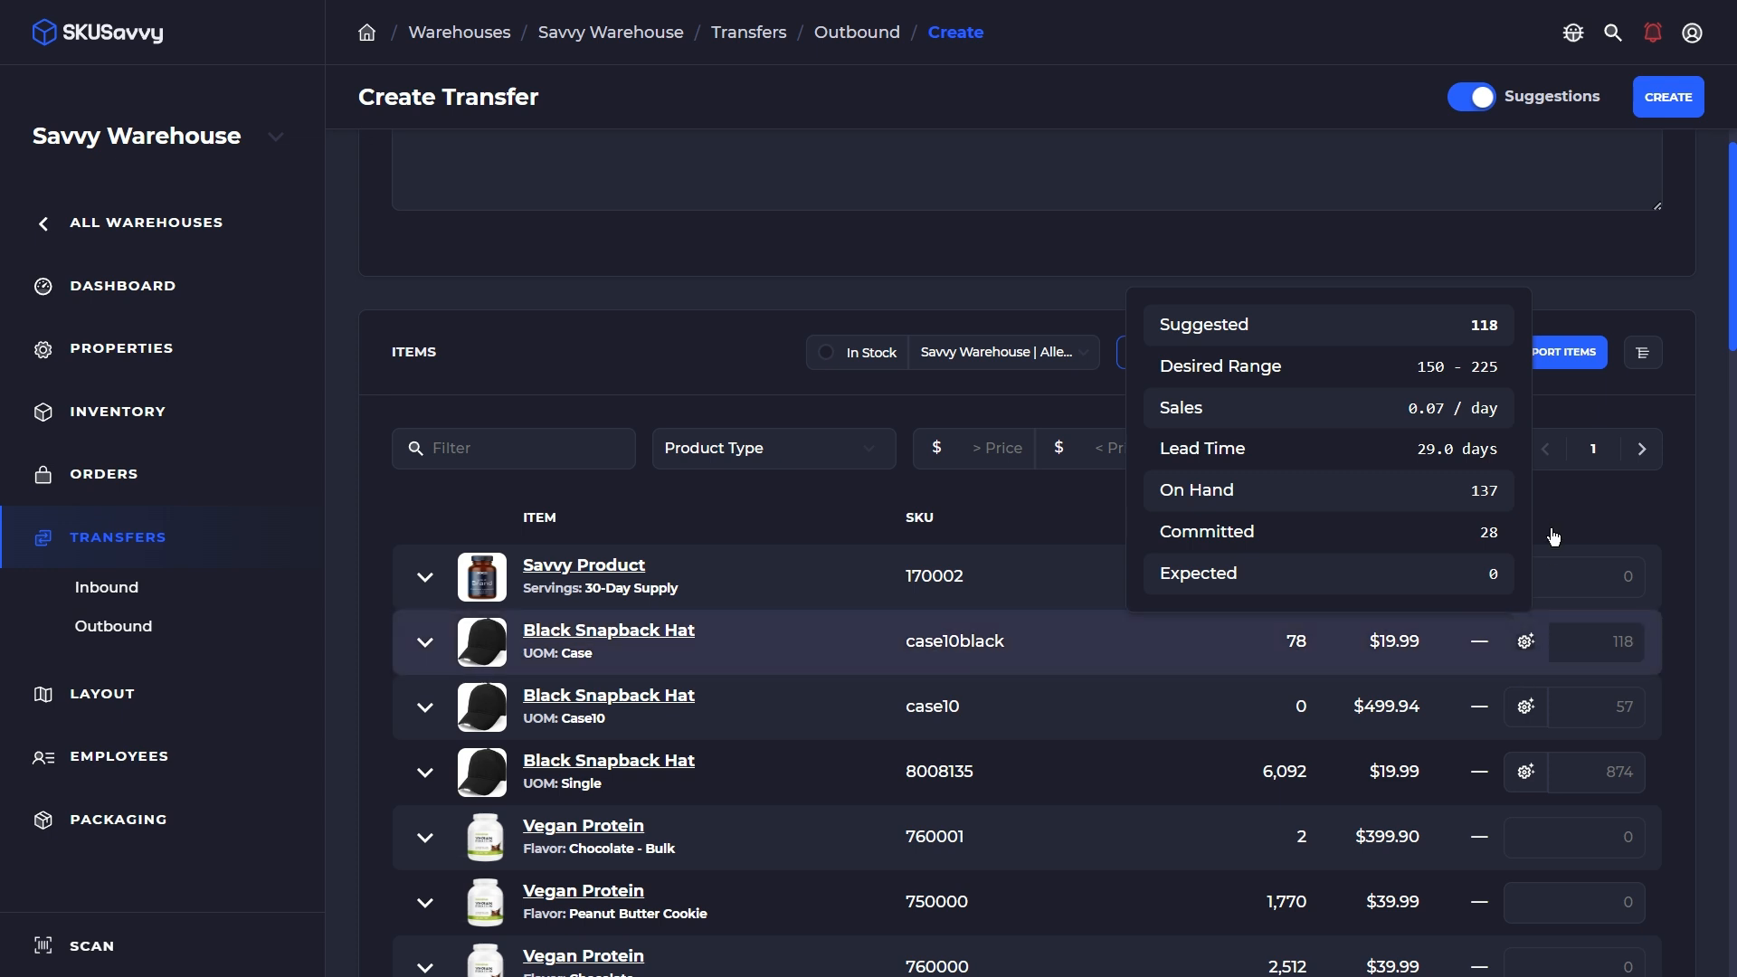
scroll(717, 450, up, 4)
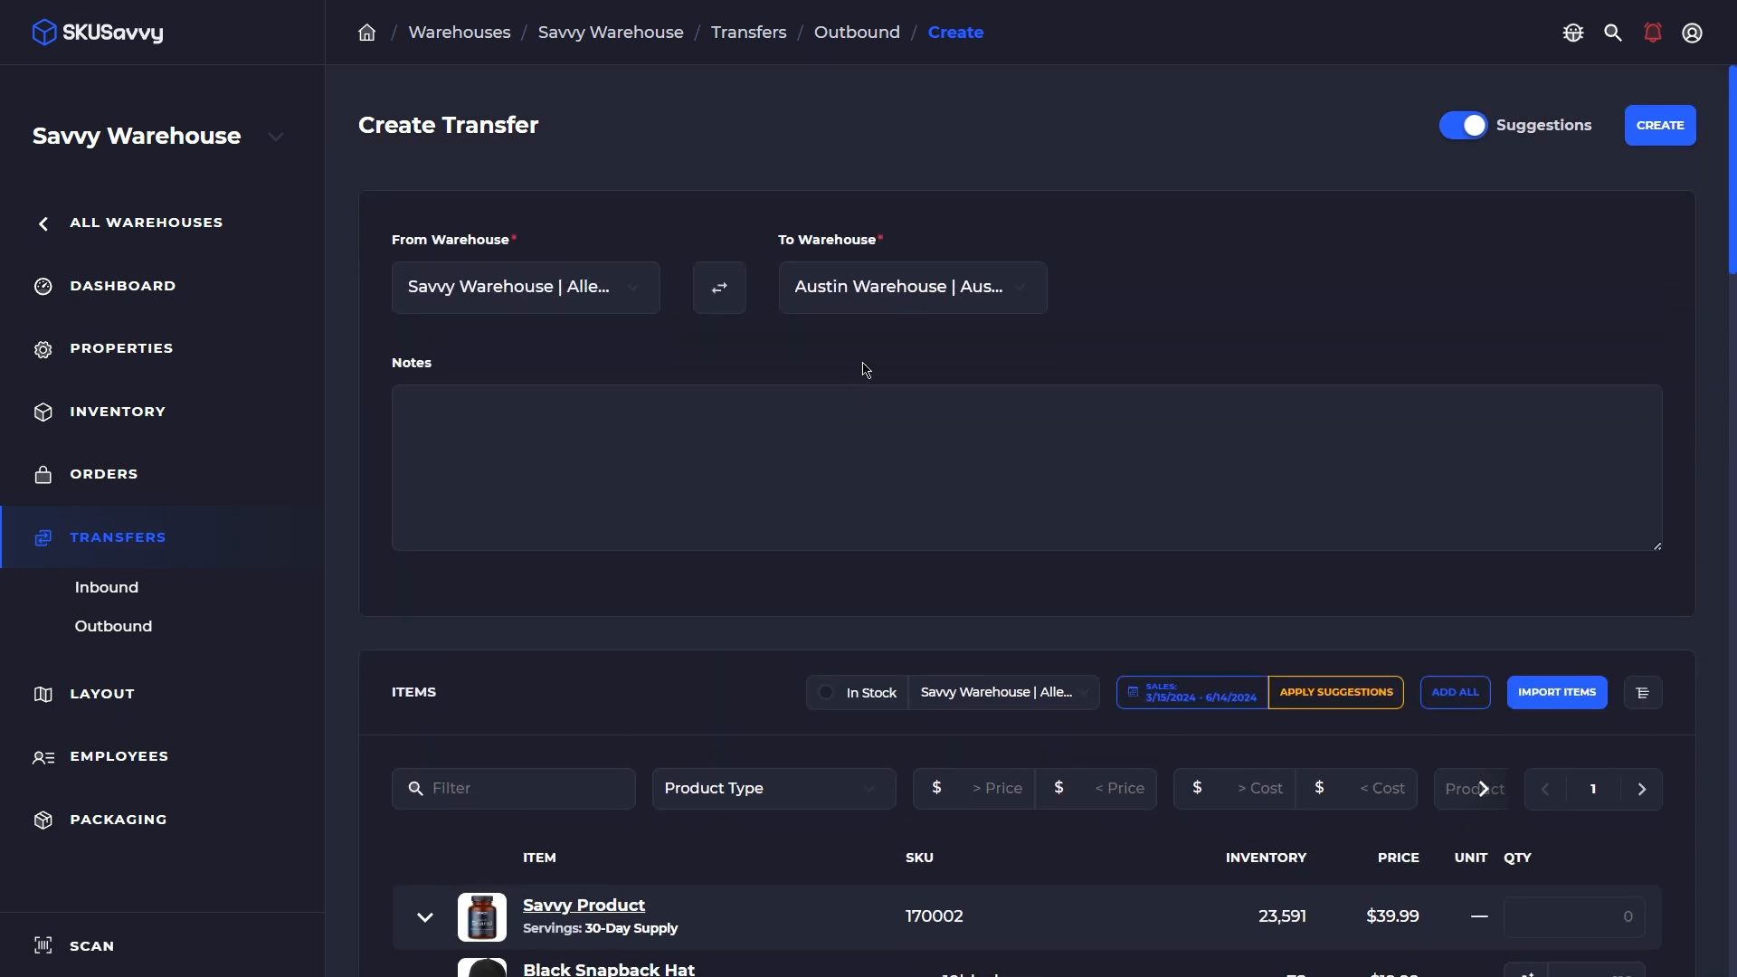
scroll(1279, 468, down, 1)
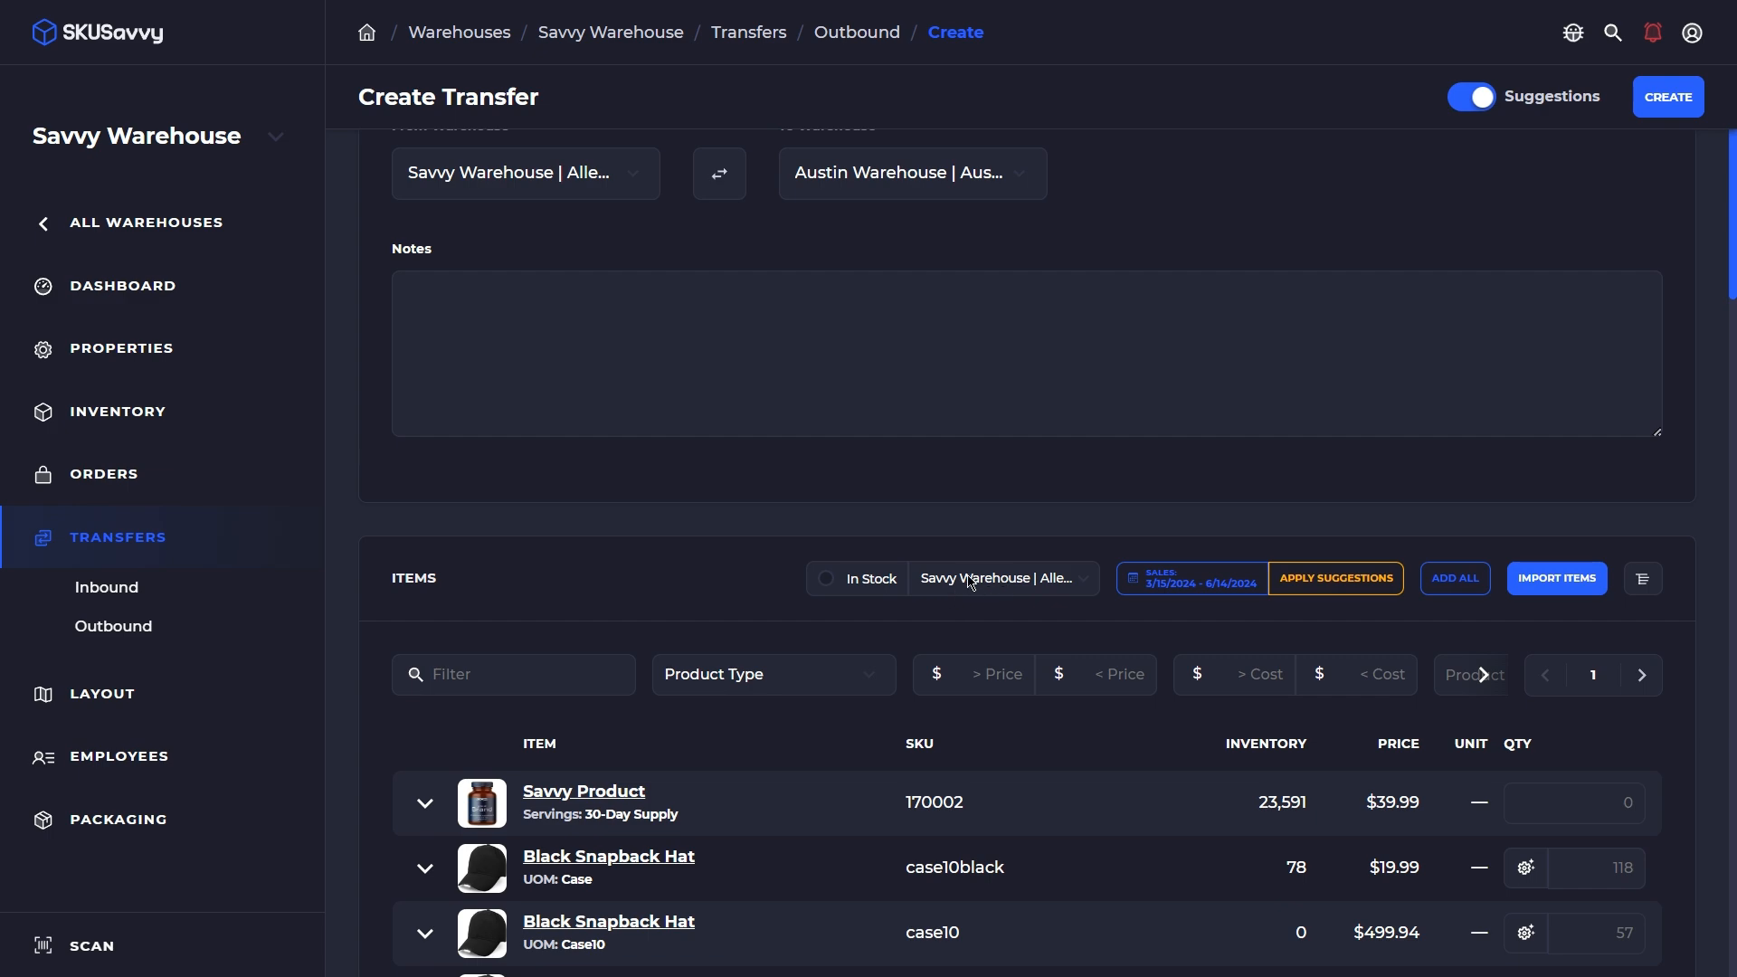
scroll(986, 593, down, 2)
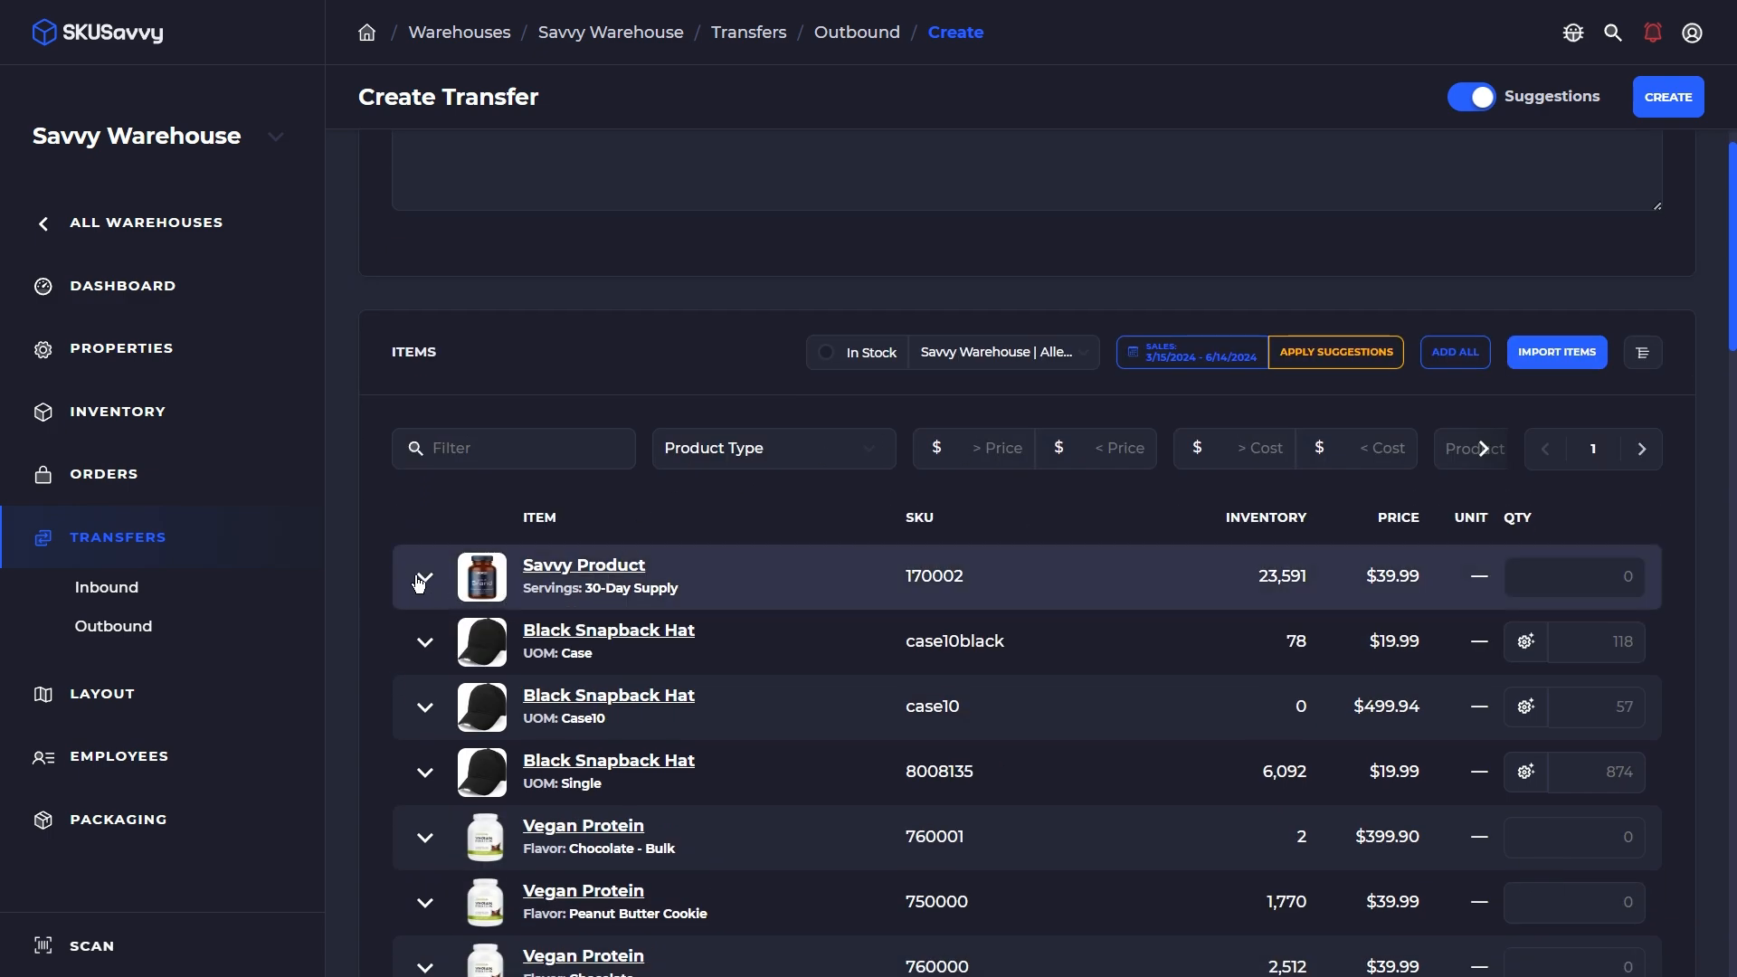
click(419, 582)
scroll(536, 568, down, 2)
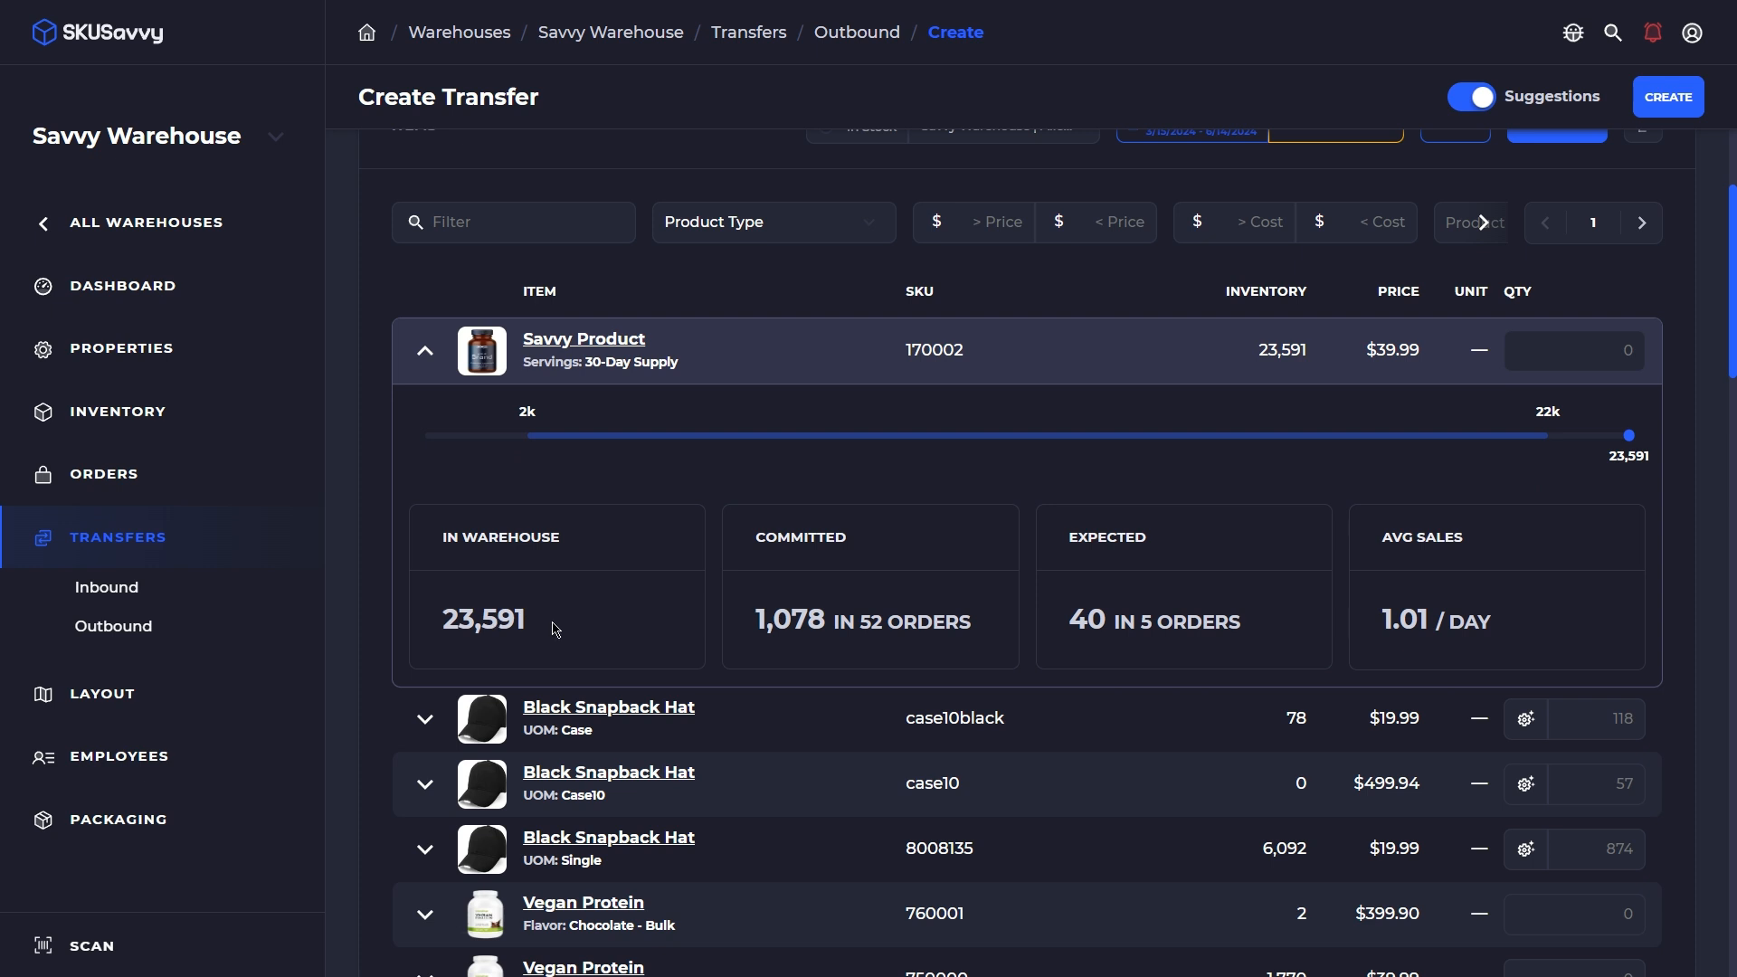
scroll(1018, 201, up, 1)
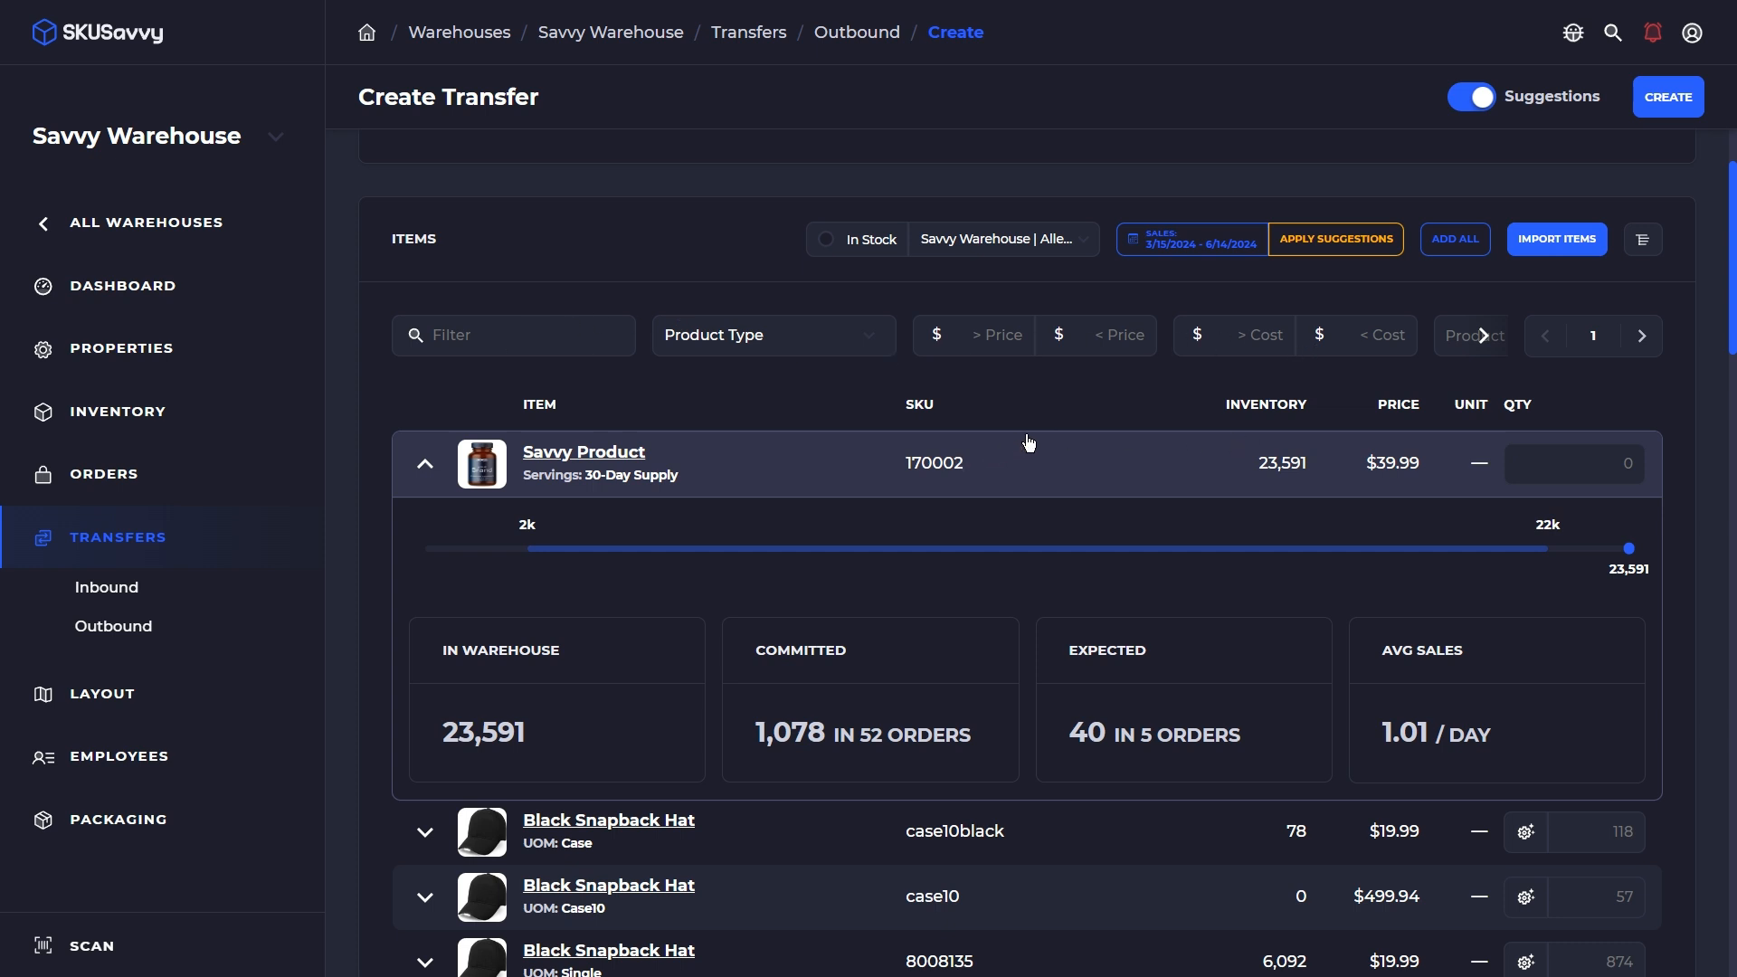
click(112, 628)
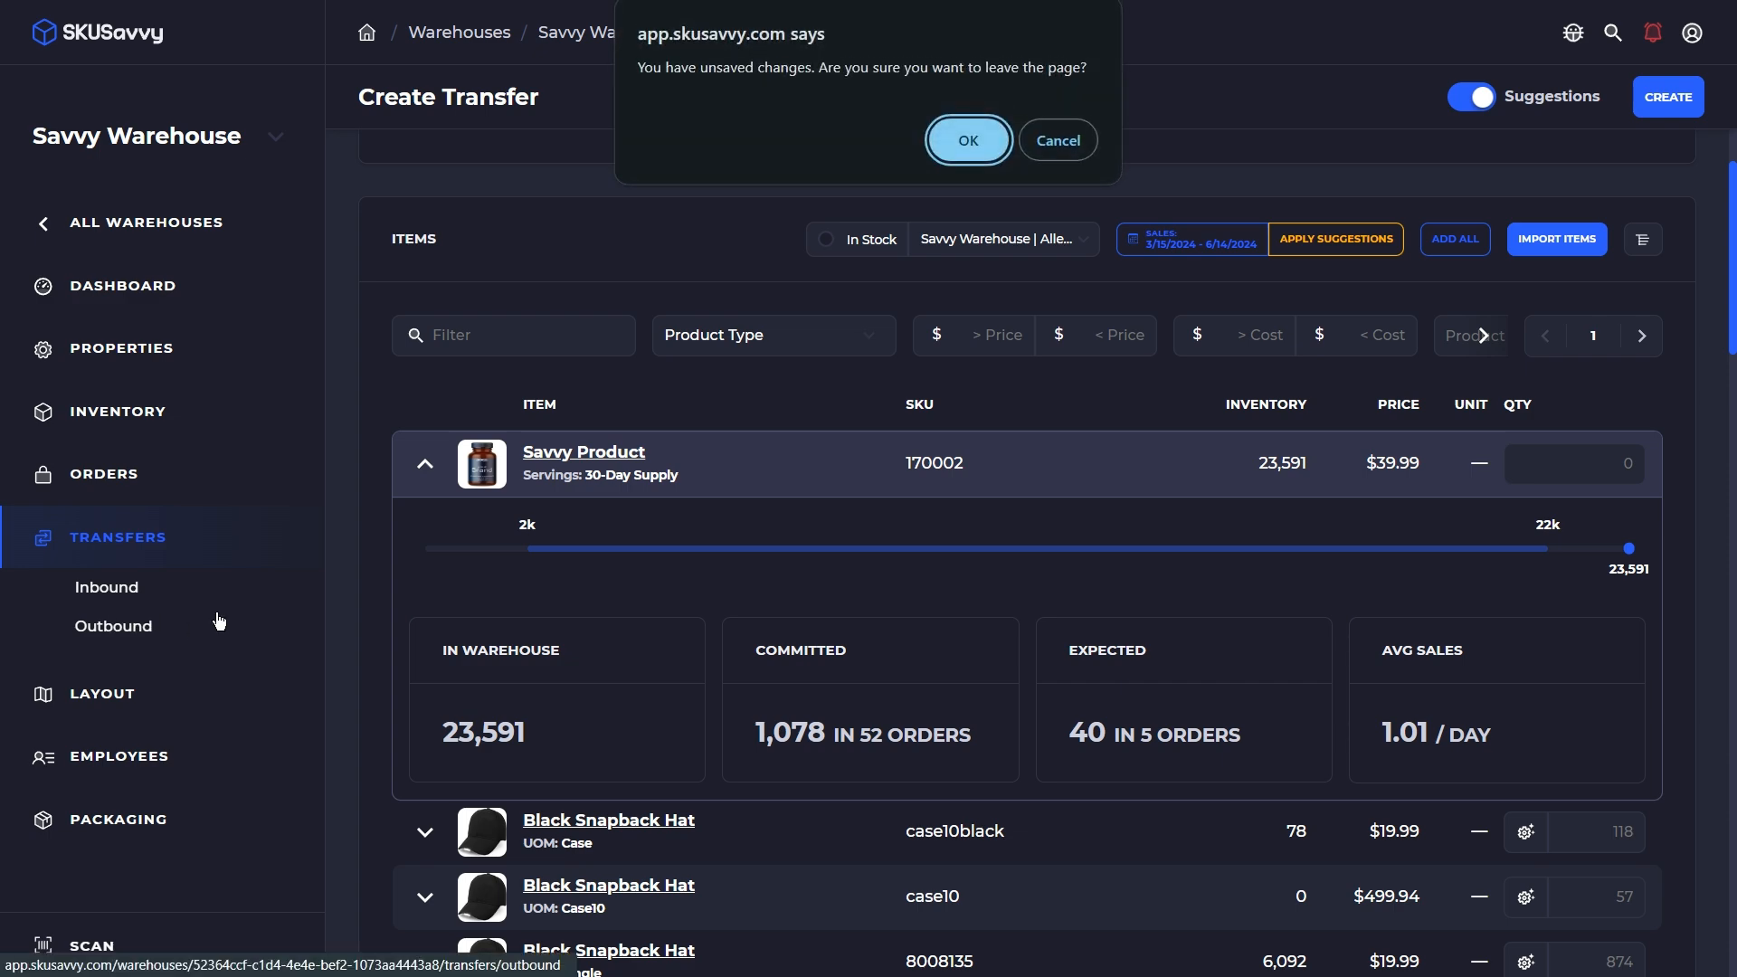
key(Return)
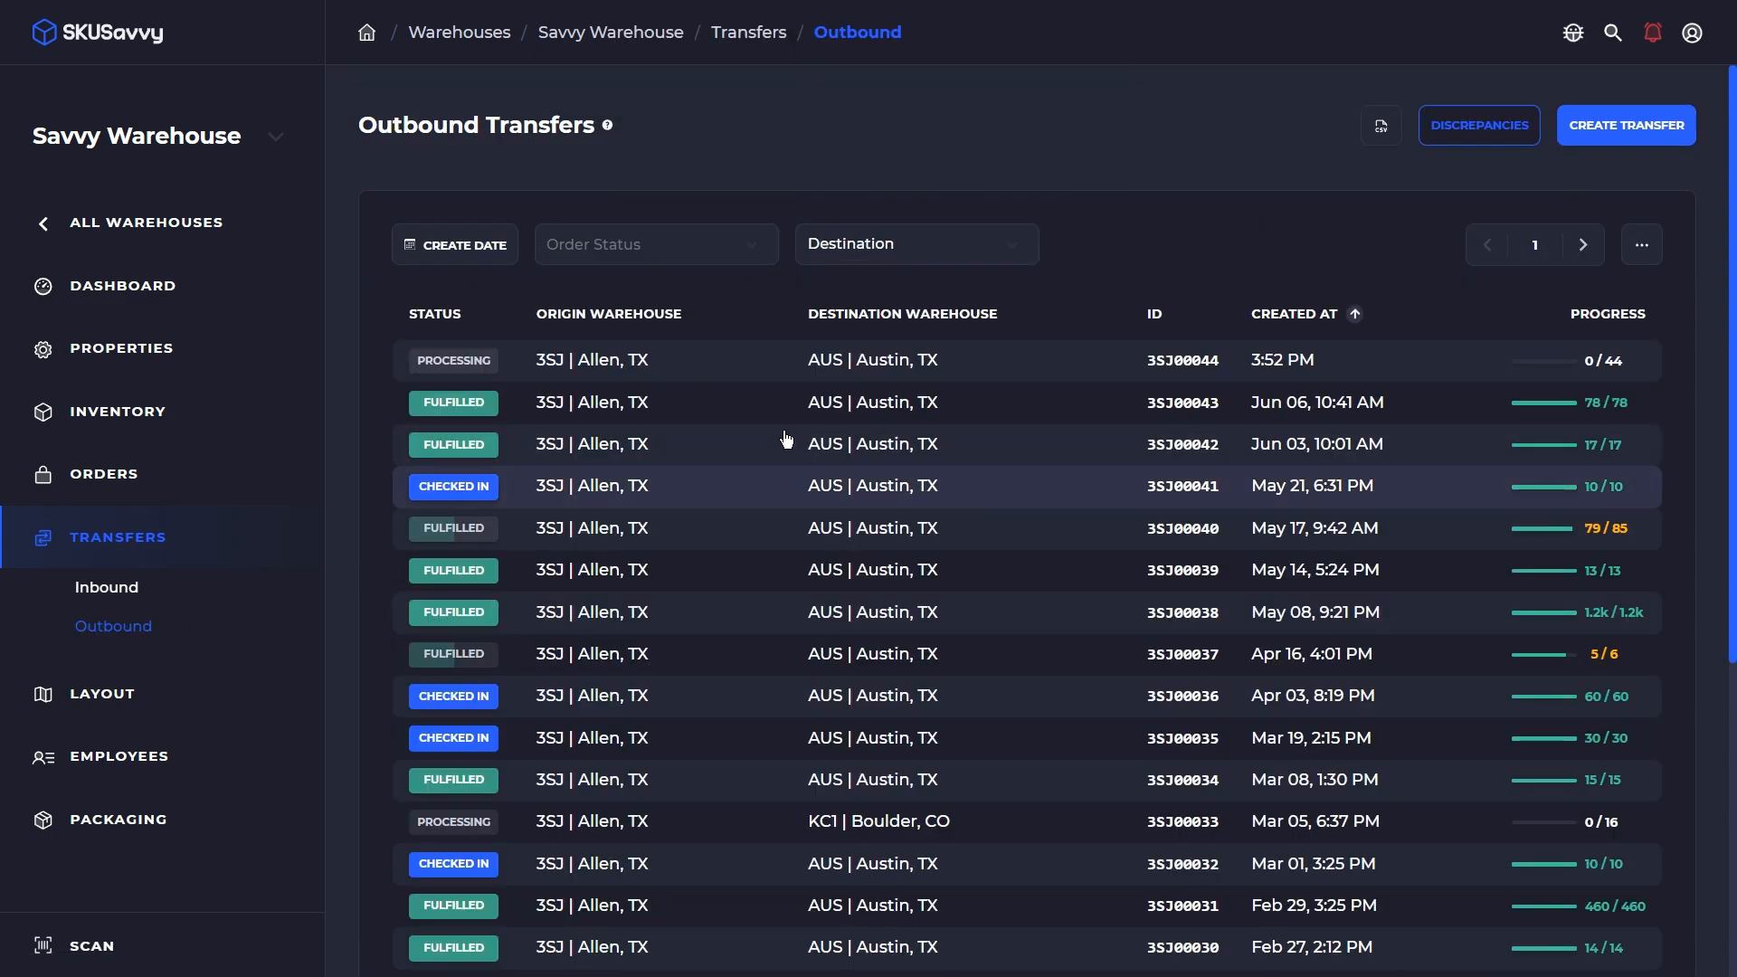
Open the newest processing transfer to Austin Warehouse and start fulfilling its shipment
click(763, 366)
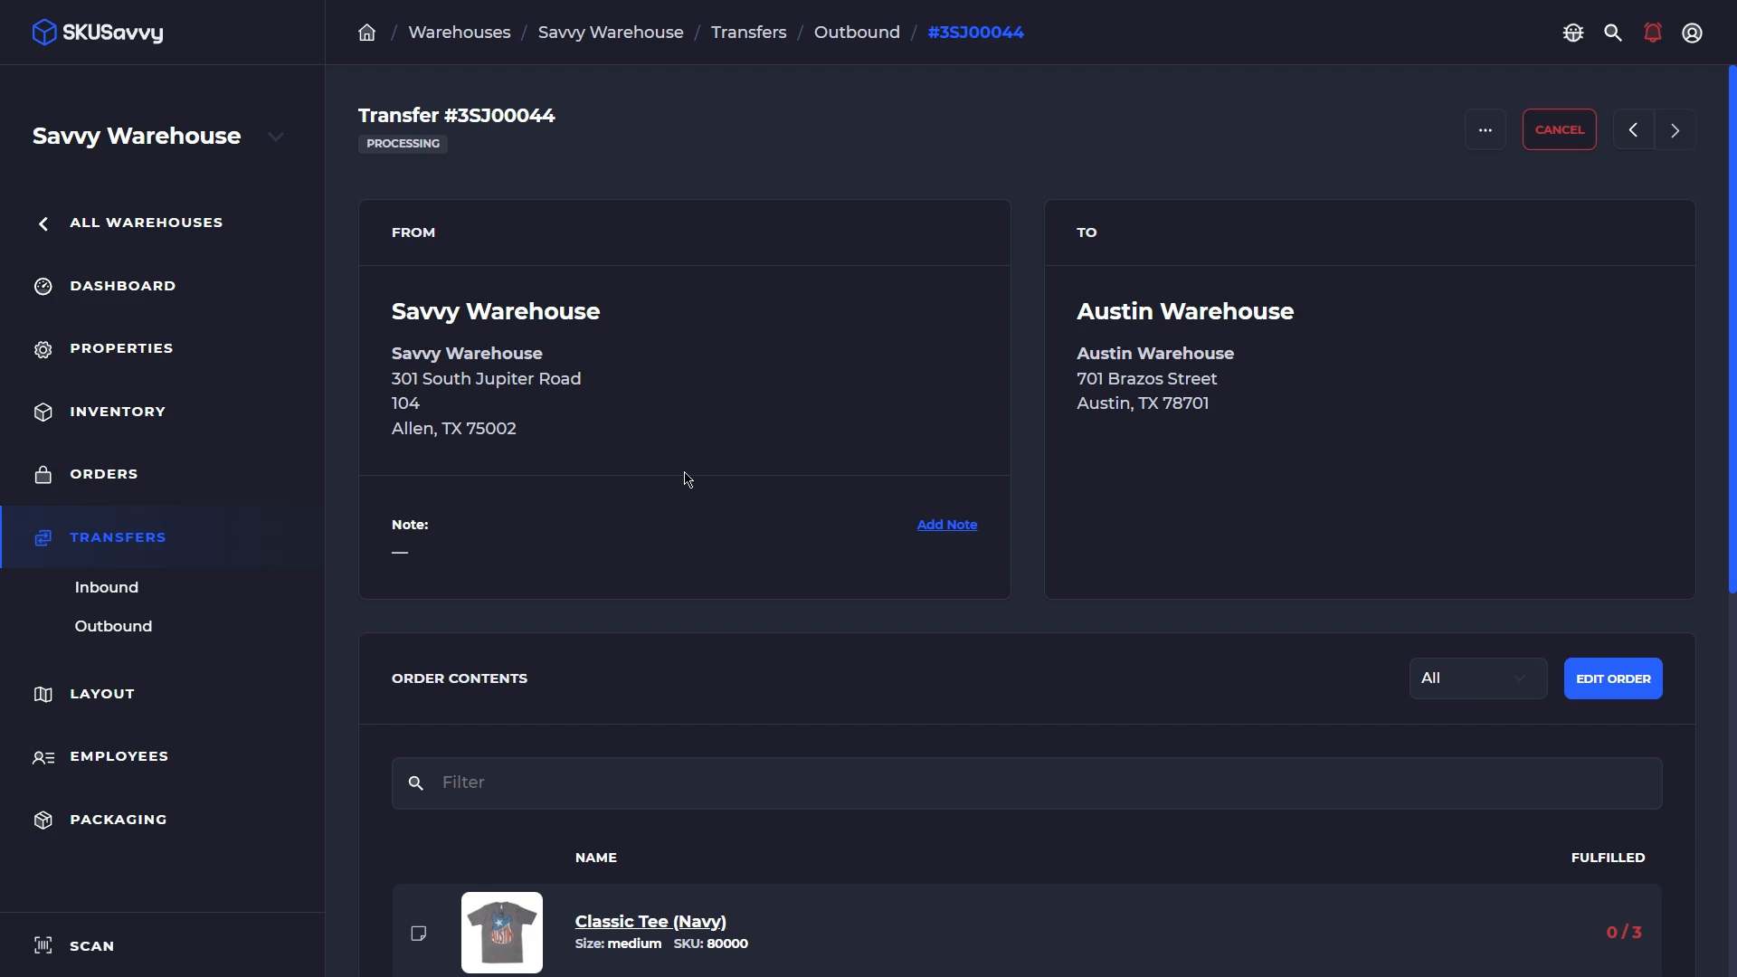
scroll(673, 480, down, 7)
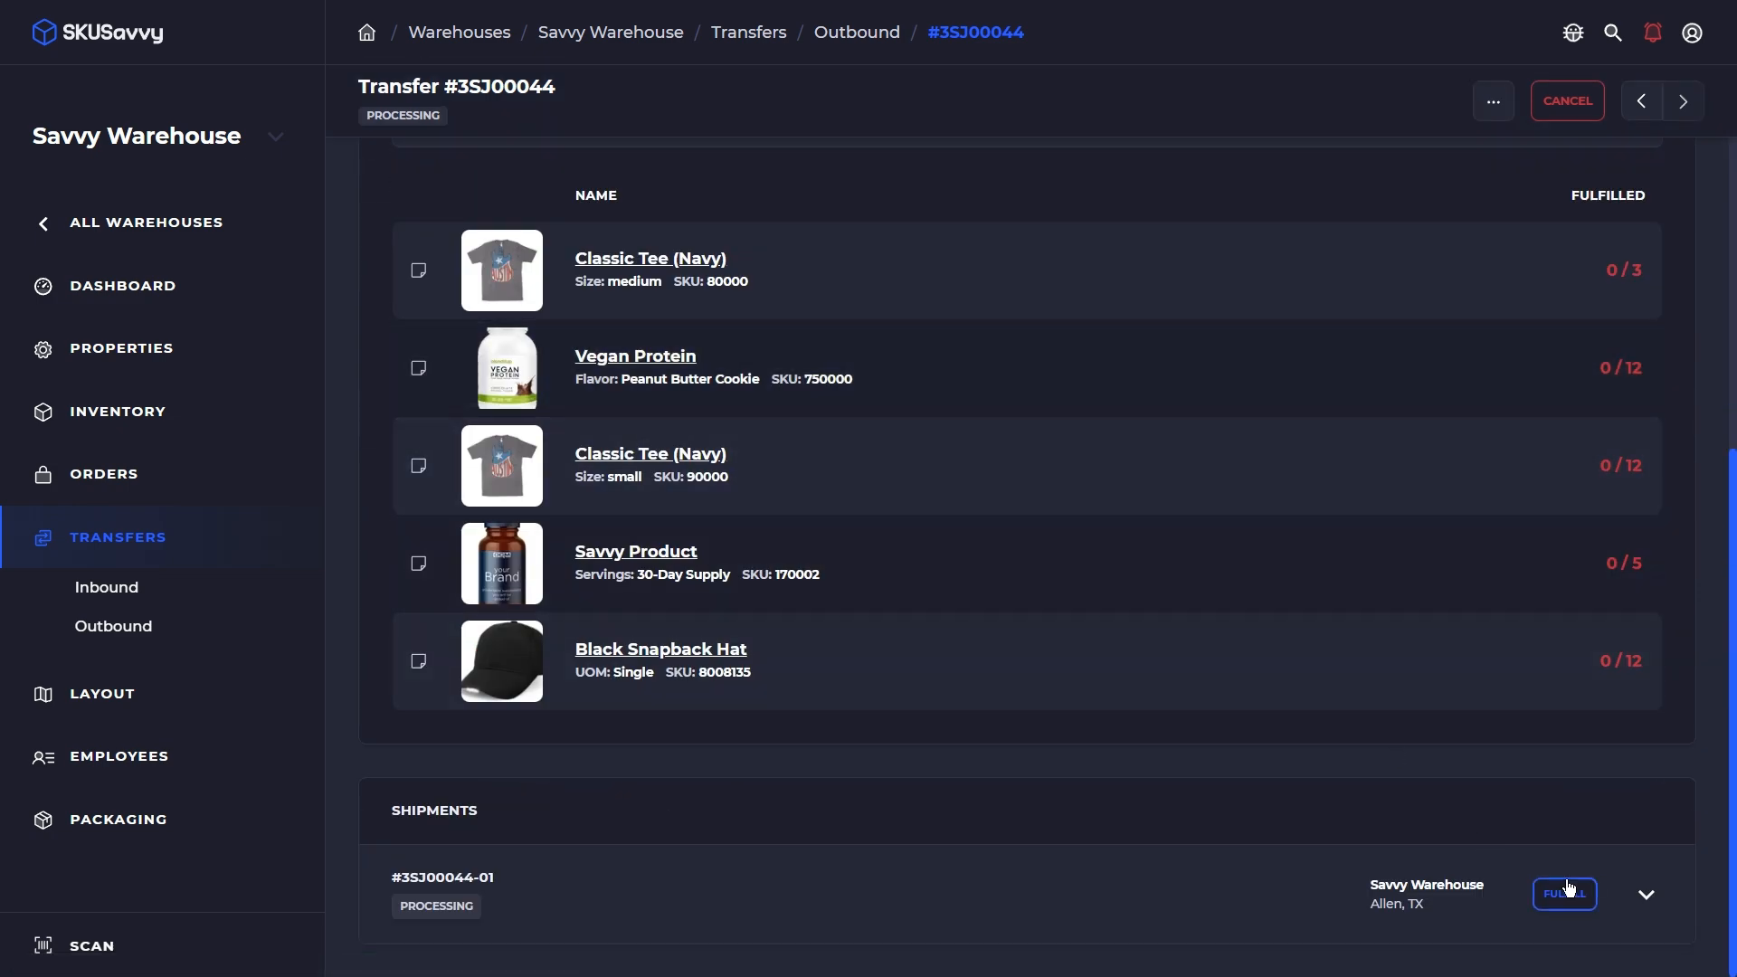
click(1572, 895)
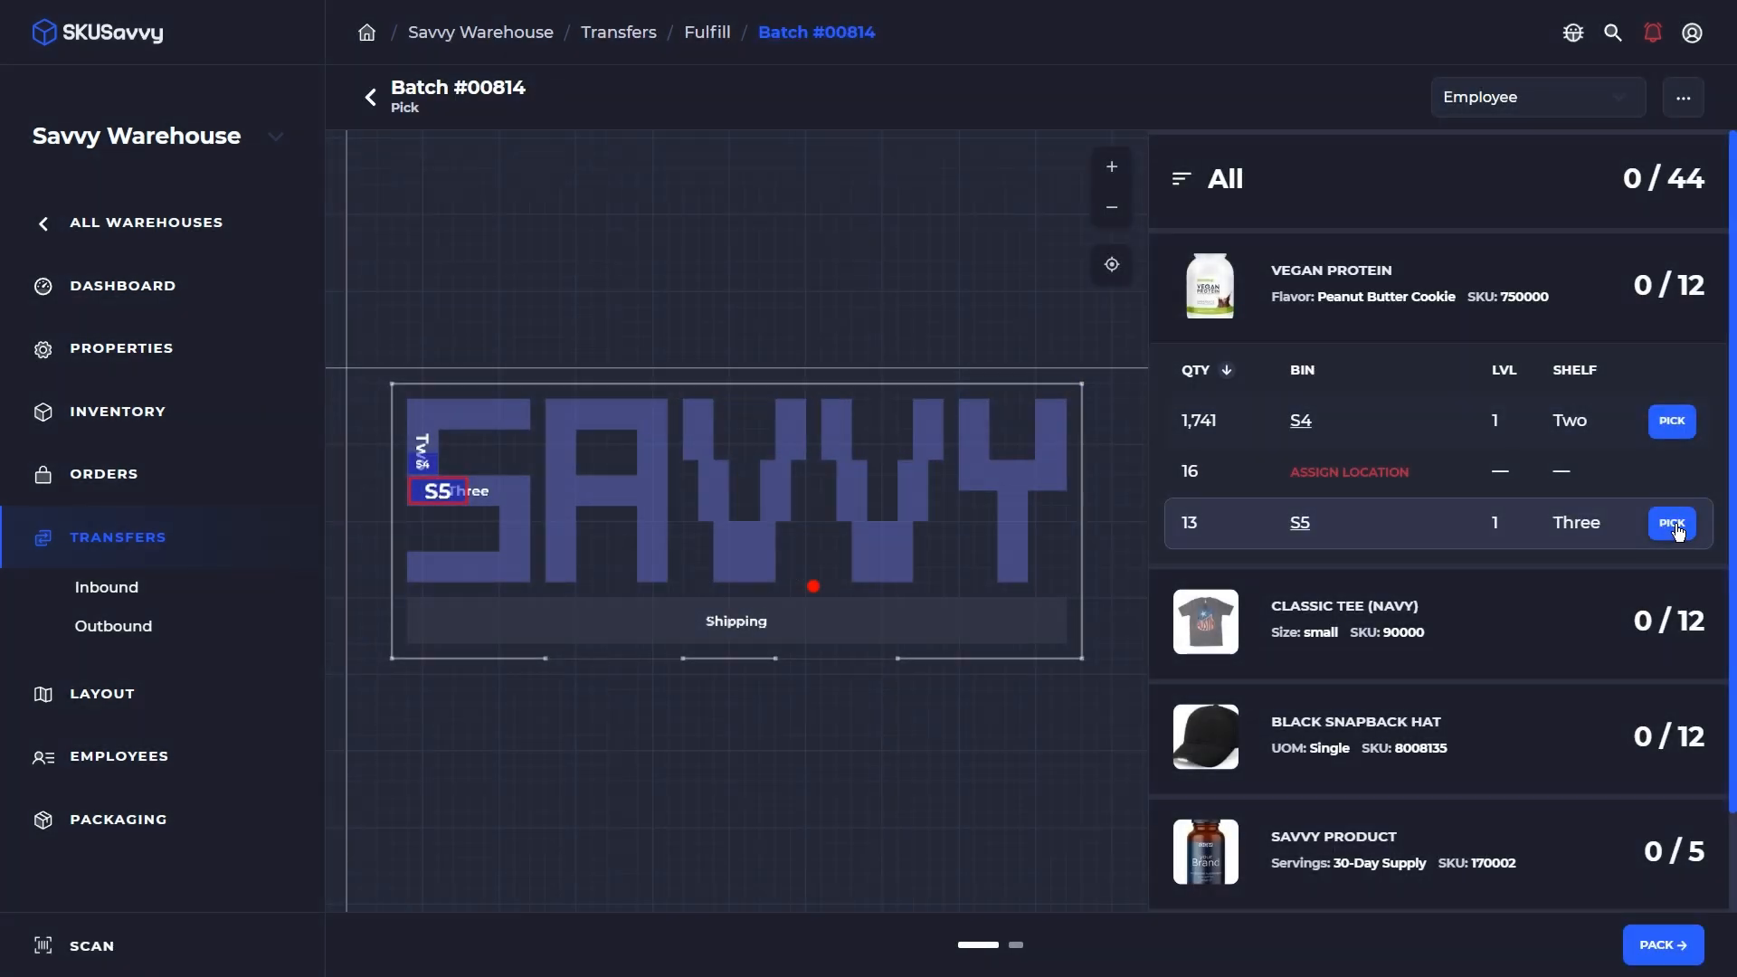
Pick 12 Vegan Protein from bin S5, shelf Three, and 12 small Classic Tees (Navy) from bin V7, shelf Eleven
click(1674, 525)
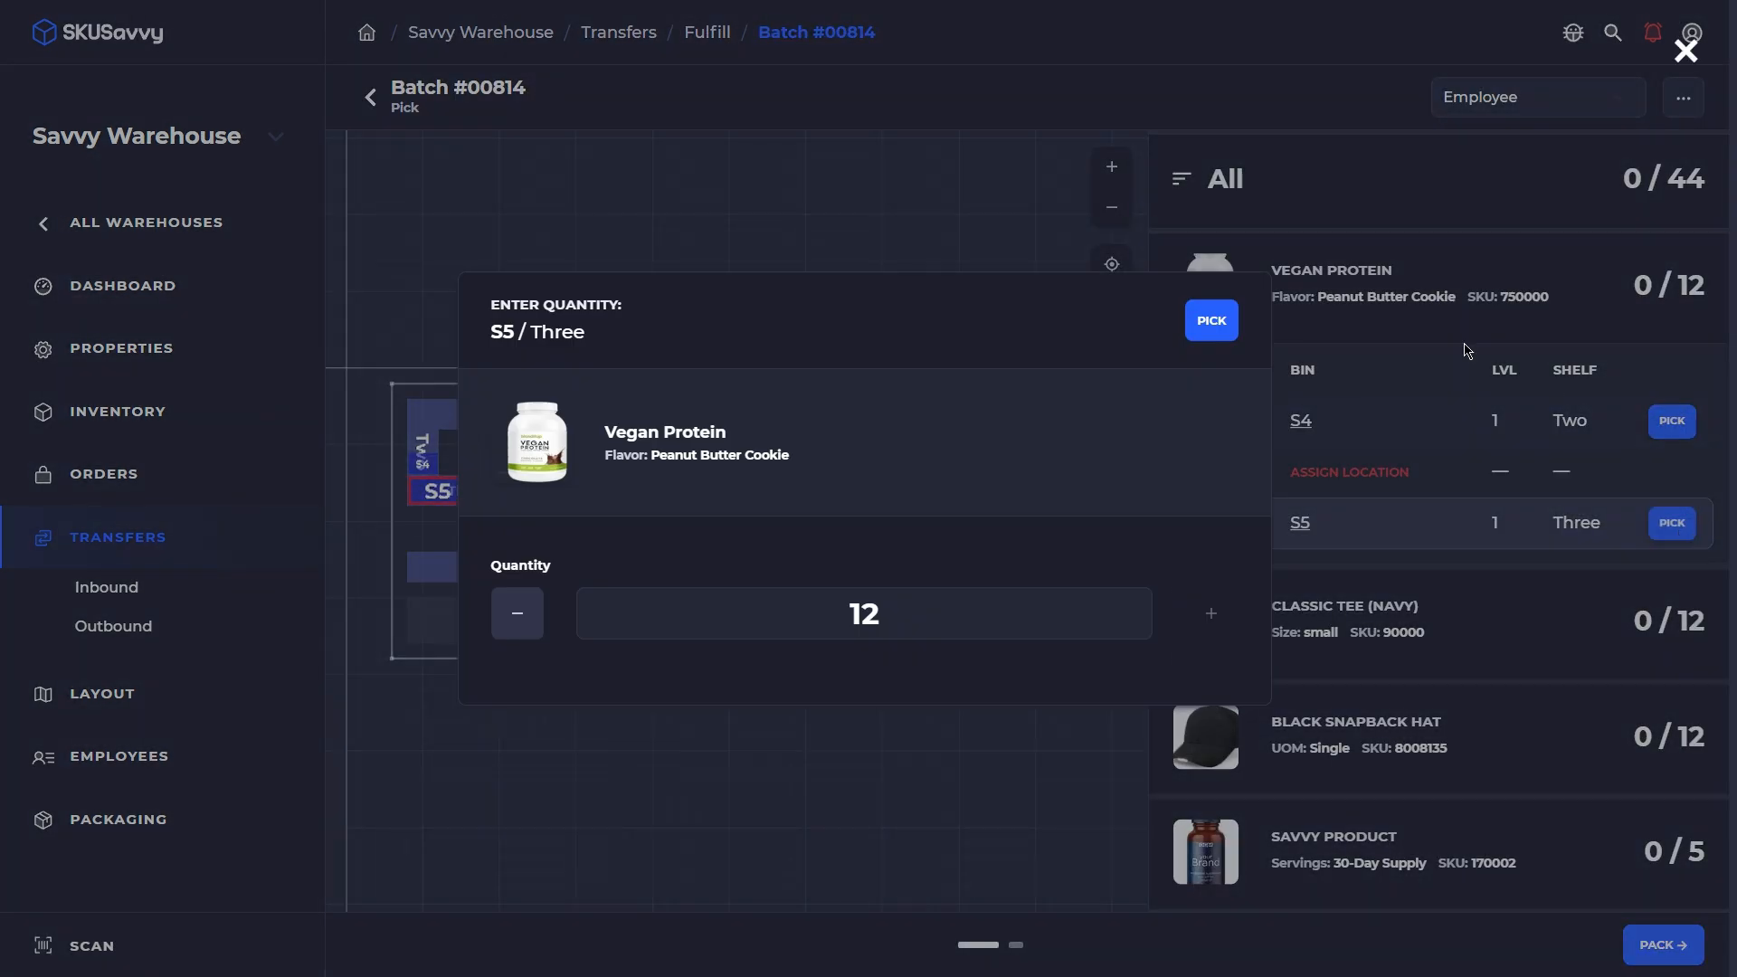
click(1200, 326)
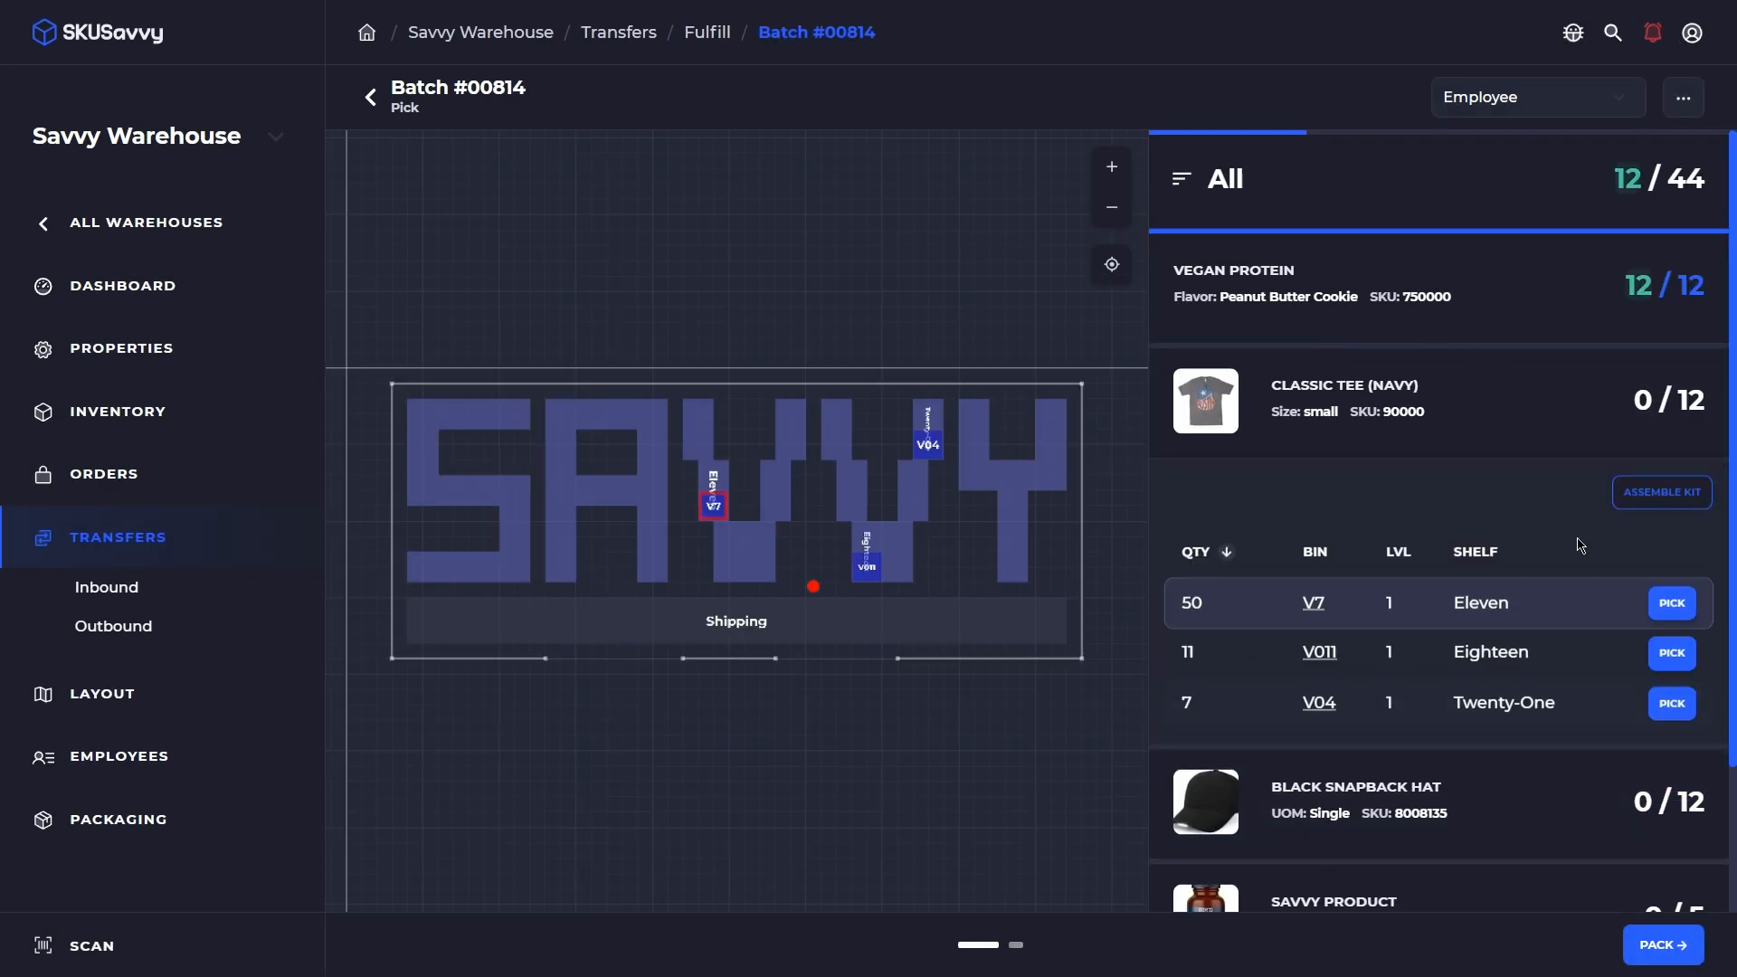
click(1669, 606)
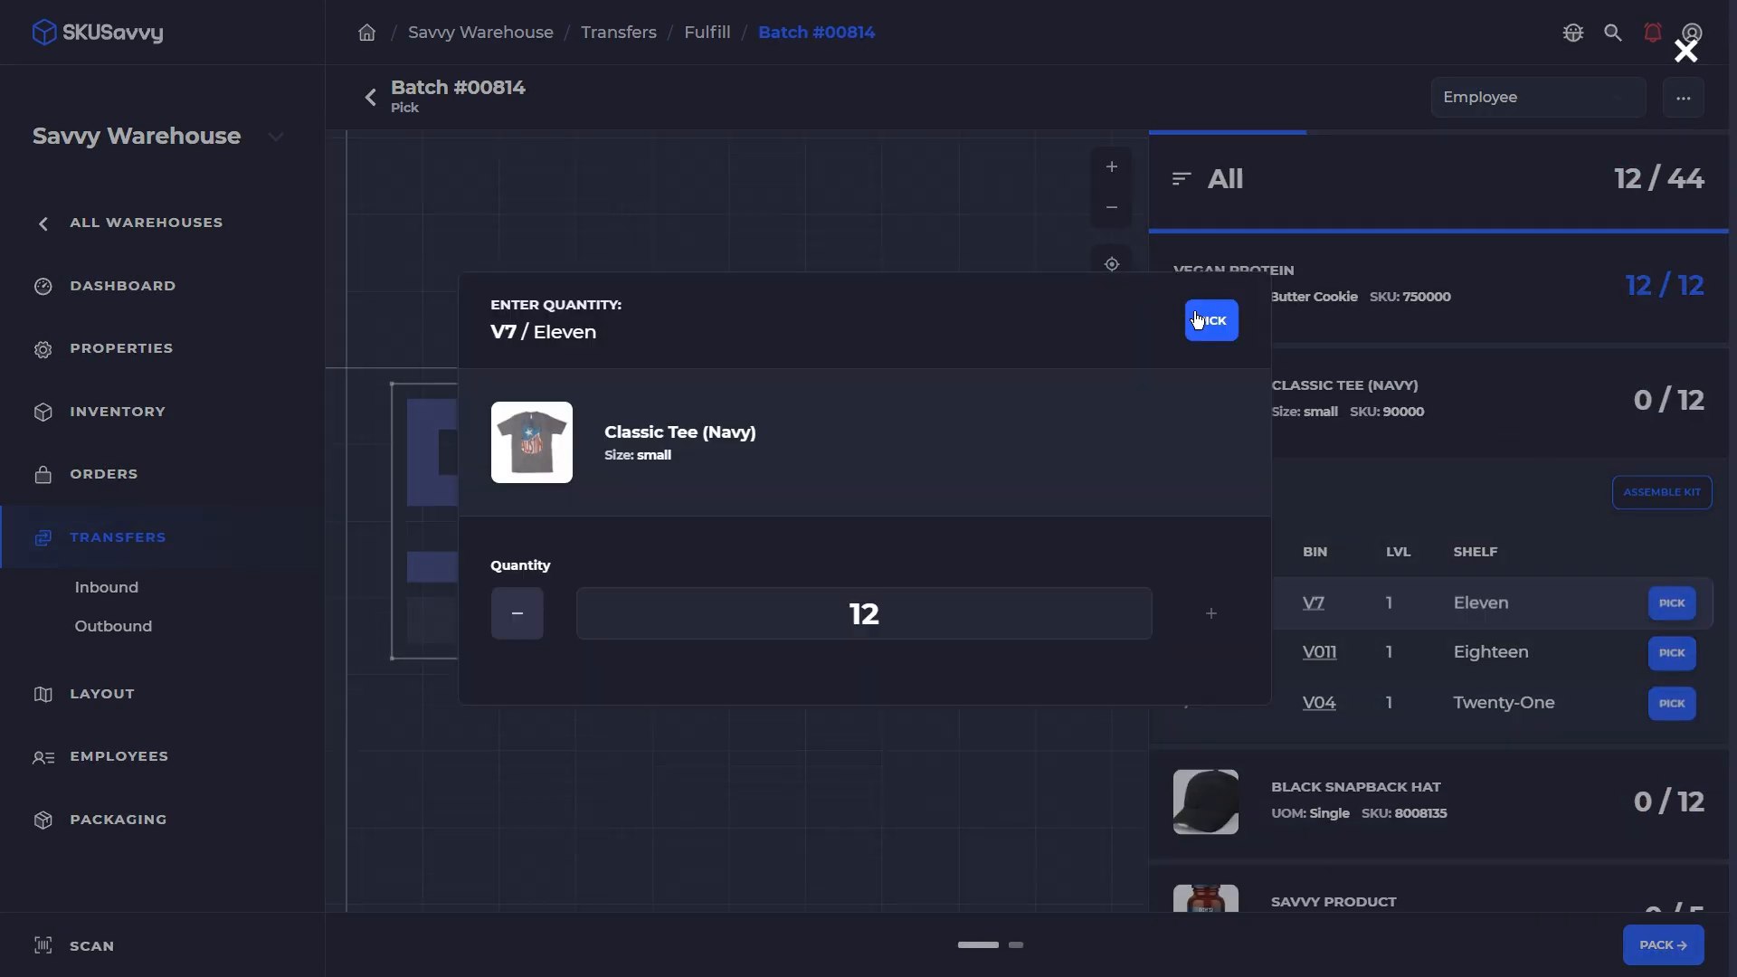
click(1235, 336)
Pick 12 single Black Snapback Hats and 5 Savvy Product 30-Day Supply from bin V4, shelf Fifteen
click(1672, 651)
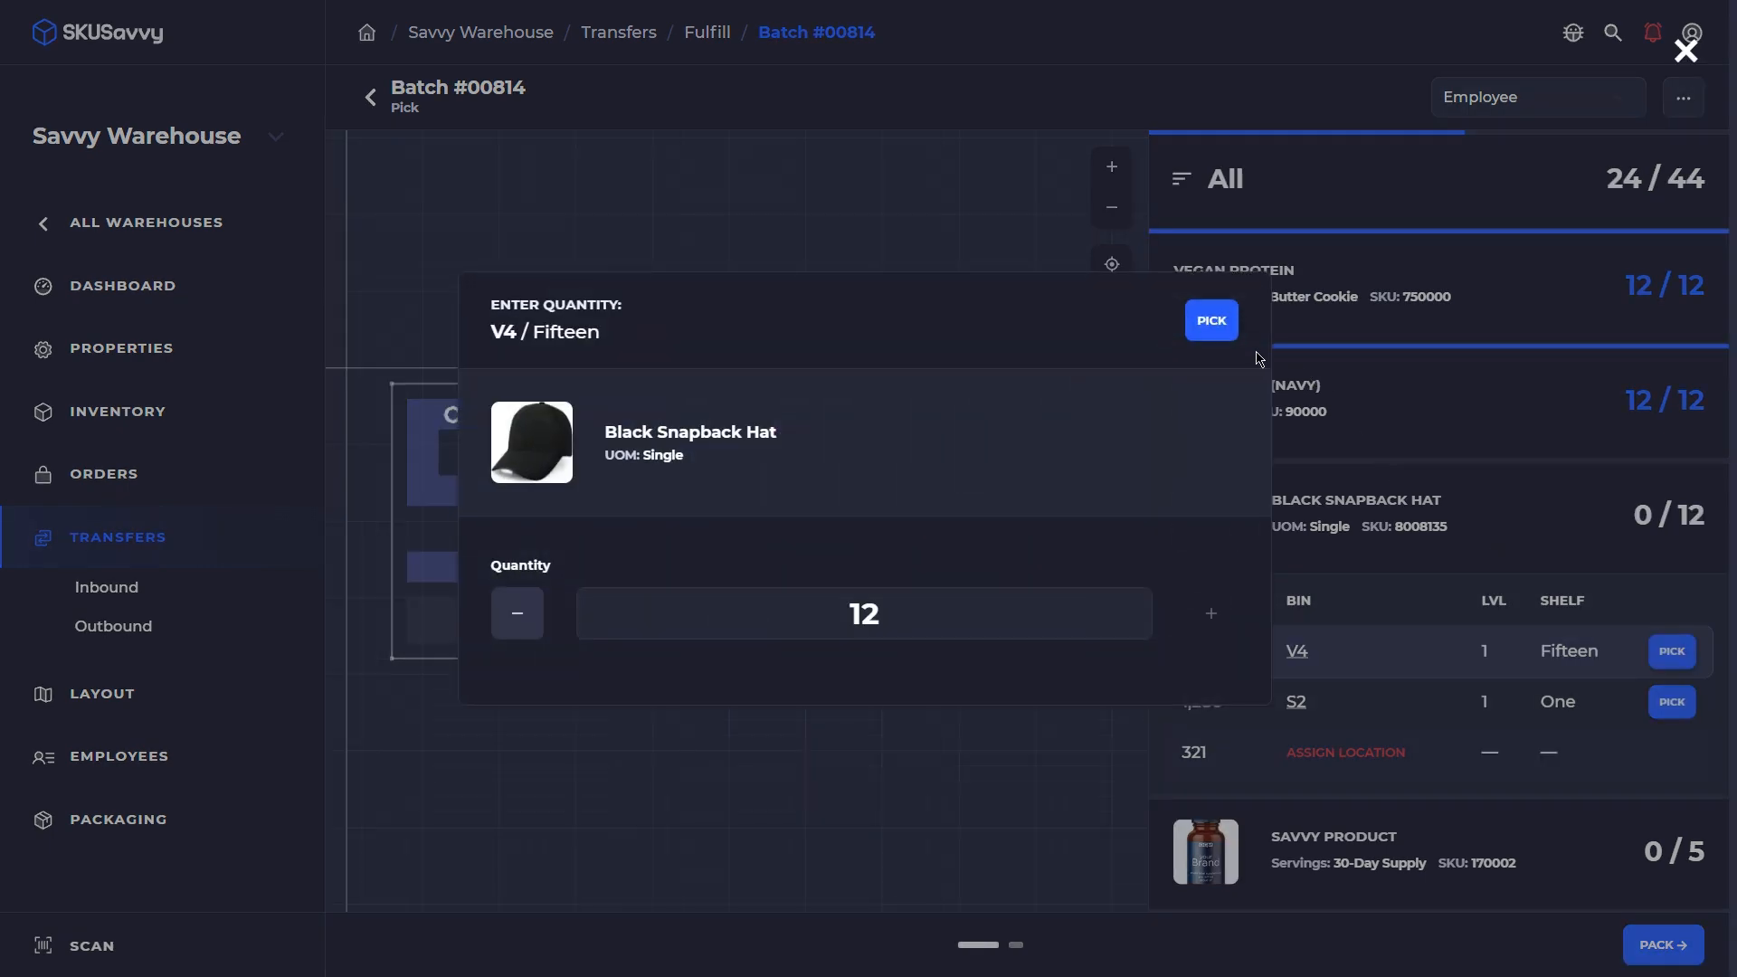
click(1206, 321)
click(1672, 766)
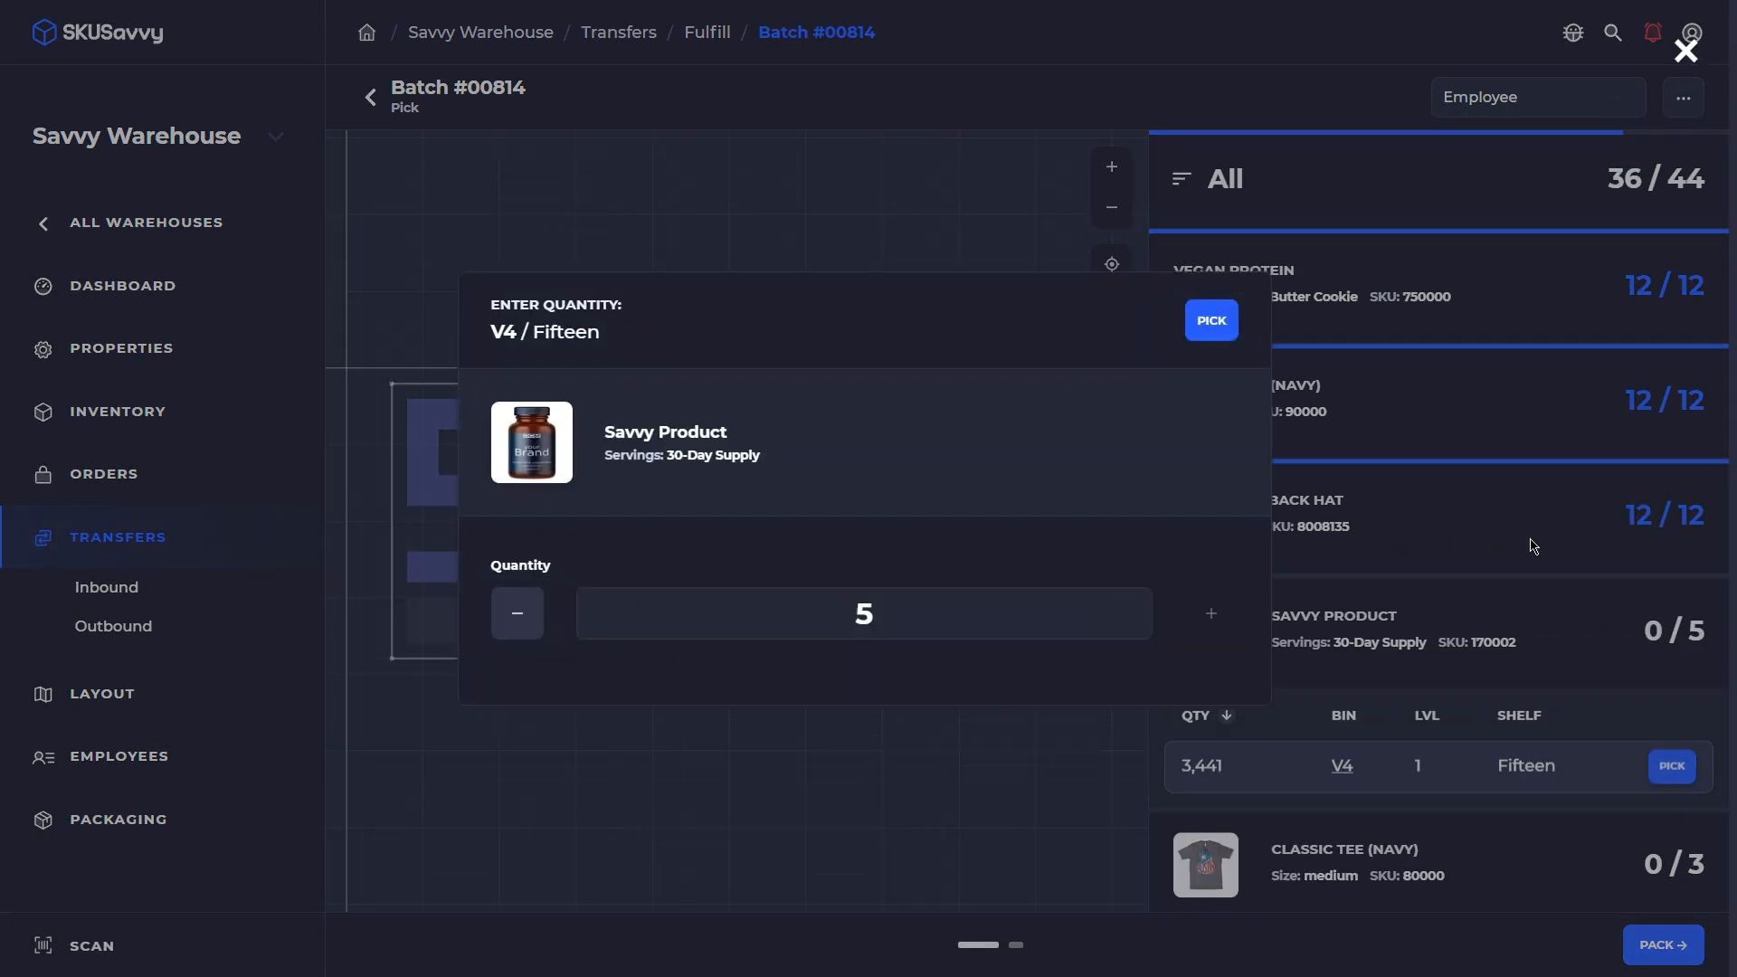
click(1212, 321)
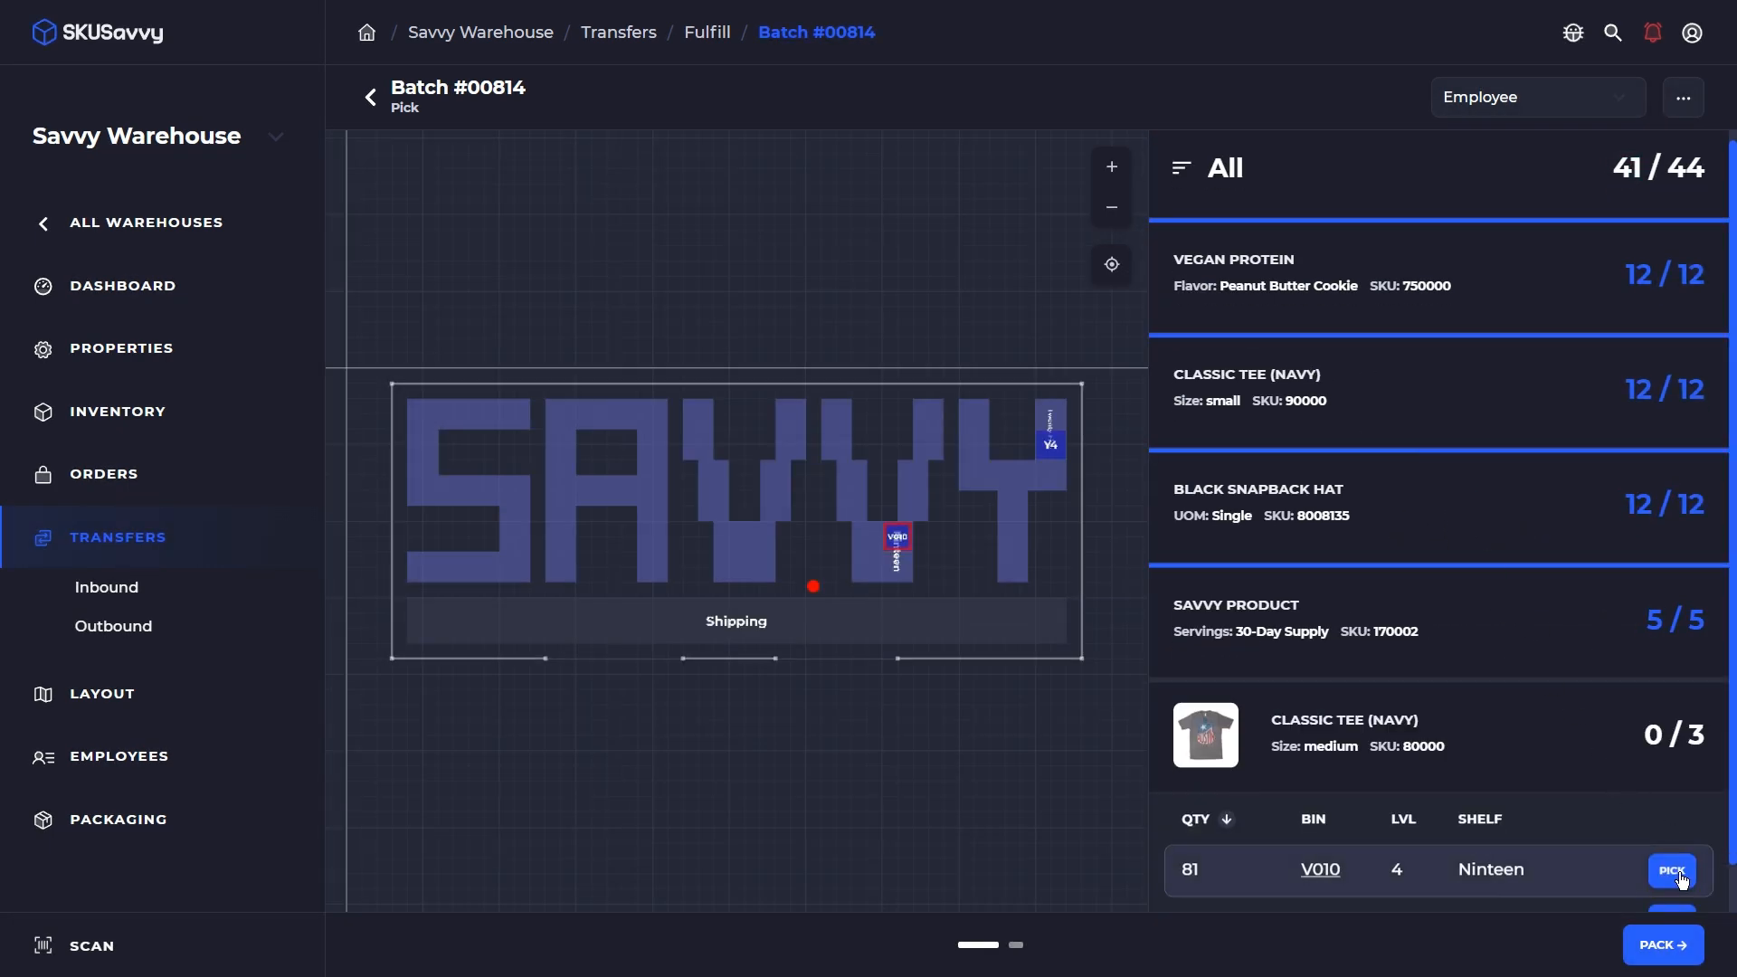
Pick 3 medium Classic Tees (Navy) from bin V010, level 4, and move the batch on to packing
click(1672, 869)
click(1212, 320)
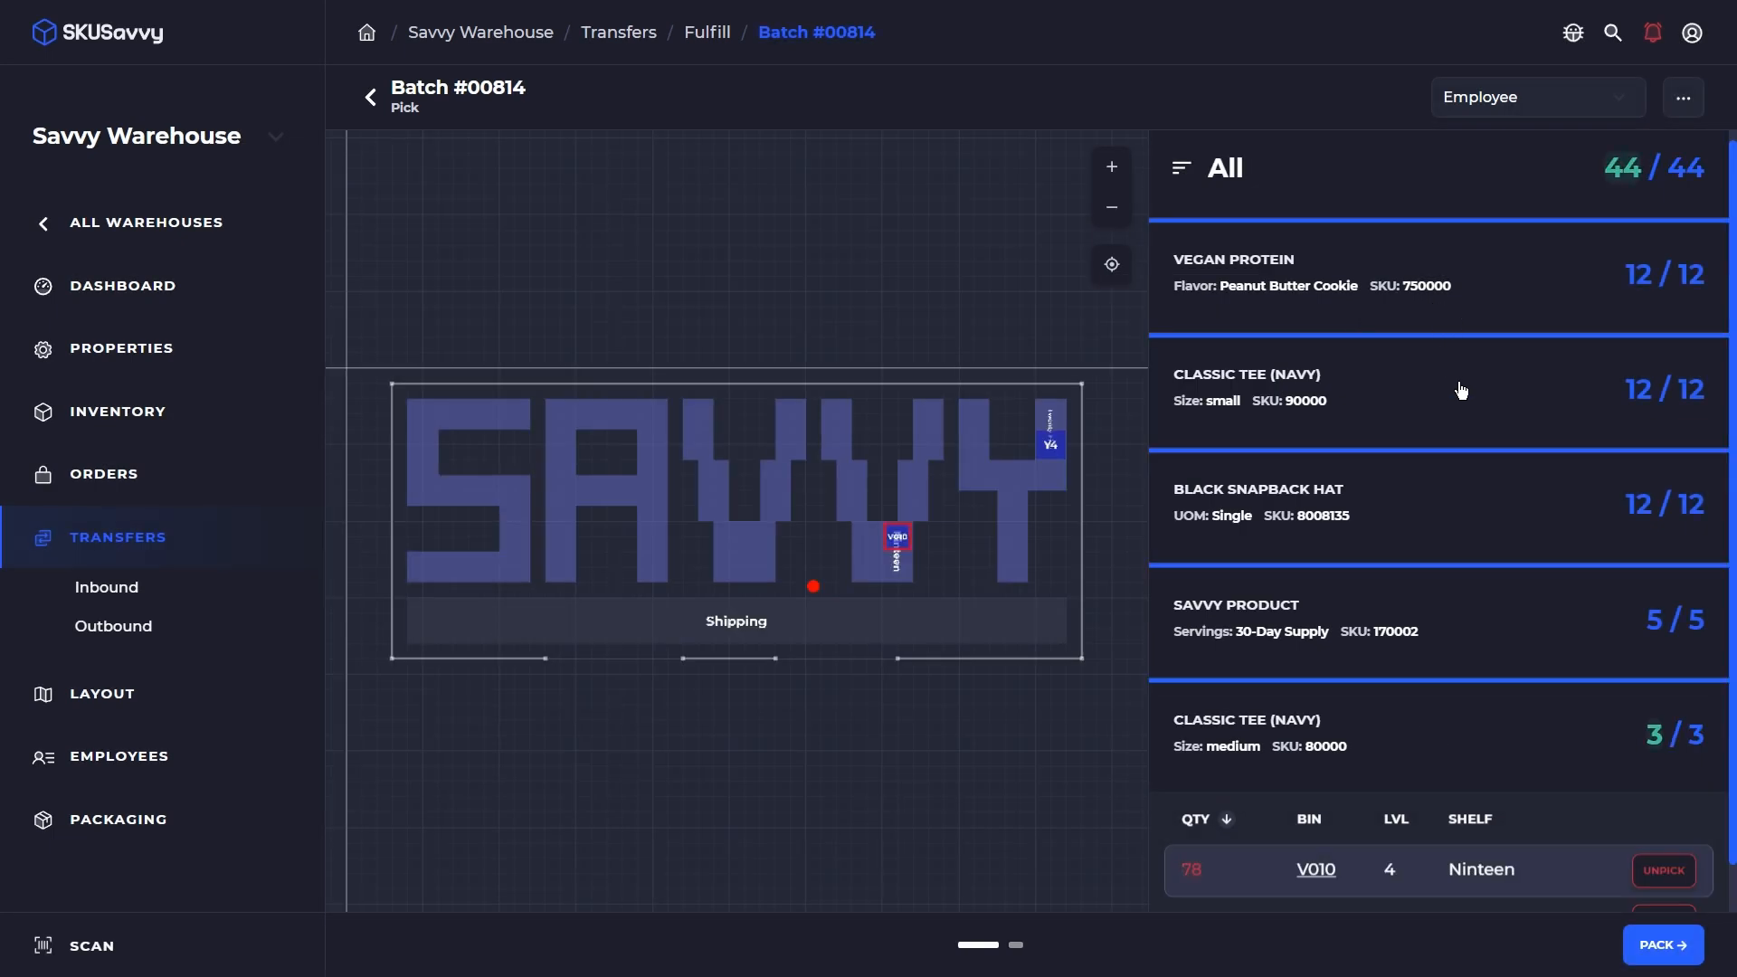
scroll(1493, 543, down, 1)
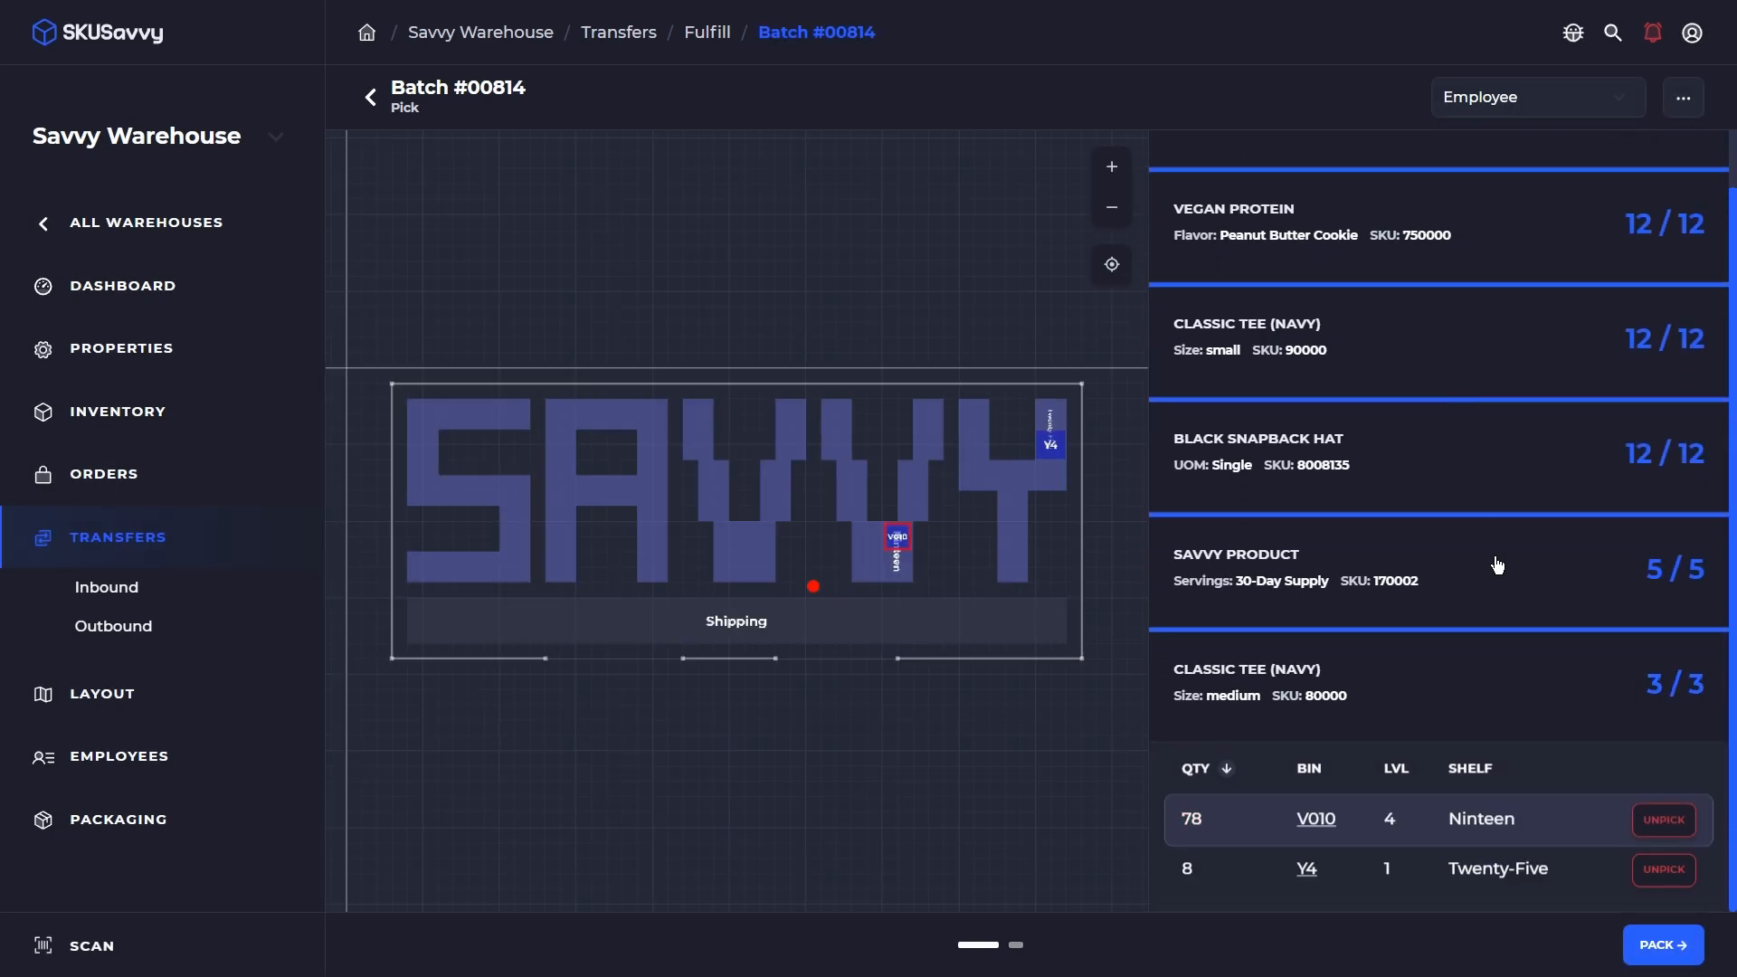
click(1664, 945)
Pack 12 Black Snapback Hats, 3 medium Classic Tees (Navy) and 12 small Classic Tees (Navy) into the transfer shipment
click(846, 371)
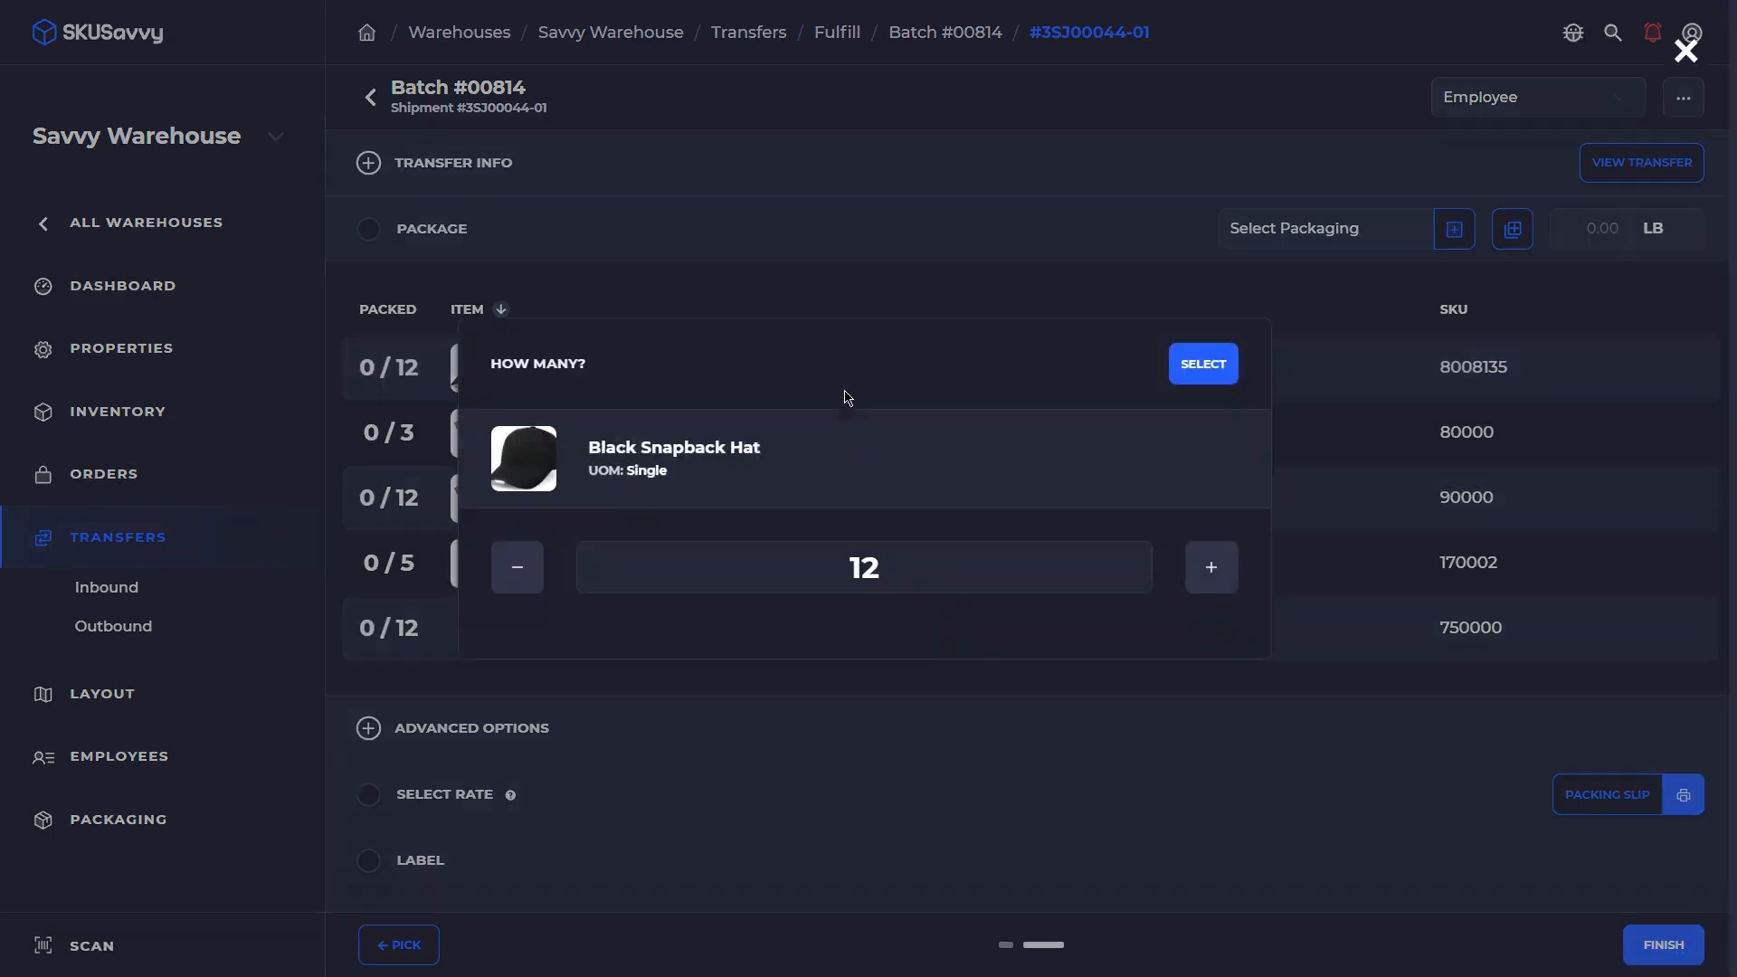
click(1187, 375)
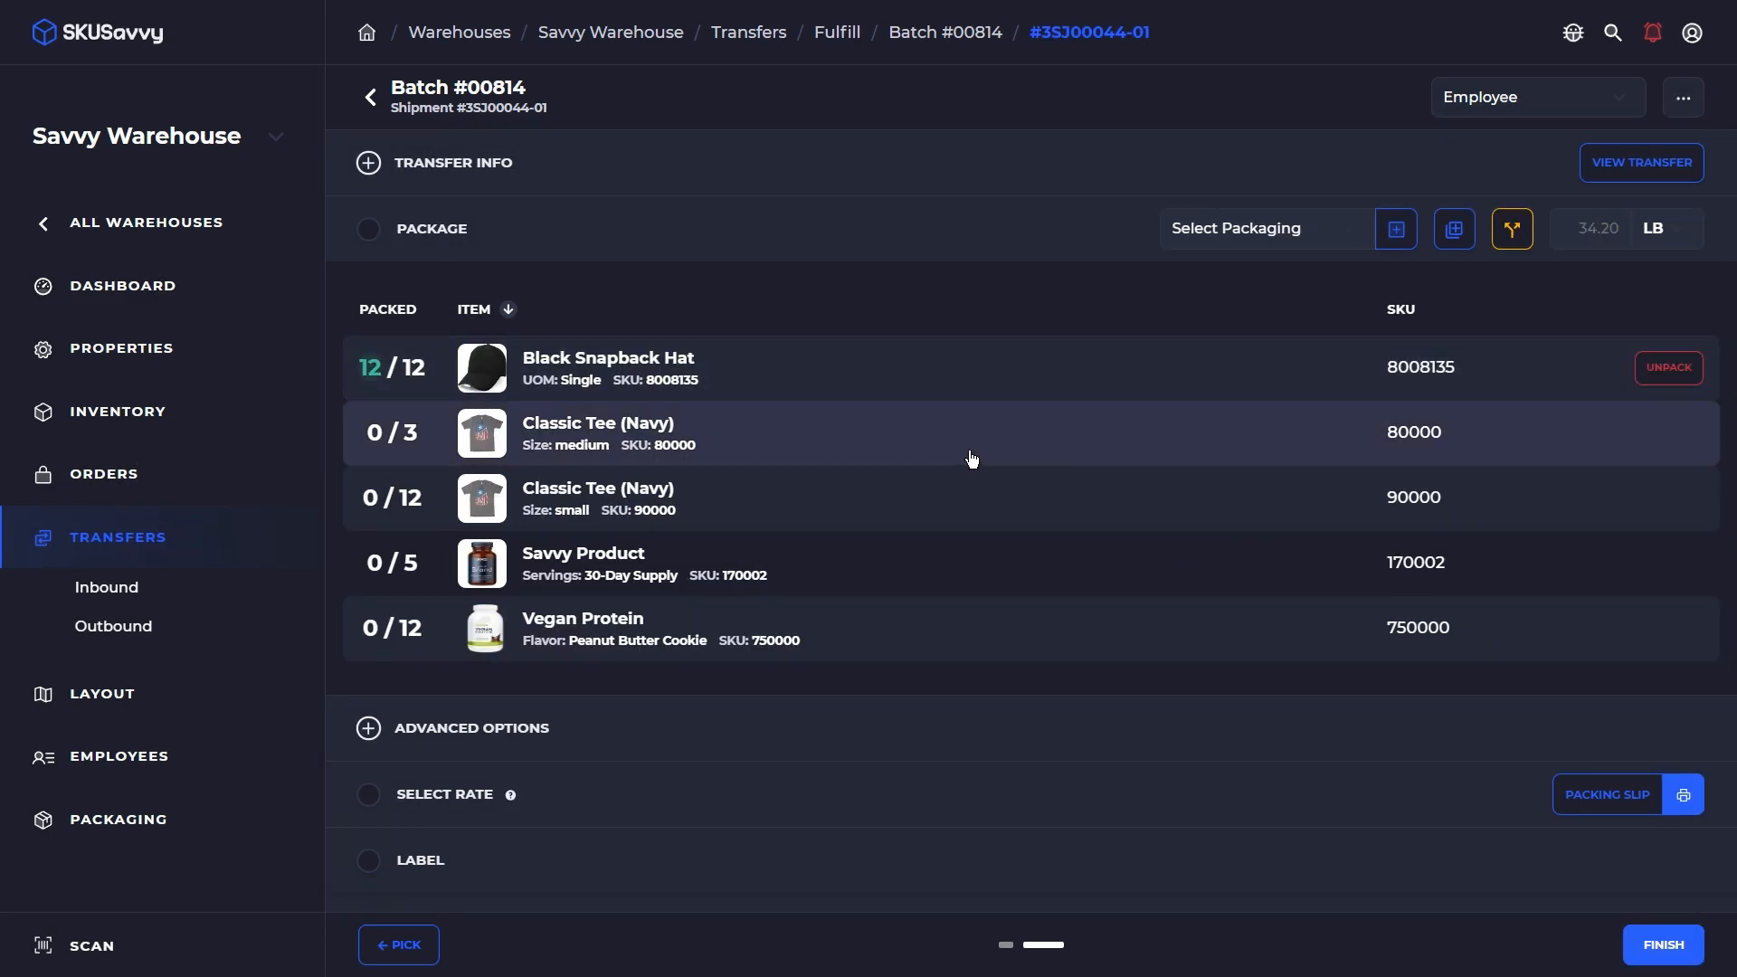
click(972, 460)
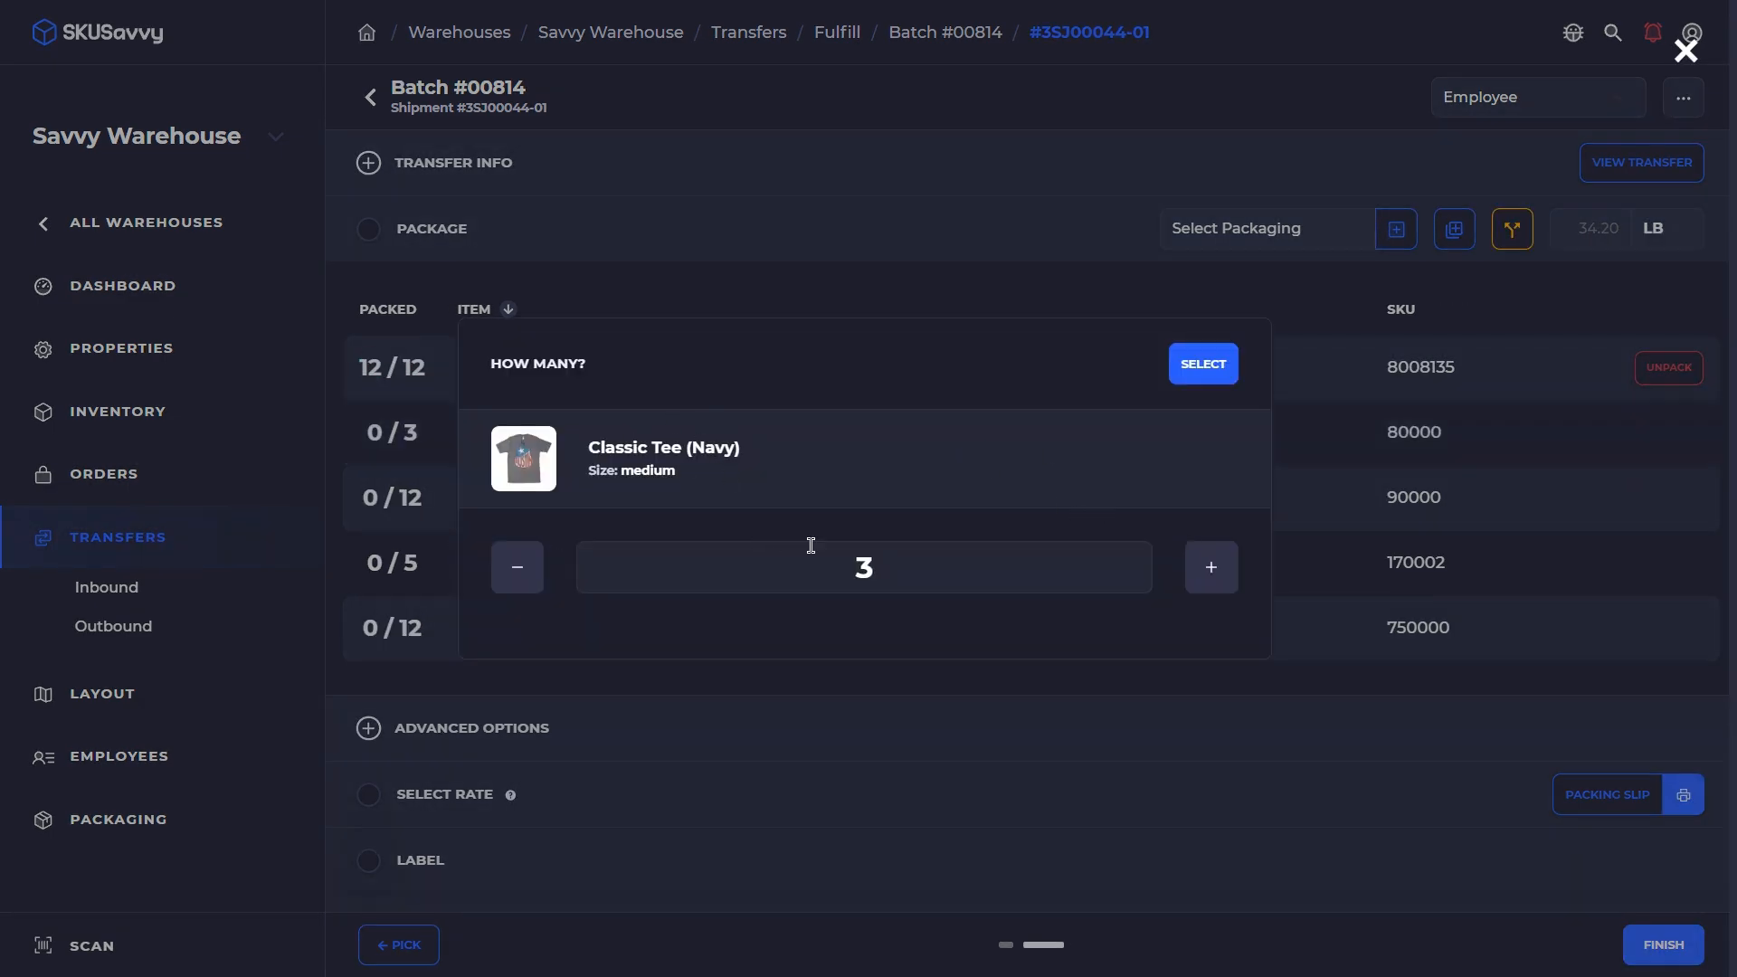
click(1203, 371)
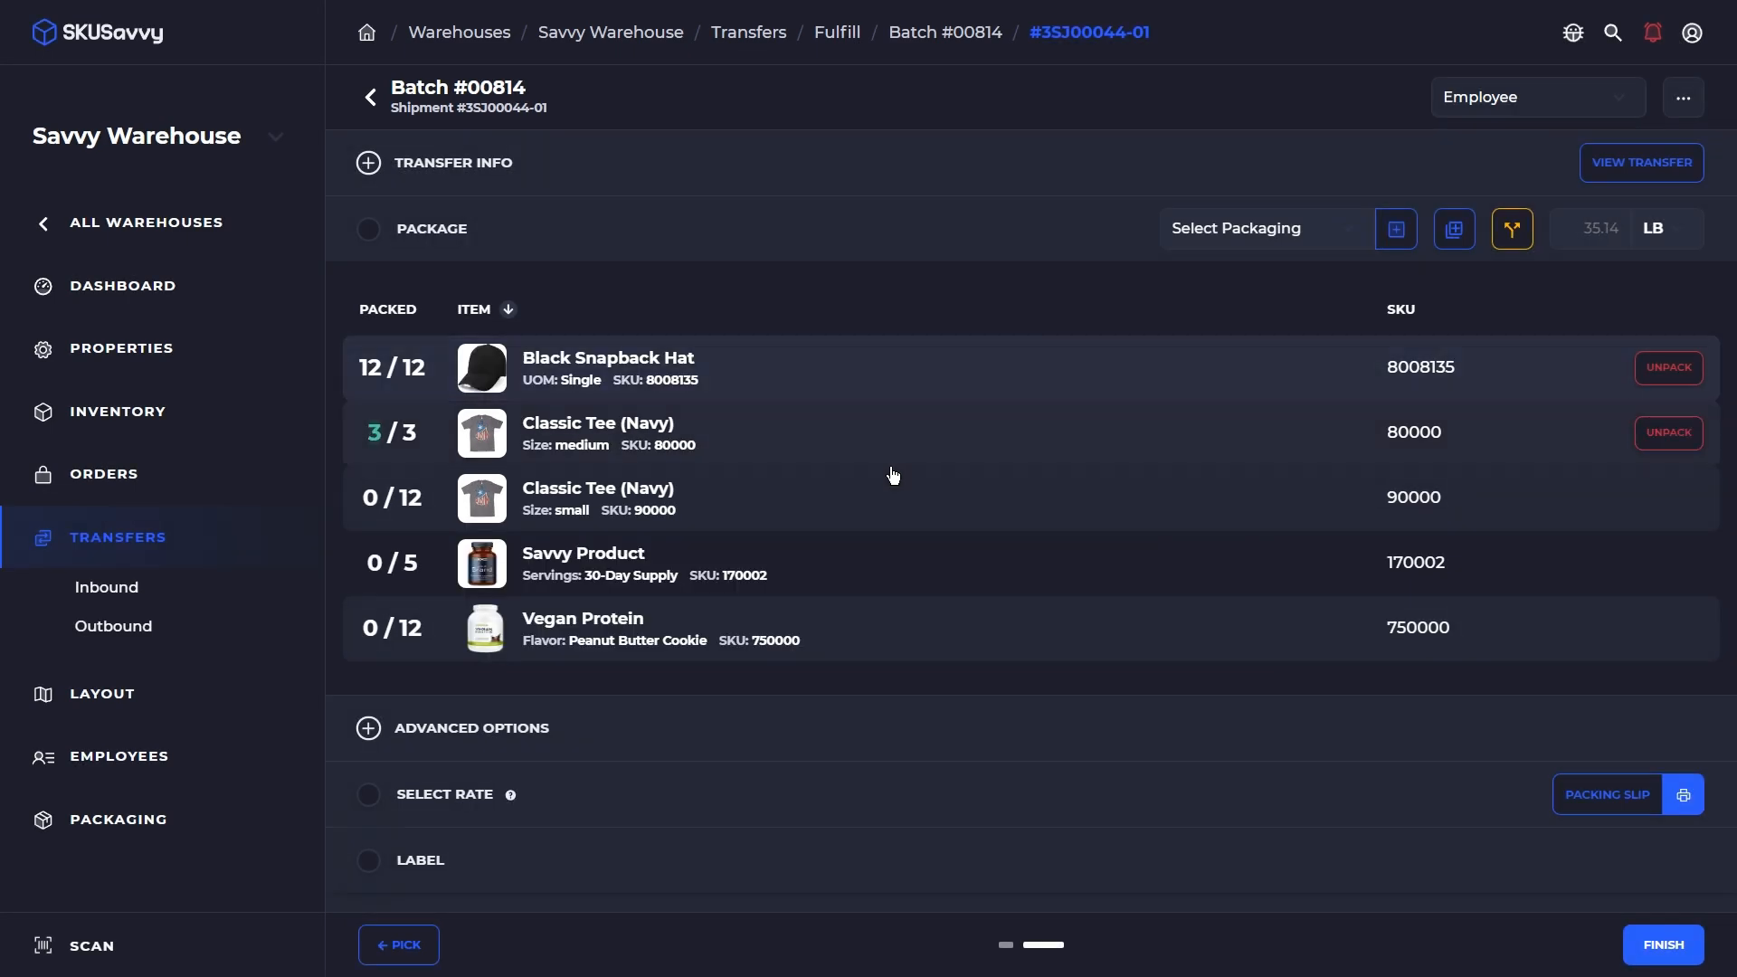
click(837, 504)
click(1218, 371)
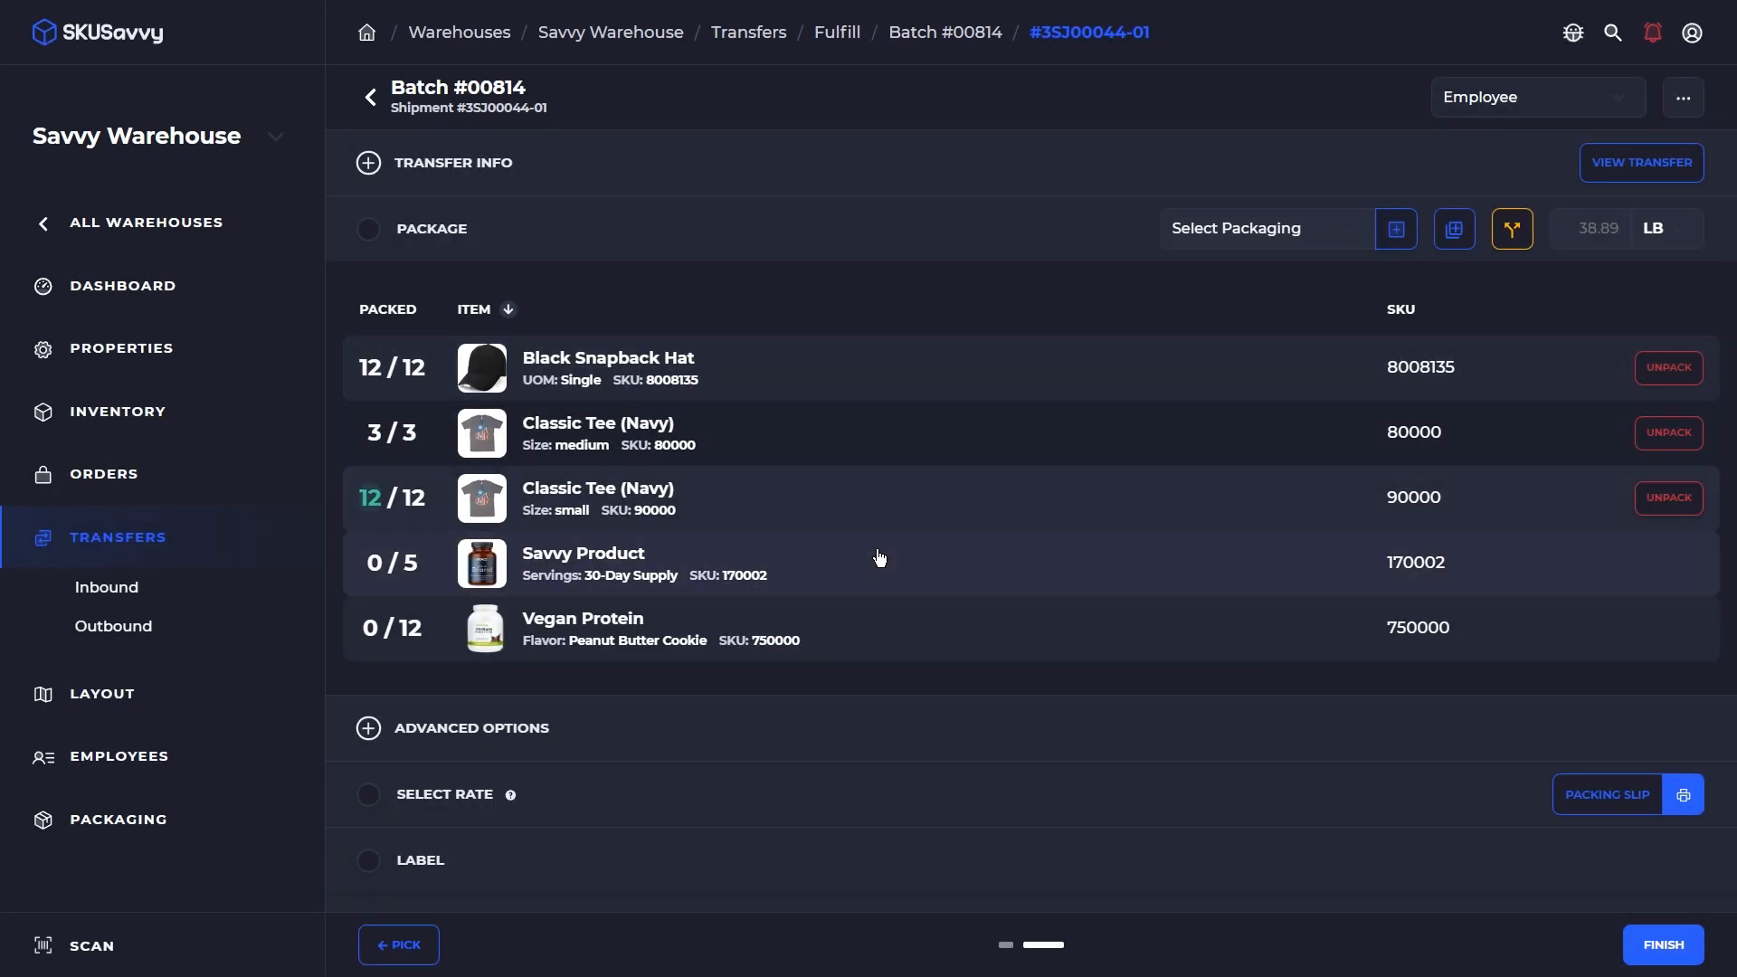
Pack the 5 Savvy Product and 12 Vegan Protein units into the transfer shipment
click(896, 561)
click(1203, 371)
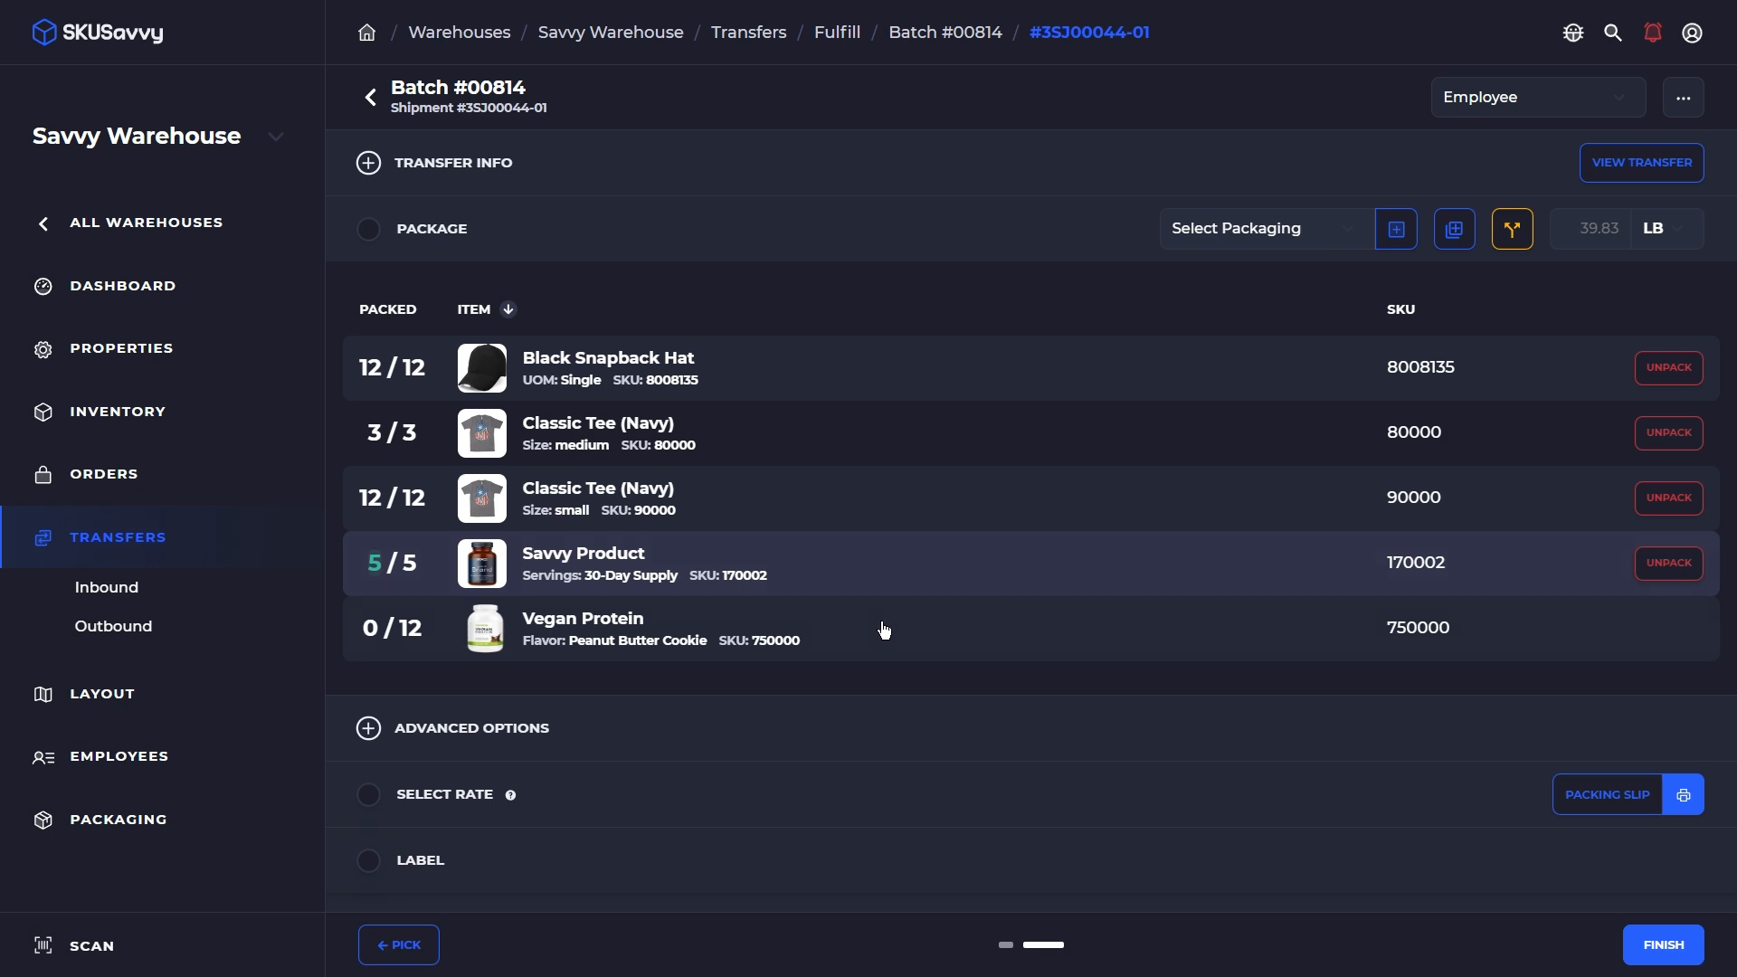
click(1004, 616)
click(1213, 365)
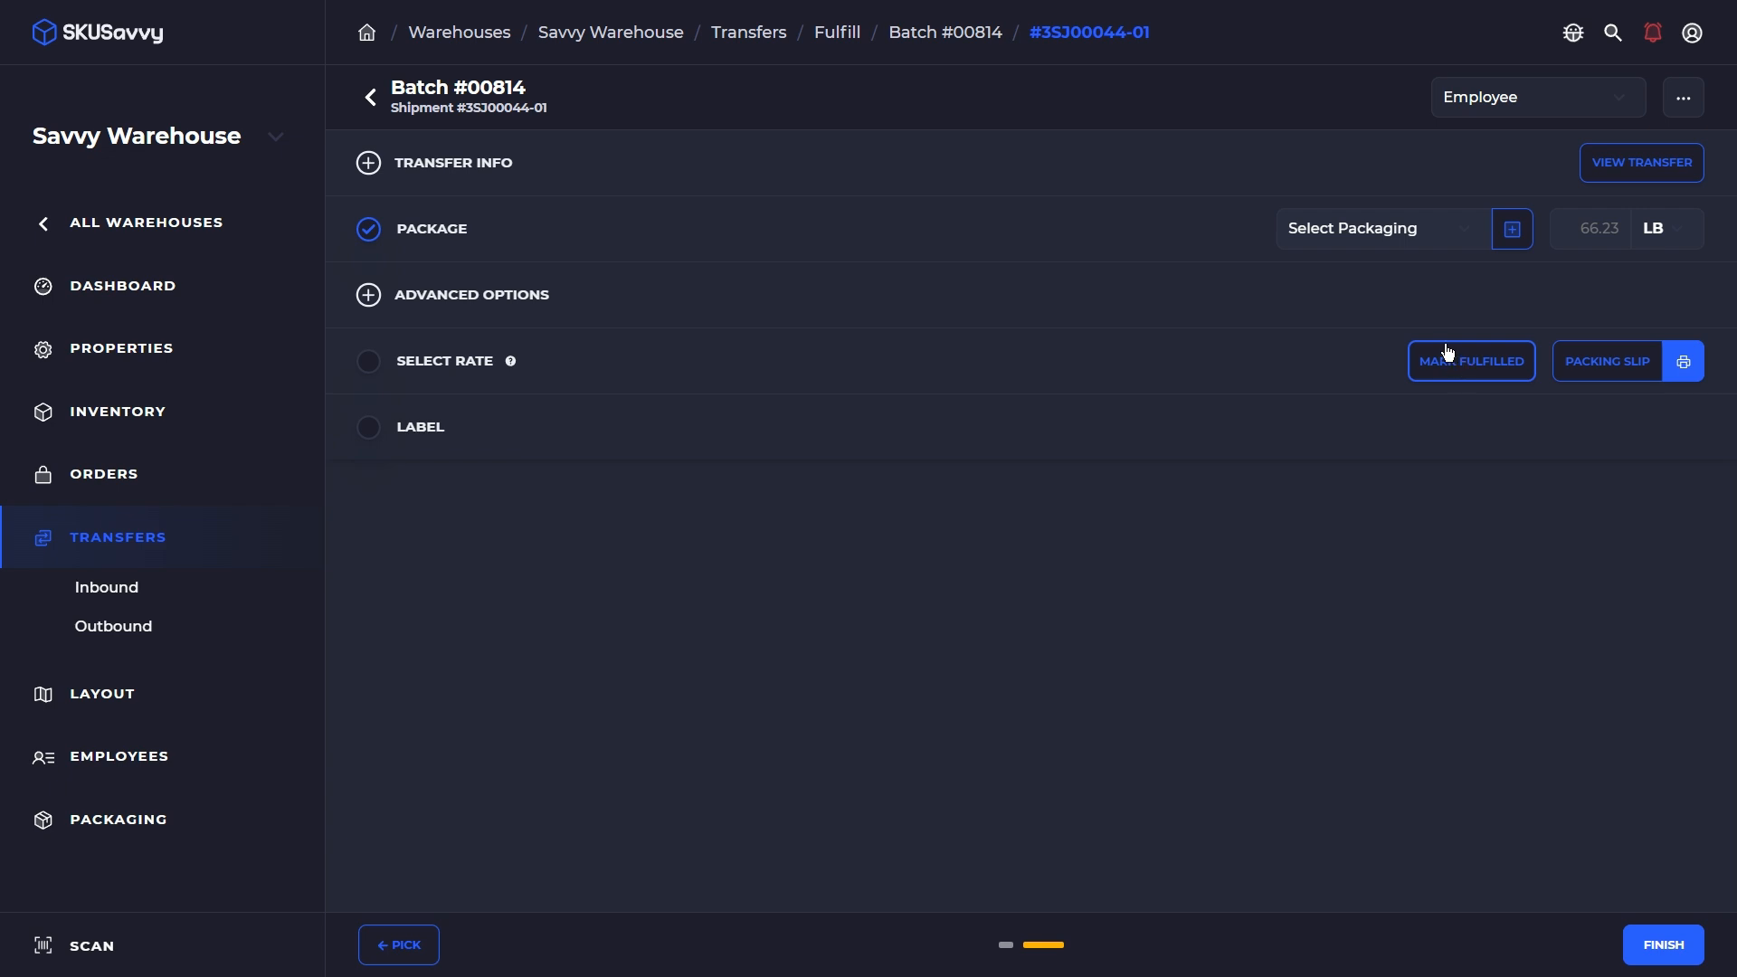
Set the packaging to Large (9x7x5 in) and mark the shipment fulfilled, skipping the carrier label and tracking number
click(1403, 226)
click(1285, 431)
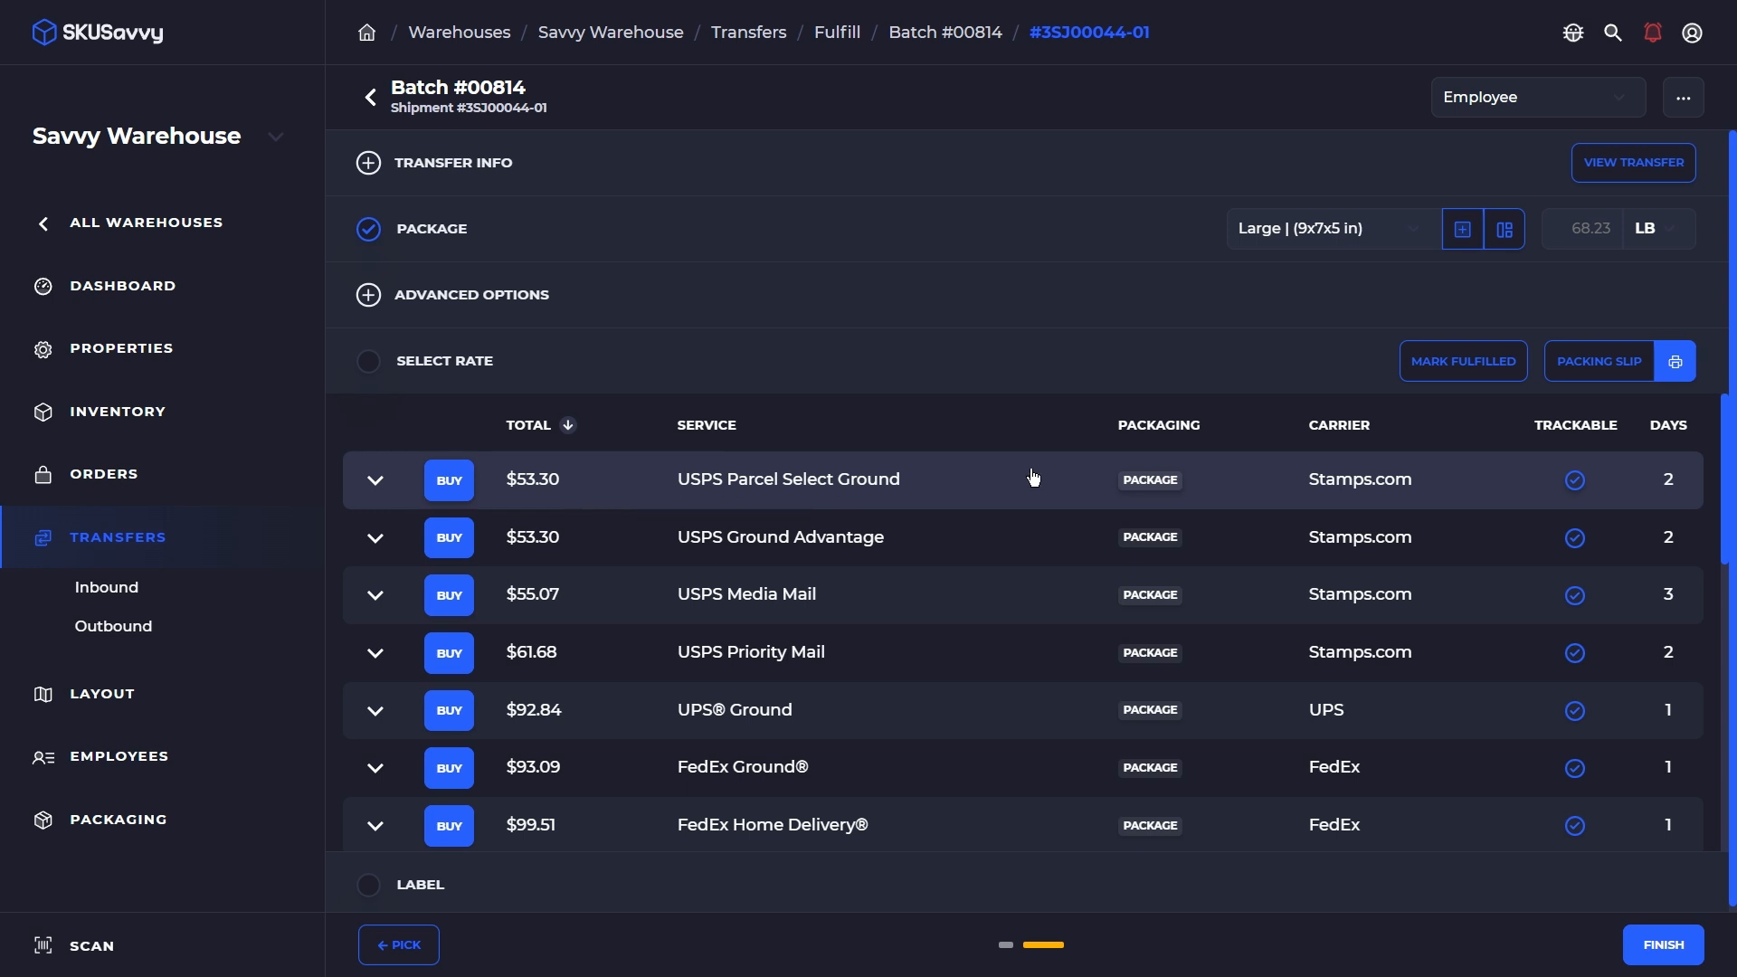
click(1461, 365)
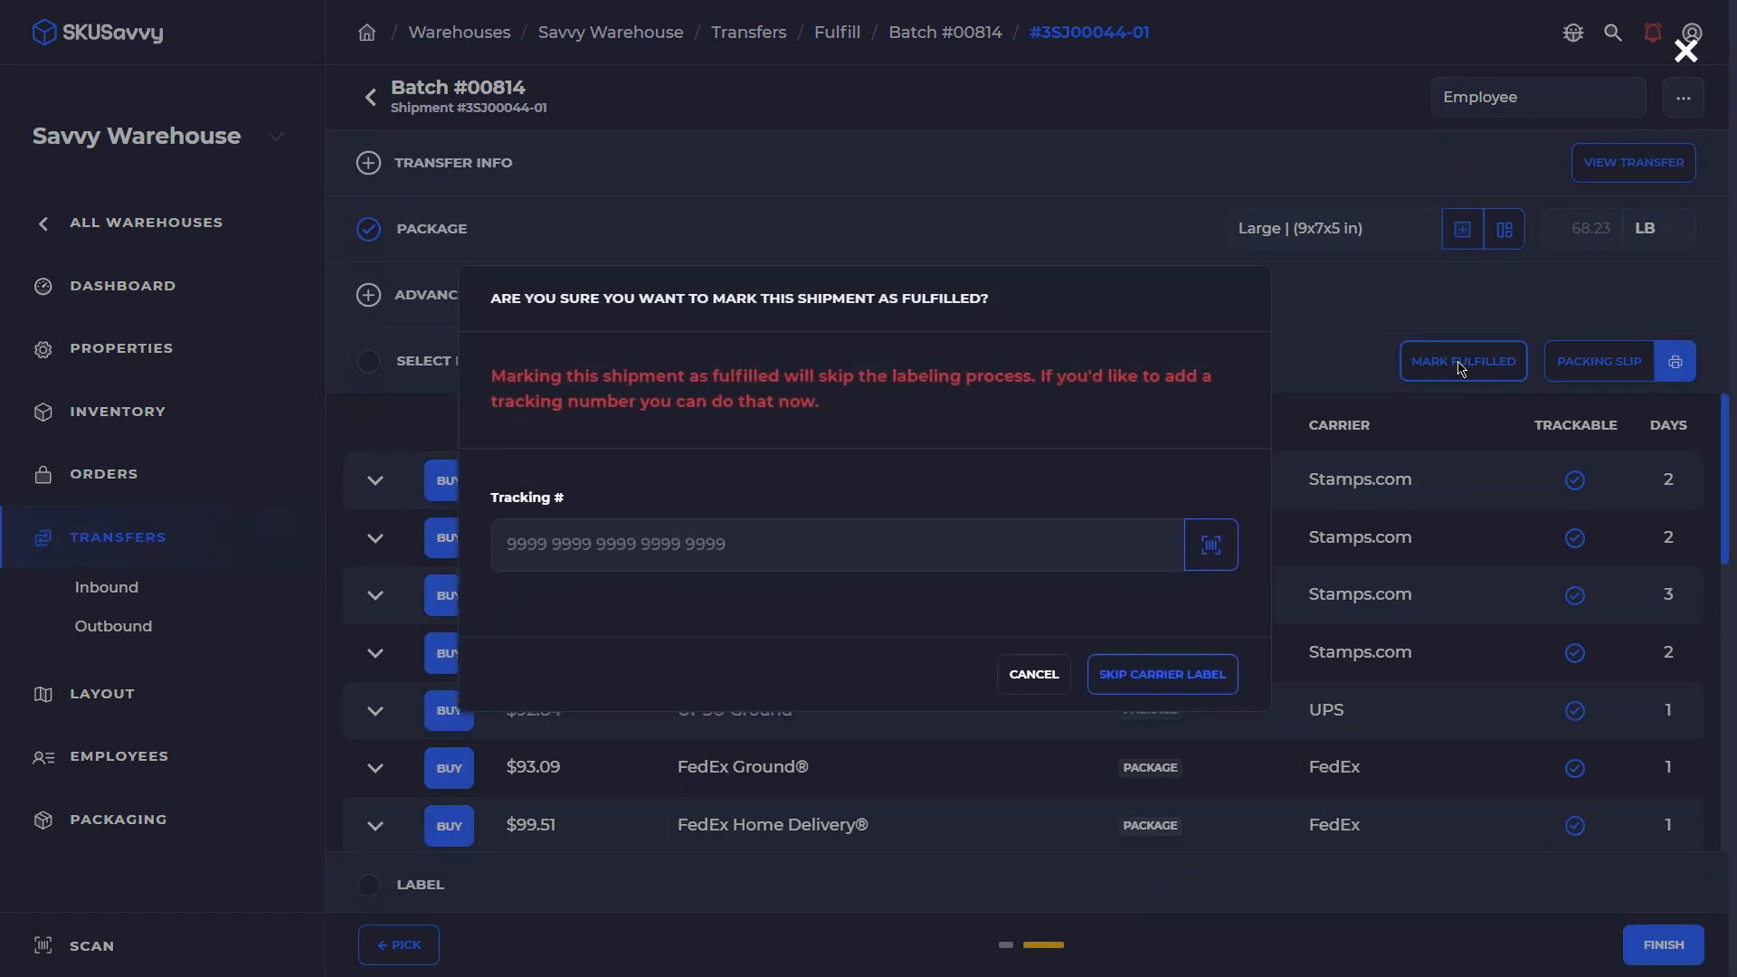
click(1171, 680)
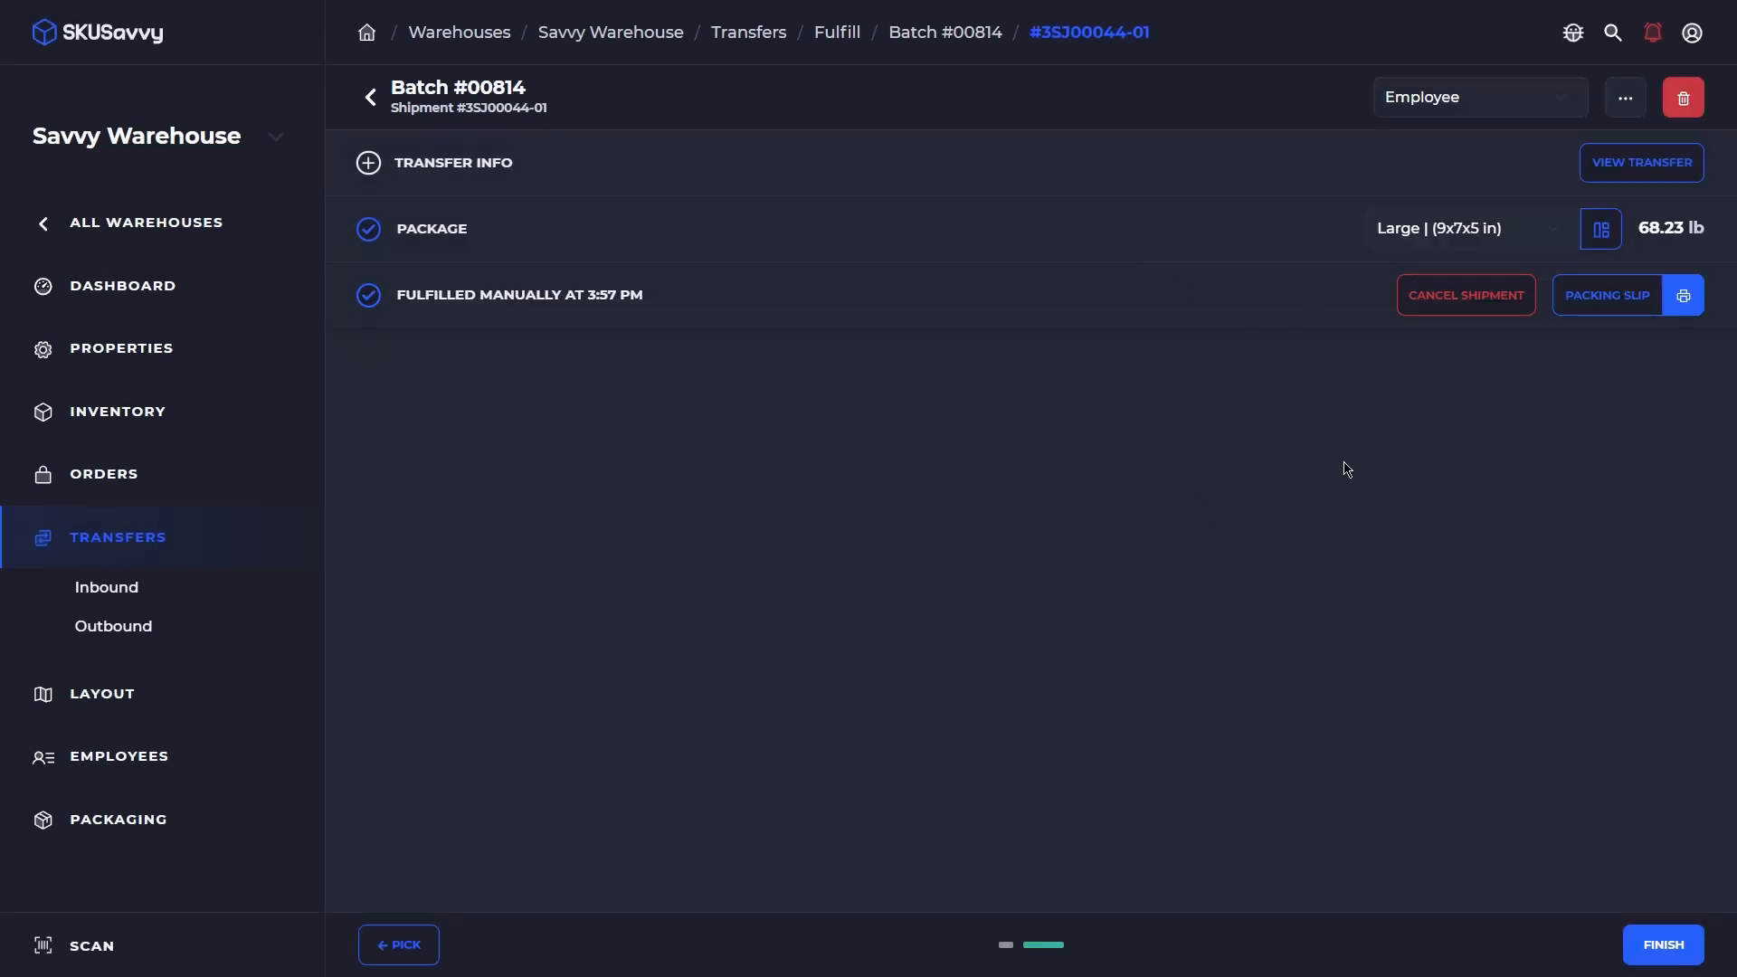
Review the transfer's status and the fulfilled quantities of its items
click(1631, 171)
scroll(1094, 450, down, 3)
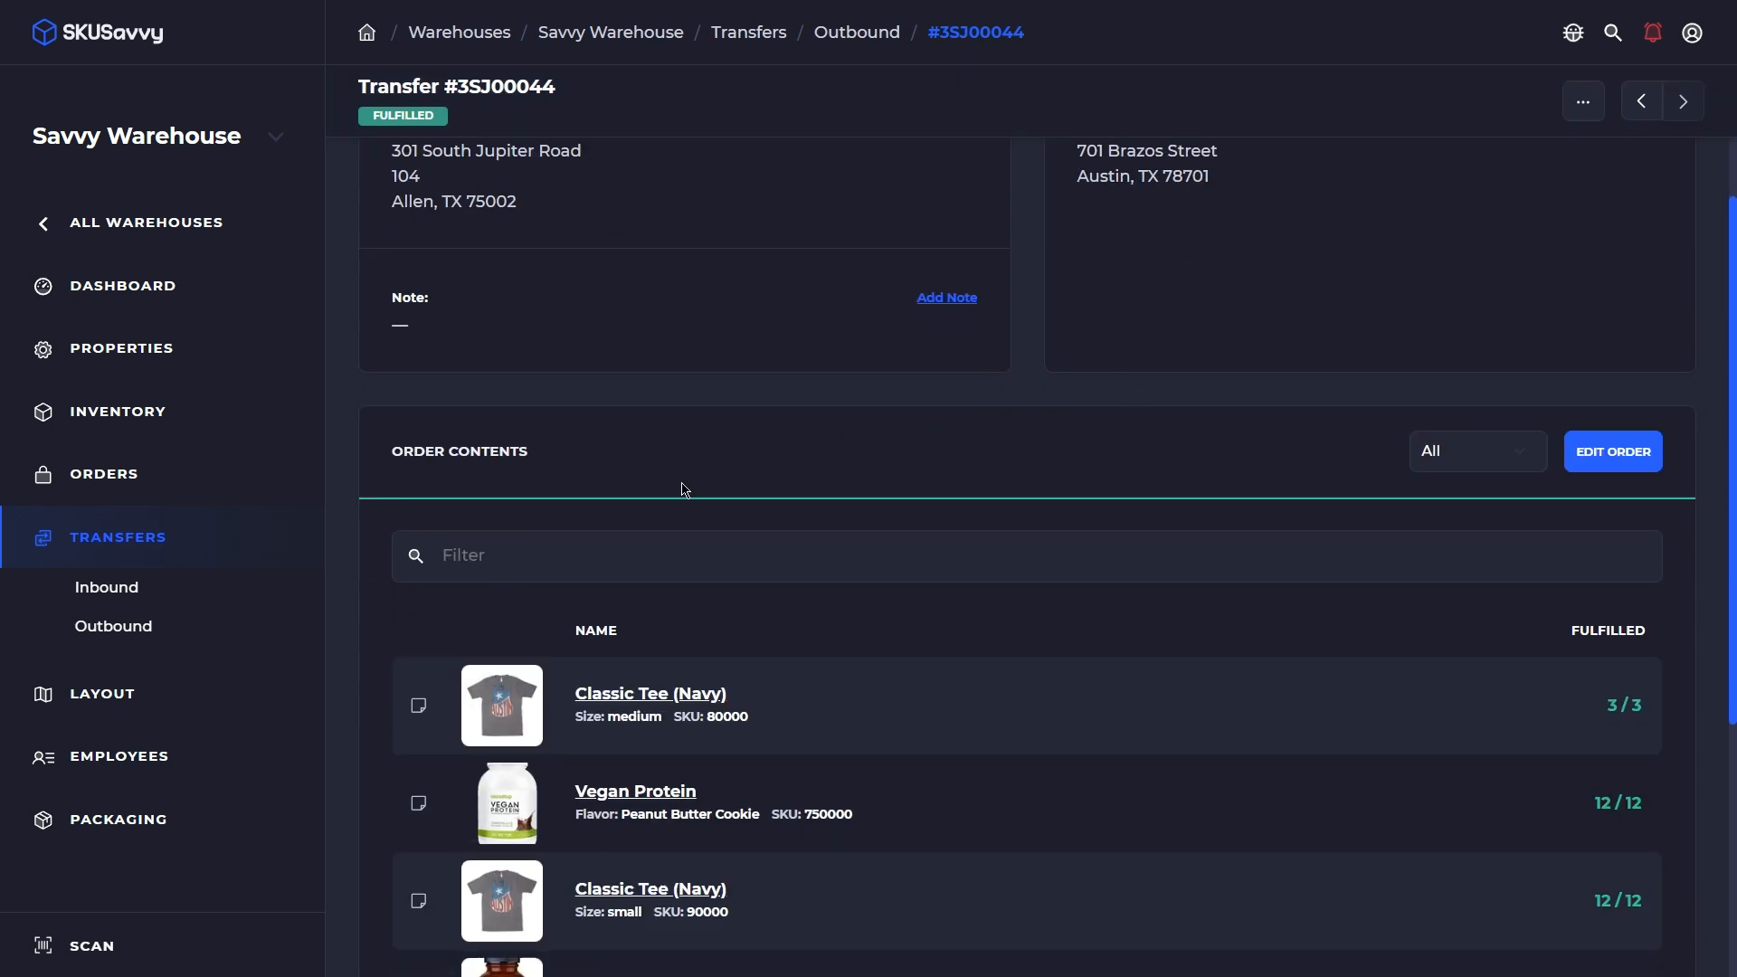
scroll(475, 350, up, 2)
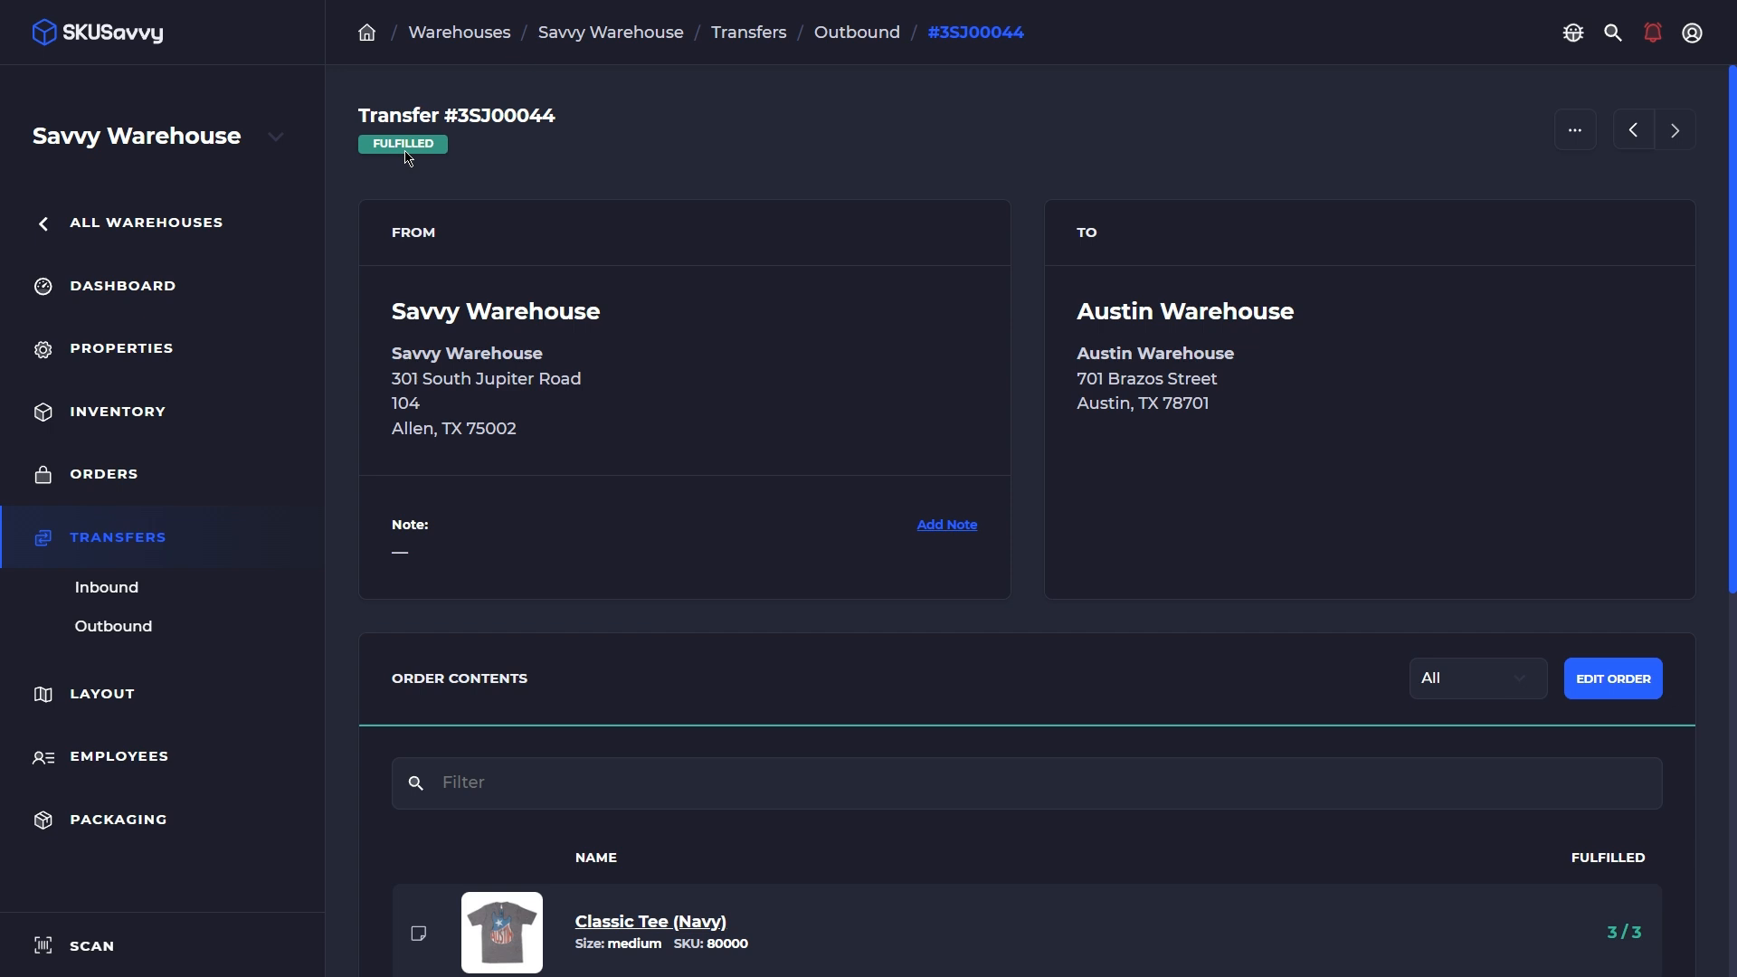
Open the transfer from Austin Warehouse's inbound side, mark its shipment as delivered and start the check-in
click(1148, 323)
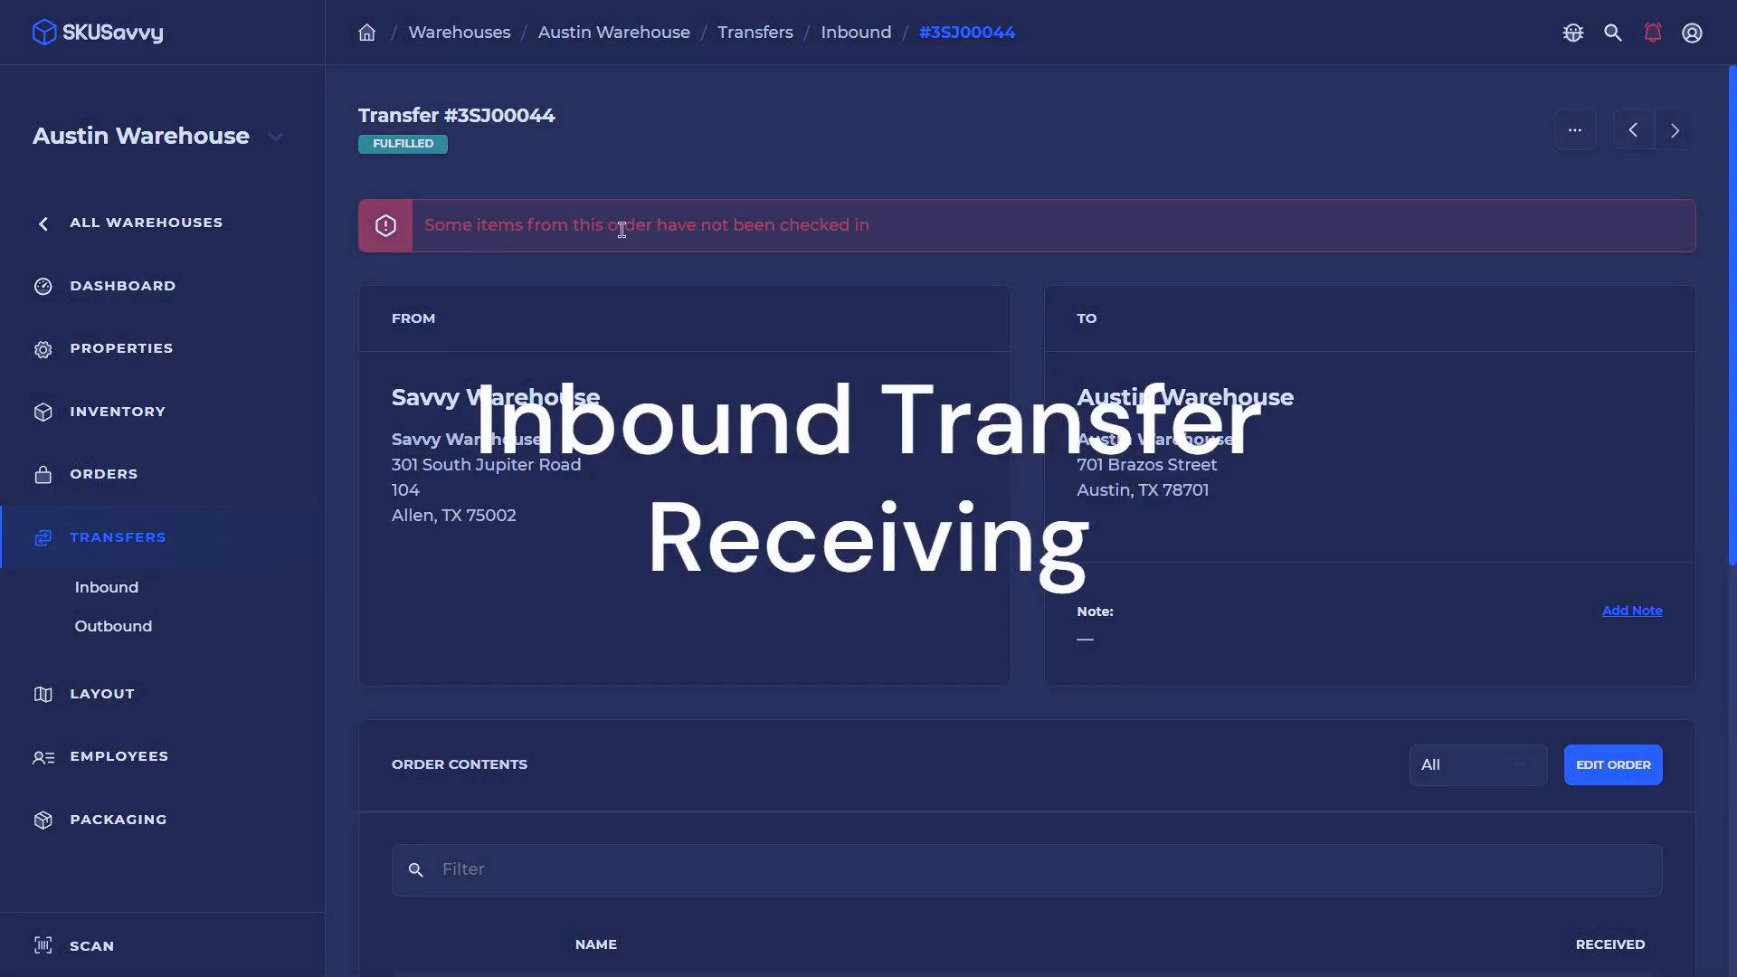
scroll(1233, 574, down, 8)
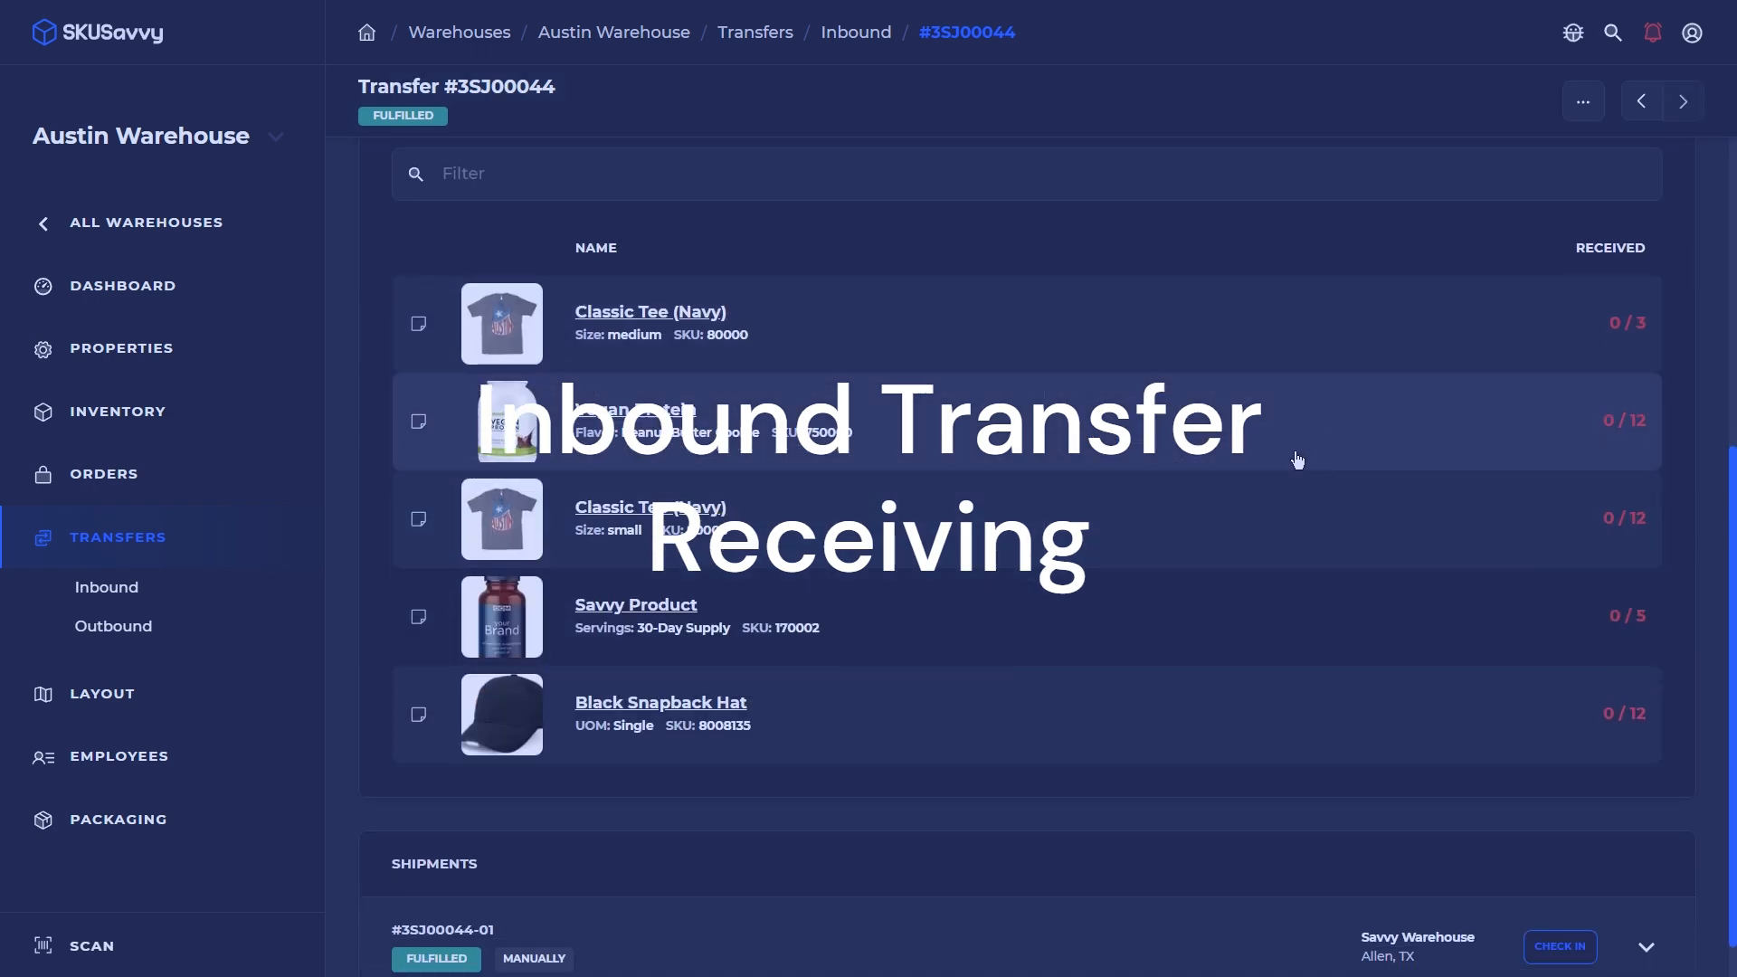
click(1556, 896)
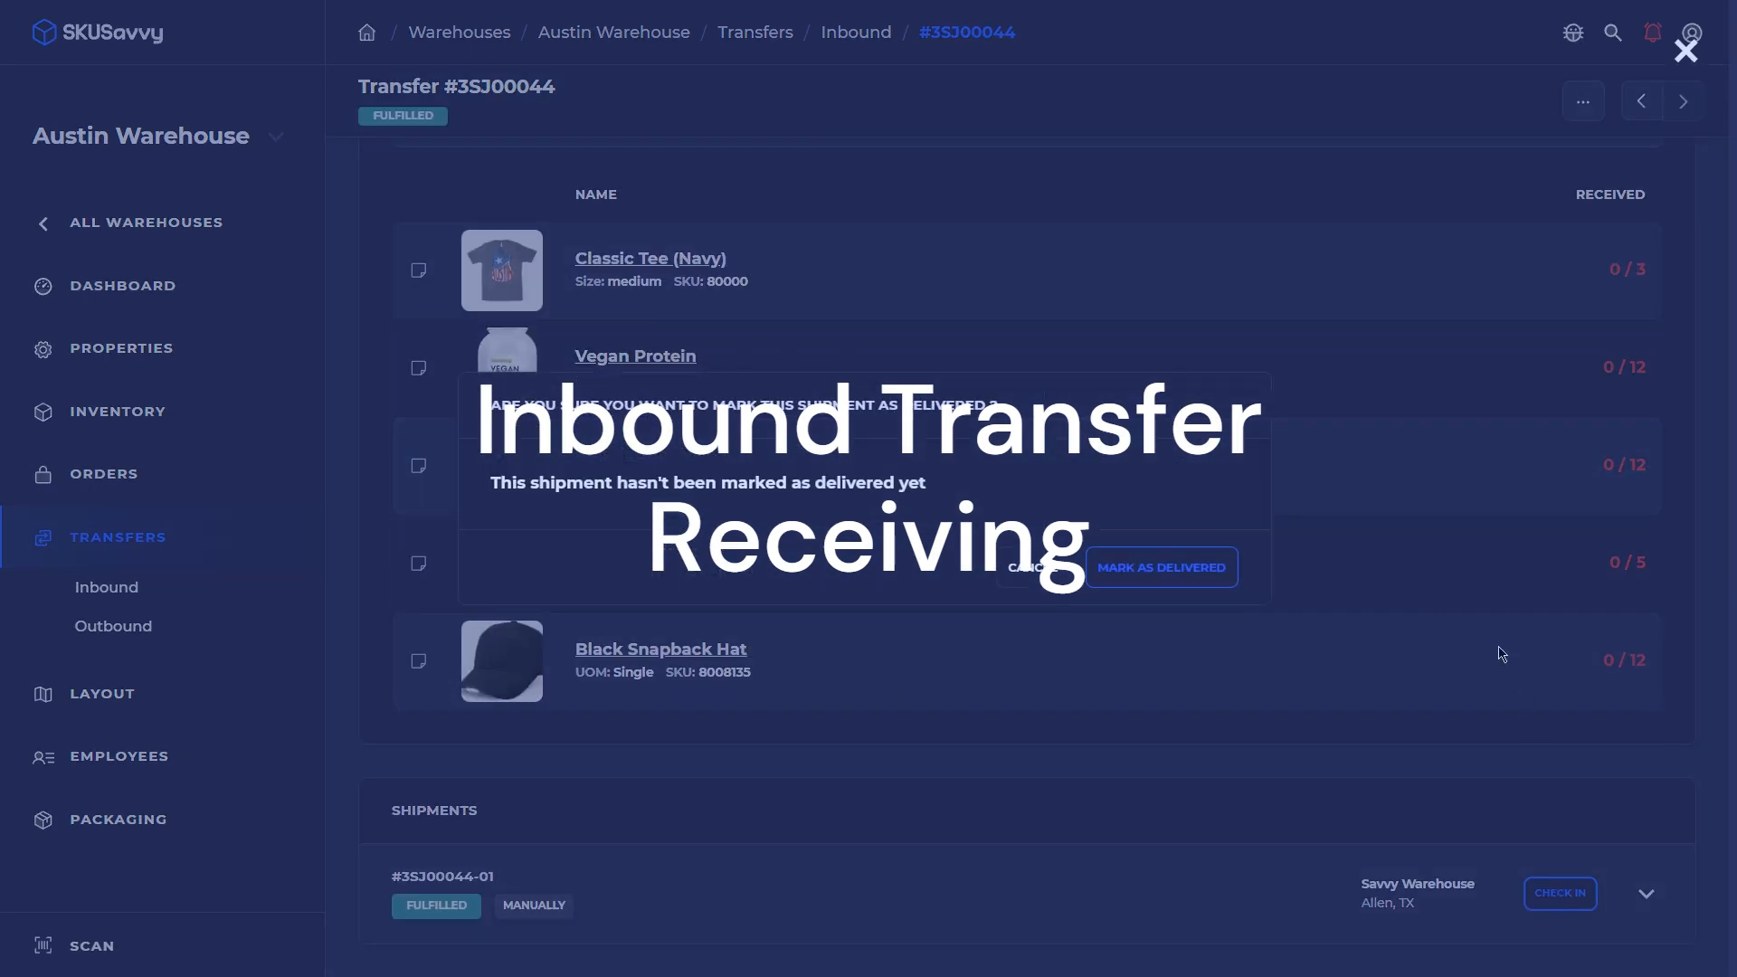
click(1215, 568)
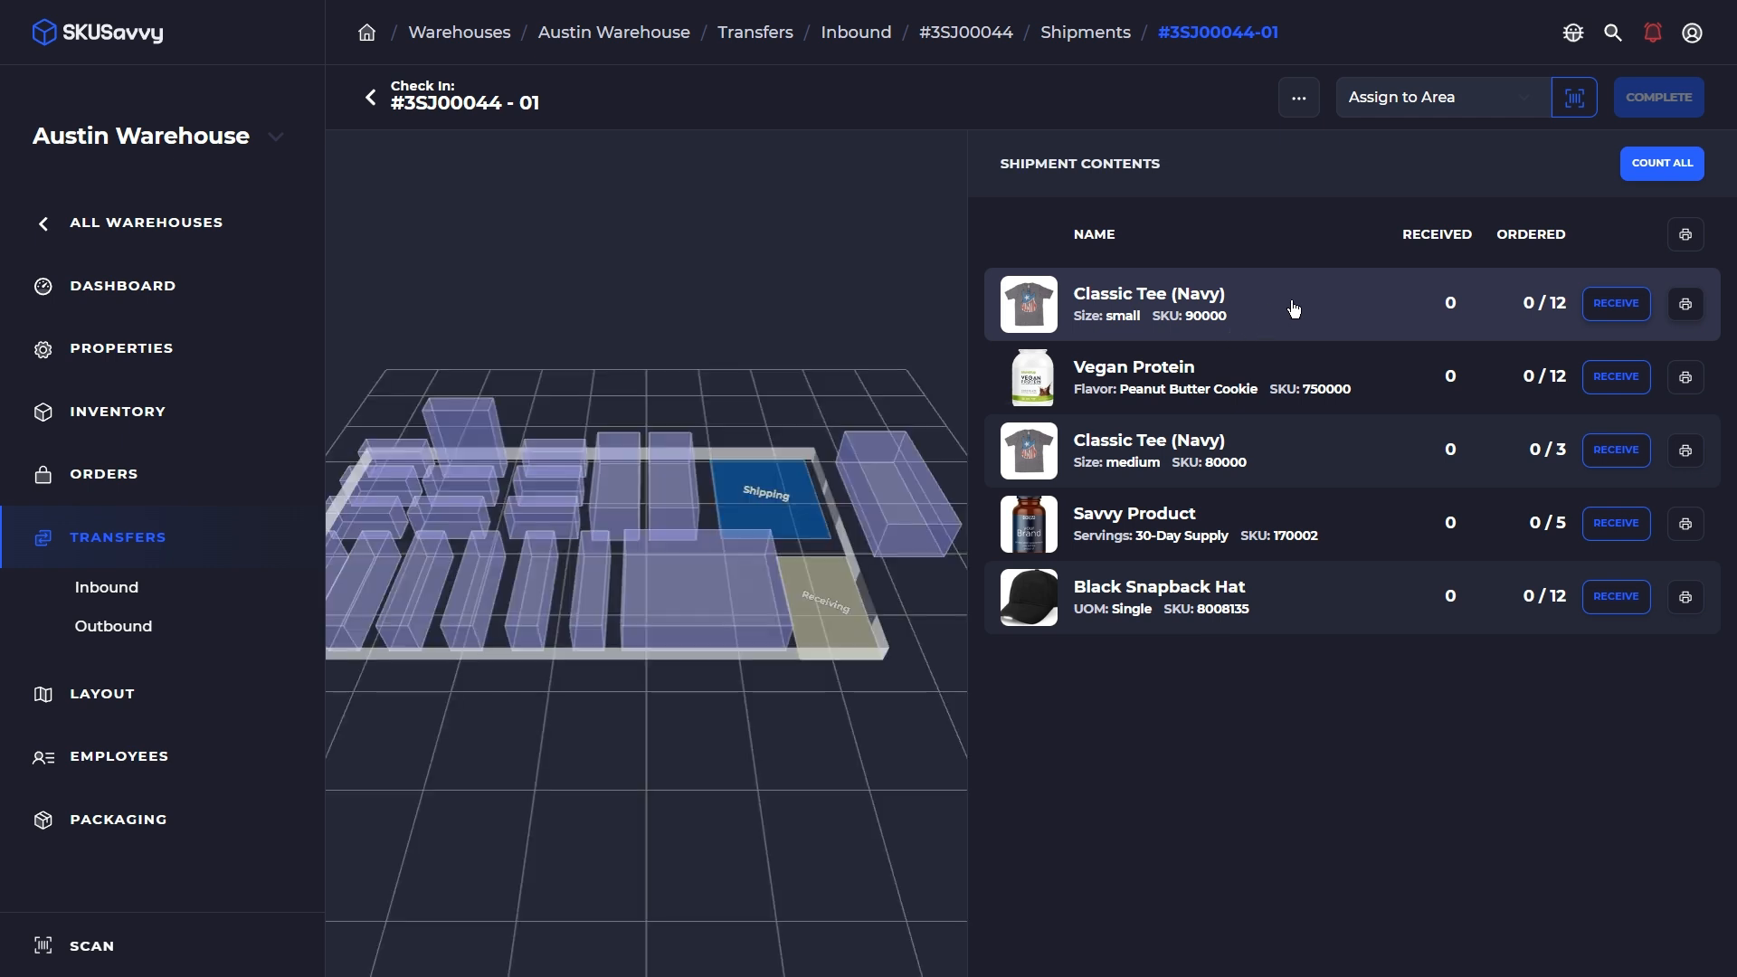
Receive 12 small Classic Tees (Navy) into Bin 2A, Shelf D, Level 2
click(1615, 307)
click(1222, 319)
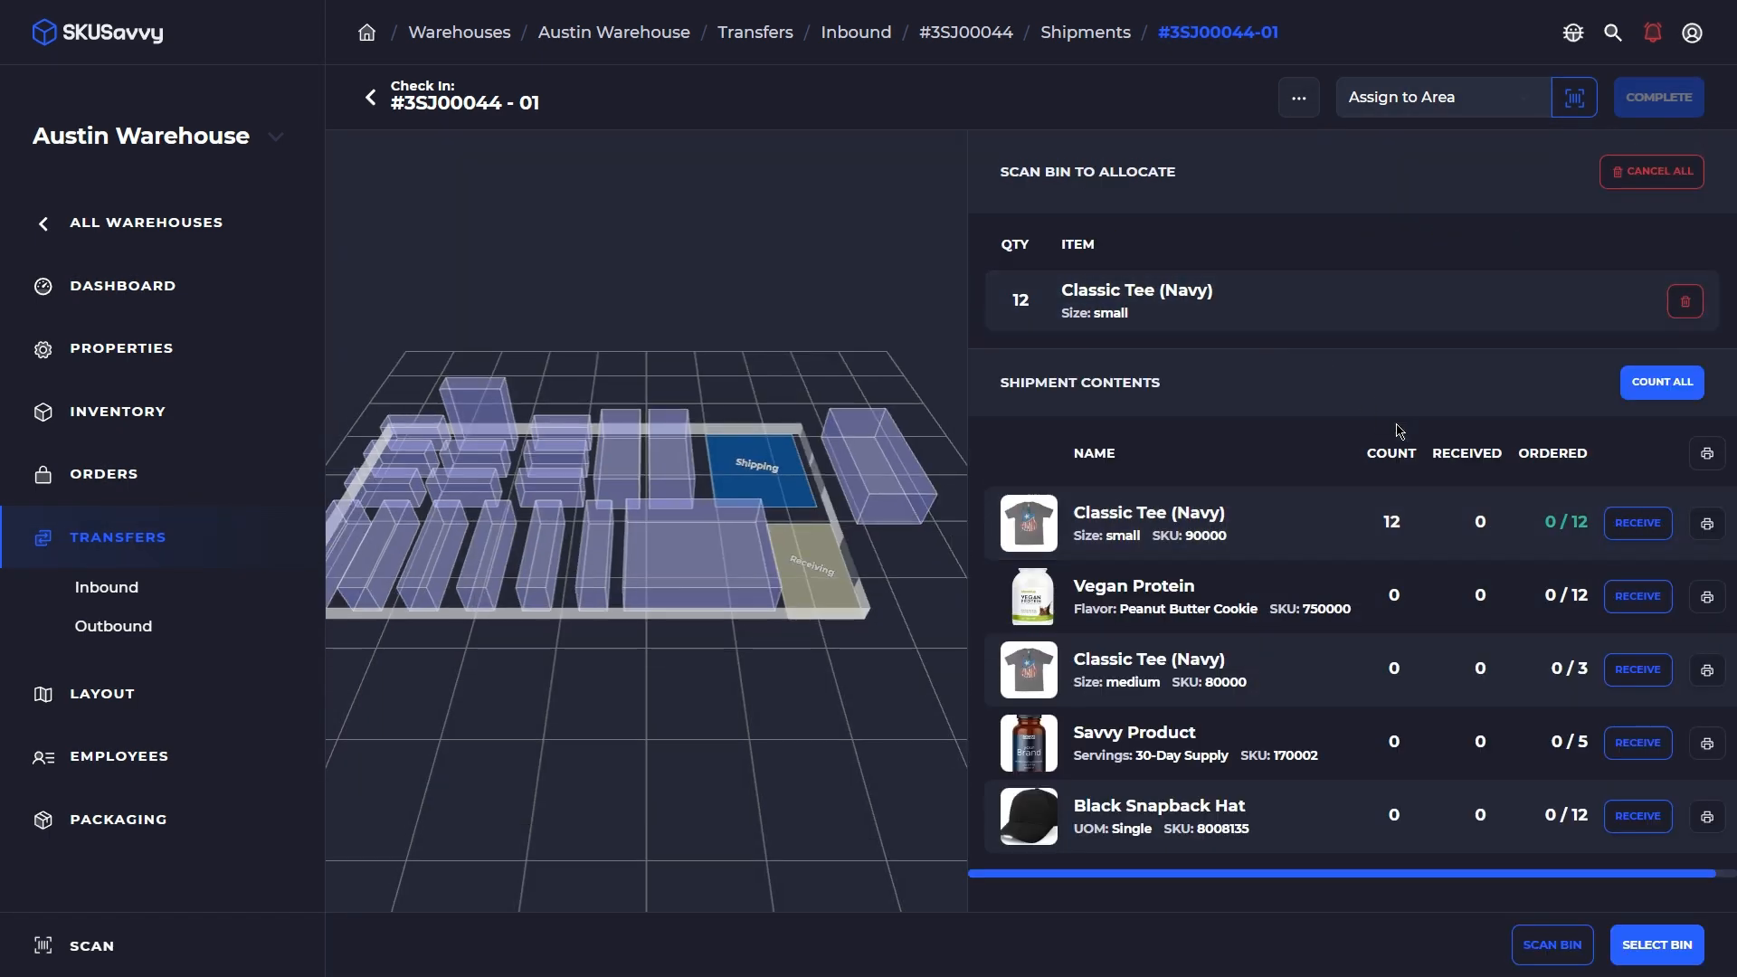
click(1655, 944)
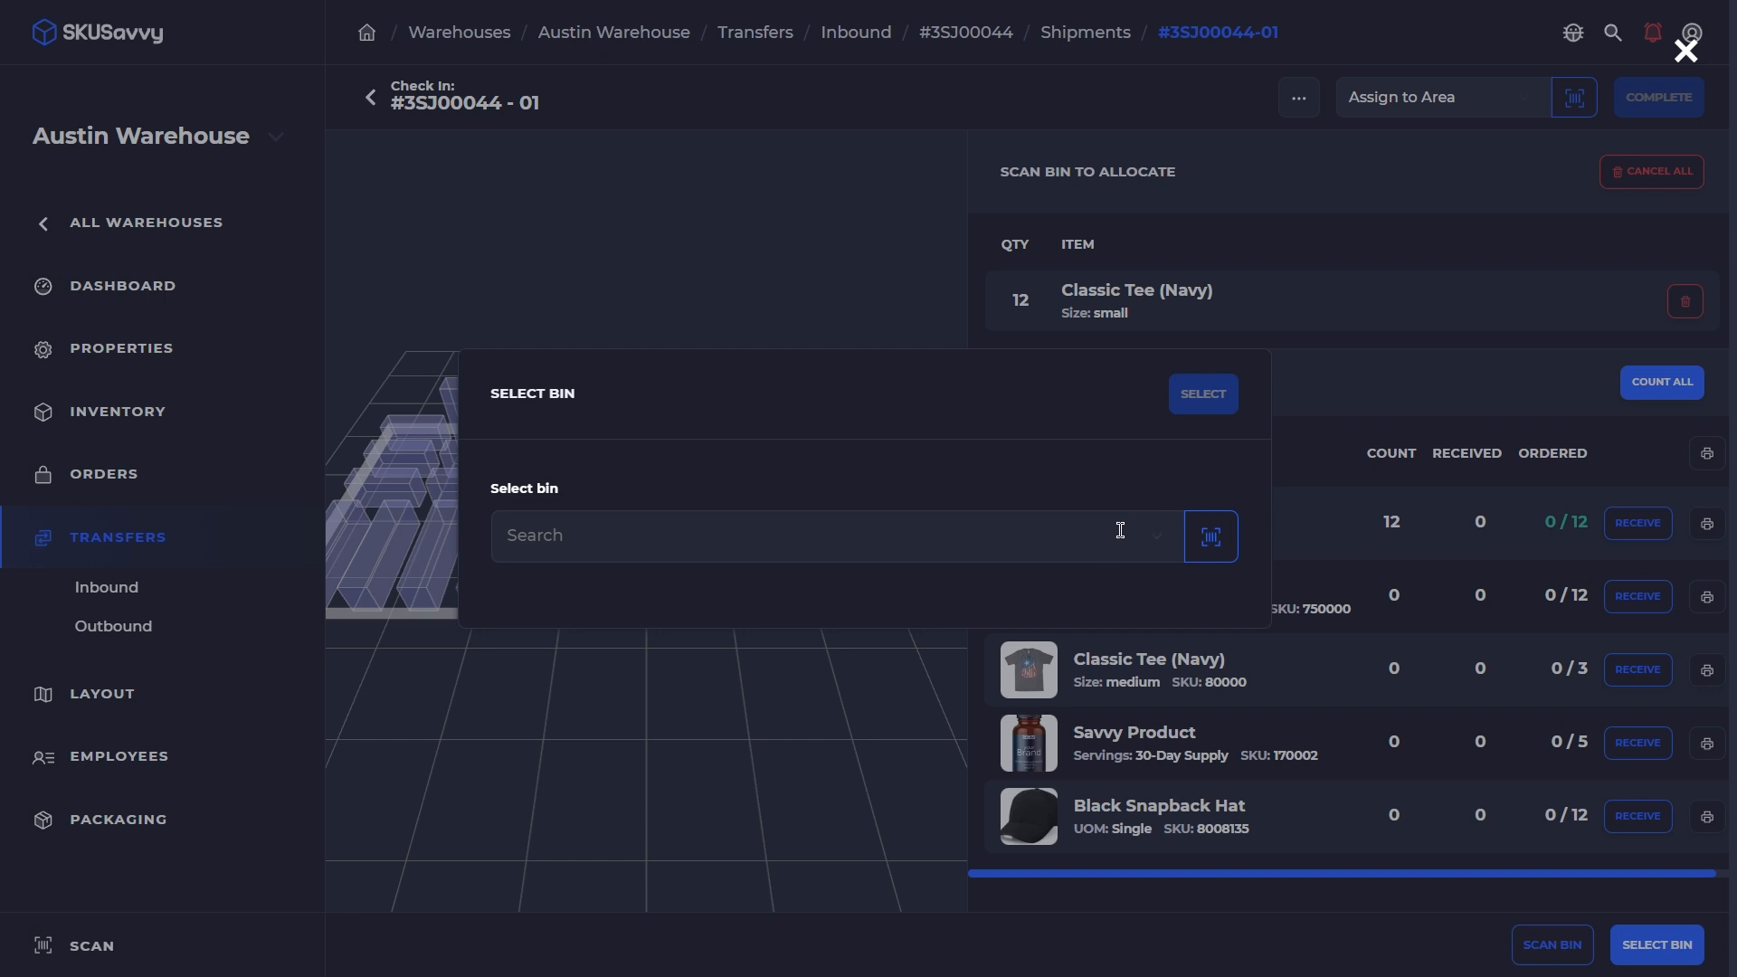
click(1125, 527)
click(869, 192)
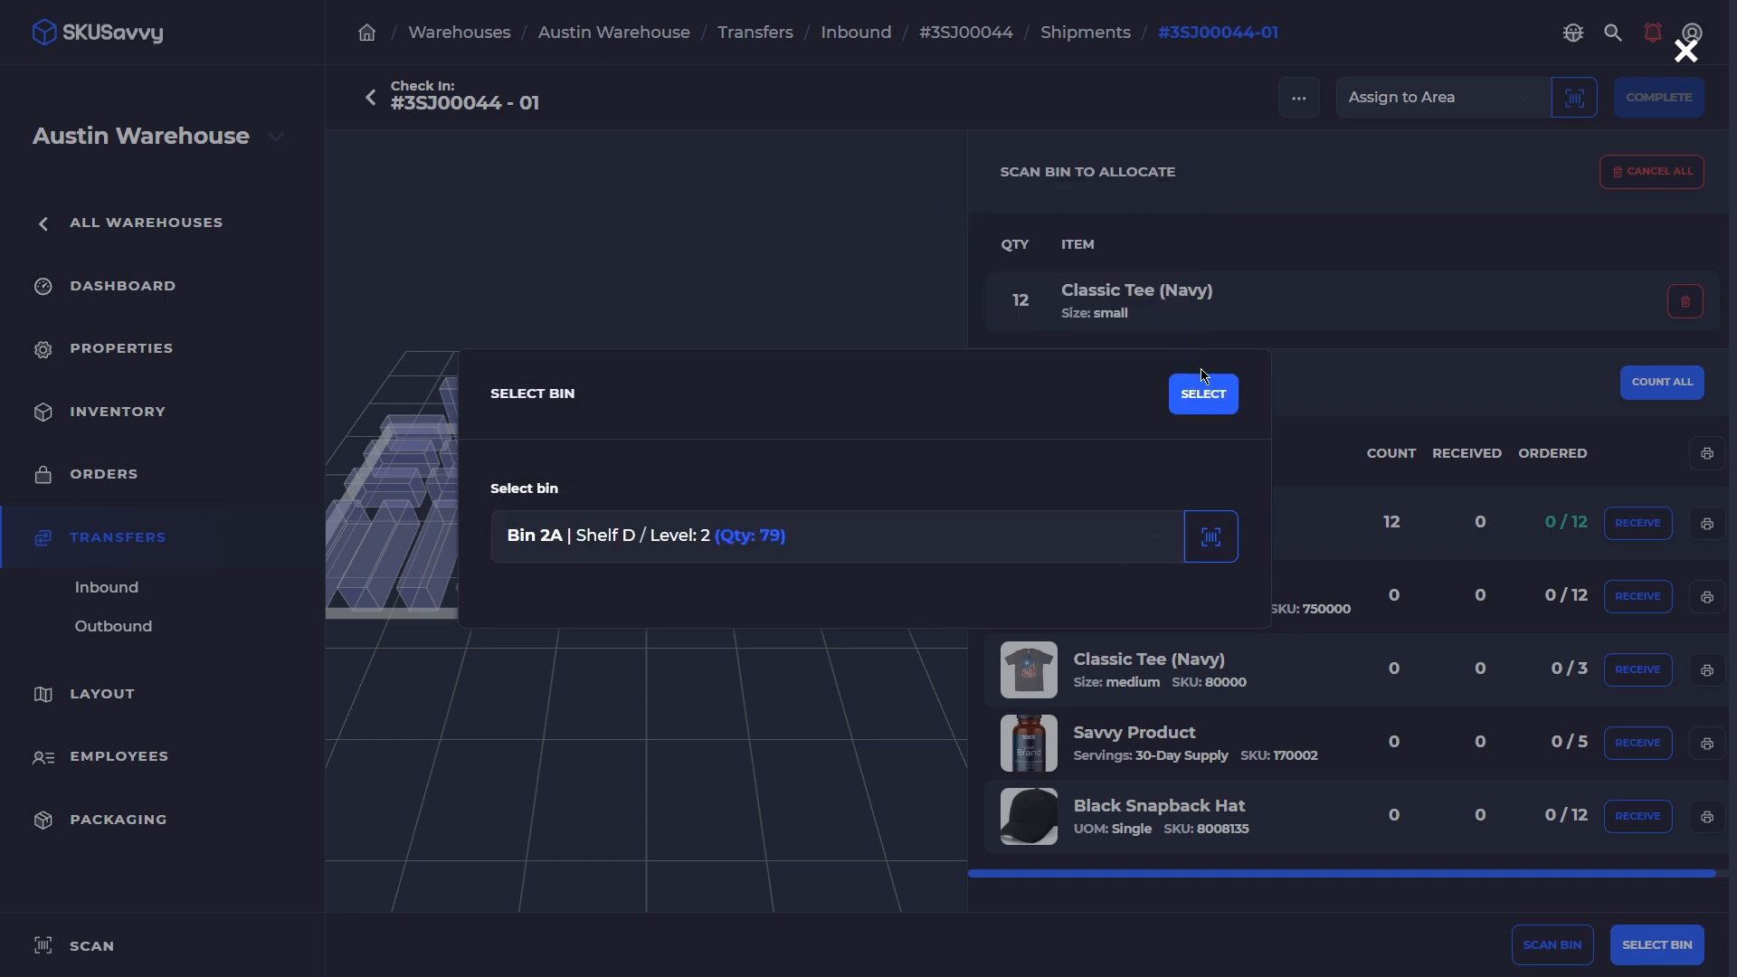
click(1203, 395)
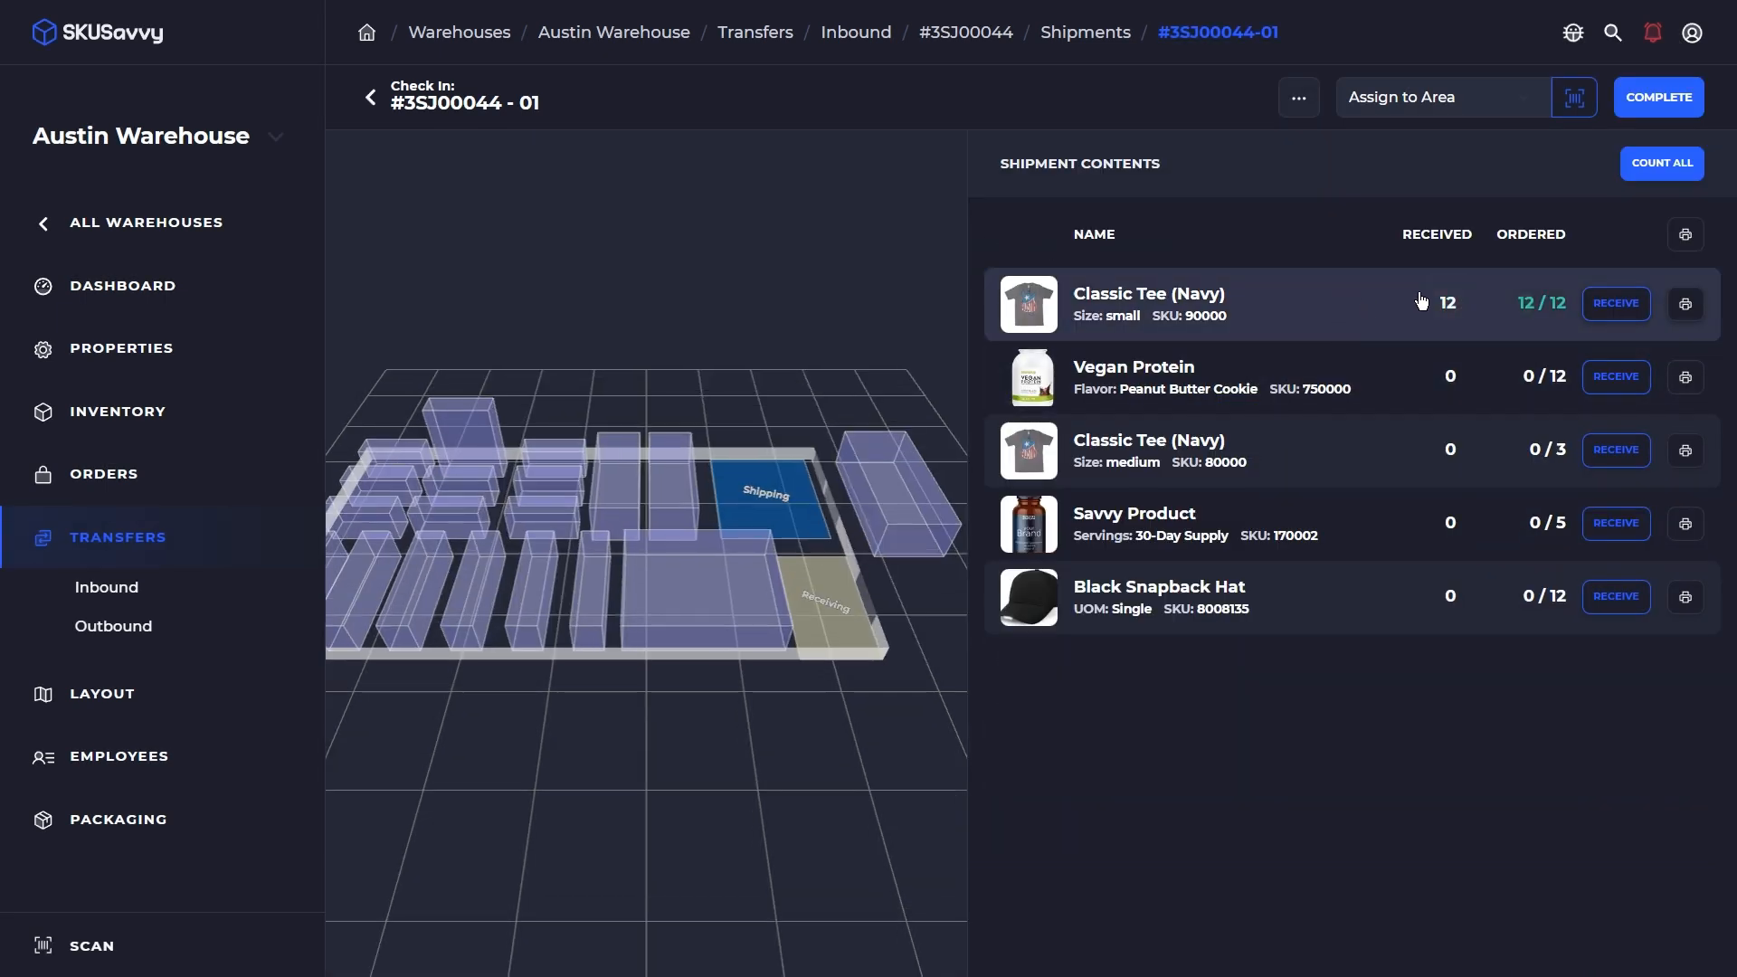
Count all outstanding shipment quantities and allocate them to Bin 2C, Shelf C, Level 2
click(1659, 172)
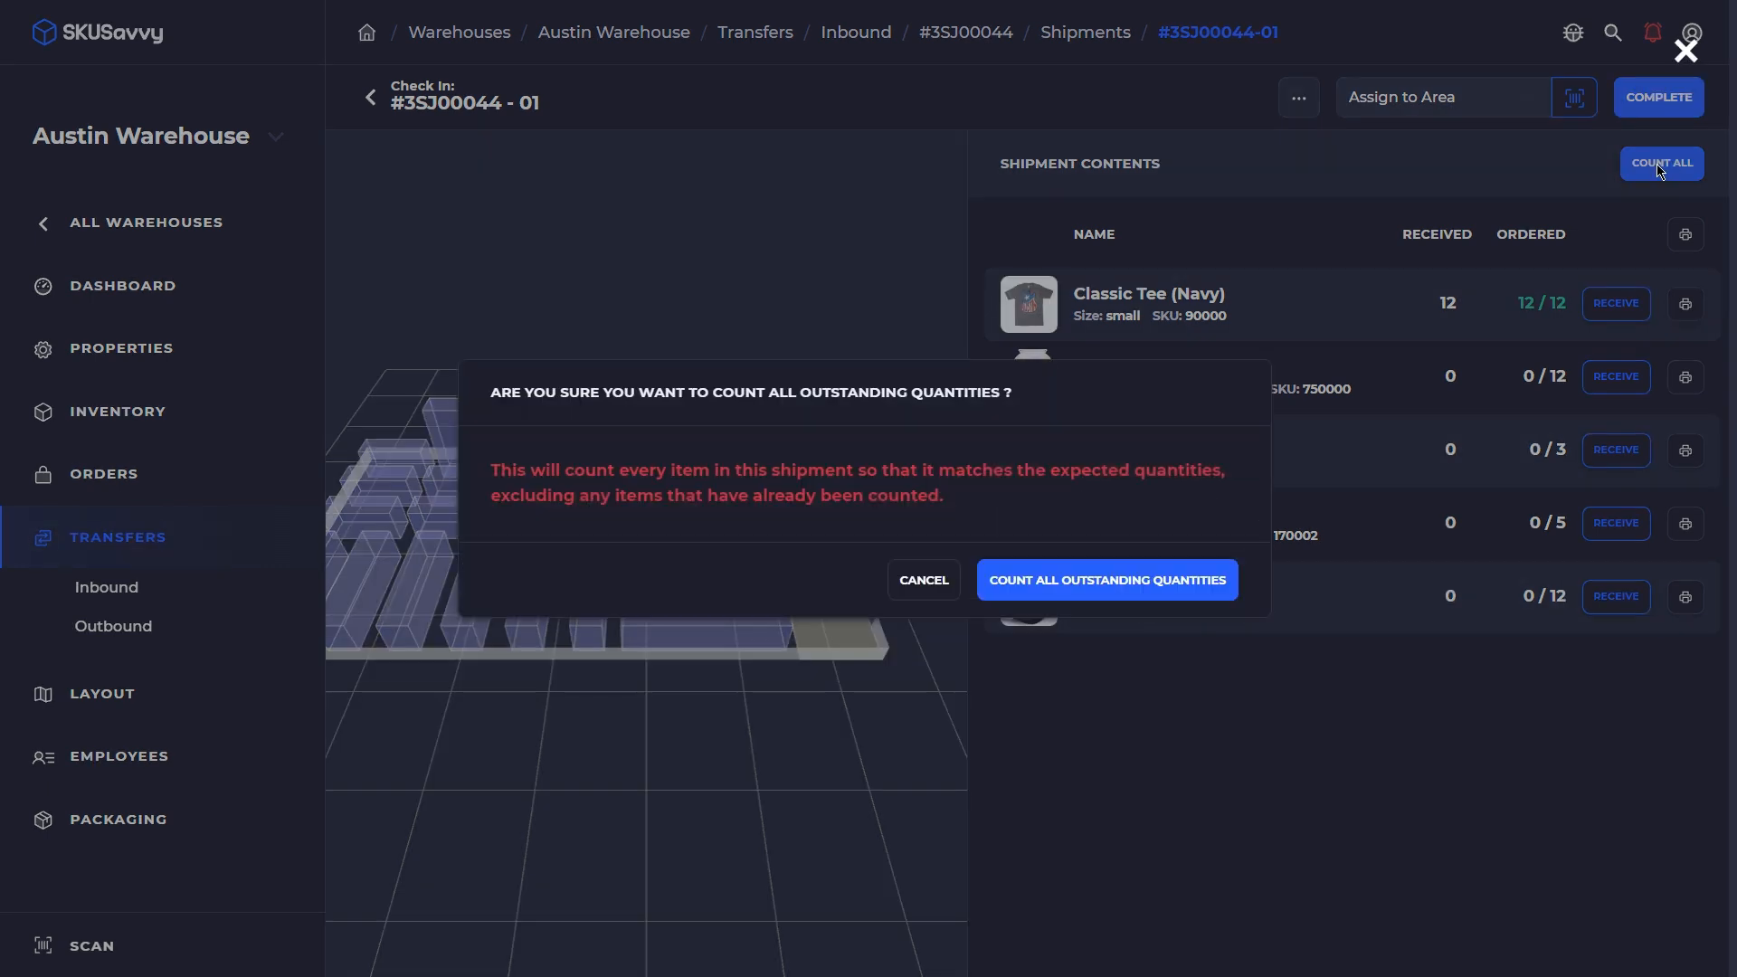
click(1085, 588)
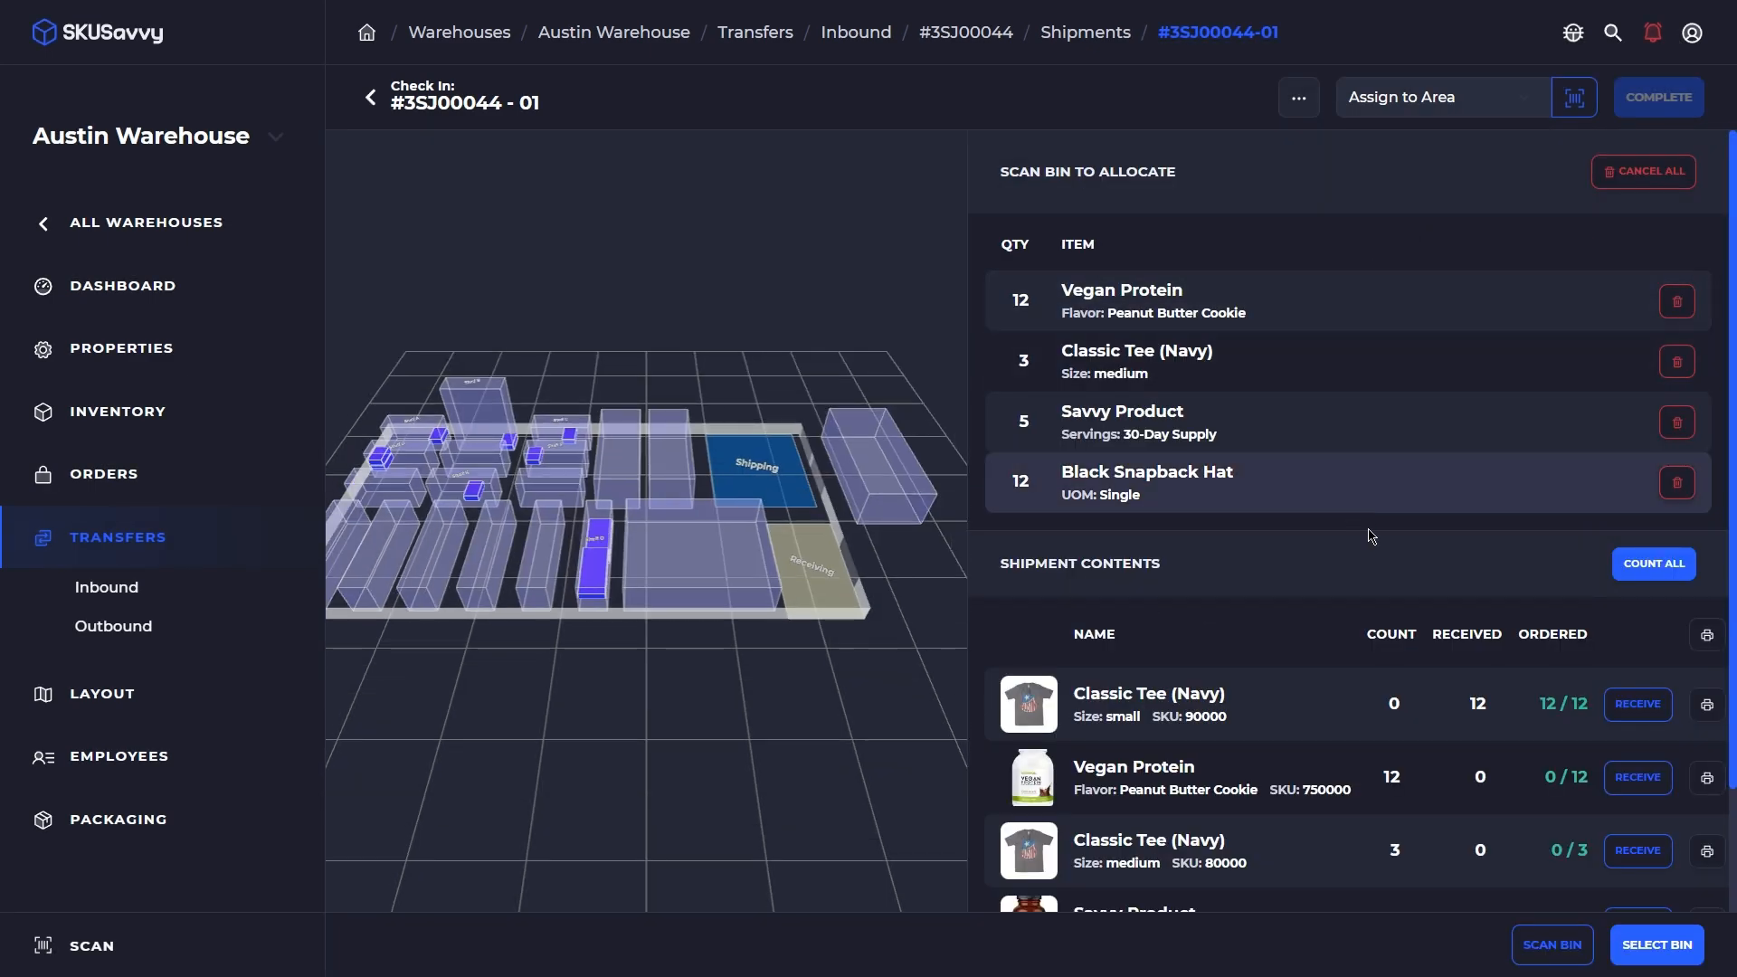
click(1656, 944)
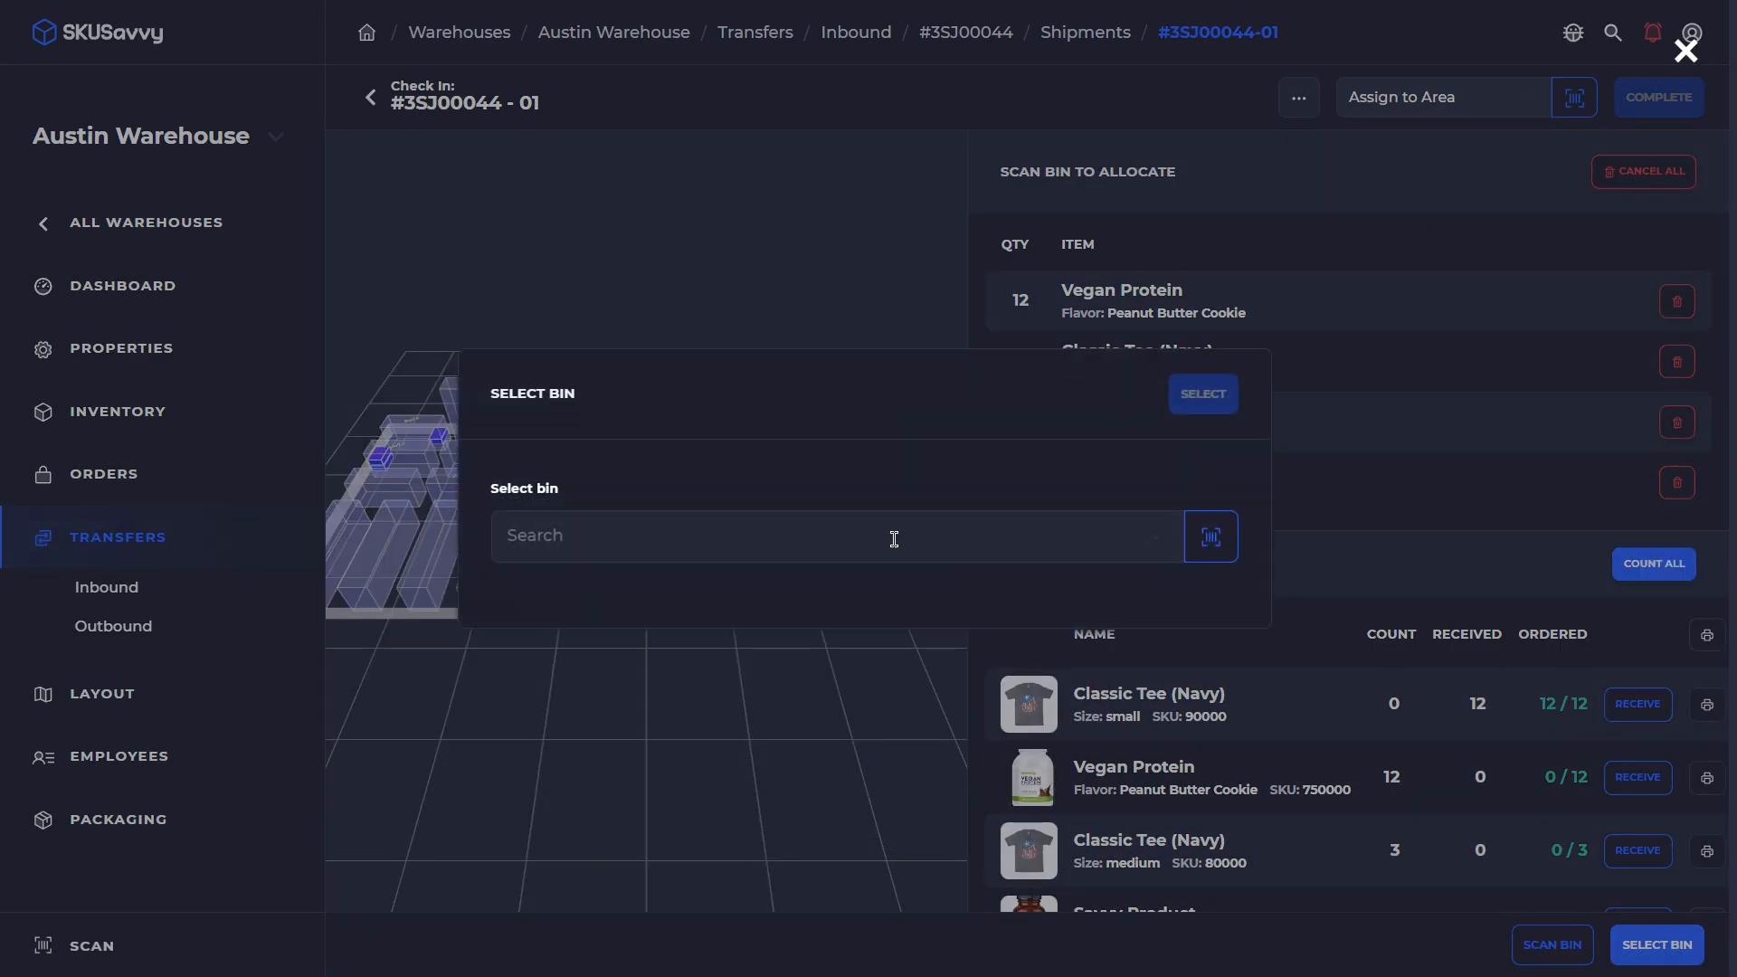
click(897, 543)
click(811, 369)
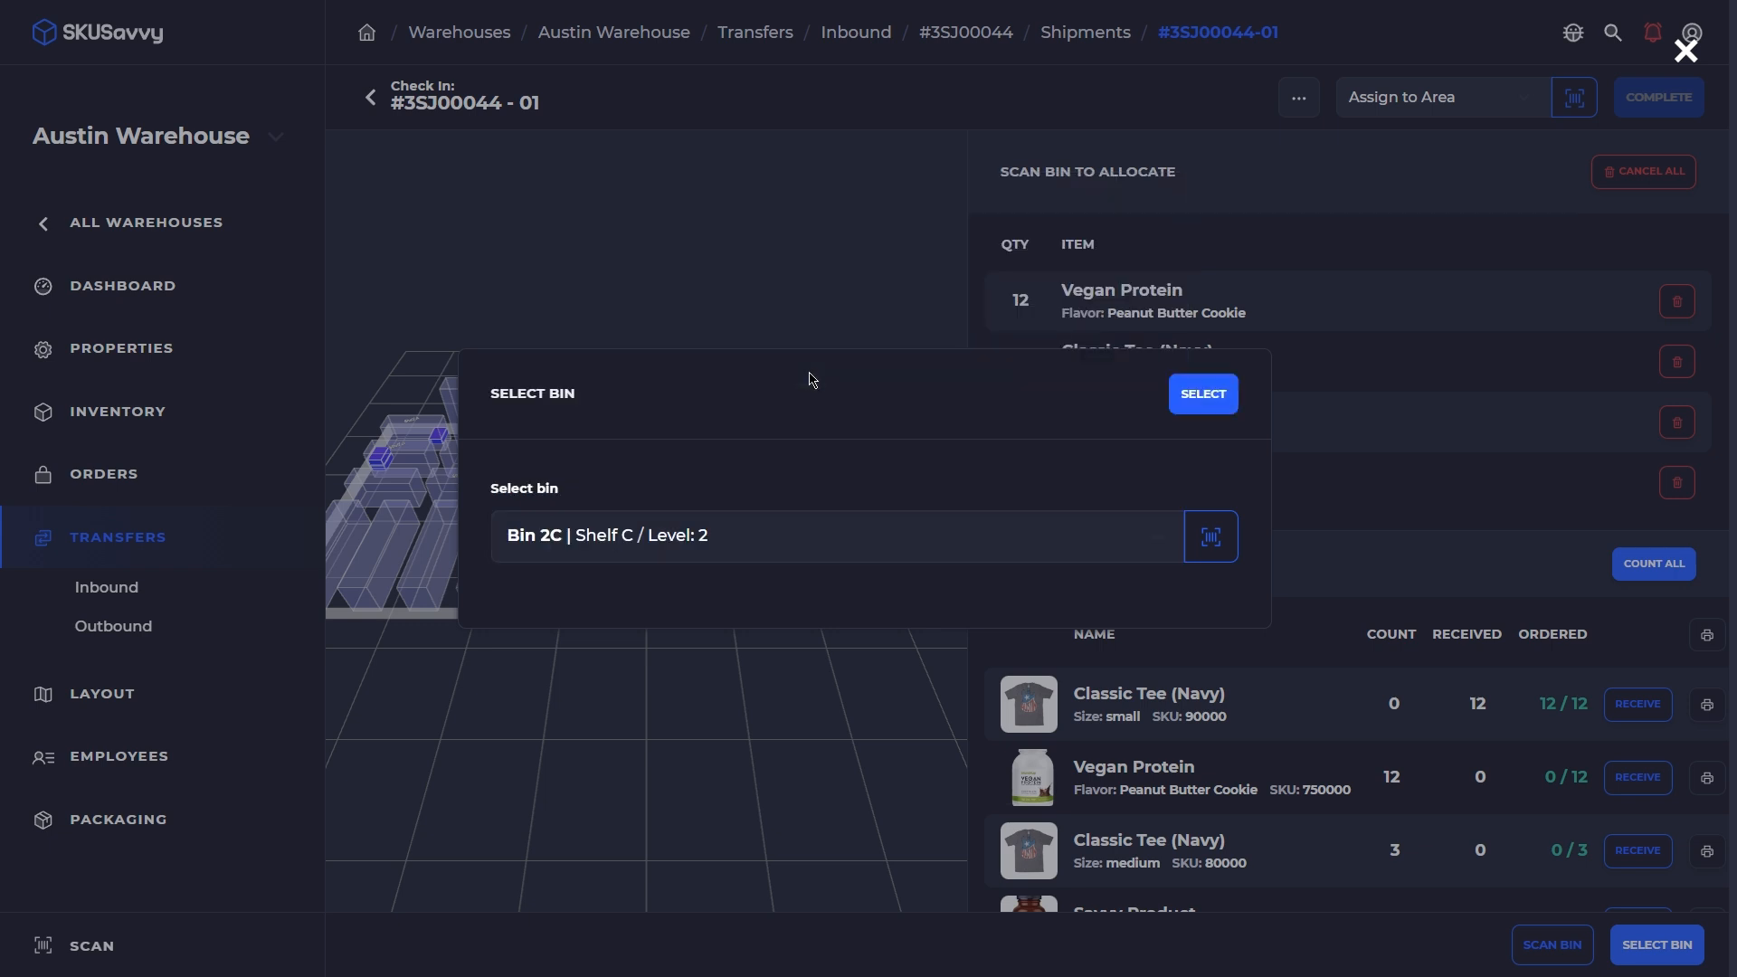
click(1202, 400)
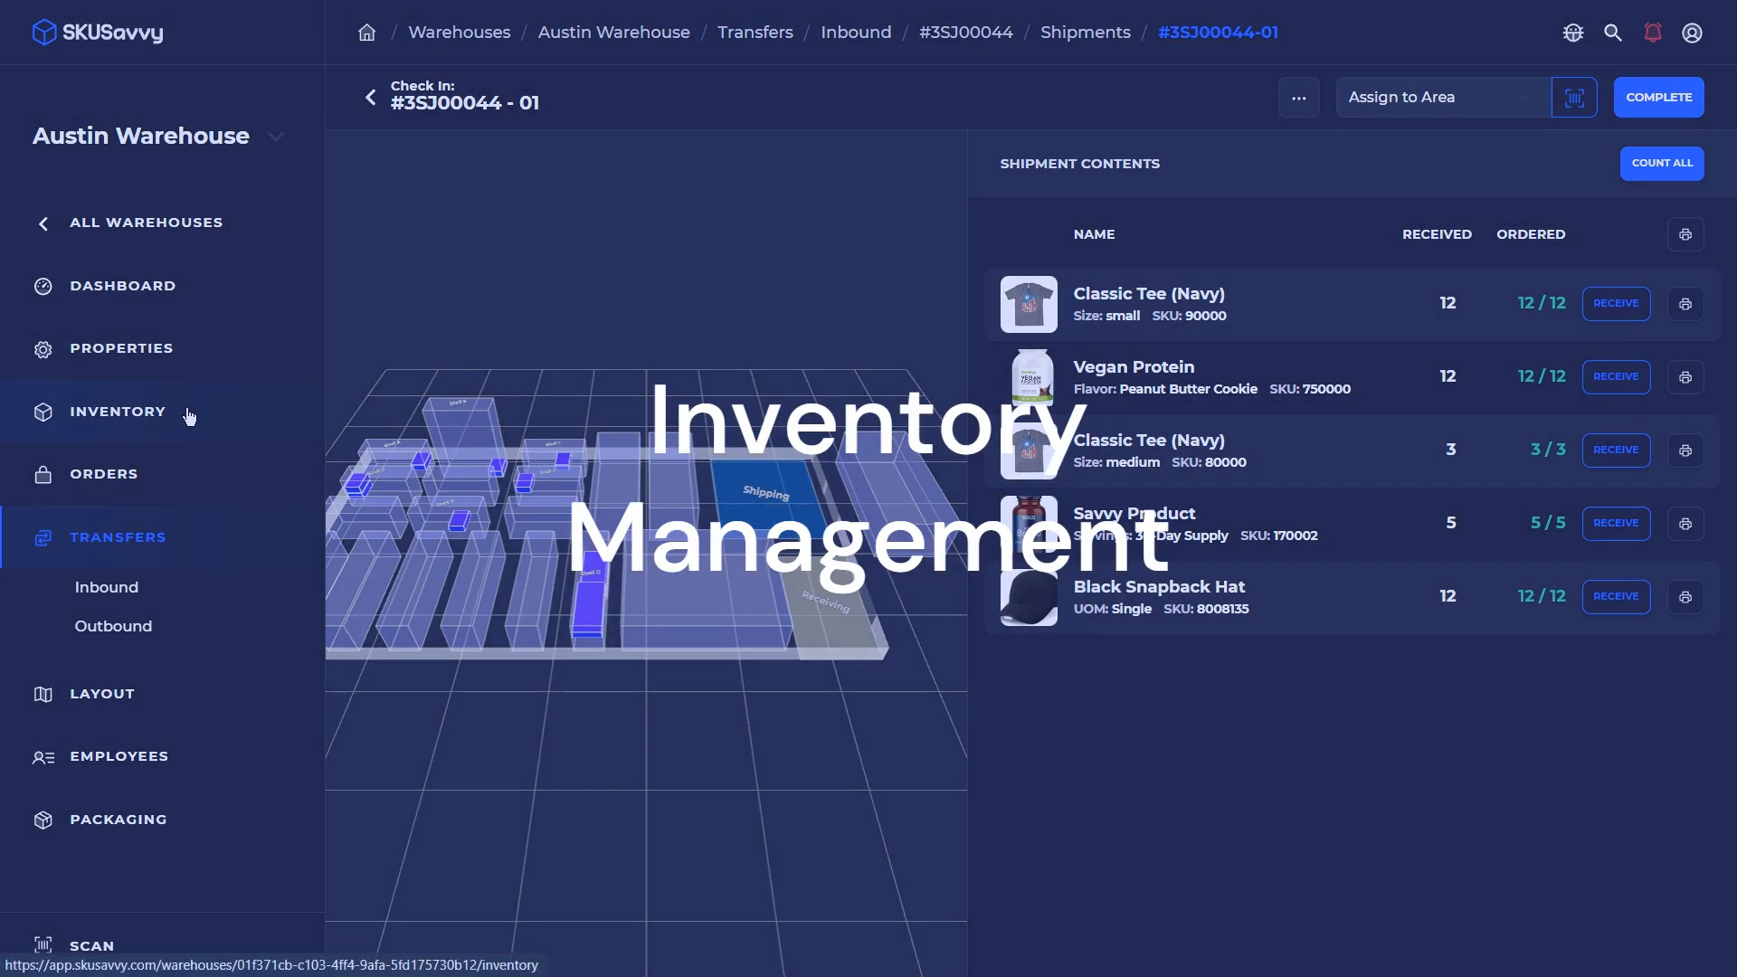
Open the Black/Camo Snapback Hat from Austin Warehouse's inventory and examine its locations in the 3D view
click(189, 415)
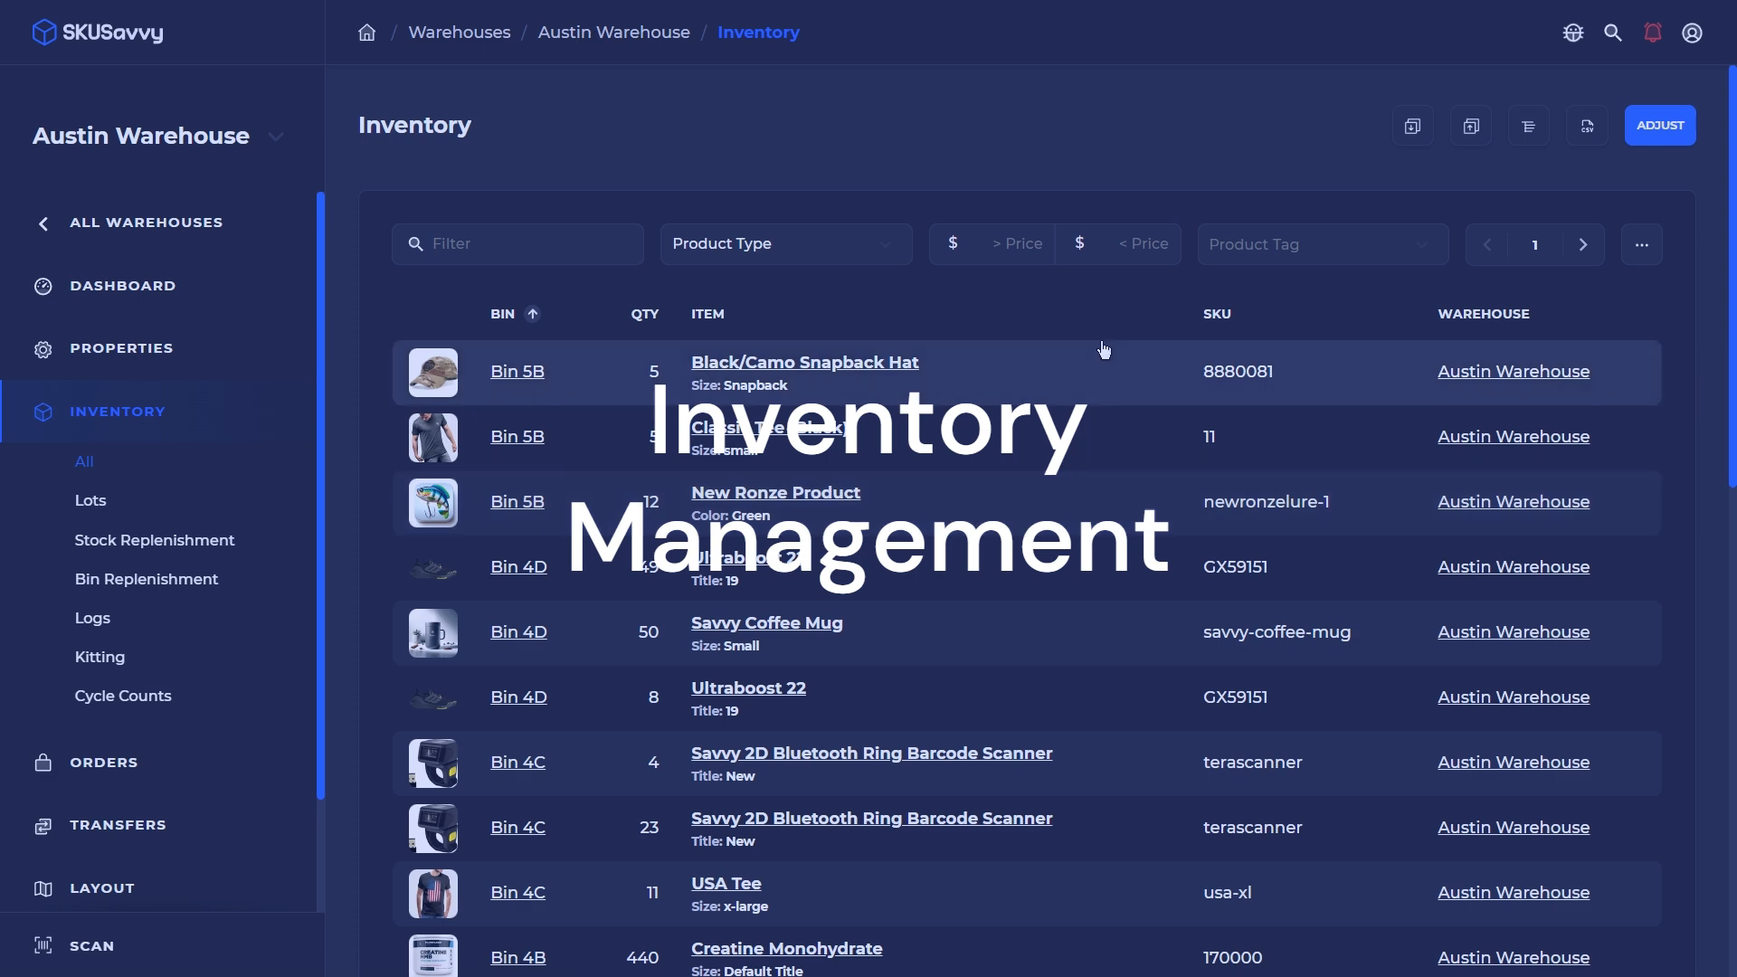
click(1005, 377)
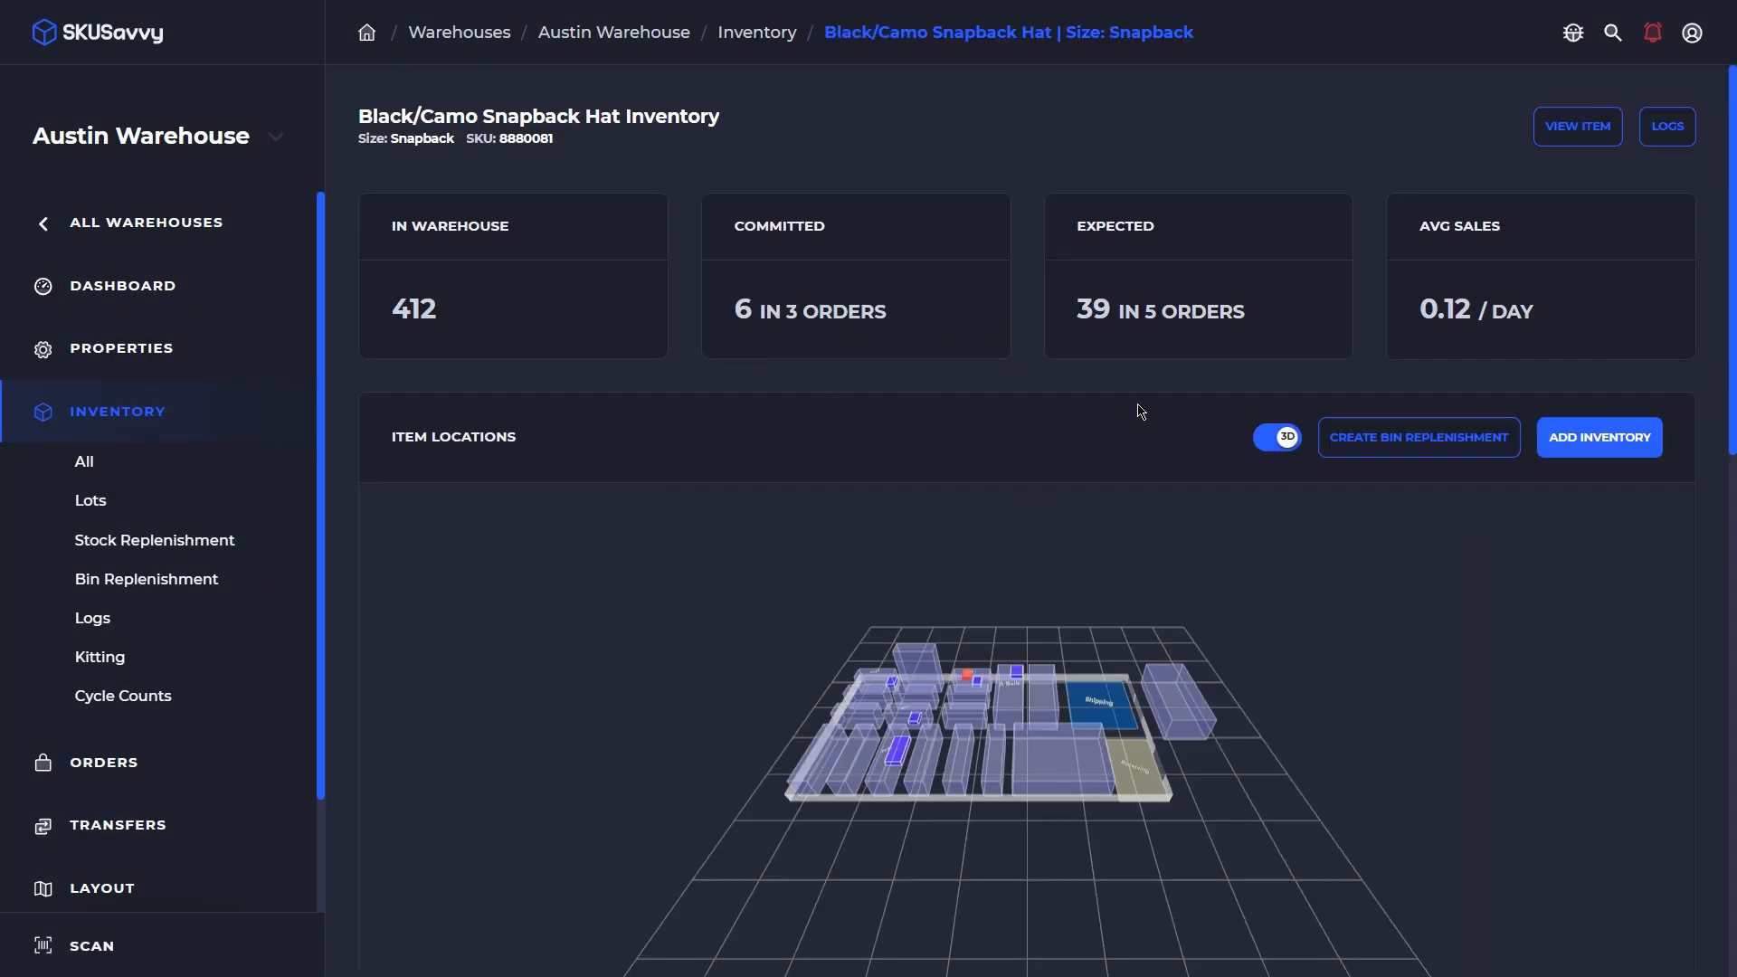
scroll(1141, 412, down, 1)
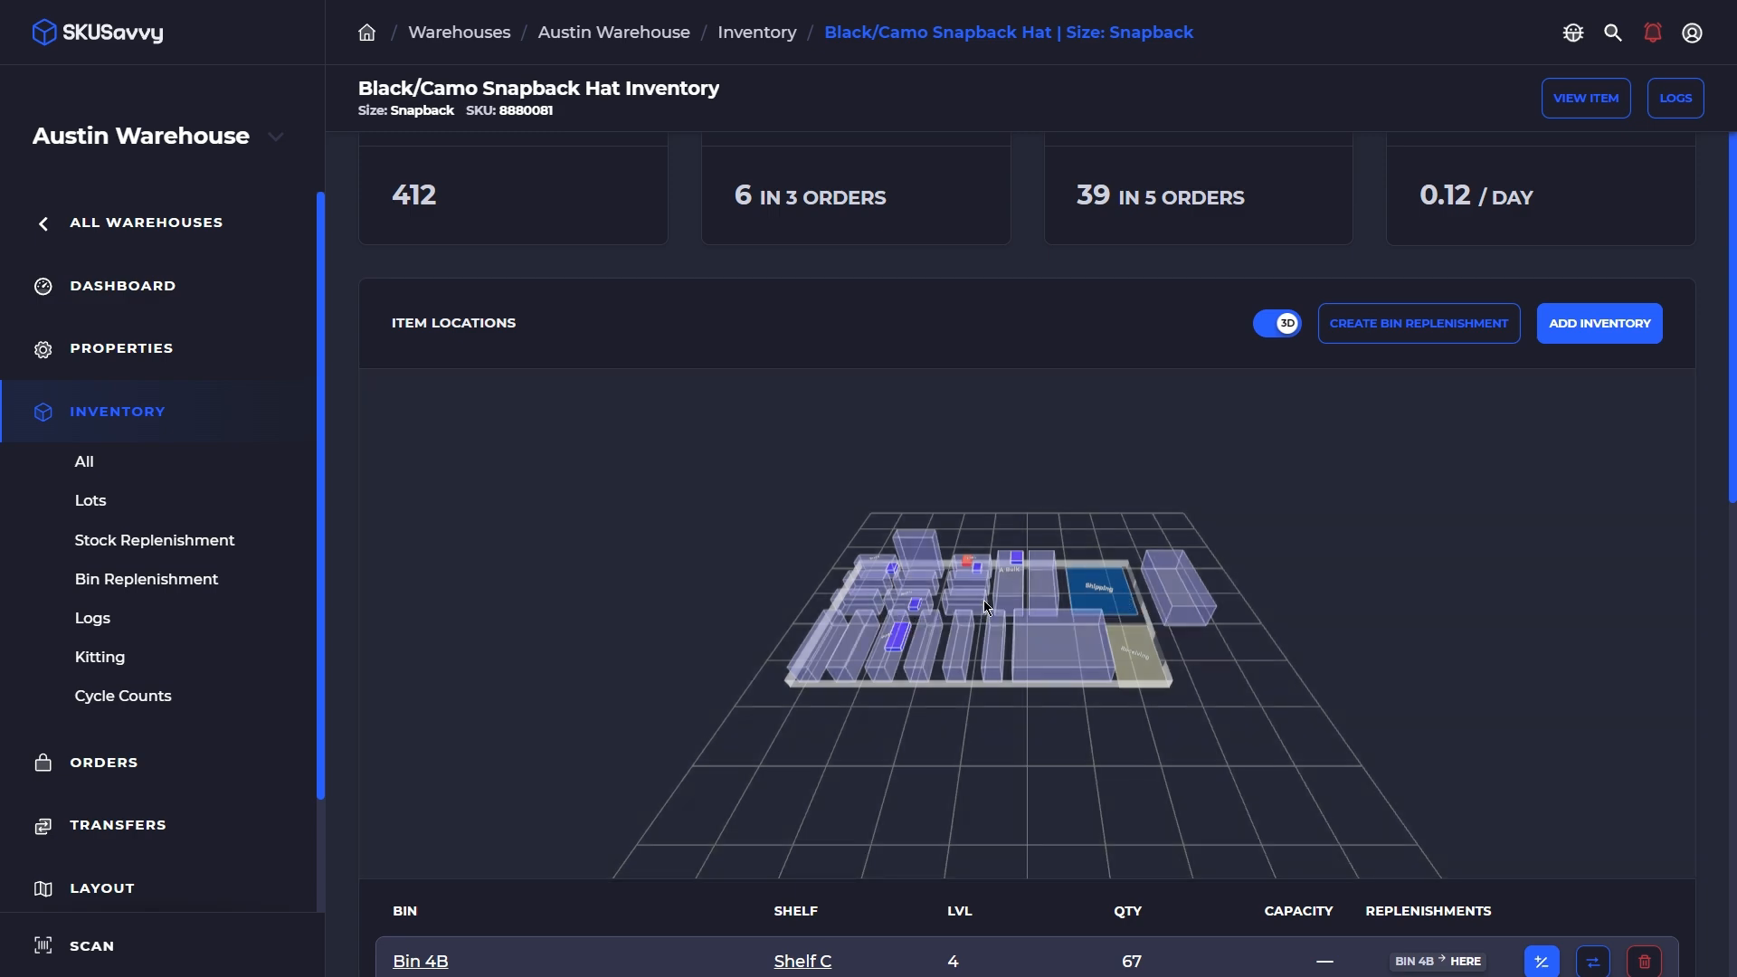
drag(985, 599, 1391, 556)
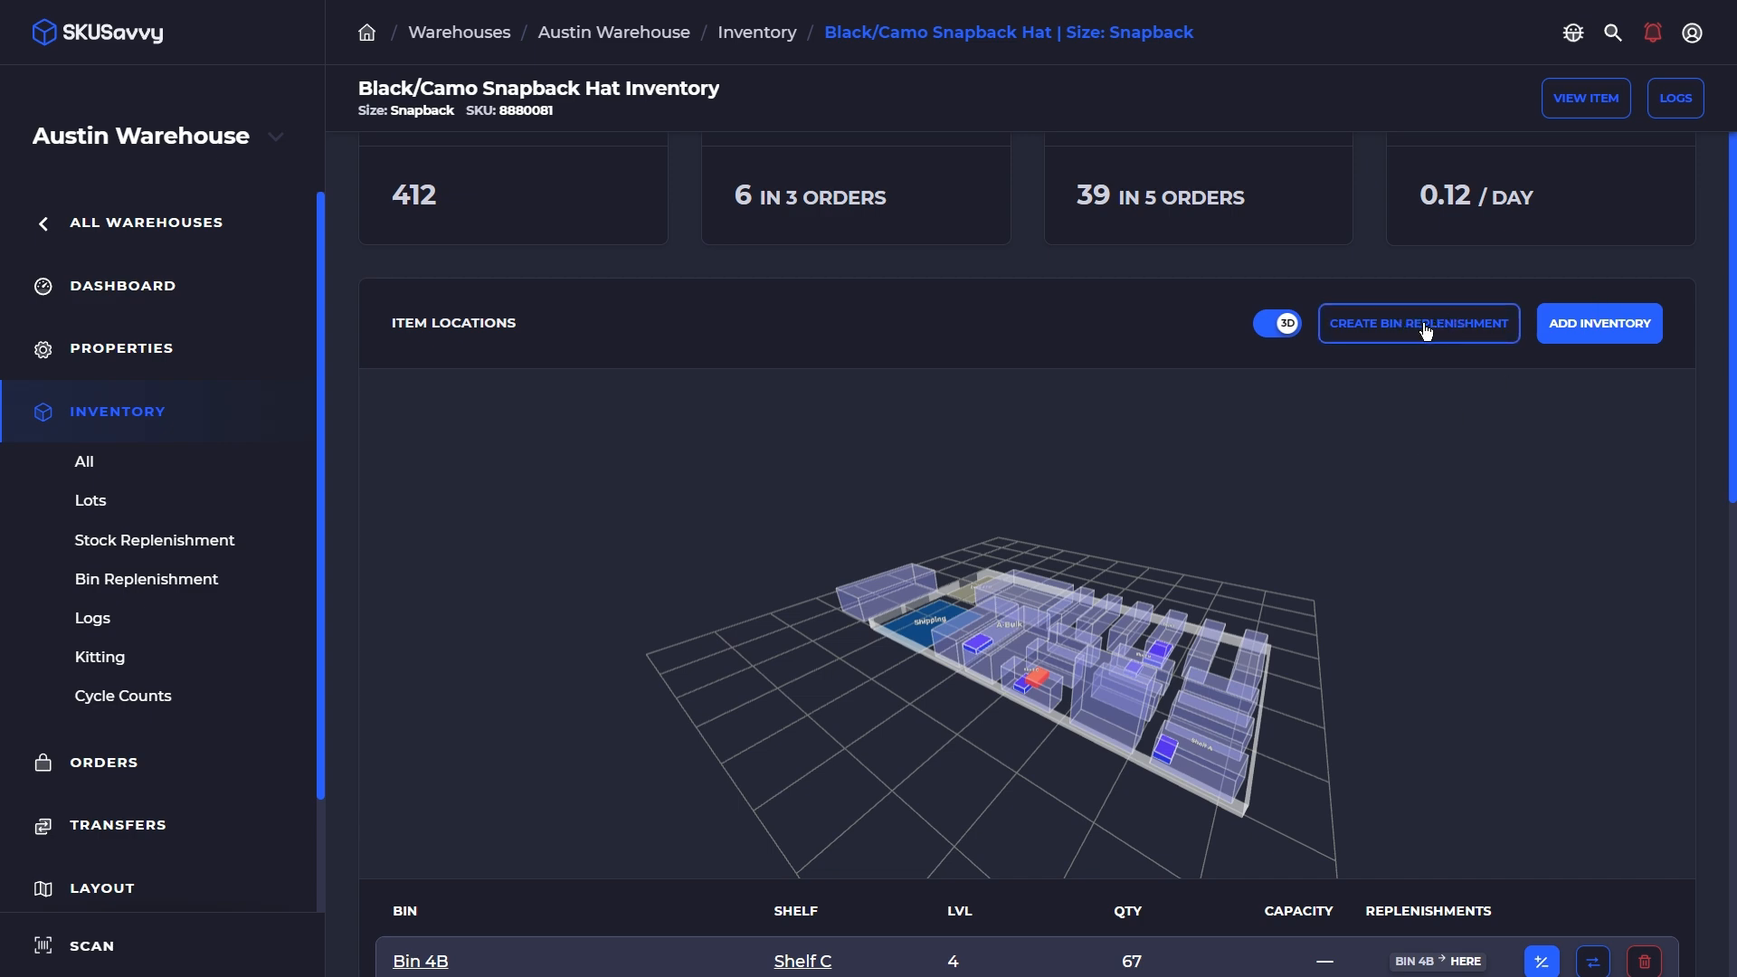
Set the hat's capacity in Bin 2C on Shelf C to a minimum of 110 and a maximum of 200, and save
scroll(1719, 407, down, 5)
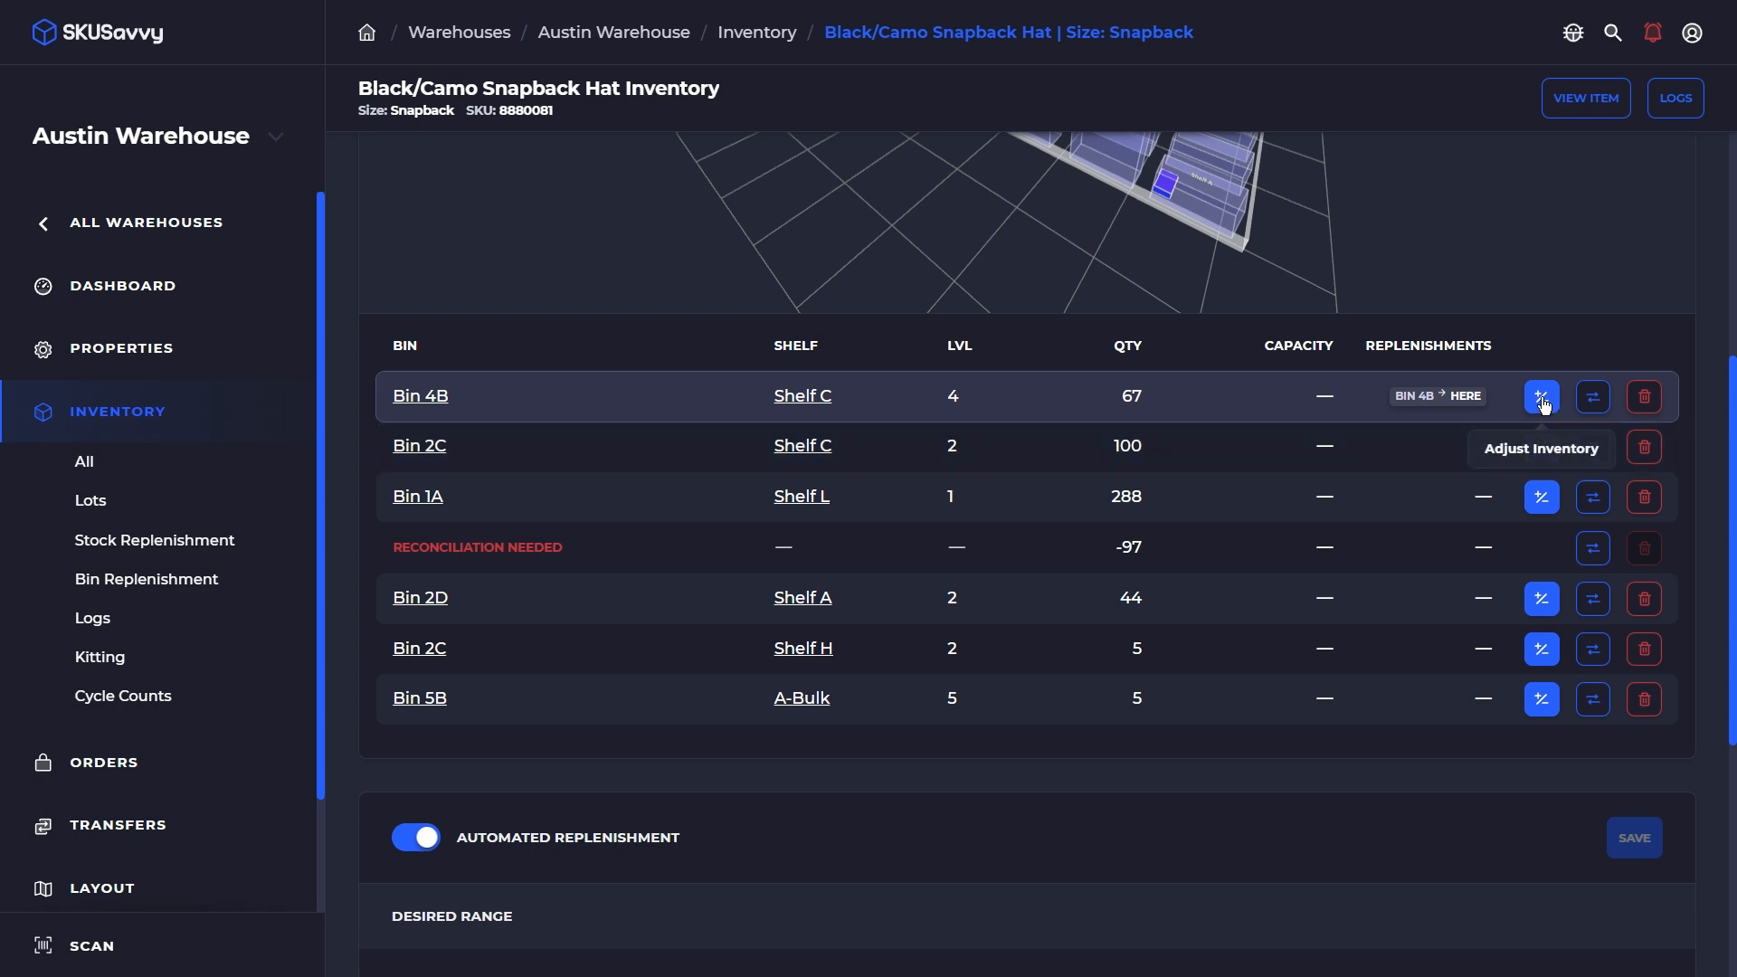
click(1541, 447)
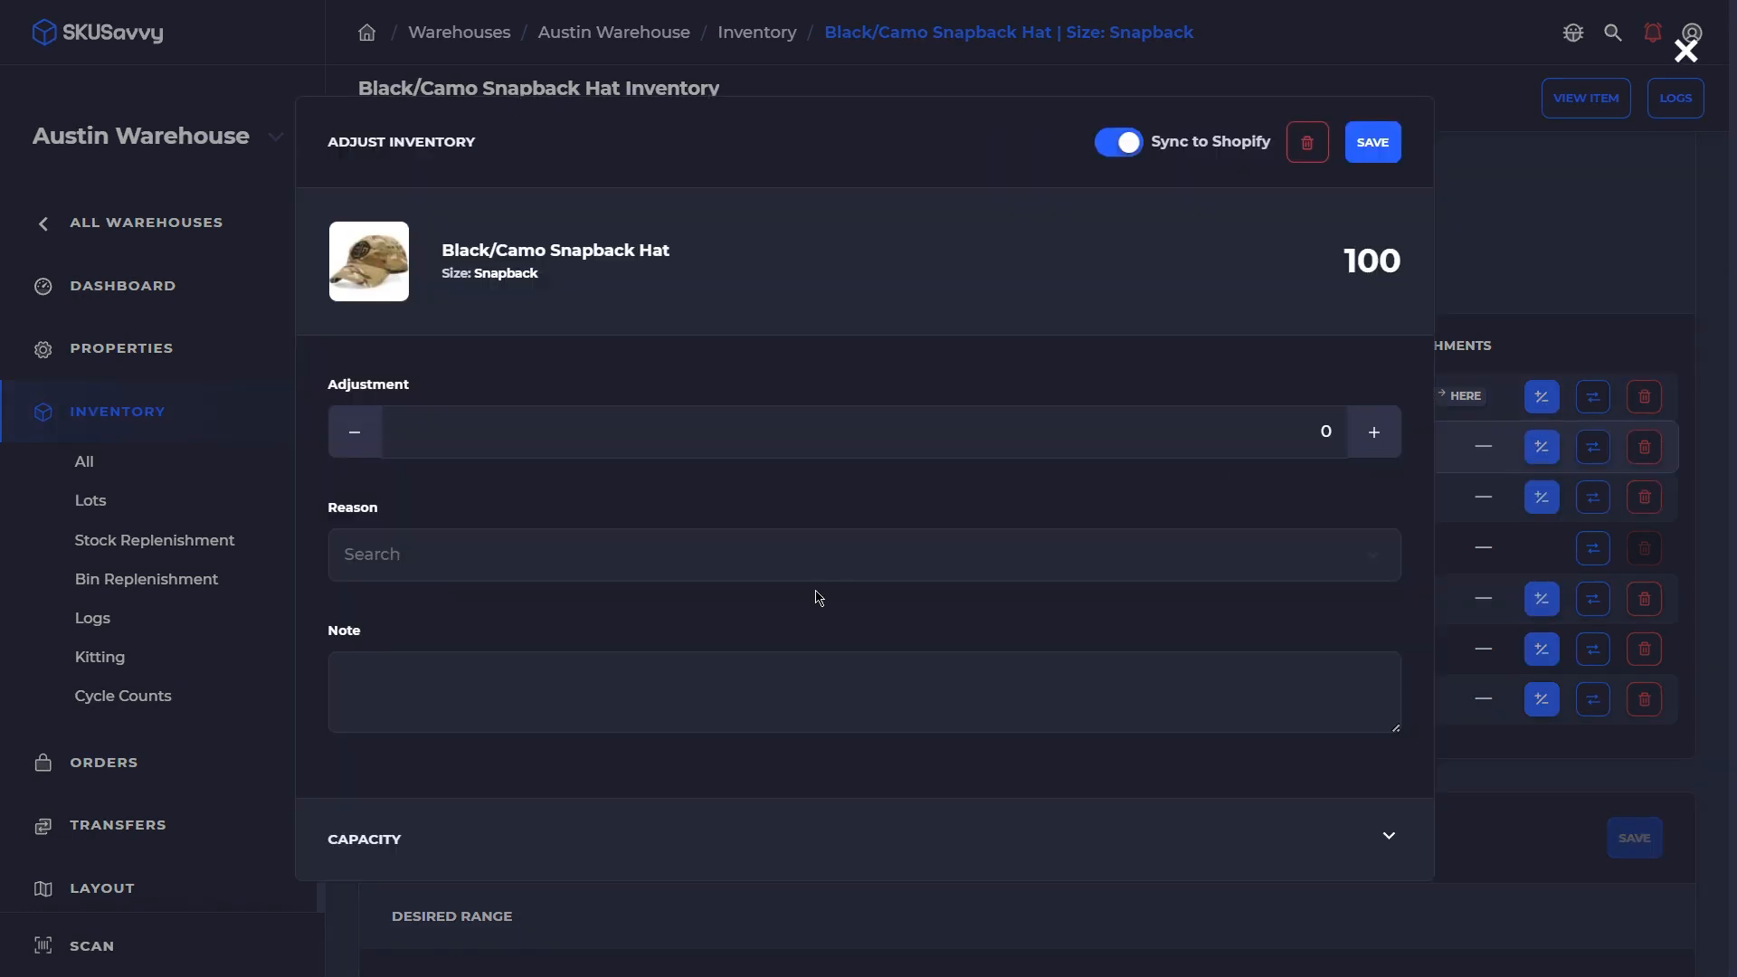
click(685, 819)
scroll(720, 679, down, 1)
click(415, 860)
double_click(415, 859)
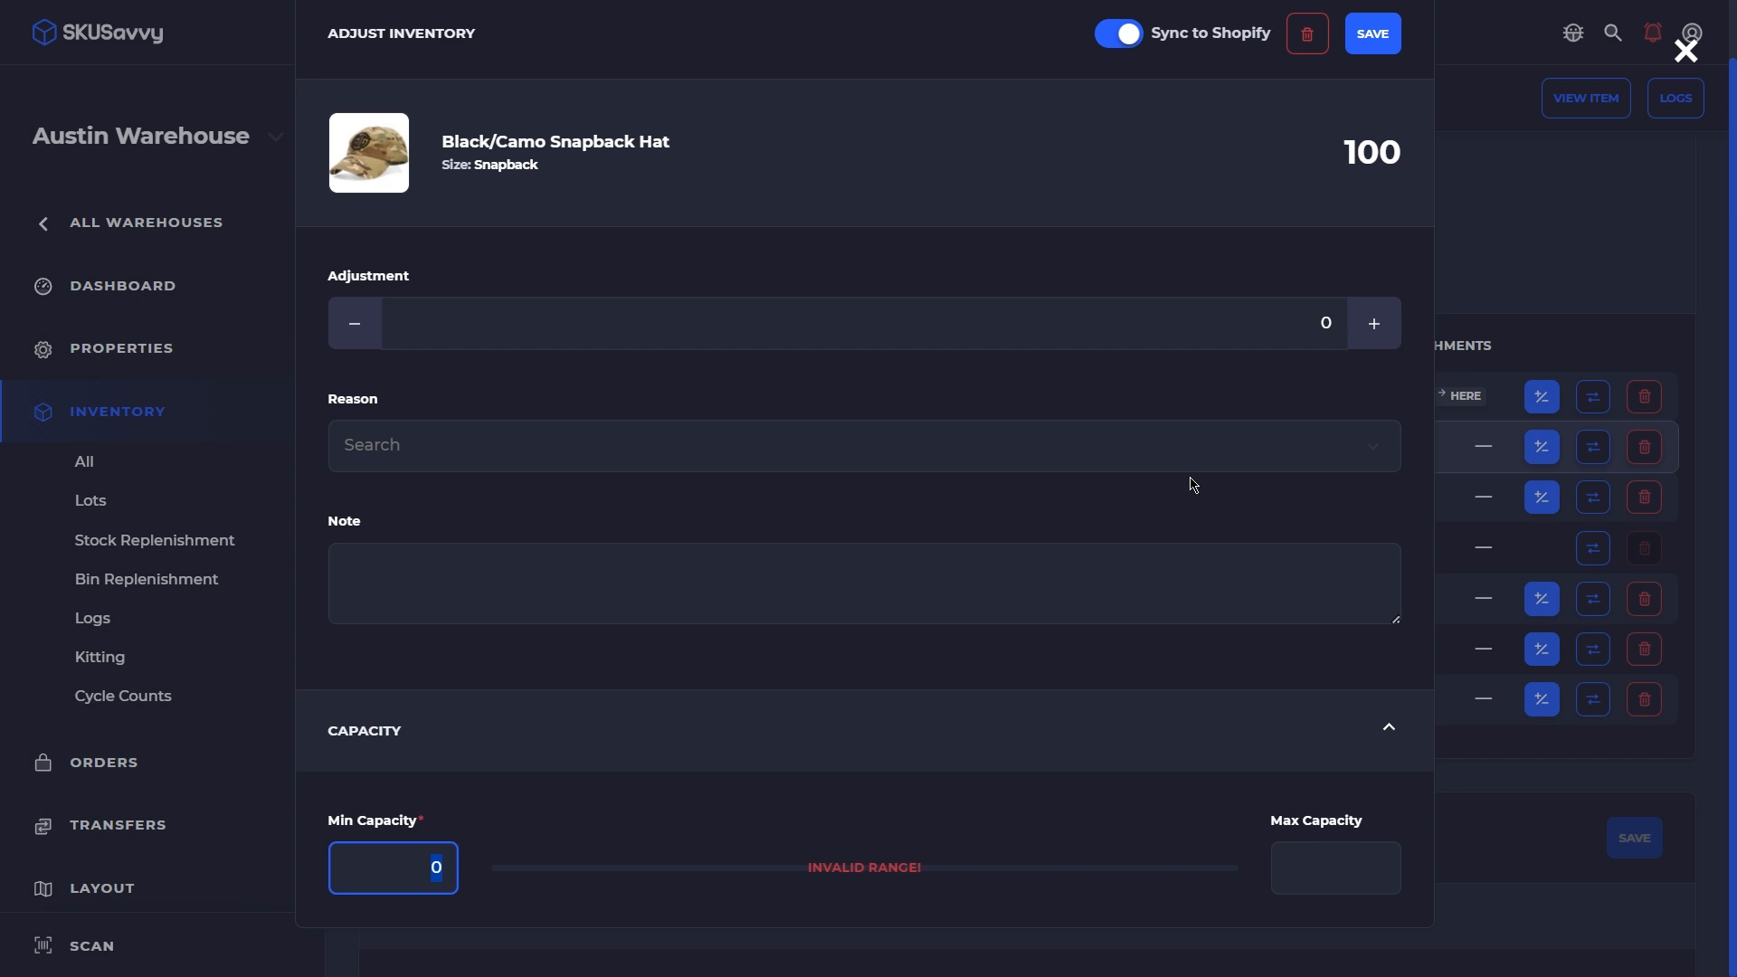
key(Tab)
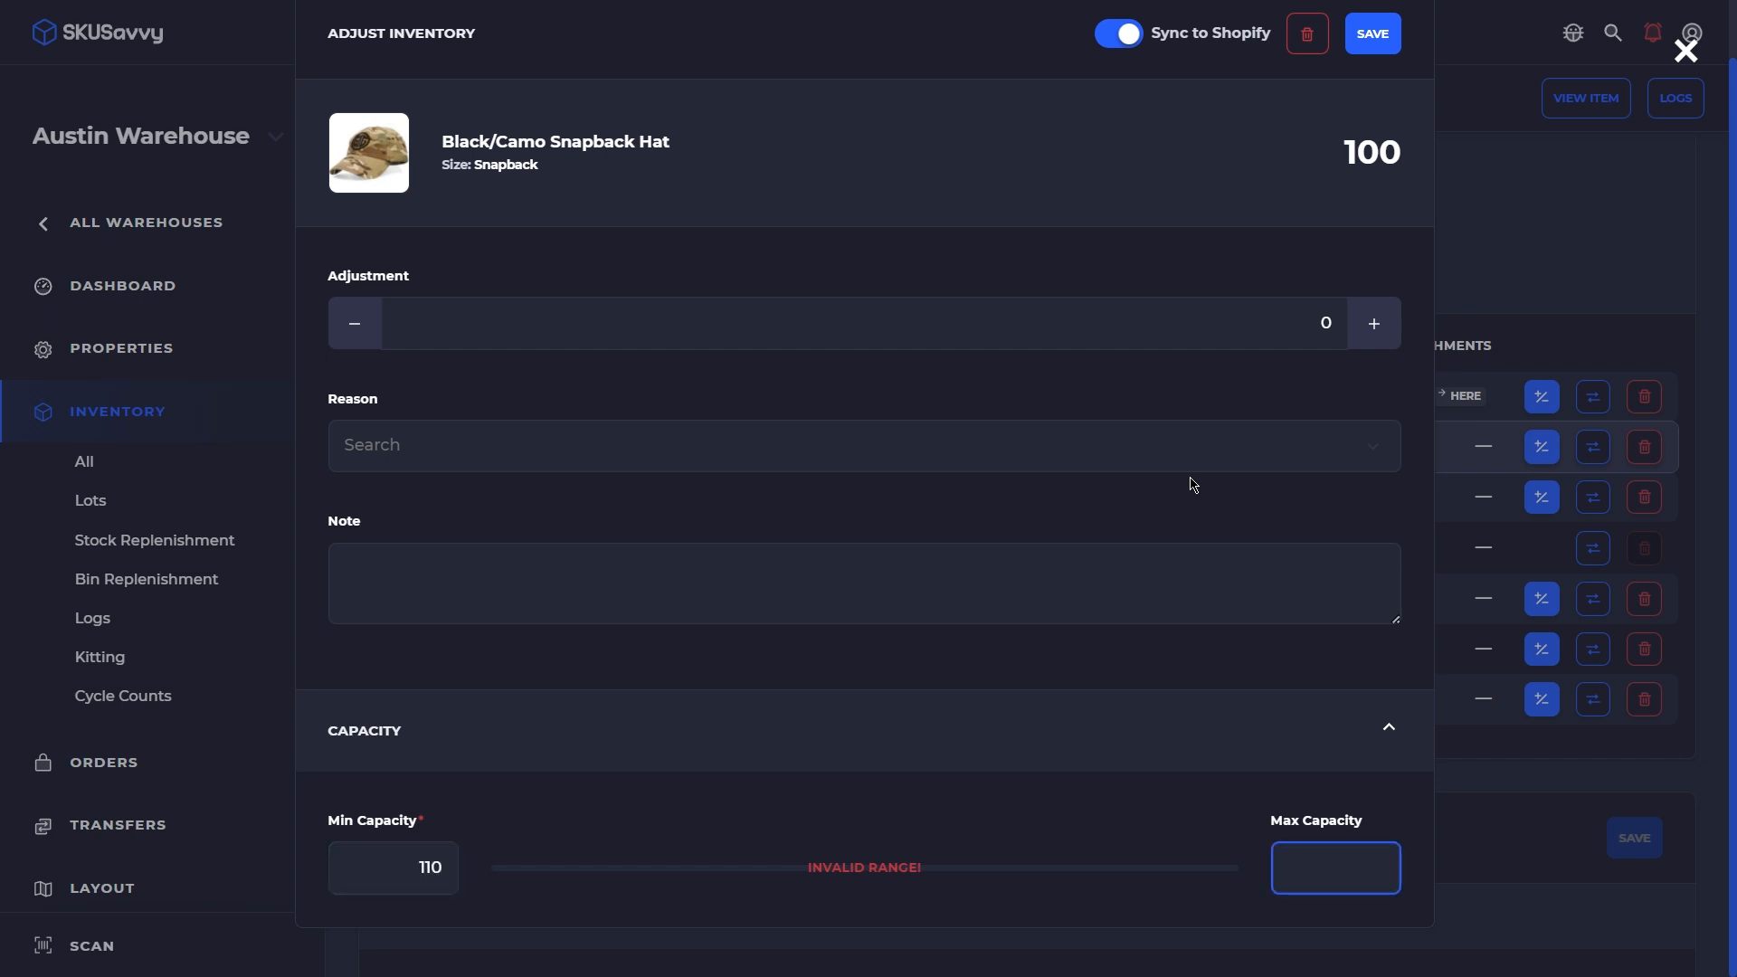
text(200)
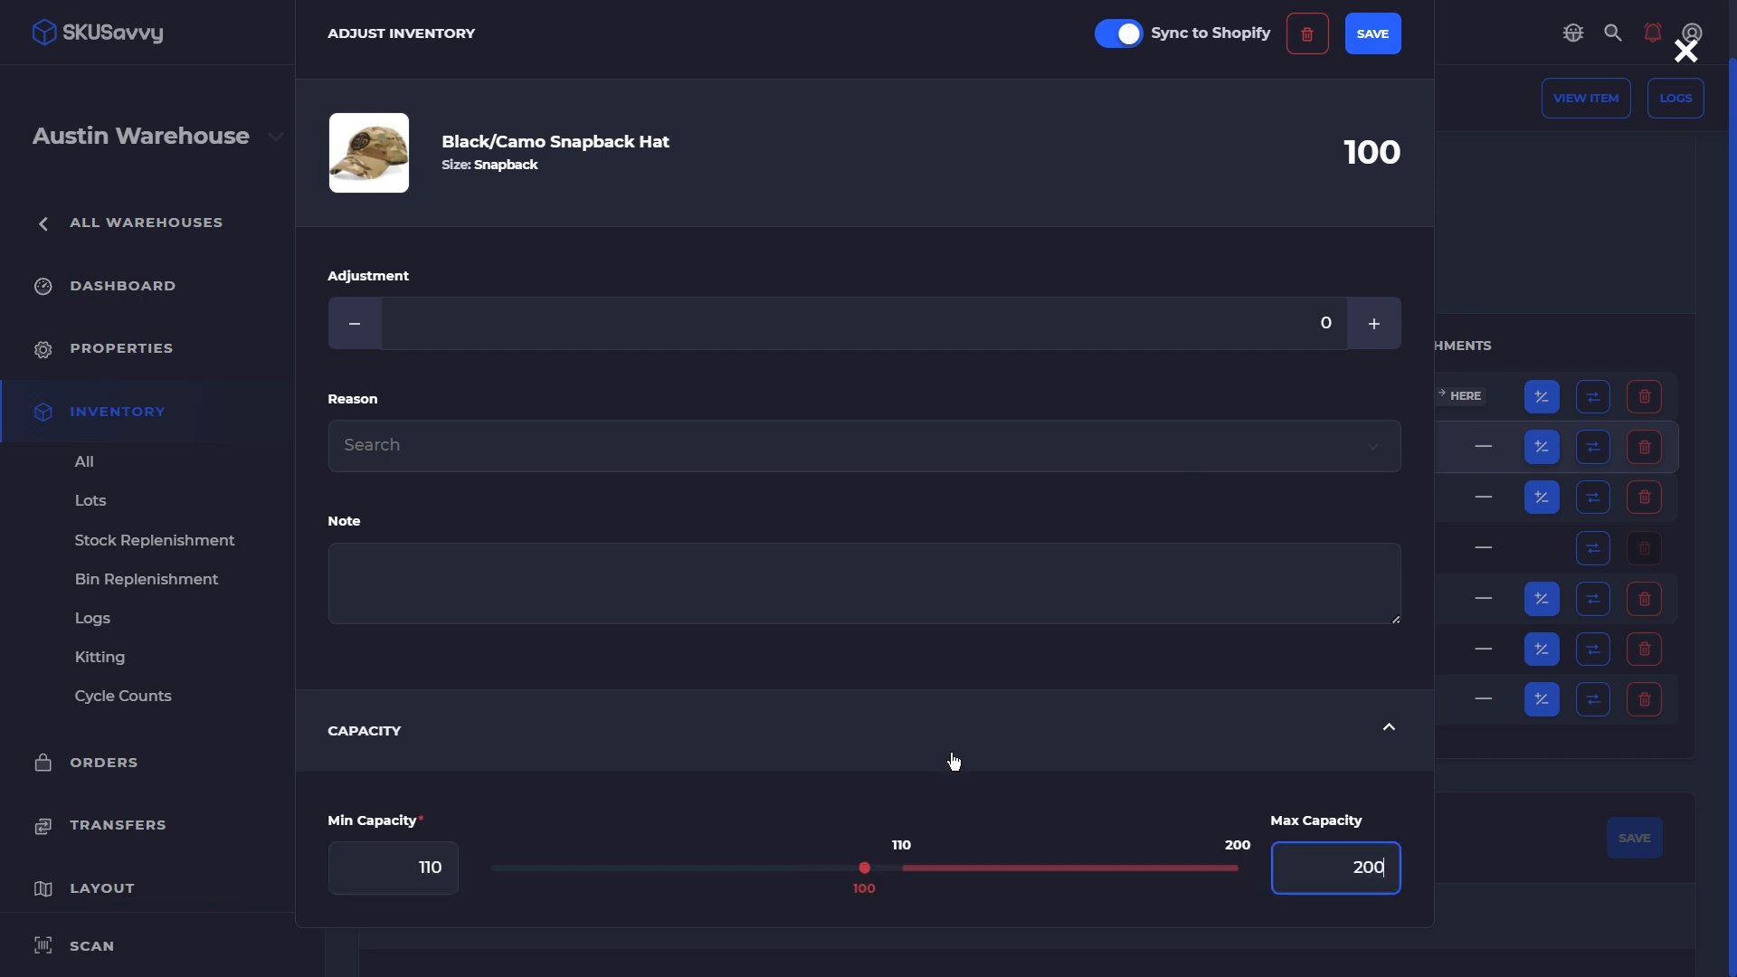
click(1372, 34)
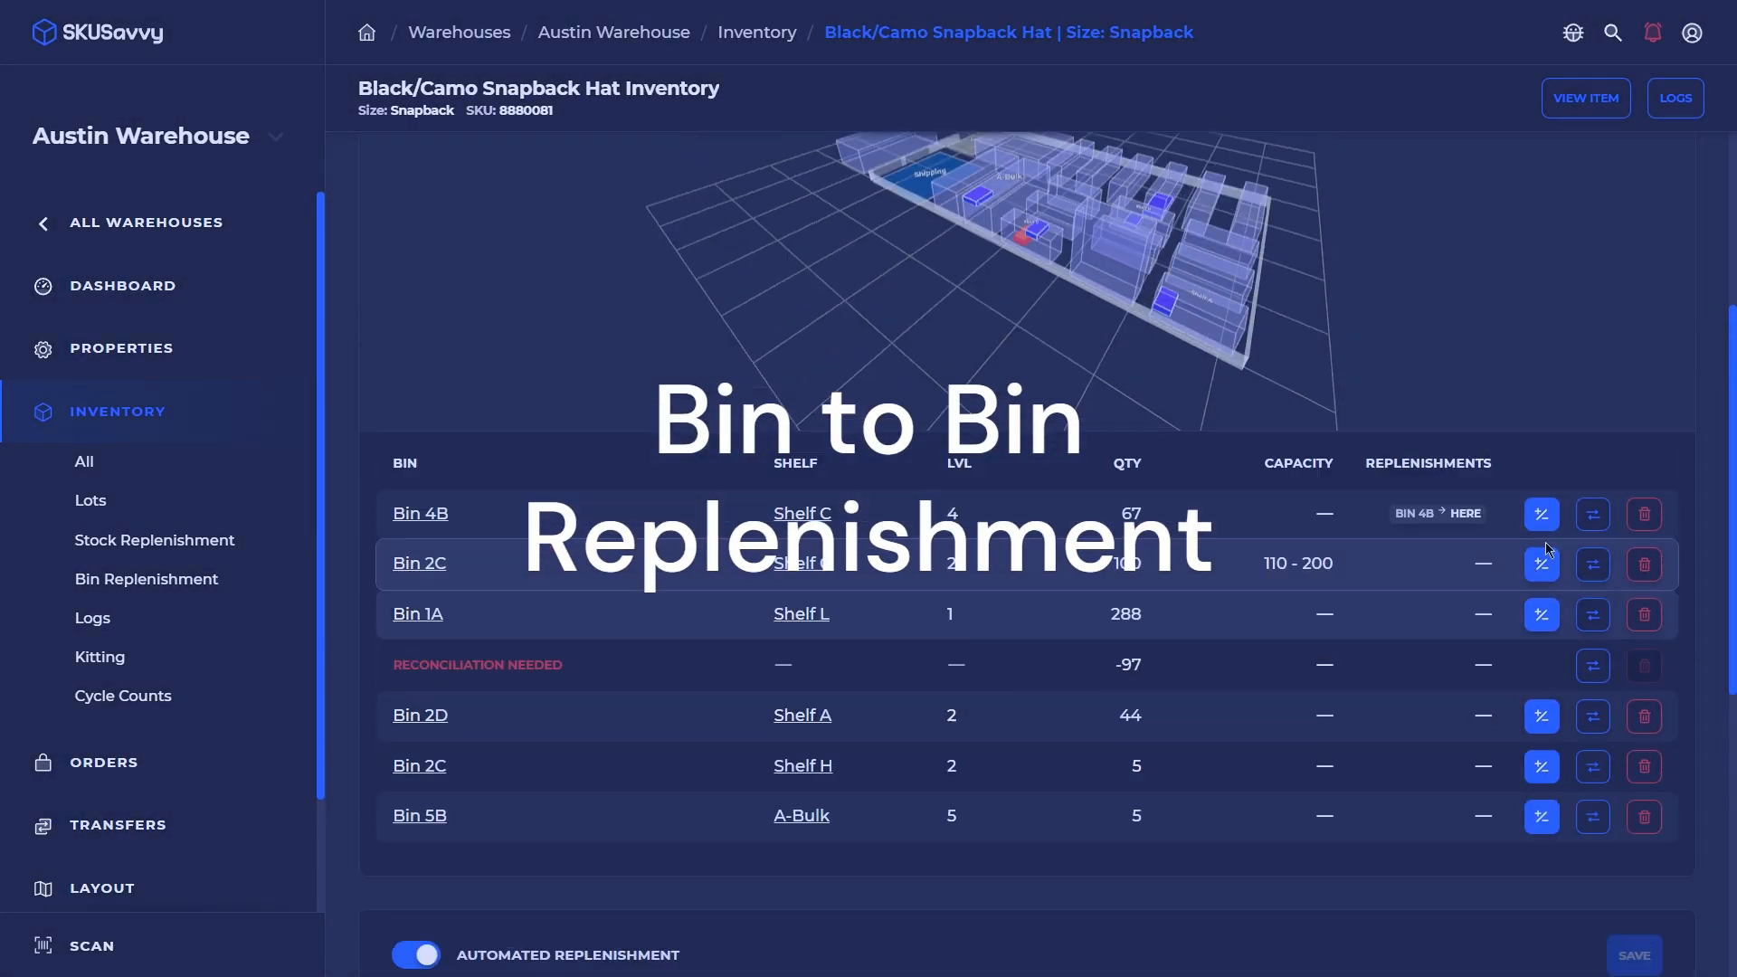
Create a bin-to-bin replenishment for the hat from Bin 2C on Shelf C to Bin 2D on Shelf A
scroll(1466, 460, up, 5)
click(1418, 323)
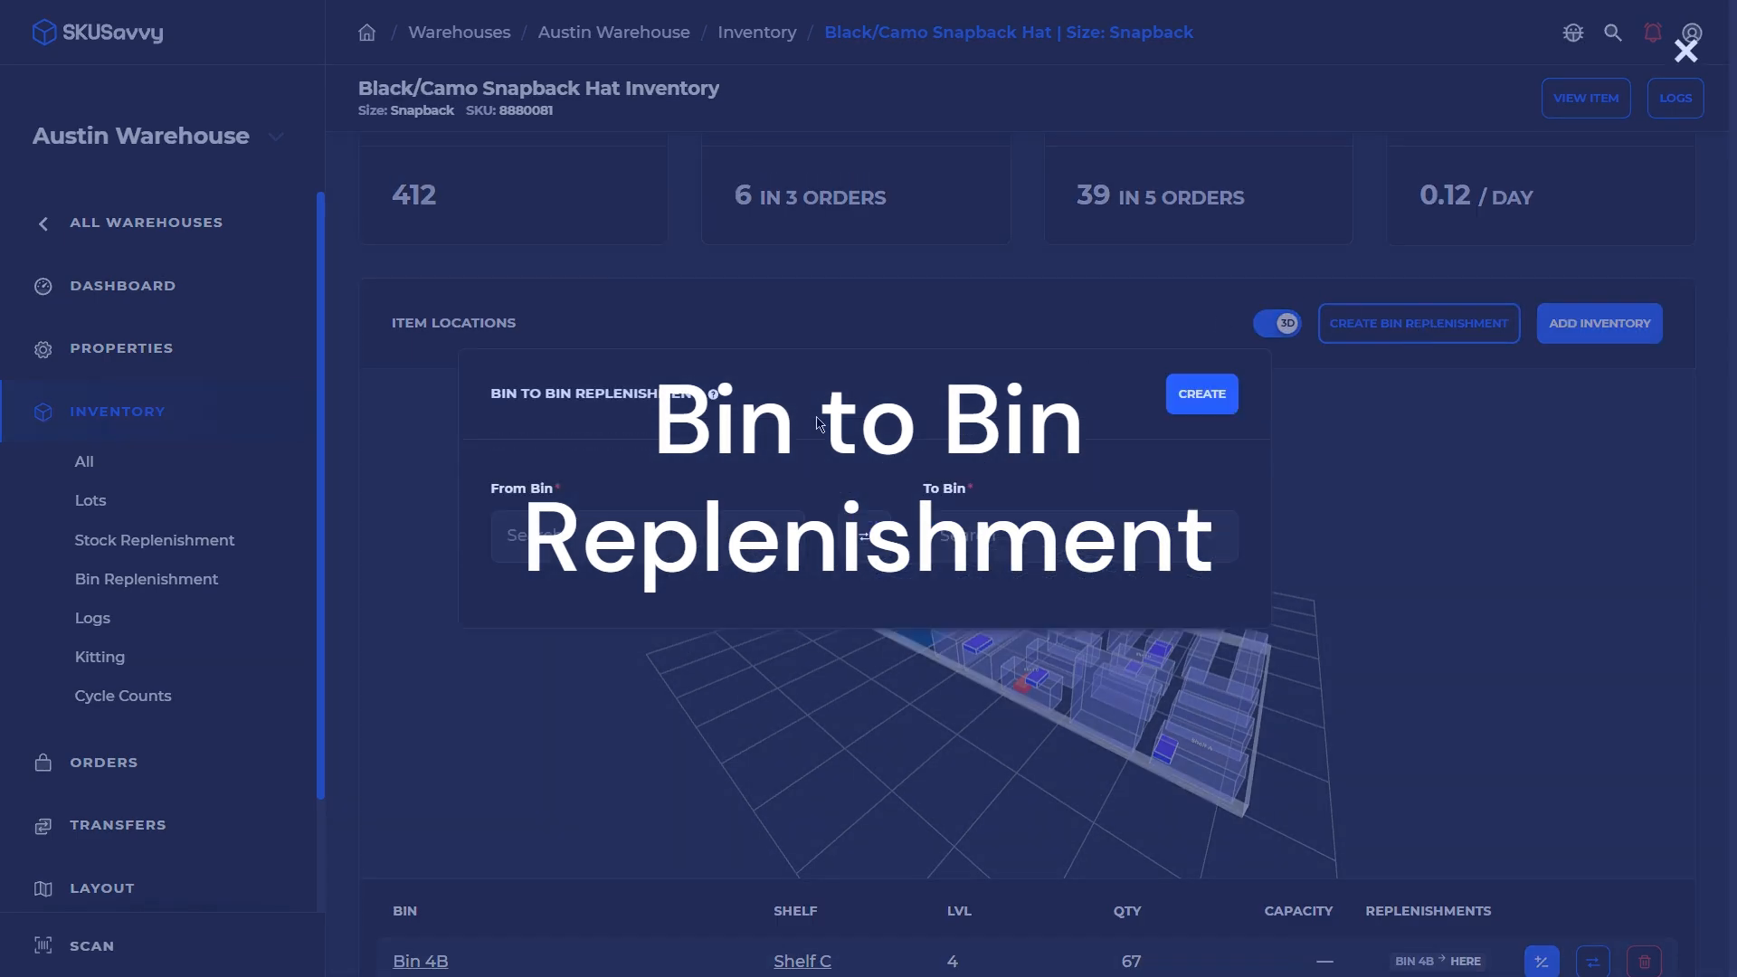
click(653, 535)
click(734, 299)
click(1019, 541)
click(1126, 383)
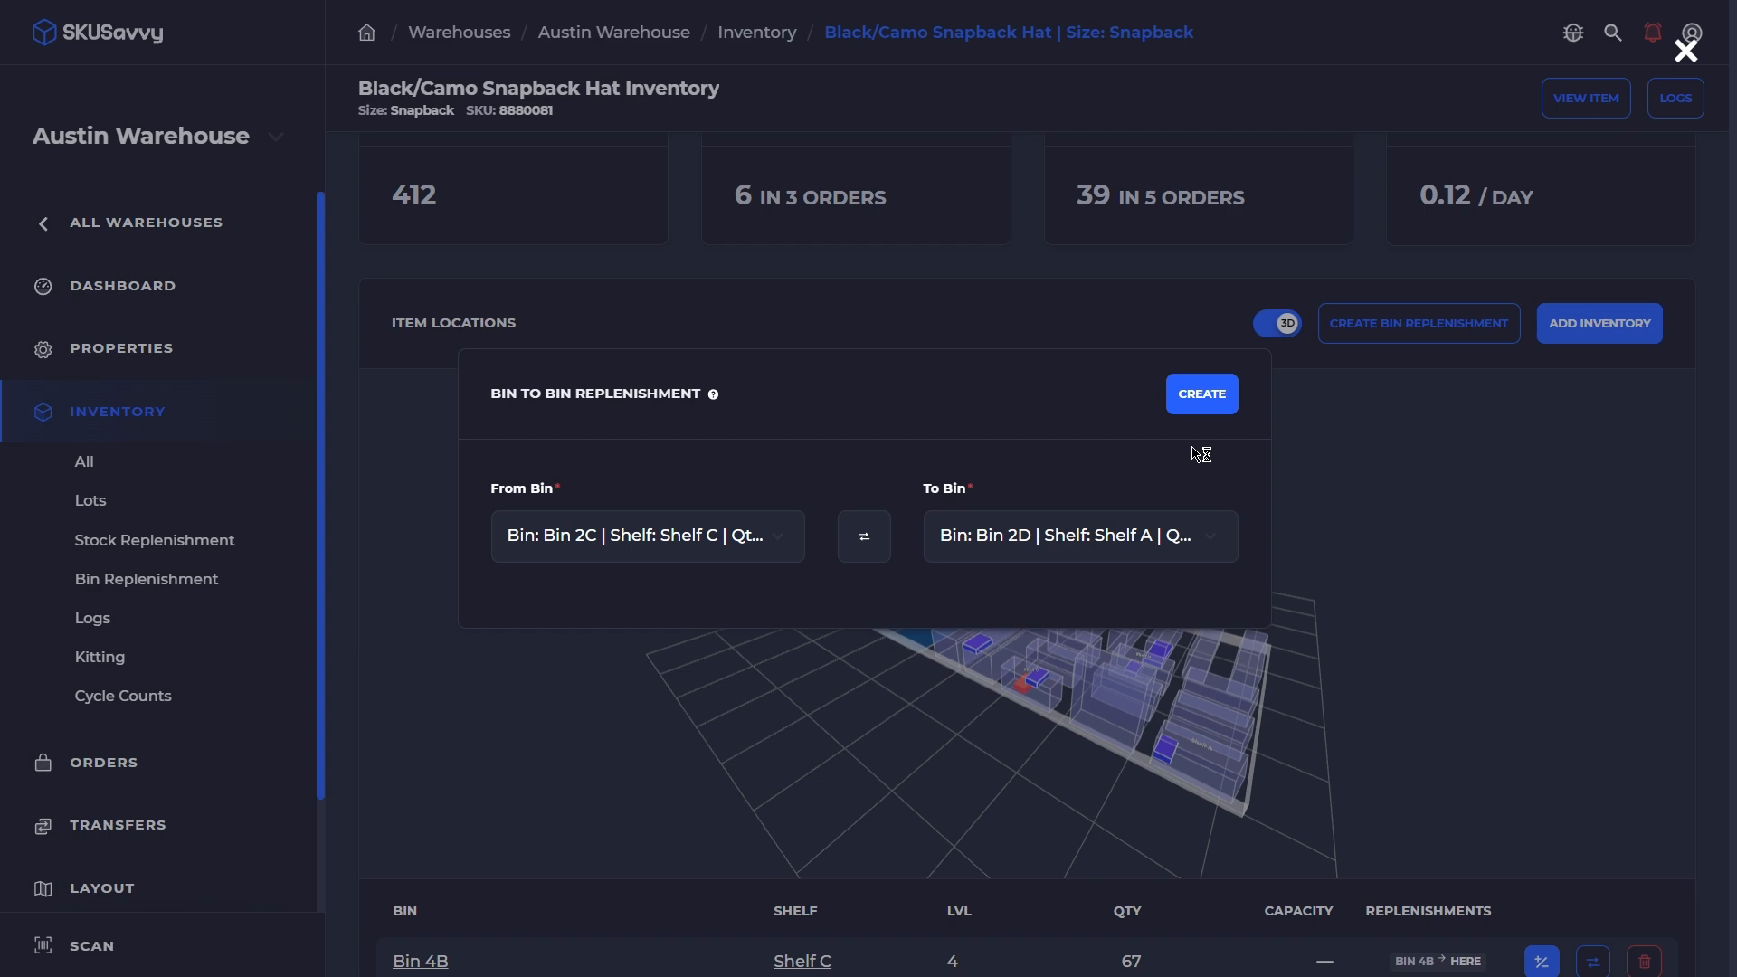
click(1203, 396)
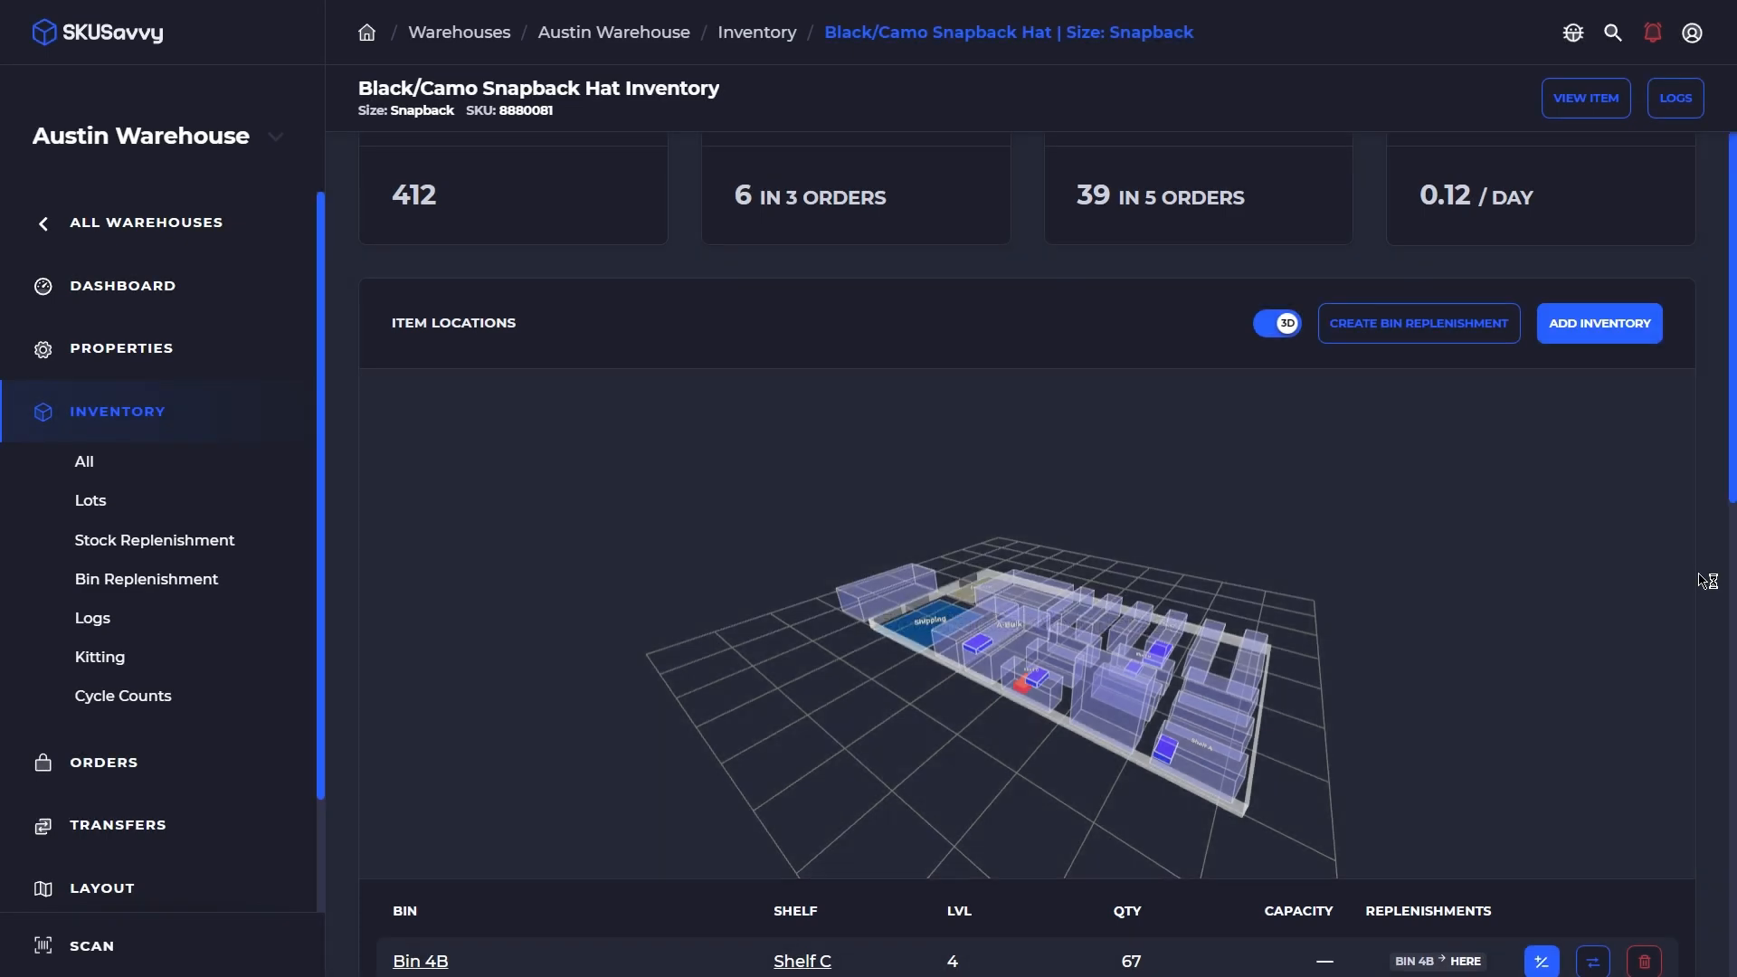
Review the hat's bin replenishments and the Bin Replenishment lists of Austin Warehouse and Savvy Warehouse
scroll(1707, 581, down, 6)
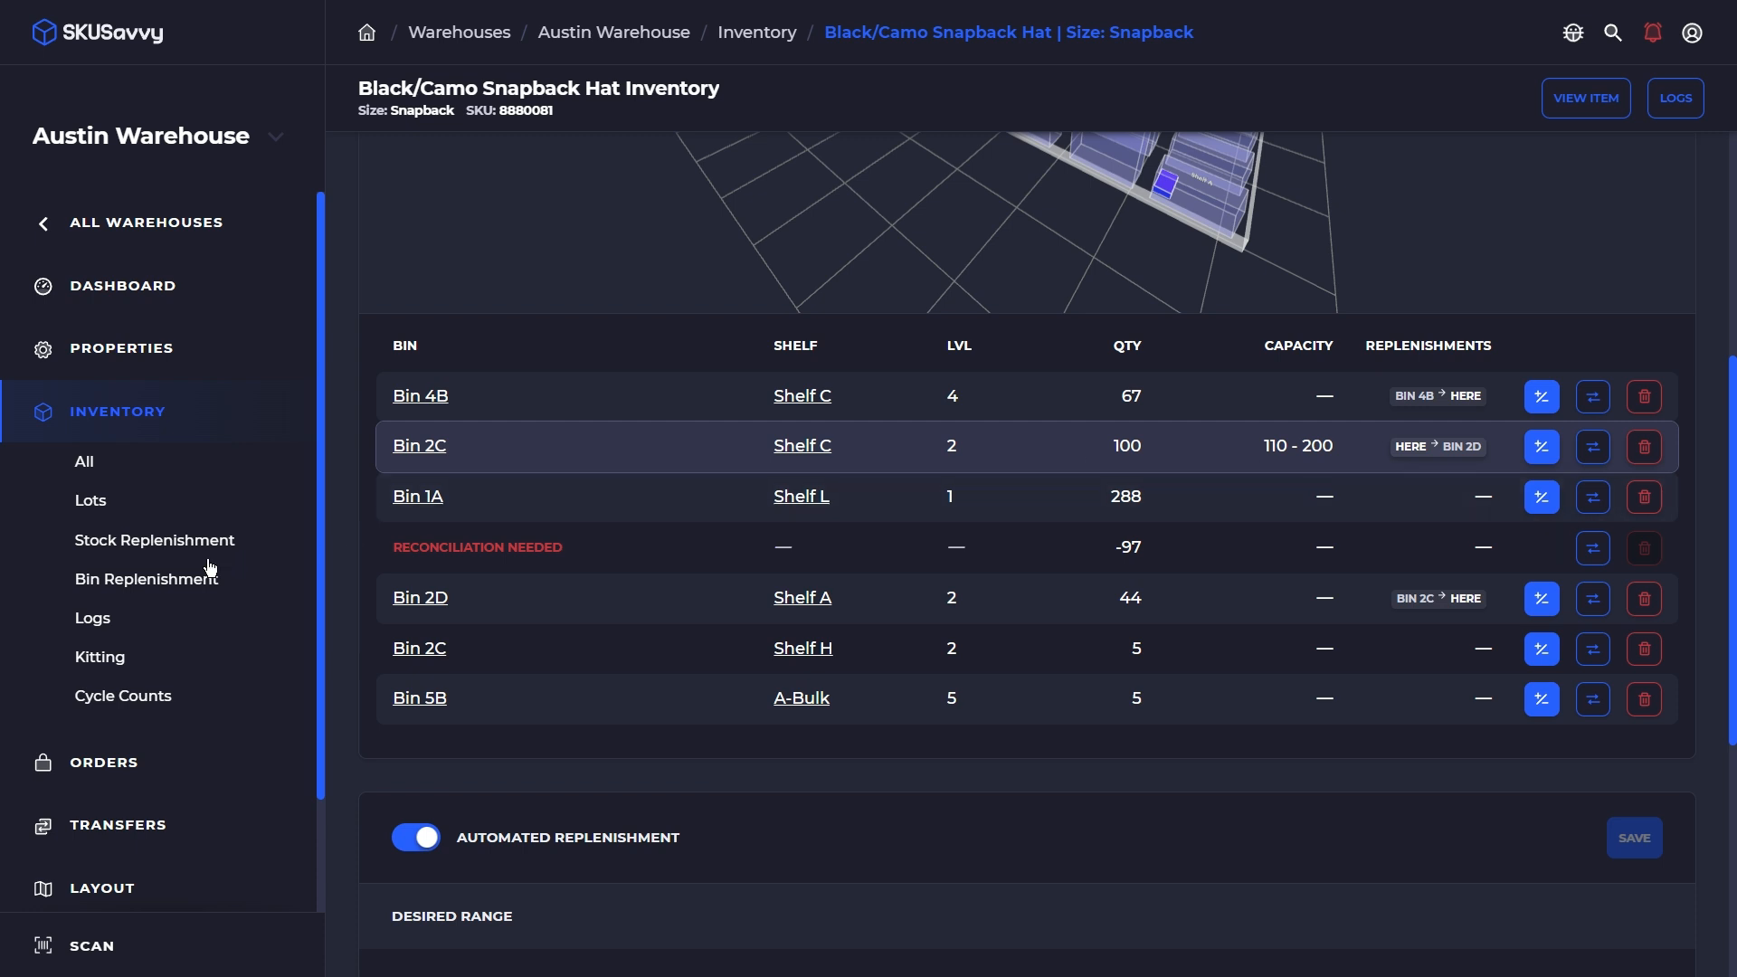
click(171, 581)
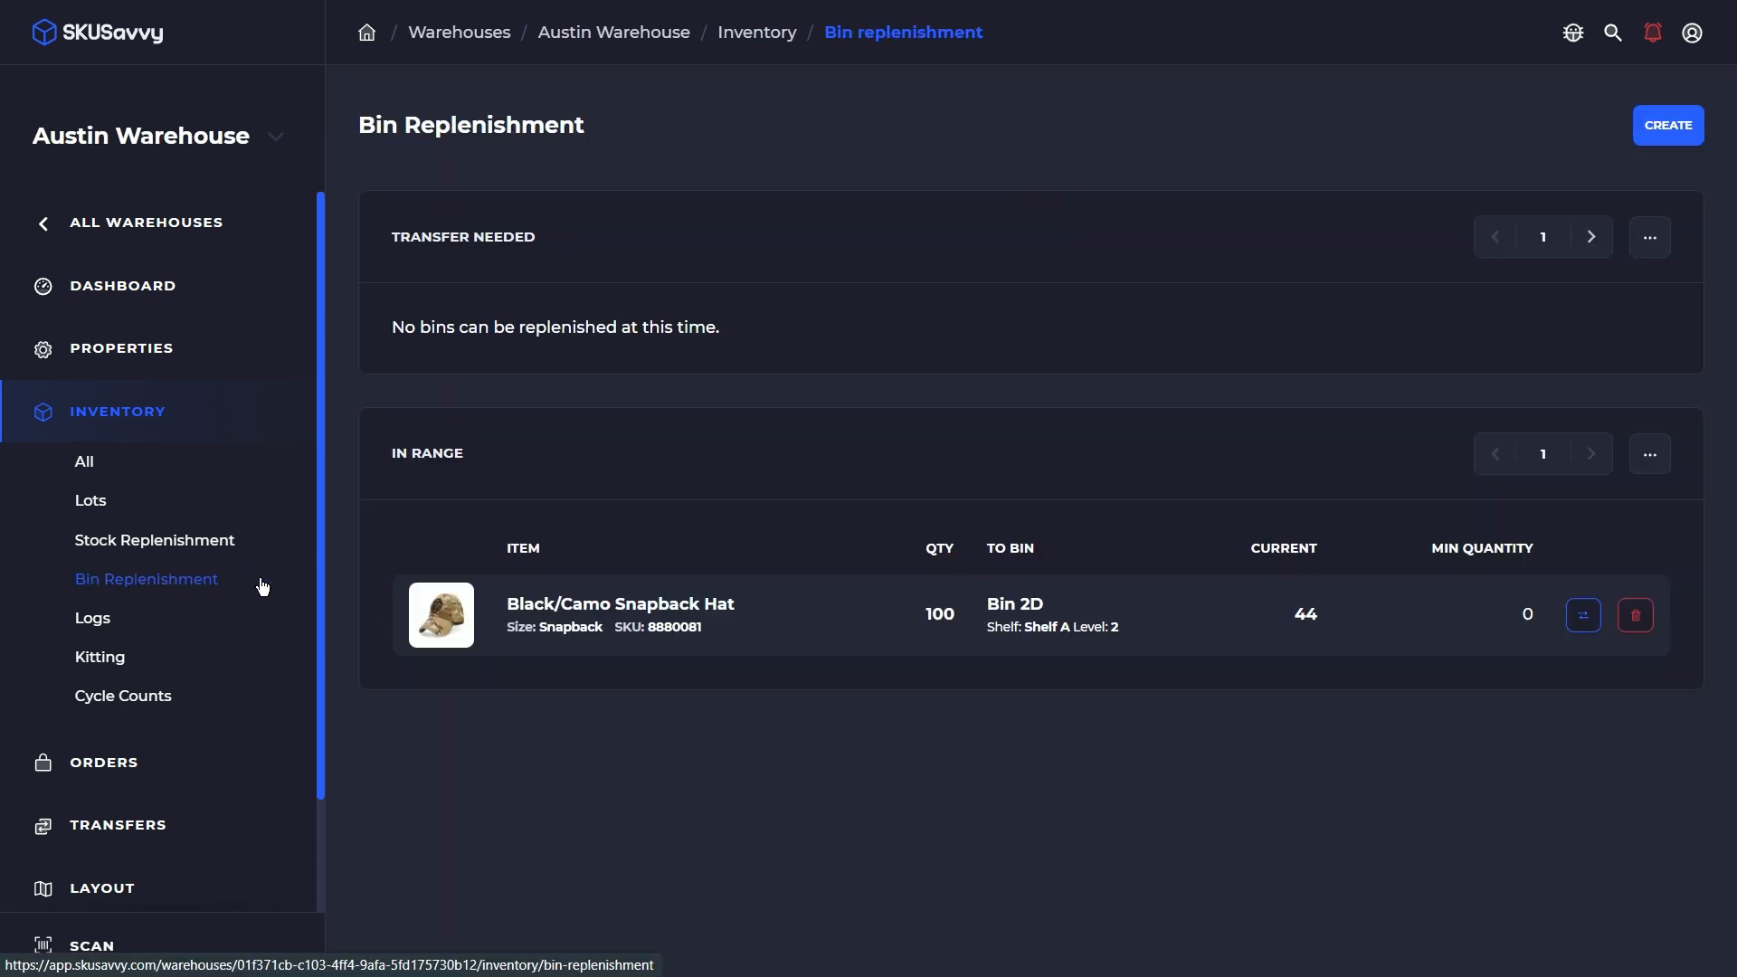
click(233, 137)
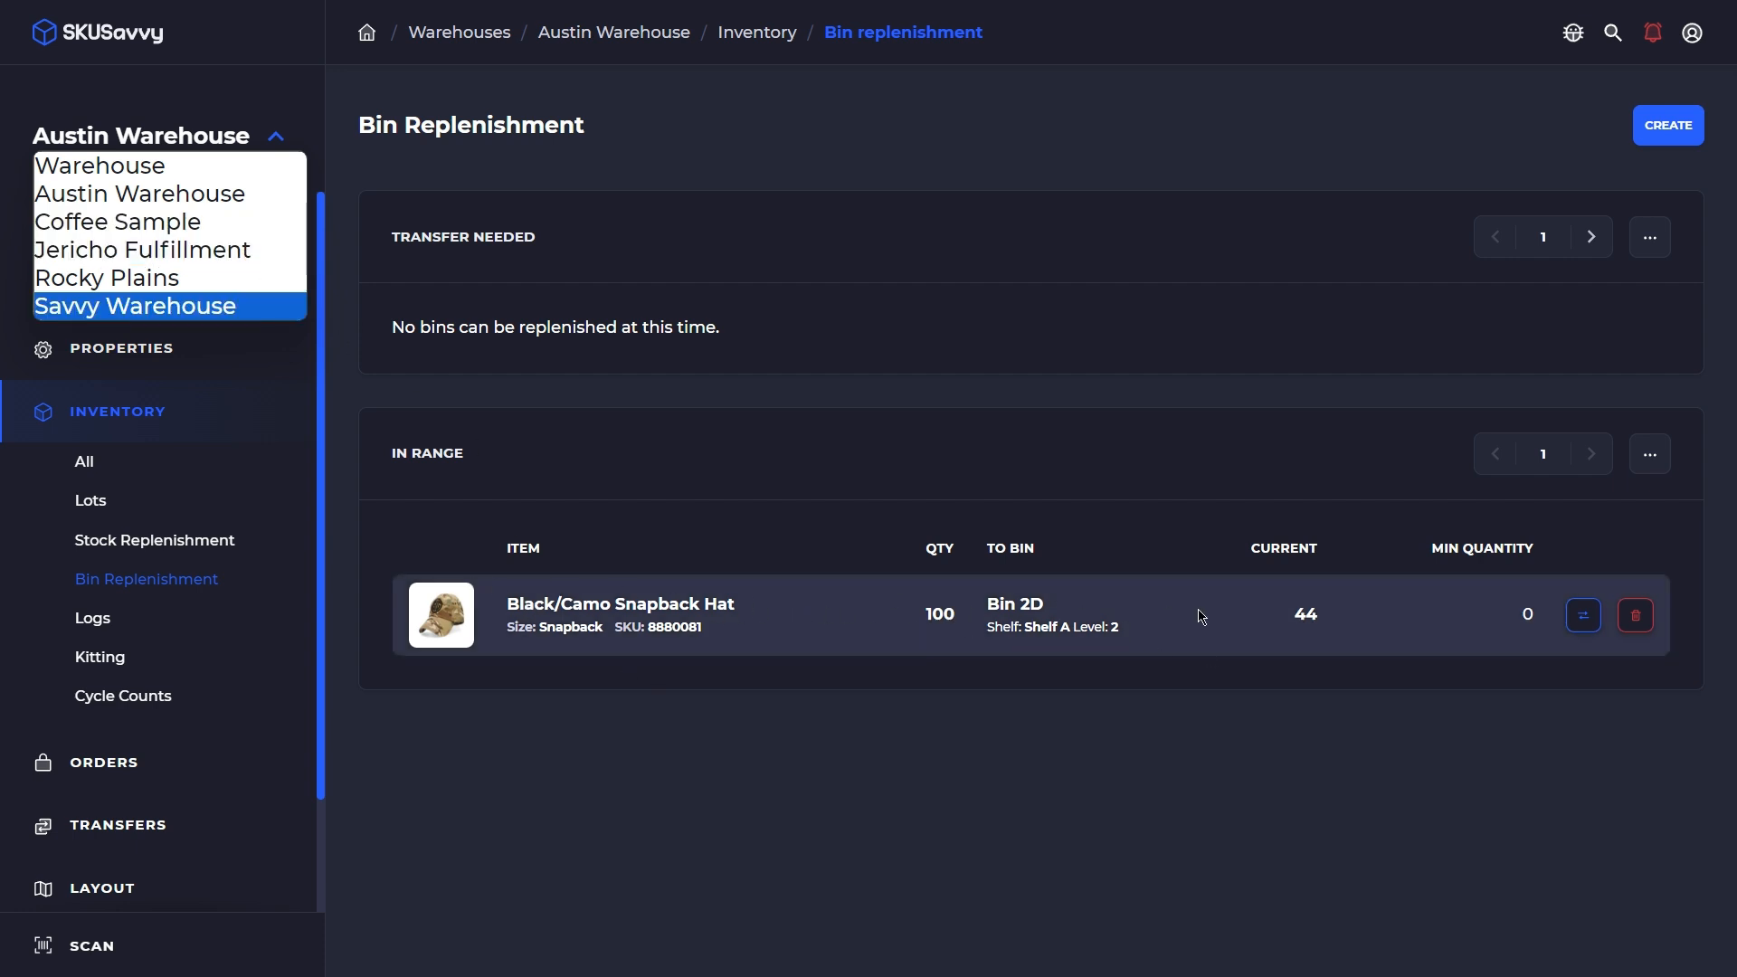
click(179, 313)
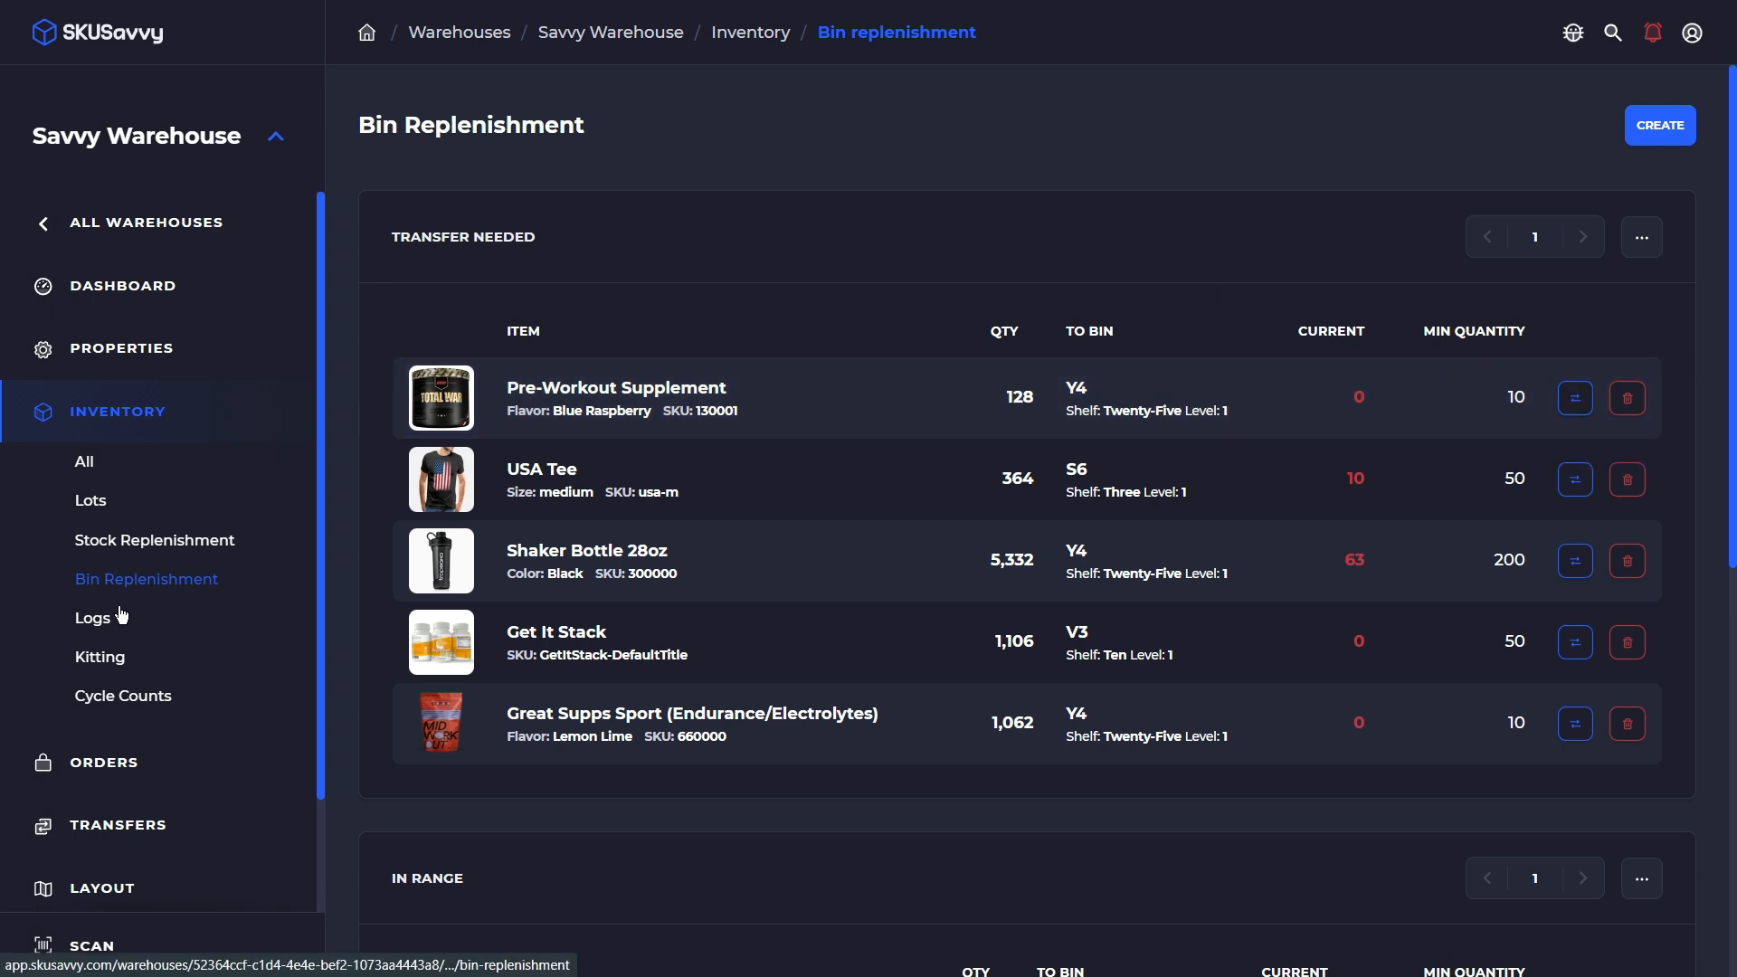
Open bin S2 from Savvy Warehouse's layout and view the inventory stored in it
scroll(132, 634, down, 2)
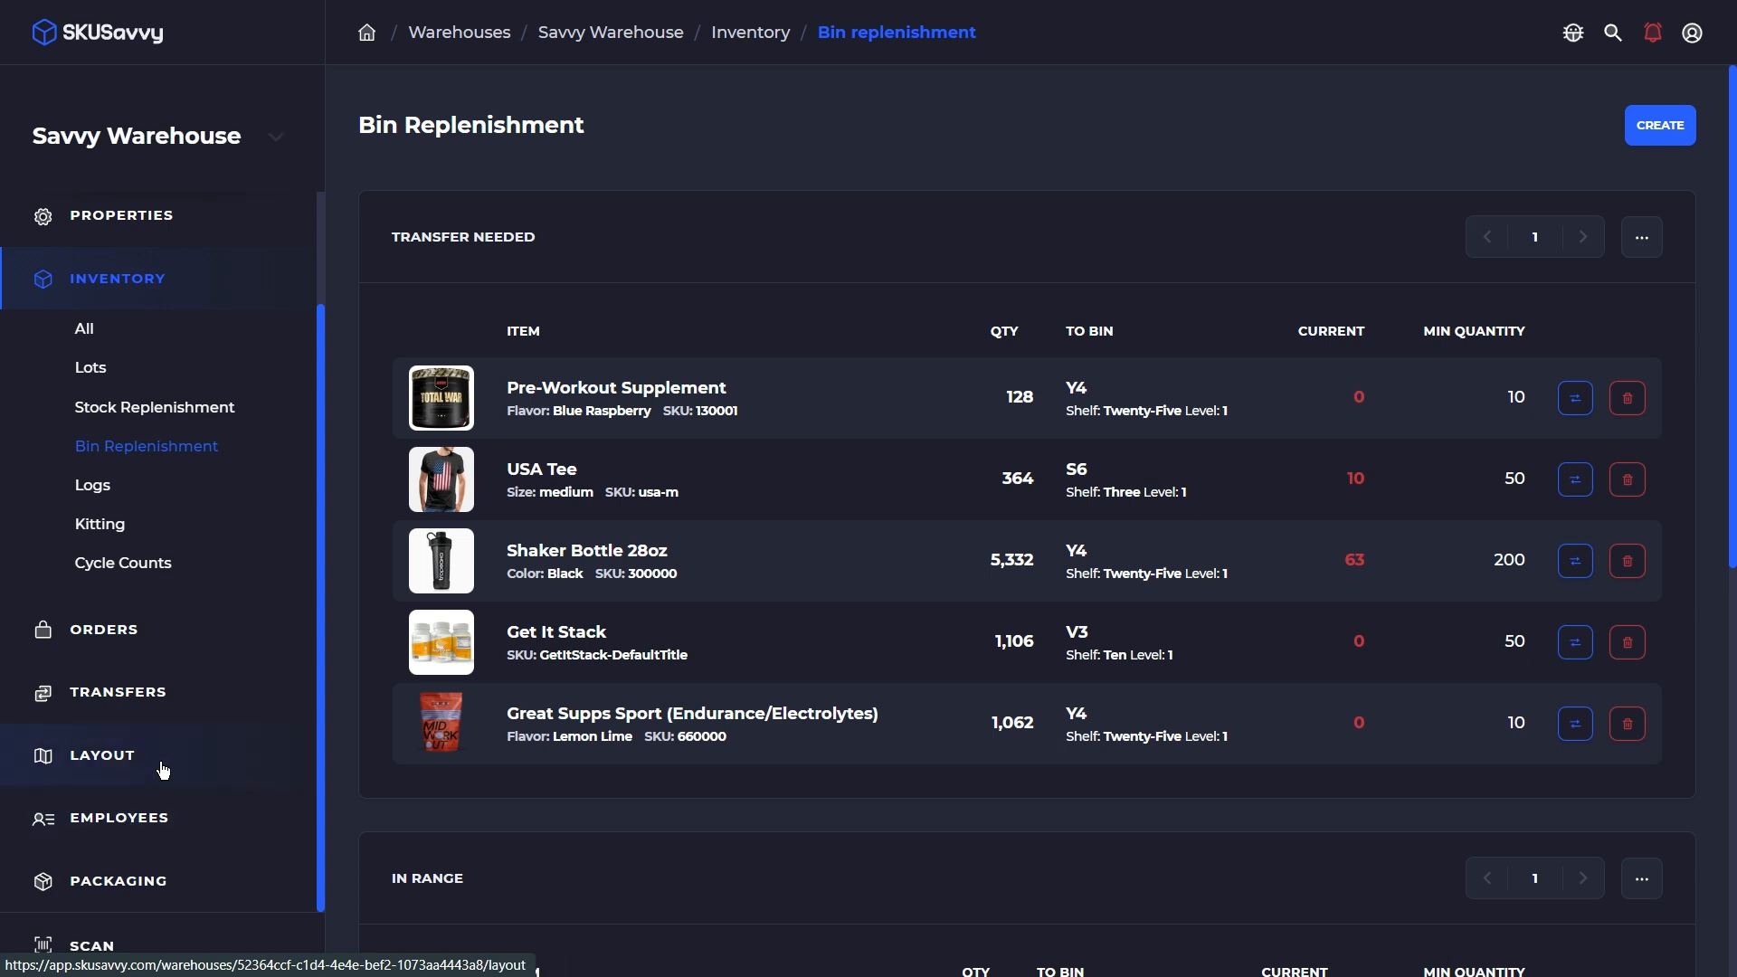
click(163, 770)
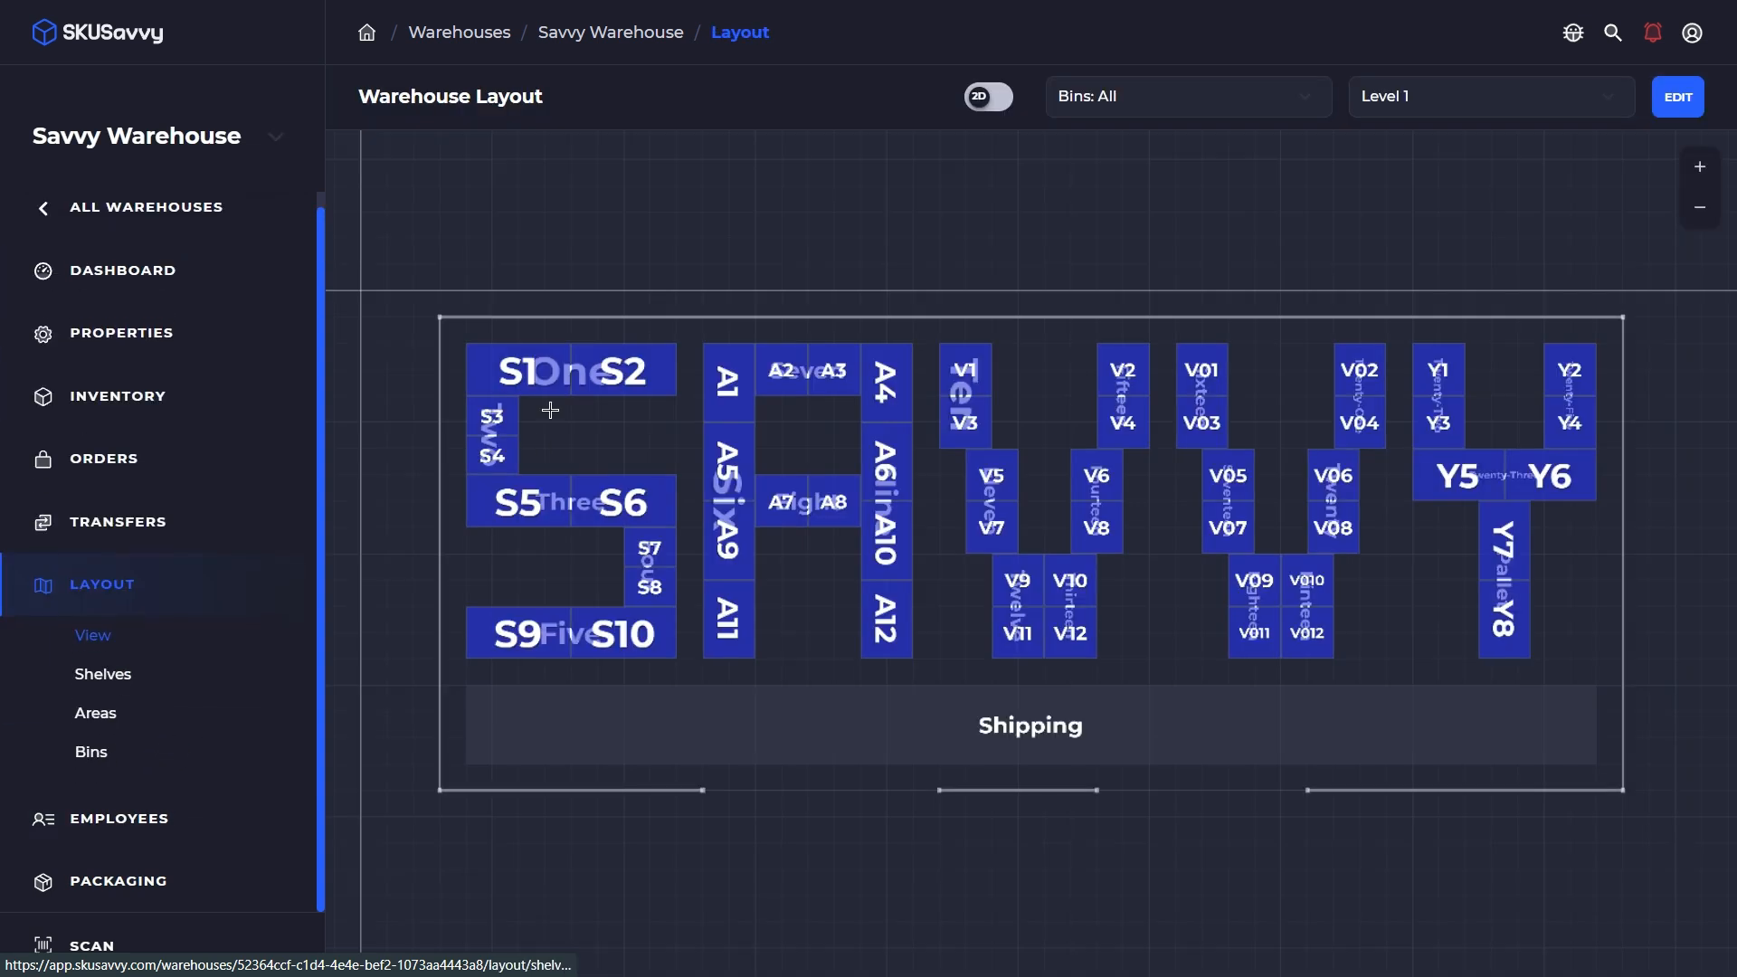
click(604, 383)
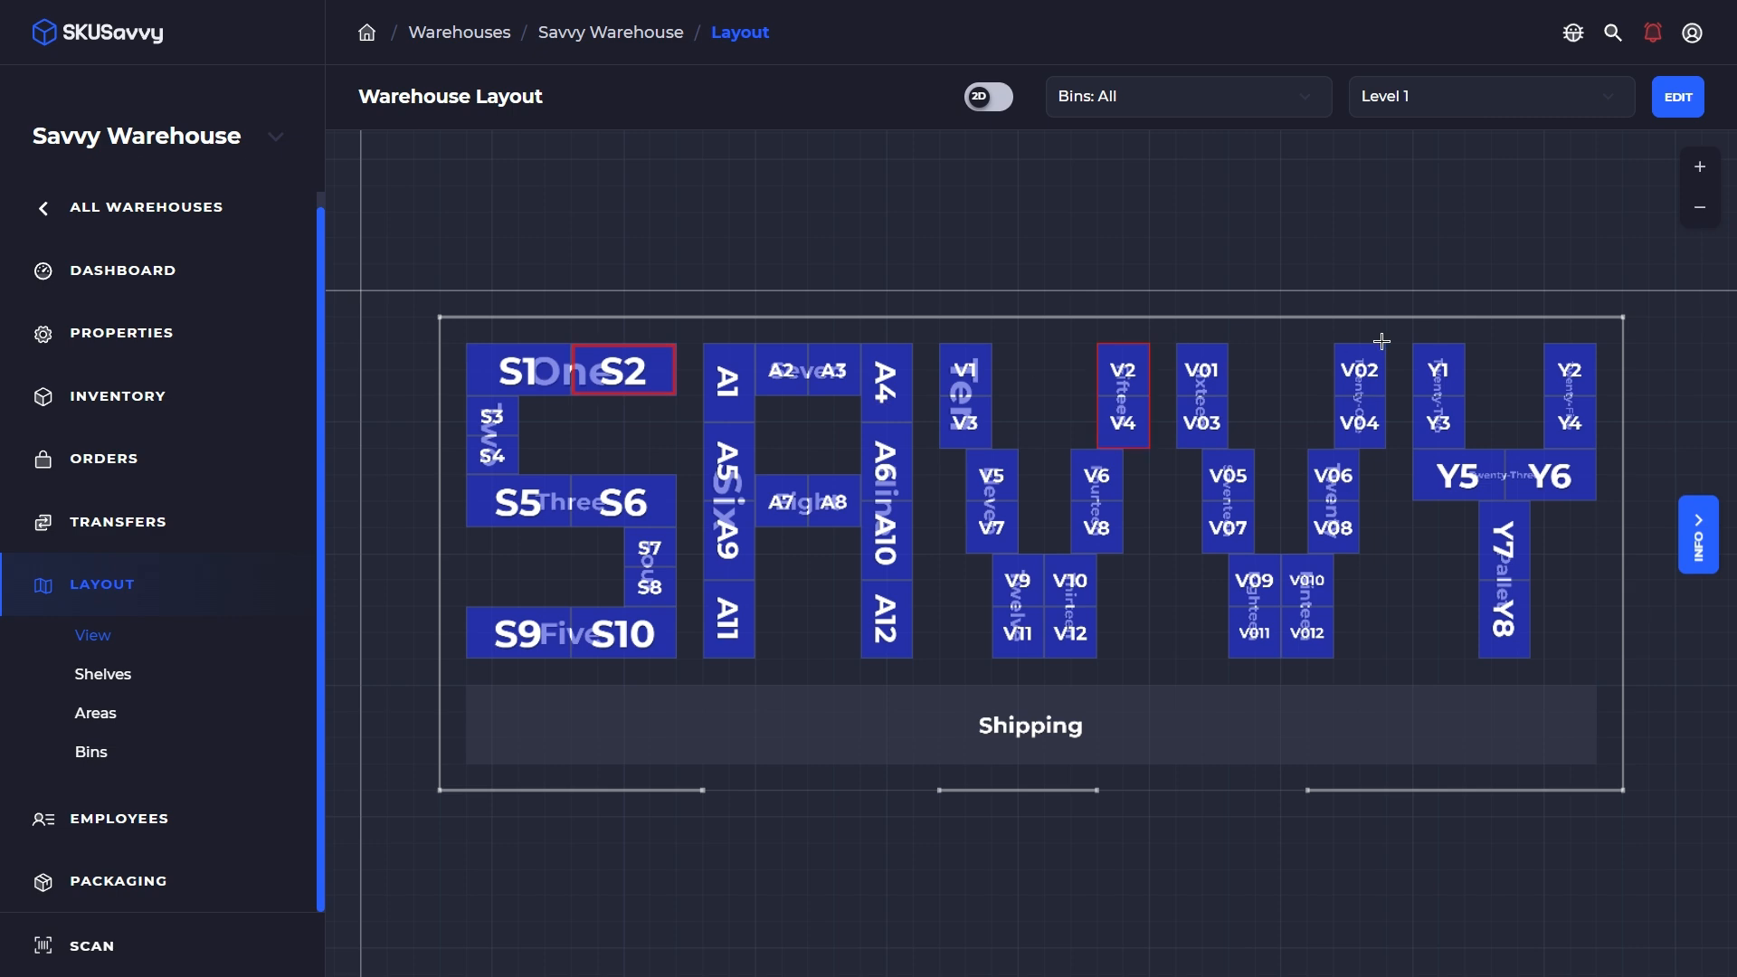
click(1697, 525)
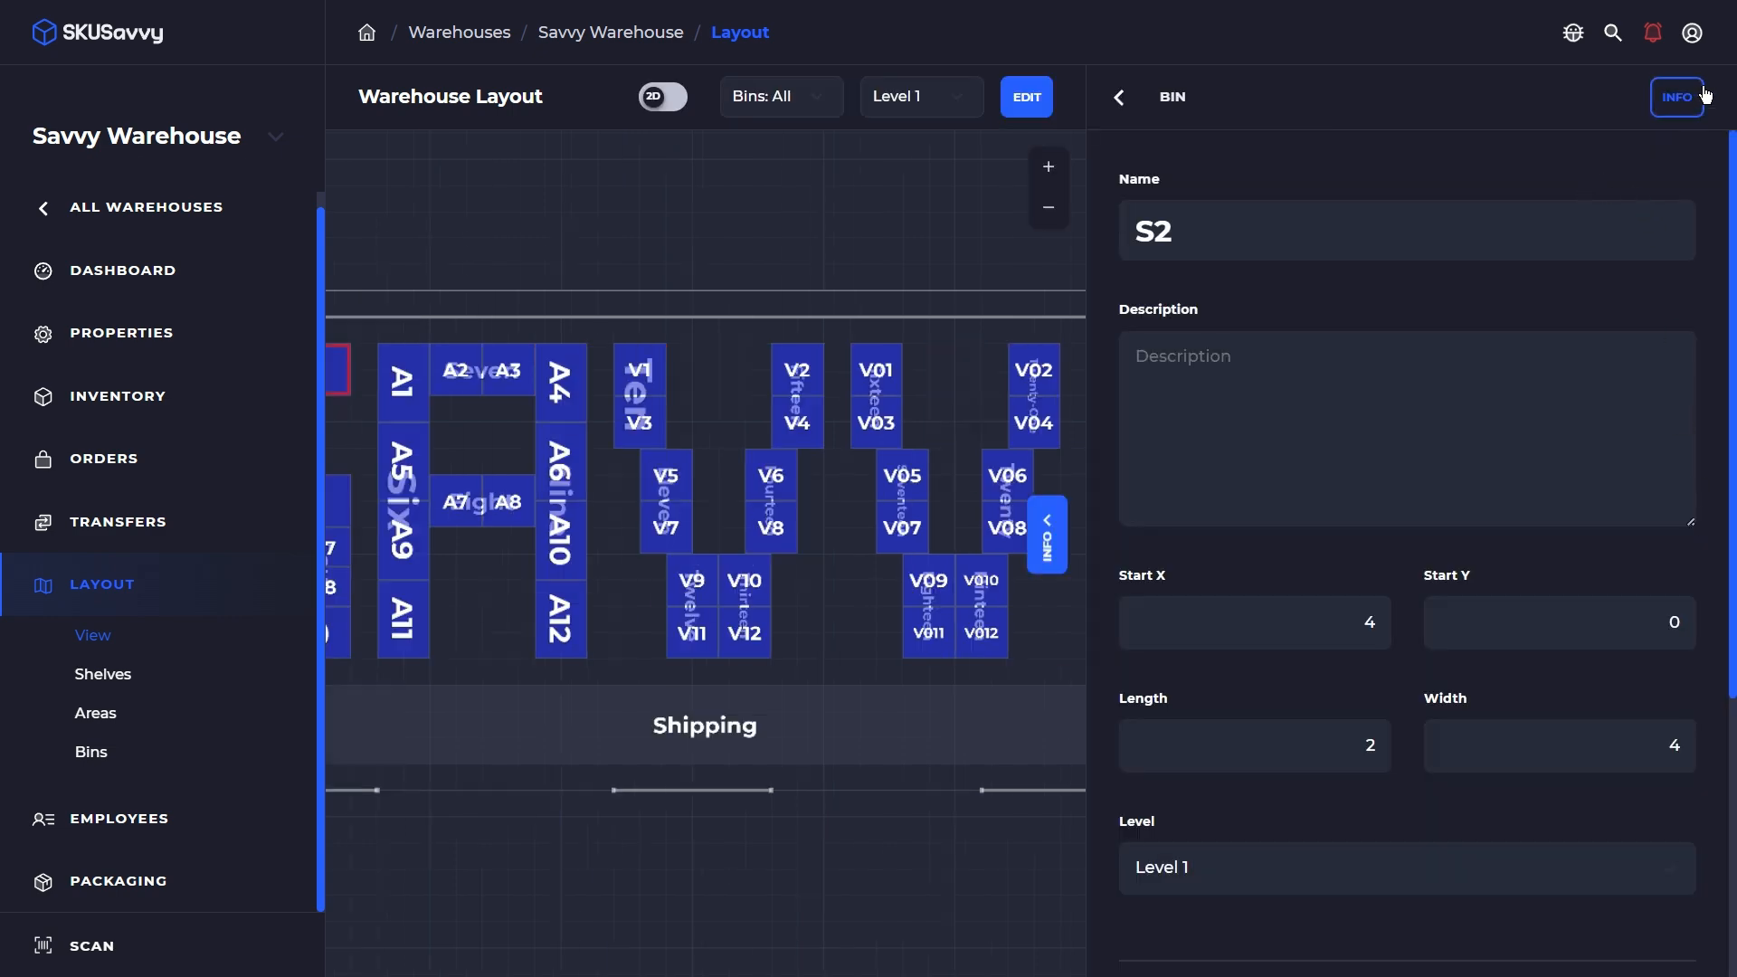
click(1681, 101)
scroll(1122, 488, down, 15)
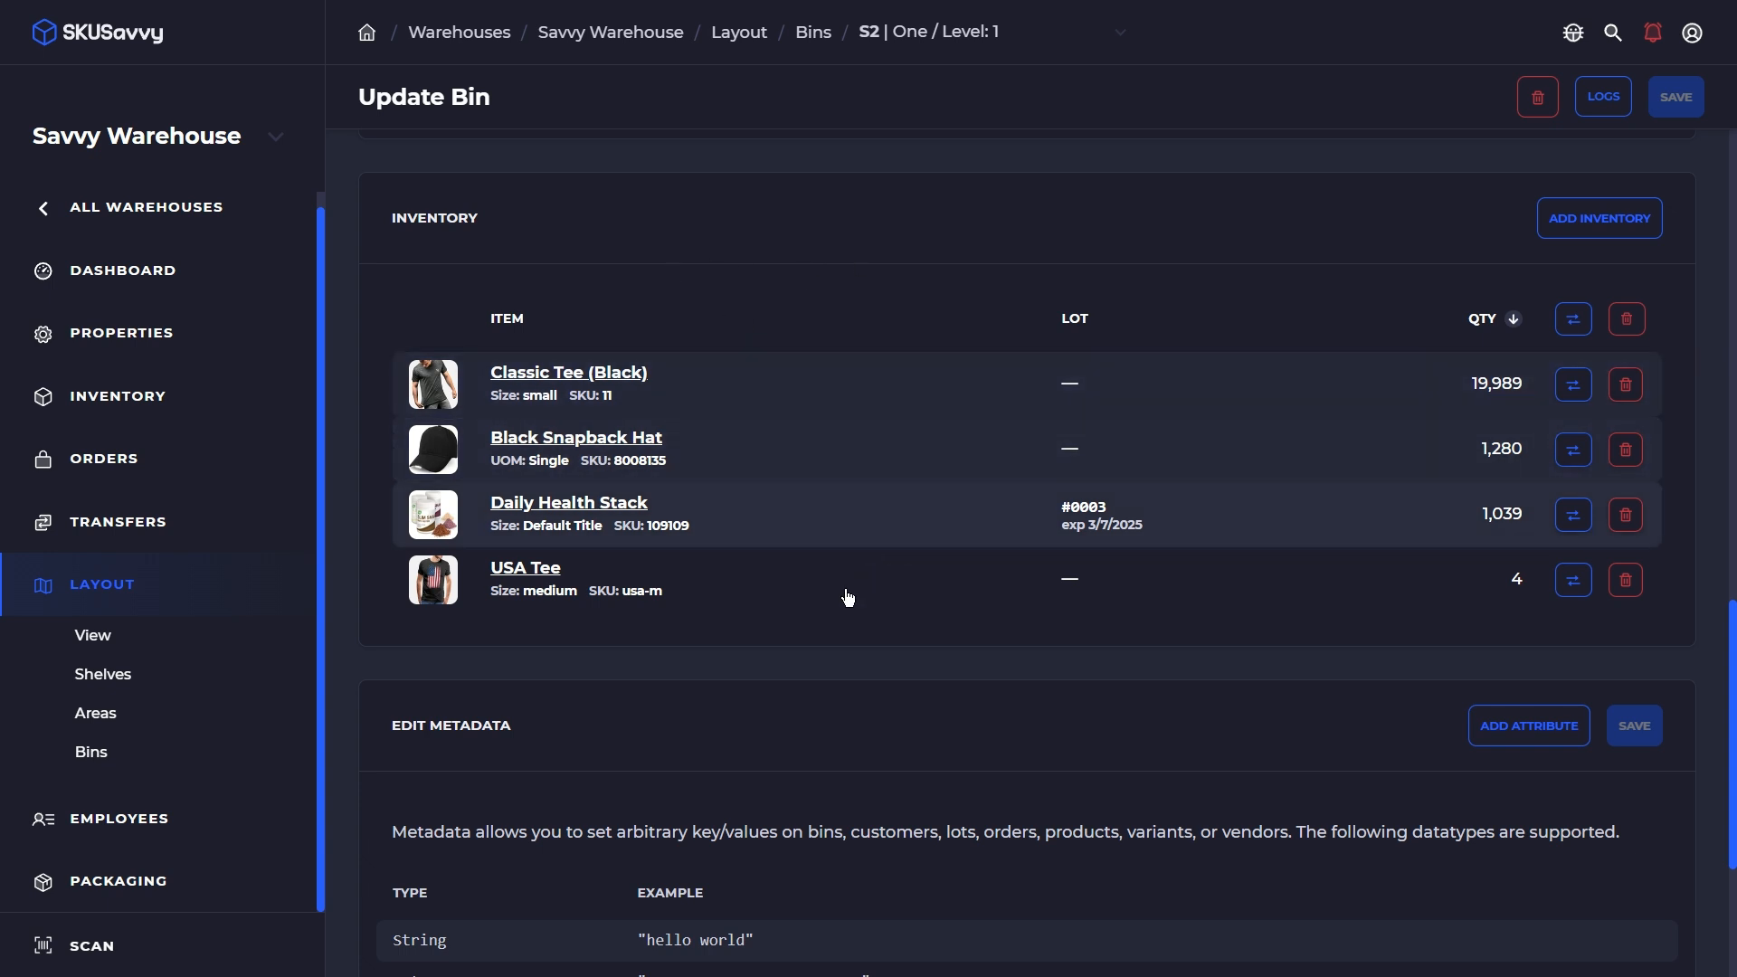
Review the destination and quantity options for transferring small Classic Tees (Black) out of bin S2, without transferring them
click(1575, 387)
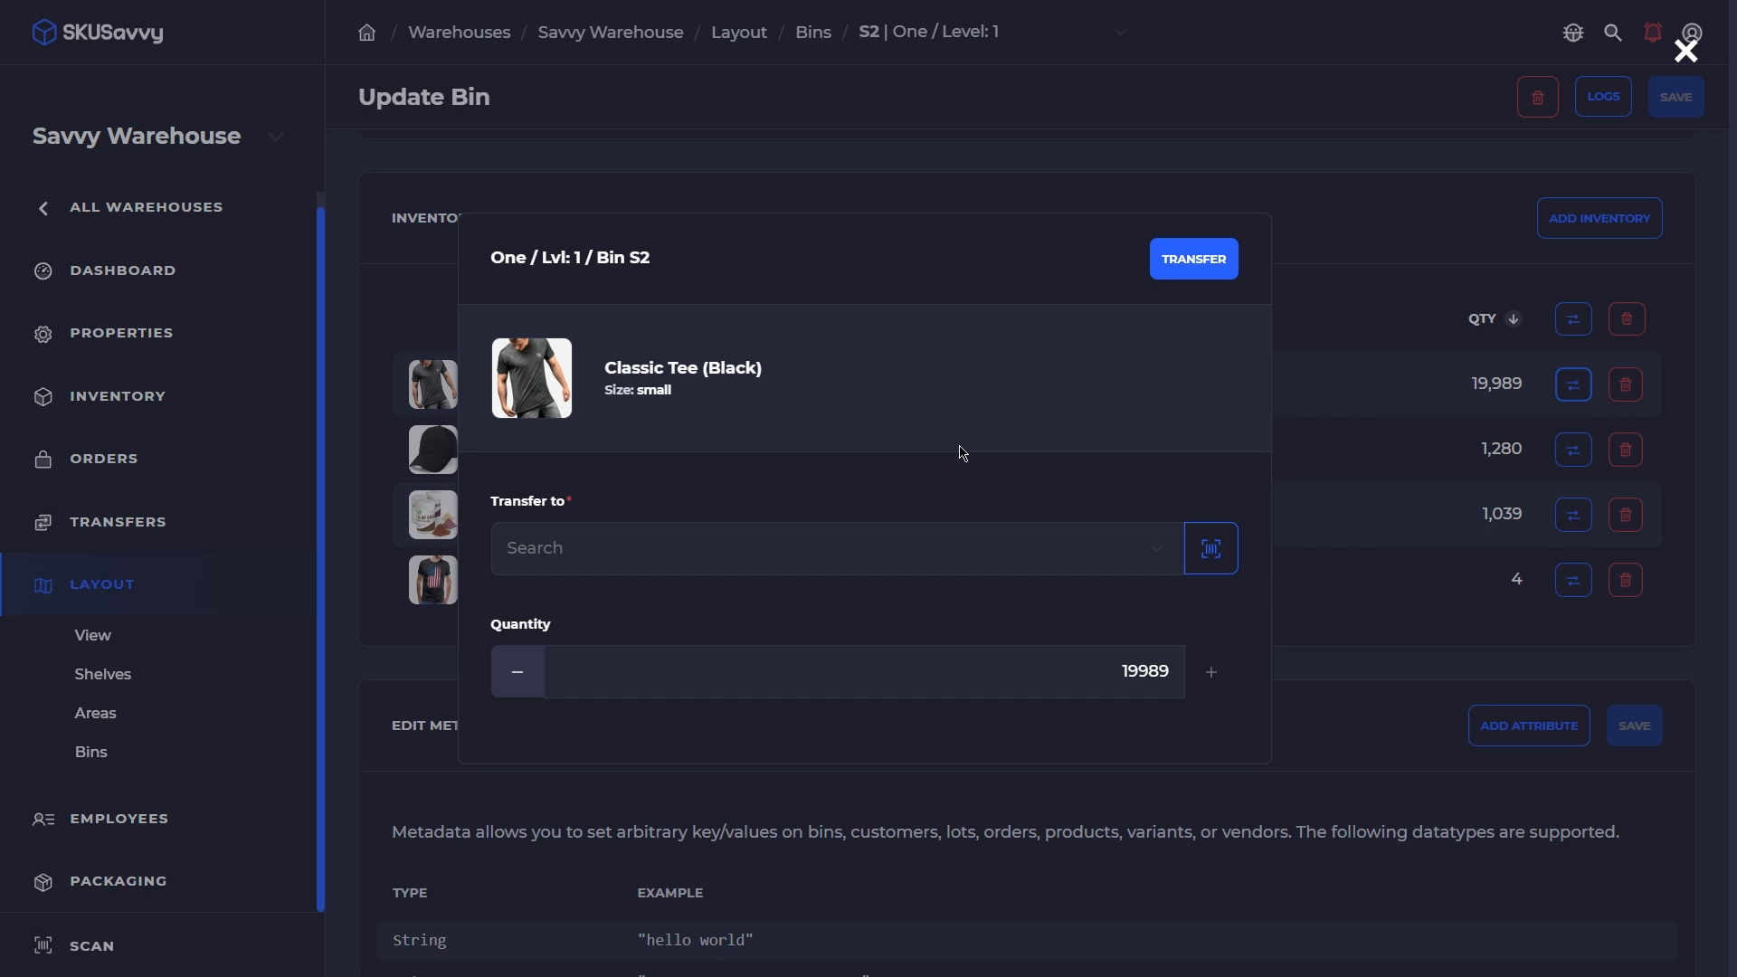
click(1059, 542)
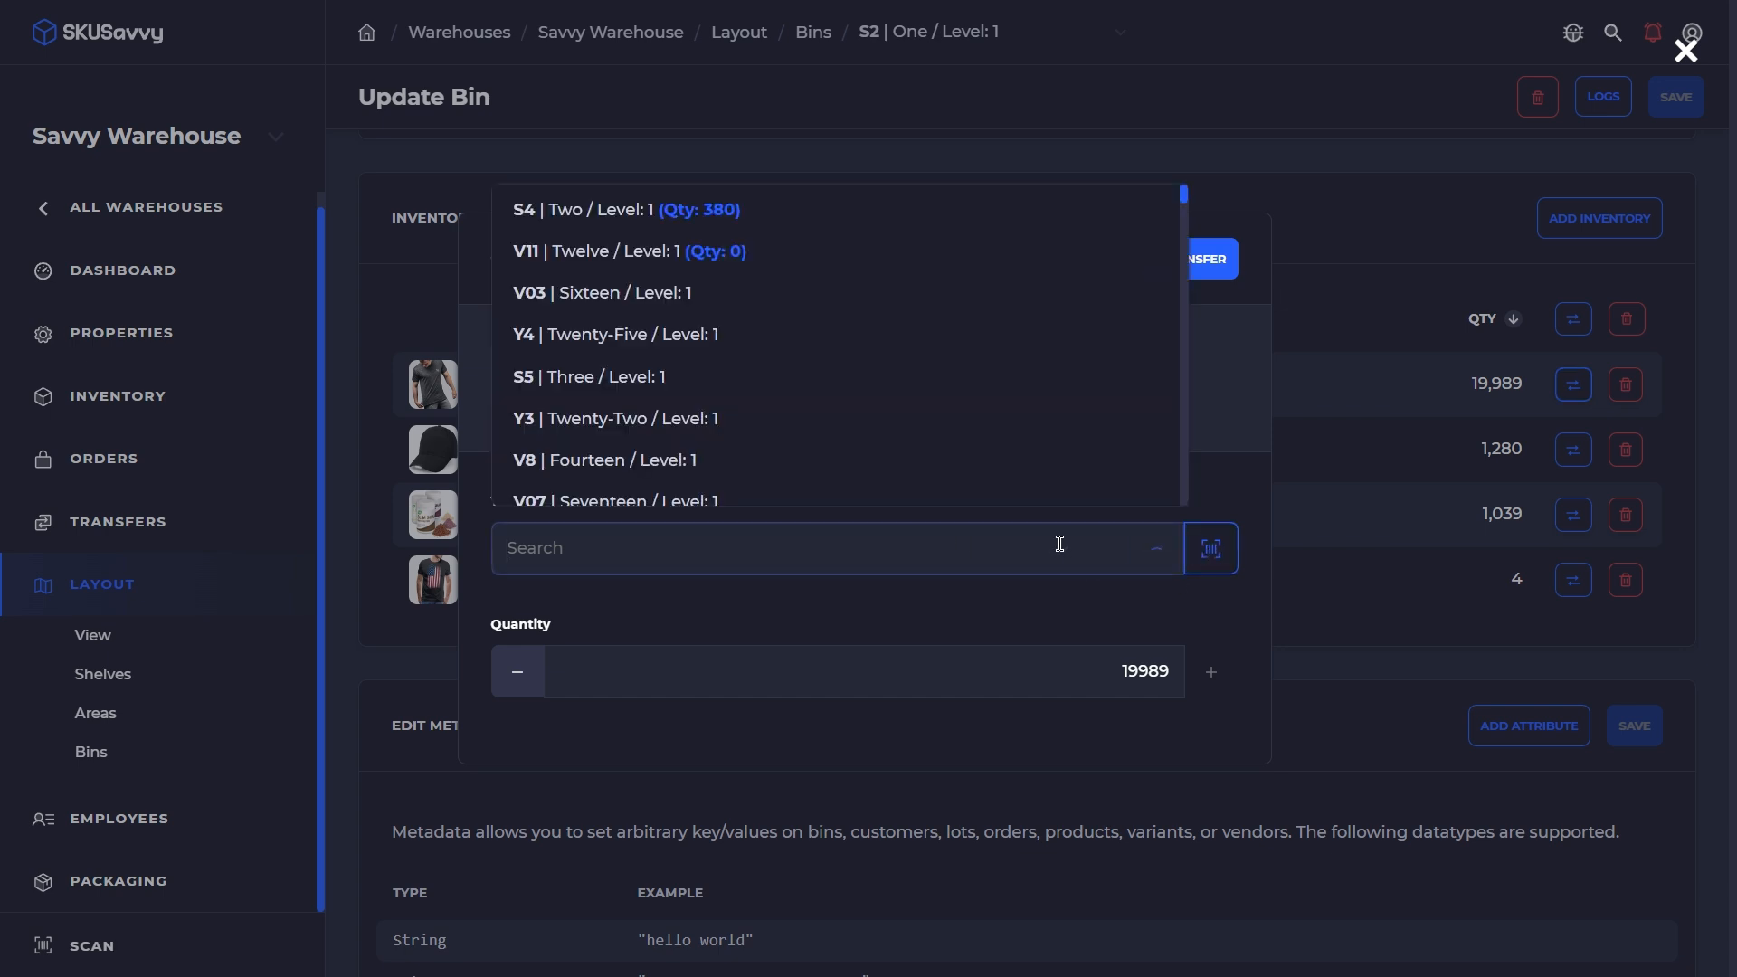
click(958, 611)
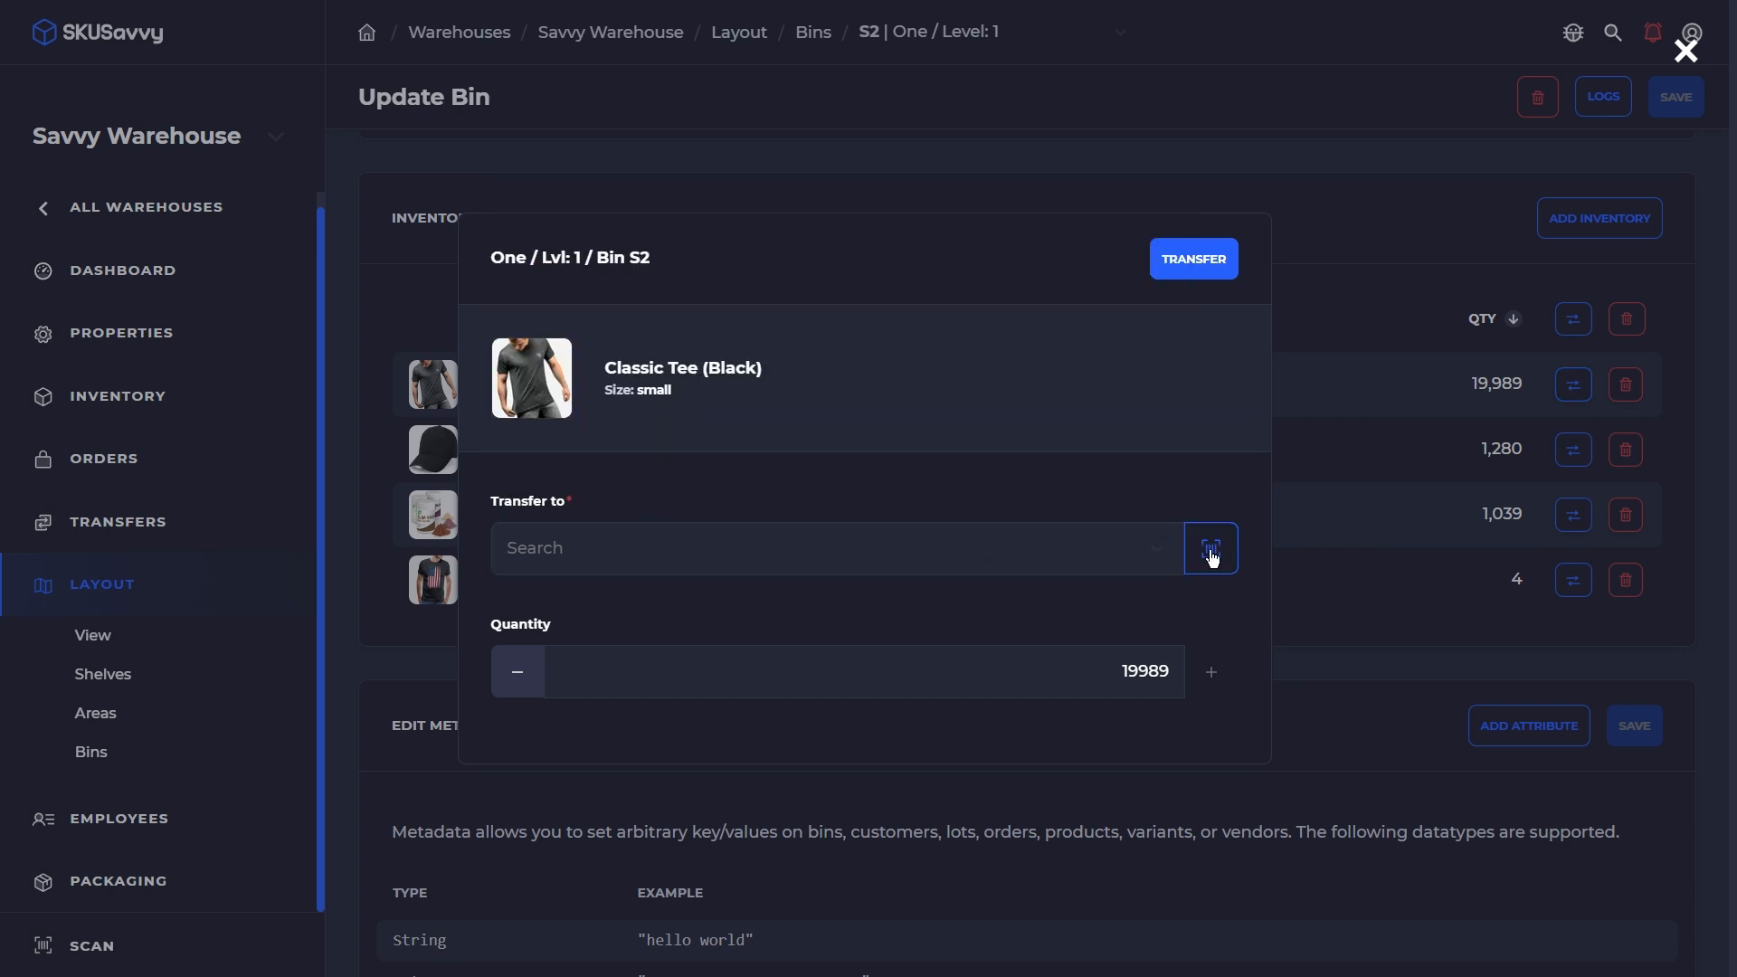
click(1379, 271)
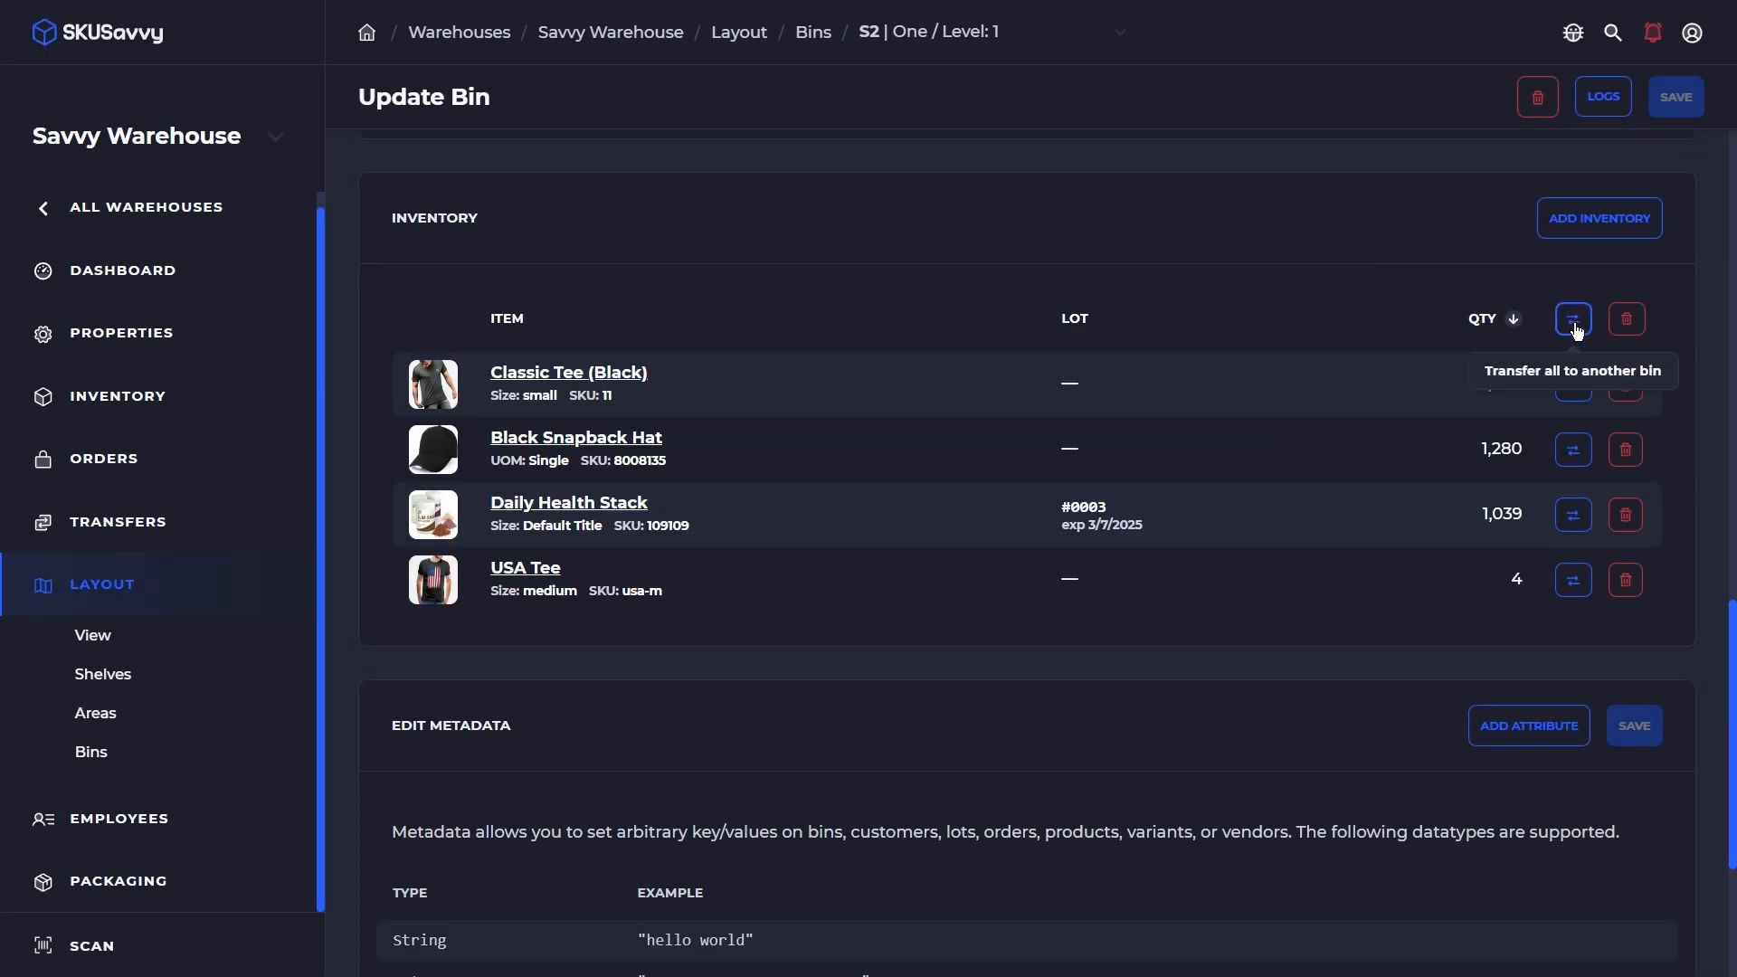
Review the transfer of all bin S2 items to another bin, closing it without choosing a destination
click(1574, 321)
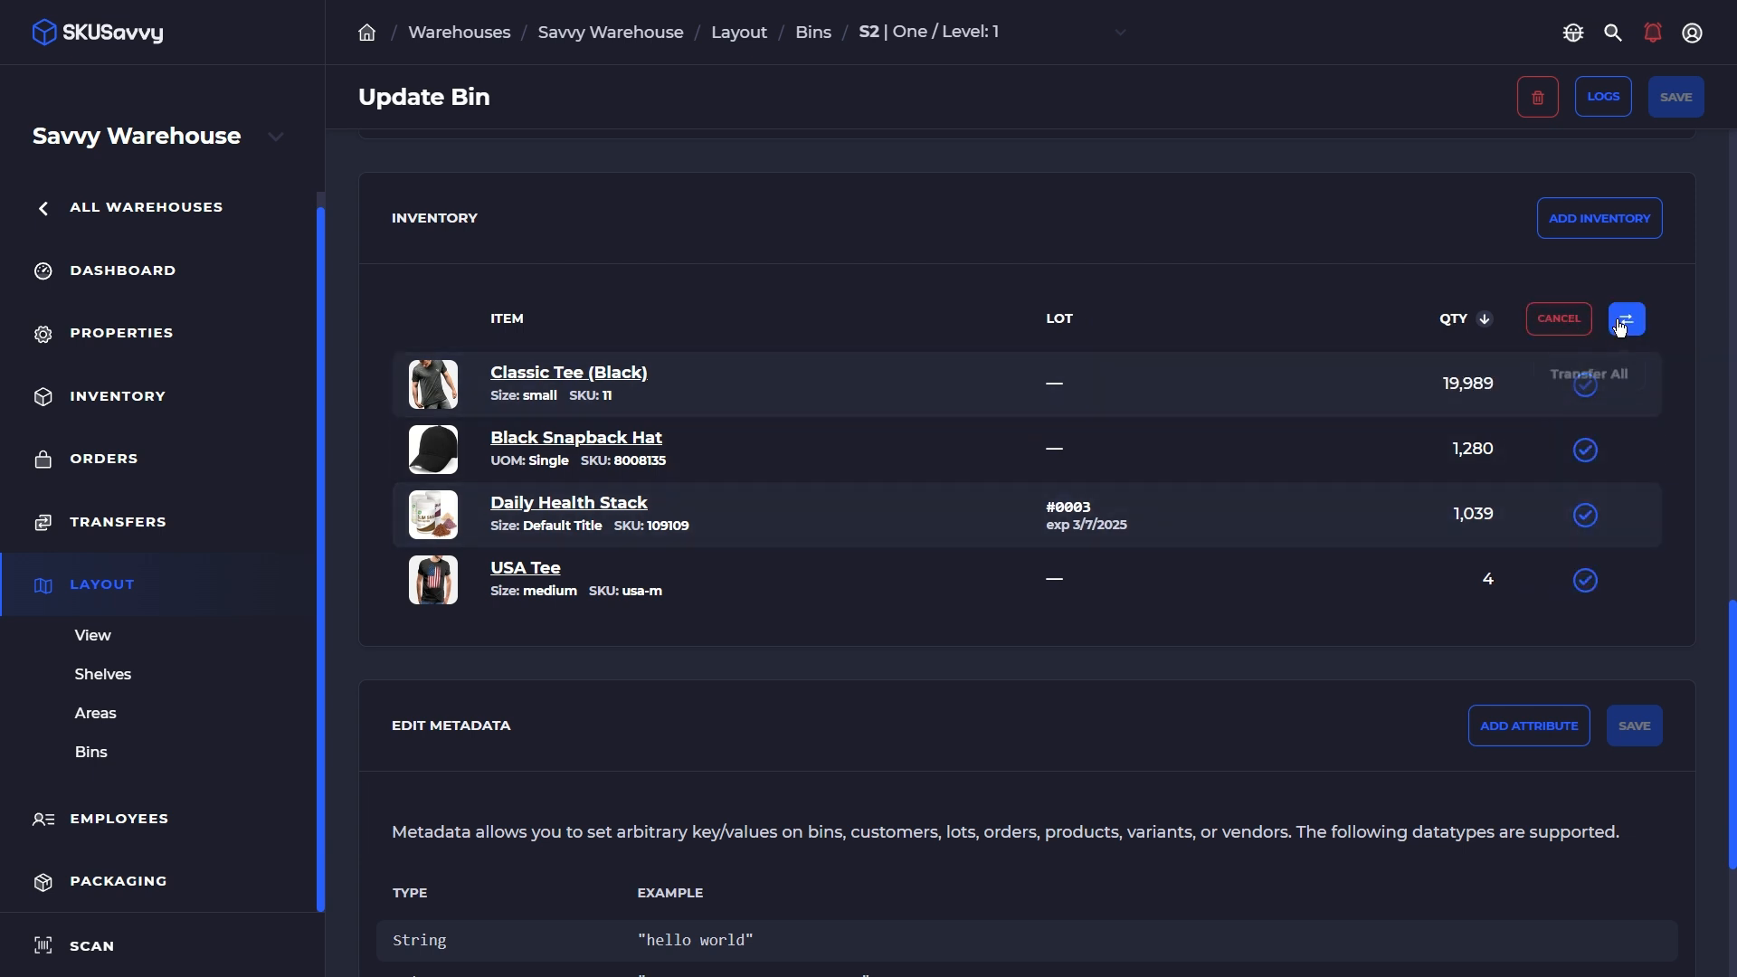
click(1626, 320)
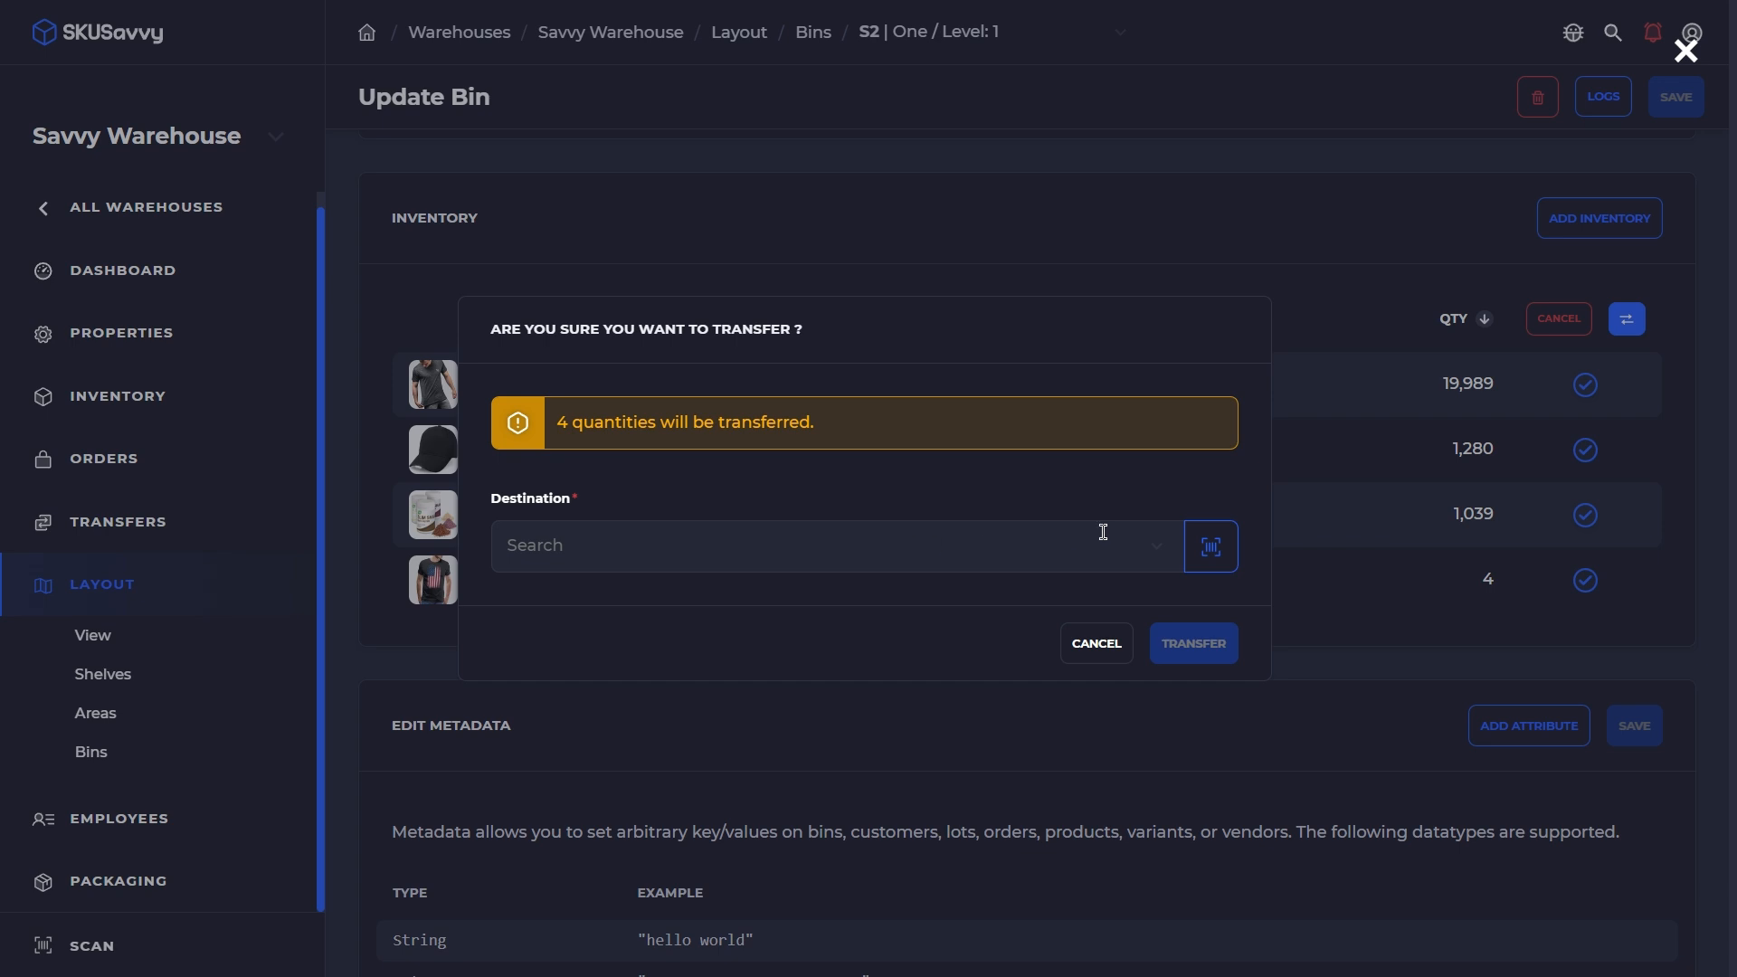
click(1311, 278)
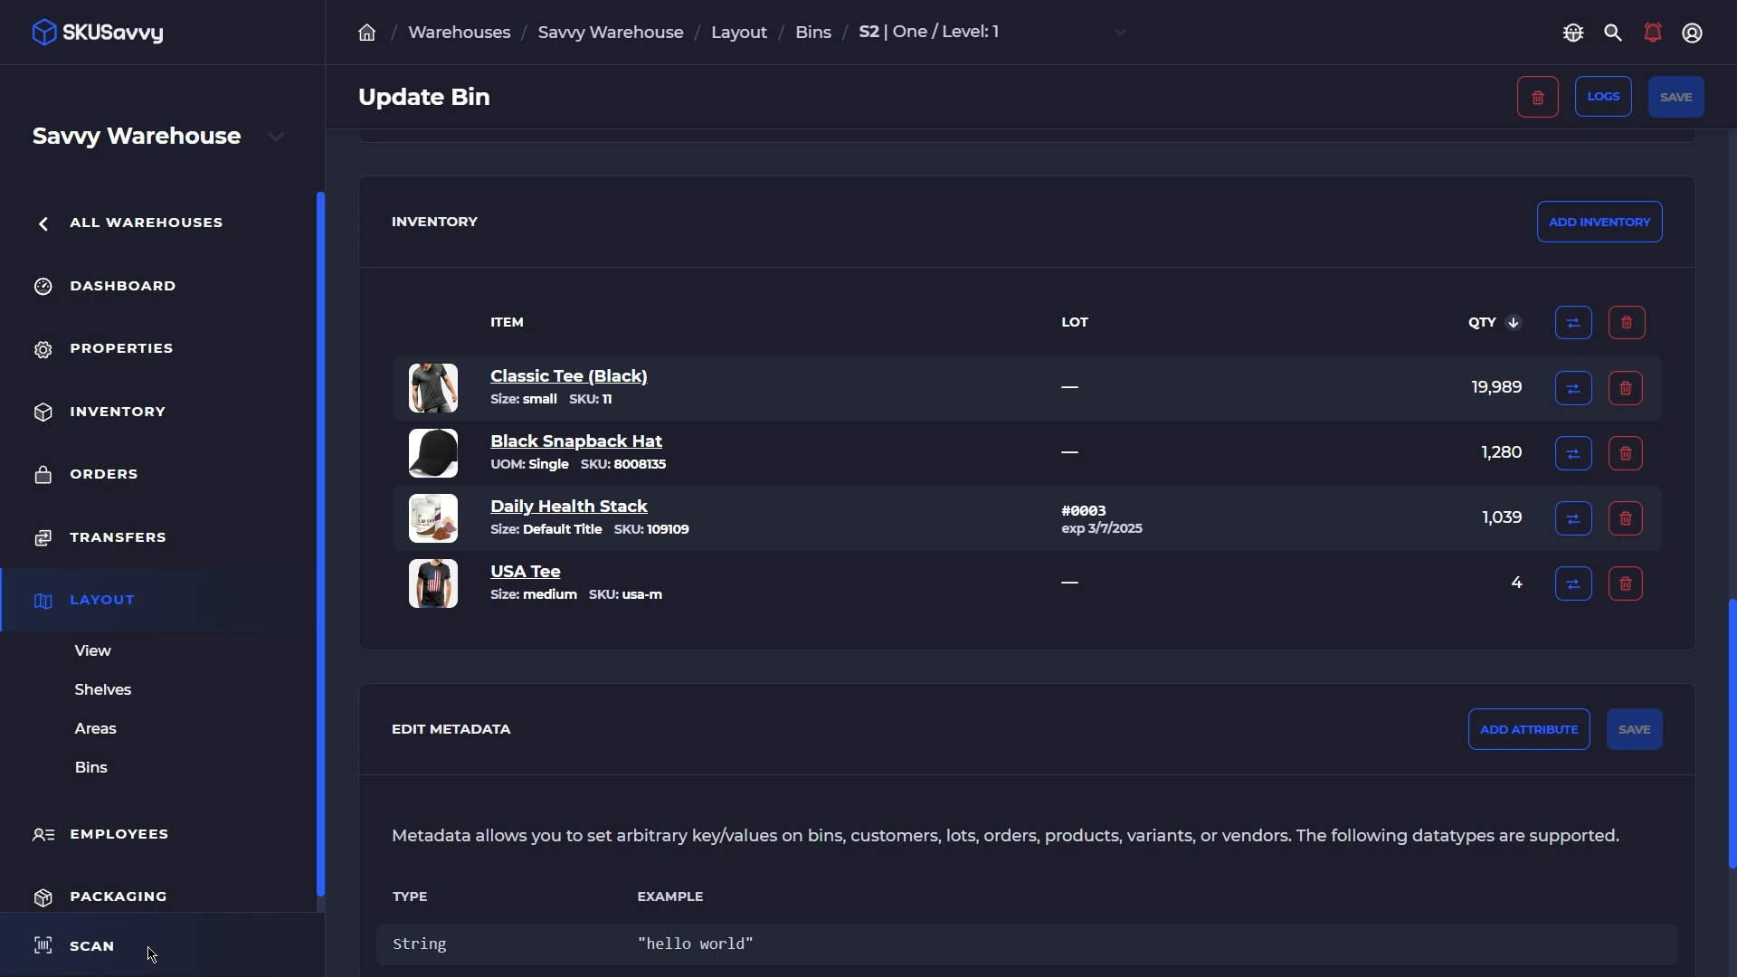
Look up Blender Bottle 28oz with the test scanner and open its inventory adjustment options
click(152, 954)
click(1020, 446)
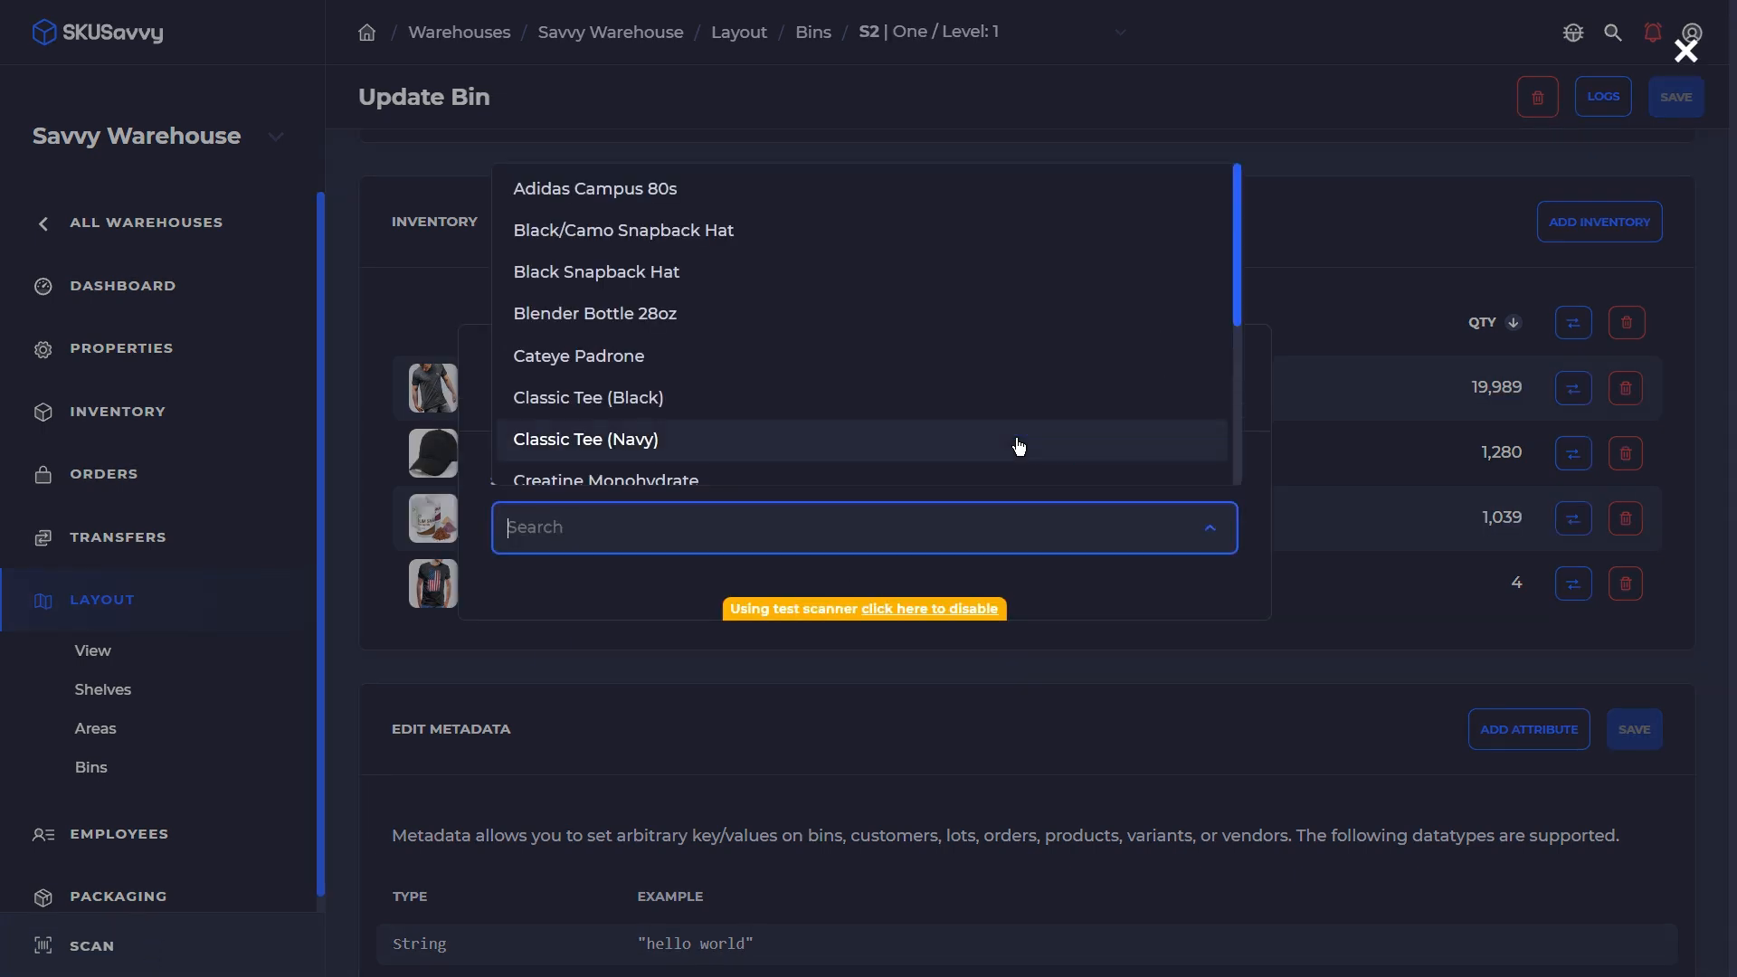
click(881, 323)
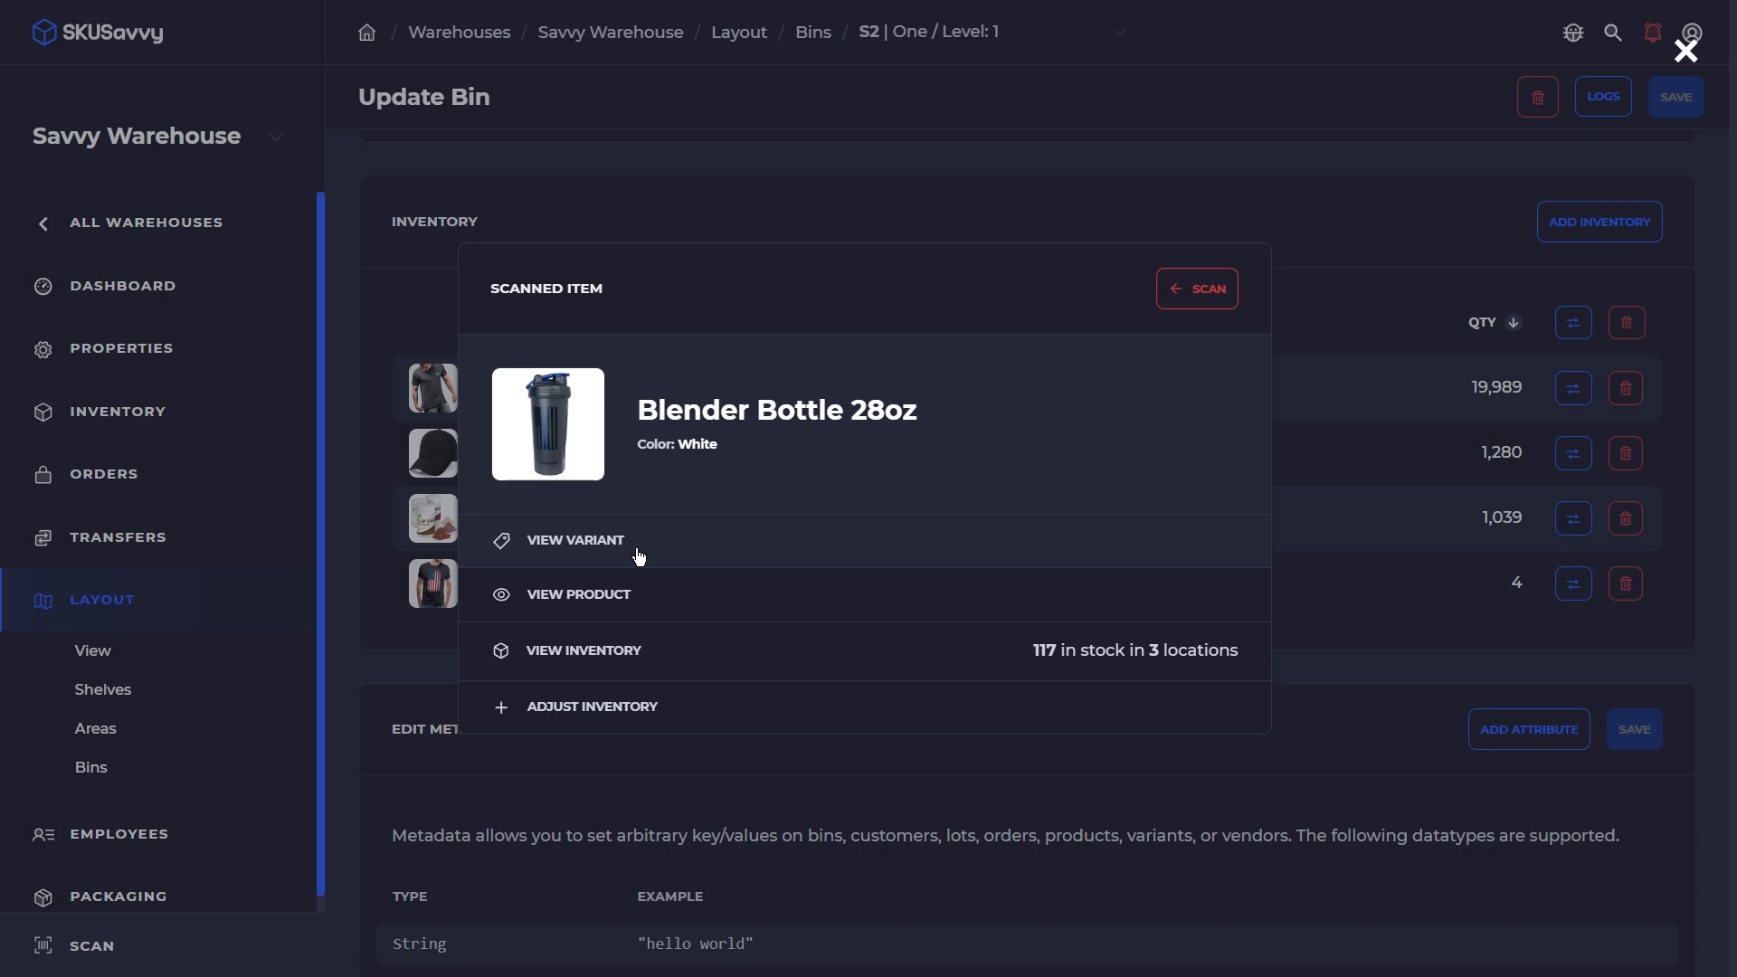
click(645, 710)
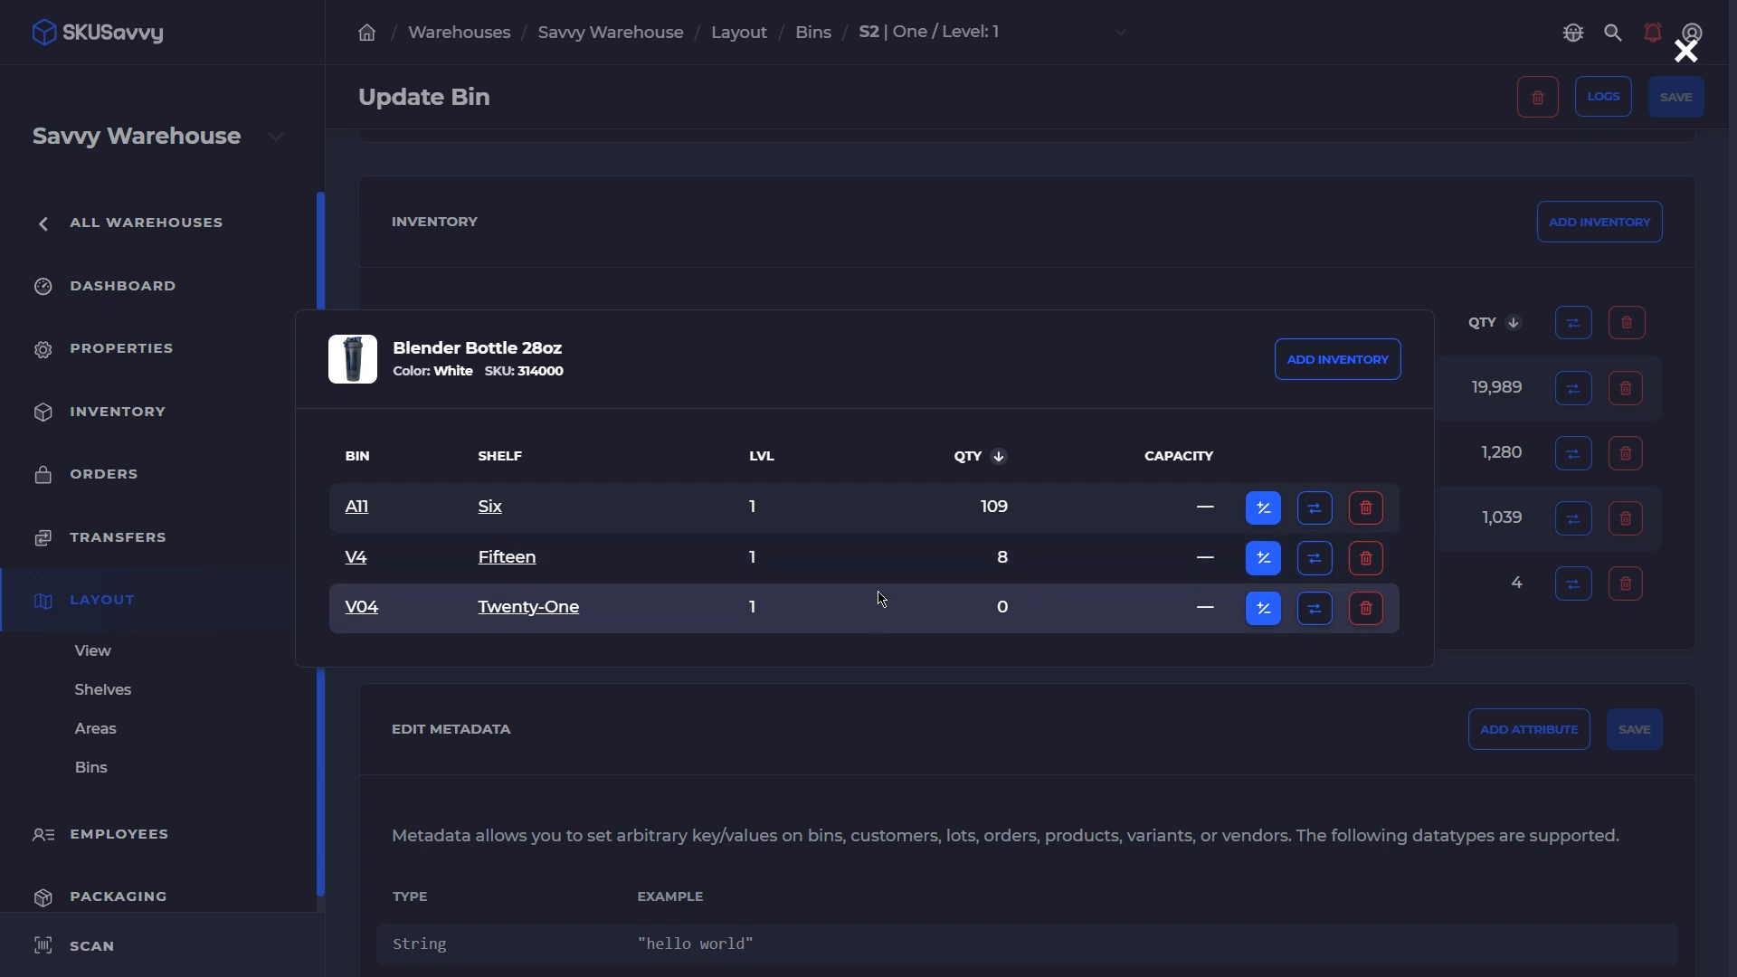
Preview a quantity adjustment of 3 for Blender Bottle 28oz in bin V04, closing it without applying
click(1264, 610)
click(1370, 444)
click(1371, 443)
click(1371, 443)
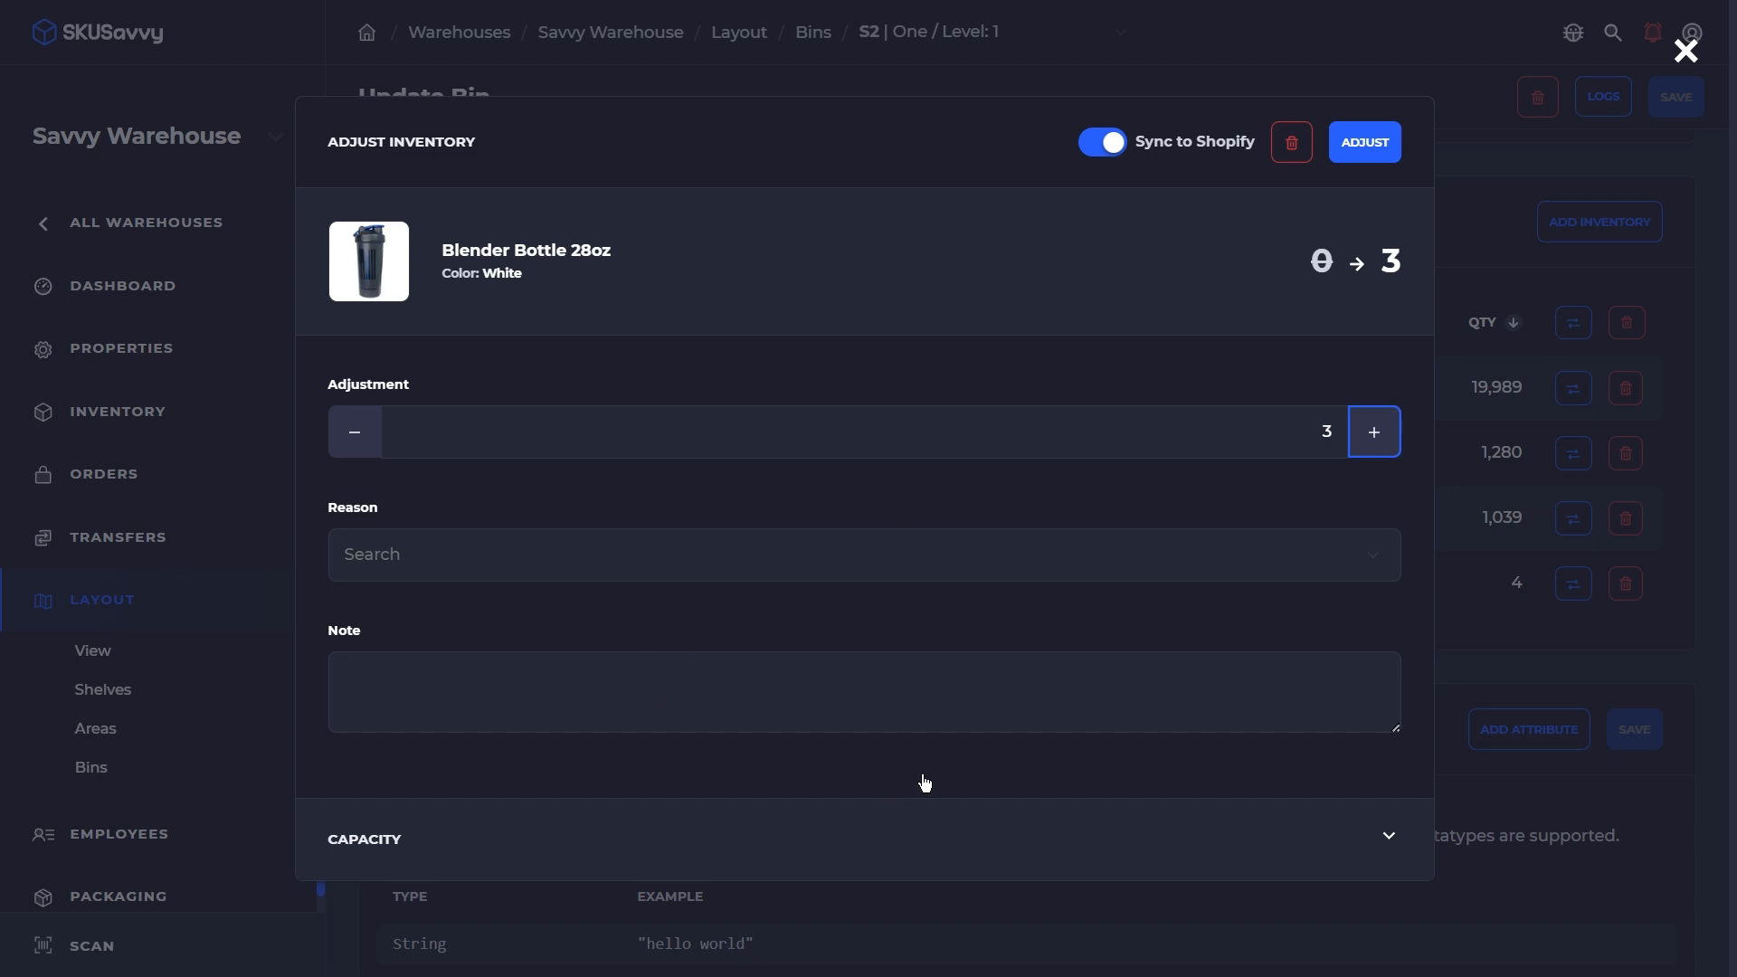
click(1495, 319)
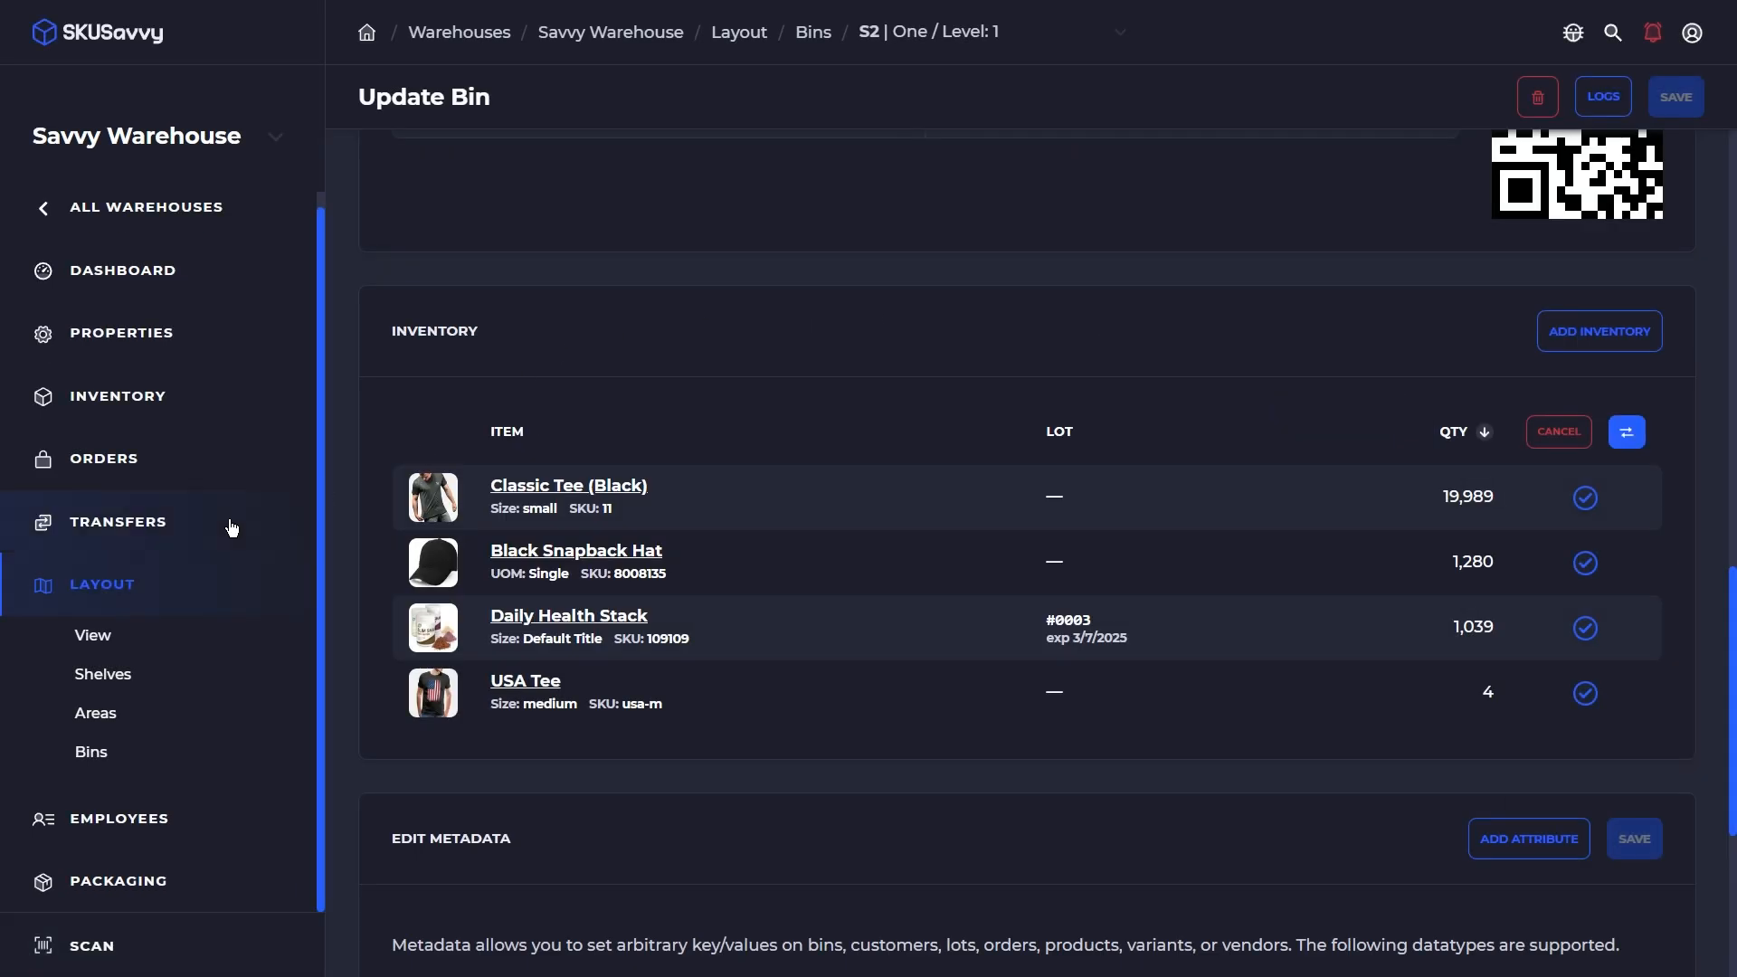
View the bin quantities available for adjusting the Black/Camo Snapback Hat in Savvy Warehouse's inventory
click(186, 399)
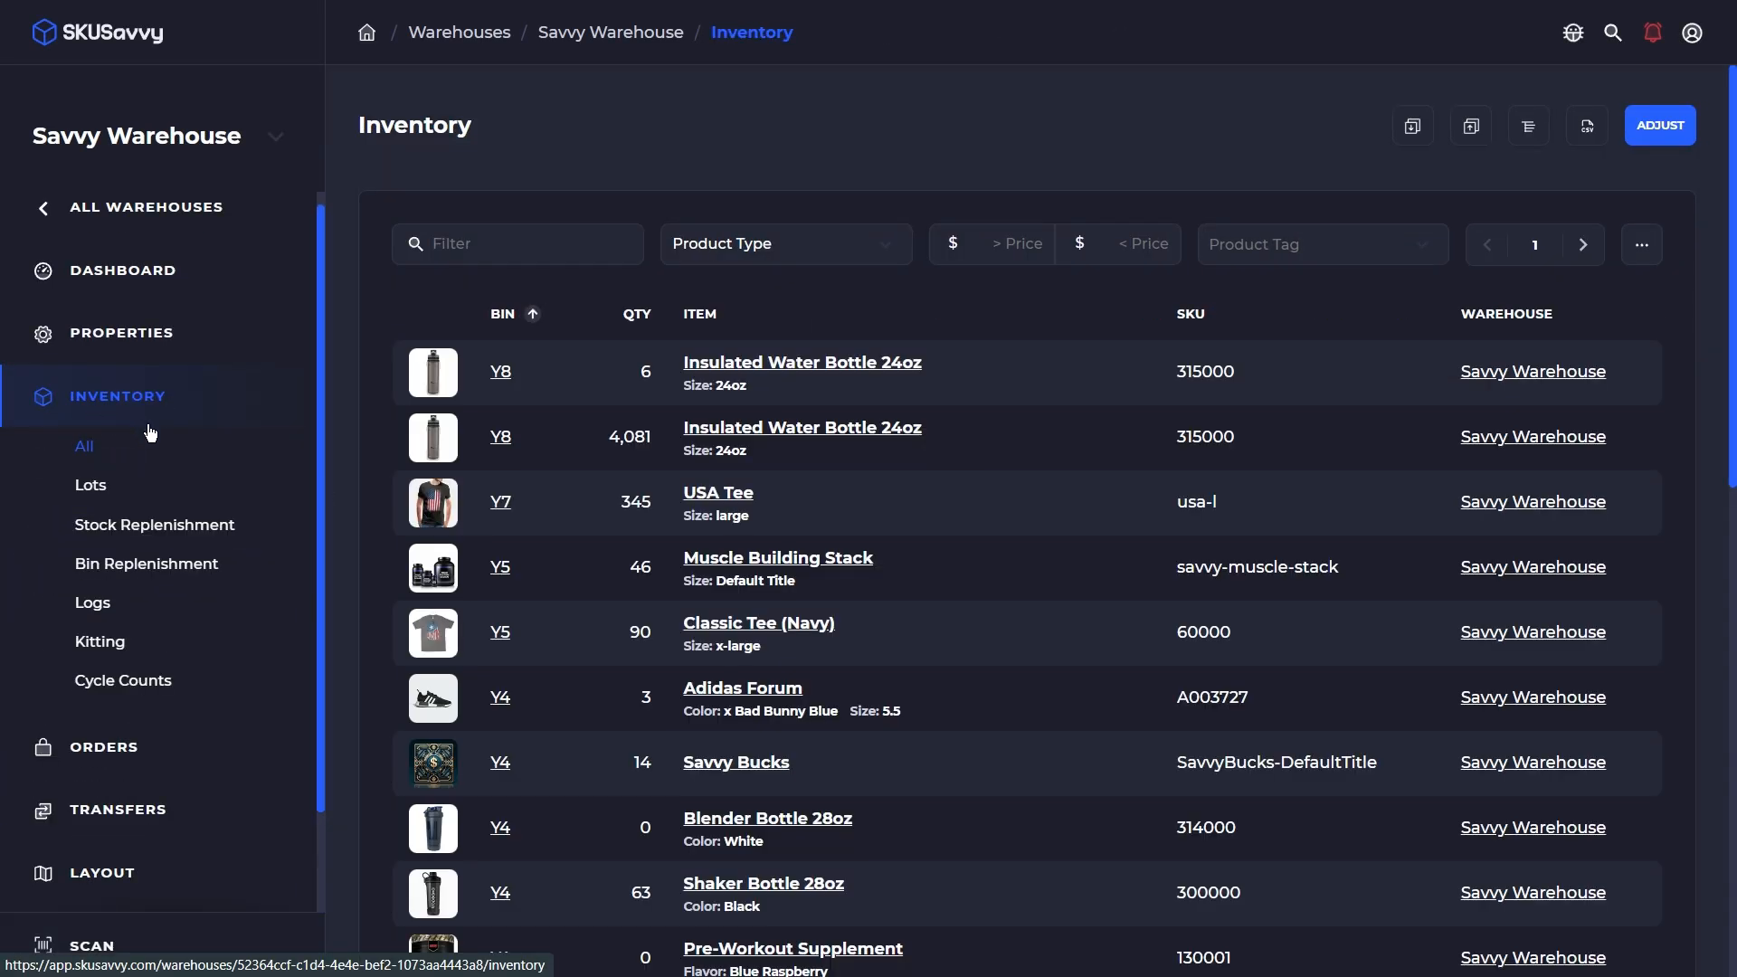
click(1659, 131)
click(1148, 282)
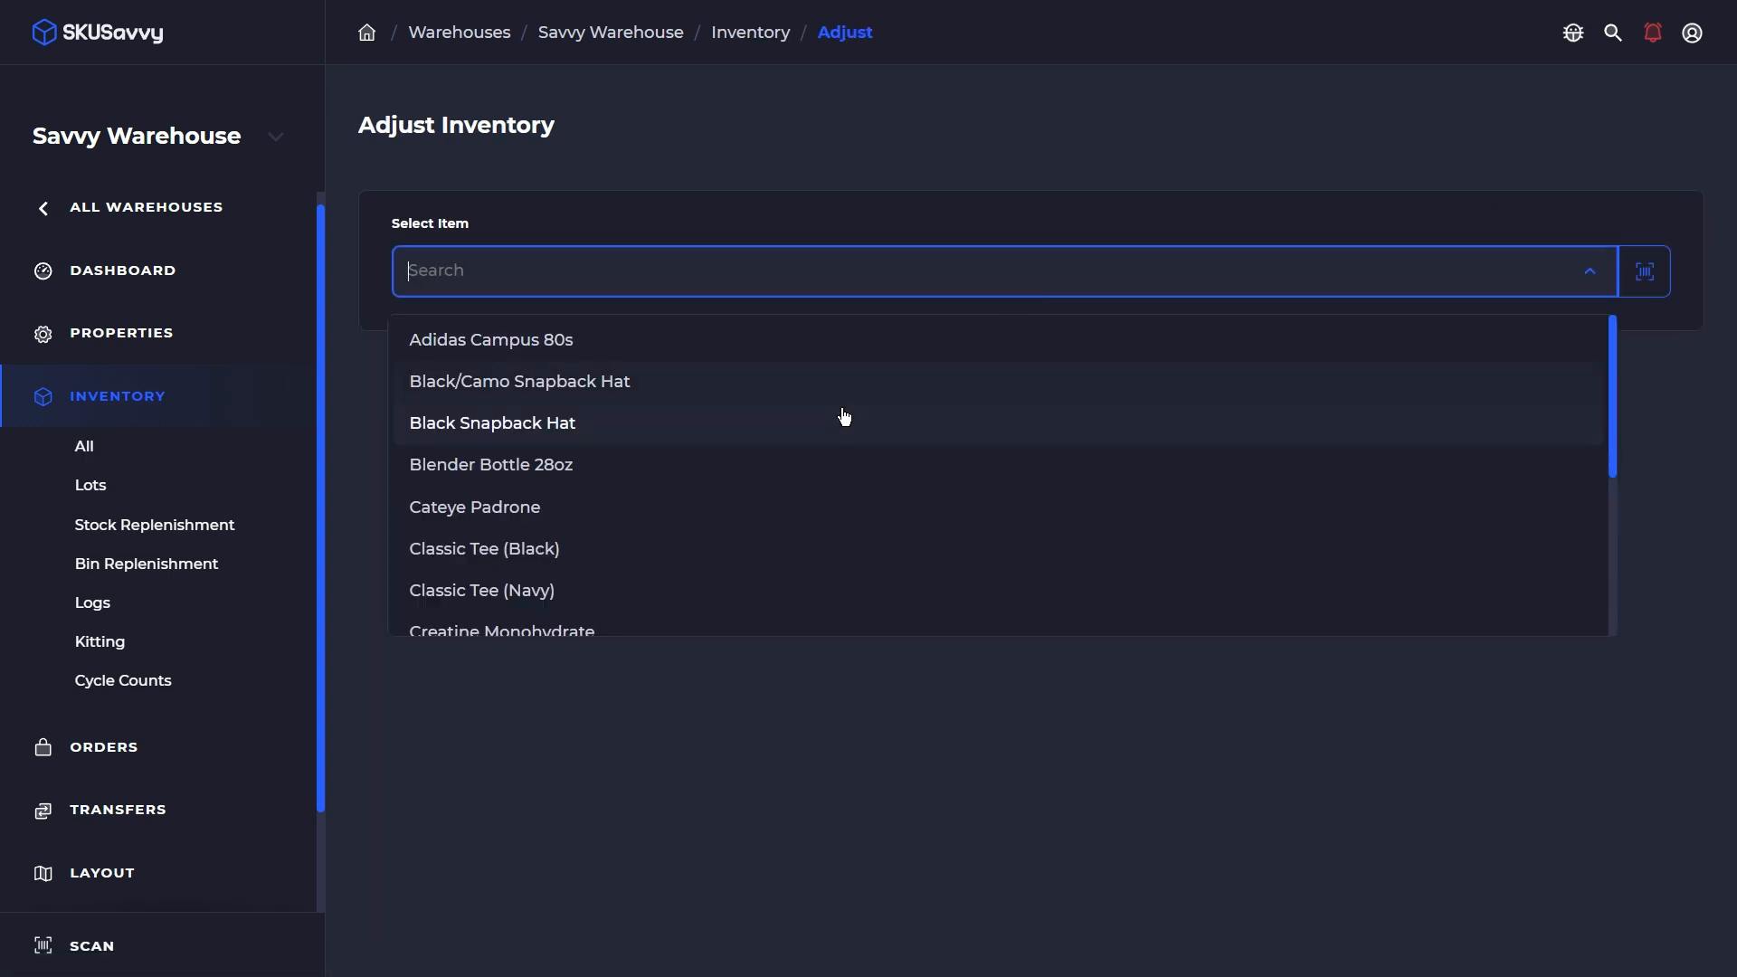
click(829, 390)
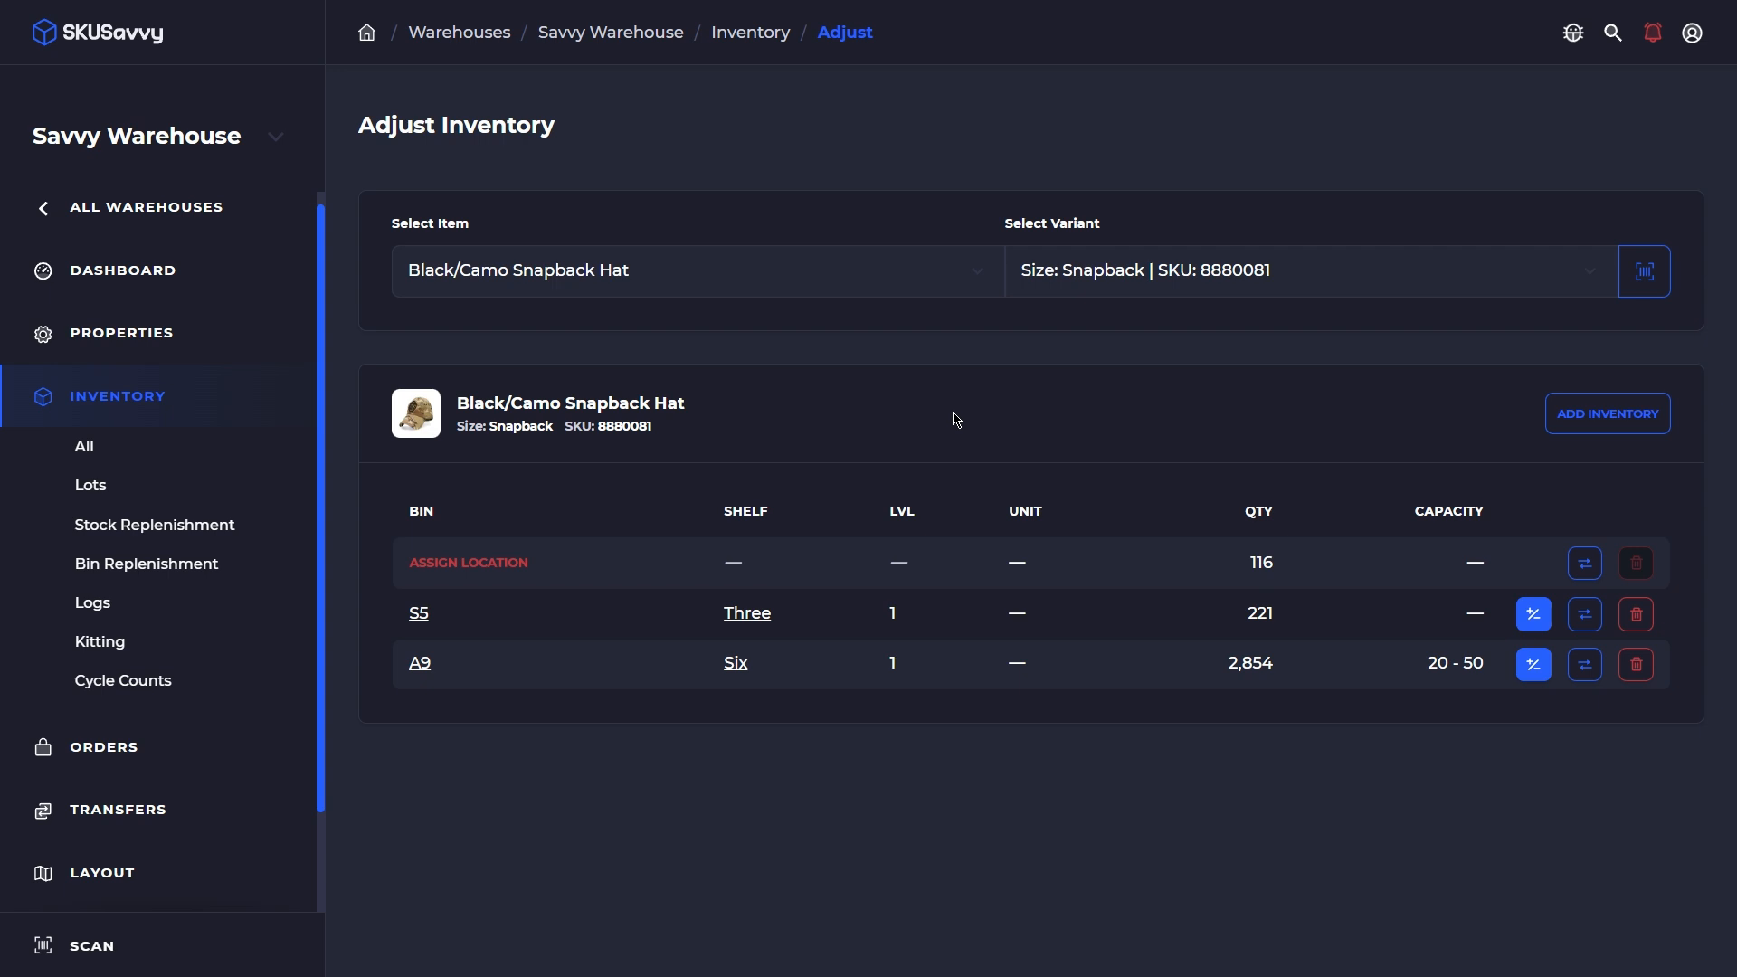
Filter Savvy Warehouse's inventory logs to Inventory Changed and review the available change reasons without choosing one
click(98, 602)
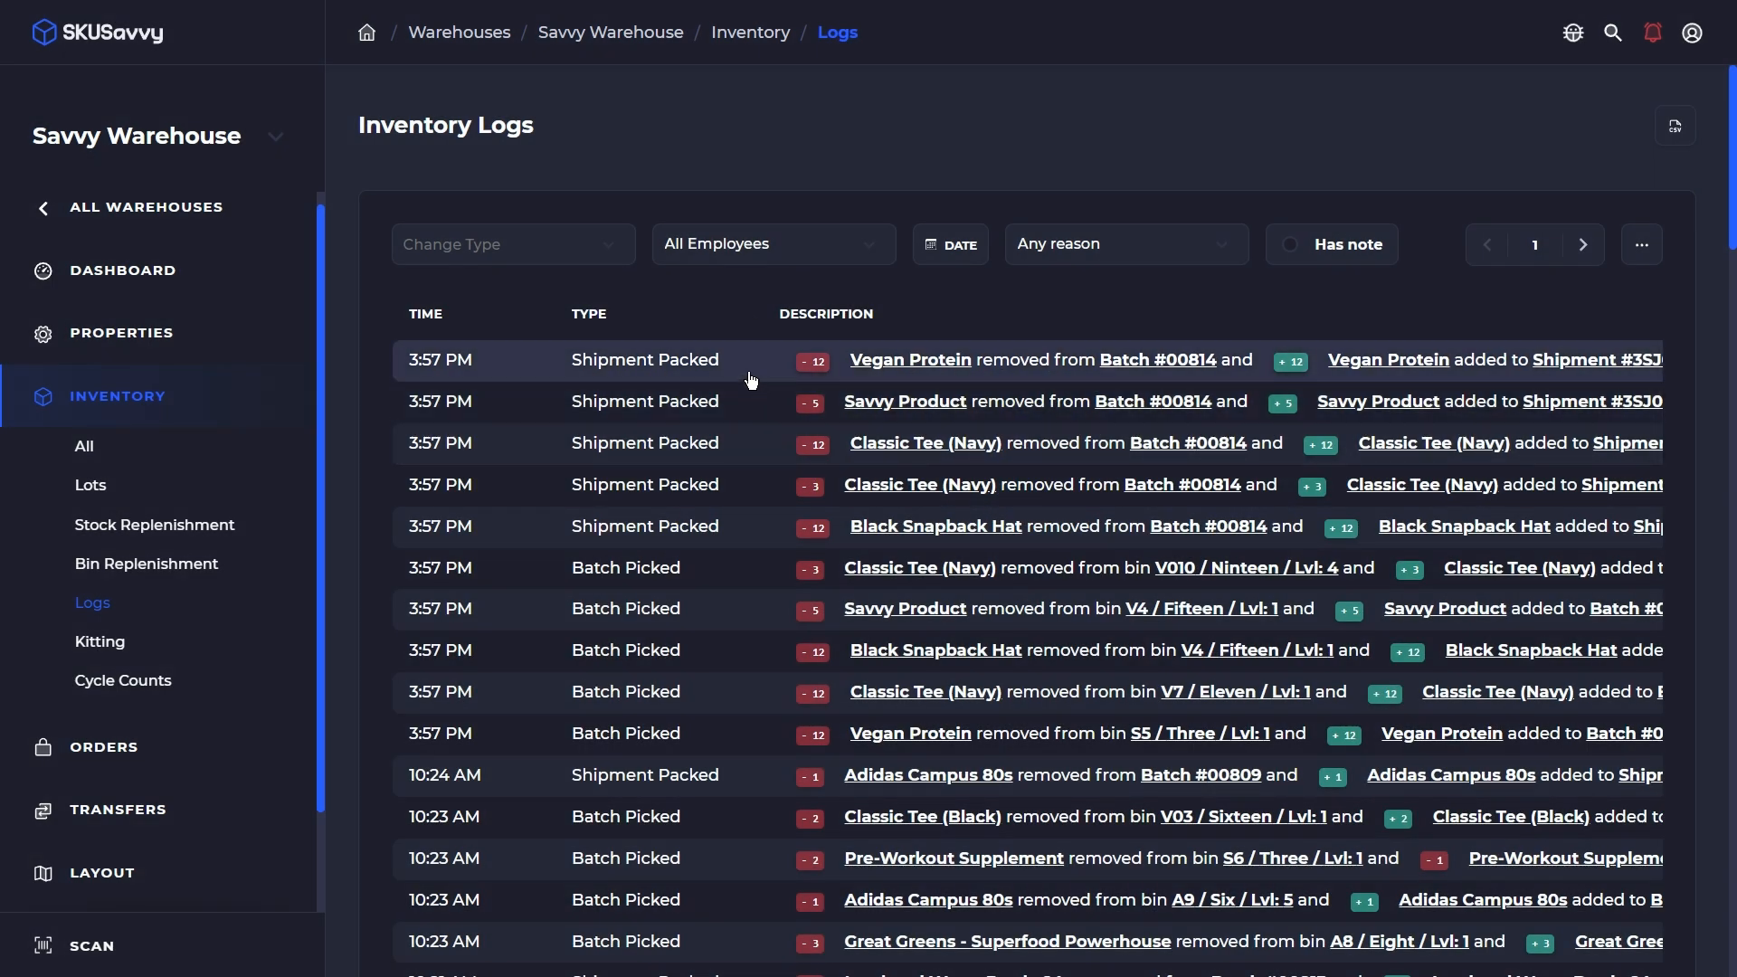
click(592, 243)
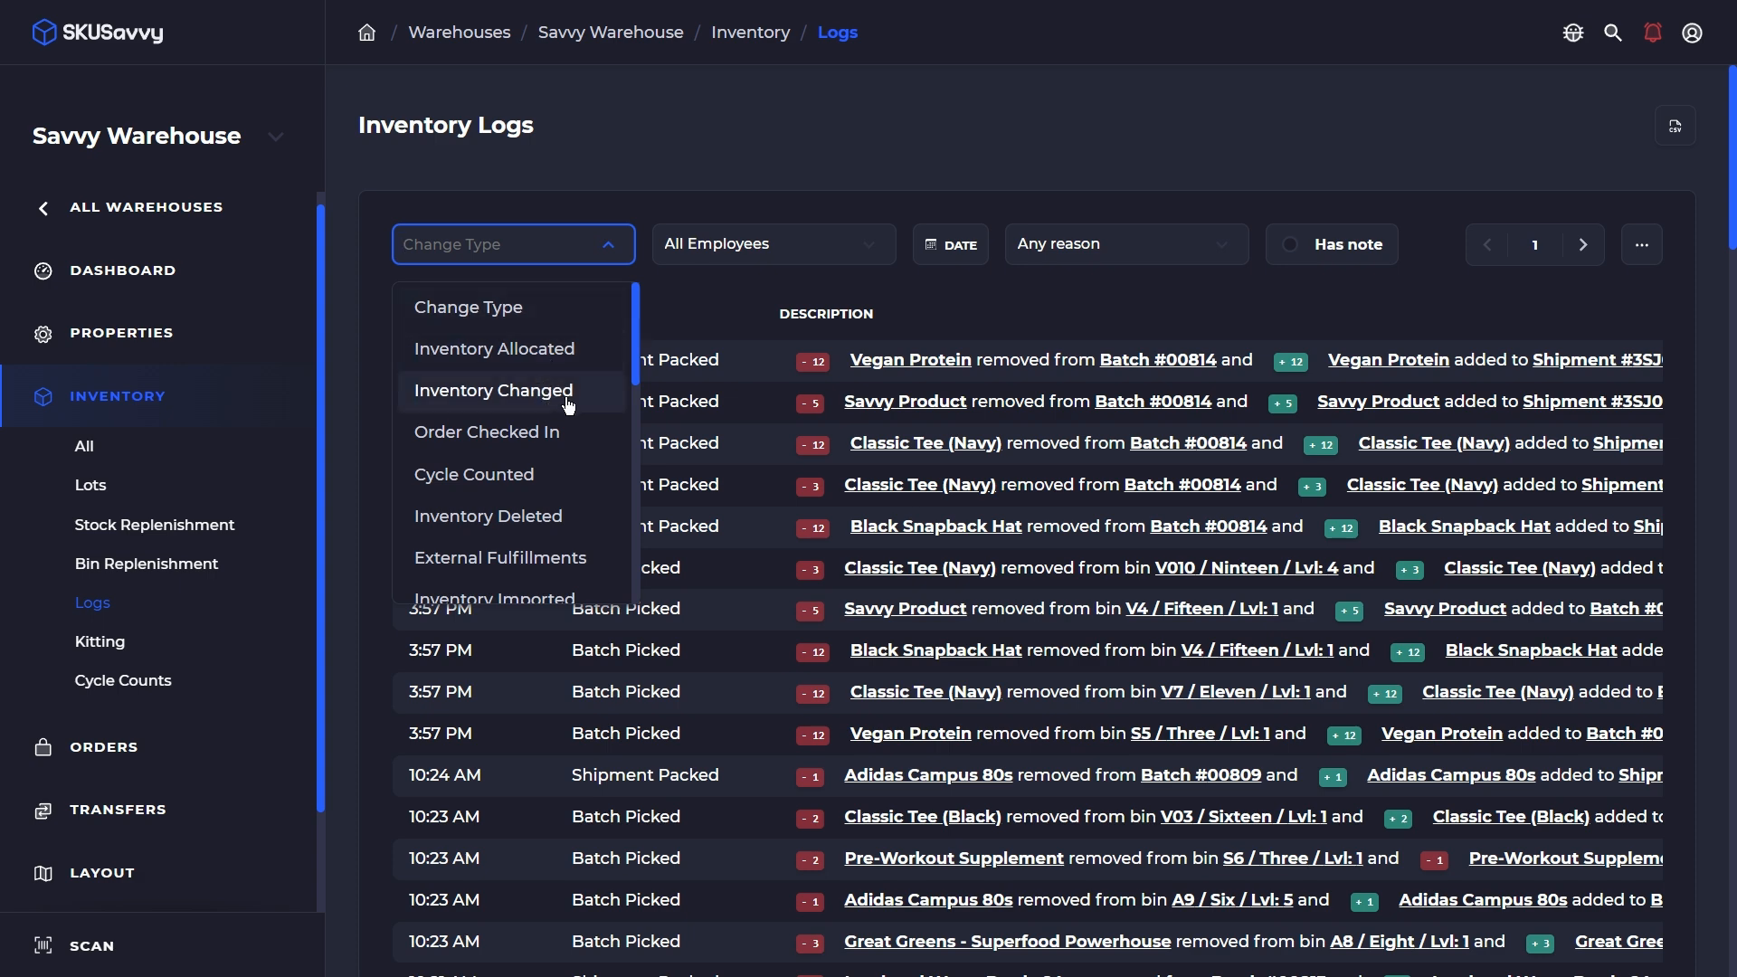
click(493, 391)
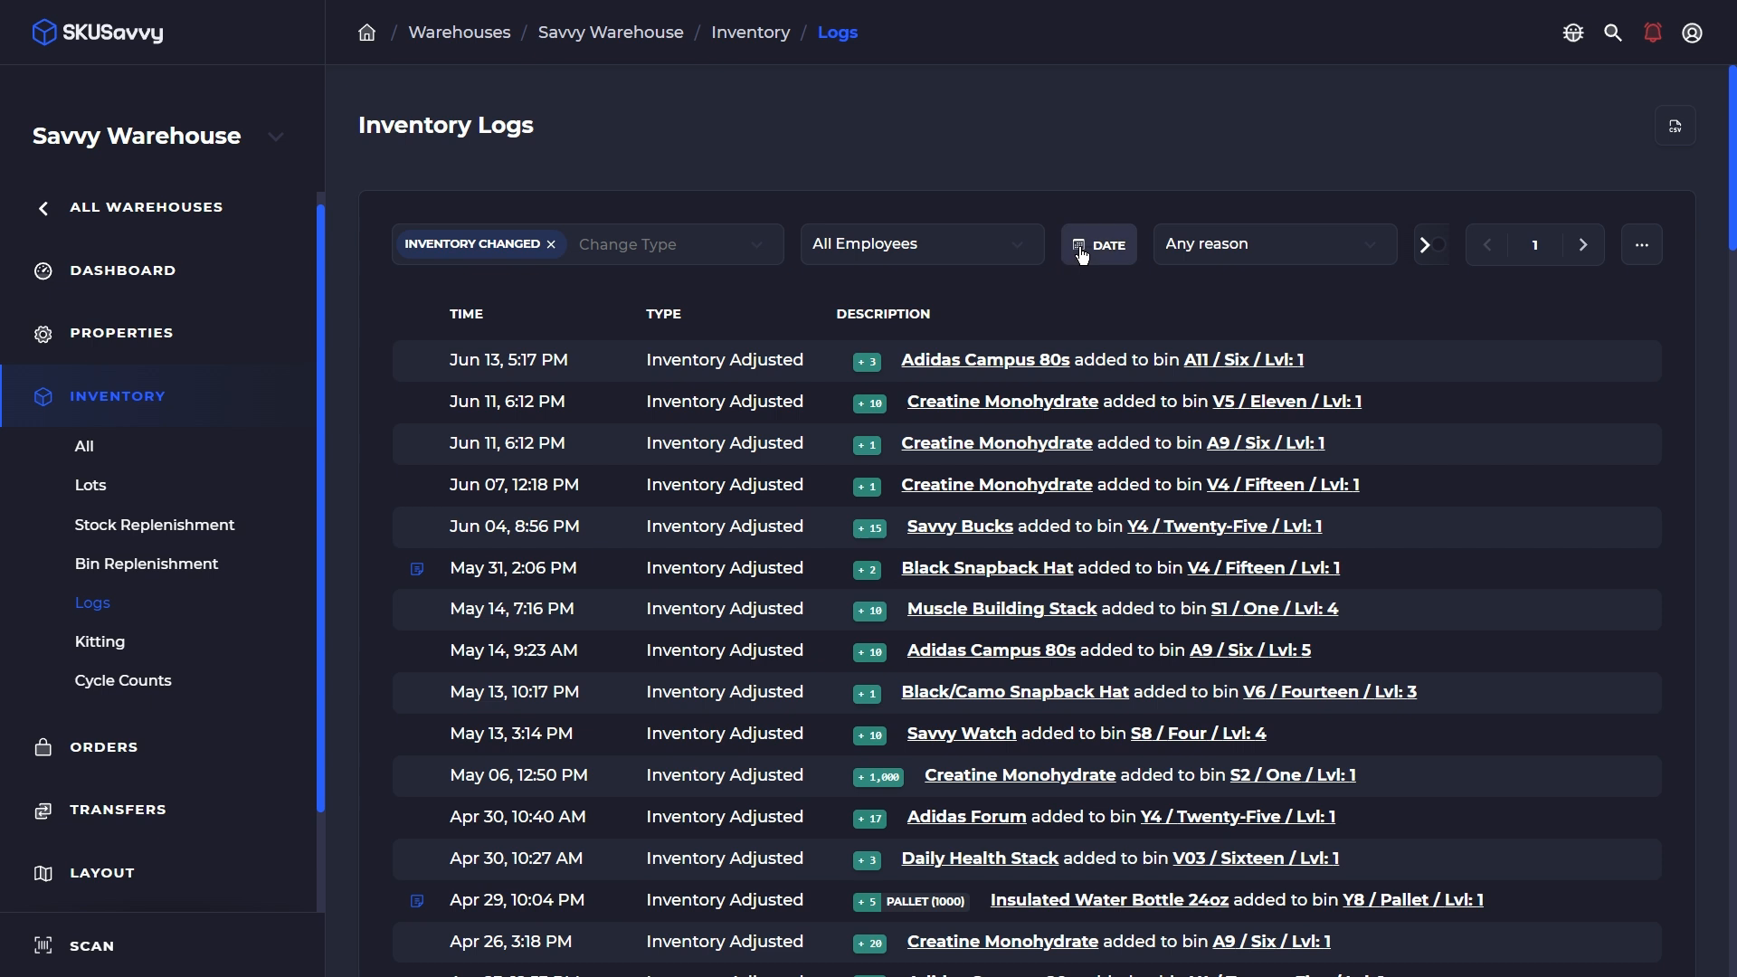
click(1281, 250)
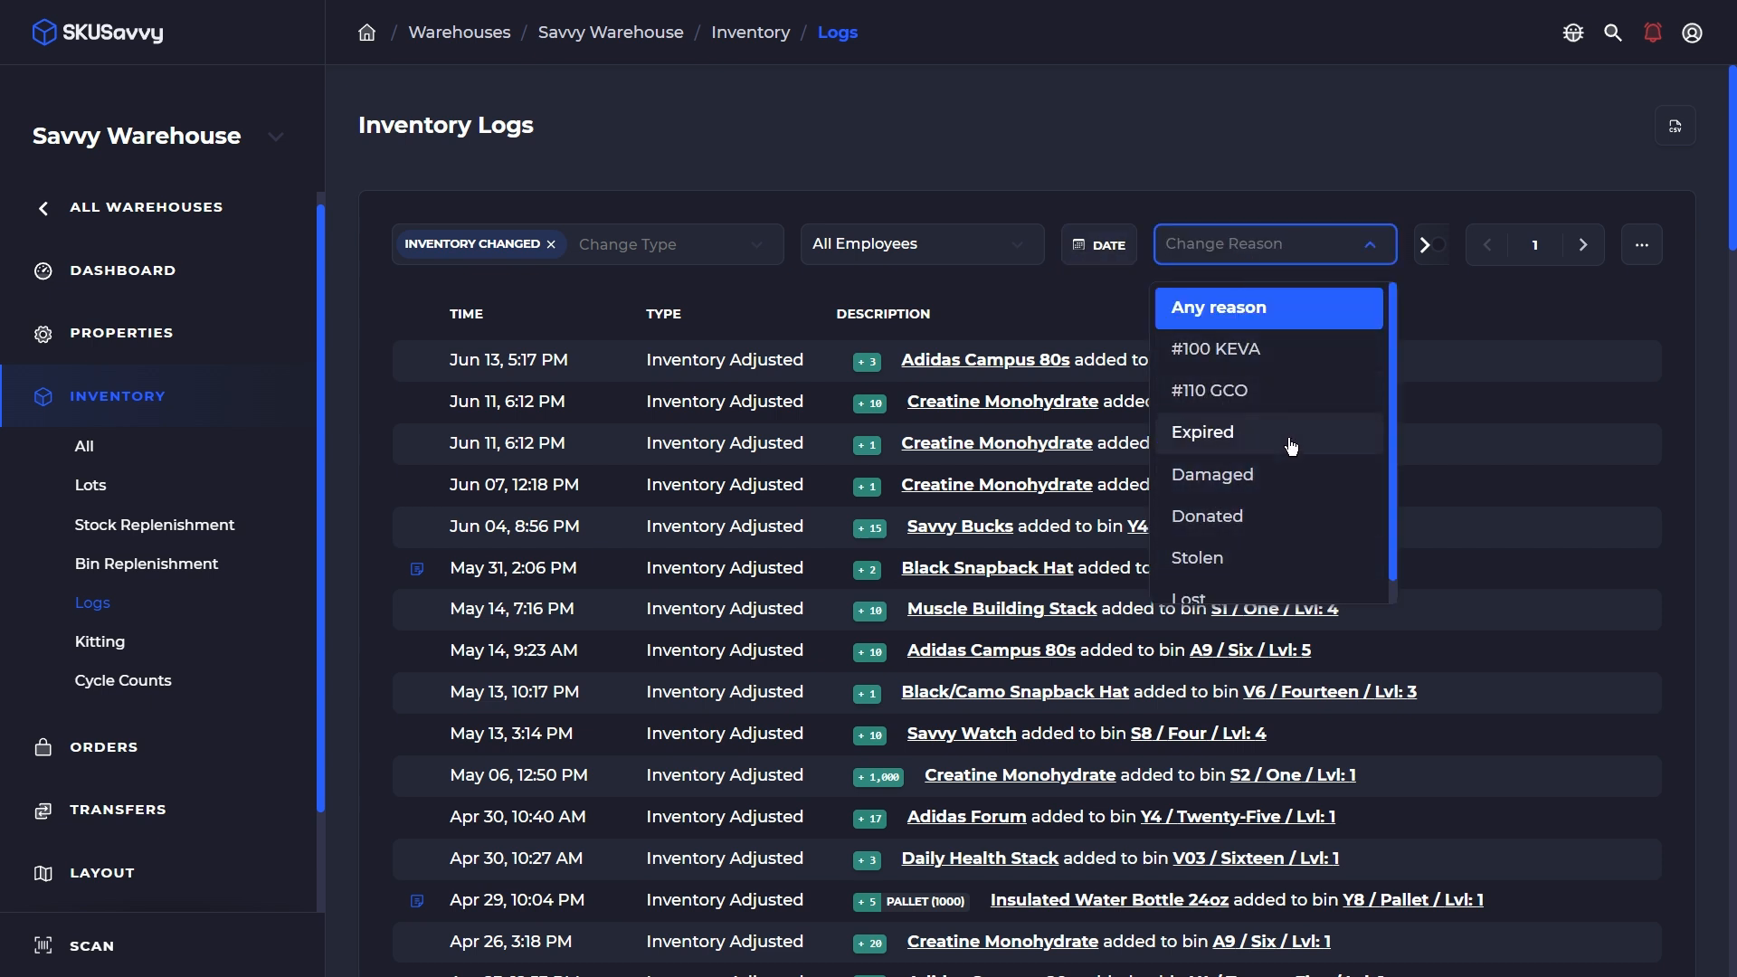
click(1378, 199)
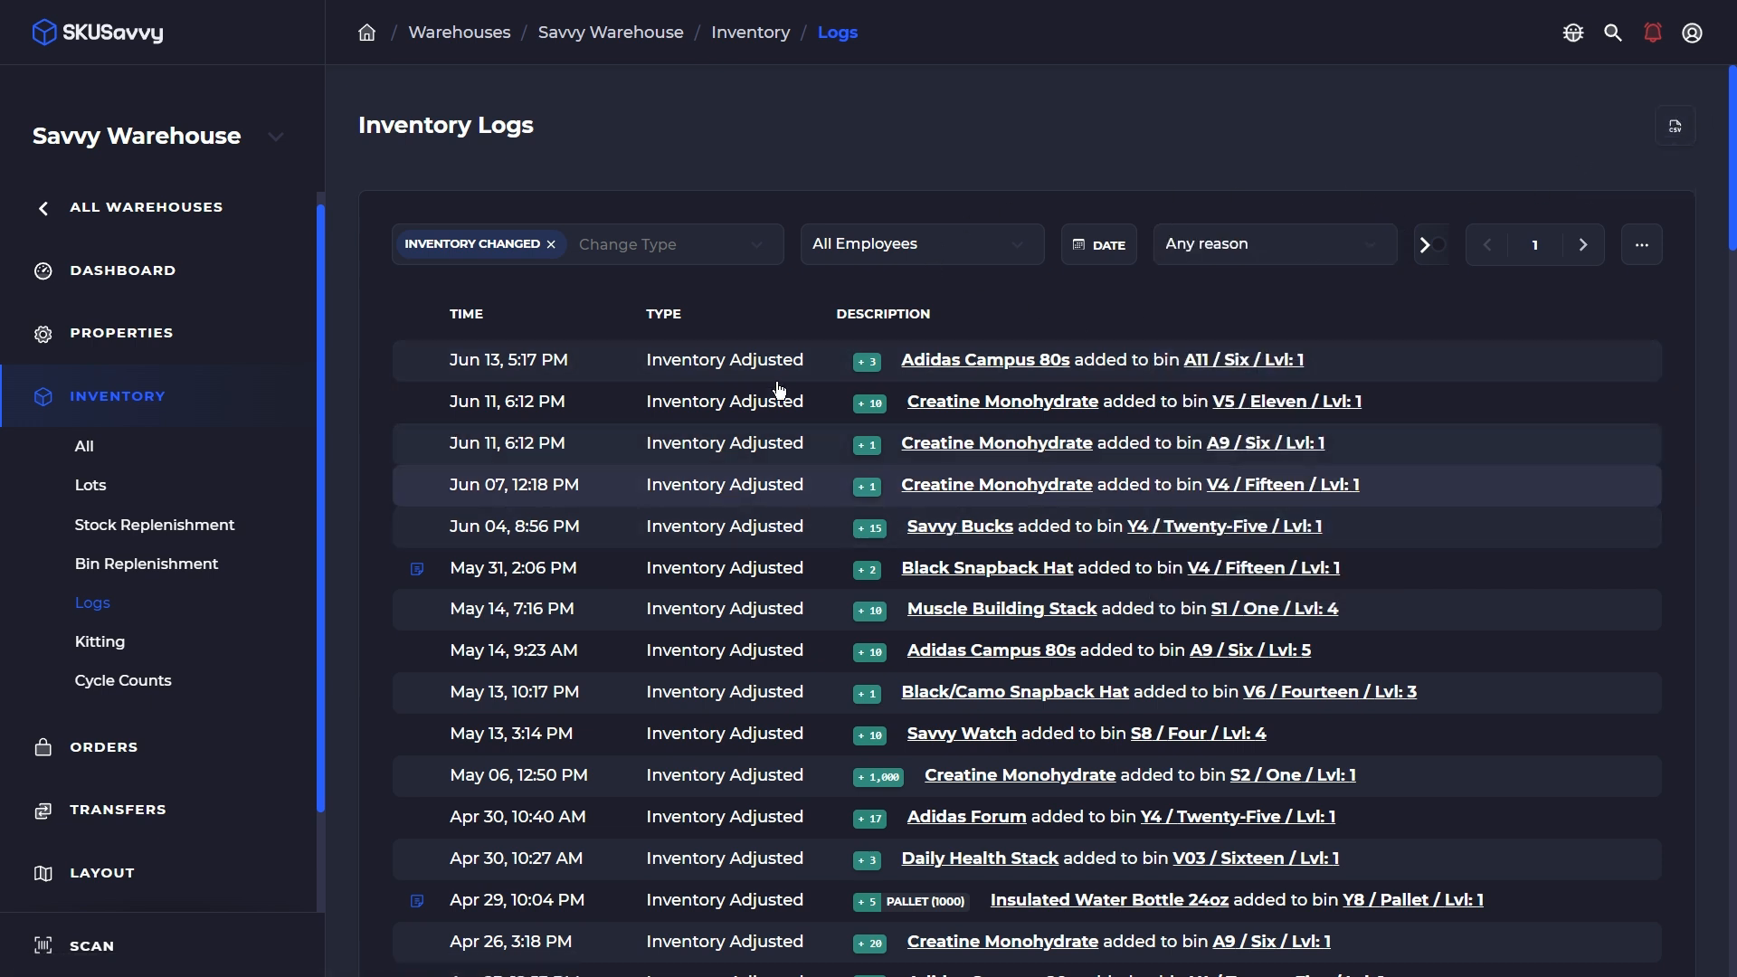
Open an employee's activity log from the employee analytics and inspect the 10:21 AM Shipment Packed entry for Insulated Water Bottle 24oz
scroll(141, 534, down, 2)
click(132, 798)
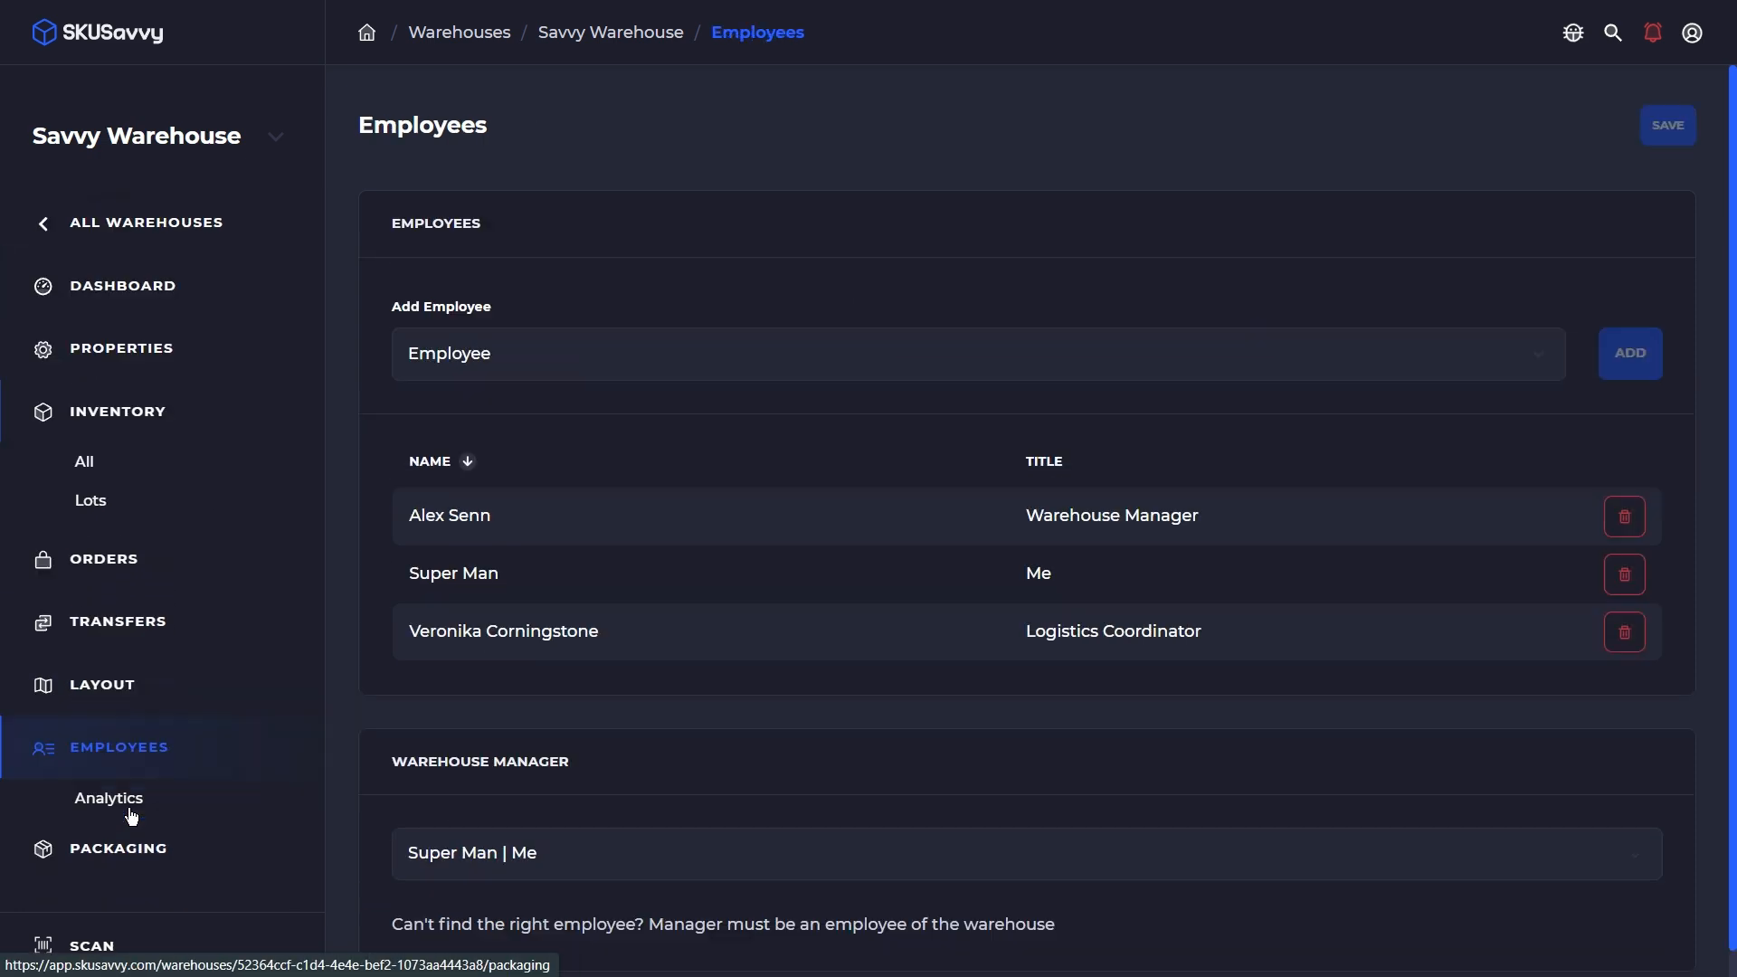
click(122, 720)
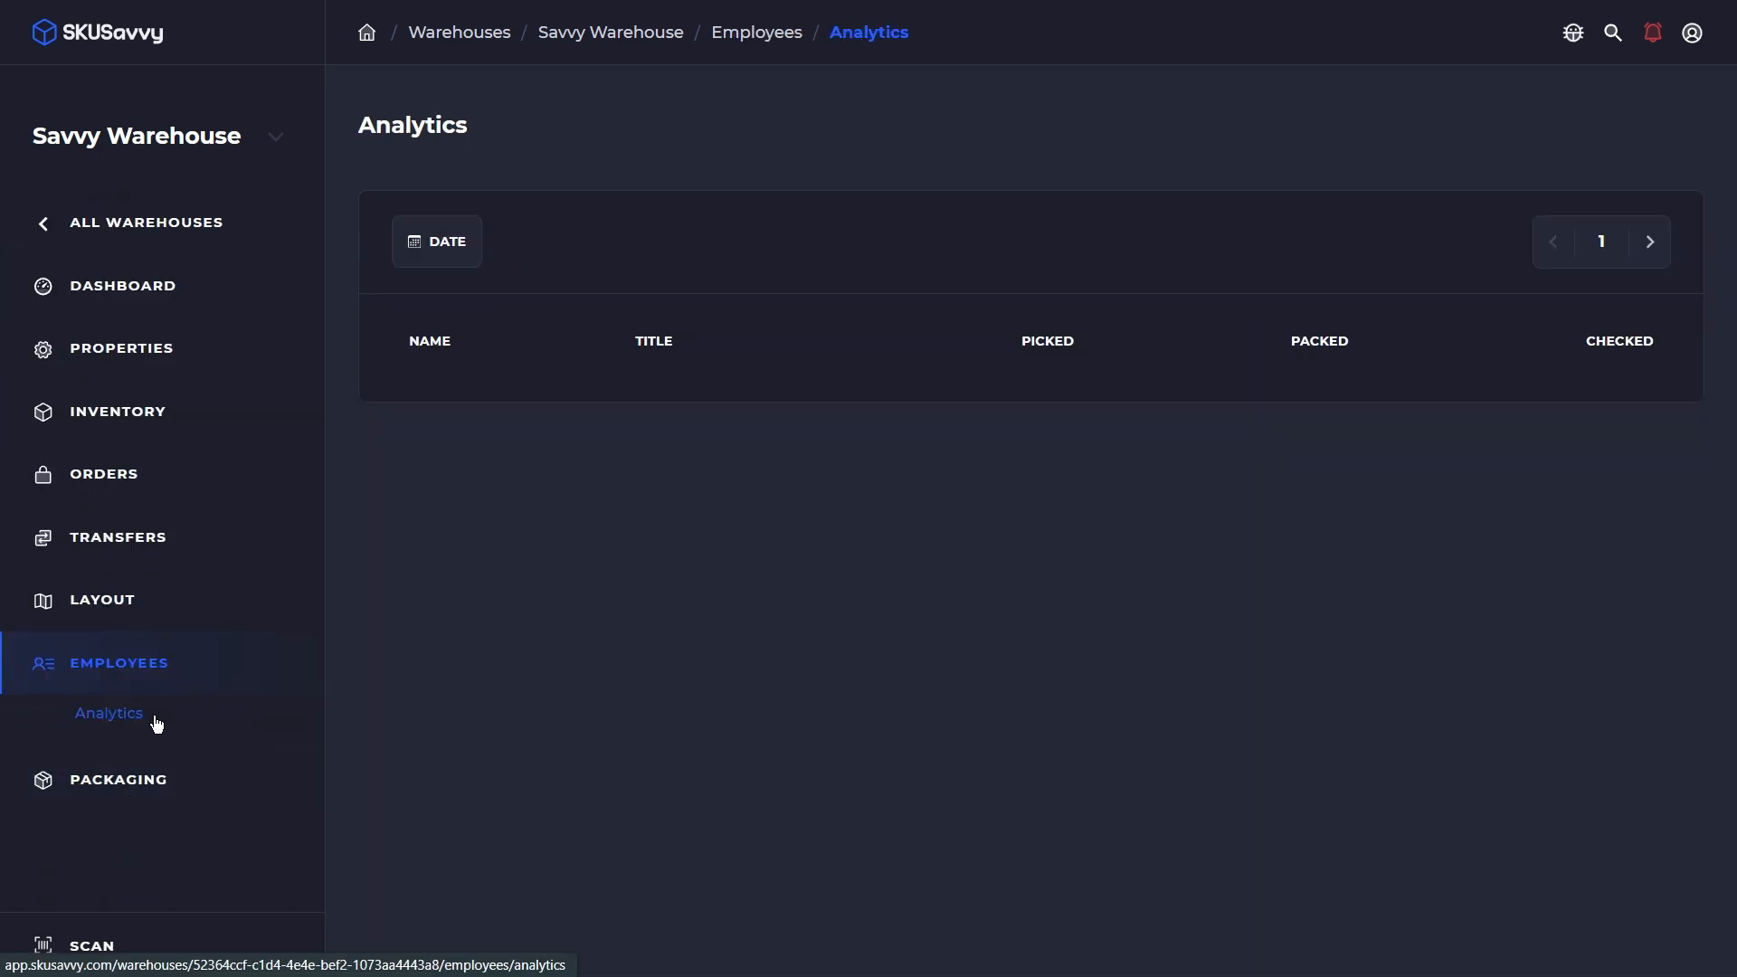
click(839, 480)
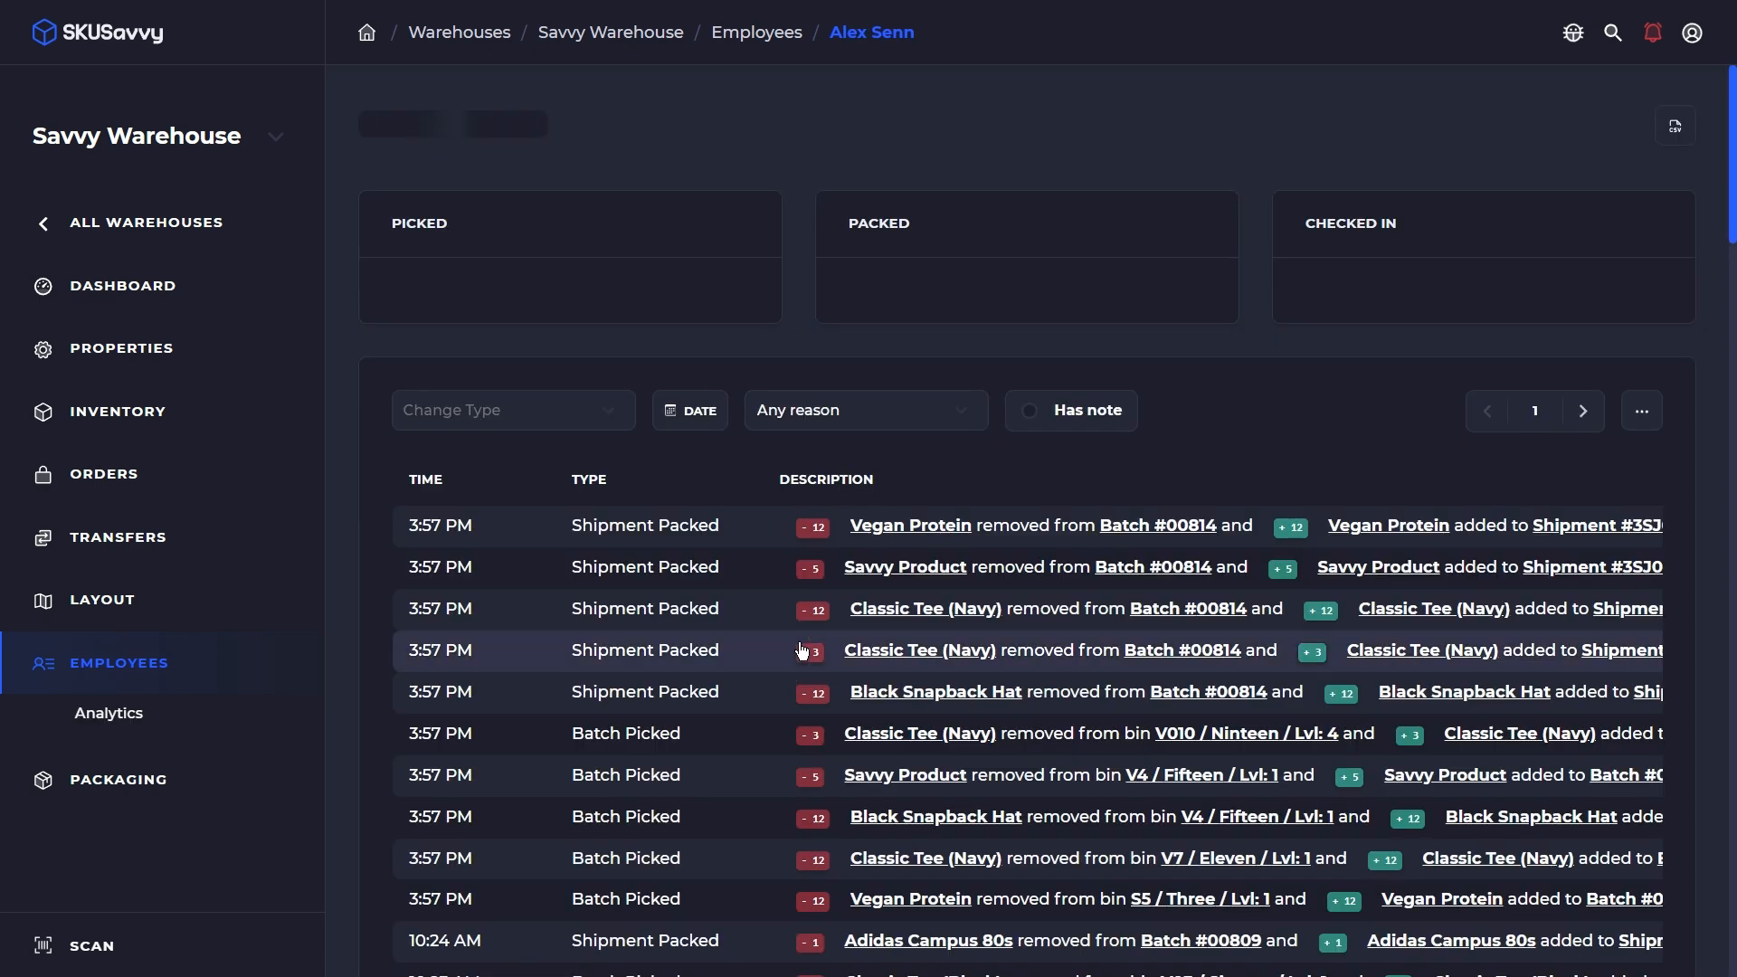
scroll(1049, 448, down, 5)
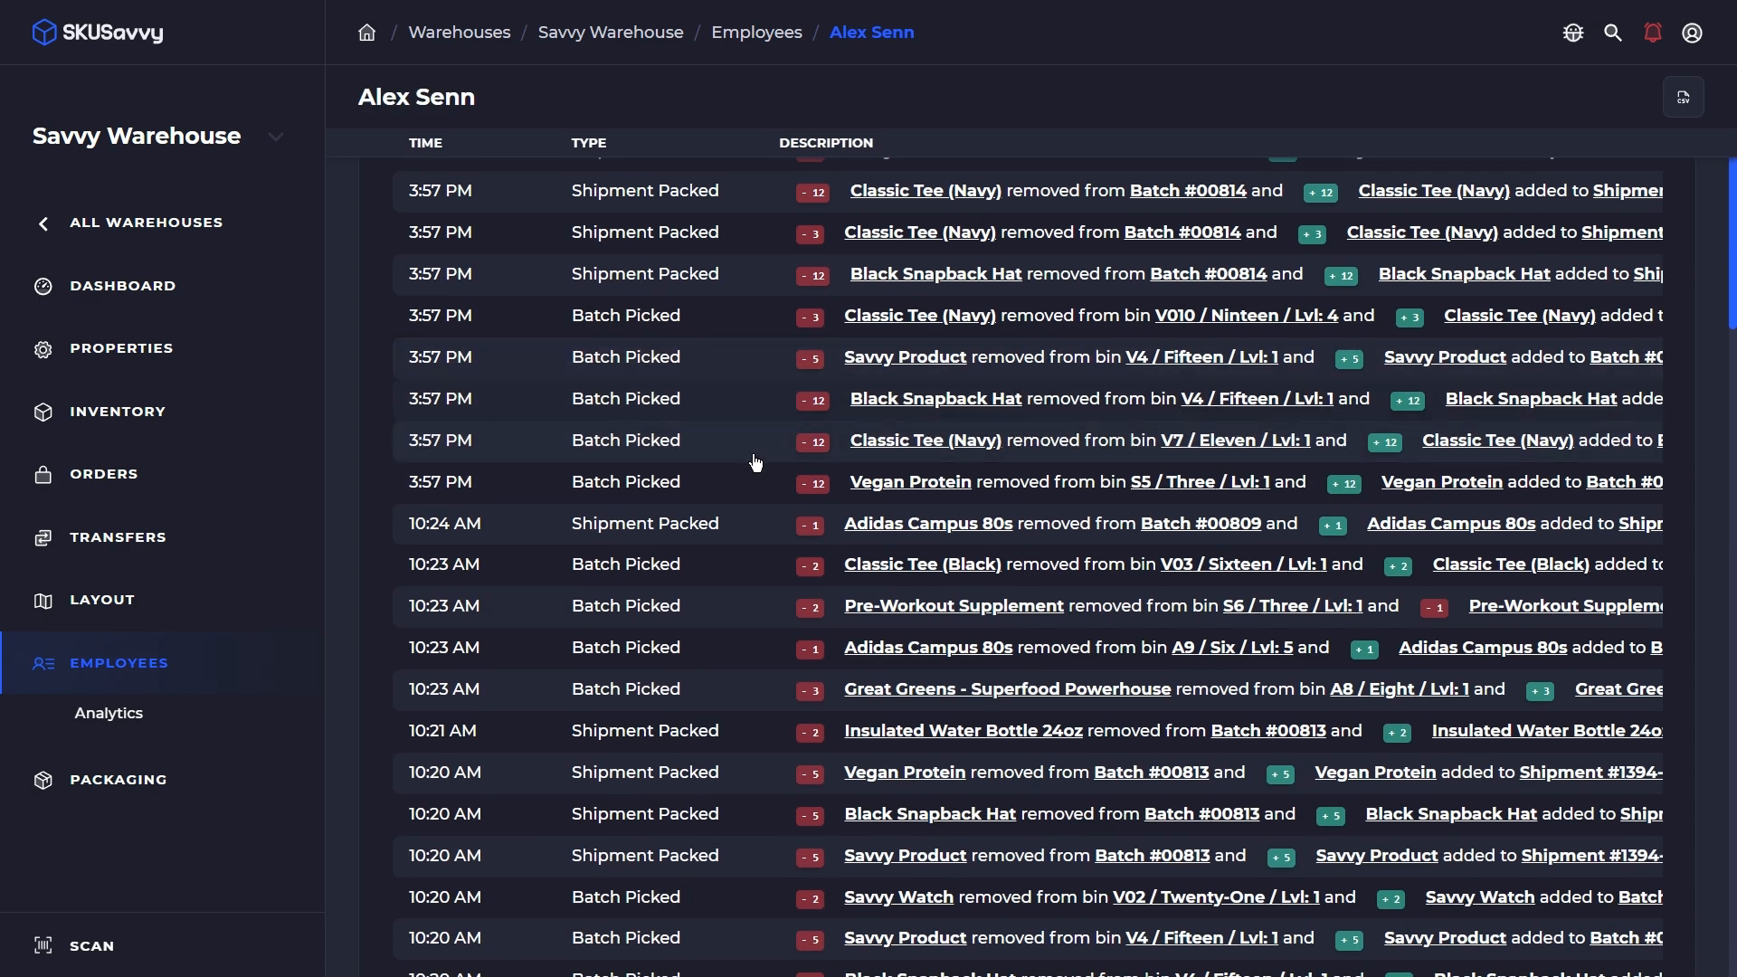
scroll(744, 452, down, 4)
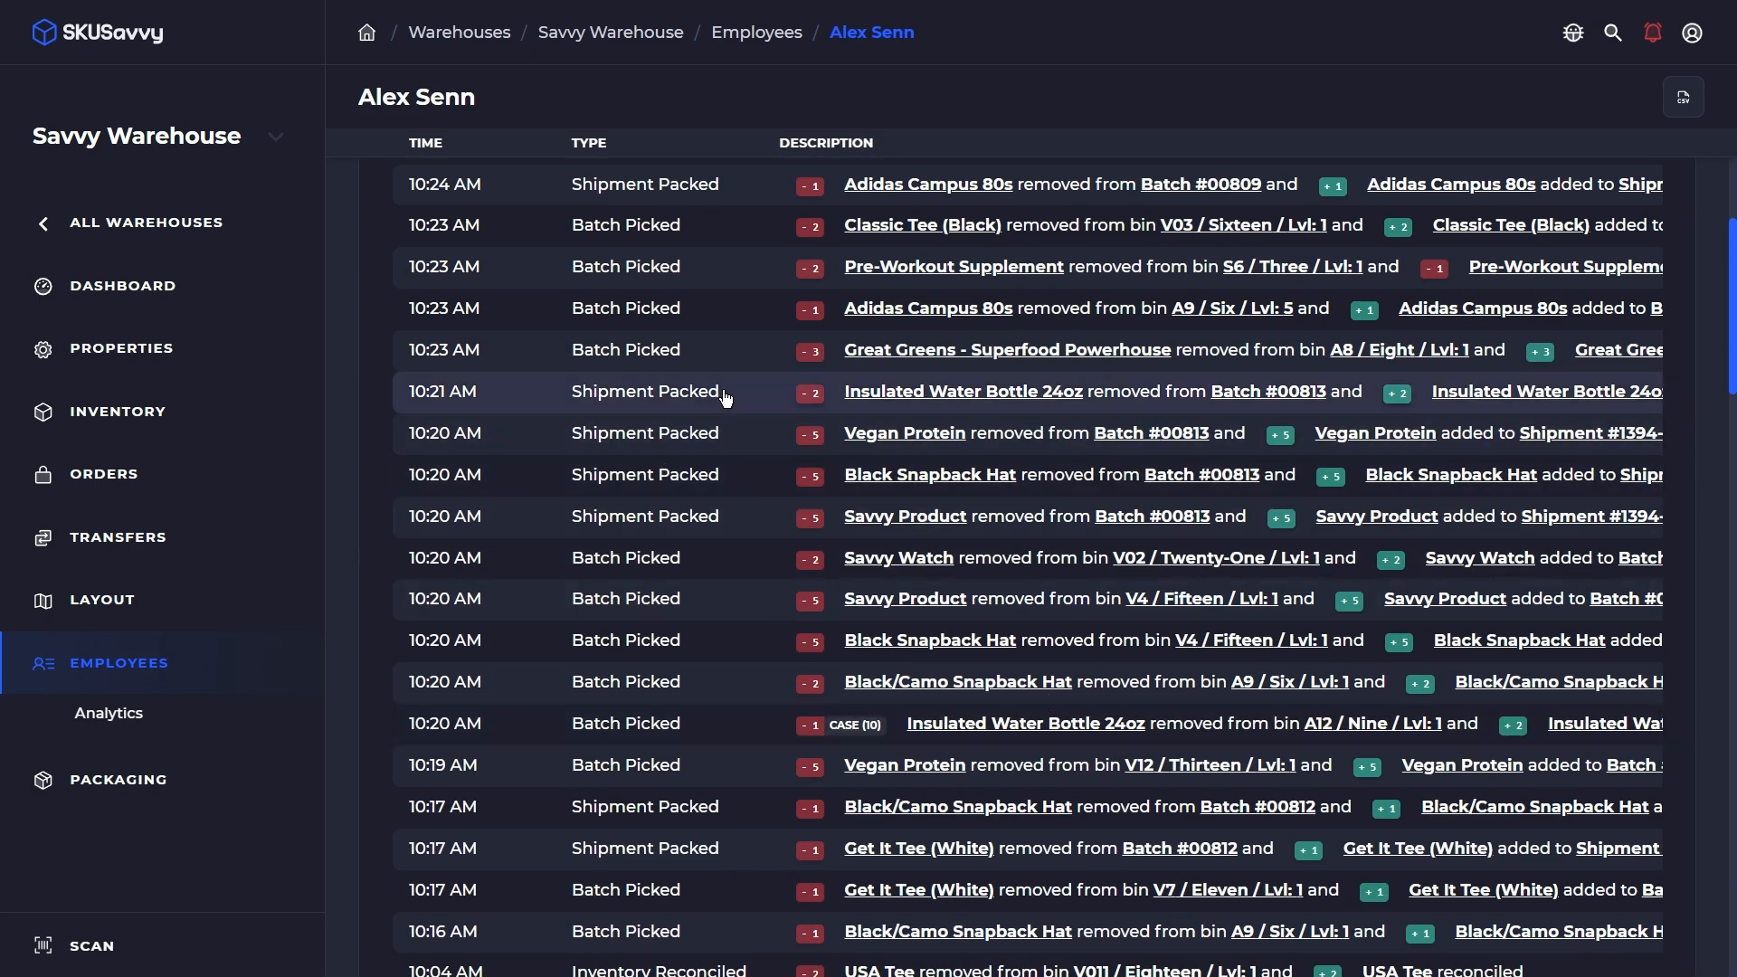
click(699, 391)
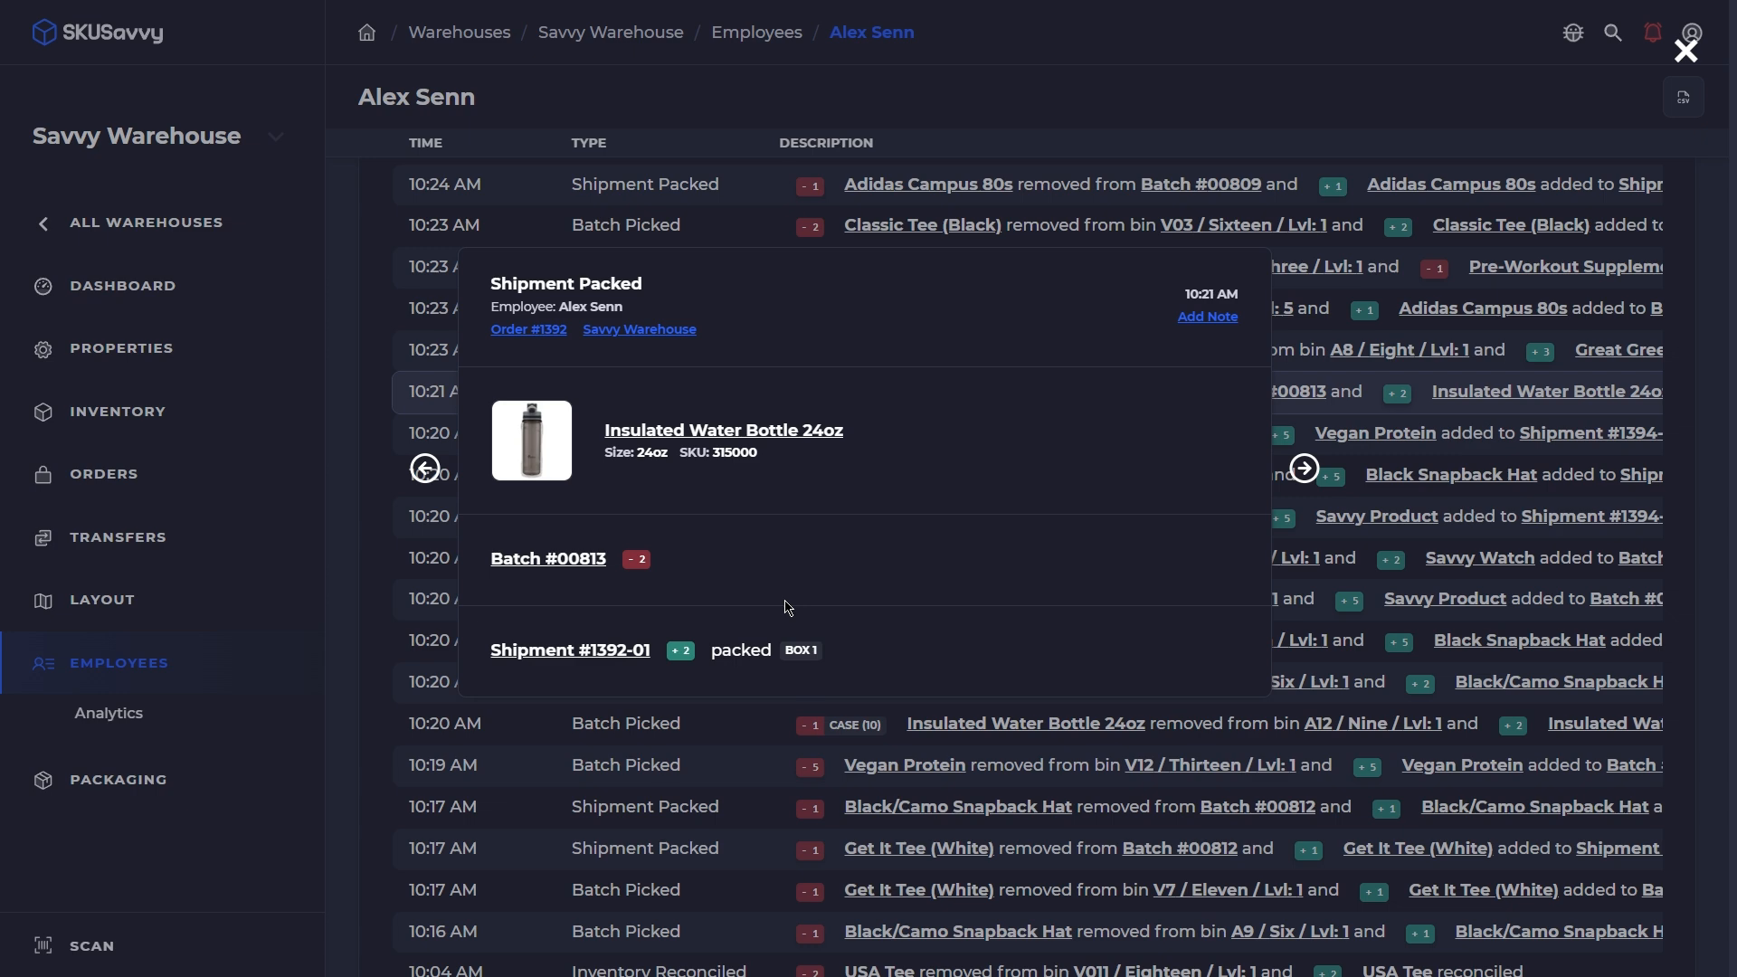
click(832, 106)
Open the most recent outbound order of Savvy Warehouse and view its logs
click(114, 468)
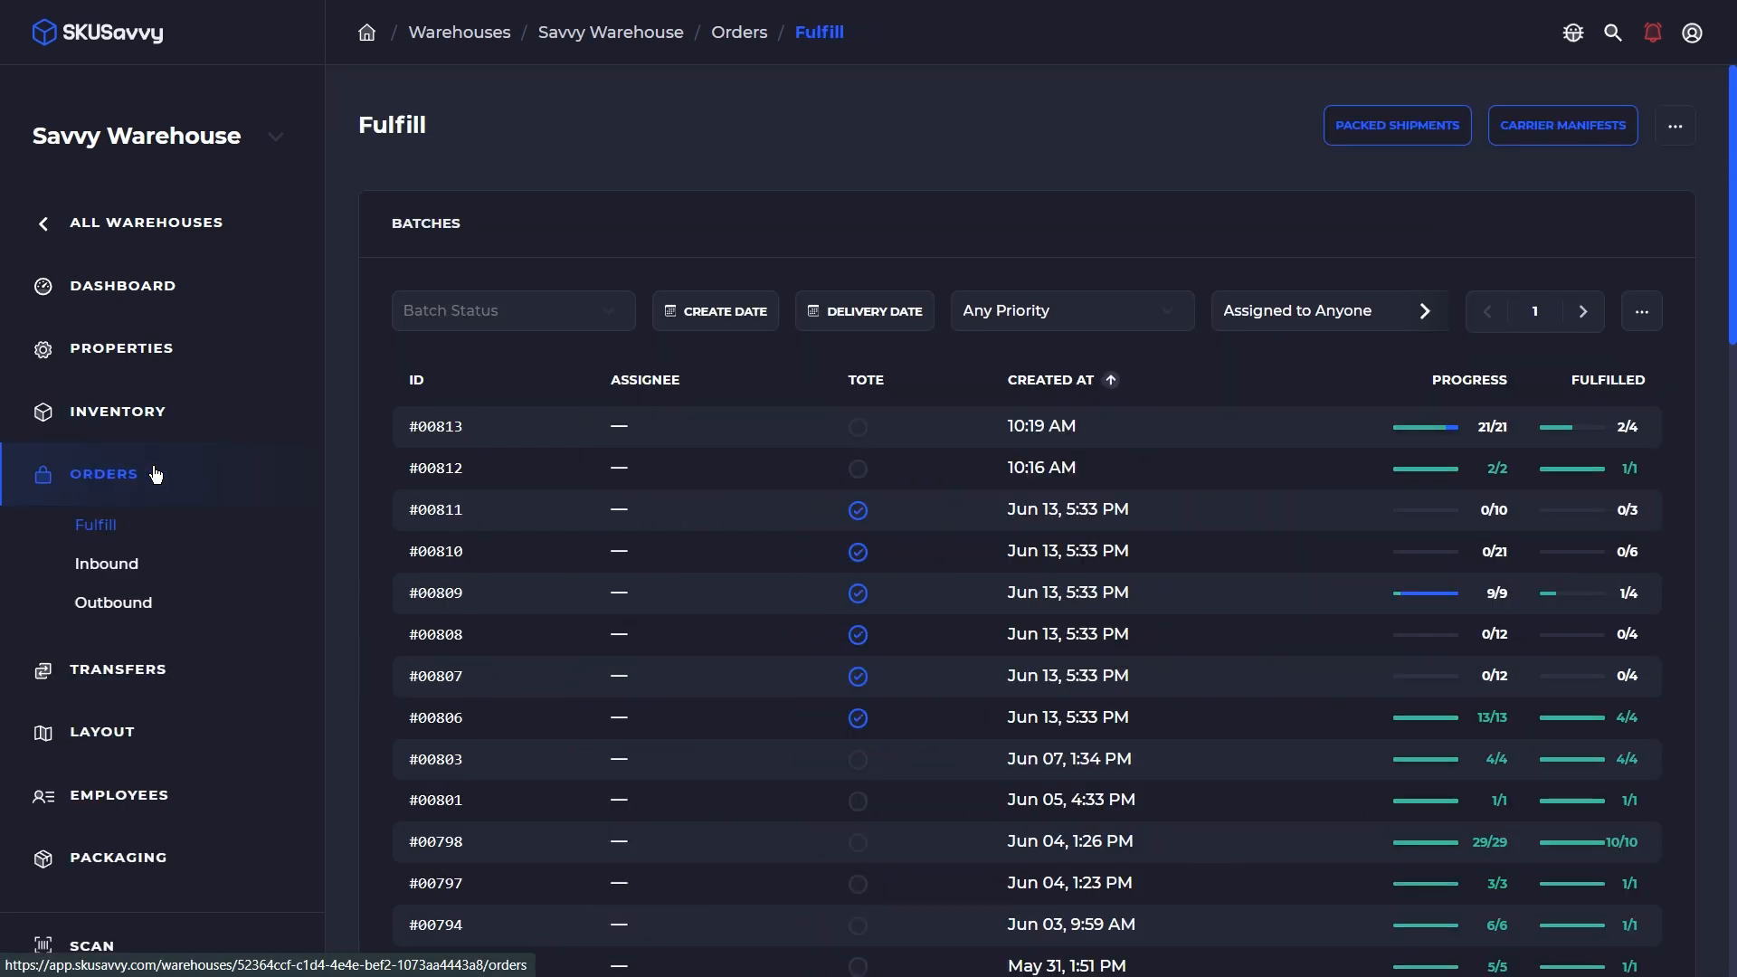
click(114, 601)
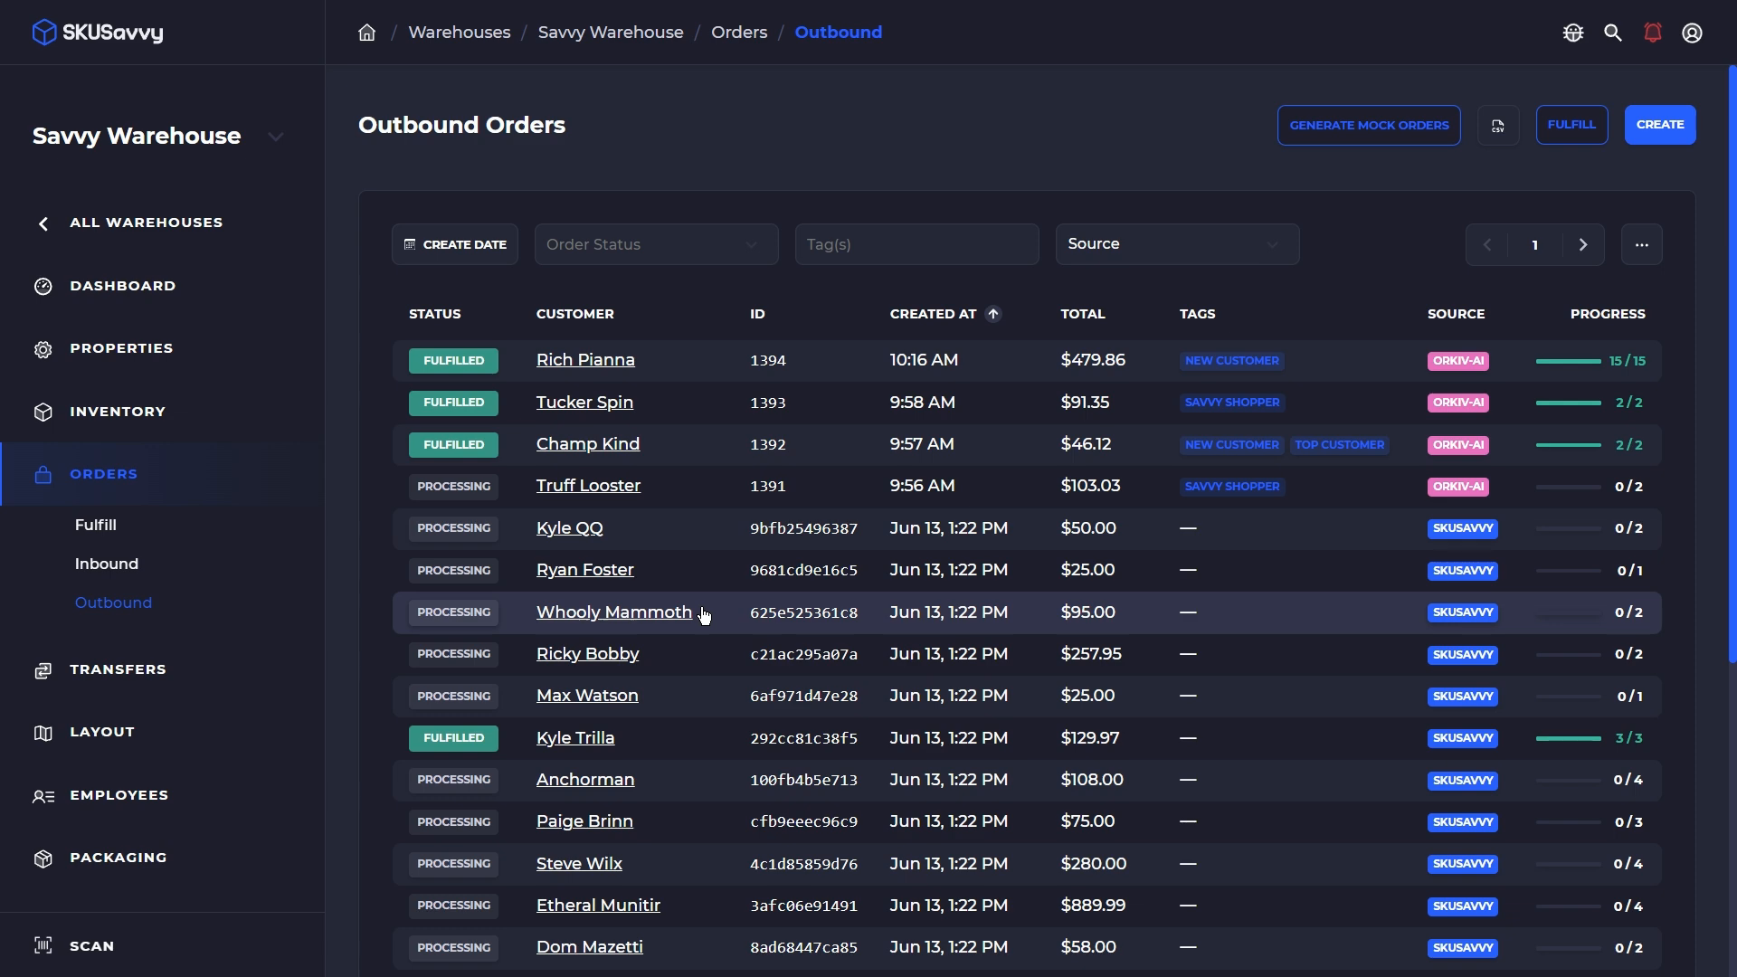
click(704, 361)
click(1576, 131)
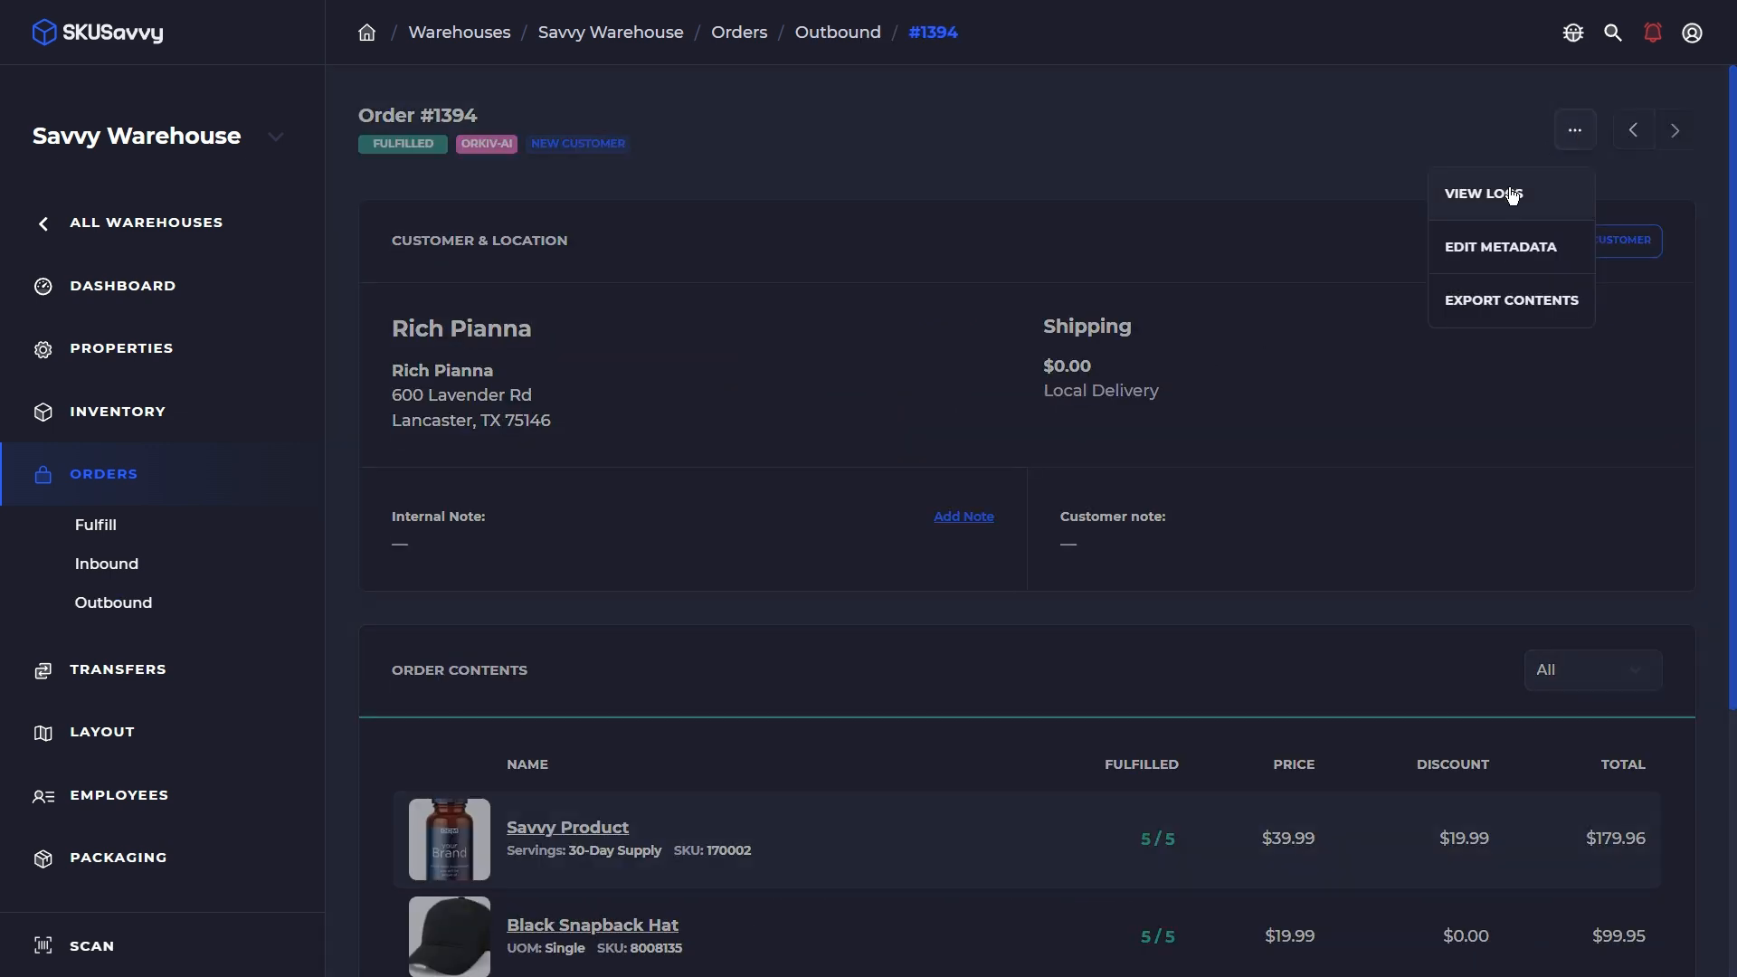
click(1512, 192)
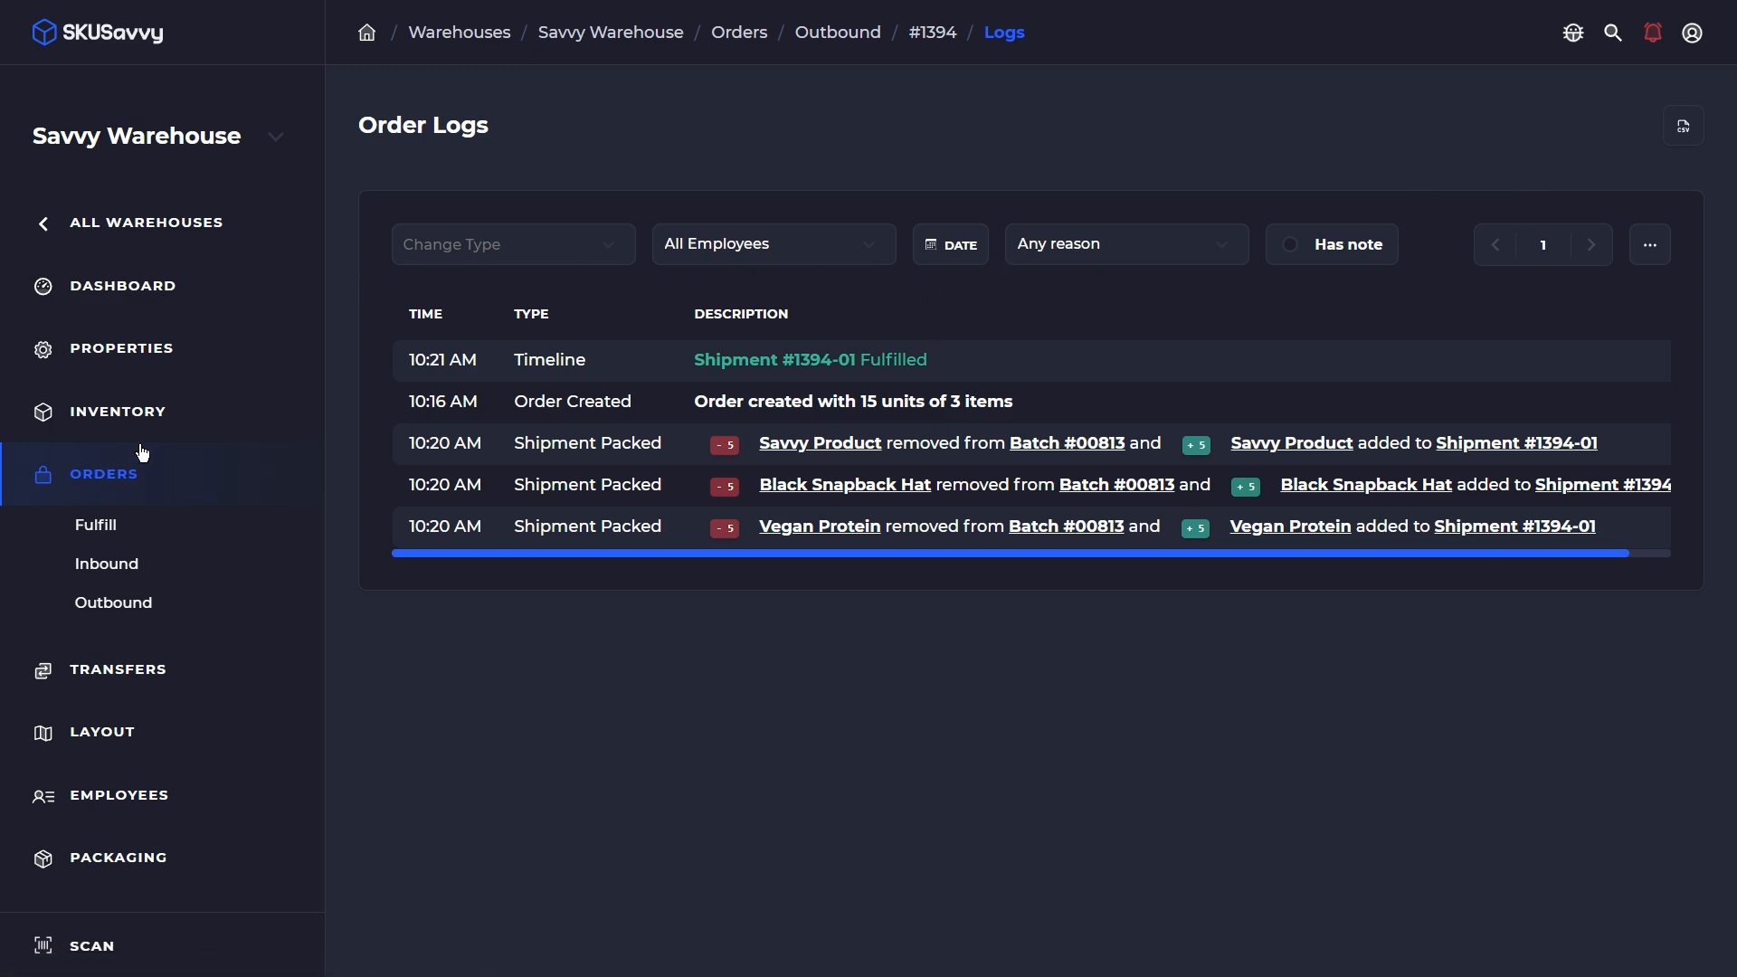
Create an automatic cycle count of 5 bins in Savvy Warehouse, assigned to the employee titled "Me"
click(126, 405)
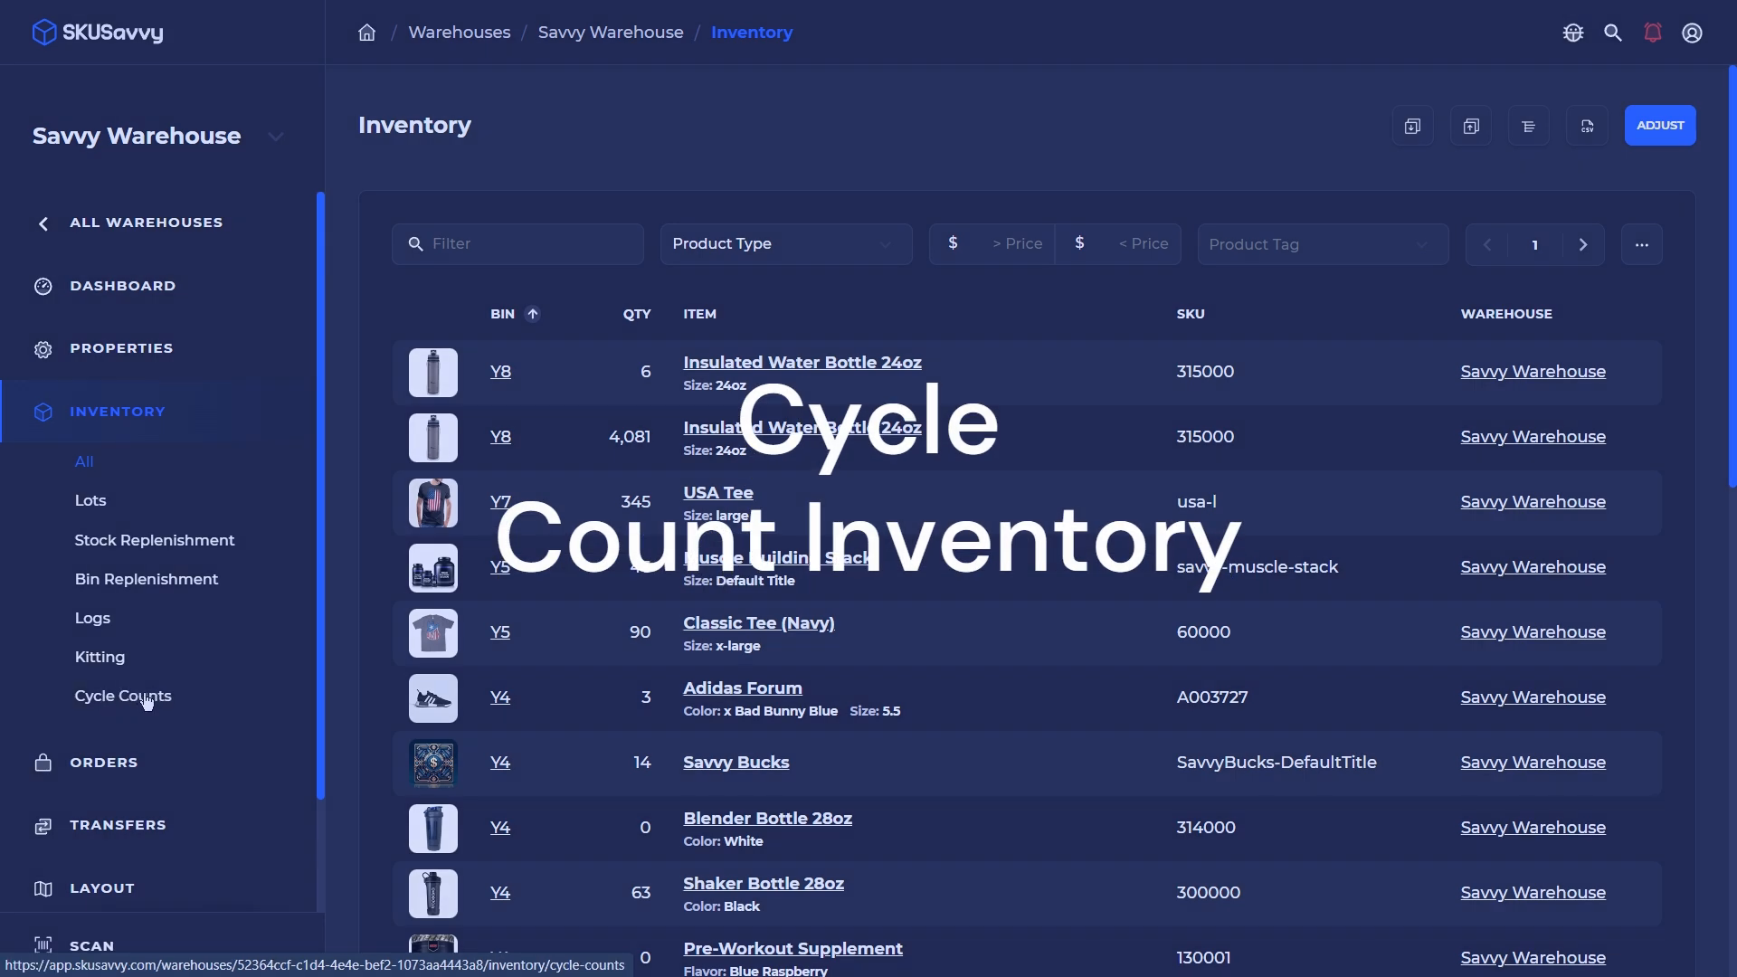
click(148, 702)
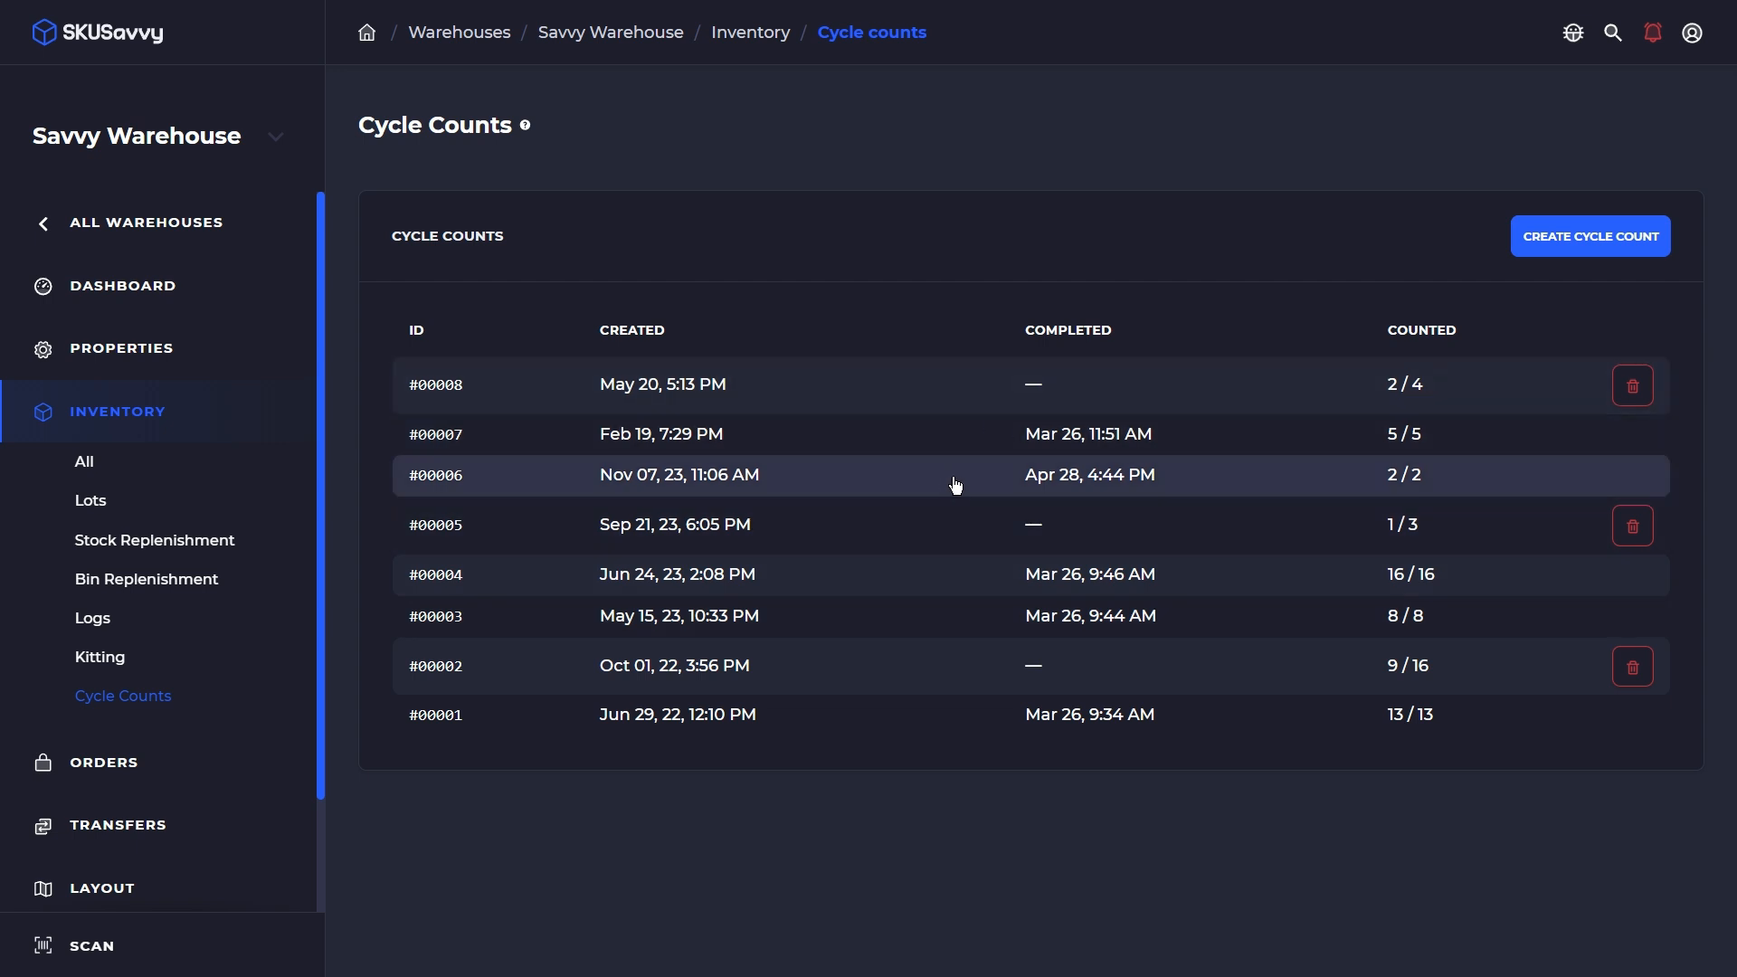
click(1617, 241)
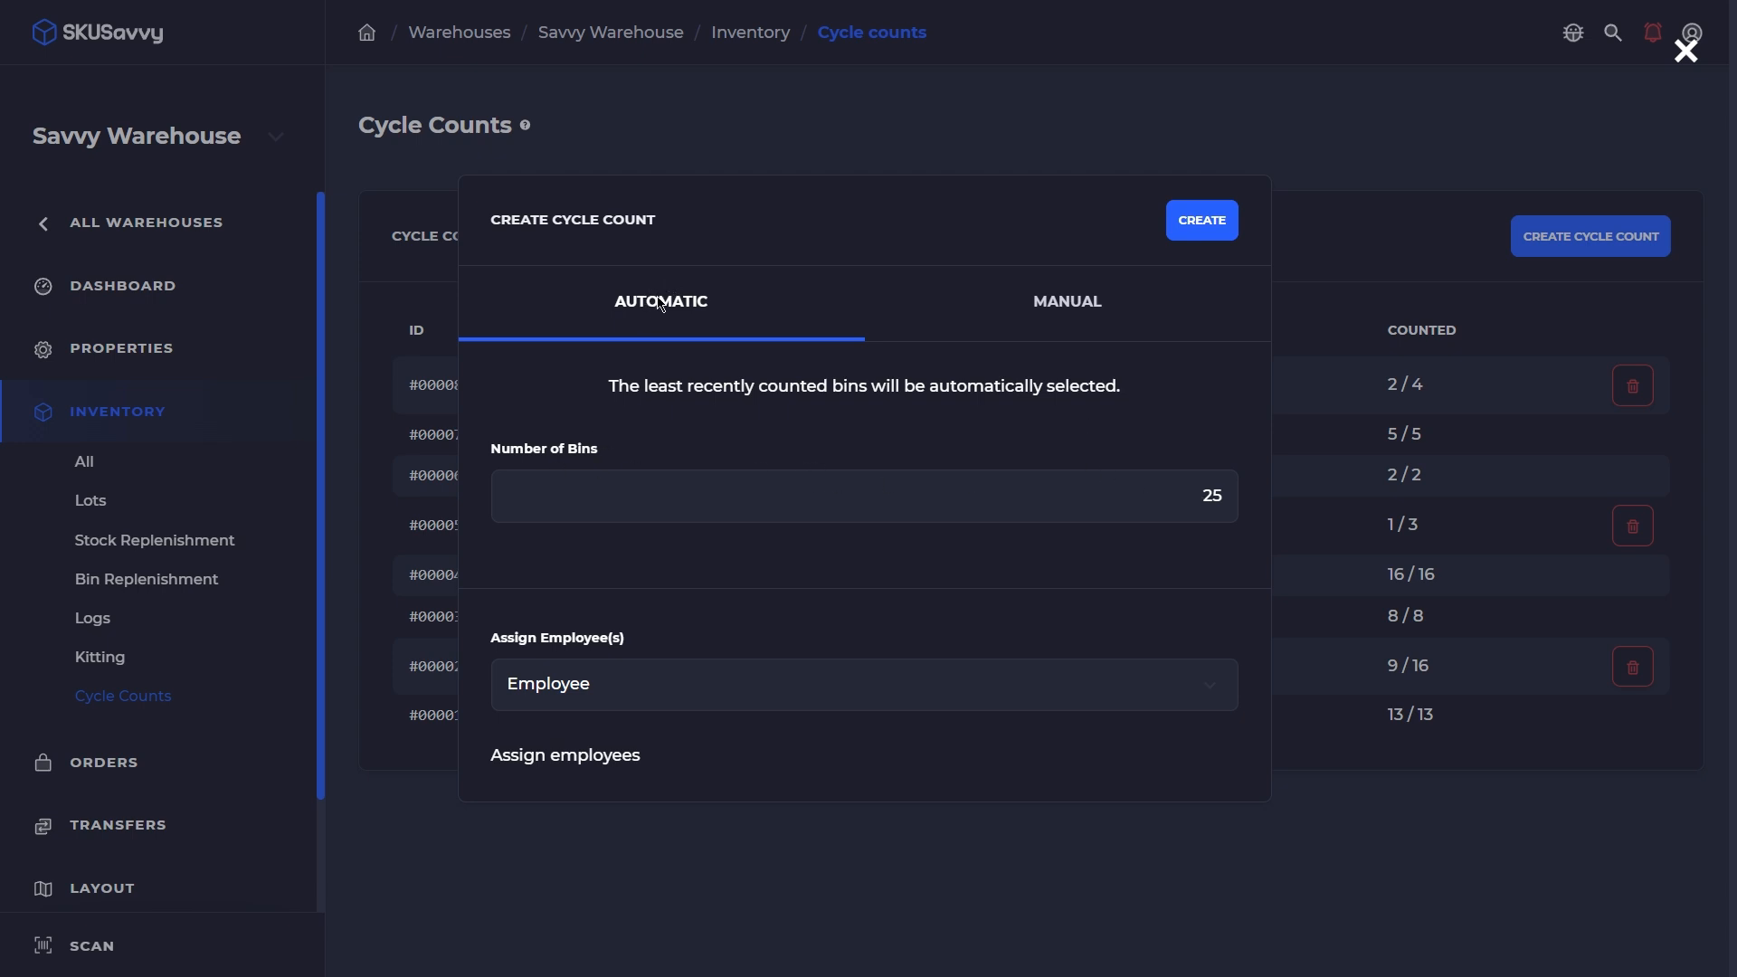
drag(1176, 496, 1219, 494)
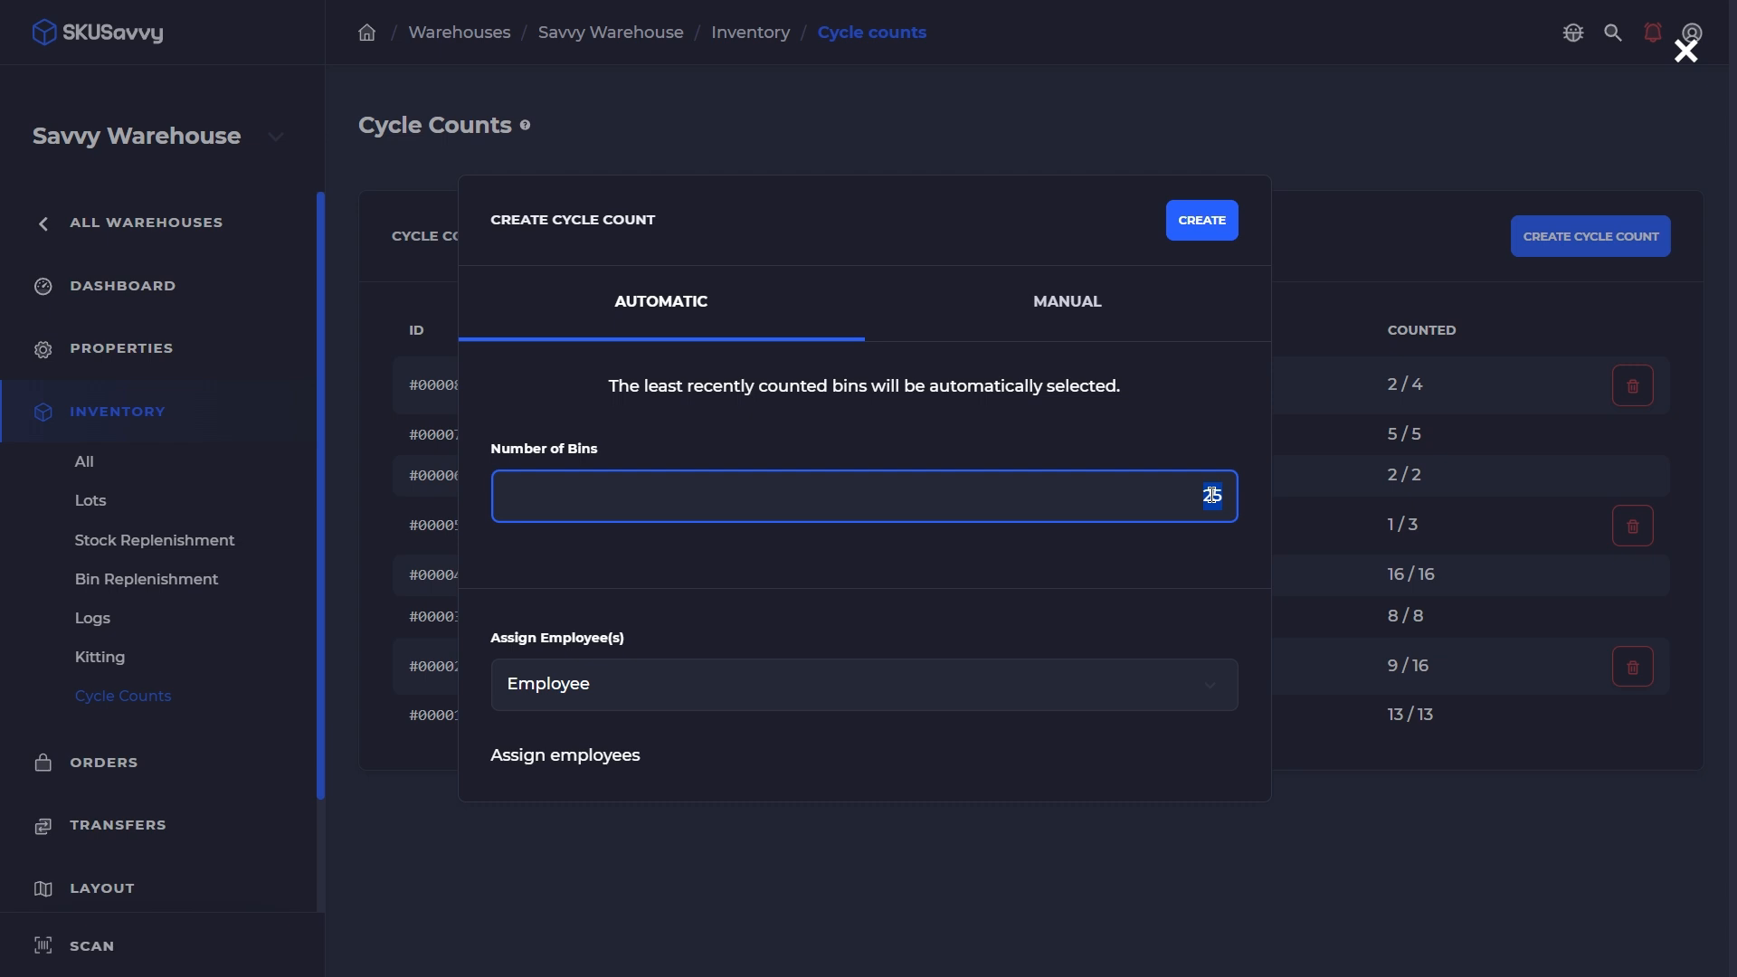
text(5)
click(959, 697)
click(803, 541)
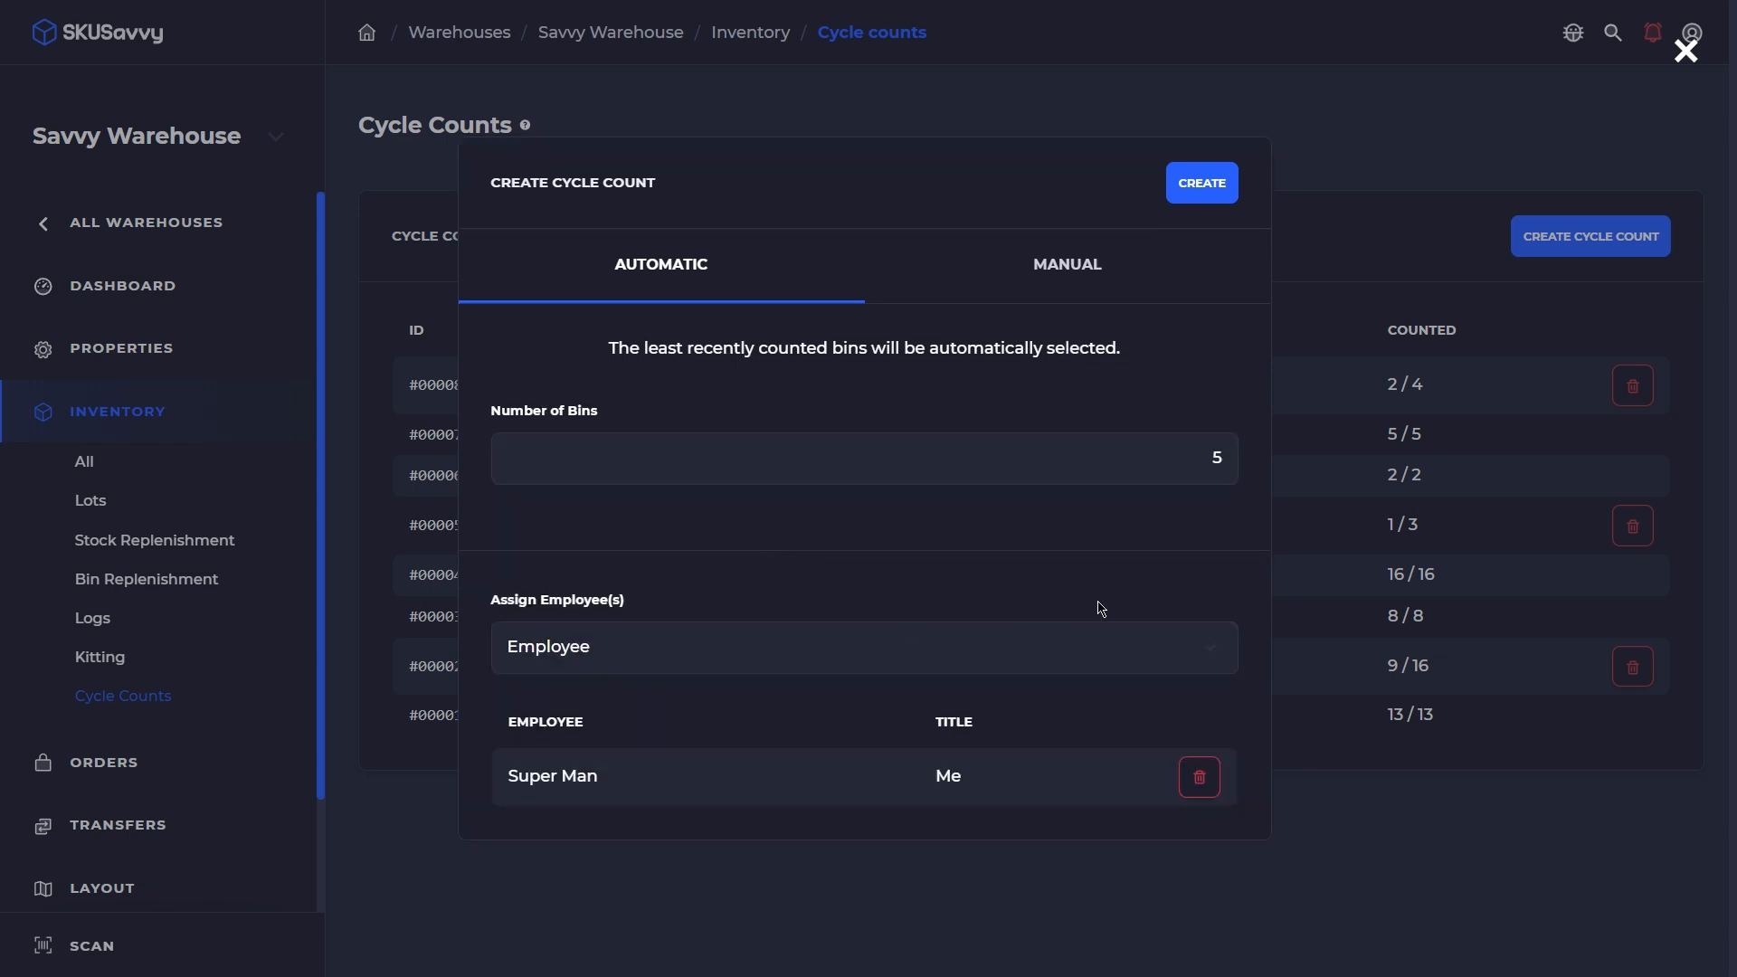
click(1203, 184)
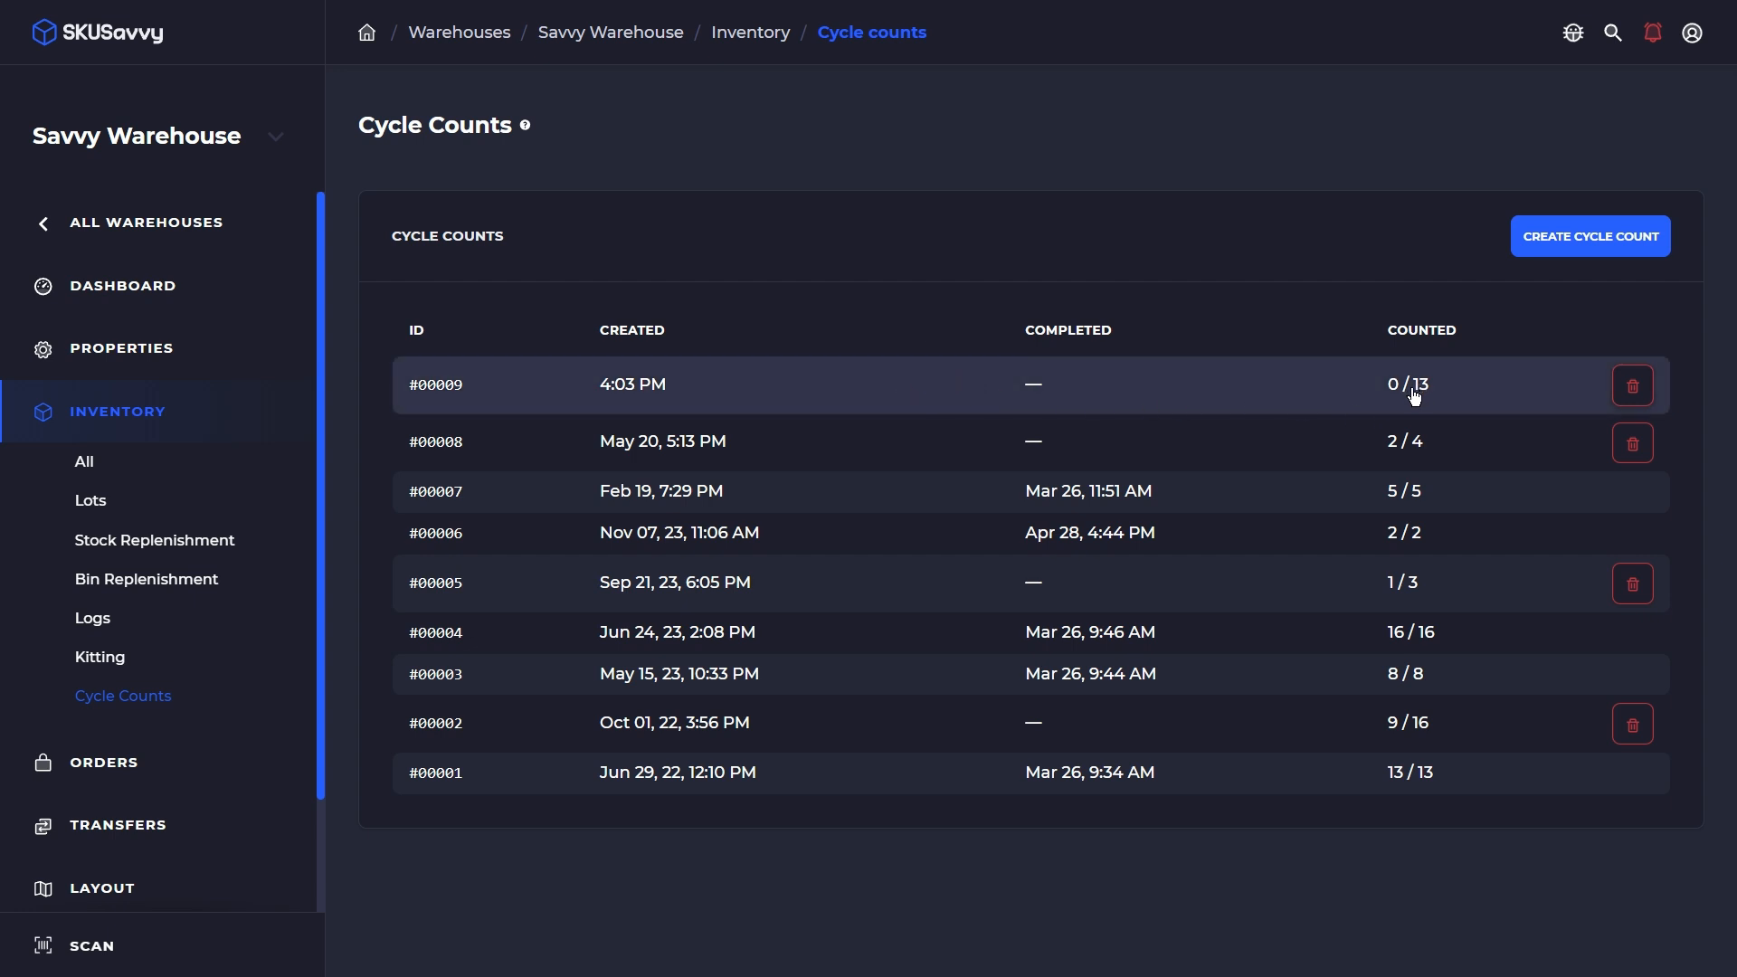
Open the new cycle count and record a counted quantity of 999 for Great Greens - Superfood Powerhouse in bin S4
click(1209, 395)
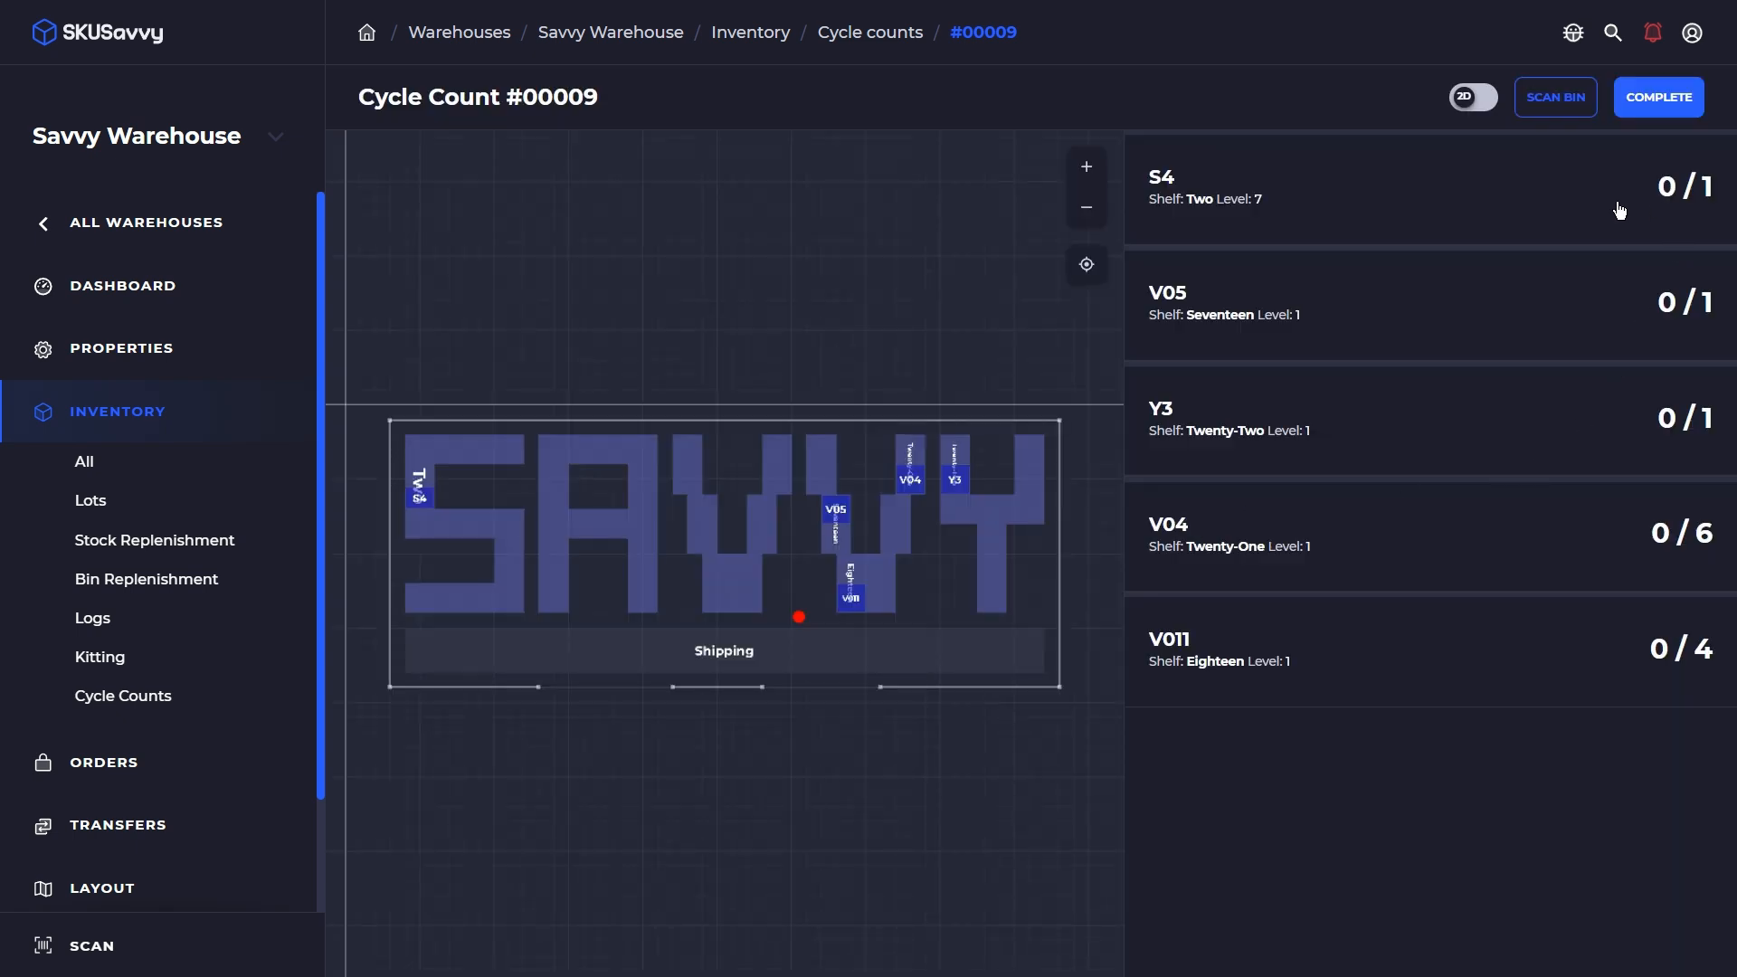
click(1609, 207)
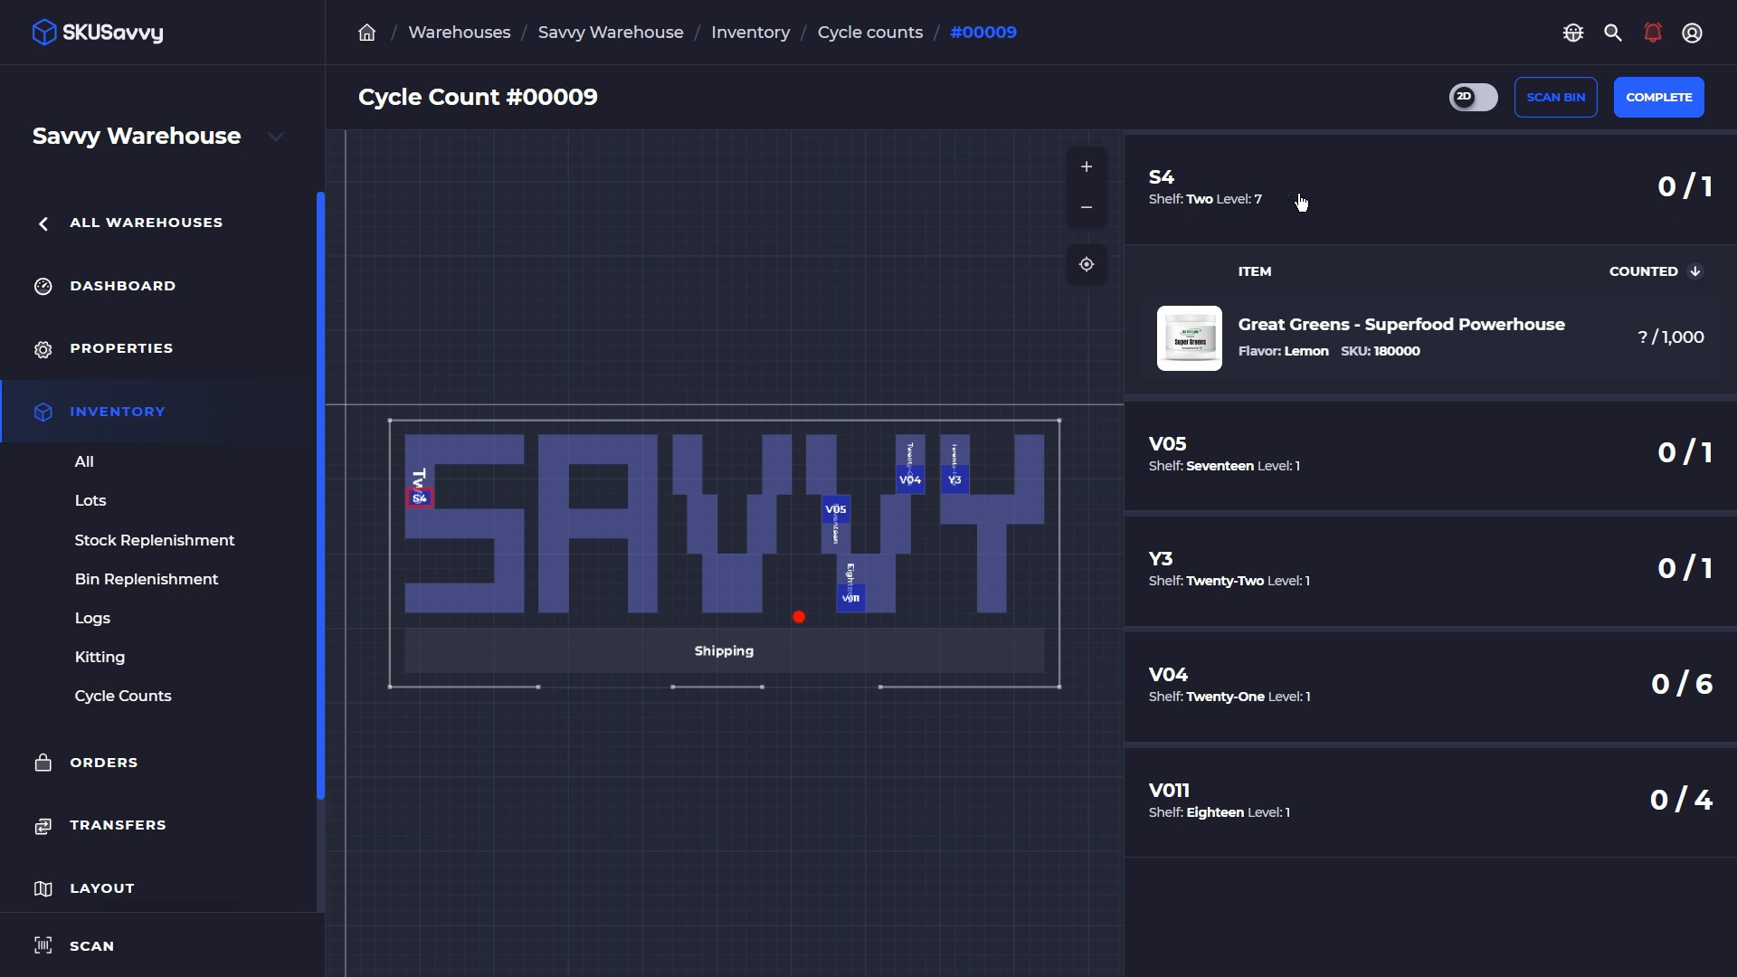
click(1449, 339)
click(1099, 602)
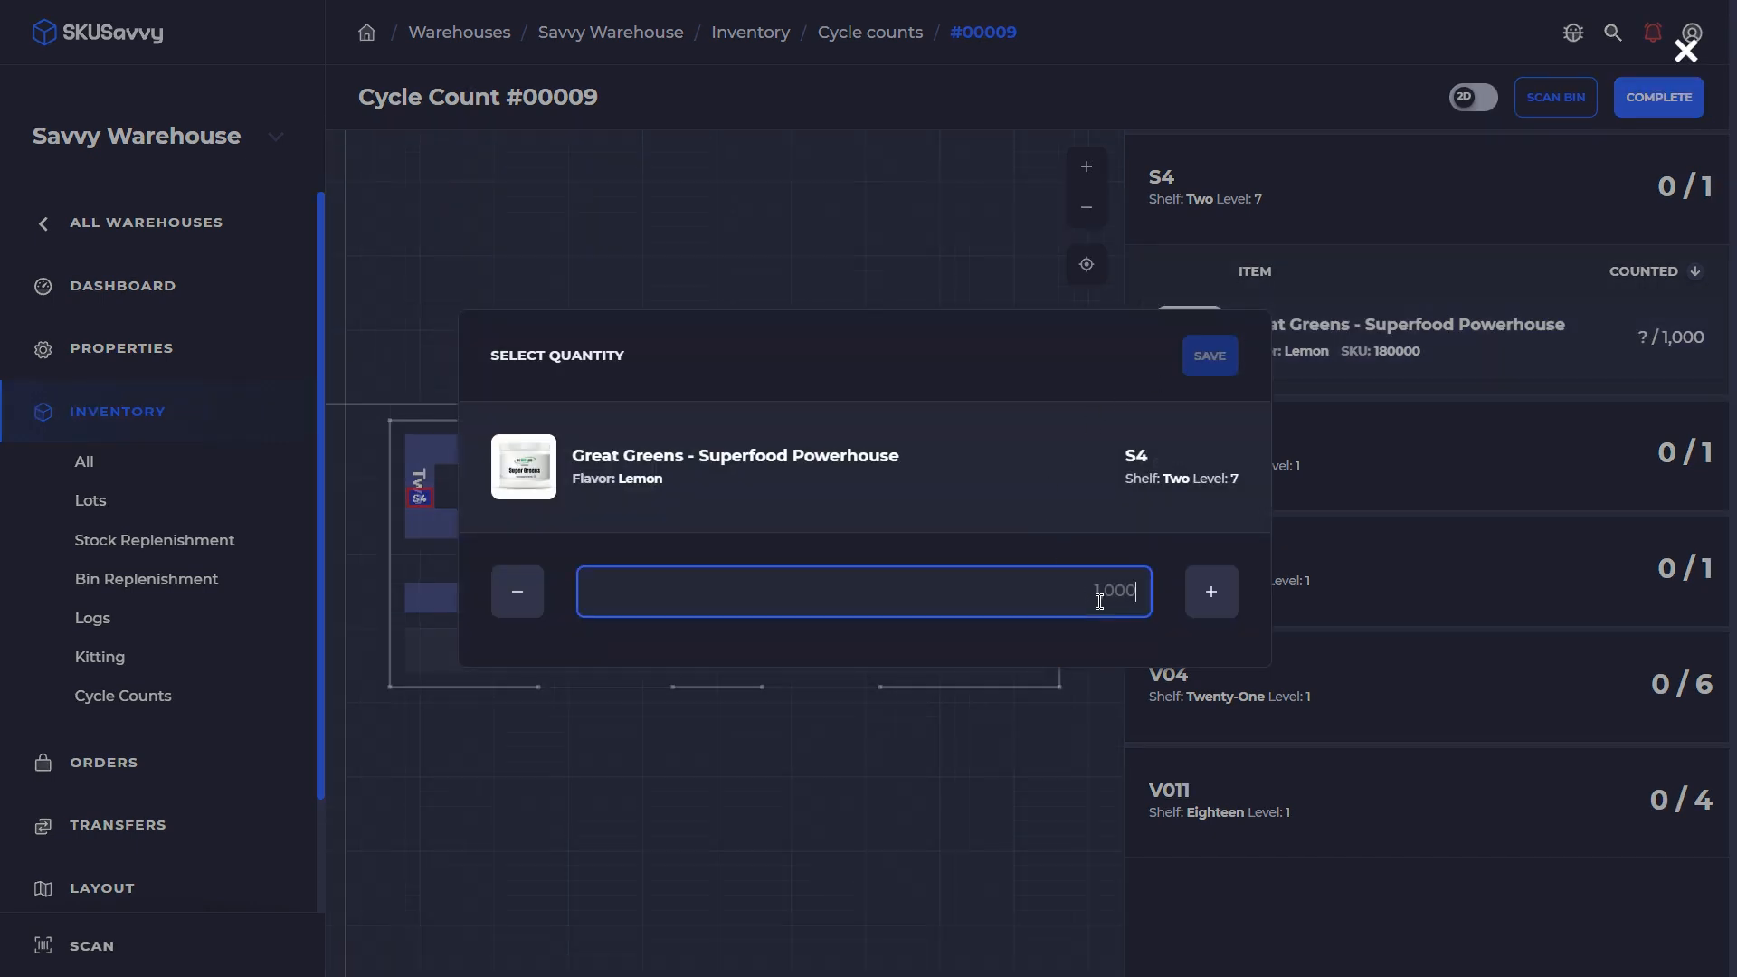
text(99)
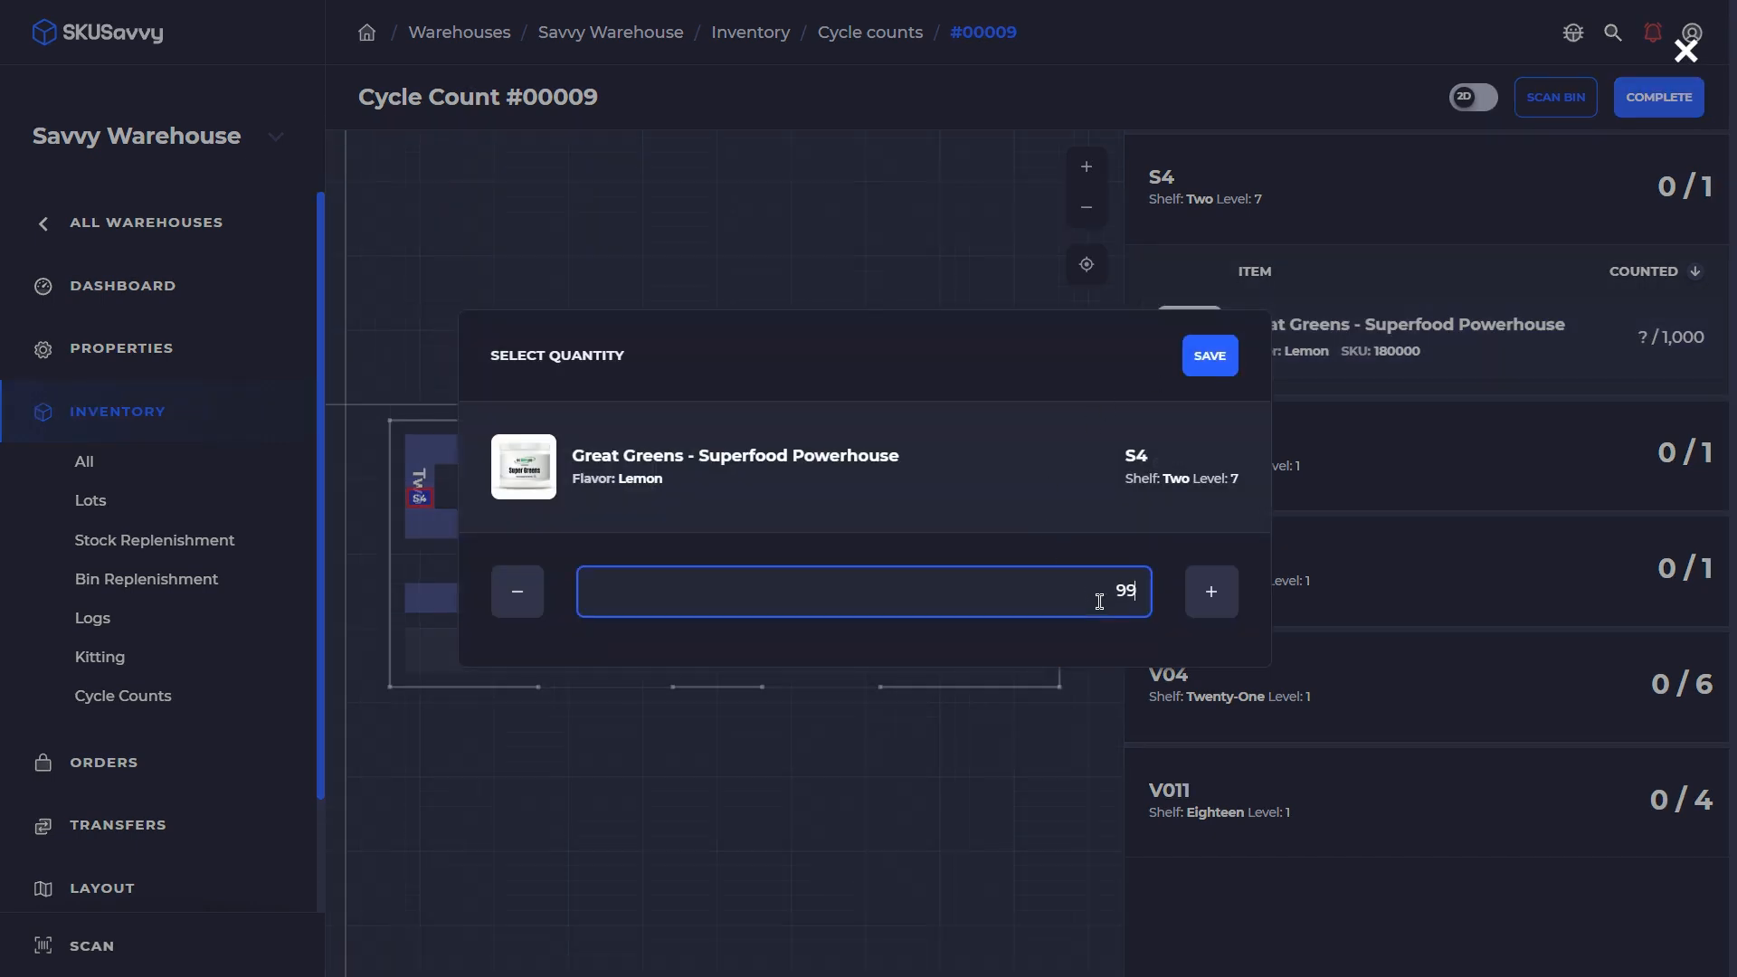
text(90)
key(BackSpace)
click(1213, 358)
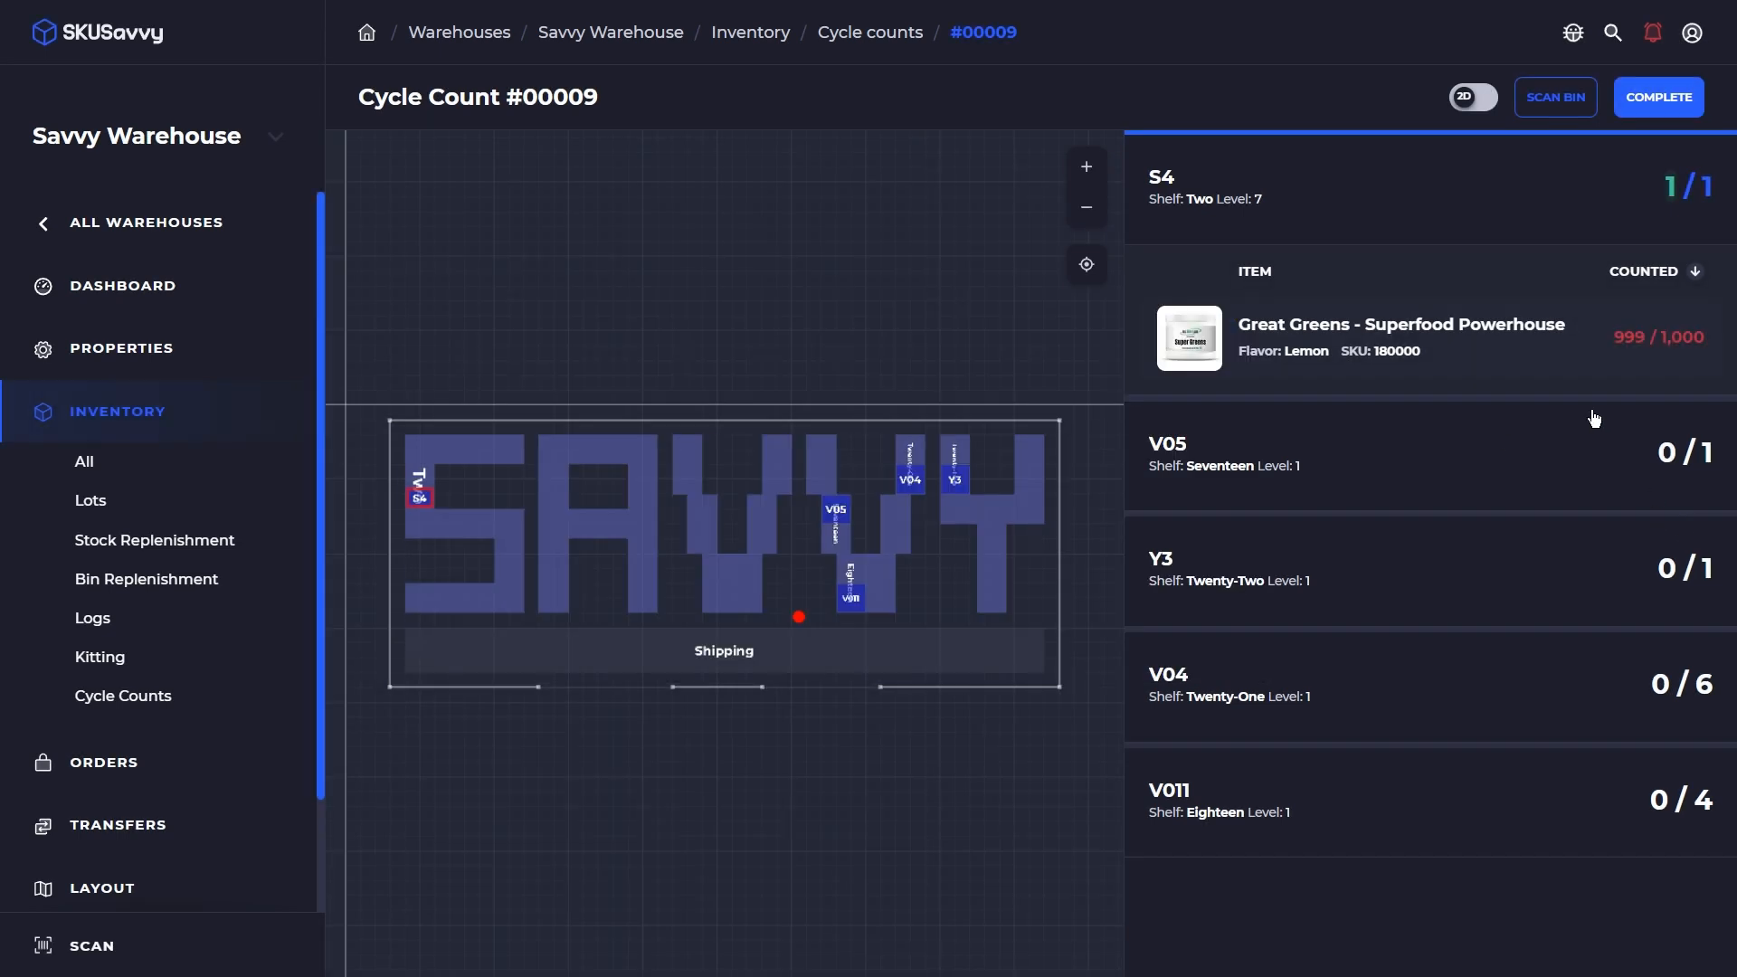
Record a counted quantity of 50 for New Test Item in bin V05 of the cycle count
click(1498, 469)
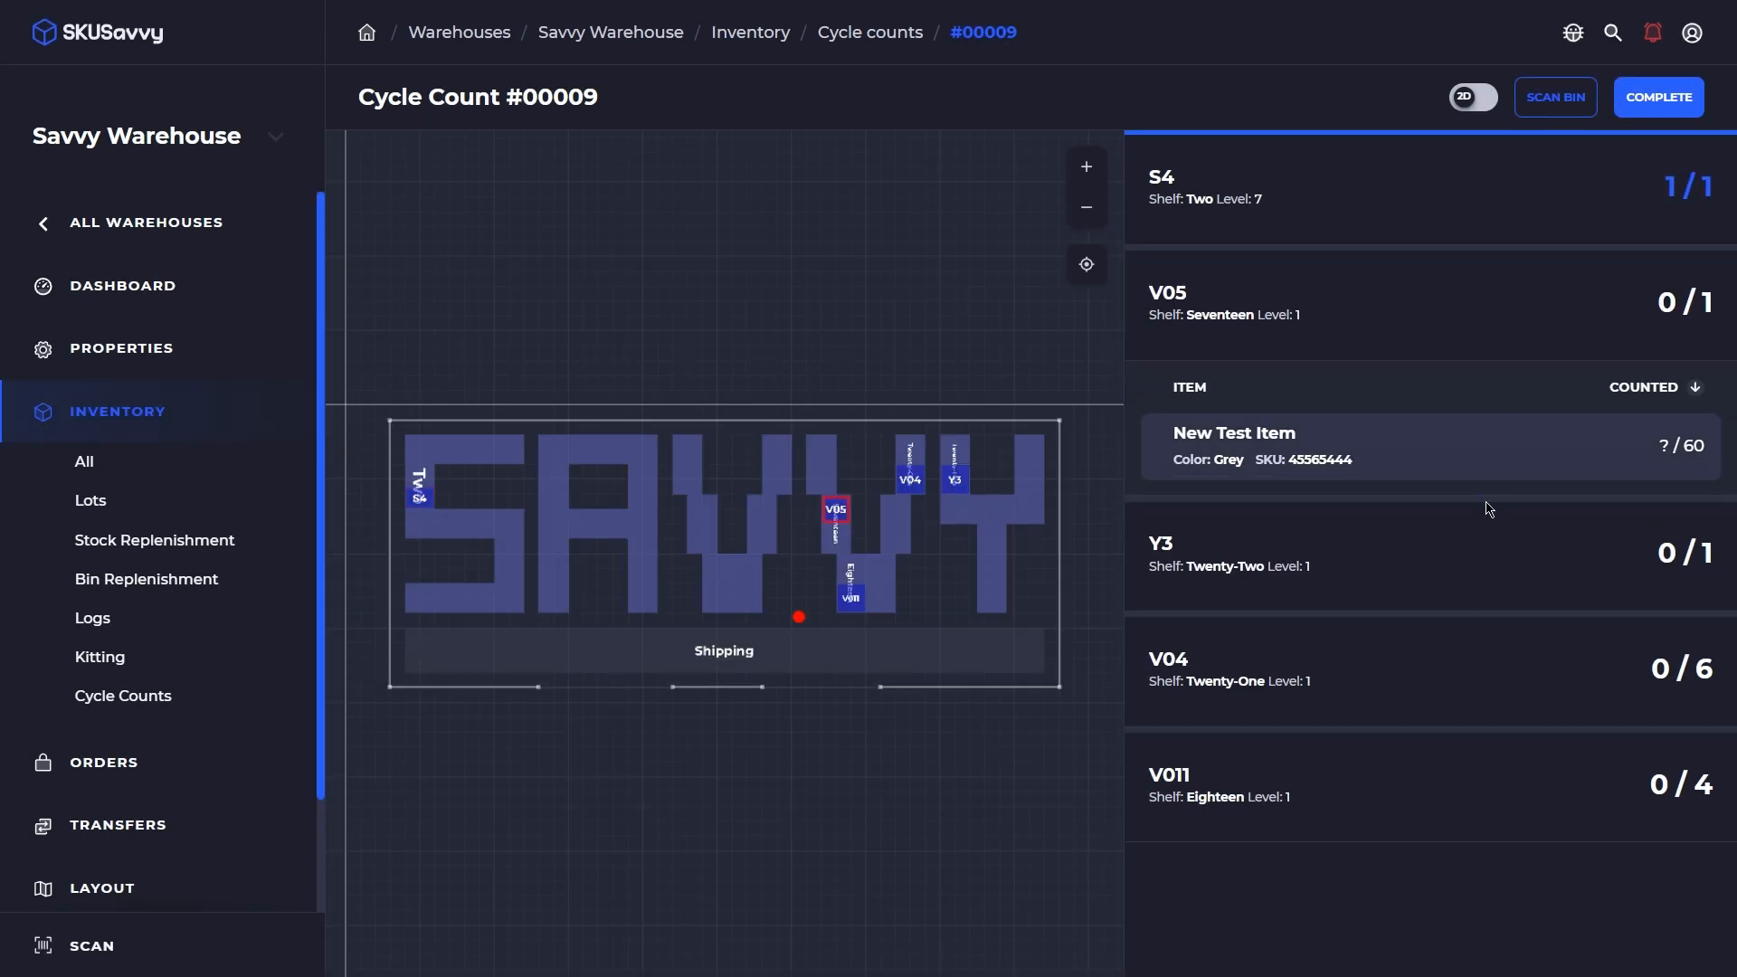
click(1543, 445)
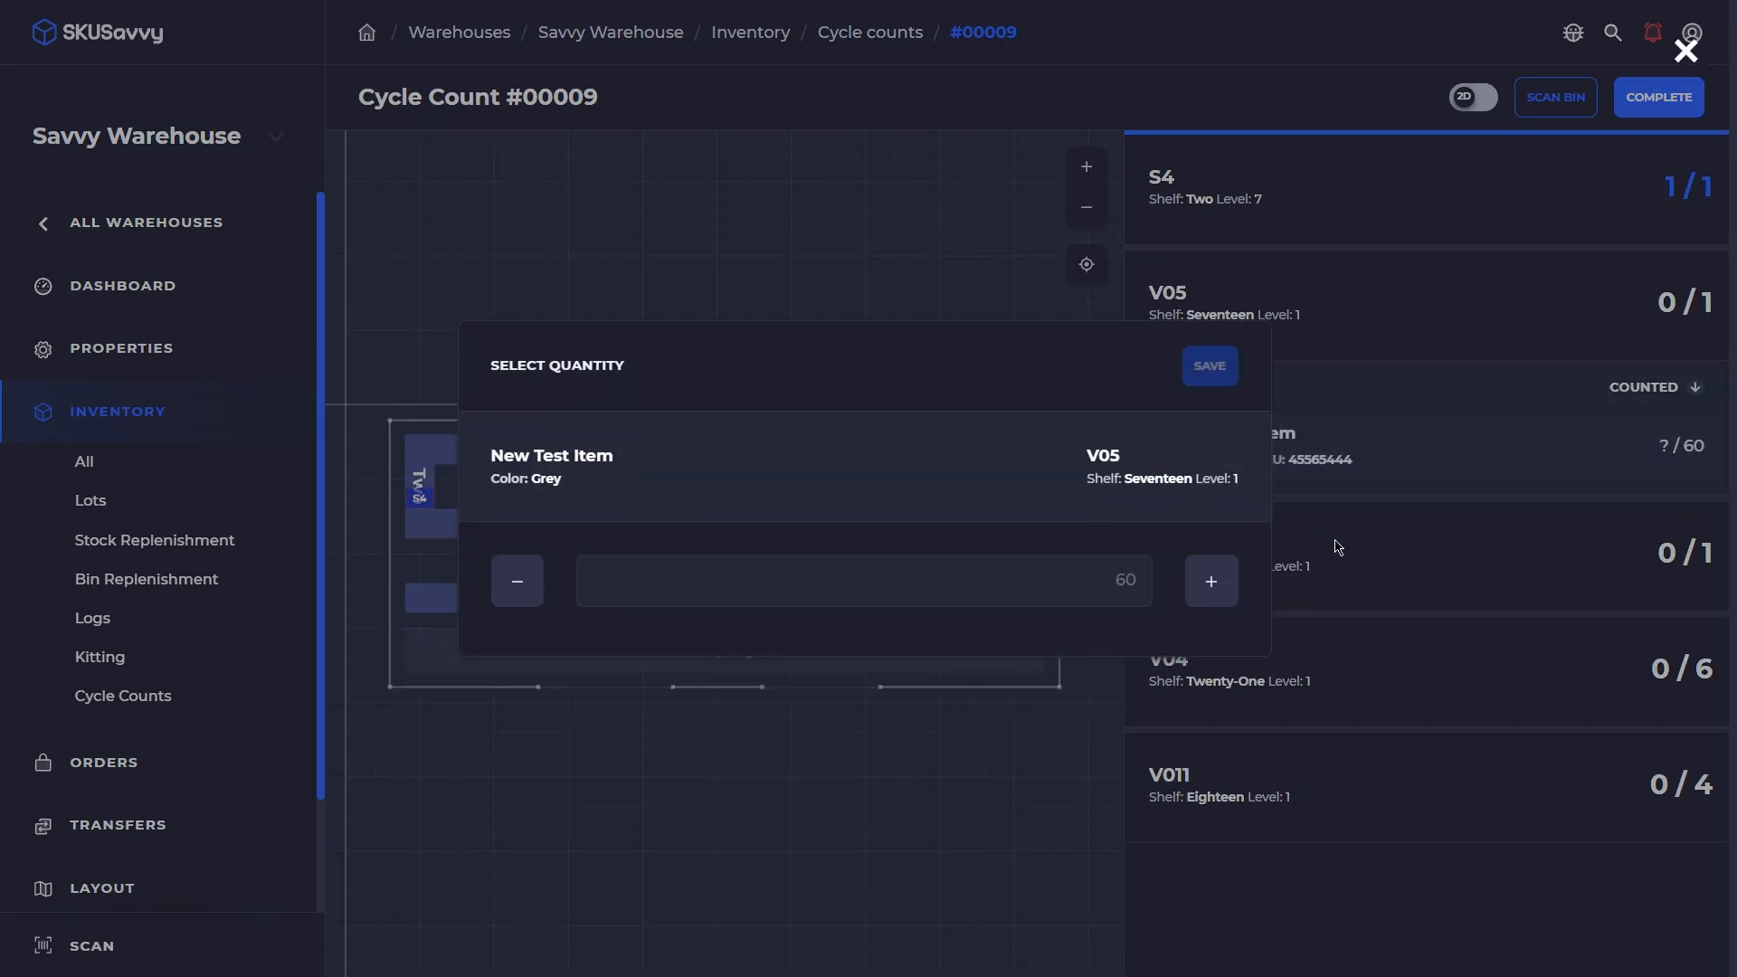
click(1100, 578)
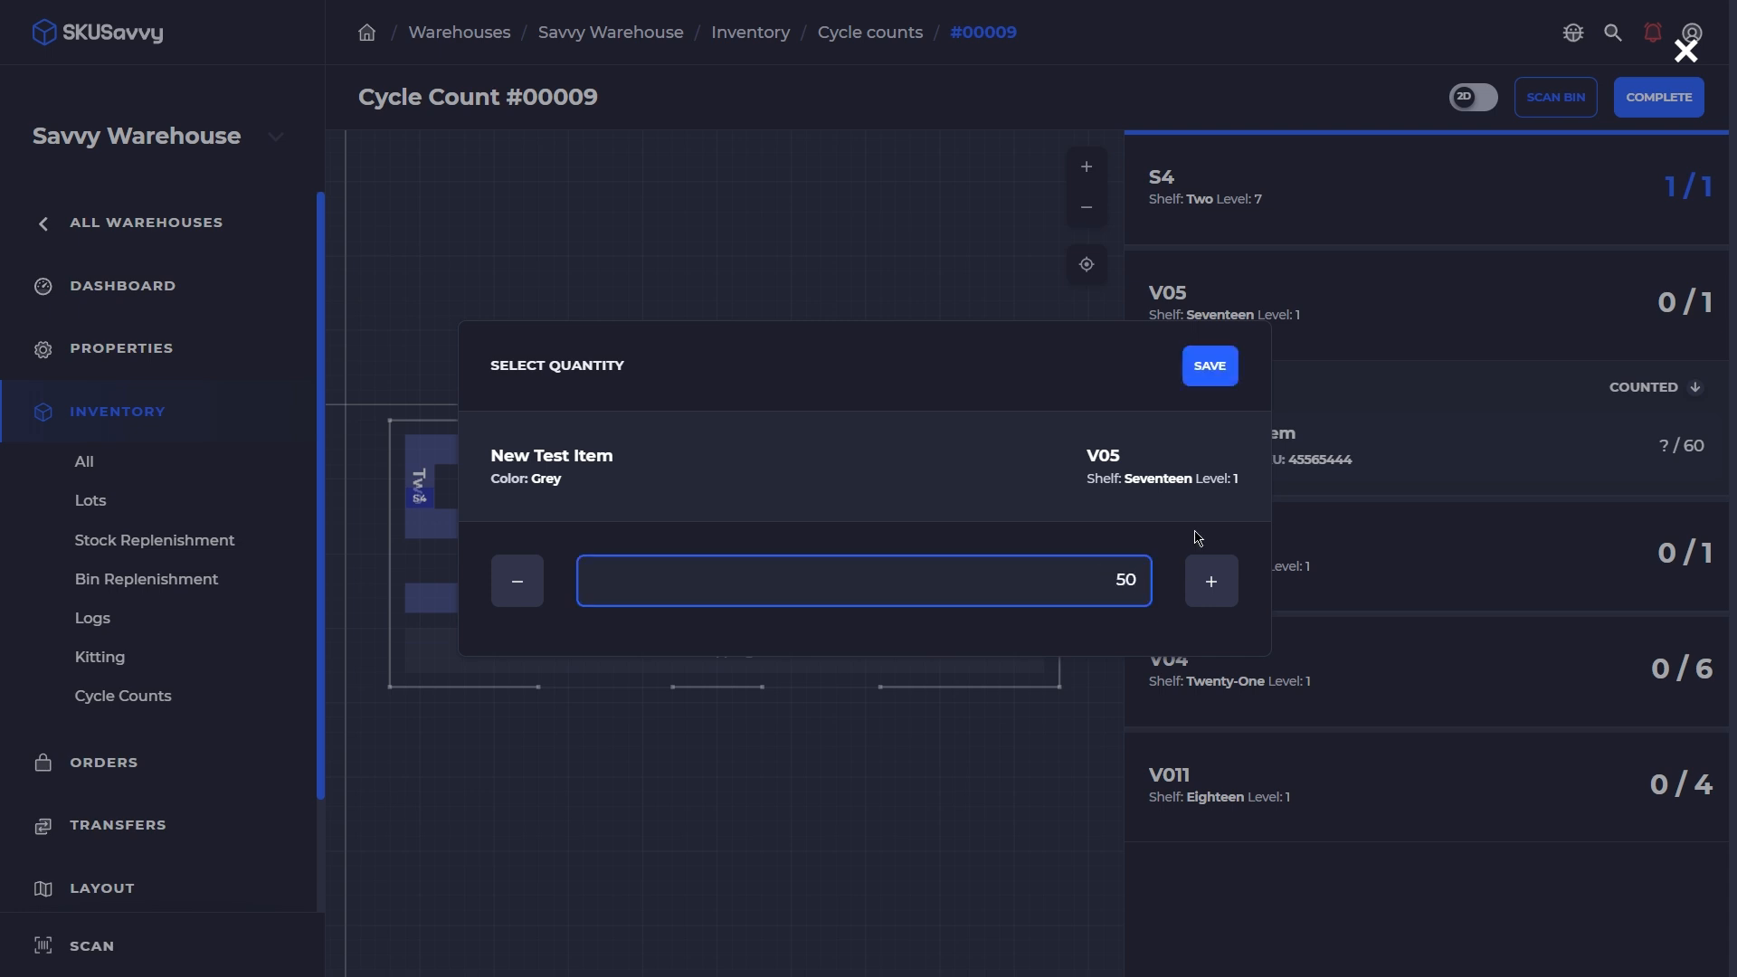
click(1218, 361)
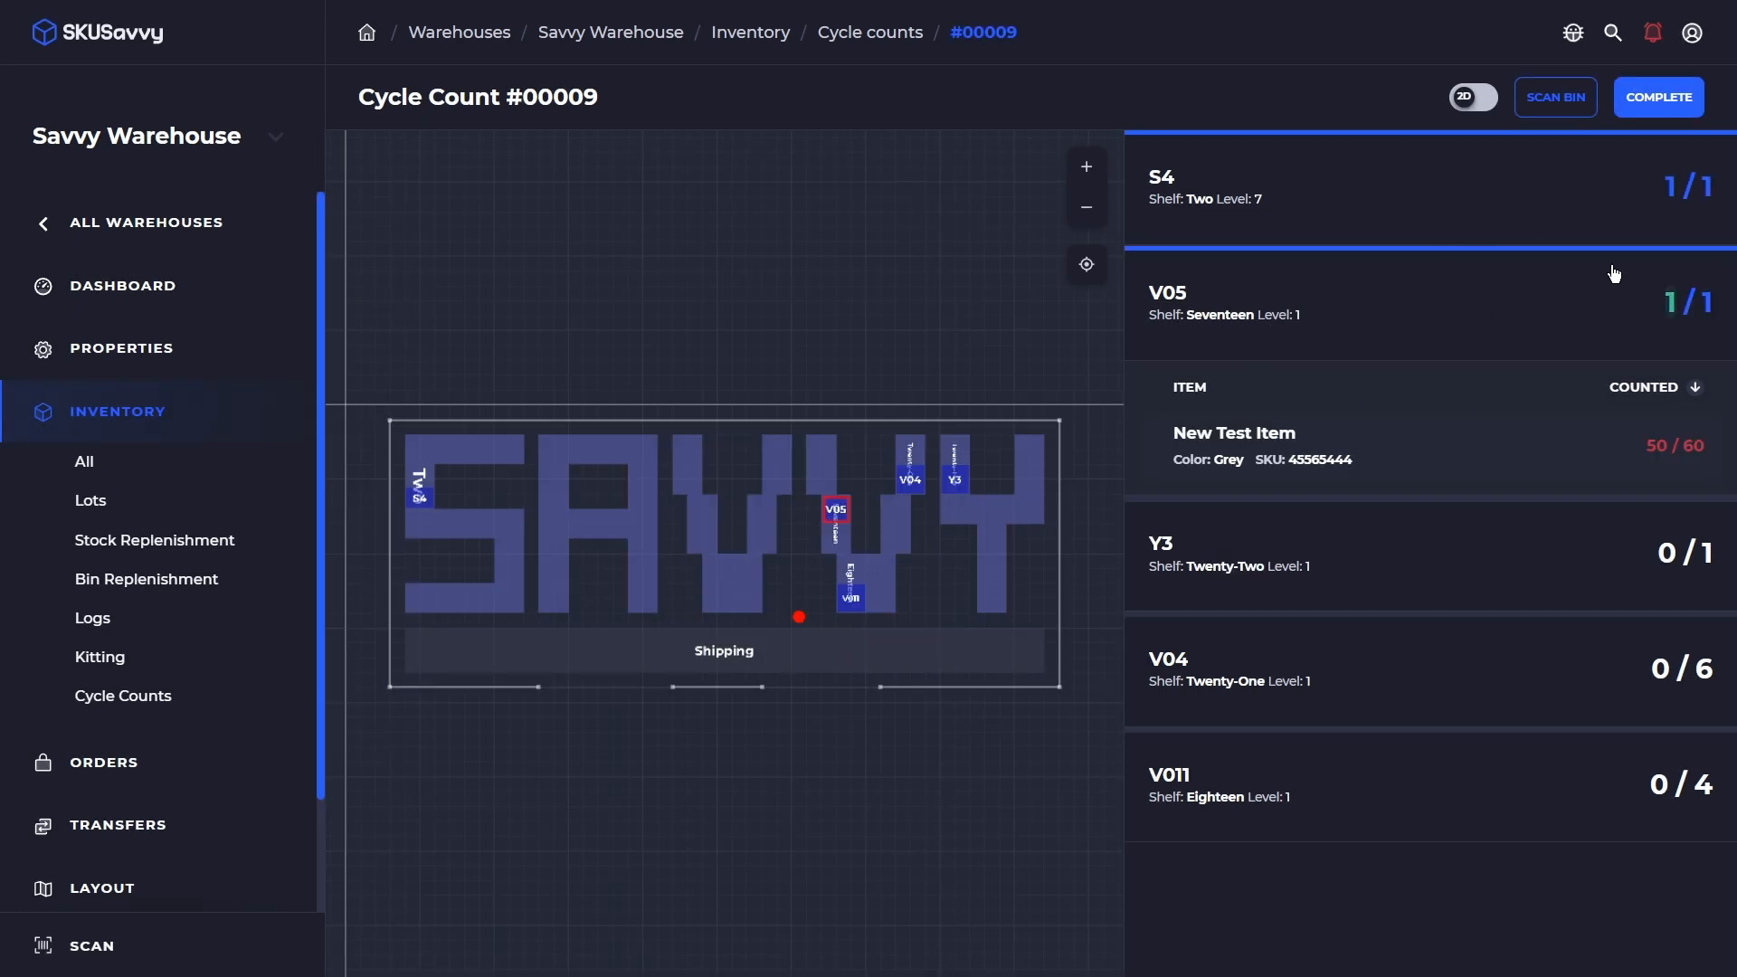
Start completing the cycle count and exclude the adjustments for all uncounted items in bins Y3 and V04
click(1658, 118)
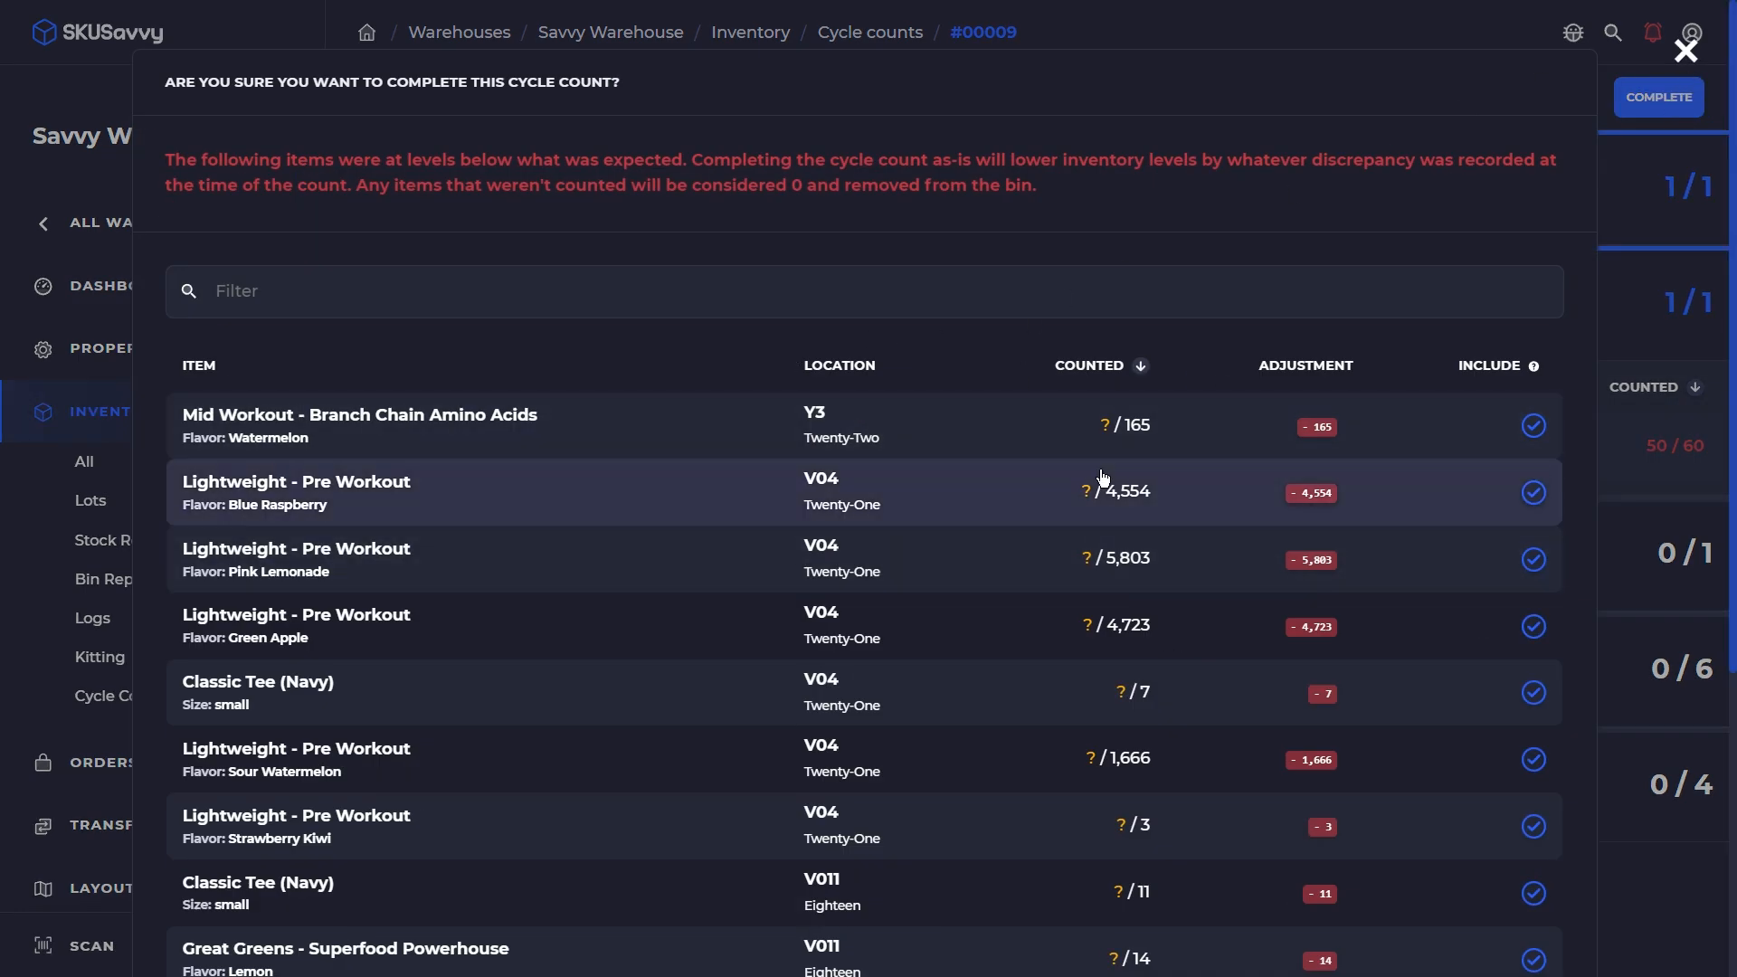
scroll(1090, 480, down, 1)
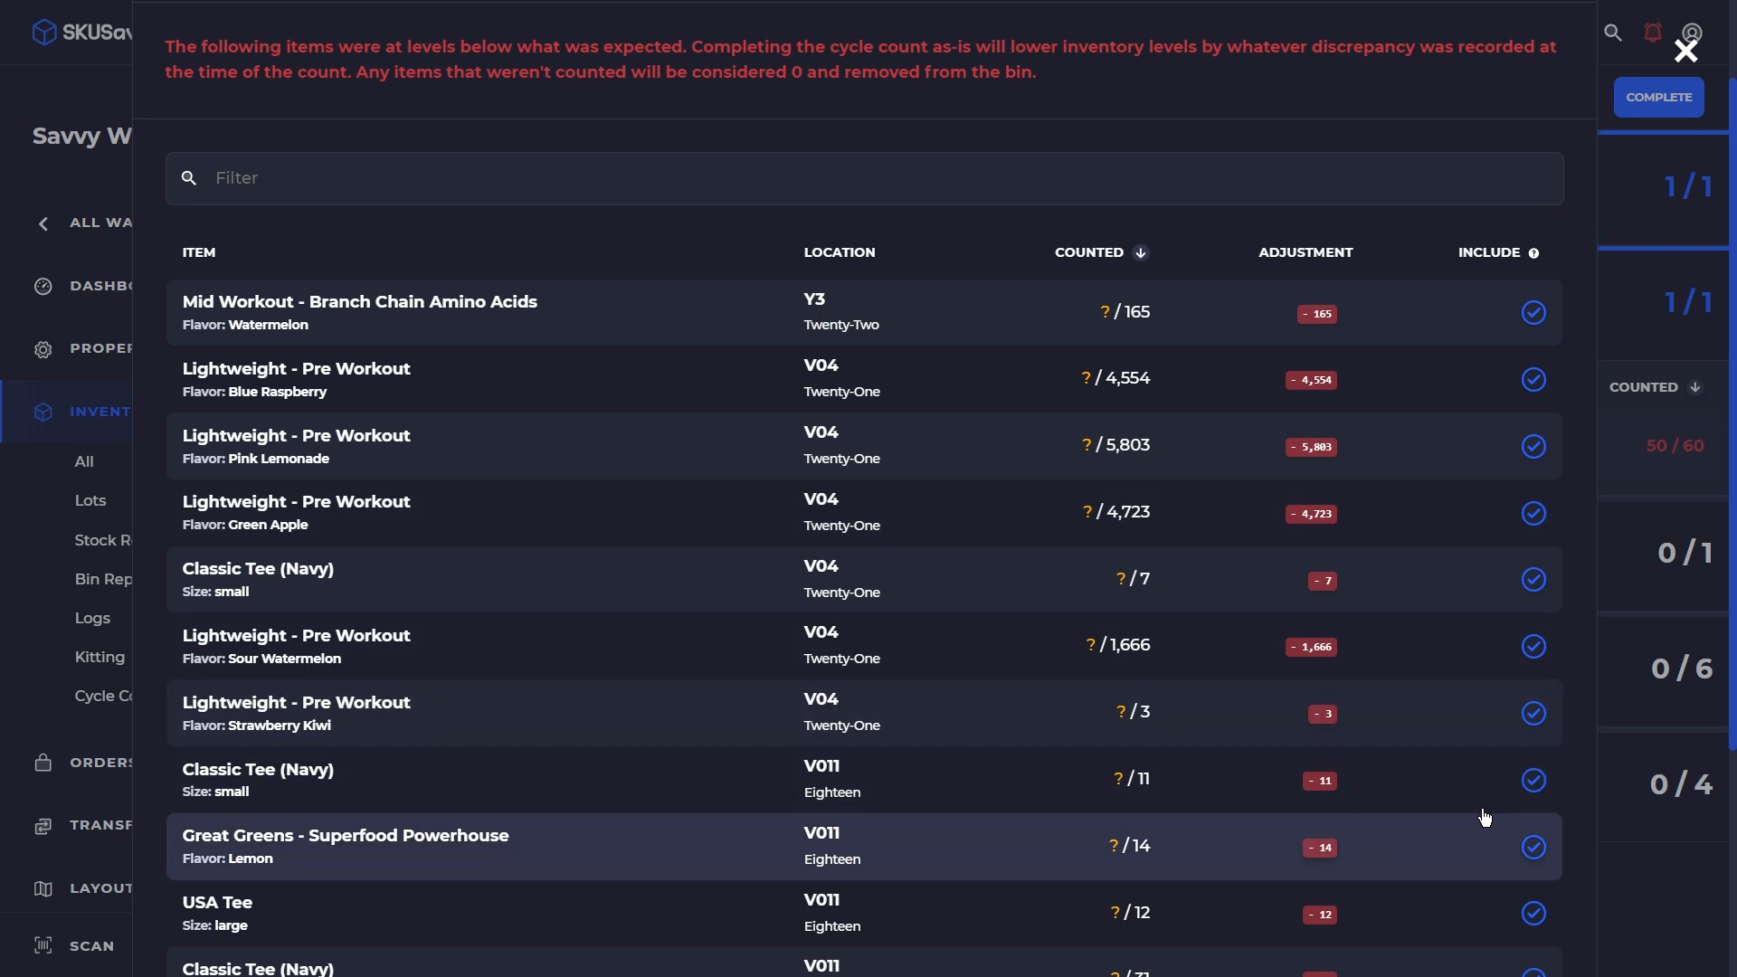
click(1535, 318)
click(1535, 382)
click(1535, 452)
click(1535, 517)
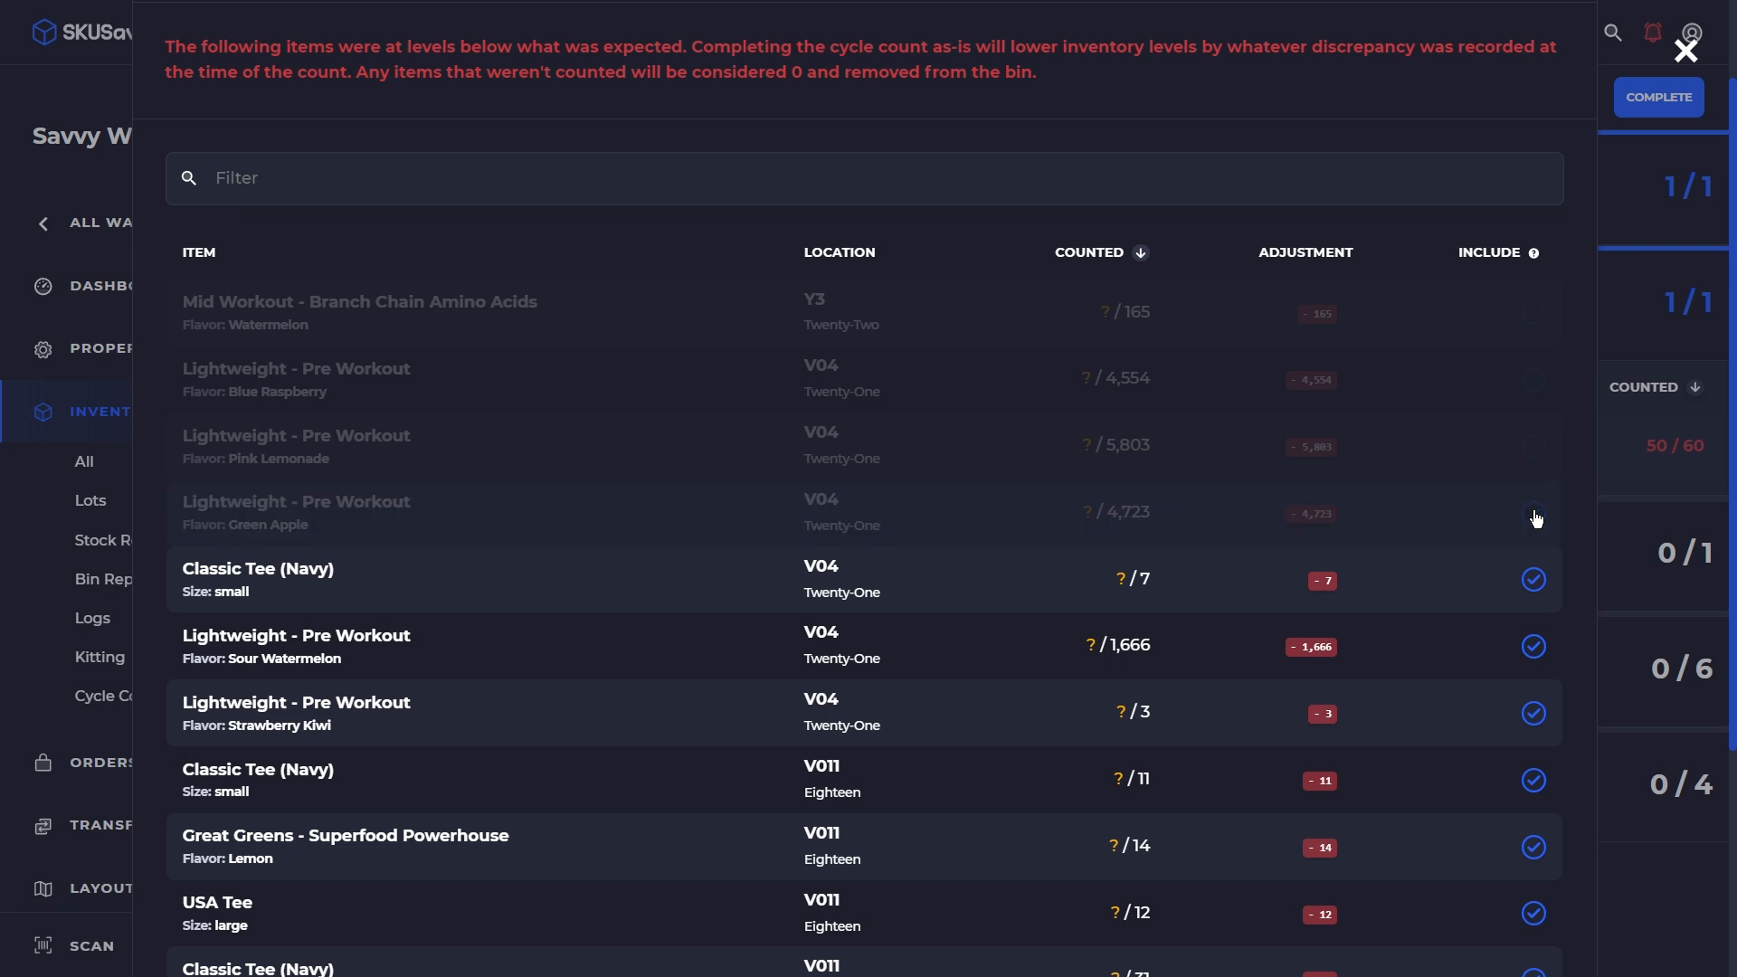
click(1535, 583)
click(1535, 644)
scroll(1533, 715, down, 3)
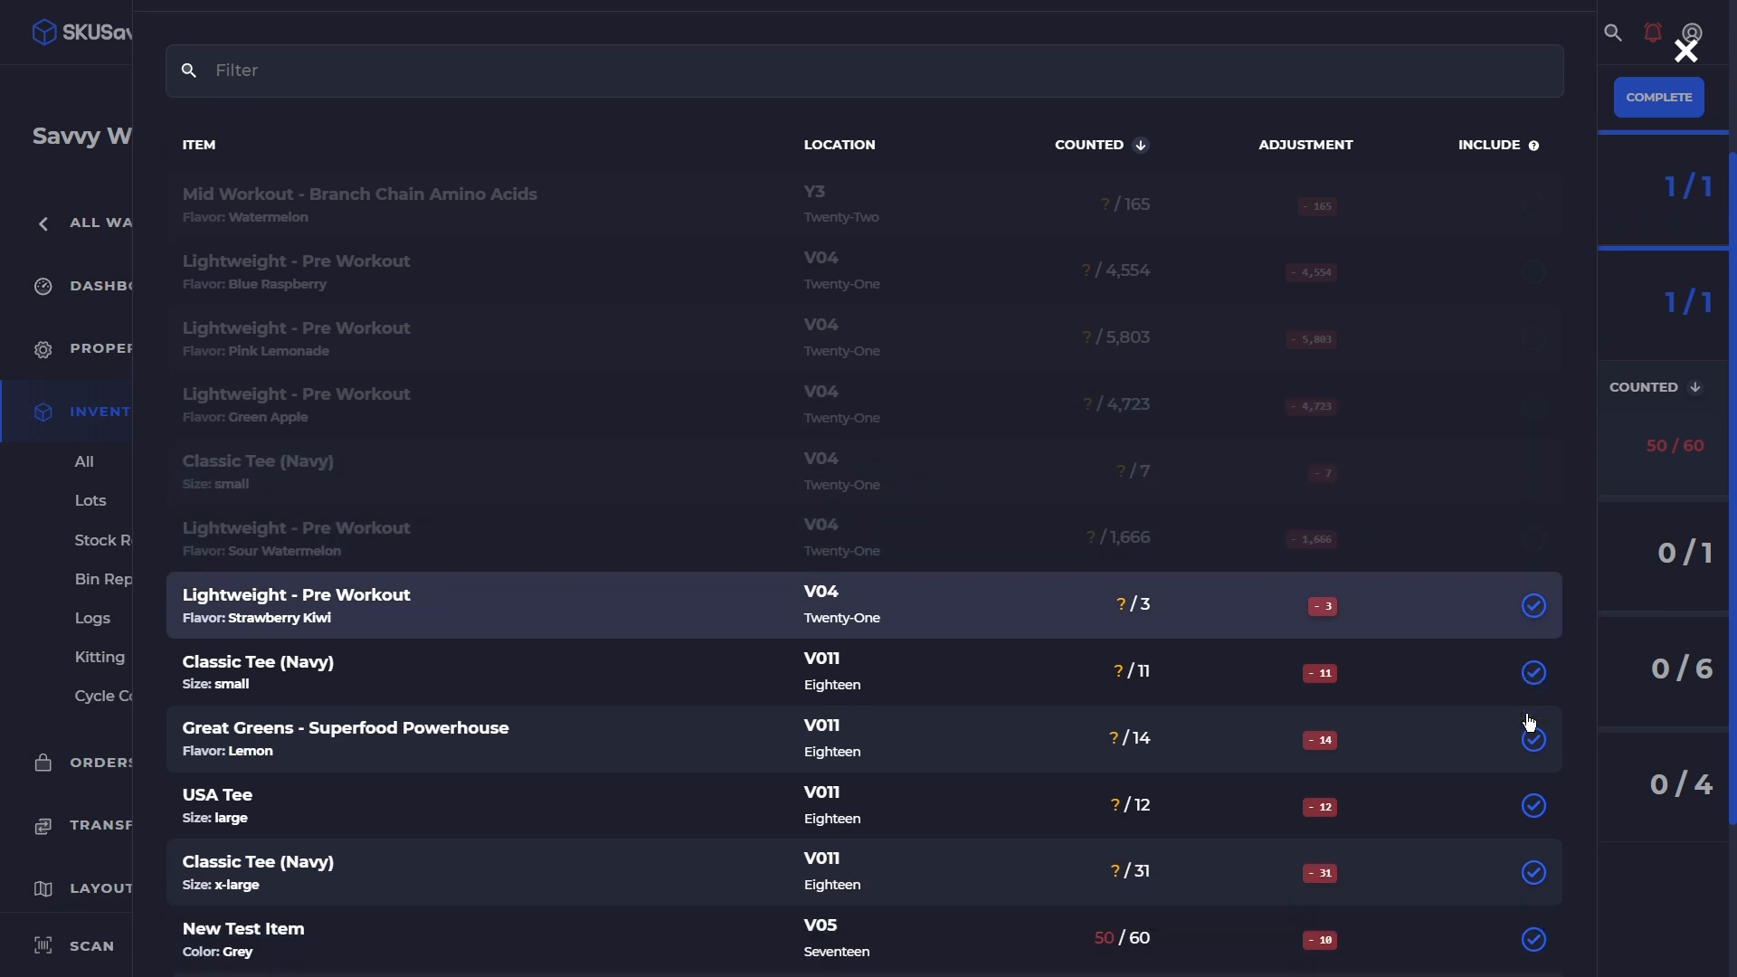
click(1536, 490)
Exclude the uncounted items in bin V011 as well, keep the New Test Item and S4 Great Greens adjustments, and complete the cycle count
click(1535, 554)
click(1535, 624)
click(1535, 689)
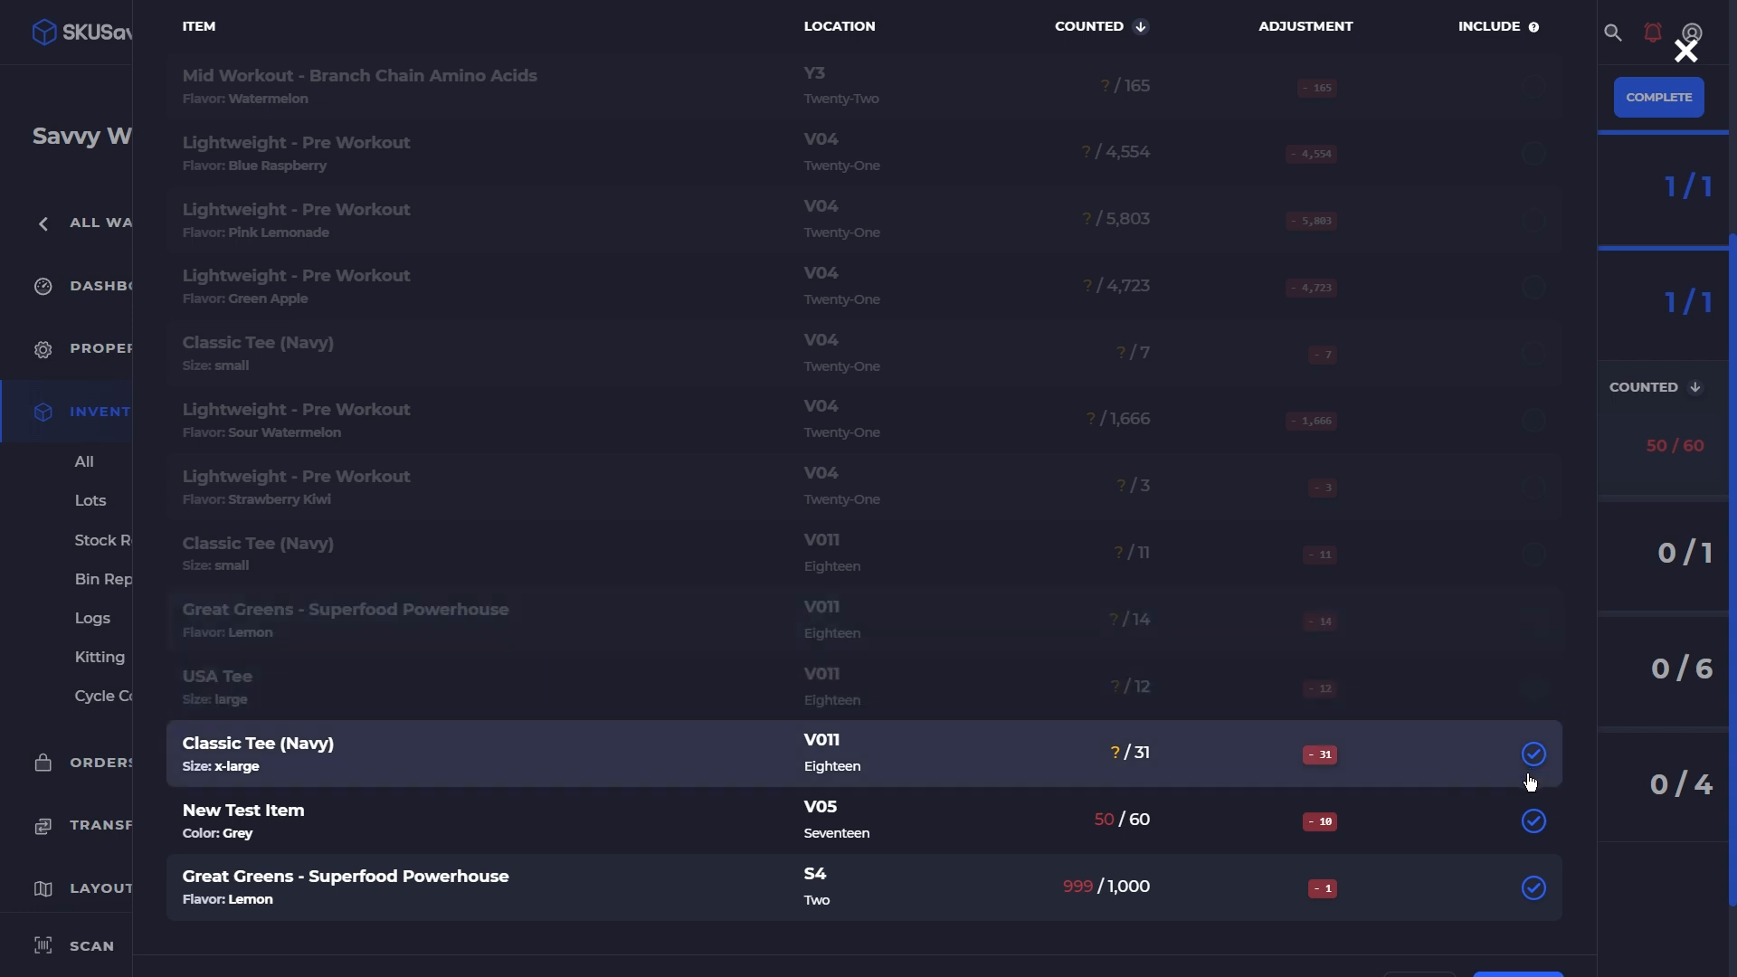
click(1535, 755)
click(1535, 823)
click(1536, 823)
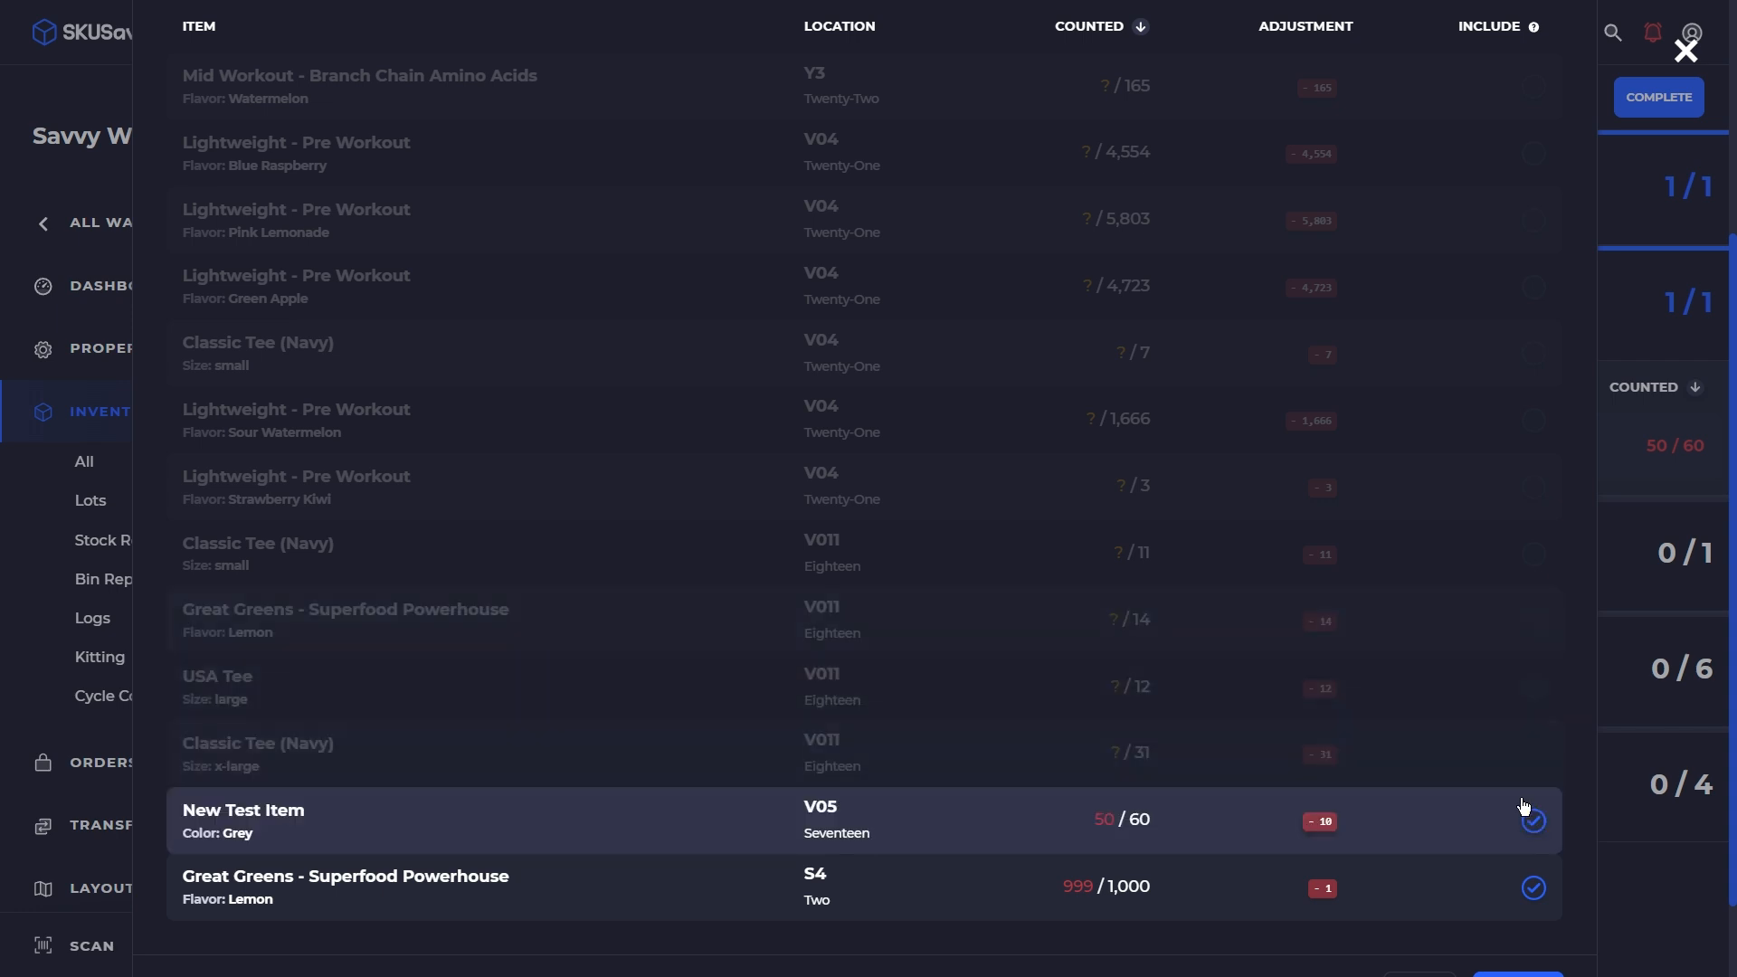
scroll(1176, 810, down, 2)
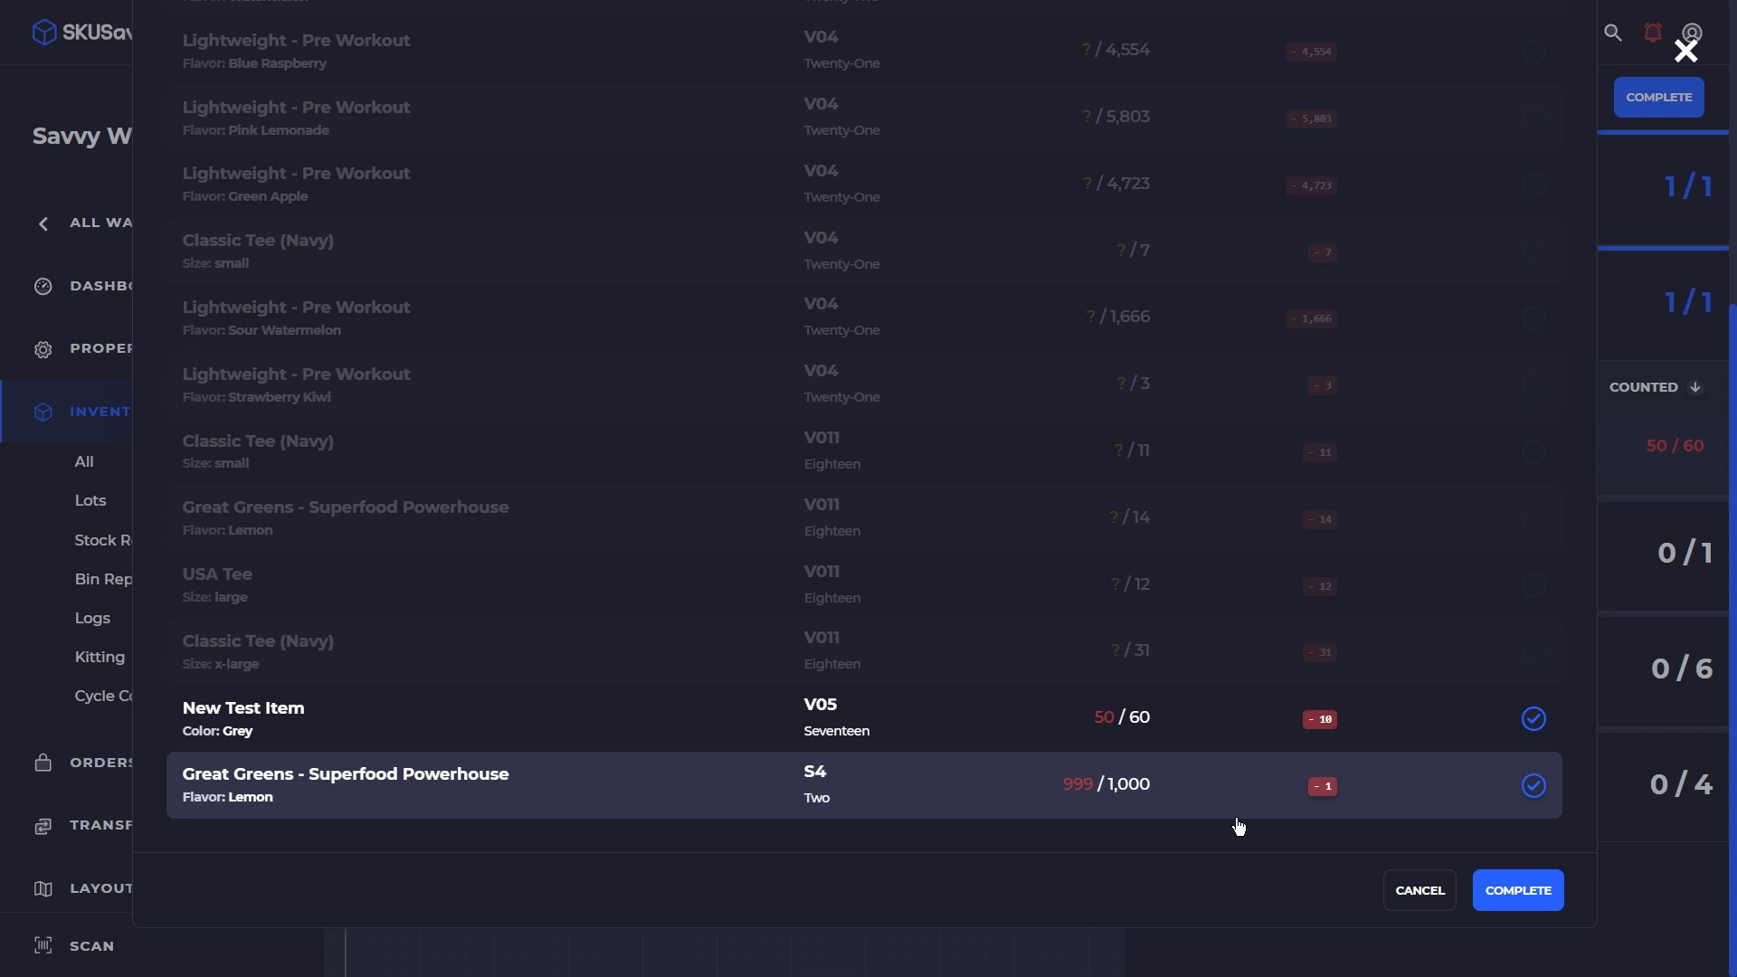
click(1521, 892)
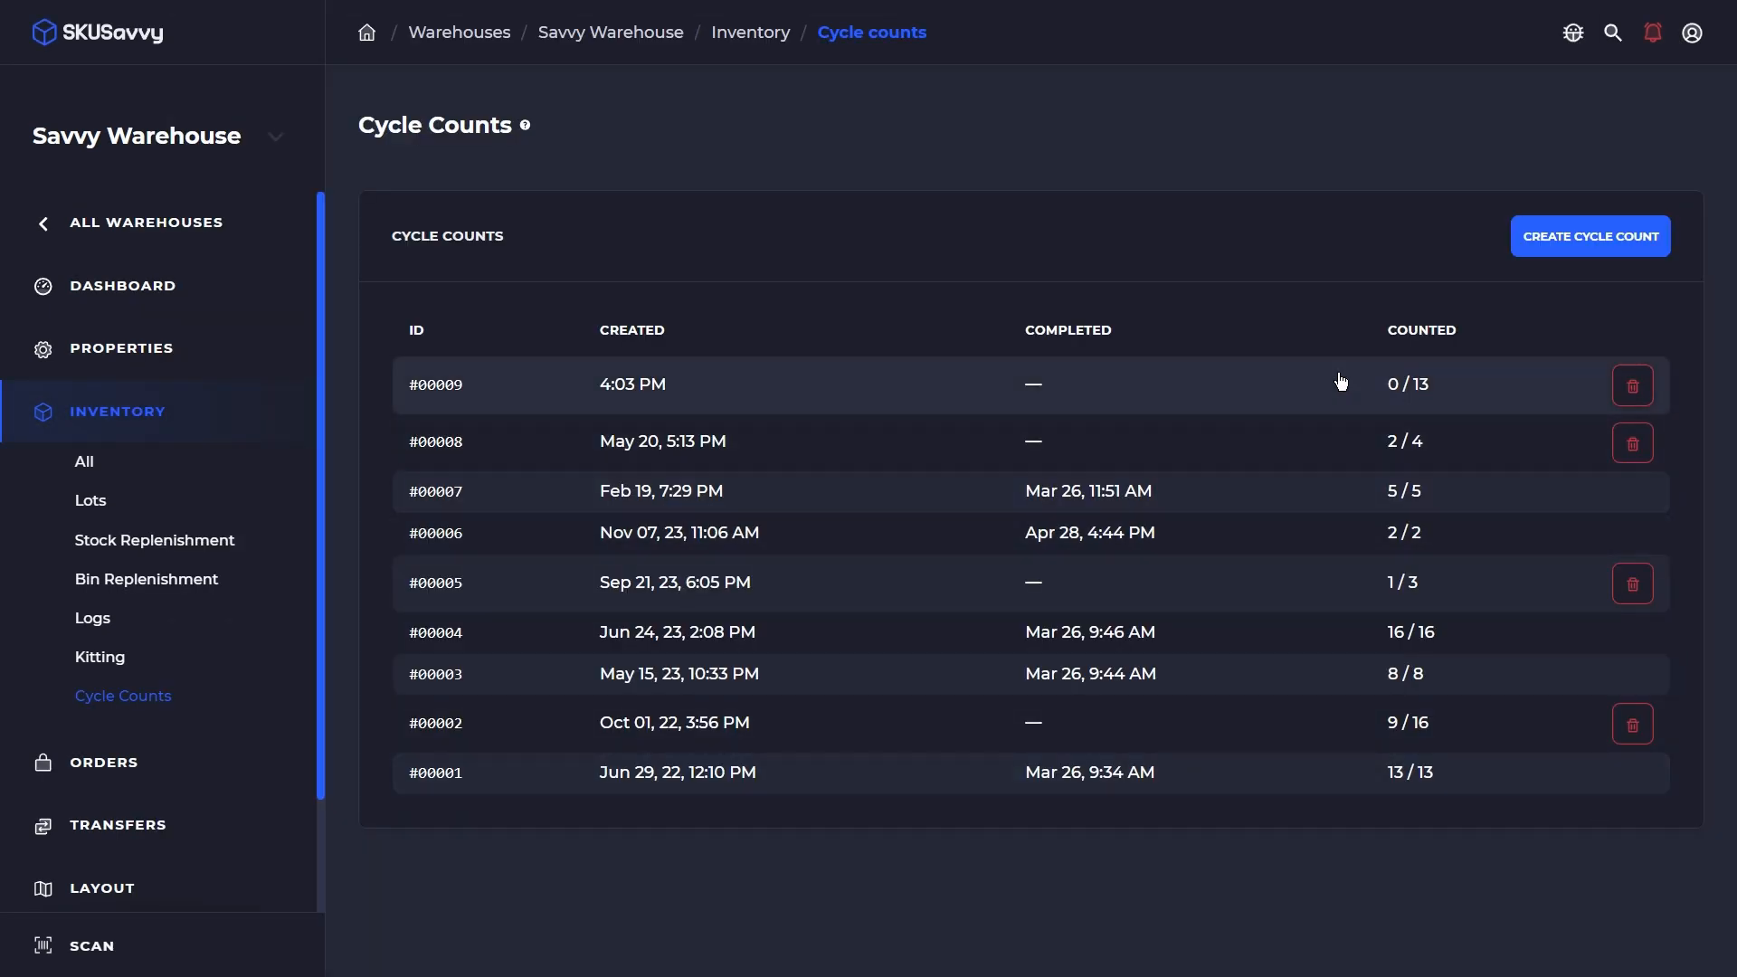
Open the inventory of Savvy Warehouse and start a bulk allocation of the items without an assigned location
click(135, 409)
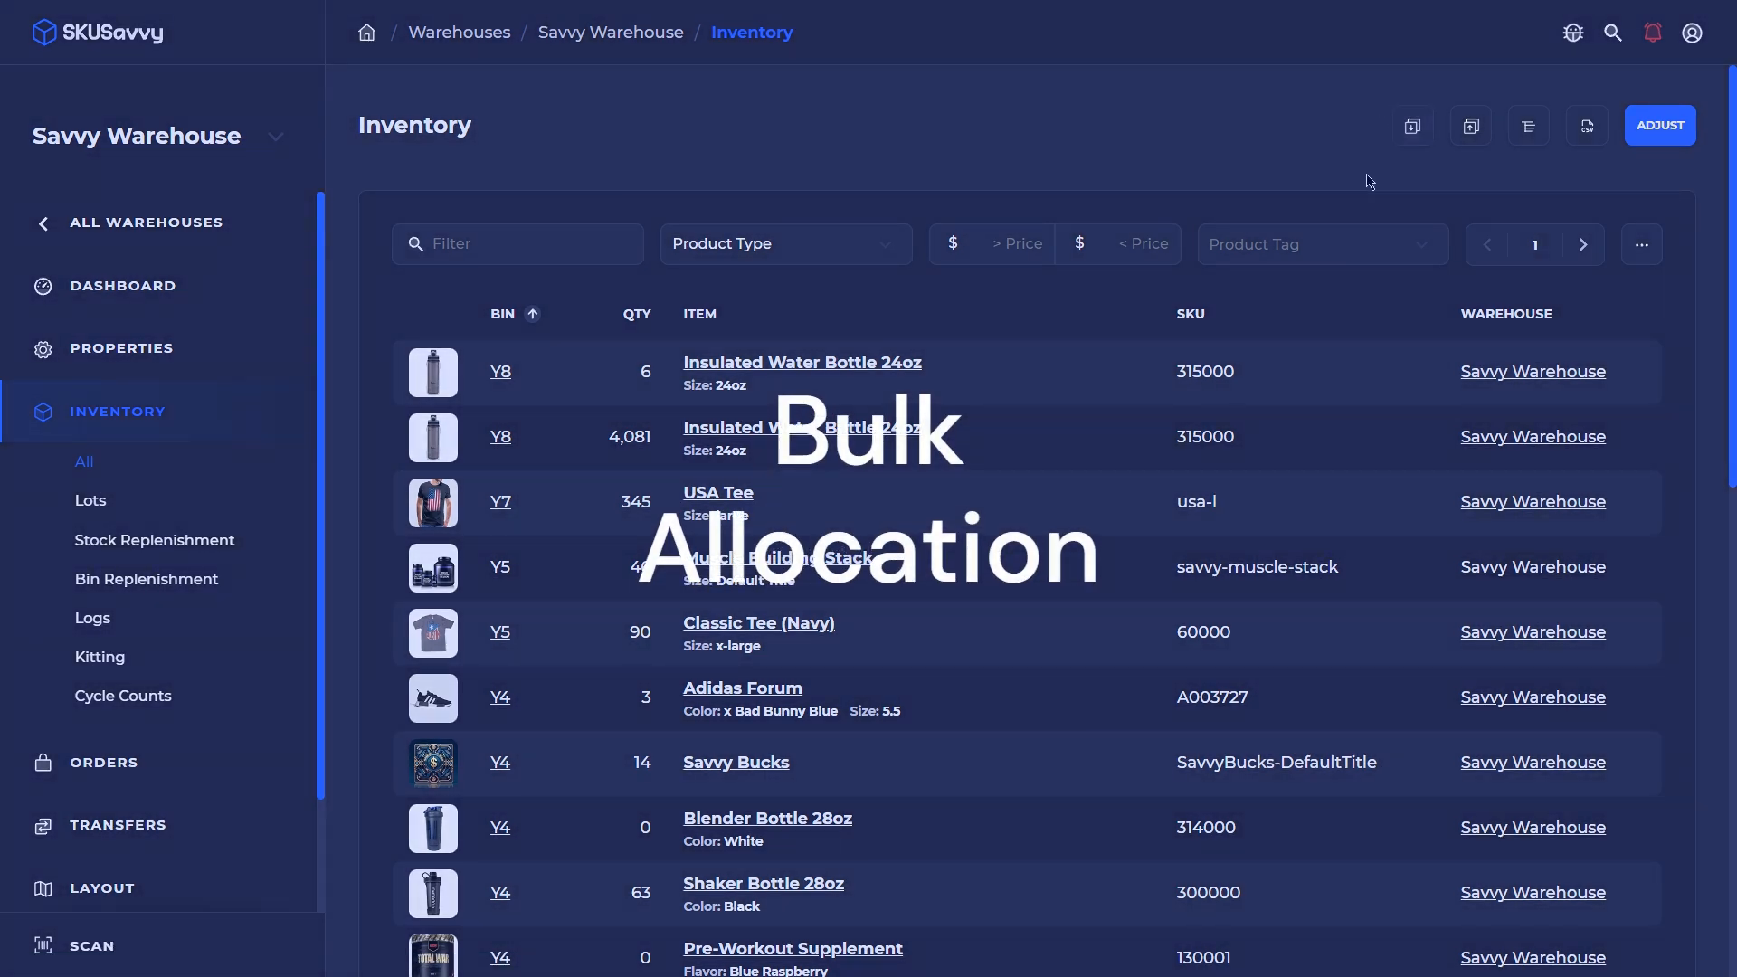
scroll(1035, 512, down, 1)
scroll(1035, 513, up, 1)
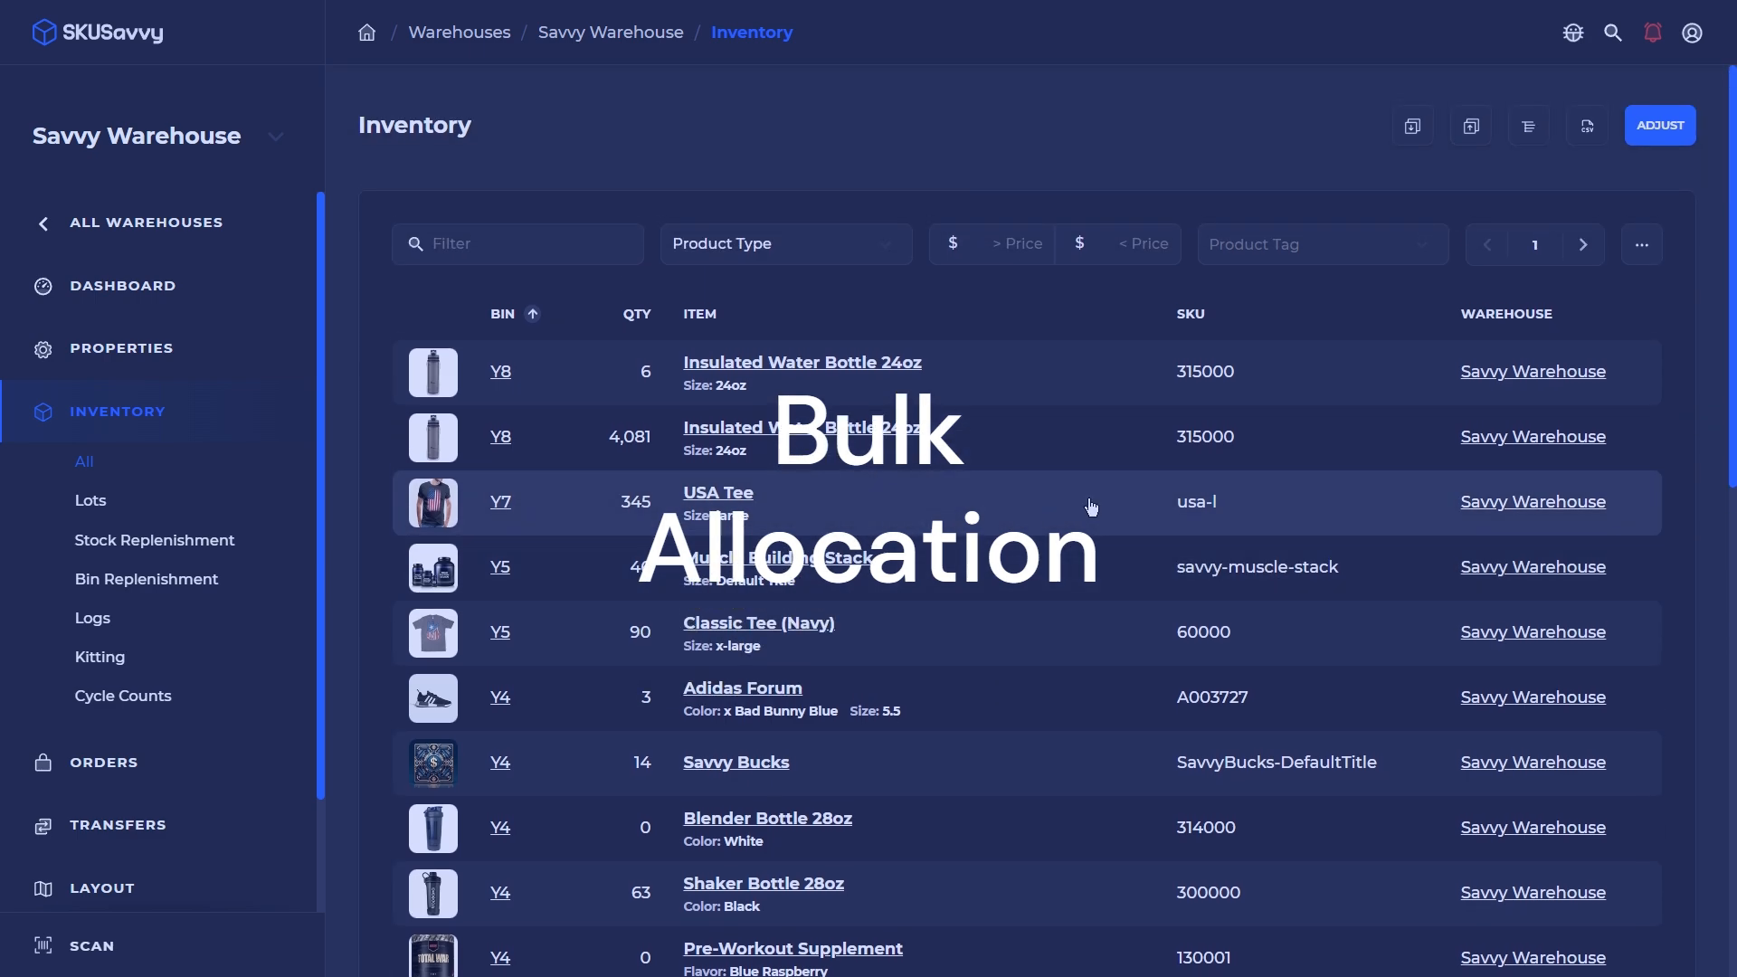
click(1417, 127)
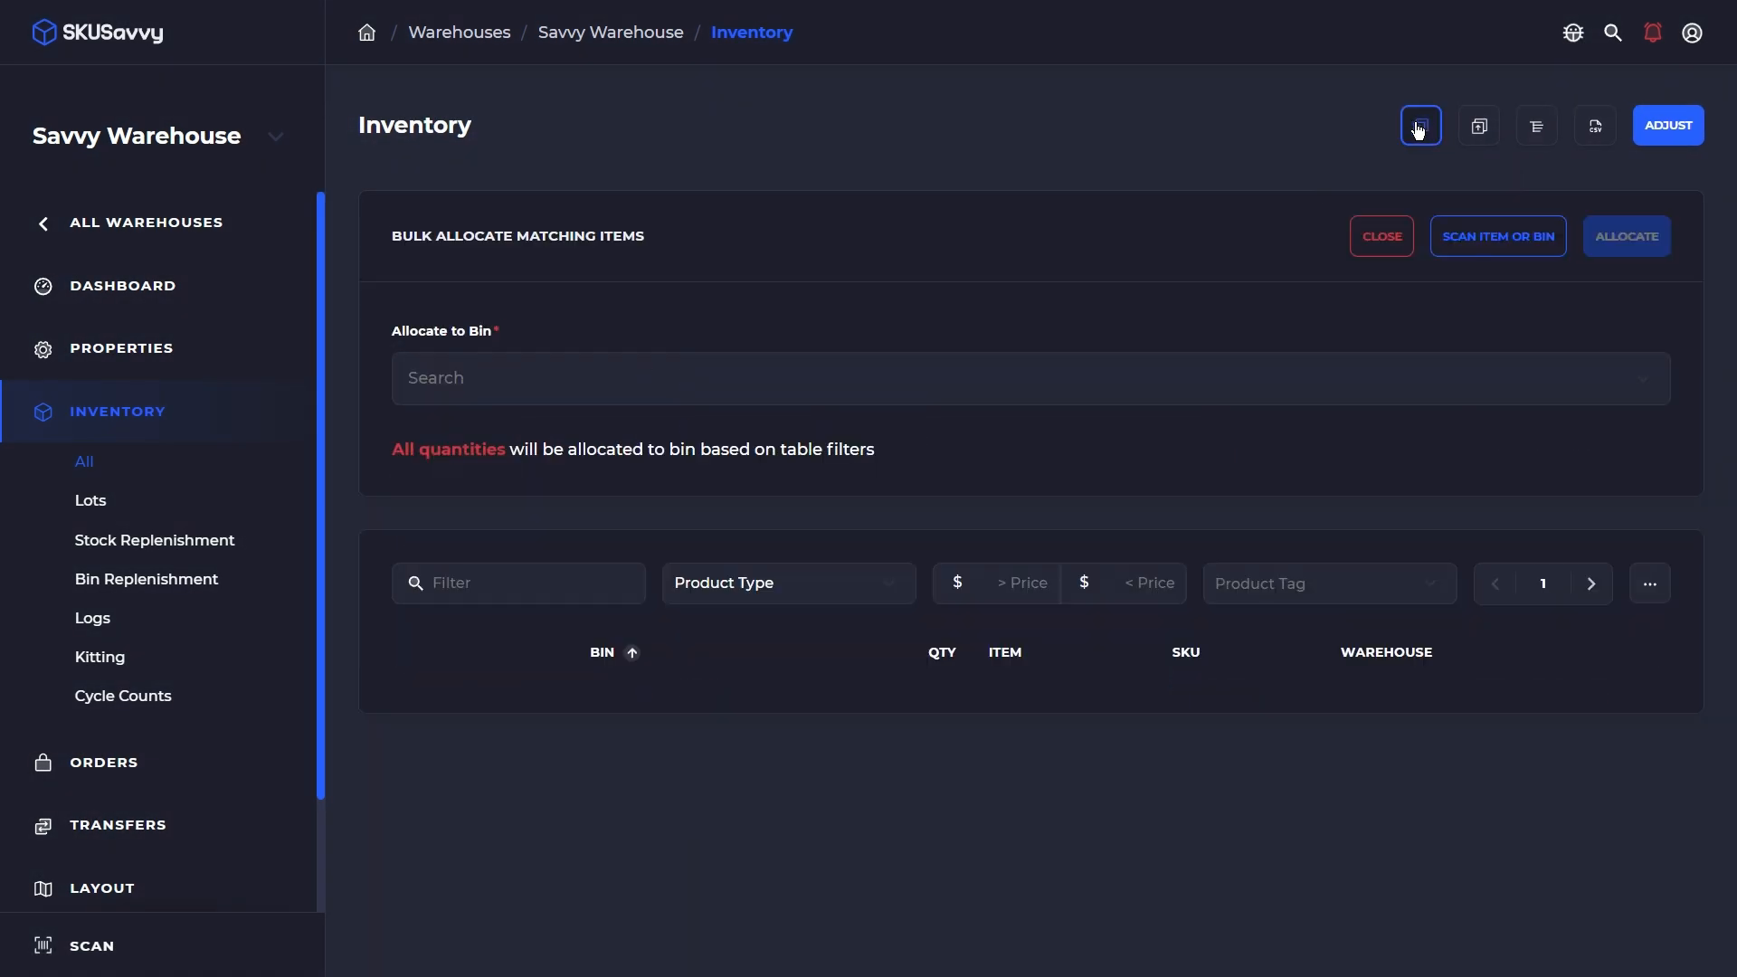
scroll(869, 532, down, 3)
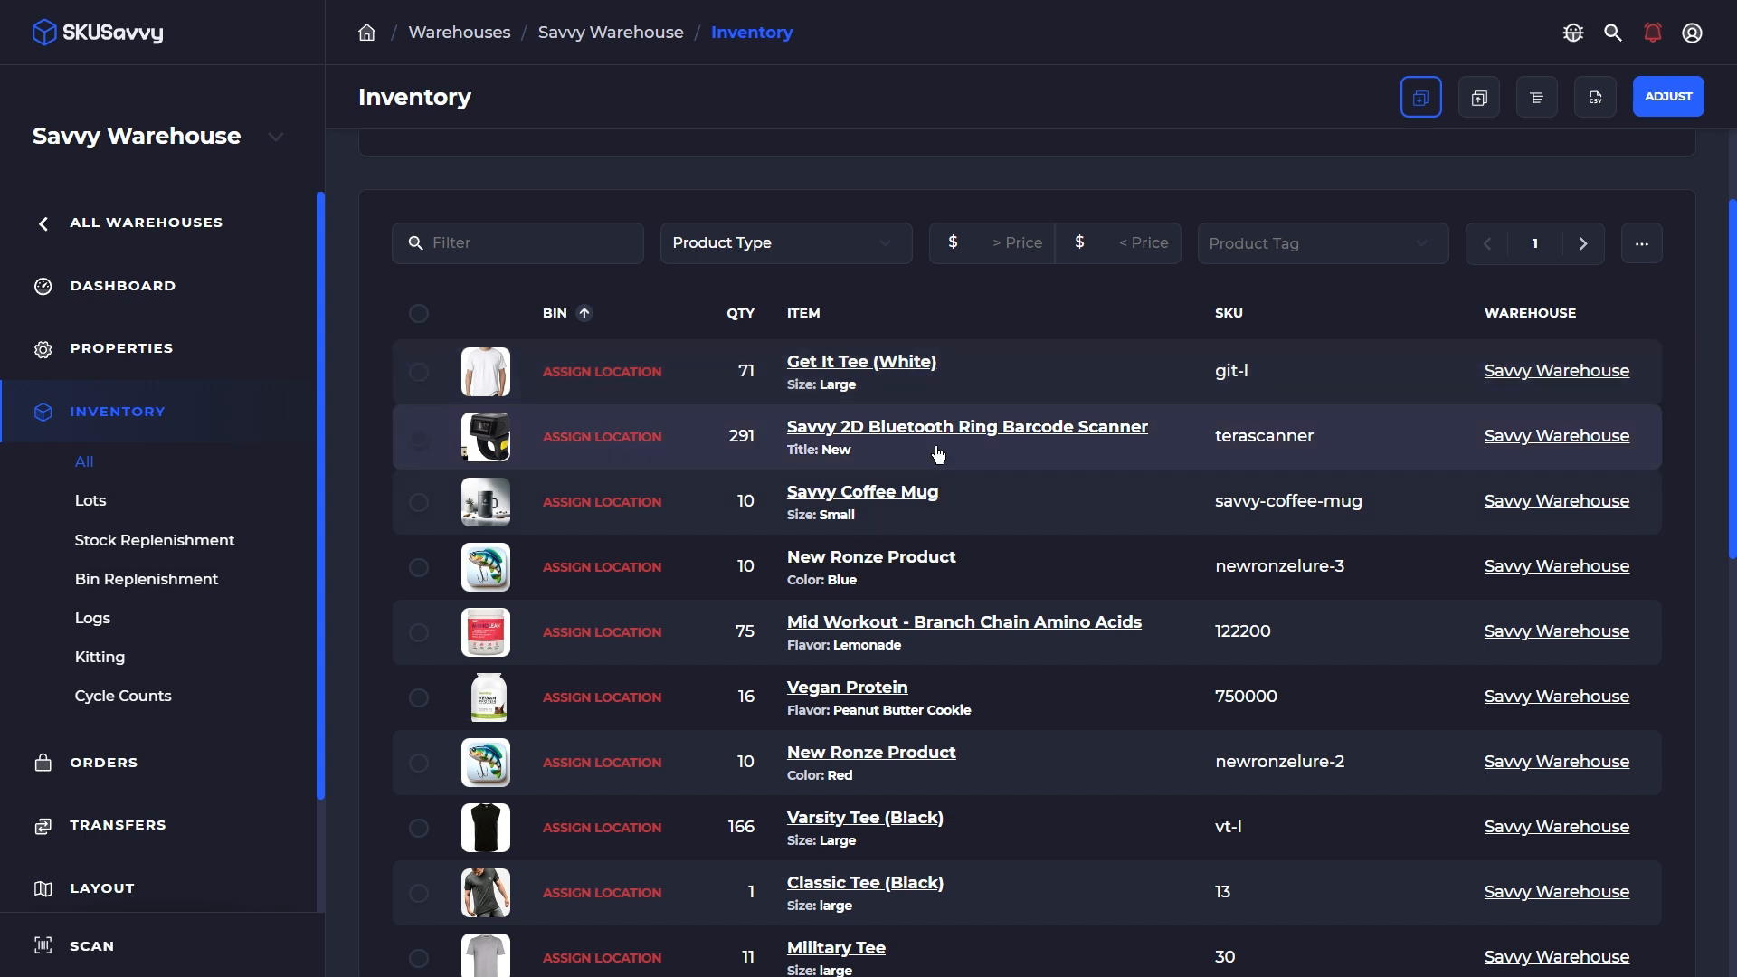
scroll(1081, 605, up, 4)
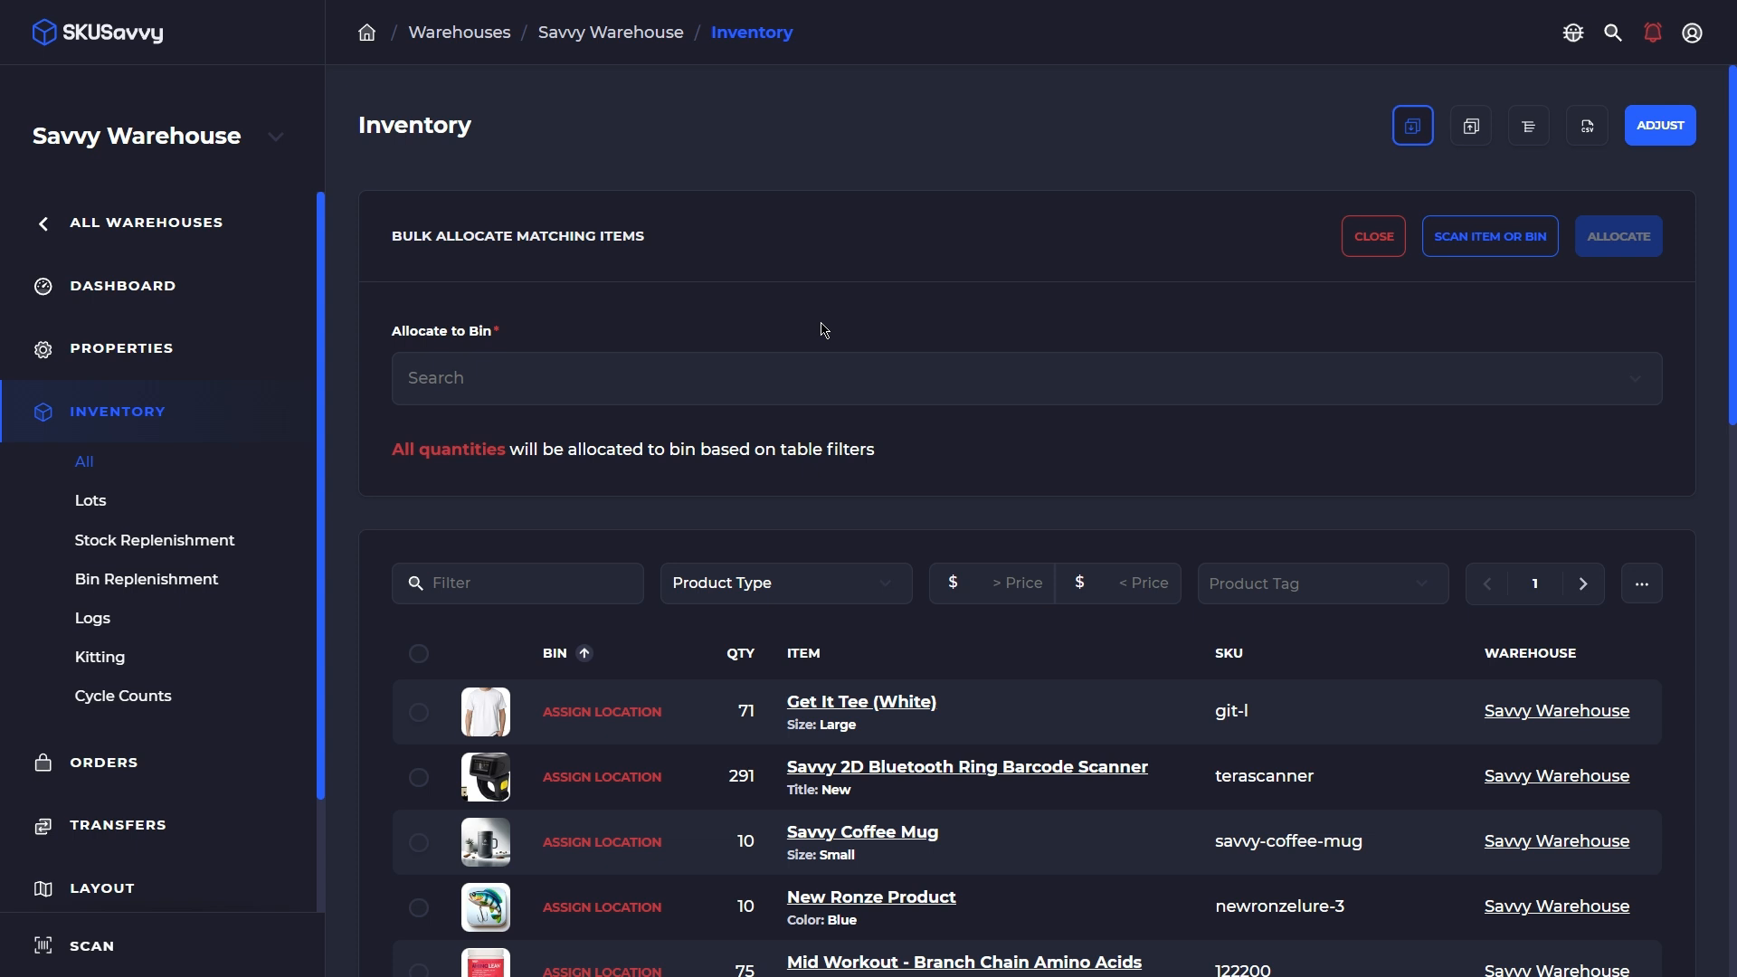
Select Get It Tee (White) Large, the Bluetooth Ring Barcode Scanner, Savvy Coffee Mug and blue New Ronze Product, with A9 as the allocation bin
click(418, 712)
scroll(404, 534, down, 4)
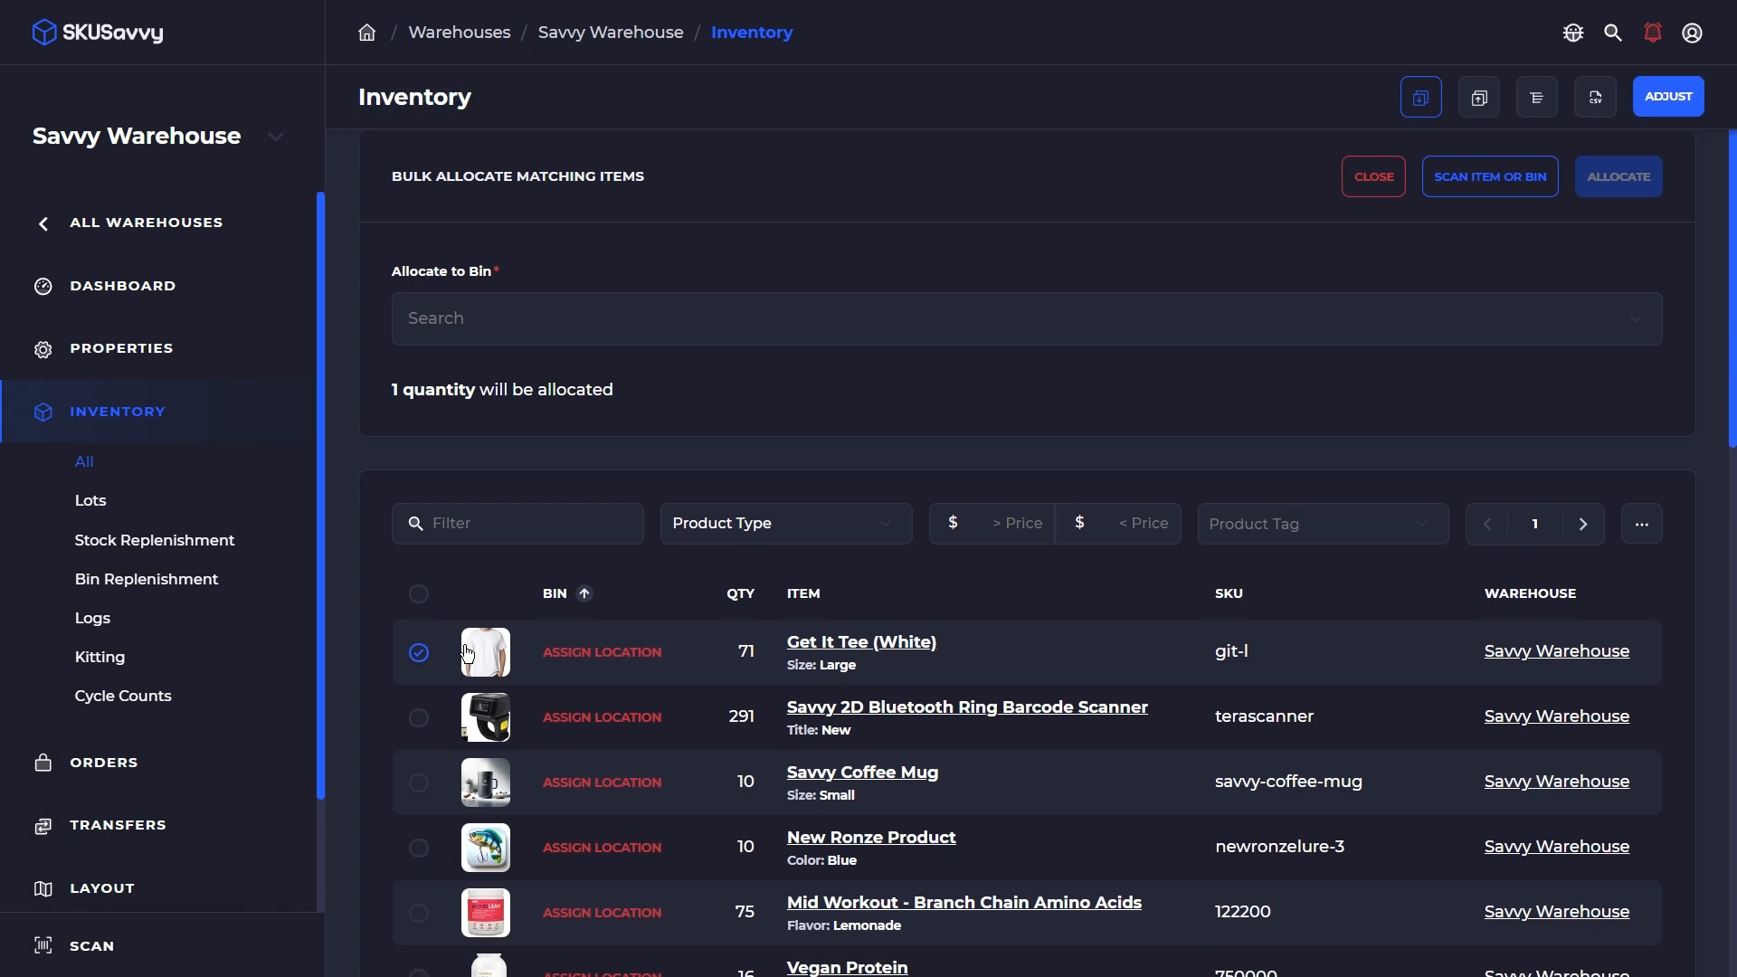
click(417, 440)
click(421, 503)
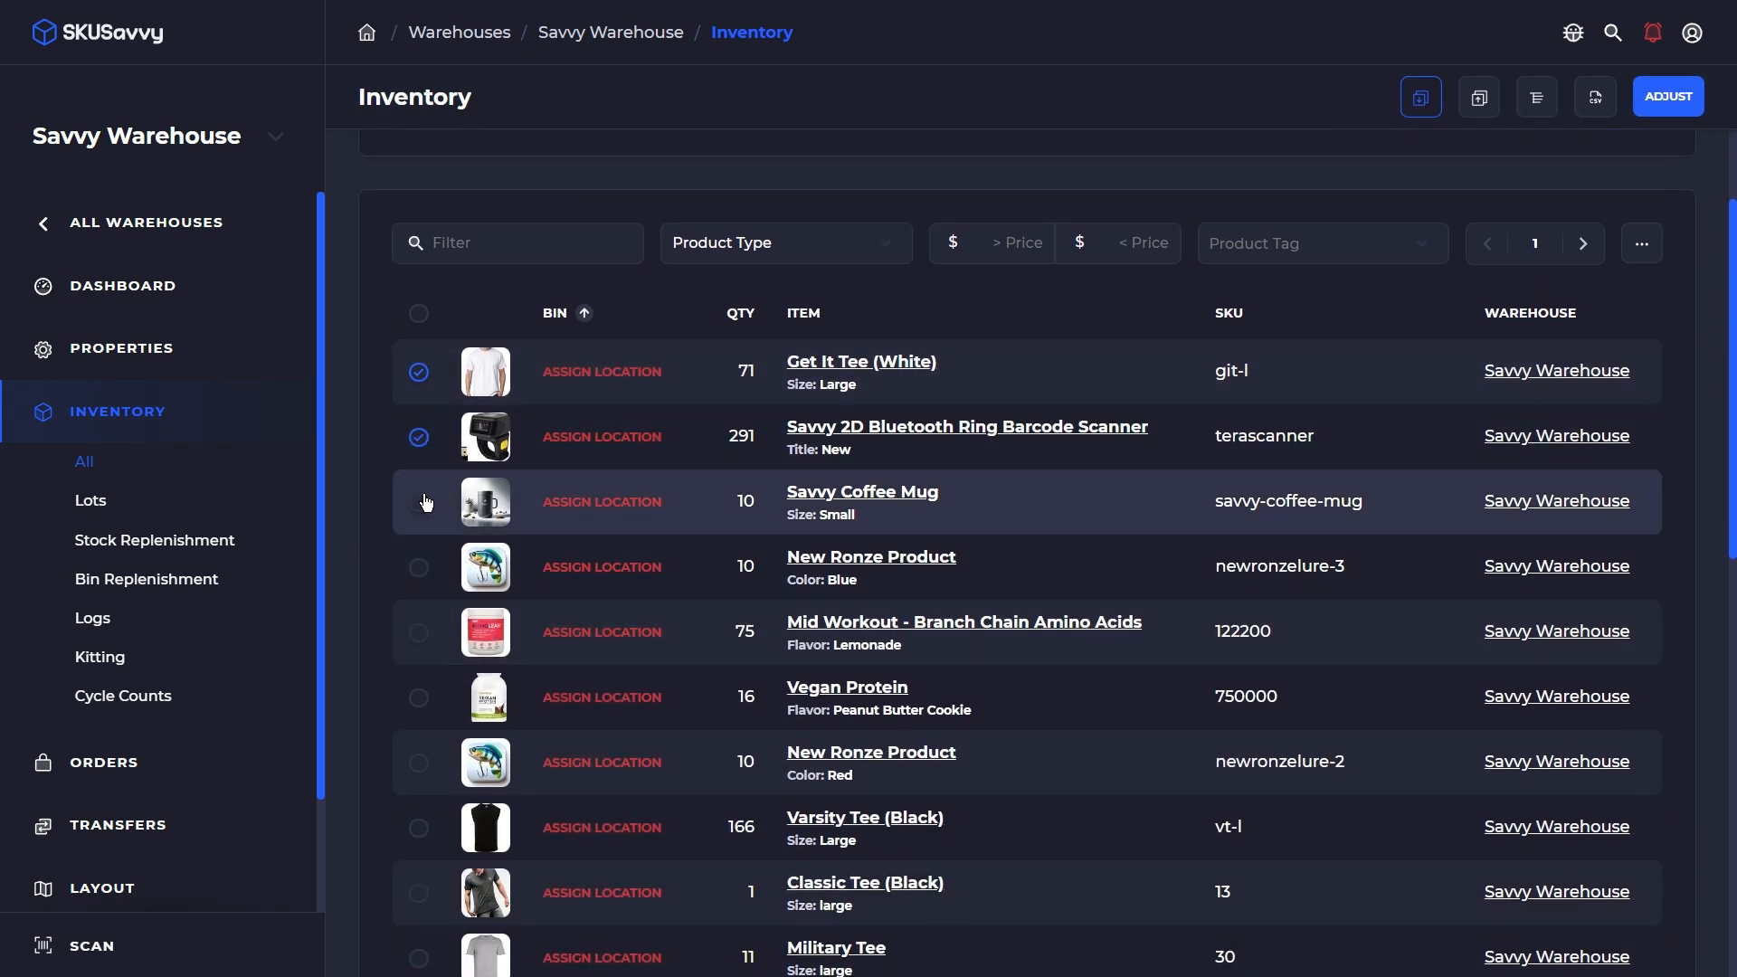
click(425, 565)
scroll(452, 624, up, 3)
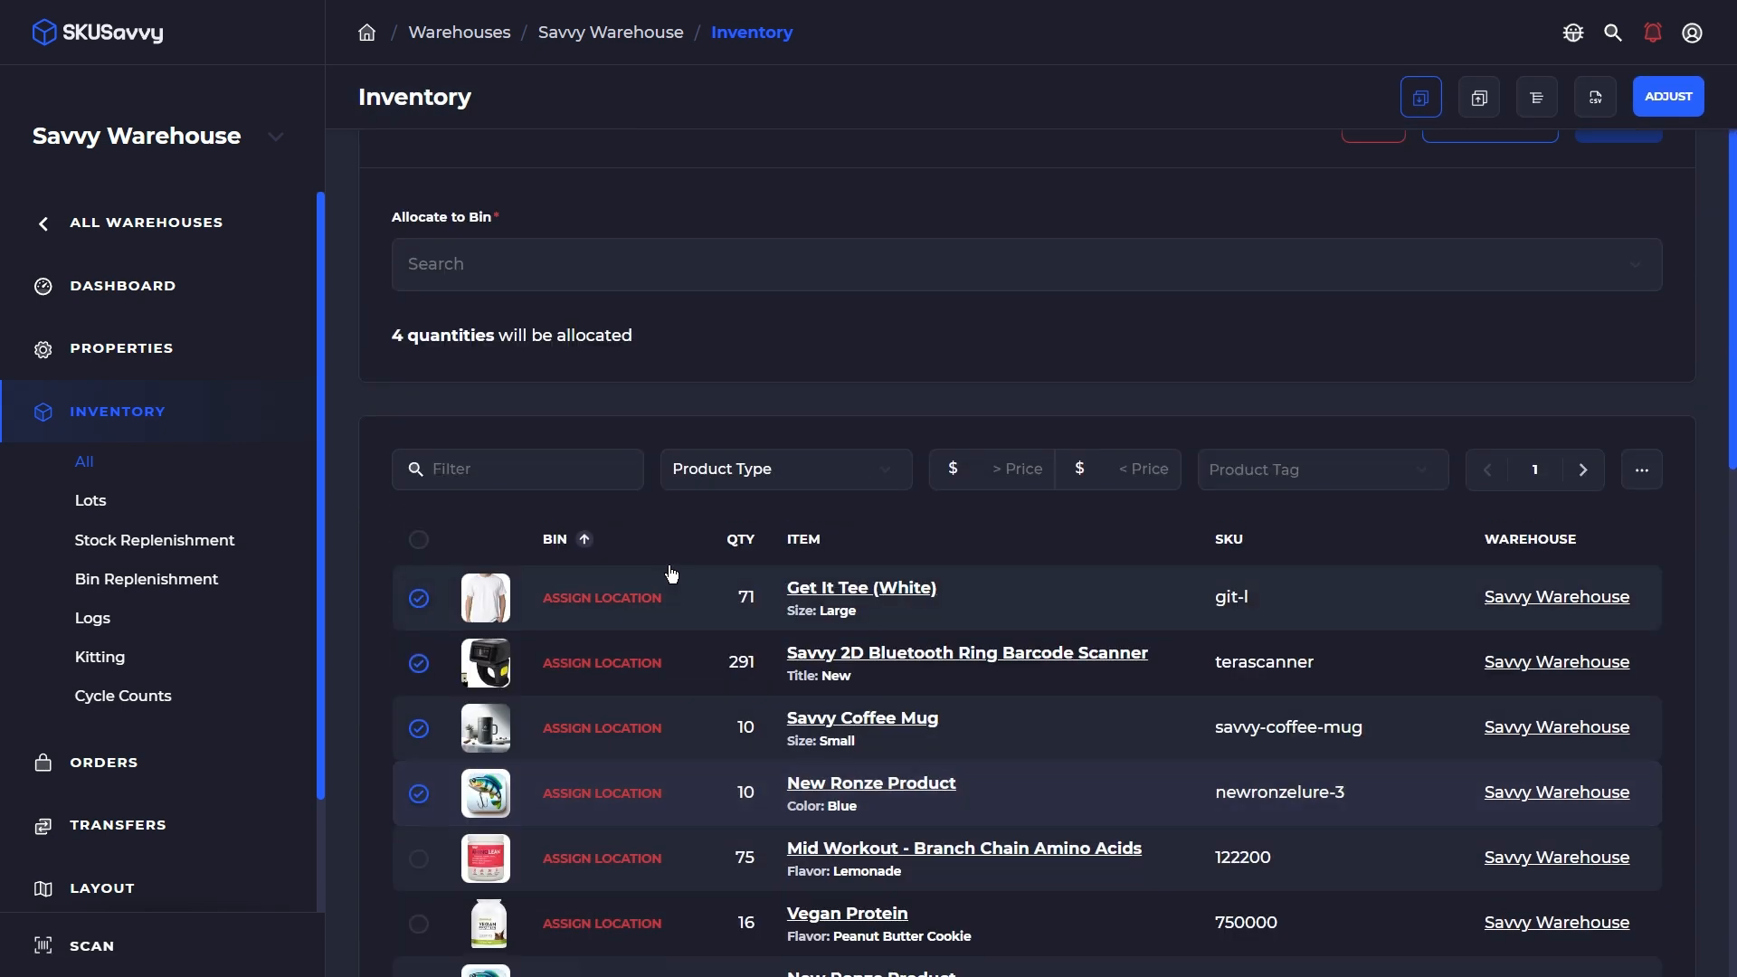
scroll(611, 625, up, 2)
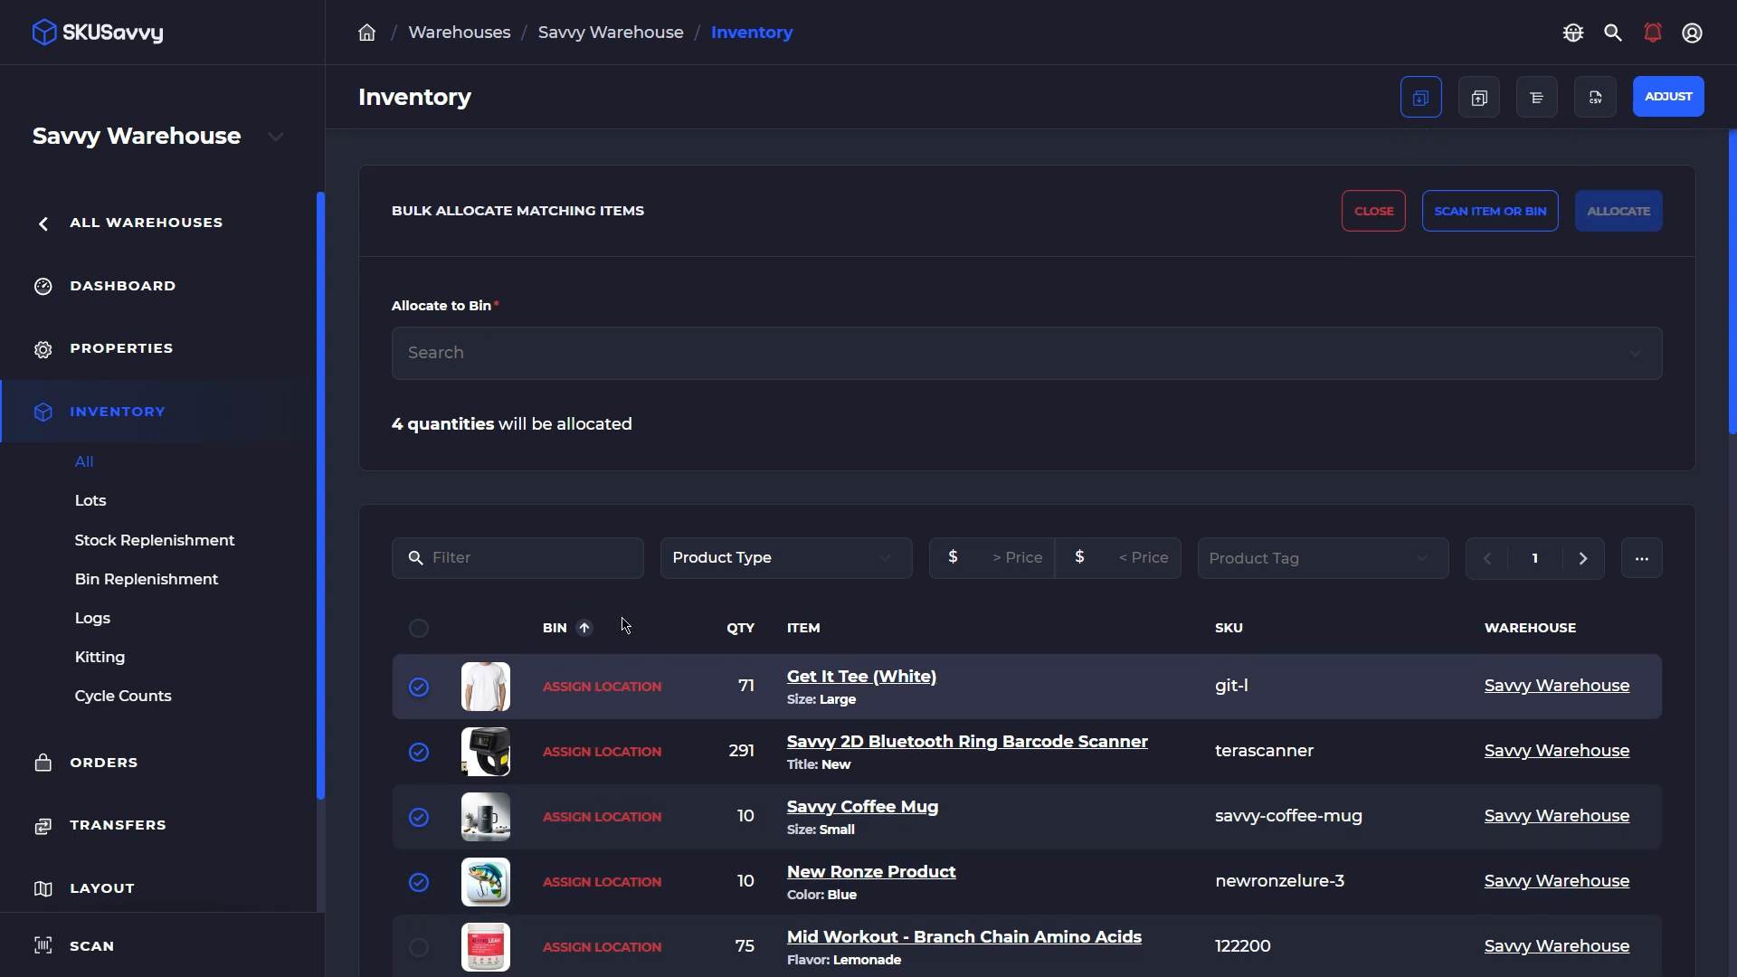
click(611, 378)
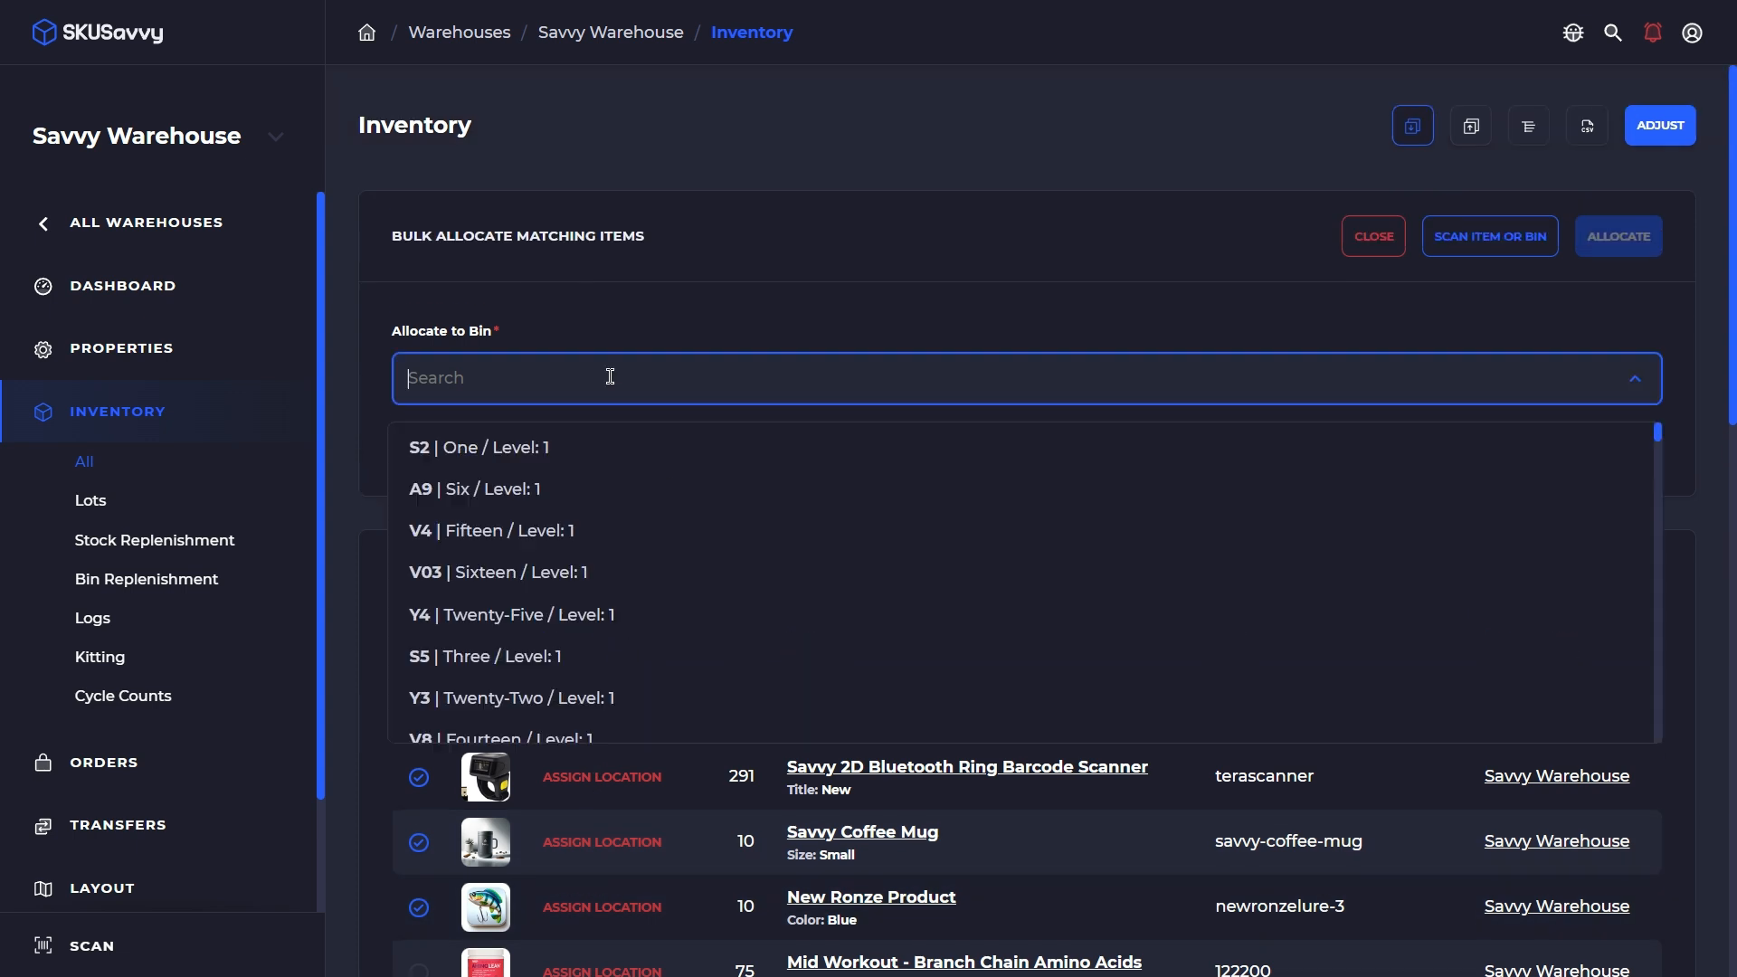
click(676, 493)
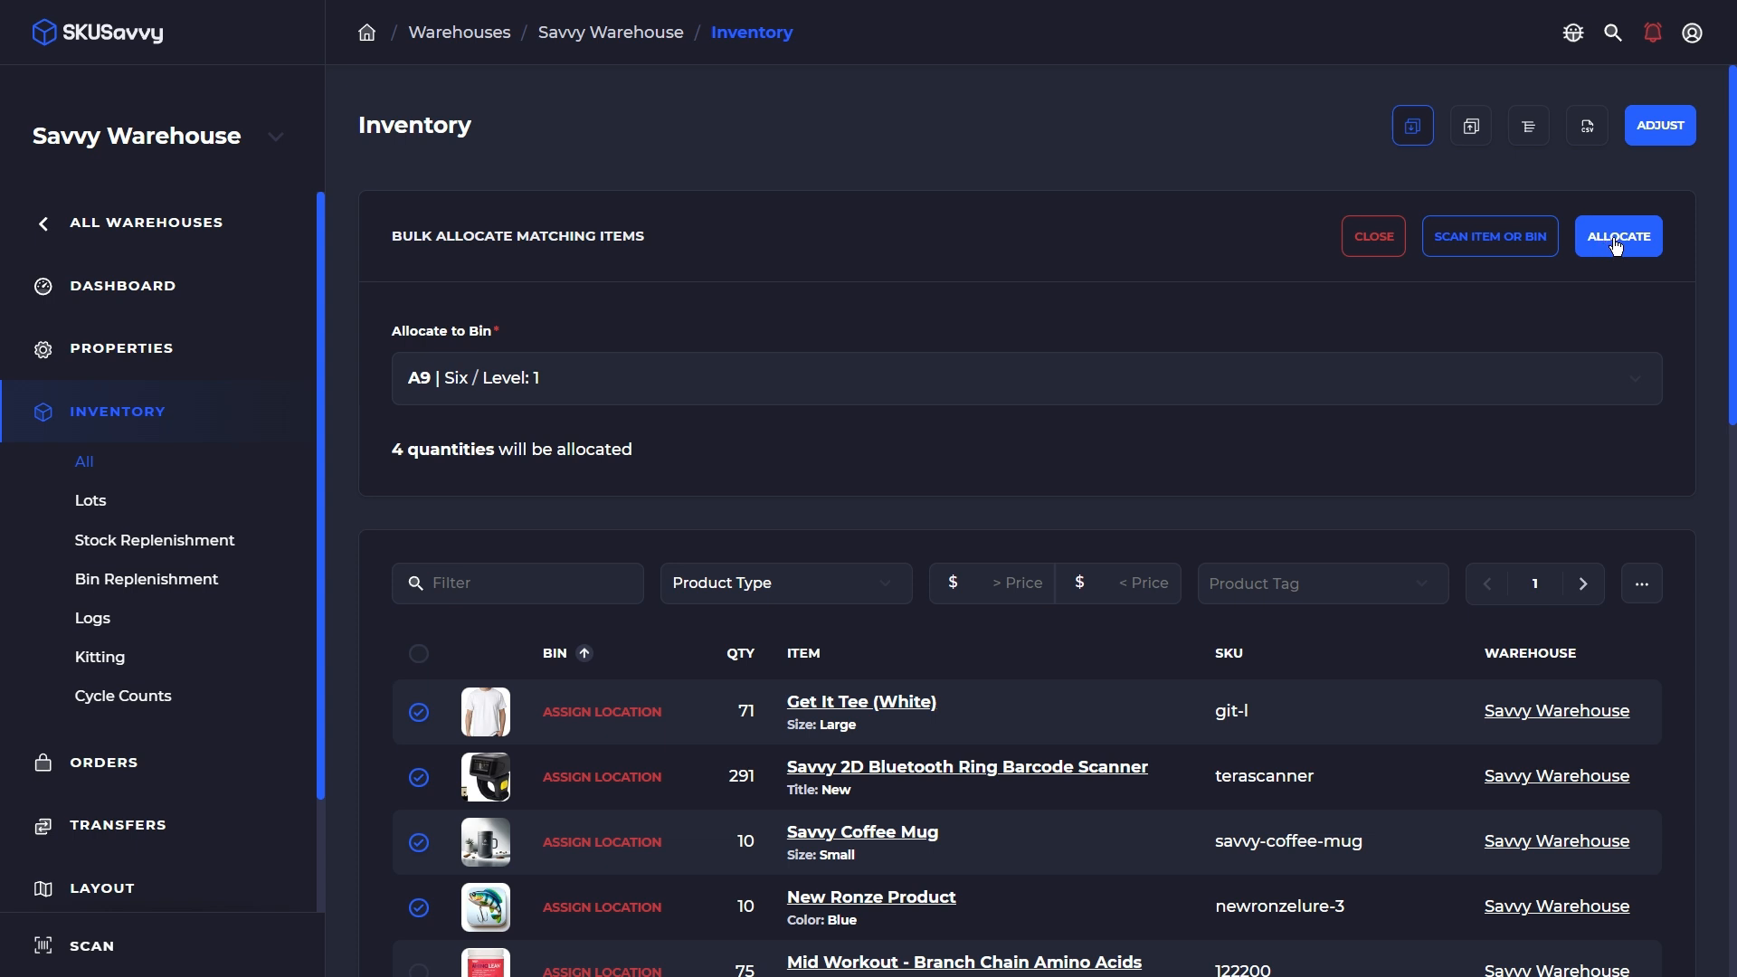
Filter the items by the Overall Health product tag and add all matching items to the existing allocation selection
click(1286, 579)
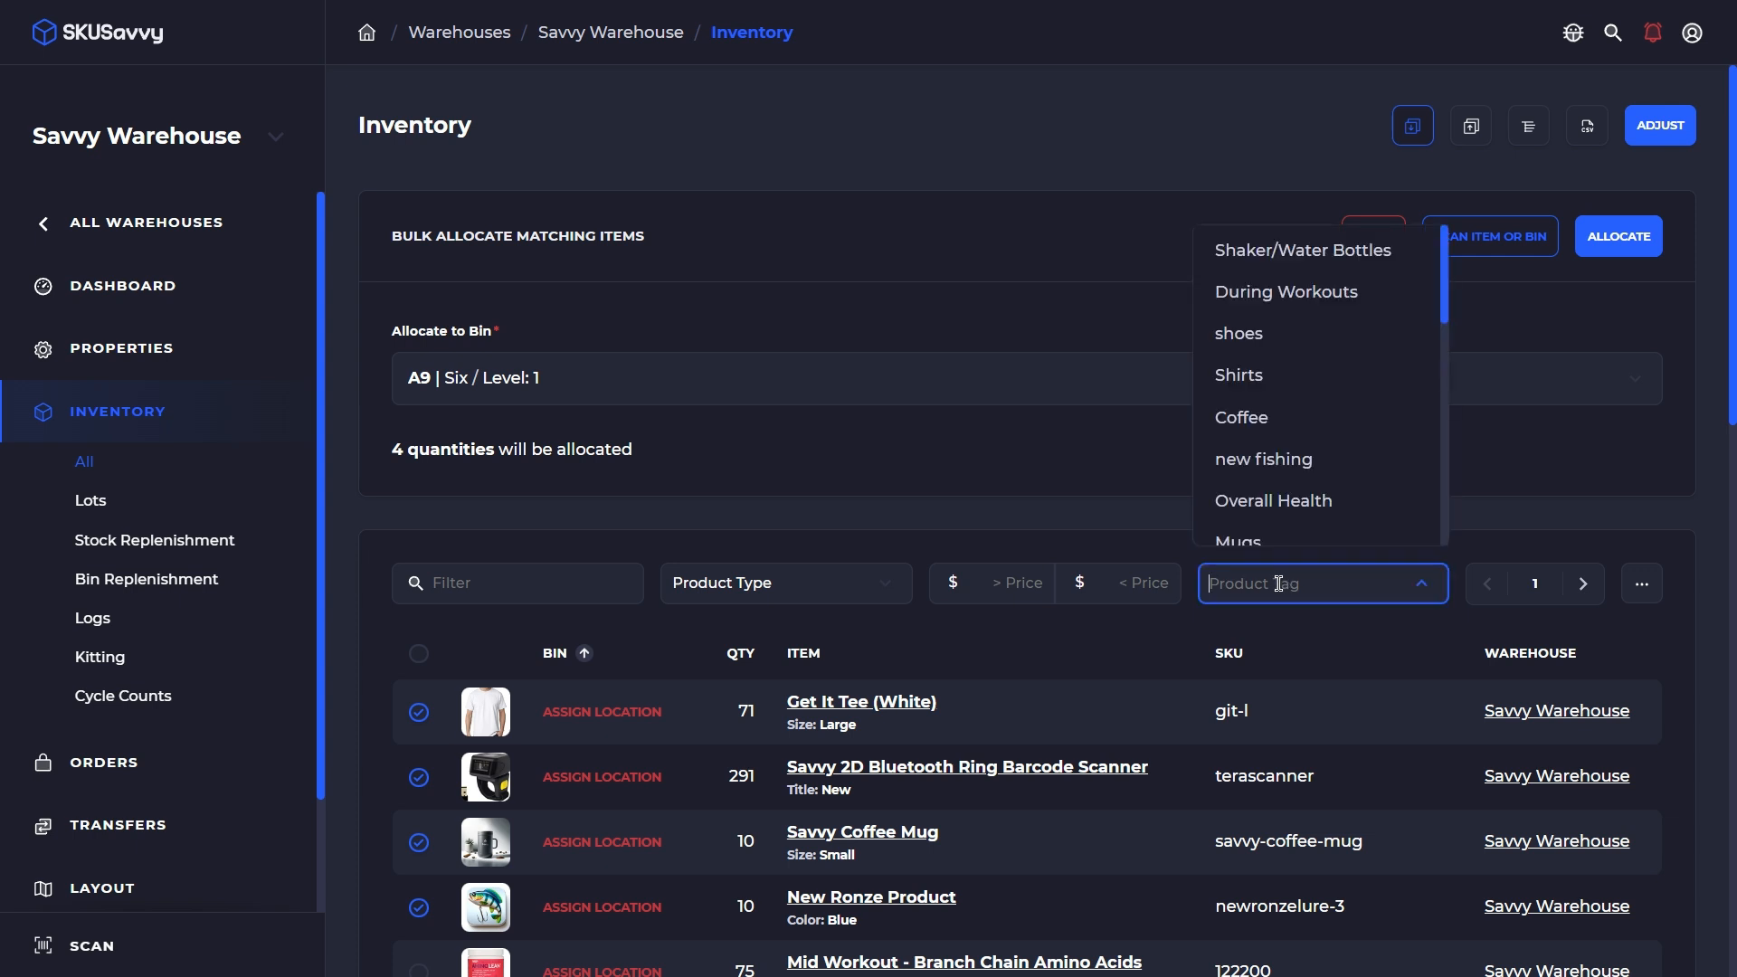
click(1307, 502)
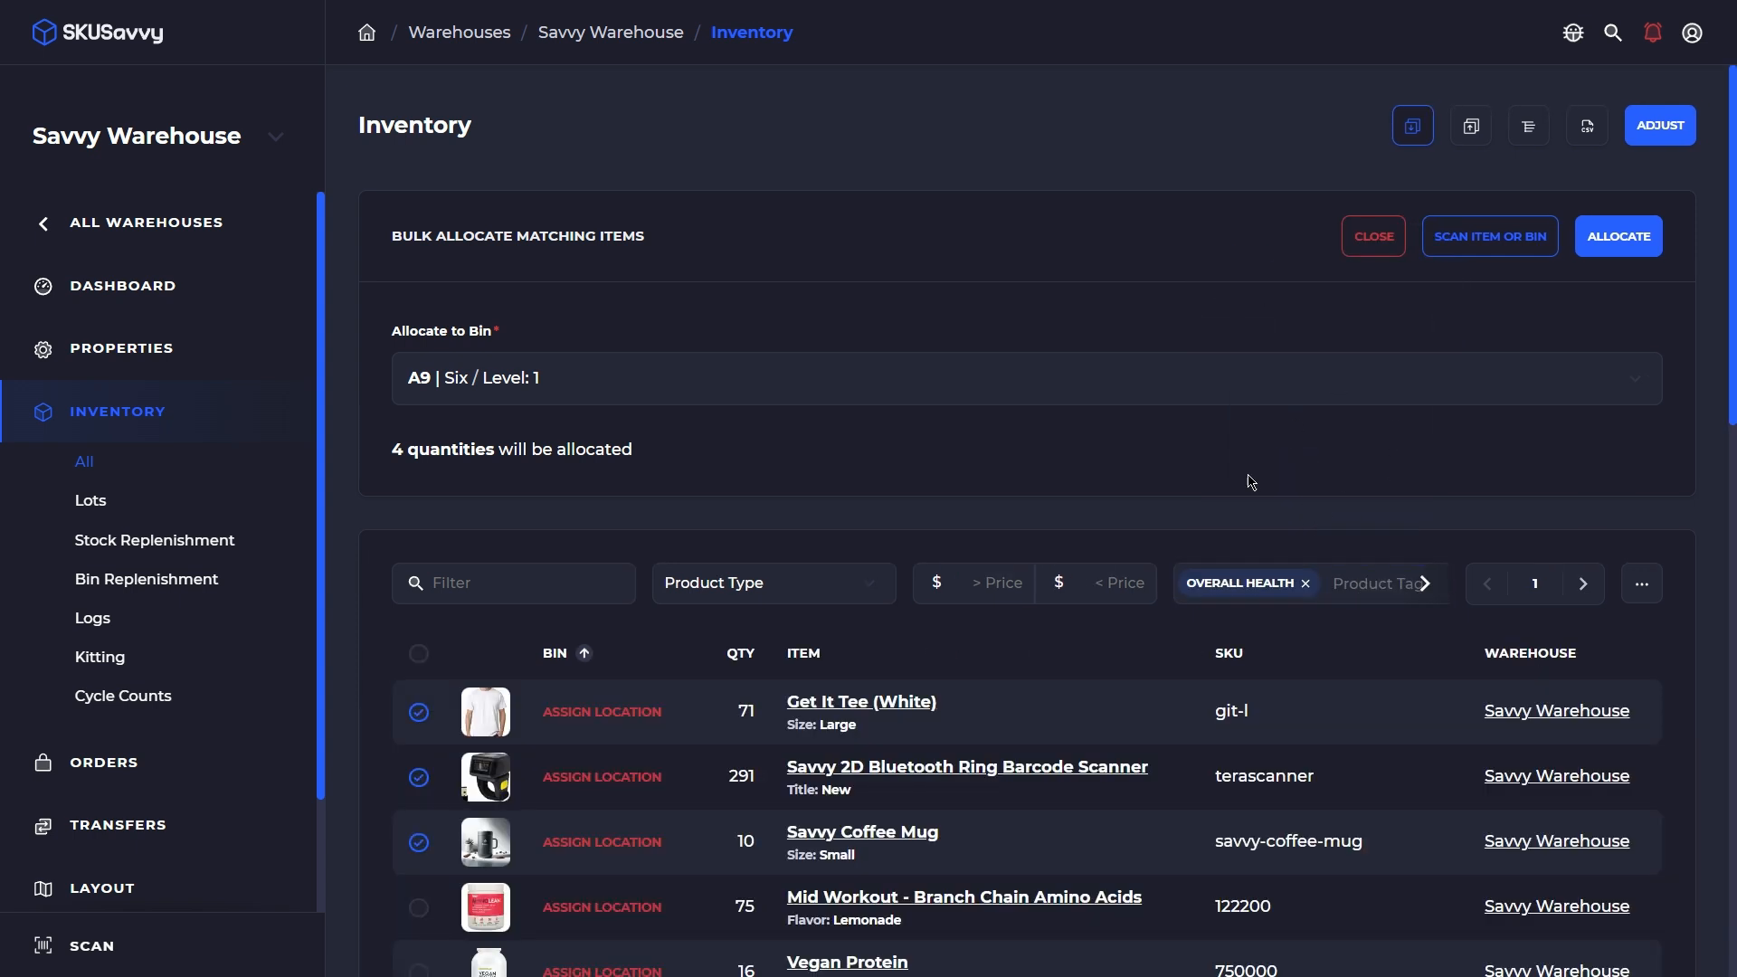
click(415, 658)
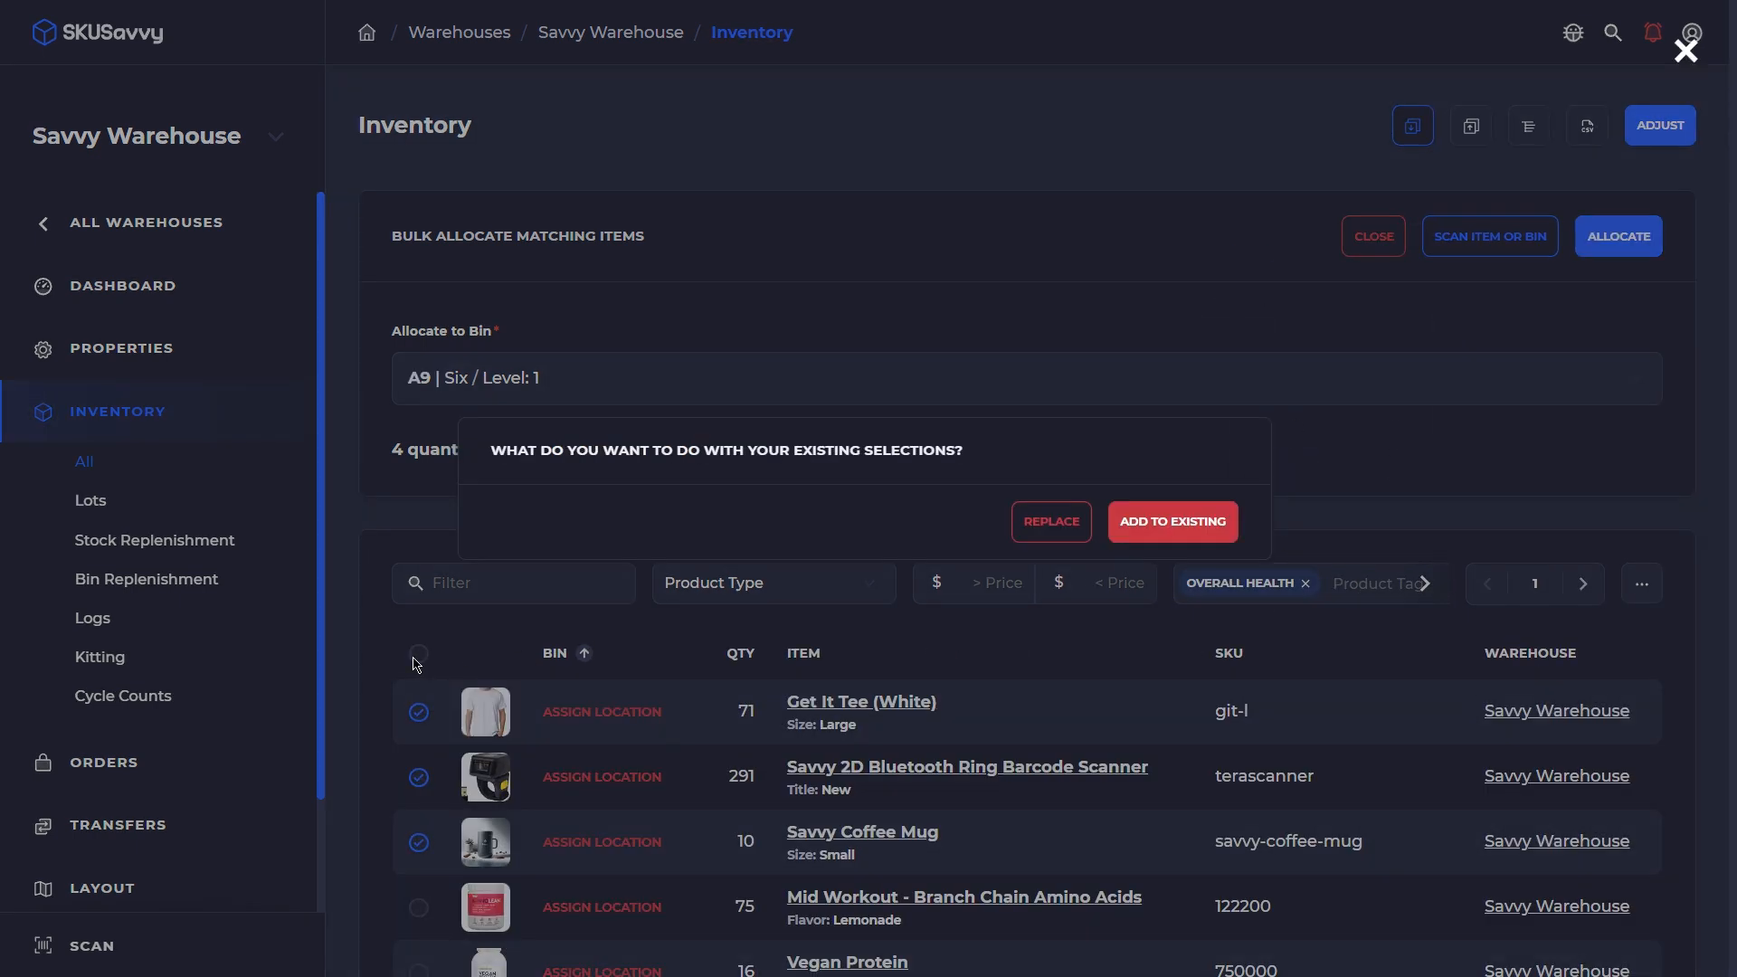
click(1174, 525)
scroll(810, 517, down, 4)
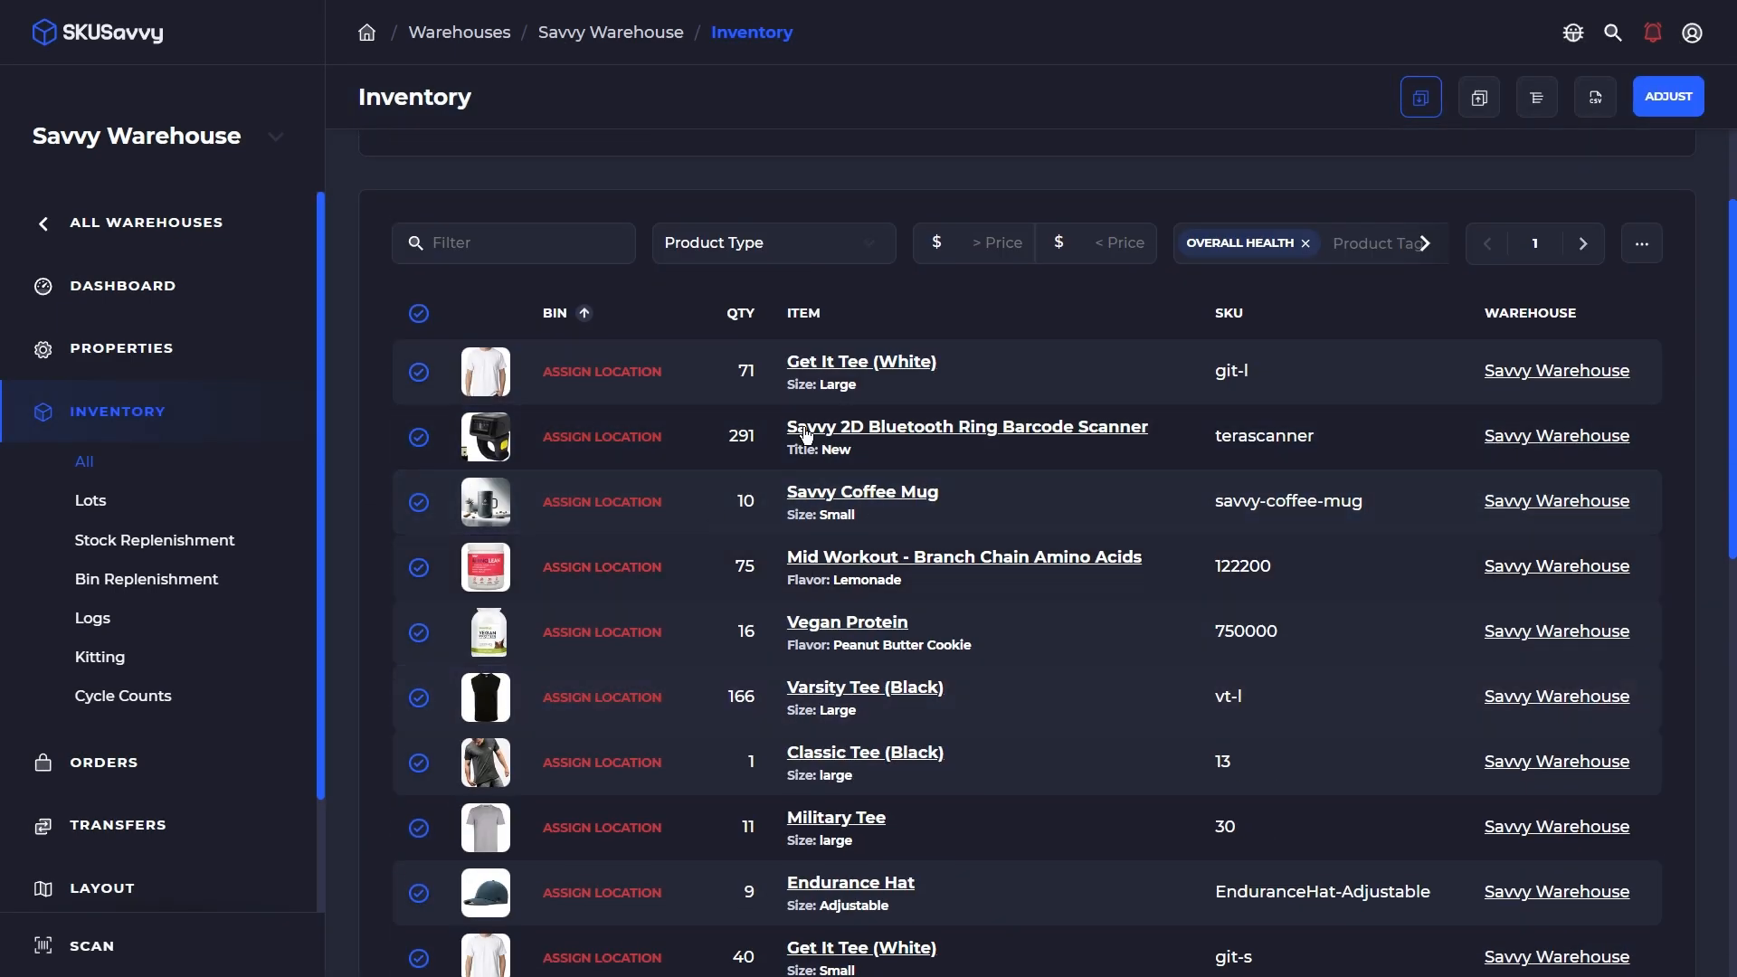
scroll(1019, 498, up, 4)
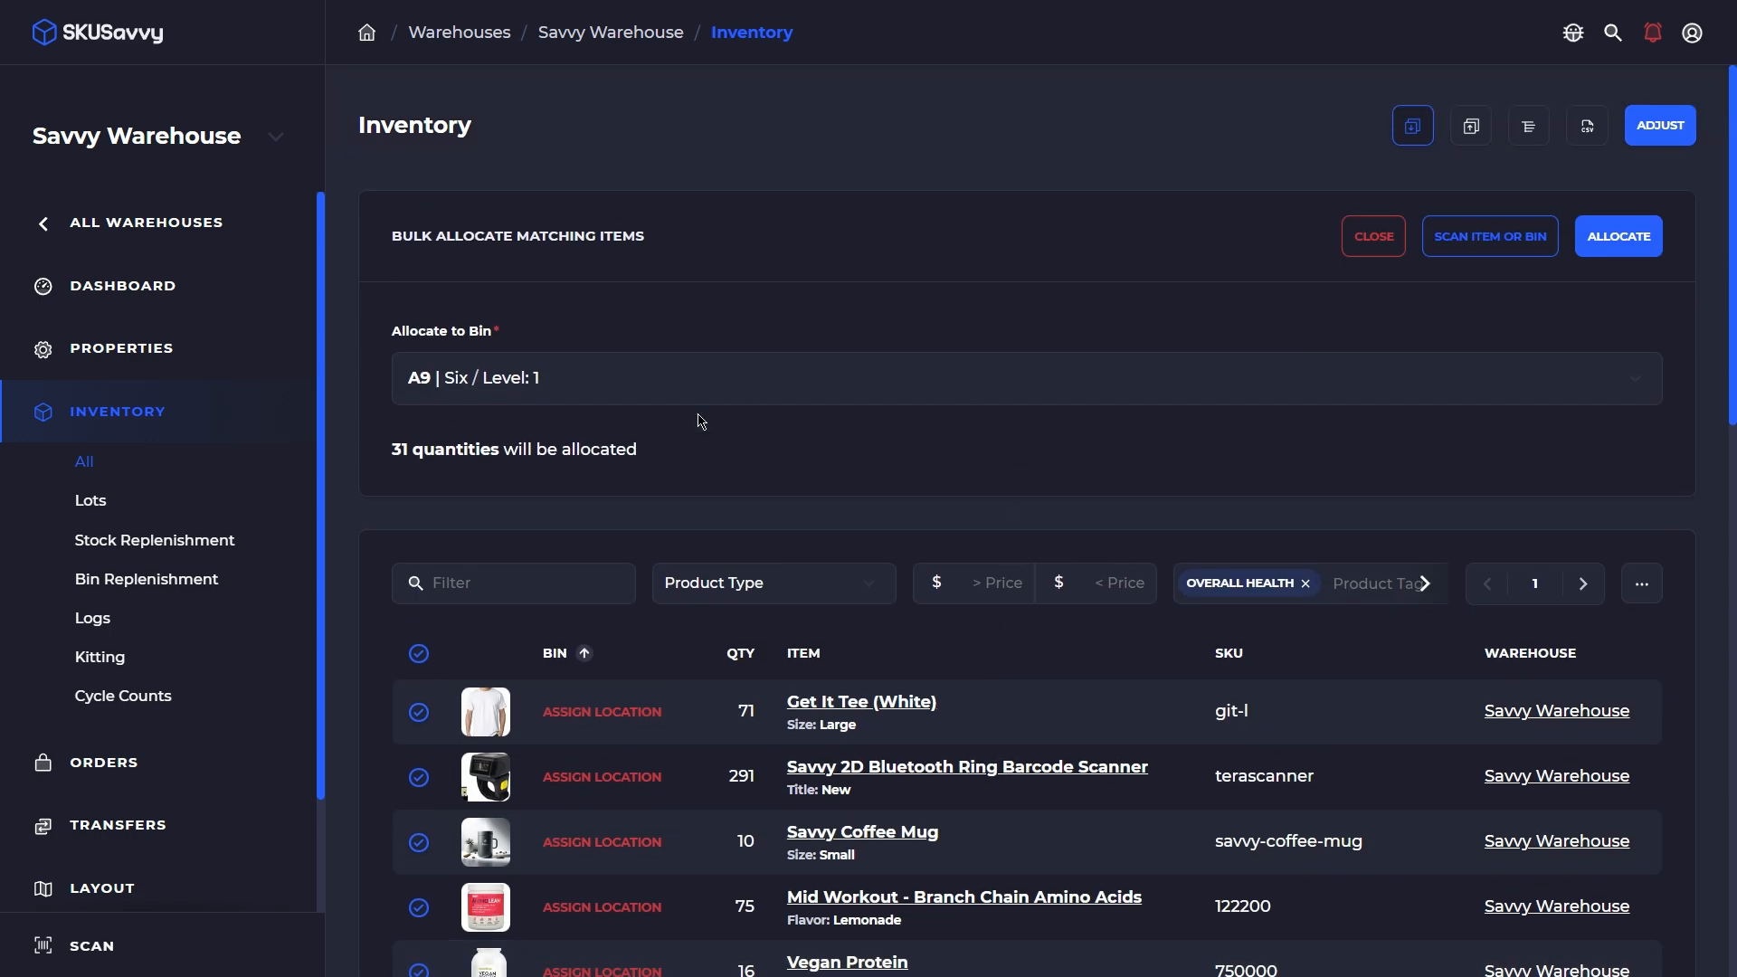
drag(392, 452, 596, 439)
click(769, 506)
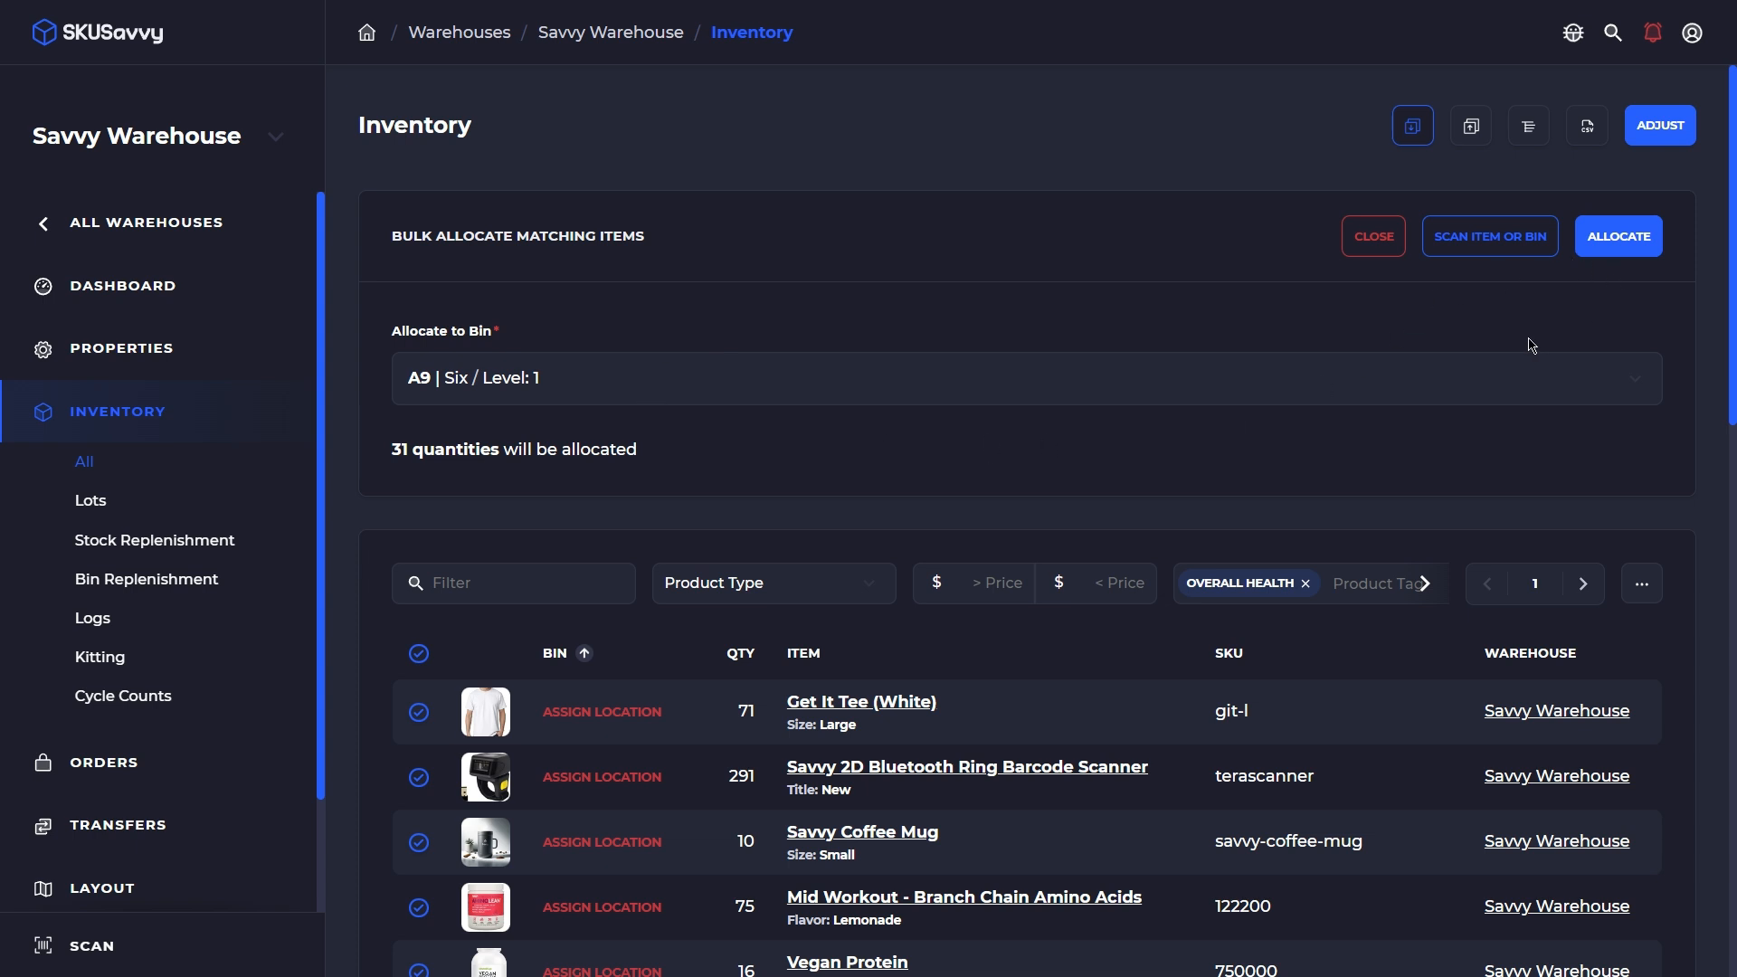
Switch the warehouse inventory from bulk allocation to the items whose quantities need reconciliation
click(1472, 133)
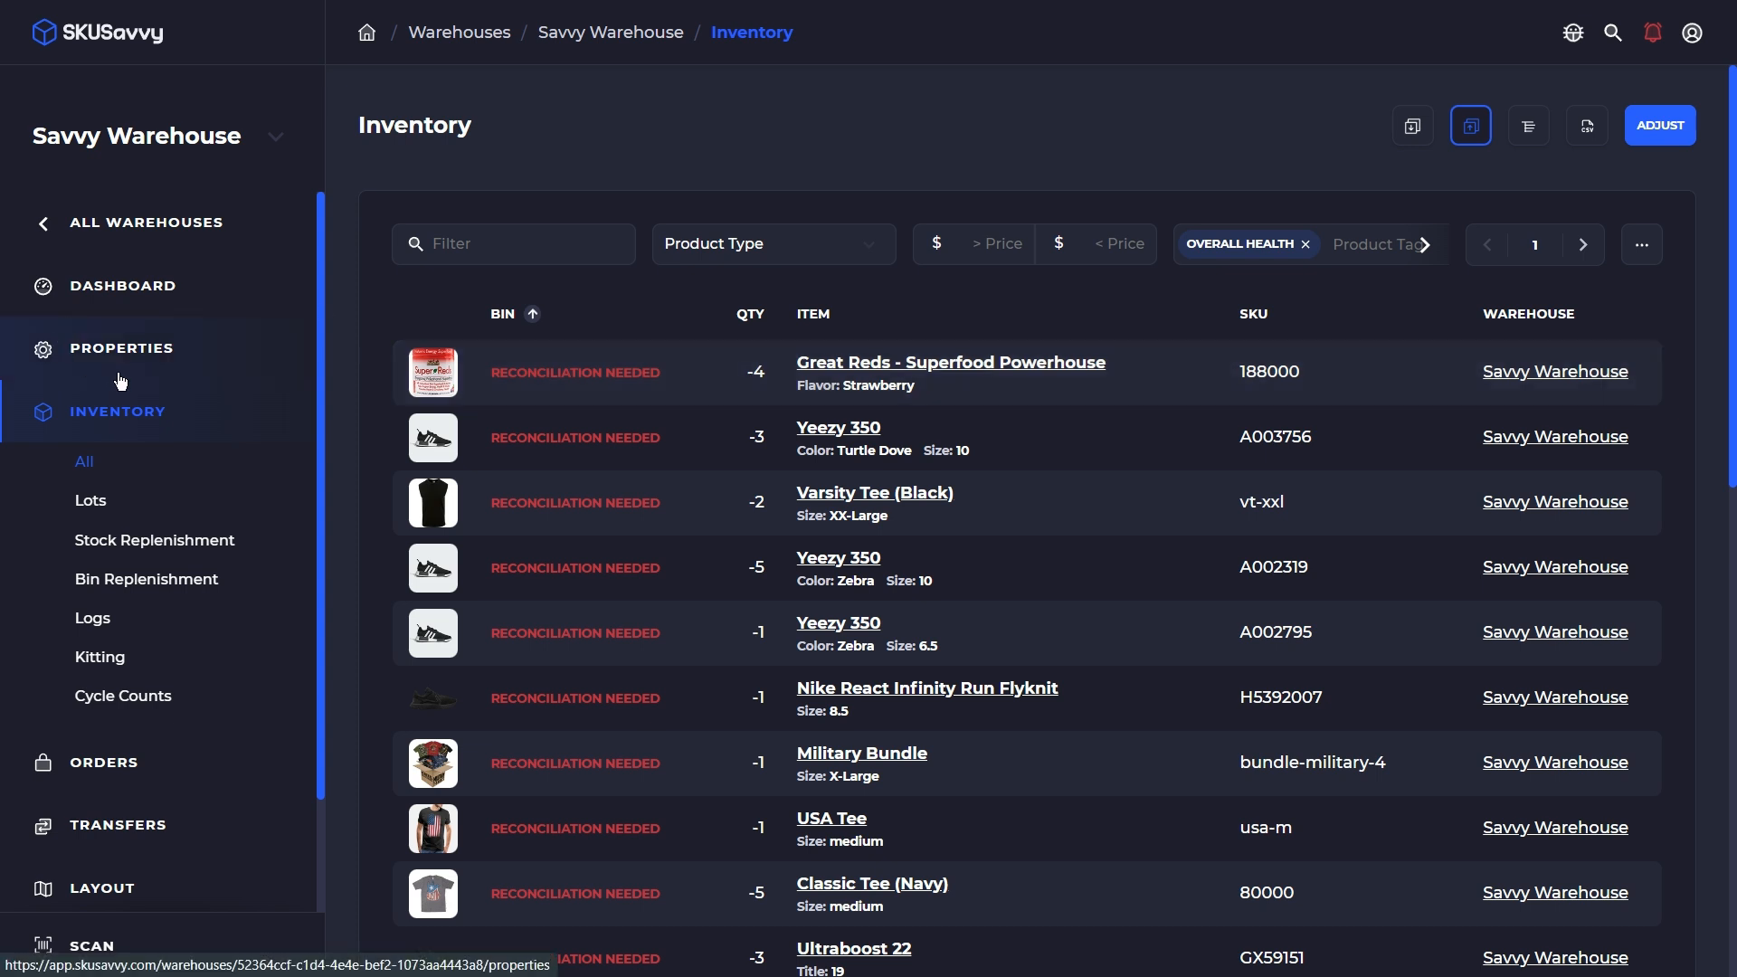
scroll(144, 506, down, 2)
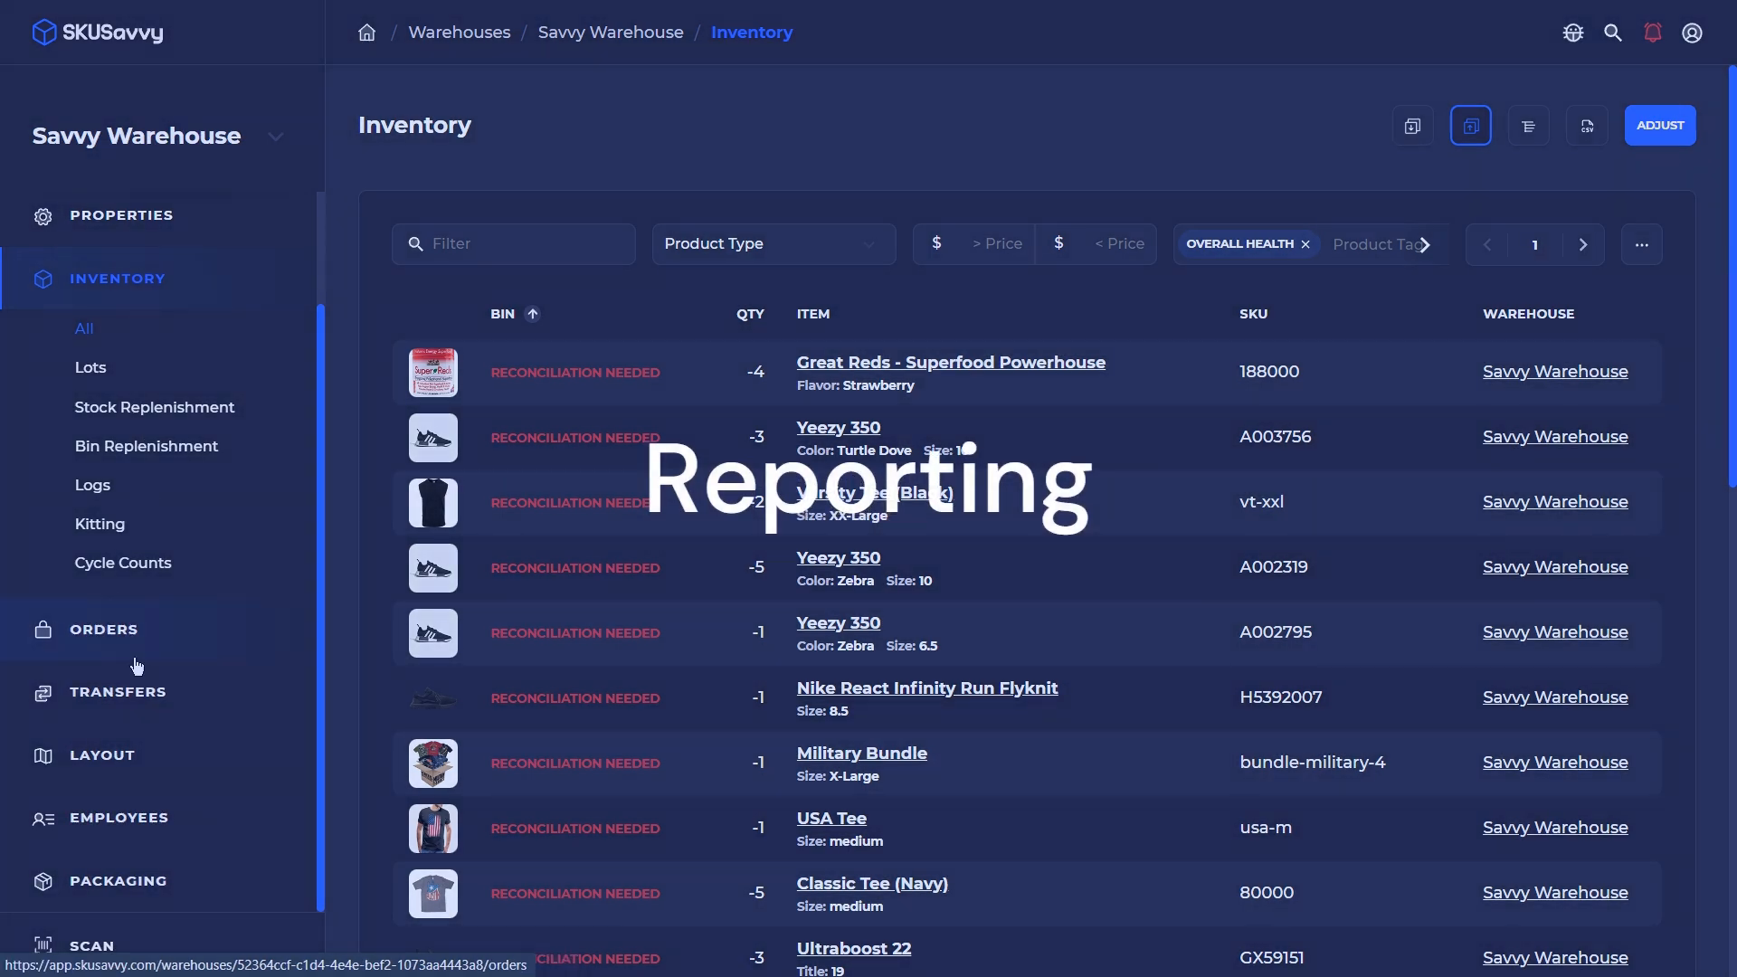
scroll(181, 407, up, 2)
Go back to the company level and open the export options for its outbound orders
click(186, 233)
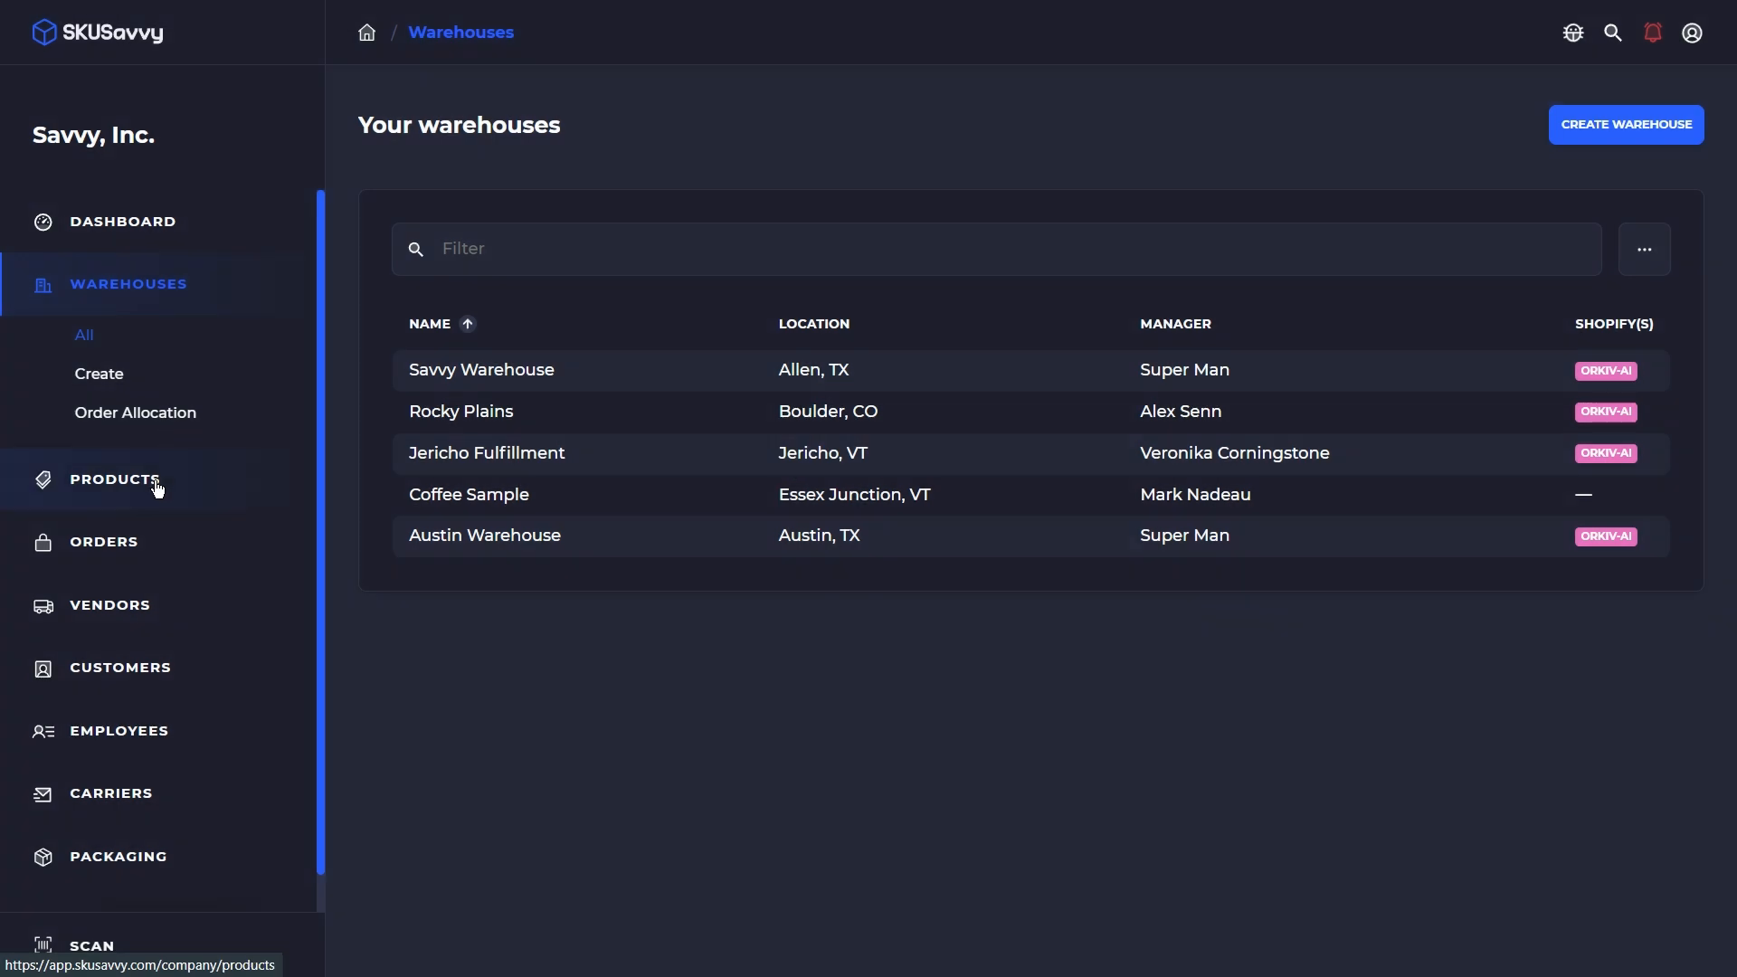
click(157, 489)
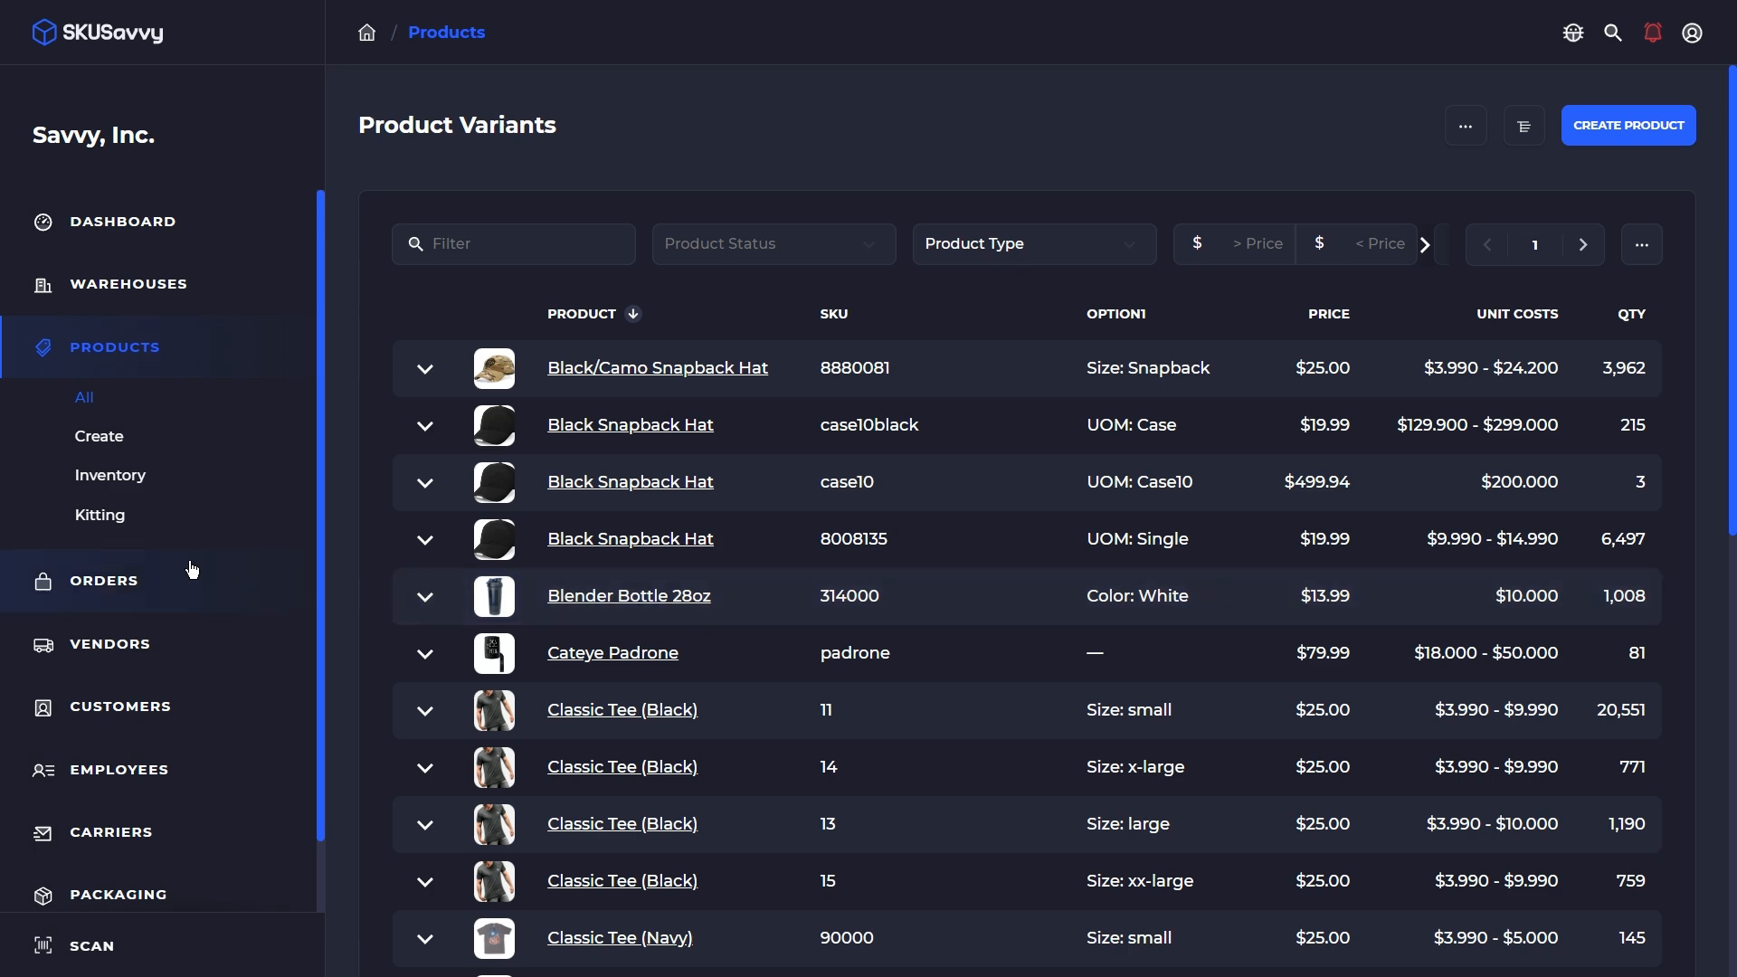
click(127, 581)
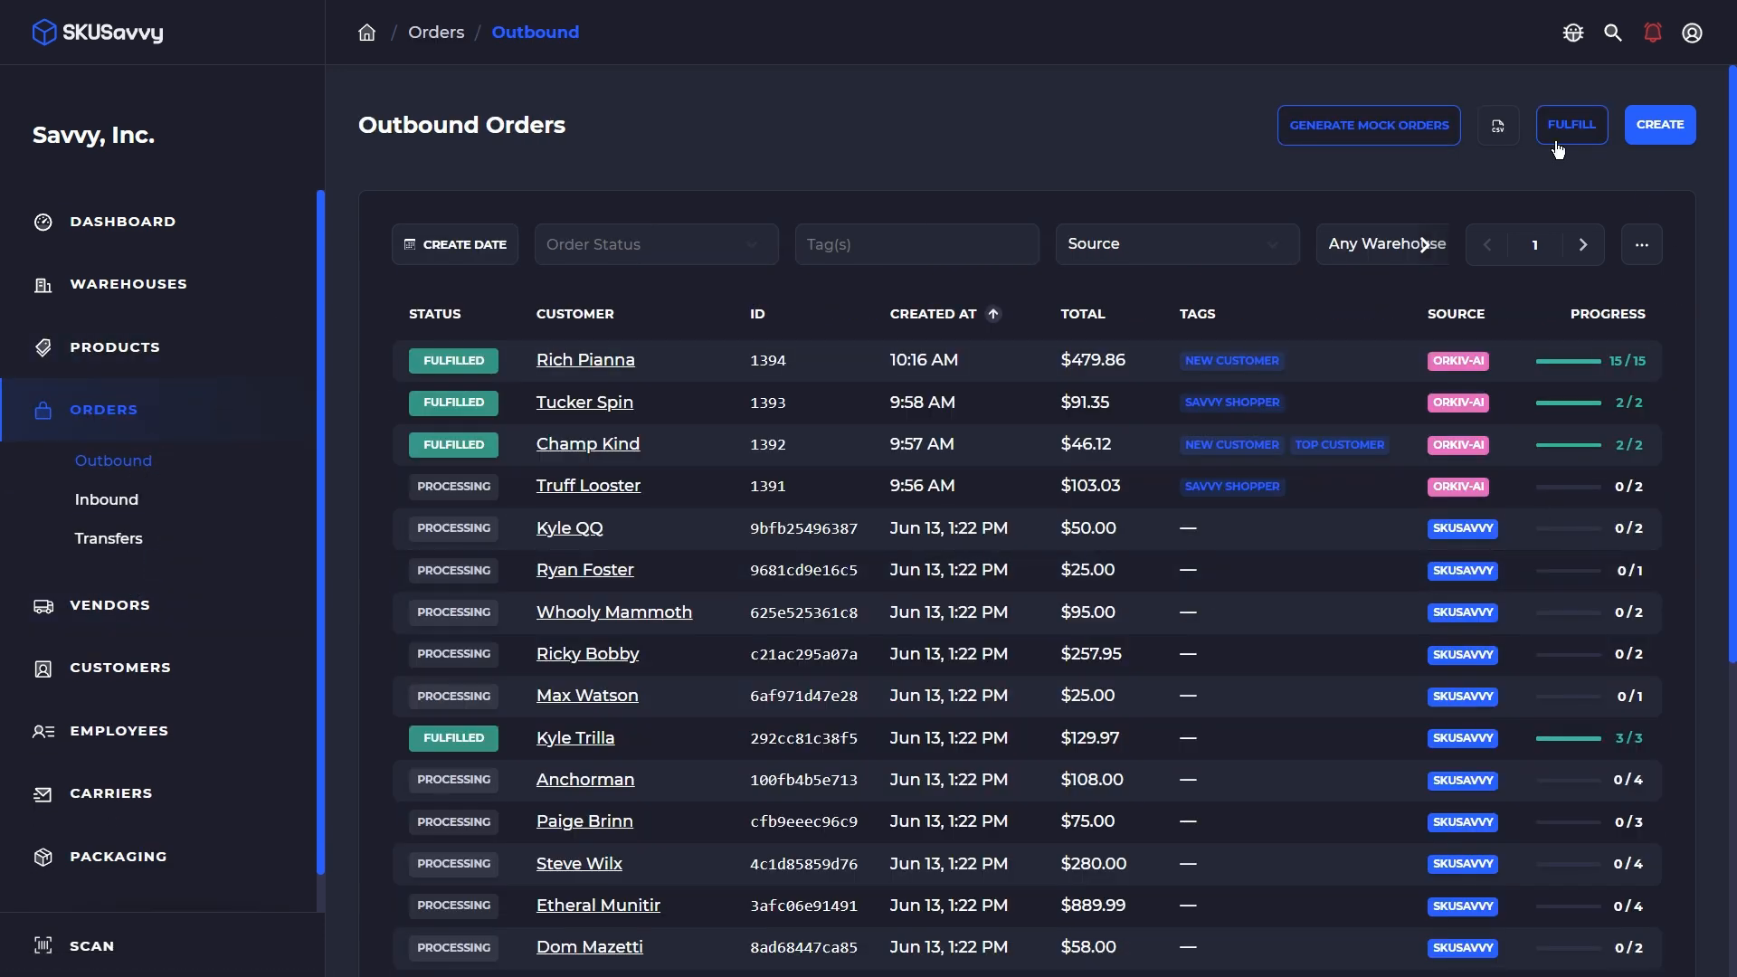
click(1500, 130)
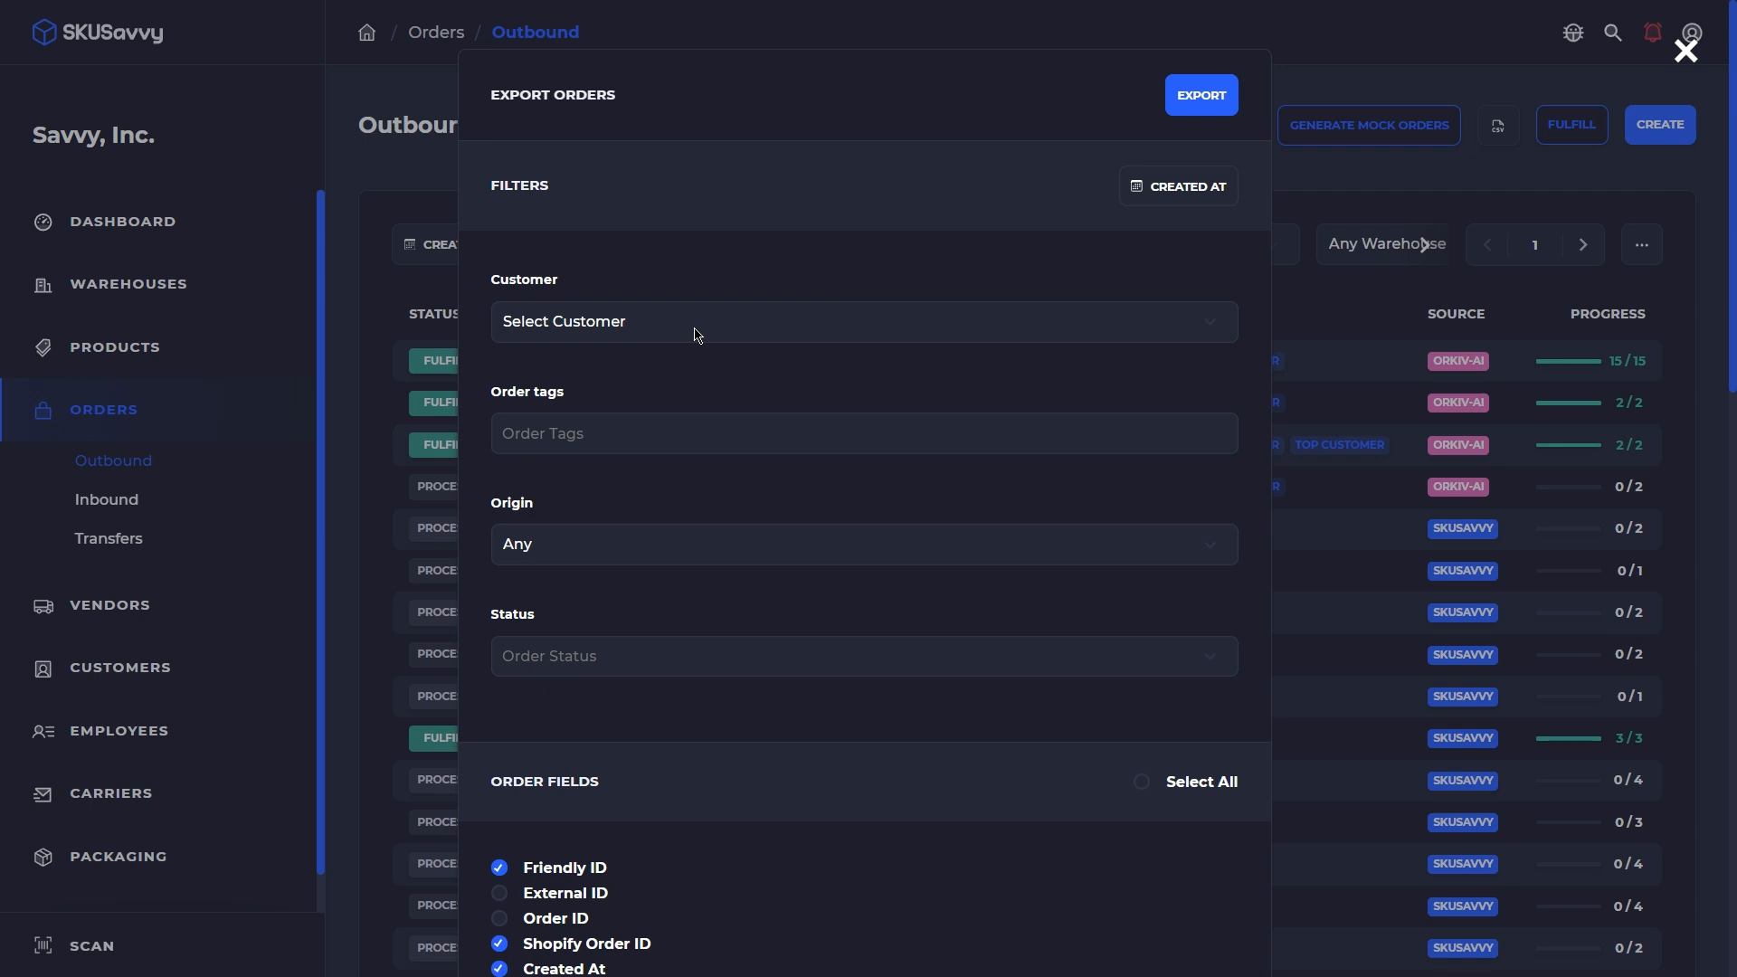
Review the outbound order export's filters, order tags, order fields, destination and origin fields, and item fields, and close it without exporting
click(627, 425)
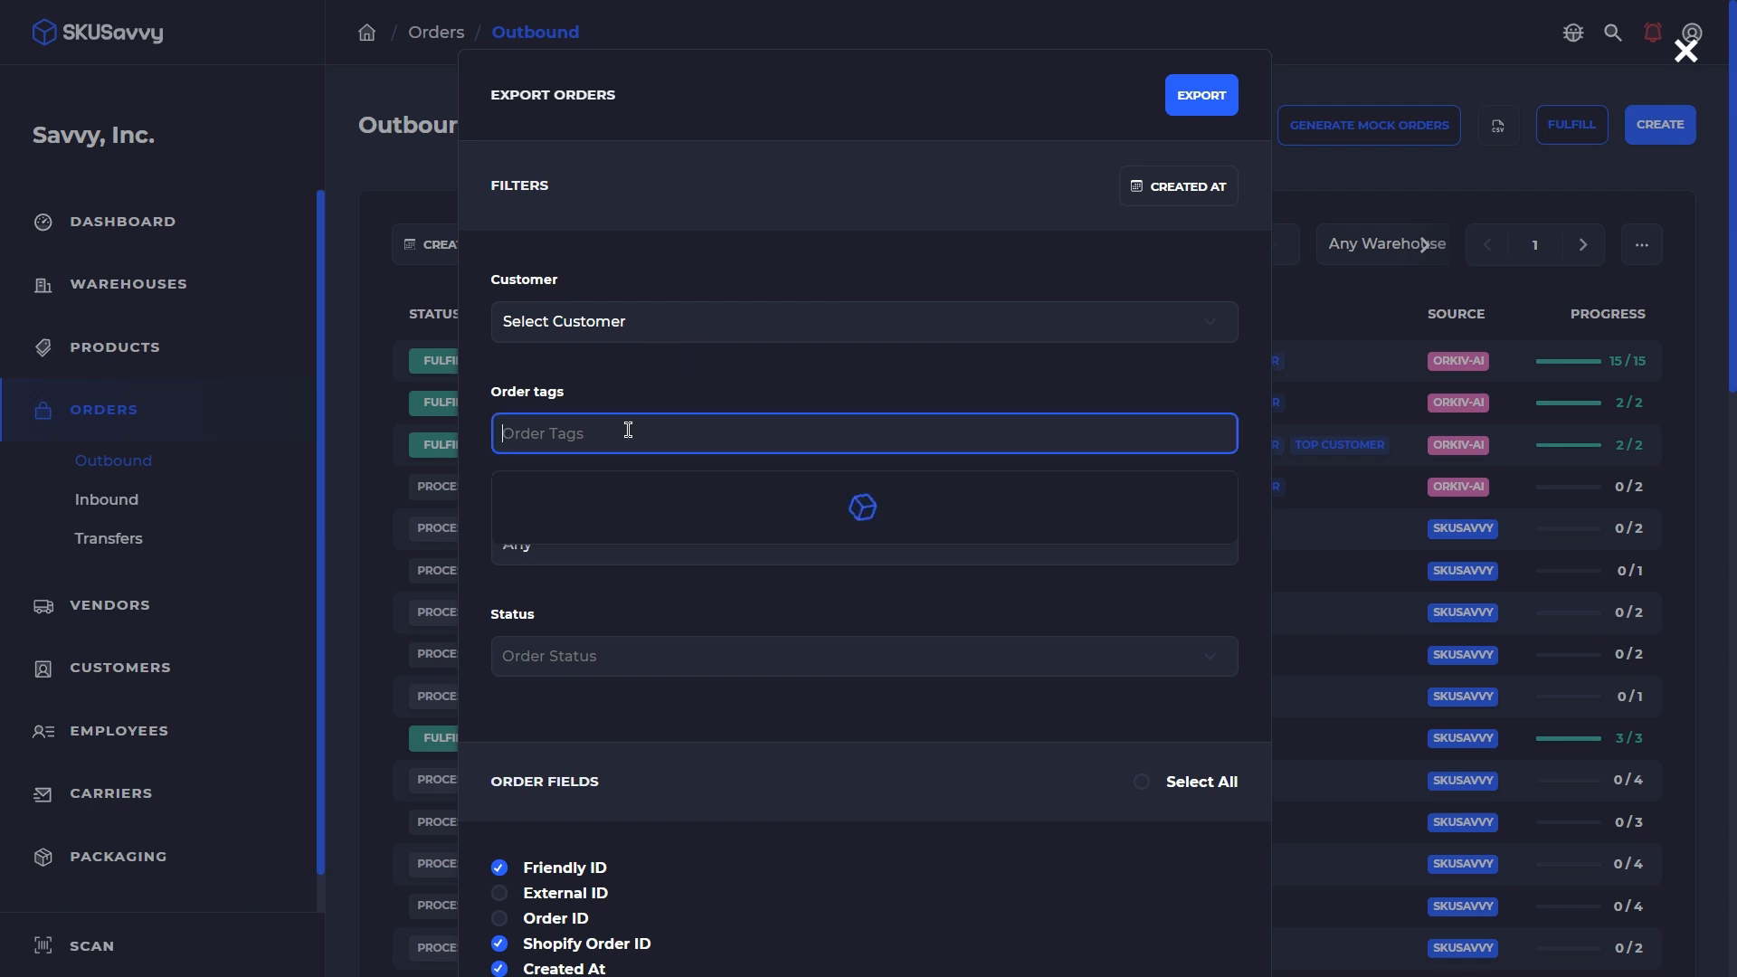
click(785, 389)
scroll(665, 534, down, 6)
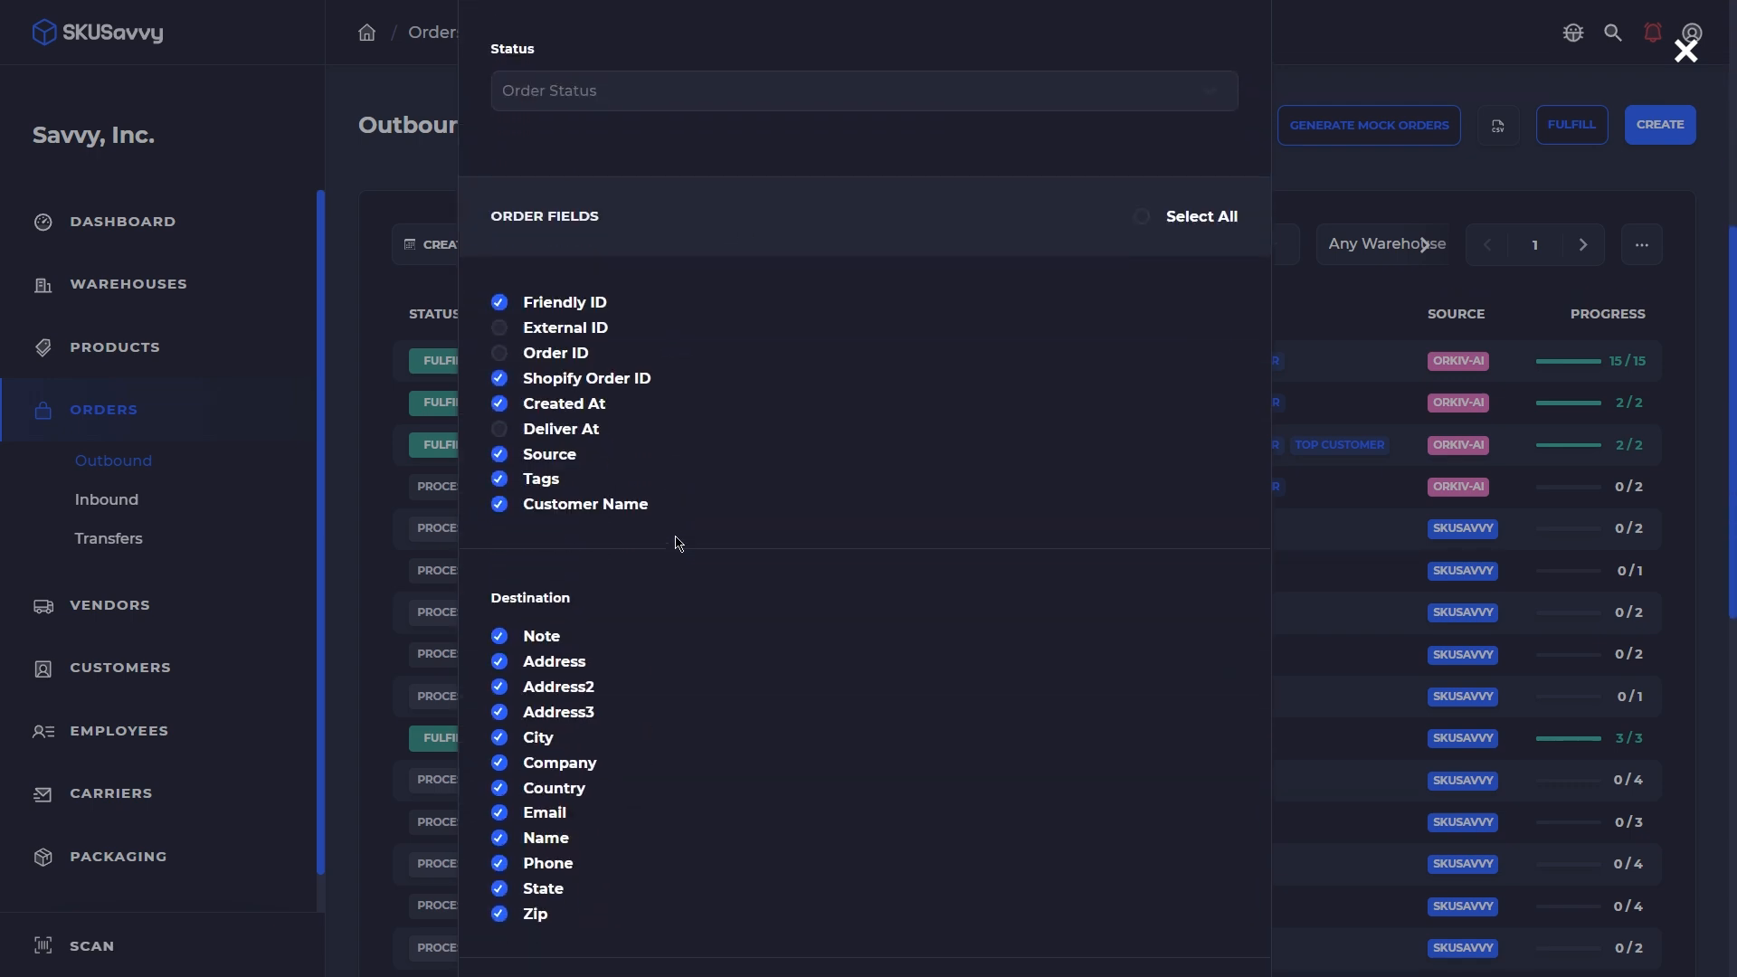
scroll(778, 371, down, 2)
scroll(764, 367, down, 7)
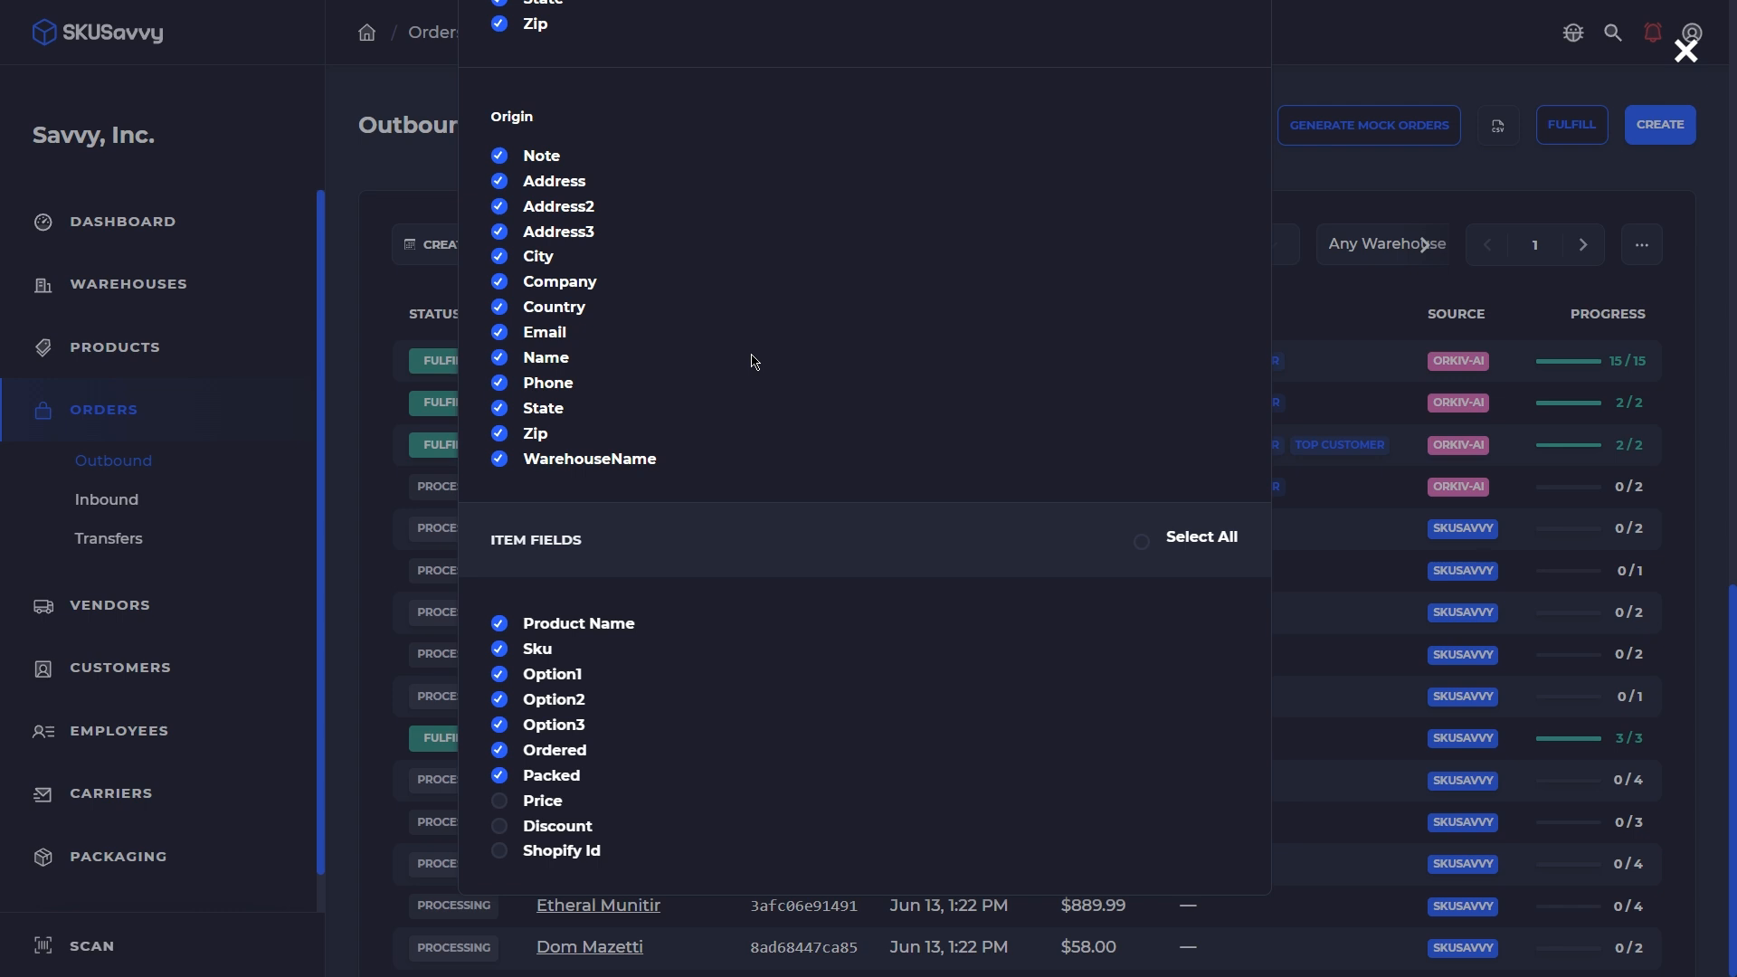
scroll(679, 380, up, 1)
scroll(679, 380, down, 1)
click(1408, 191)
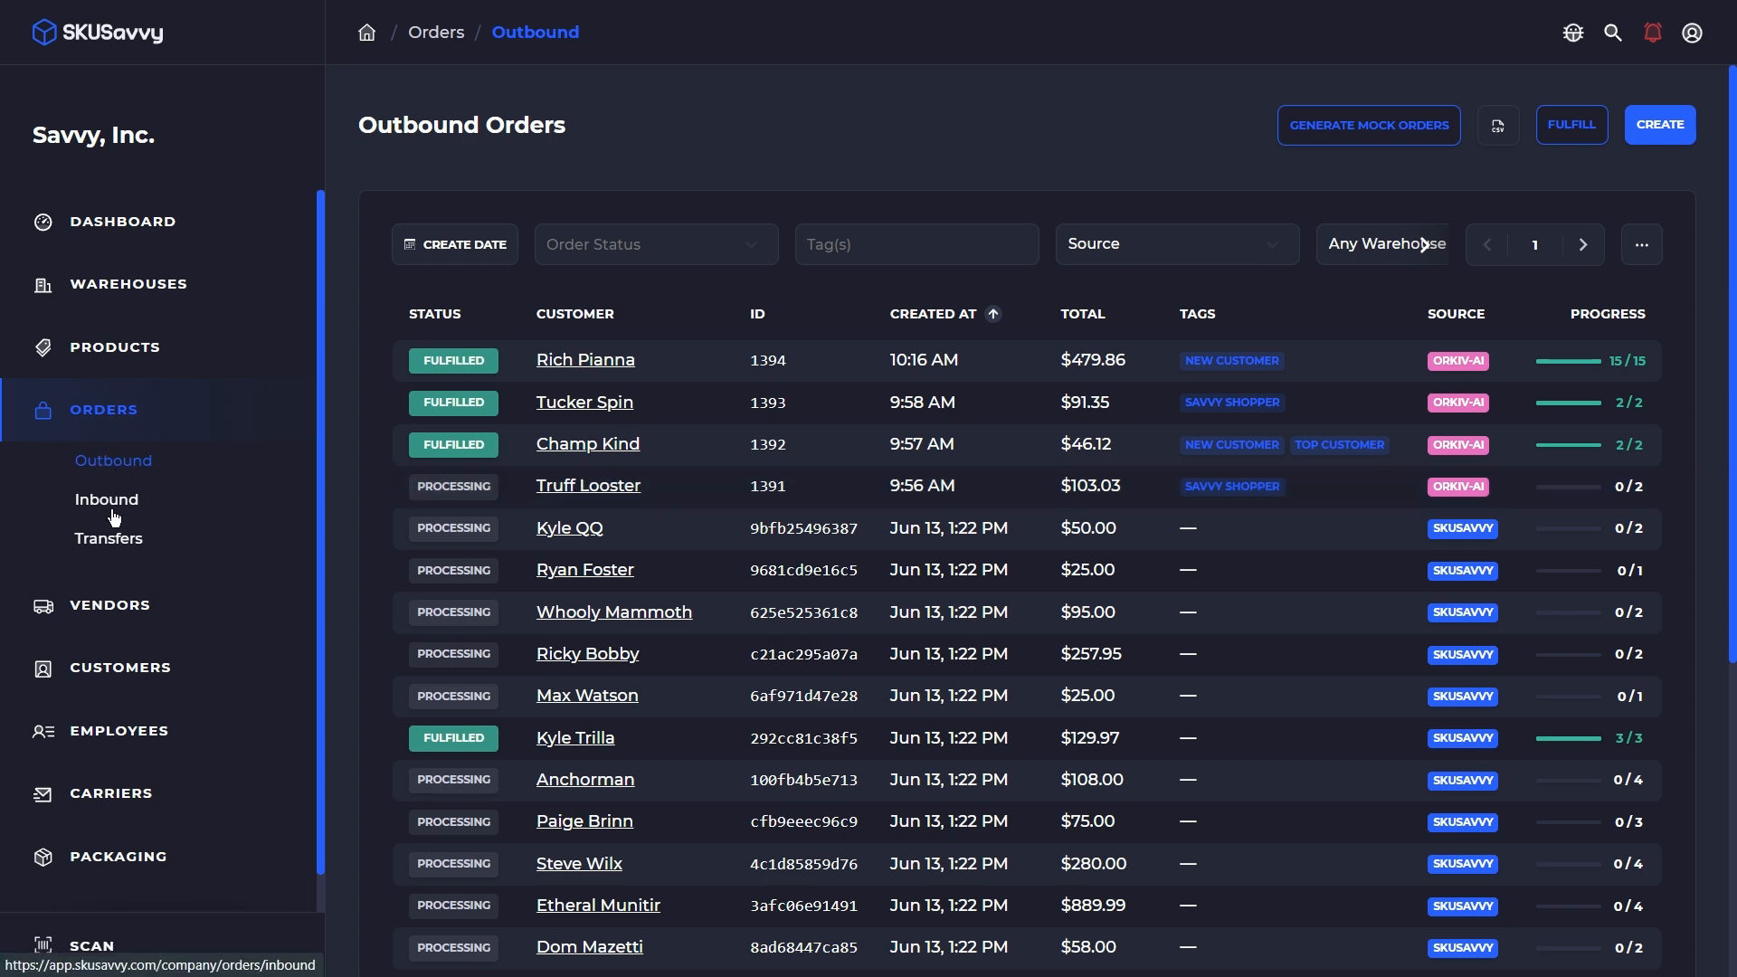
Open the items of the vendor Ollys and check its unit cost export options, closing them without exporting
click(127, 614)
click(531, 817)
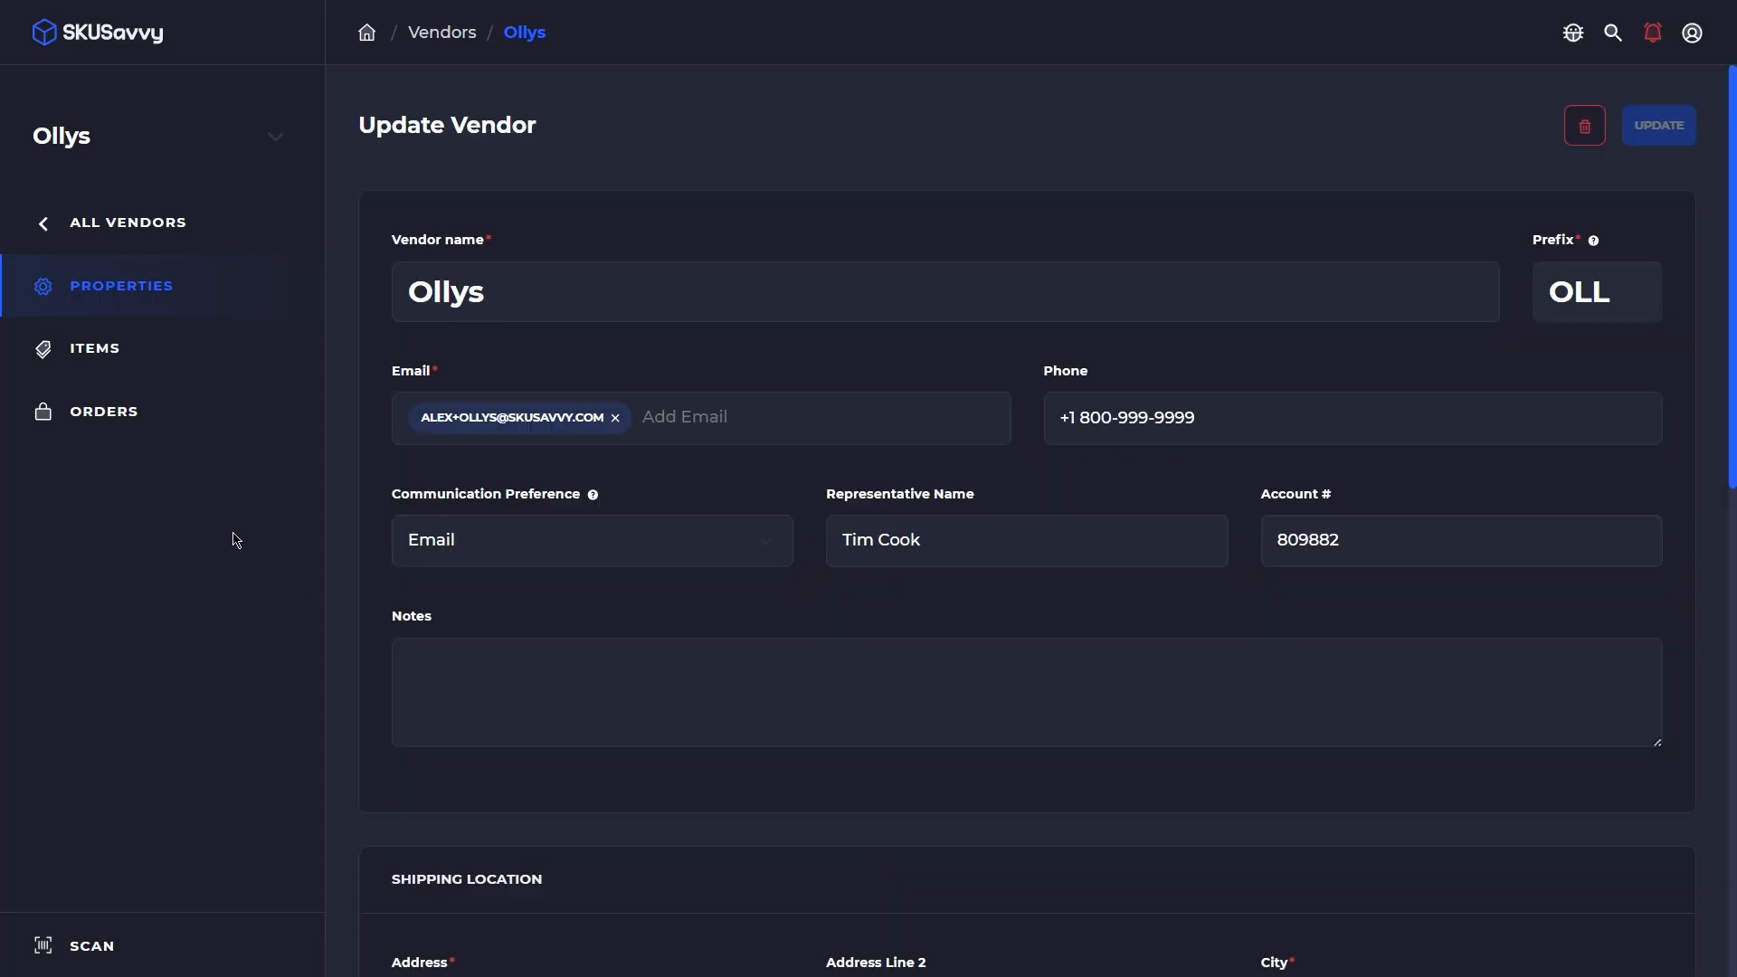
click(163, 351)
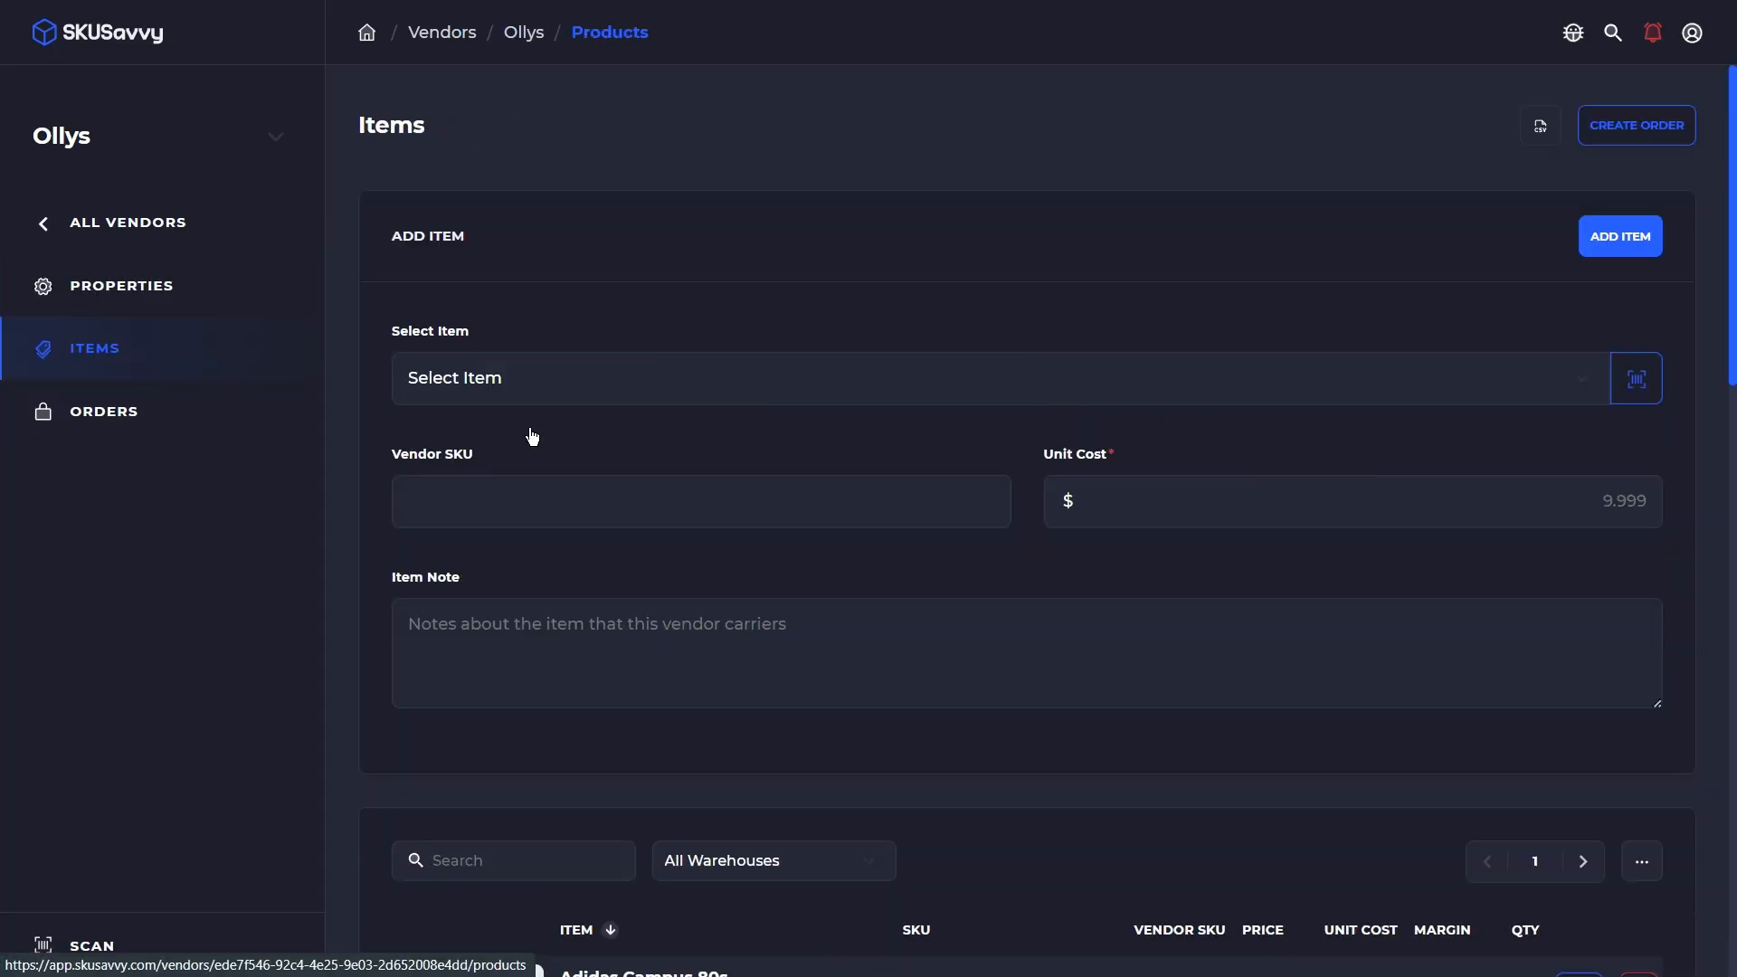
click(1539, 126)
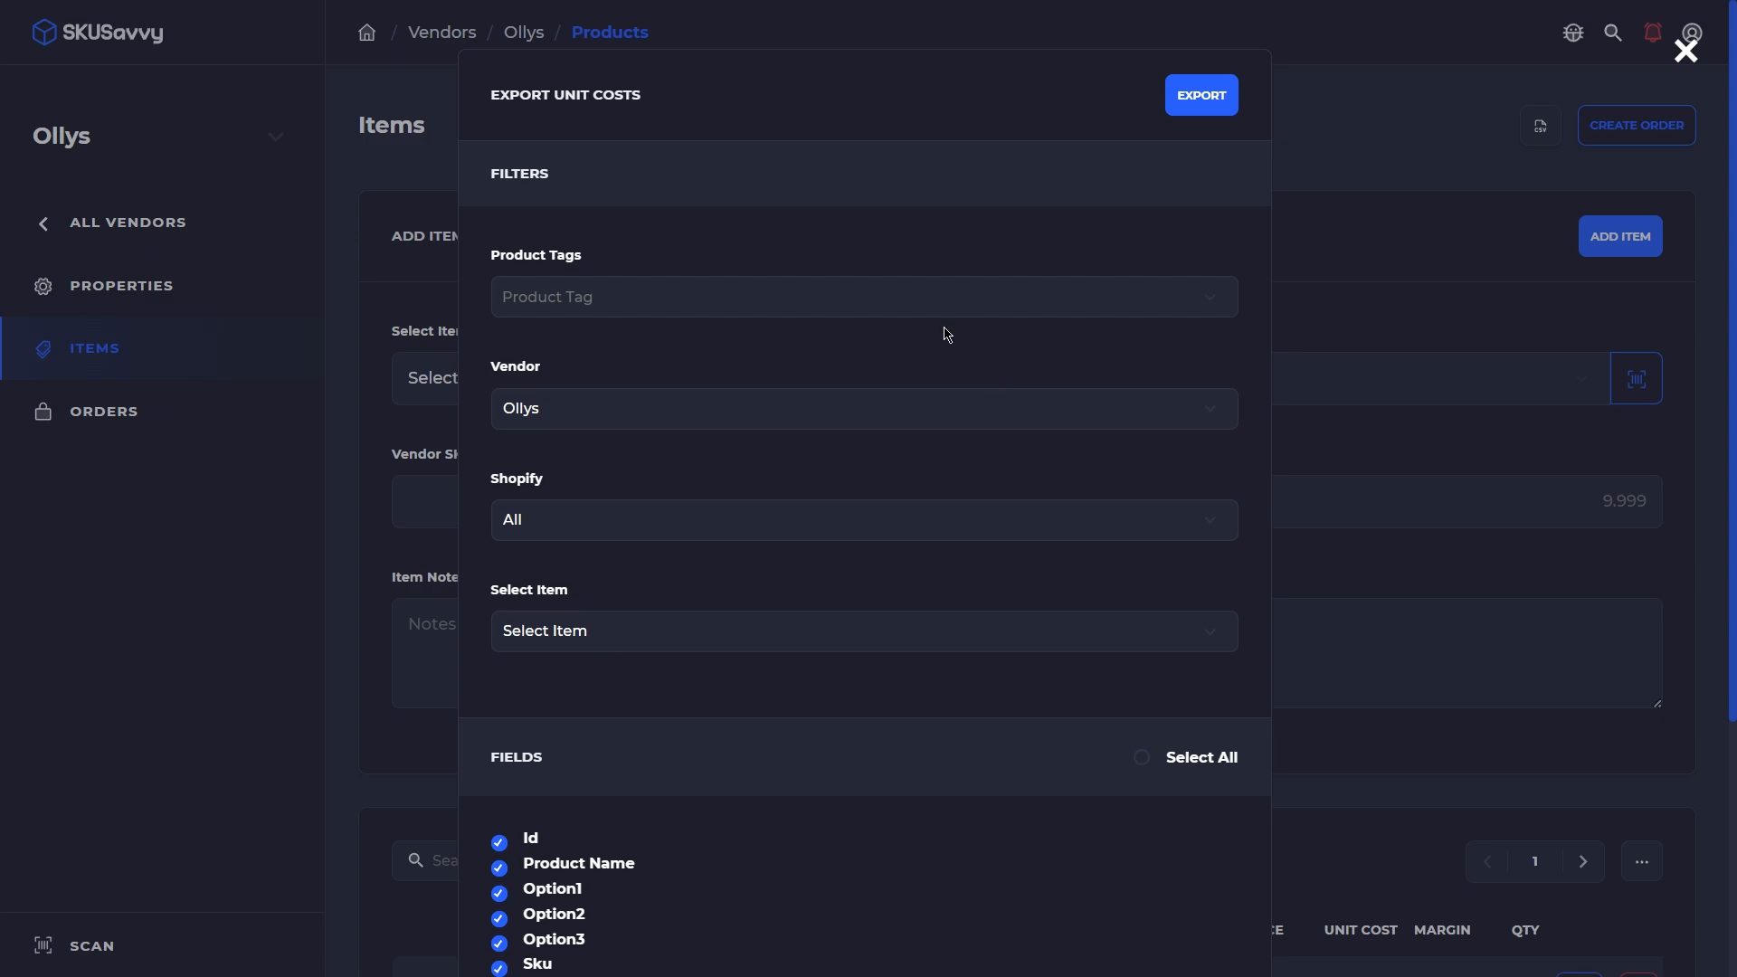
click(407, 220)
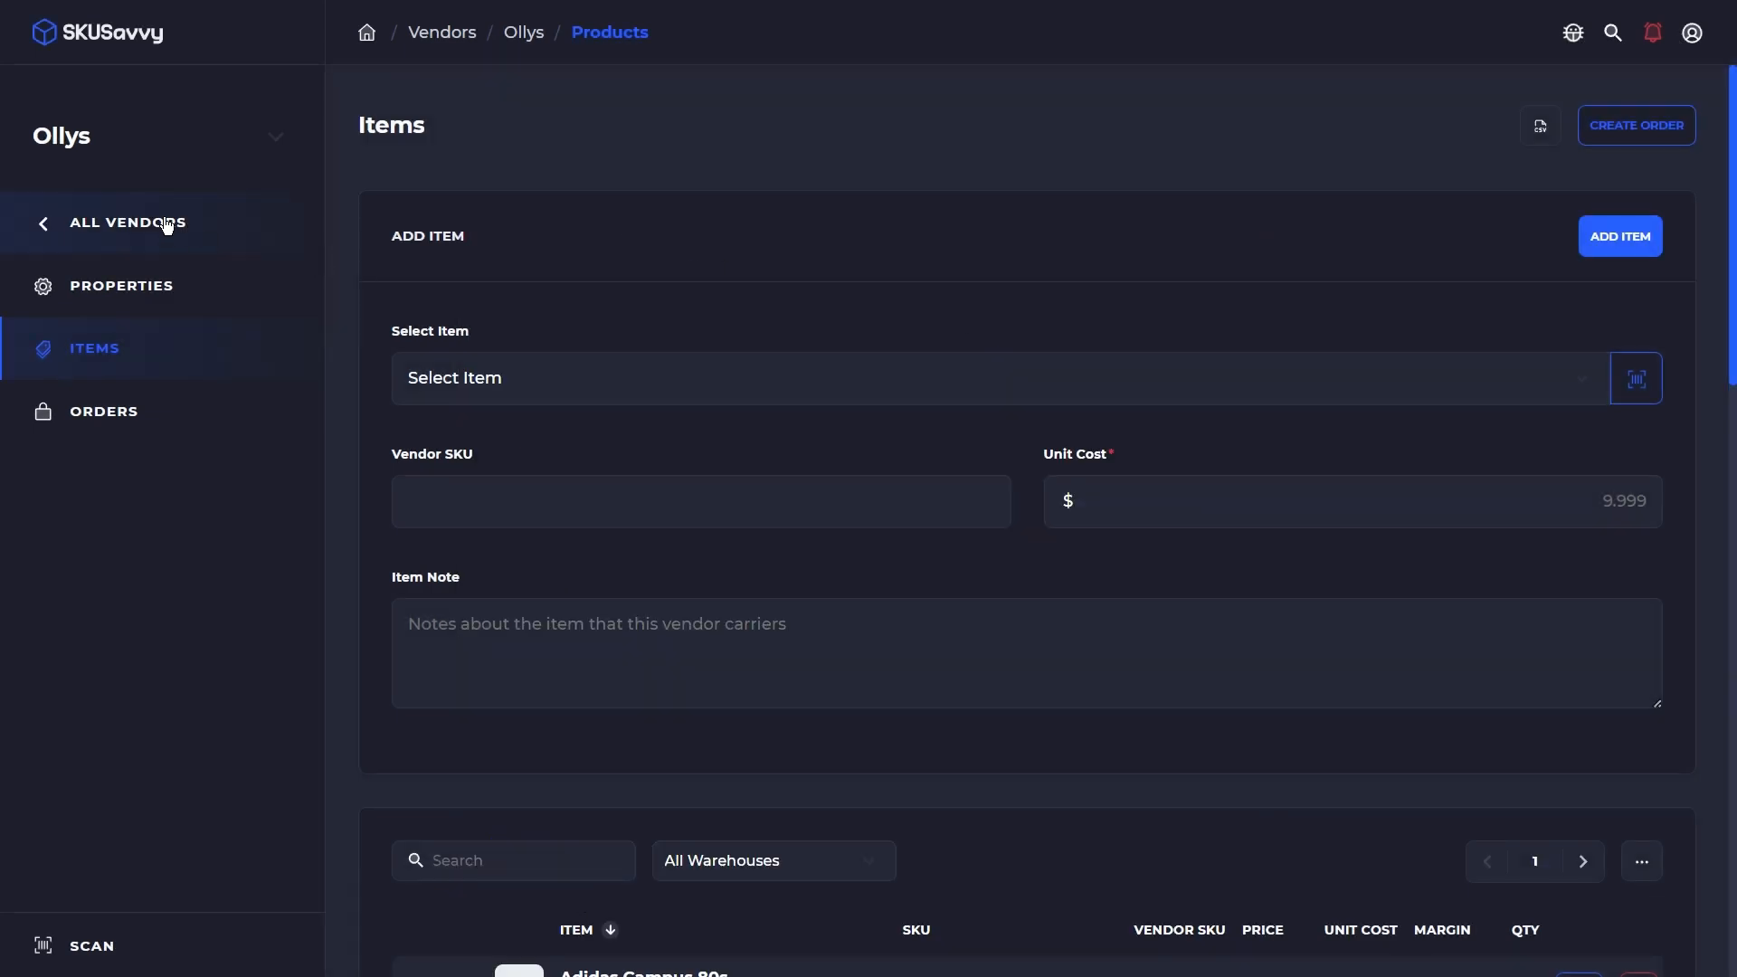
Go from the vendor to the company-wide product inventory and review its export filters and fields, closing them without exporting
click(166, 226)
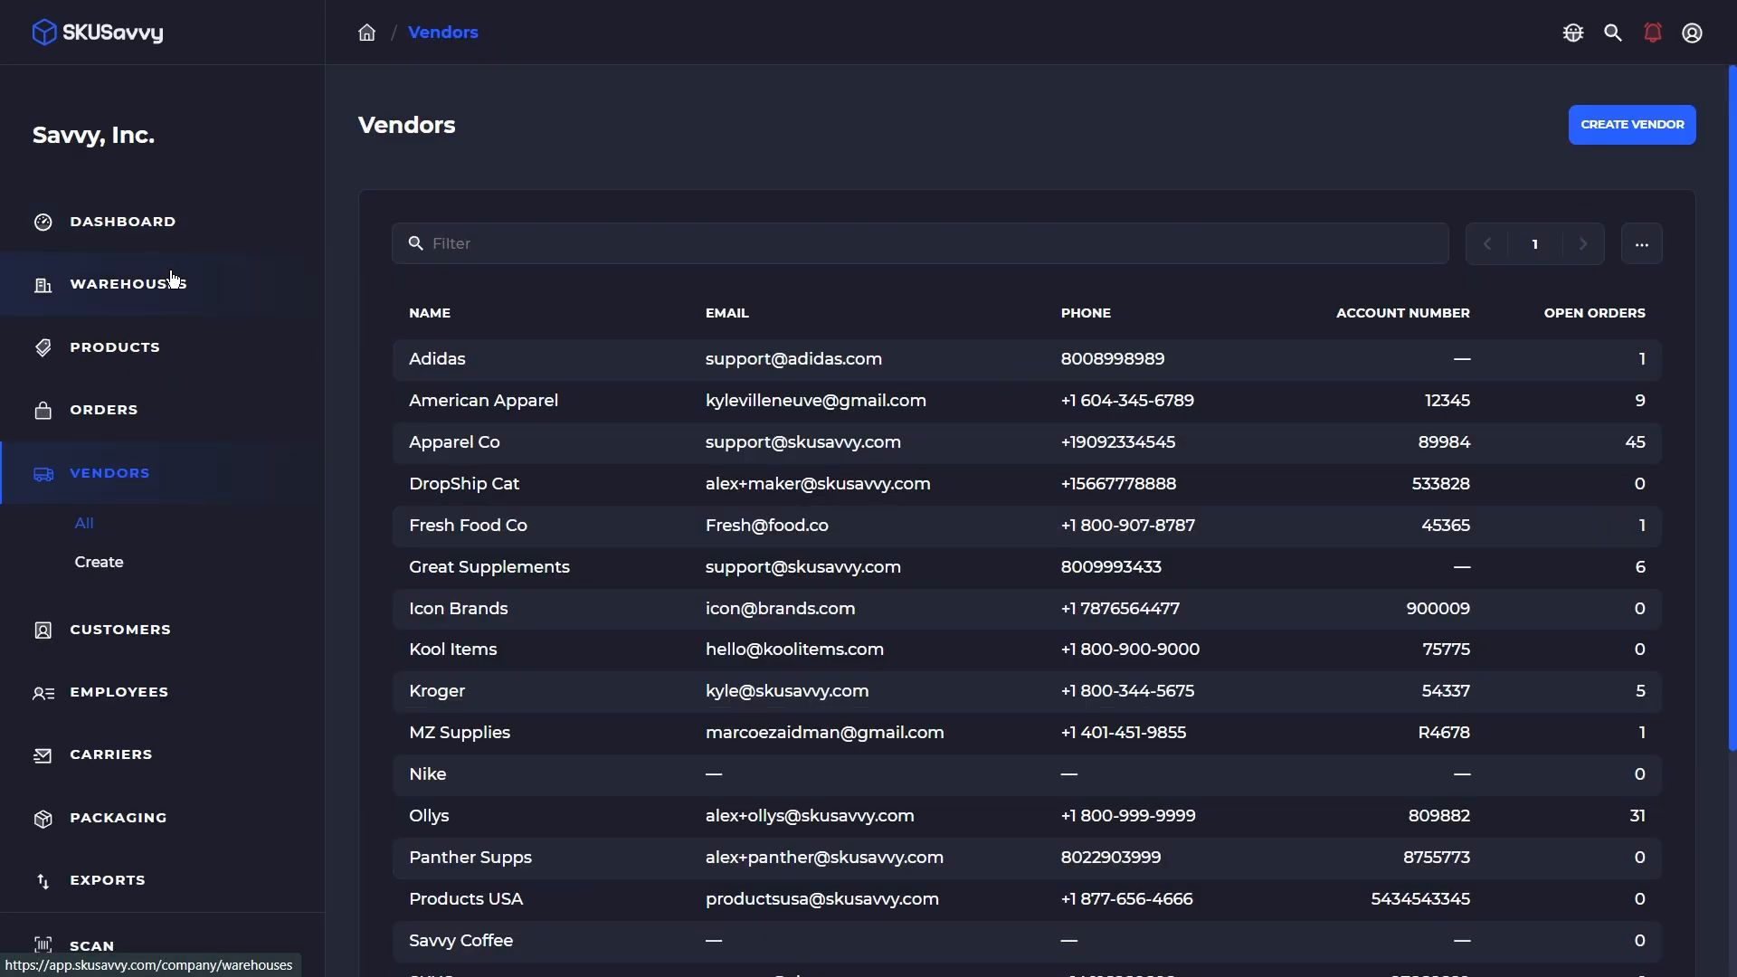
click(152, 345)
click(136, 474)
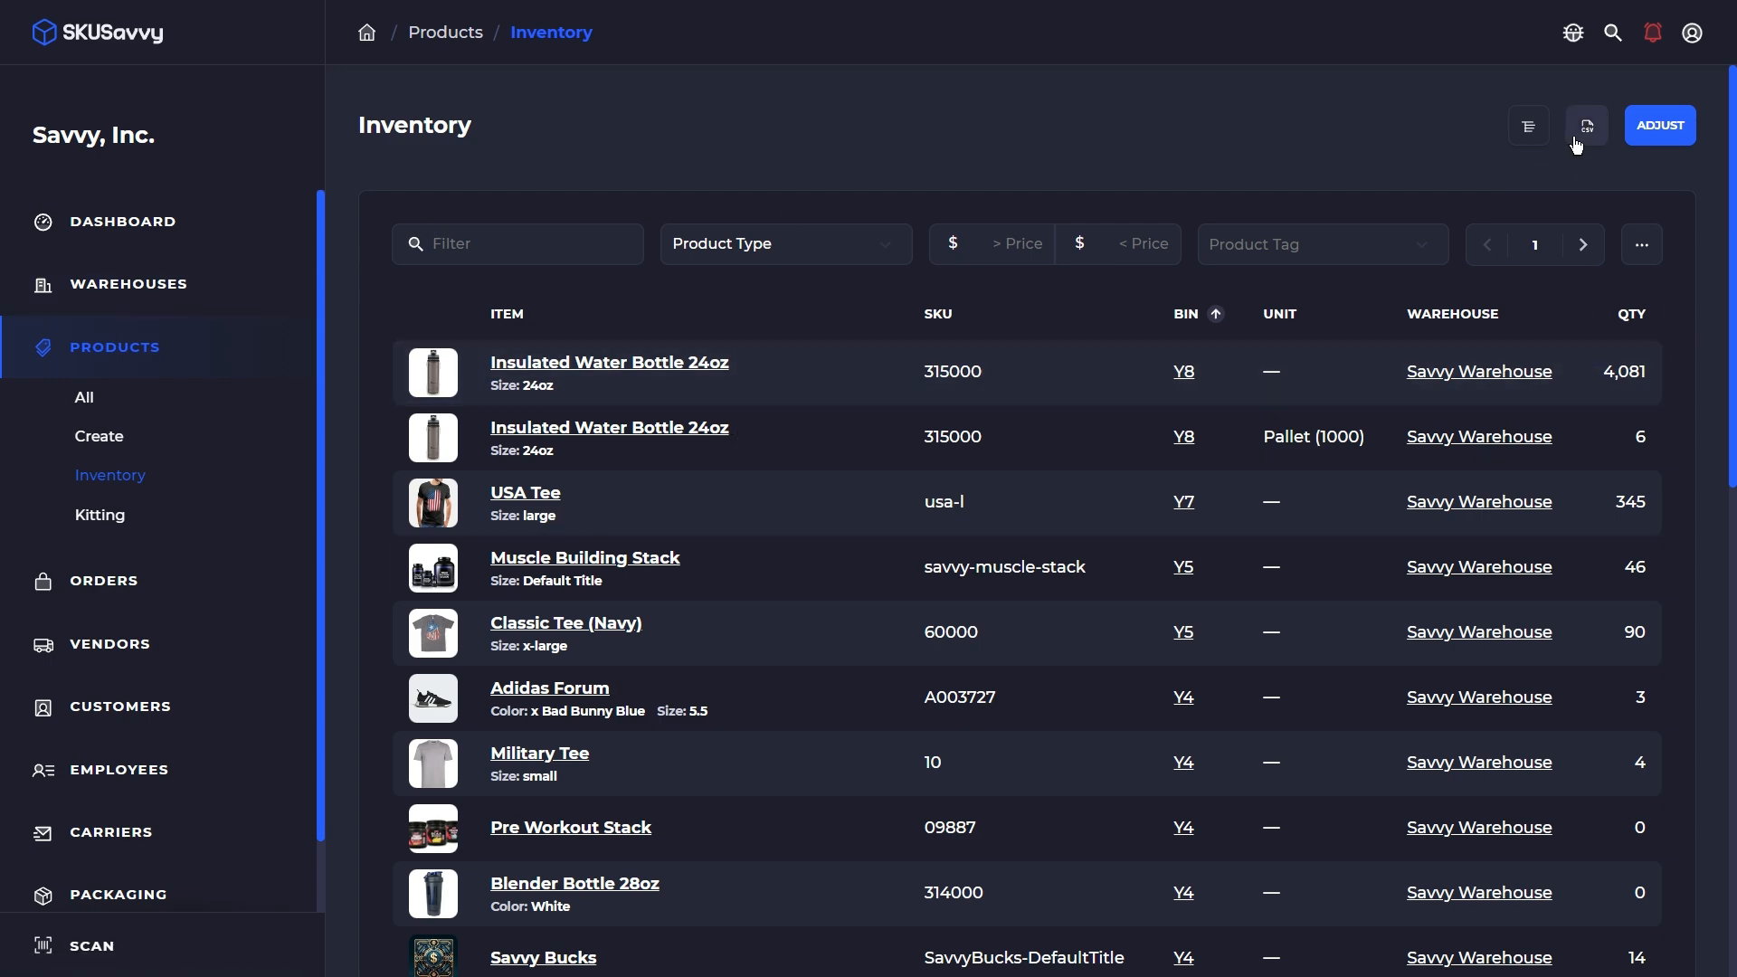
click(1590, 134)
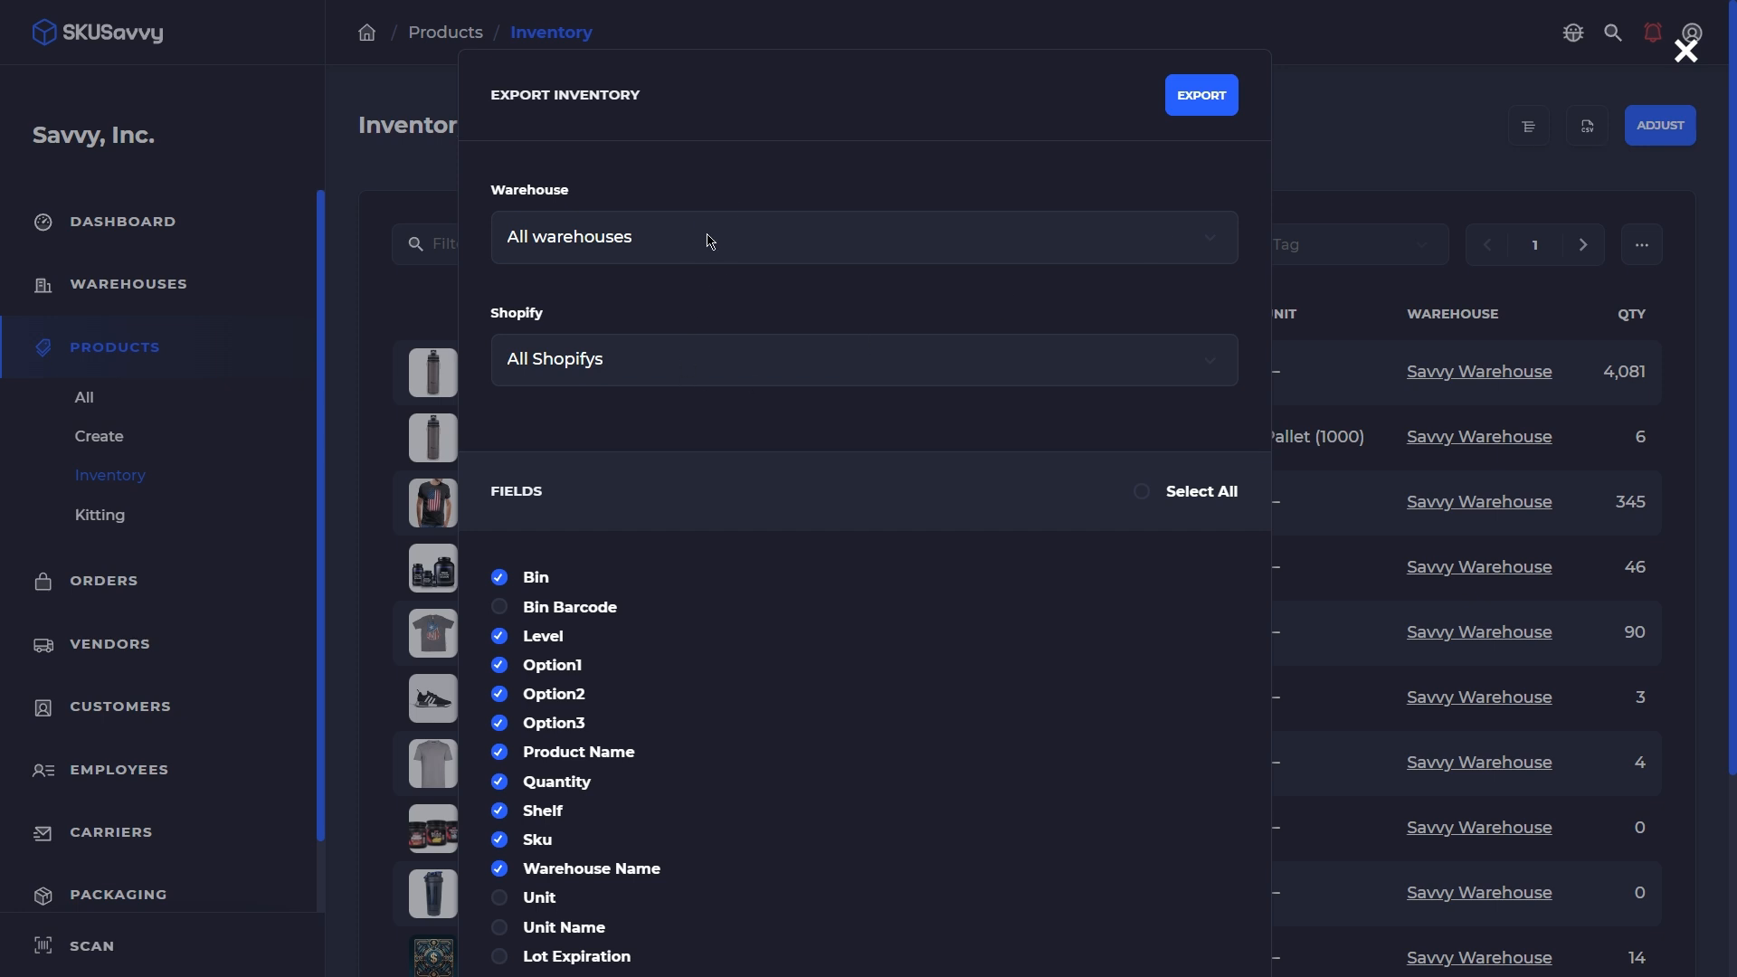
scroll(738, 425, down, 3)
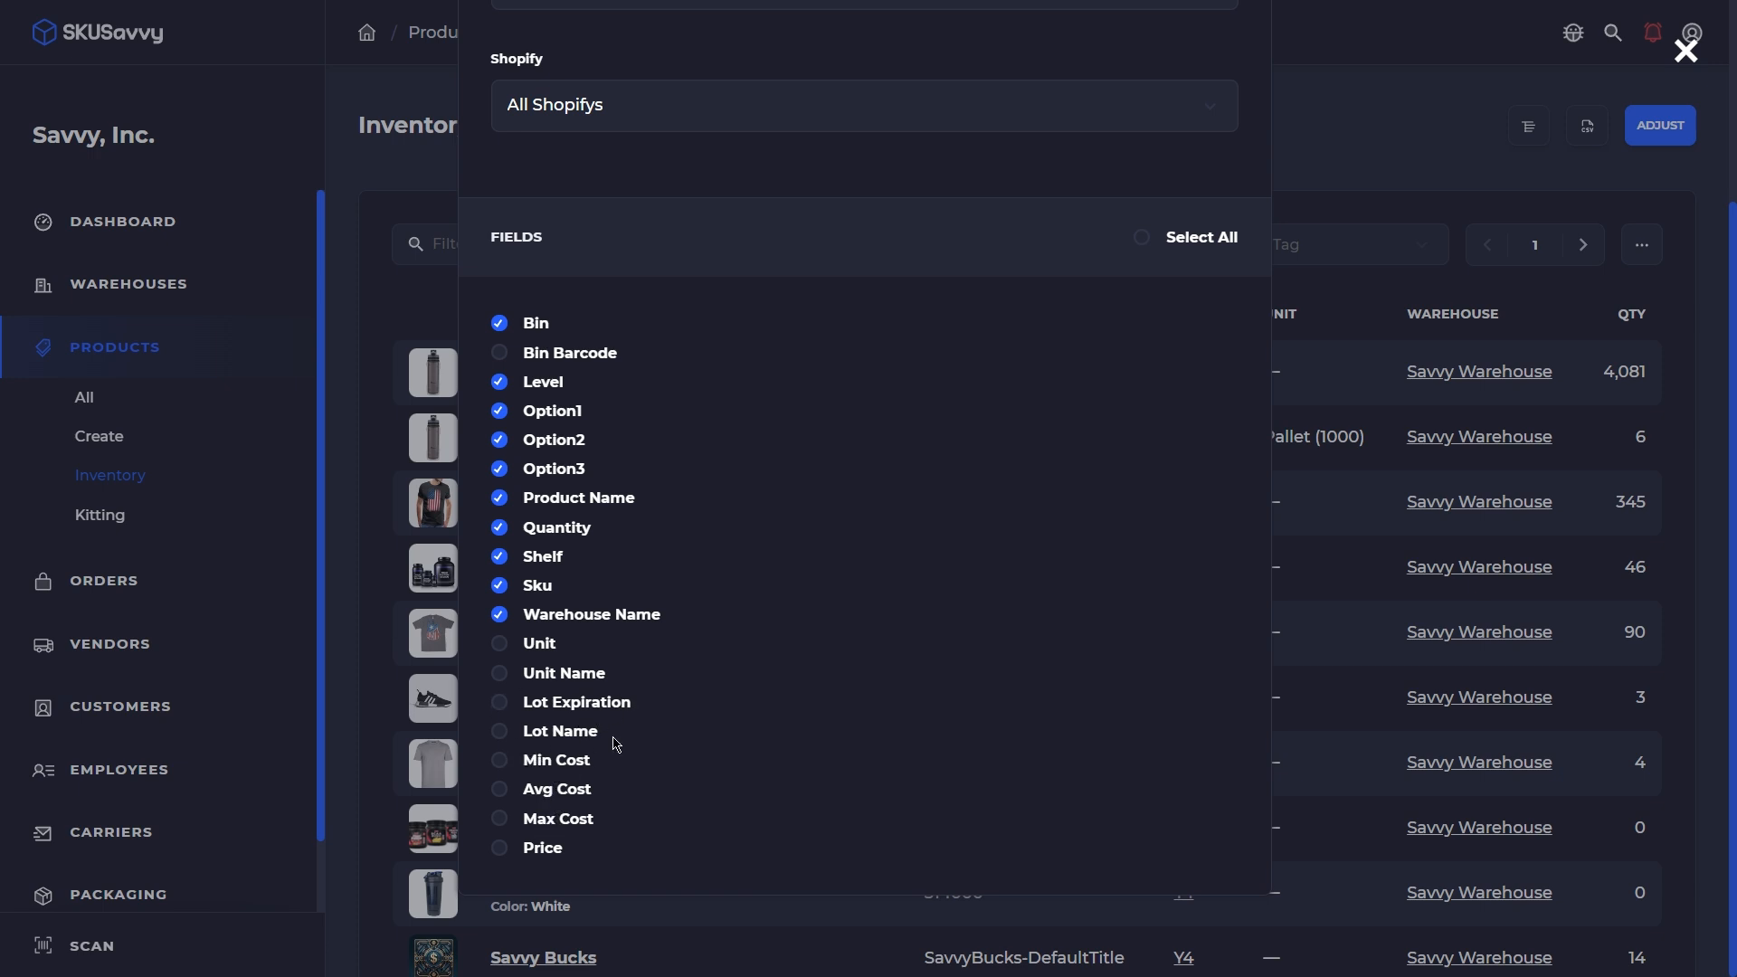
scroll(743, 767, up, 3)
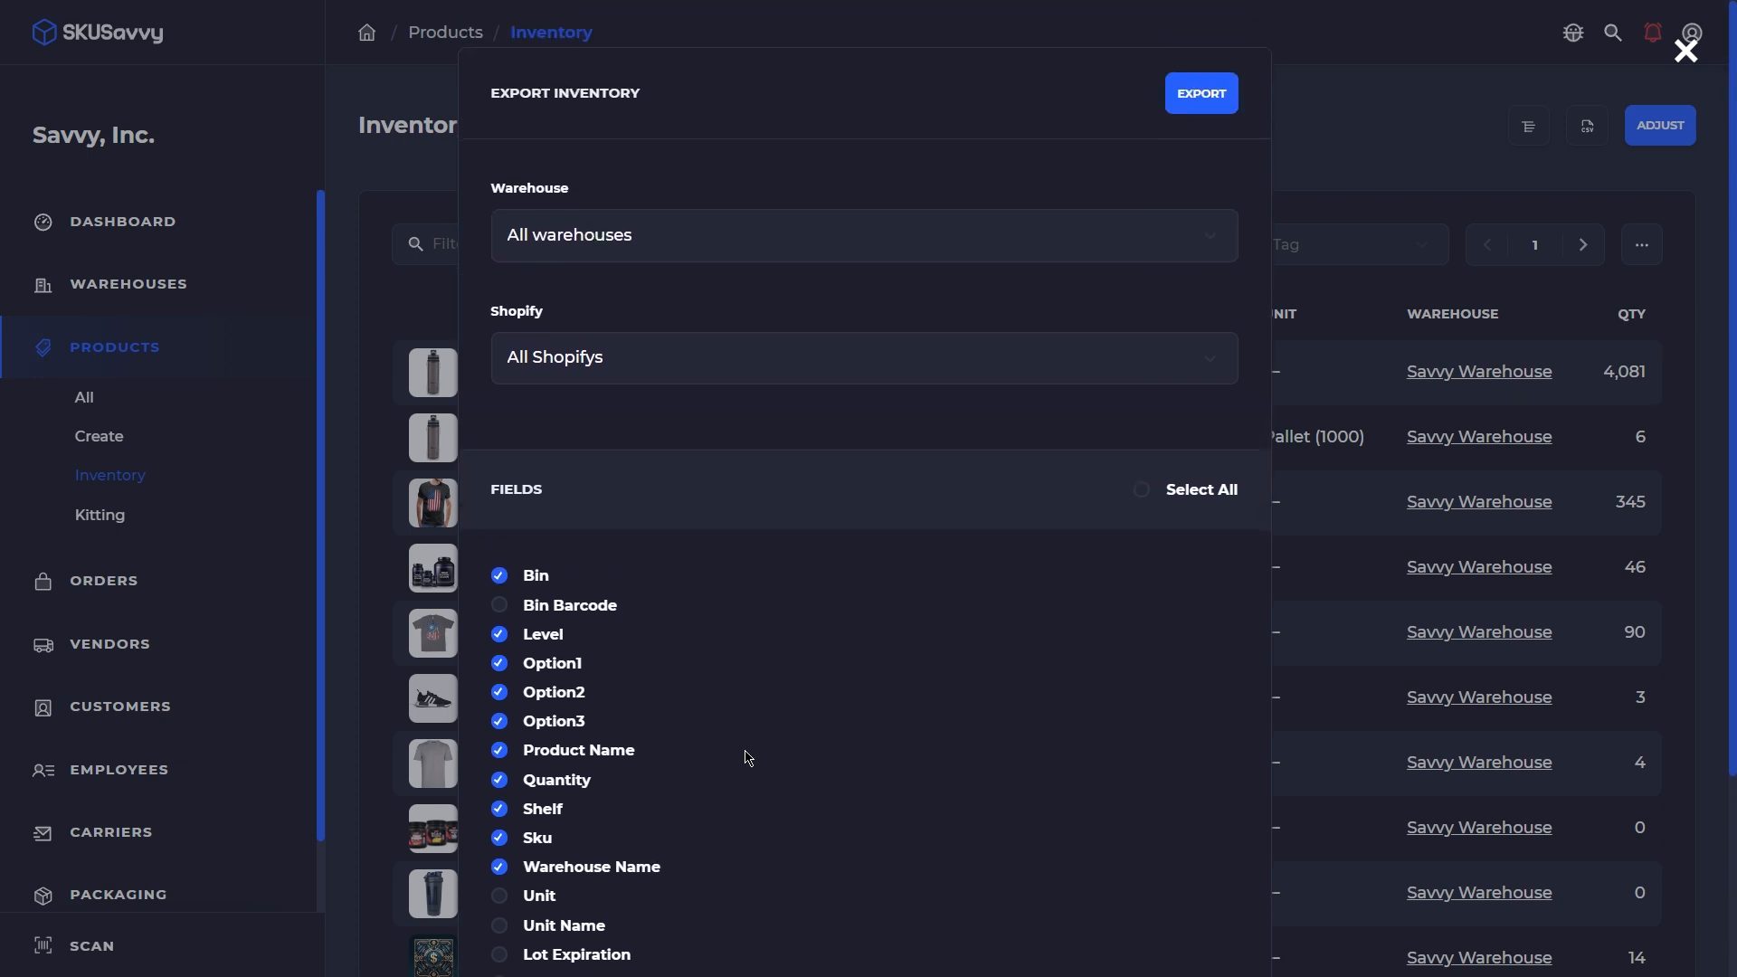
click(1339, 145)
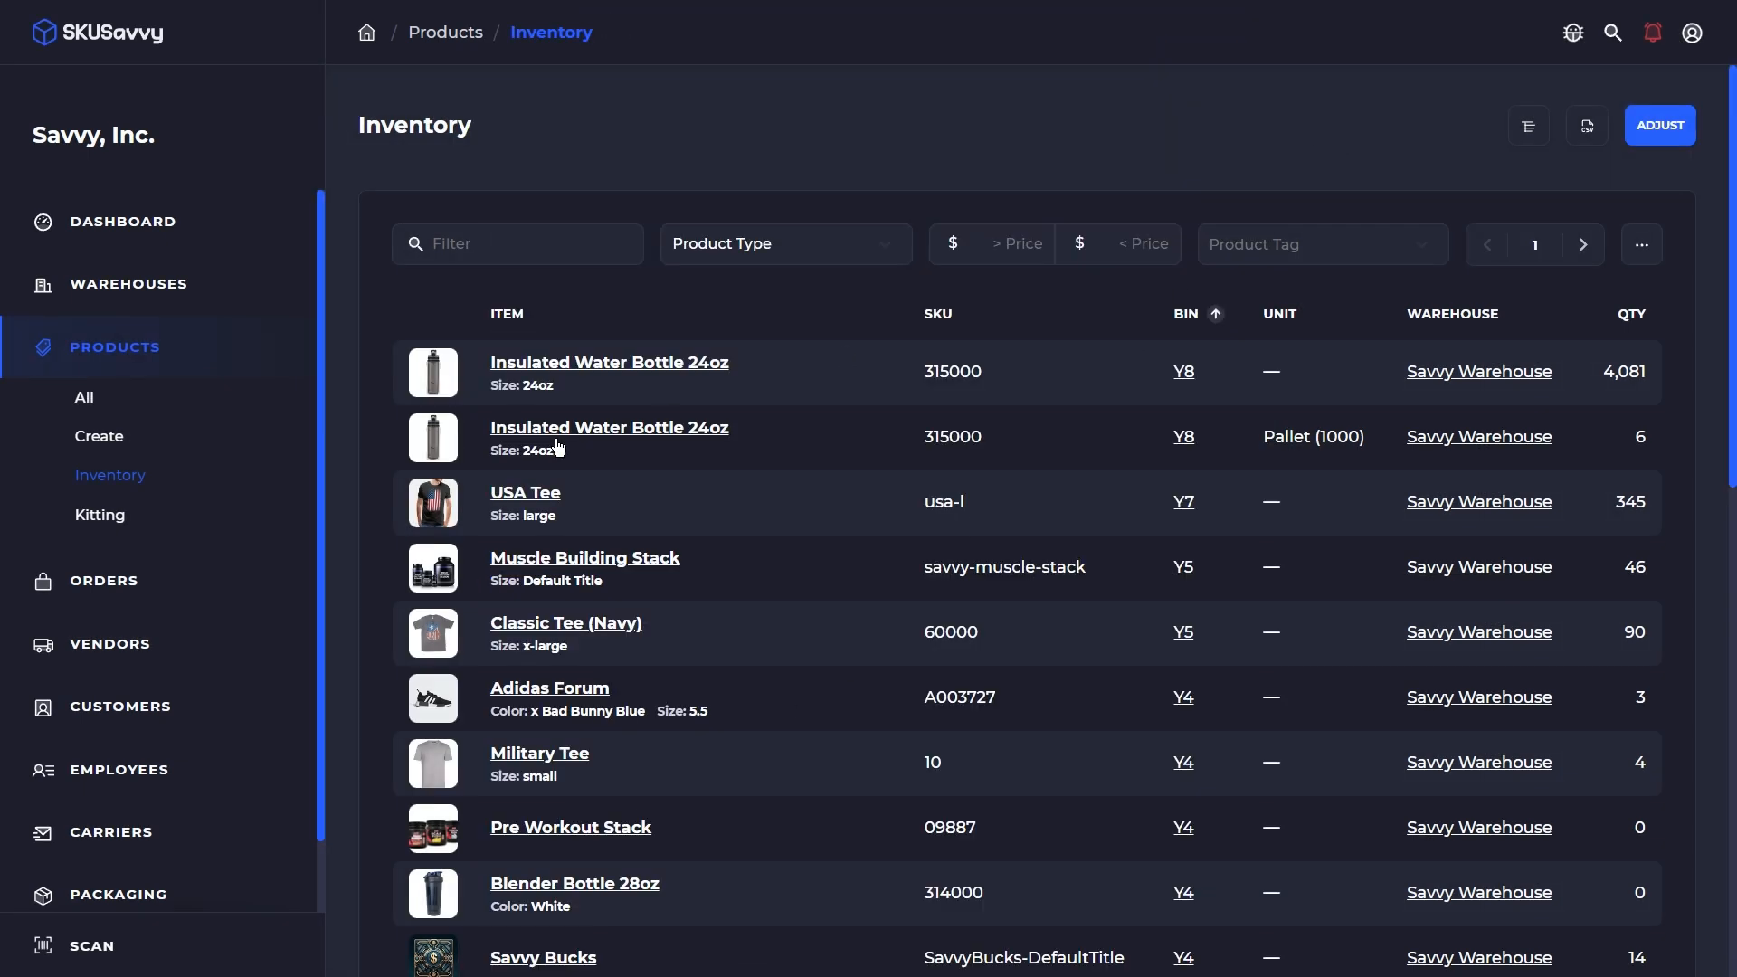
Open the company's list of generated exports
scroll(208, 669, down, 1)
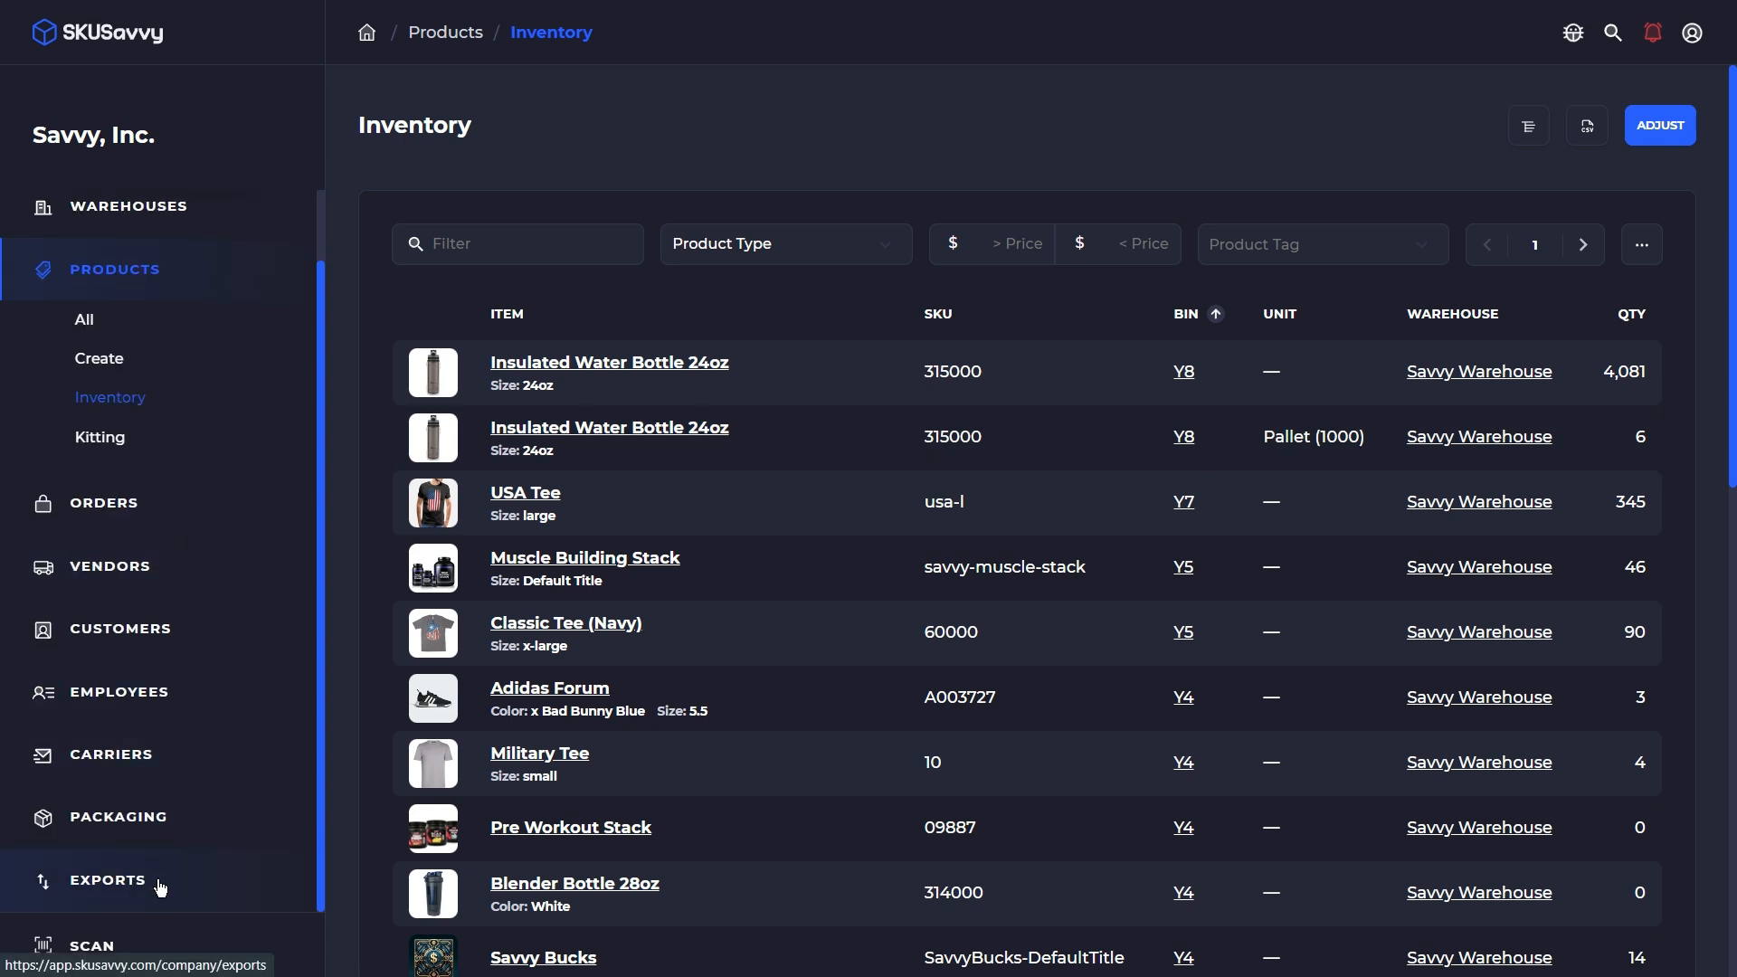
click(135, 877)
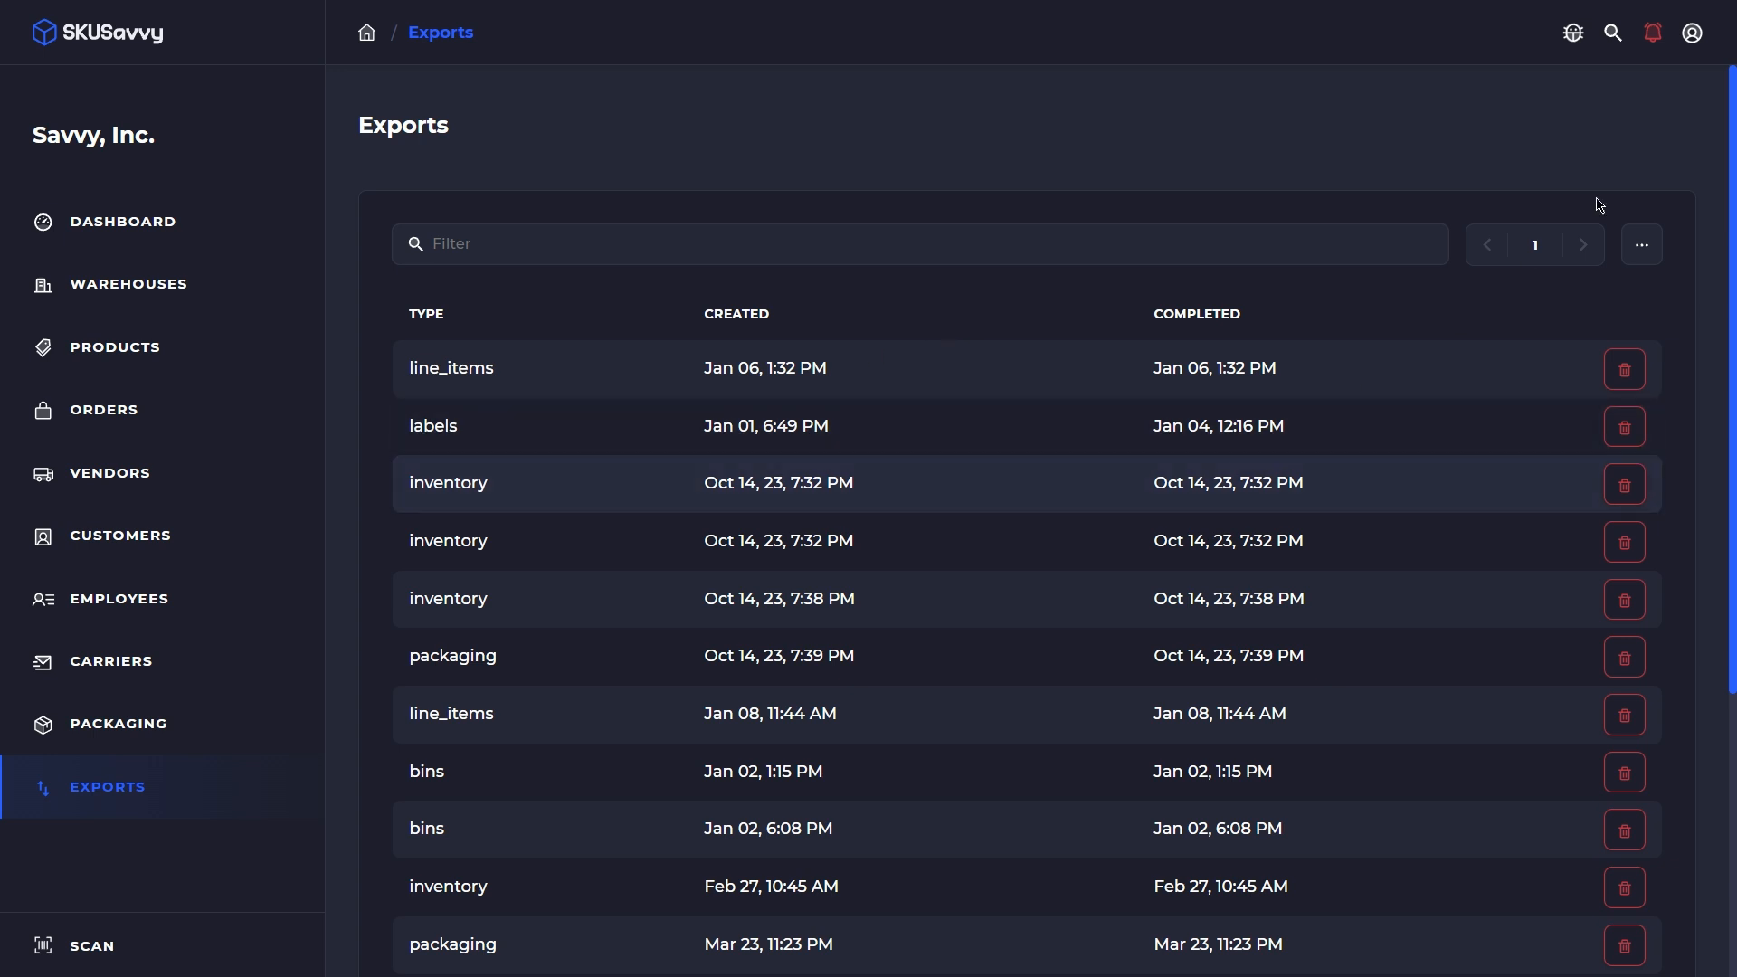
Open the support ticket form, check the available ticket types and description field, and close it without creating a ticket
click(1573, 36)
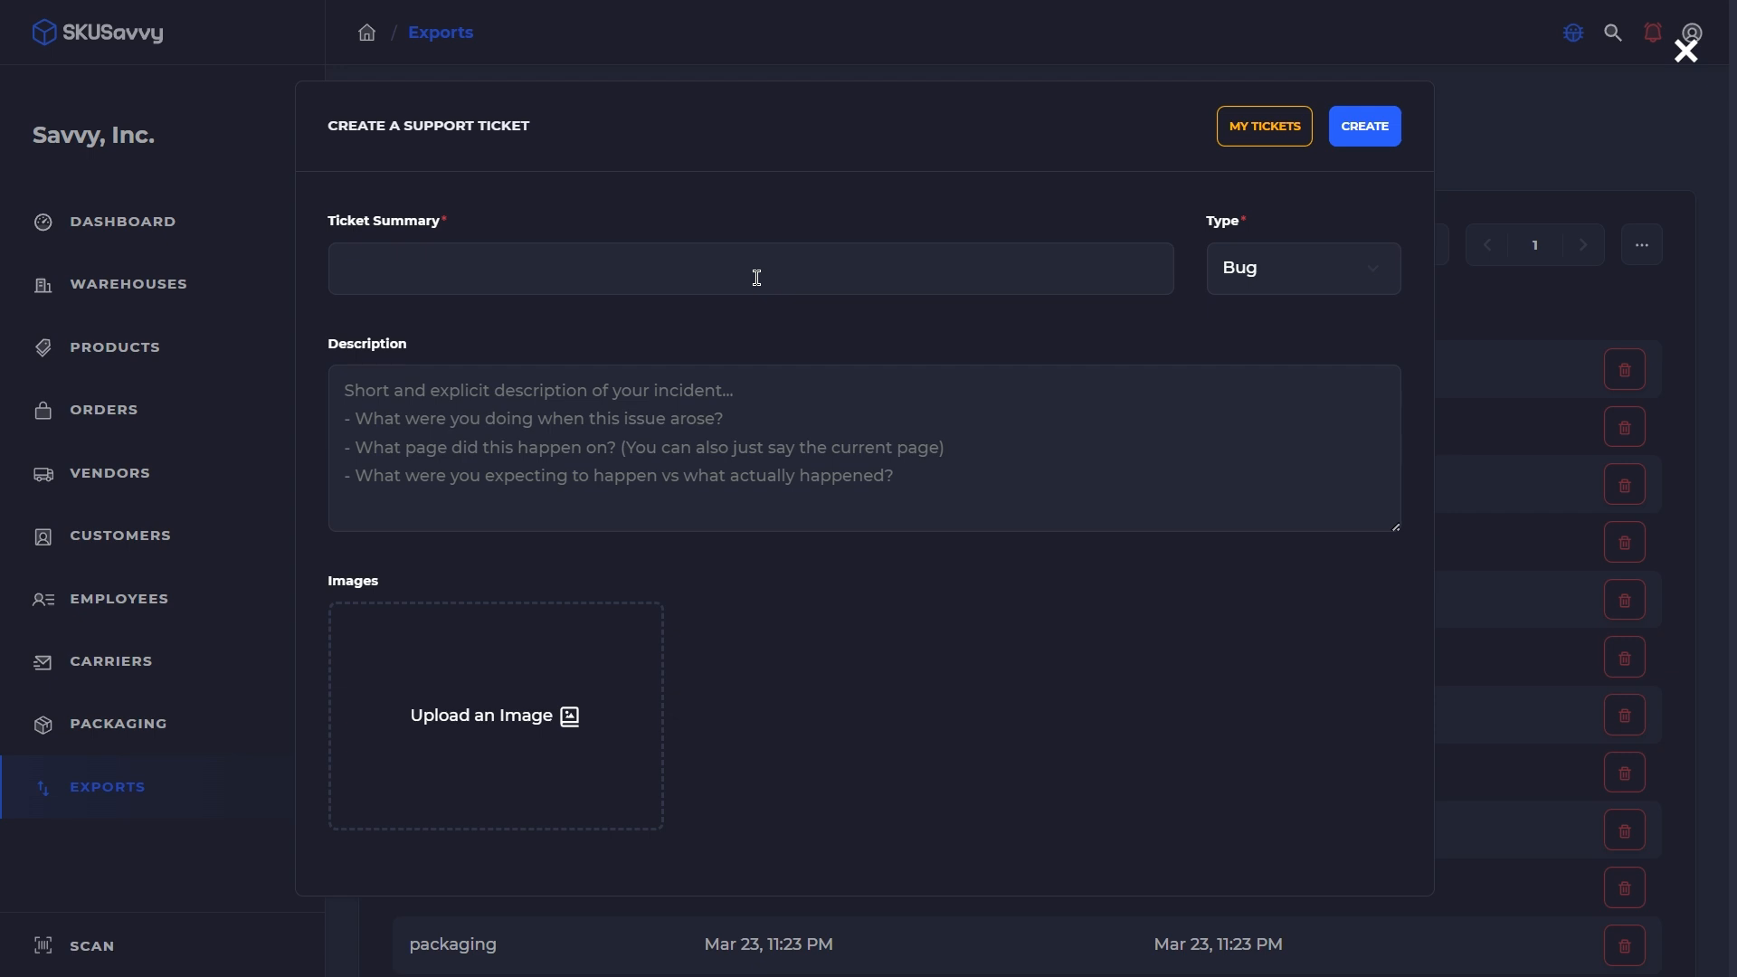
click(1272, 288)
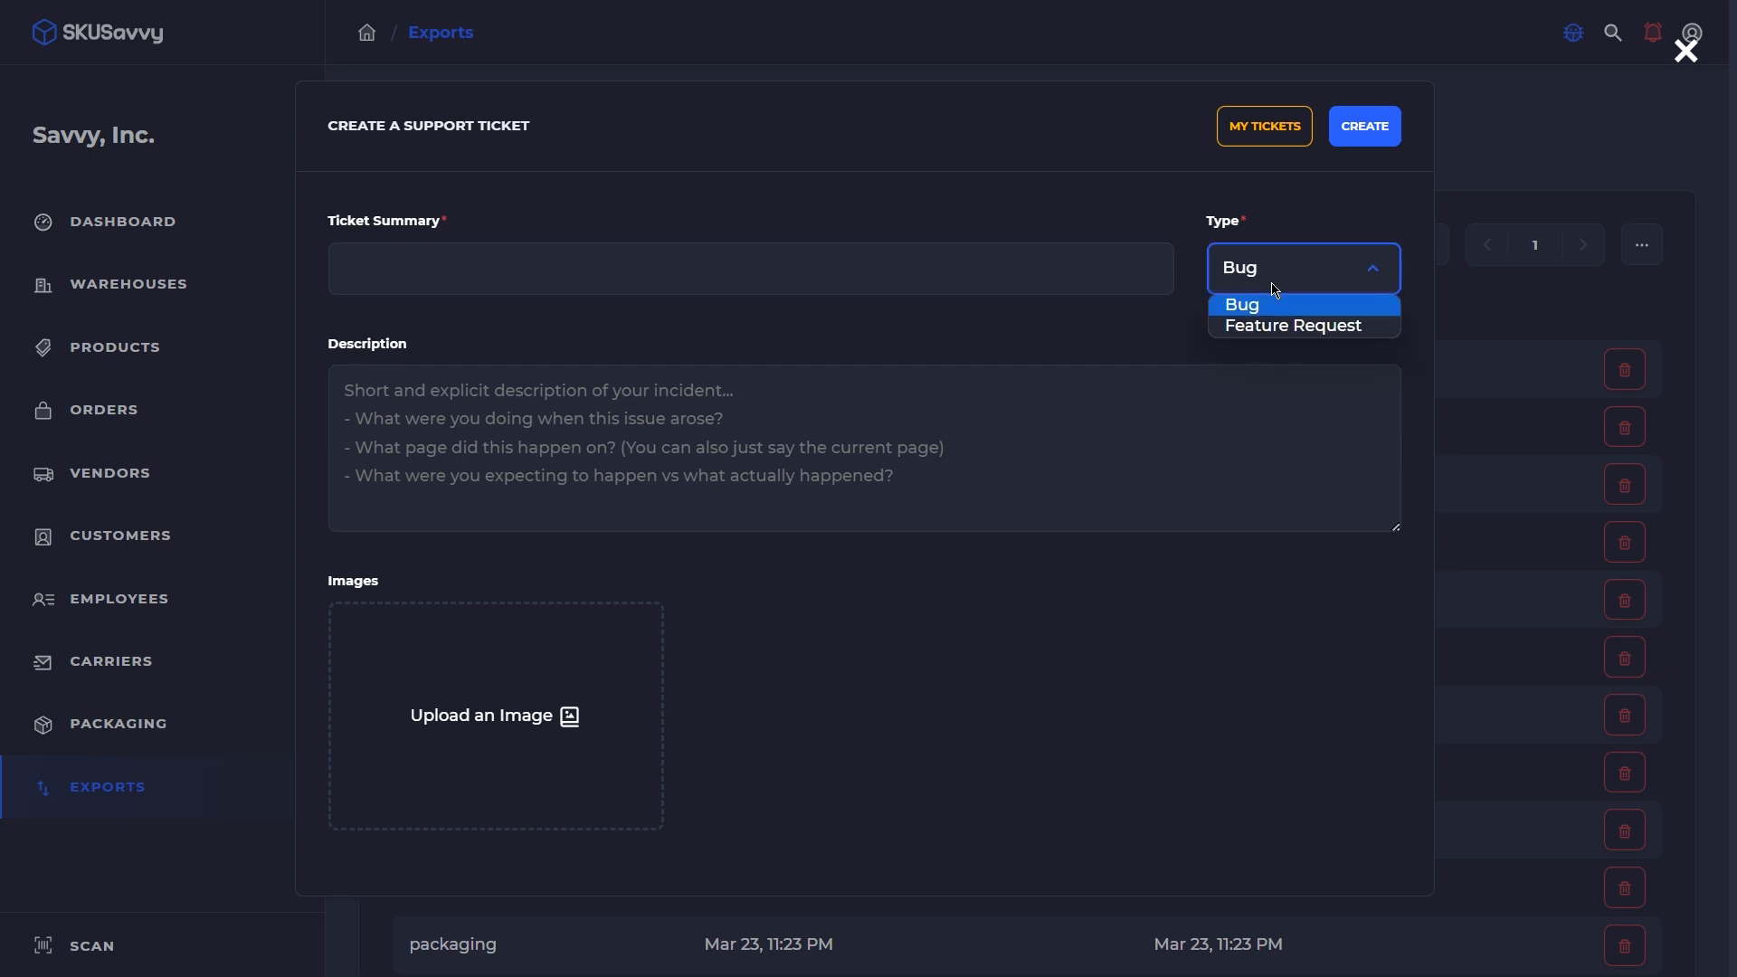
click(1138, 337)
click(1156, 335)
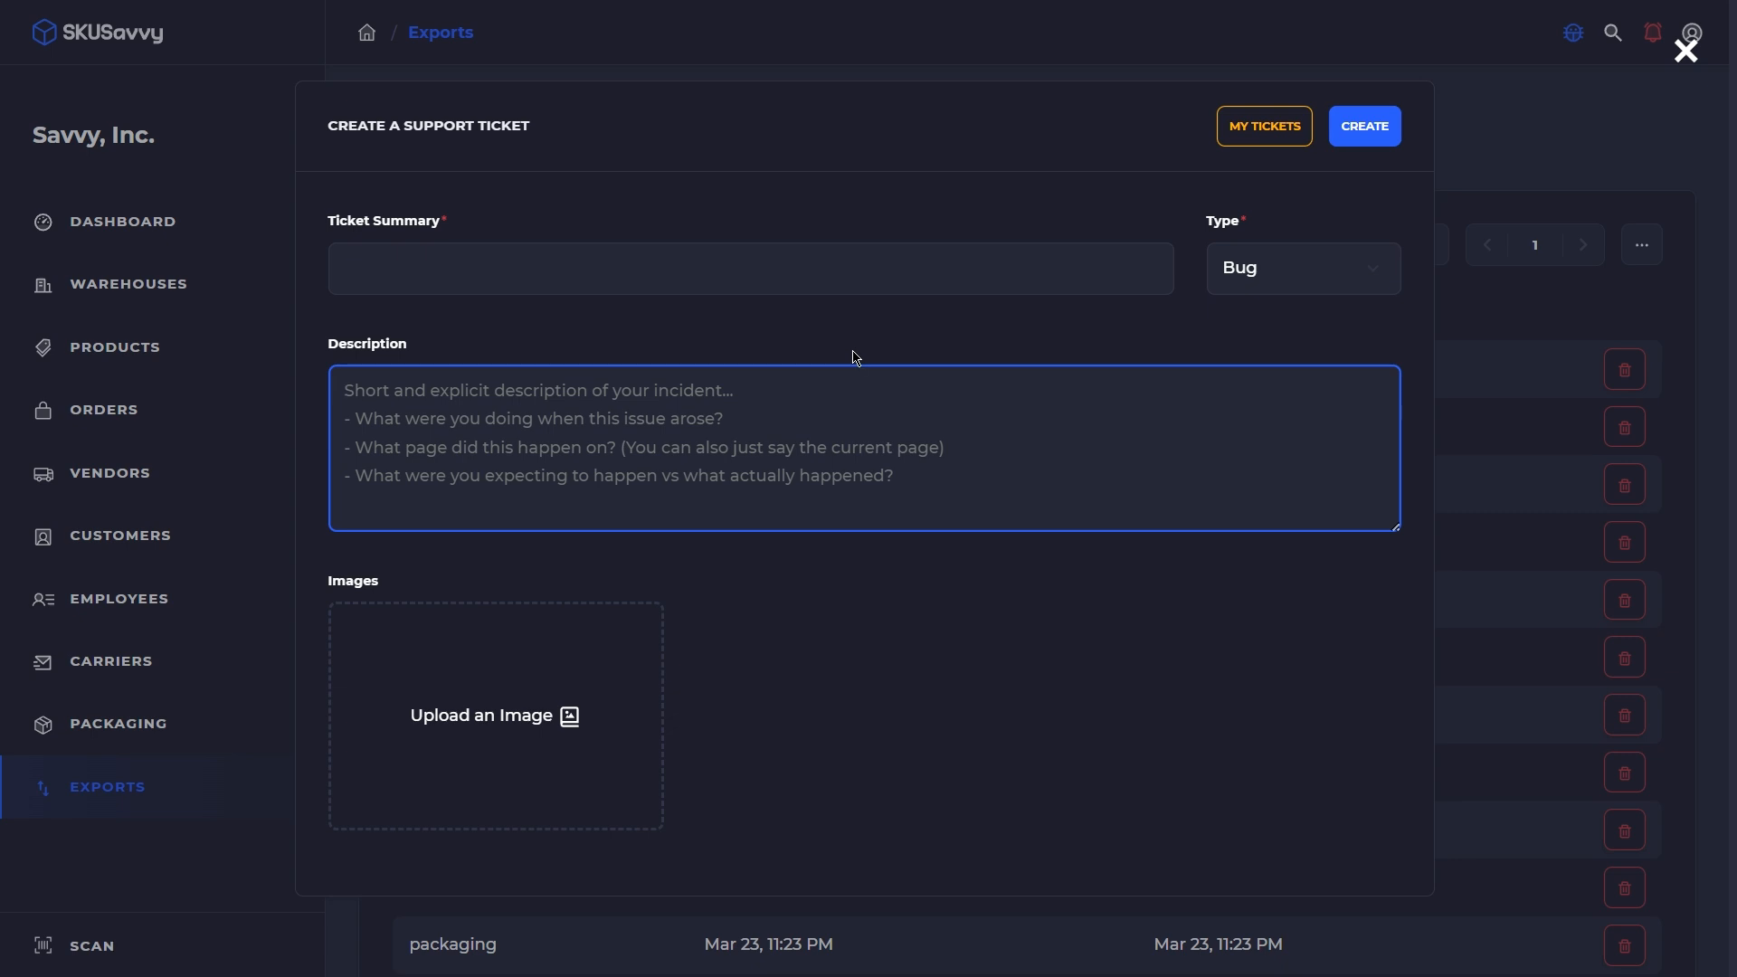
click(1542, 134)
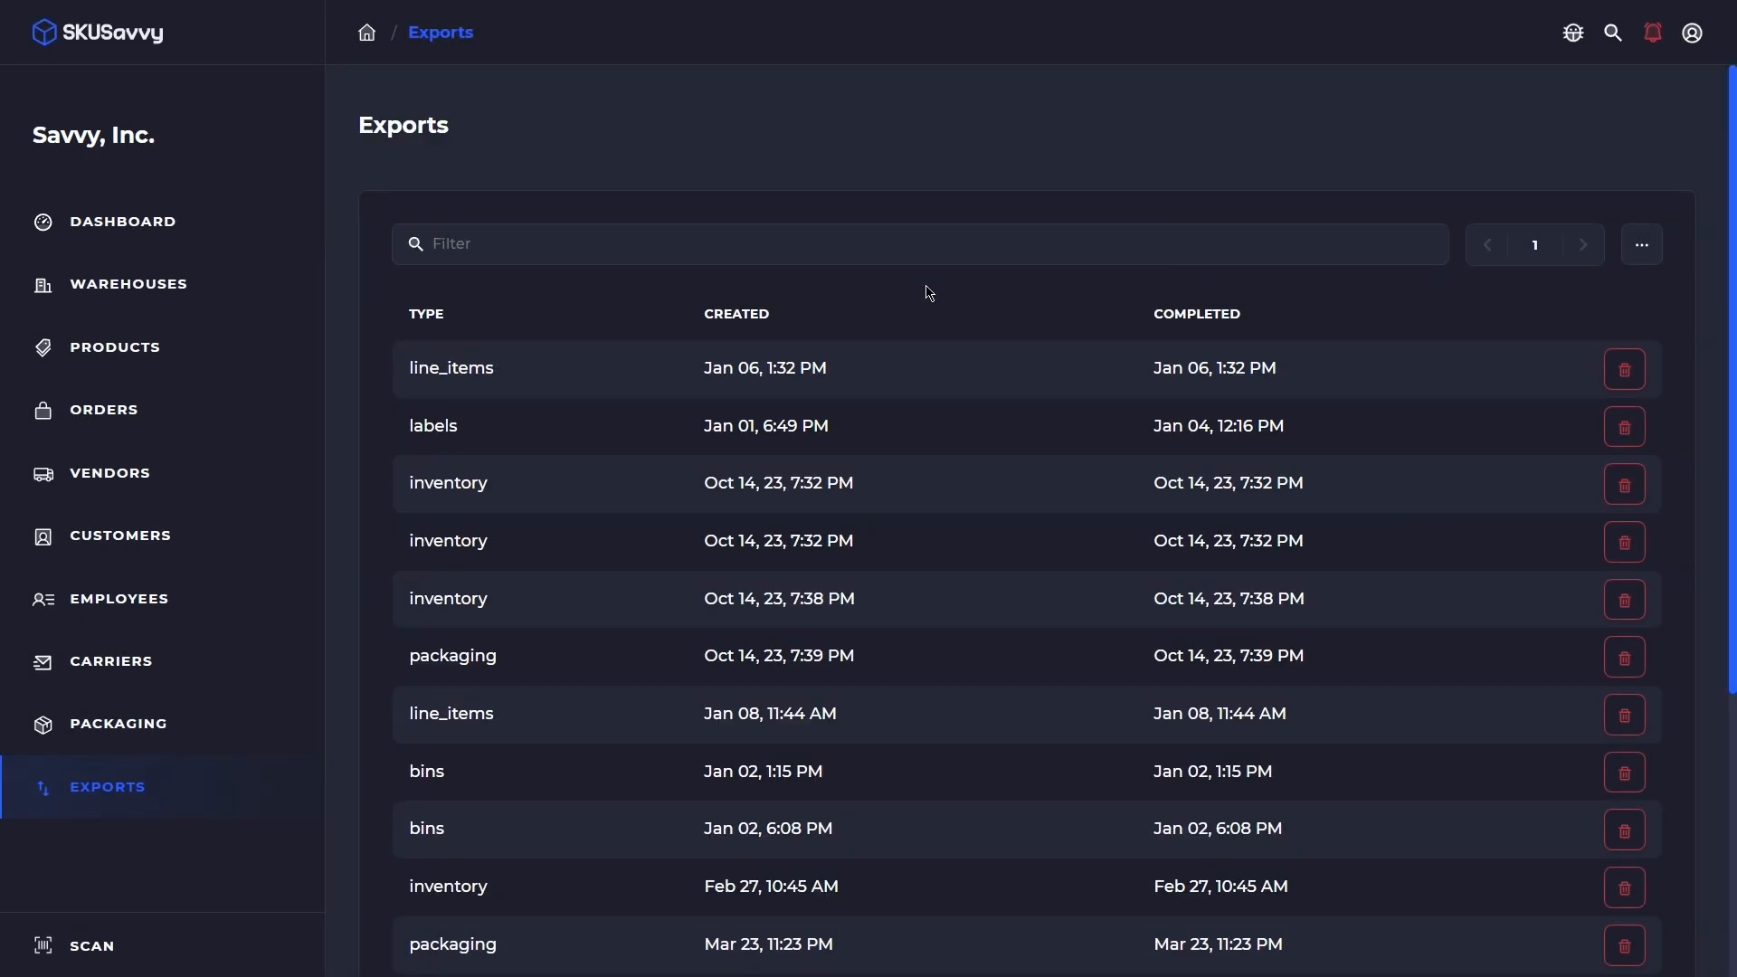